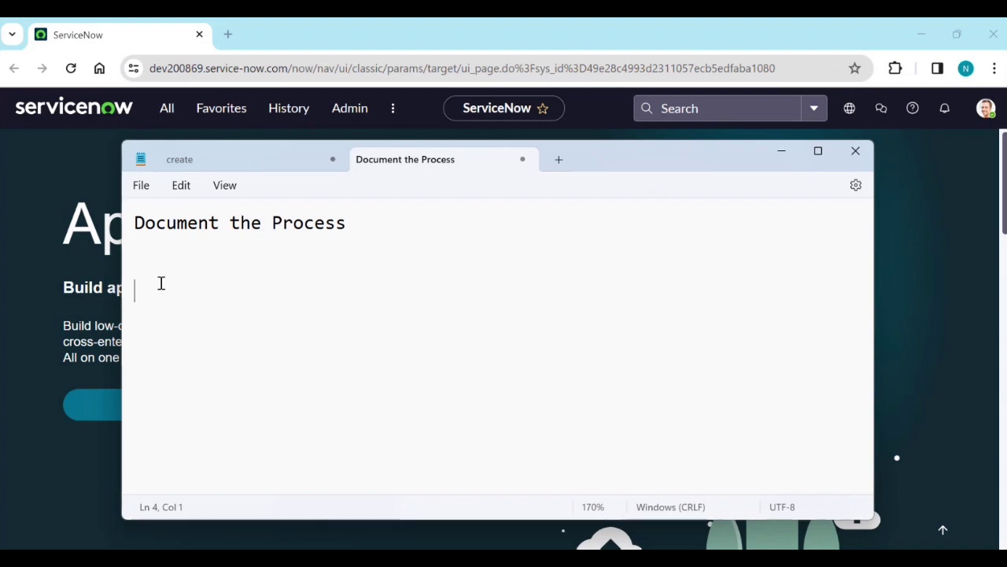
Write the first list item "1. based on Service catlog" under the heading, followed by "2 flows" below it.
type("1. ")
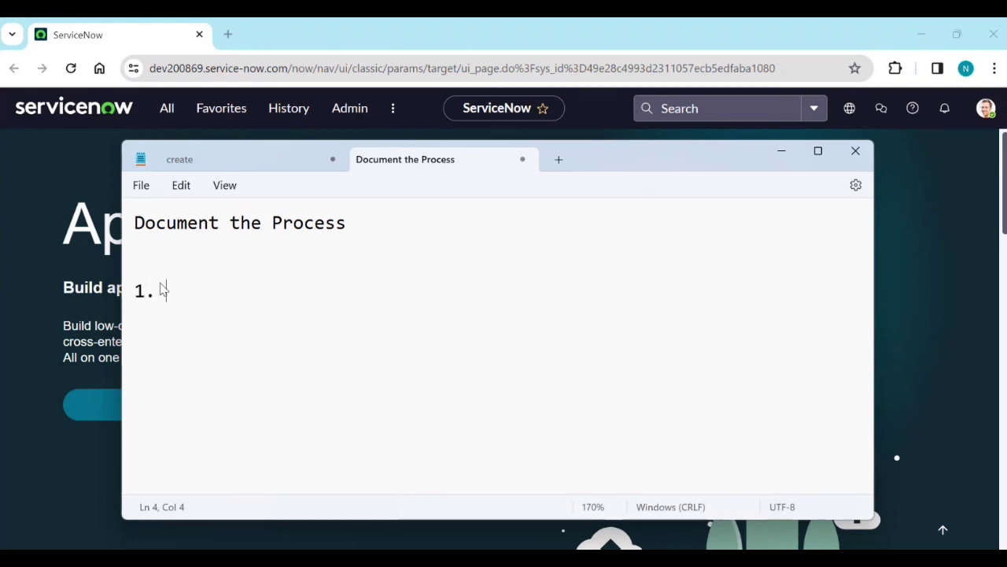
type("based ")
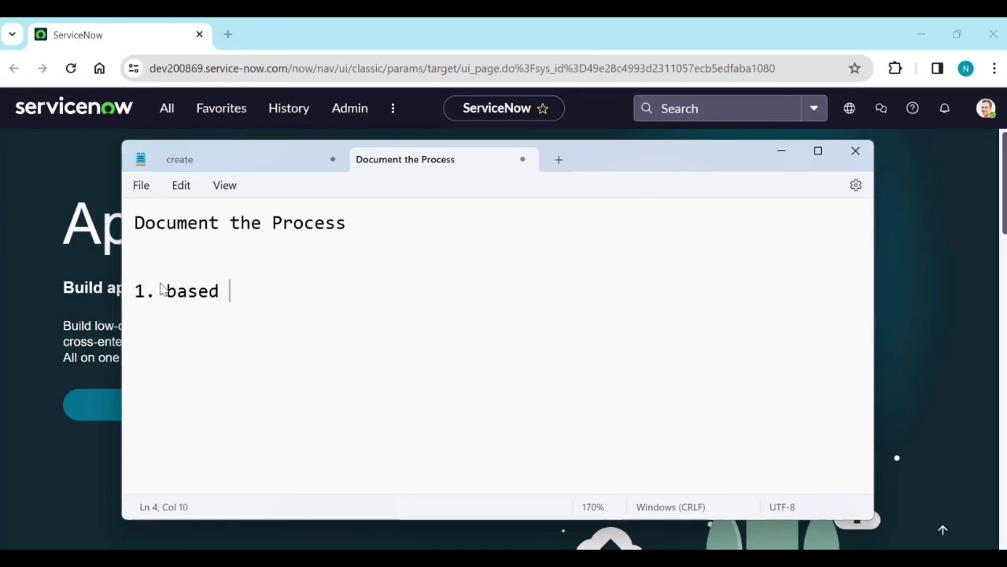
type("on Service catlog")
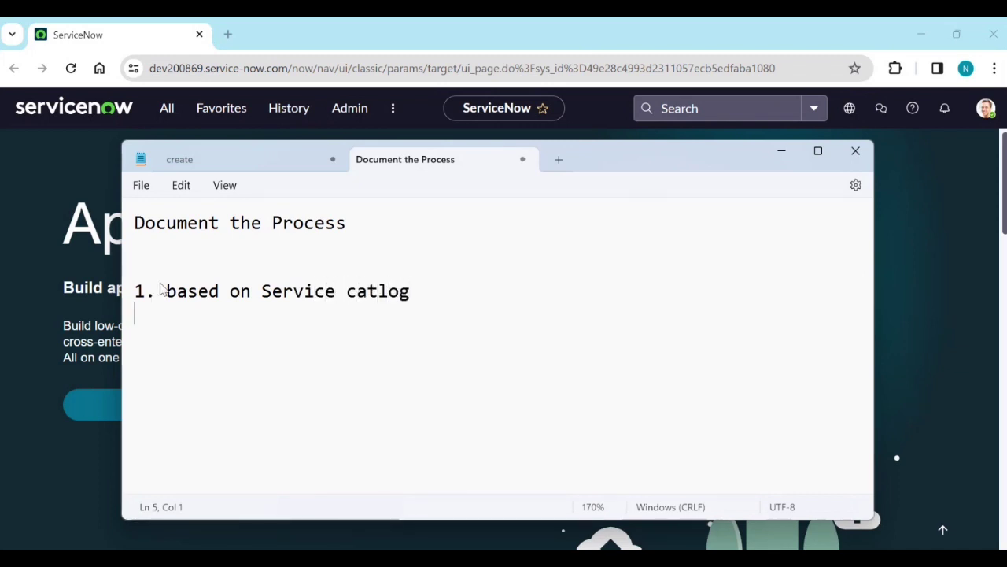
key("Return")
type("2 flows  ")
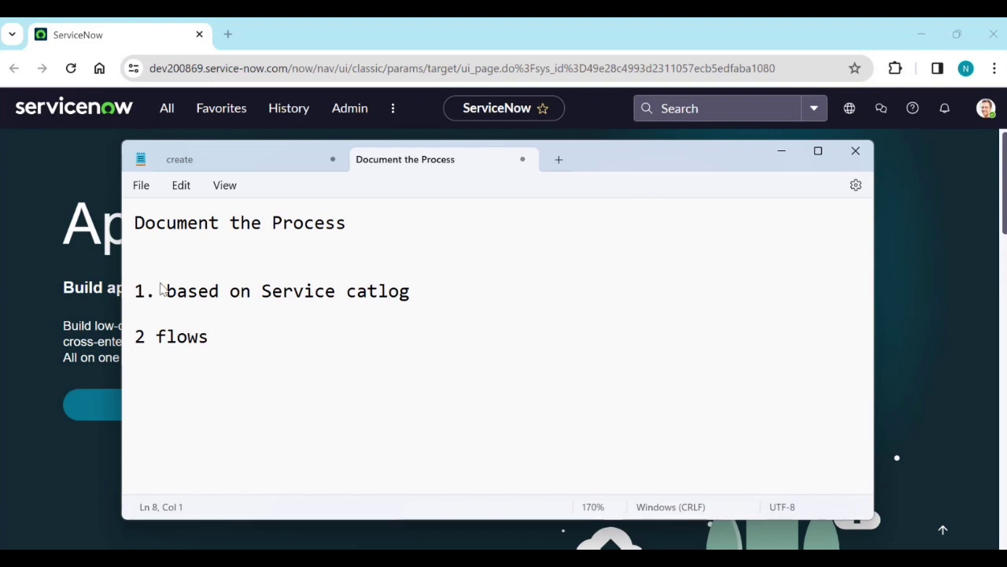
Add the items "2. to schedule any actions" and "3. inbound email action" below the "2 flows" line.
type("2. to ")
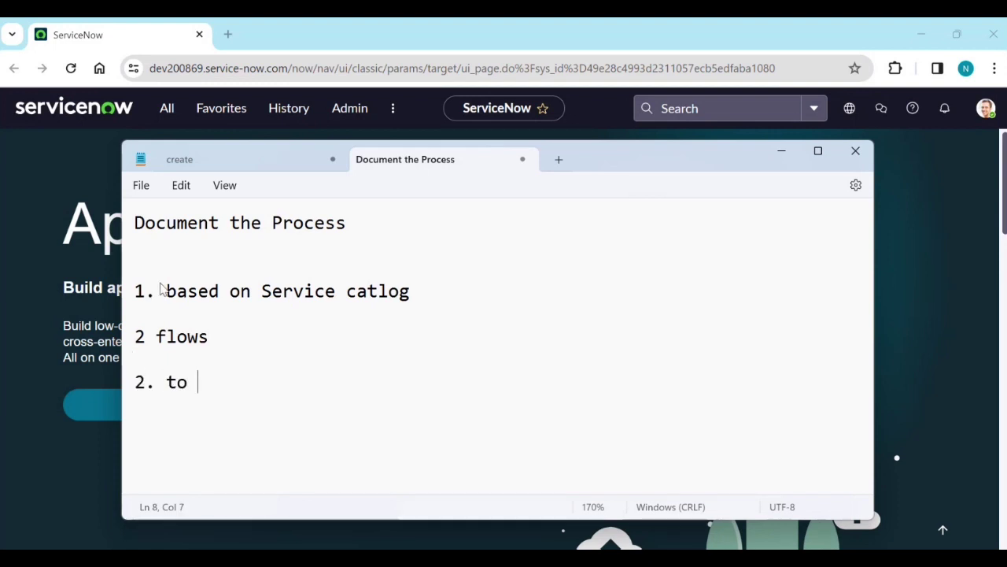
type("schedule ")
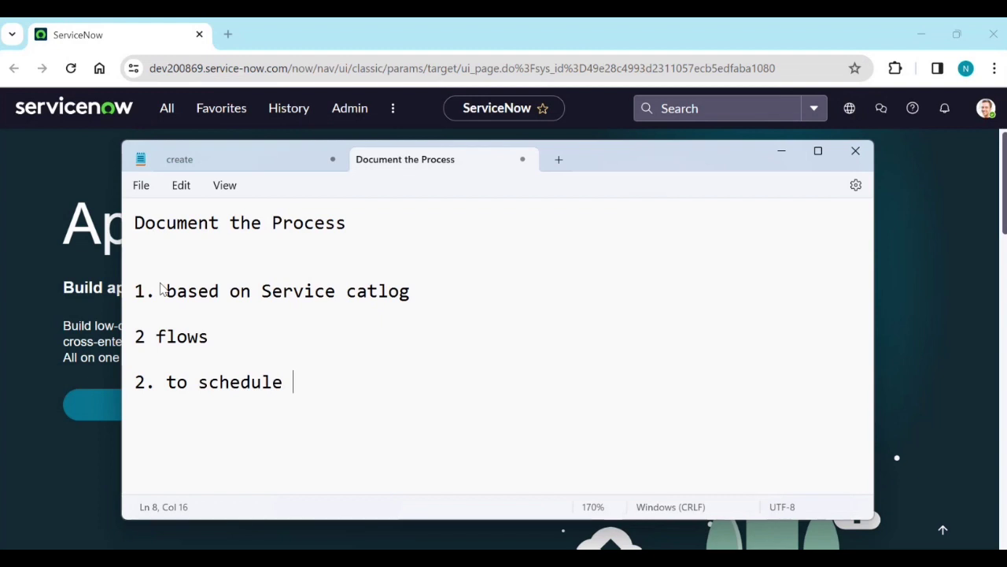
type("any actio")
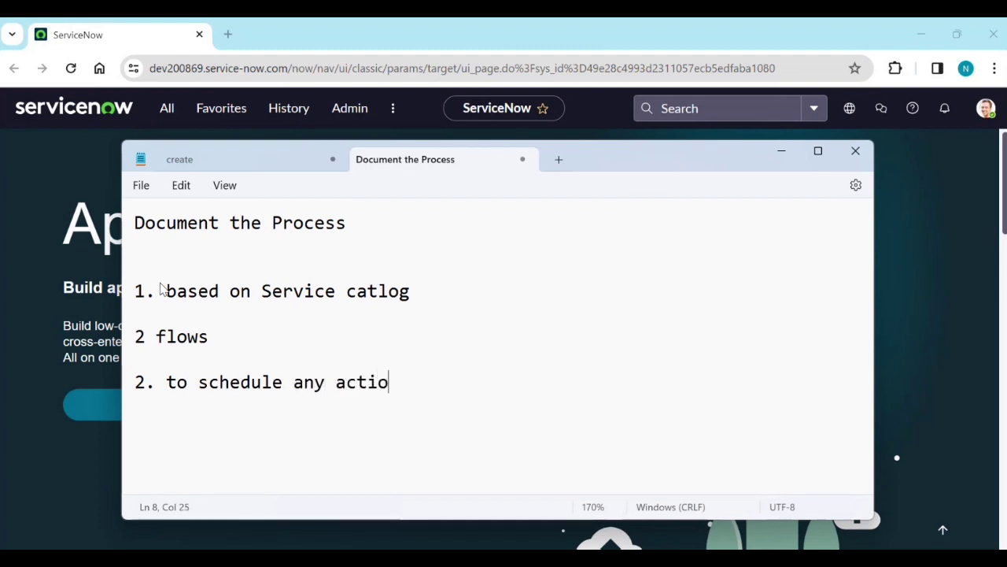
type("ns  ")
type("3. ")
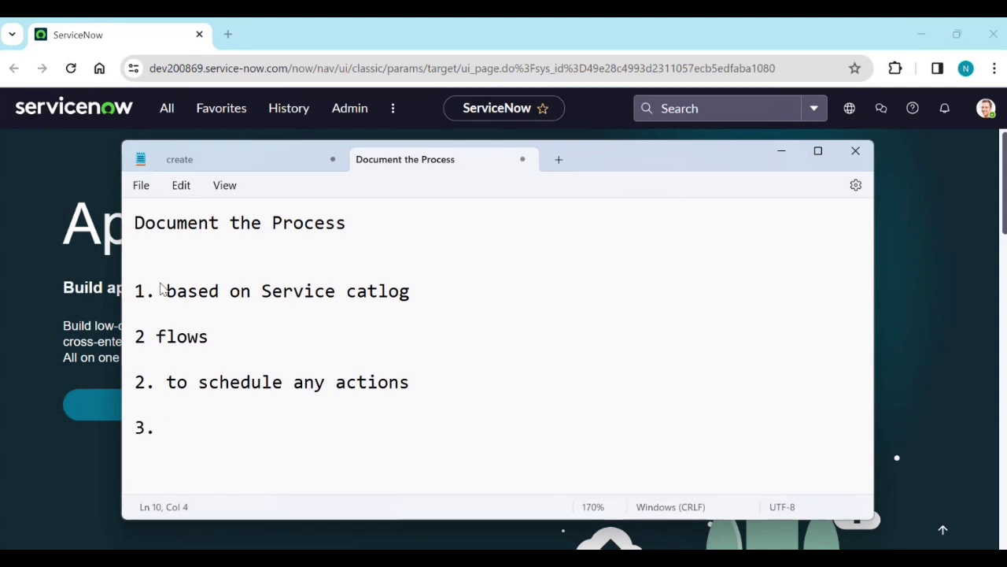
type("inboun")
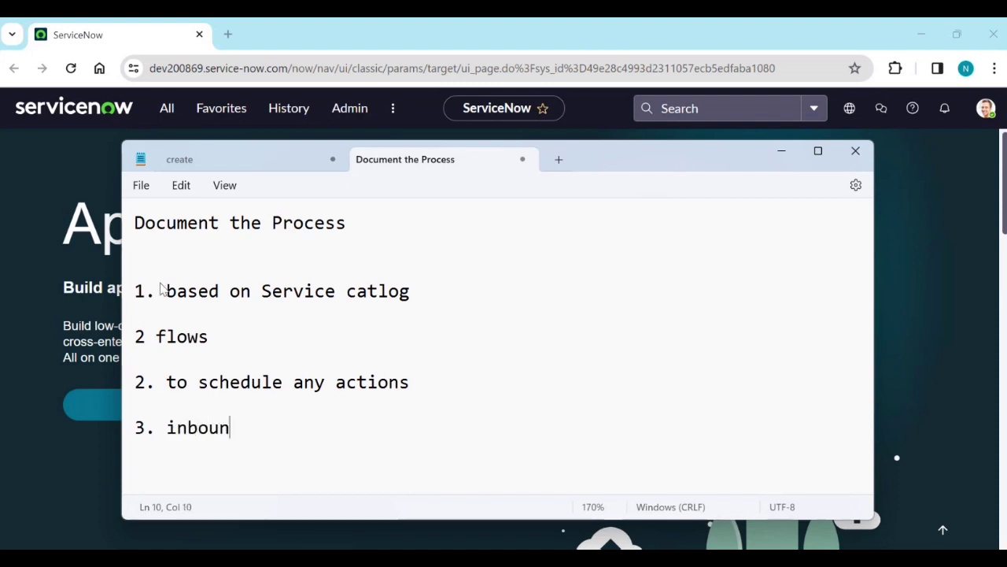
type("d email action")
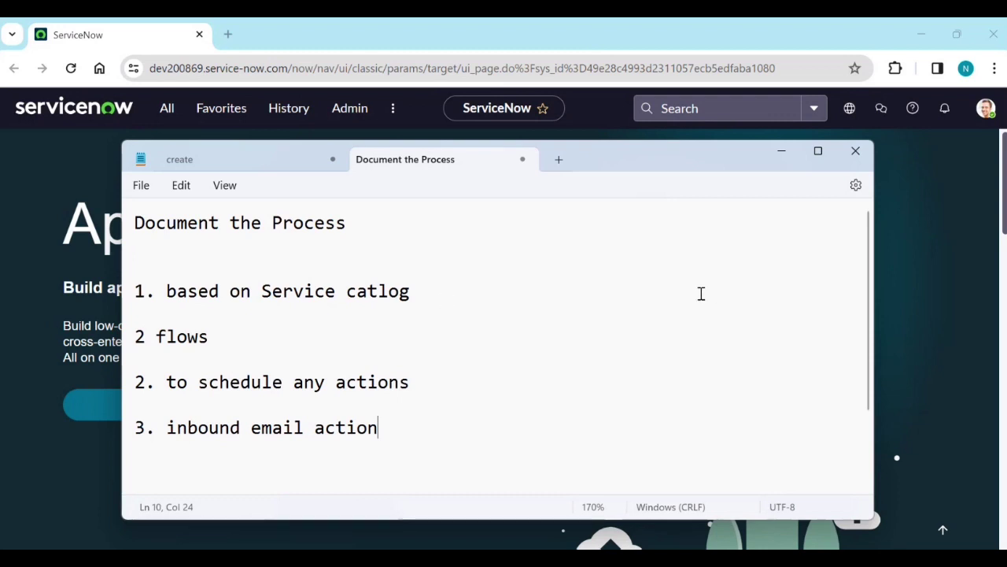
Add "flows, subflows,actions" on the same line after "1. based on Service catlog", separated by a wide gap.
left_click(565, 291)
type("flows")
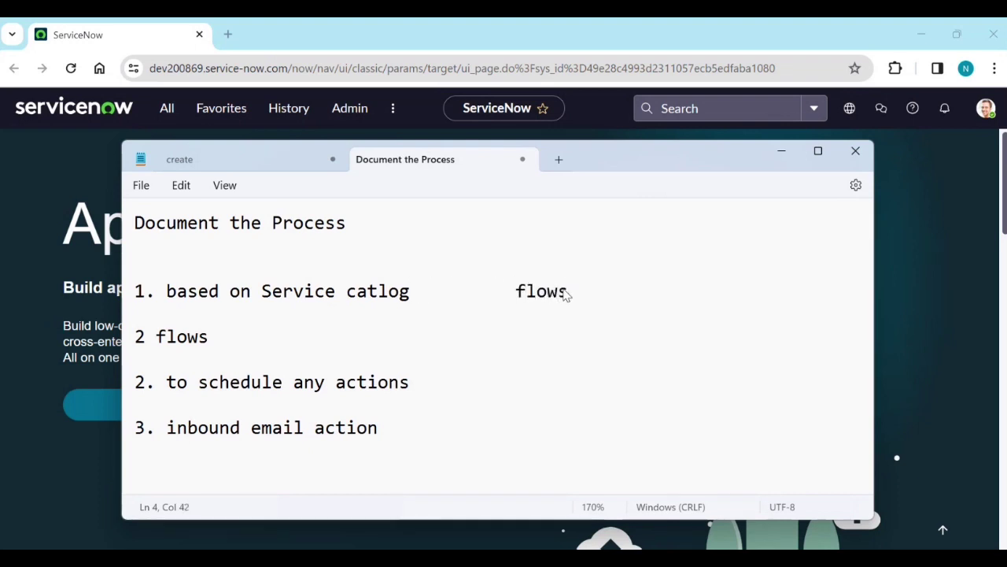
type(", subflo")
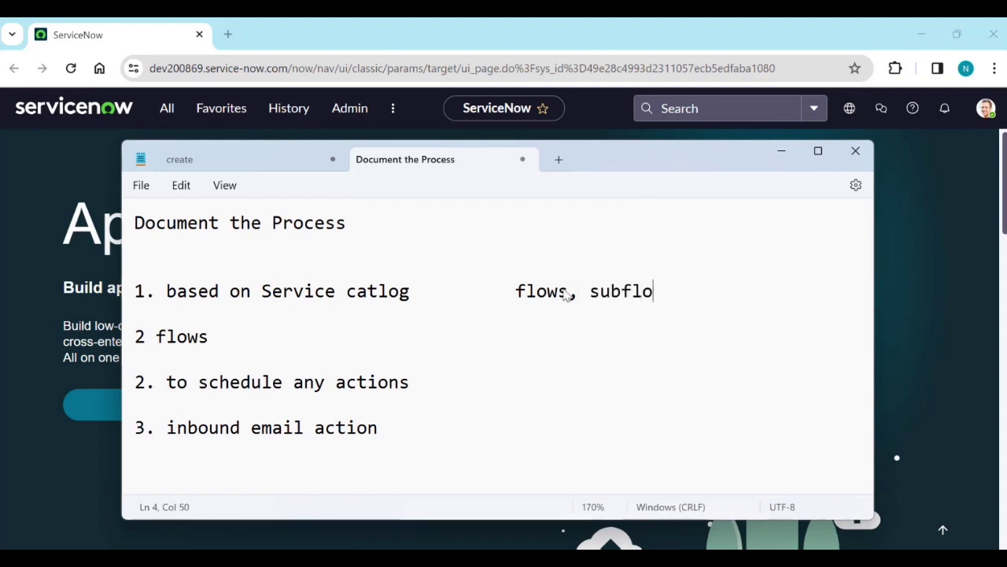
type("ws,actio")
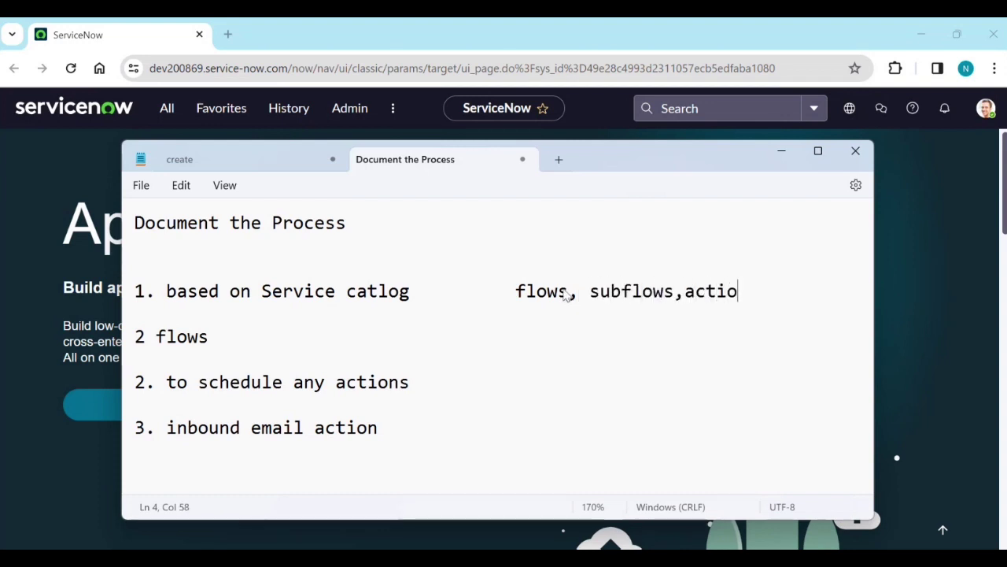
type("ns and little bi")
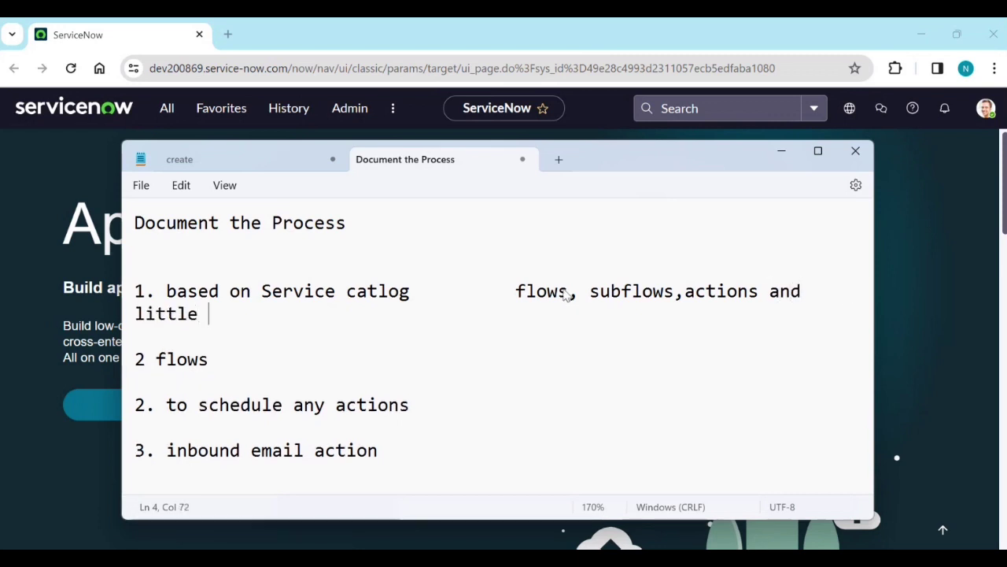
key("BackSpace")
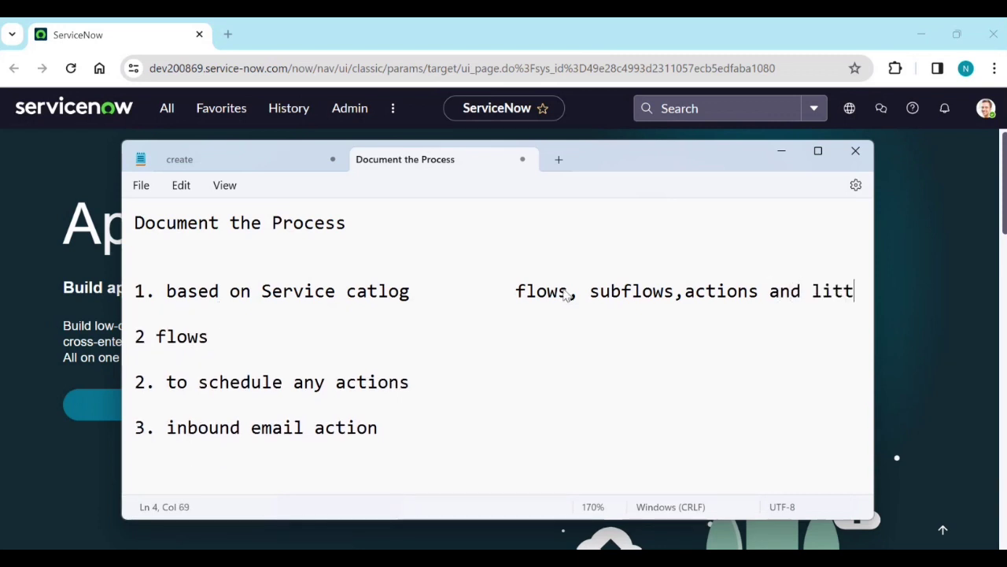
key("BackSpace")
key("BackSpace")
key("BackSpace")
key("BackSpace")
key("BackSpace")
key("BackSpace")
key("BackSpace")
key("BackSpace")
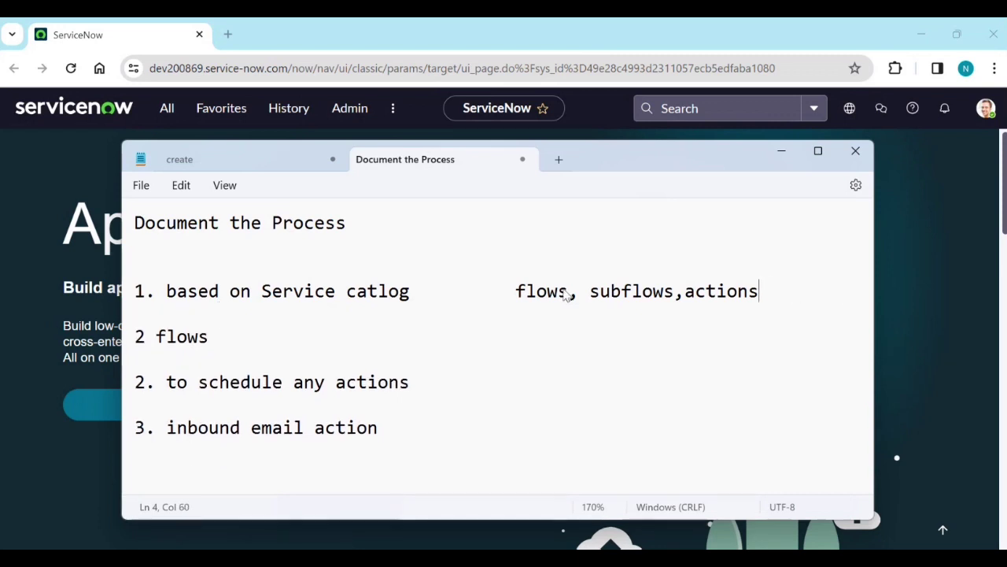
Extend the note beside the Service catlog item with "and scripts", and narrow the gap before "flows" so it fits on one line.
type("and s")
type("cptis")
key("BackSpace")
key("BackSpace")
key("BackSpace")
key("BackSpace")
key("BackSpace")
key("BackSpace")
key("BackSpace")
key("BackSpace")
key("BackSpace")
type("and scri")
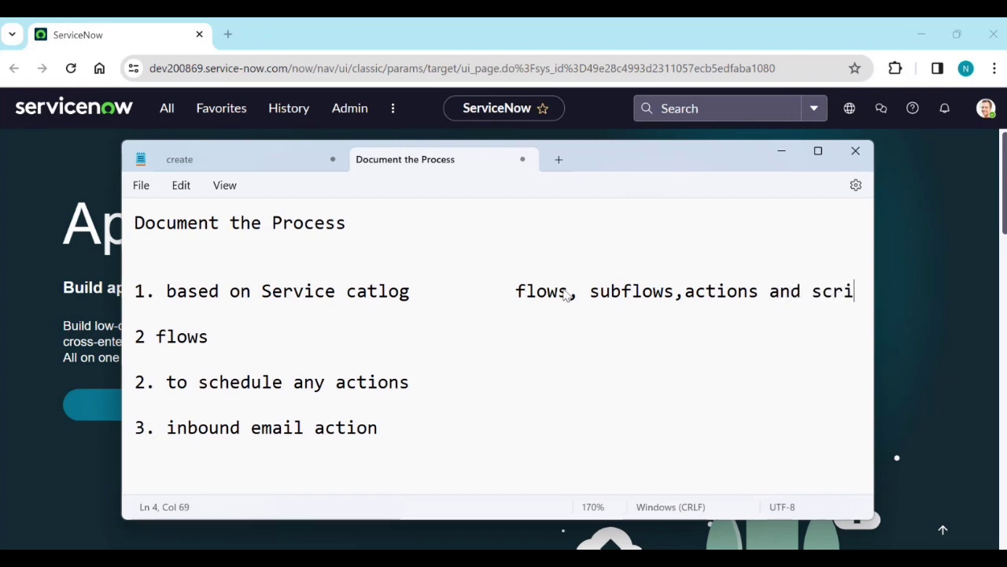
type("pts")
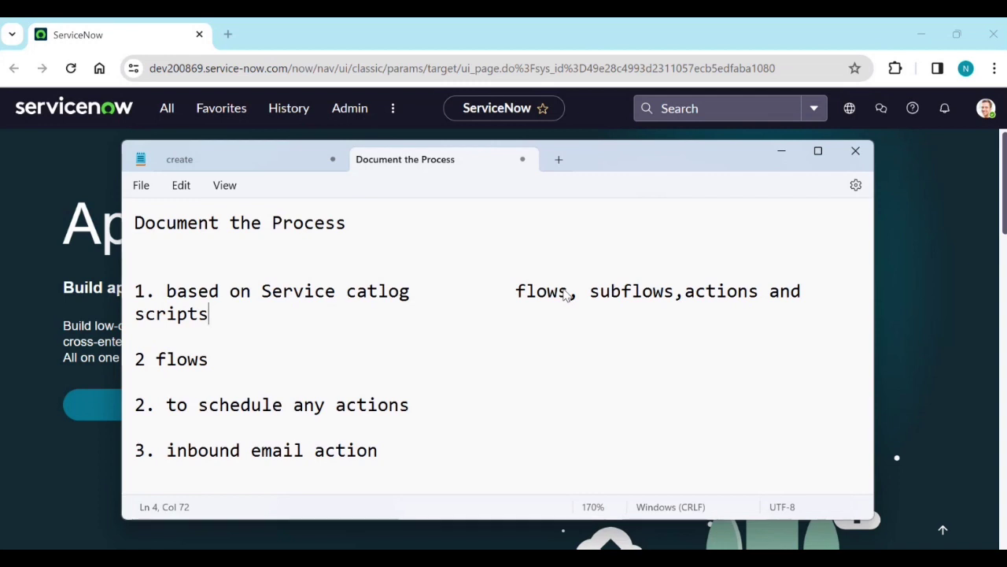
key("BackSpace")
key("BackSpace")
key("BackSpace")
key("BackSpace")
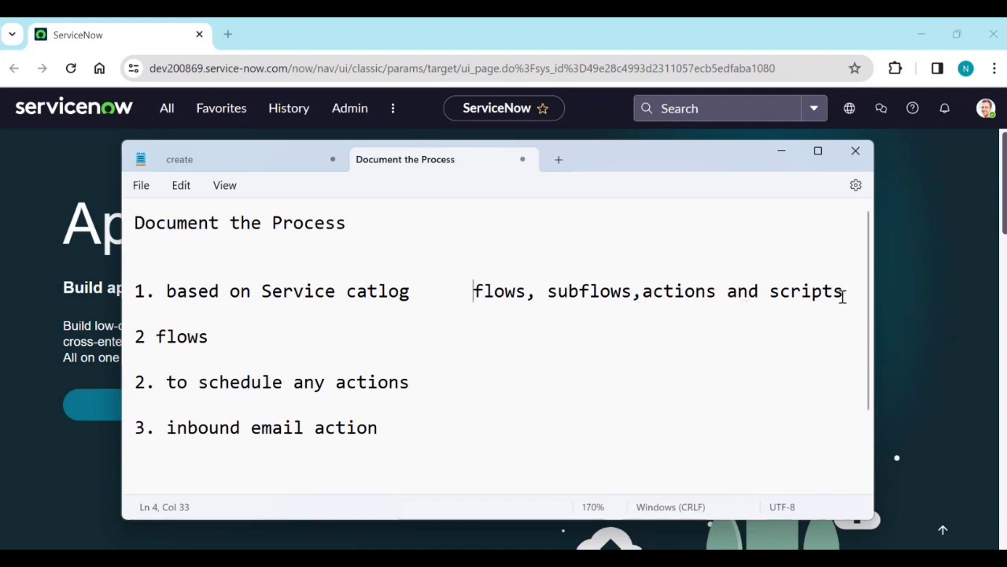
left_click_drag(842, 299, 474, 297)
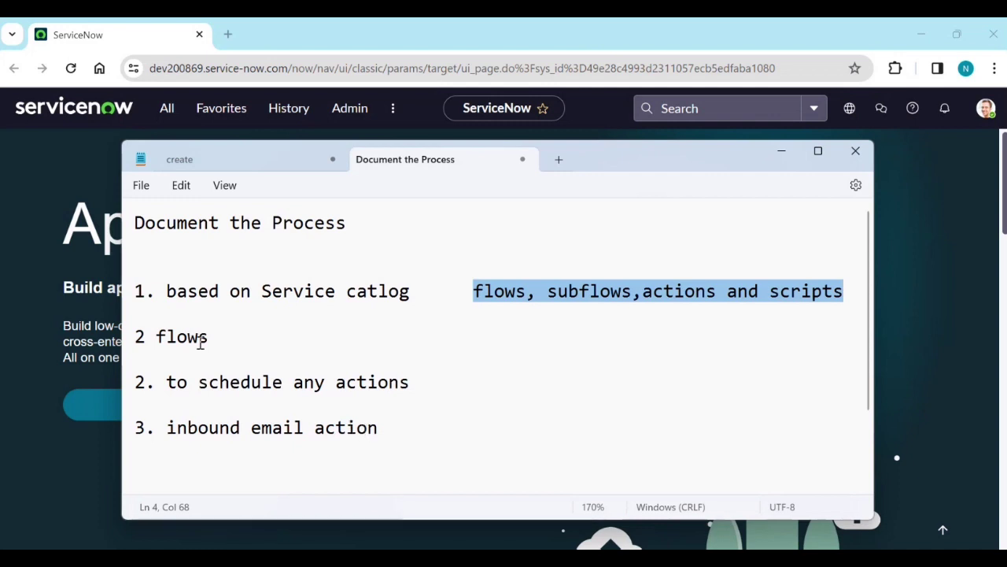
left_click(138, 336)
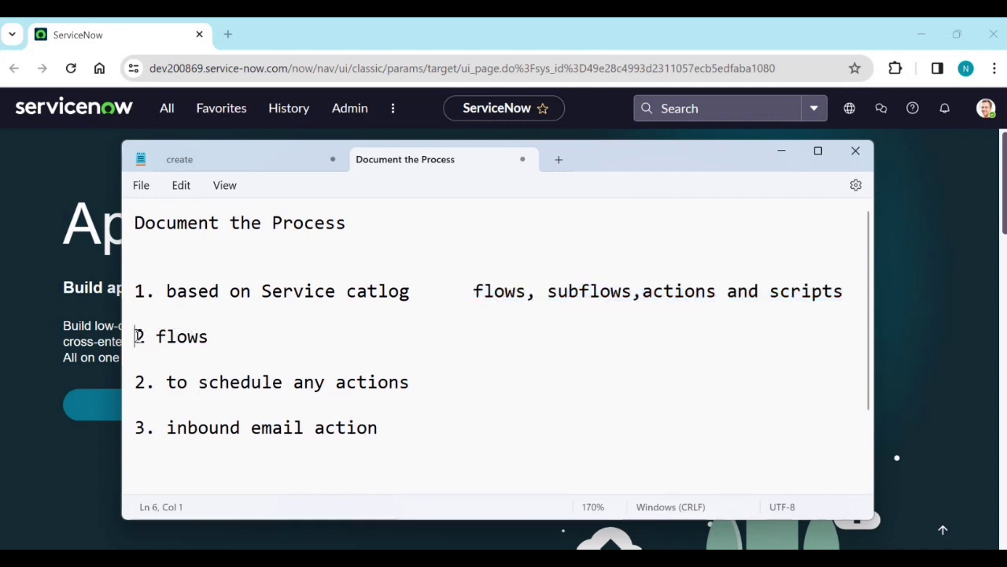
left_click_drag(421, 291, 261, 293)
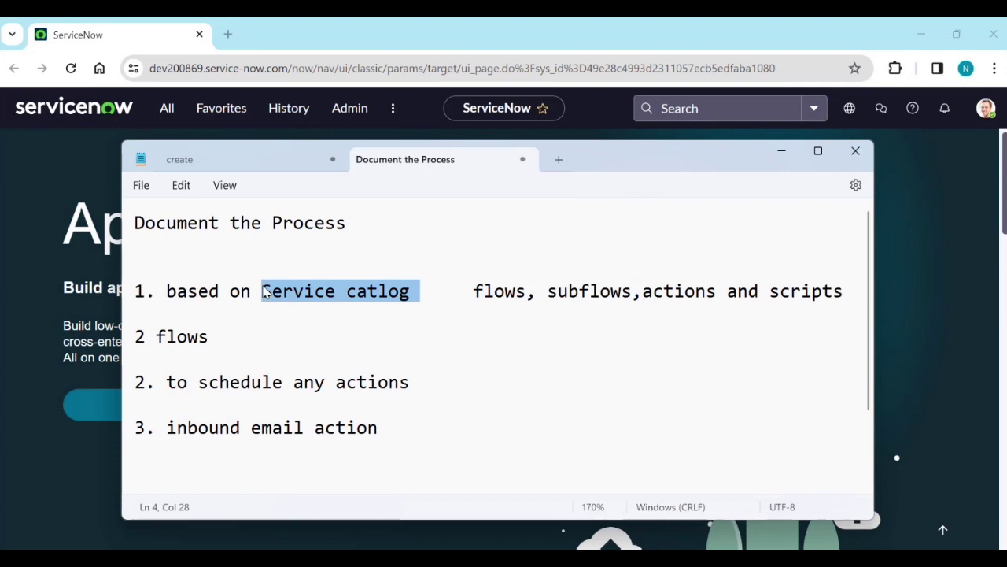
Insert several blank lines between the Service catlog item and the "2 flows" line.
triple_click(137, 334)
left_click(140, 337)
key("Return")
key("Return")
key("Return")
key("Return")
key("Return")
key("Return")
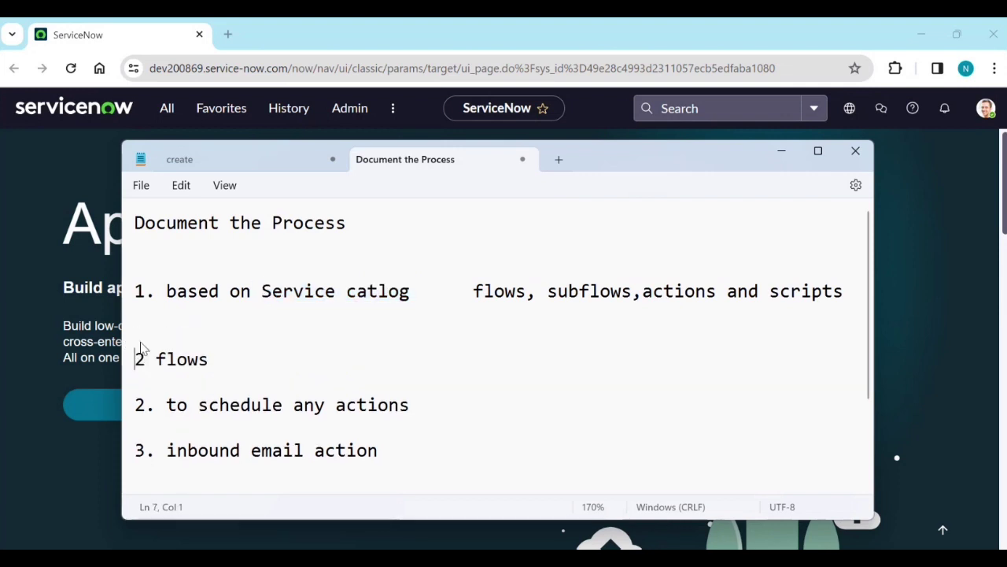
left_click(157, 360)
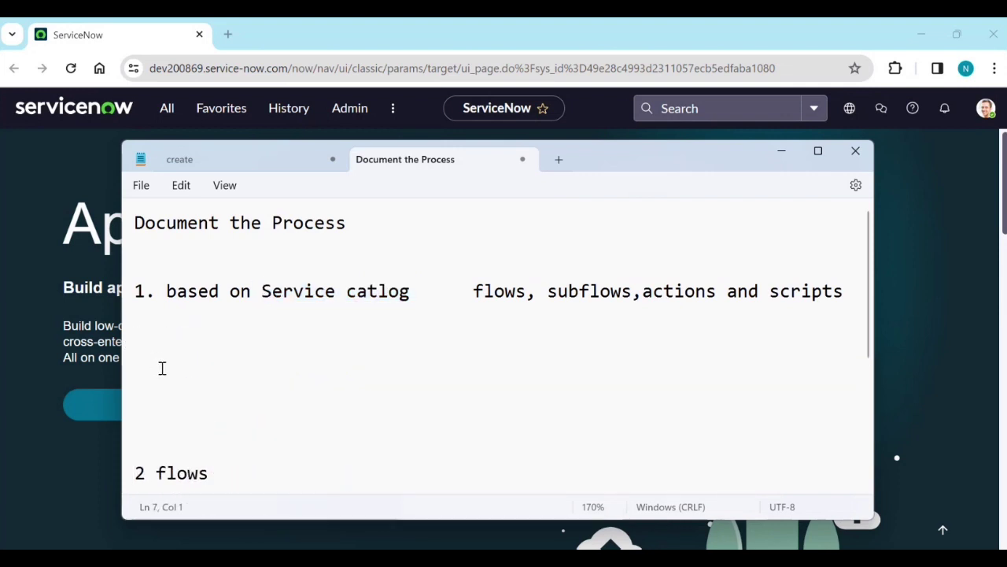
Write the use case "1. add / remove user from group" in the blank space under the Service catlog item.
type("1. aa")
key("BackSpace")
key("BackSpace")
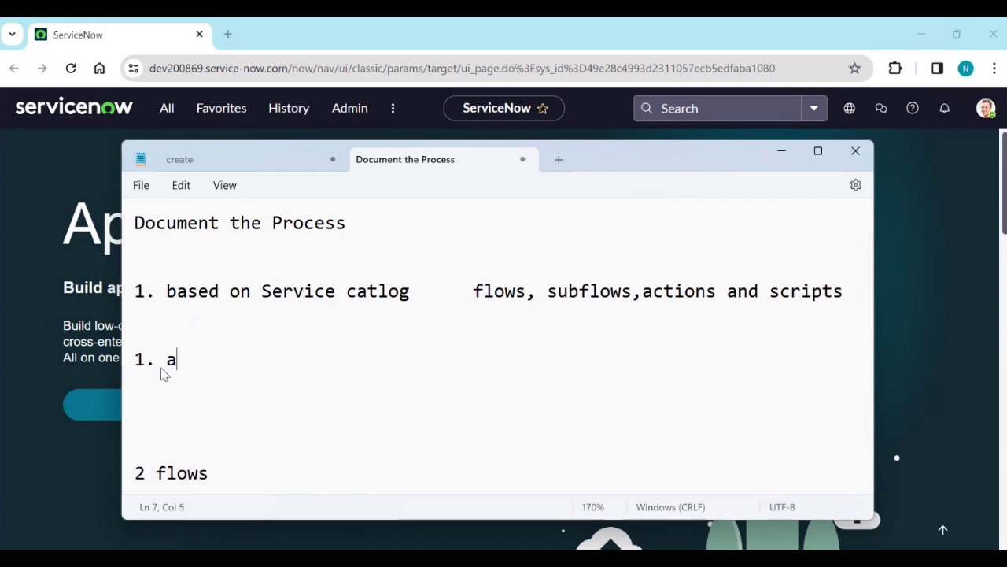
type("dd / r")
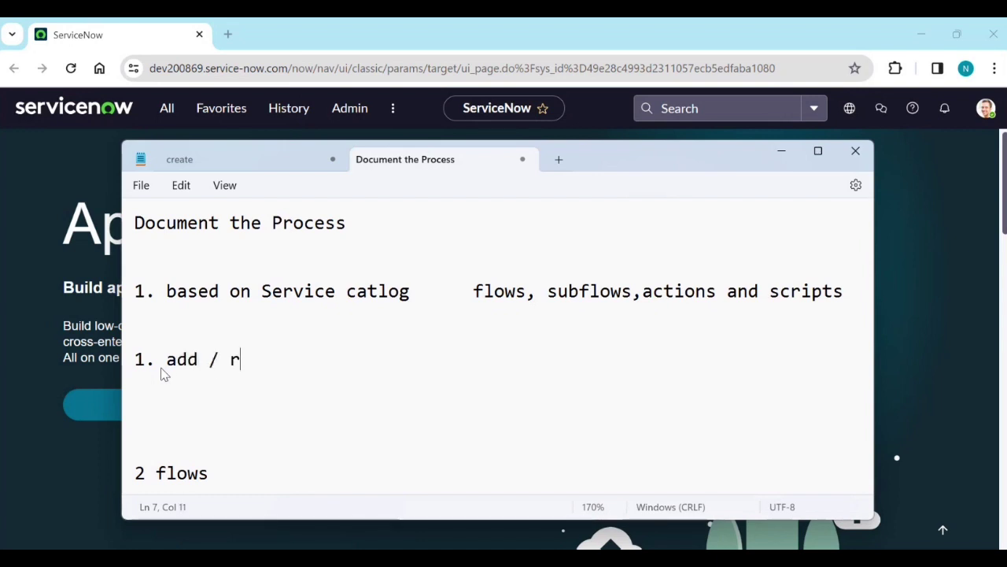
type("emove user")
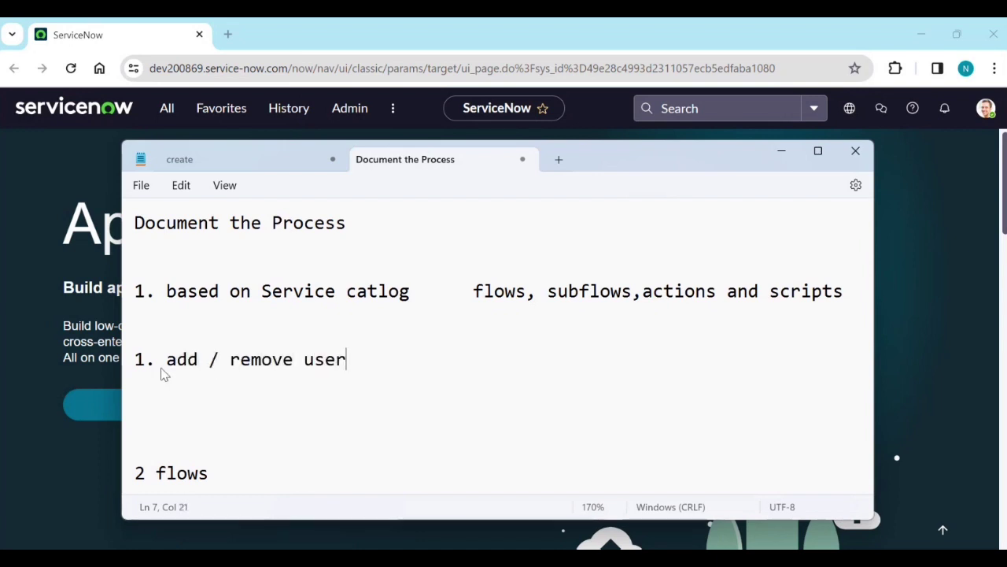
type(" from group")
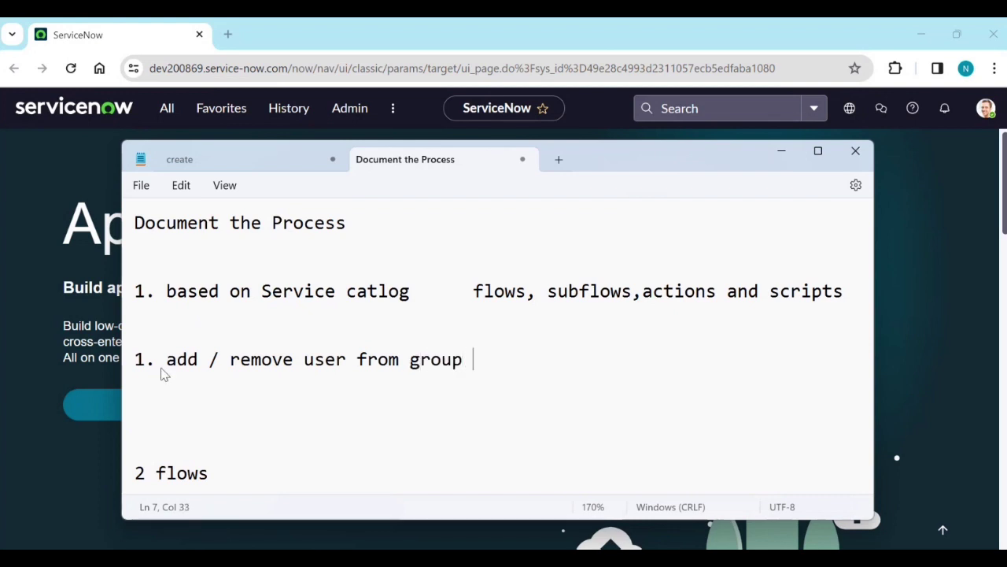
Add the line "after manager approval it should do the respective actions" below the first use case, leaving a blank line between them.
key("Return")
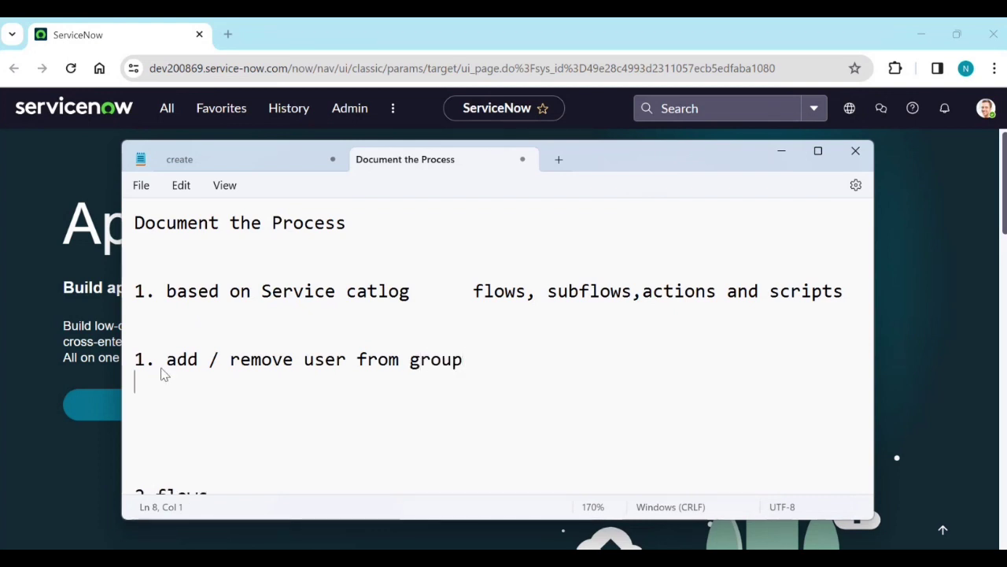
key("Return")
type("after manager appro")
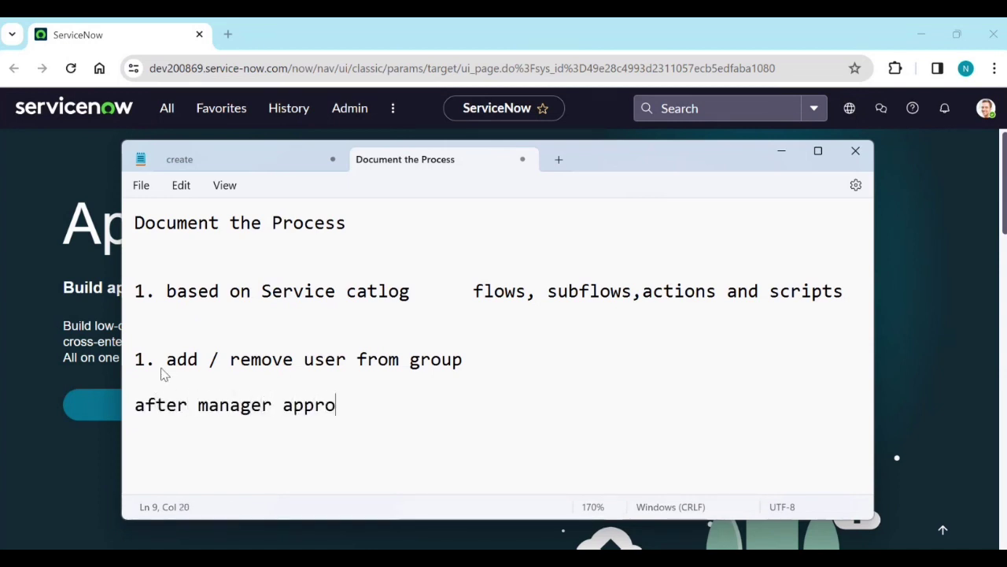
type("val it s")
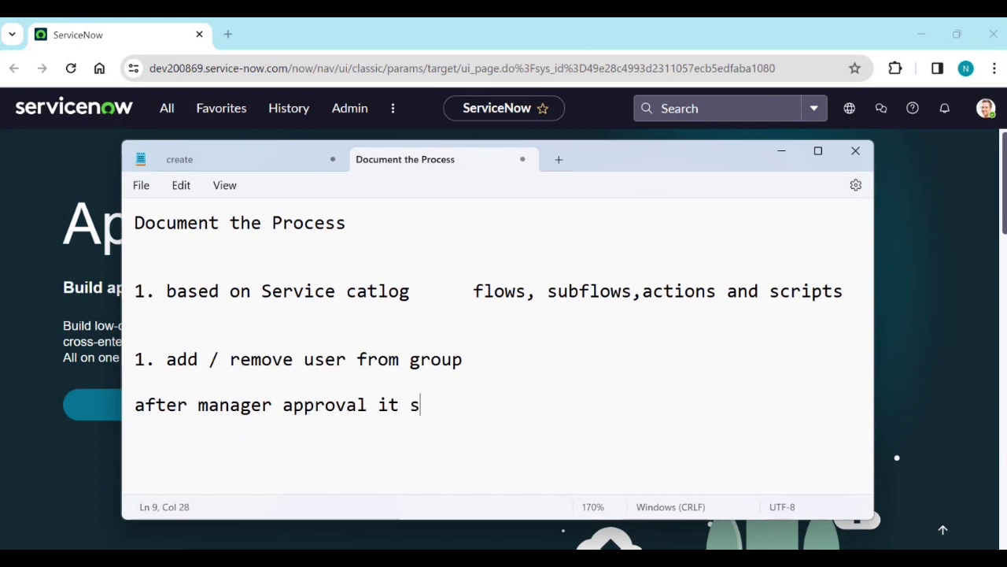
type("hould do the")
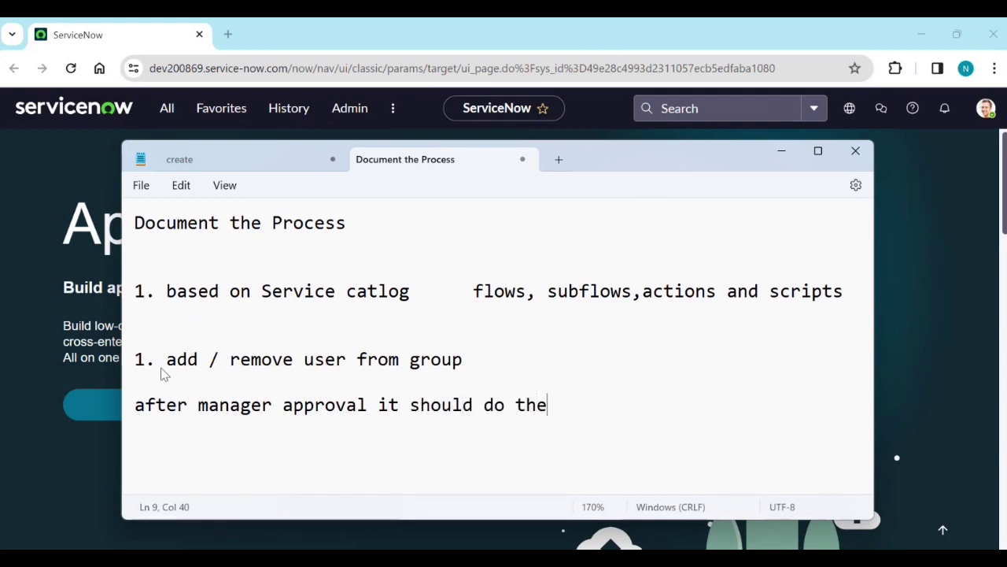
type(" respecti")
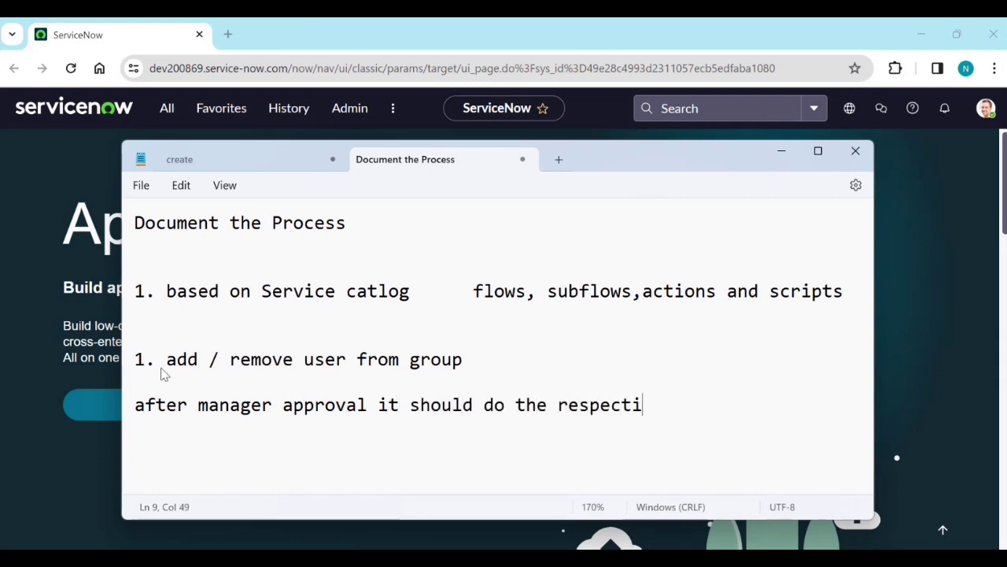
type("ve actions")
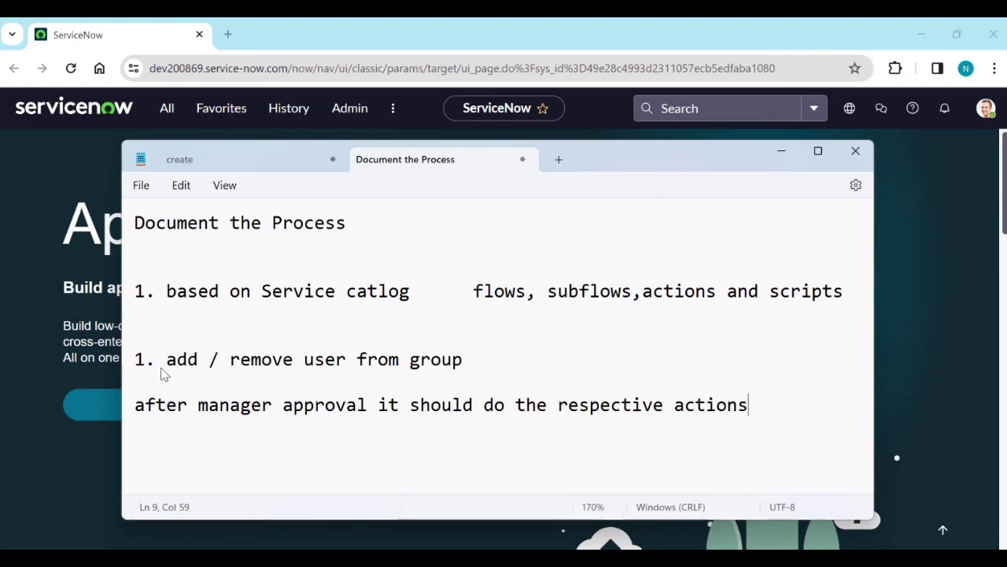
Add the second use case "2. any items it should go via manager approval" below the first one, leaving a blank line between them.
key("Return")
key("Return")
type("2. ")
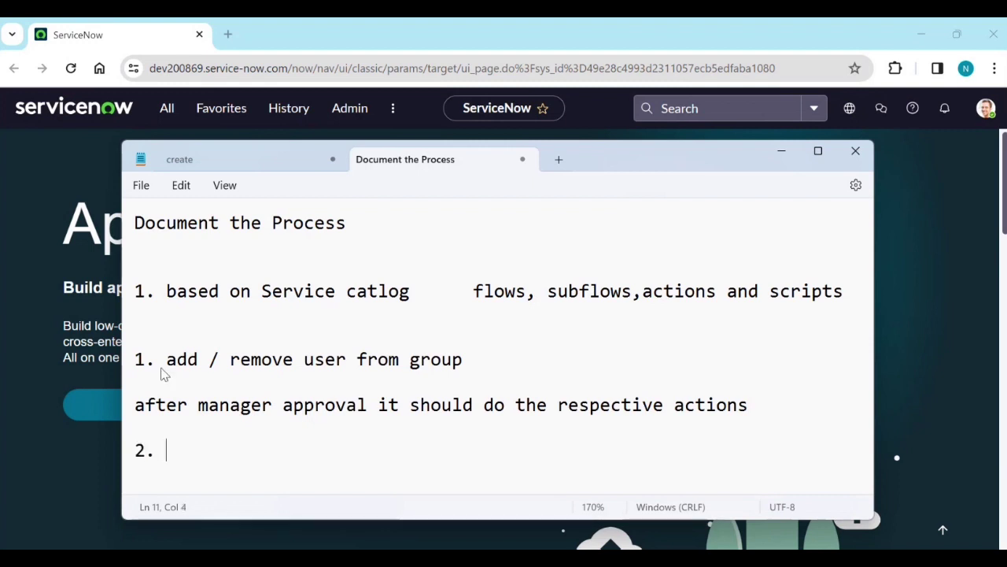
type("any items ")
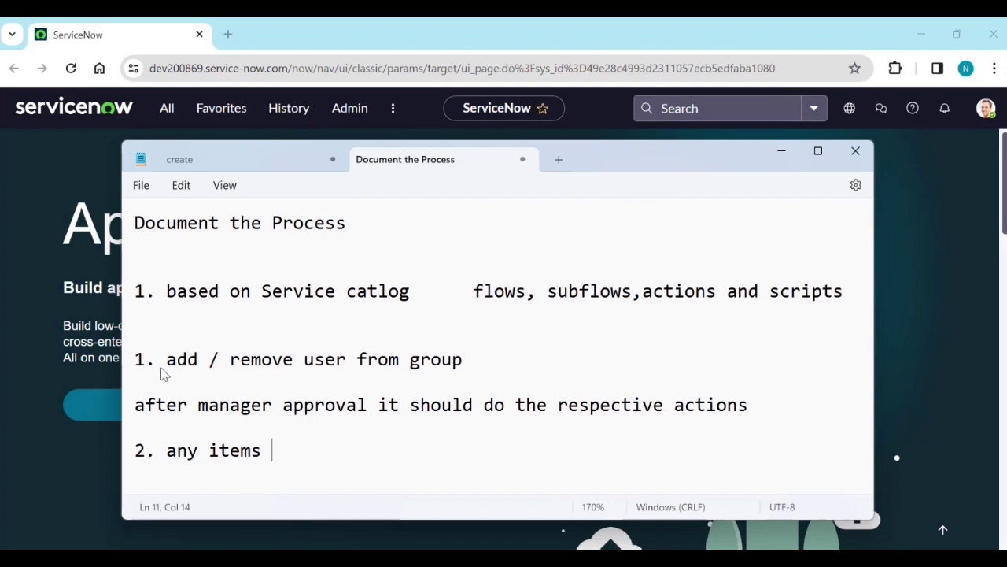
type("it should")
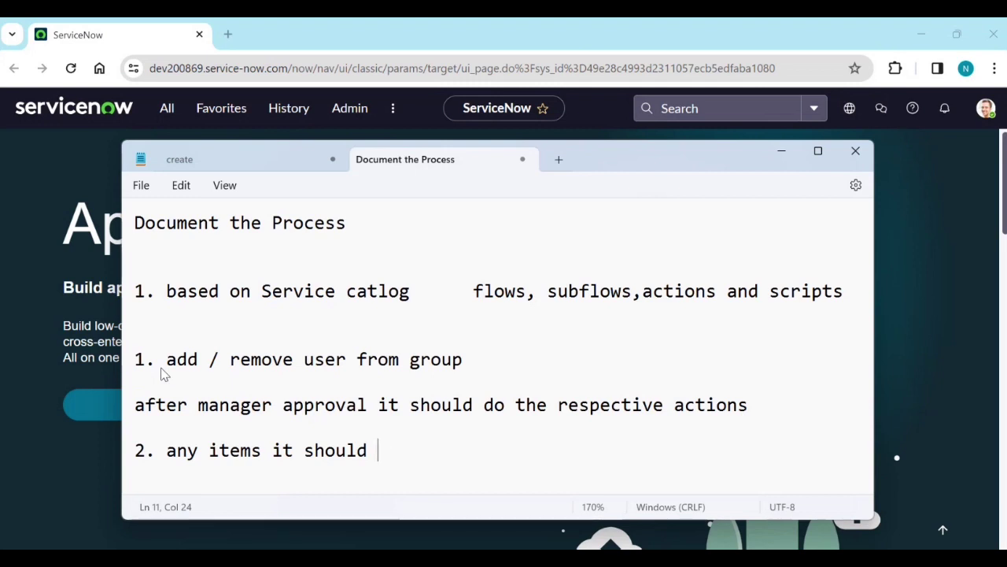
type("go via ")
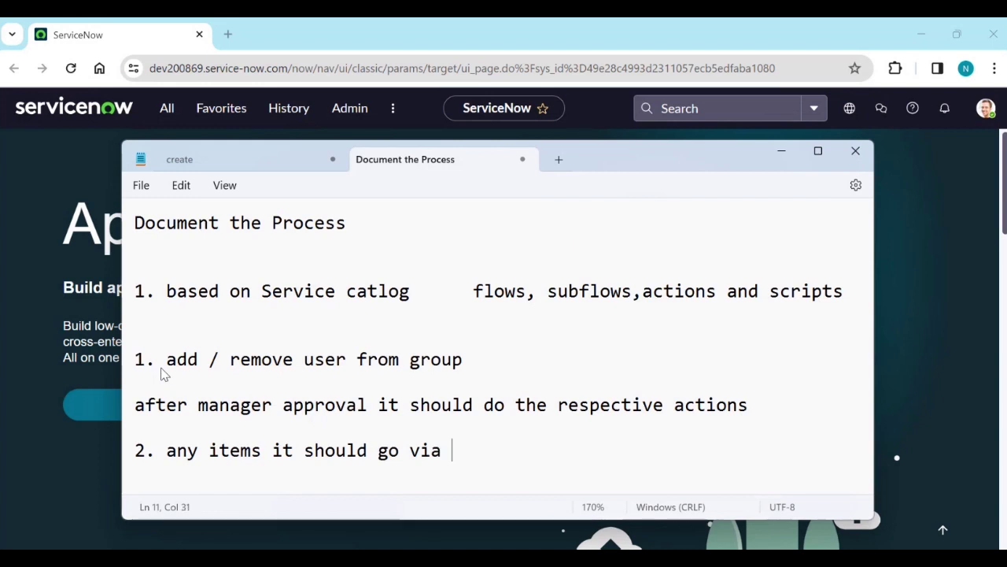
type("manager appr")
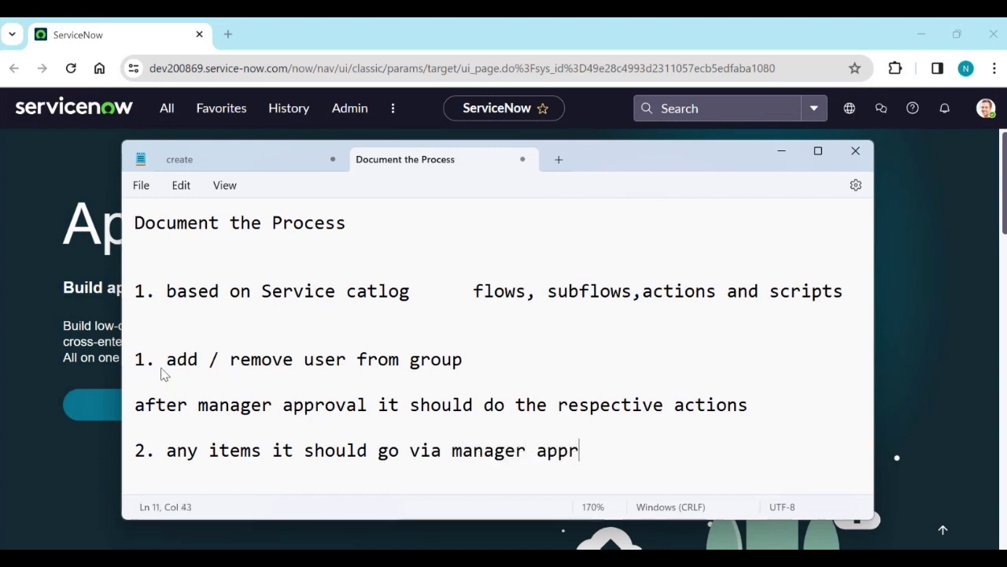
type("oval")
Review the manager approval and subflows notes, and minimize Notepad to return to the ServiceNow page in the browser.
left_click_drag(206, 410, 368, 416)
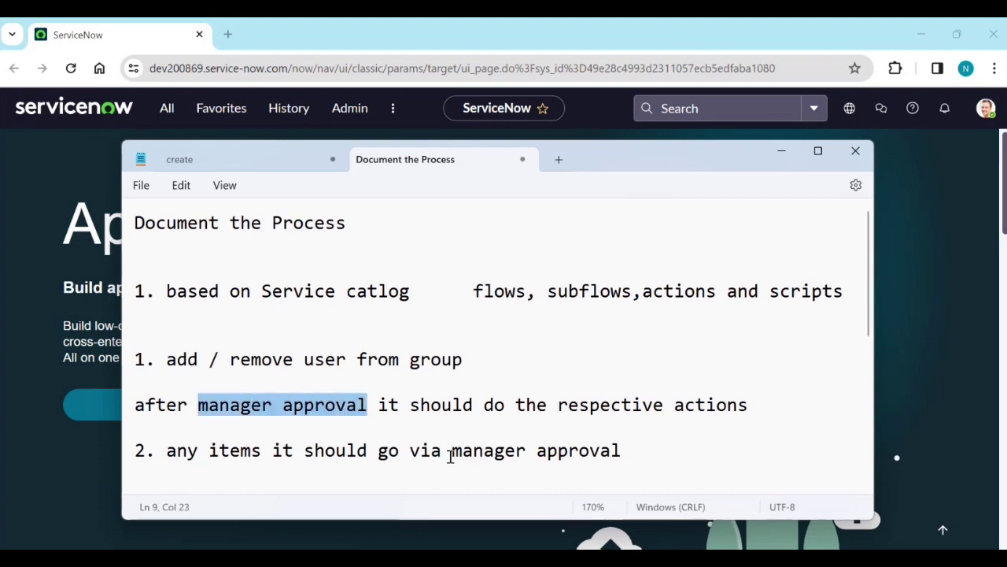
left_click_drag(451, 454, 624, 451)
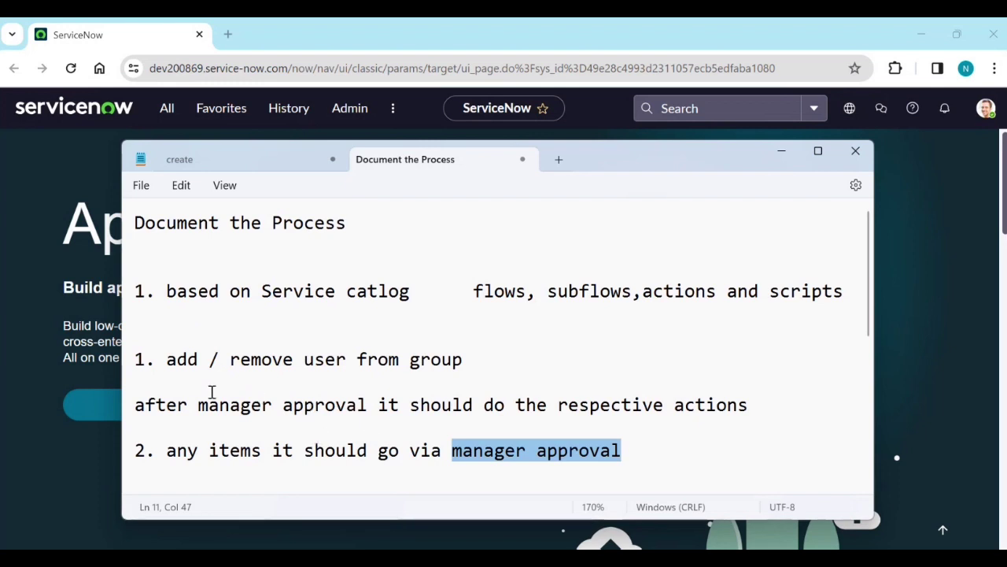
left_click_drag(548, 292, 634, 291)
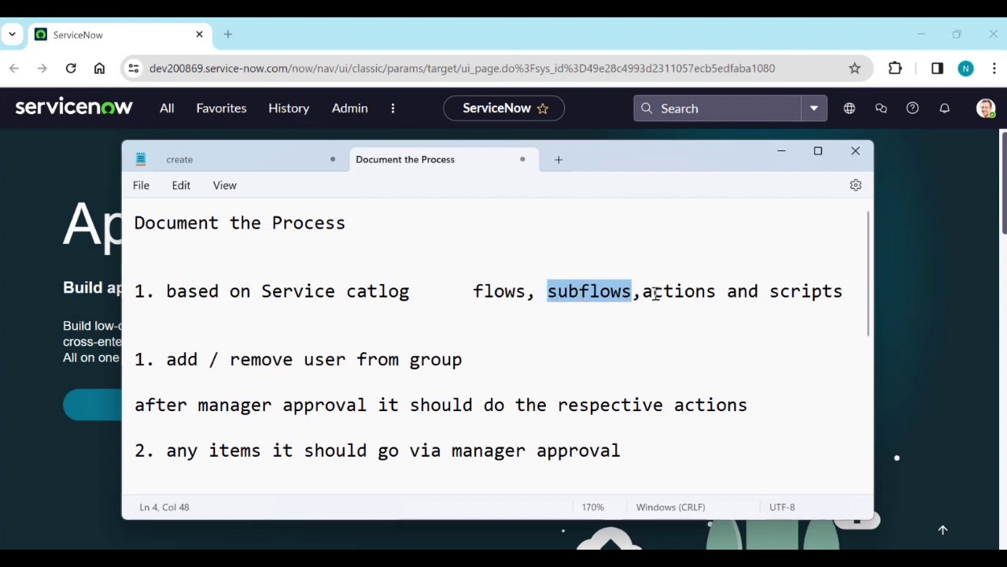
left_click(780, 151)
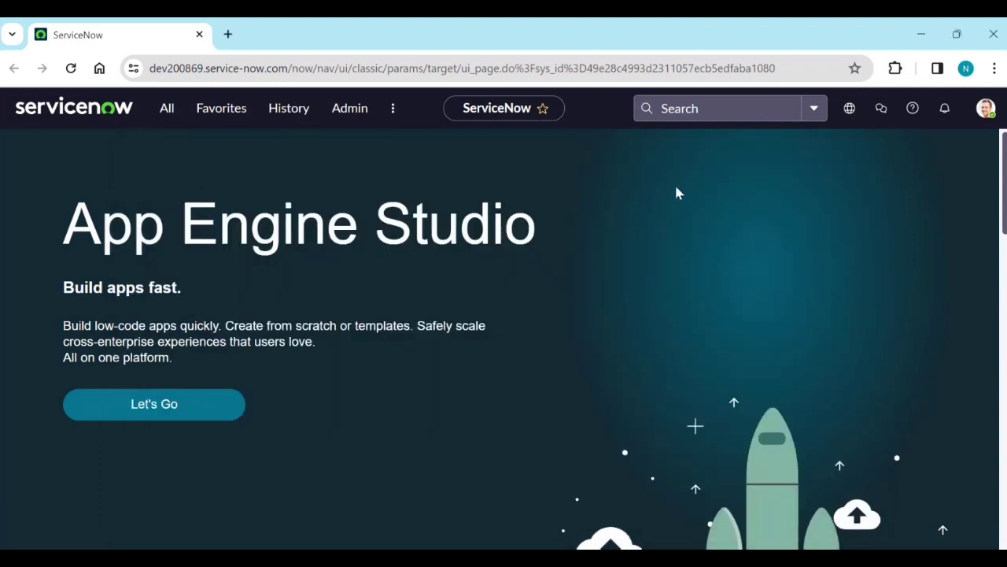
left_click(170, 113)
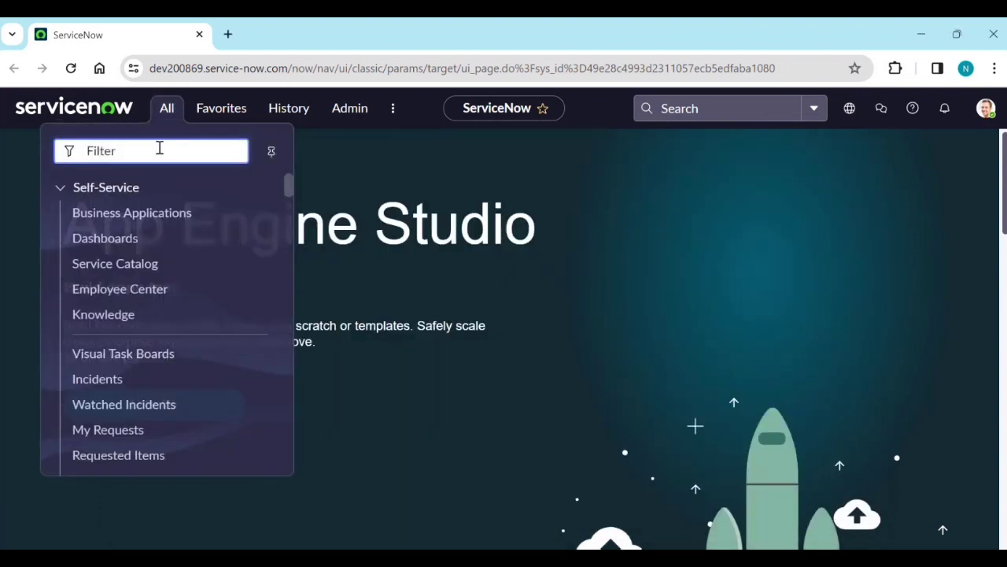
type("maintai")
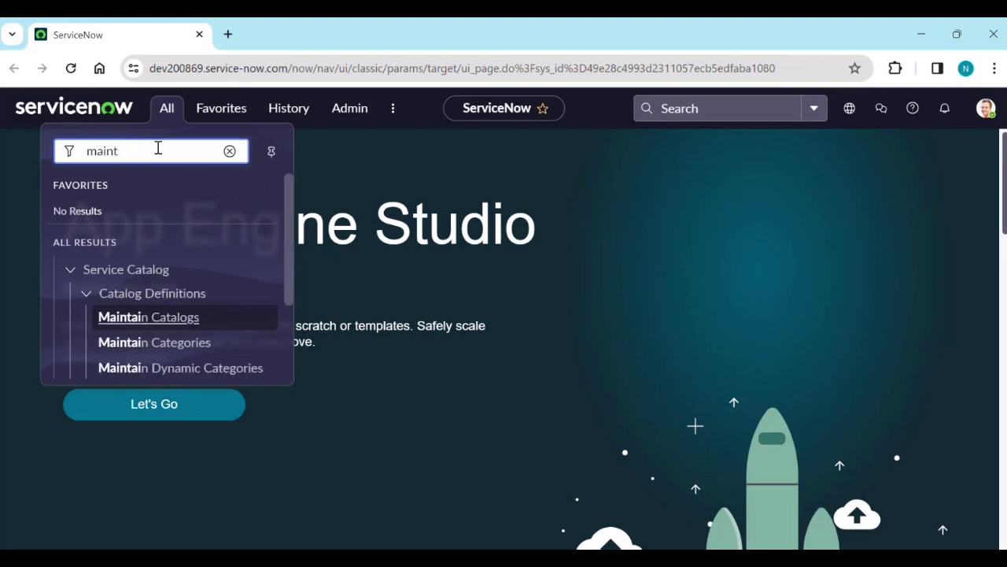
key("BackSpace")
key("BackSpace")
key("BackSpace")
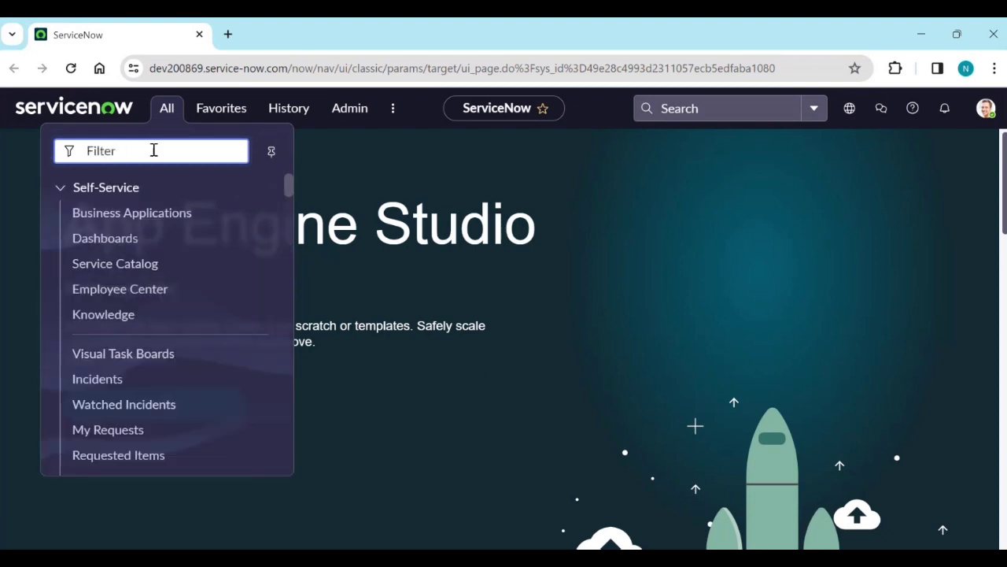
left_click_drag(291, 68, 792, 67)
type("s")
key("BackSpace")
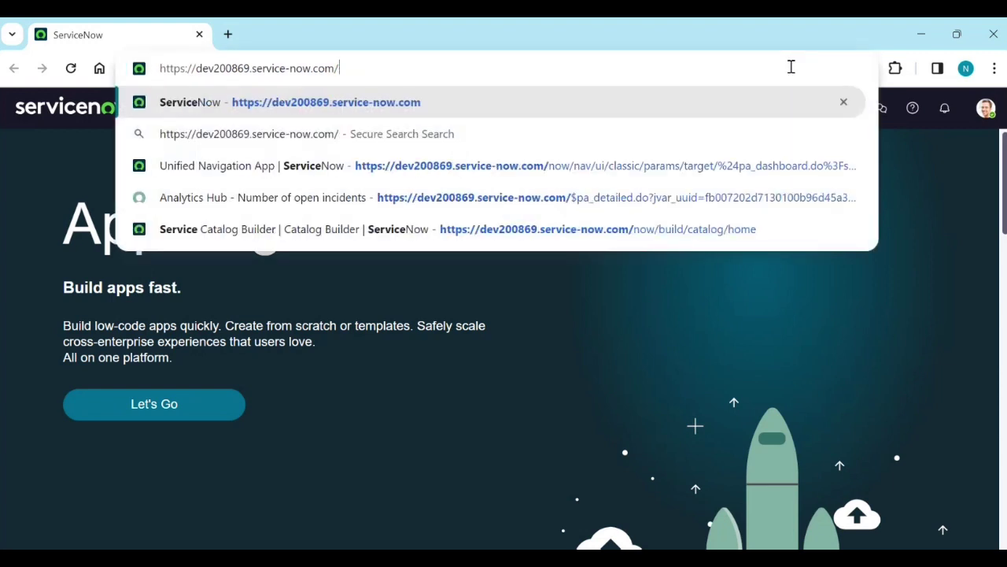
Duplicate the ServiceNow browser tab and open the instance's Service Portal at /sp in the copy.
right_click(132, 37)
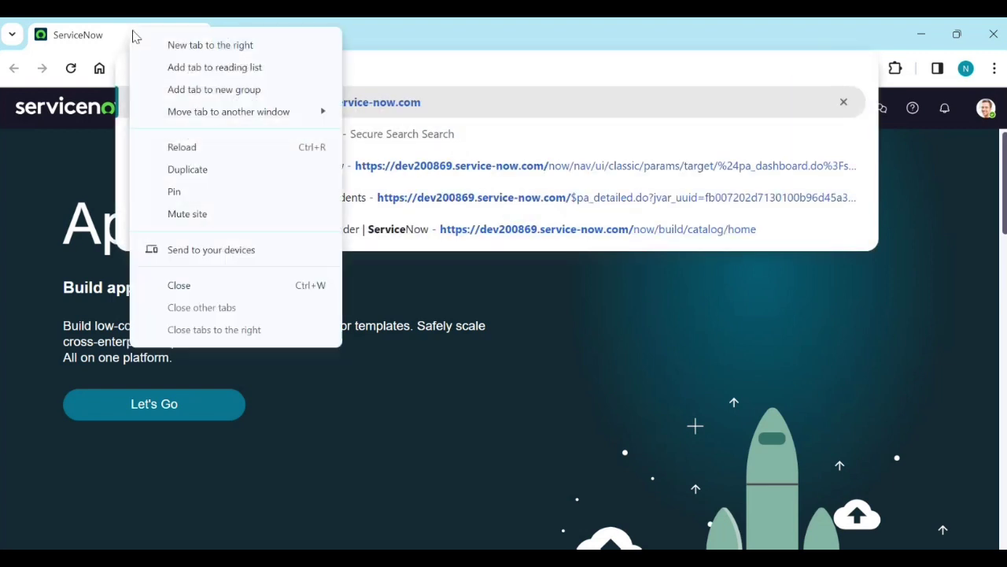
left_click(196, 168)
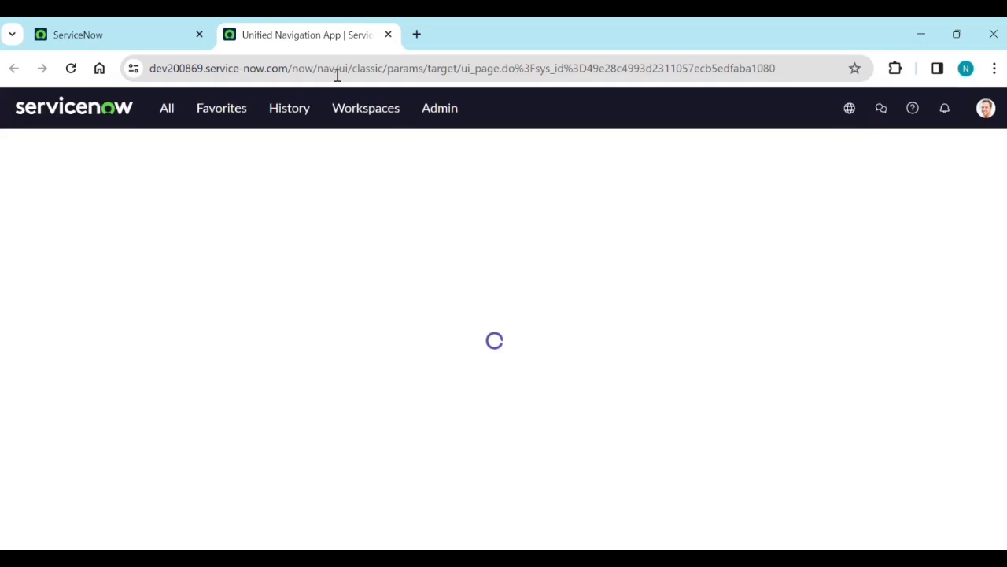
left_click_drag(292, 68, 788, 58)
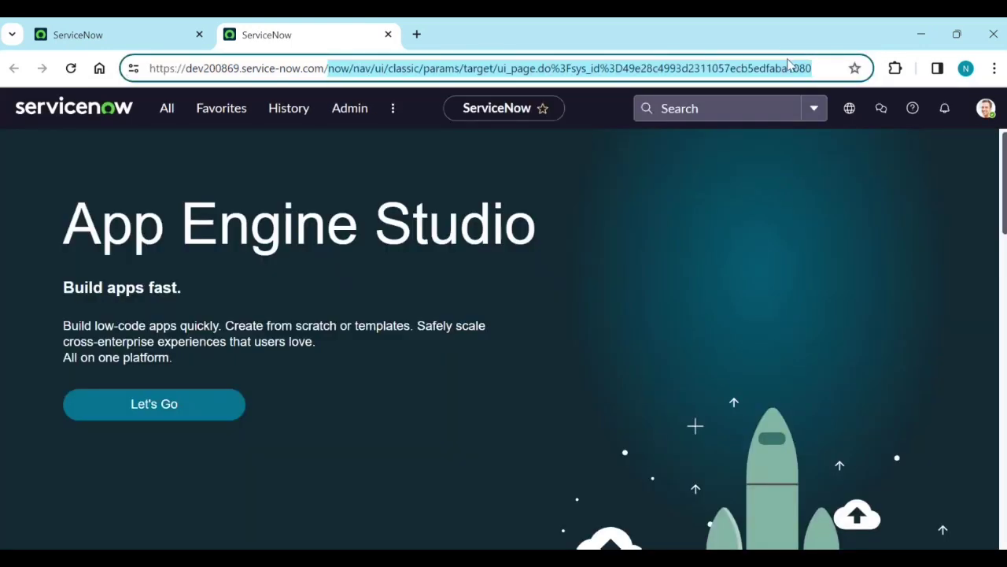
type("sp")
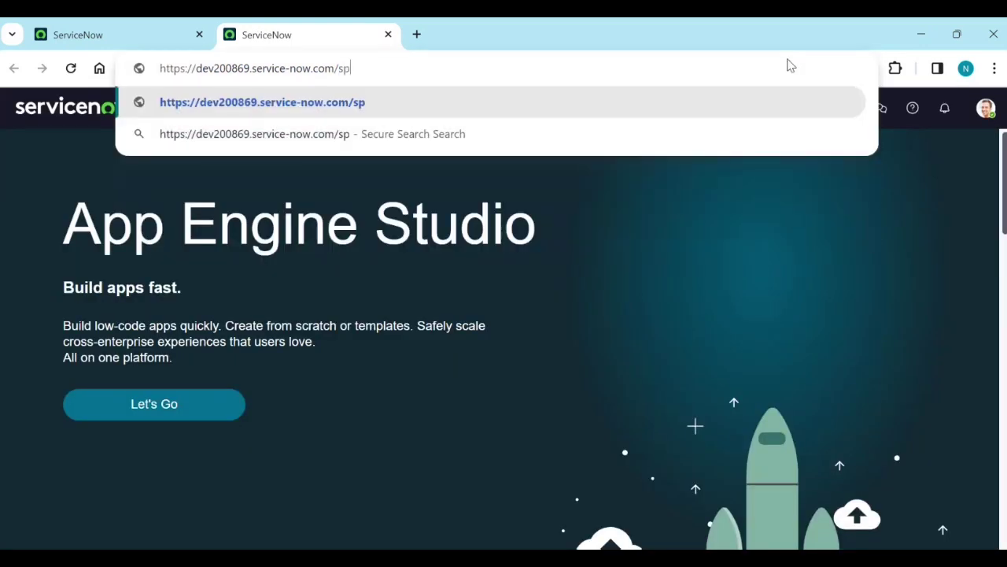
key("Return")
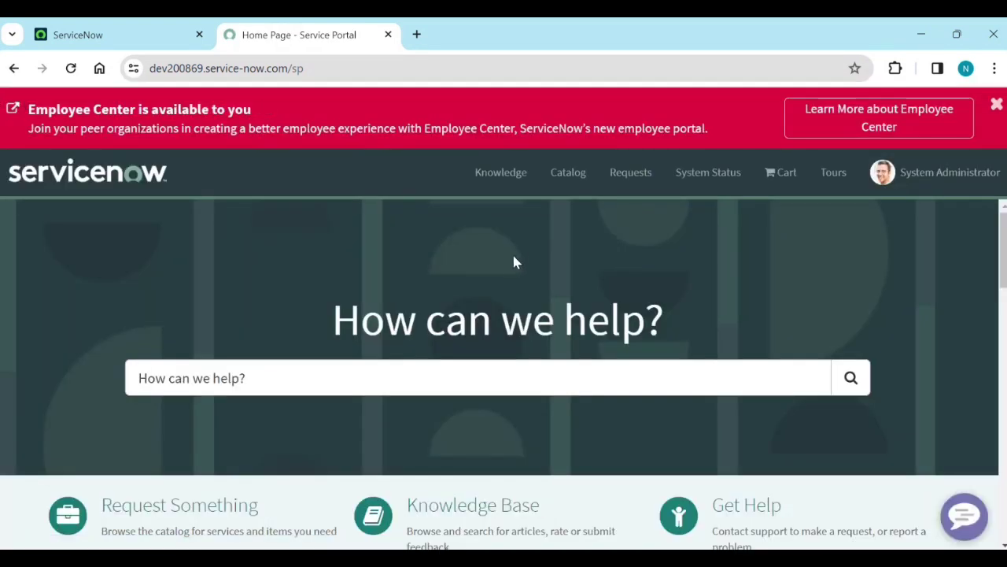
Open the portal's Request Something catalog and dismiss the Employee Center banner.
scroll(506, 281, "down", 2)
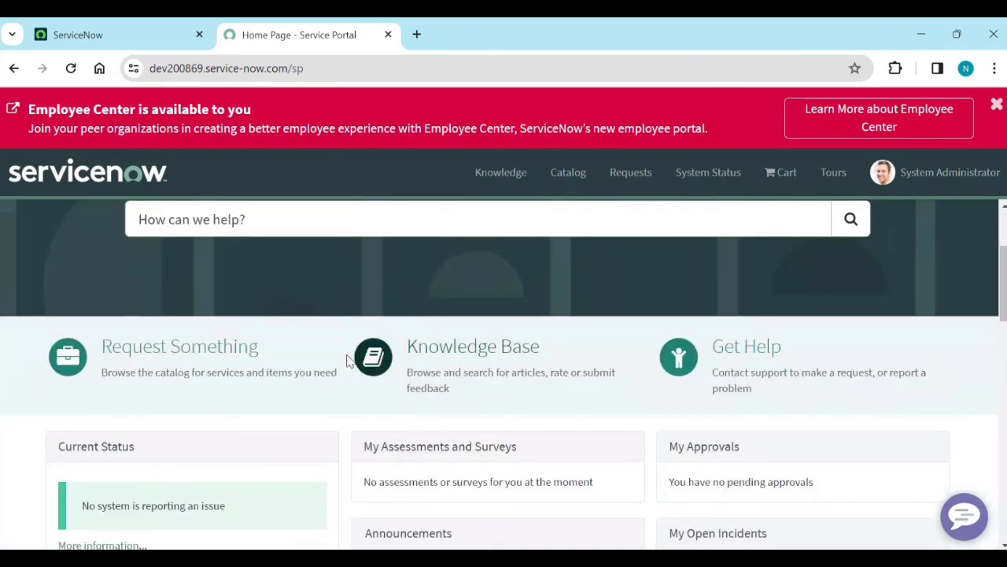
left_click(199, 355)
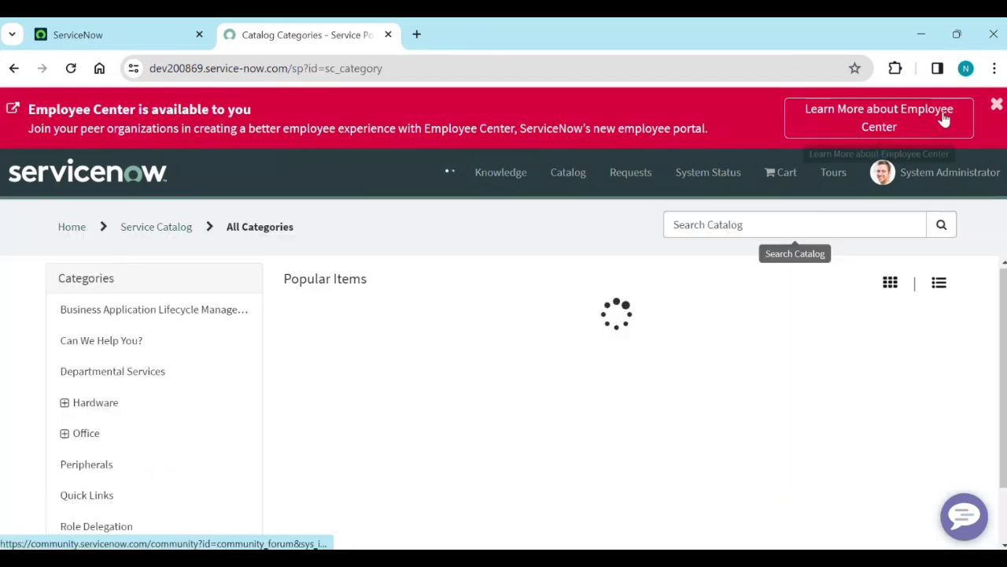
left_click(996, 106)
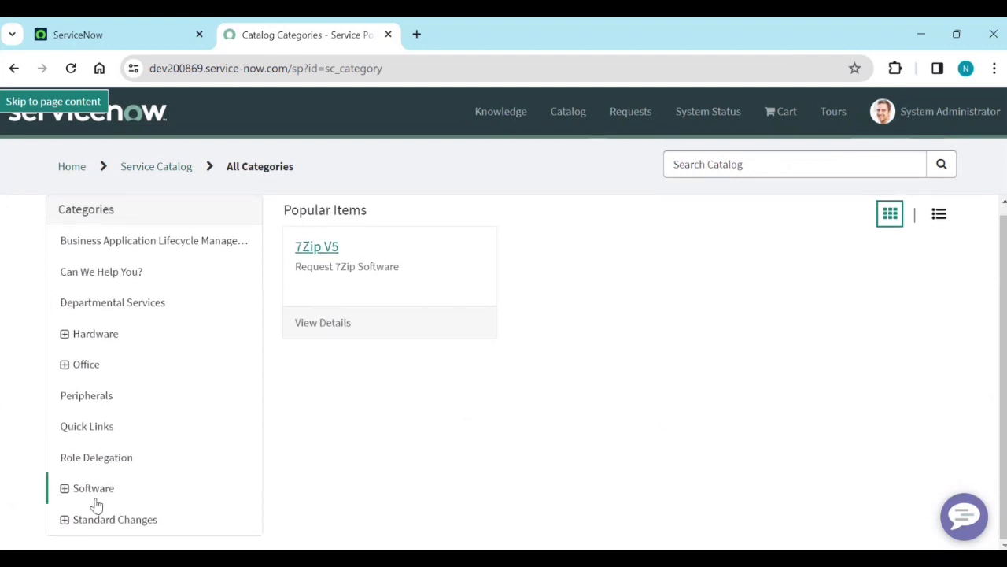
Search the catalog for "add" and open the Add or Remove Access item.
left_click(709, 175)
type("add")
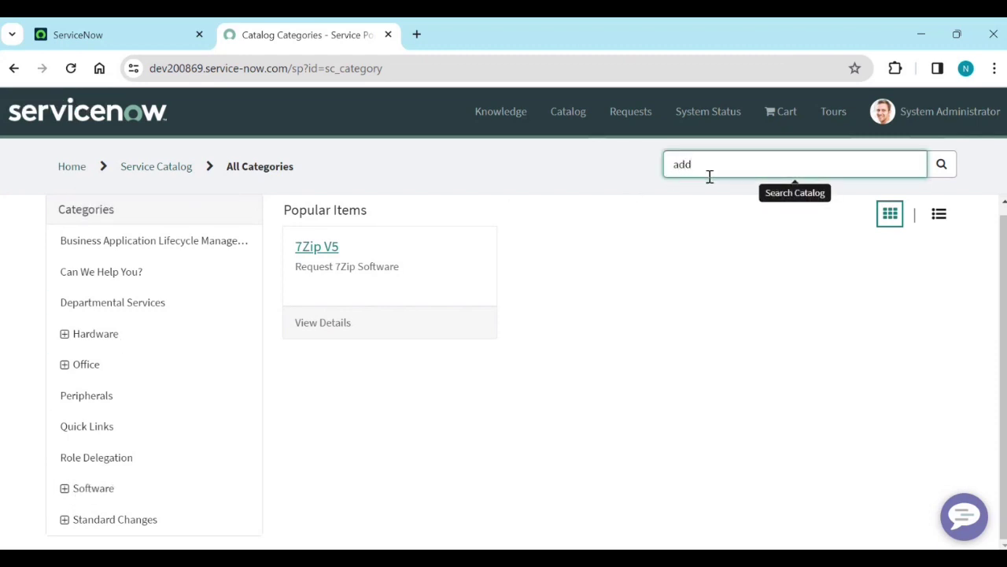
key("Return")
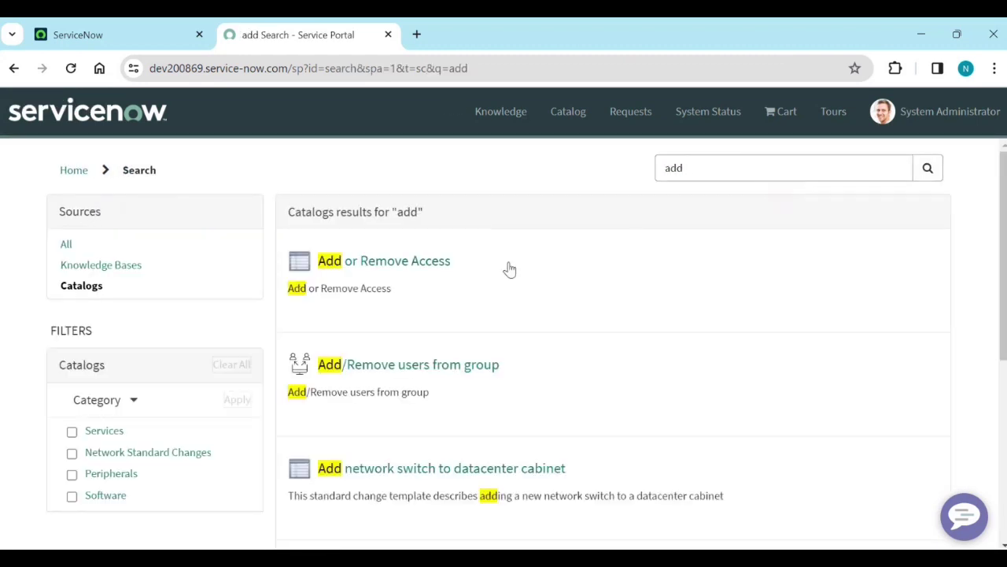
left_click(415, 269)
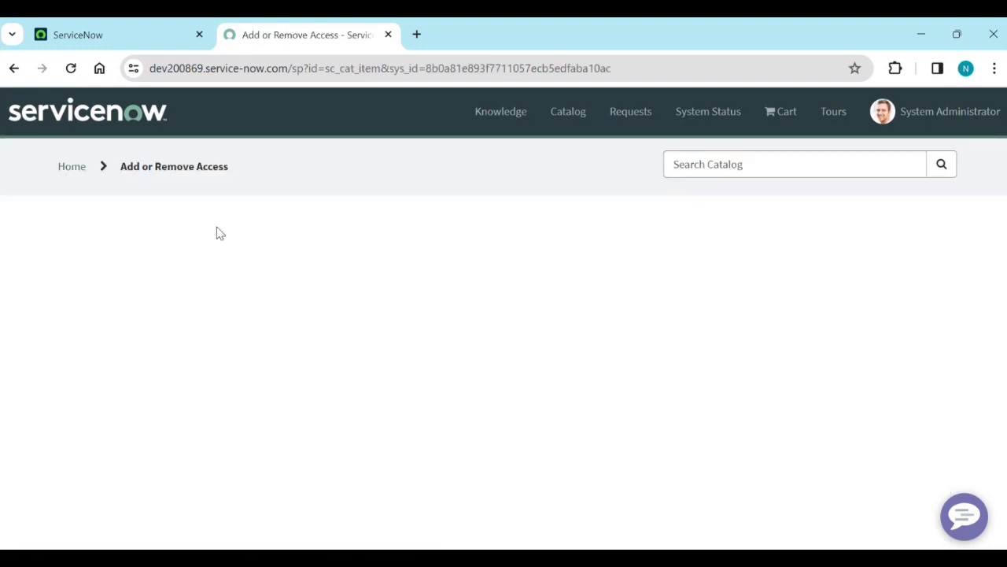
Examine the action choices and the group selection field on the Add or Remove Access request form without choosing anything.
scroll(212, 319, "down", 1)
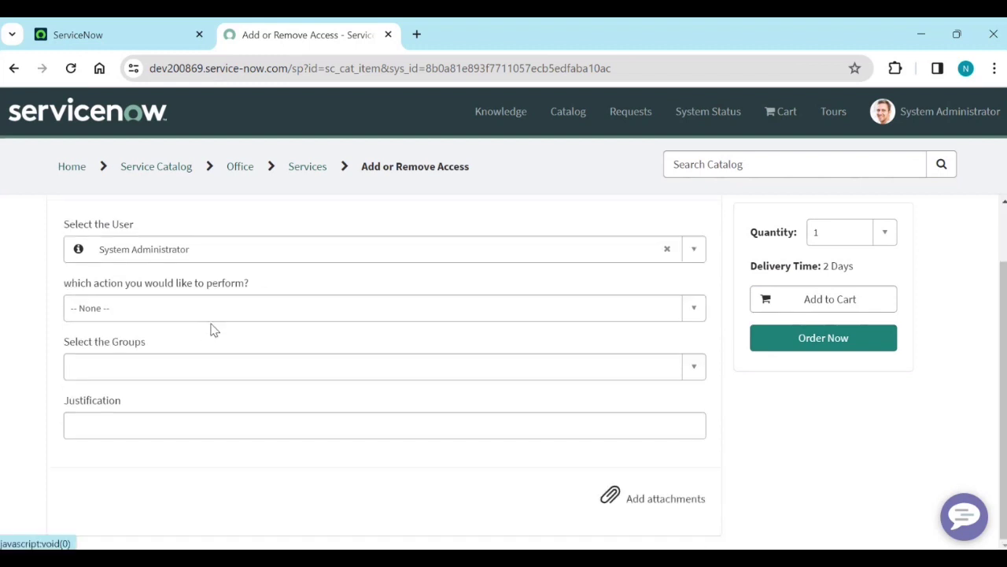
left_click(134, 309)
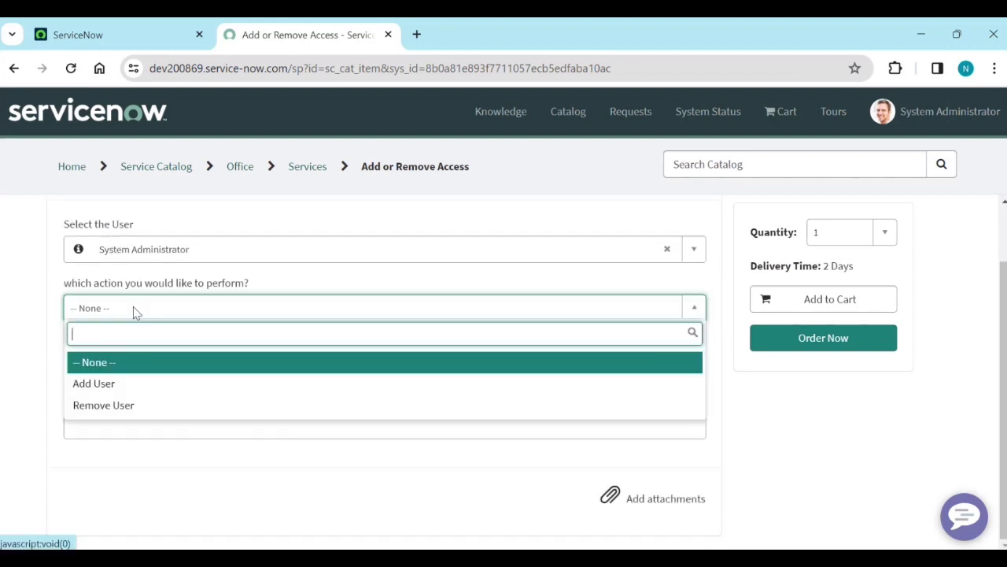
left_click(129, 472)
left_click(102, 377)
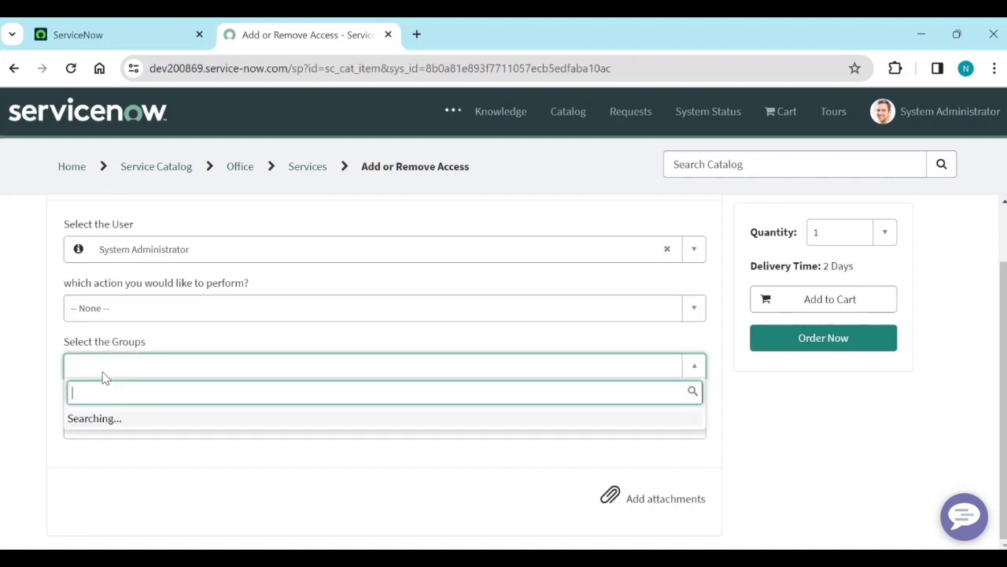
left_click(102, 376)
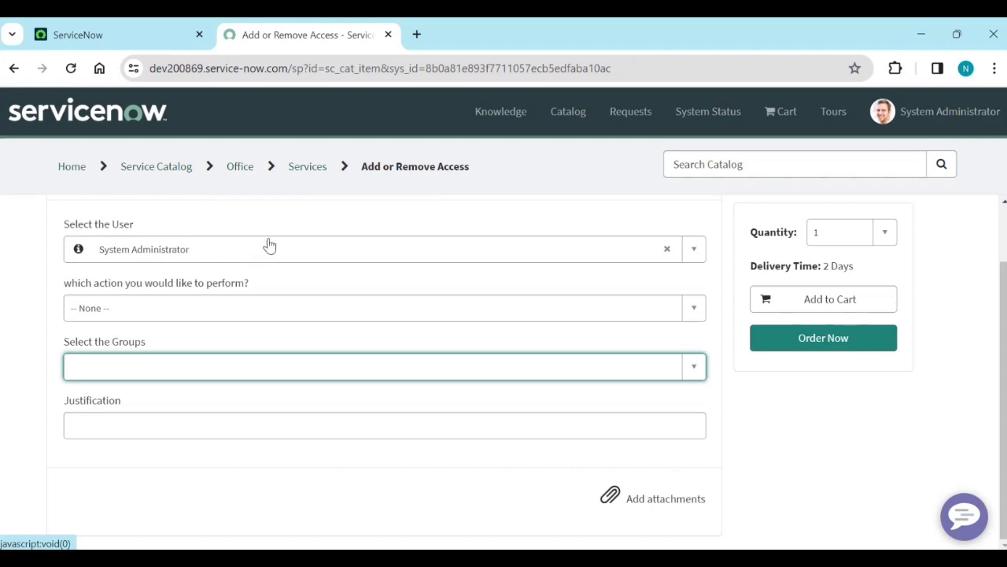
Return to the ServiceNow home tab, filter the application navigator by "flow de" and open Flow Designer.
left_click(104, 34)
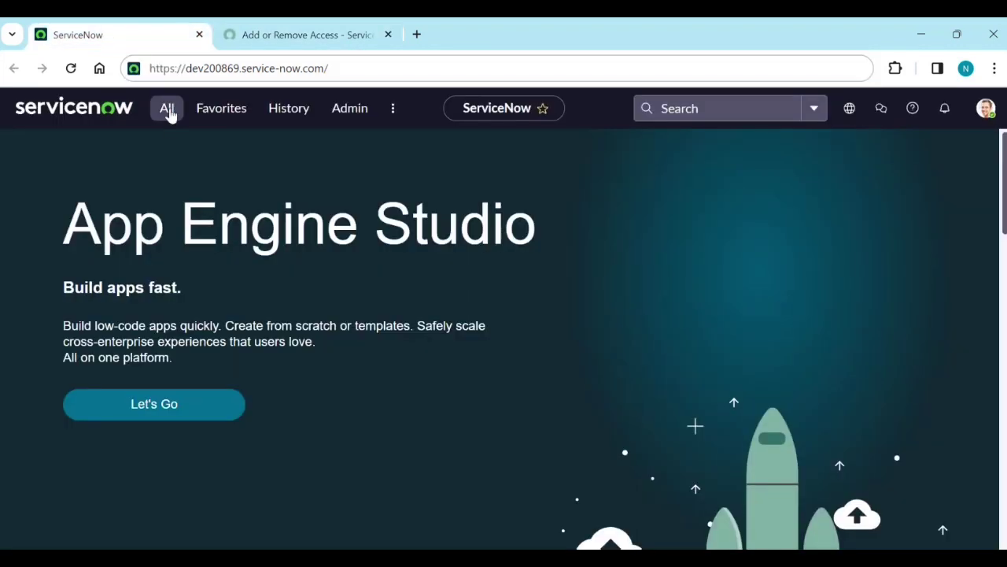
left_click(167, 110)
type("flo")
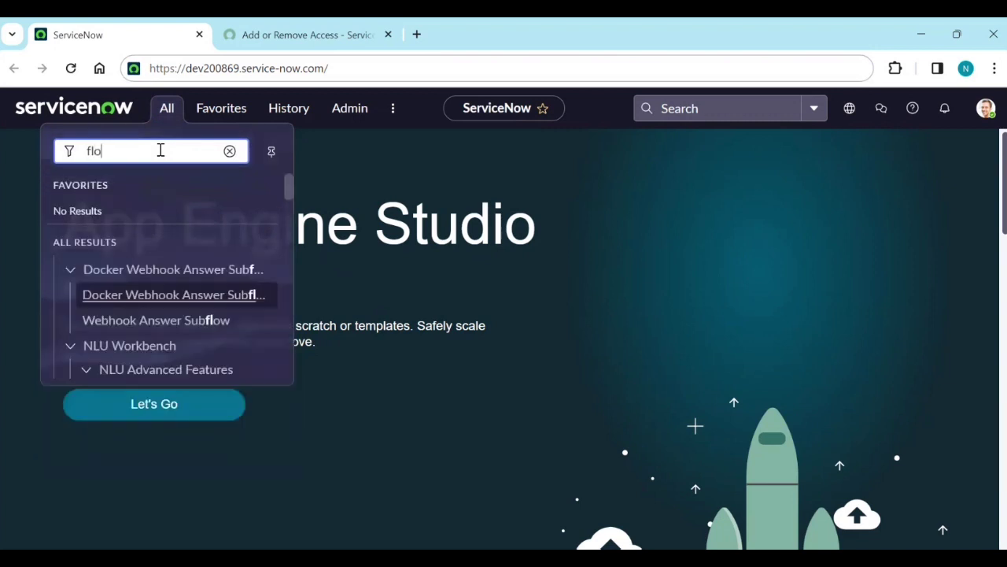
type("w de")
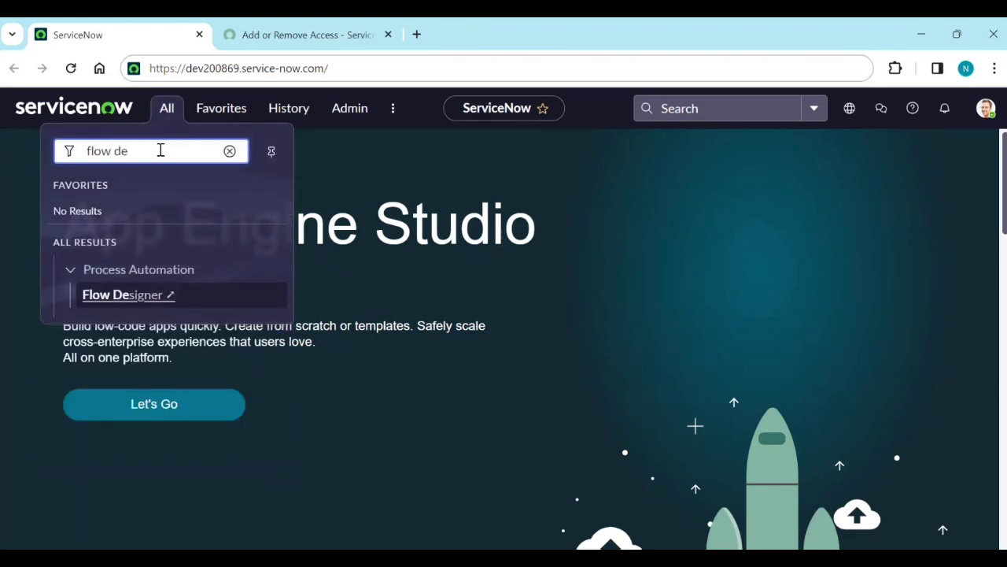
left_click(130, 294)
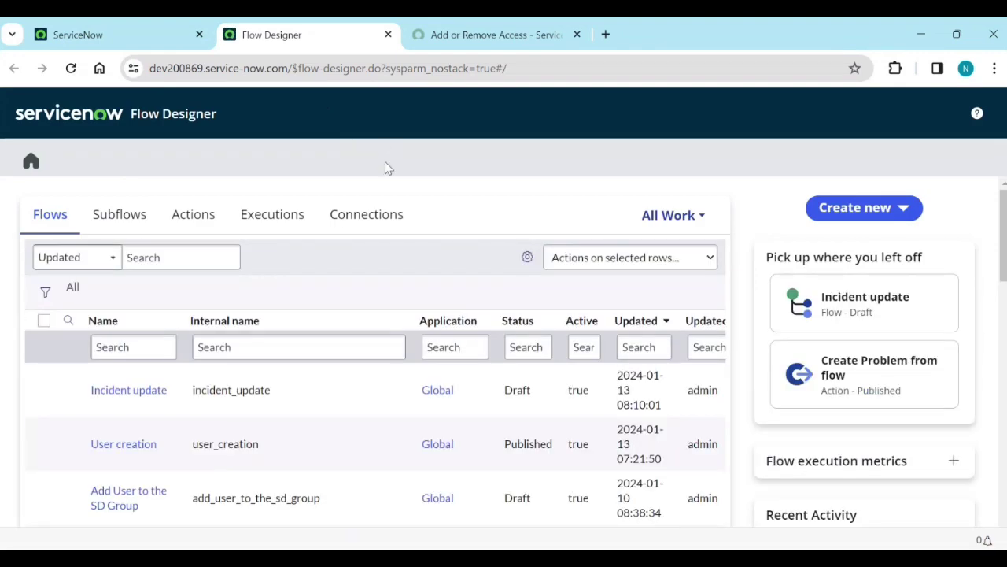
Start a new flow and copy the catalog item's title, Add or Remove Access, into its name and description.
left_click(905, 209)
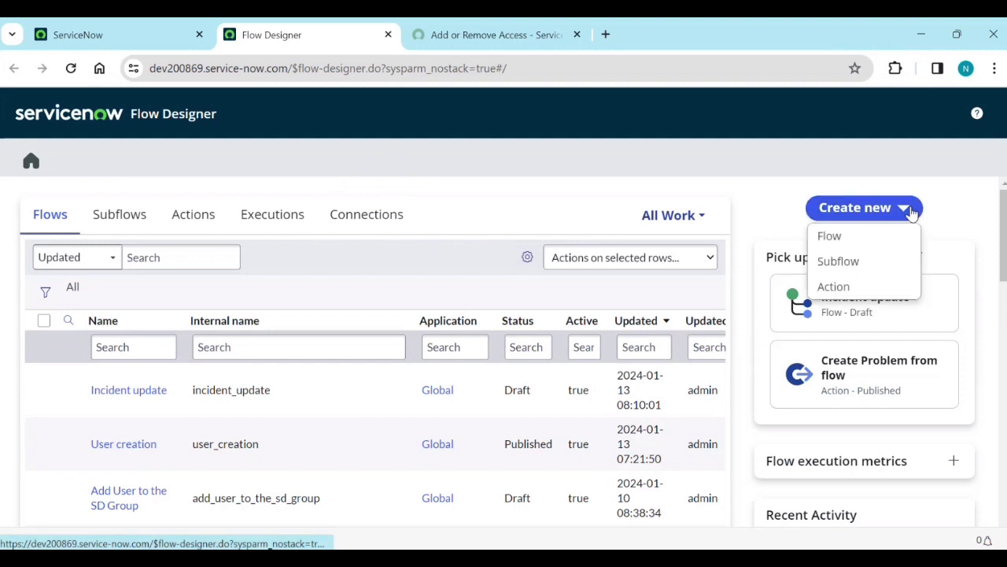
left_click(867, 238)
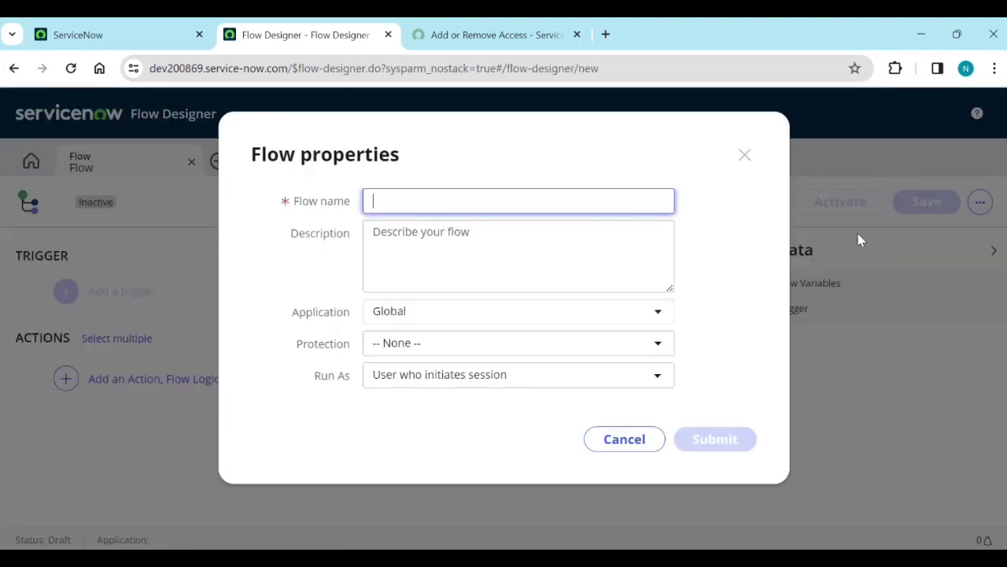
left_click(473, 40)
scroll(228, 217, "up", 2)
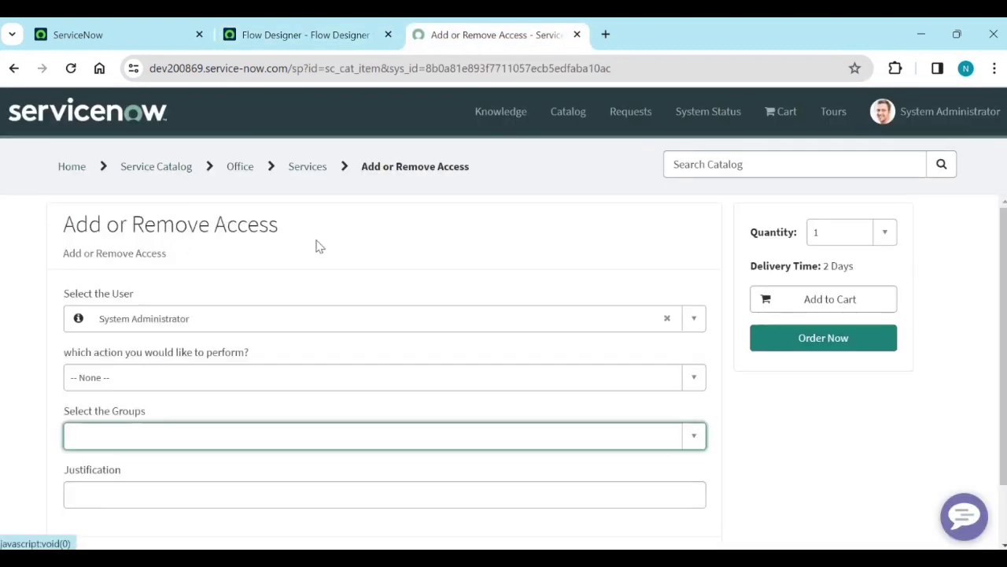
left_click_drag(283, 229, 69, 213)
key("ctrl+c")
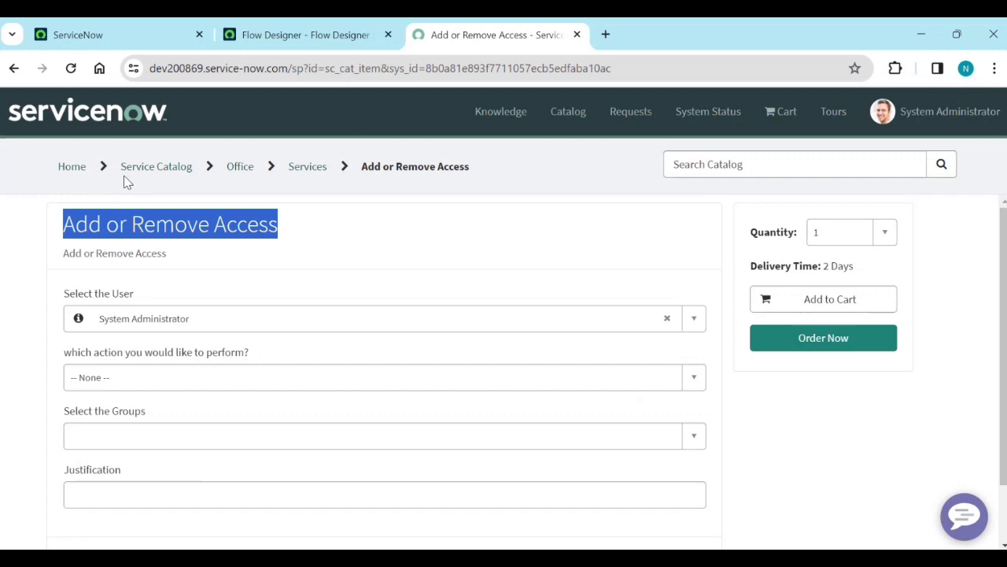
left_click(300, 35)
left_click(404, 200)
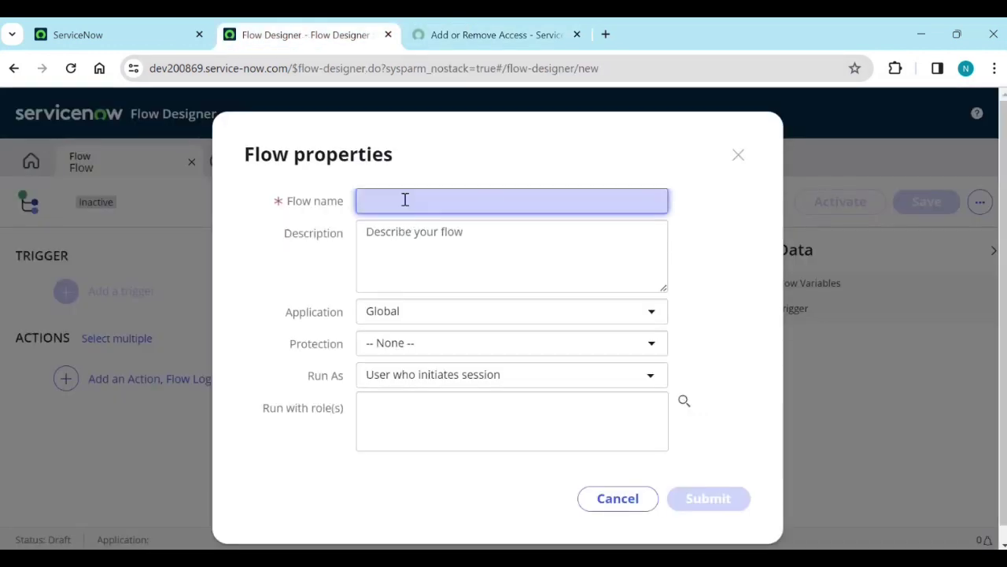
key("ctrl+v")
left_click(414, 257)
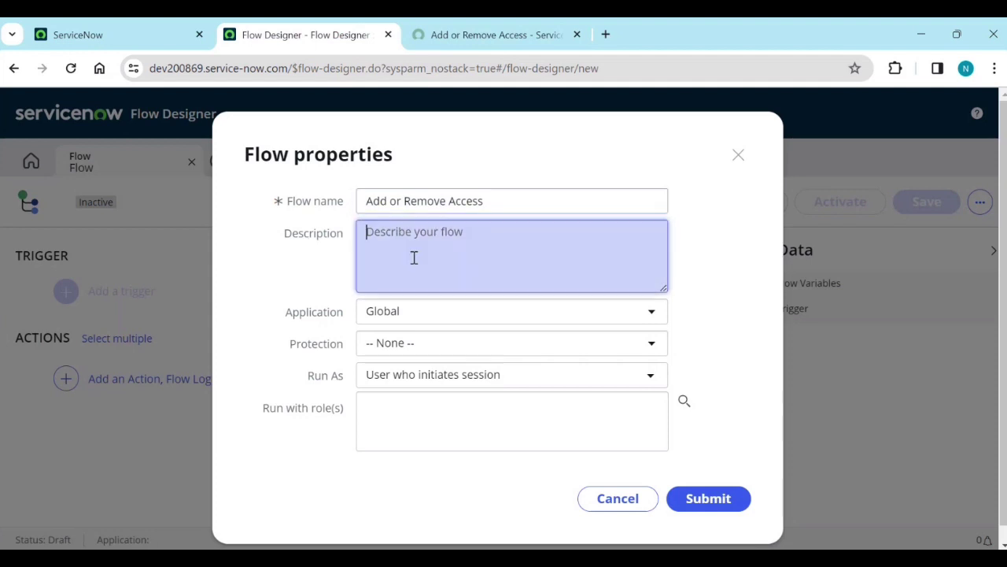
key("ctrl+v")
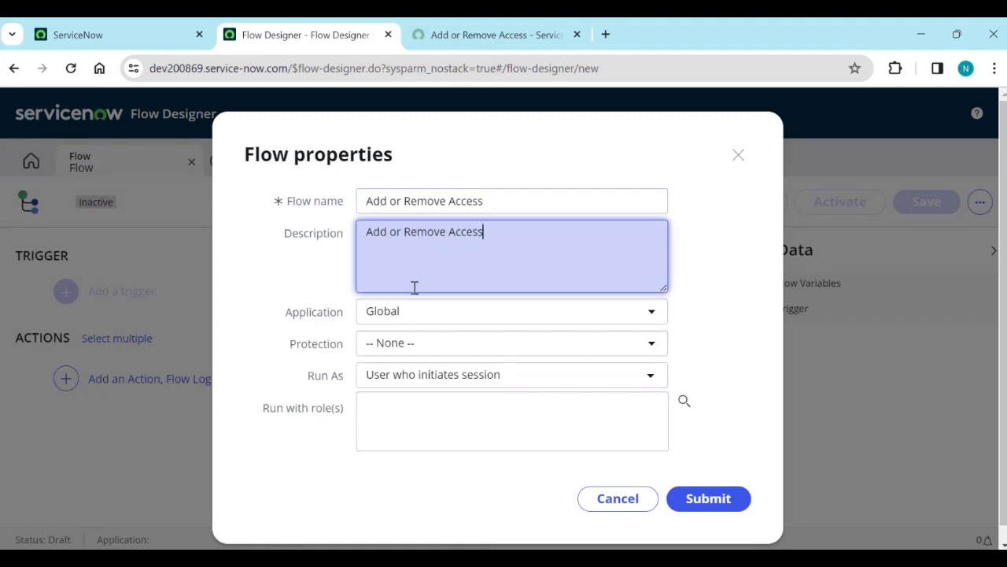
Set the flow to run as System User, submit its properties and skip the introductory tour.
left_click(426, 354)
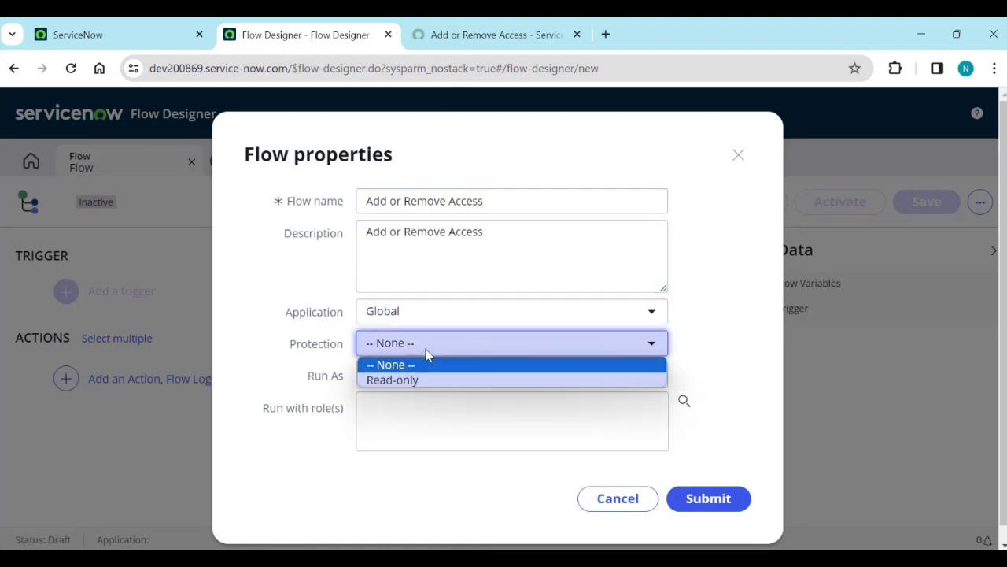
left_click(426, 354)
left_click(422, 379)
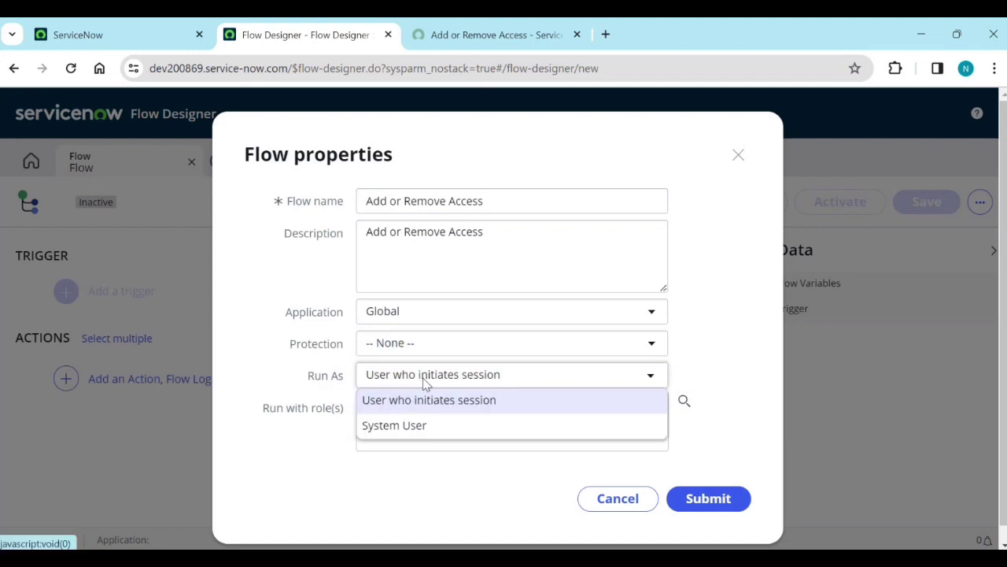
left_click(399, 424)
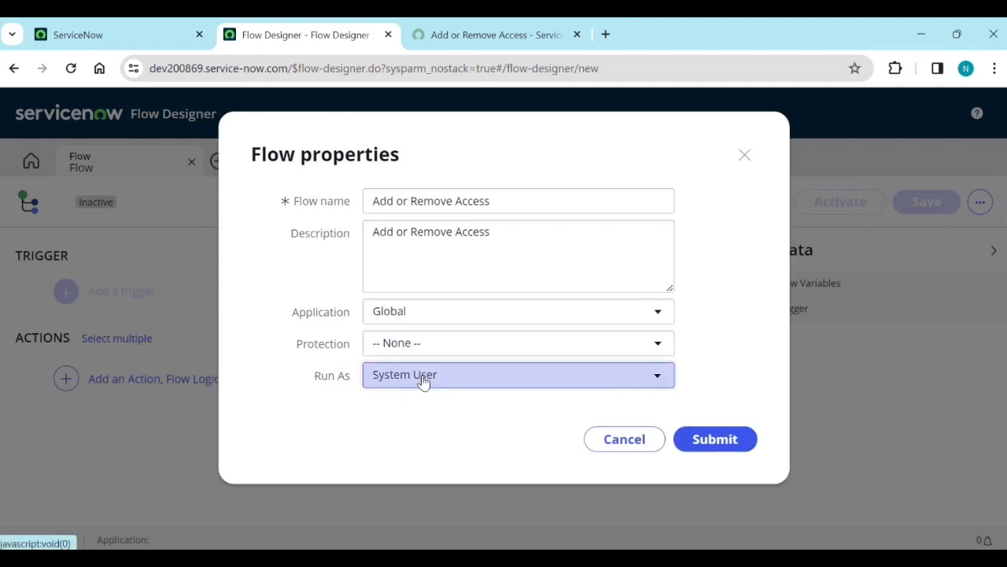
left_click(714, 448)
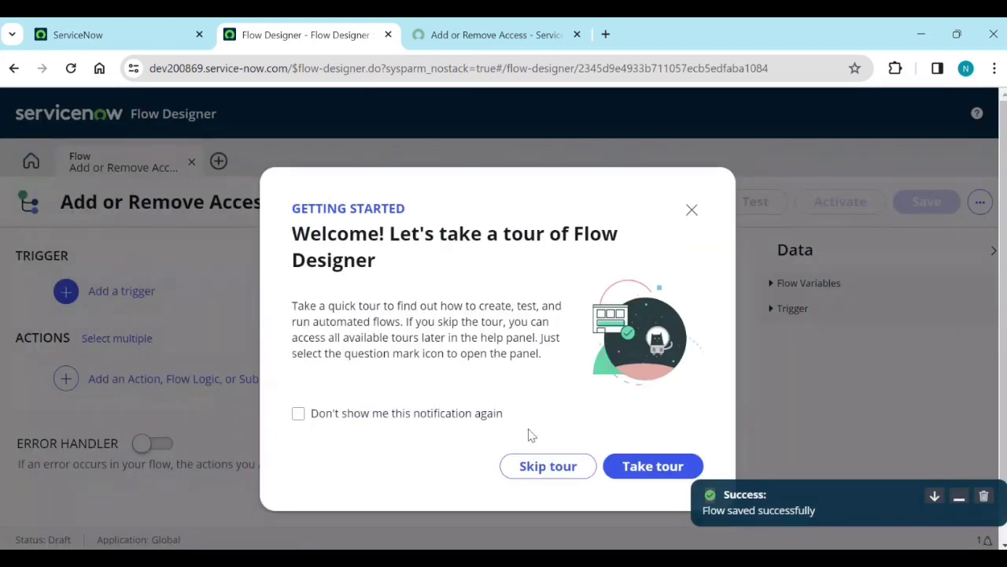
left_click(542, 465)
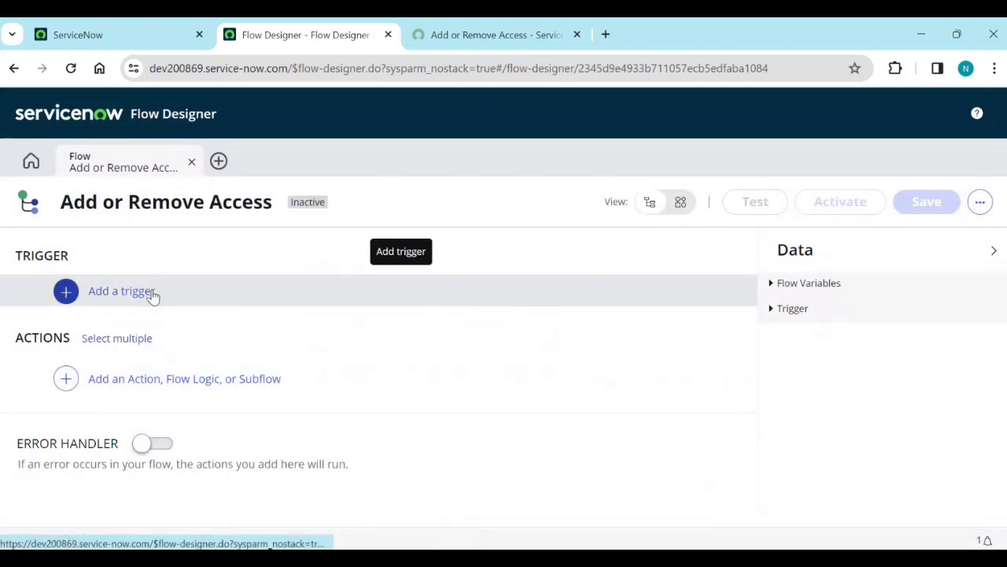
Add a Service Catalog trigger to the Add or Remove Access flow.
left_click(451, 33)
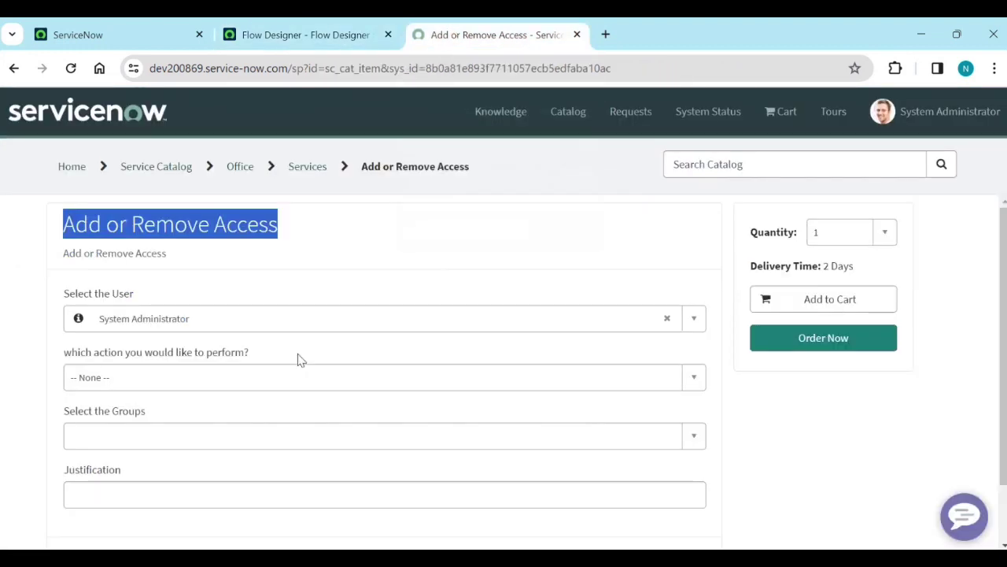
left_click(325, 38)
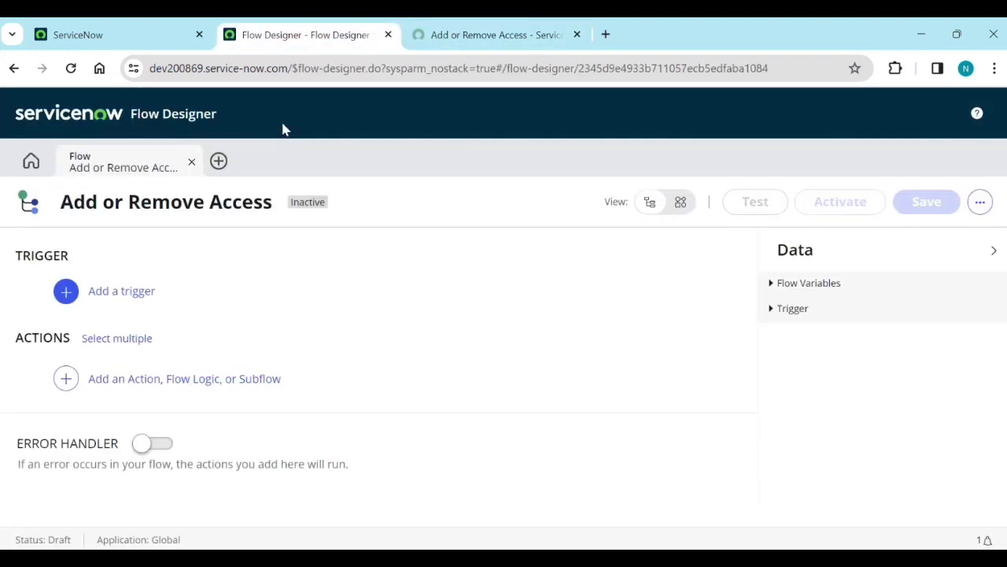
left_click(124, 292)
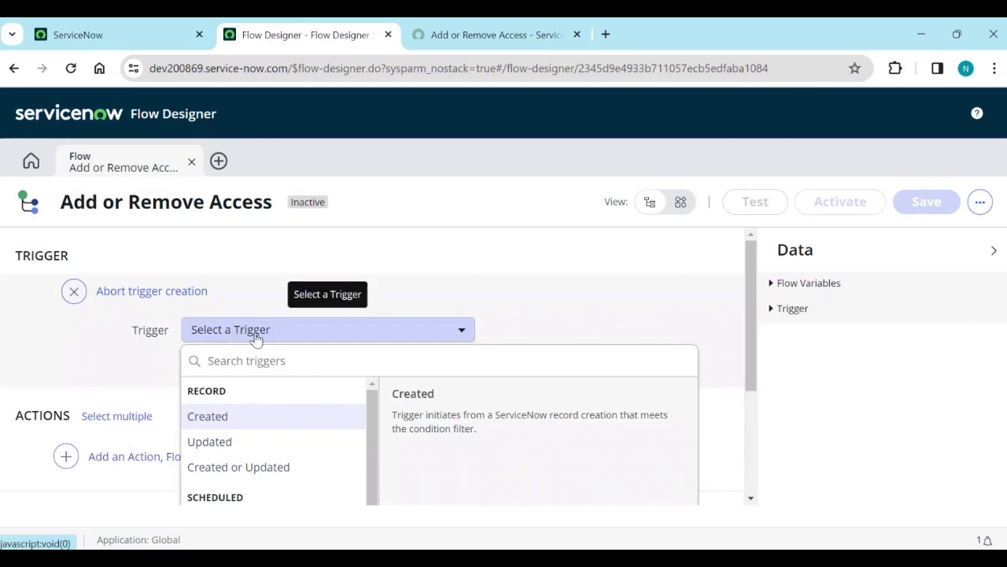
scroll(258, 354, "down", 5)
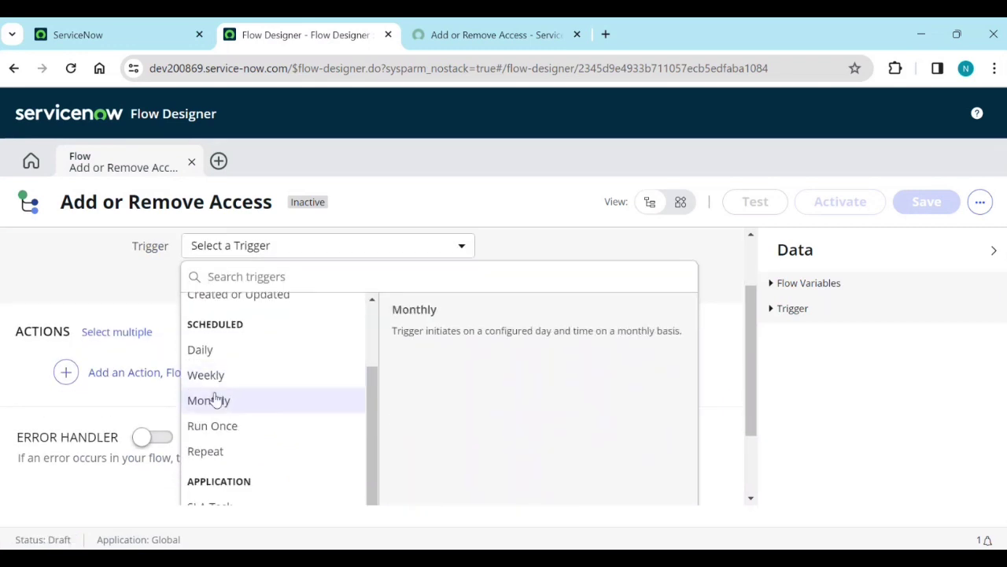
scroll(228, 406, "down", 3)
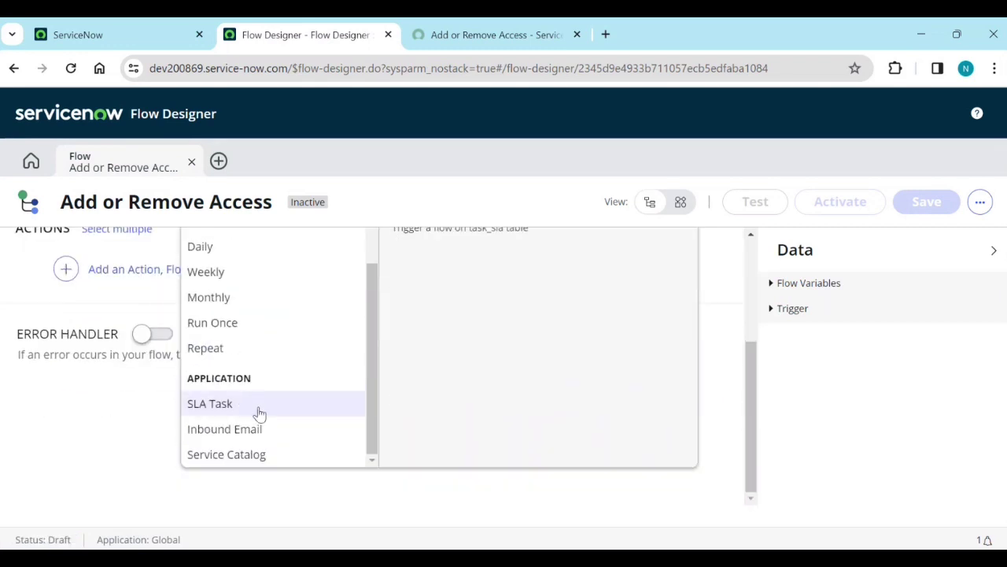
left_click(252, 455)
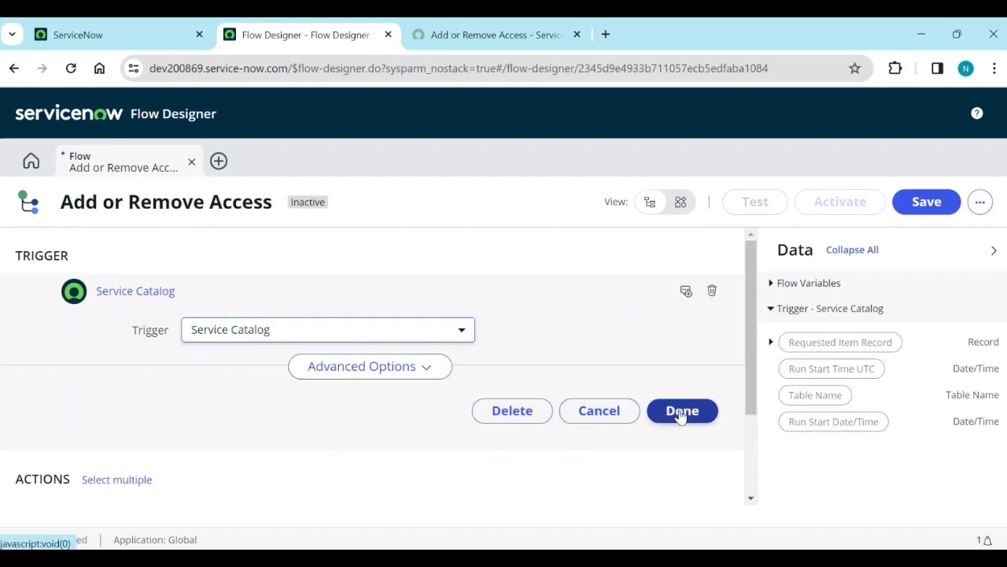
Set the Service Catalog trigger's advanced option to Run flow in background (default) and finish the trigger.
left_click(403, 375)
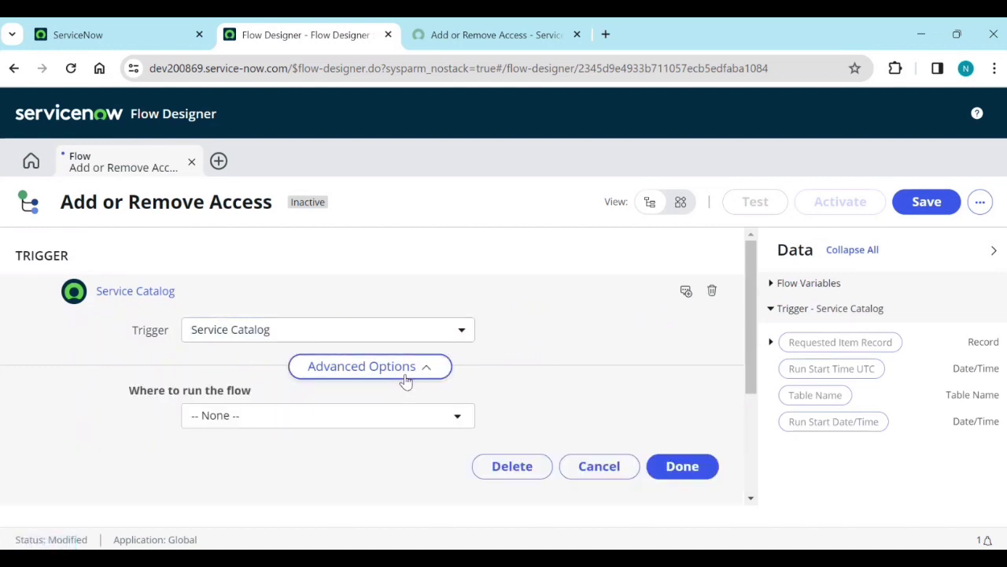
scroll(354, 375, "down", 1)
left_click(283, 339)
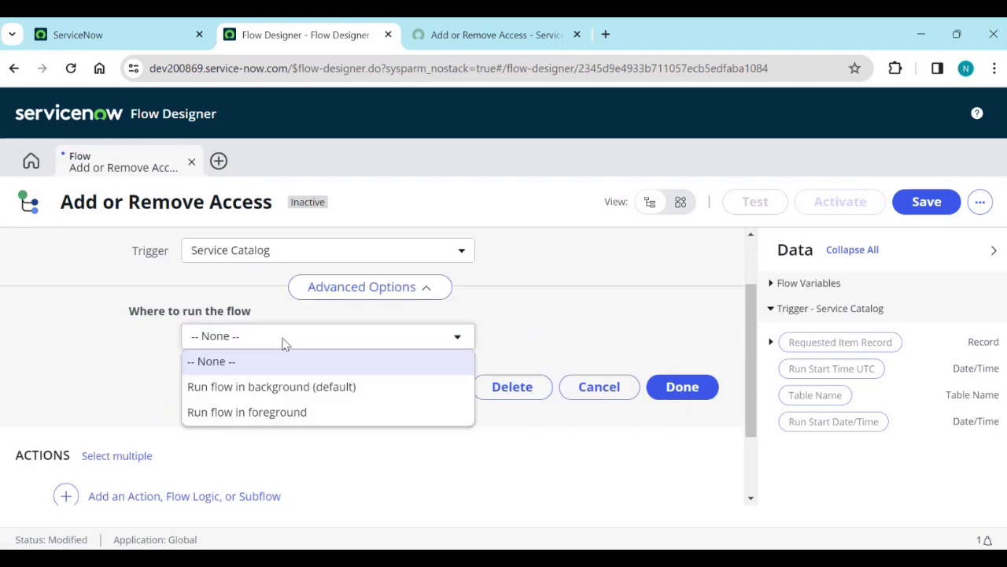
left_click(285, 388)
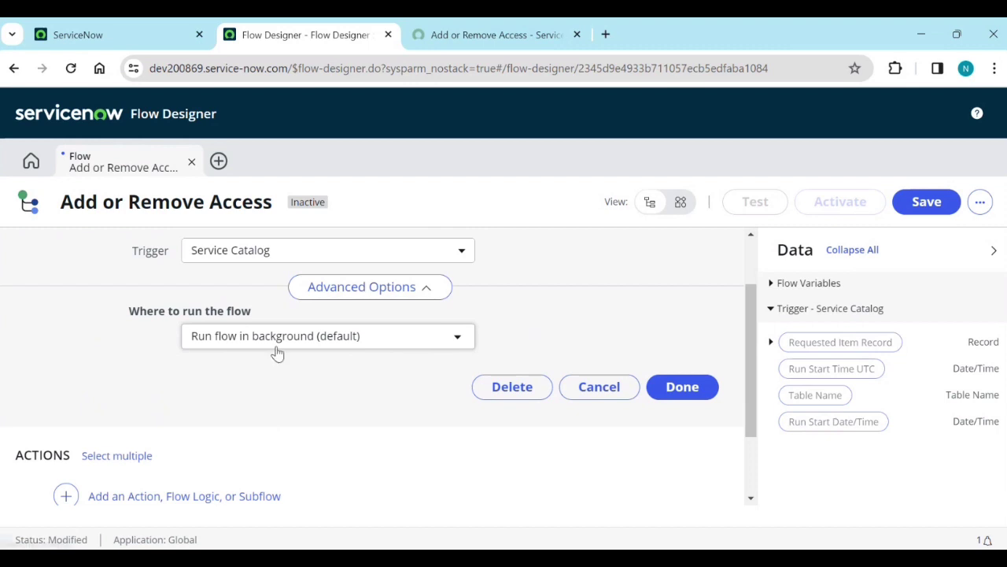
left_click(682, 388)
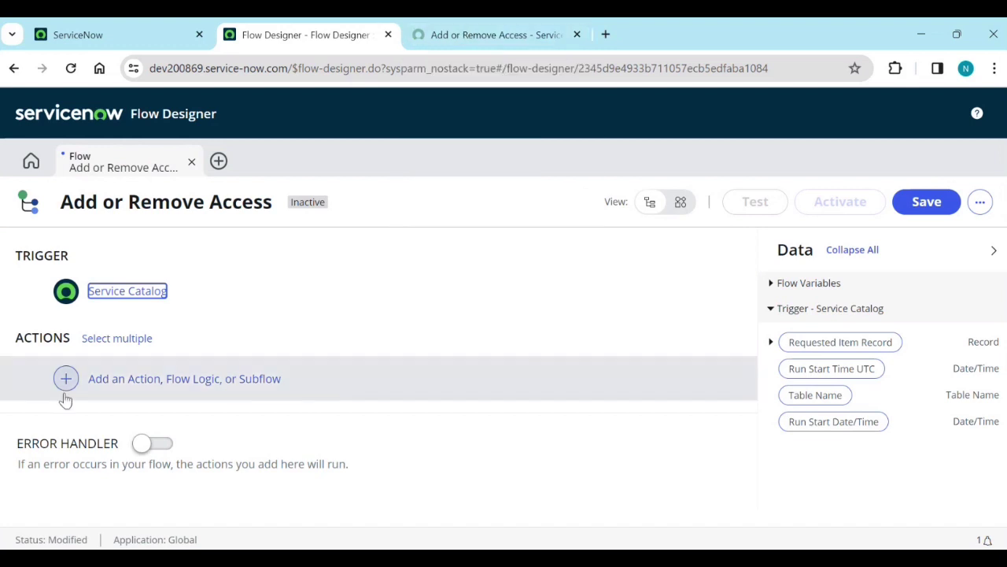
Add the ServiceNow Core action Get Catalog Variables as the flow's first action.
left_click(124, 392)
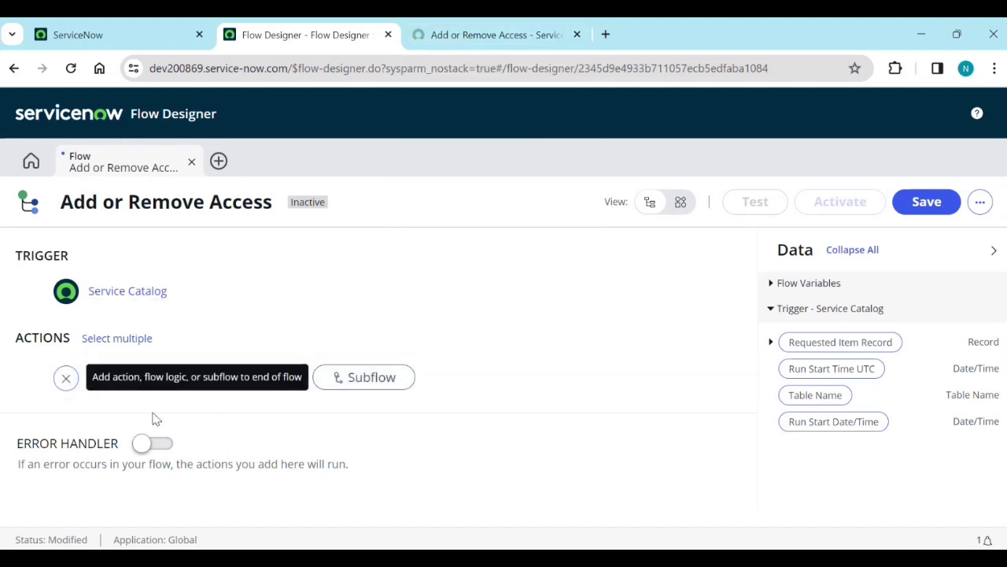
left_click(139, 383)
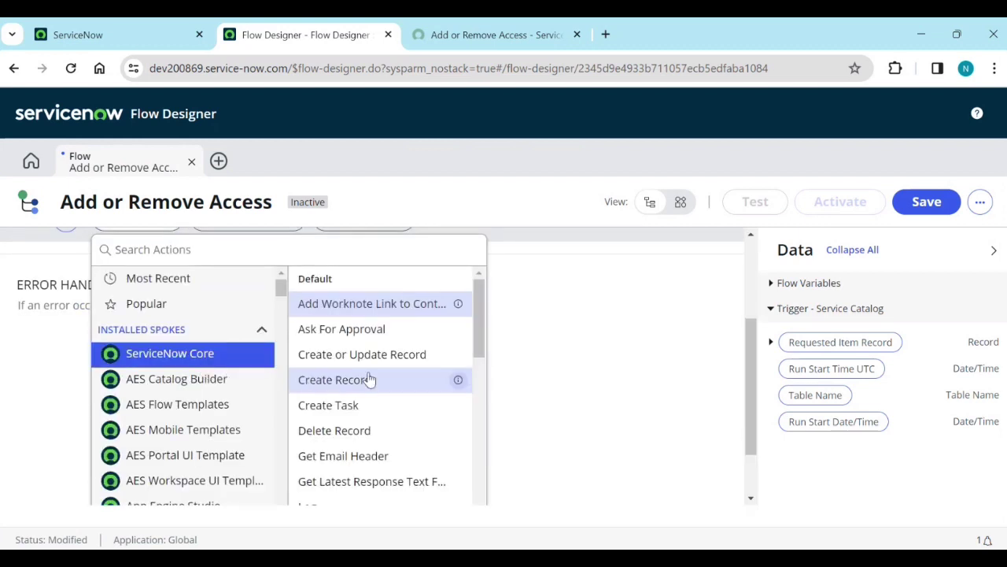
scroll(375, 382, "down", 1)
scroll(382, 389, "down", 1)
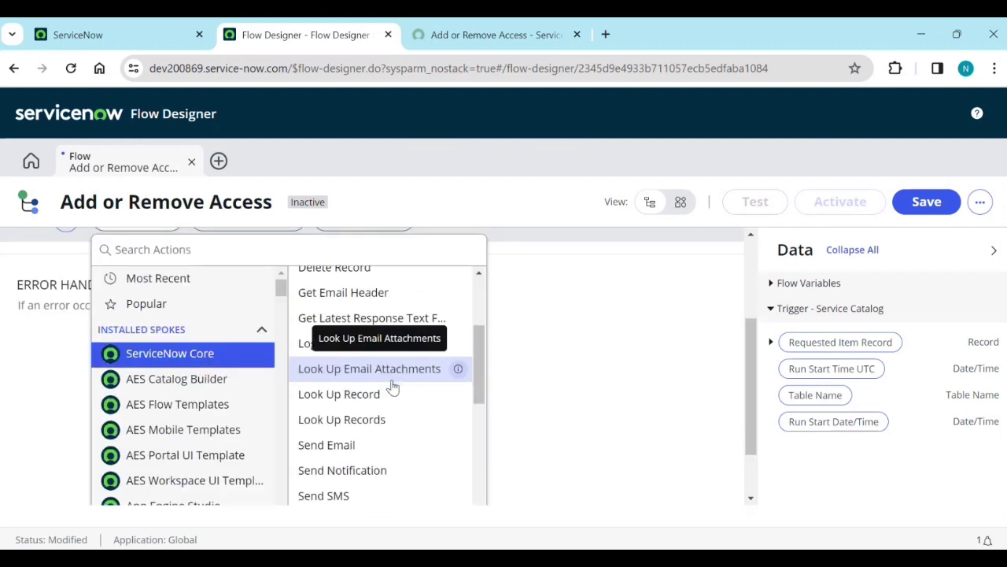
scroll(393, 385, "down", 2)
scroll(398, 387, "down", 1)
scroll(397, 387, "down", 2)
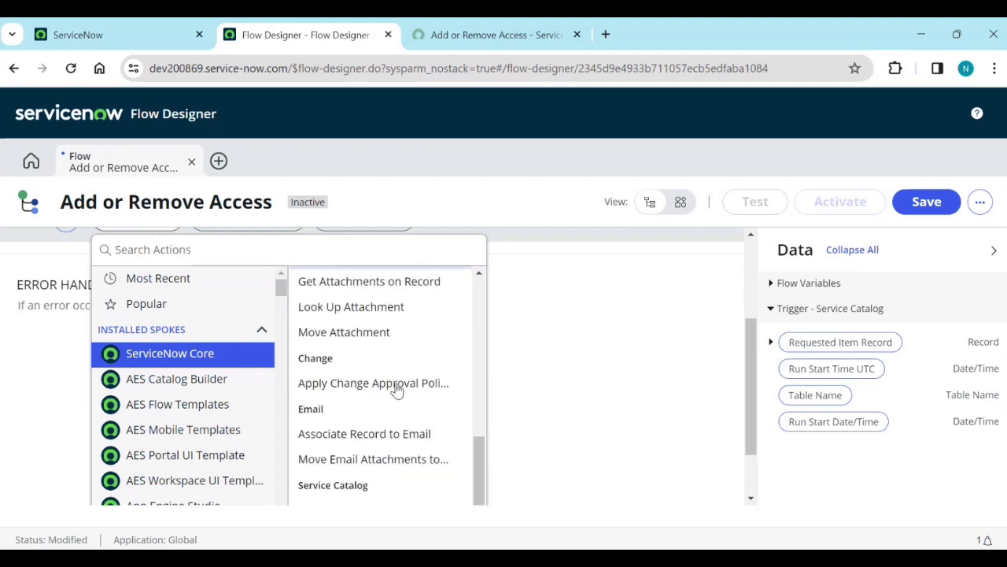
scroll(398, 393, "down", 3)
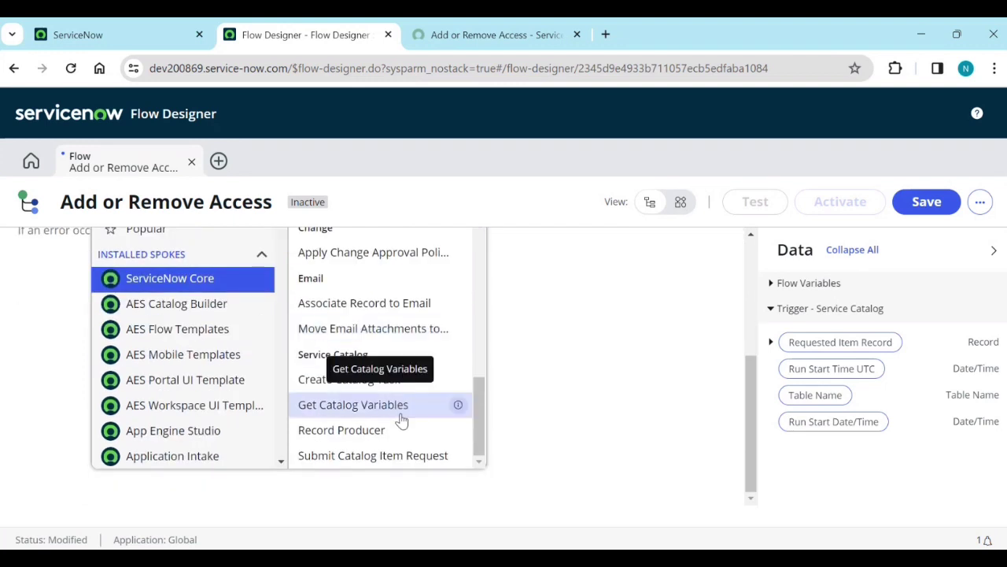
left_click(353, 404)
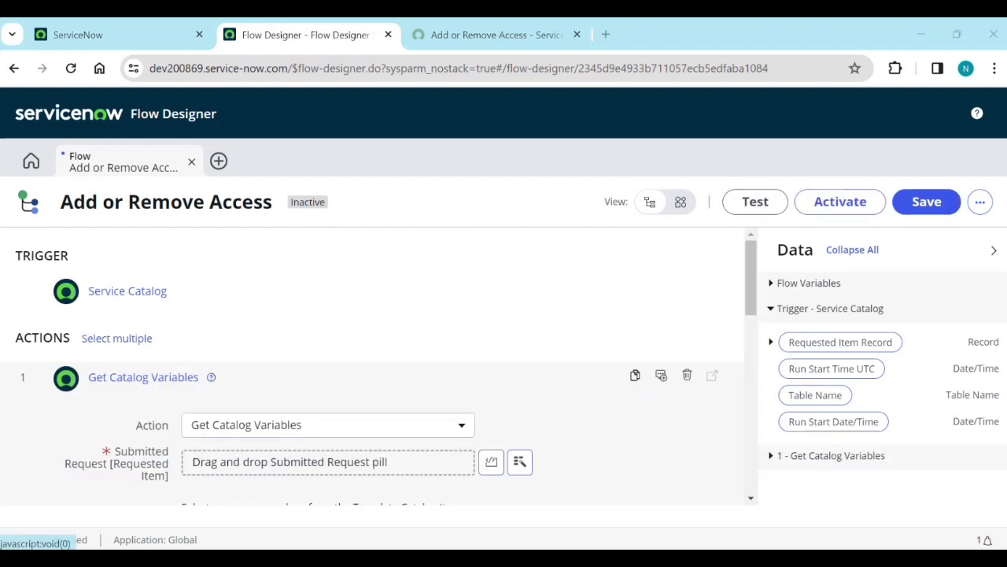
Assign the trigger's Requested Item Record data pill to the Submitted Request input of Get Catalog Variables.
scroll(281, 386, "down", 2)
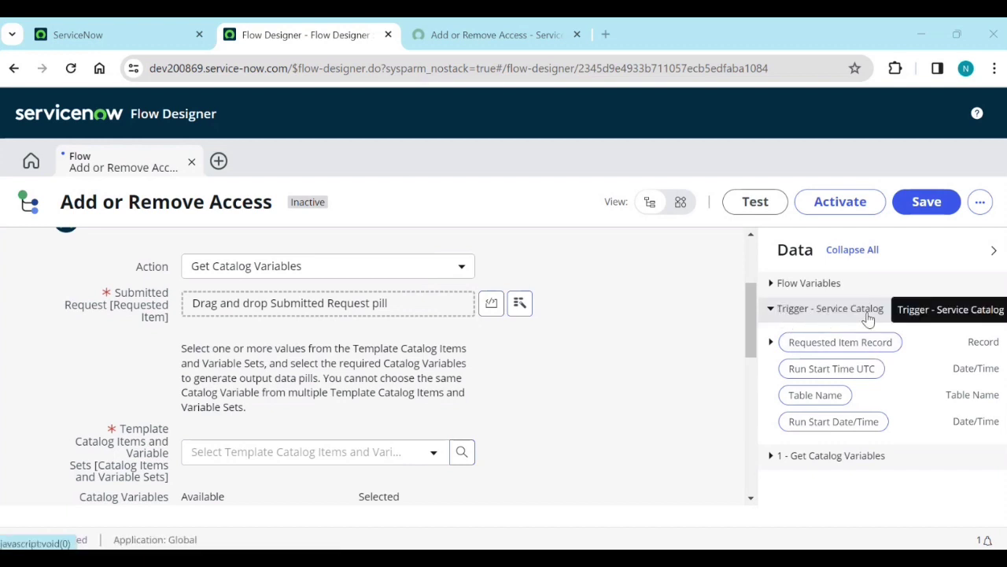
scroll(480, 307, "up", 2)
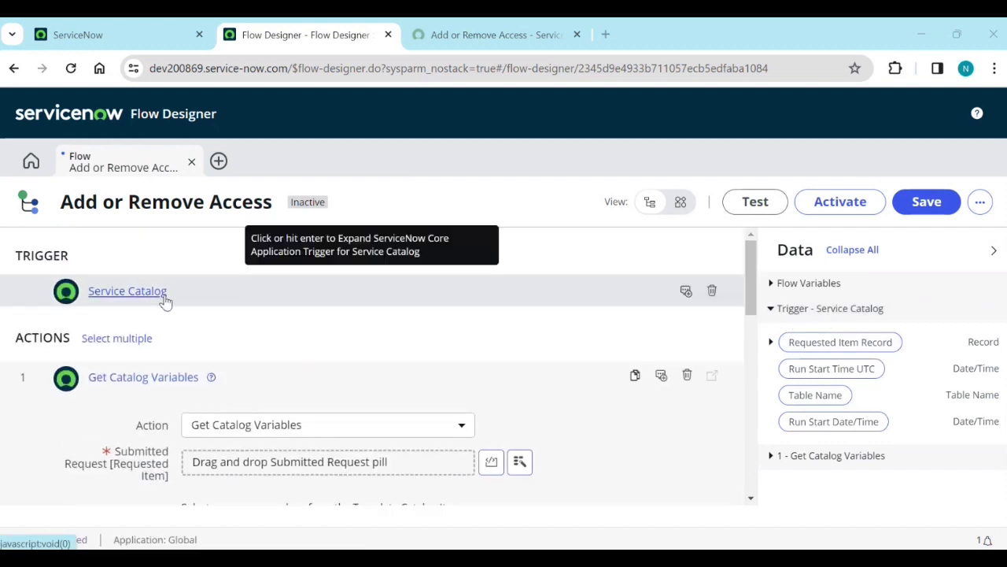
scroll(354, 330, "down", 1)
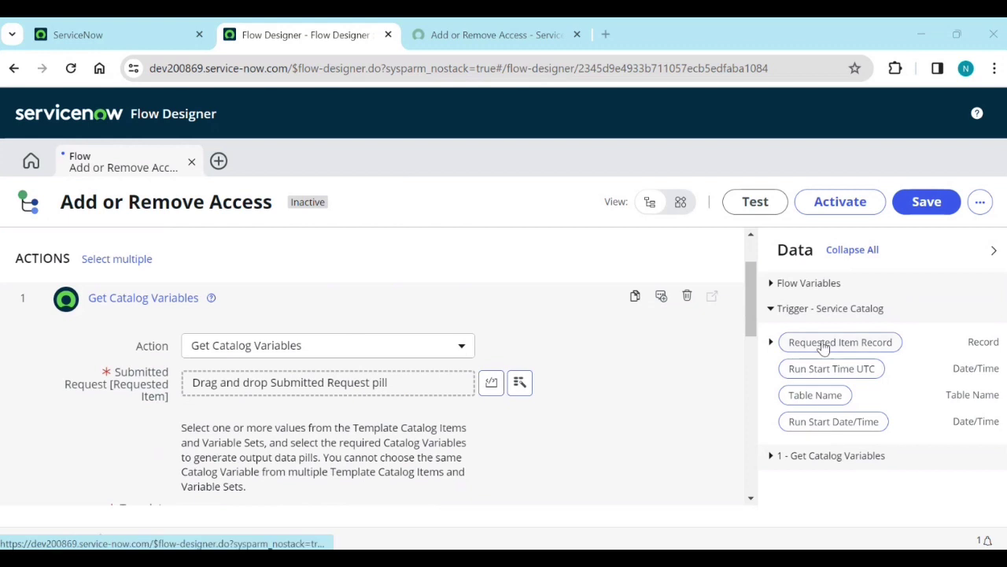
left_click_drag(823, 343, 372, 383)
Choose Add or Remove Access as the template catalog item for the Get Catalog Variables action.
scroll(471, 417, "down", 2)
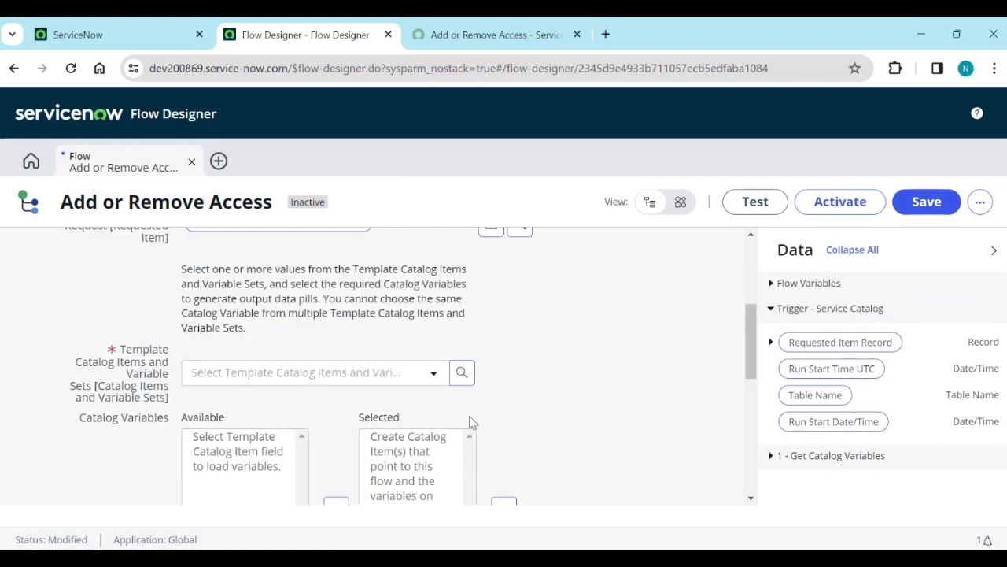
scroll(473, 423, "down", 1)
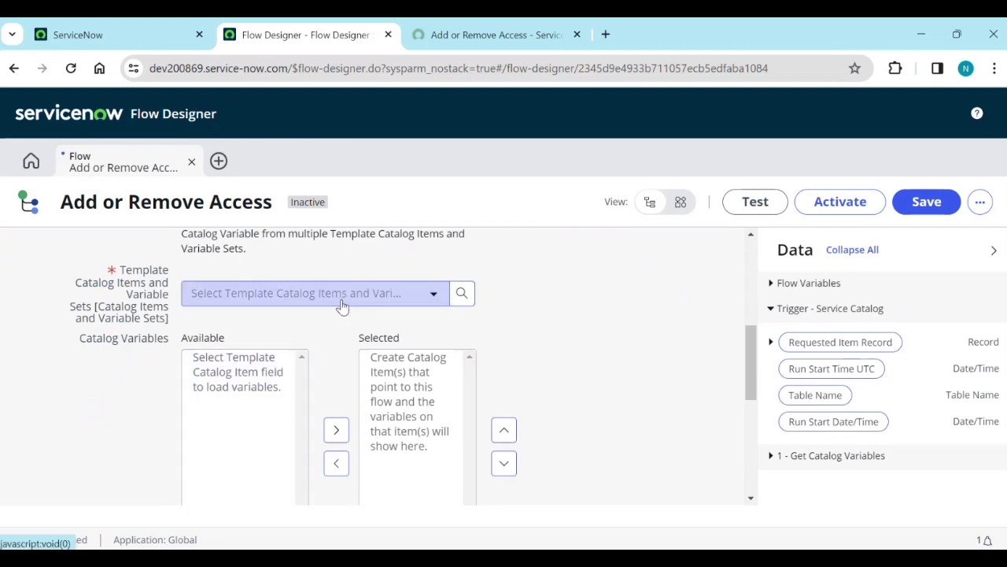
left_click(434, 296)
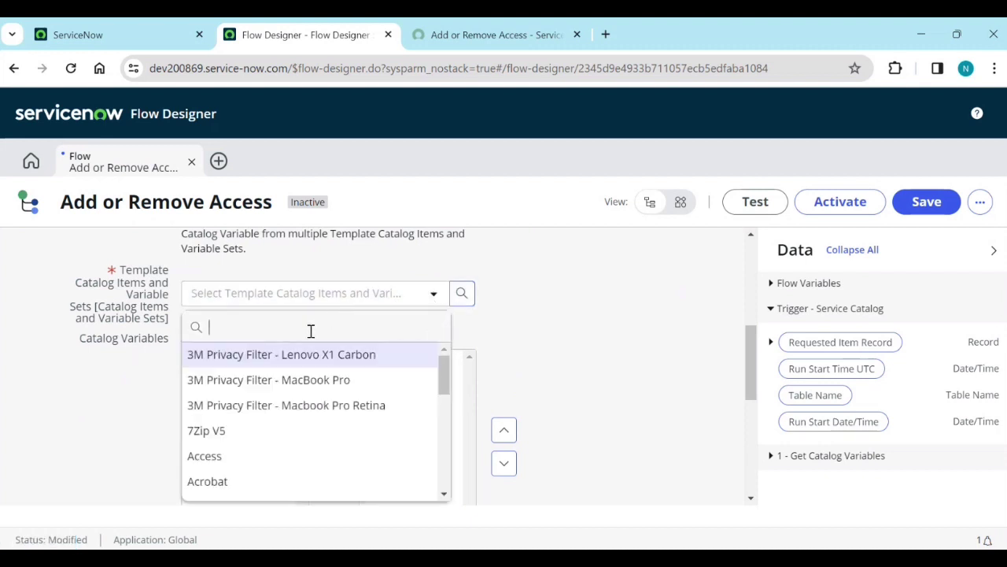
type("add")
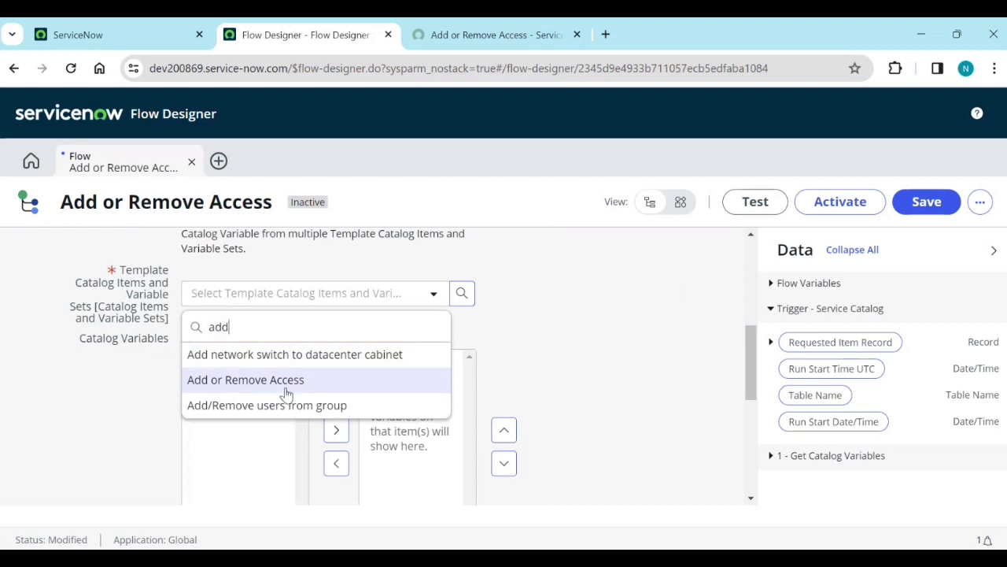
left_click(286, 388)
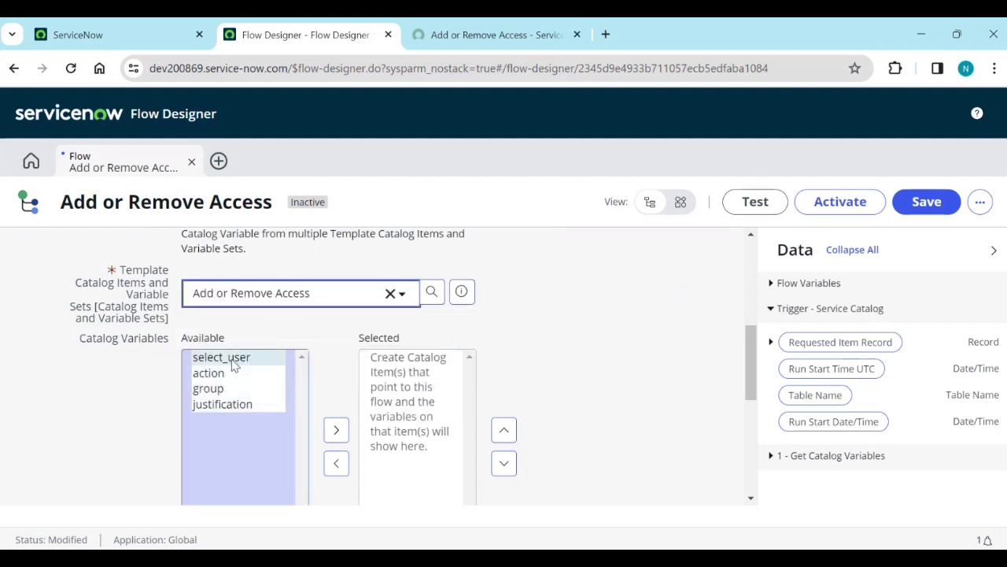
Include the catalog variables select_user, action, group and justification in the Get Catalog Variables action and save the flow.
scroll(233, 364, "down", 1)
left_click(232, 364, "shift")
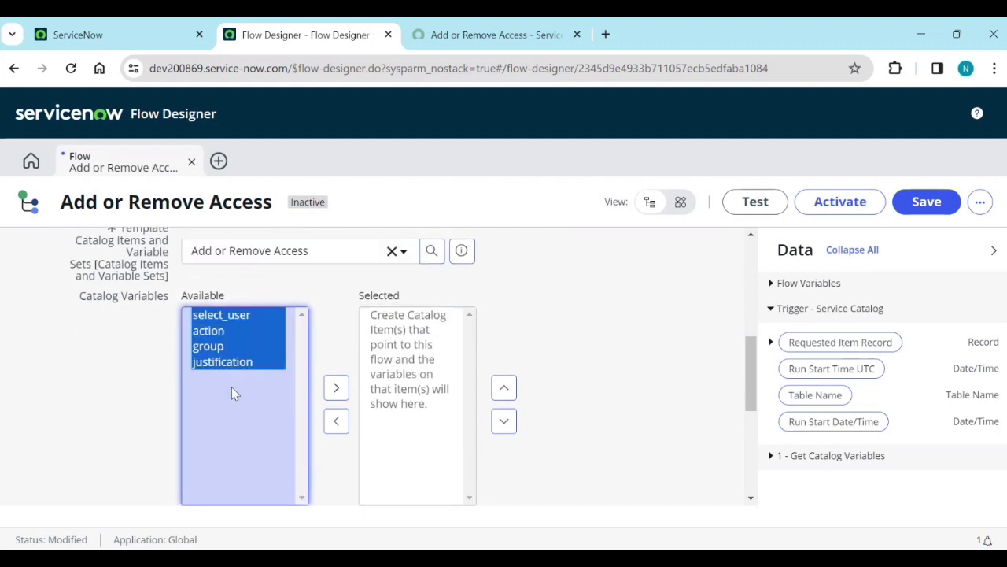
left_click(334, 392)
scroll(630, 407, "down", 2)
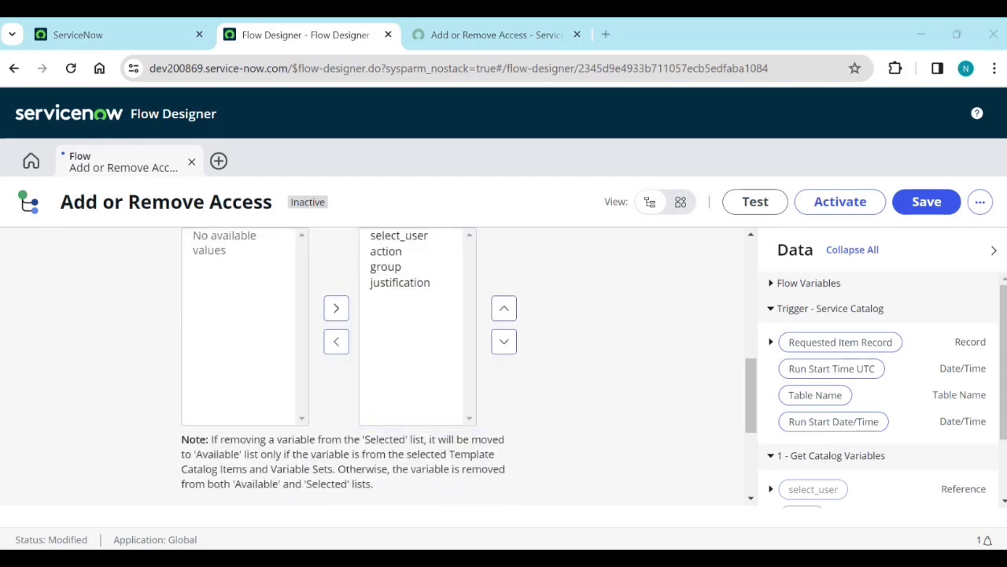
scroll(516, 410, "down", 3)
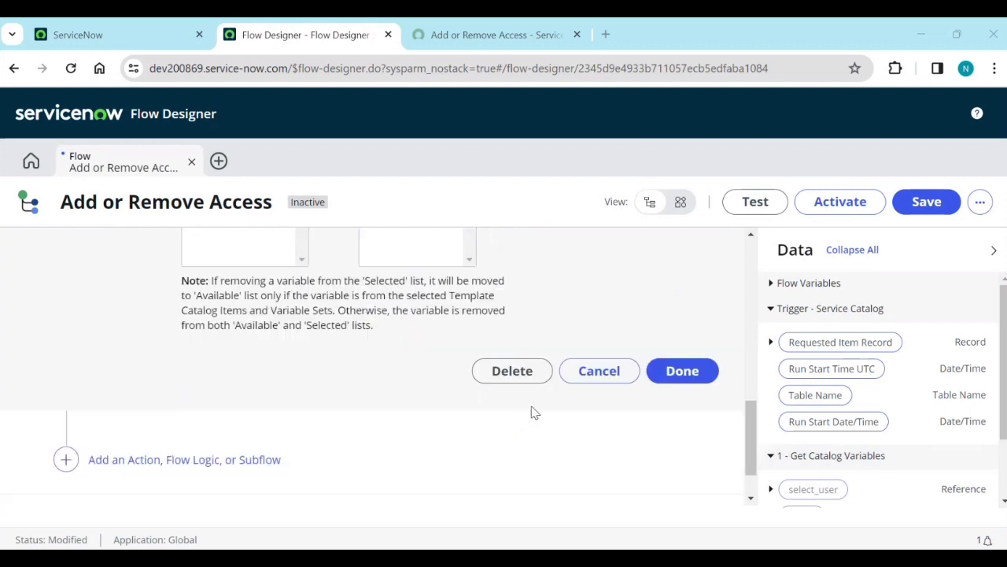
left_click(697, 379)
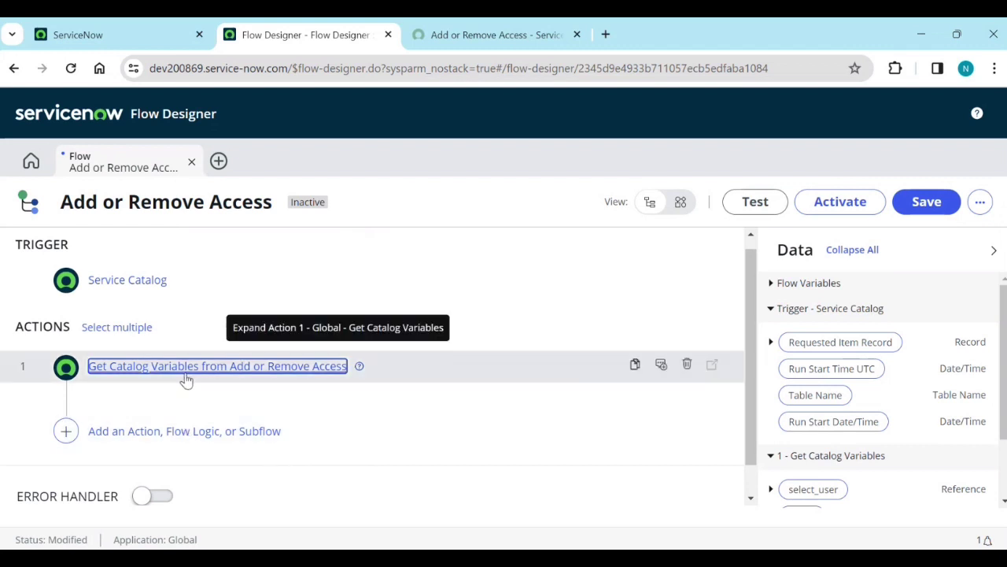
scroll(896, 402, "down", 1)
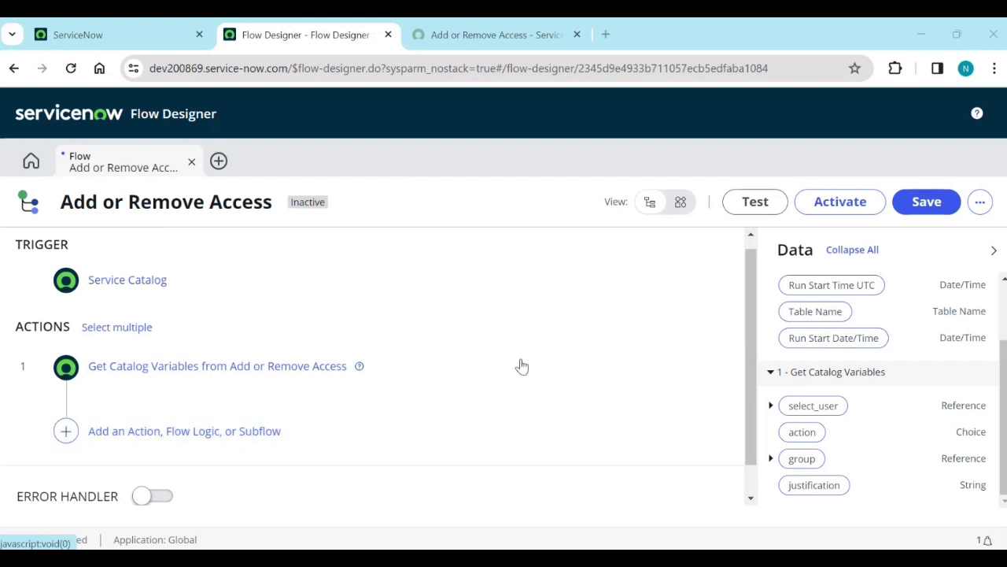
left_click(911, 207)
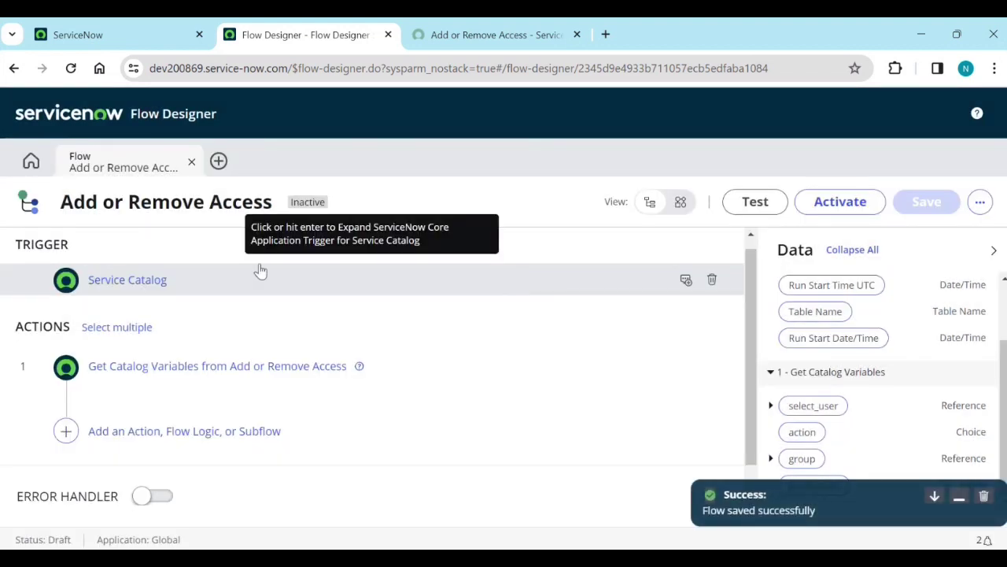
Start a new subflow and name it Manager Approval.
left_click(219, 162)
left_click(238, 212)
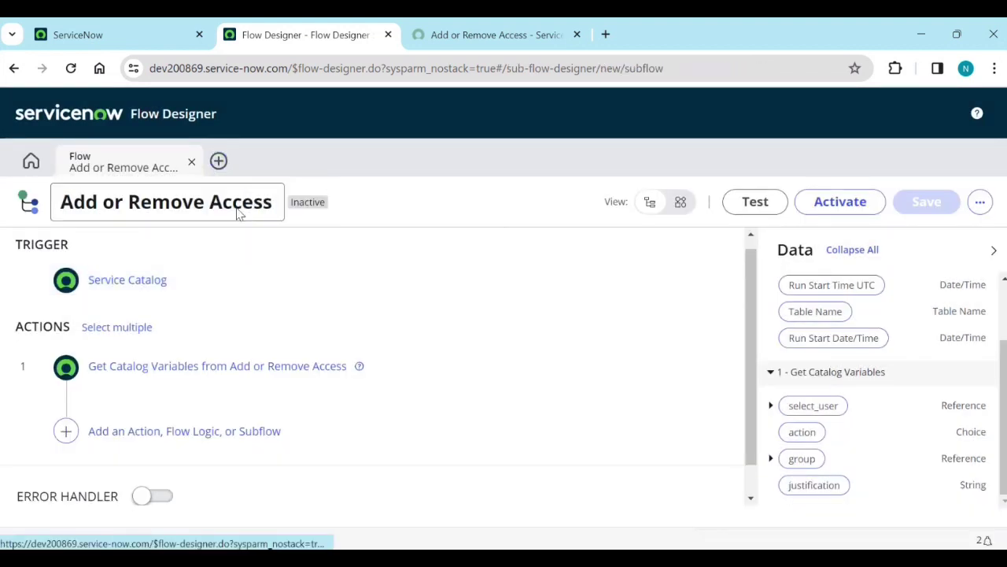
left_click(425, 196)
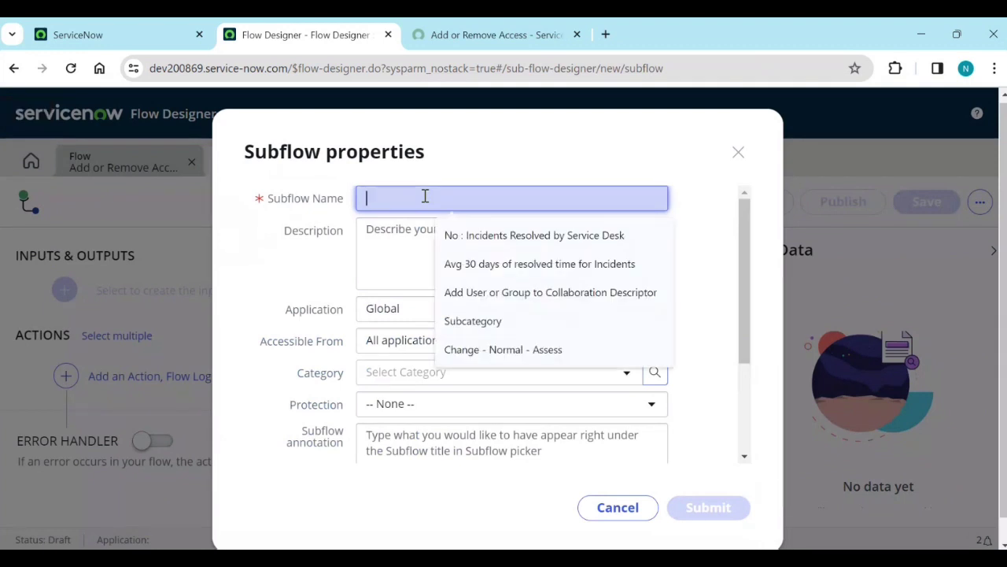
type("Manager Approval")
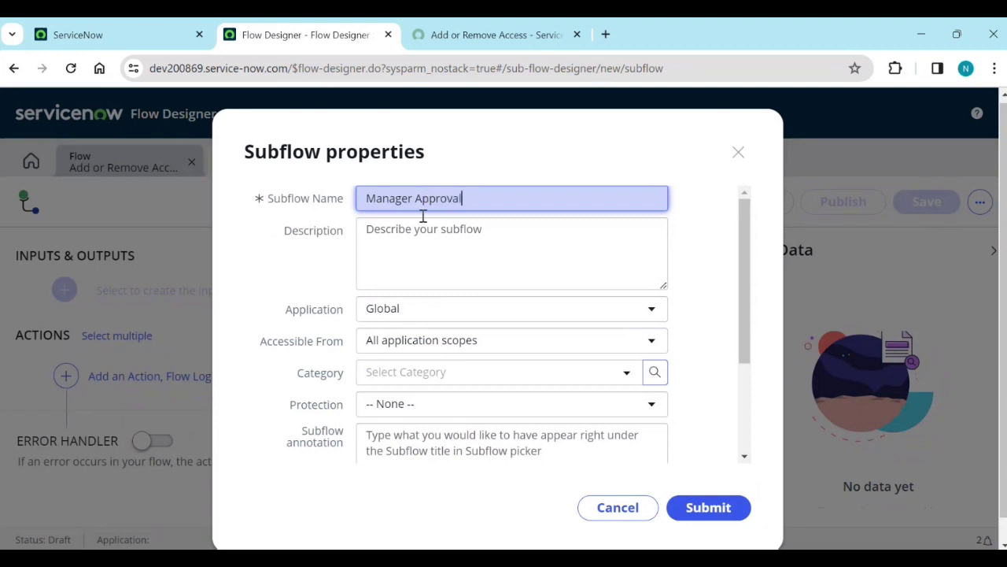
Set the Manager Approval subflow to run as System User.
key("Tab")
key("Tab")
key("Tab")
key("Tab")
key("Tab")
key("Tab")
key("Tab")
key("Tab")
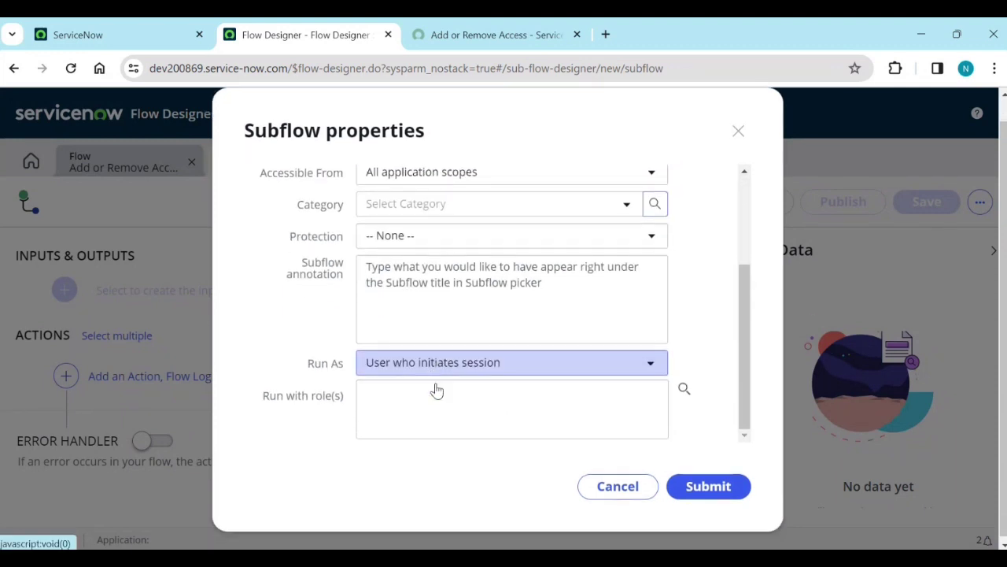
left_click(452, 365)
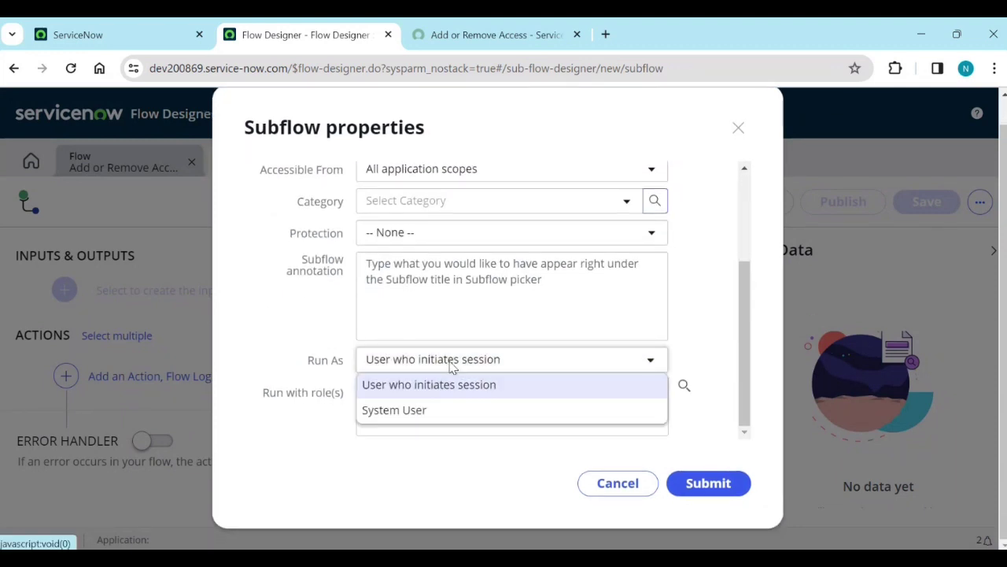
left_click(430, 411)
scroll(445, 398, "up", 3)
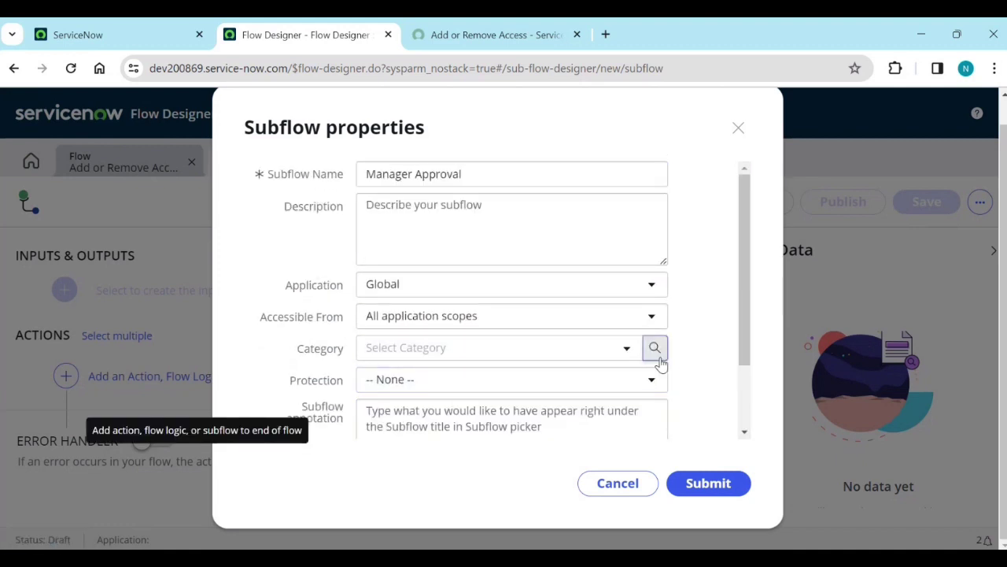
Assign the Service Catalog category to the subflow and submit its properties.
left_click(628, 349)
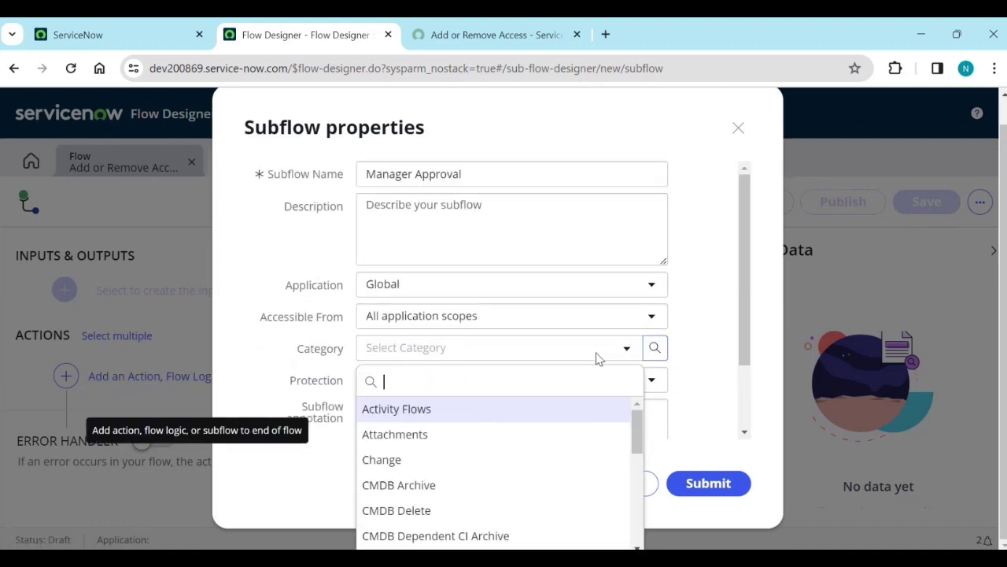
type("ser")
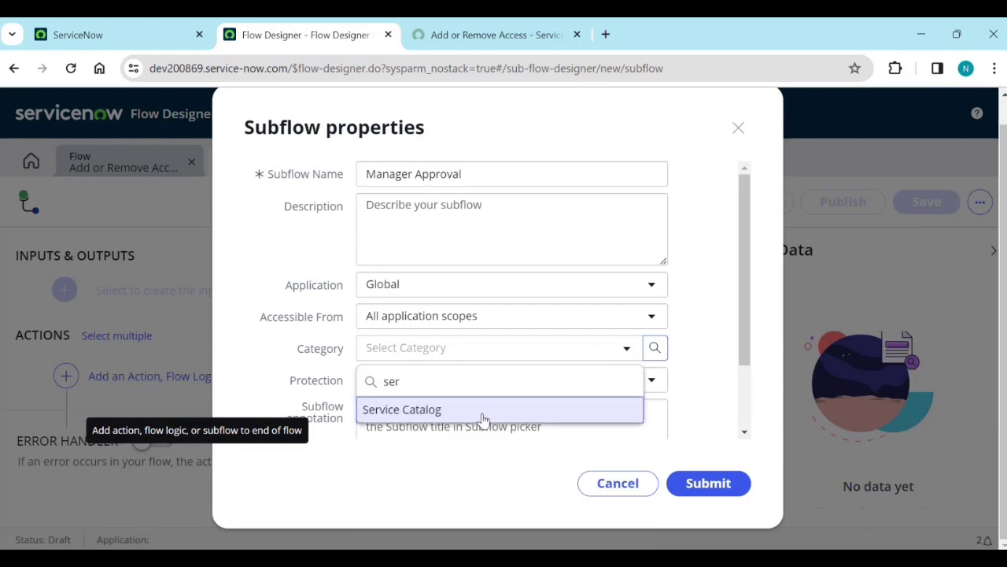
left_click(483, 410)
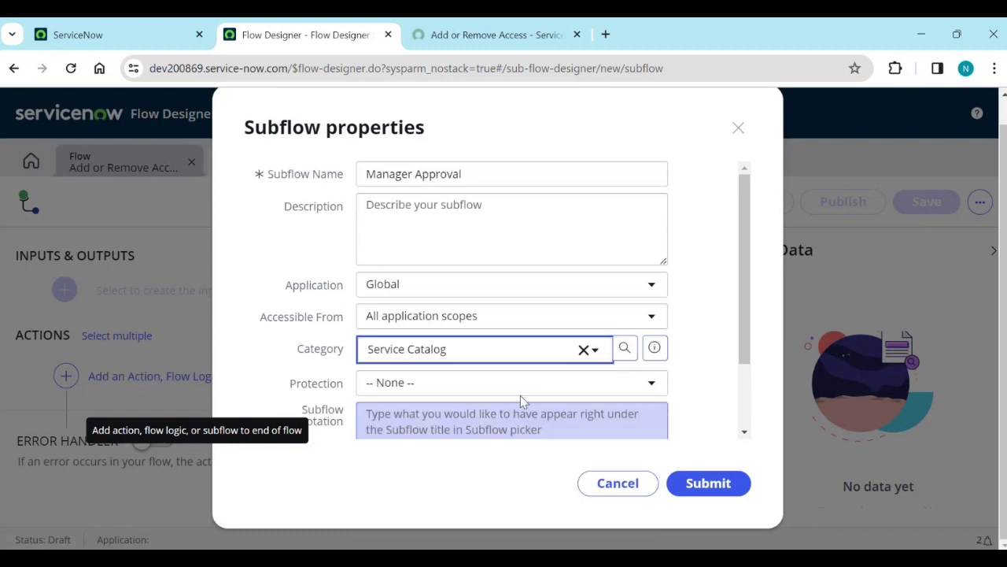
left_click(712, 482)
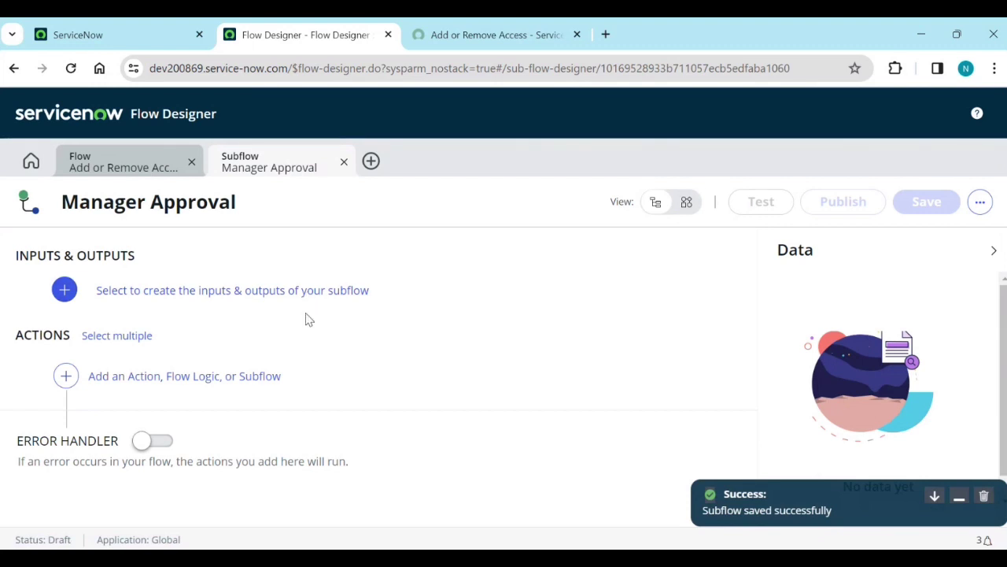
Add an input to the Manager Approval subflow with the label and name user.
left_click(216, 302)
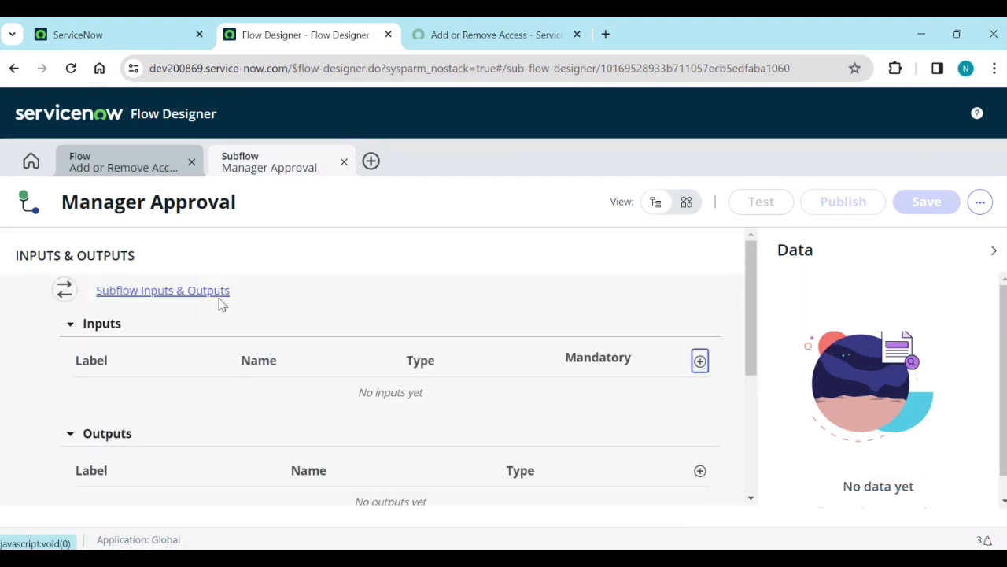
scroll(362, 337, "down", 1)
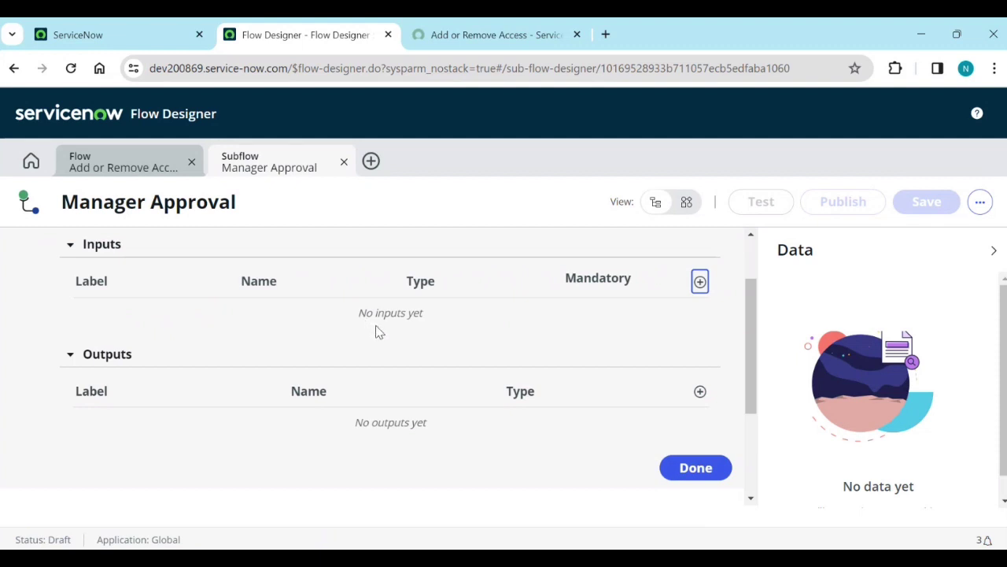
left_click(699, 282)
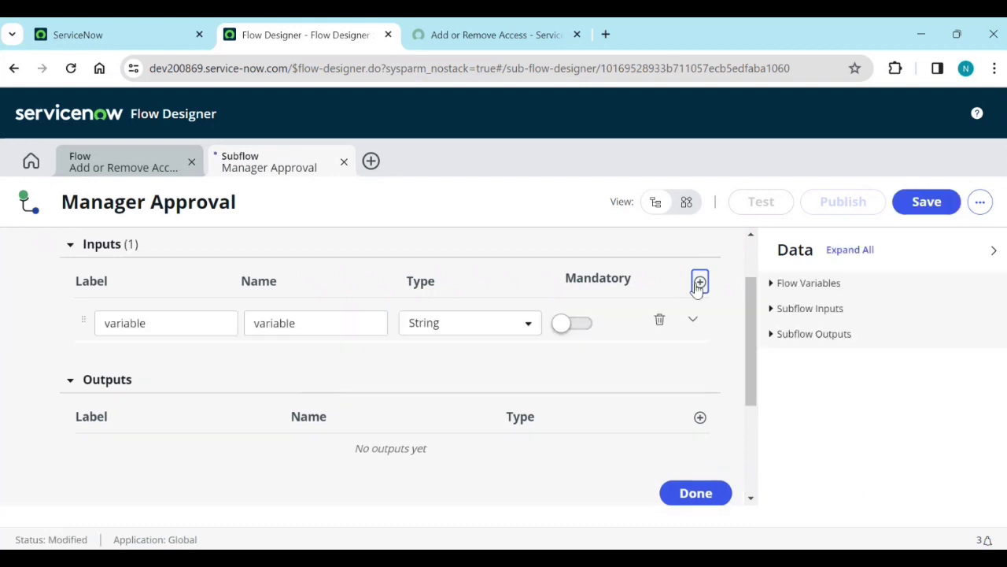
left_click(139, 325)
double_click(142, 331)
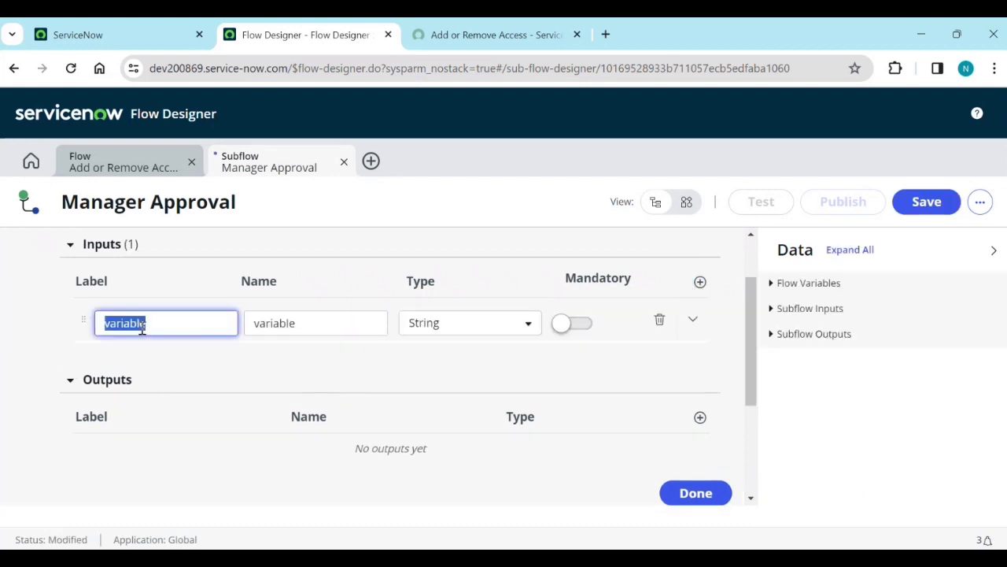
type("user")
left_click(293, 323)
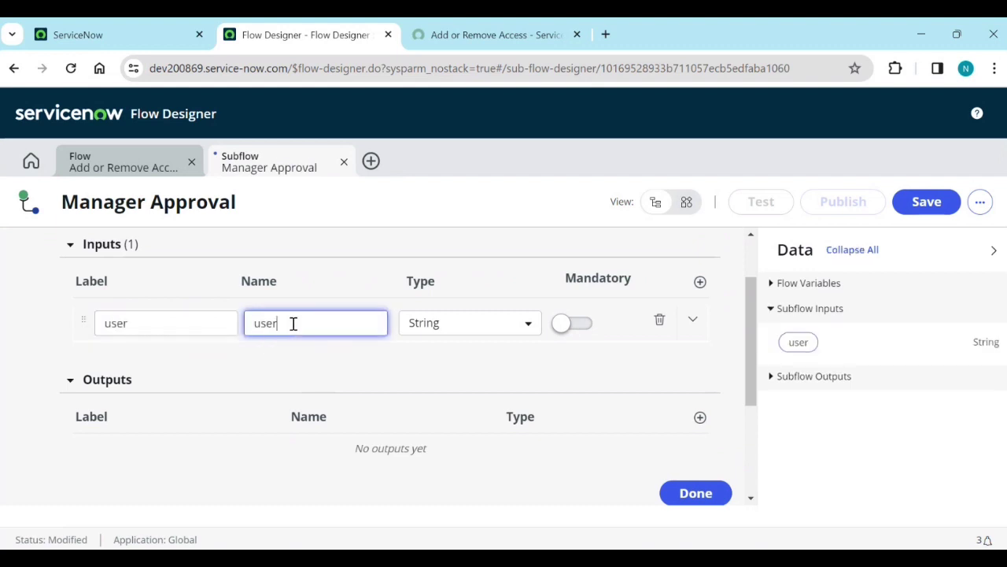
Set the user input's type to a Reference to the User [sys_user] table.
left_click(423, 332)
left_click(439, 300)
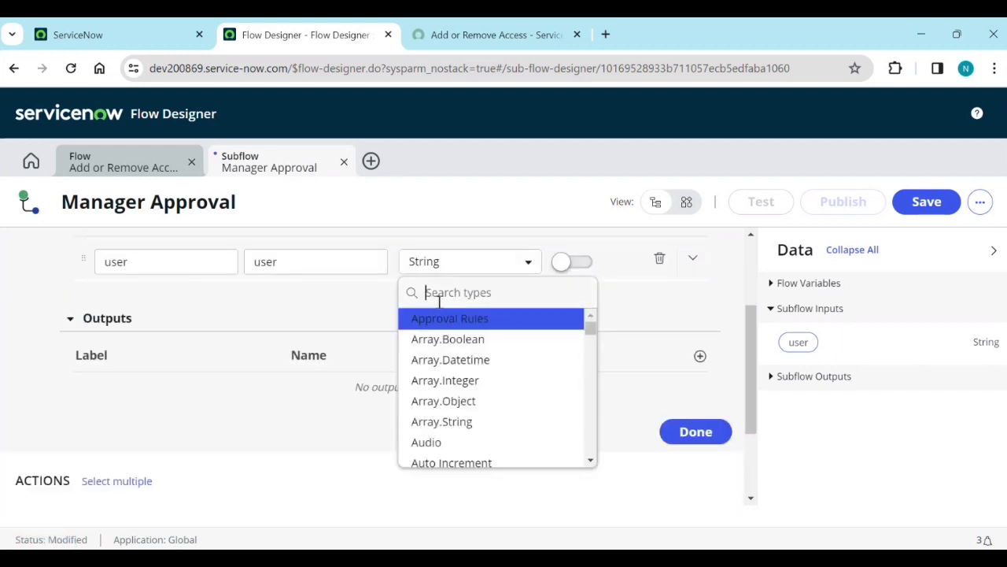
type("refe")
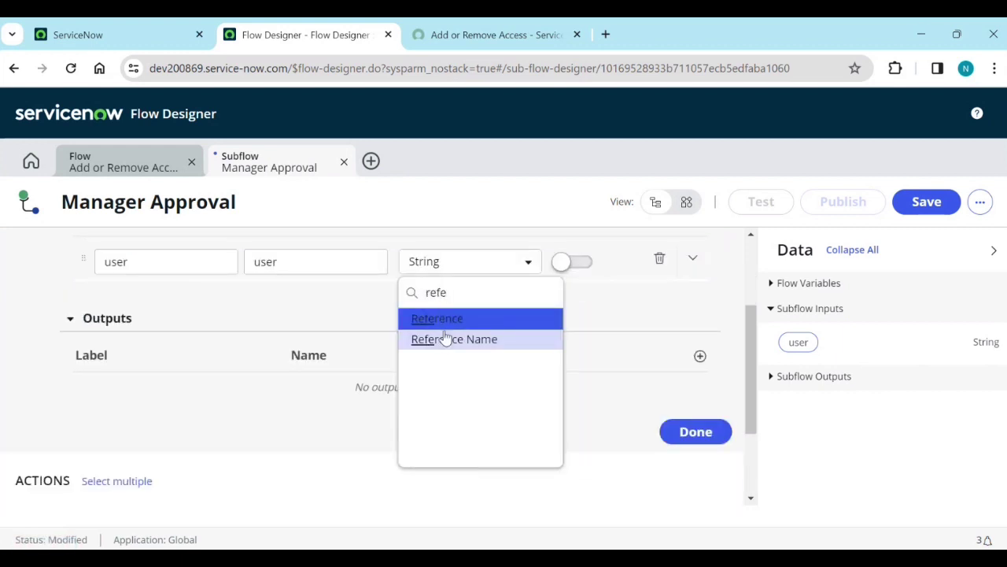
mouse_move(445, 325)
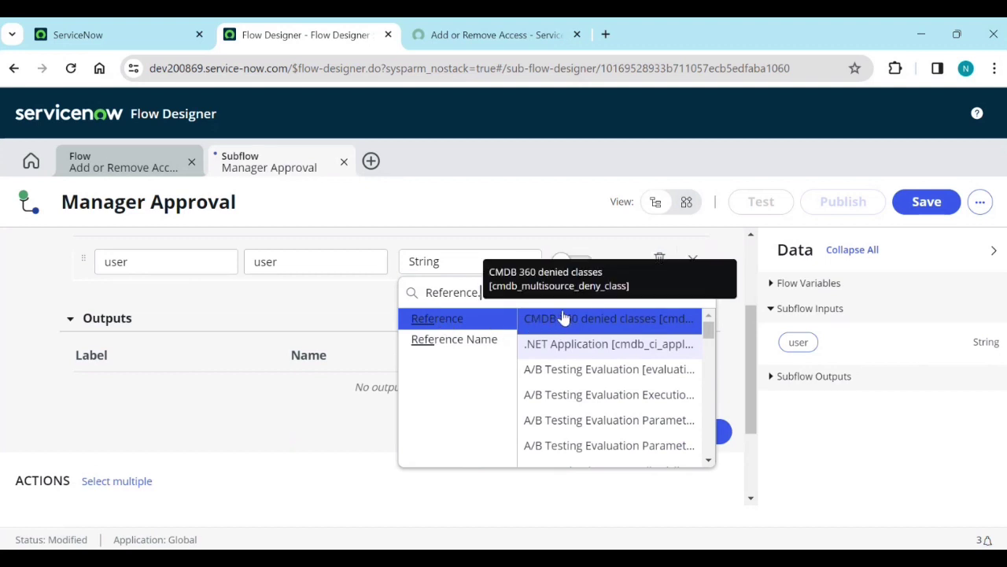
type("sys_")
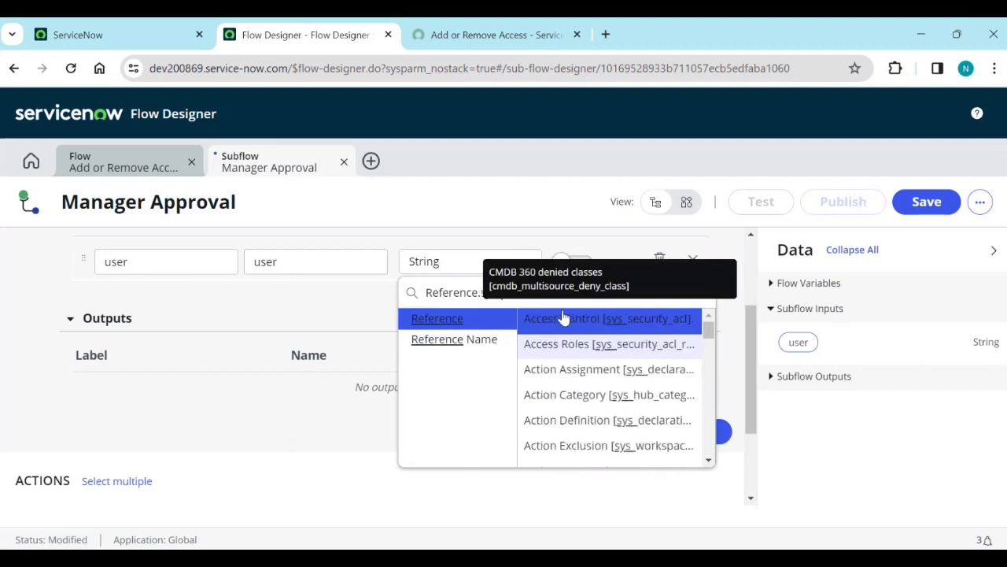
type("user")
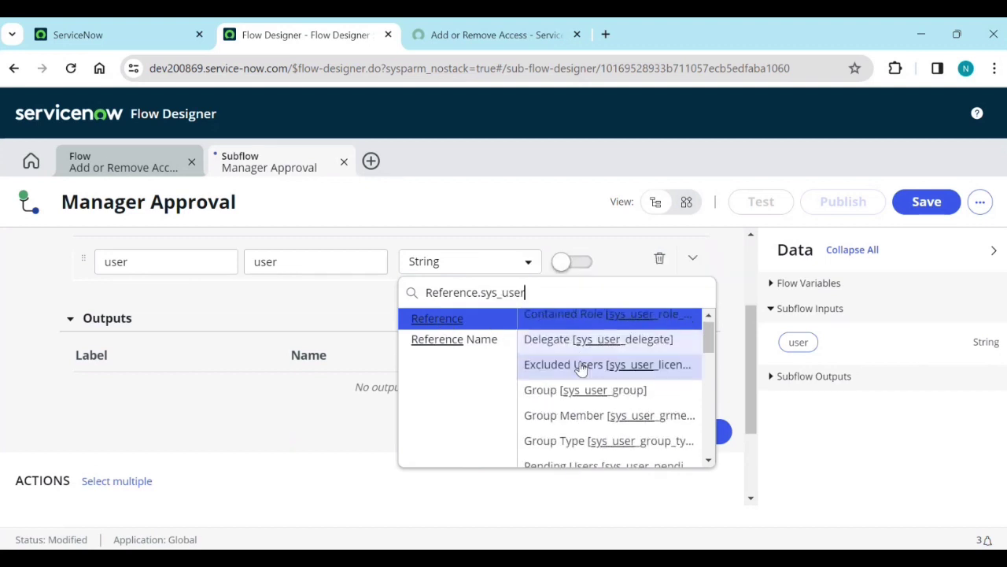
scroll(582, 370, "down", 5)
scroll(586, 403, "down", 2)
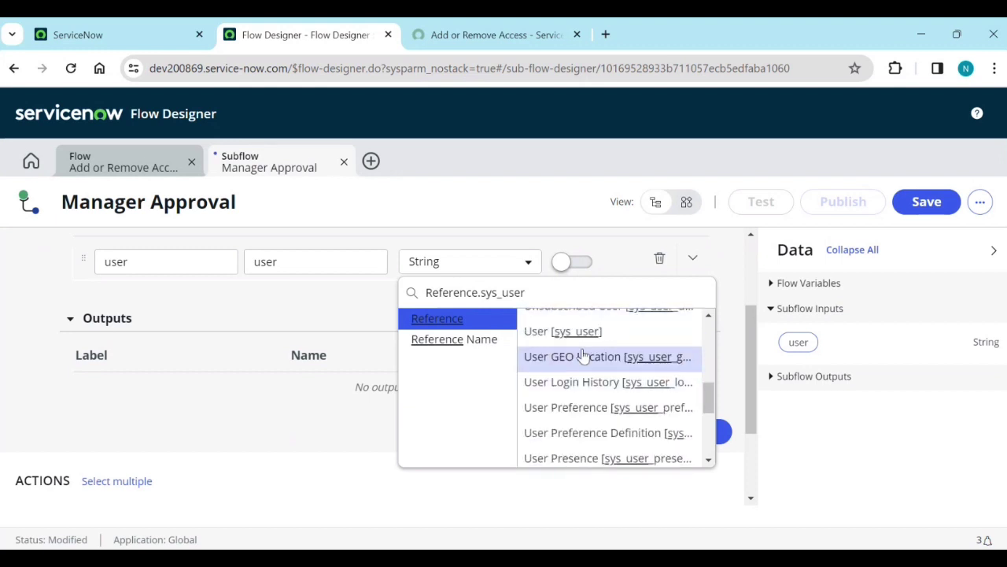
left_click(580, 334)
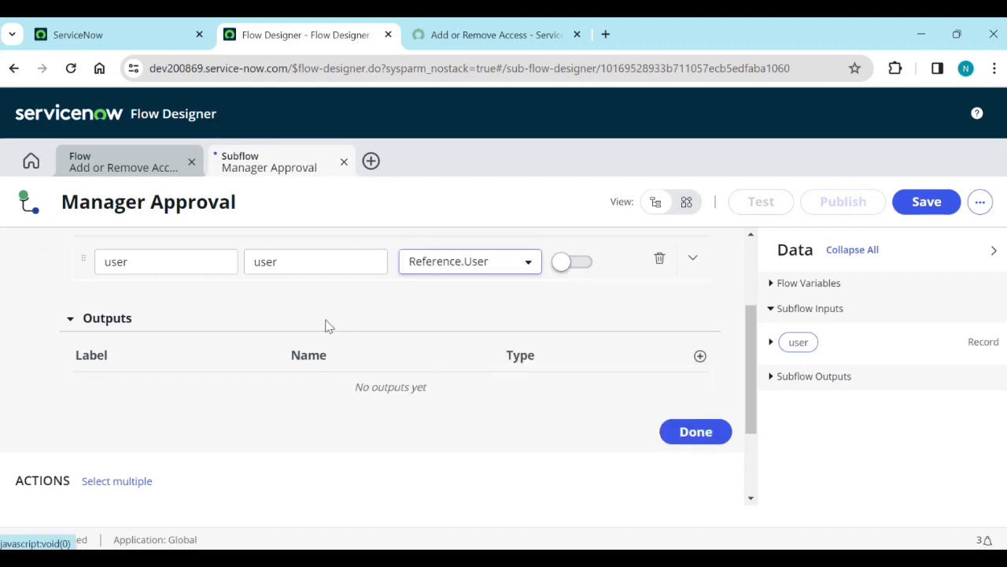
Make the subflow's user input mandatory.
scroll(358, 385, "up", 2)
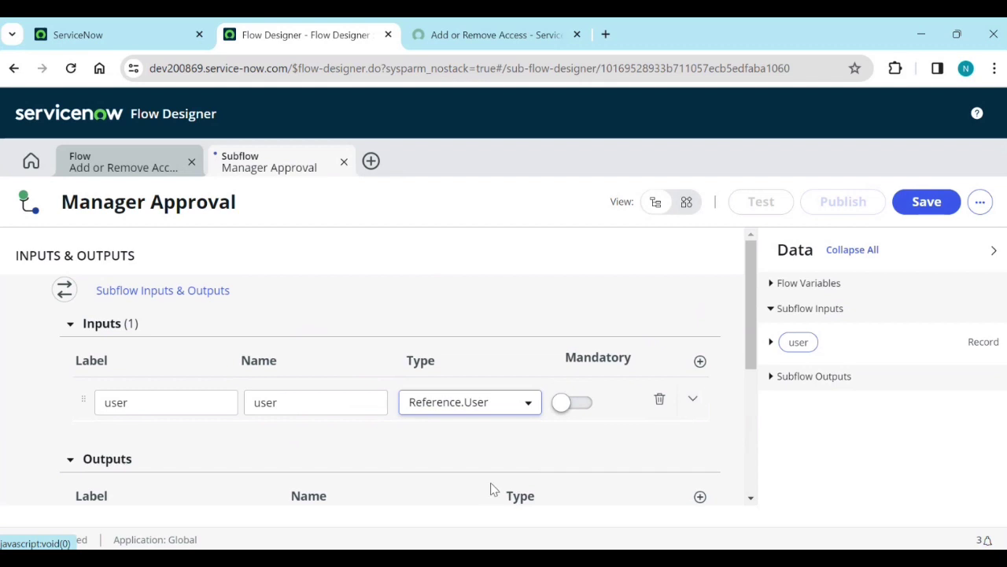
scroll(473, 472, "down", 1)
scroll(456, 458, "down", 1)
left_click(565, 323)
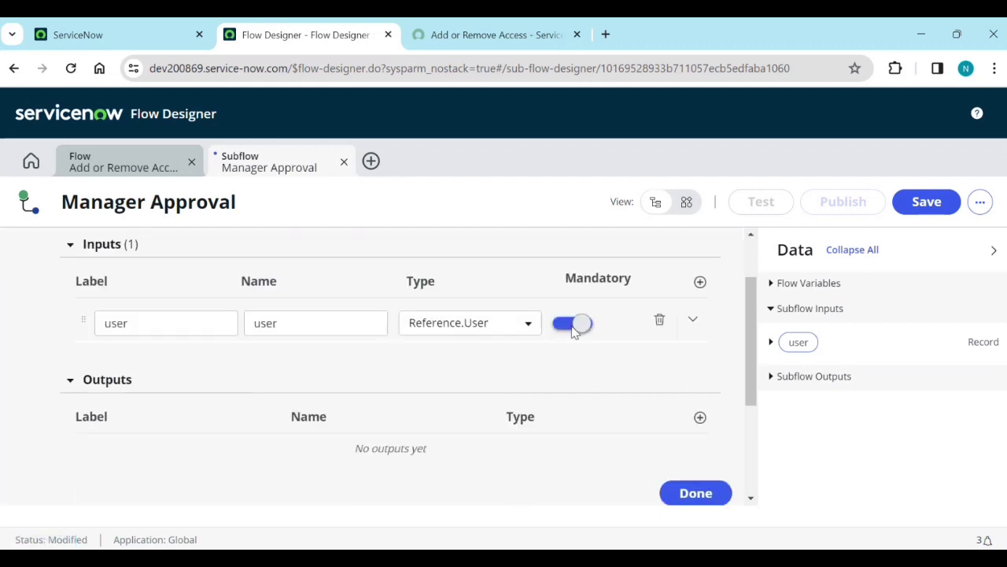
Add an output to the Manager Approval subflow with the default label and String type, and finish its inputs and outputs.
scroll(272, 413, "down", 1)
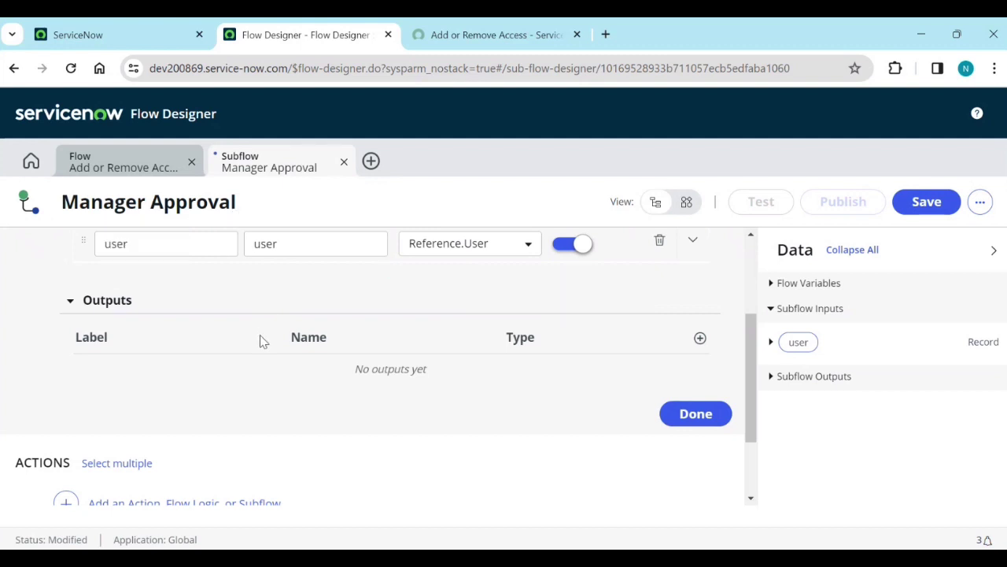
left_click(700, 338)
left_click(200, 380)
double_click(196, 380)
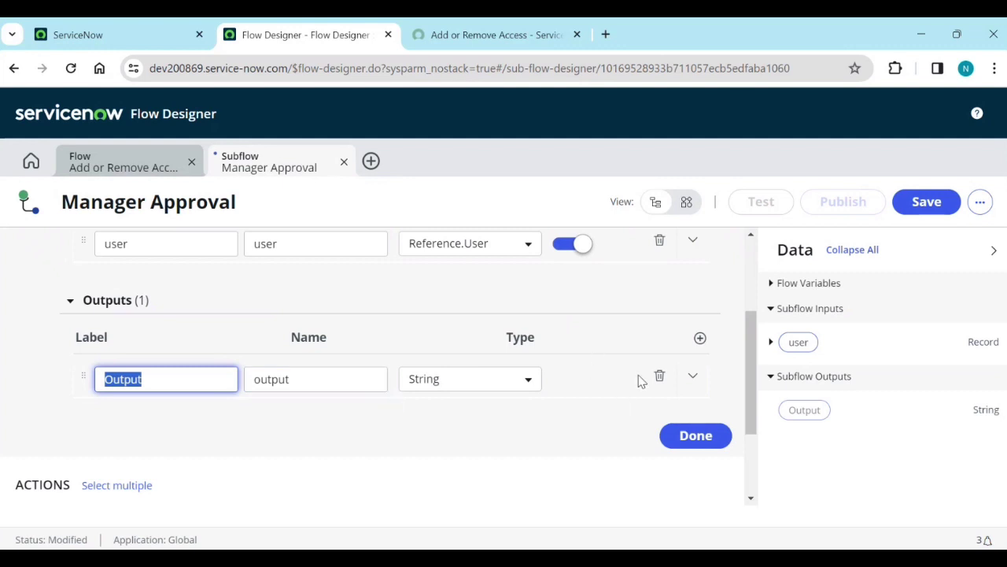
left_click(708, 437)
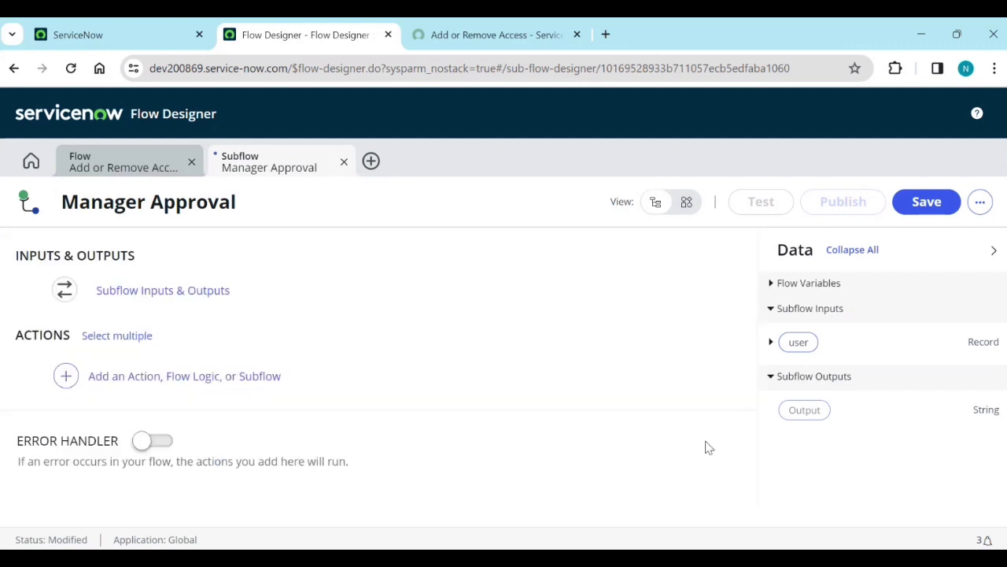
left_click(201, 293)
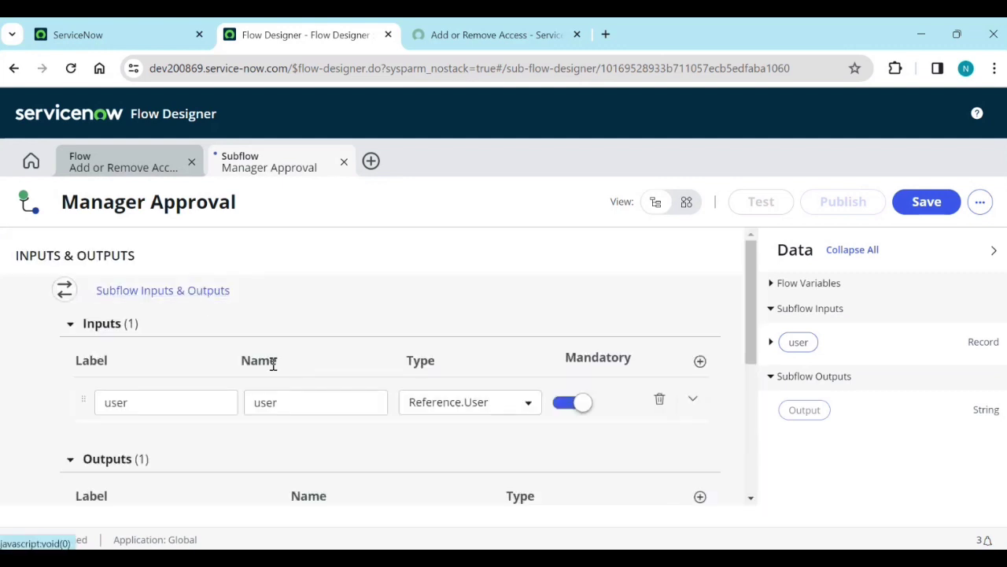
scroll(231, 391, "down", 2)
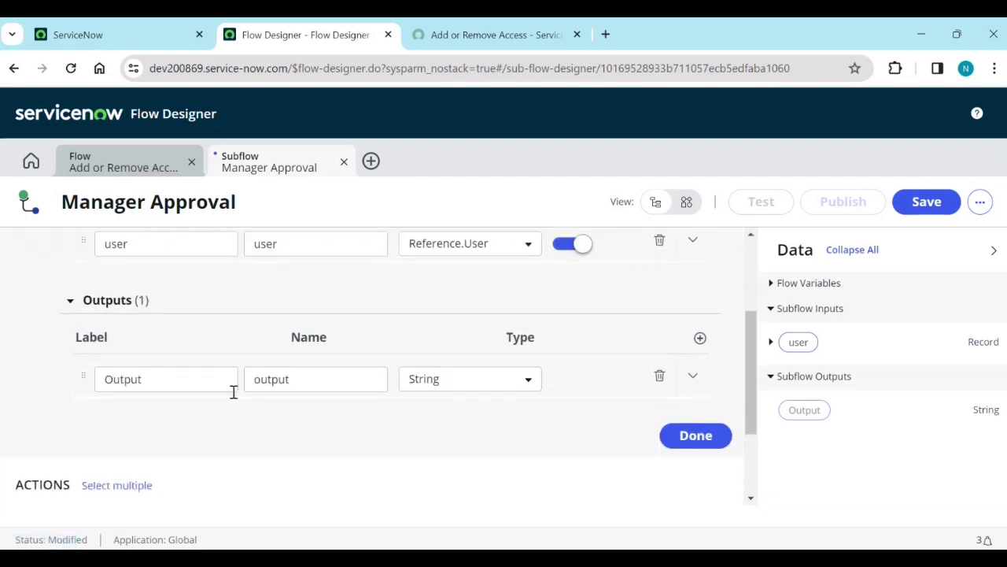
left_click(691, 437)
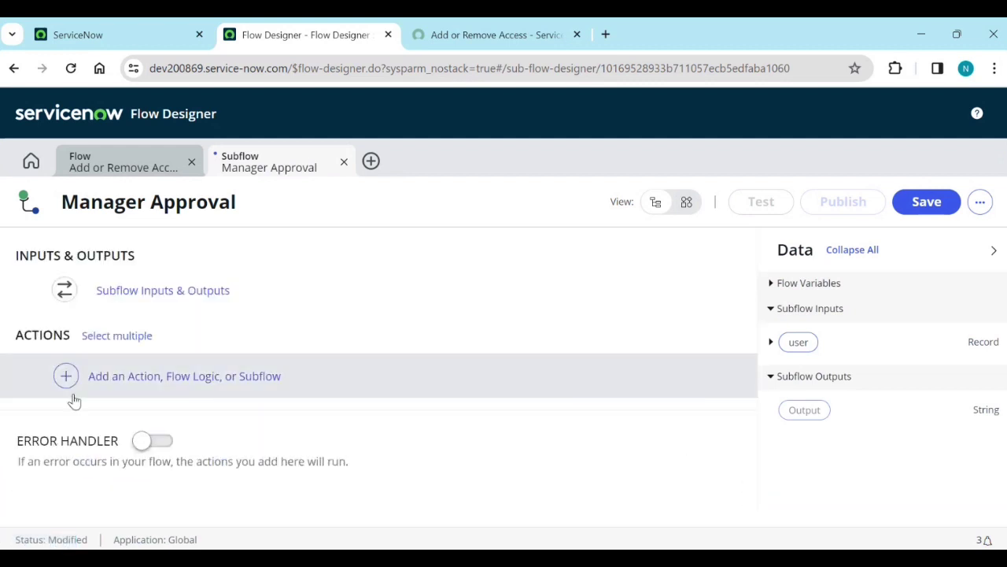
Open the choices for adding a subflow element, and write "first check user manager is present" in a new Notepad document.
left_click(227, 377)
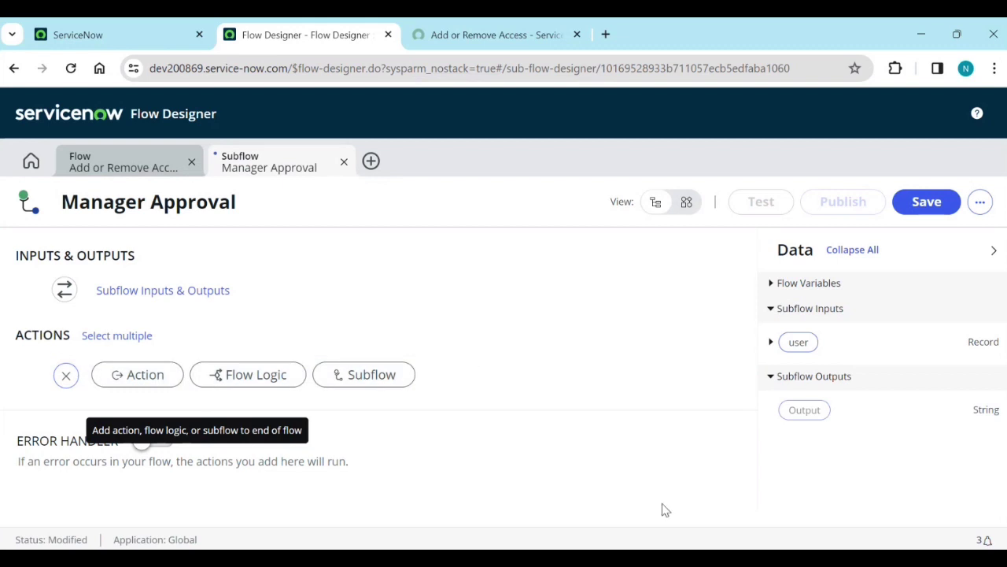
key("alt+Tab")
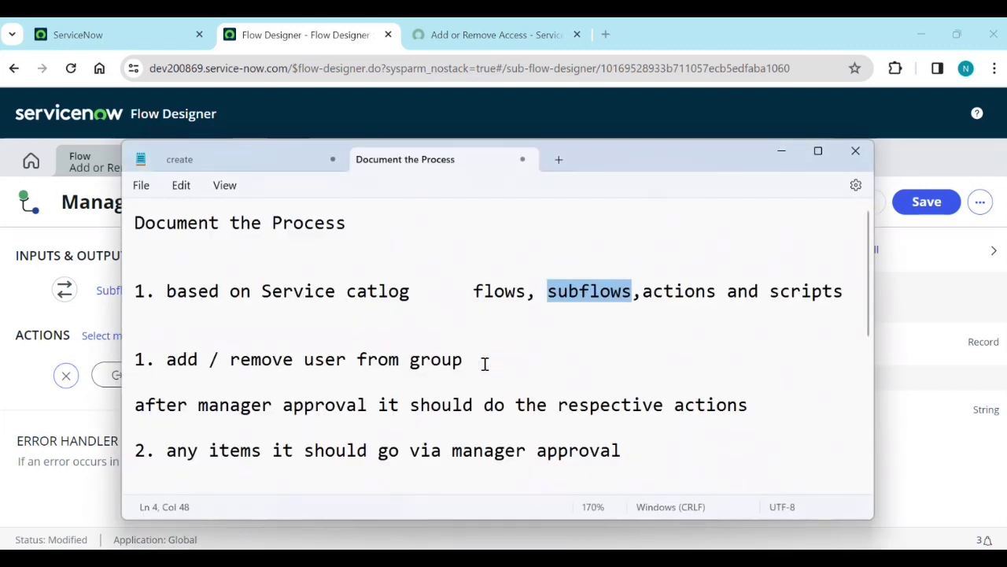
left_click(555, 161)
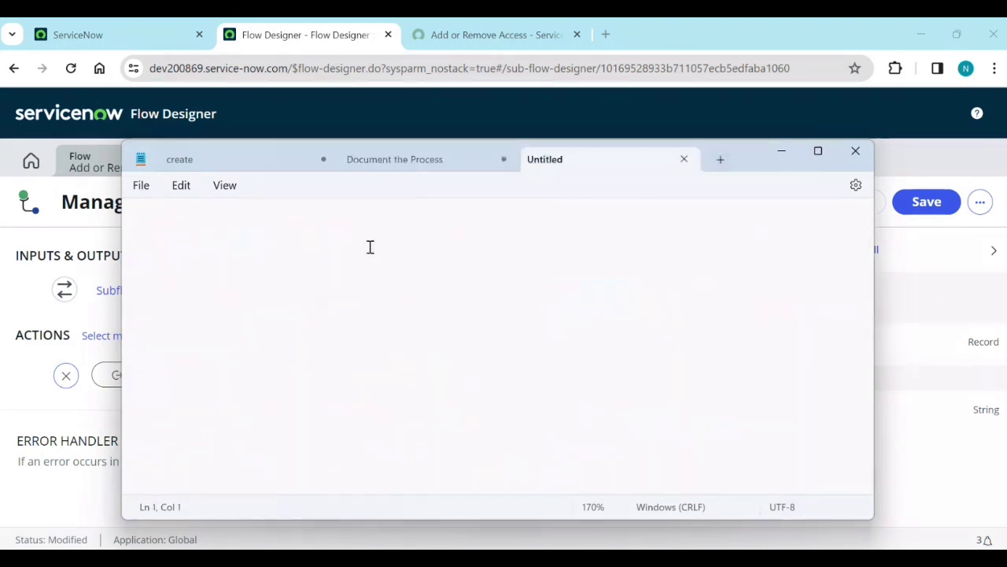
type("first ch")
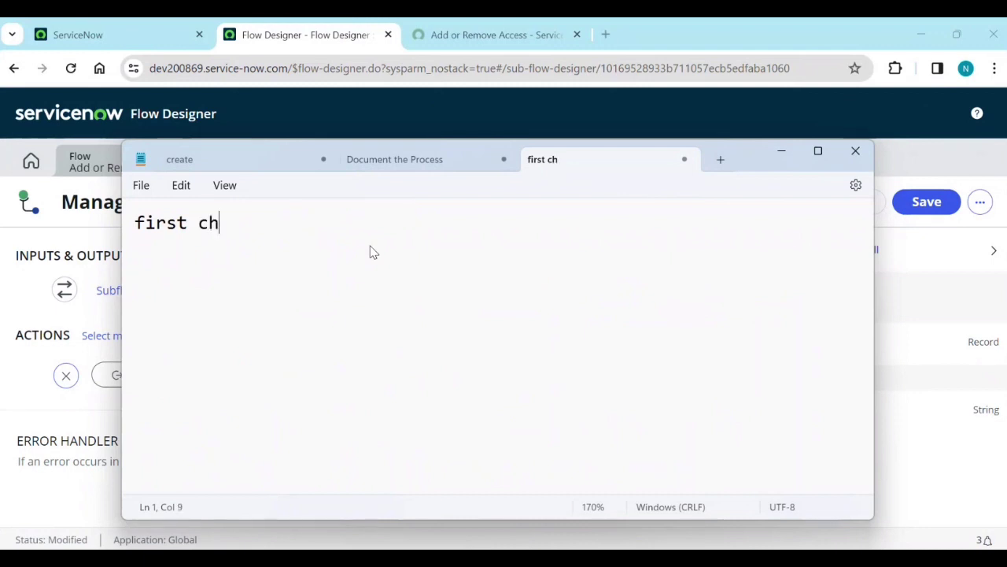
type("eck use")
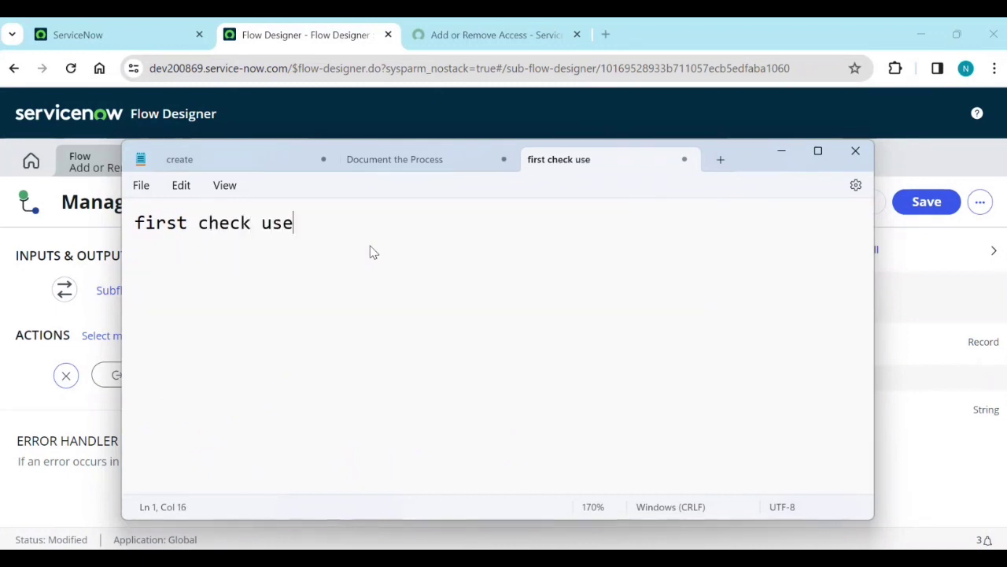
type("r manager ")
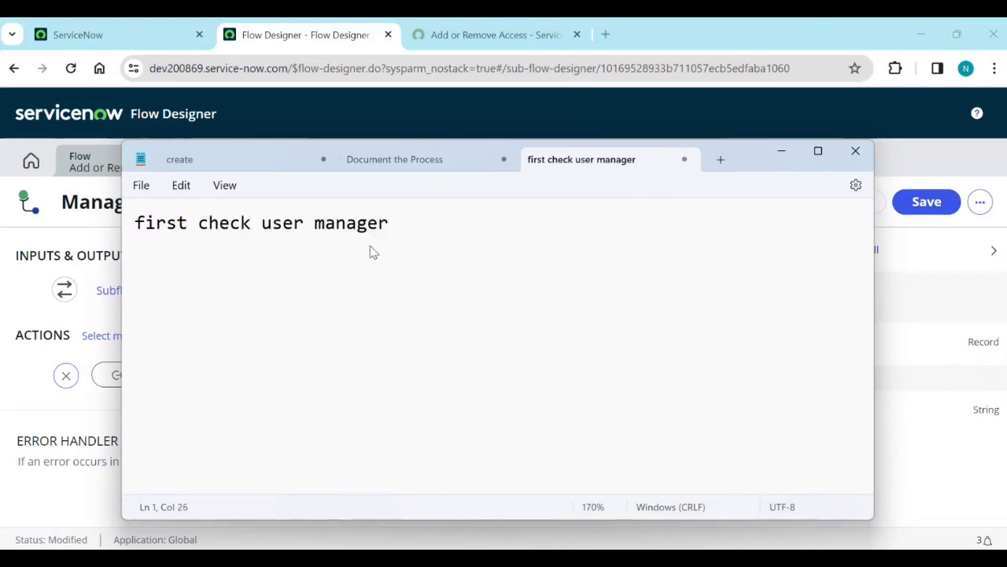
type("is ")
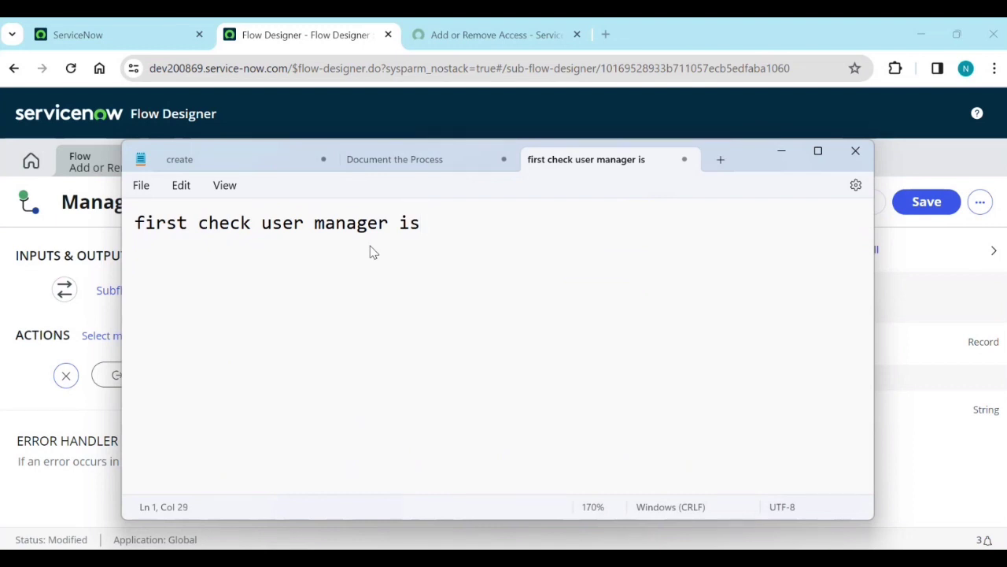
type("ther")
key("BackSpace")
key("BackSpace")
key("BackSpace")
key("BackSpace")
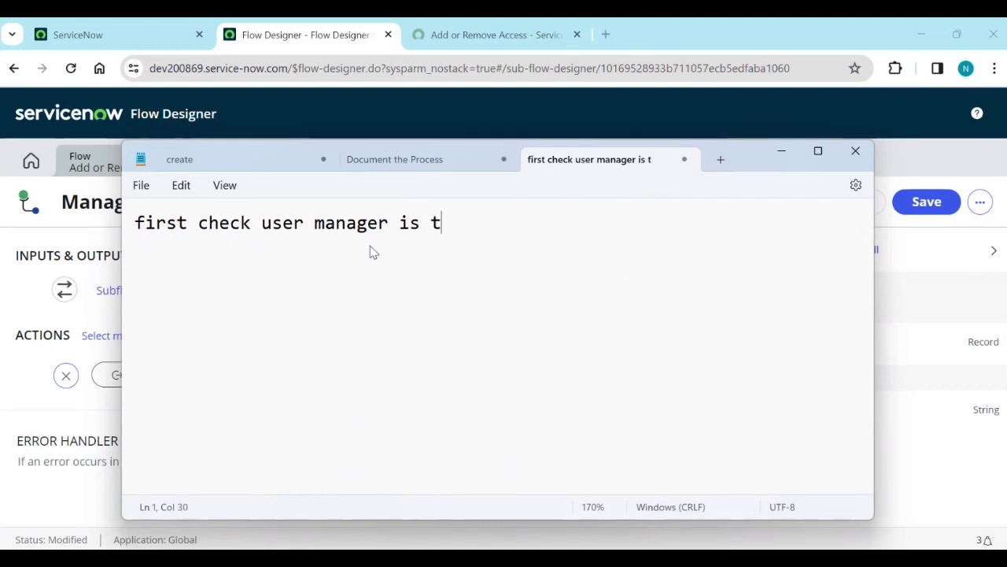
type("present")
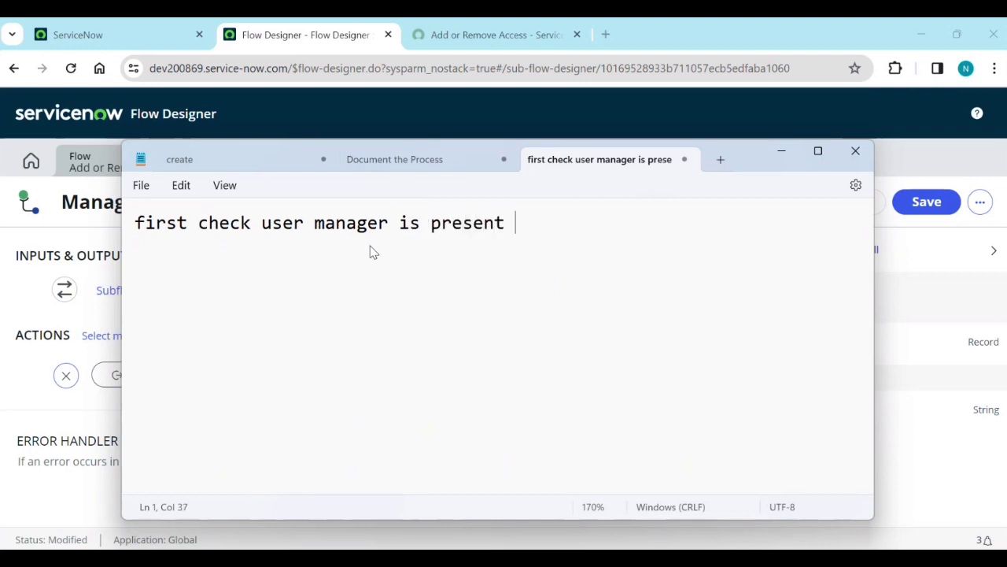
Add the lines "check if manager is active" and "if active trigger approval" to the notes, separated by blank lines.
key("Return")
key("Return")
type("check if ")
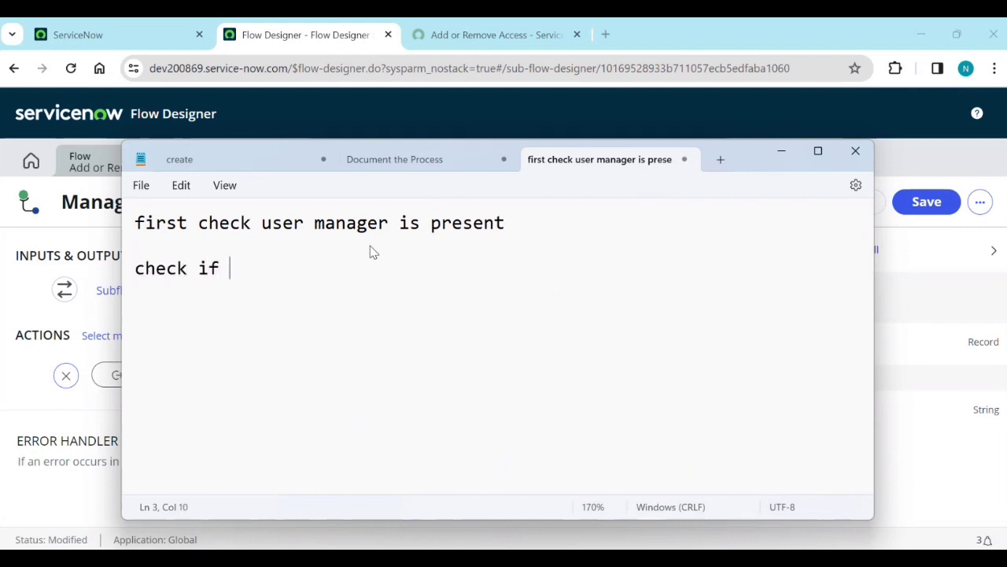
type("manager is ")
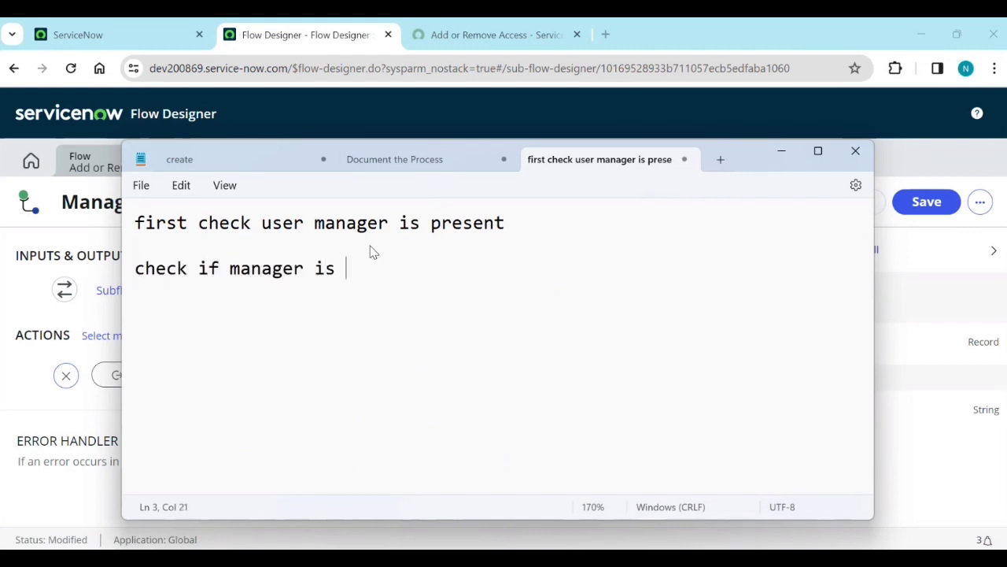
type("active")
key("Return")
type("if")
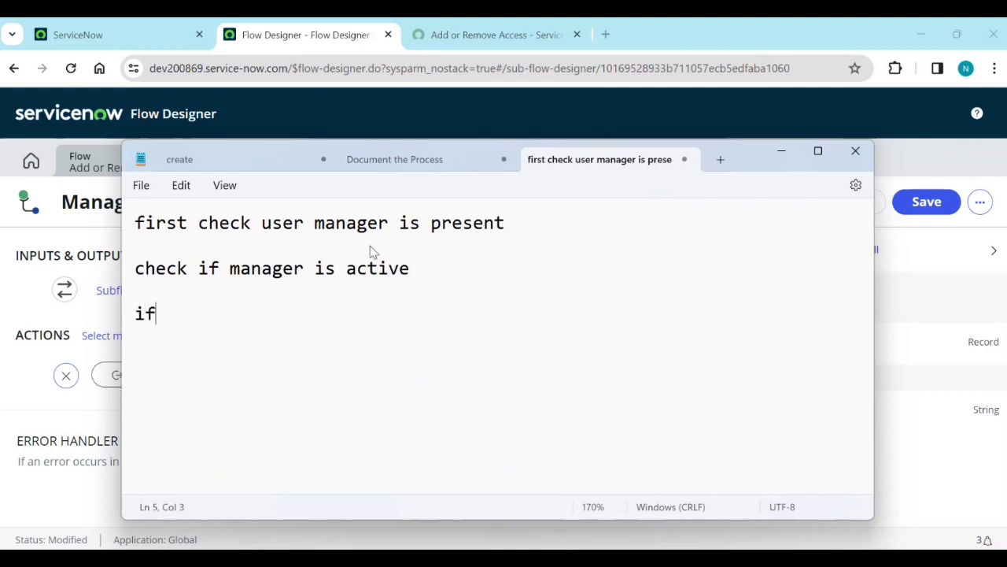
type(" active t")
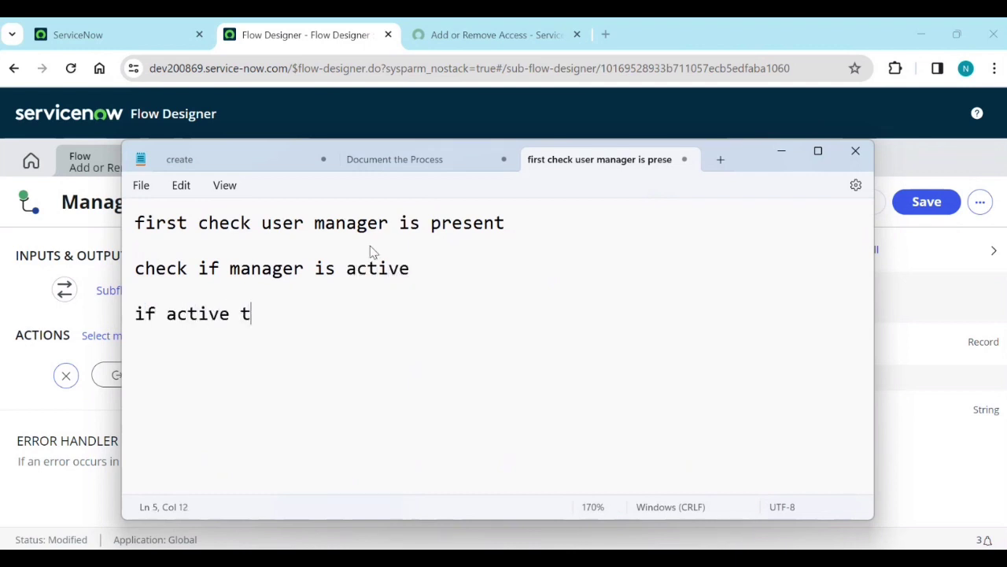
type("rigger approval  ")
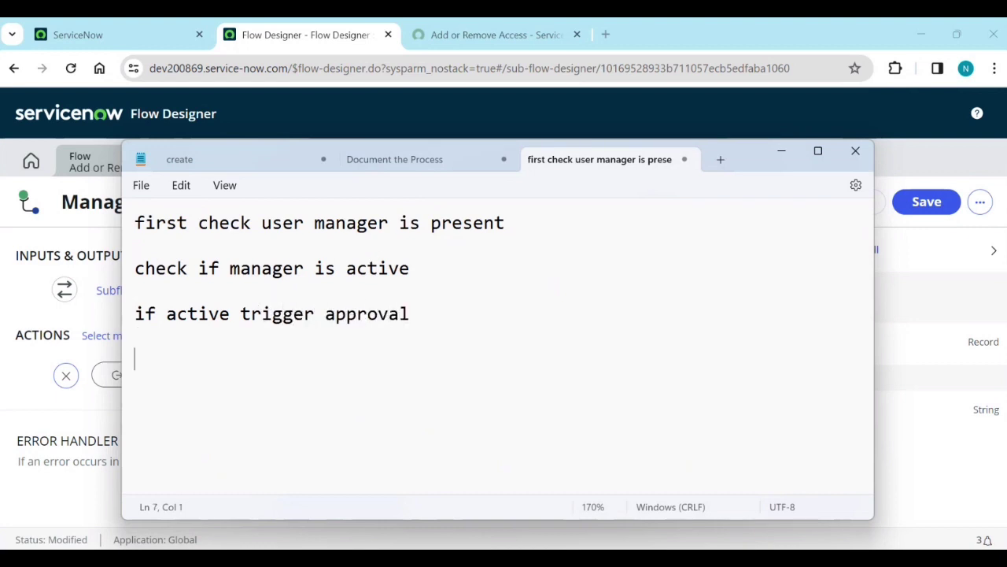
Add the line "if not set approval to rejected and send mail to user to update manager in user profile" and return to Flow Designer.
type("if not se")
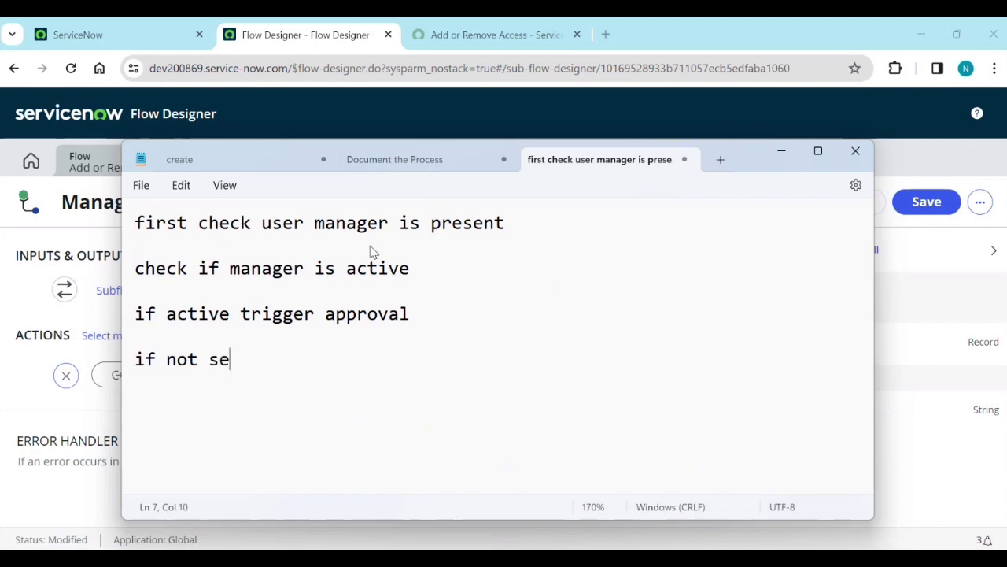
type("t approva")
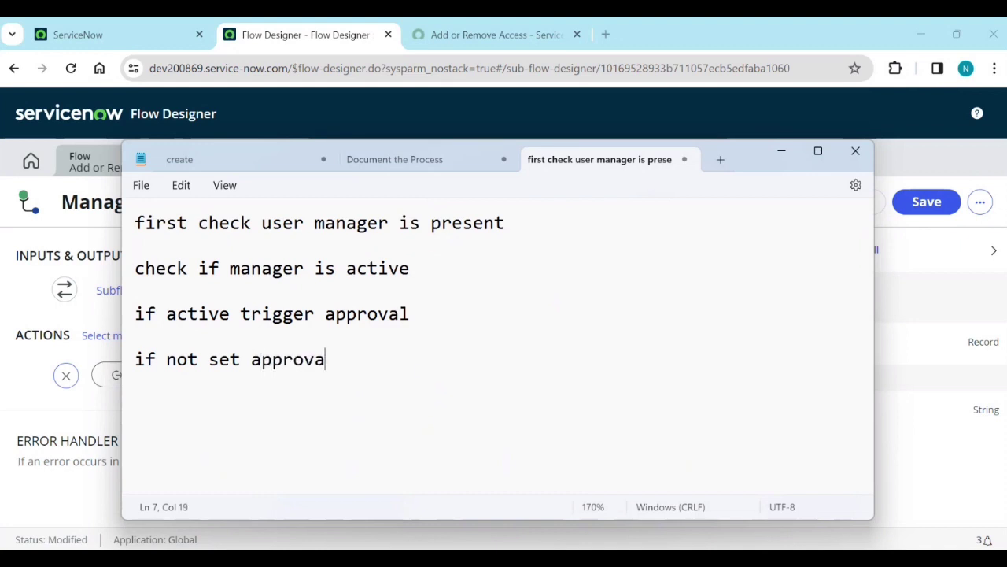
type("l to re")
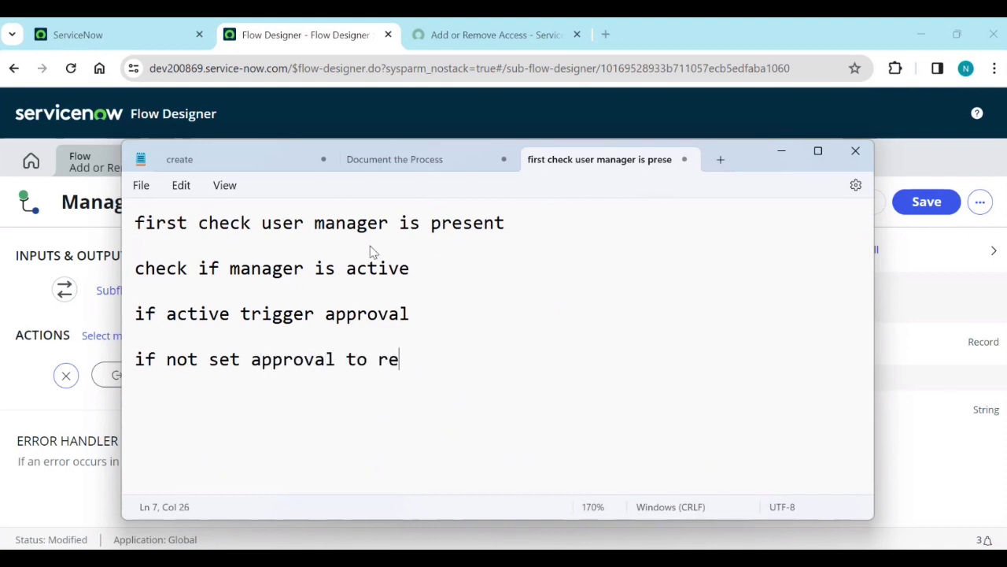
type("jected")
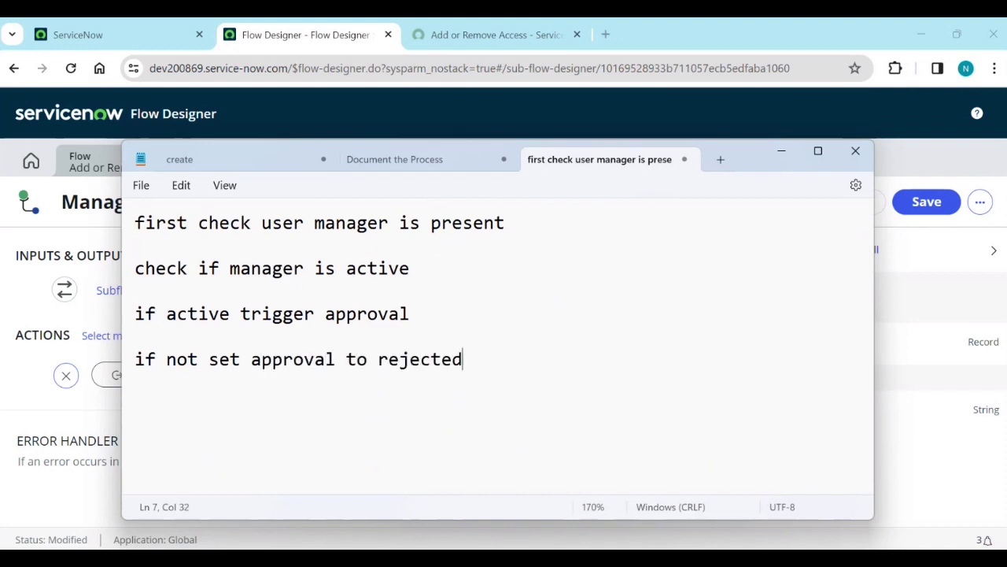
type(" and send mail")
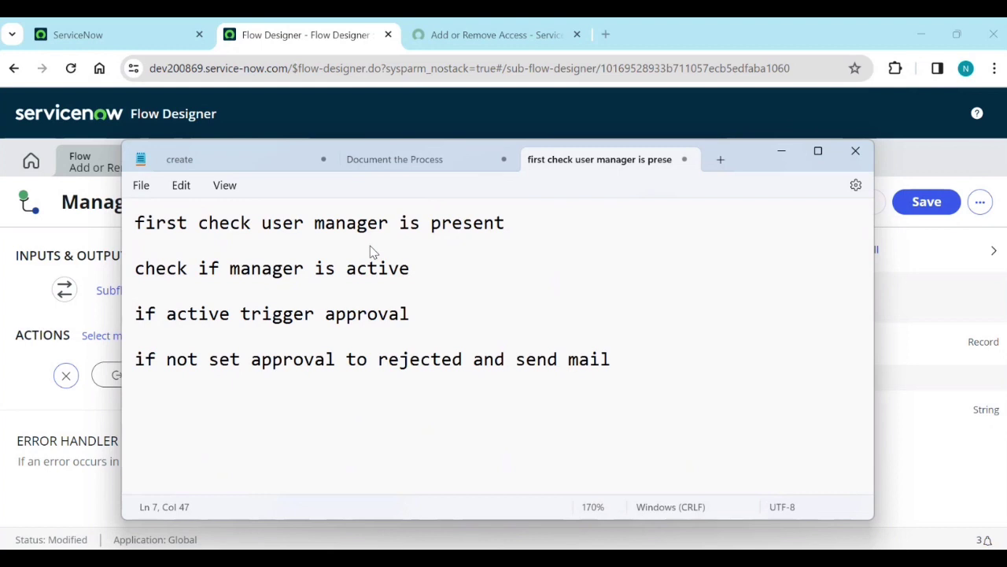
type(" to user")
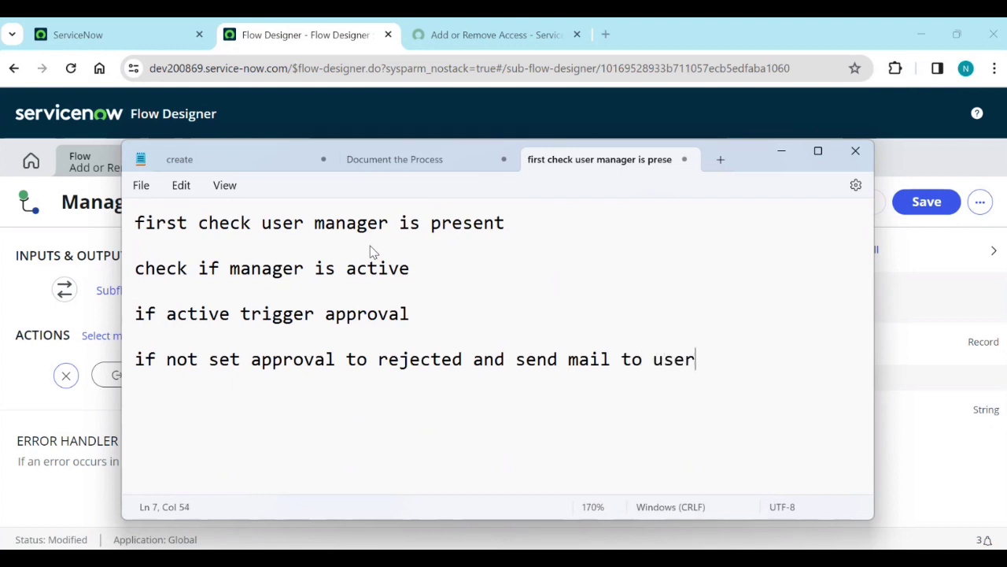
type(" to upd")
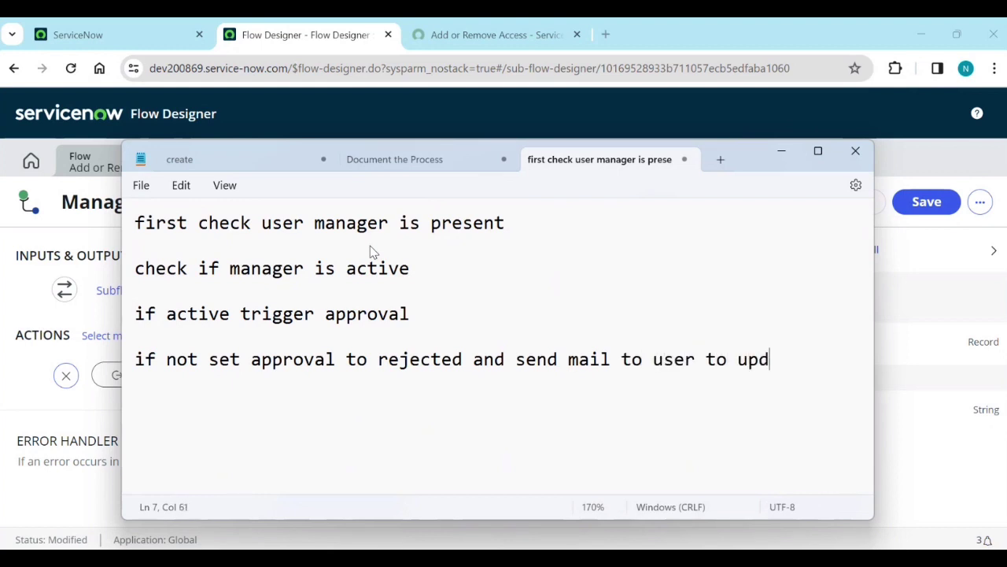
type("ate manager")
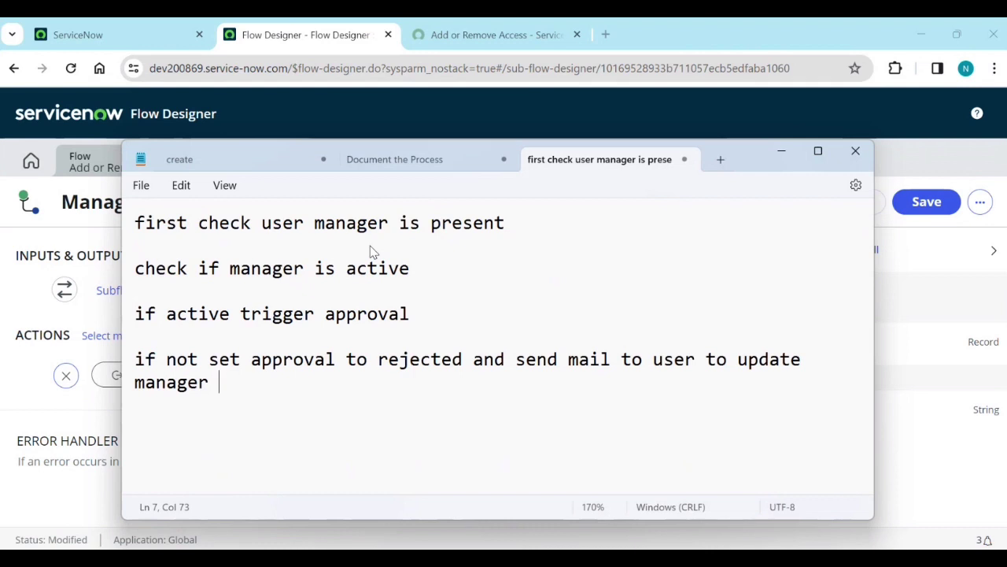
type("in user")
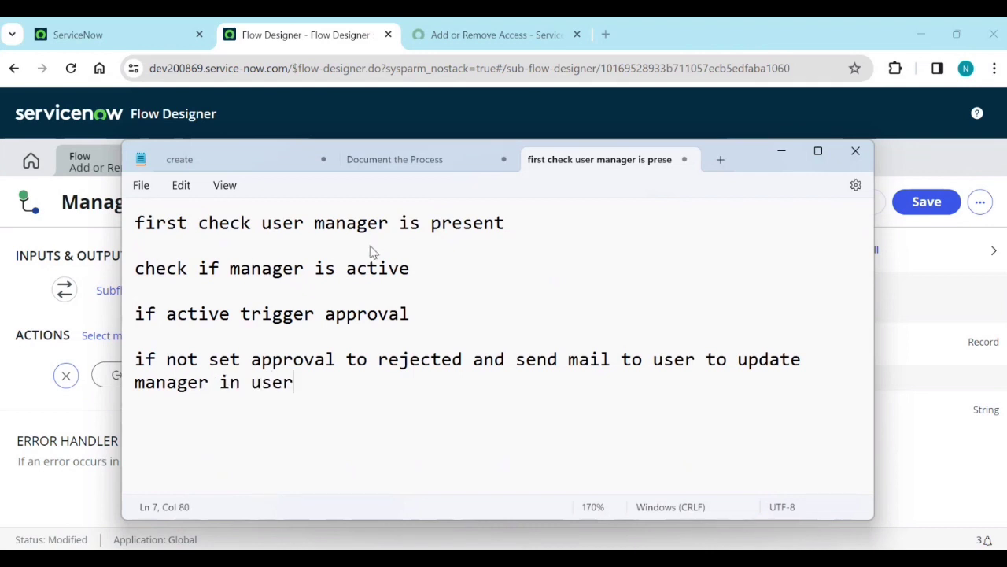
type(" profile")
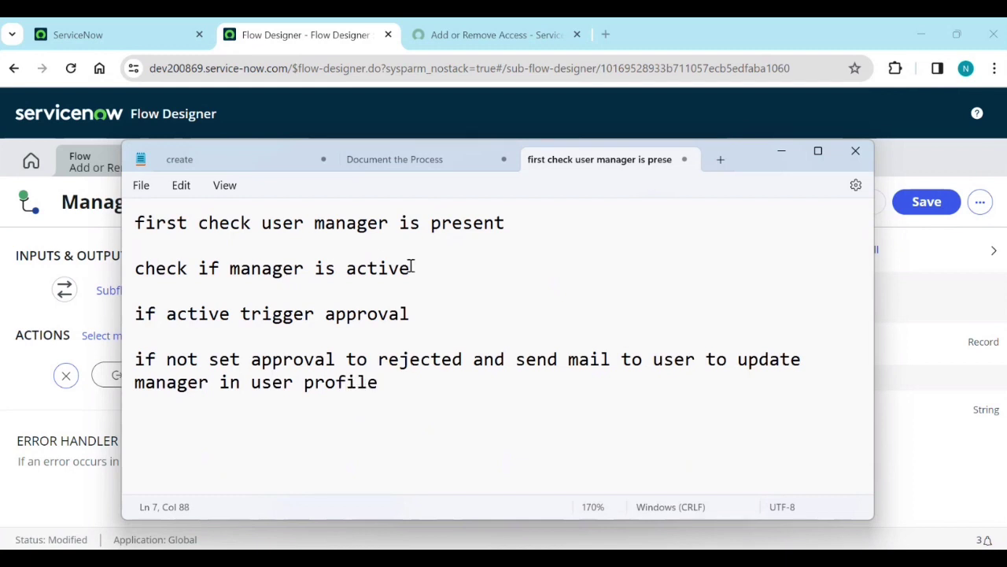
left_click(783, 154)
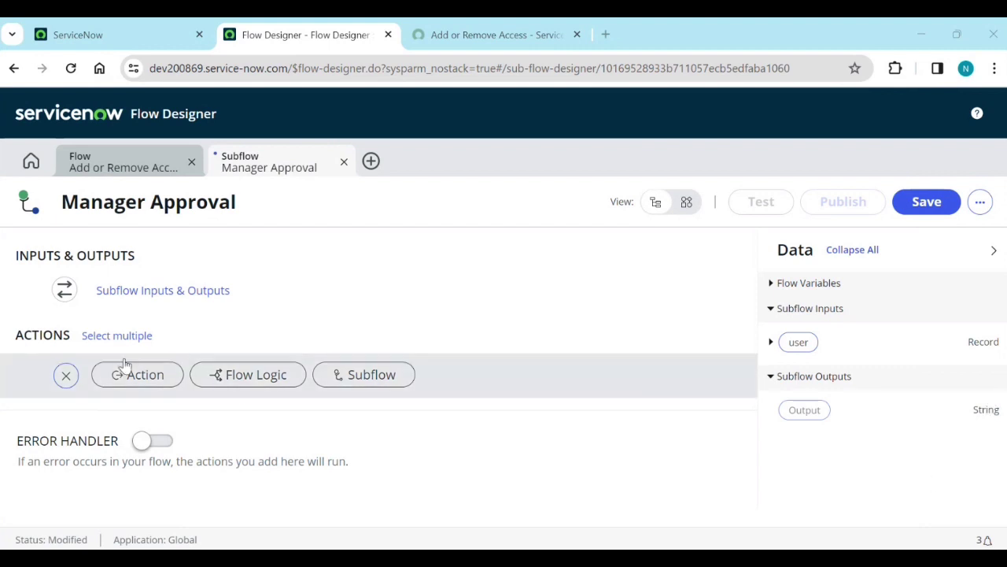
Add an If flow logic to the subflow with the condition label "Check user manager is not empty".
left_click(275, 376)
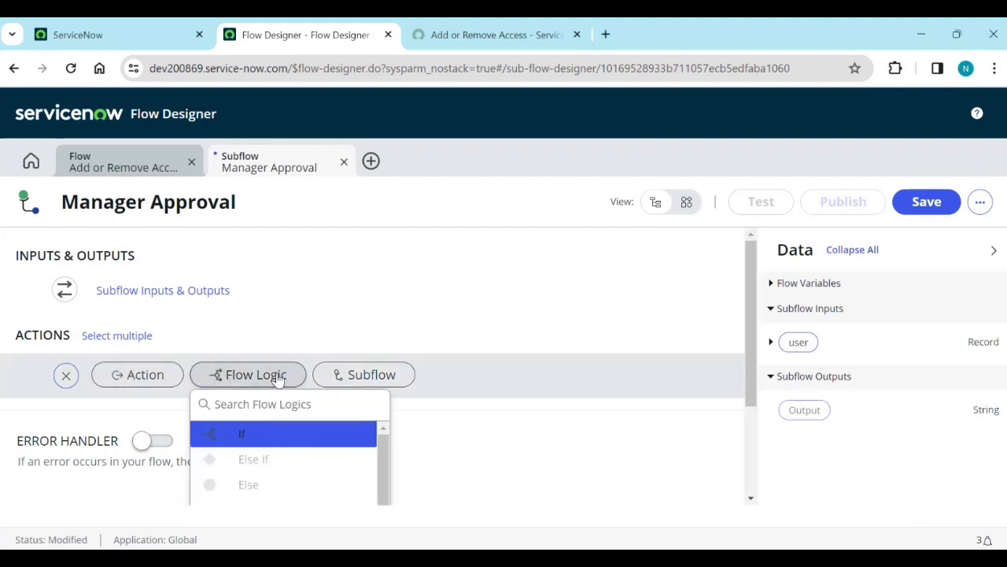
left_click(272, 435)
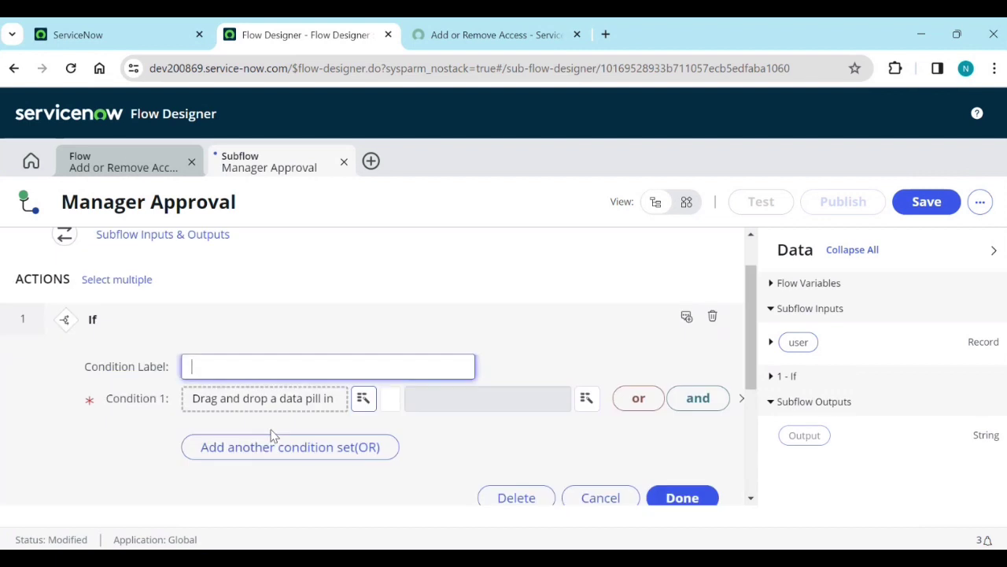
type("Chek")
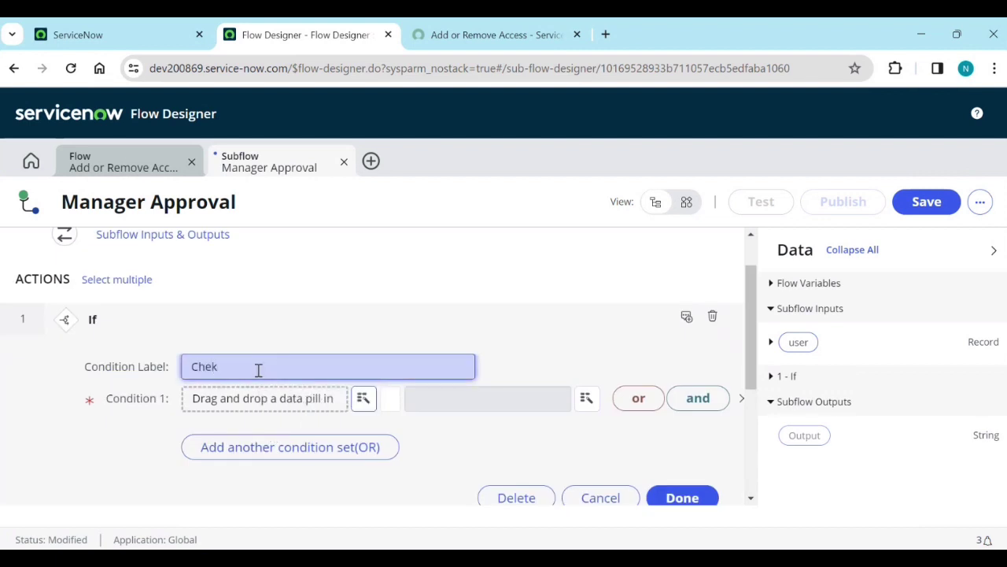
key("BackSpace")
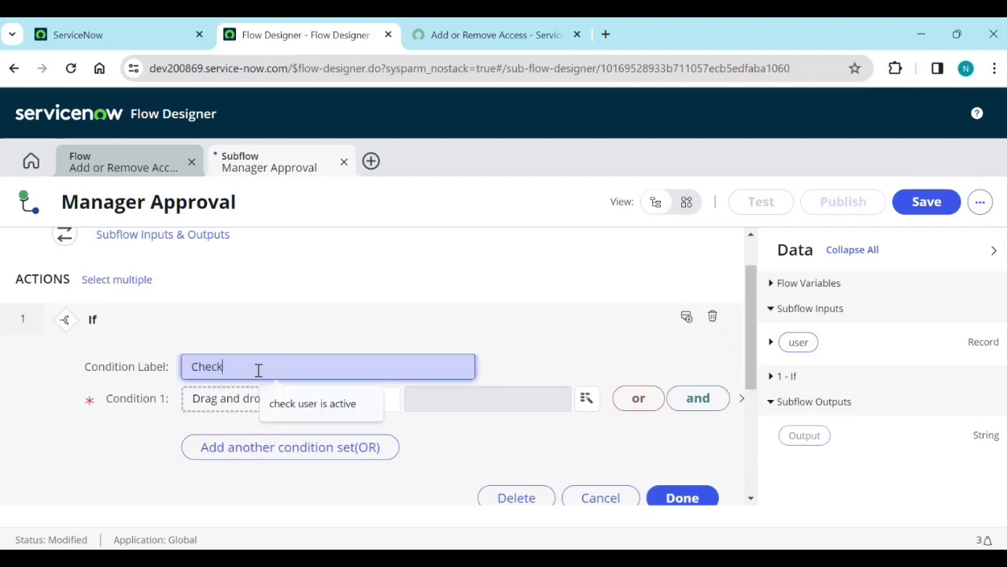
type("ck user manager is no")
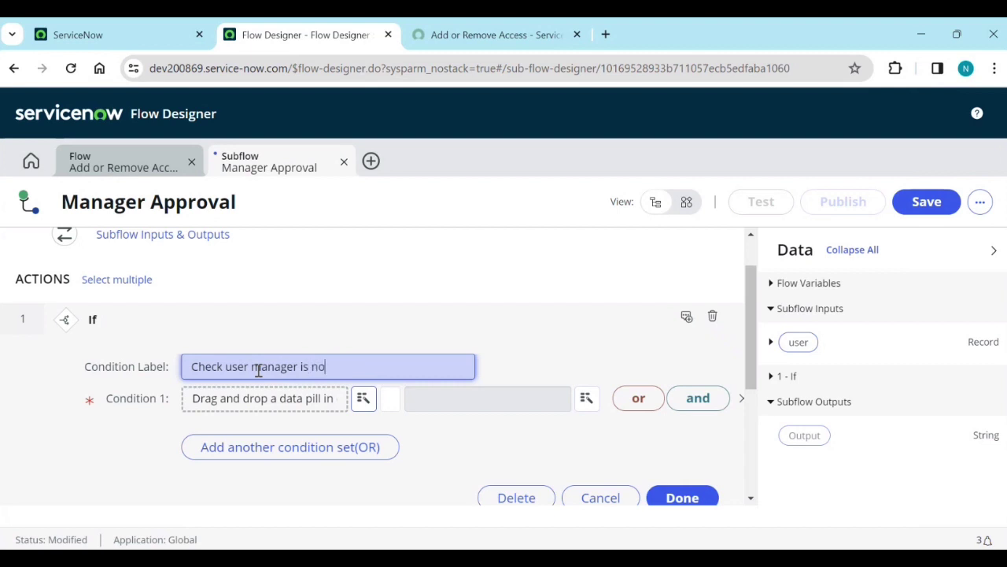
type("t empty")
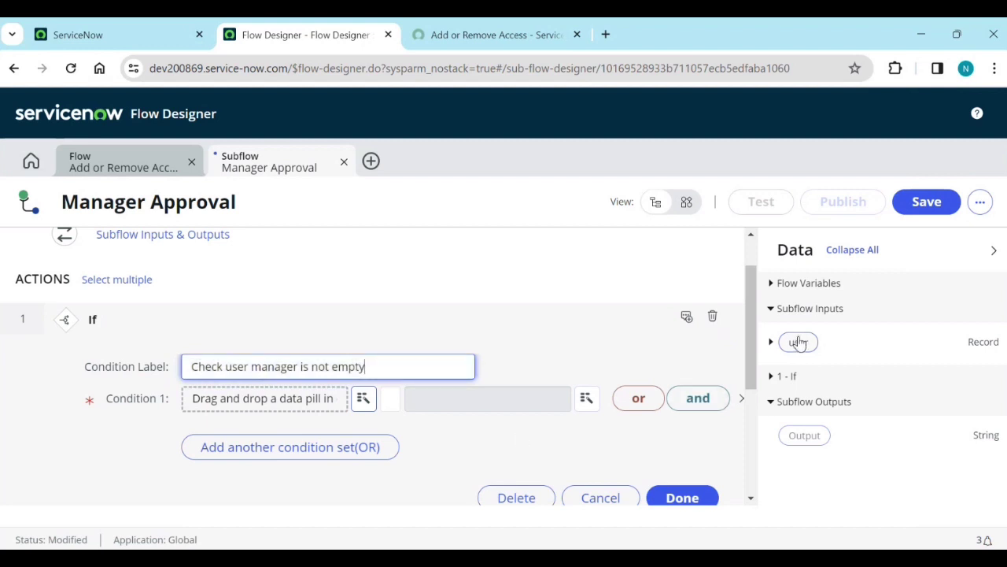
Use the Manager field of the user input as the data pill for the If's first condition.
left_click(771, 342)
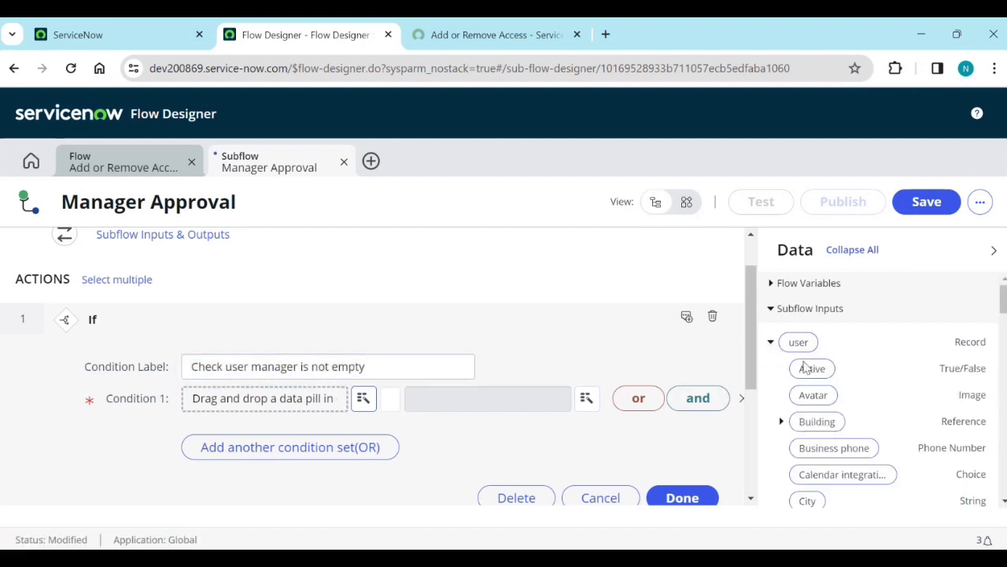
scroll(802, 369, "down", 4)
scroll(832, 398, "down", 5)
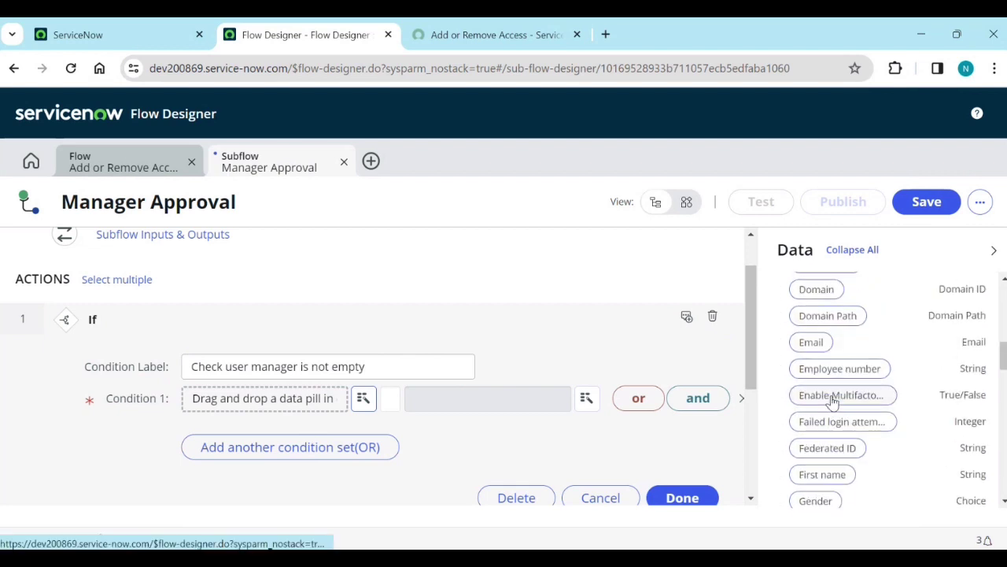
scroll(831, 382, "down", 5)
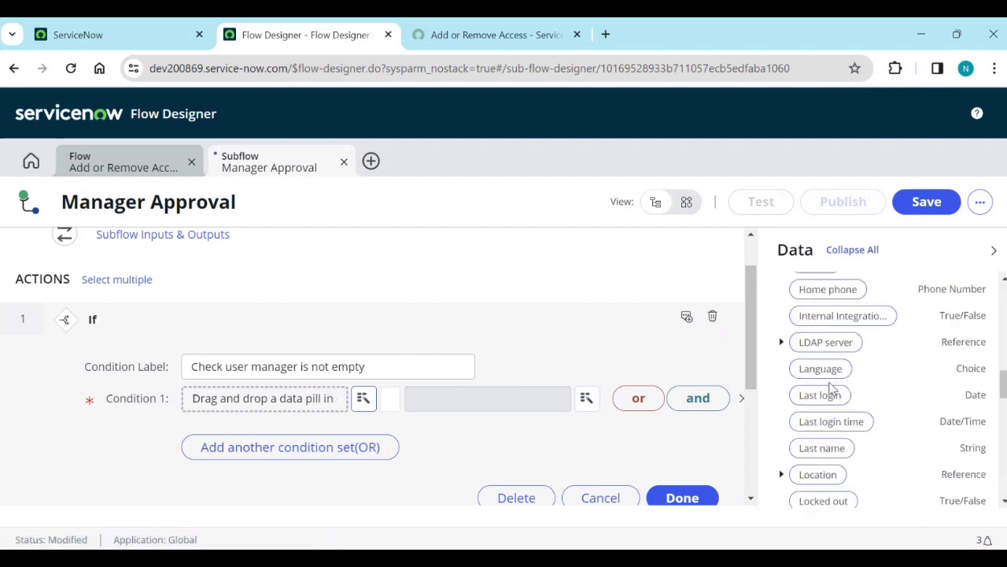
scroll(833, 401, "down", 5)
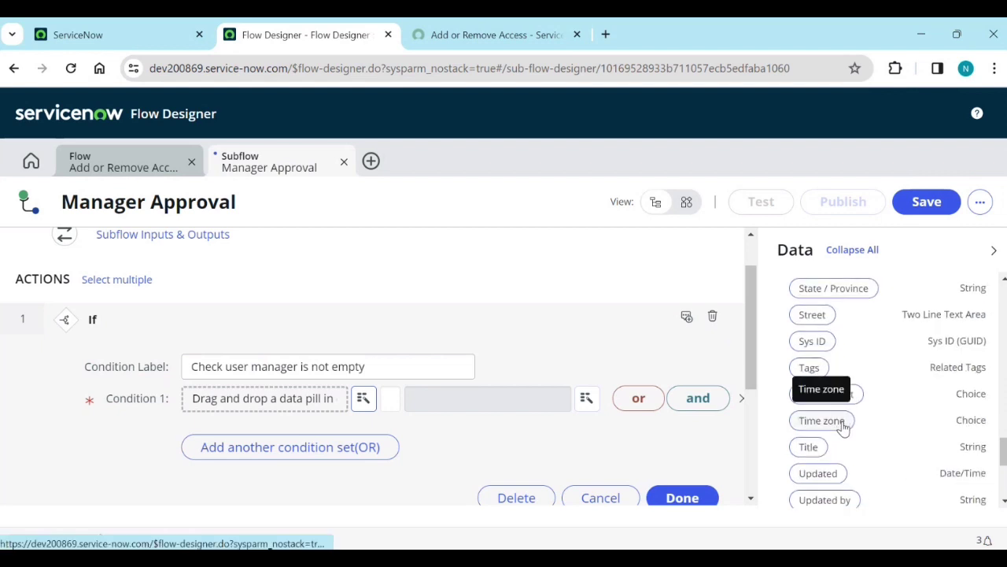
scroll(841, 427, "down", 2)
scroll(843, 428, "up", 3)
scroll(844, 429, "up", 6)
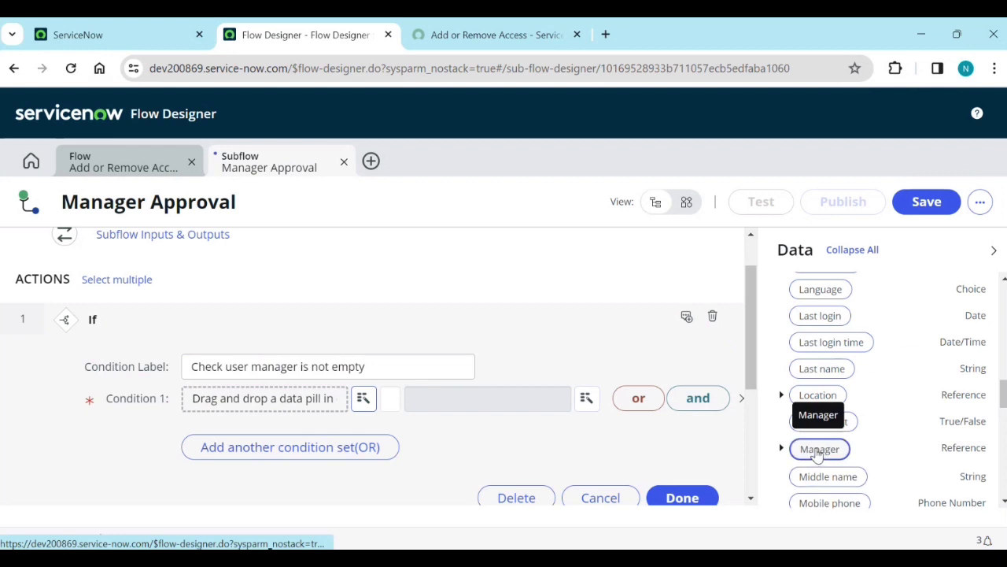
left_click_drag(817, 455, 271, 401)
Set the Manager condition's operator to "is not" with a blank value, and finish the If.
left_click(355, 399)
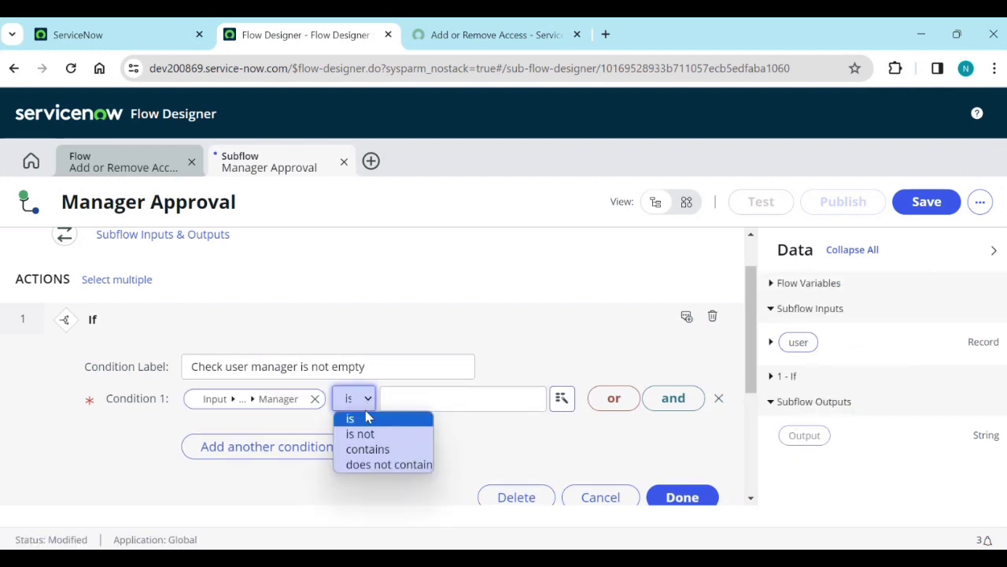
left_click(365, 435)
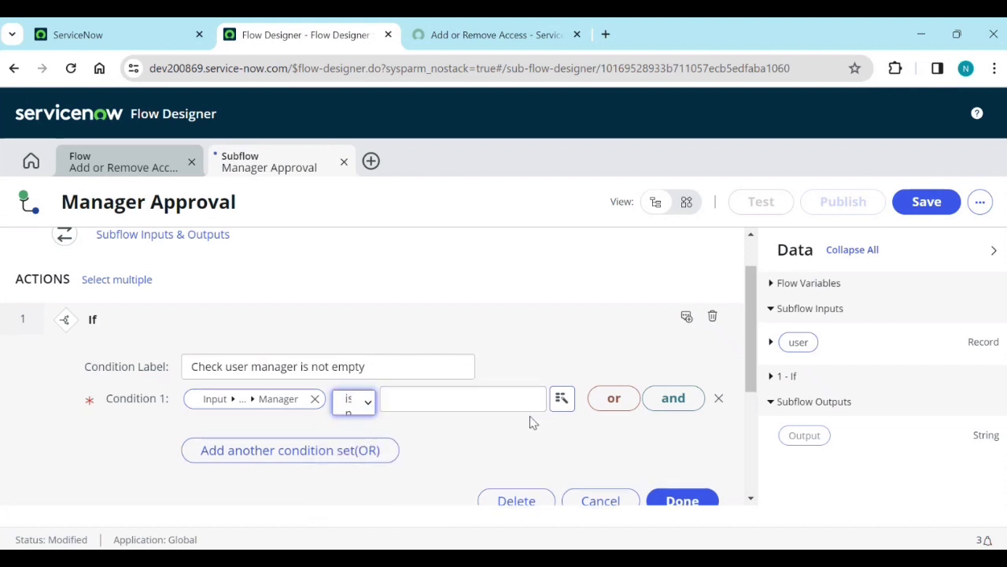
scroll(530, 420, "down", 1)
left_click(674, 424)
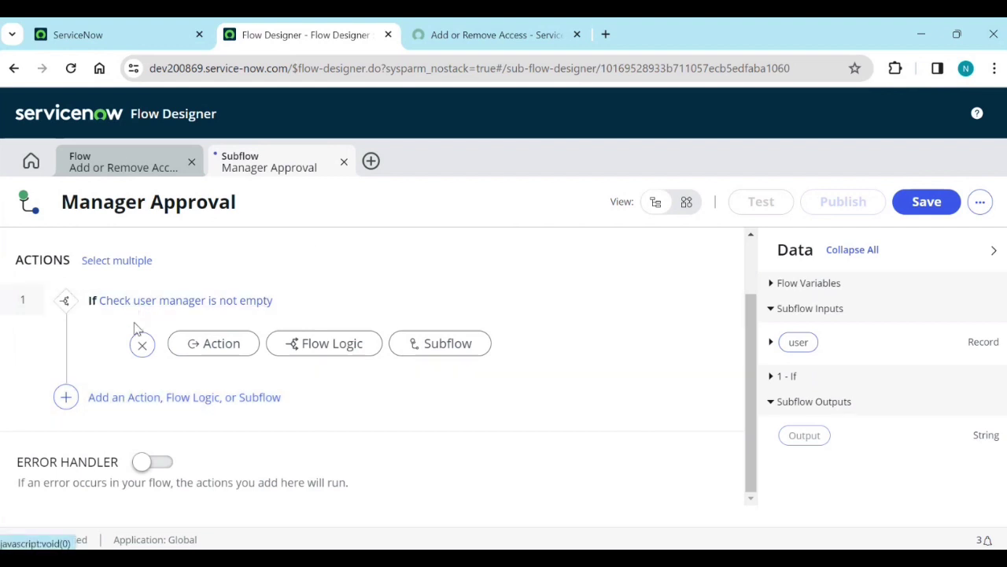
Nest a second If under the manager check with the condition label "Check Manager is active or not".
left_click(314, 354)
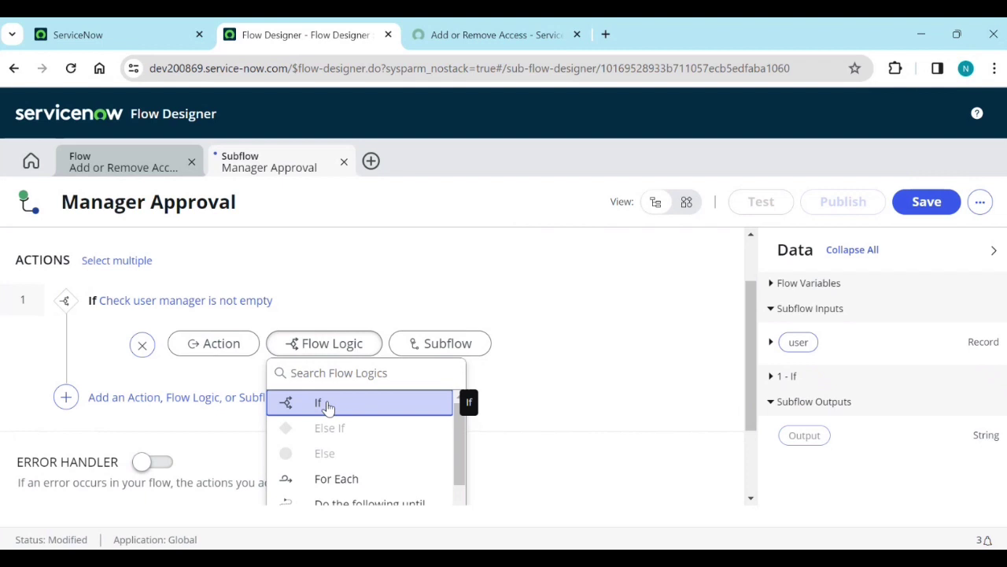
left_click(327, 405)
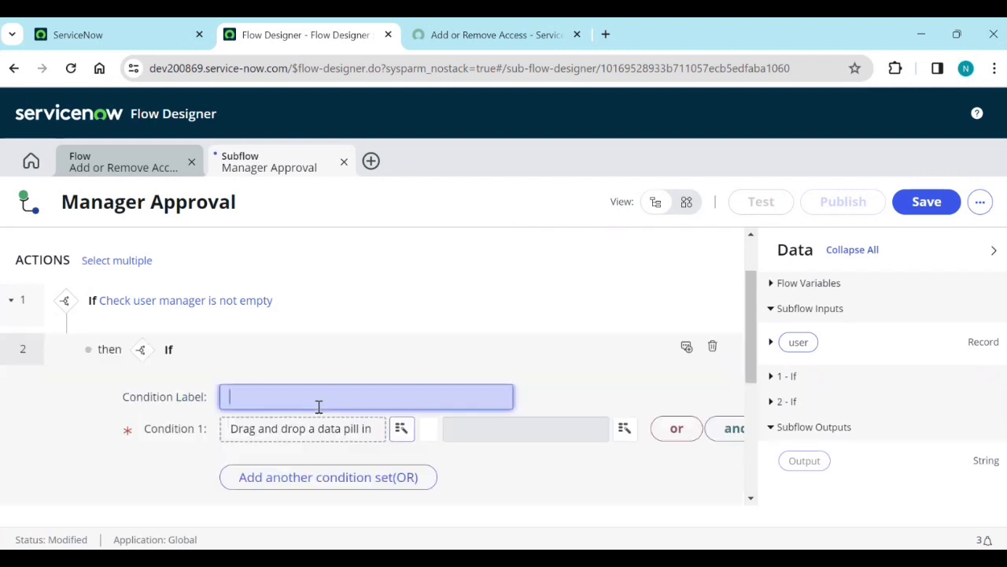
type("C")
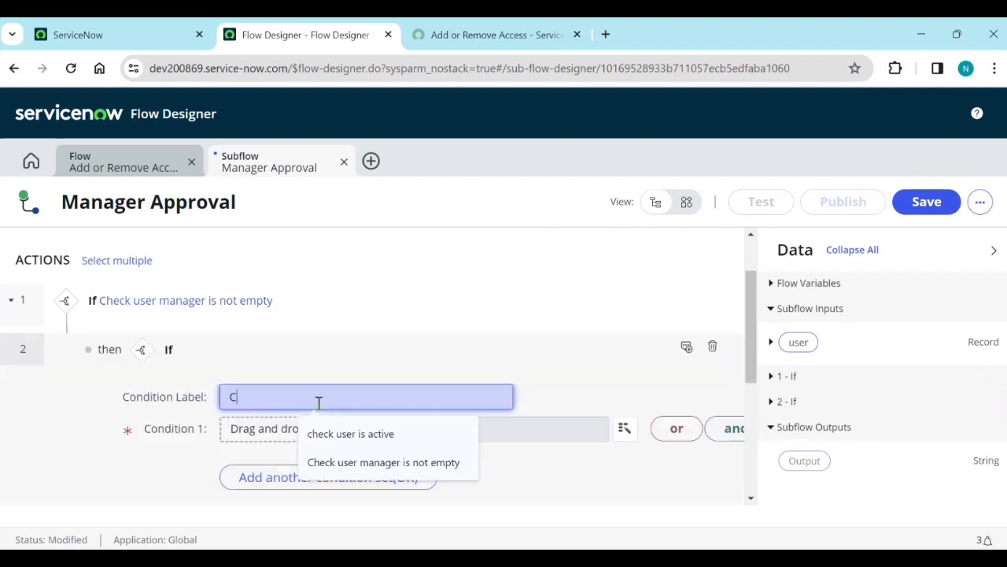
type("heck Manager is active or not")
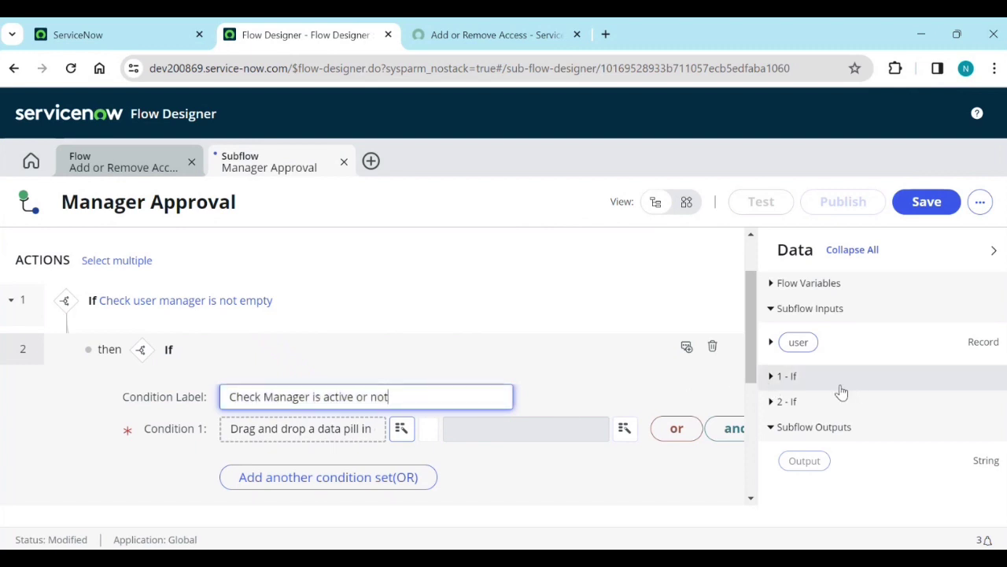
Use the Active field of the user input's Manager as the data pill for the nested If's condition.
left_click(771, 341)
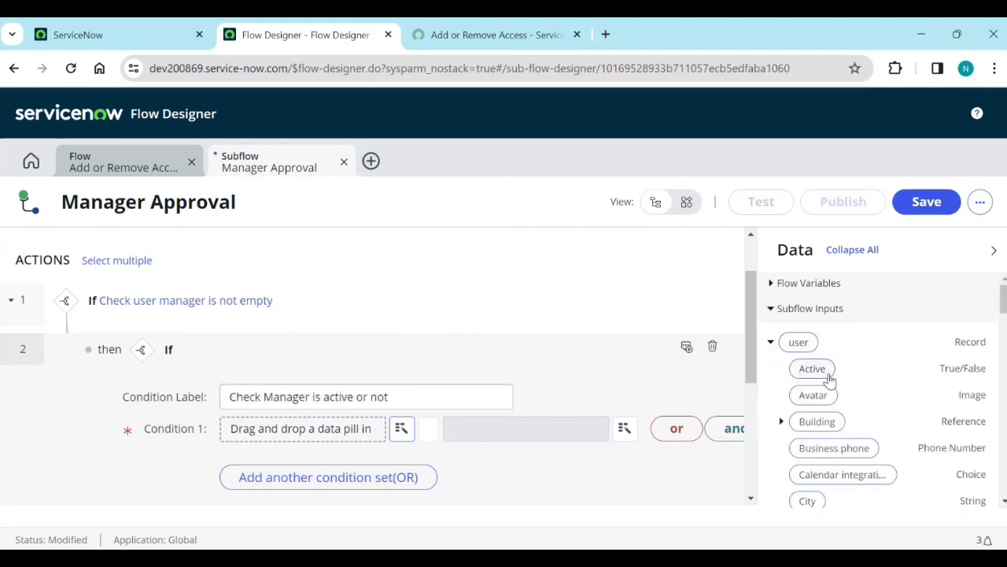
scroll(826, 384, "down", 3)
scroll(830, 393, "down", 6)
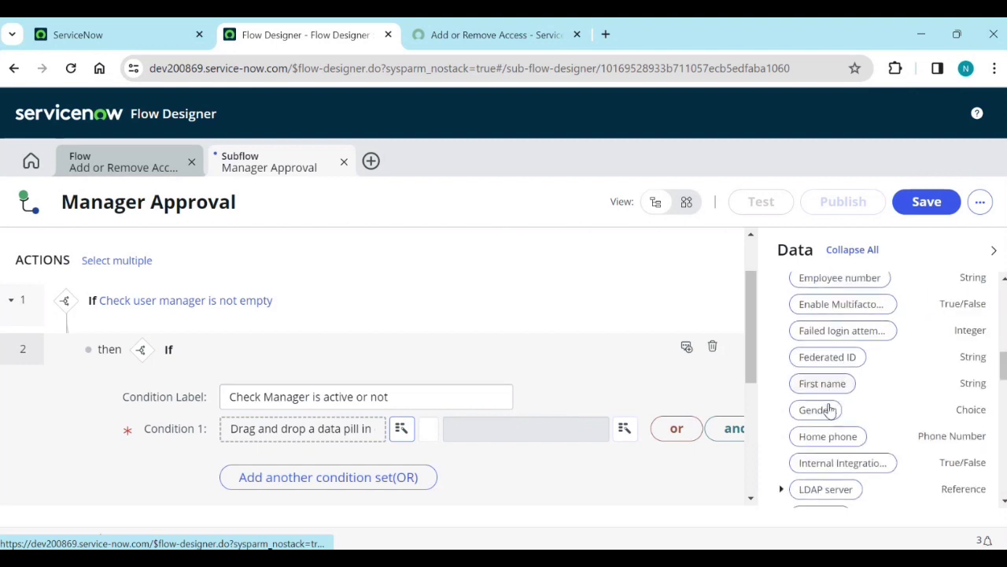
scroll(831, 410, "down", 5)
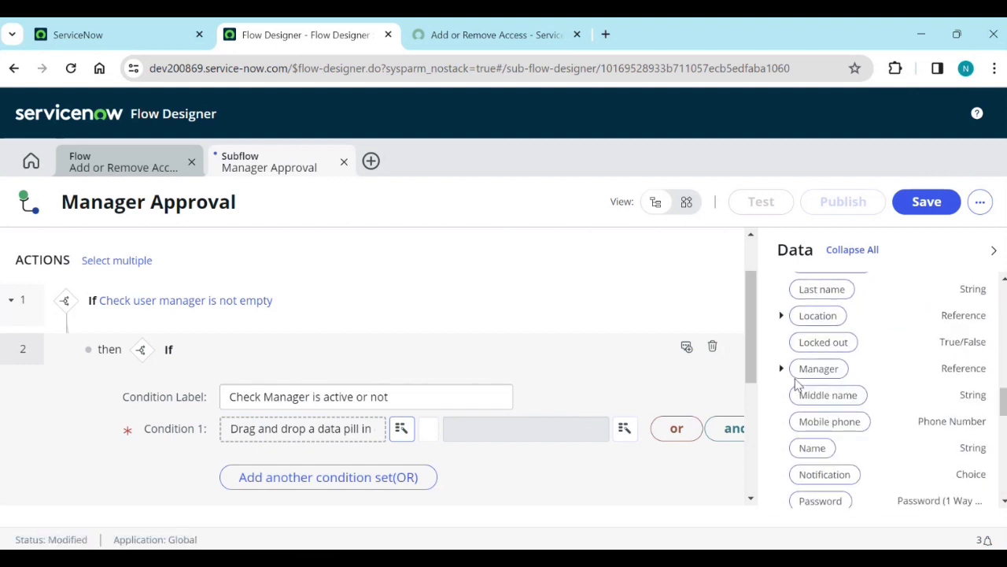
left_click(782, 369)
scroll(822, 409, "down", 2)
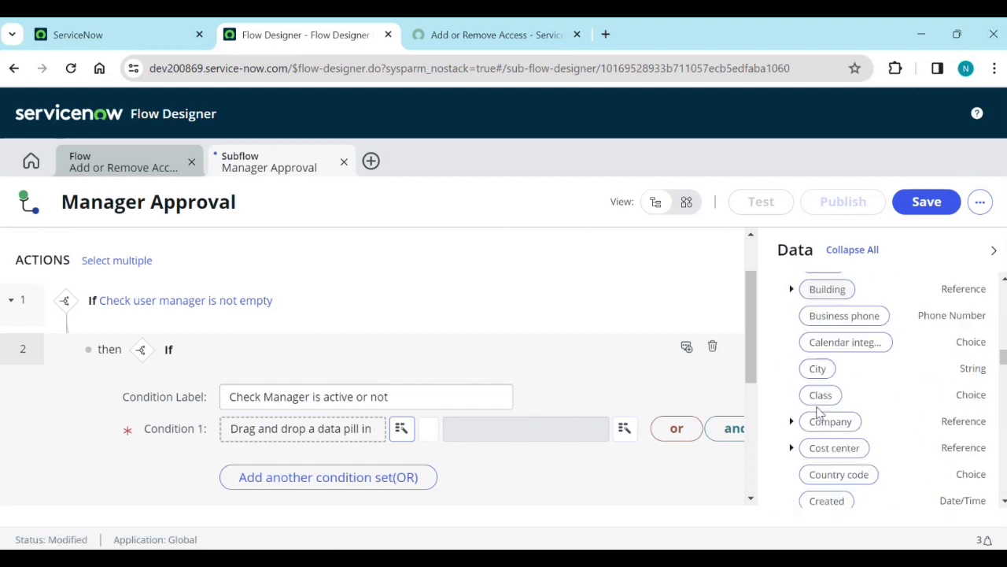
scroll(832, 400, "up", 1)
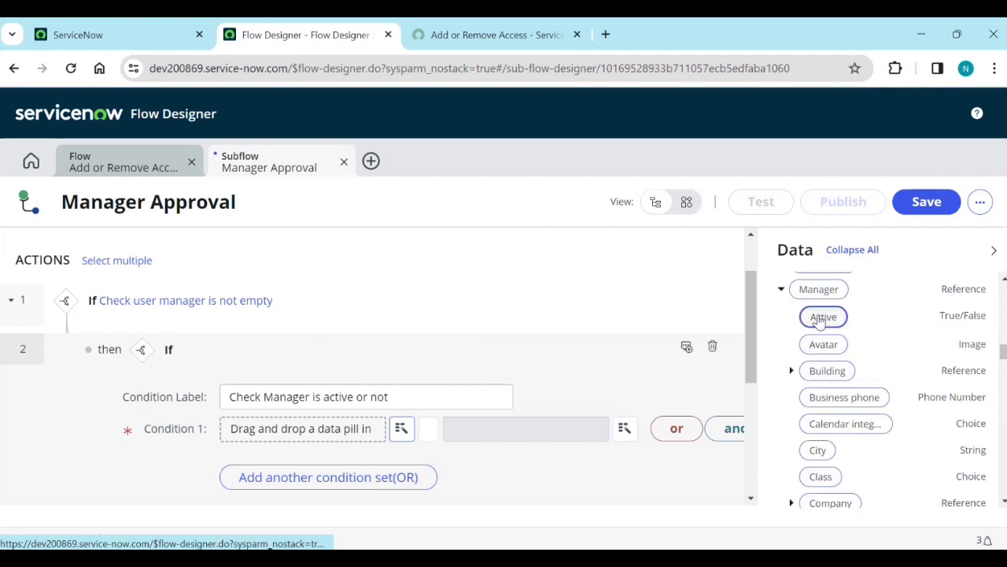
left_click_drag(823, 316, 330, 428)
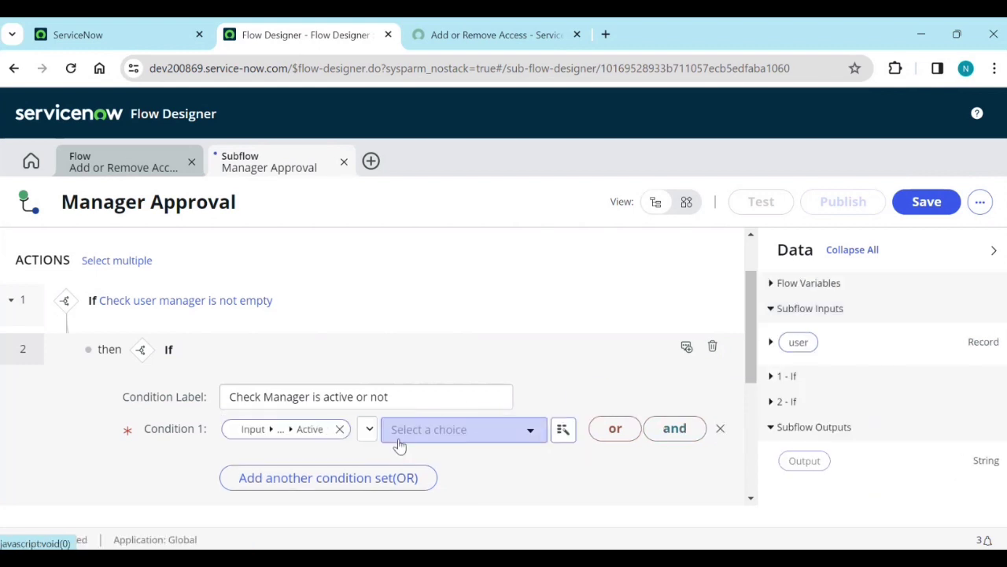
Set the nested condition to "is" True for the manager's Active field, and finish the nested If.
left_click(369, 429)
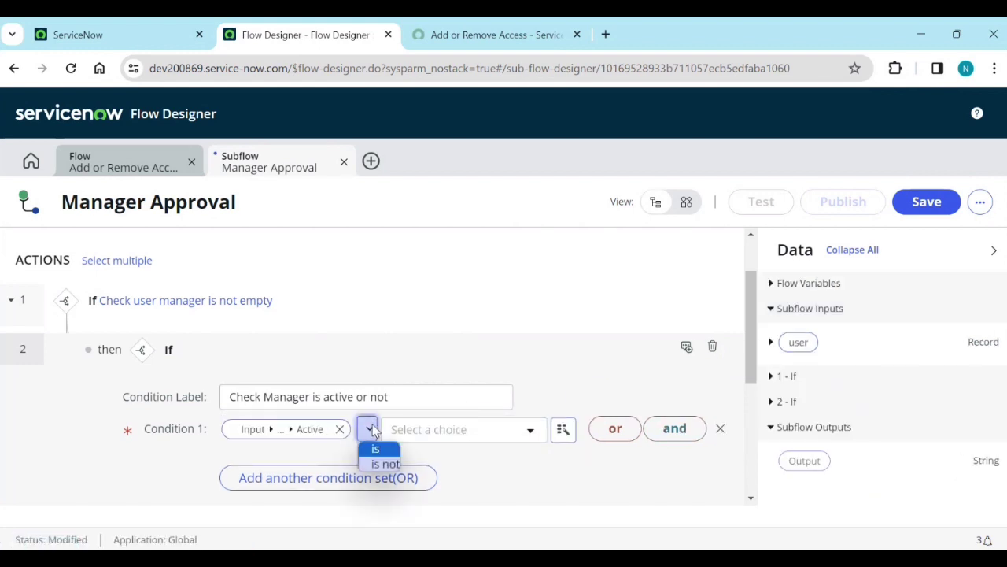
left_click(376, 448)
left_click(411, 433)
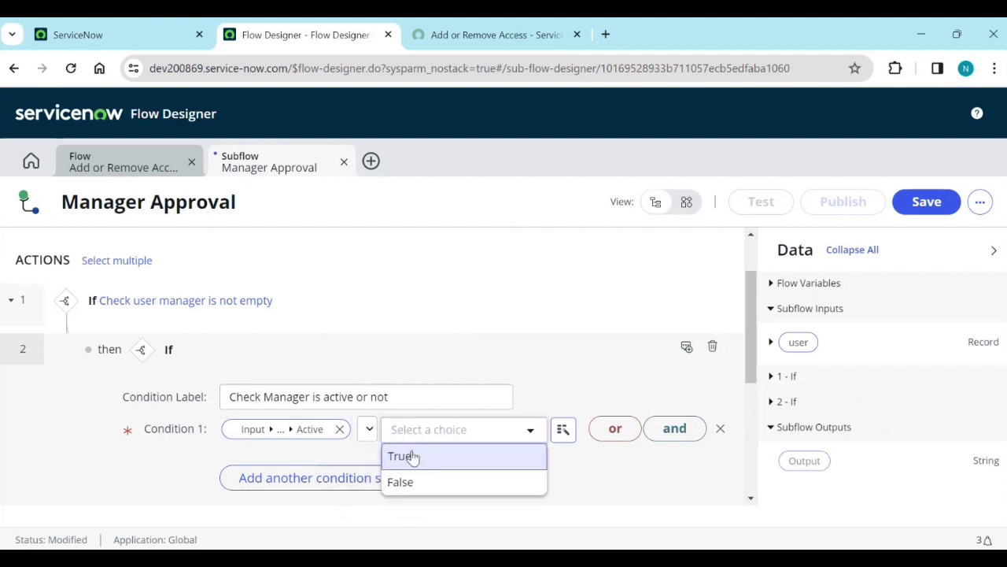
left_click(411, 458)
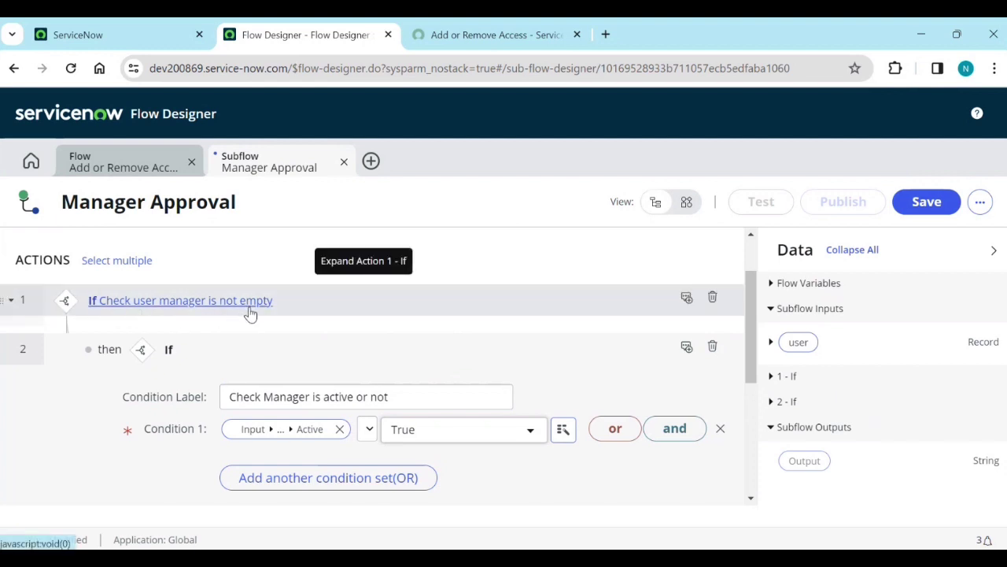
left_click(262, 403)
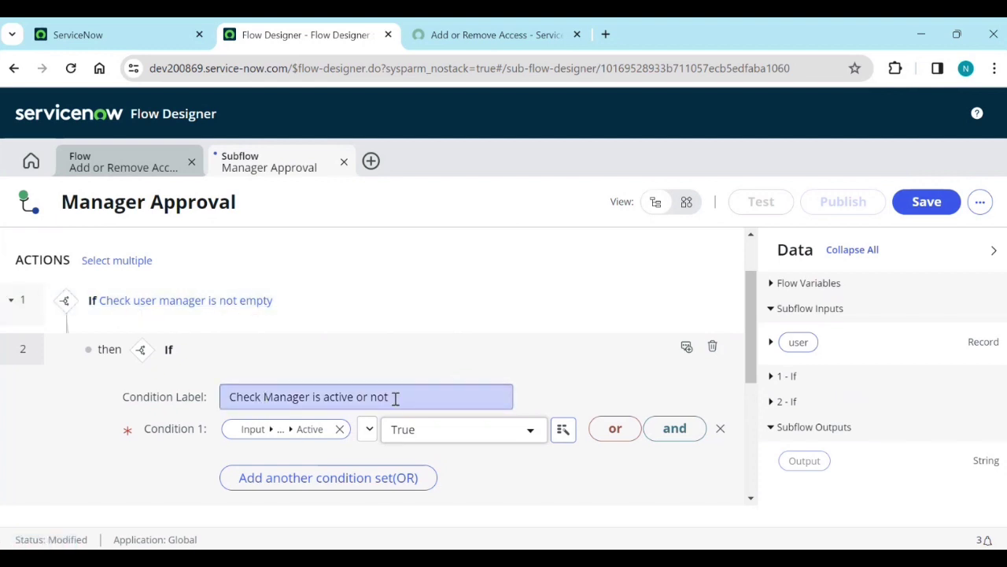
scroll(411, 397, "down", 1)
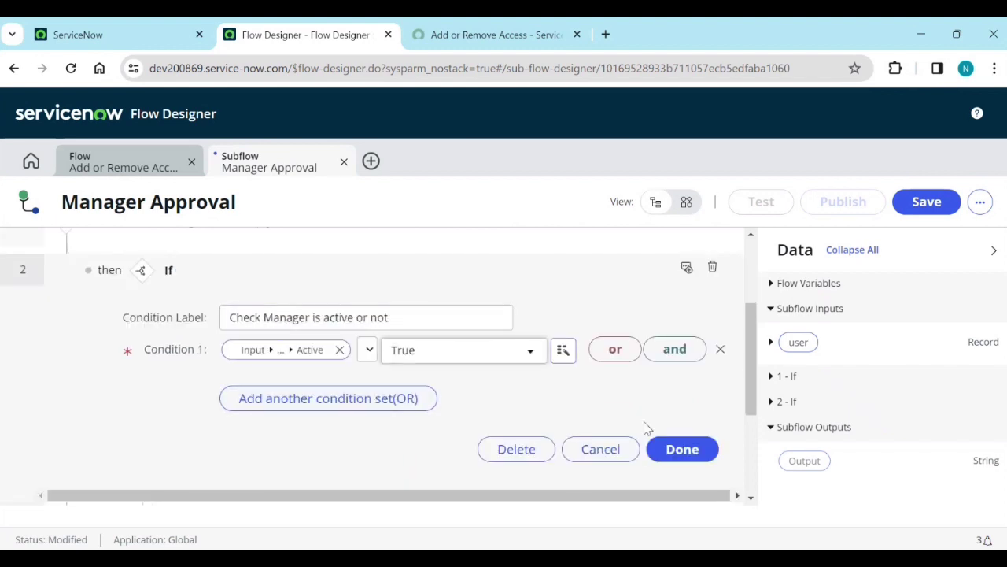
left_click(671, 450)
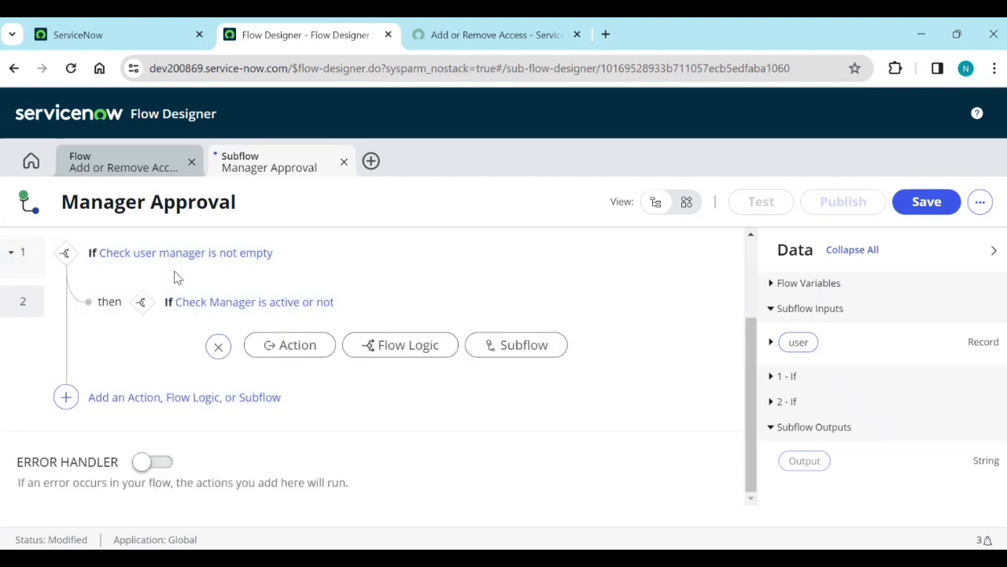
Add the ServiceNow Core action Ask For Approval under the nested manager active check.
left_click(312, 356)
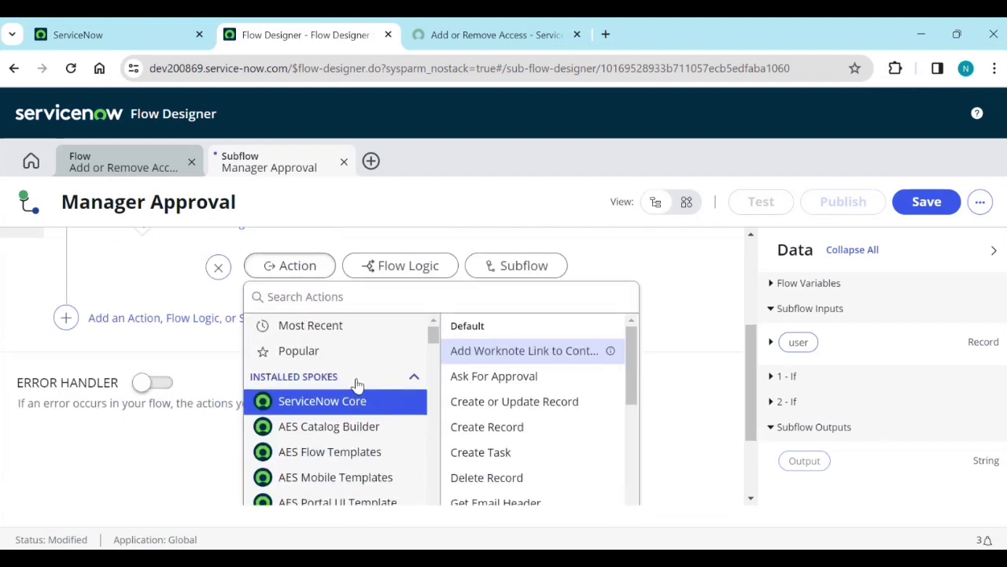
left_click(493, 377)
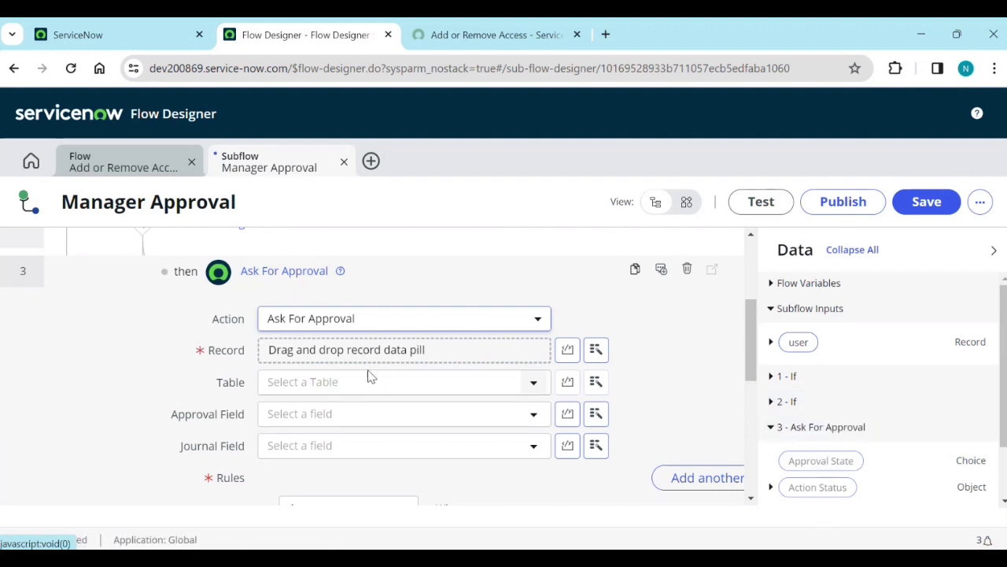
scroll(376, 393, "down", 2)
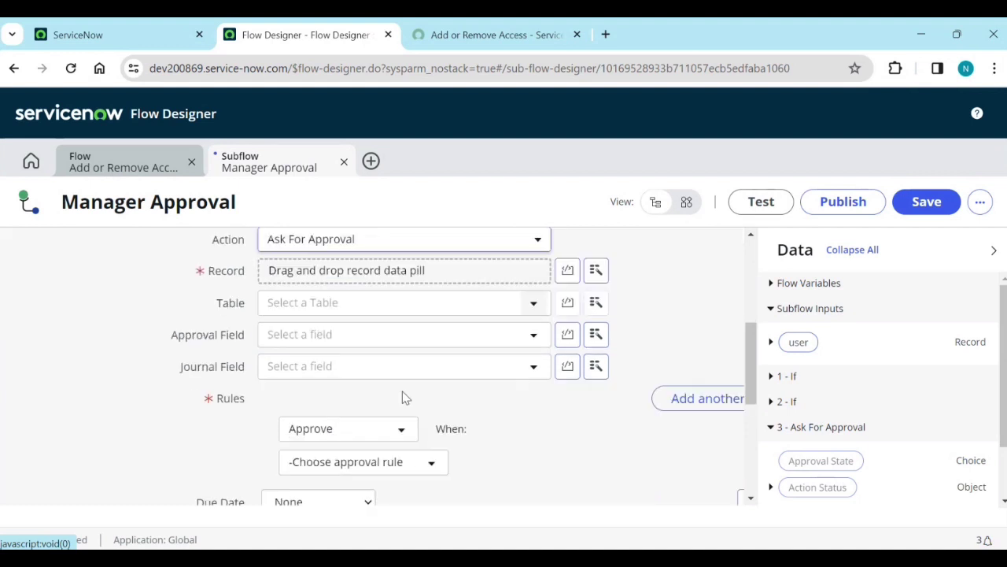
Add a second subflow input labelled "RITM" to the Manager Approval subflow's inputs.
scroll(403, 396, "up", 5)
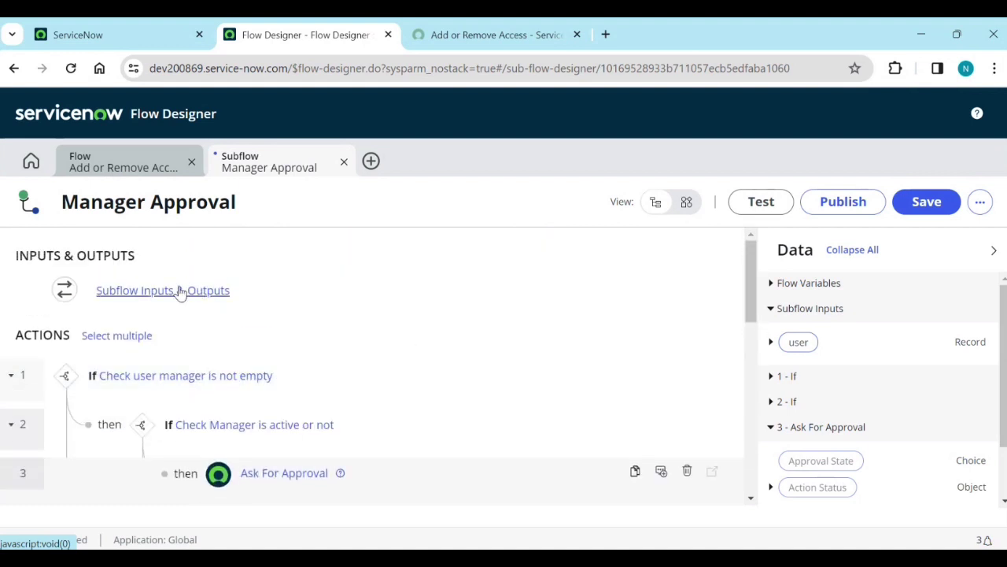
left_click(180, 292)
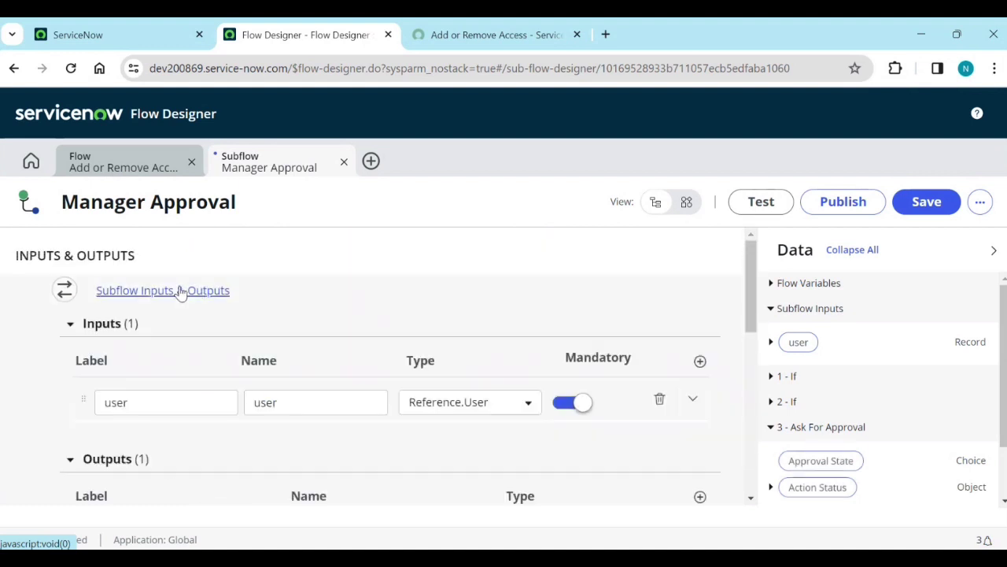
left_click(699, 360)
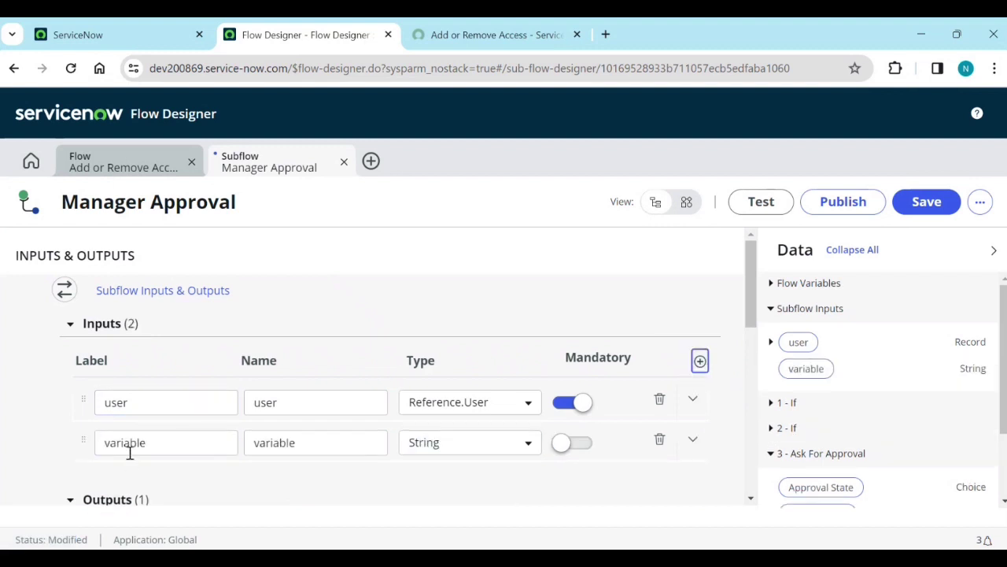
left_click(155, 447)
double_click(155, 447)
type("RITM")
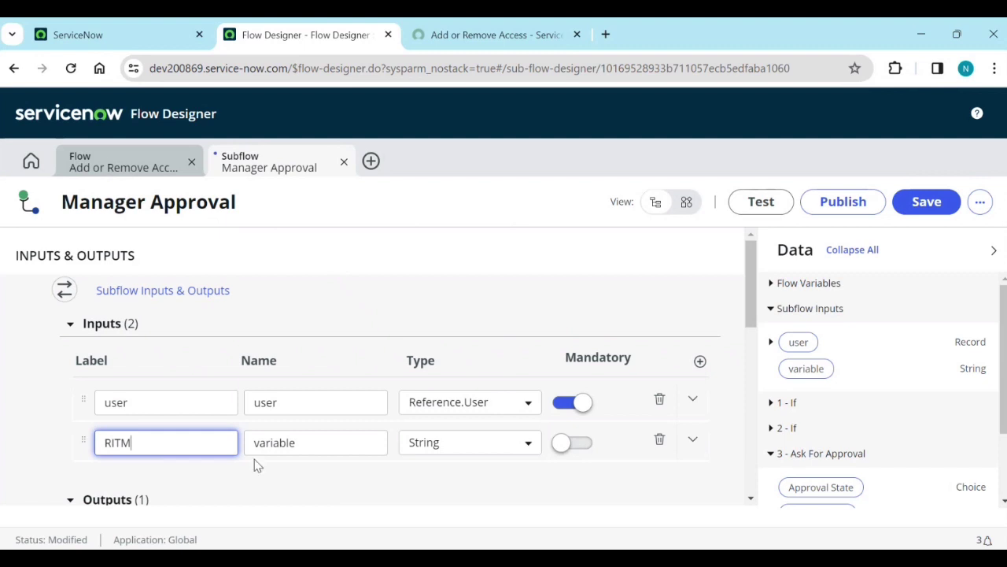
left_click(304, 466)
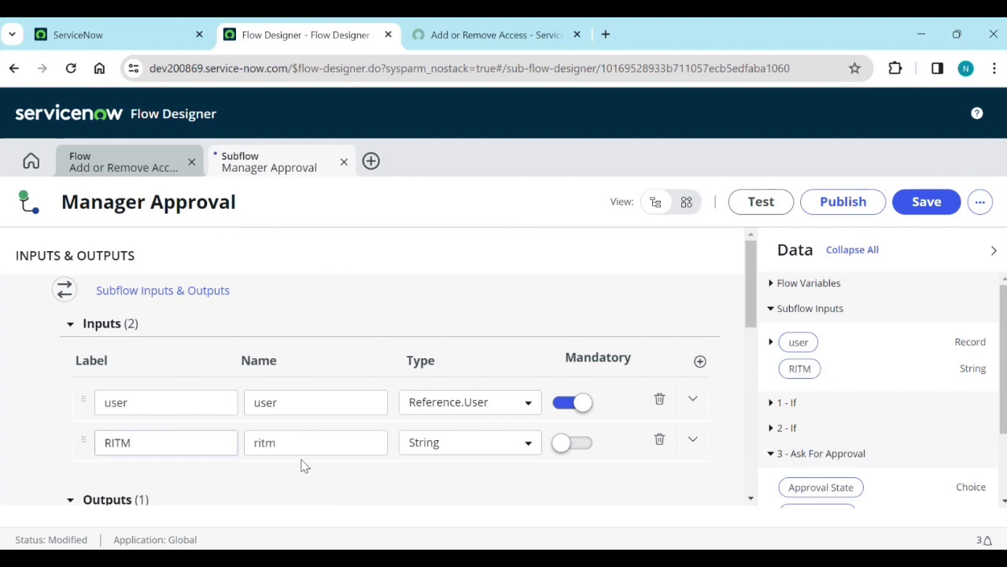
Set the RITM input's type to a Reference to Requested Item [sc_req_item], and finish the subflow inputs.
left_click(465, 448)
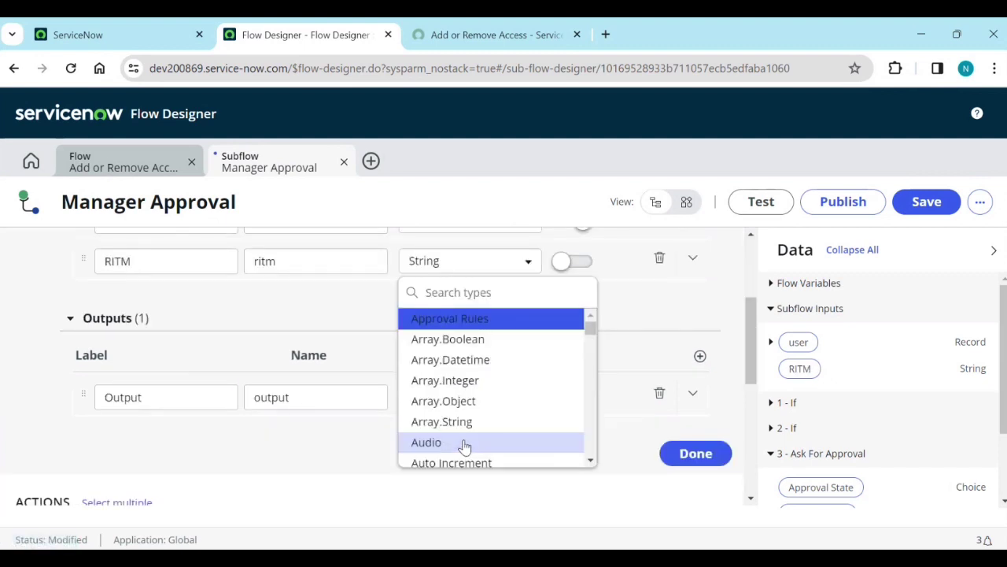
type("refe")
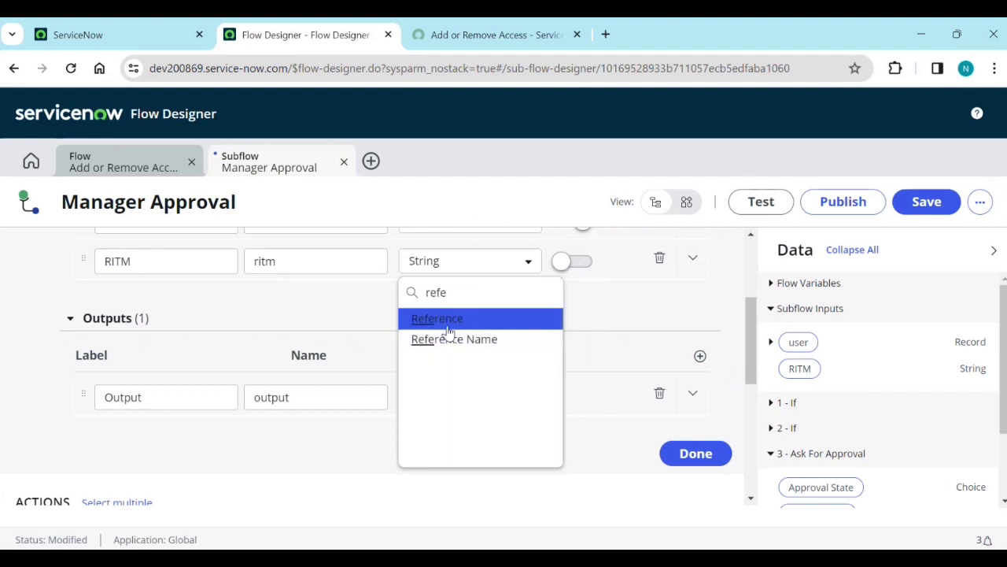
left_click(446, 323)
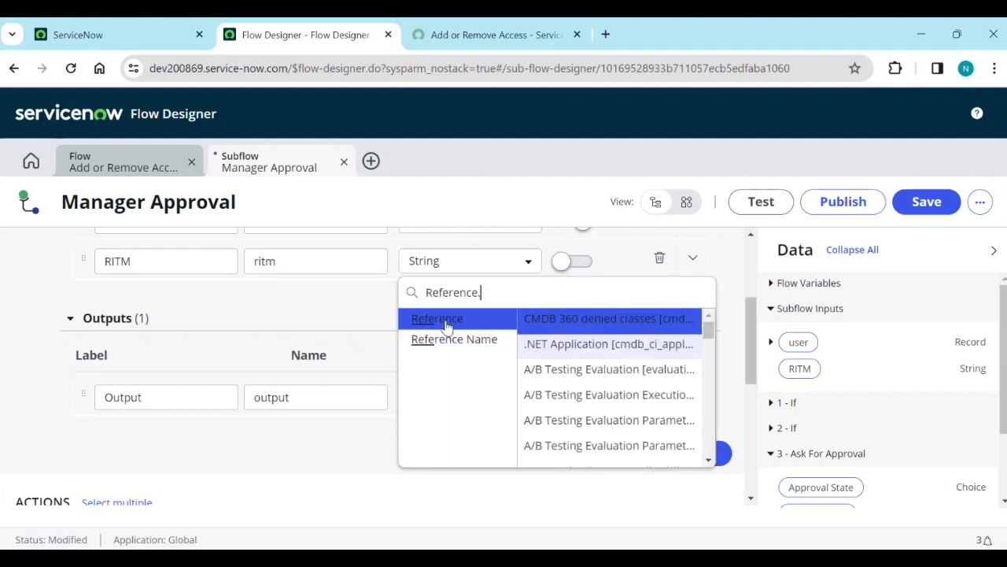
type("req")
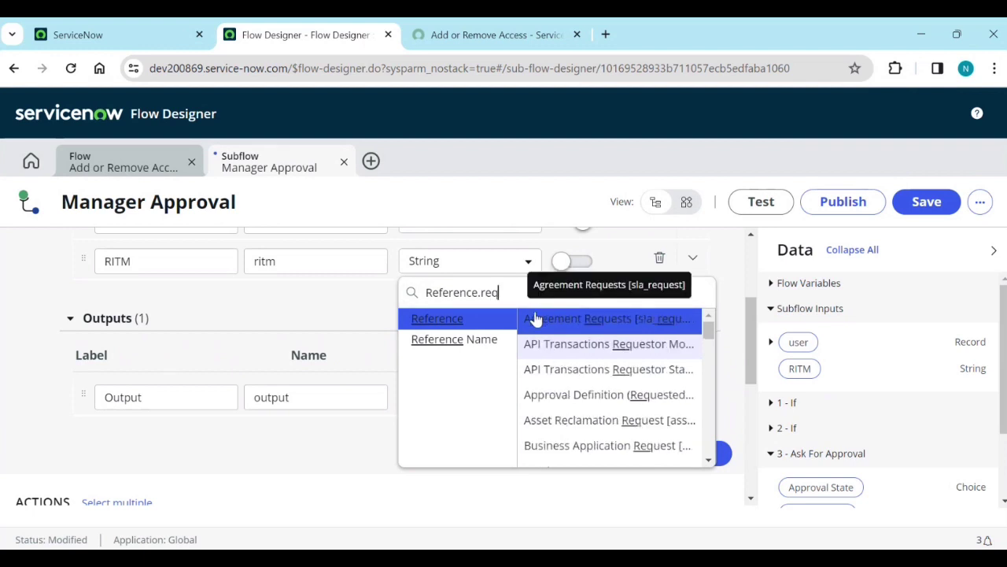
key("BackSpace")
key("BackSpace")
key("BackSpace")
type("sc")
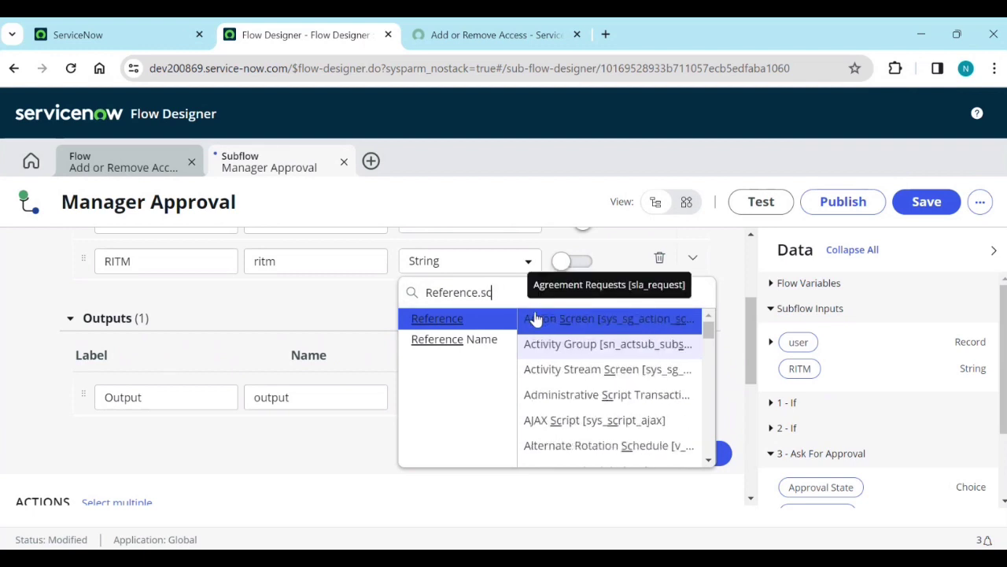
type("_req")
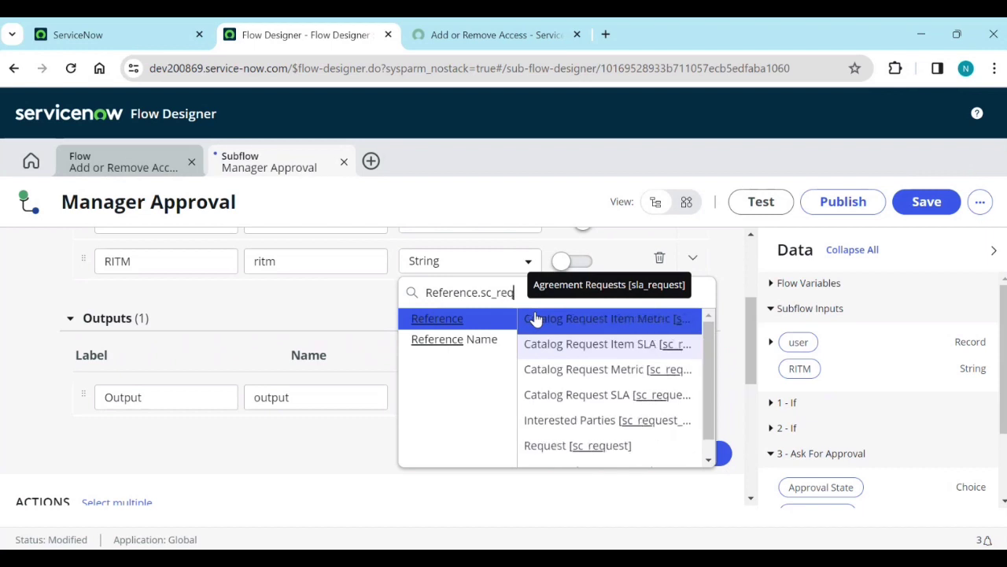
type("_item")
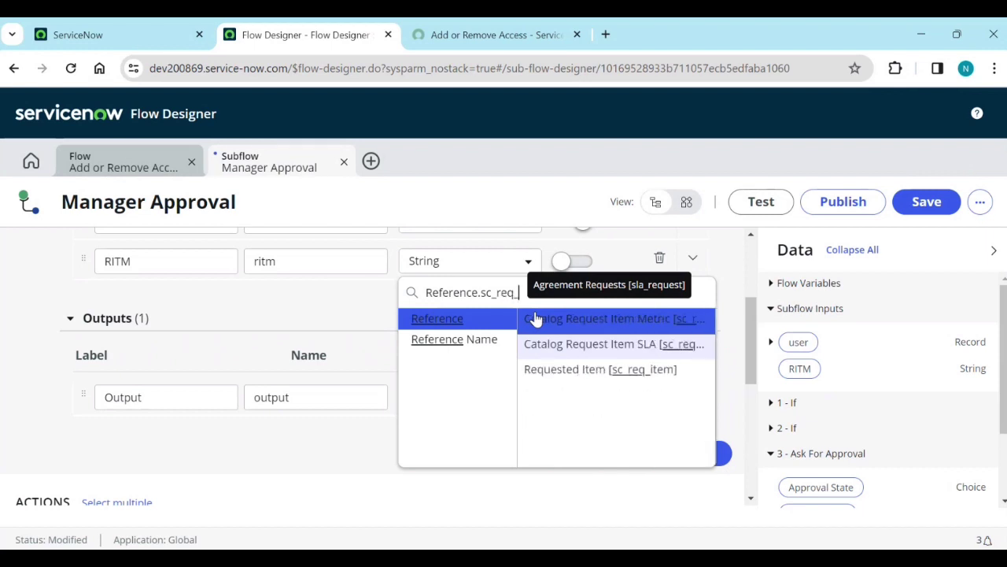
left_click(543, 377)
scroll(600, 347, "up", 1)
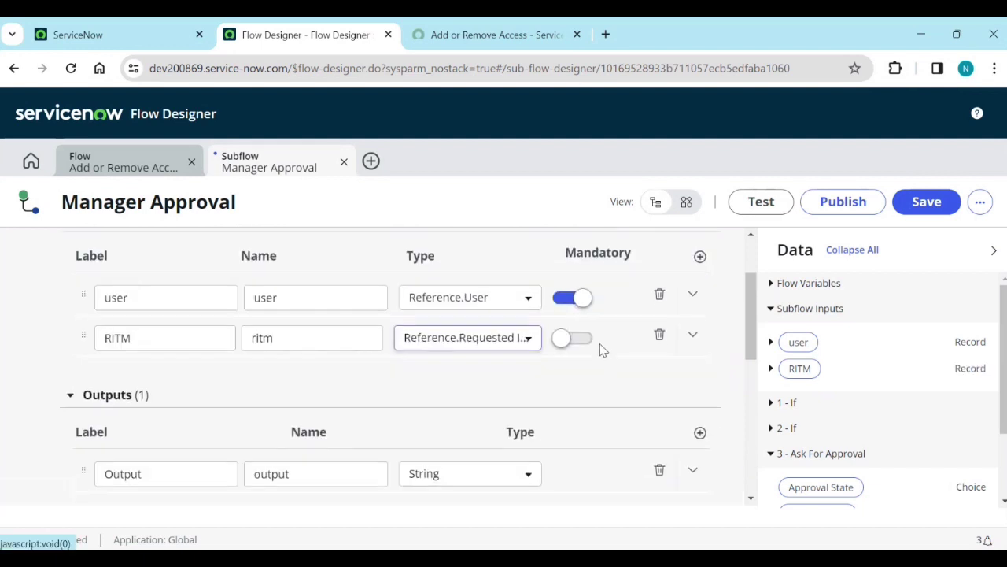
scroll(605, 347, "down", 1)
left_click(704, 462)
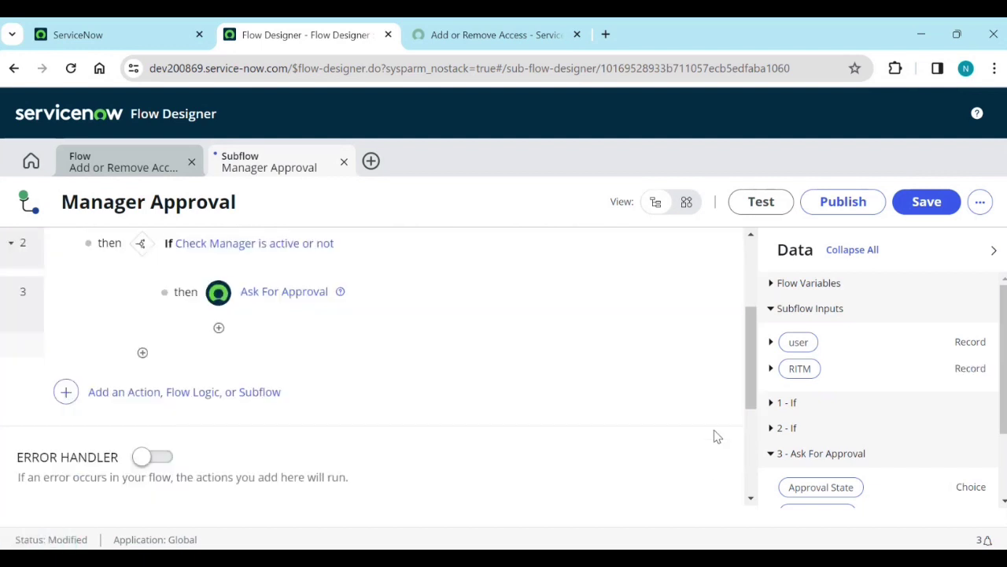
Use the RITM subflow input as the record data pill of the Ask For Approval action.
scroll(244, 399, "up", 1)
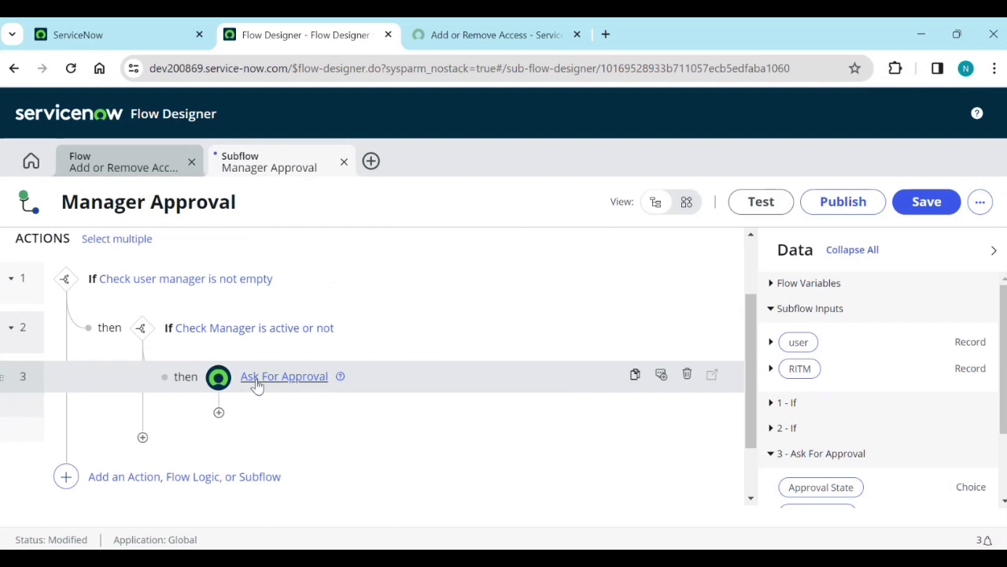
left_click(259, 380)
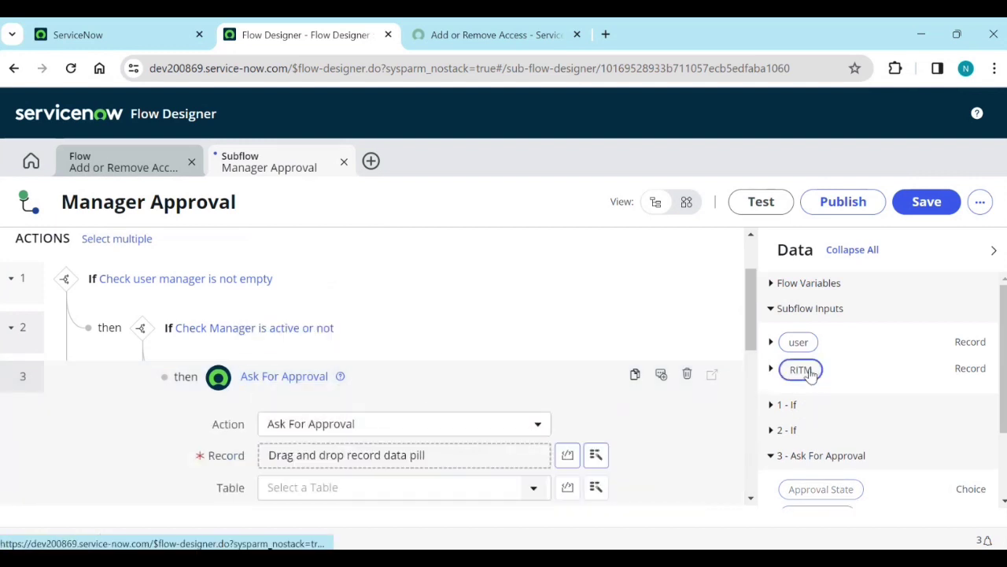
left_click_drag(803, 371, 443, 463)
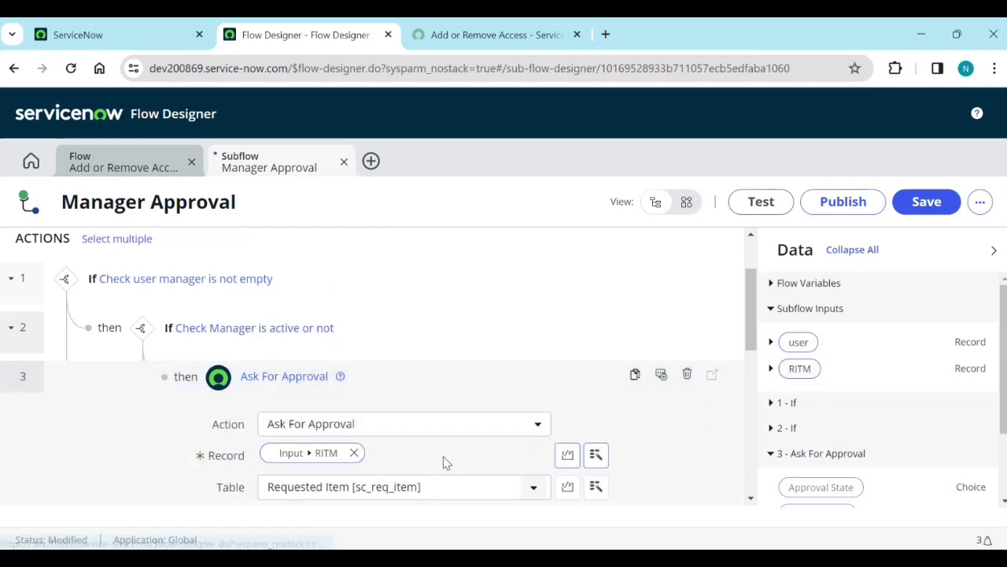
Set the Ask For Approval rule to Approve when "Anyone approves".
scroll(445, 461, "down", 2)
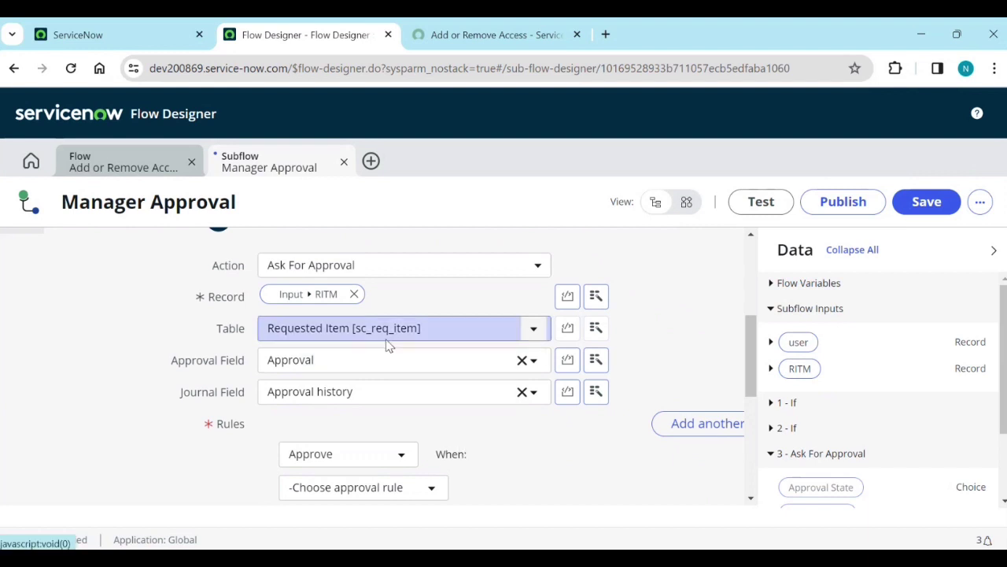
scroll(342, 409, "down", 1)
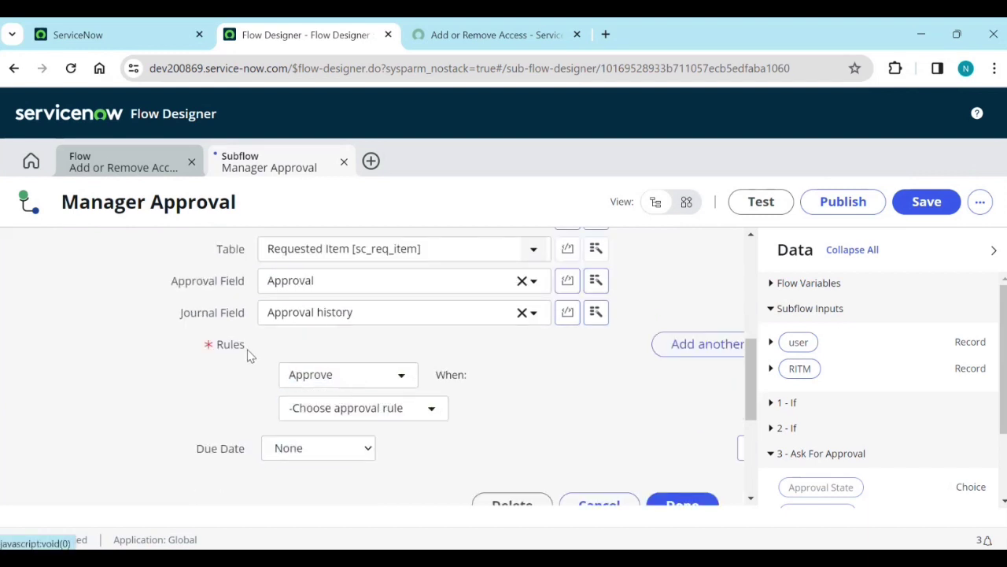
left_click(328, 382)
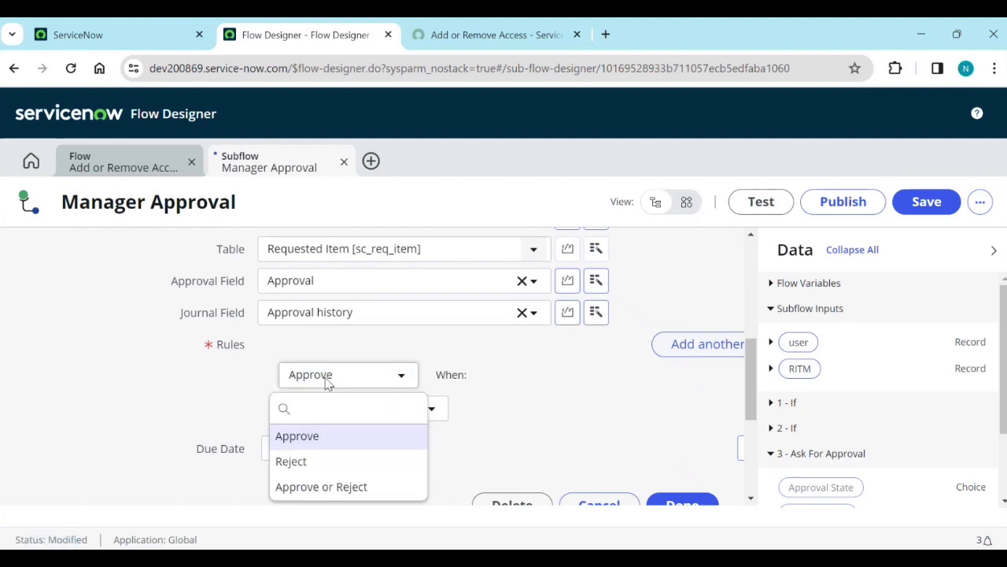
left_click(327, 382)
left_click(333, 414)
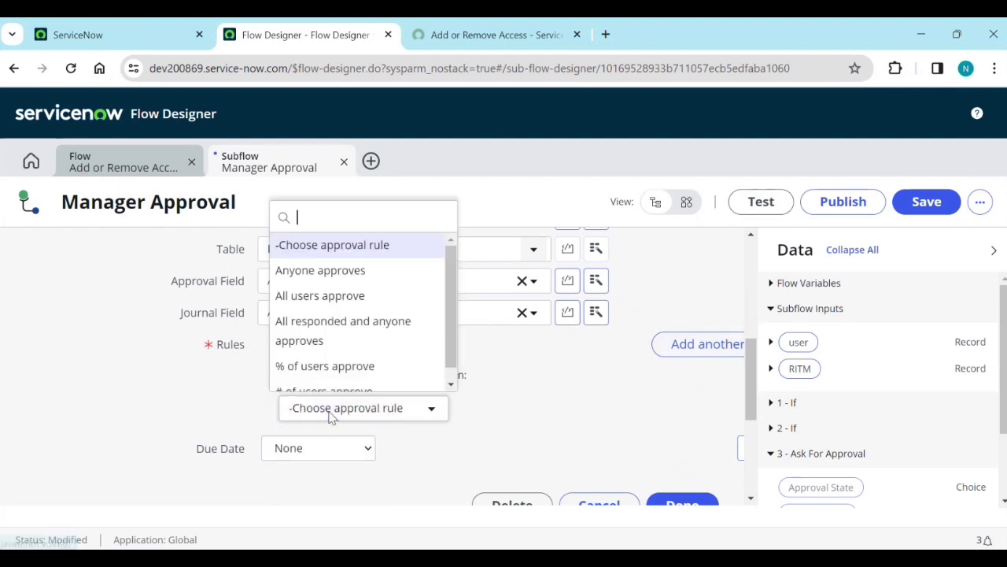
left_click(340, 264)
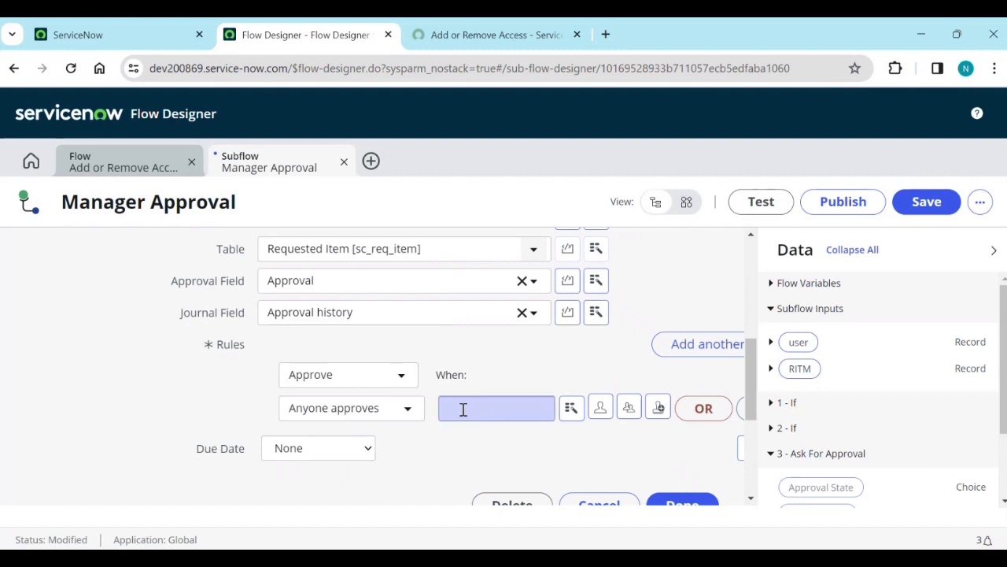
Use the Manager field of the user subflow input as the approver data pill for the "Anyone approves" rule.
scroll(814, 433, "down", 2)
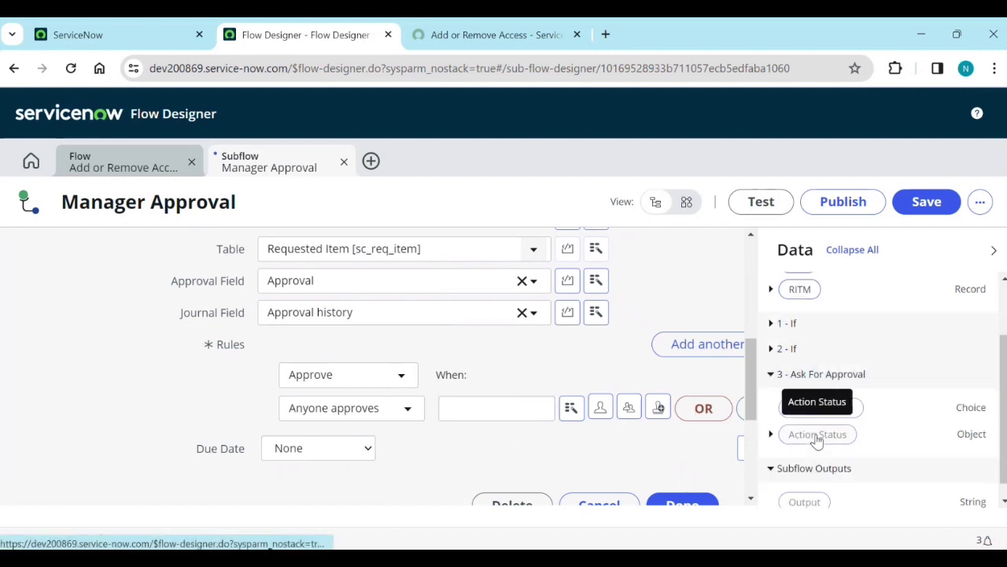
left_click(768, 330)
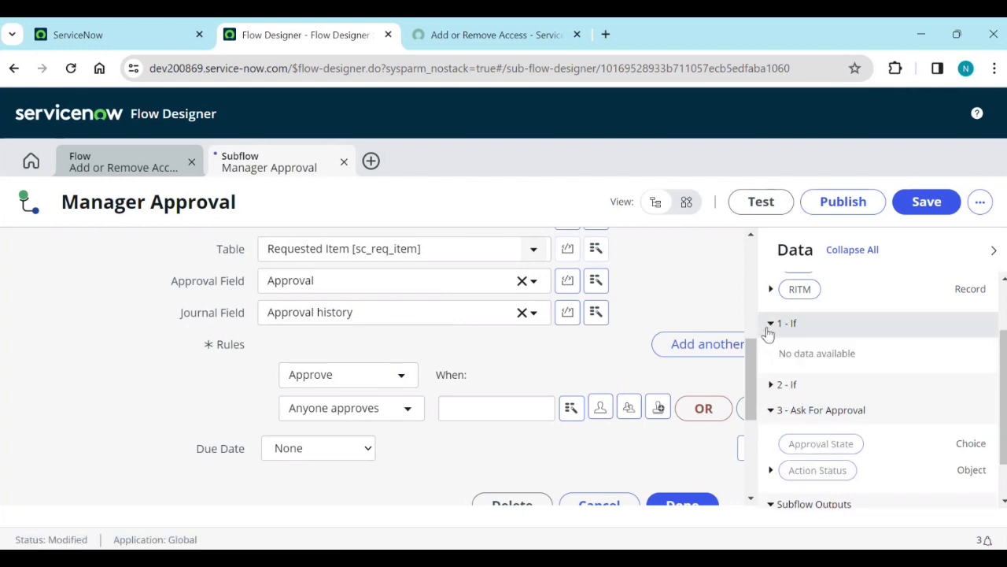
left_click(769, 329)
scroll(771, 347, "up", 2)
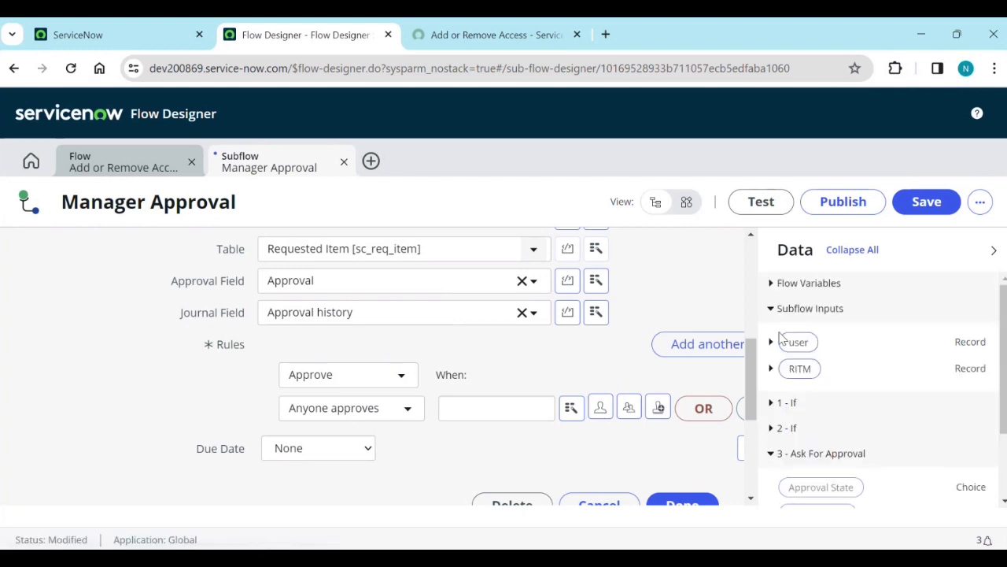
left_click(771, 344)
scroll(830, 411, "down", 8)
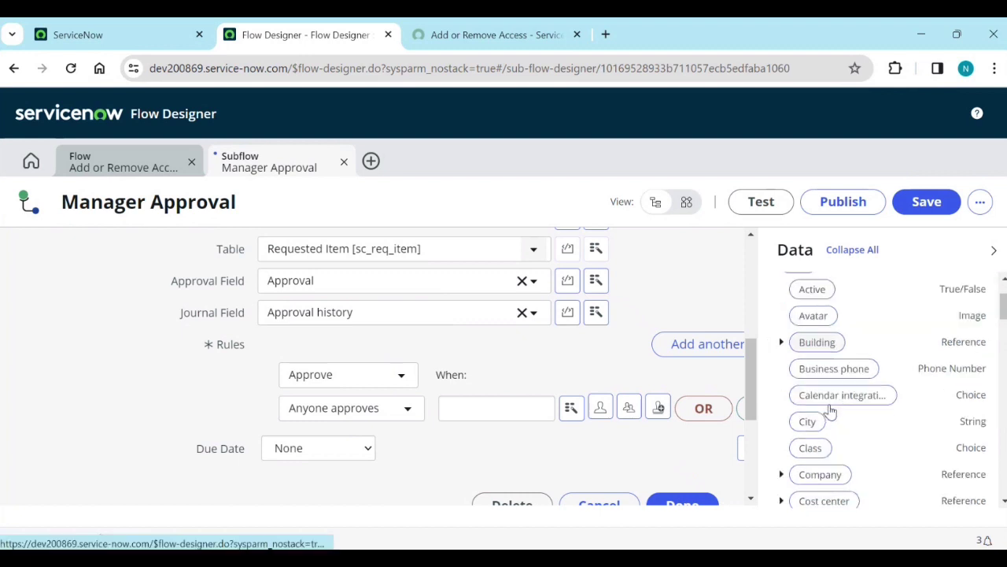
scroll(832, 421, "down", 6)
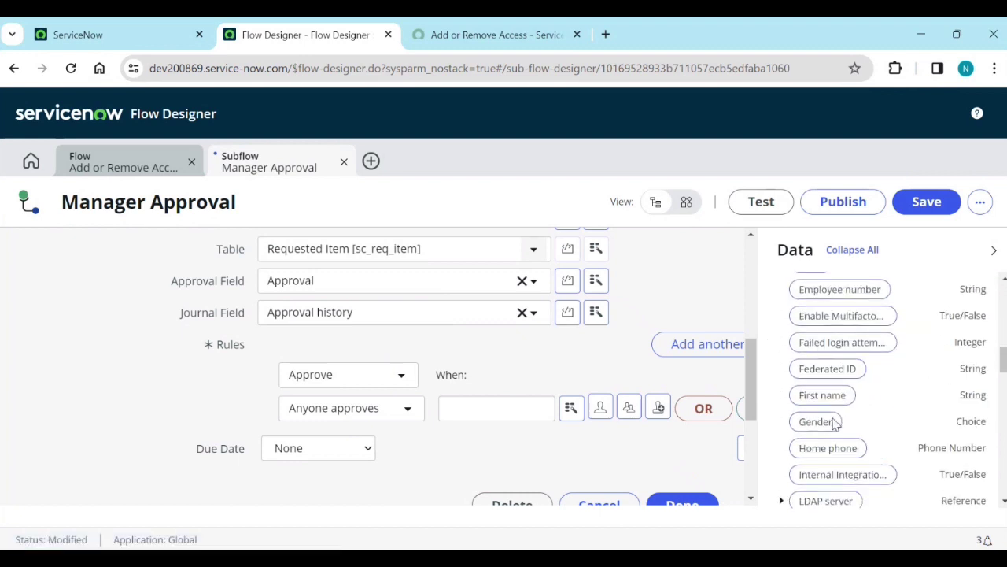
scroll(837, 432, "down", 6)
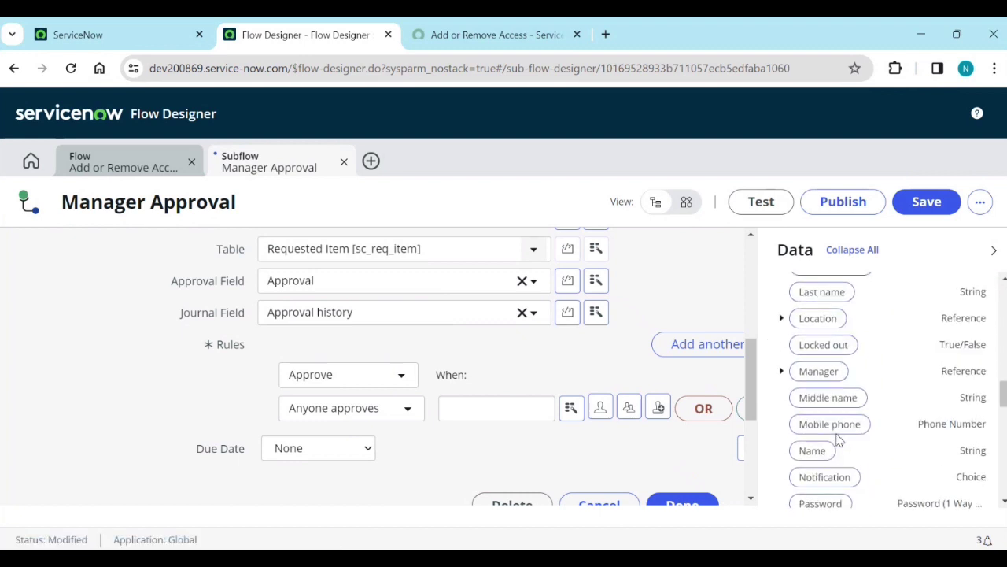
left_click_drag(806, 371, 504, 420)
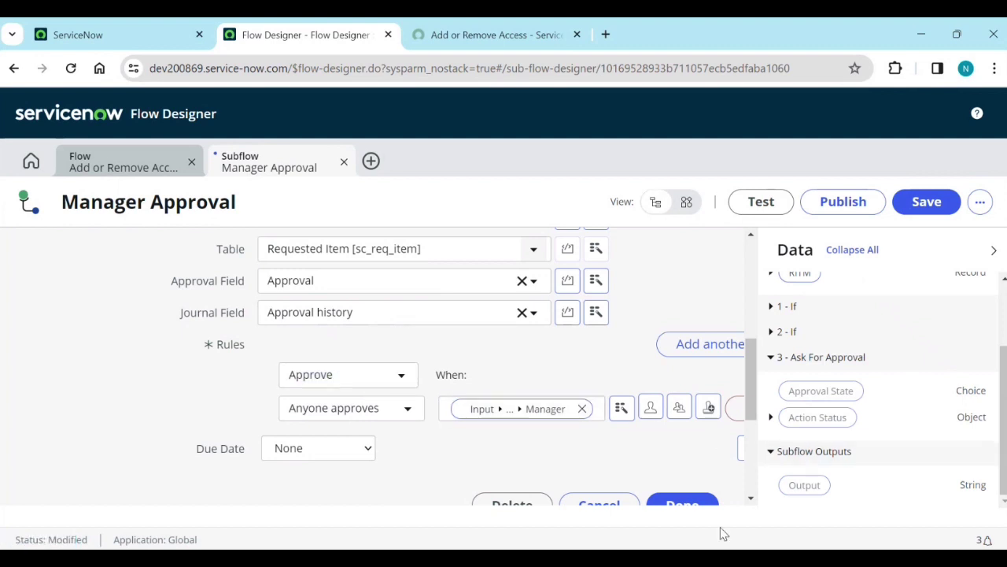
Add an alternative OR rule set to the Ask For Approval action that rejects when "Anyone rejects".
scroll(381, 463, "down", 1)
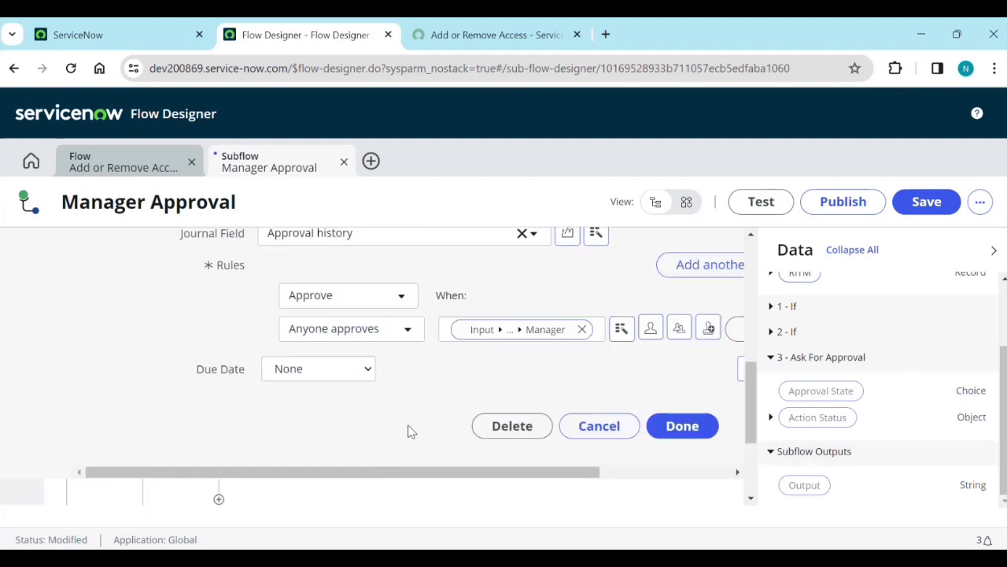
scroll(409, 431, "up", 2)
scroll(409, 431, "down", 1)
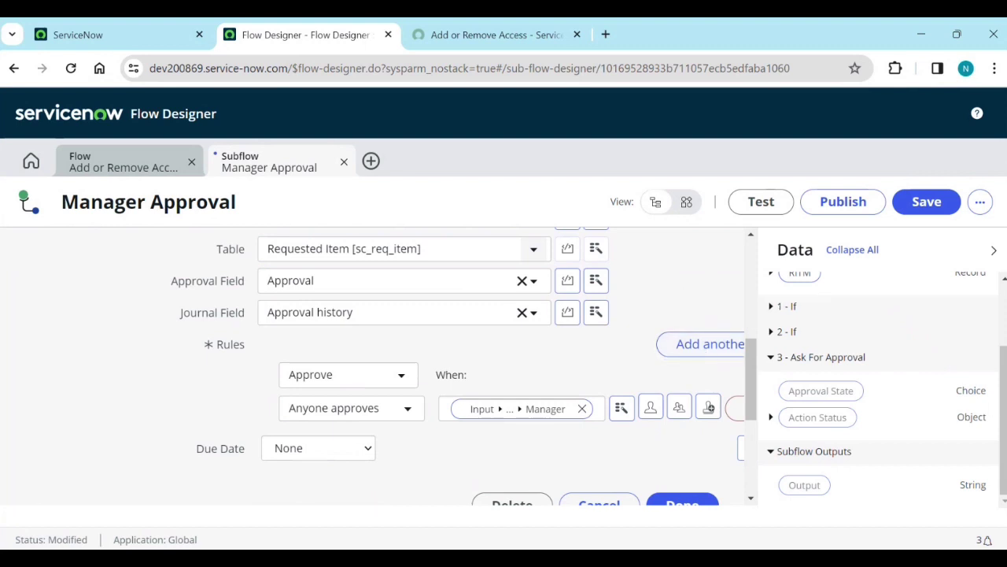
left_click(712, 346)
scroll(349, 456, "down", 3)
left_click(353, 324)
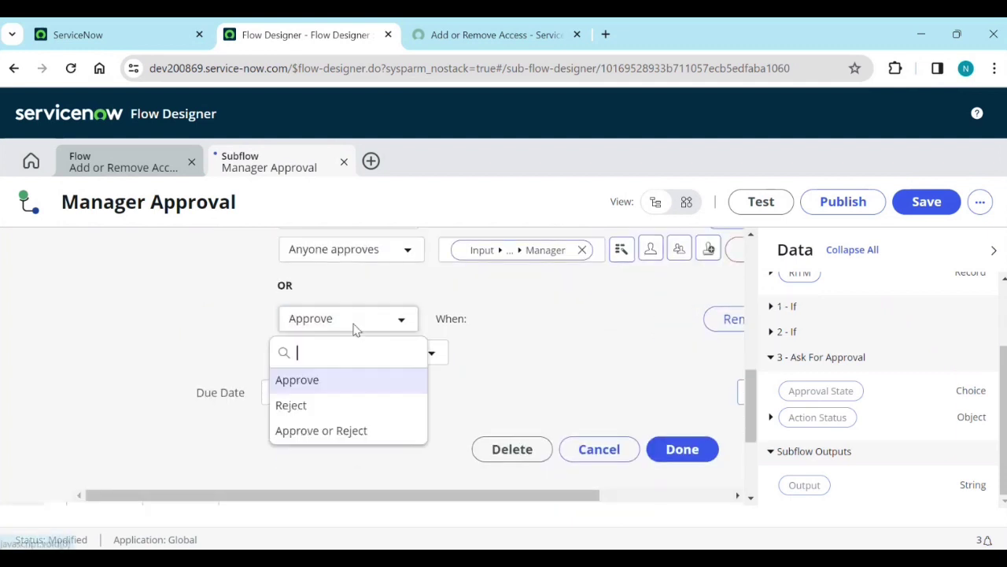
left_click(325, 405)
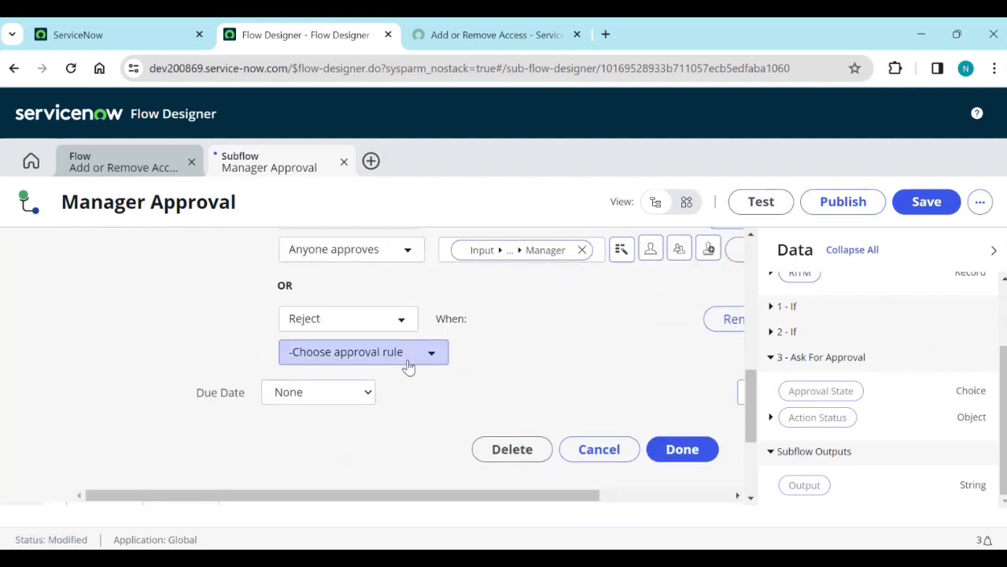
left_click(408, 364)
left_click(349, 441)
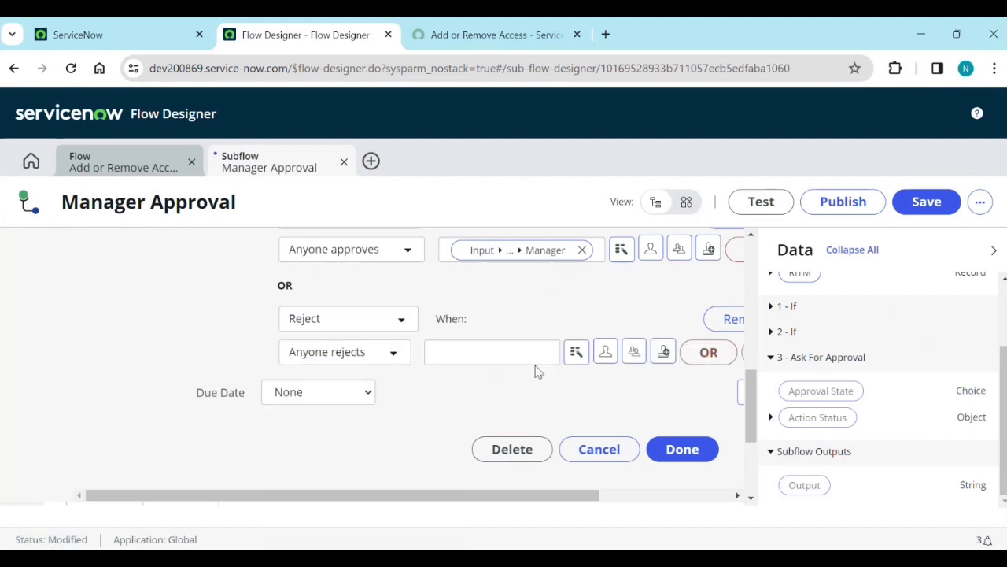
Use the Manager field of the user subflow input as the approver for "Anyone rejects", and finish the Ask For Approval action.
scroll(837, 380, "up", 2)
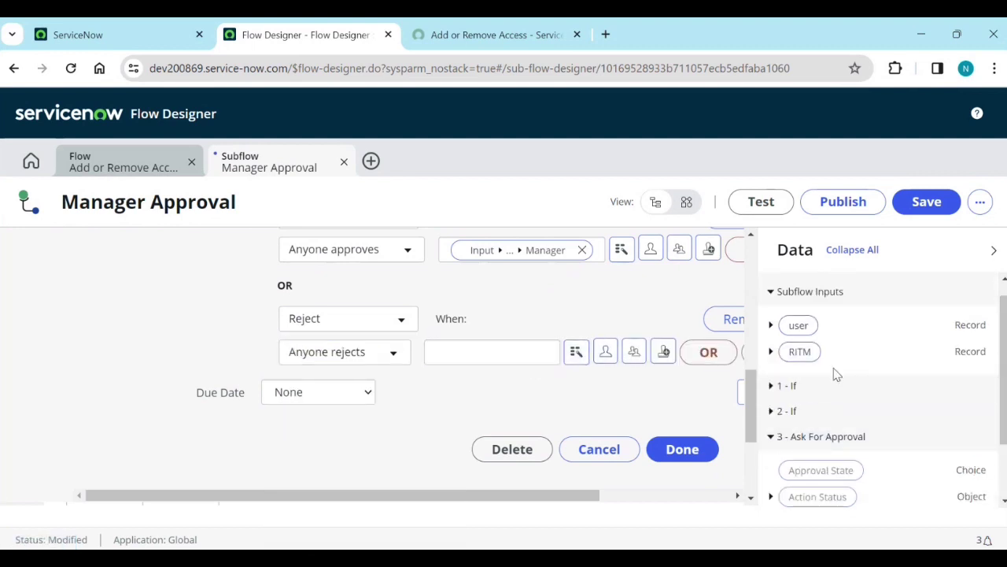
left_click(771, 325)
scroll(856, 424, "down", 3)
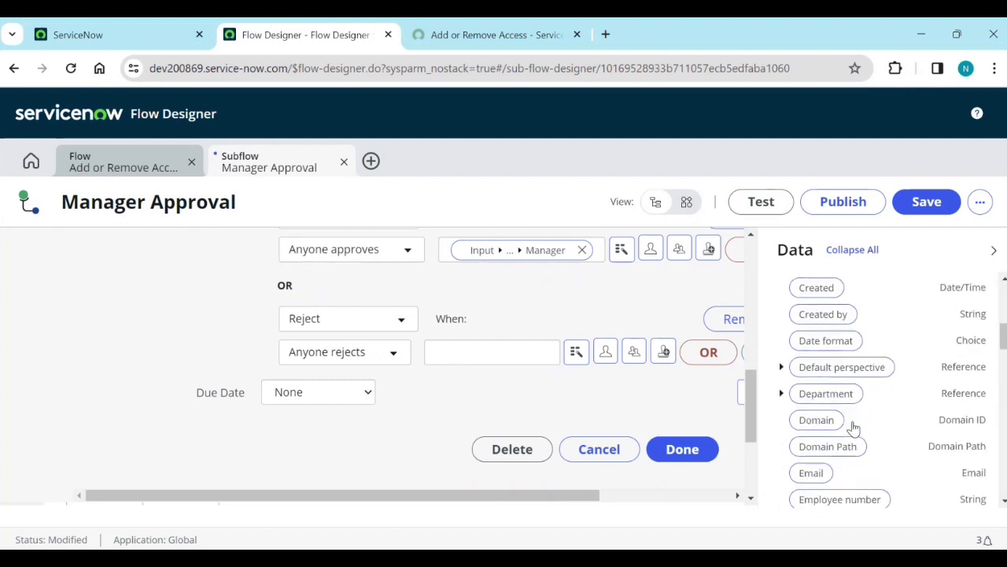
scroll(854, 427, "down", 5)
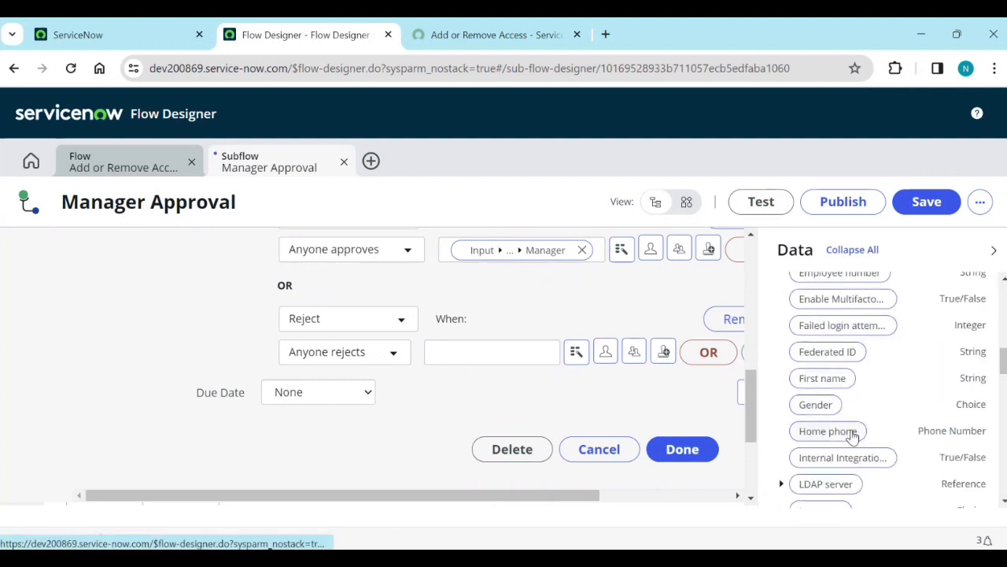
scroll(854, 432, "down", 4)
scroll(854, 429, "down", 4)
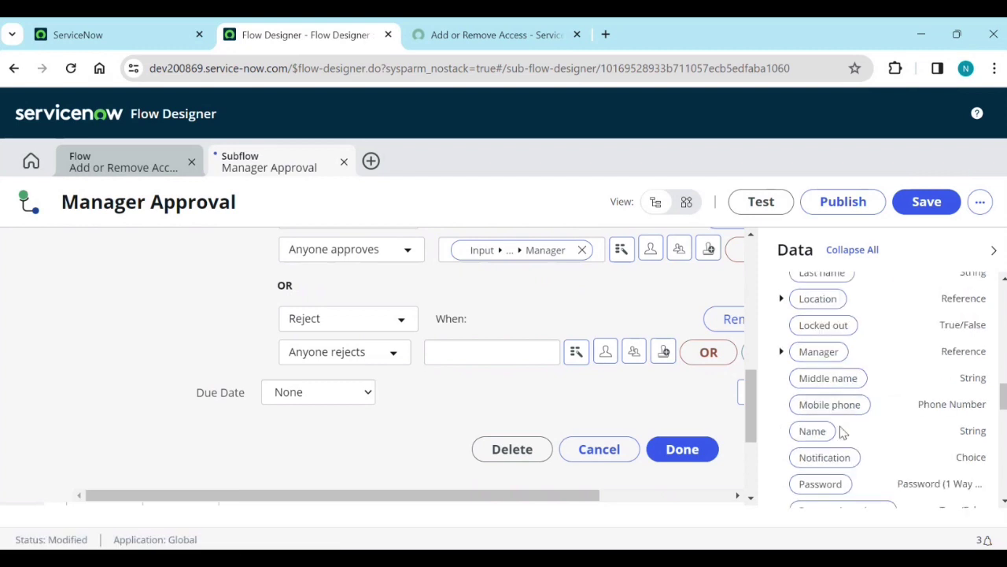
left_click_drag(805, 352, 485, 360)
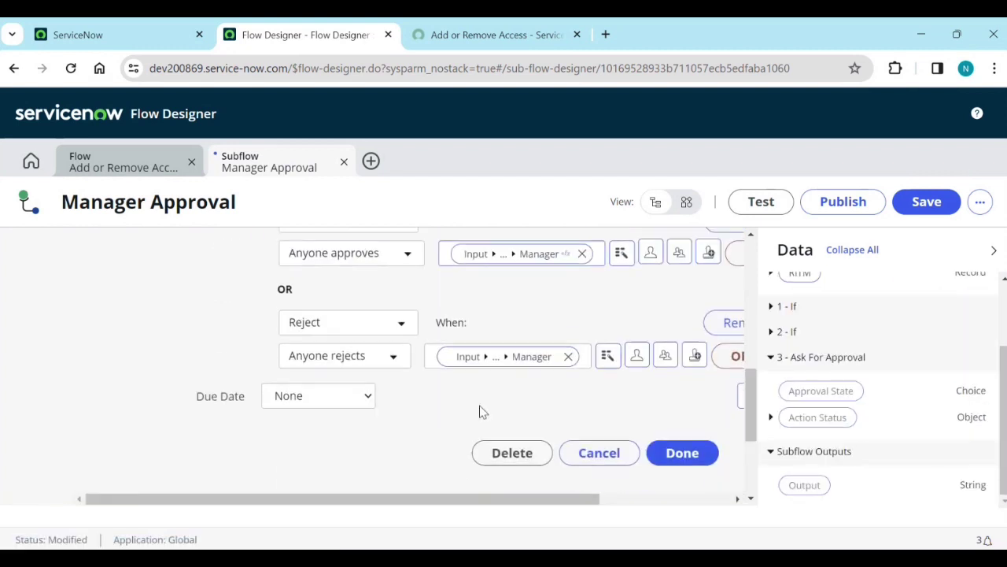
scroll(484, 409, "down", 1)
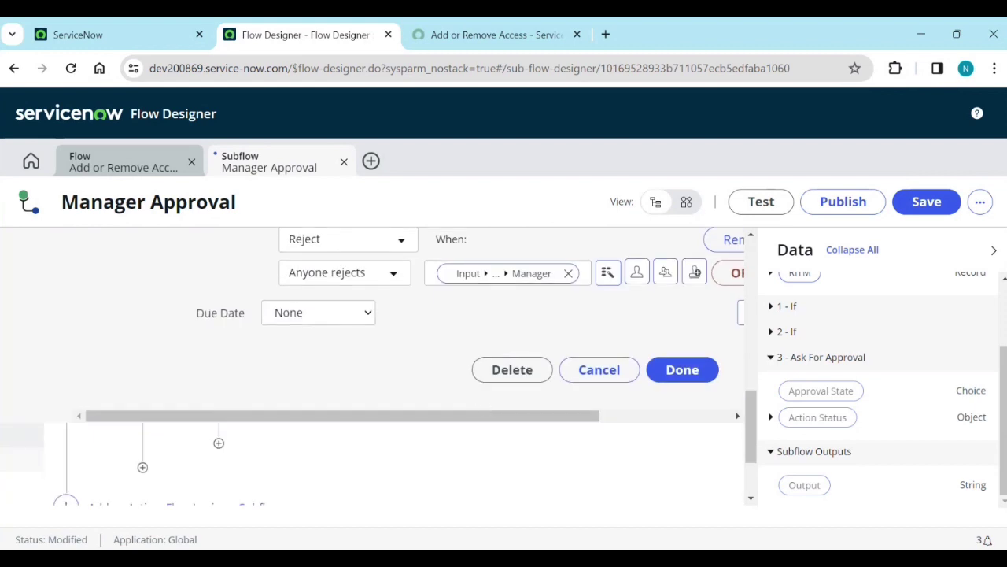
left_click(684, 375)
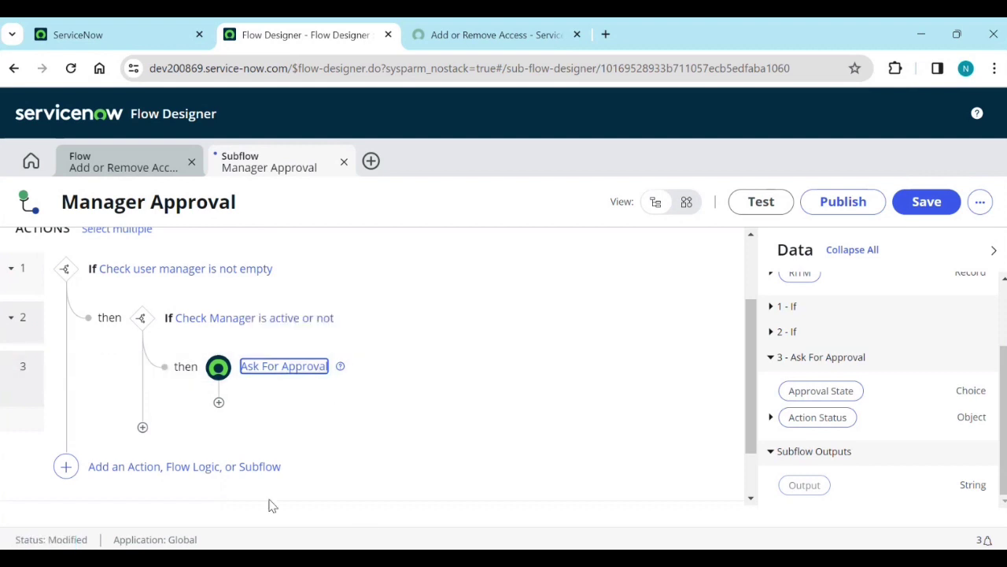
Add an Assign Subflow Outputs flow logic directly after the Ask For Approval action.
left_click(219, 403)
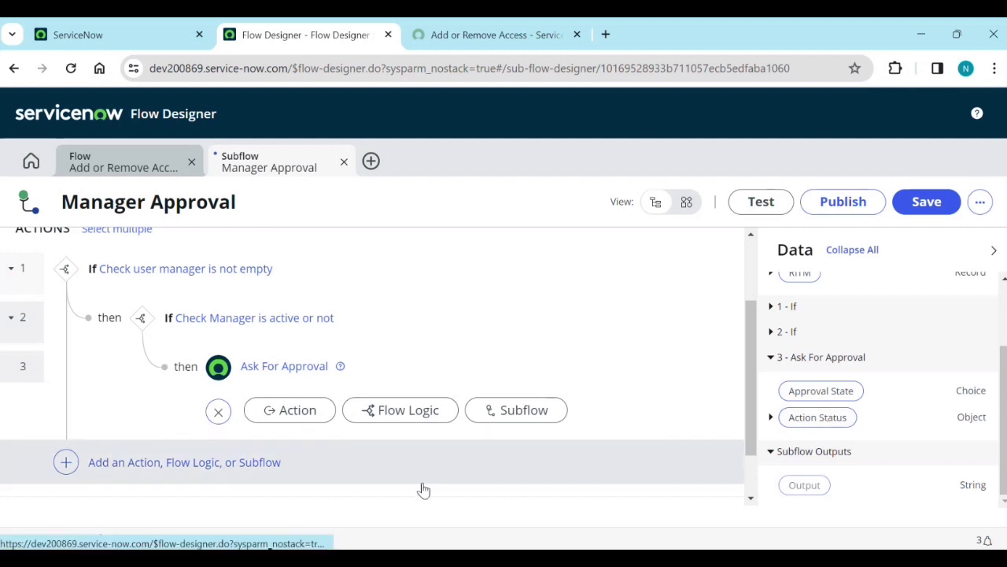
left_click(423, 411)
scroll(416, 425, "down", 4)
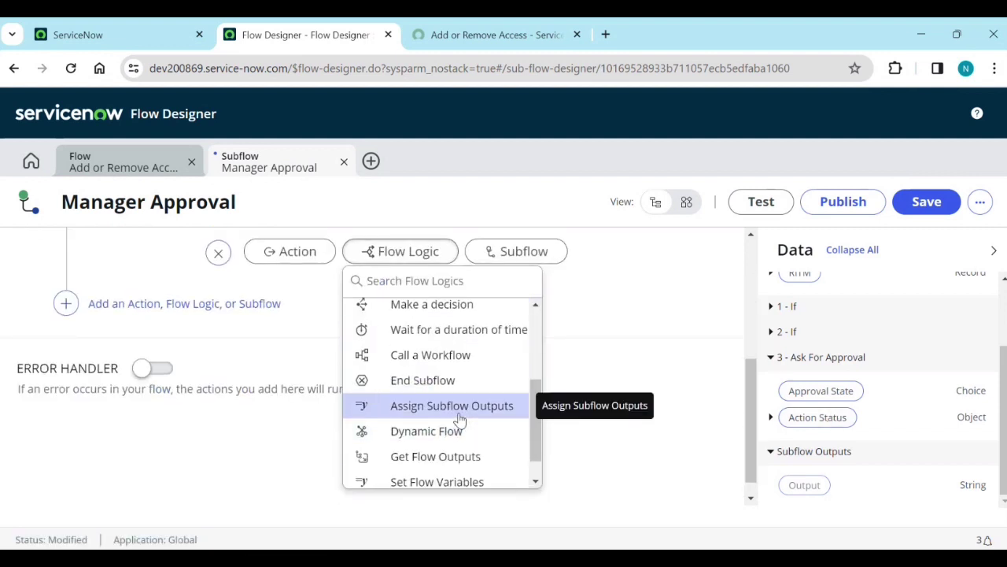
left_click(460, 419)
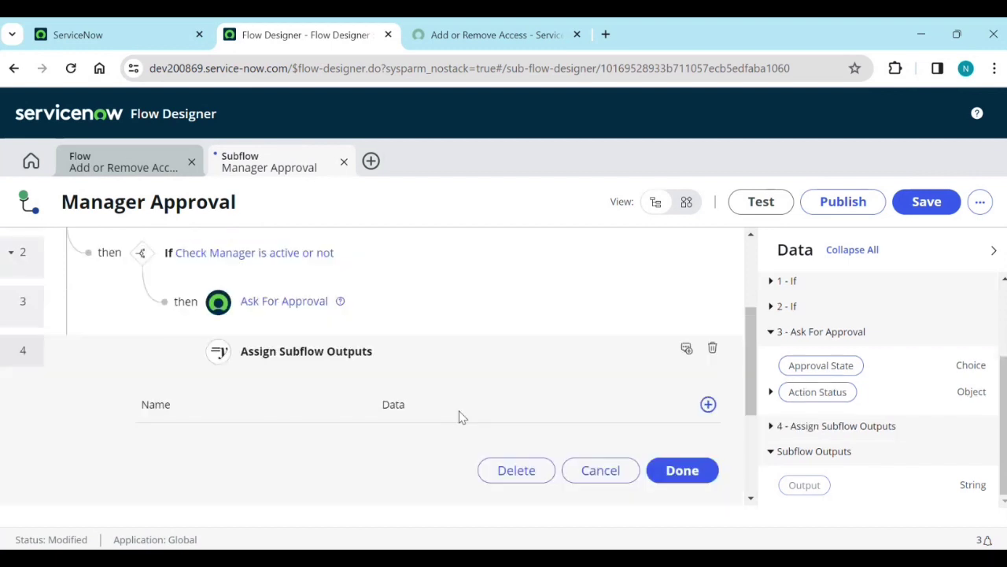
scroll(345, 458, "down", 1)
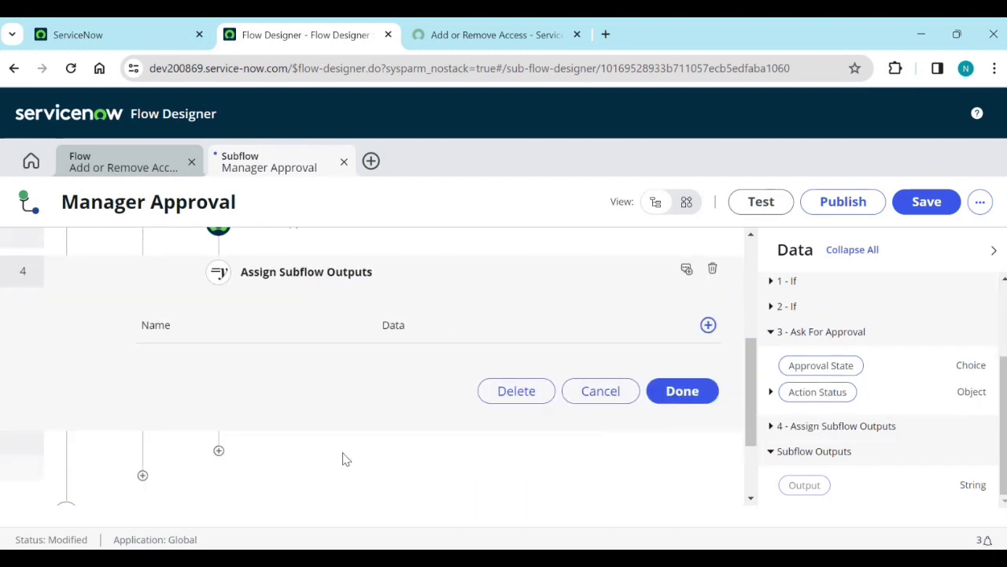
Assign the Approval State of the Ask For Approval action to the subflow's Output, and finish the assignment.
left_click(708, 325)
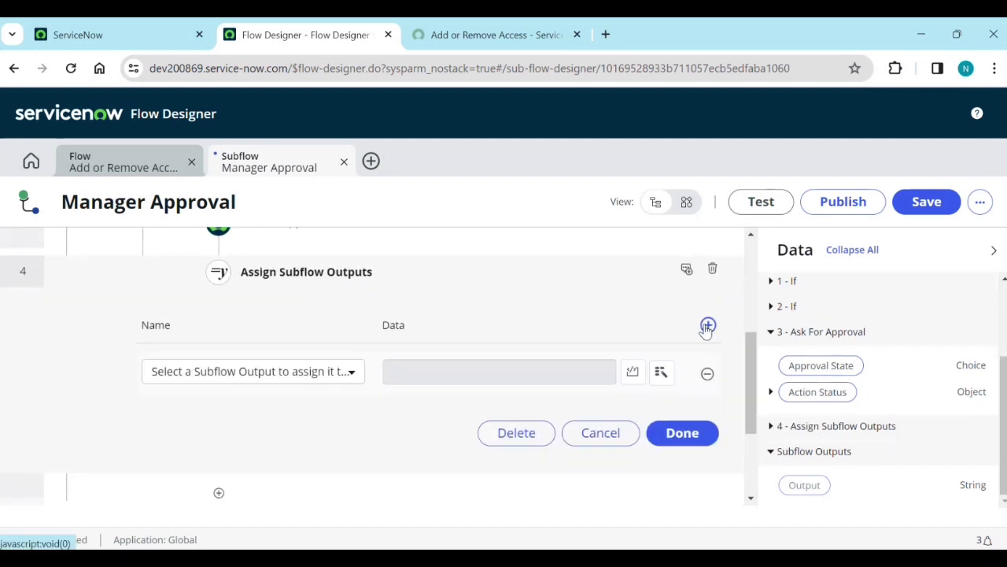
left_click(287, 381)
left_click(260, 327)
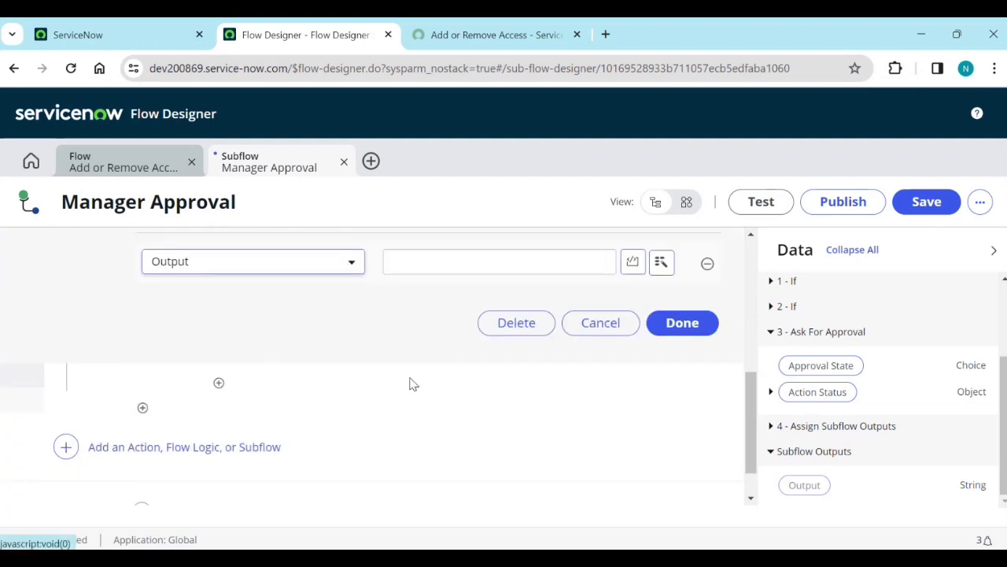
scroll(488, 392, "up", 1)
left_click_drag(818, 366, 469, 349)
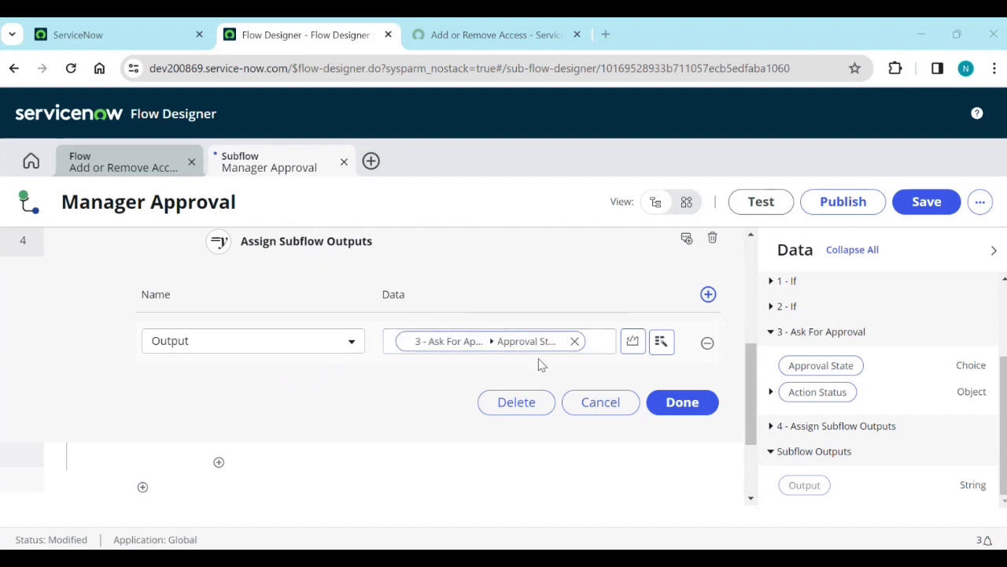
left_click(684, 417)
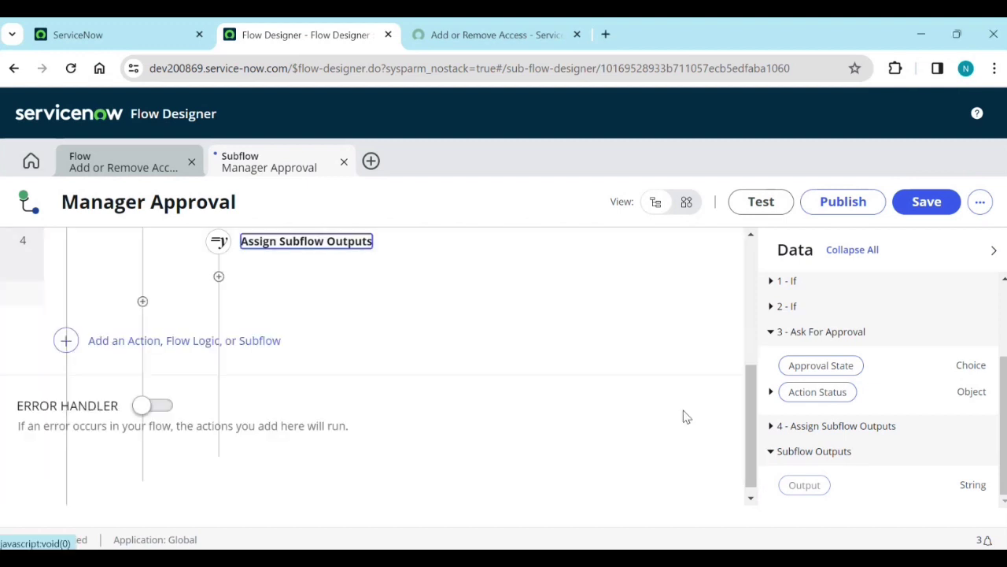
Add an End Subflow flow logic after Assign Subflow Outputs in the active-manager branch.
scroll(427, 420, "up", 3)
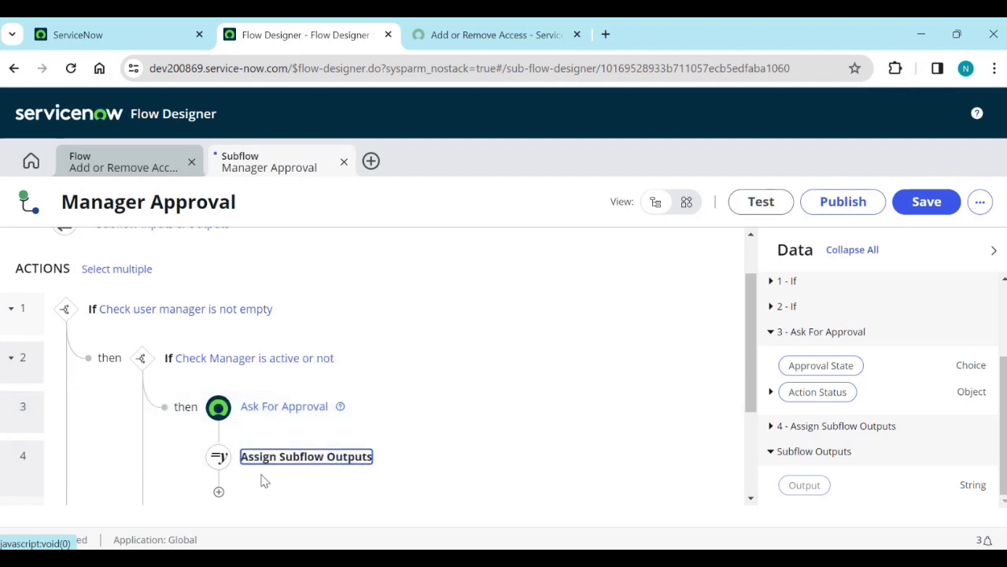
left_click(219, 492)
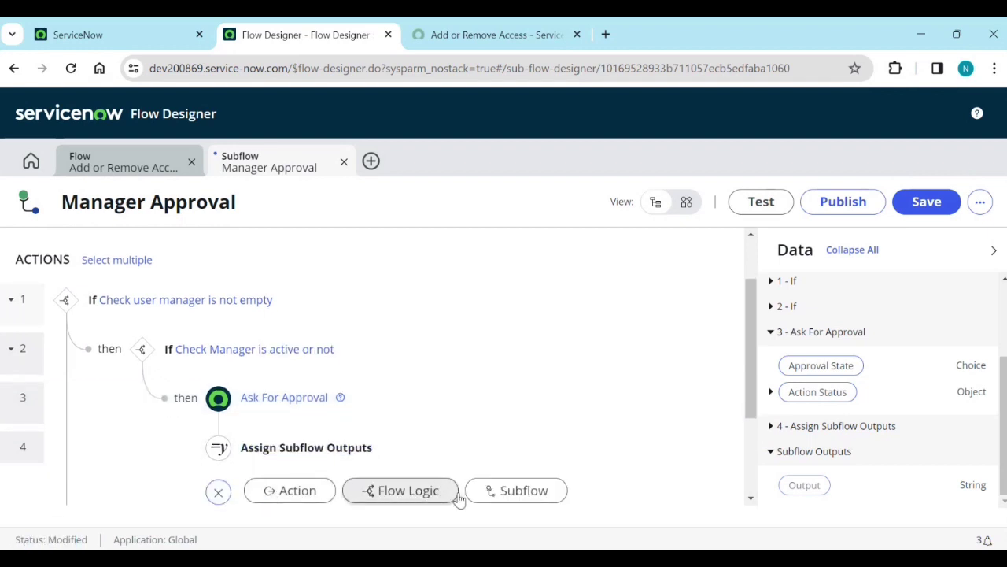
left_click(428, 492)
scroll(443, 471, "down", 1)
scroll(444, 471, "down", 4)
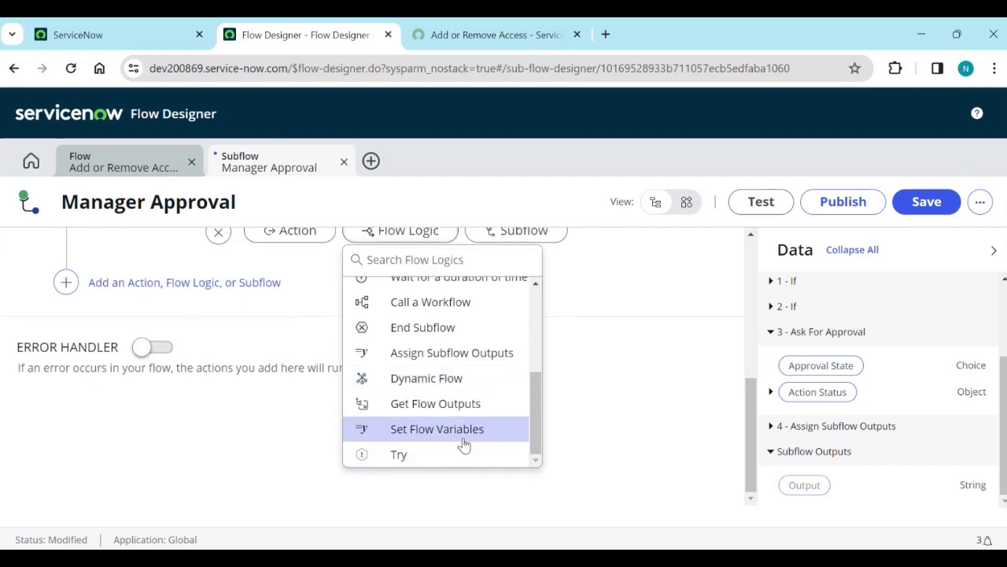
left_click(439, 328)
scroll(322, 425, "up", 2)
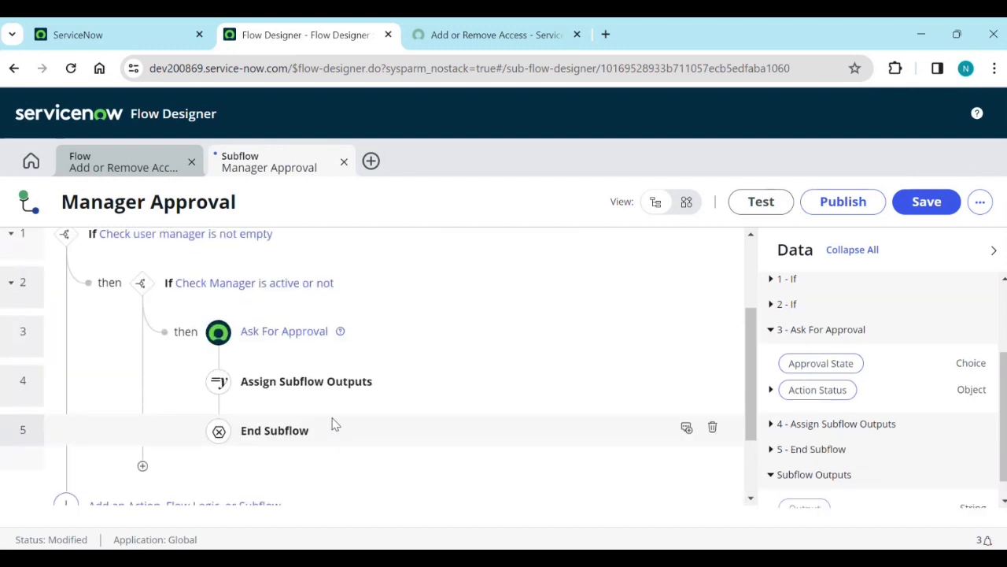
Add an Else branch to the "Check Manager is active or not" condition.
scroll(292, 349, "up", 2)
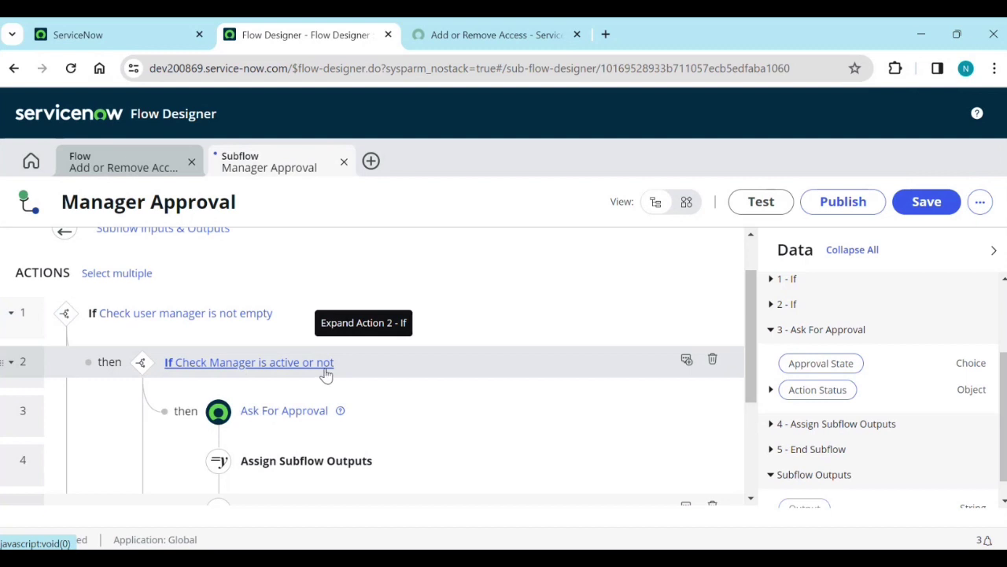
scroll(240, 376, "down", 1)
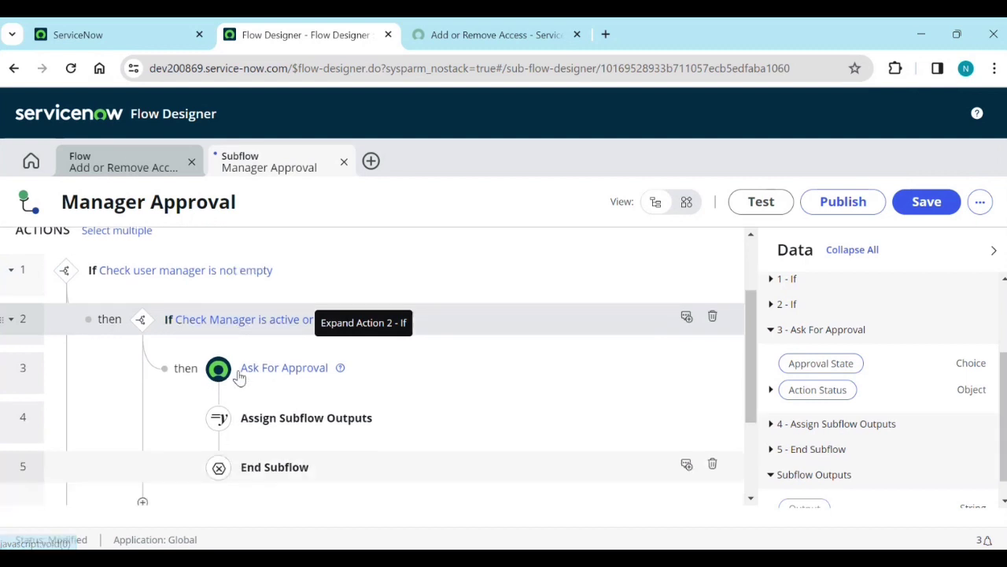
scroll(236, 377, "down", 1)
left_click(142, 473)
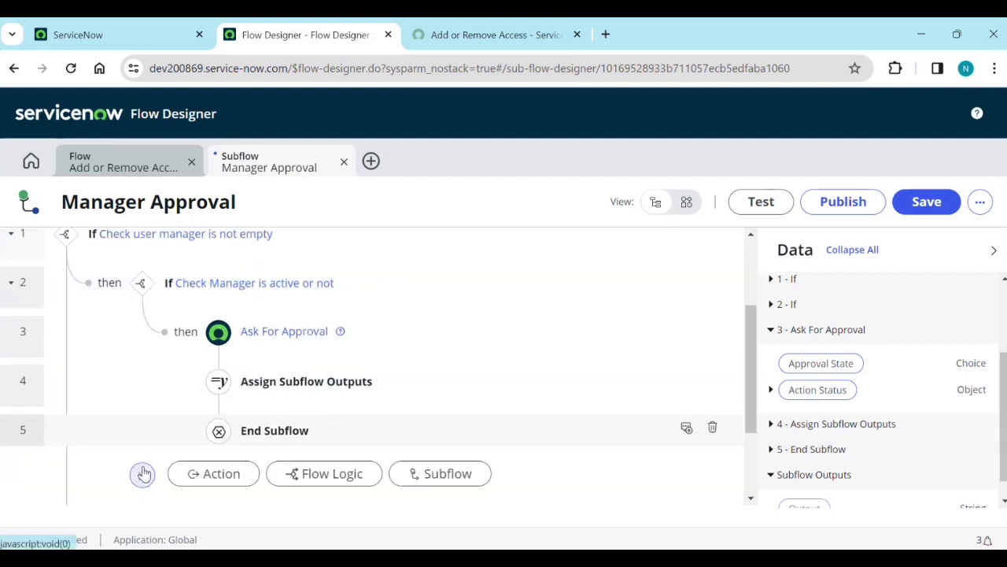
left_click(290, 482)
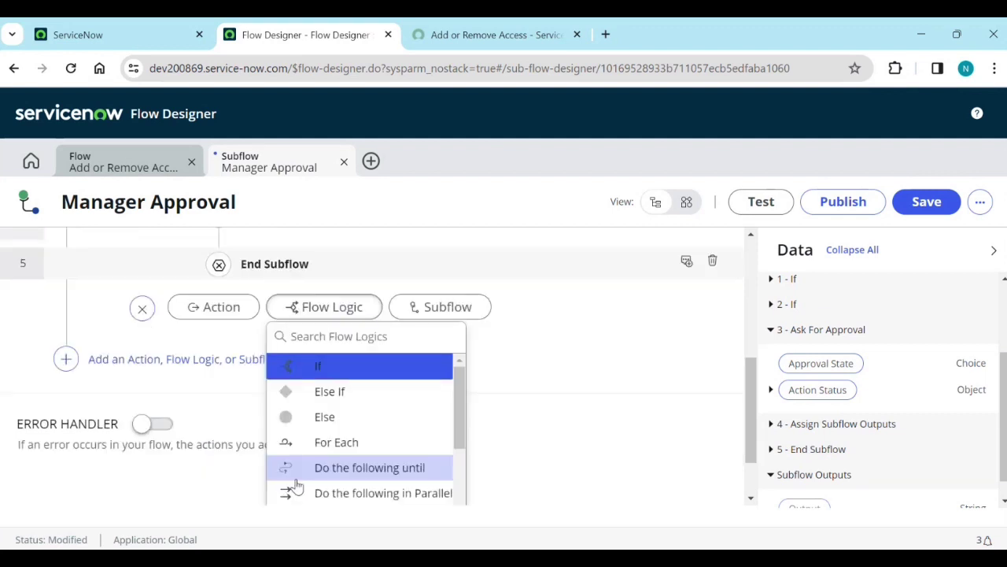
left_click(333, 417)
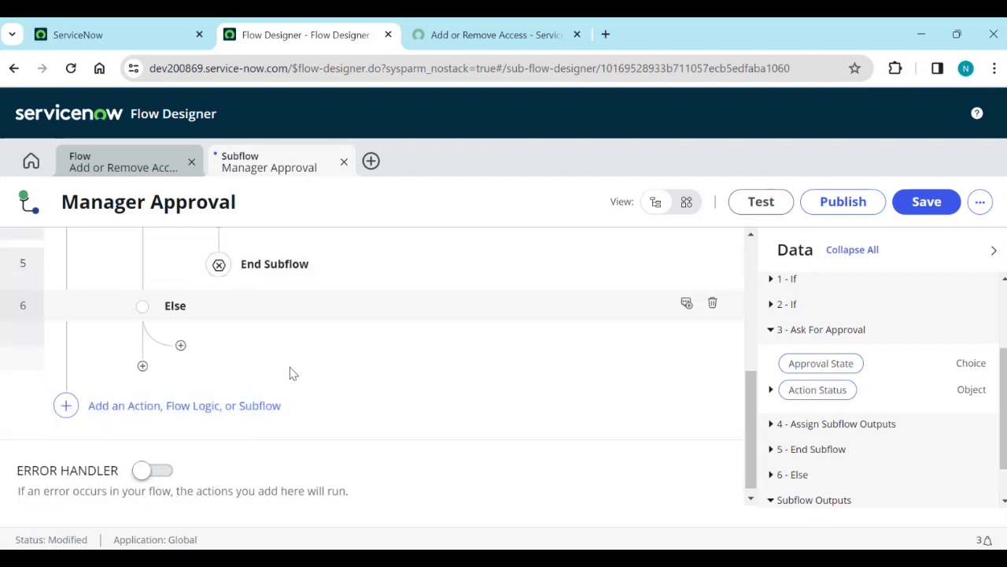
Add an Assign Subflow Outputs flow logic inside the Else branch of the manager-active check.
scroll(276, 418, "up", 4)
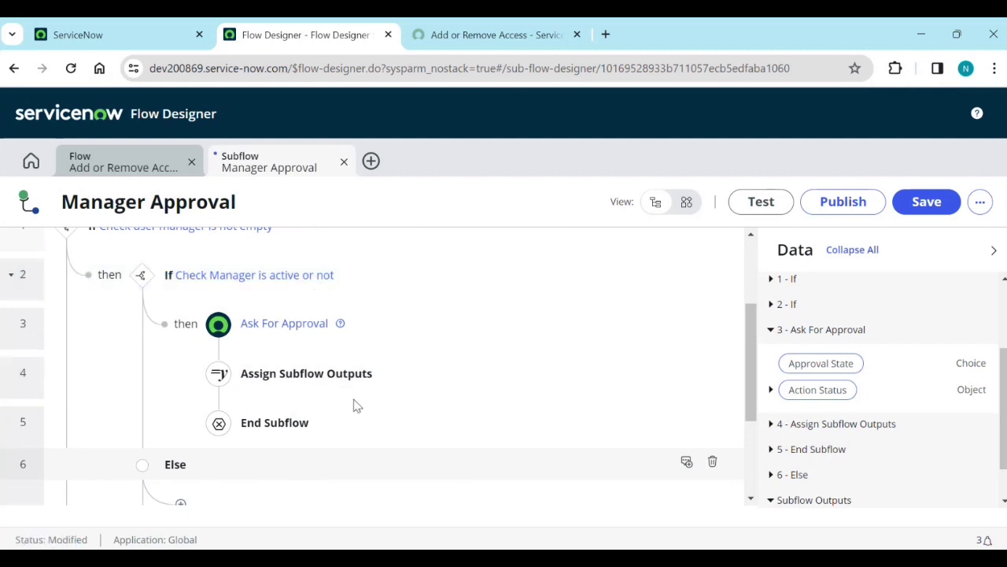
scroll(358, 409, "down", 2)
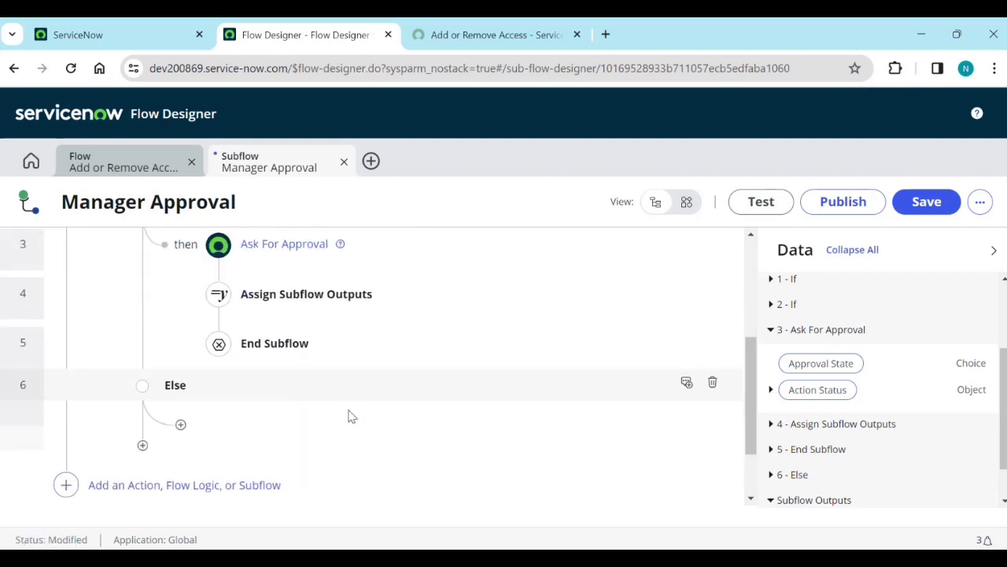
left_click(181, 427)
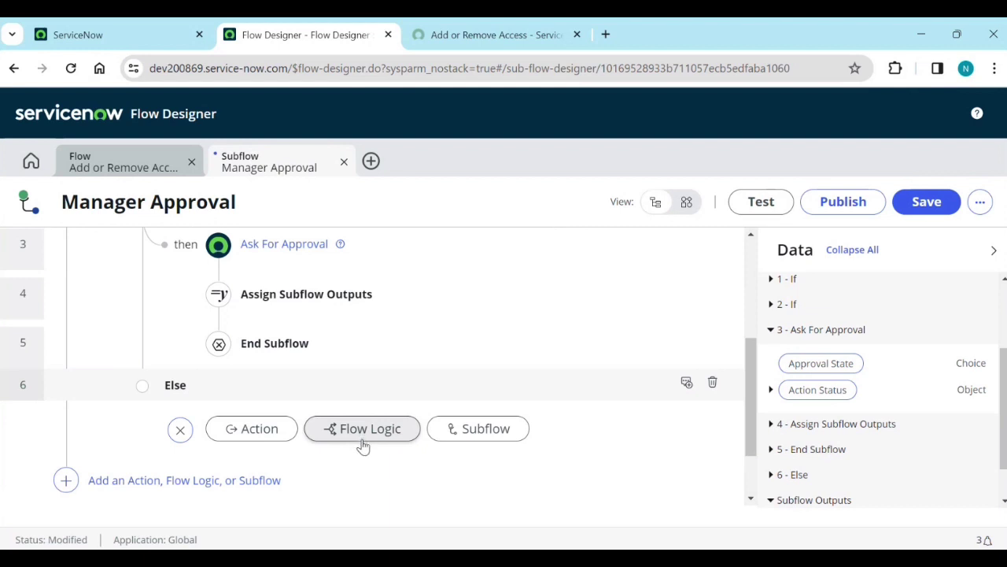
left_click(360, 434)
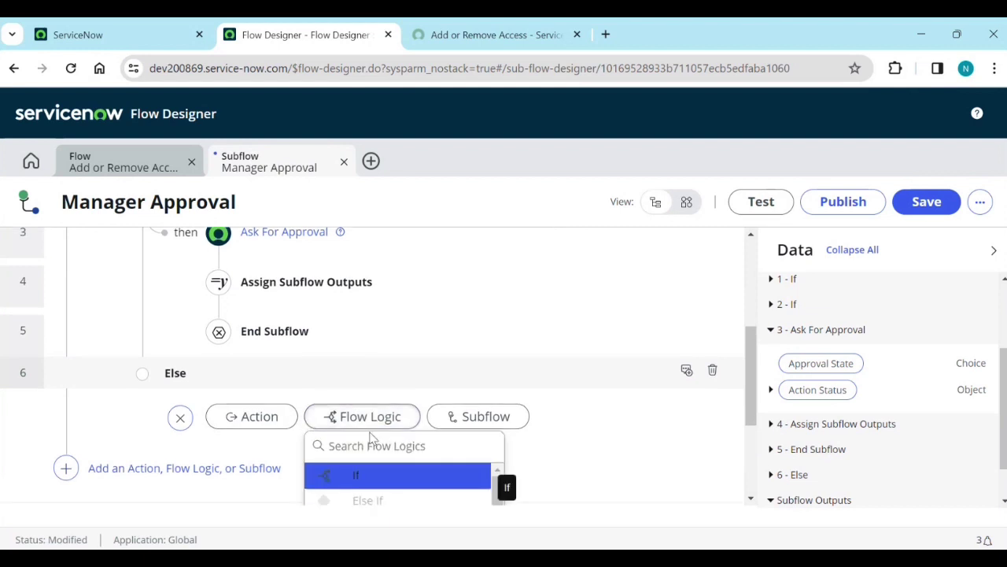
scroll(383, 432, "down", 3)
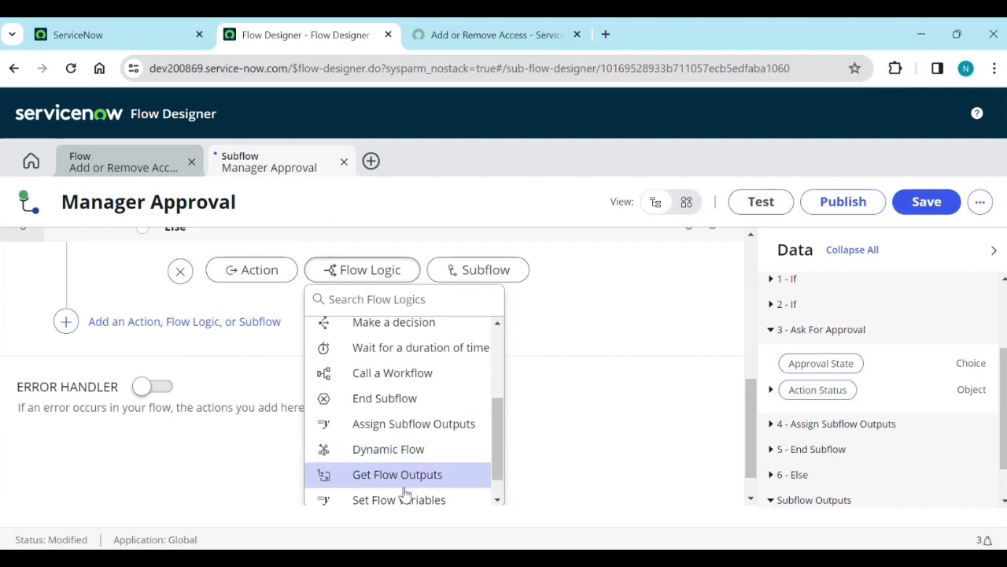
left_click(411, 423)
Assign the text "Manager is not active" to the subflow's Output in the Else branch, and finish the assignment.
left_click(709, 329)
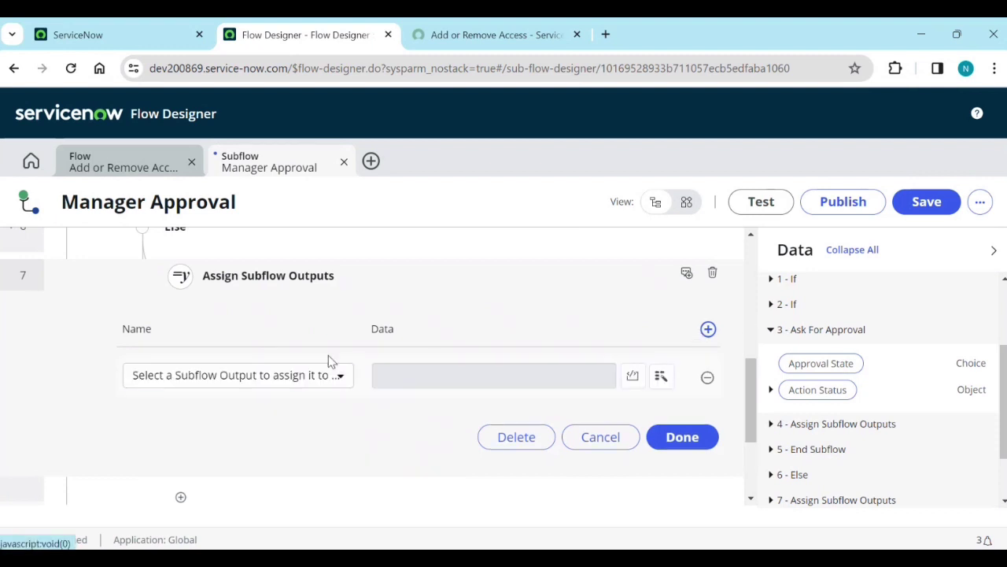
left_click(267, 374)
left_click(271, 322)
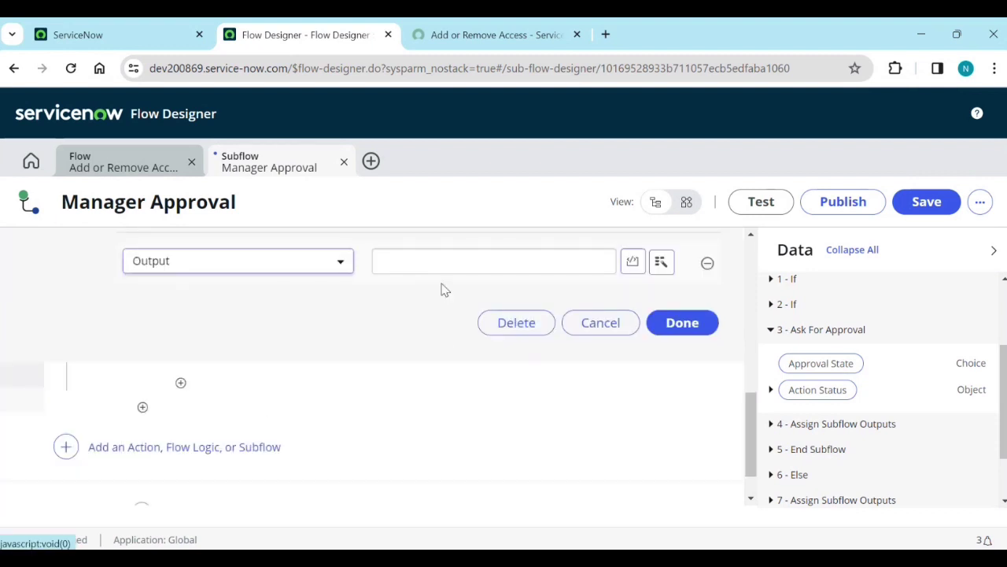
left_click(414, 344)
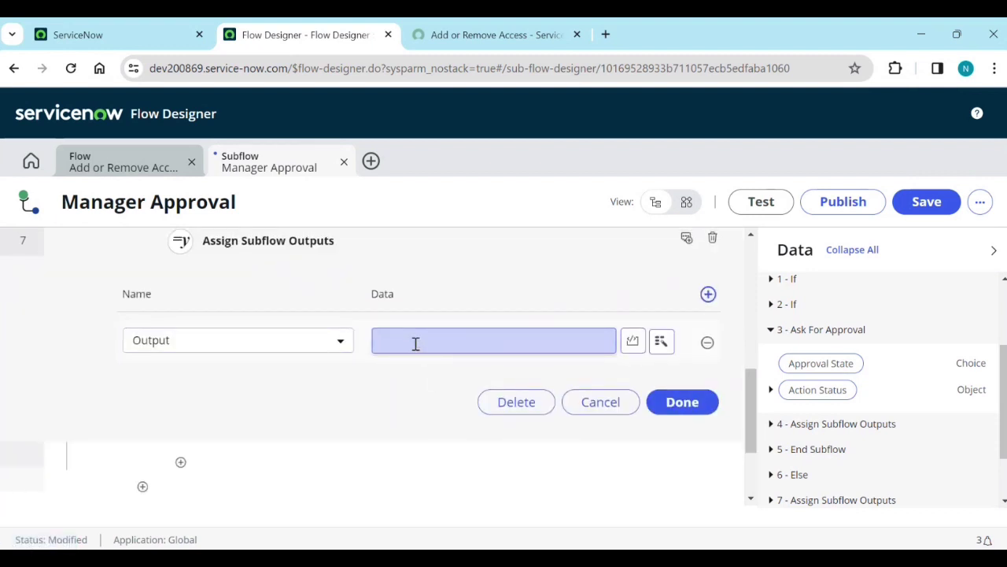
scroll(423, 414, "up", 2)
scroll(386, 450, "down", 1)
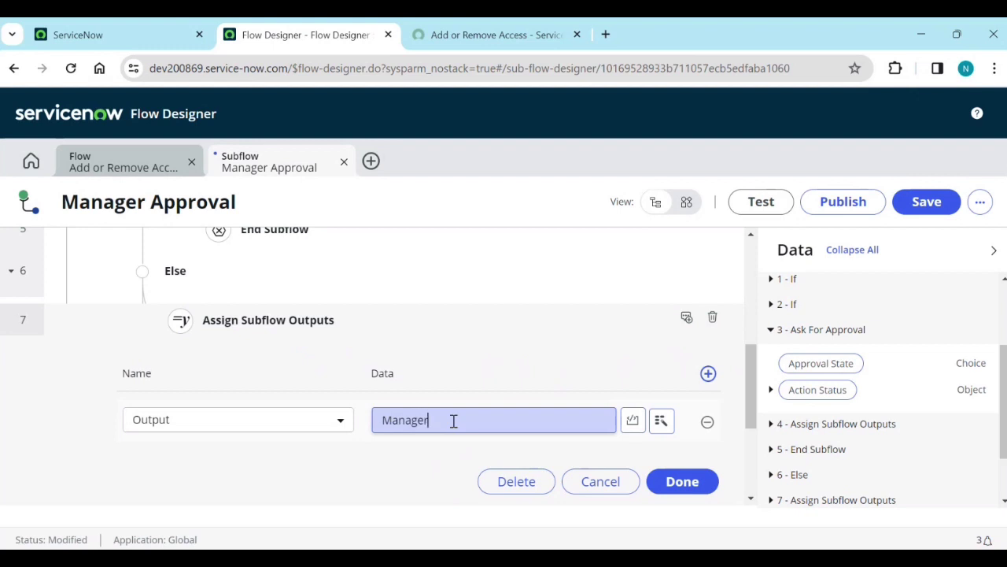
type("Manager is not A")
key("Caps_Lock")
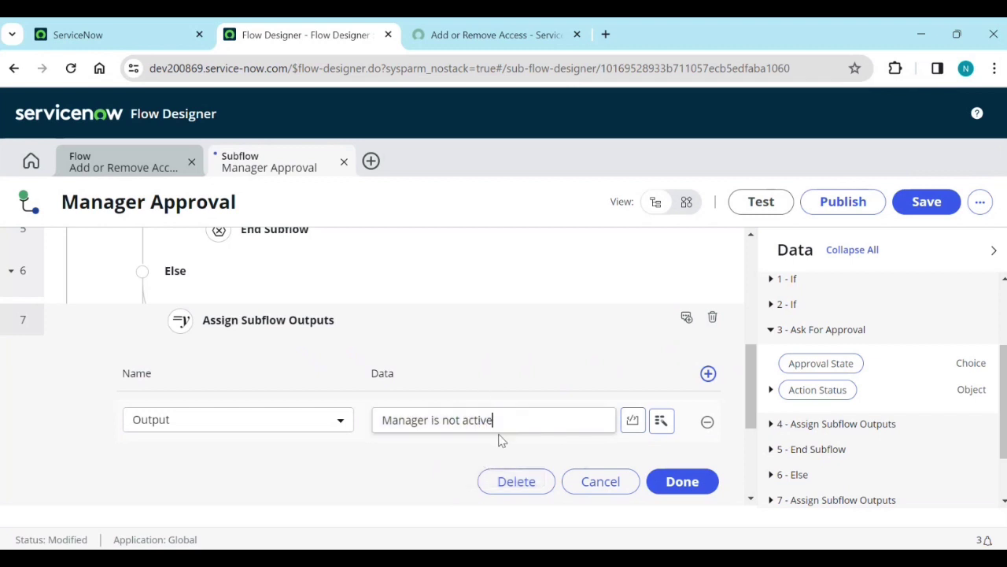
left_click(547, 418)
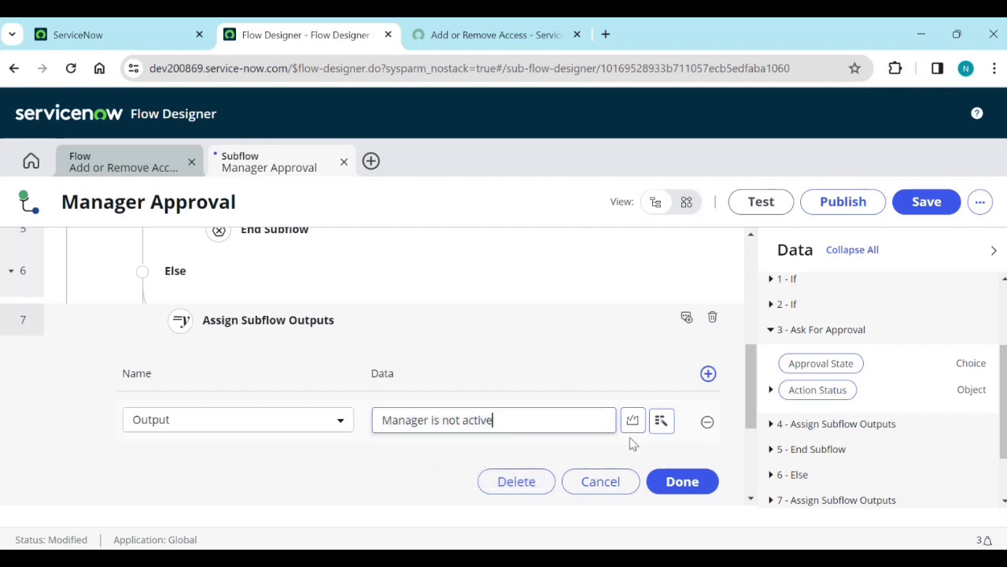
left_click(669, 485)
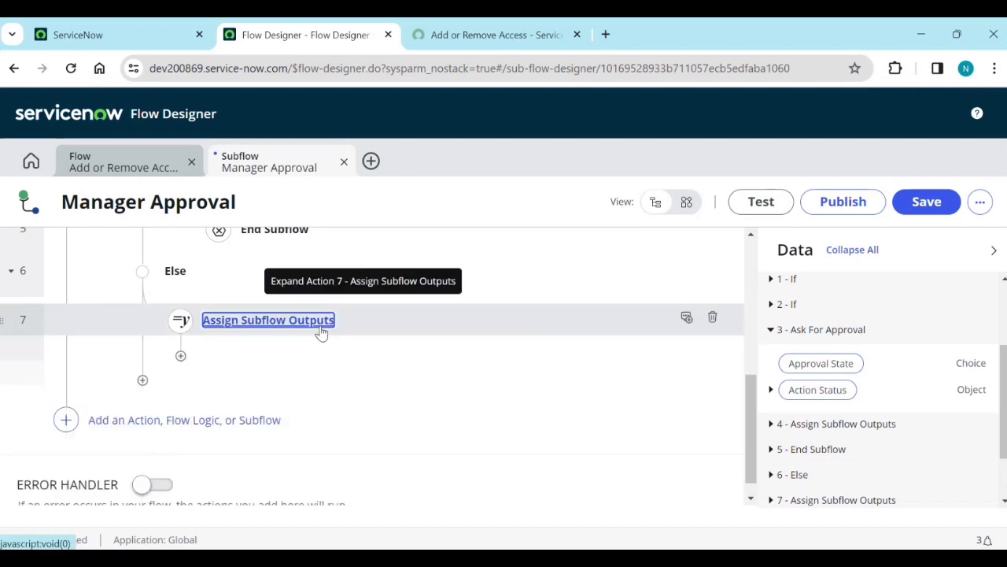
Add a Send Email action after Assign Subflow Outputs in the Else branch.
scroll(356, 376, "up", 1)
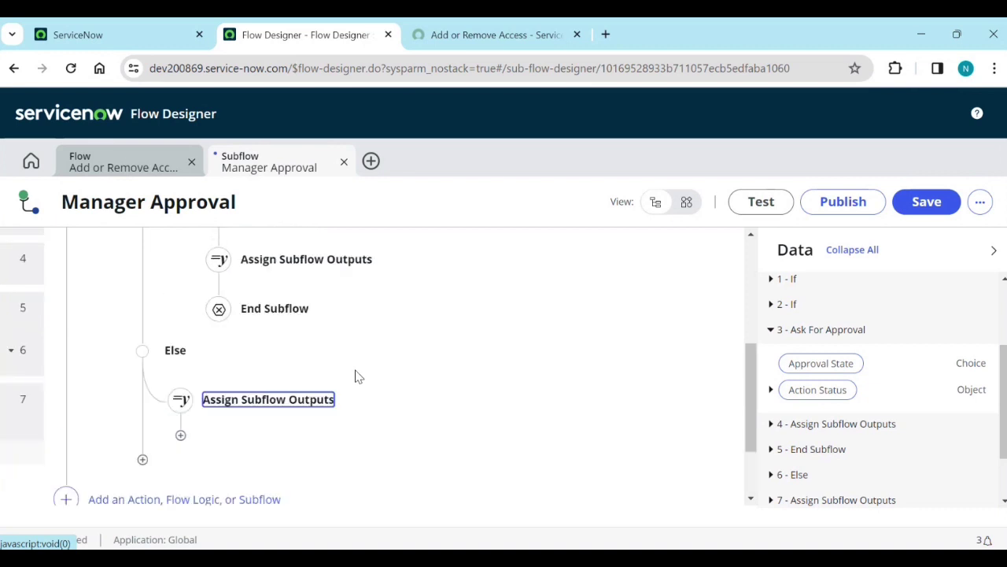
scroll(364, 366, "down", 1)
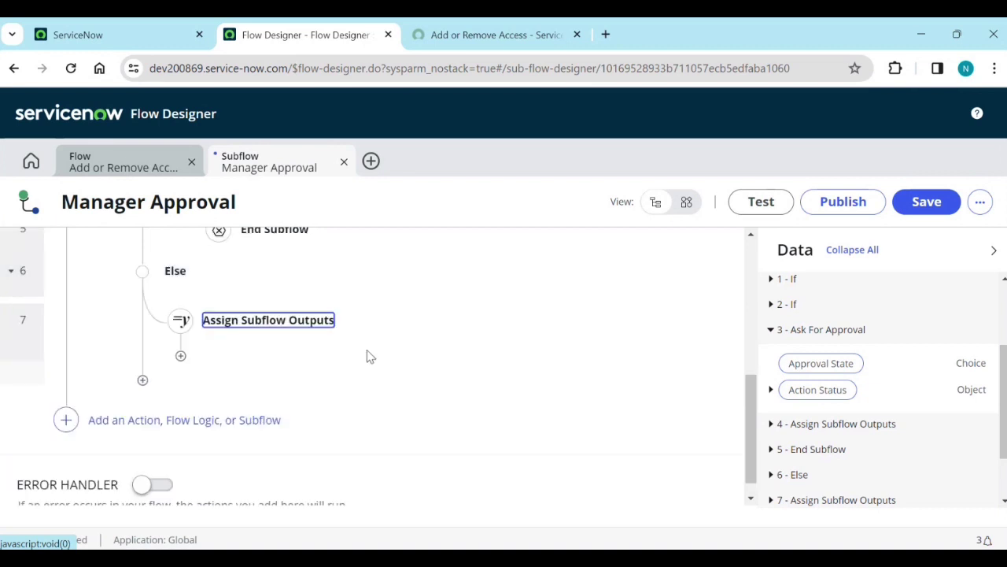
left_click(182, 359)
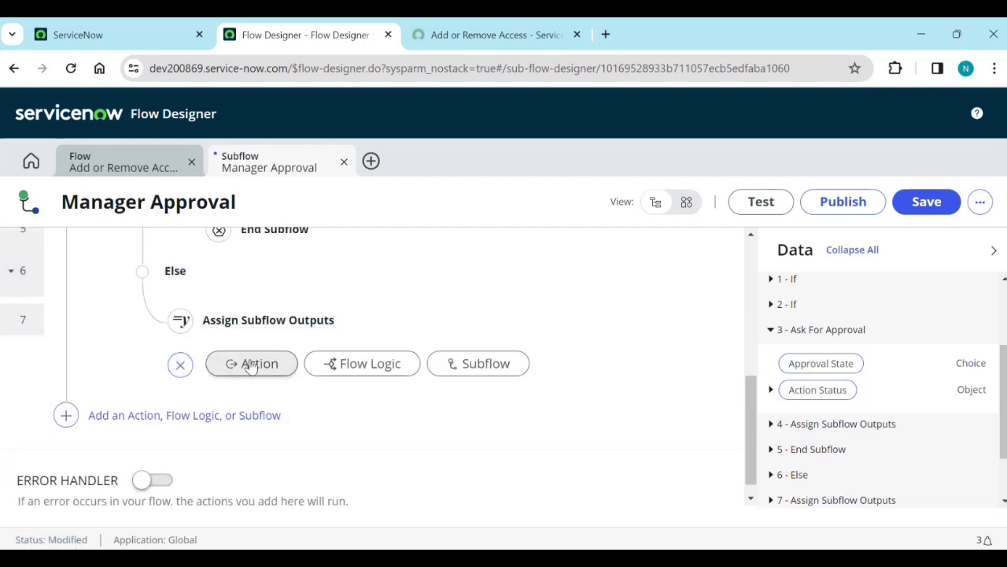
left_click(376, 370)
scroll(382, 377, "down", 5)
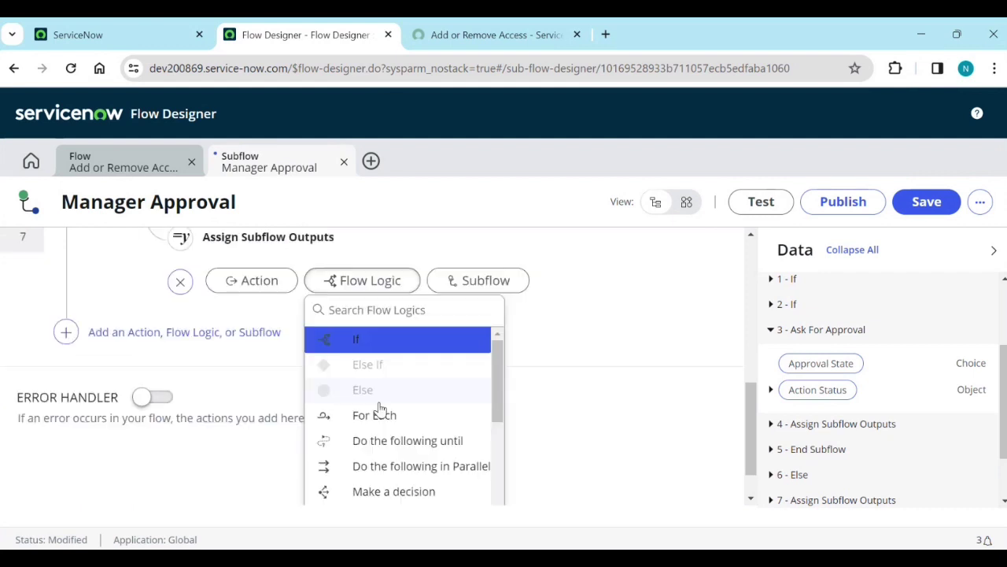
scroll(382, 385, "up", 7)
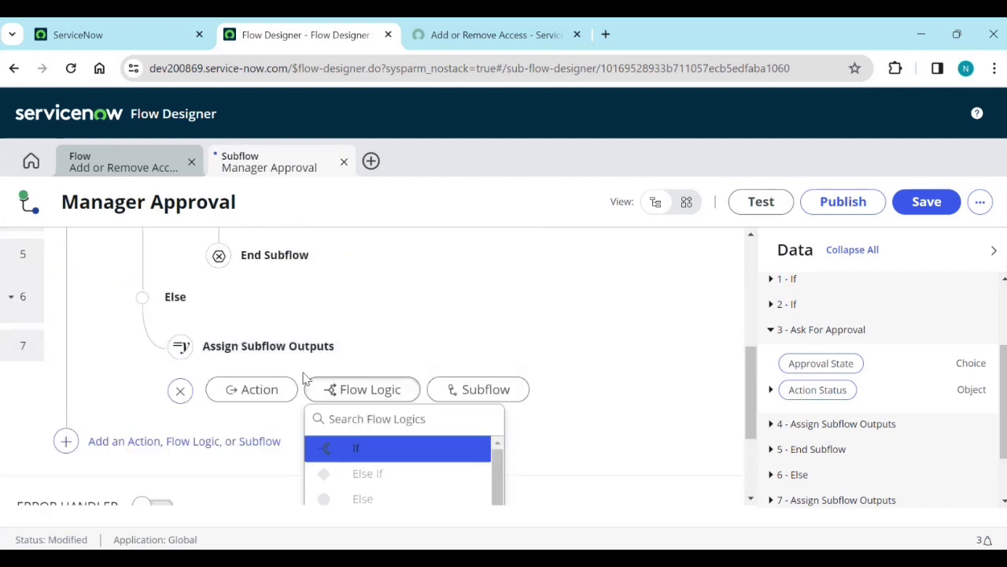
left_click(249, 390)
scroll(283, 393, "down", 5)
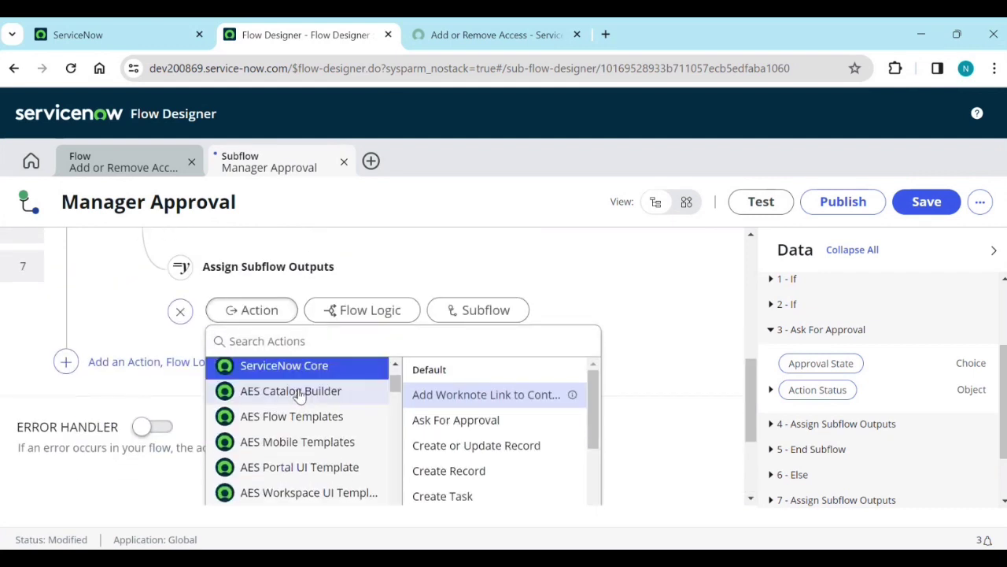
scroll(467, 417, "down", 8)
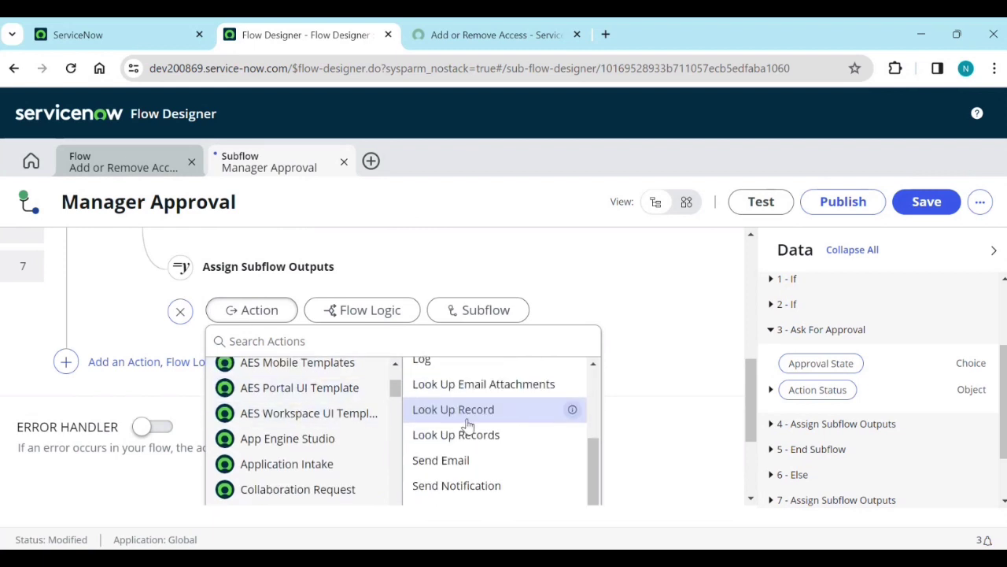
scroll(471, 449, "up", 3)
left_click(468, 461)
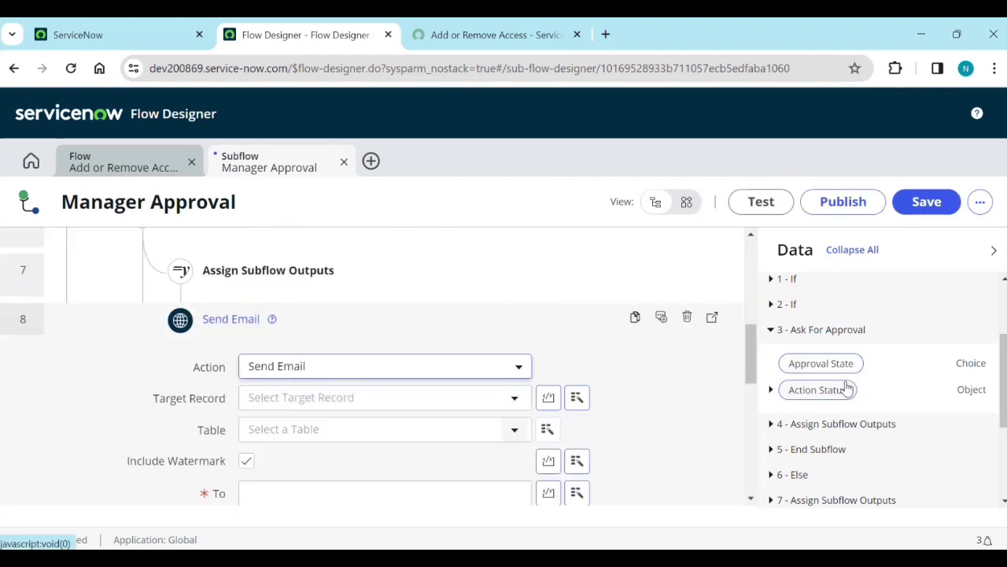
Set the email's Target Record to the RITM input, To to the user input, and Subject to "Manager is Not active".
scroll(842, 394, "up", 1)
scroll(842, 393, "up", 3)
left_click_drag(800, 369, 369, 407)
scroll(369, 407, "down", 2)
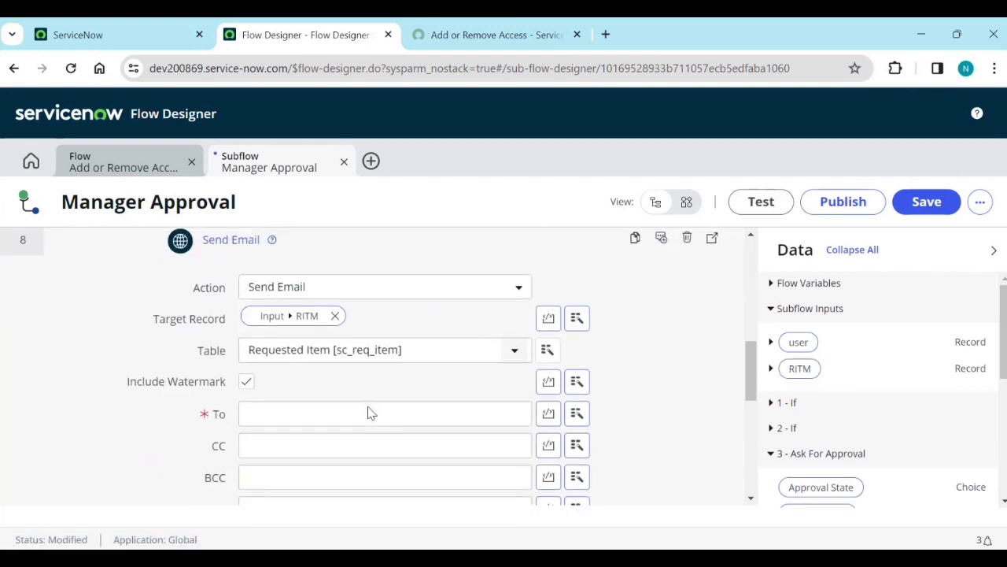
left_click_drag(799, 342, 293, 344)
left_click(301, 429)
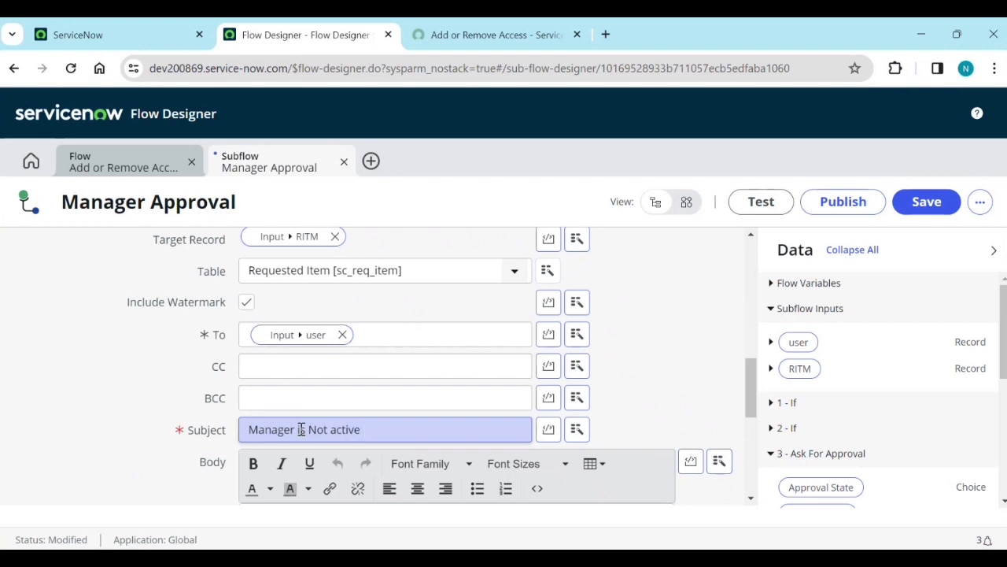
Write the email body's greeting as "Hello" followed by the user input's Name field and a comma.
scroll(302, 429, "down", 2)
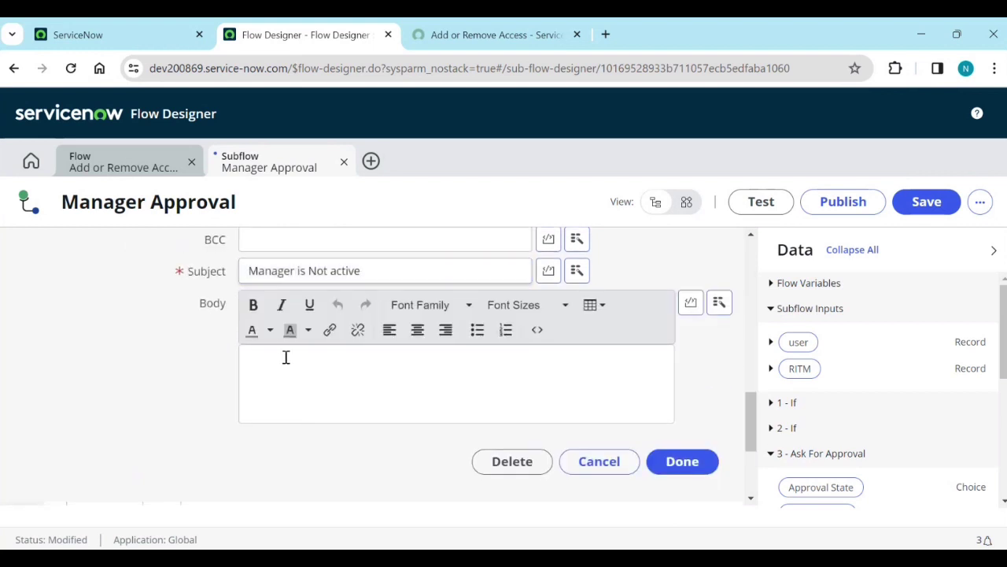
left_click(285, 363)
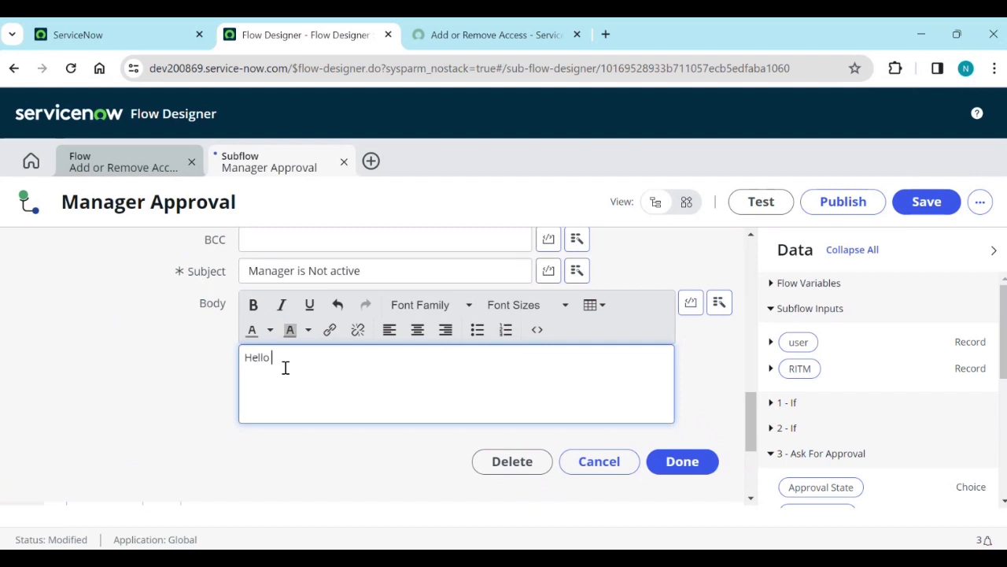
left_click(763, 348)
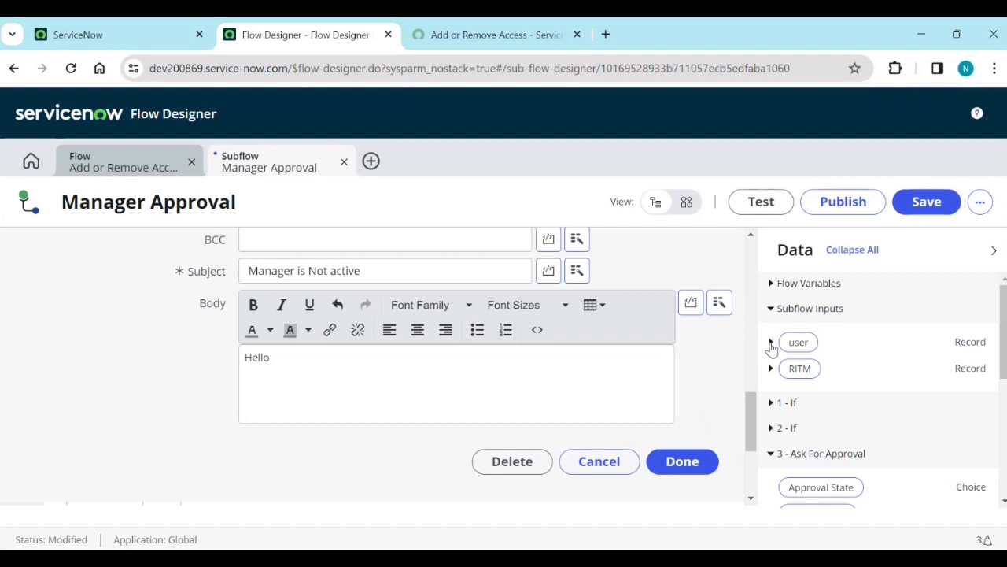
left_click(771, 343)
scroll(819, 378, "down", 4)
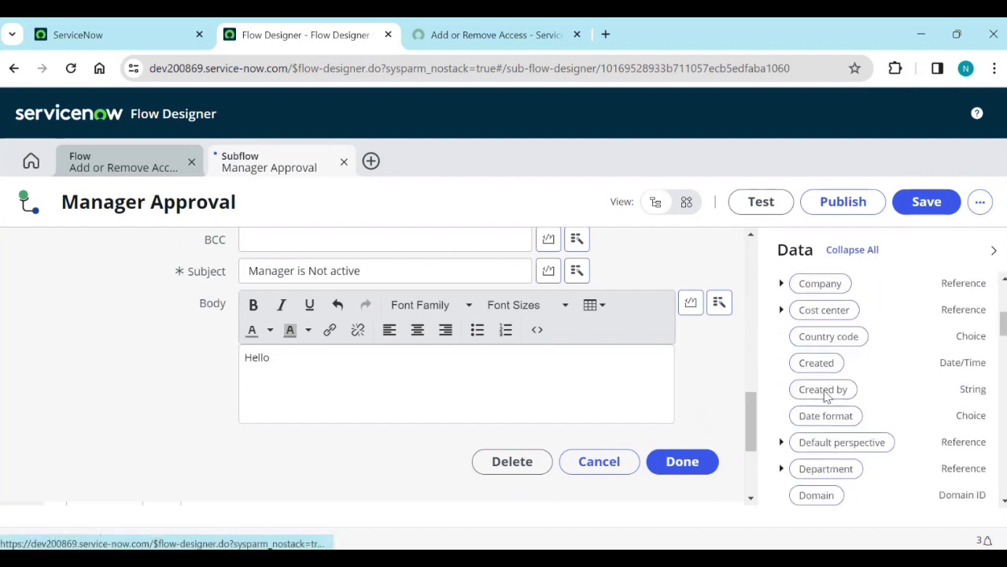
scroll(826, 396, "down", 5)
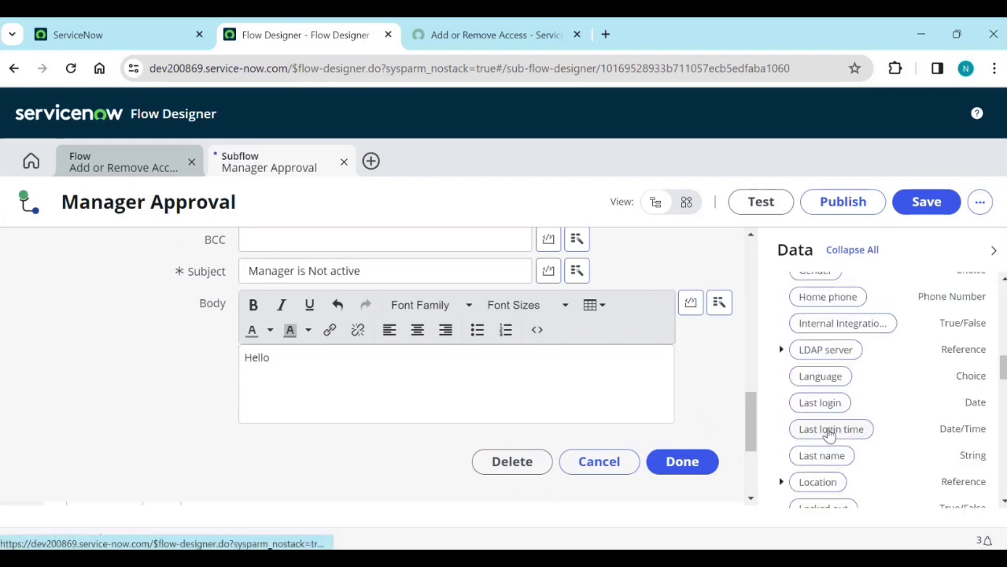
scroll(827, 409, "down", 5)
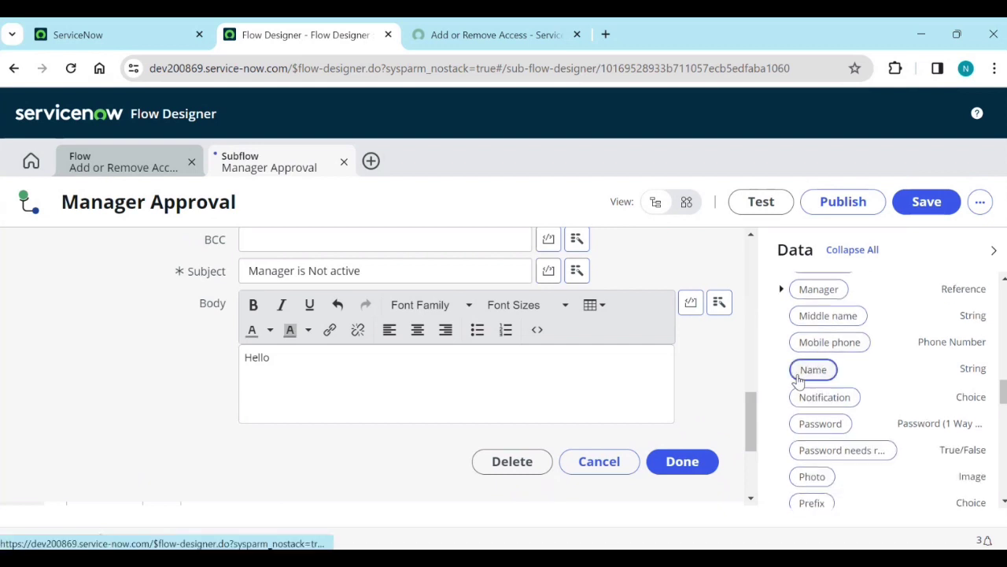
left_click_drag(797, 380, 307, 367)
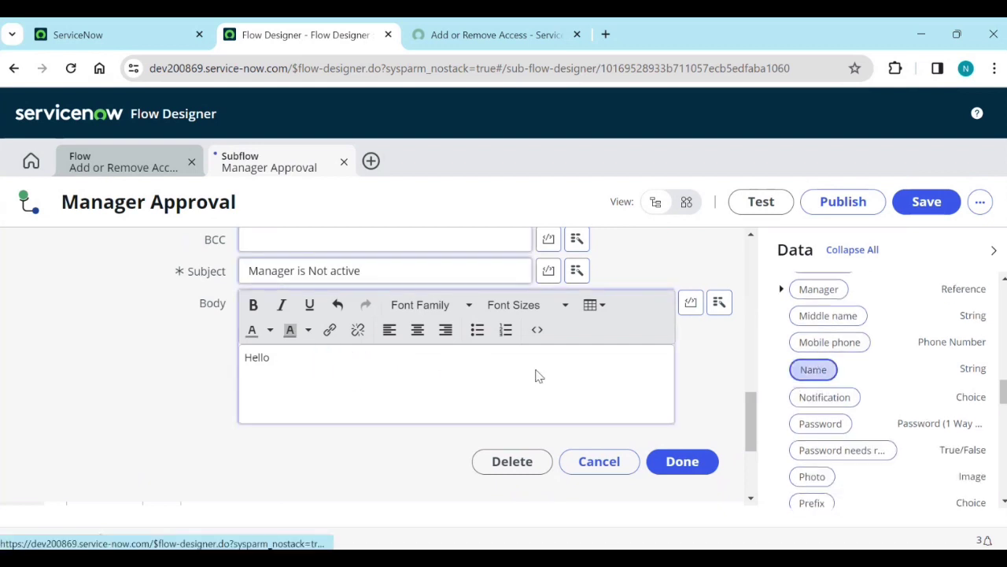
left_click(470, 365)
type(",")
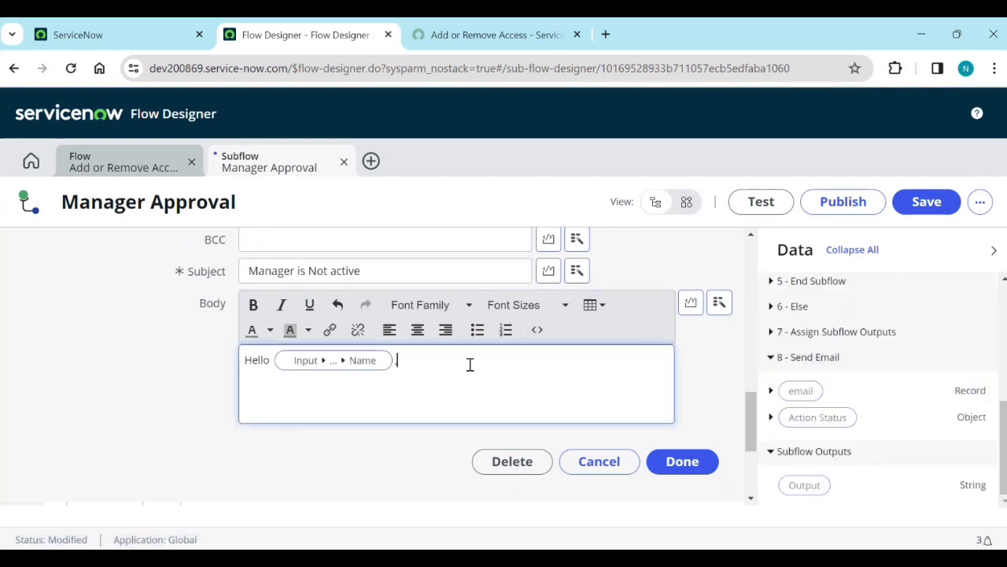
Add "Please update Manager in your Profile" two lines below the greeting in the email body, and finish the Send Email action.
key("Return")
key("Return")
type("Please upda")
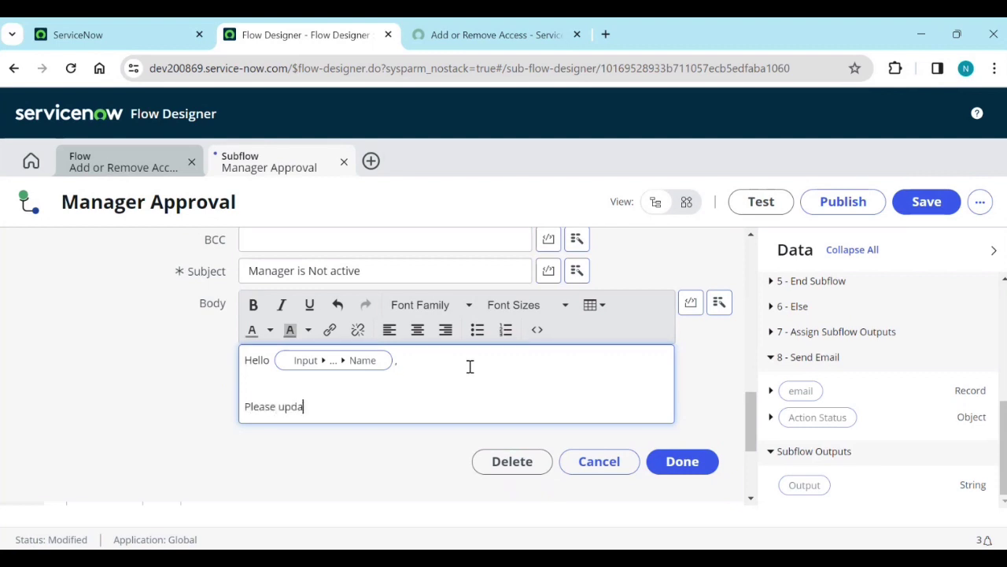
type("te Manager in your ")
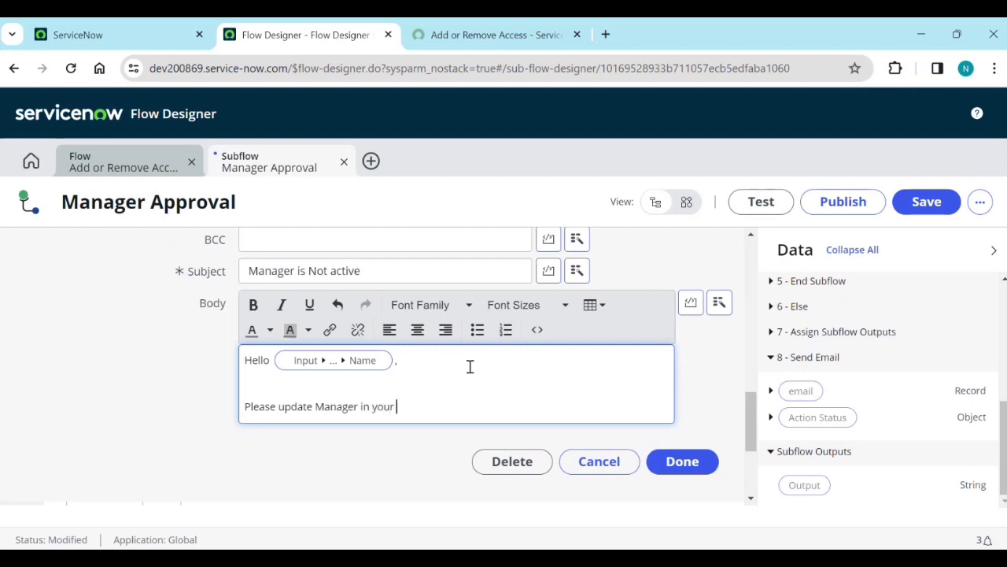
type("Profile")
scroll(441, 378, "down", 1)
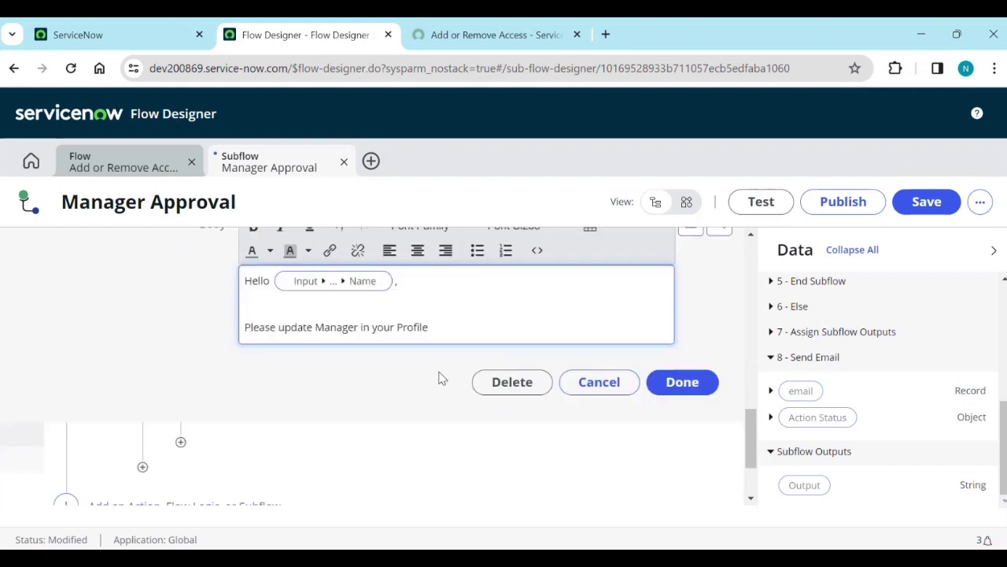
left_click(682, 386)
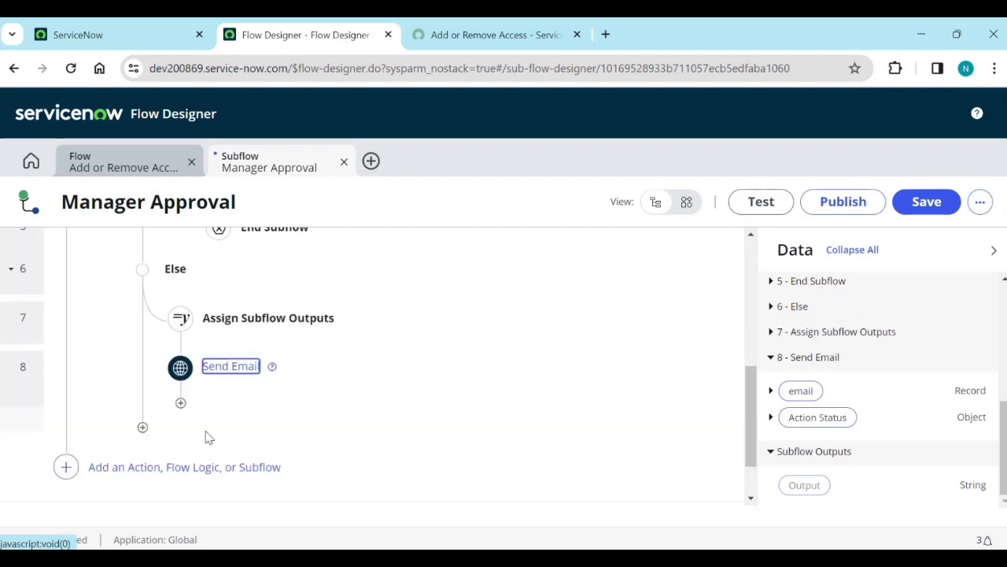
Add an End Subflow flow logic after the Send Email action in the Else branch.
left_click(181, 405)
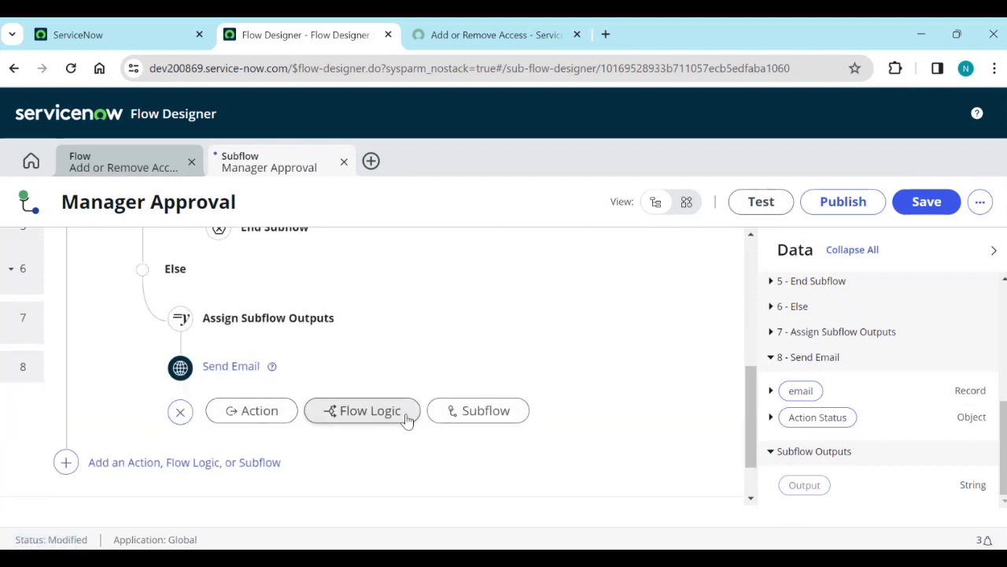
left_click(379, 411)
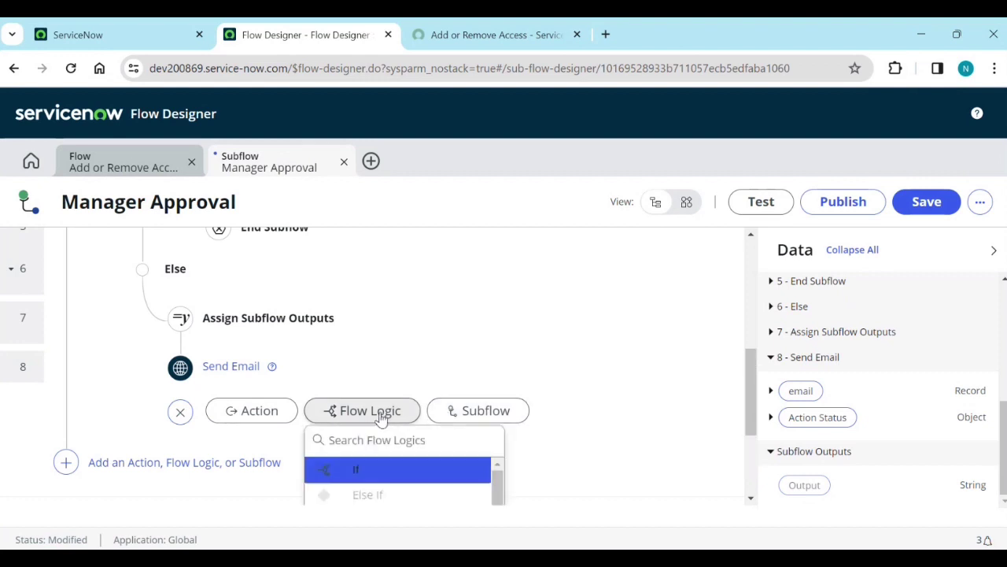
scroll(382, 449, "down", 5)
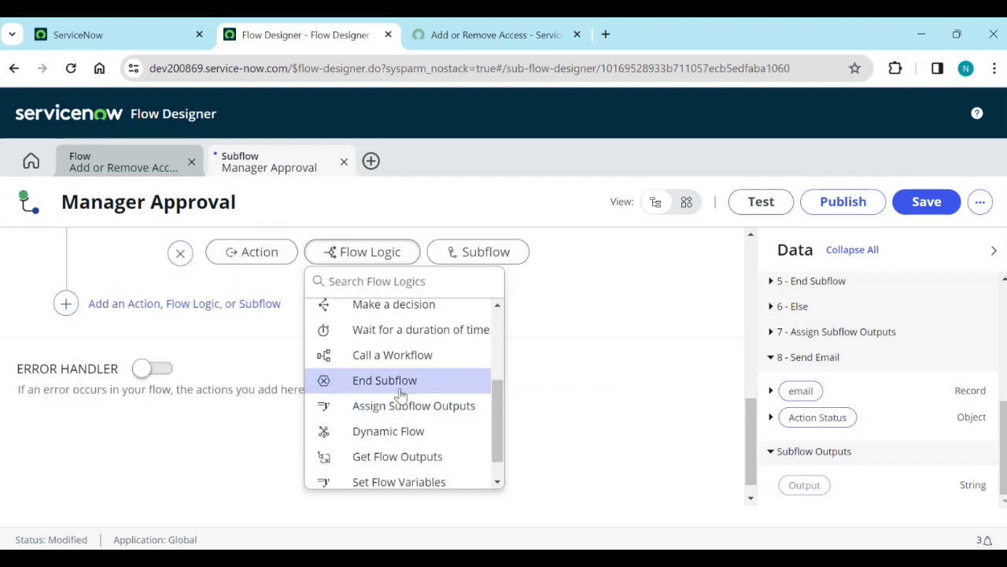
left_click(401, 386)
Add an Assign Subflow Outputs flow logic at the end of the subflow, outside the "Check user manager is not empty" condition.
scroll(281, 362, "up", 5)
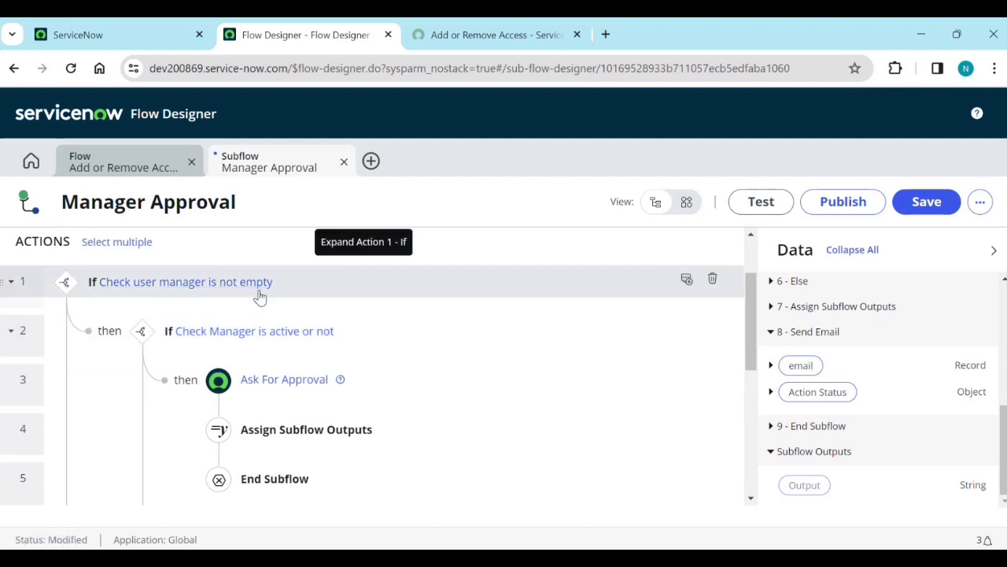
scroll(259, 296, "down", 8)
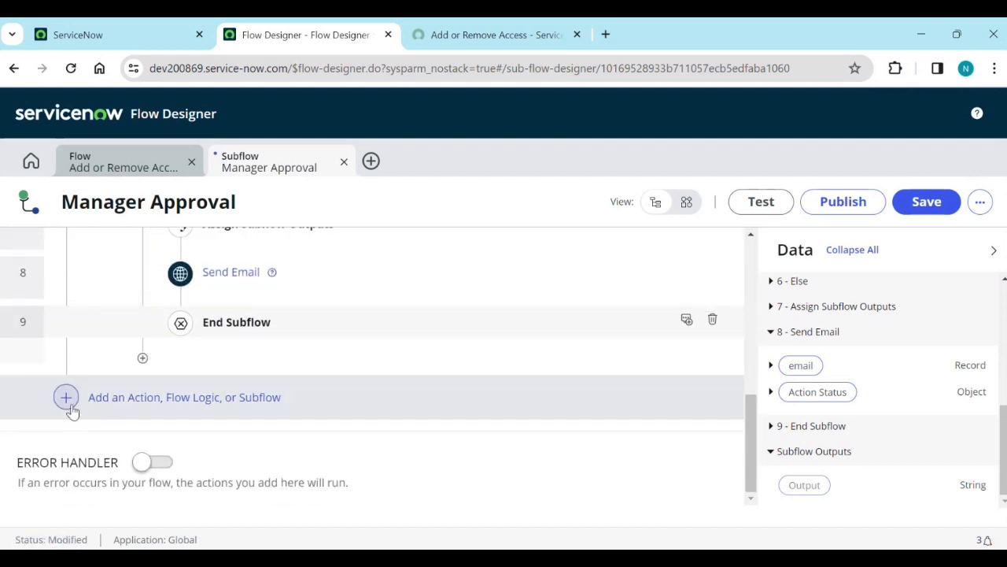
scroll(70, 409, "up", 10)
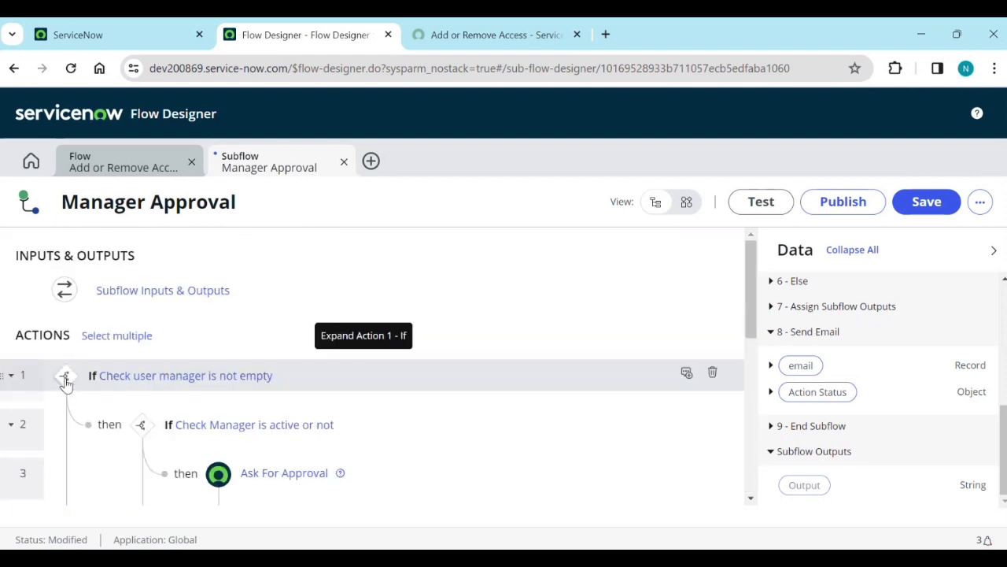
scroll(66, 381, "down", 8)
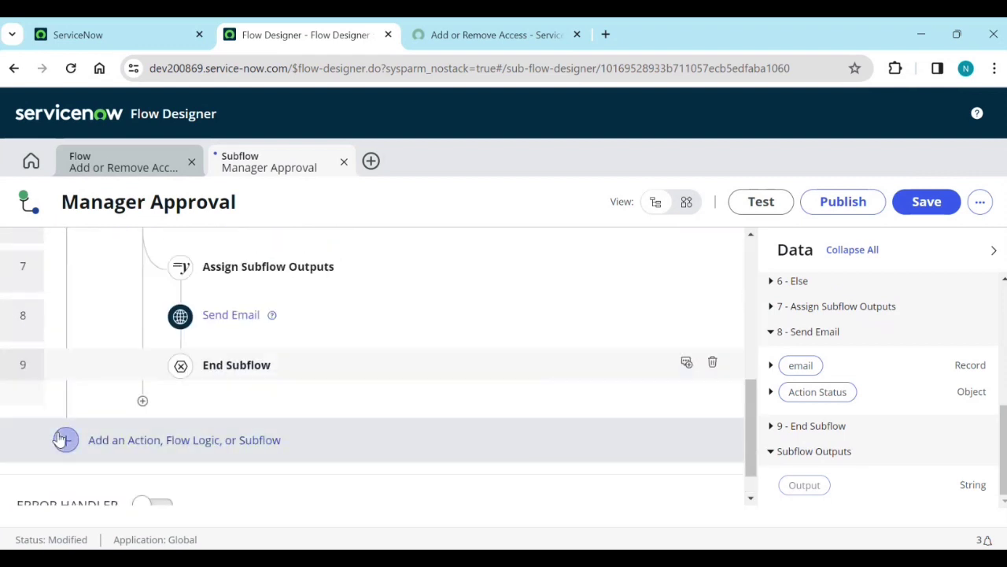
left_click(63, 439)
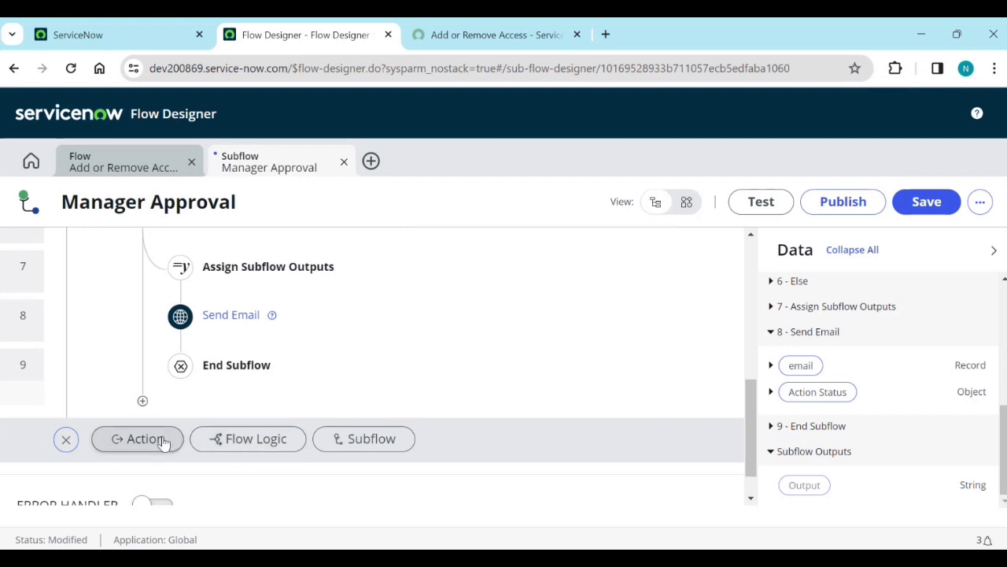
left_click(225, 438)
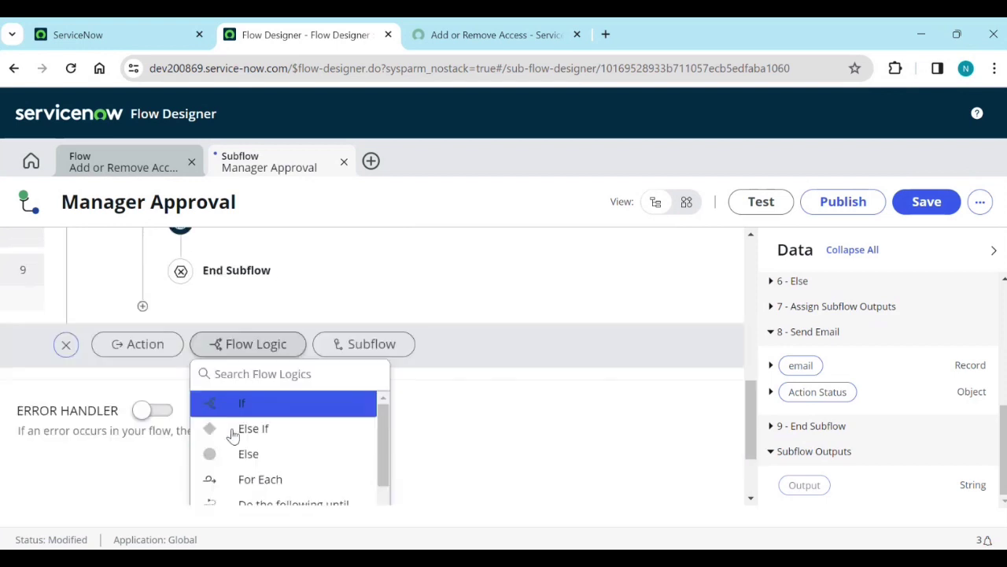
scroll(275, 417, "down", 4)
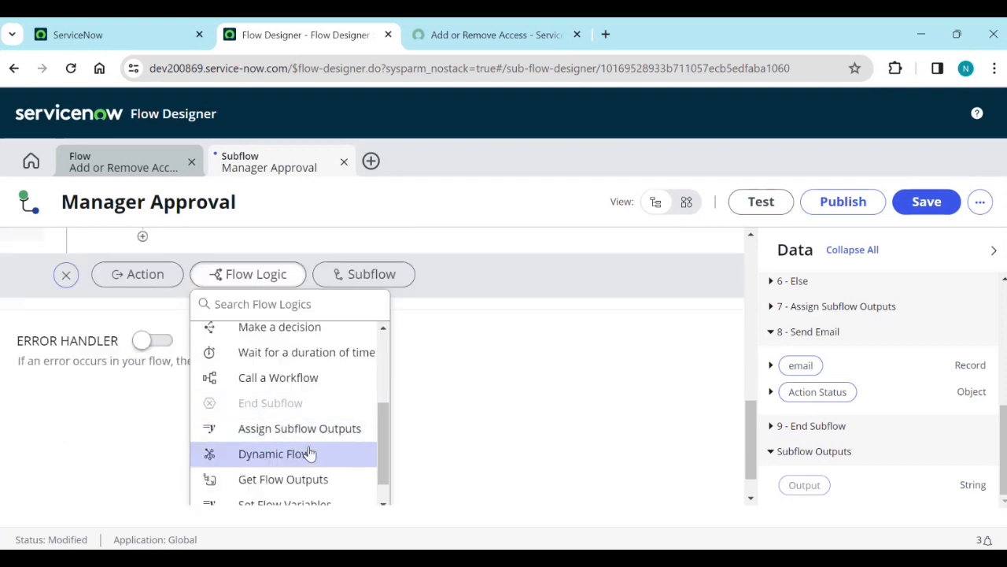
left_click(316, 431)
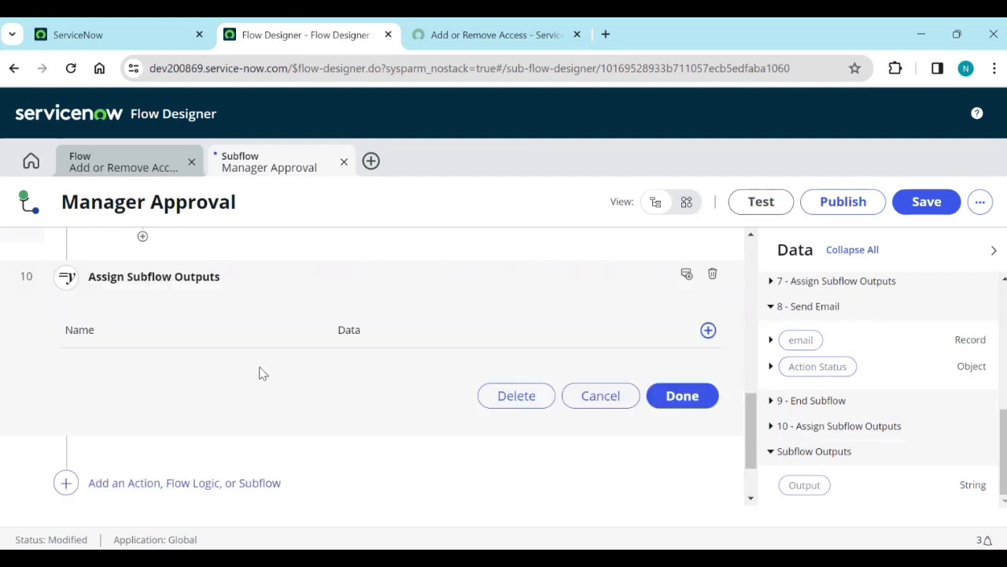
Assign "Manager is empty" to the Output variable in the final Assign Subflow Outputs, and finish it.
left_click(707, 331)
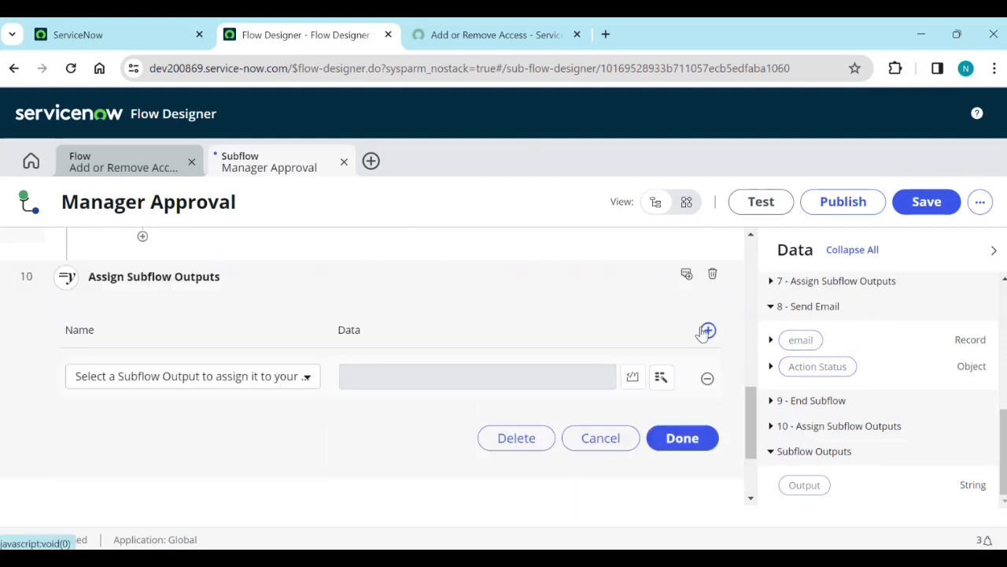
left_click(137, 364)
left_click(136, 328)
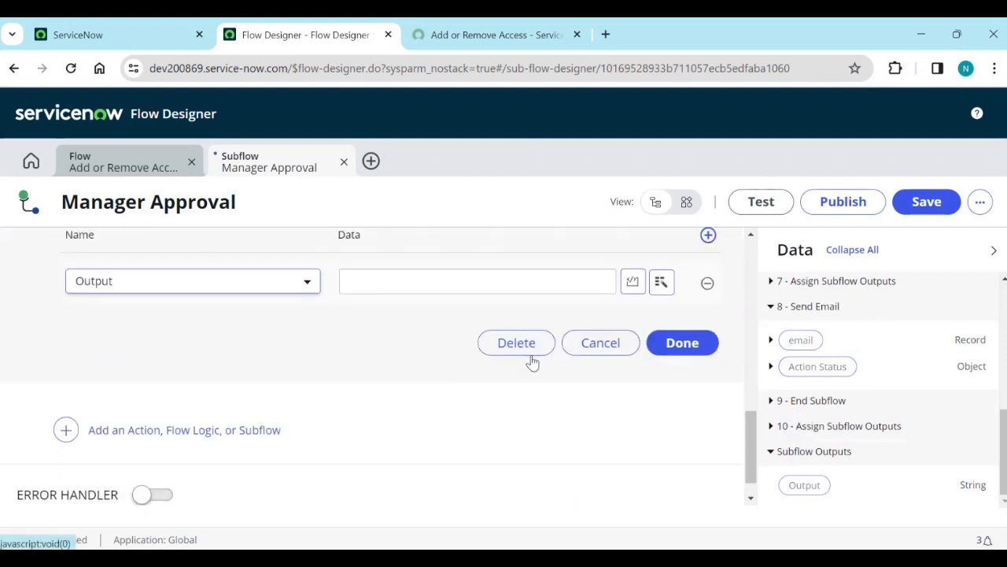
scroll(384, 391, "up", 3)
left_click(387, 490)
scroll(378, 418, "down", 1)
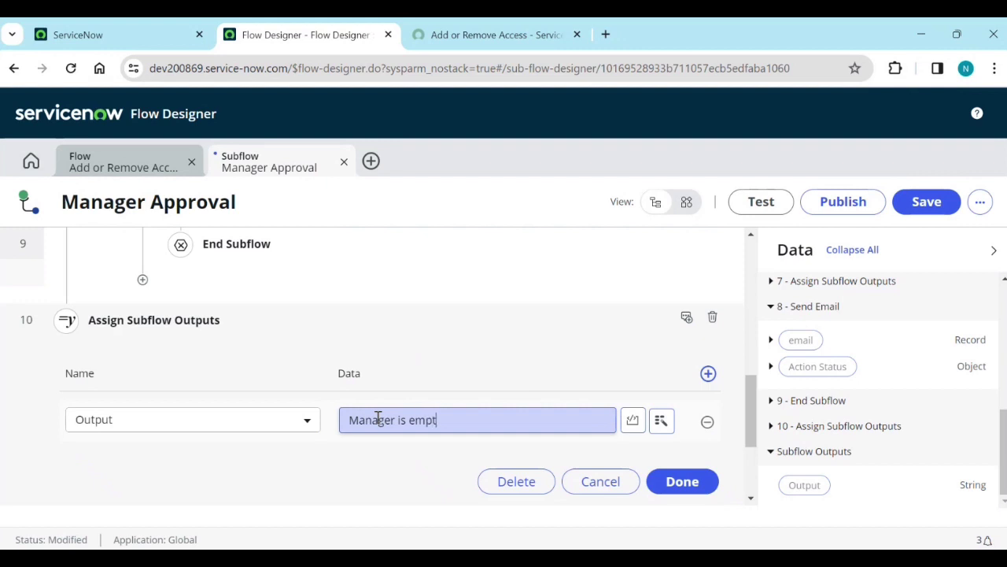
left_click(371, 447)
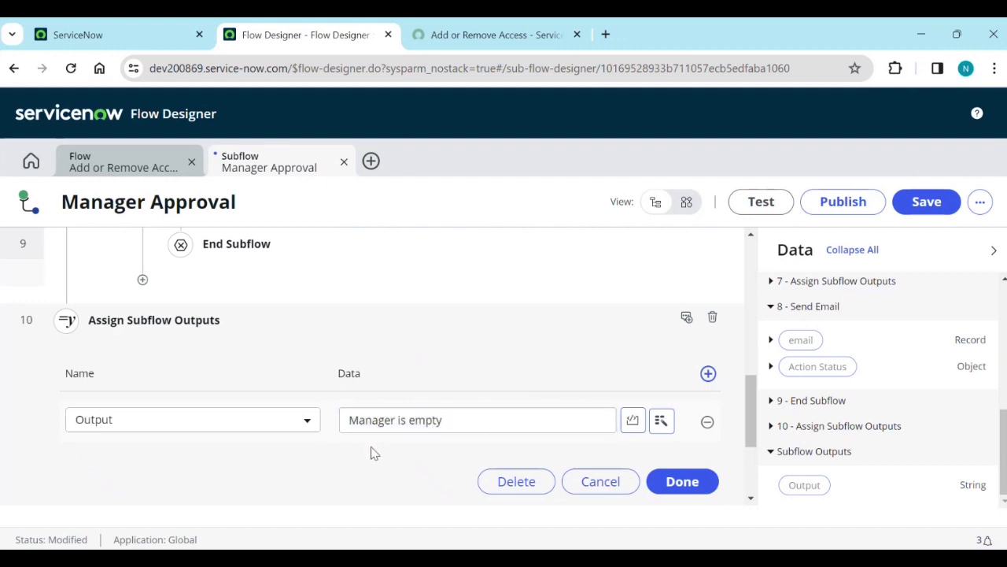
left_click(692, 481)
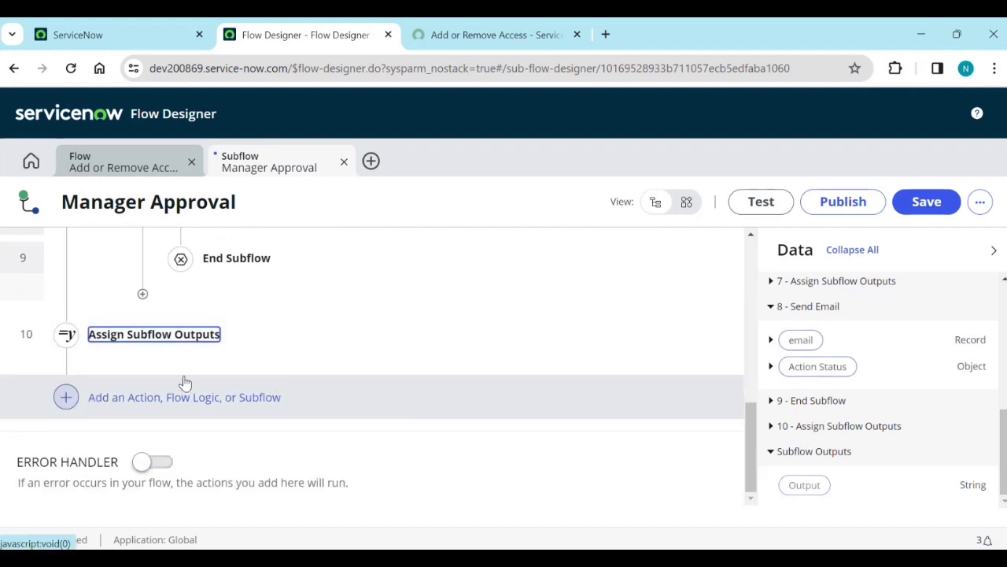
Add a Send Email action at the main level after the final Assign Subflow Outputs.
scroll(205, 398, "up", 1)
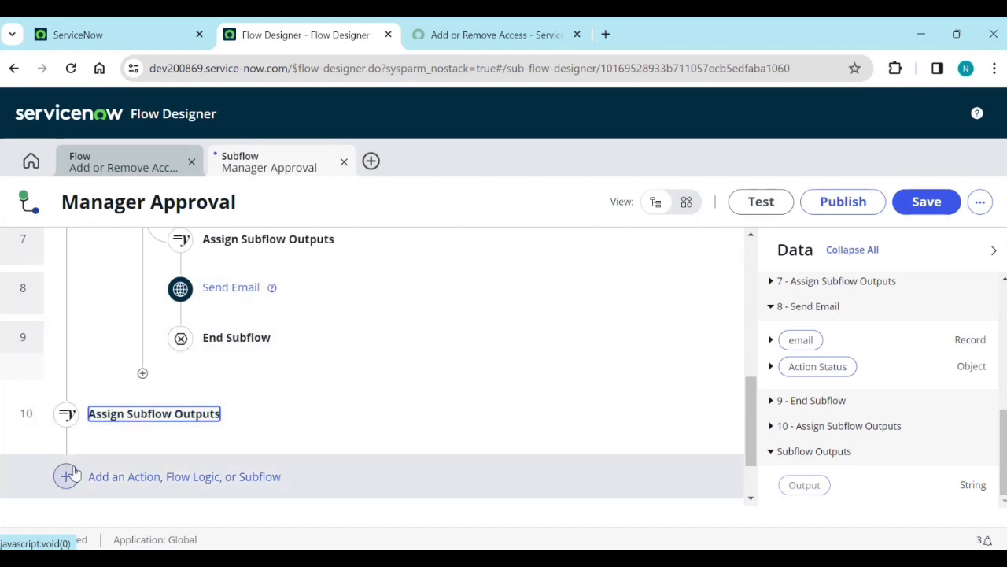
left_click(67, 477)
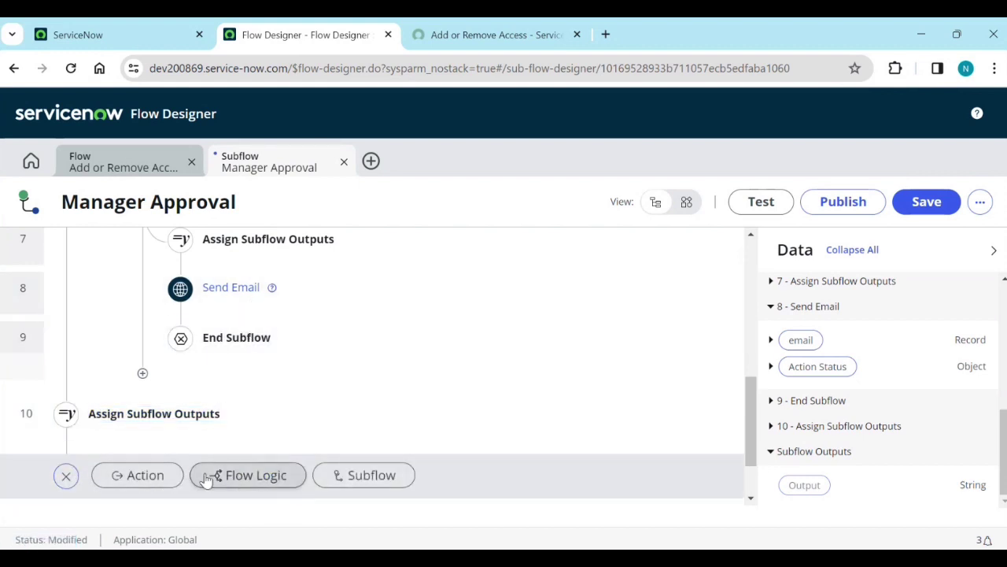
left_click(139, 474)
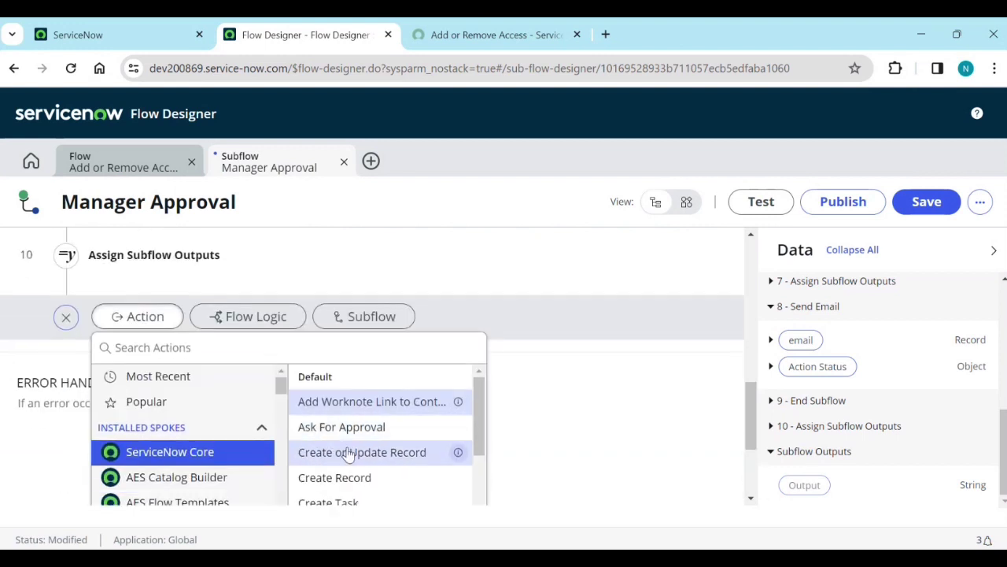
scroll(348, 455, "down", 5)
left_click(350, 466)
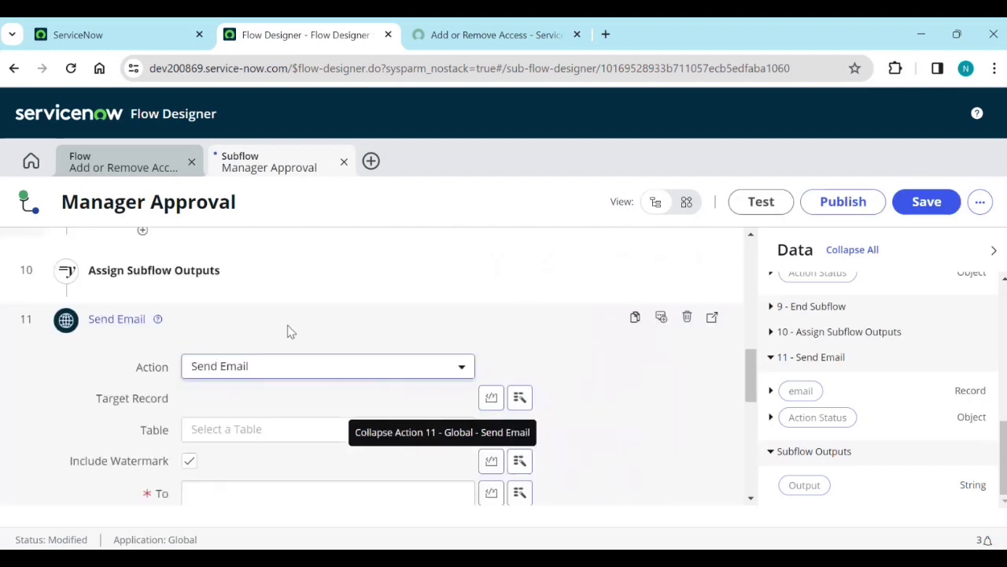
scroll(279, 377, "down", 1)
scroll(295, 370, "up", 2)
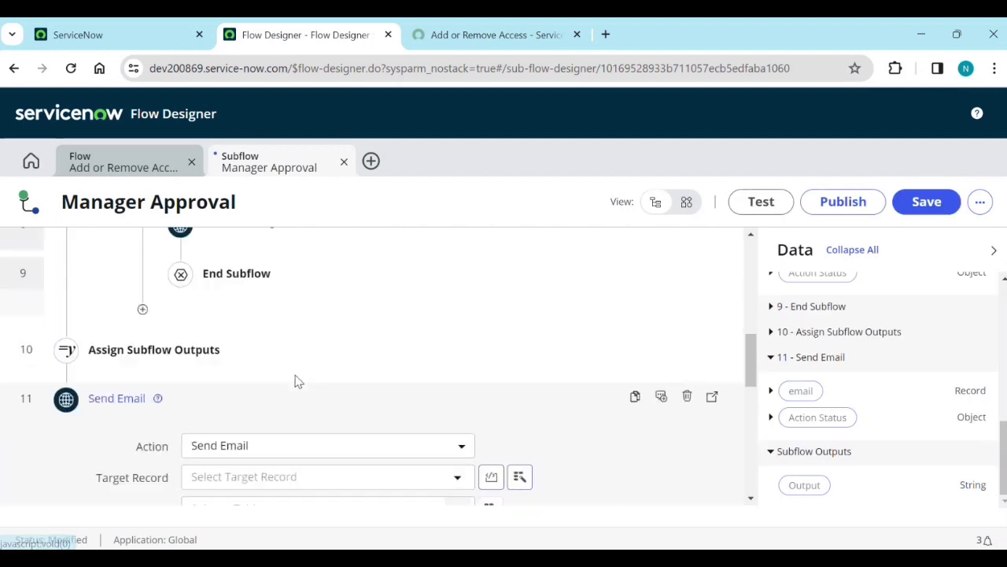
scroll(297, 364, "up", 2)
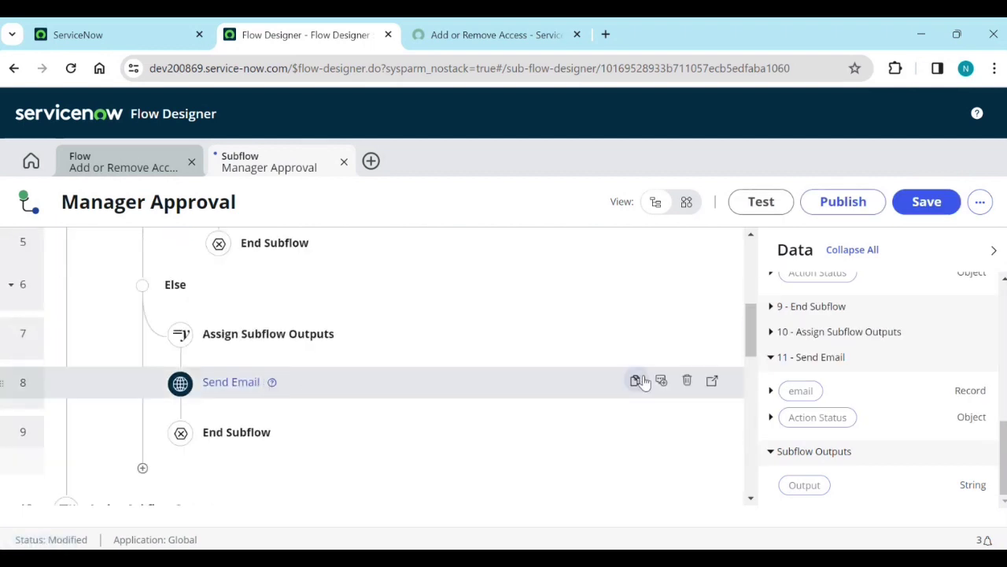
left_click(635, 382)
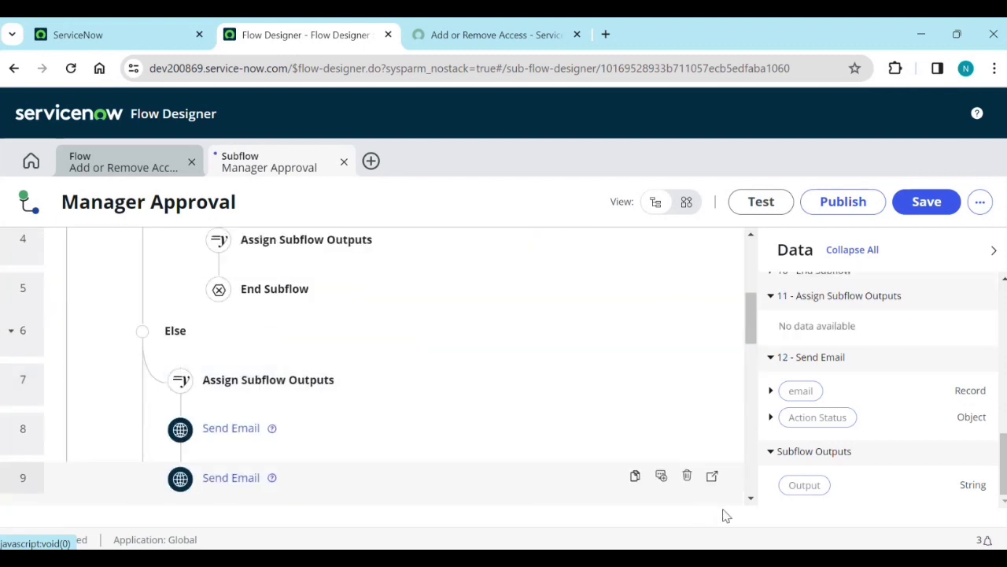
left_click(687, 475)
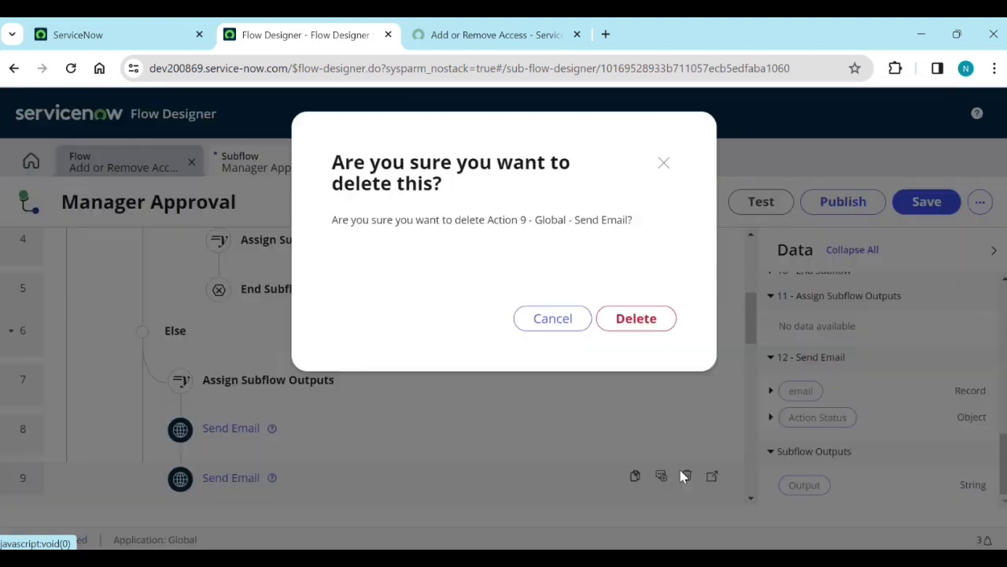
left_click(639, 320)
Set the final Send Email action's Target Record to the RITM input and its To field to the user input.
scroll(348, 434, "down", 3)
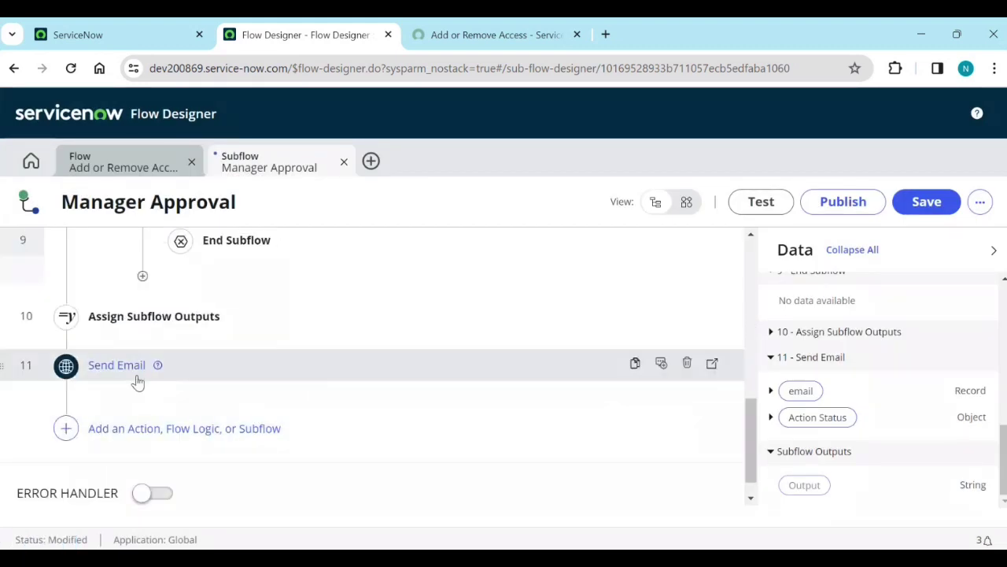
left_click(126, 367)
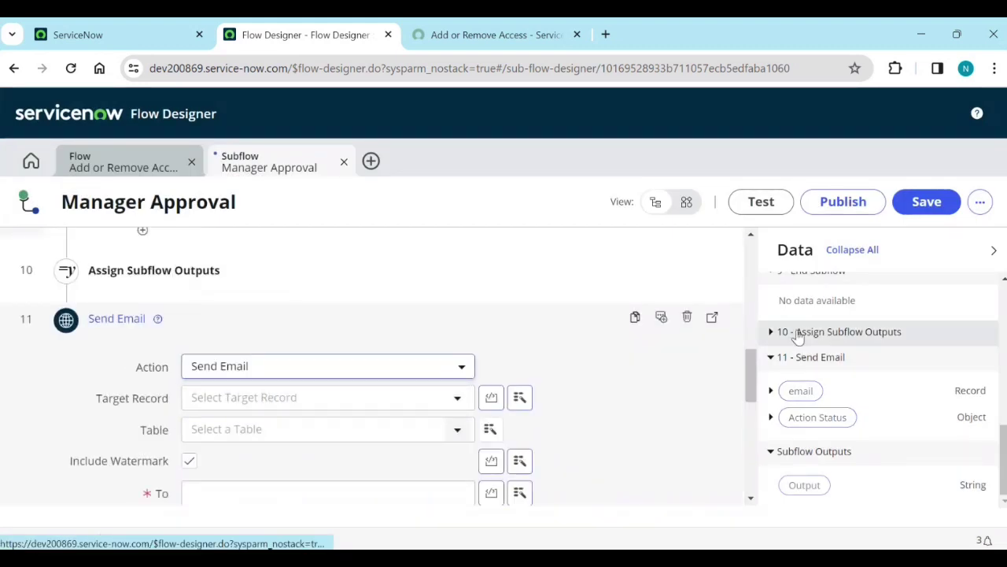
scroll(822, 377, "up", 5)
scroll(819, 375, "up", 5)
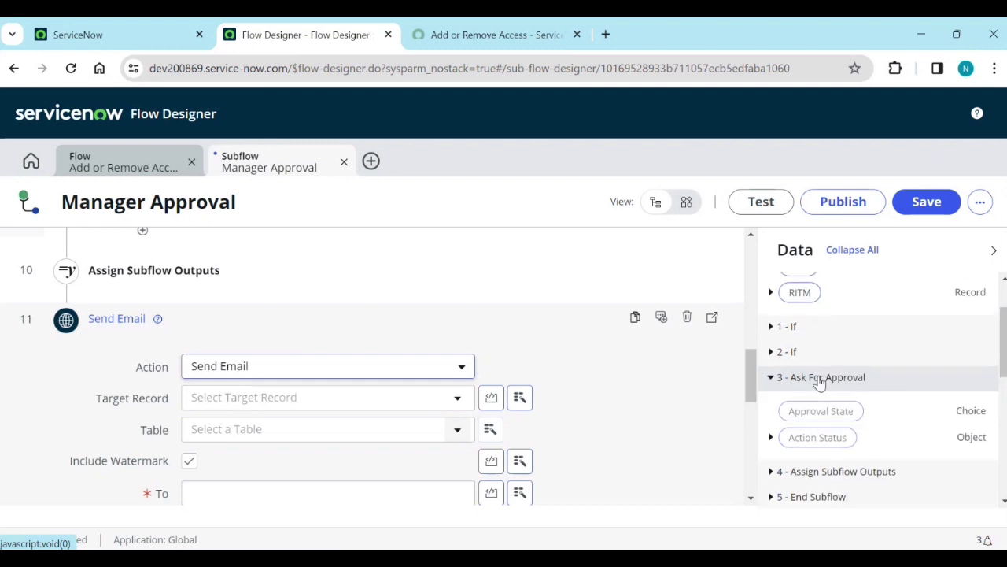
left_click_drag(800, 369, 236, 403)
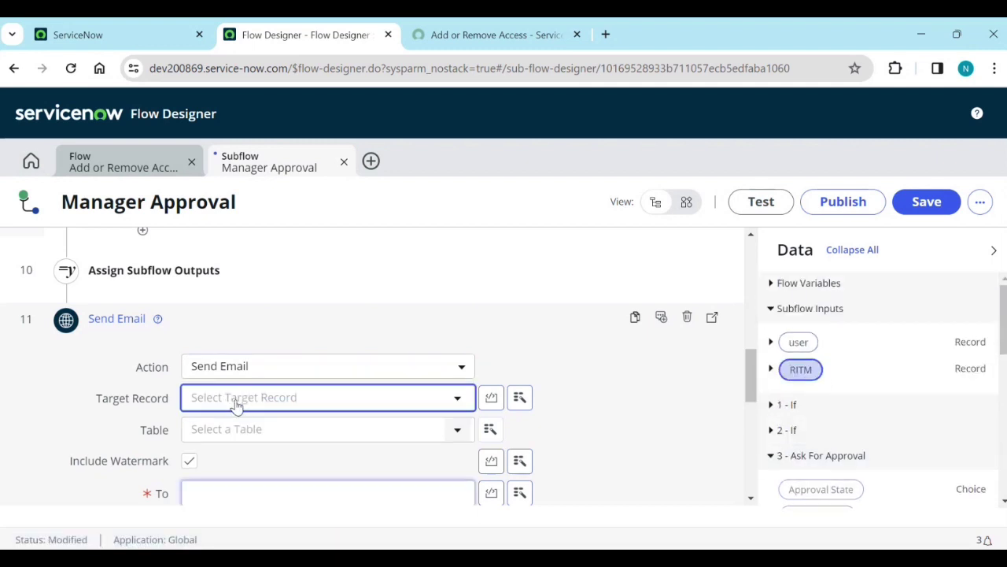
scroll(801, 354, "down", 1)
scroll(801, 354, "down", 1)
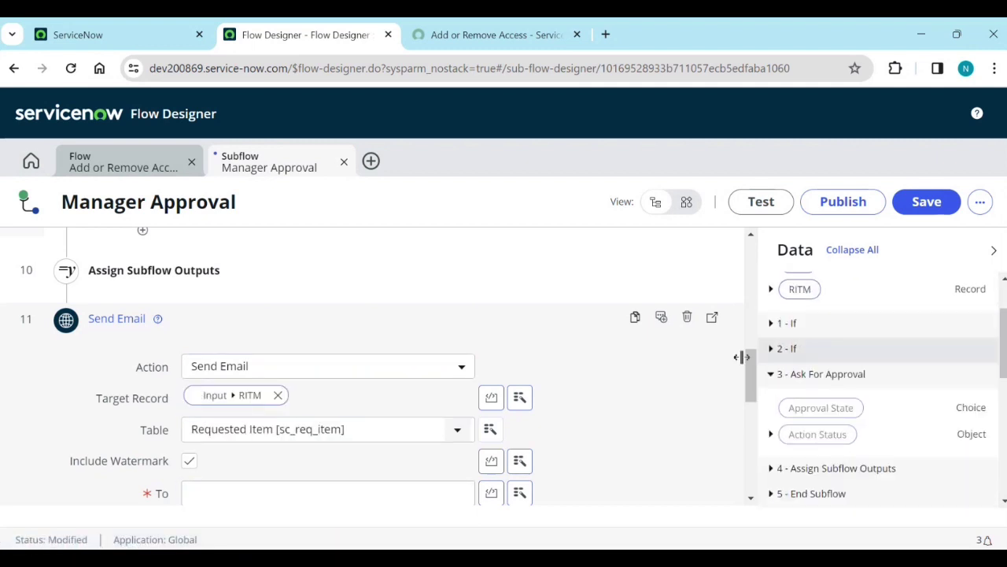
scroll(587, 409, "down", 1)
scroll(784, 290, "up", 2)
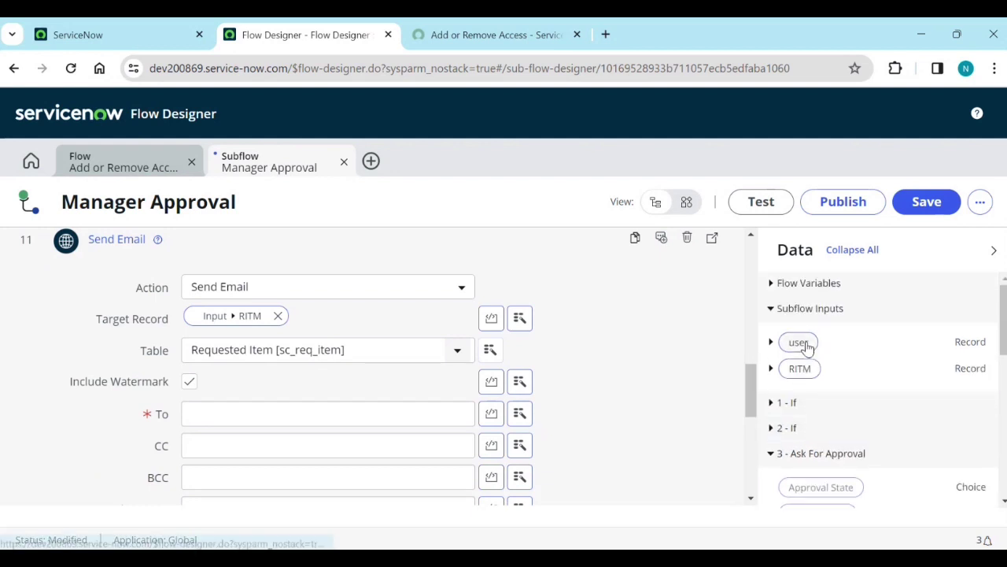
left_click_drag(799, 343, 299, 417)
Set the final email's Subject to "Update Manager in user Profile".
scroll(385, 407, "down", 2)
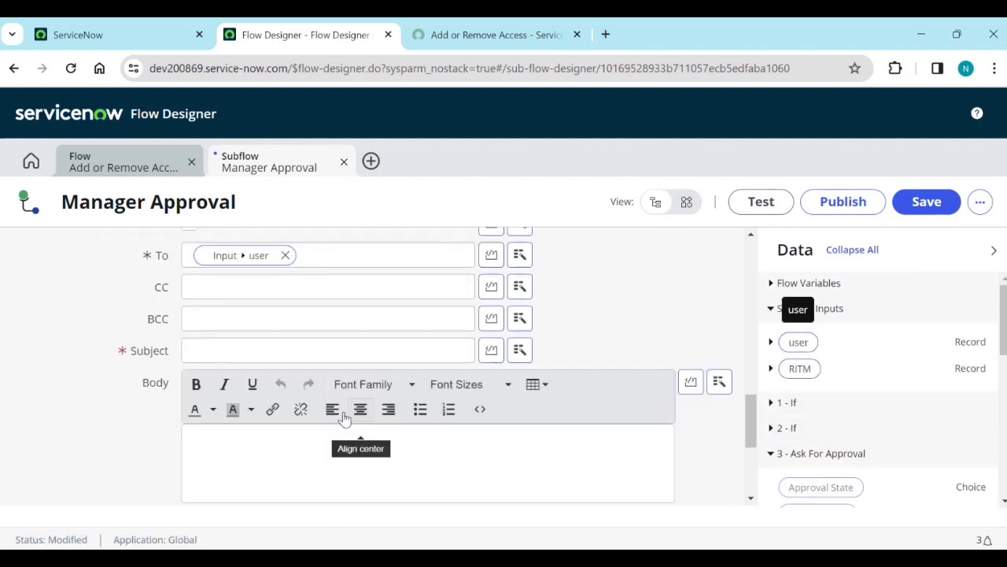
left_click(261, 346)
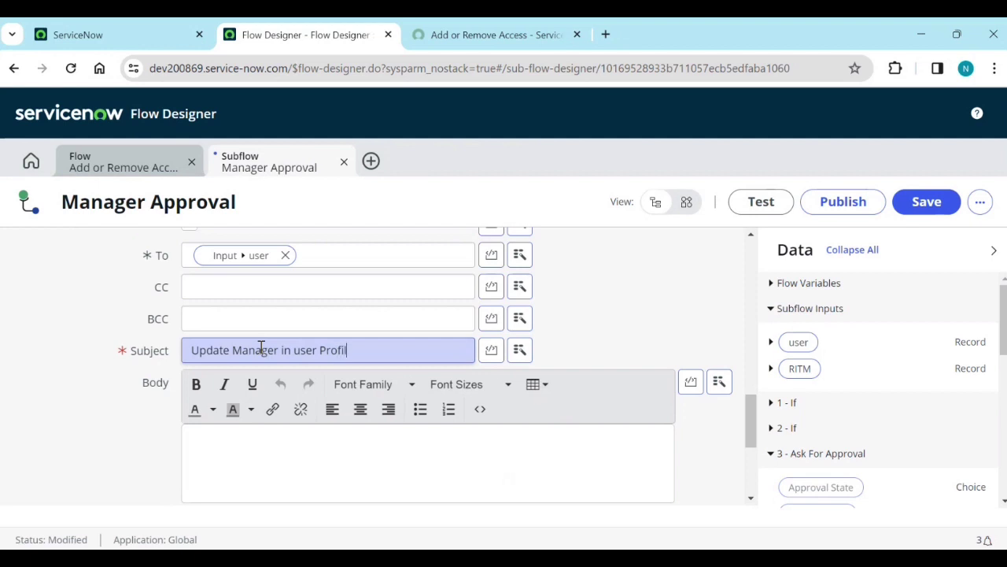
Copy the subject "Update Manager in user Profile" into the email body and finish the Send Email action.
scroll(261, 347, "down", 1)
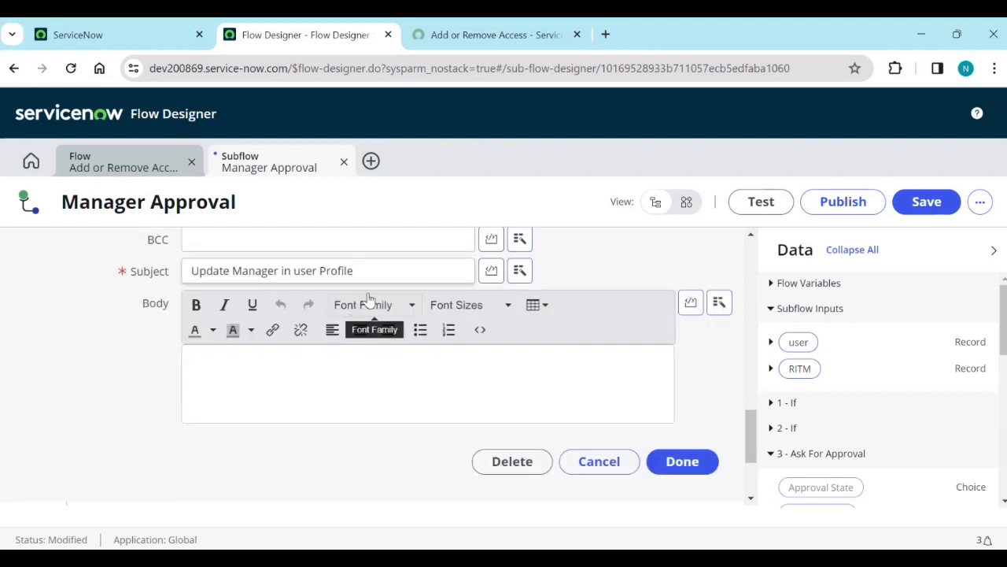
left_click_drag(354, 271, 180, 266)
key("ctrl+c")
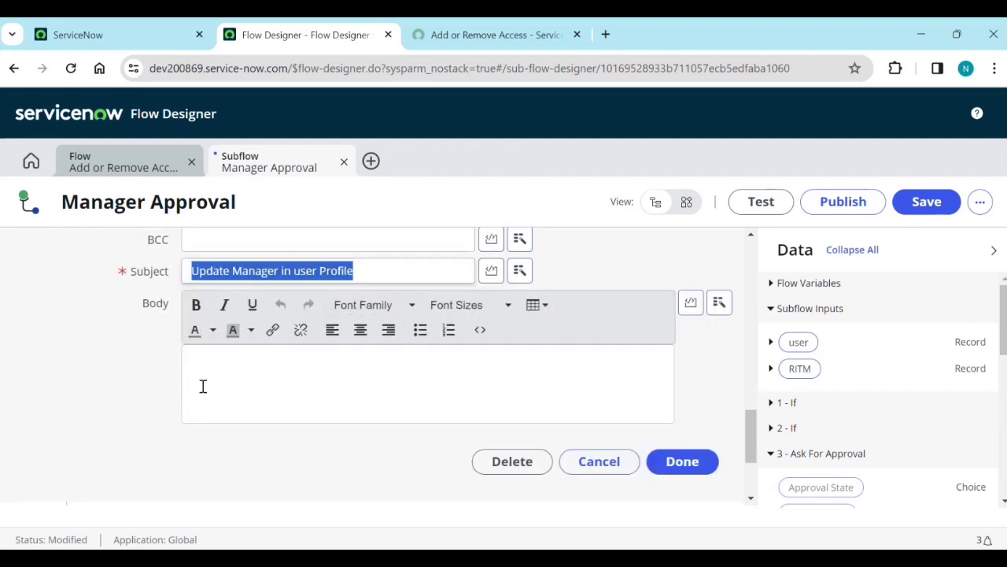
left_click(202, 387)
key("ctrl+v")
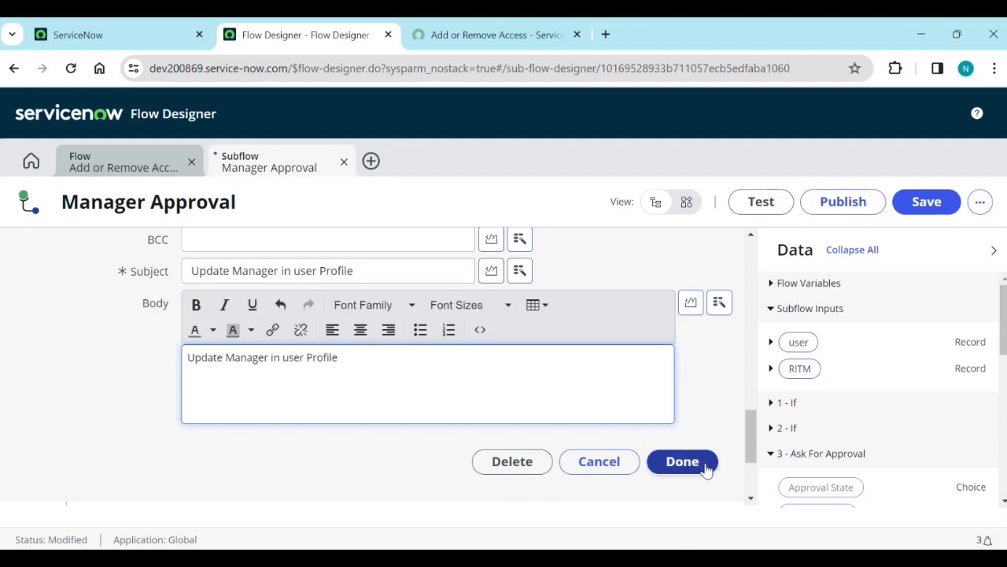
left_click(682, 462)
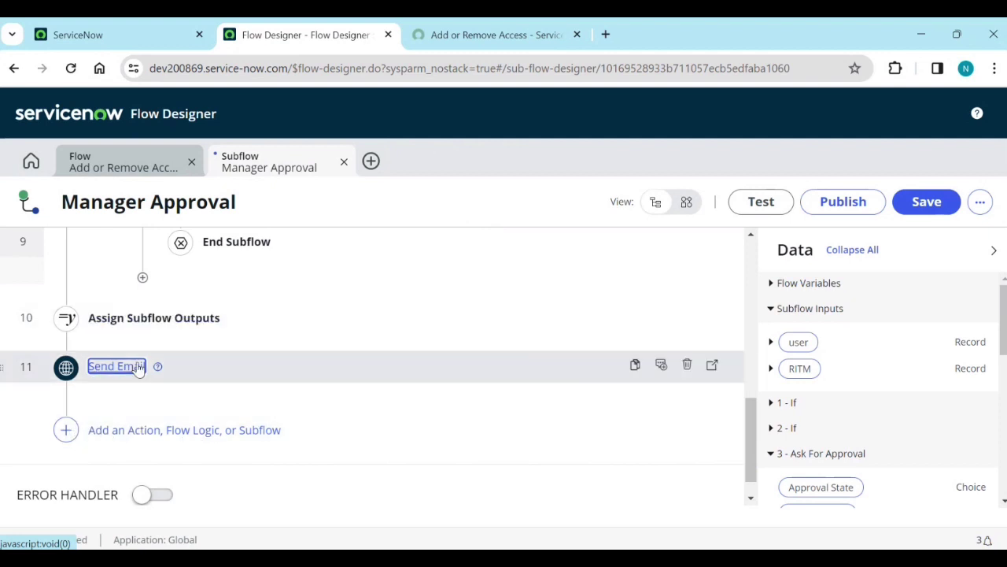
Save and publish the Manager Approval subflow, and close it to return to the Add or Remove Access flow.
scroll(122, 426, "up", 10)
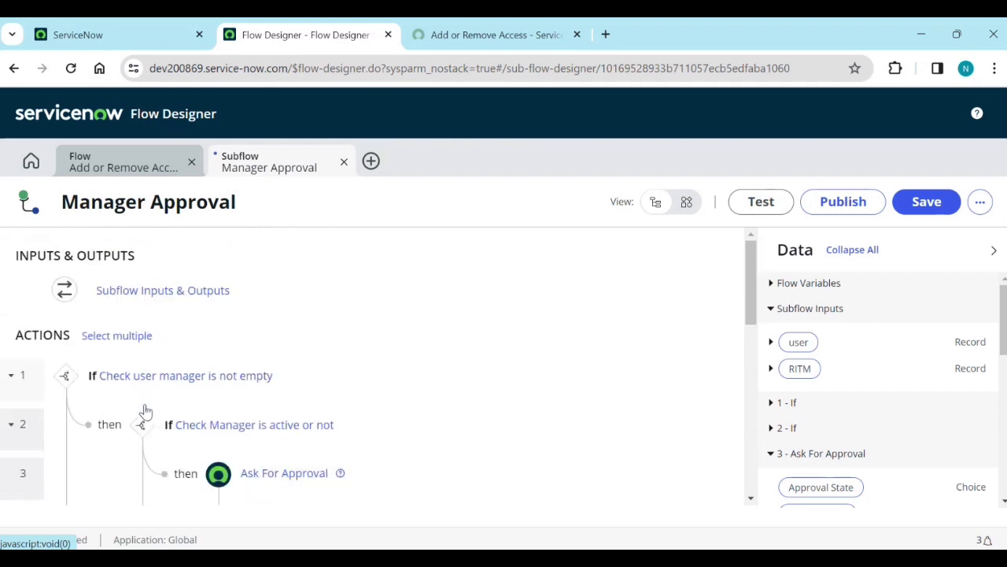
scroll(160, 395, "down", 10)
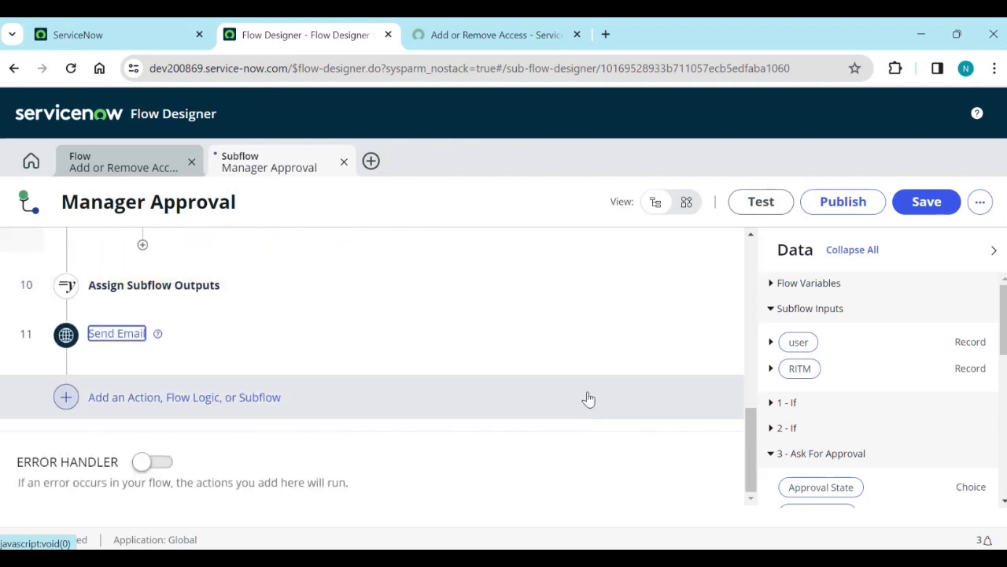
left_click(927, 202)
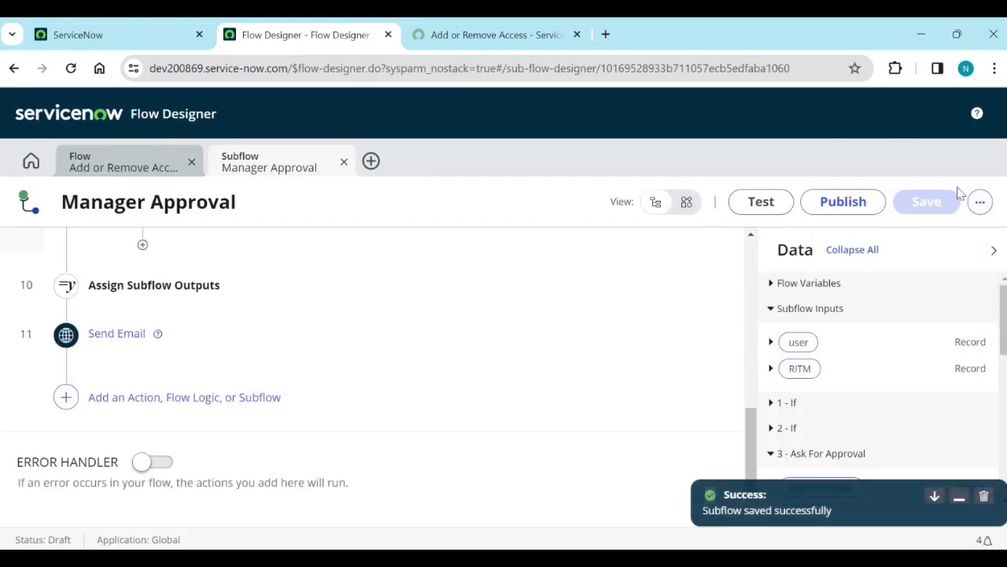
left_click(851, 214)
left_click(673, 293)
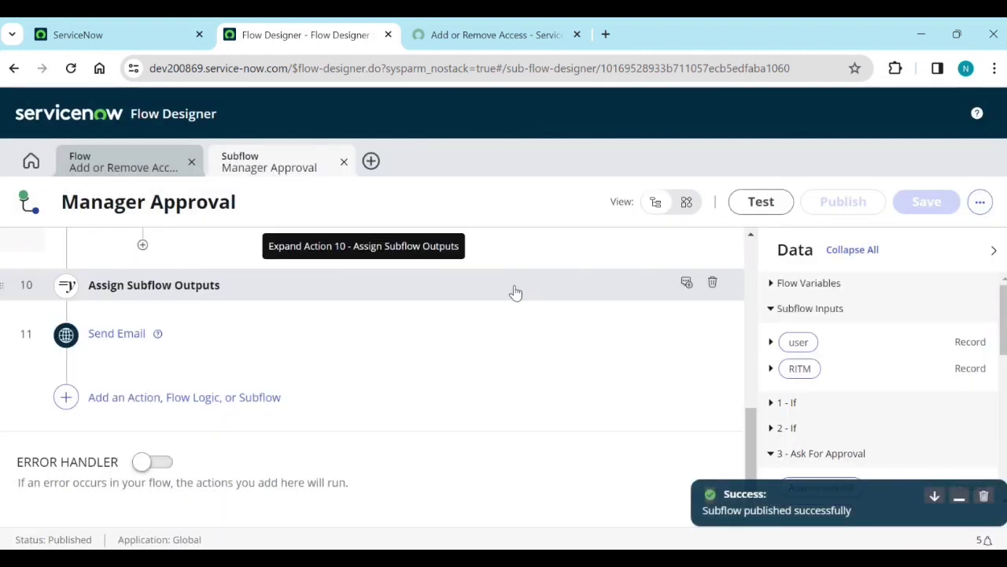
left_click(344, 161)
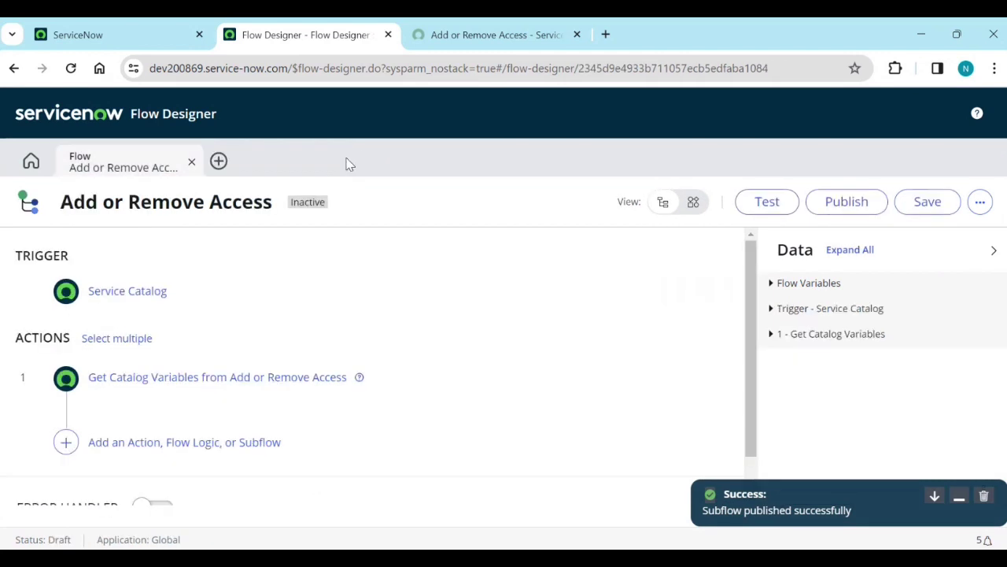
Add the global Manager Approval subflow after the Get Catalog Variables action in the Add or Remove Access flow.
scroll(383, 333, "down", 1)
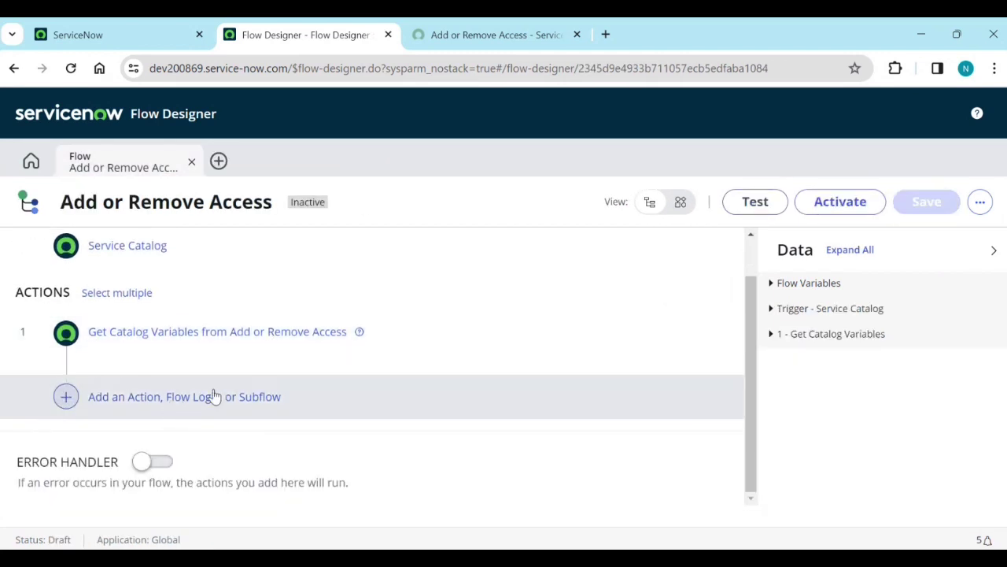
left_click(218, 399)
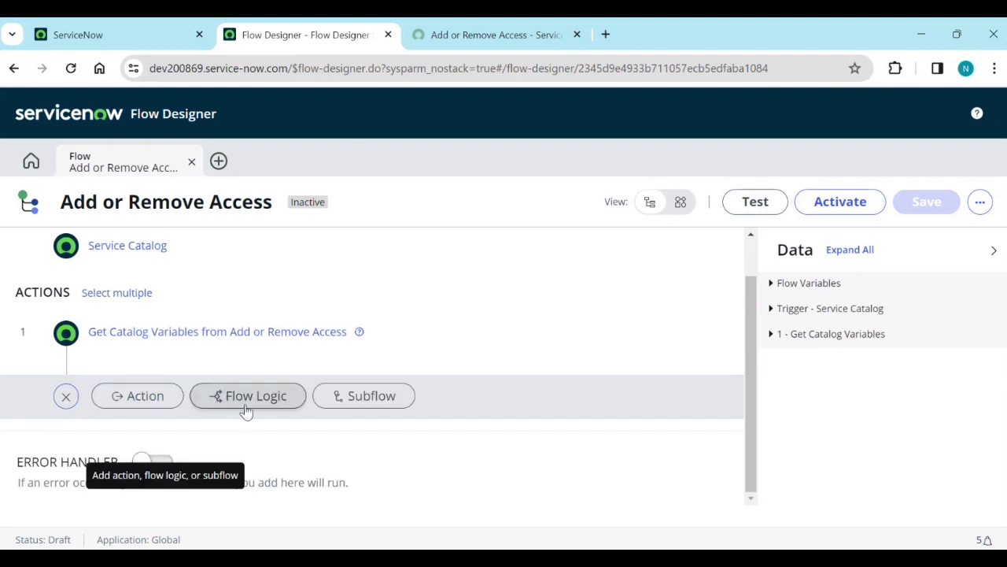
left_click(385, 400)
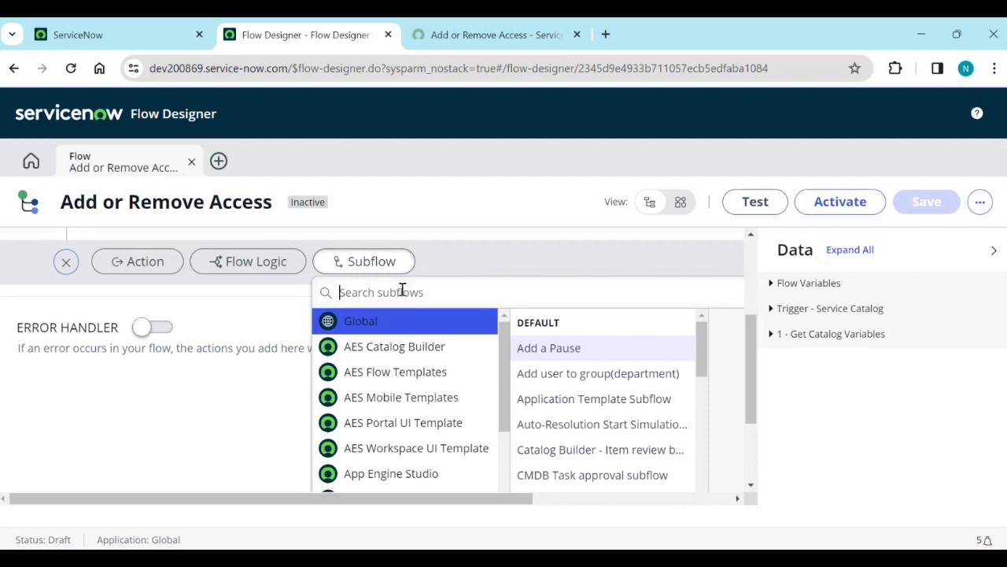
type("manage")
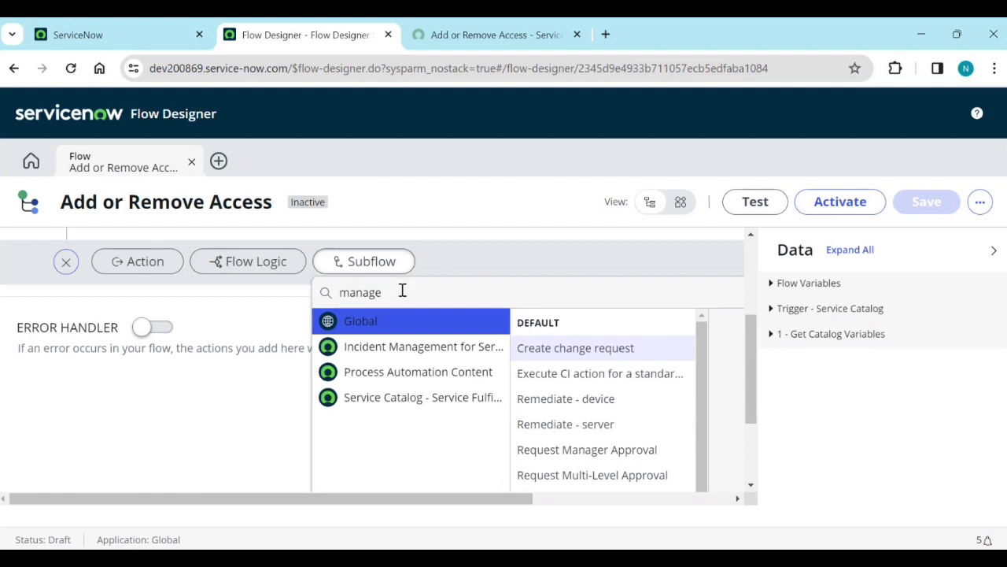
scroll(582, 409, "down", 1)
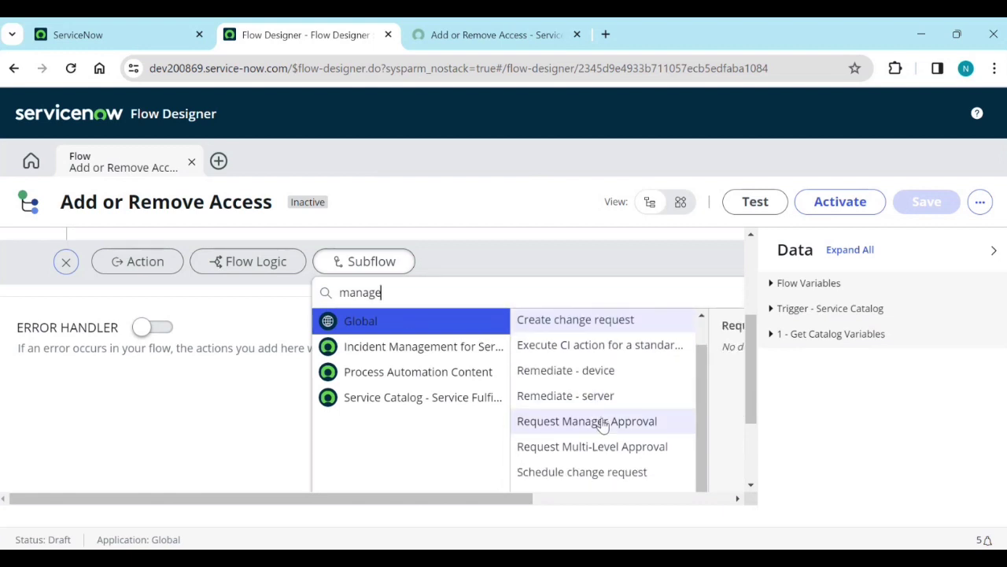
scroll(602, 423, "up", 3)
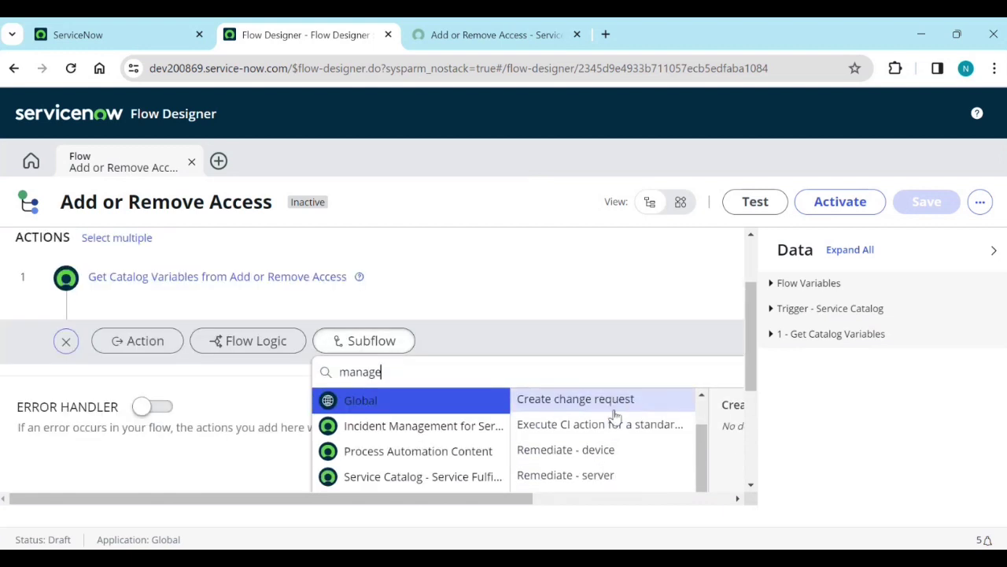
type("r")
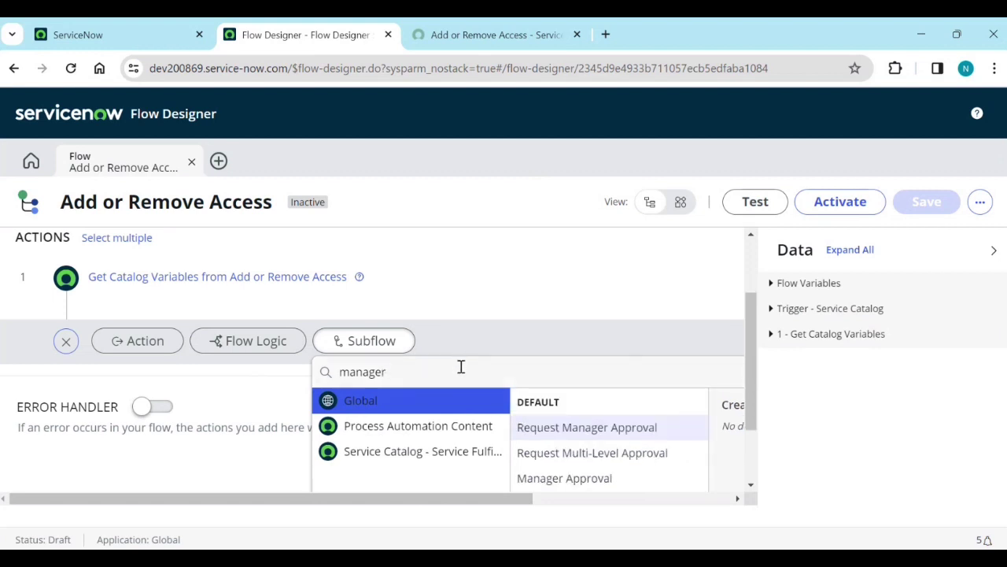
left_click(582, 482)
scroll(263, 425, "down", 1)
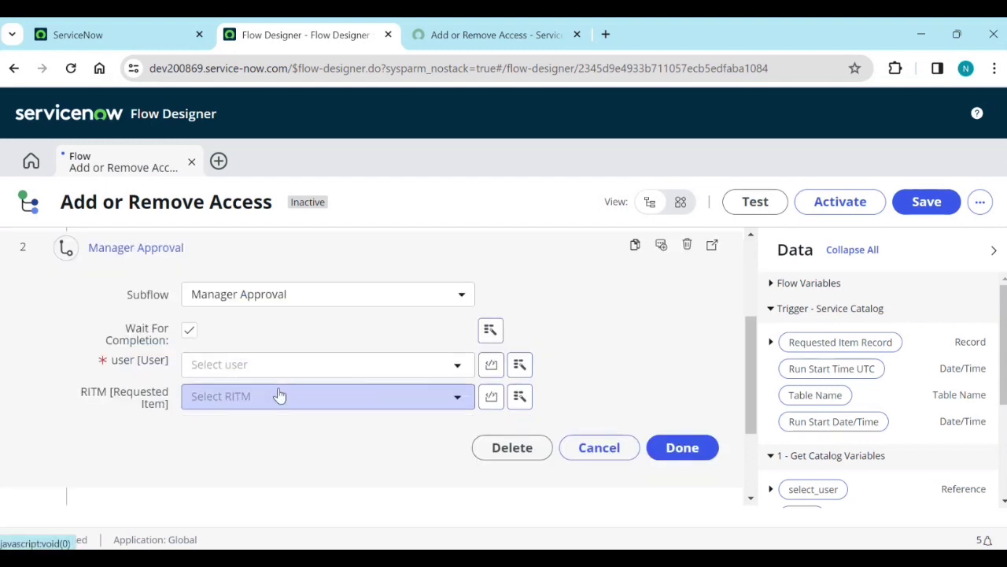
Map the subflow's user input to the select_user catalog variable and RITM to the trigger's Requested Item Record, and confirm the inputs.
scroll(816, 443, "down", 1)
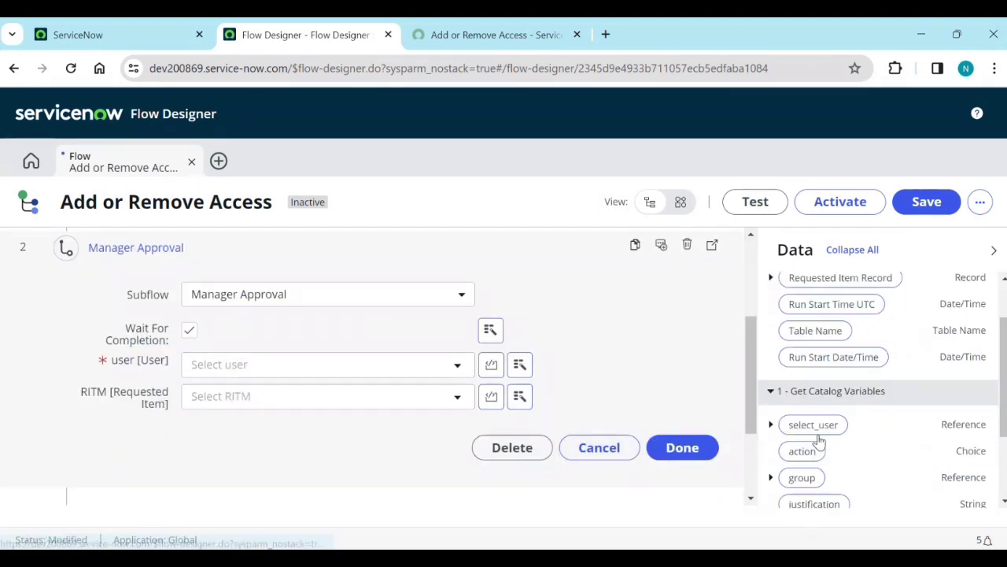
left_click_drag(815, 411, 259, 370)
scroll(922, 376, "up", 1)
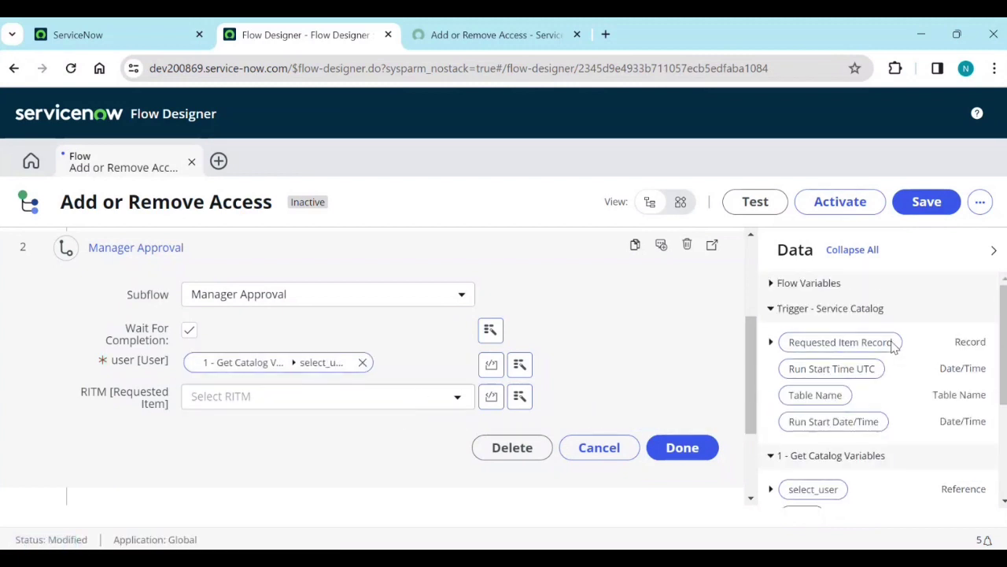
left_click_drag(866, 344, 311, 412)
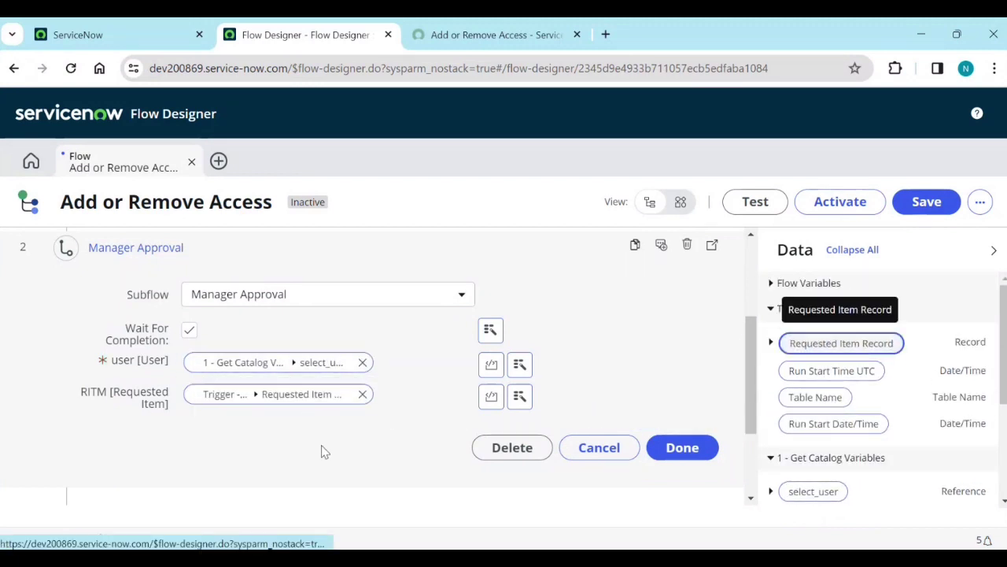
scroll(313, 475, "down", 1)
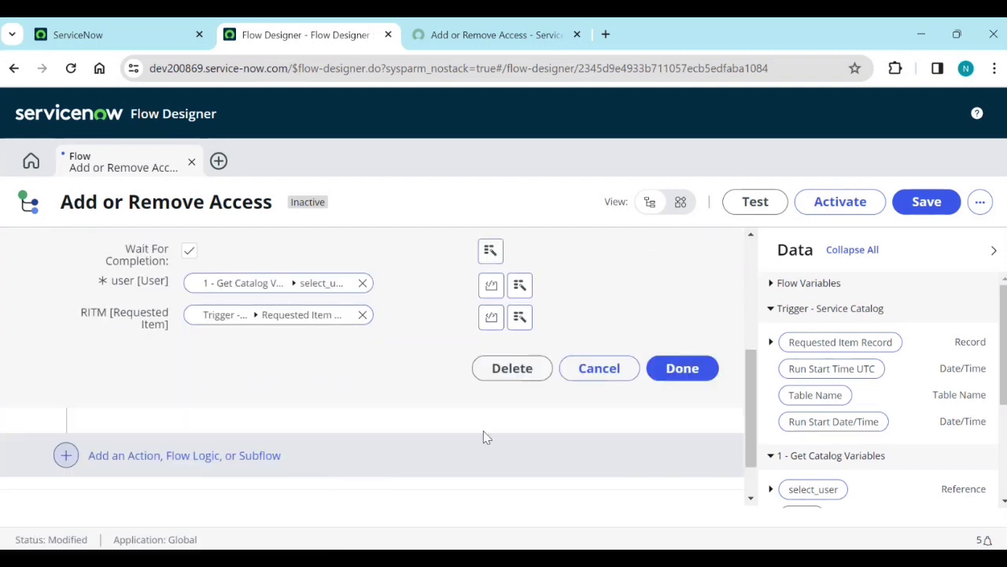
left_click(683, 375)
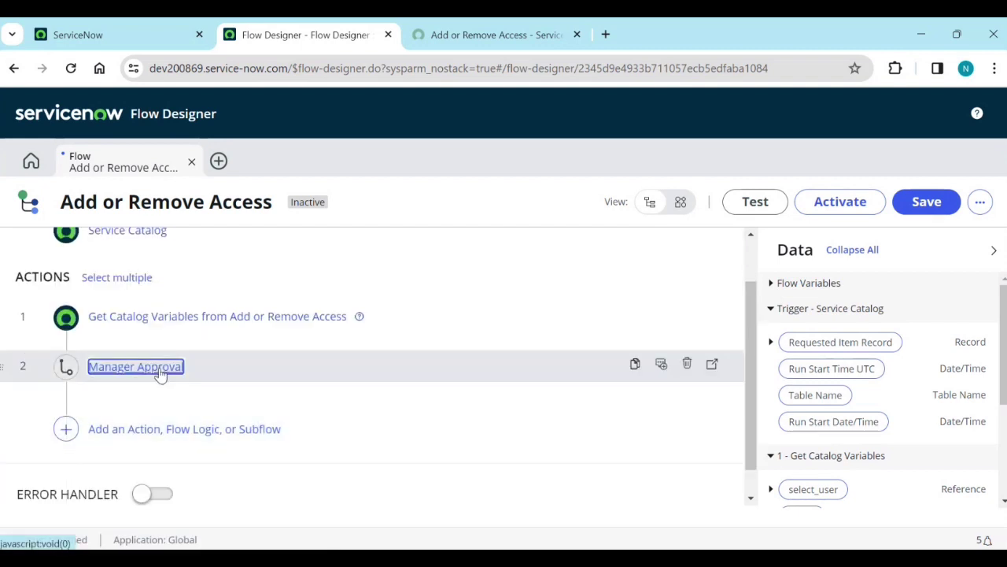
Add an If flow logic after the Manager Approval subflow with the condition label "Check it is approved".
scroll(77, 432, "down", 1)
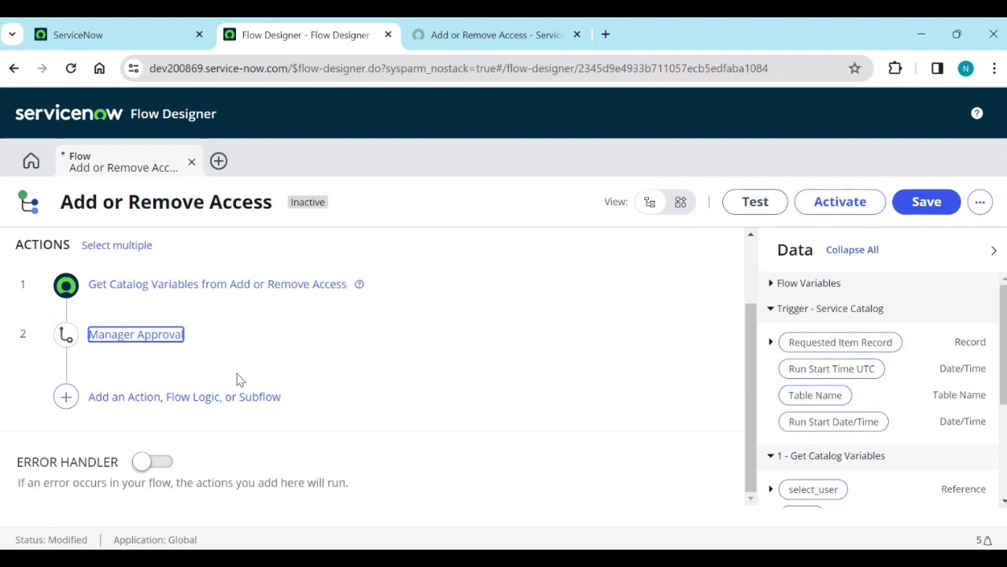
left_click(67, 399)
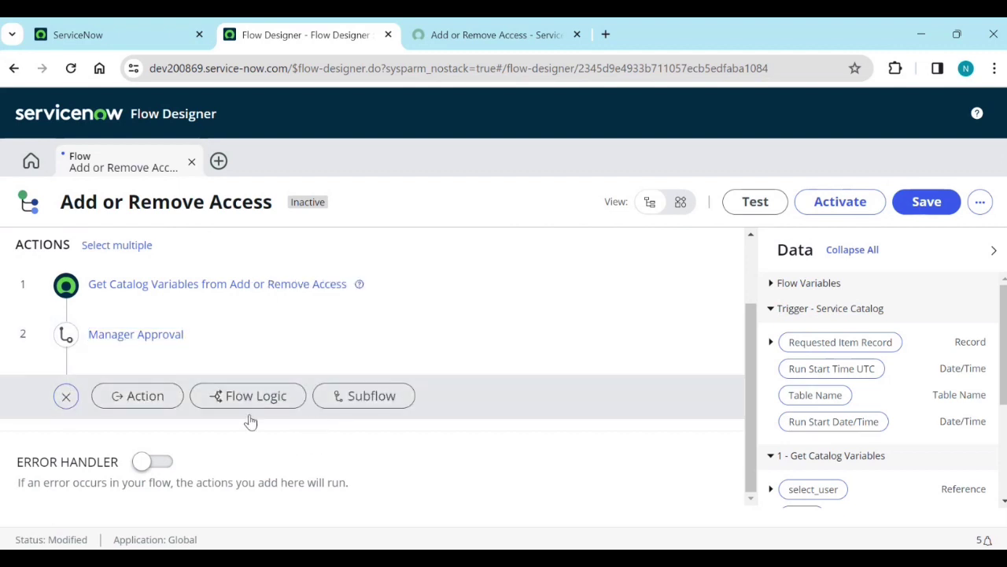
left_click(228, 397)
left_click(247, 457)
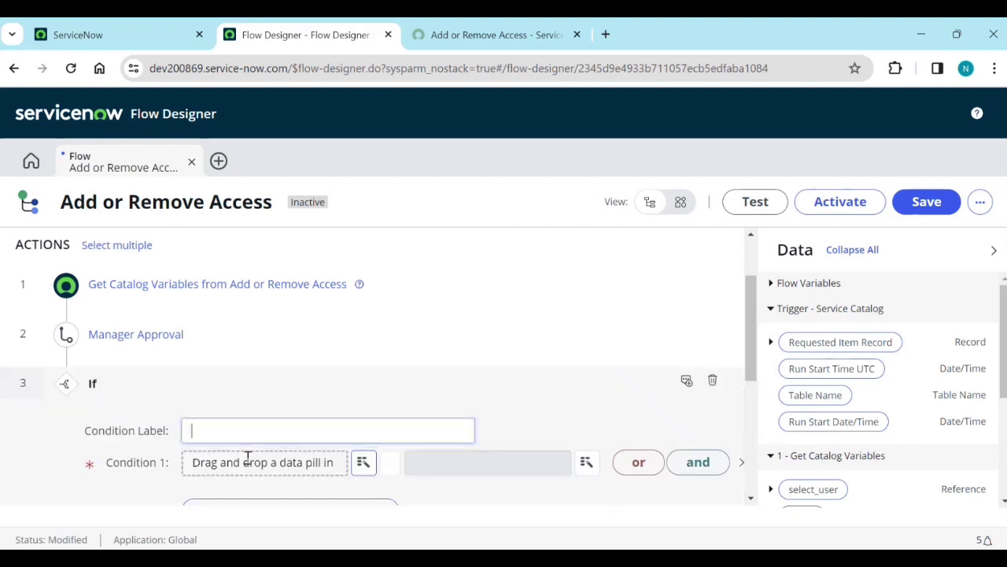
scroll(395, 429, "down", 2)
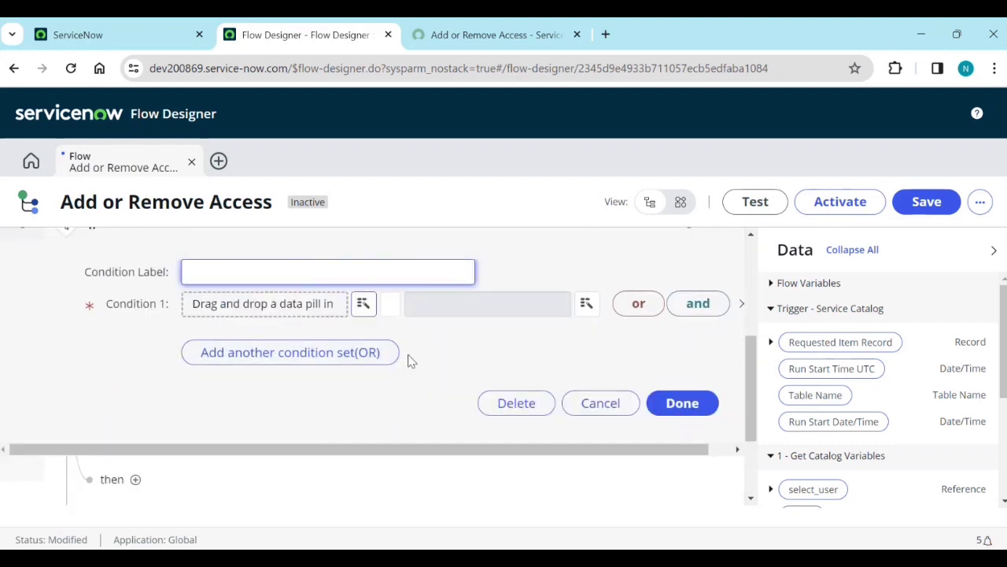
scroll(337, 386, "up", 1)
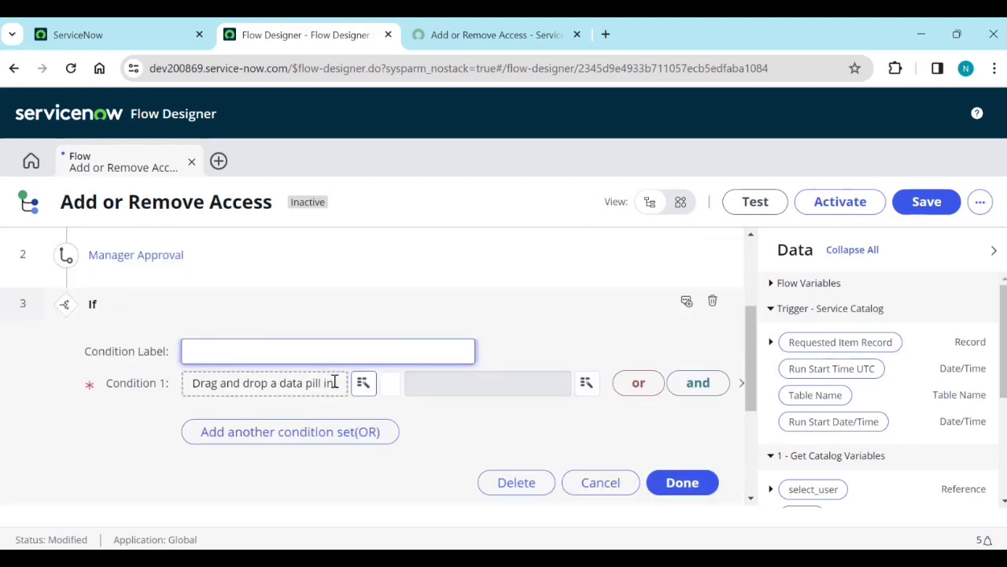
type("Check")
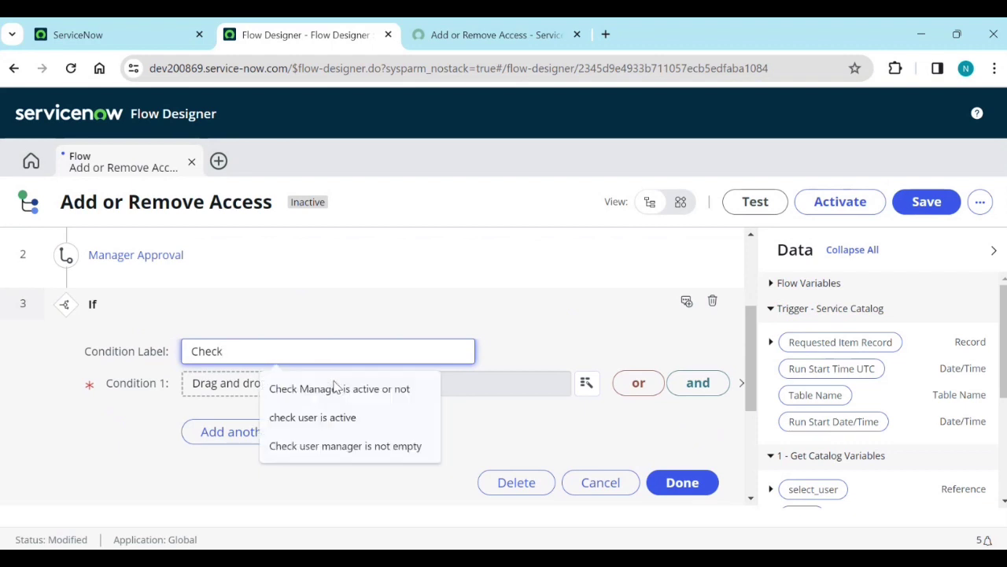
type(" it is approved")
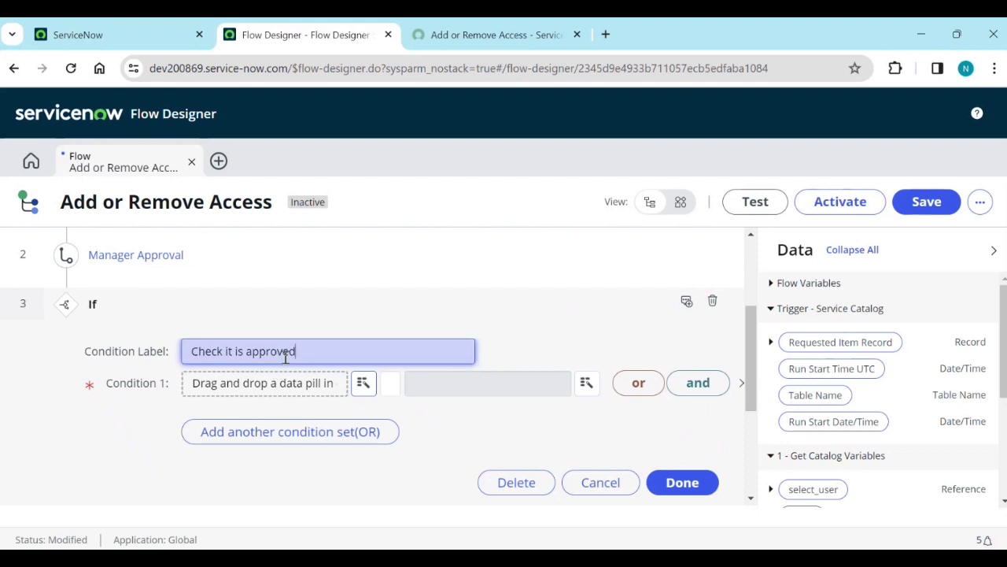
Set the If condition to compare the Manager Approval Output with the value Approved, and finish the condition.
scroll(859, 469, "down", 1)
scroll(856, 468, "down", 2)
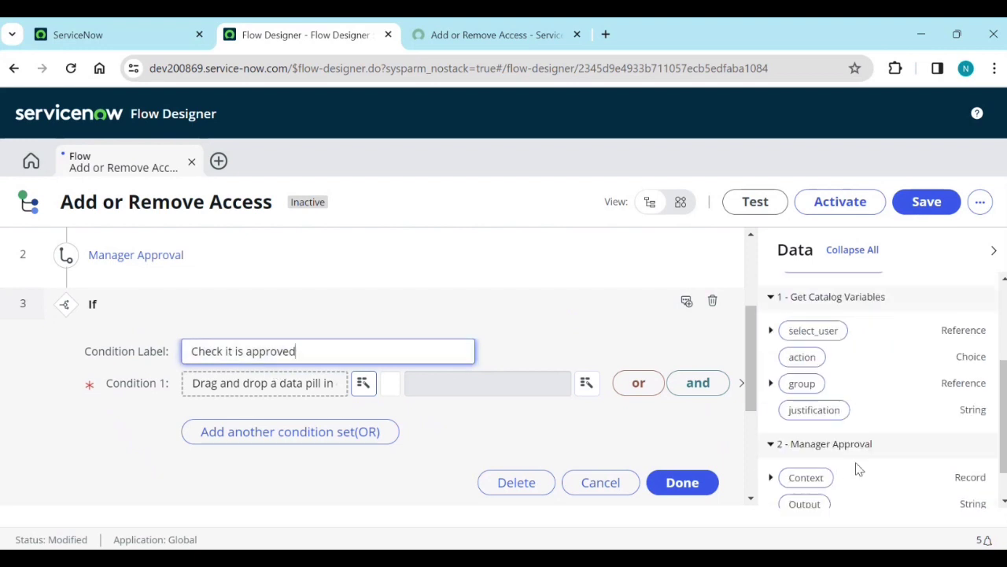
left_click_drag(804, 460, 269, 398)
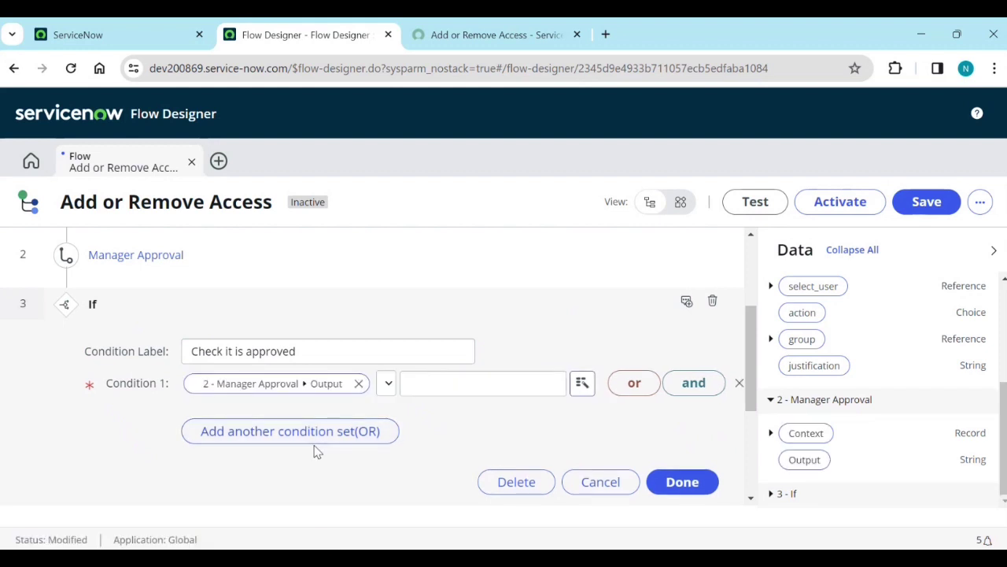
left_click(388, 383)
left_click(388, 383)
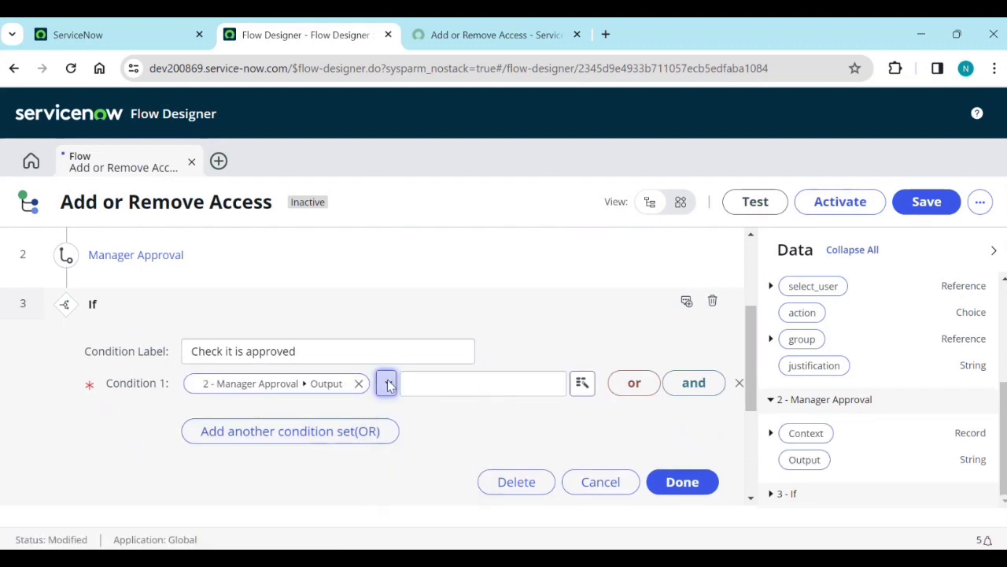
left_click(439, 385)
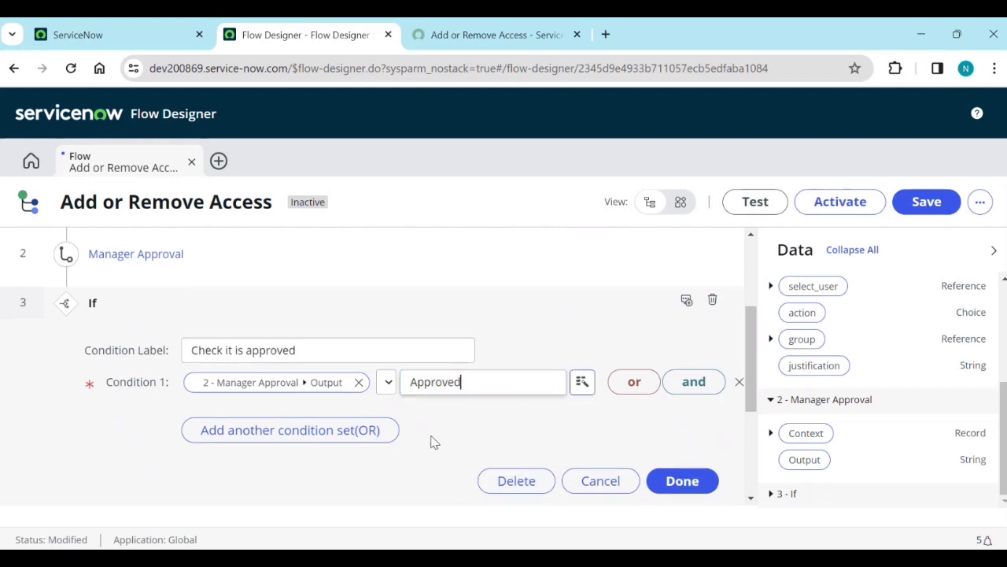
scroll(432, 441, "down", 2)
left_click(697, 332)
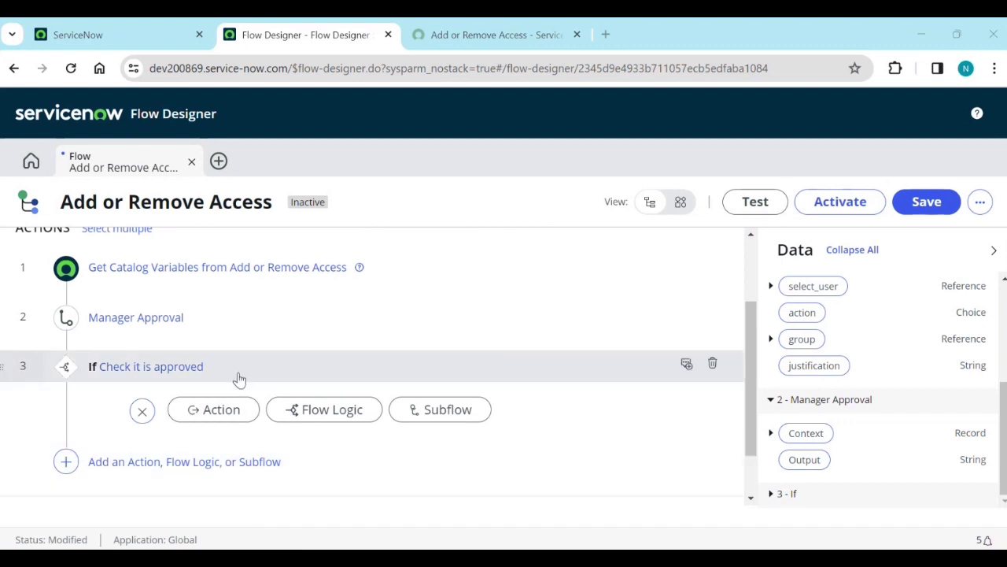
scroll(236, 378, "down", 1)
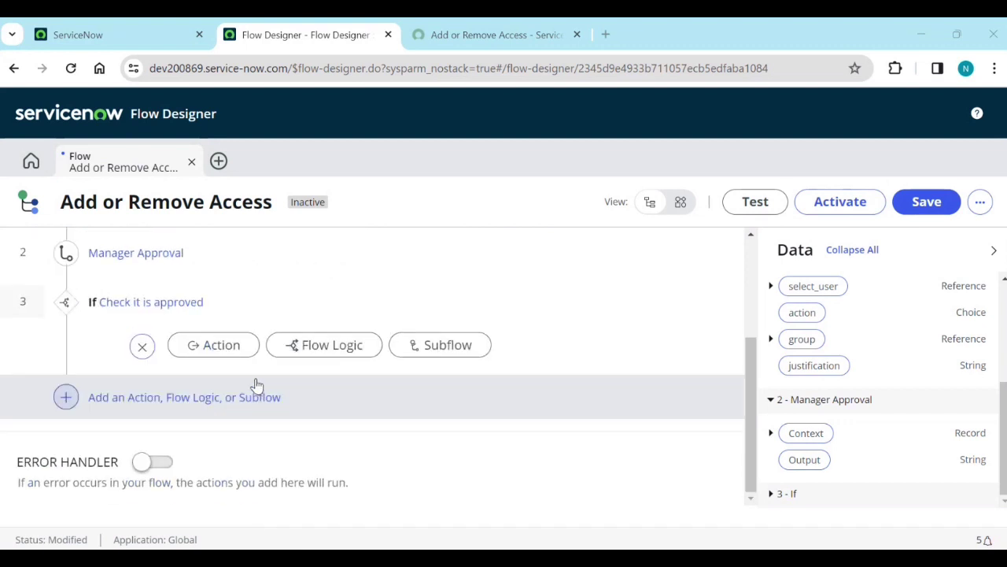
Add a nested If flow logic under the "Check it is approved" condition, labelled "Add User to Group".
scroll(294, 432, "up", 1)
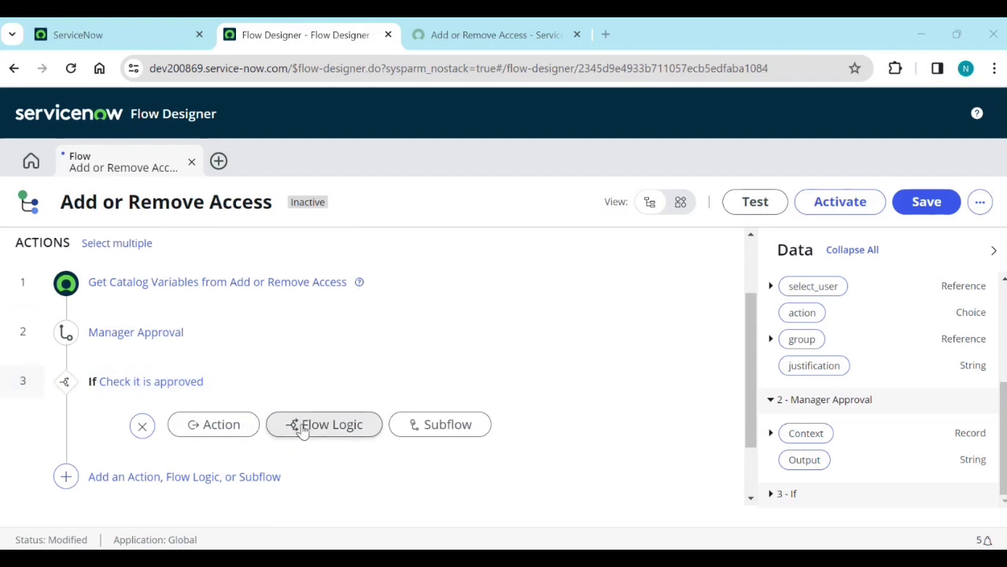
left_click(303, 429)
scroll(346, 468, "down", 1)
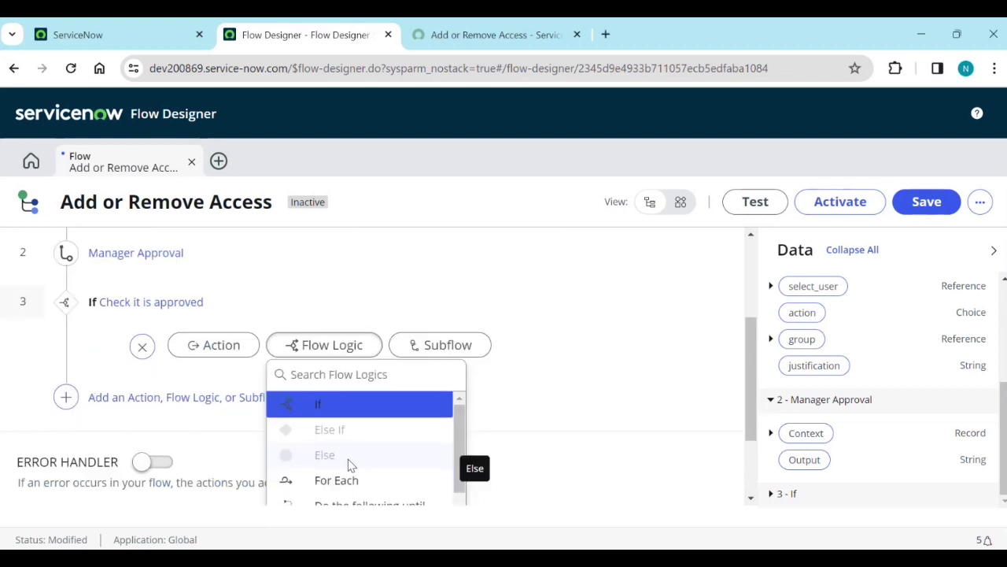
left_click(355, 415)
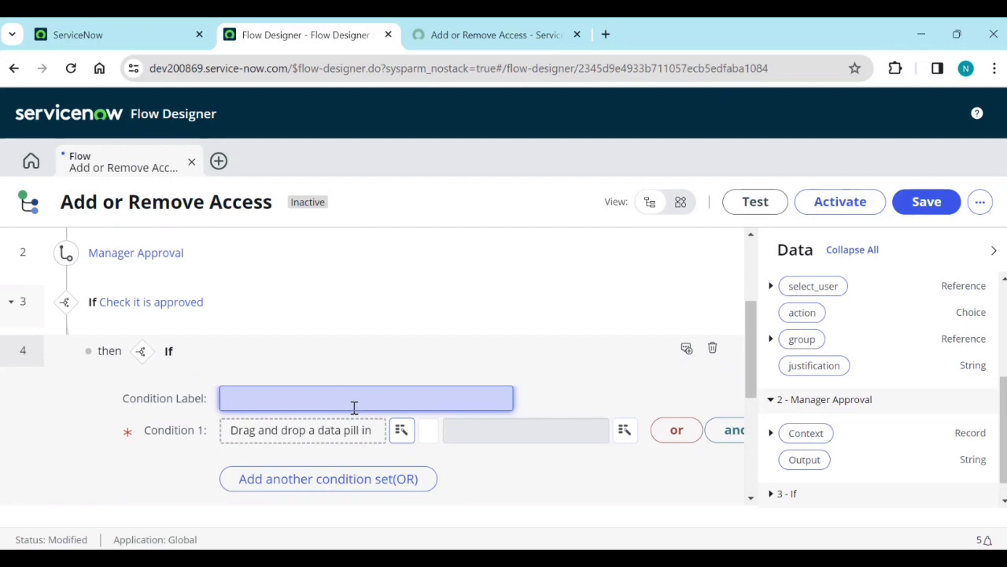
type("Add User to Group")
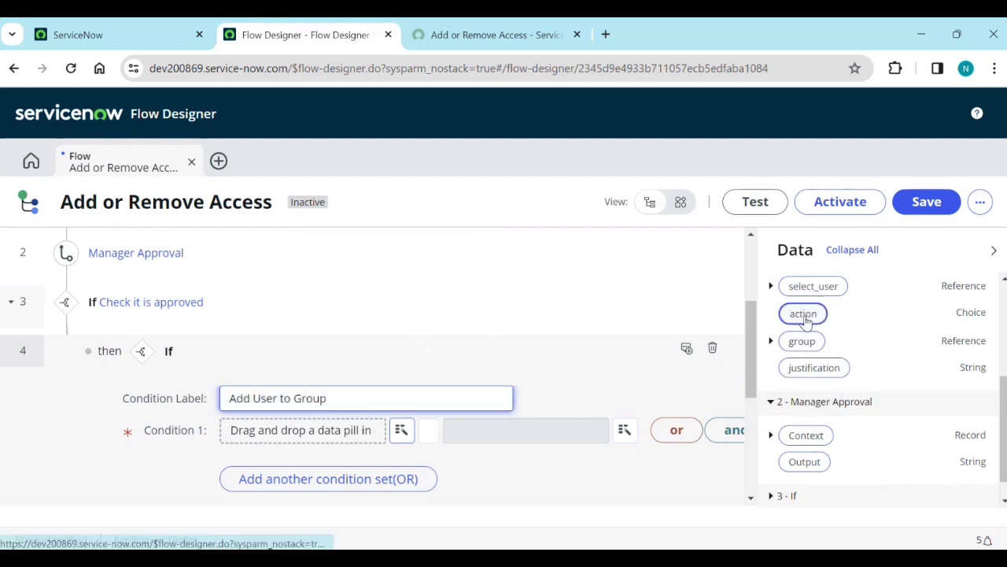
Set the nested If condition to compare the action catalog variable with Add User, and finish the condition.
left_click_drag(803, 313, 370, 439)
left_click(519, 432)
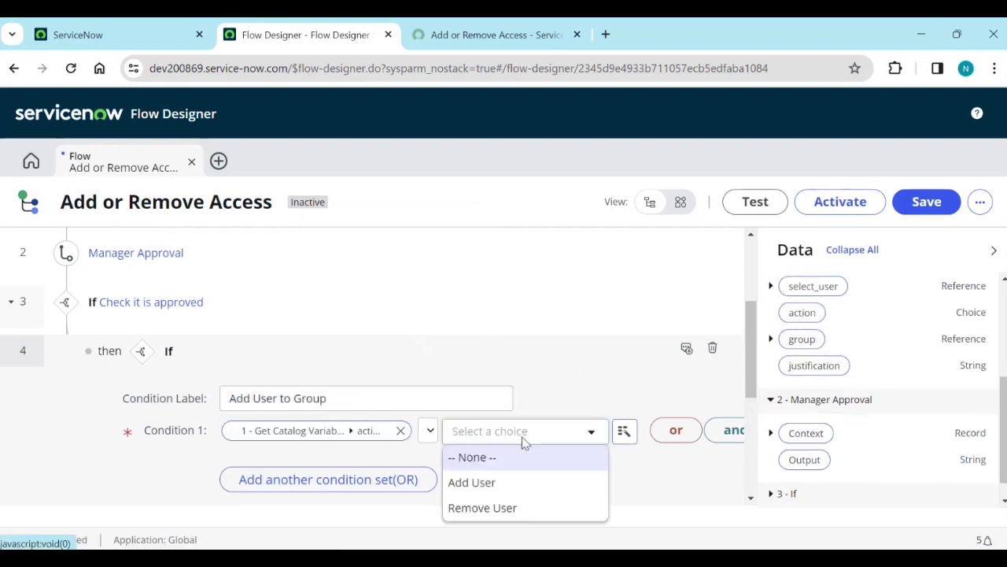
left_click(508, 486)
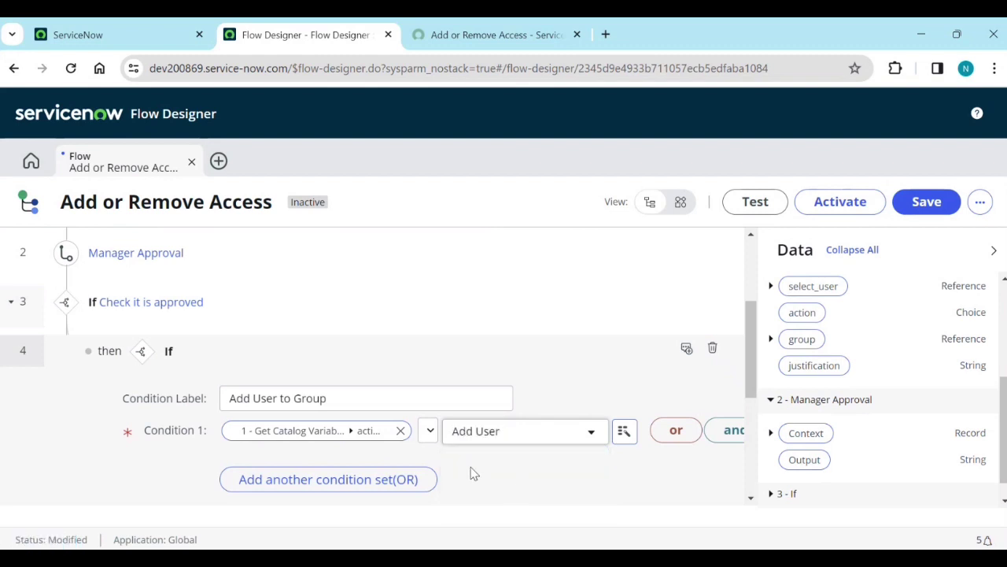
scroll(636, 444, "down", 2)
left_click(681, 370)
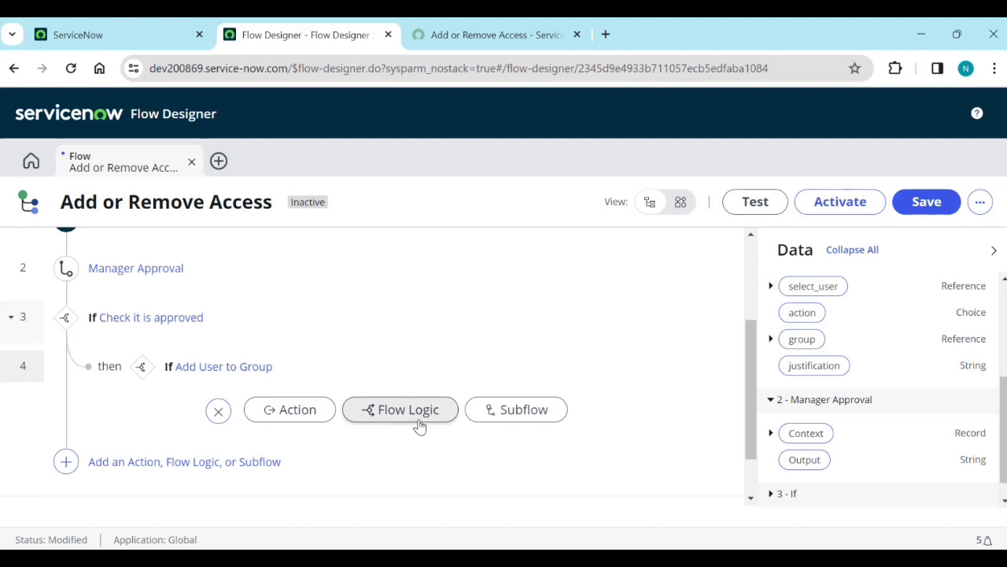
Add a Create Record action under the "Add User to Group" condition for the Group Member [sys_user_grmember] table.
left_click(303, 409)
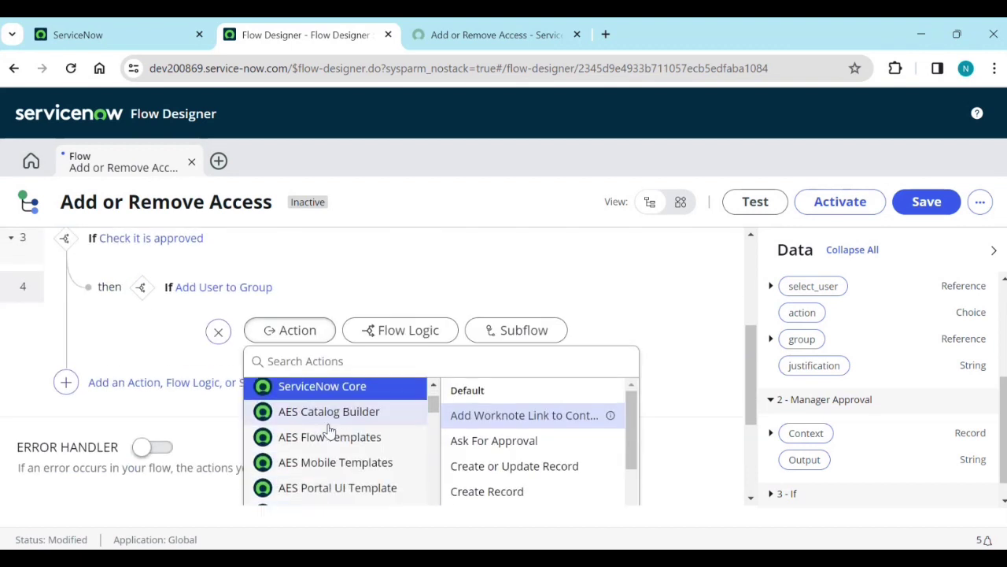
scroll(478, 455, "down", 1)
left_click(490, 412)
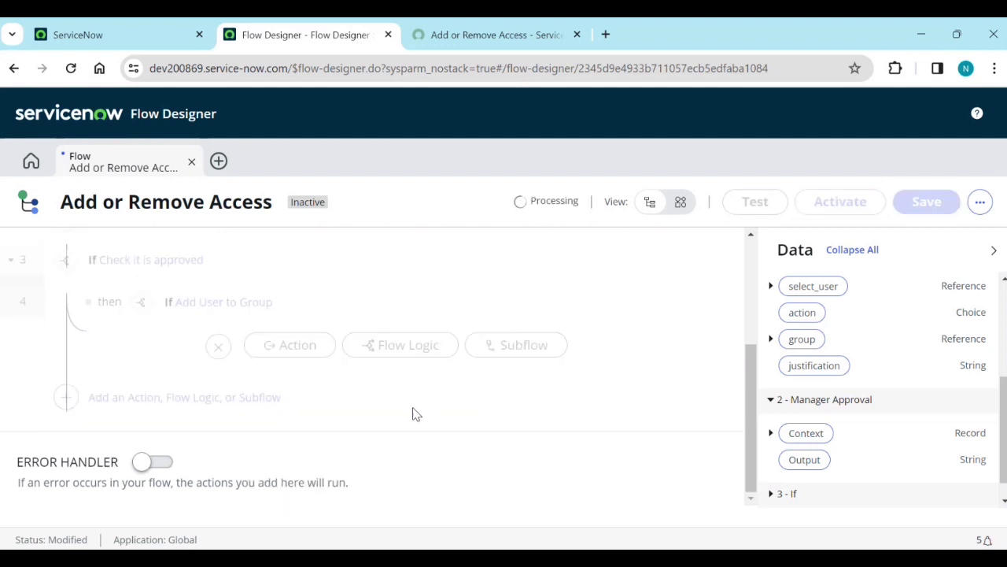
left_click(330, 429)
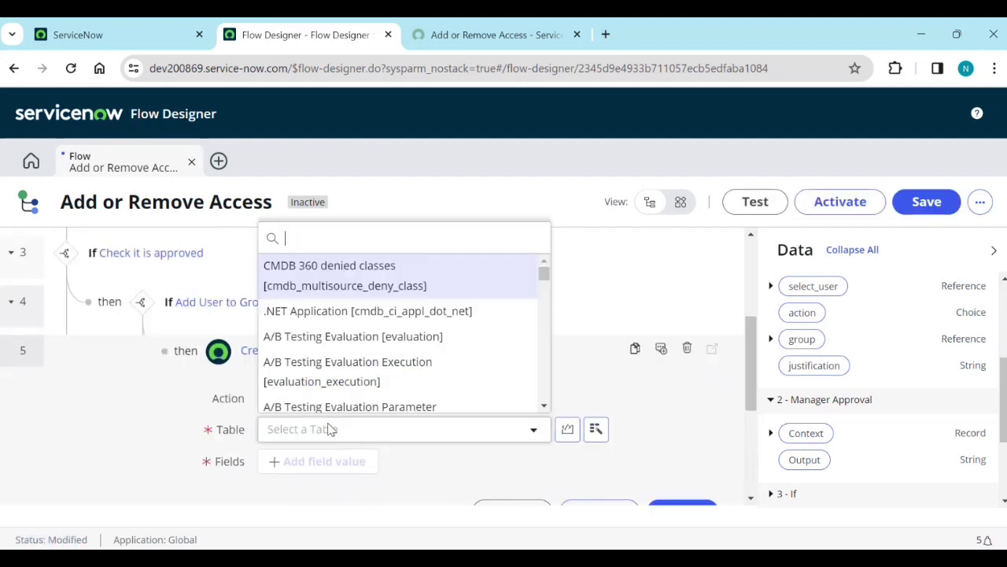
type("G")
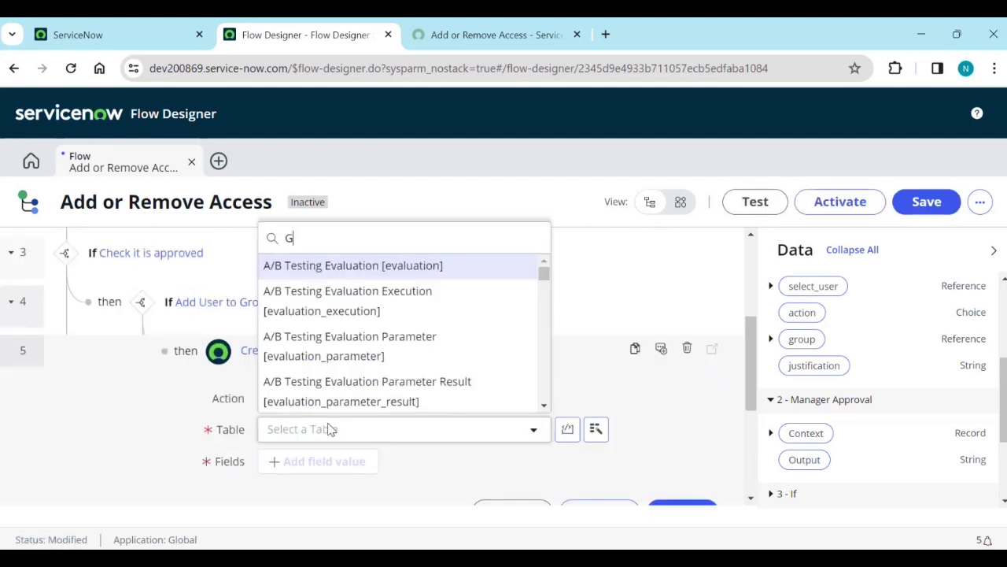
type("roup m")
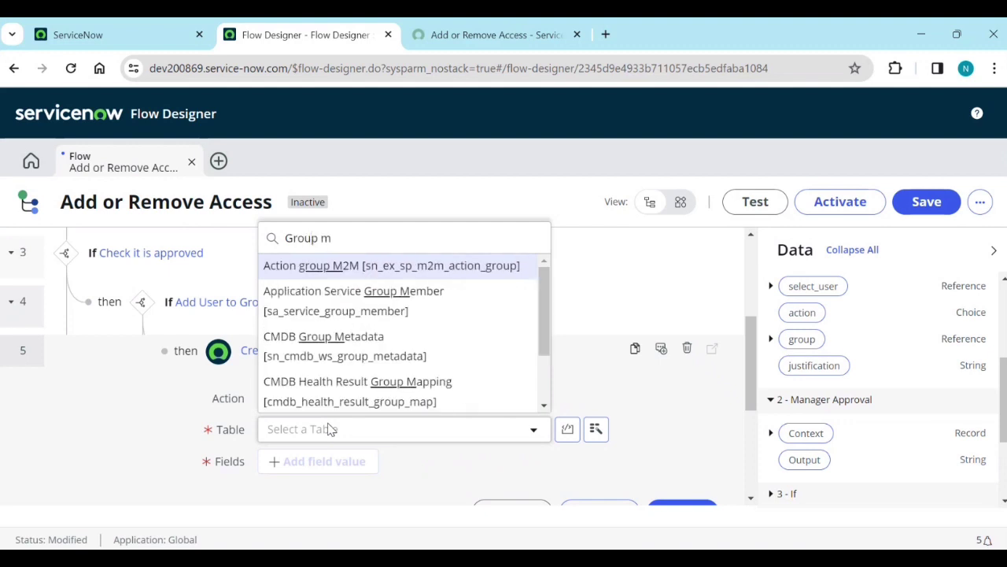
type("ember")
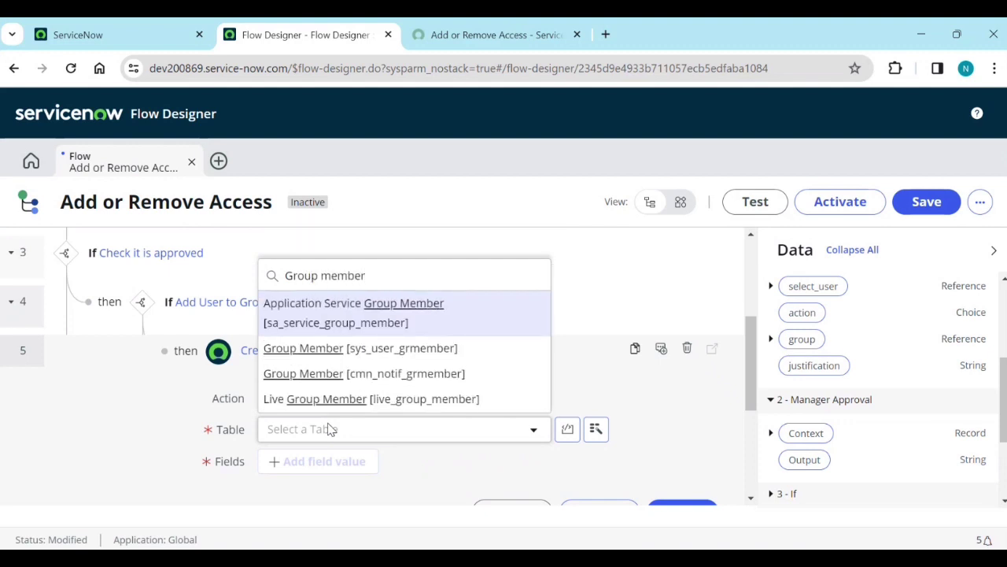
left_click(400, 348)
Add the User and Group fields to the Create Record action.
scroll(403, 375, "down", 2)
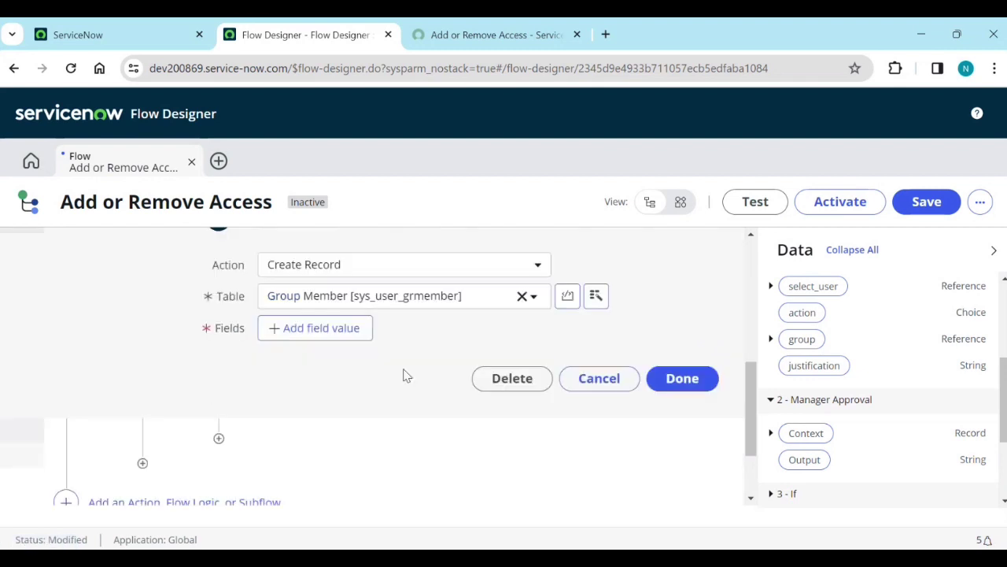
left_click(337, 311)
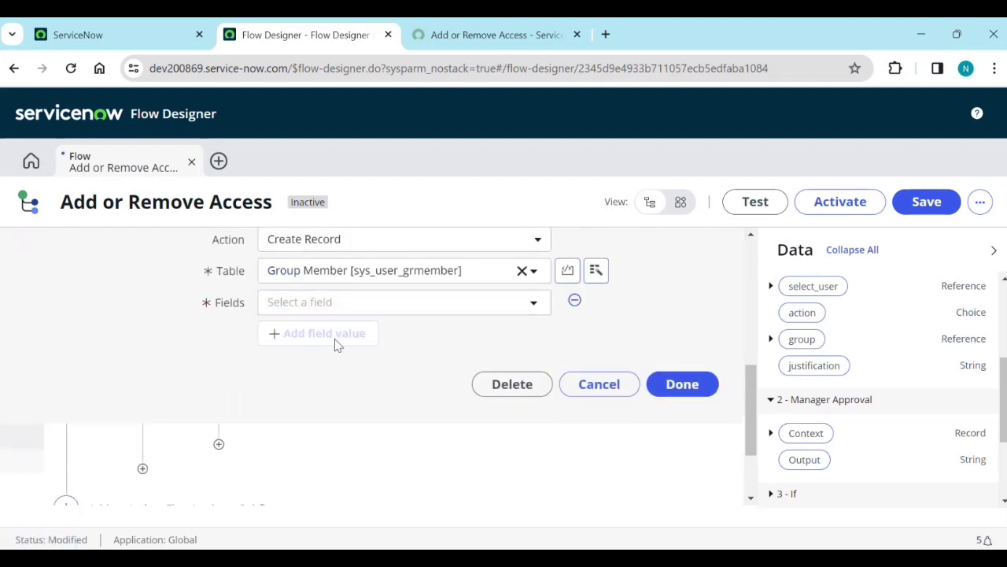
left_click(341, 310)
scroll(315, 449, "down", 1)
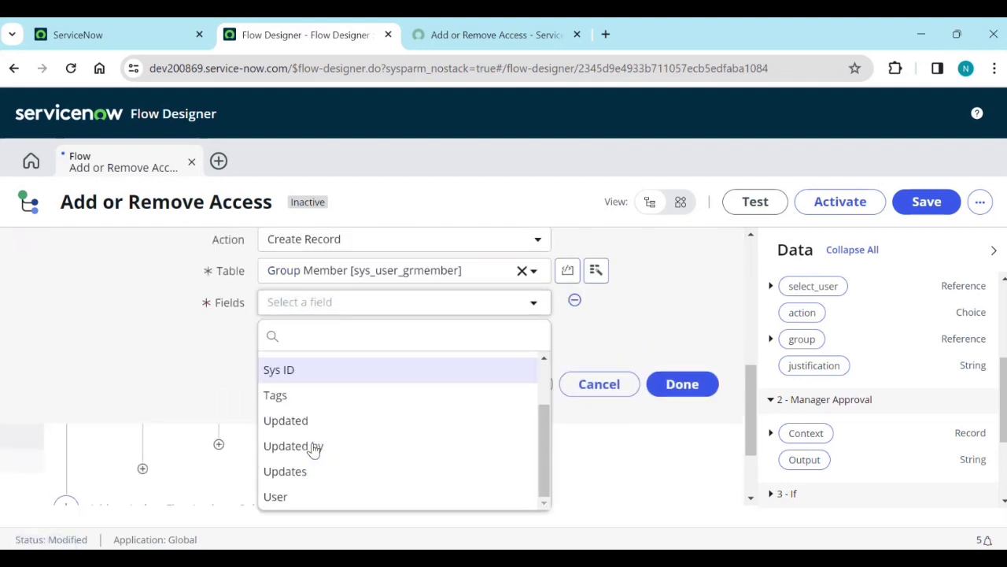
left_click(295, 495)
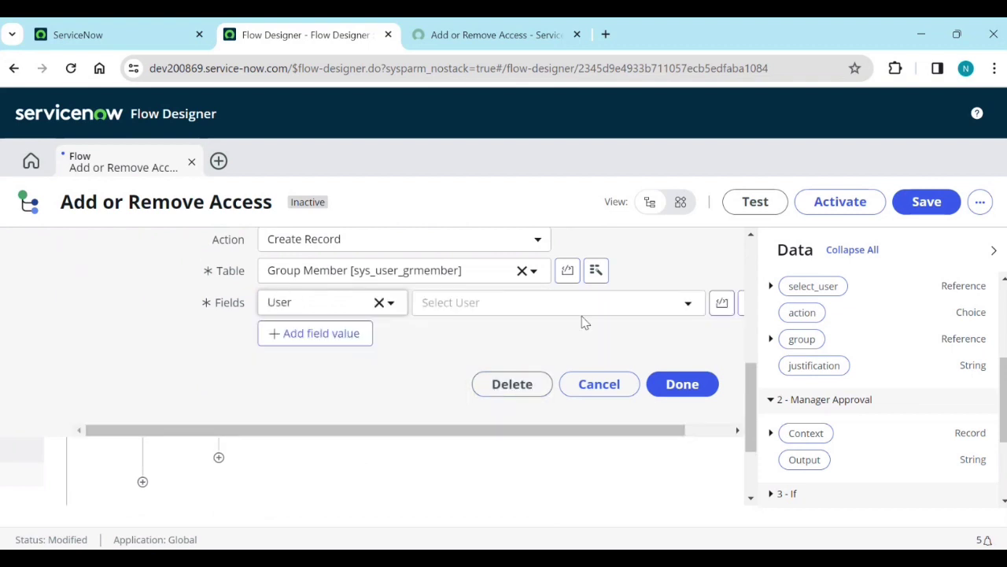
left_click(348, 332)
left_click(343, 340)
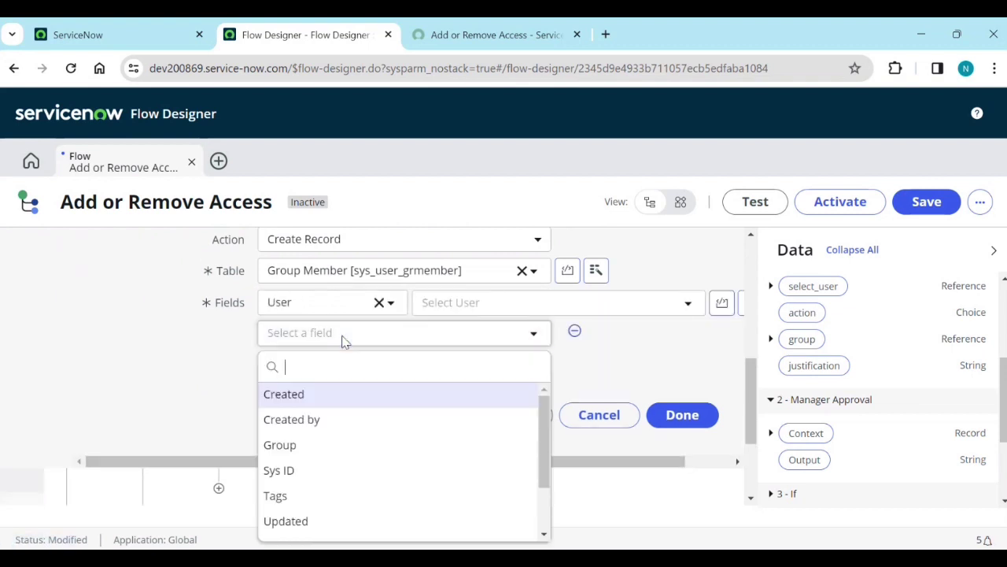
left_click(288, 447)
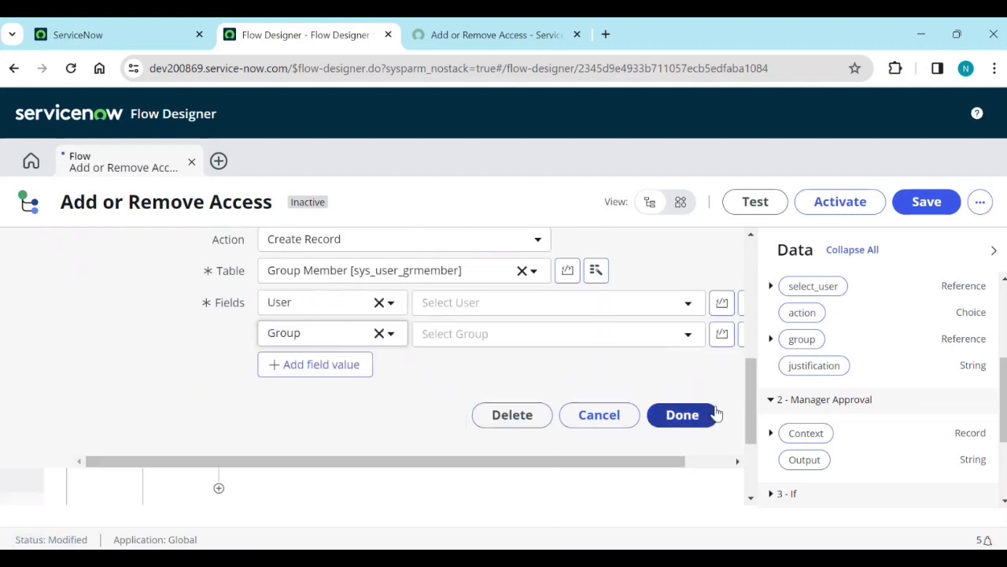
Map the User field to the select_user catalog variable and the Group field to the group variable, and finish the action.
scroll(857, 332, "up", 2)
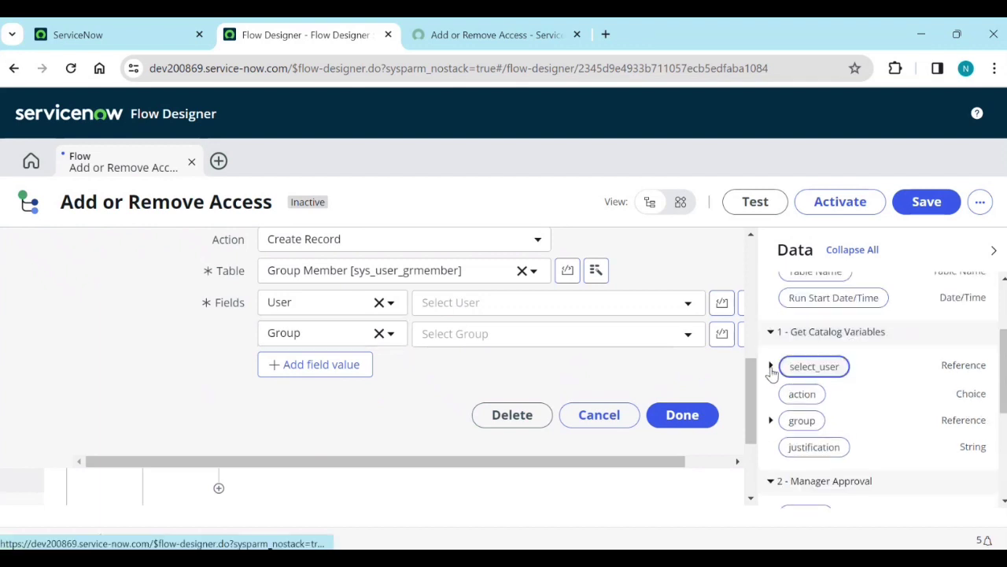
left_click_drag(814, 366, 522, 312)
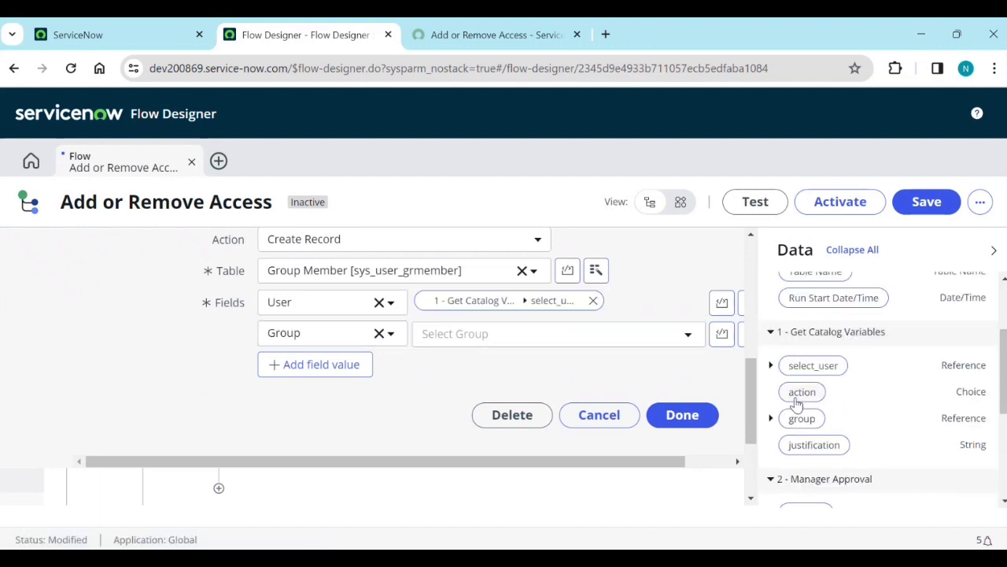
left_click_drag(797, 423, 473, 348)
scroll(480, 400, "up", 2)
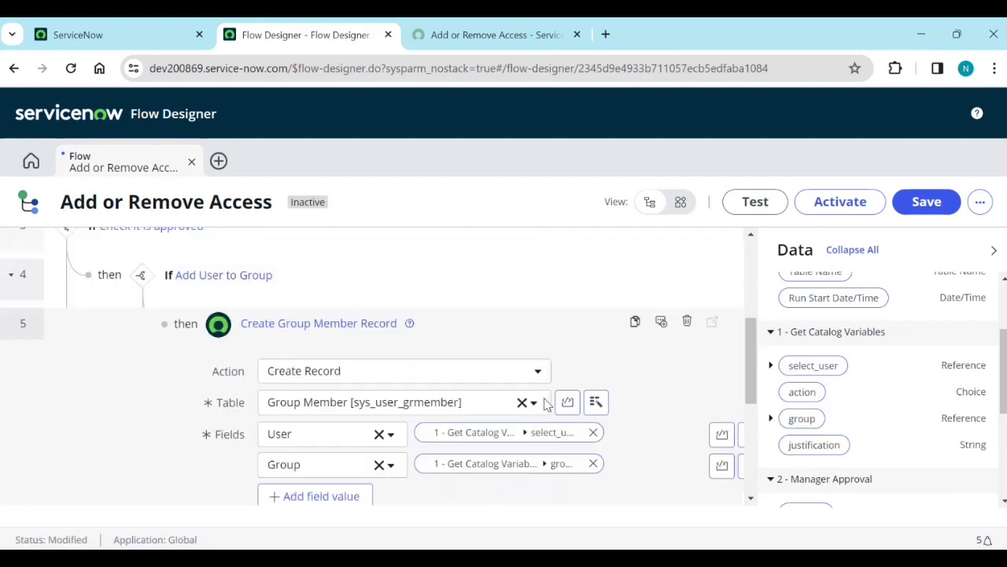
scroll(558, 386, "down", 1)
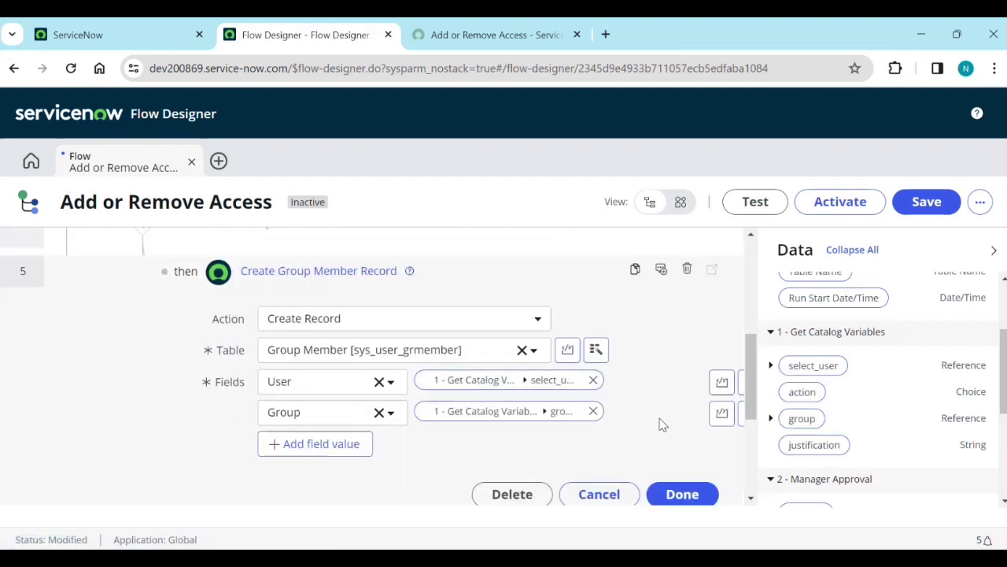
left_click(682, 494)
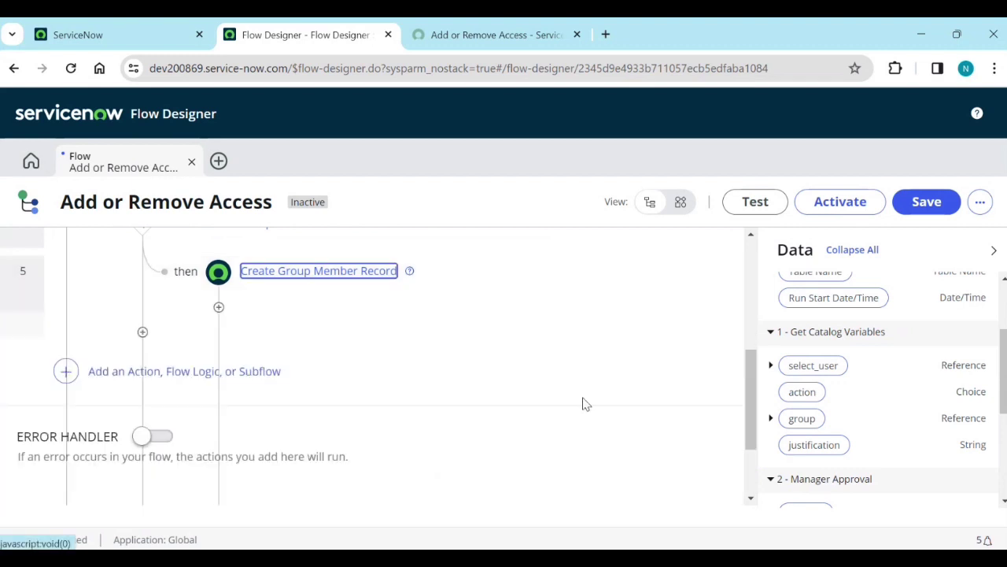
Add an Update Record action after Create Group Member Record, with the trigger's Requested Item Record as its record.
scroll(299, 326, "up", 1)
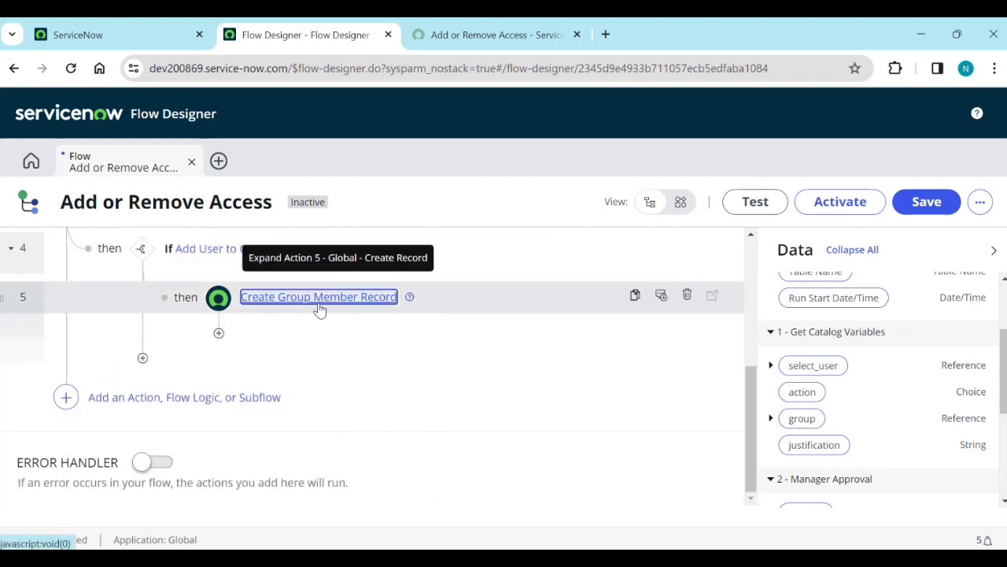
left_click(219, 334)
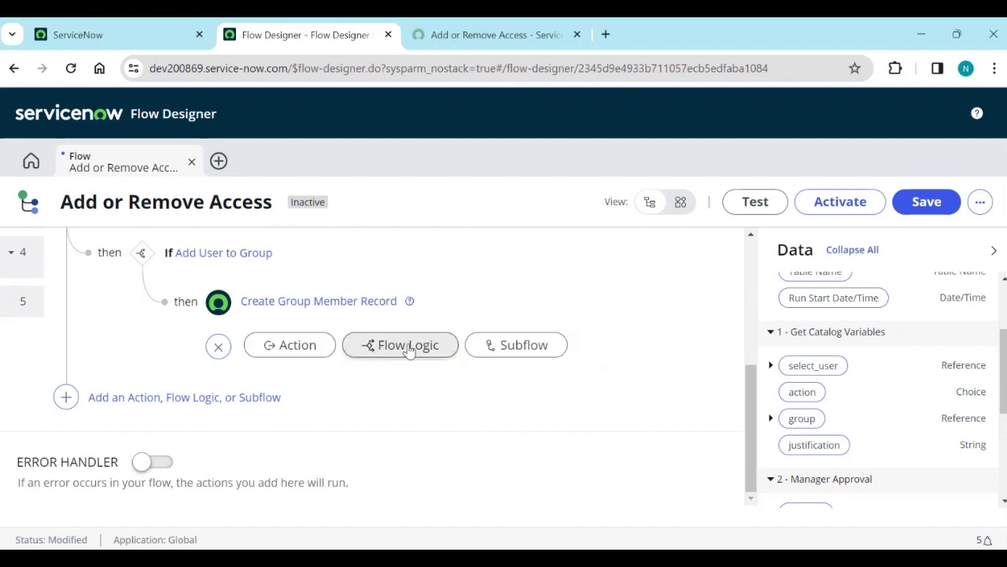
left_click(311, 352)
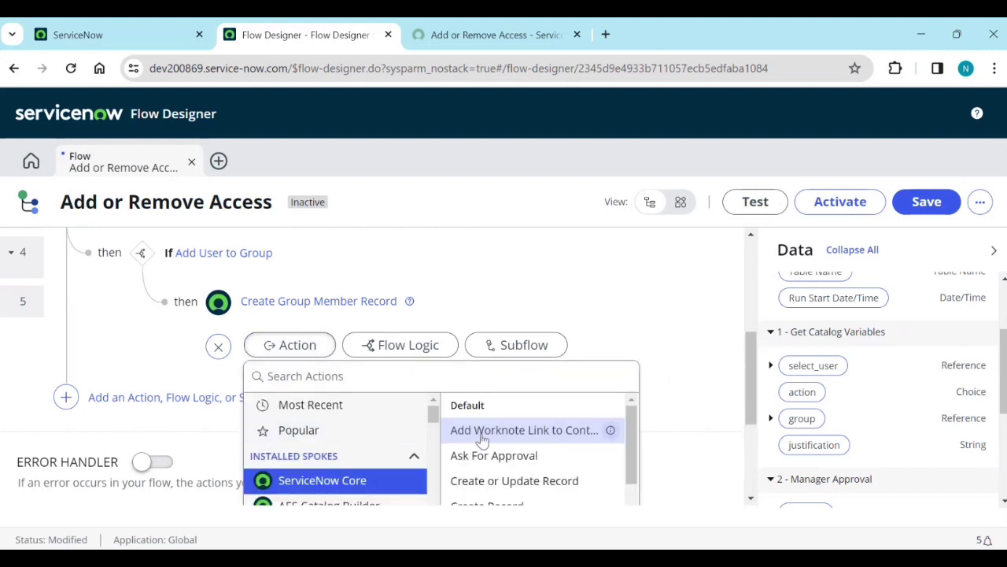
scroll(529, 453, "down", 2)
scroll(529, 452, "down", 6)
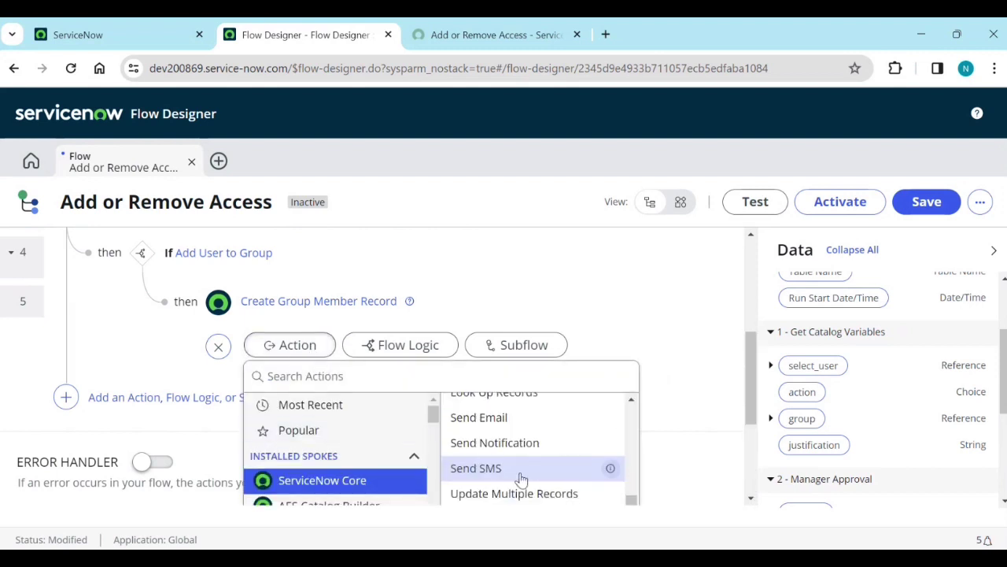
left_click(513, 439)
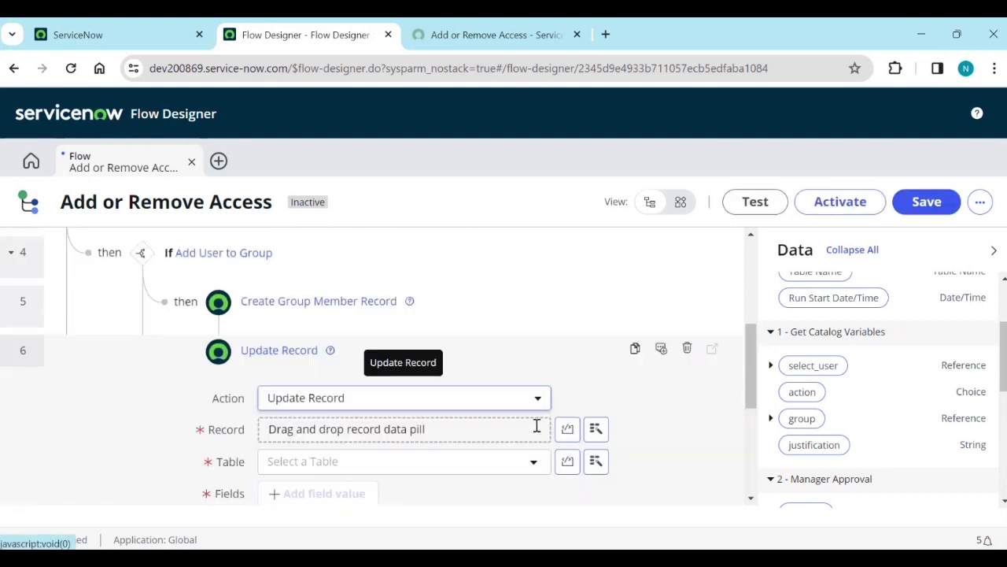
scroll(841, 394, "up", 2)
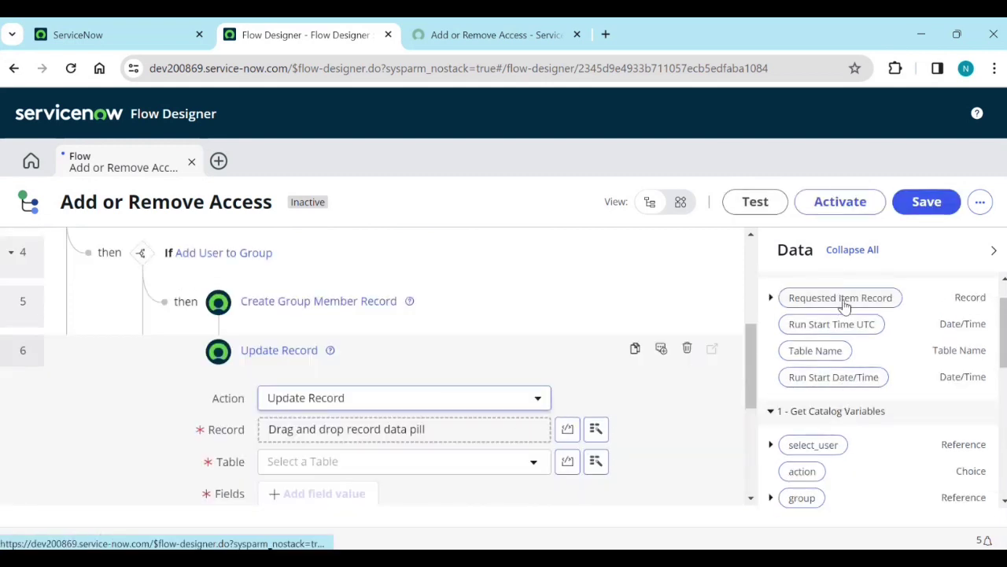
left_click_drag(842, 299, 409, 434)
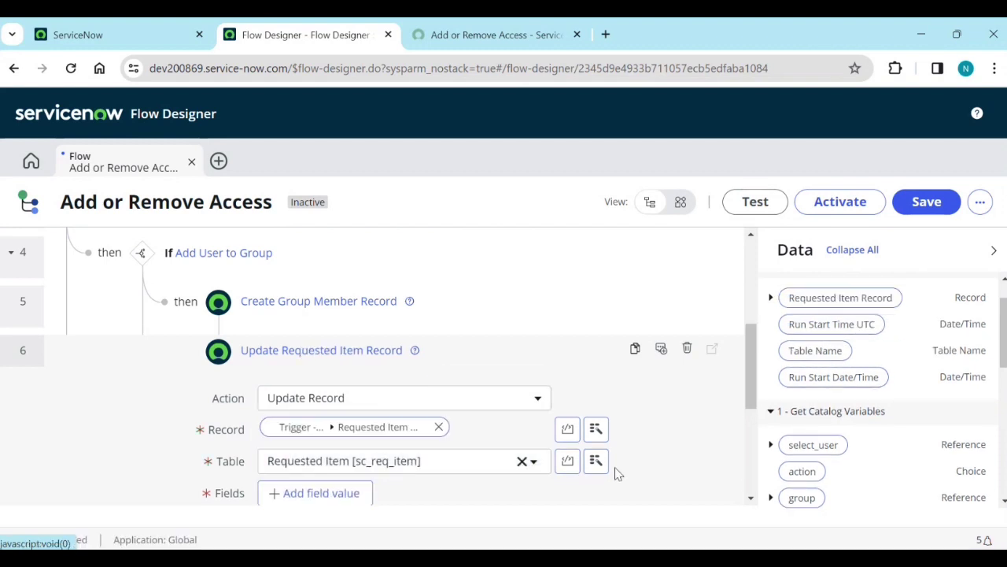
Add the Stage field to the Update Requested Item Record action and set it to Completed.
scroll(618, 475, "down", 2)
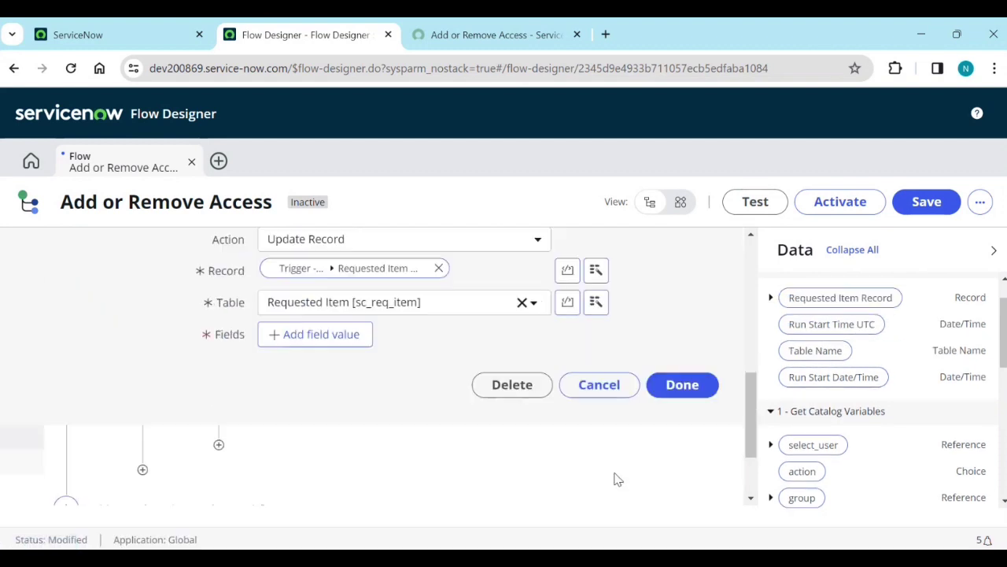
left_click(333, 344)
left_click(334, 348)
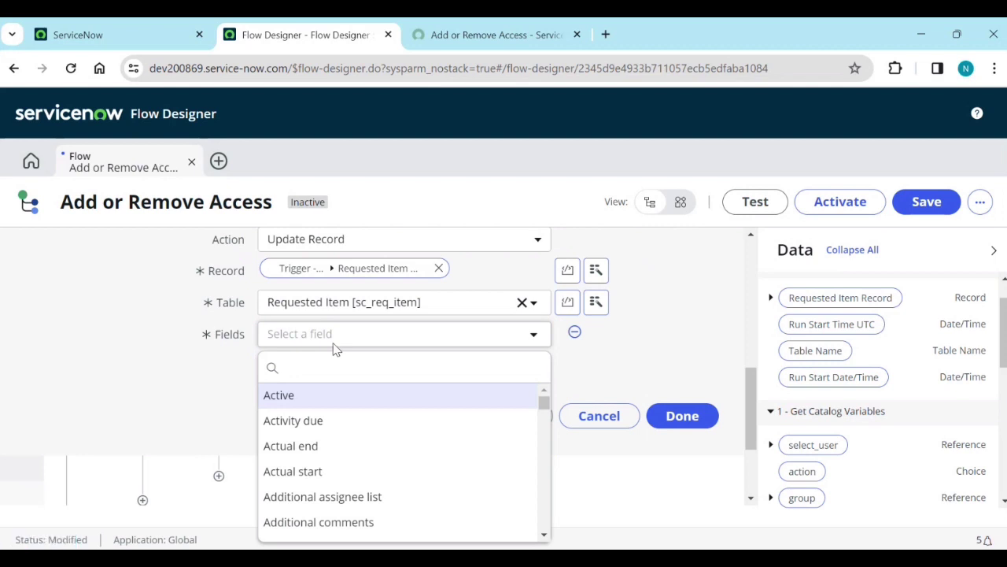
type("stage")
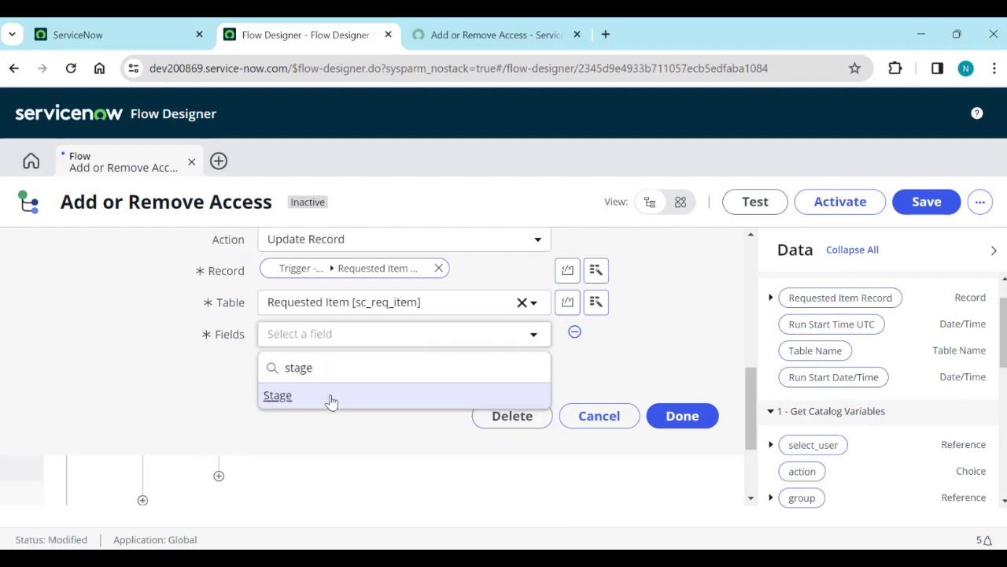
left_click(331, 401)
left_click(551, 344)
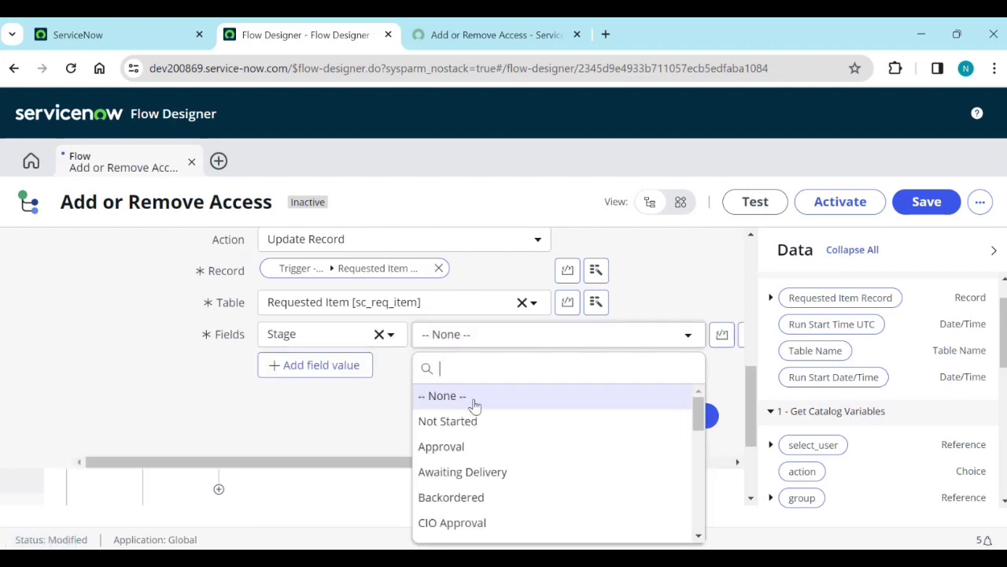
scroll(482, 478, "down", 5)
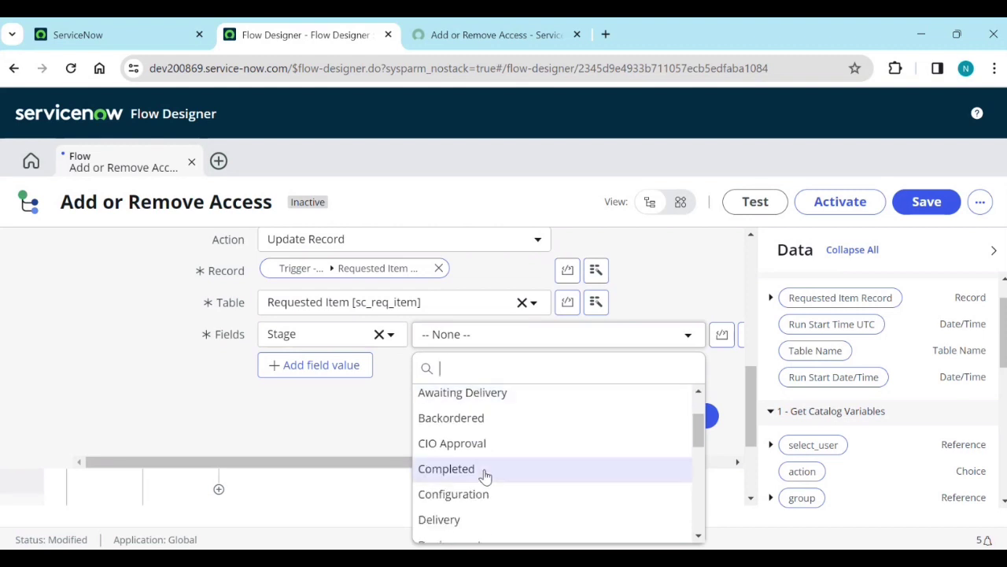
scroll(490, 478, "down", 3)
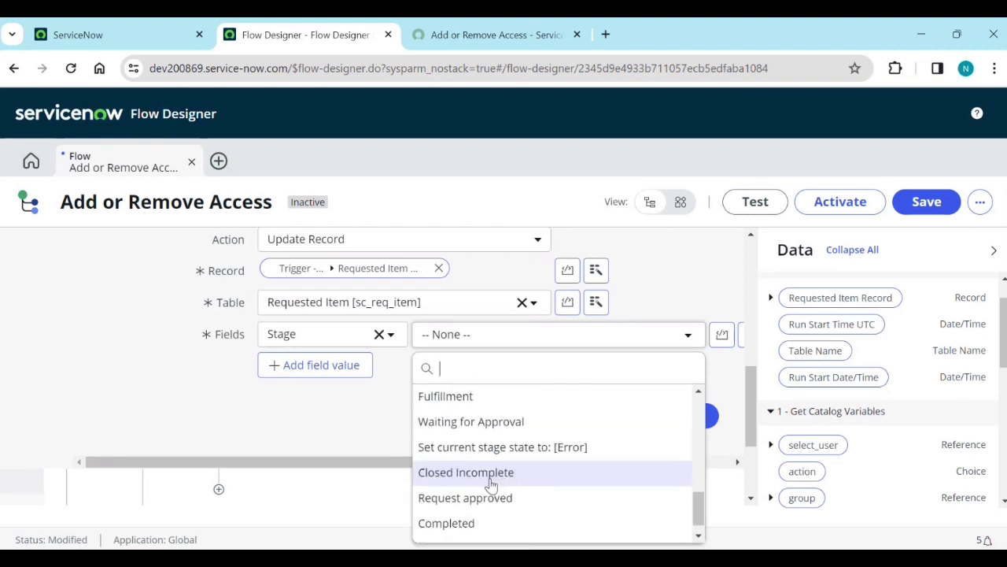
left_click(492, 454)
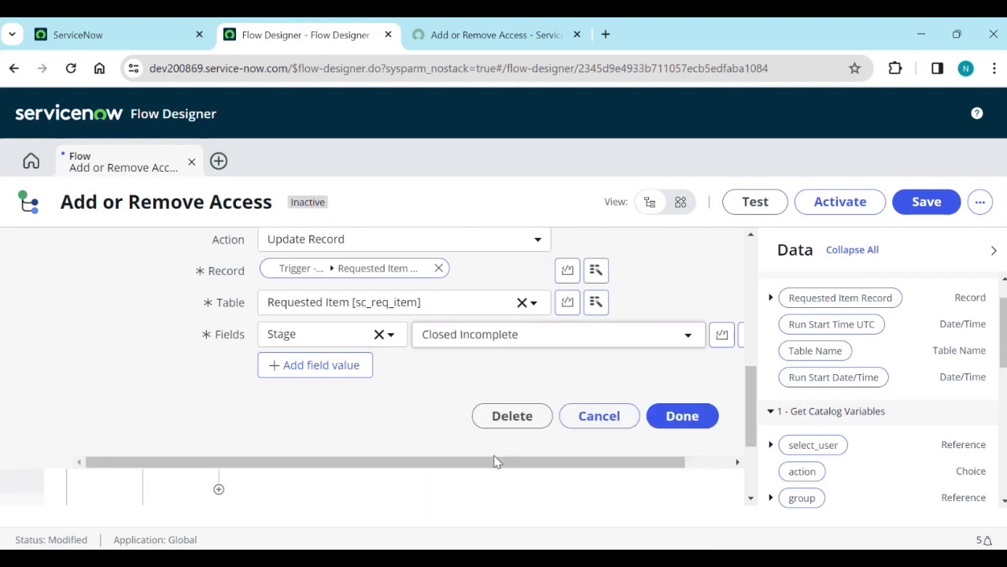
left_click(512, 342)
scroll(512, 496, "down", 2)
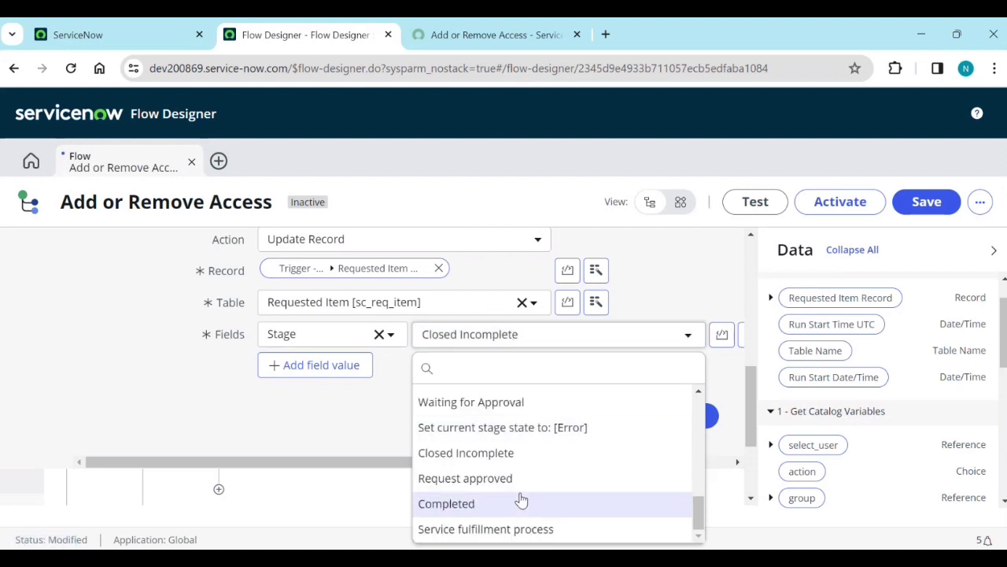
left_click(512, 503)
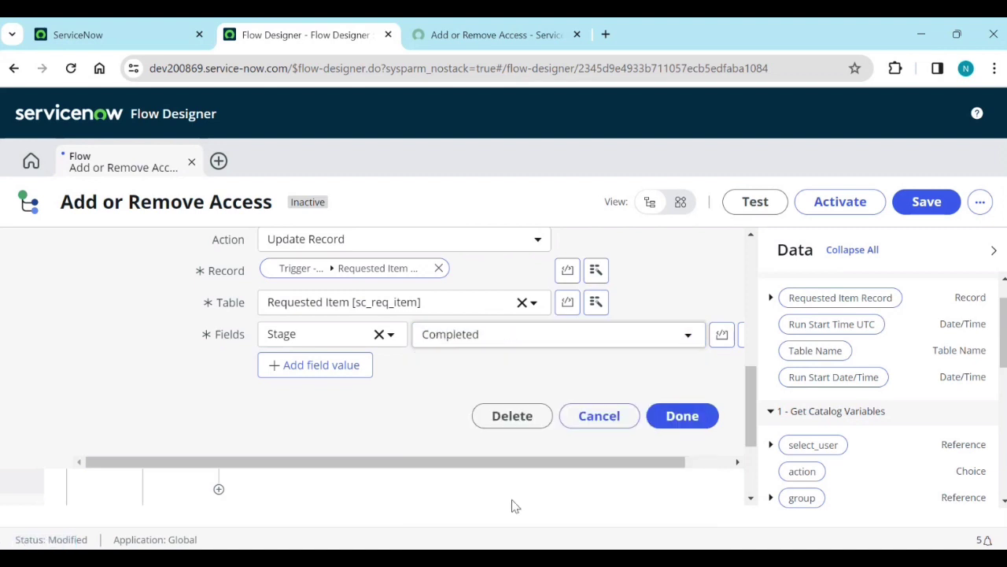
Add the State field with the value Closed Complete to the update action and finish the action.
left_click(344, 368)
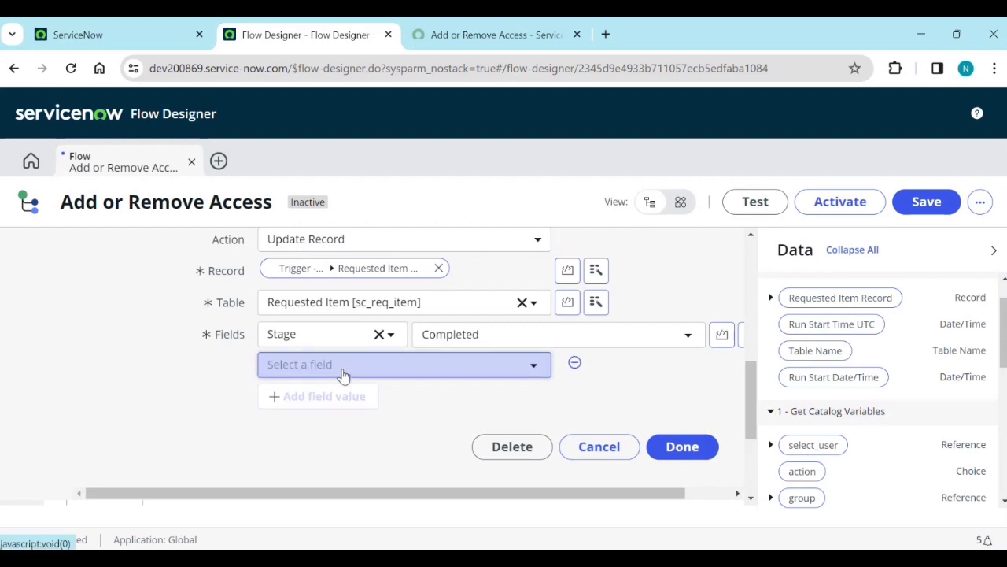
left_click(354, 370)
type("state")
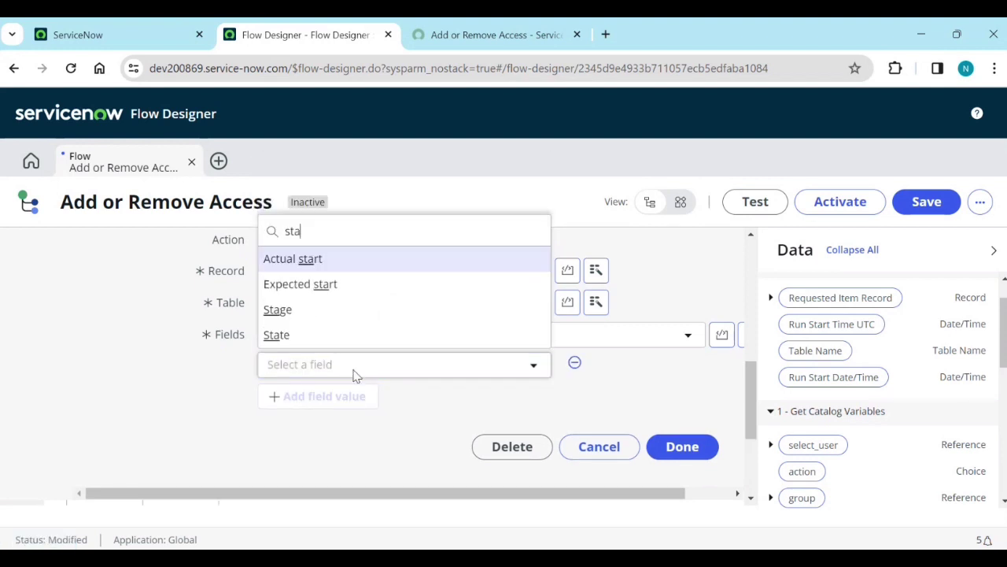
left_click(342, 338)
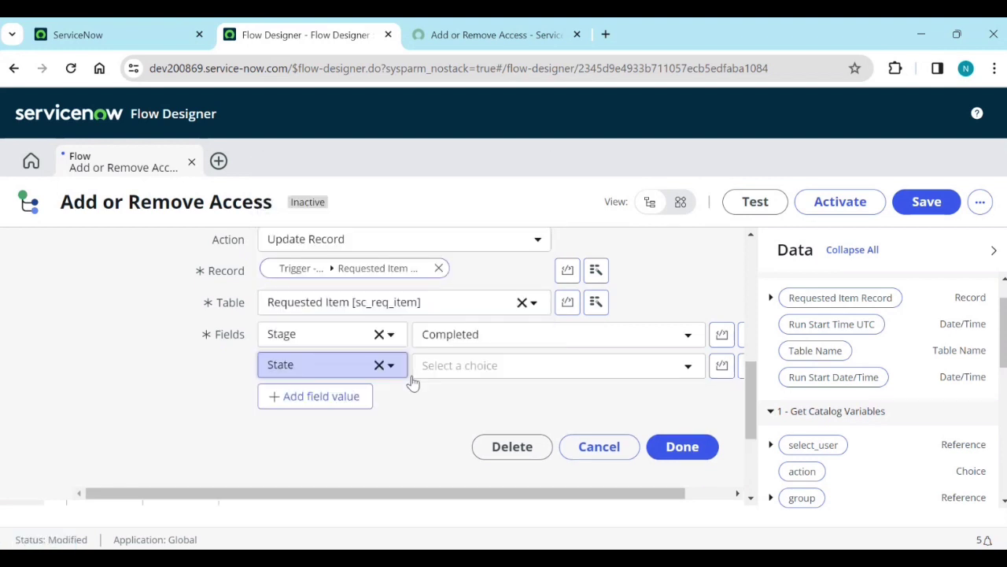
left_click(558, 370)
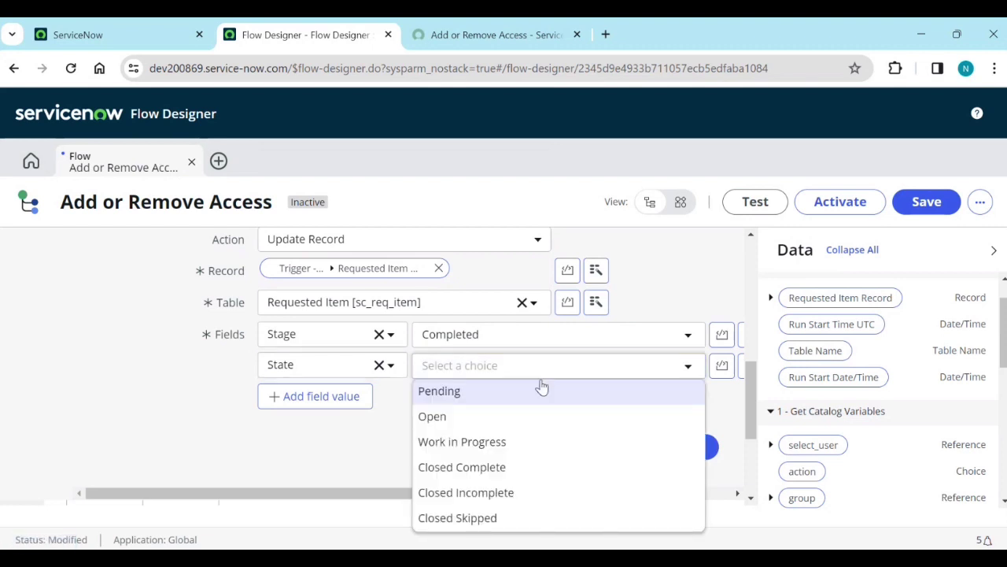
left_click(505, 470)
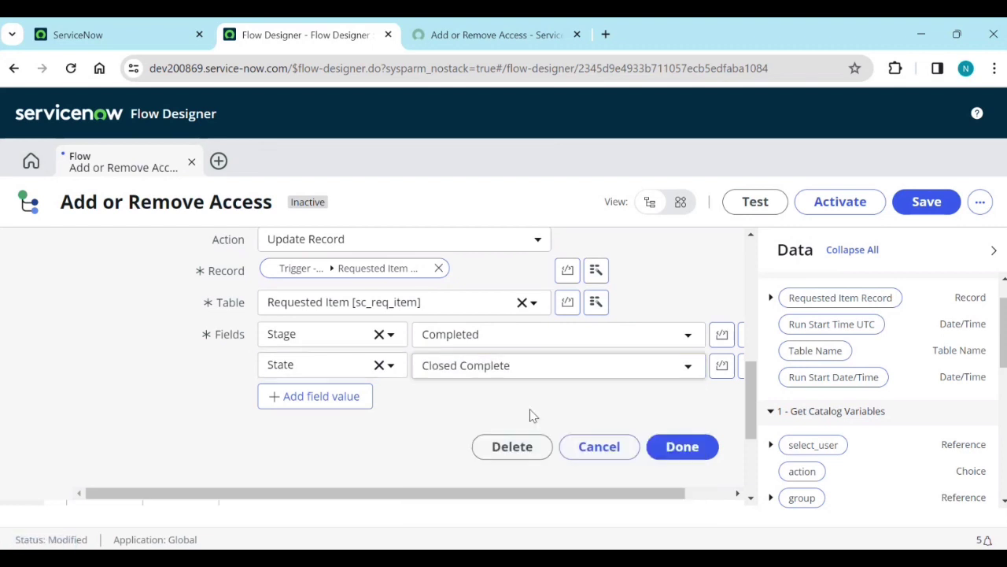
left_click(696, 448)
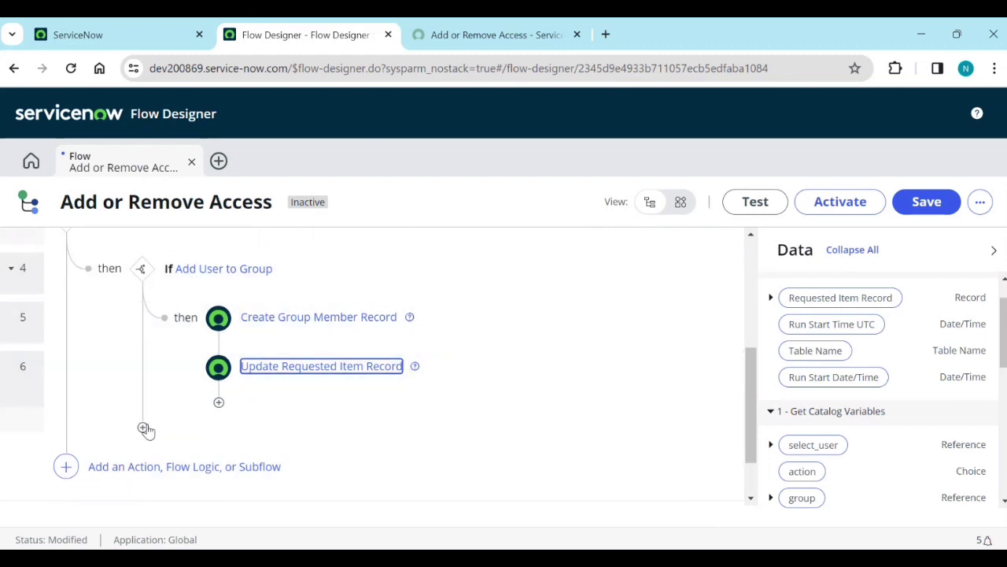
Add End Flow logic after Update Requested Item Record inside the "Add User to Group" condition.
left_click(219, 404)
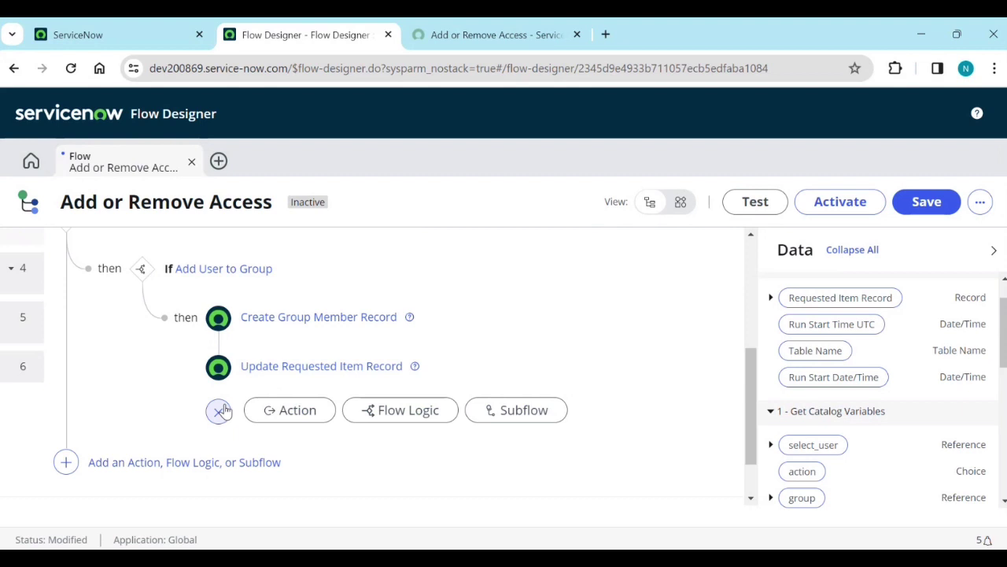
left_click(394, 417)
scroll(425, 441, "down", 2)
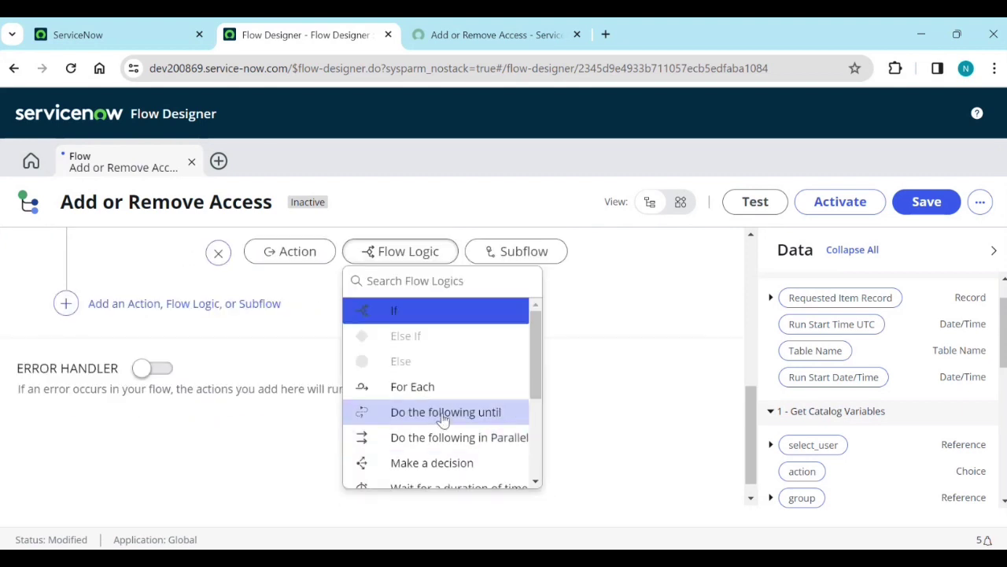
scroll(437, 425, "down", 2)
left_click(429, 383)
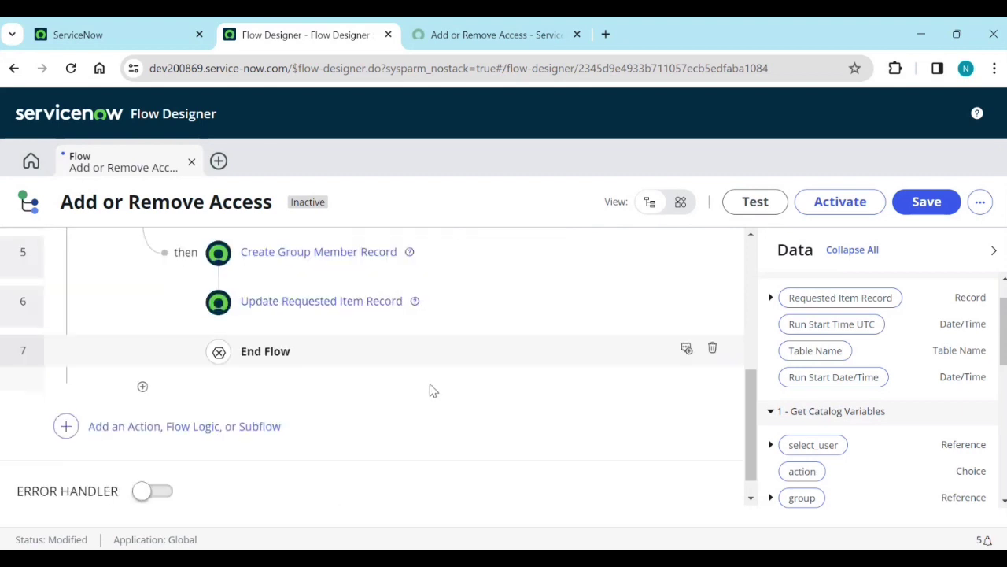
Add an Else branch to the "Add User to Group" condition.
scroll(212, 337, "up", 1)
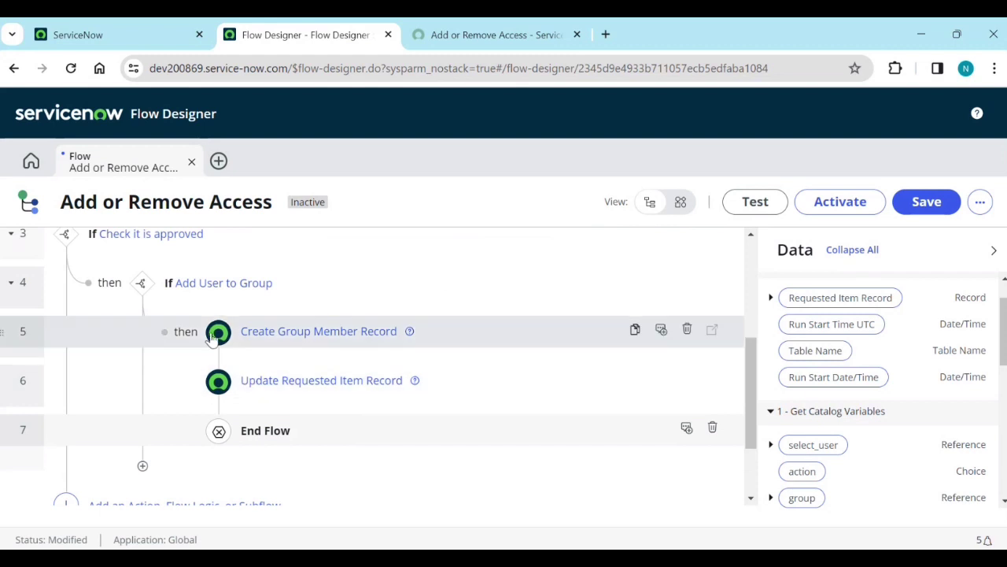
left_click(144, 466)
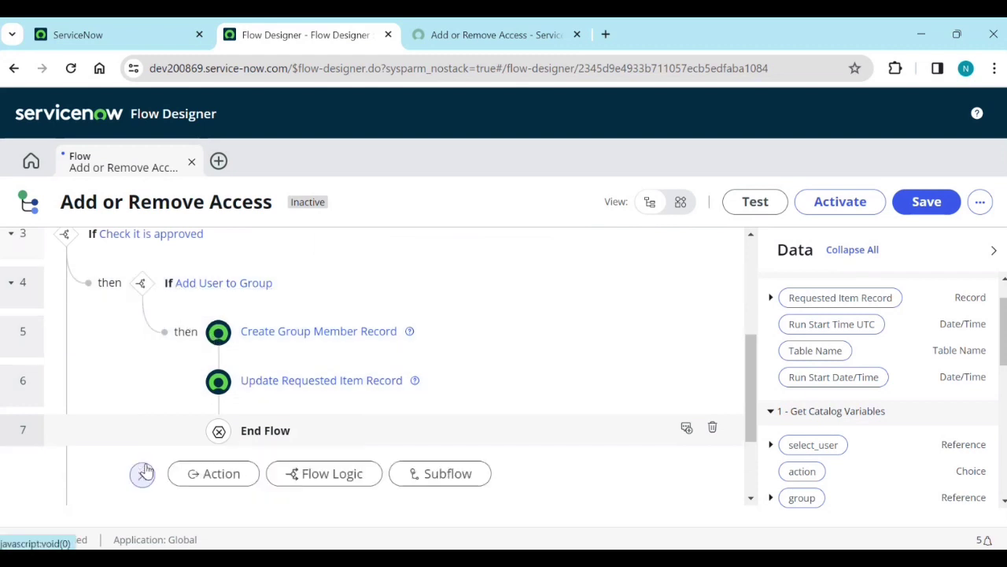
left_click(220, 480)
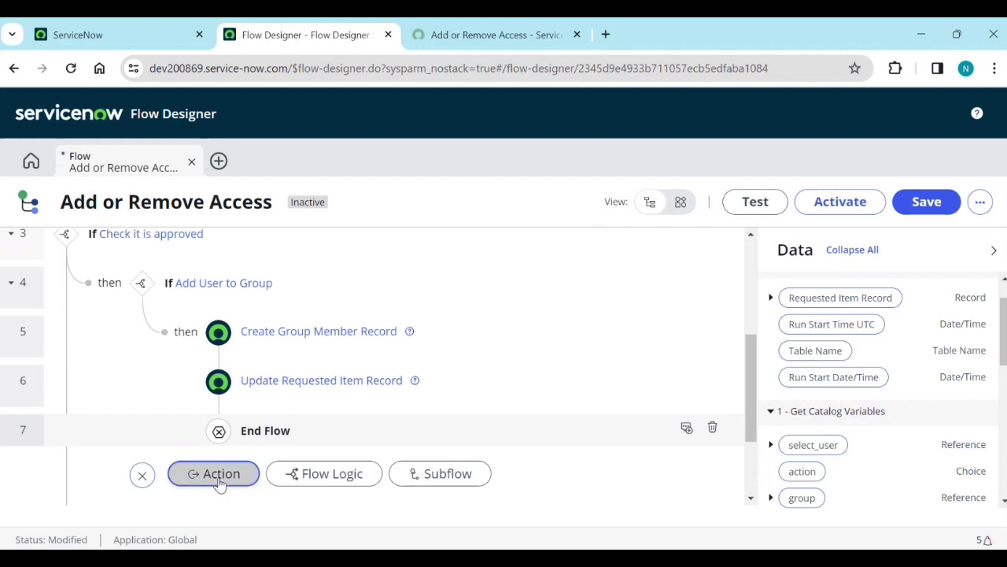
left_click(319, 472)
left_click(333, 417)
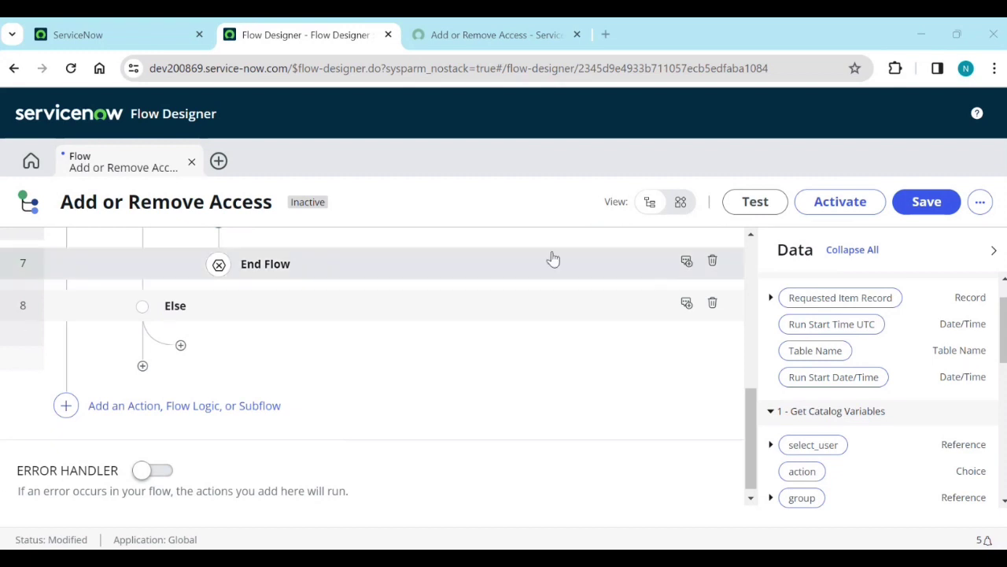
Add a ServiceNow Core Look Up Record action under the Else branch.
left_click(182, 349)
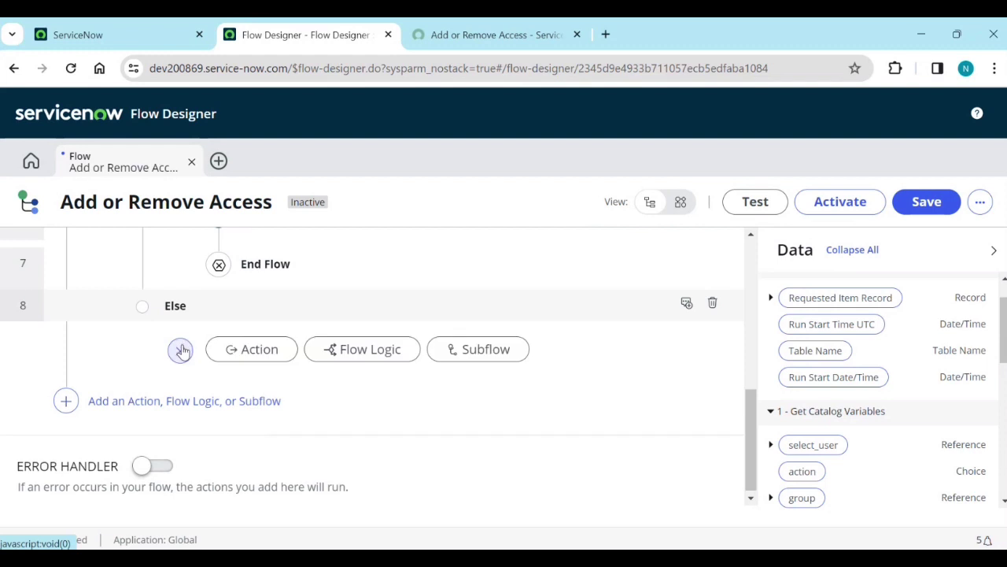
left_click(276, 360)
scroll(461, 461, "down", 4)
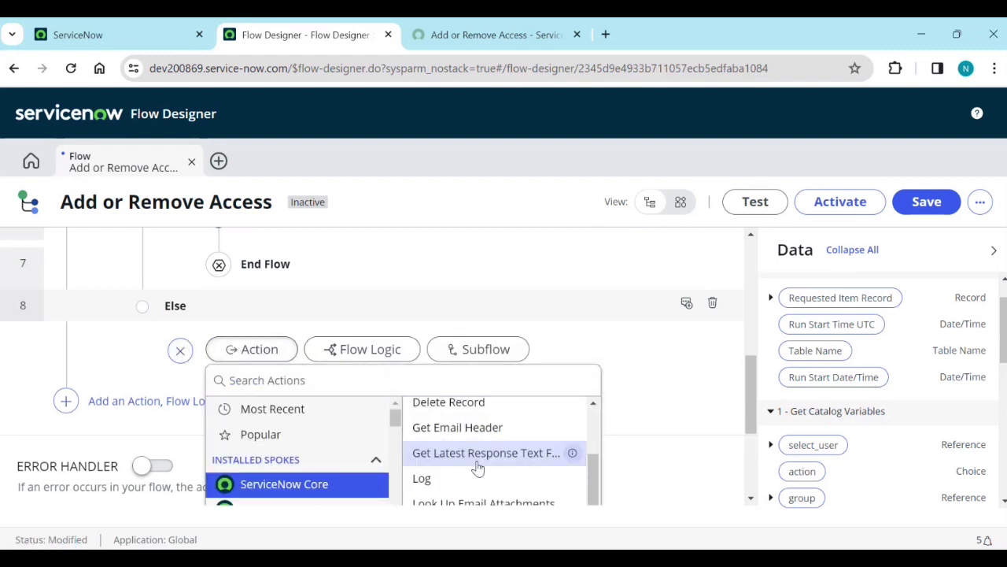
scroll(477, 467, "down", 2)
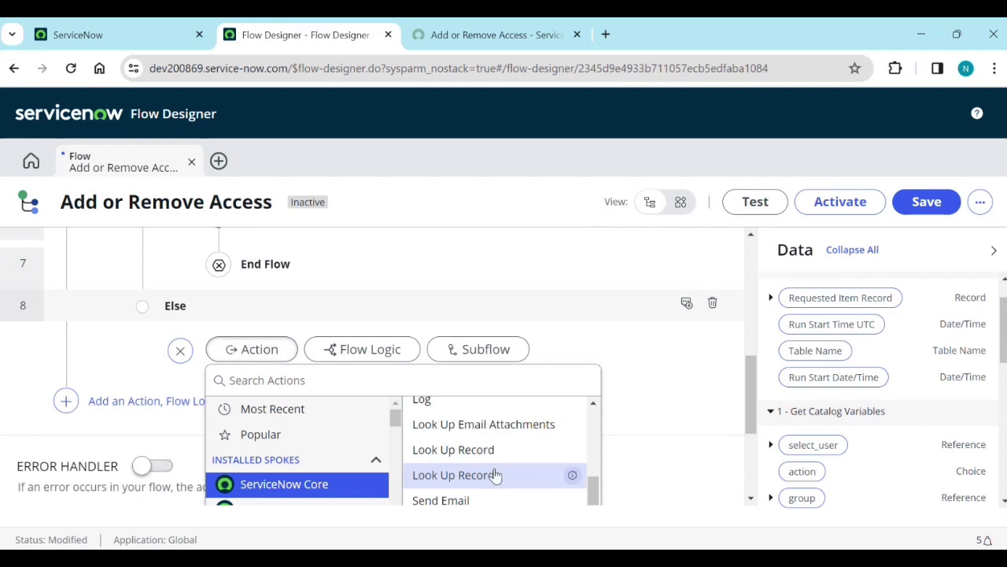
left_click(495, 456)
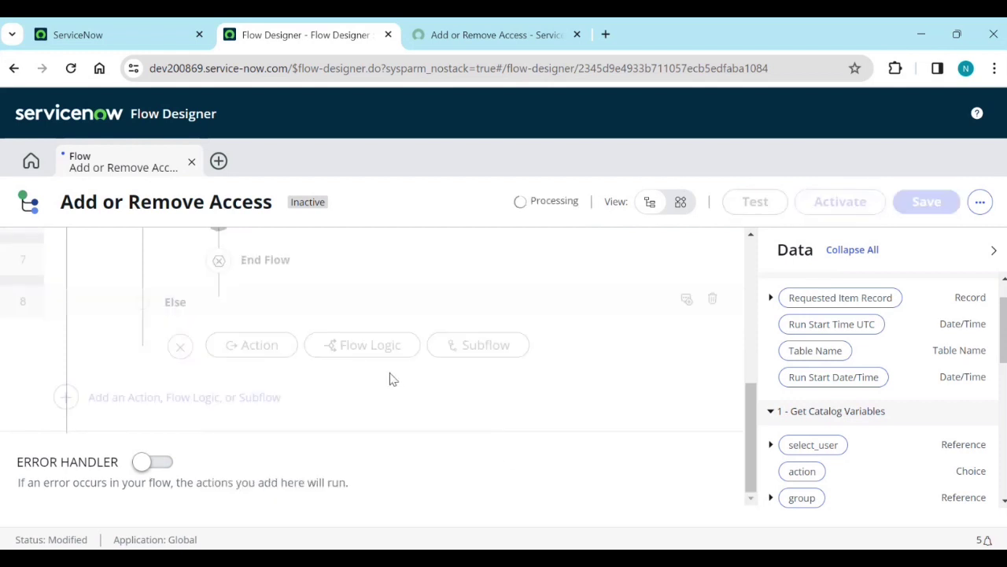
Set the Look Up Record action's table to Group Member [sys_user_grmember].
scroll(352, 344, "down", 2)
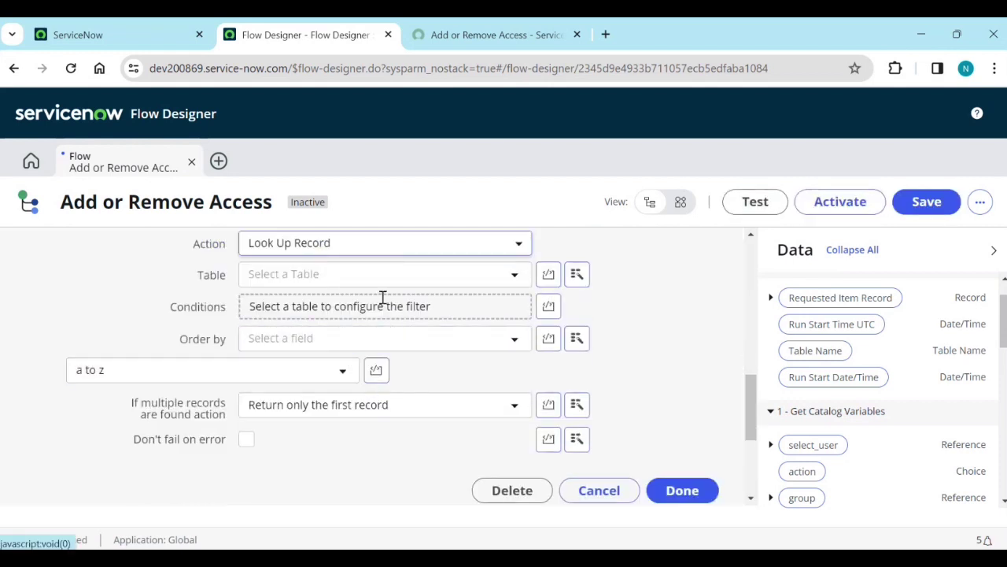
left_click(369, 273)
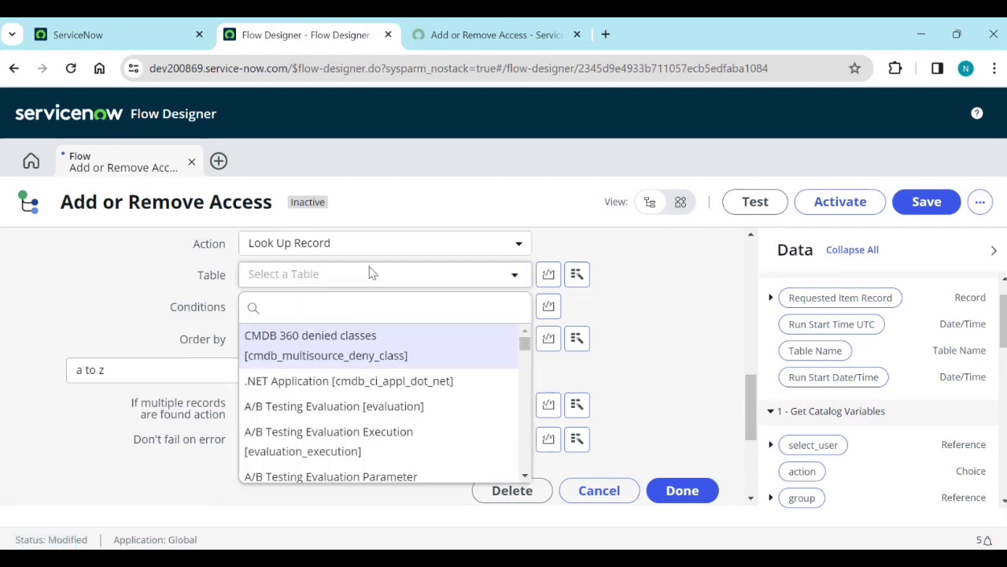
type("group")
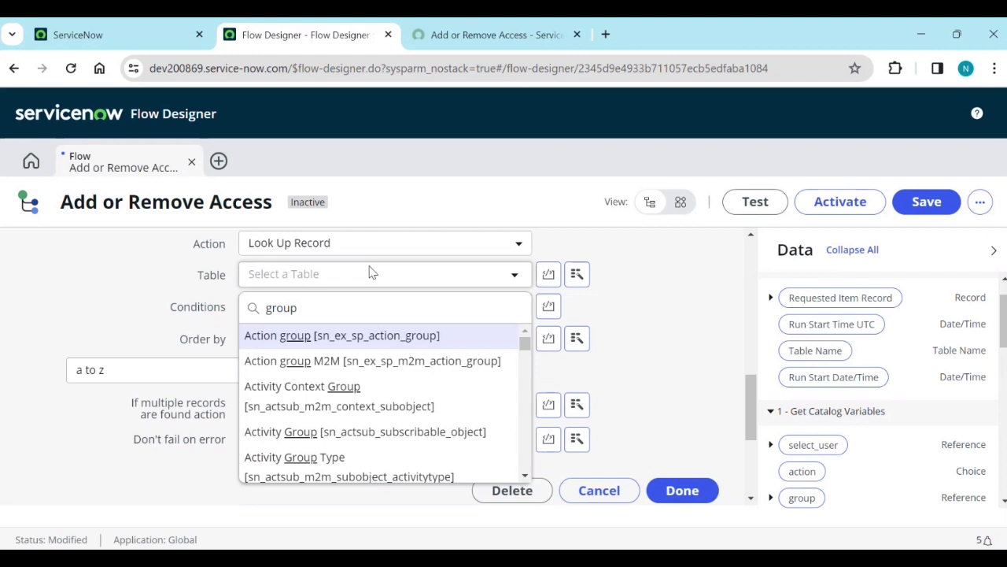
type(" m")
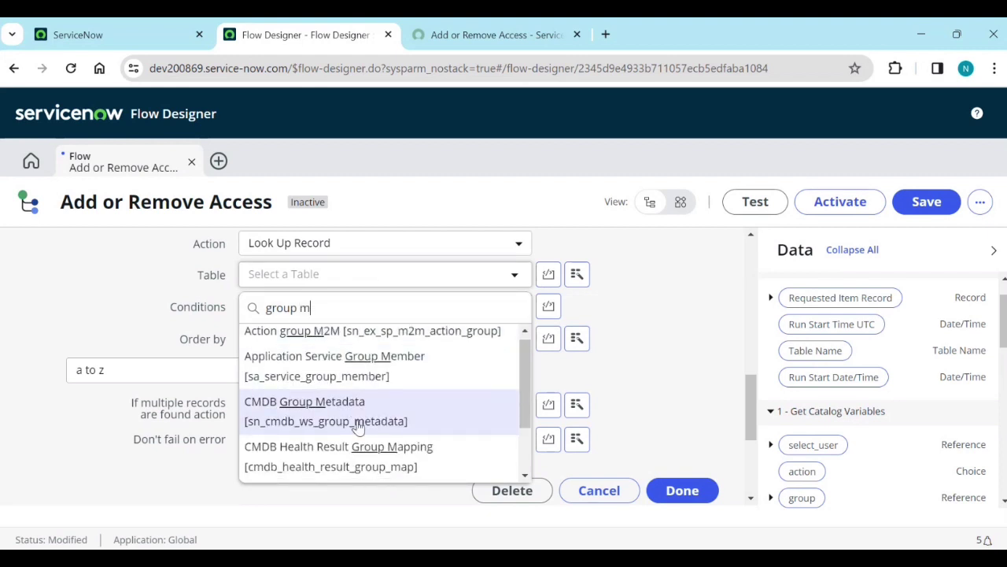
scroll(362, 429, "down", 1)
left_click(362, 425)
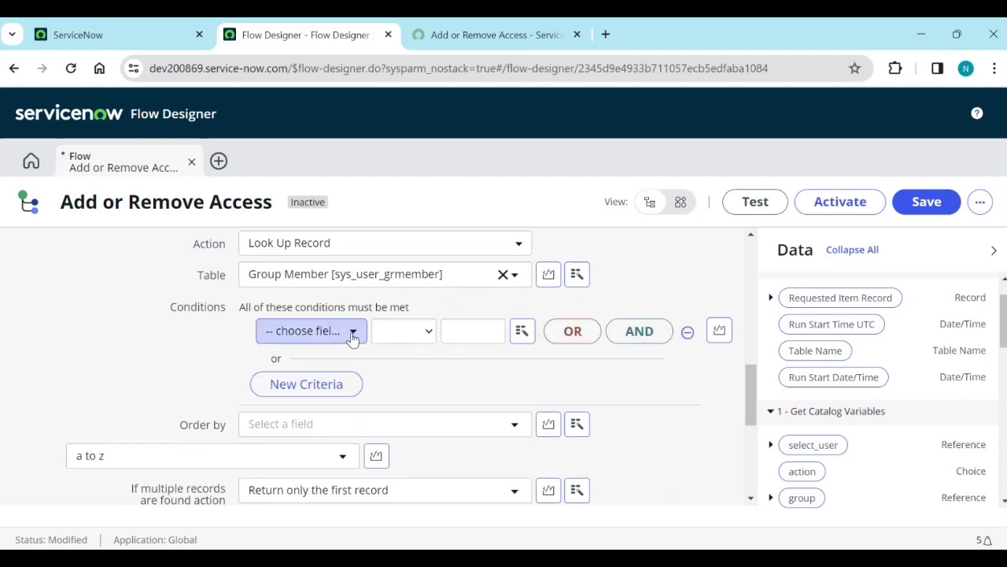
Add the lookup condition that User is the select_user variable from Get Catalog Variables.
left_click(351, 333)
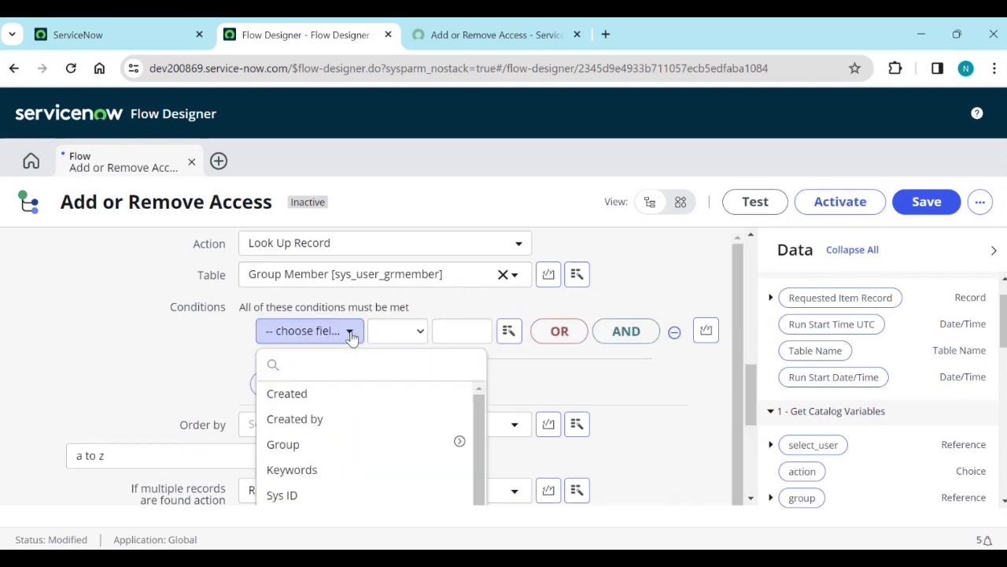
type("user")
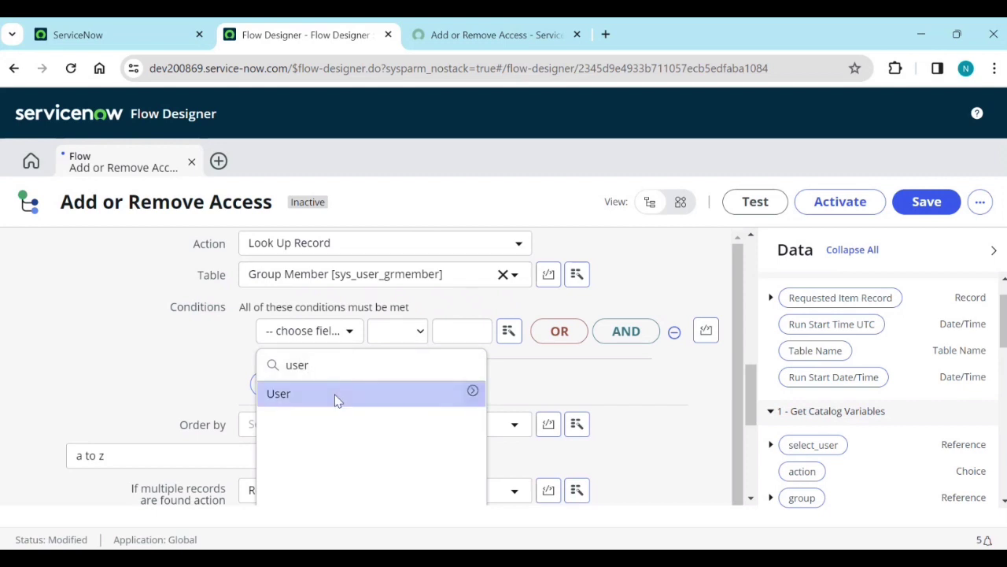
left_click(337, 395)
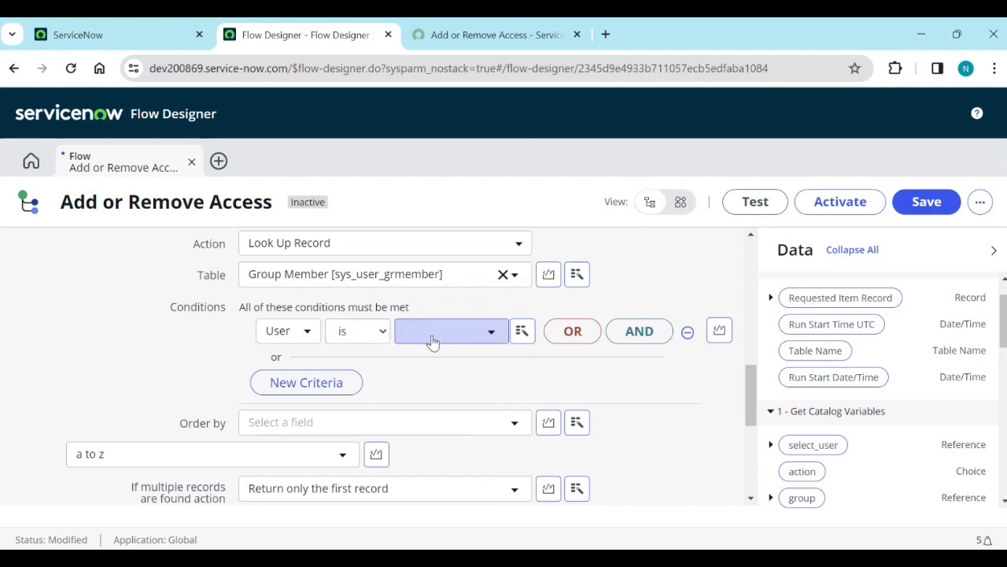
left_click_drag(838, 450, 477, 344)
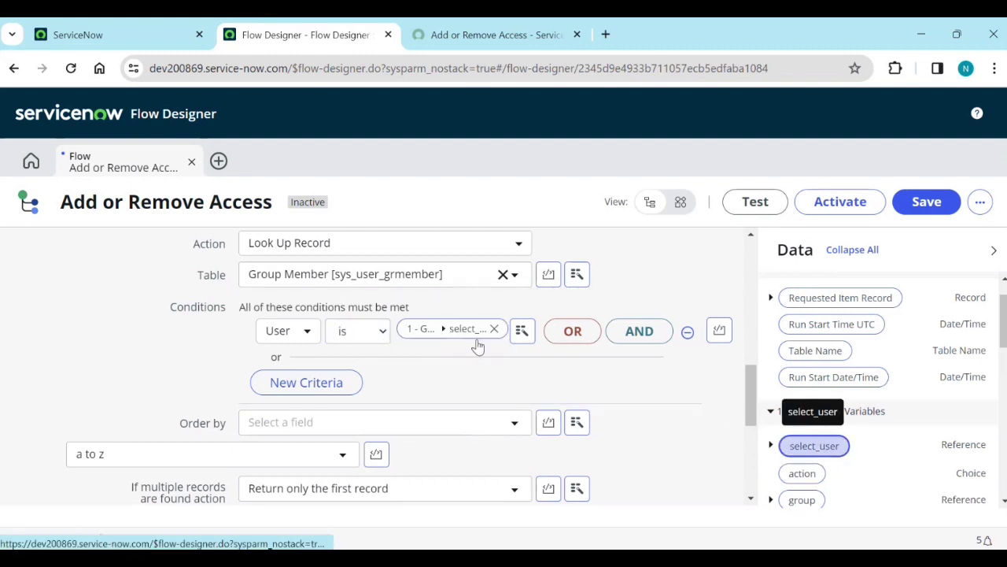
Add the lookup condition that Group is the group variable from Get Catalog Variables, and finish the Look Up Record action.
left_click(640, 340)
left_click(340, 363)
type("grou")
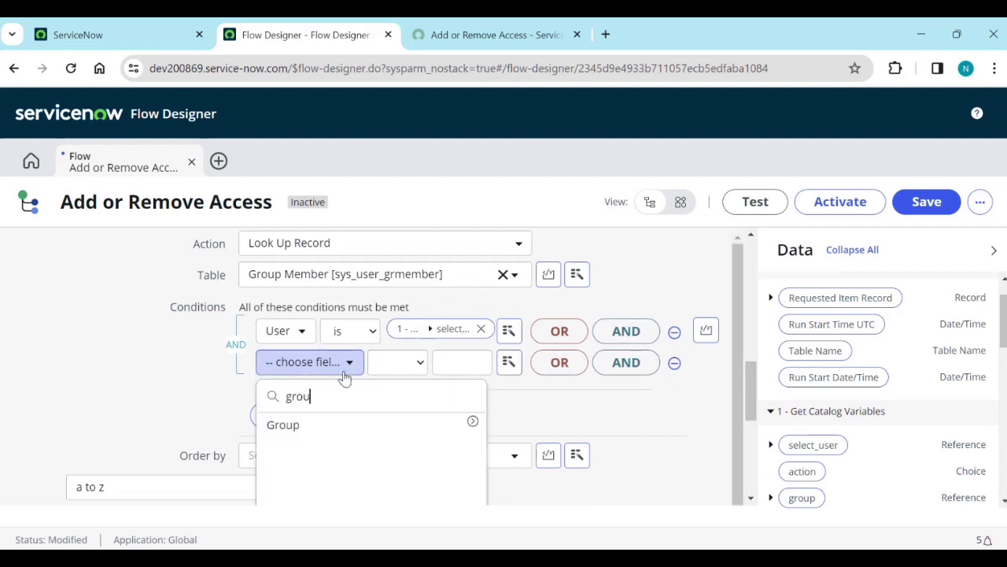
left_click(324, 423)
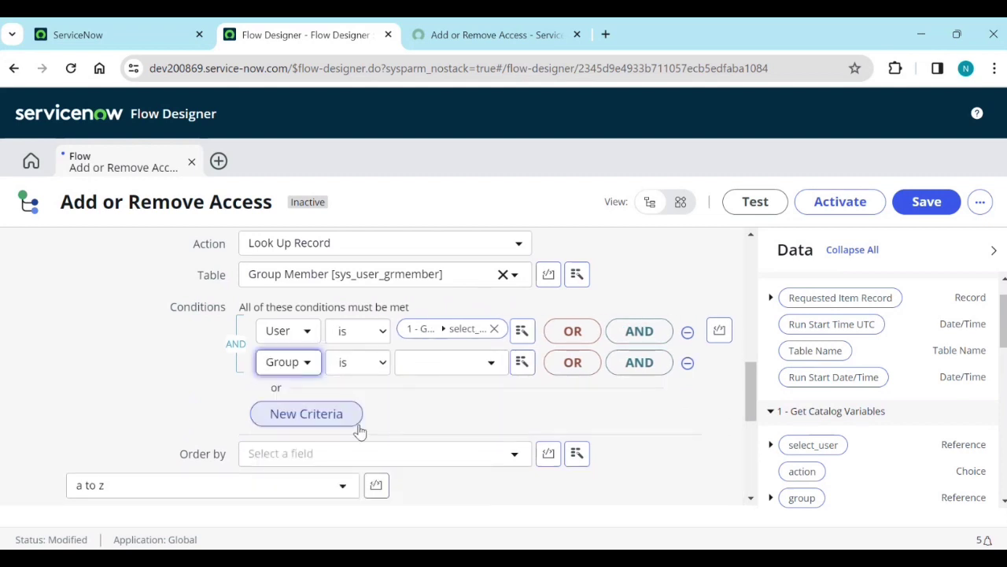
left_click_drag(819, 507, 456, 370)
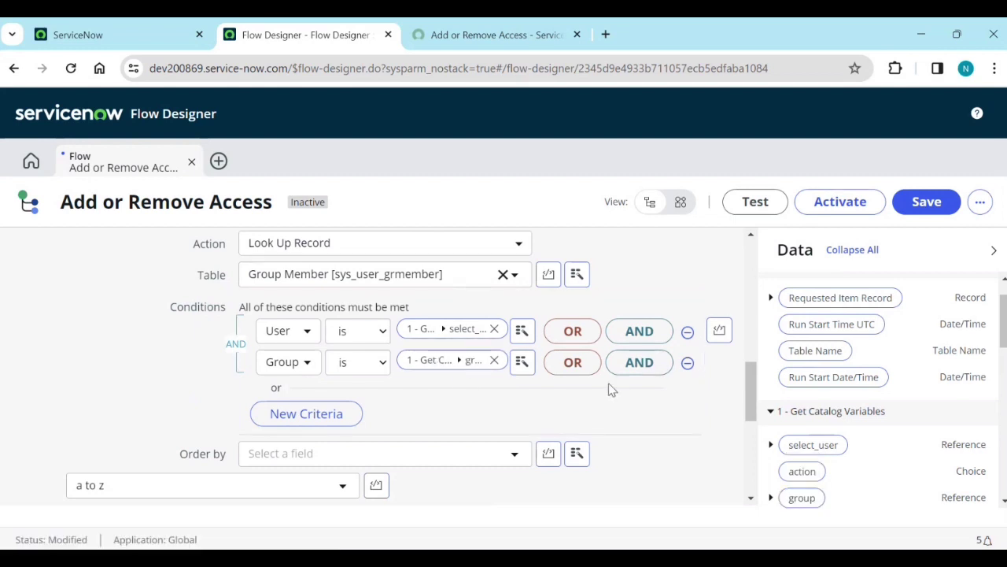
scroll(462, 378, "down", 2)
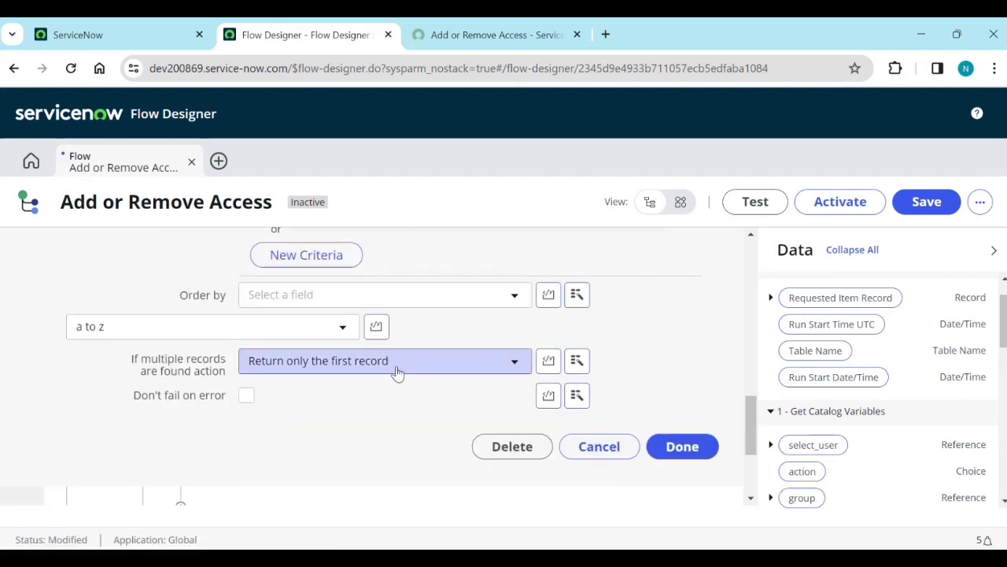
left_click(681, 447)
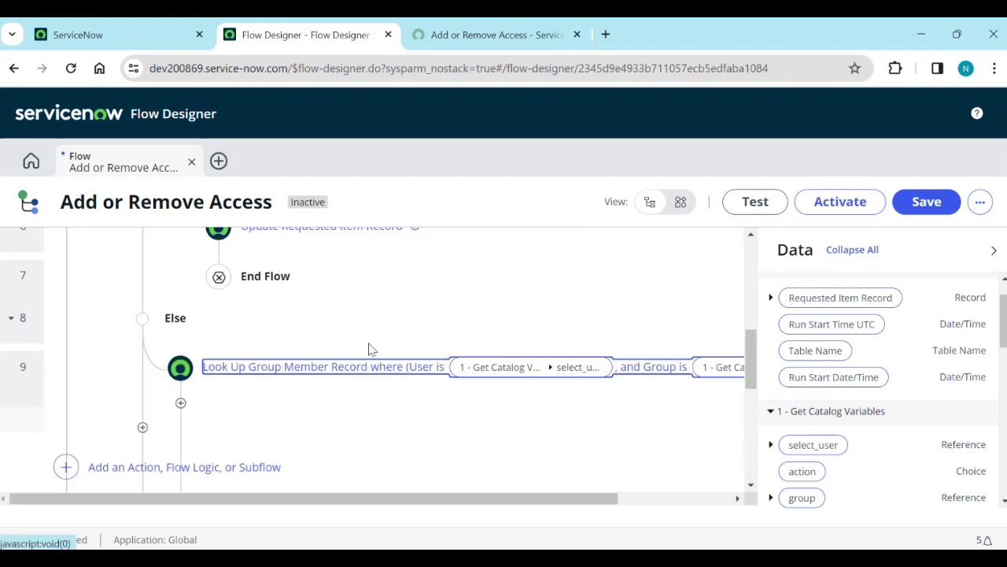
Add a ServiceNow Core Delete Record action after the Group Member lookup in the Else branch.
scroll(337, 367, "down", 1)
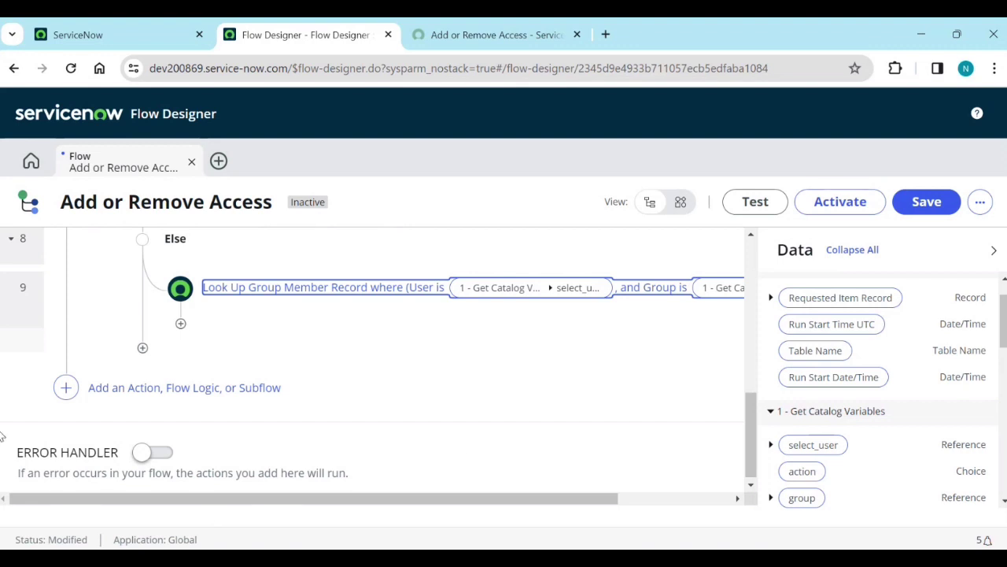
left_click(182, 334)
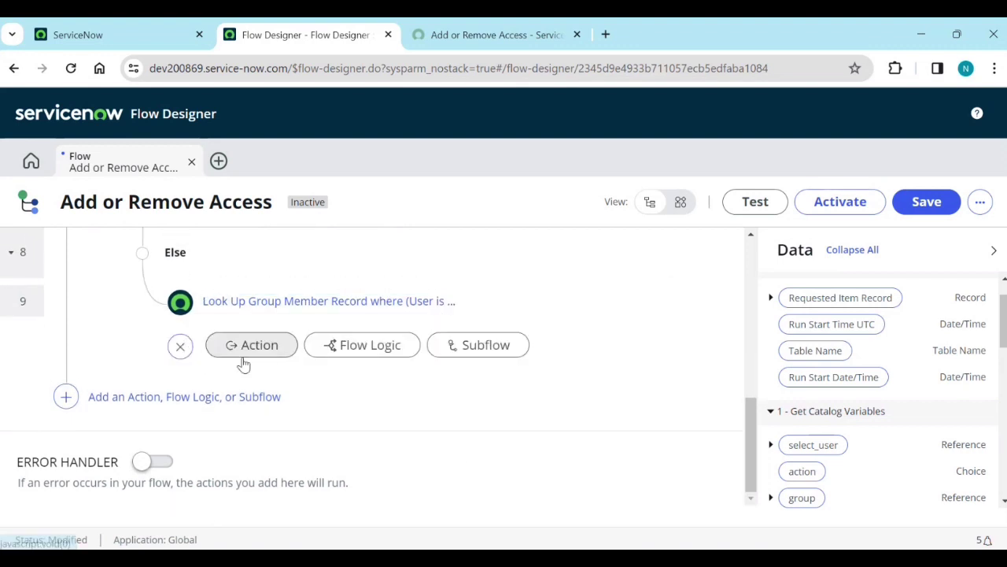
left_click(362, 345)
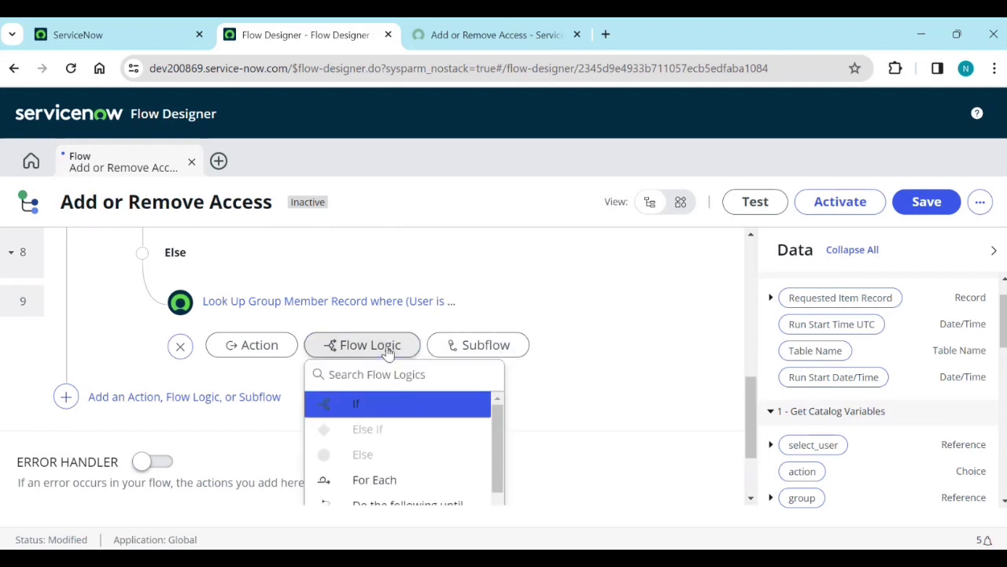
left_click(252, 345)
scroll(346, 358, "down", 1)
scroll(472, 401, "down", 4)
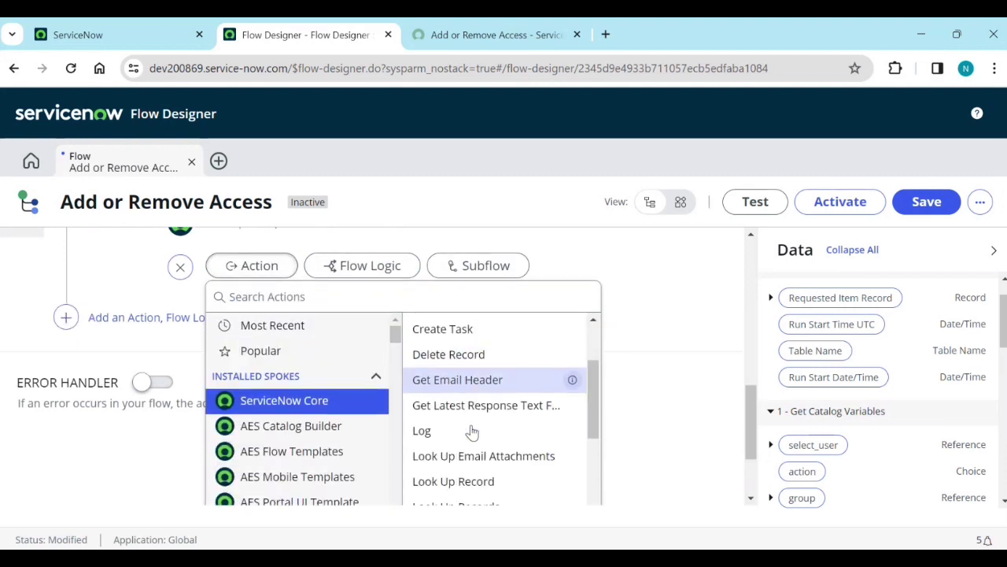
left_click(475, 330)
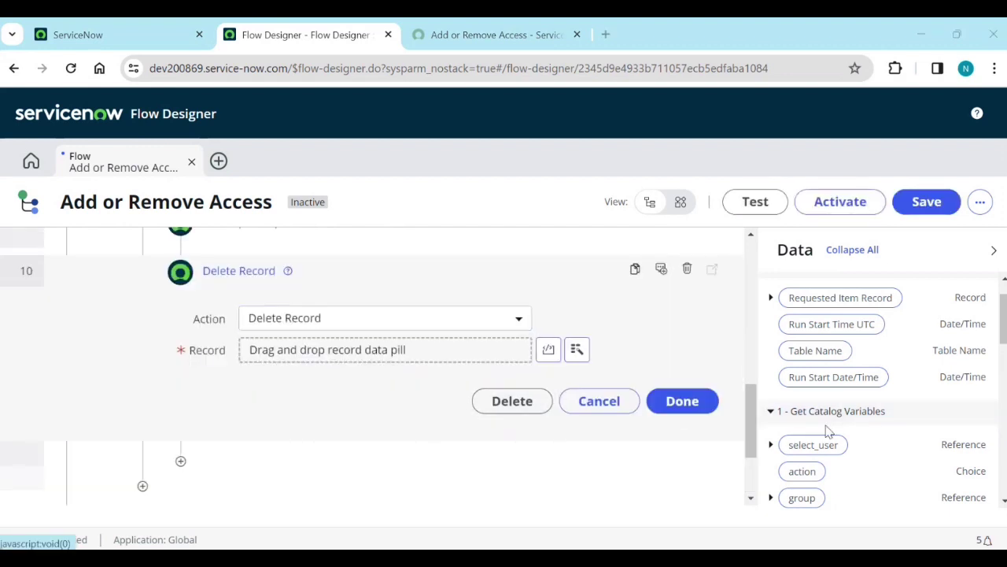
Set the Delete Record action's record to the Group Member Record from step 9 Look Up Record, and finish the action.
scroll(848, 436, "down", 5)
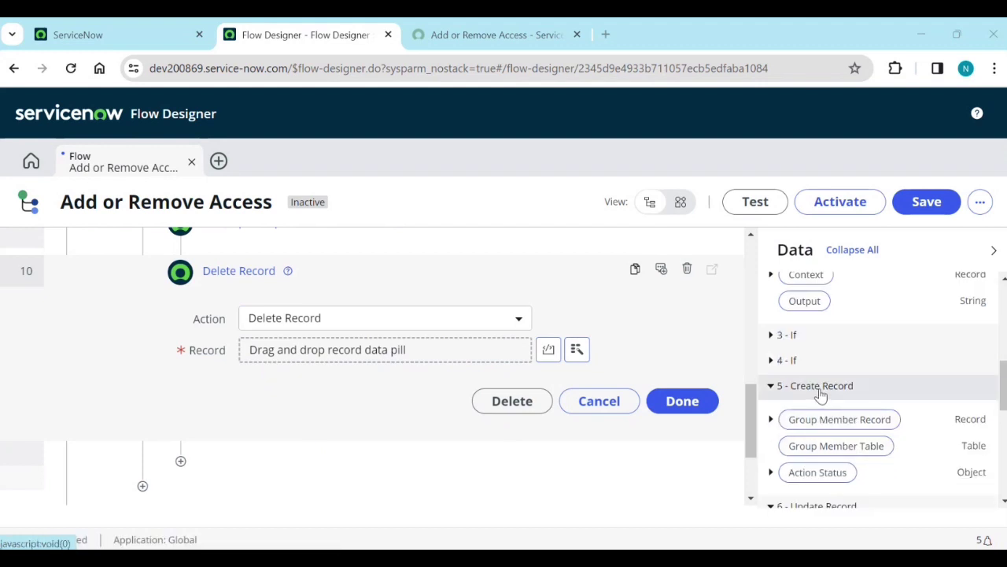
scroll(827, 417, "down", 3)
scroll(827, 417, "down", 2)
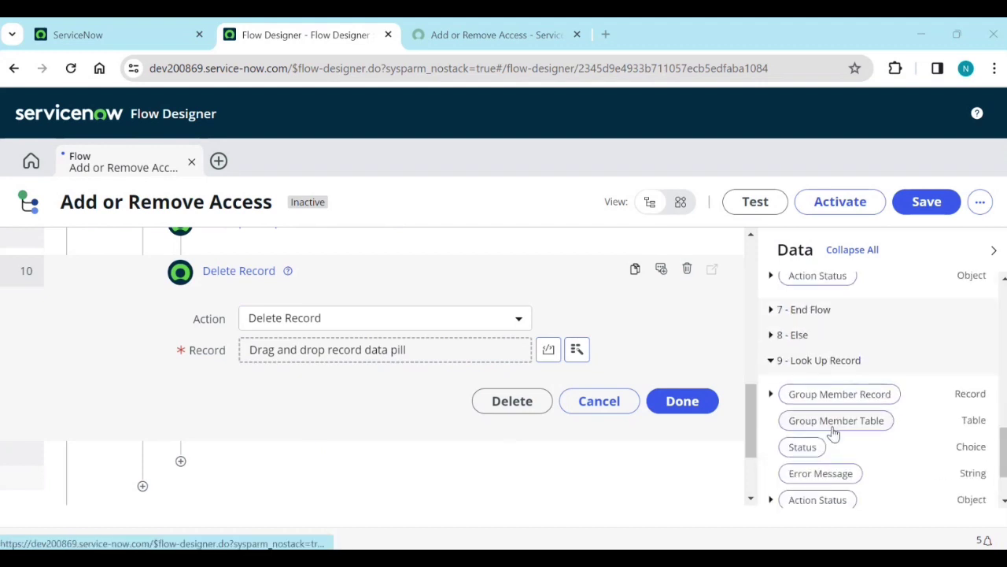
left_click_drag(840, 396, 343, 365)
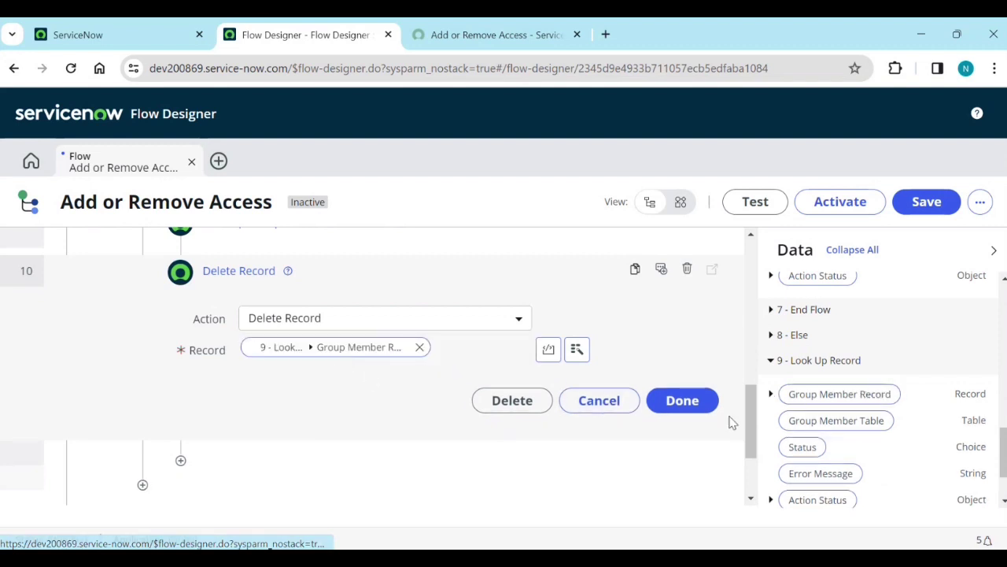
left_click(682, 400)
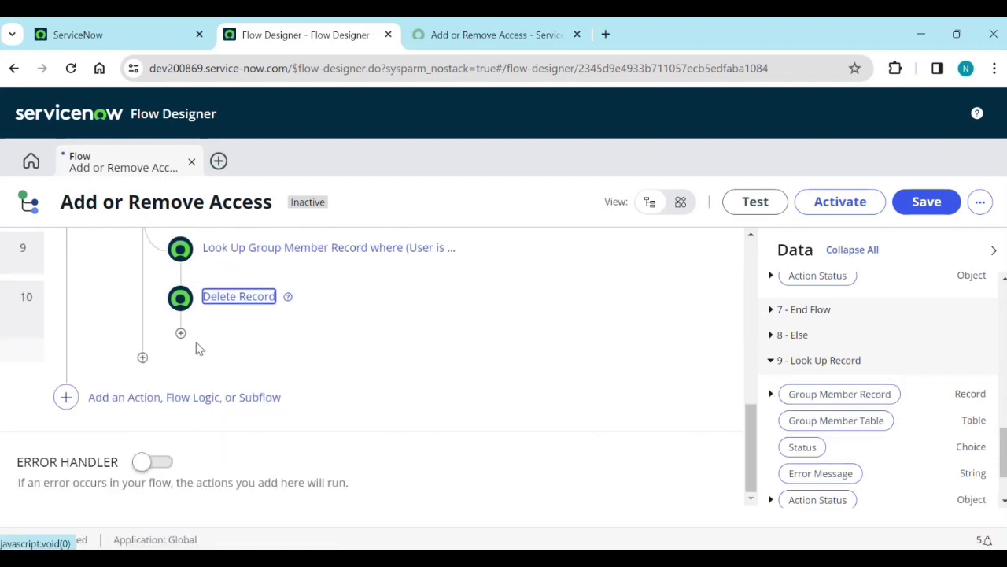
Add End Flow logic after the Delete Record action in the Else branch.
left_click(181, 334)
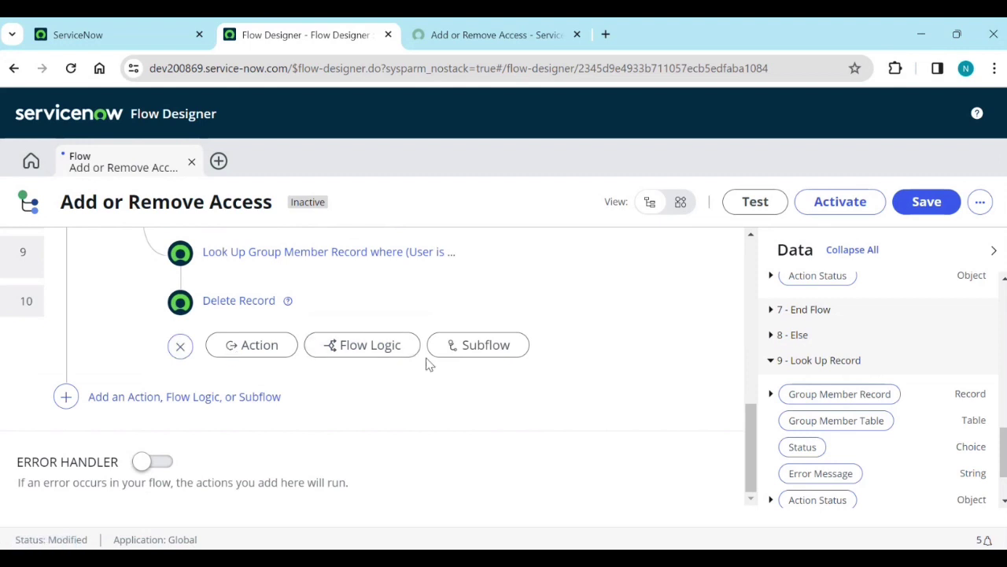
left_click(393, 347)
scroll(401, 453, "down", 2)
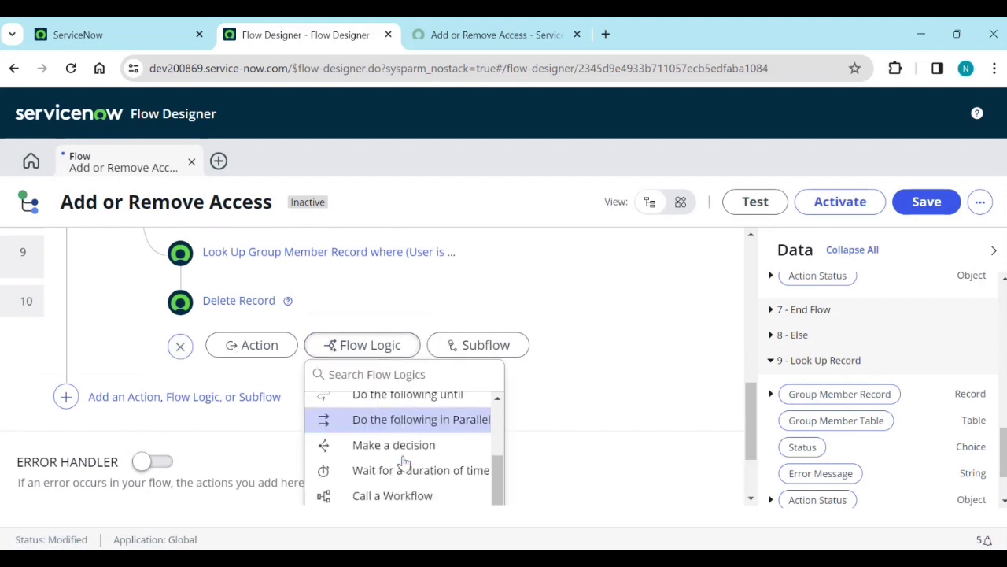
scroll(403, 464, "down", 1)
left_click(403, 472)
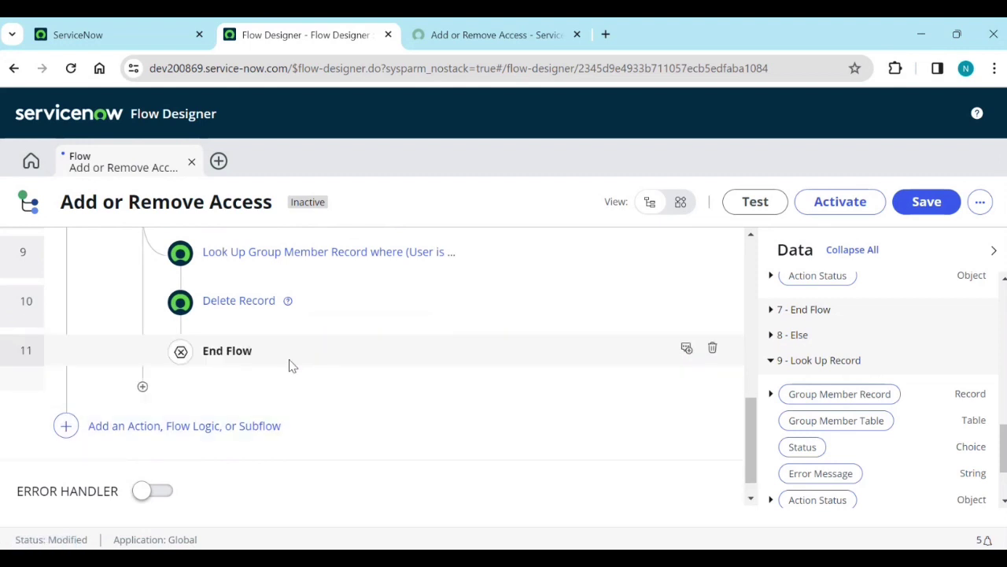
Review the flow's approval check, the Add User to Group branch and the Else branch.
scroll(315, 389, "up", 3)
scroll(310, 396, "up", 5)
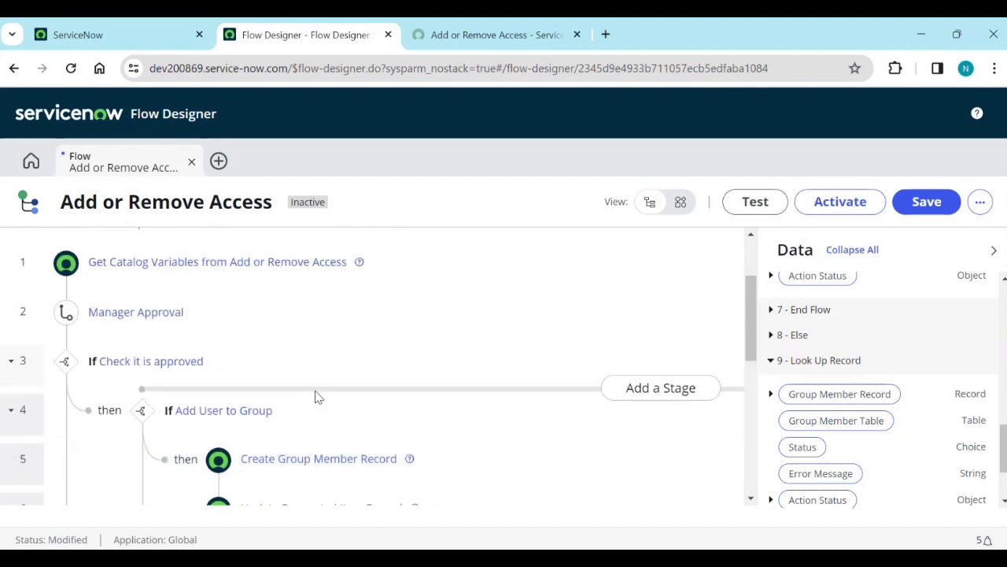
scroll(321, 398, "down", 5)
scroll(255, 352, "down", 2)
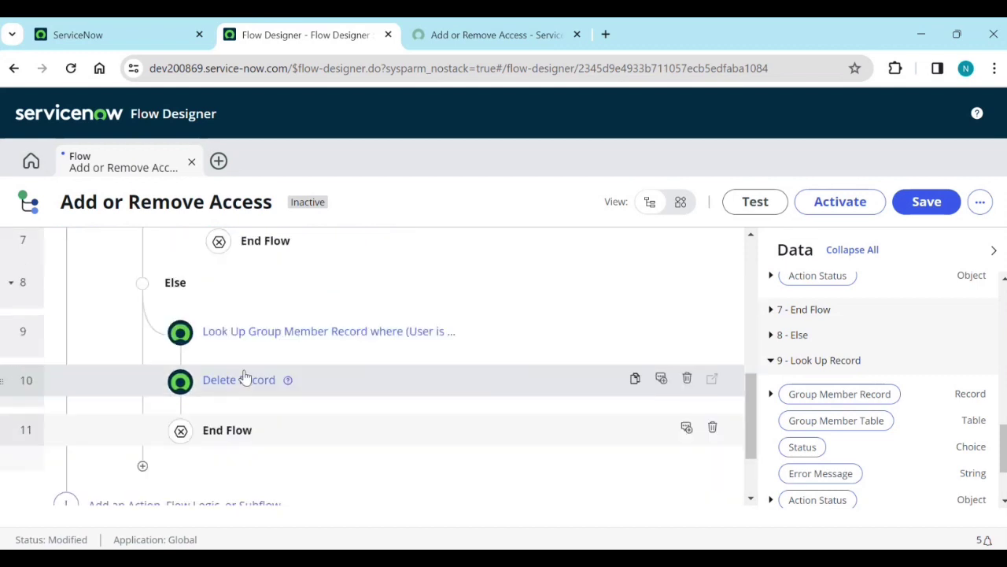
scroll(284, 370, "up", 3)
scroll(283, 374, "up", 1)
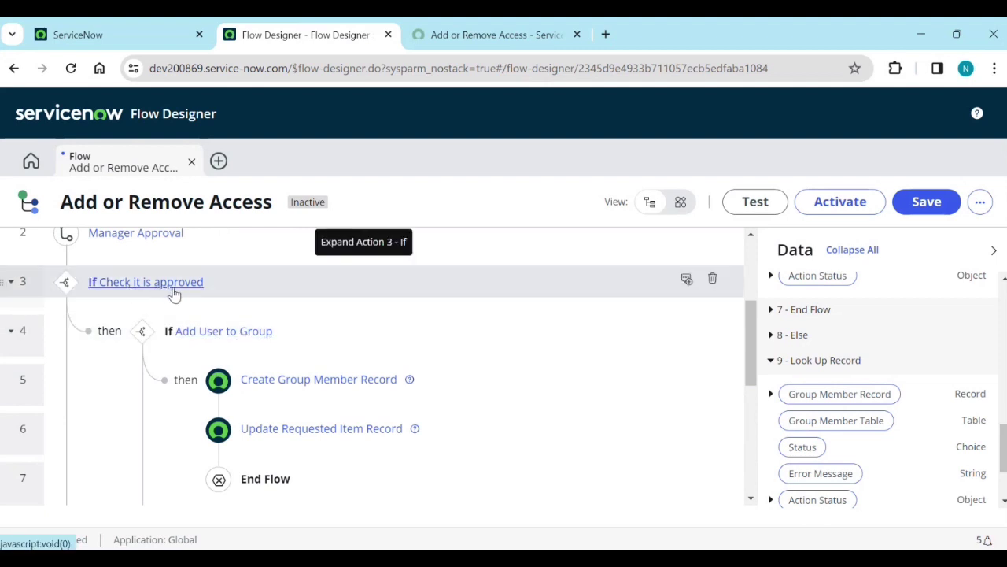
scroll(193, 299, "down", 4)
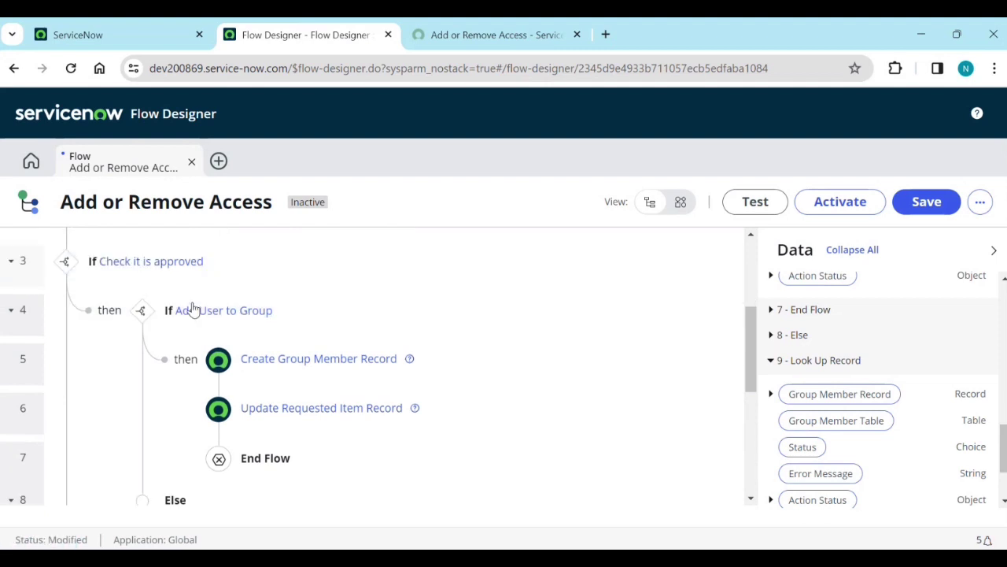
scroll(198, 322, "down", 1)
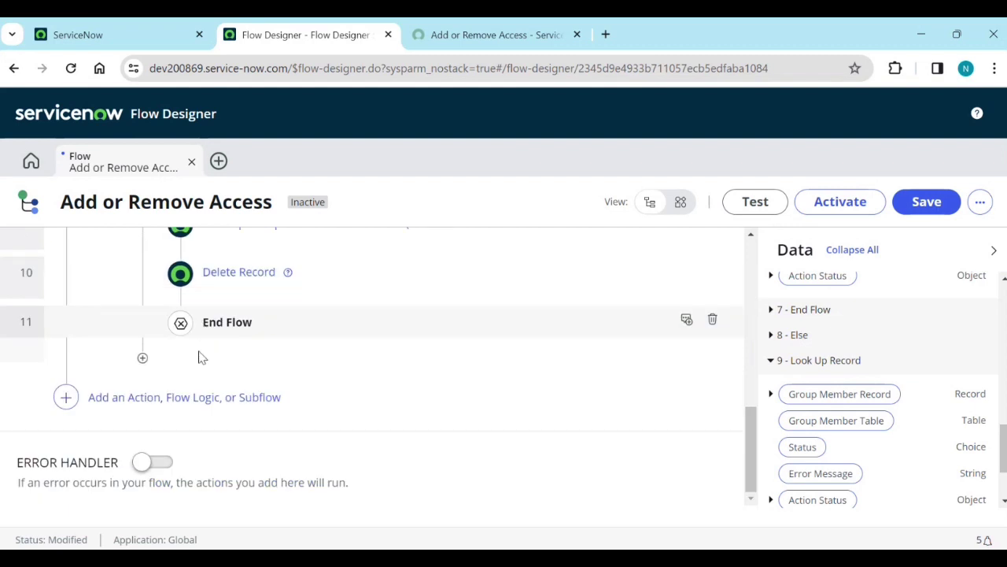
Insert a ServiceNow Core Update Record action between Delete Record and End Flow in the Else branch.
scroll(299, 358, "up", 1)
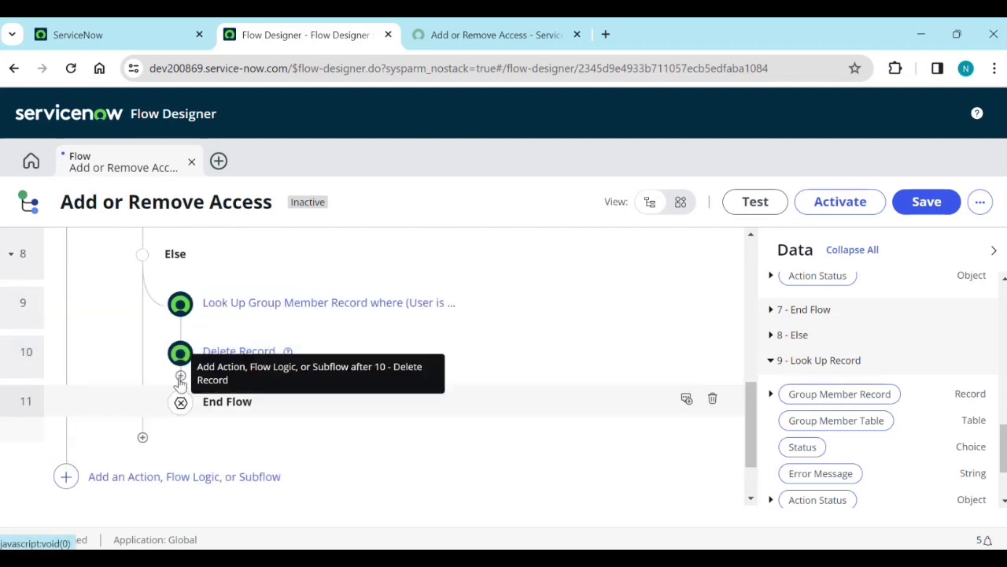
left_click(180, 377)
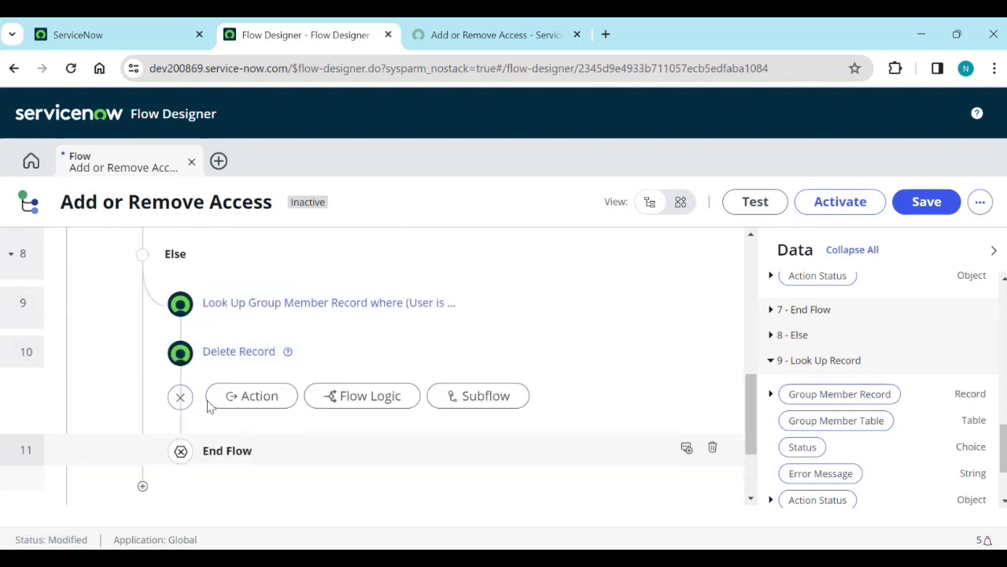
left_click(256, 413)
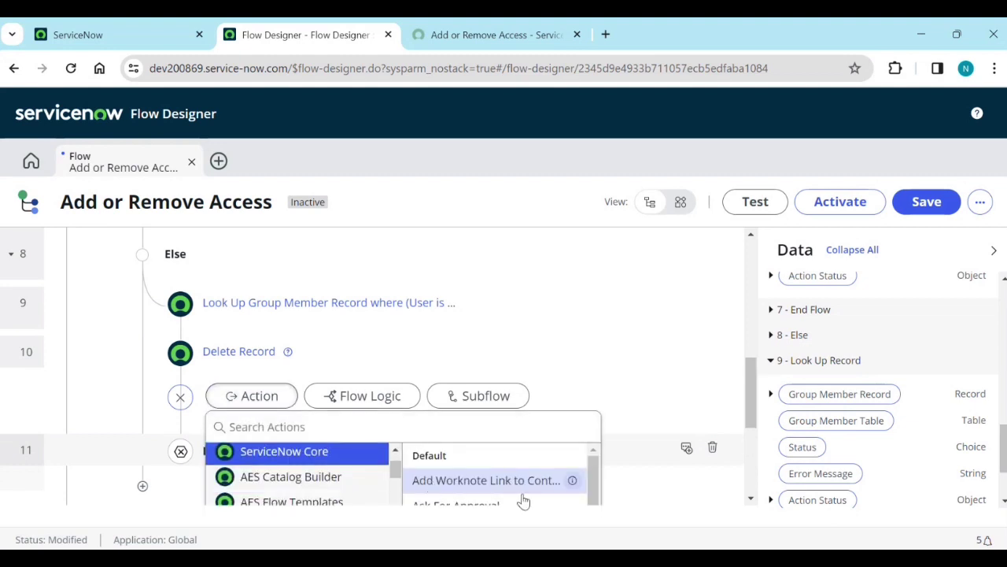
scroll(523, 502, "down", 8)
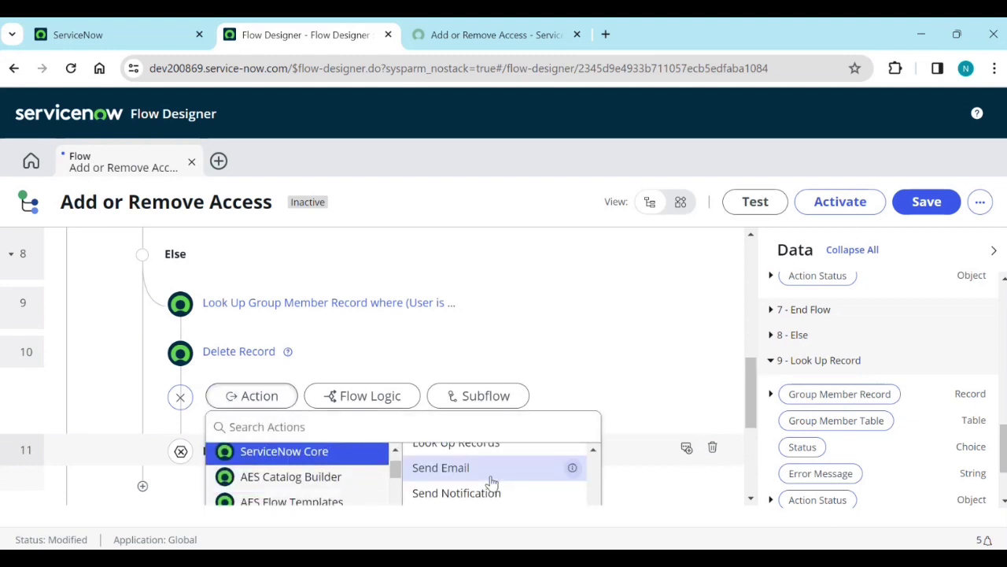
scroll(491, 480, "down", 3)
scroll(472, 484, "up", 2)
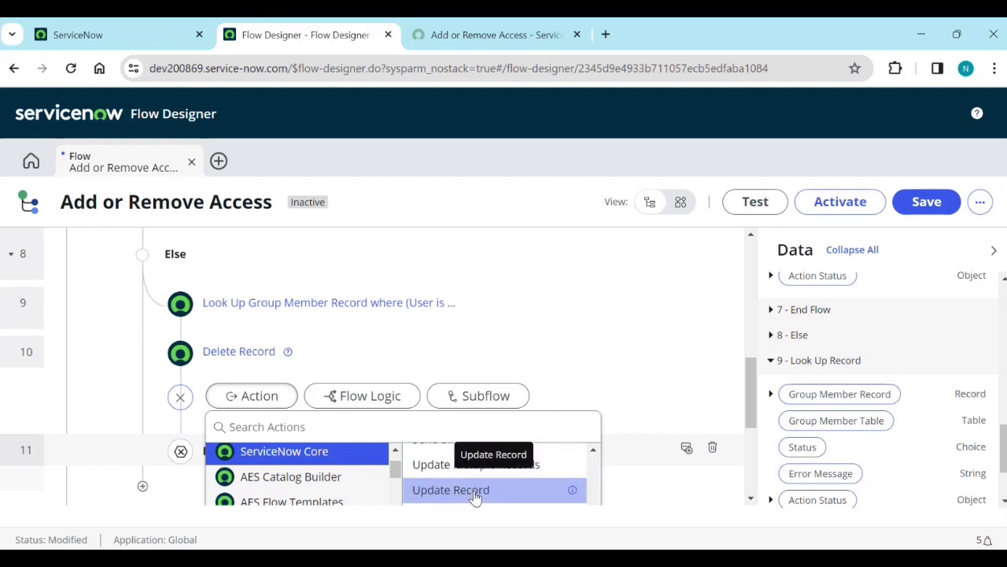
left_click(475, 491)
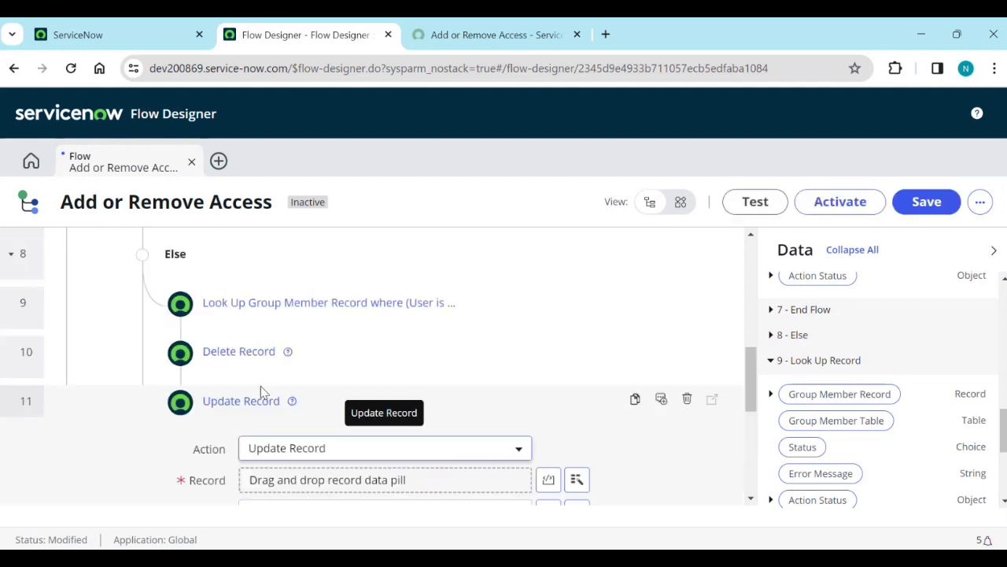
Set the new Update Record action's record to the Requested Item Record from the Service Catalog trigger.
scroll(834, 354, "up", 10)
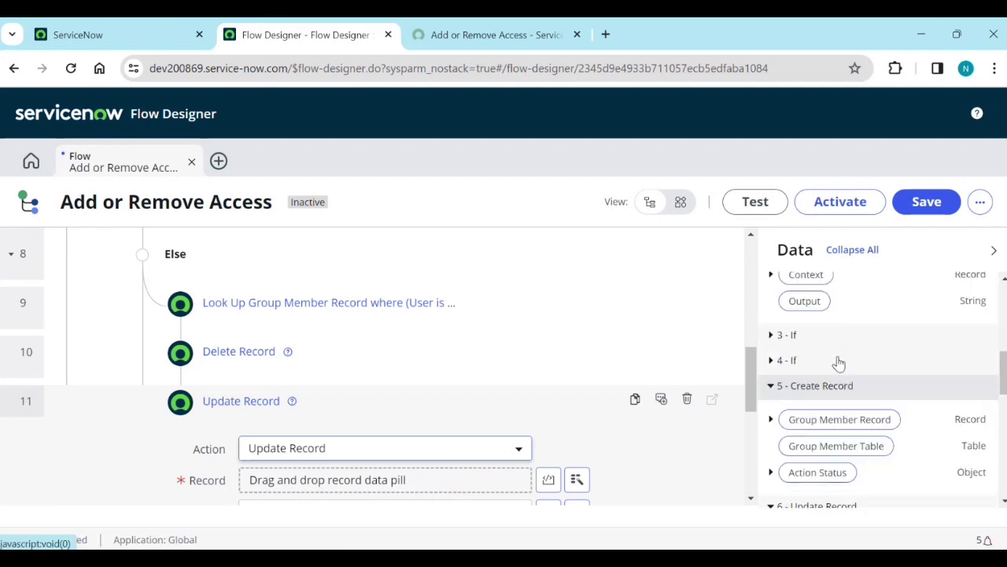
scroll(839, 349, "up", 1)
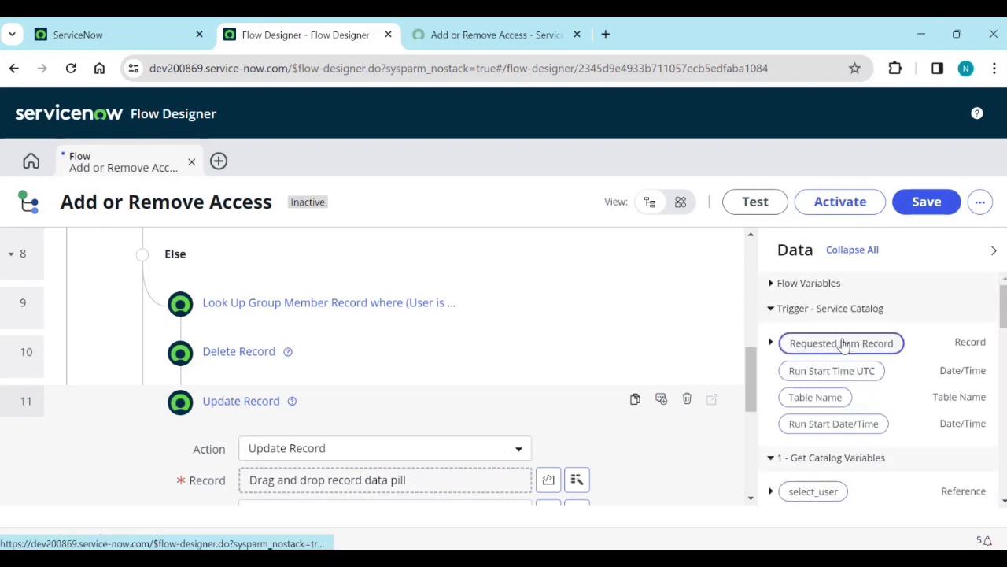
left_click_drag(839, 341, 308, 476)
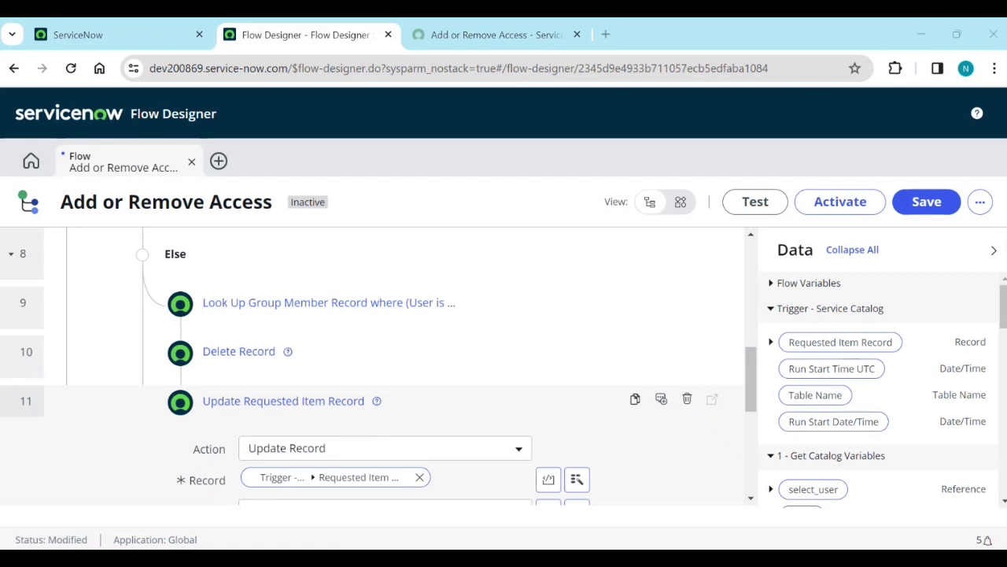
Add the Stage field with the value Completed to the Else branch's Update Requested Item Record action.
scroll(496, 488, "down", 2)
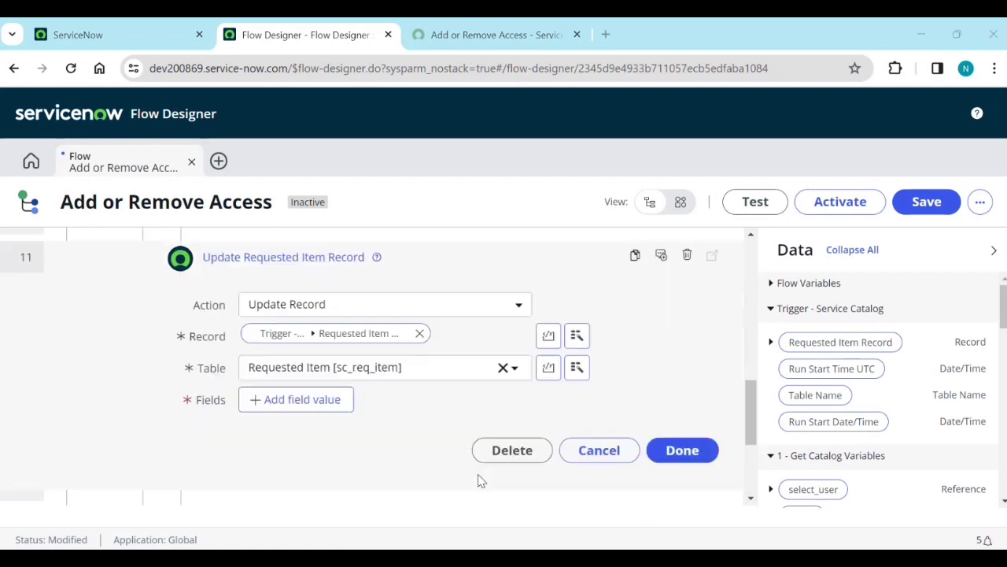
left_click(324, 386)
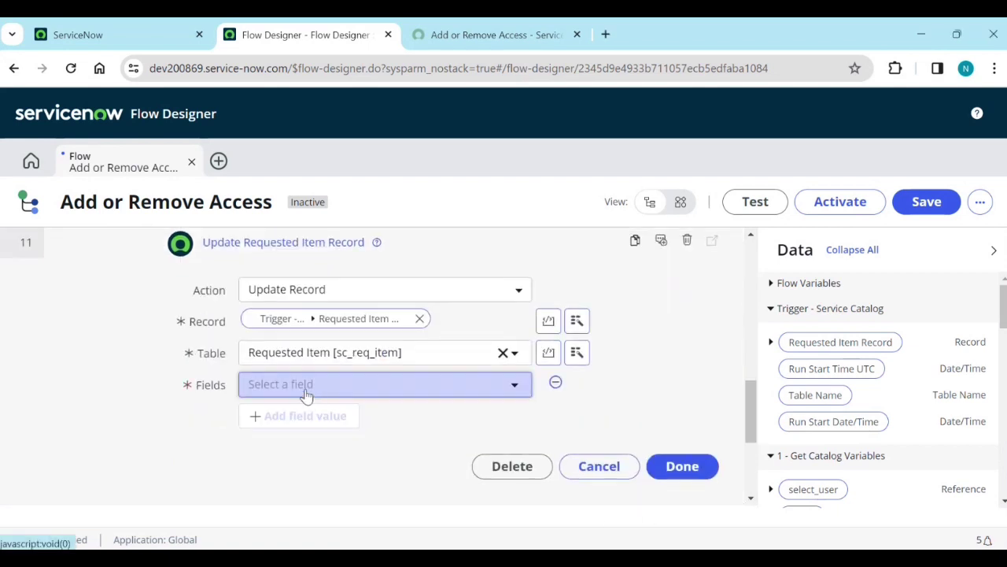
left_click(307, 394)
type("stage")
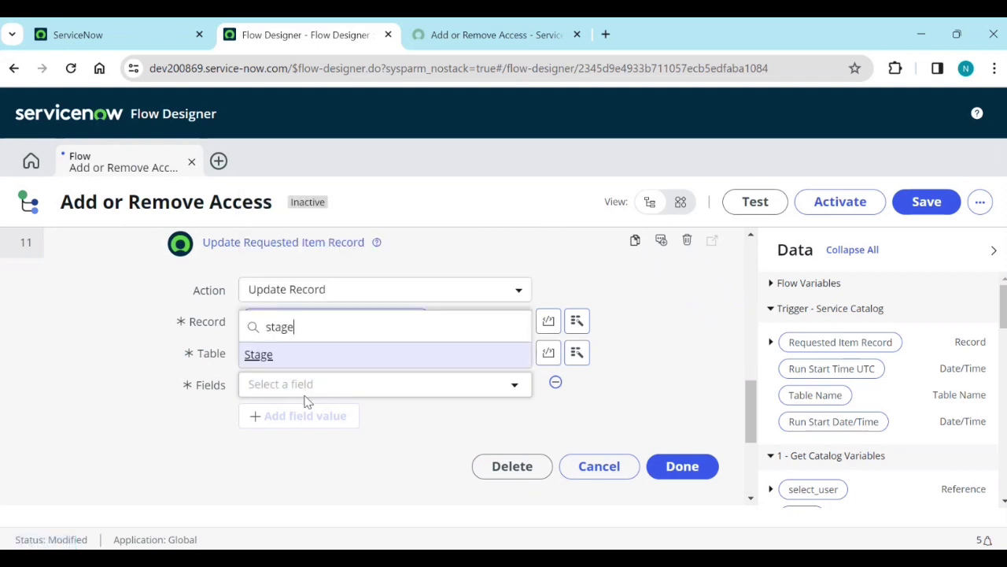
left_click(306, 366)
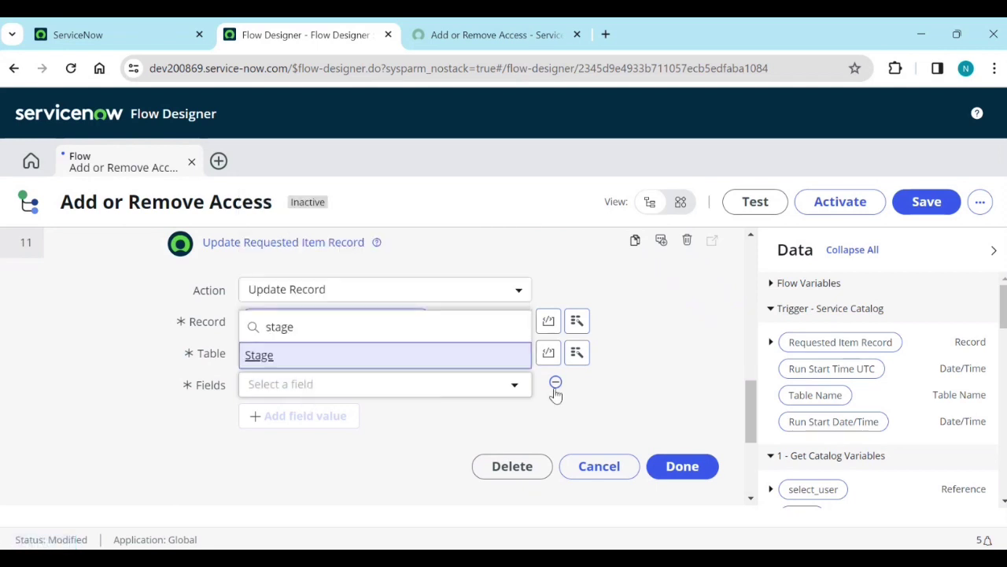
left_click(484, 393)
scroll(491, 336, "down", 5)
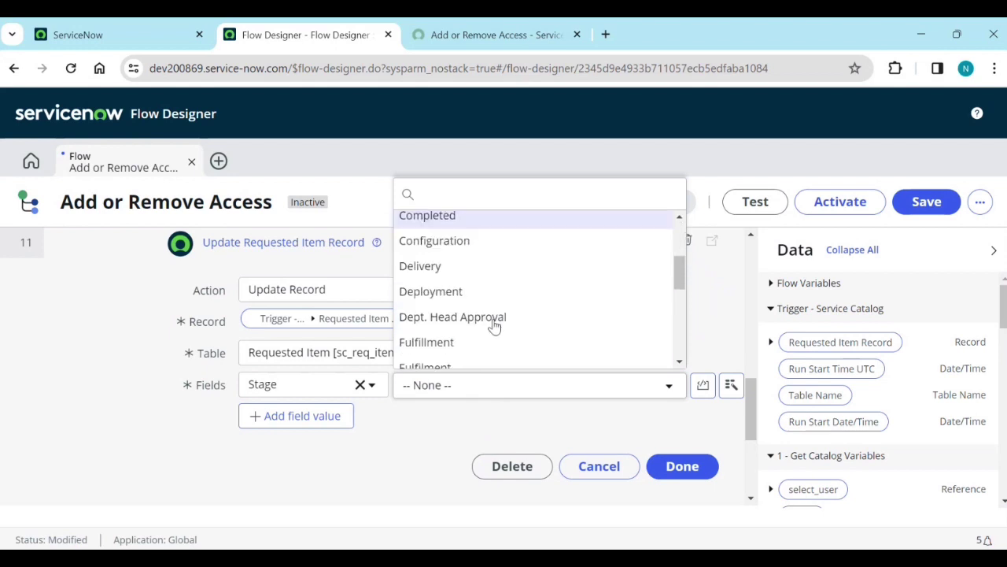
scroll(493, 334, "down", 3)
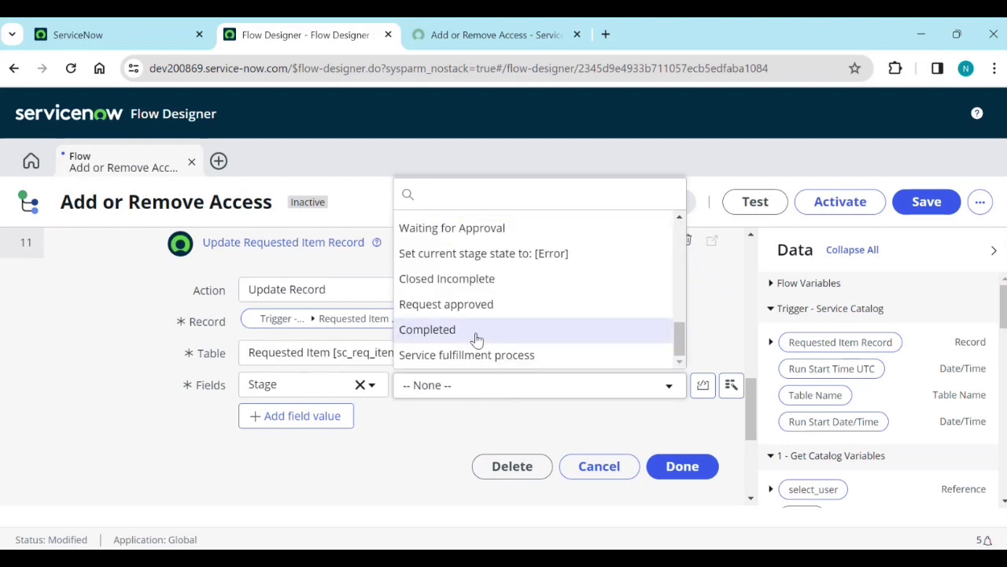
left_click(471, 336)
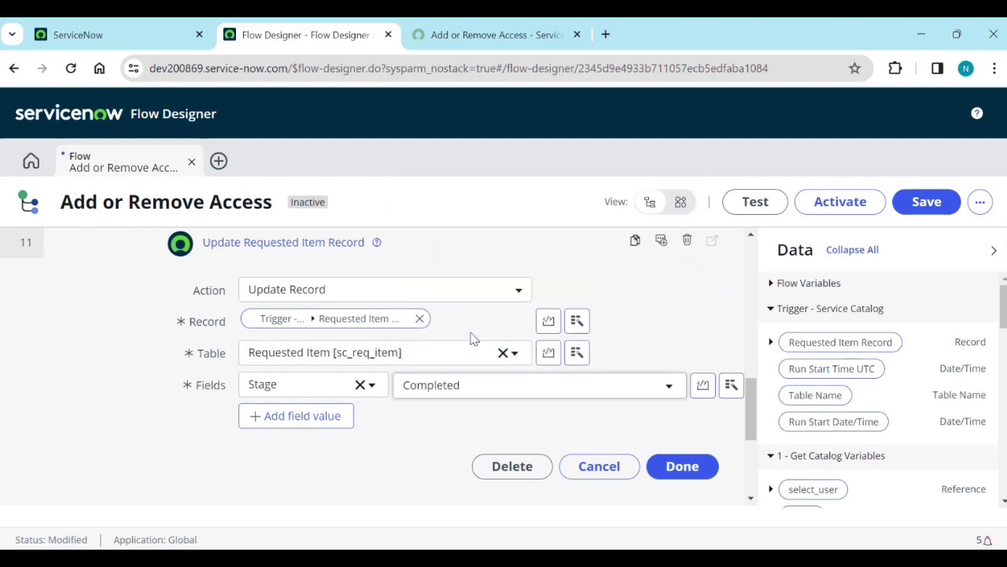
Add the State field with the value Closed Complete to the same Update Record action and finish the action.
left_click(311, 415)
left_click(309, 415)
type("ste")
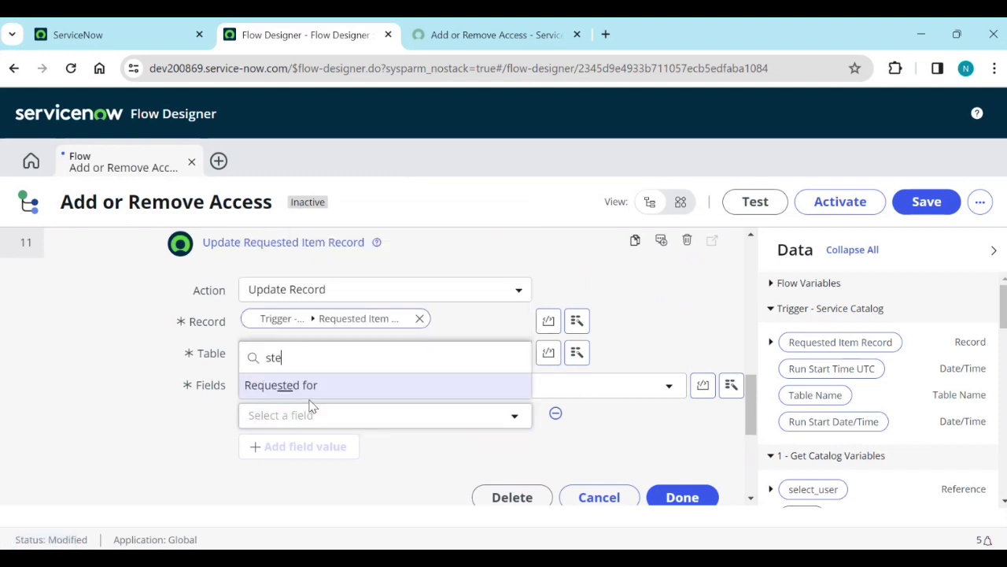
key("BackSpace")
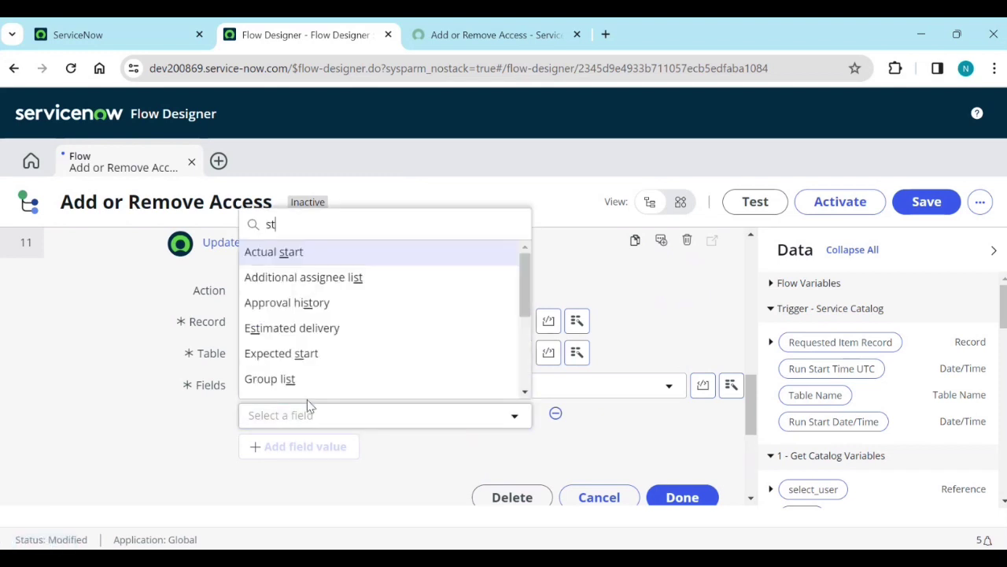
type("ate")
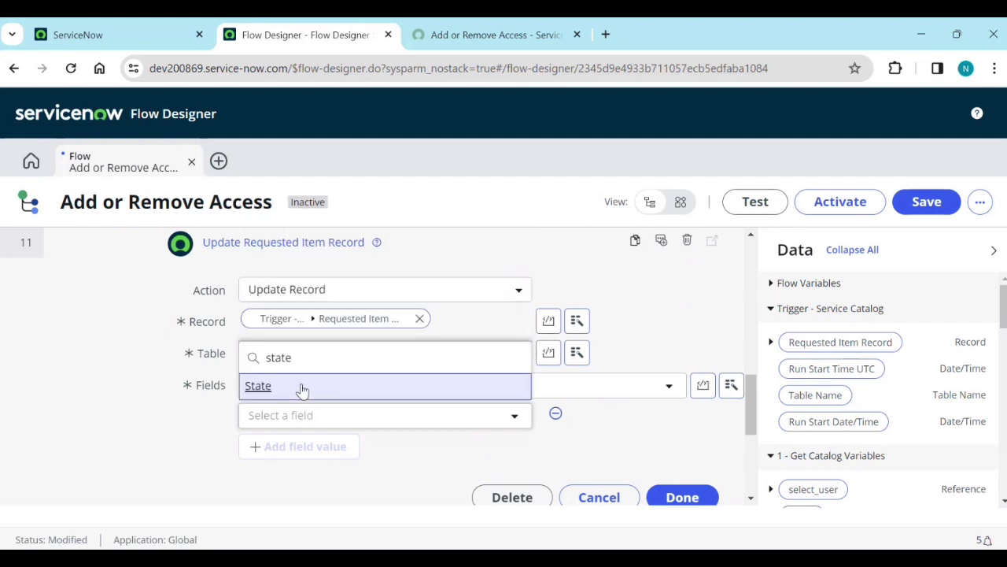
left_click(301, 387)
left_click(514, 422)
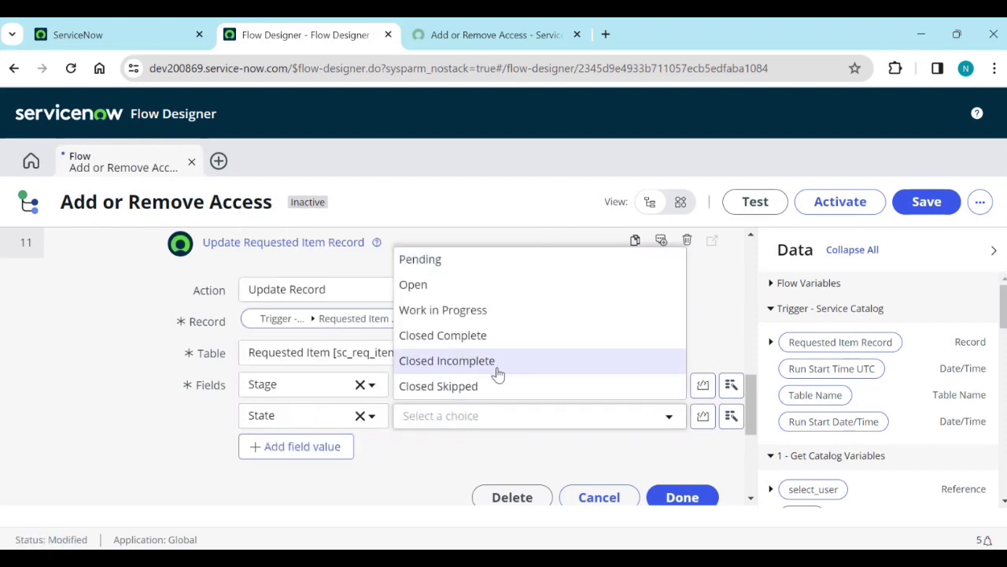
left_click(508, 337)
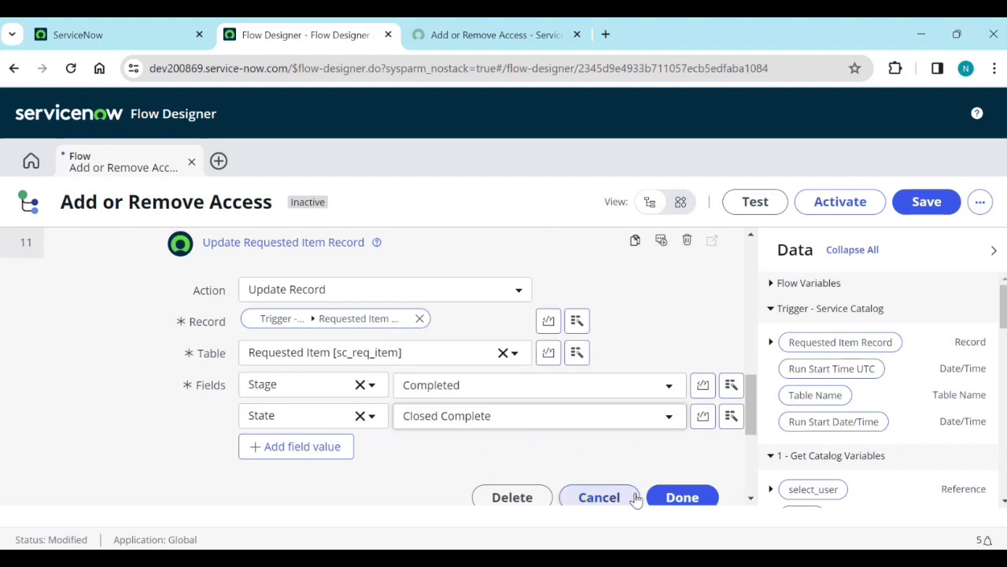
left_click(668, 493)
Add a ServiceNow Core Update Record action at the end of the main flow, using the trigger's Requested Item Record as its record.
scroll(308, 330, "up", 5)
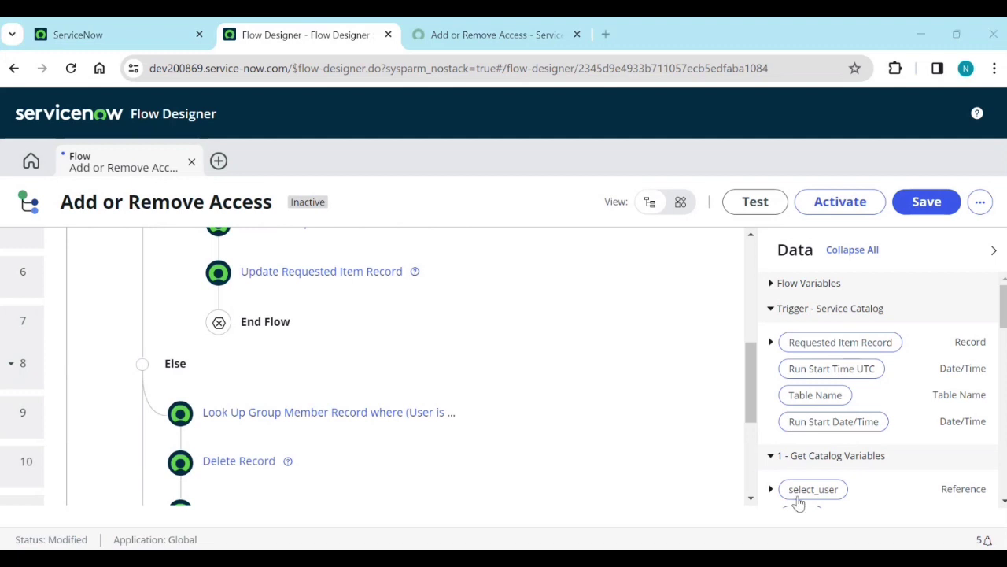
scroll(158, 401, "down", 5)
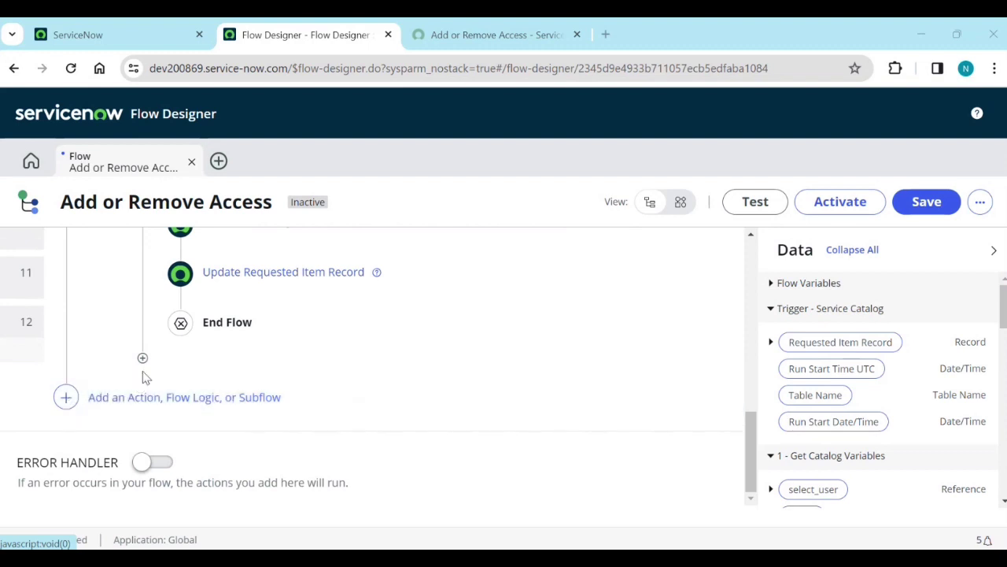
scroll(187, 382, "up", 8)
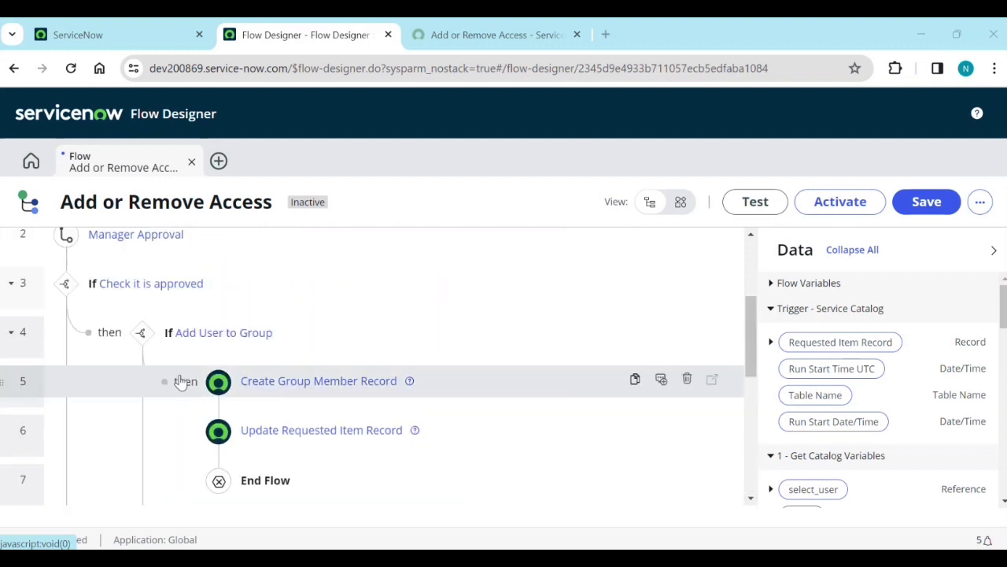
scroll(117, 299, "down", 5)
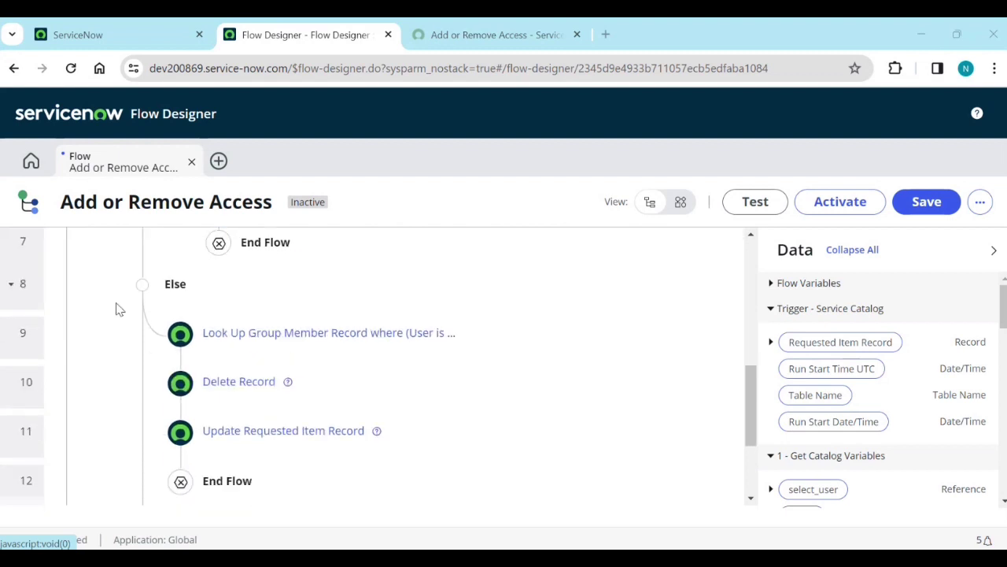
scroll(100, 332, "down", 2)
left_click(67, 398)
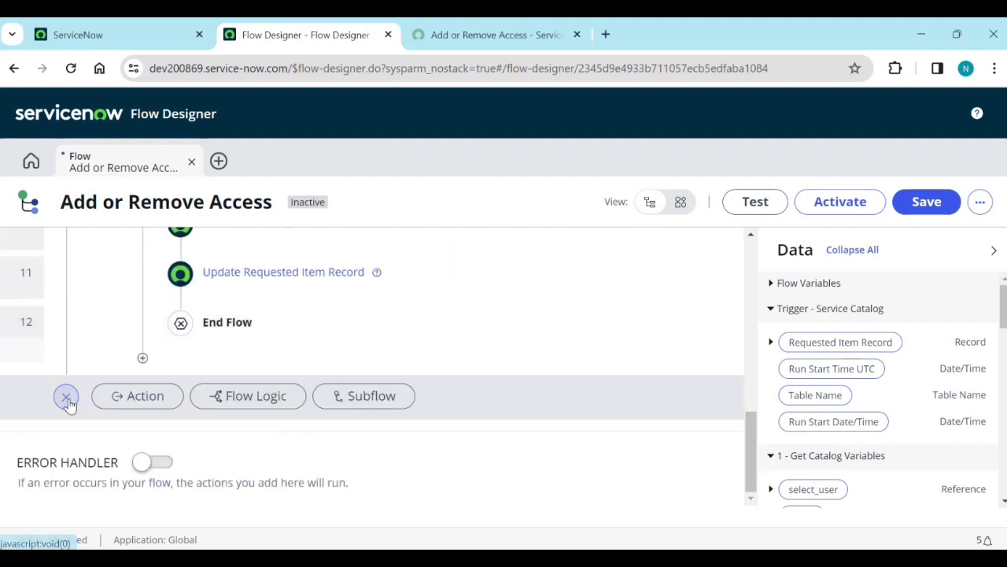
left_click(125, 399)
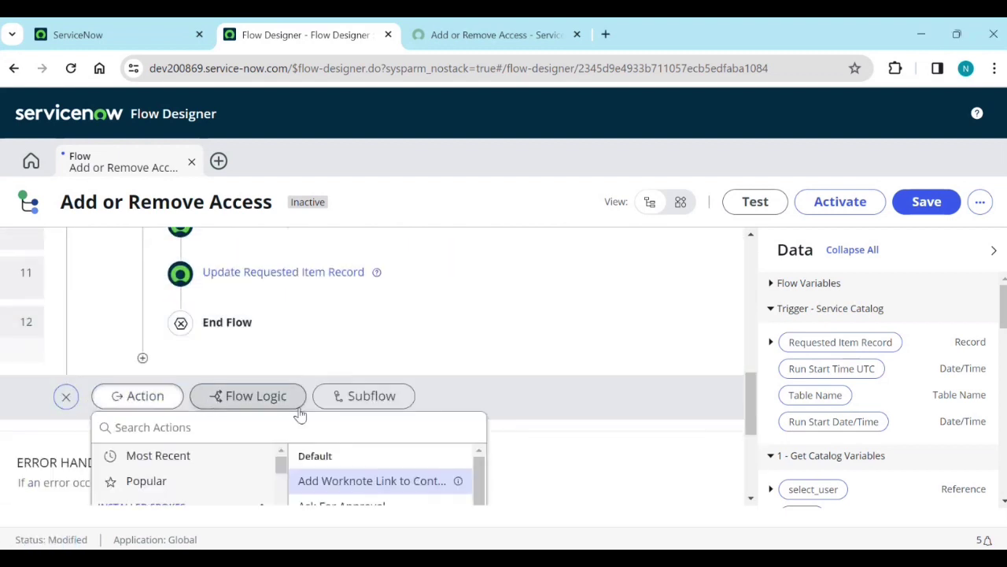
scroll(378, 416, "down", 3)
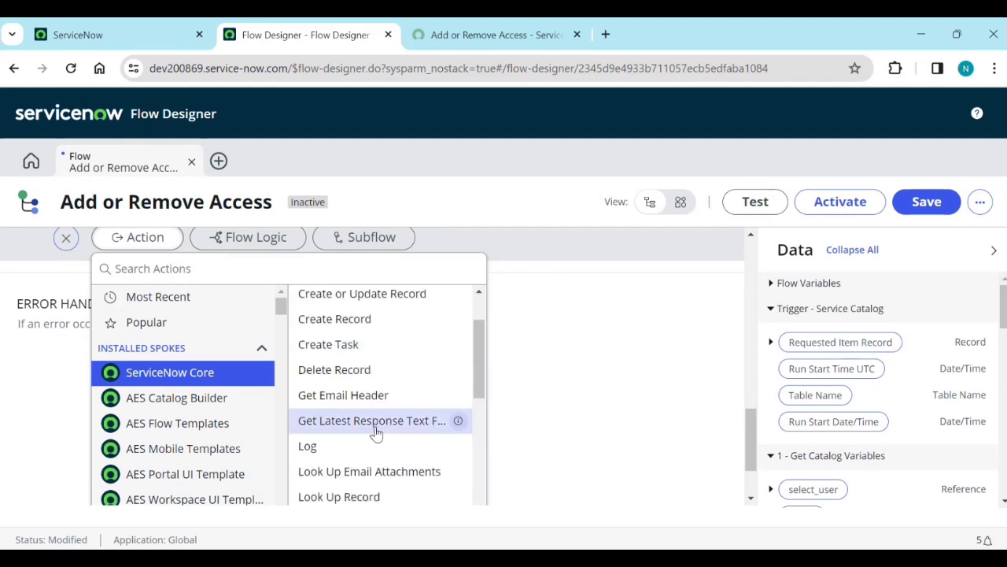
scroll(371, 385, "up", 4)
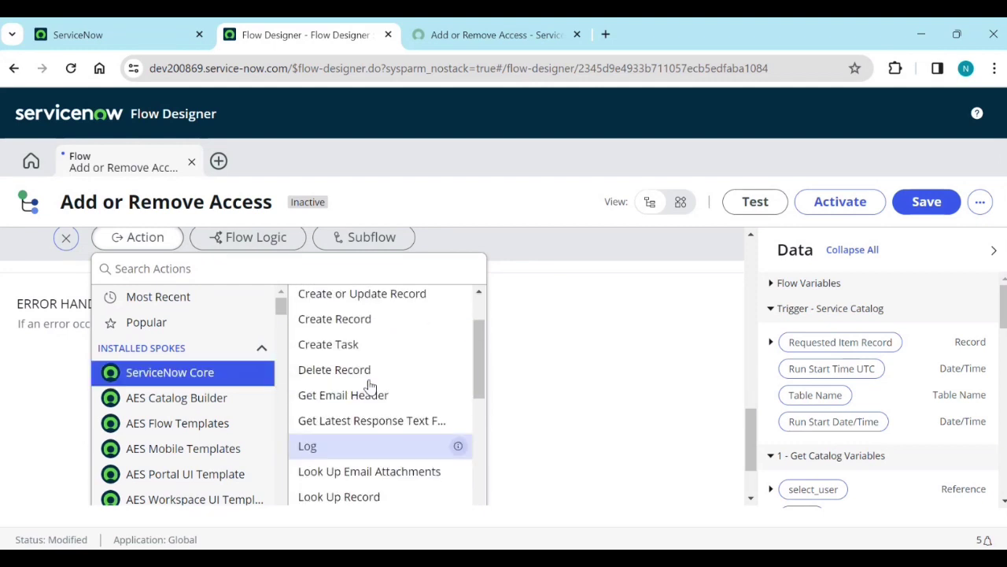
scroll(370, 384, "down", 4)
scroll(370, 384, "down", 3)
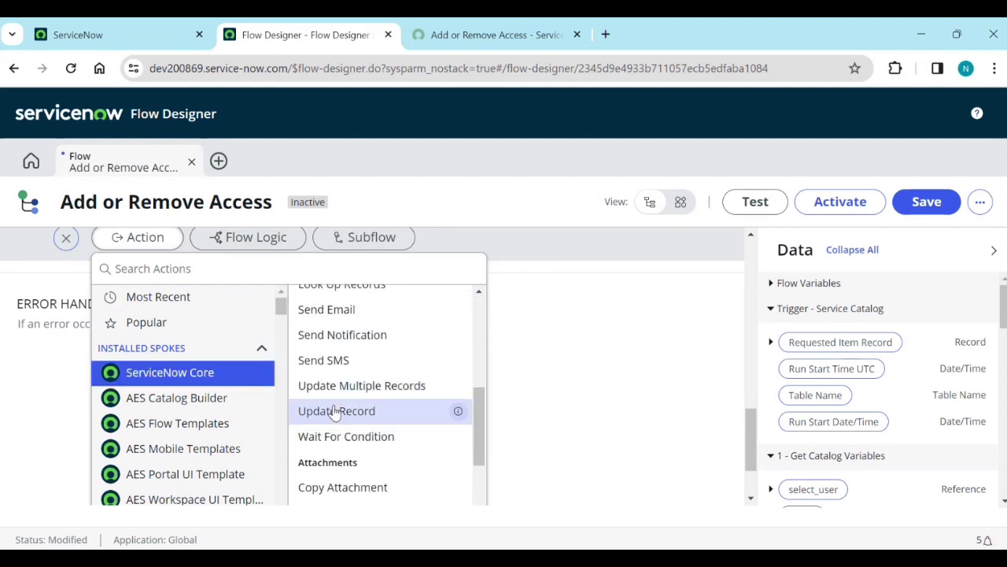
left_click(338, 413)
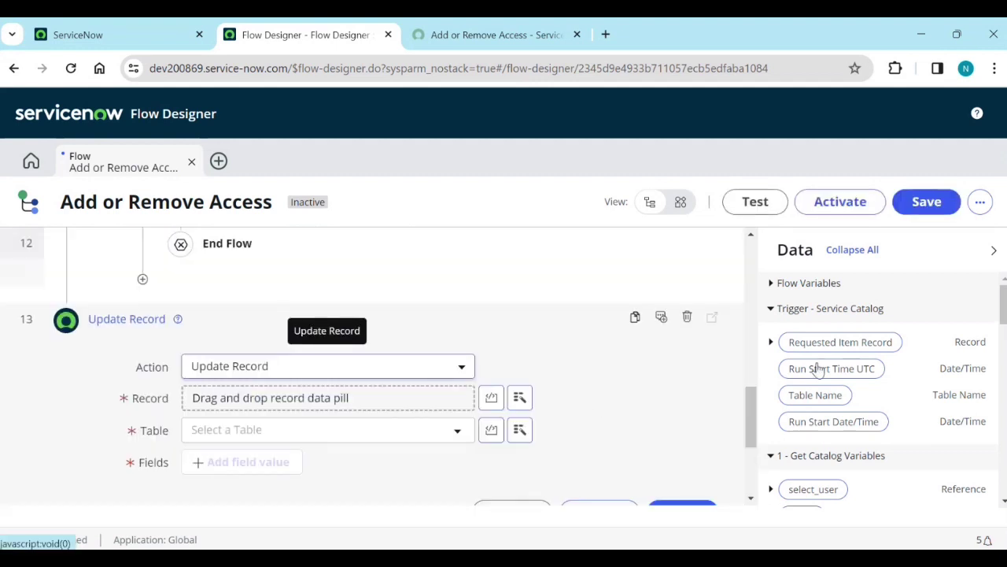
left_click_drag(826, 341, 287, 401)
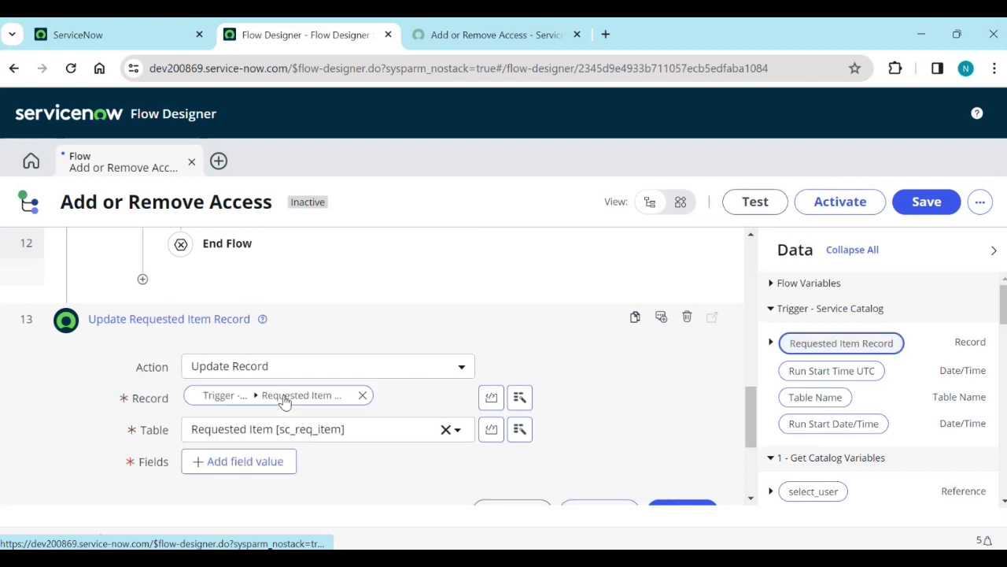
Add the State field to the final Update Requested Item Record action and open its choices.
scroll(386, 429, "down", 1)
left_click(266, 391)
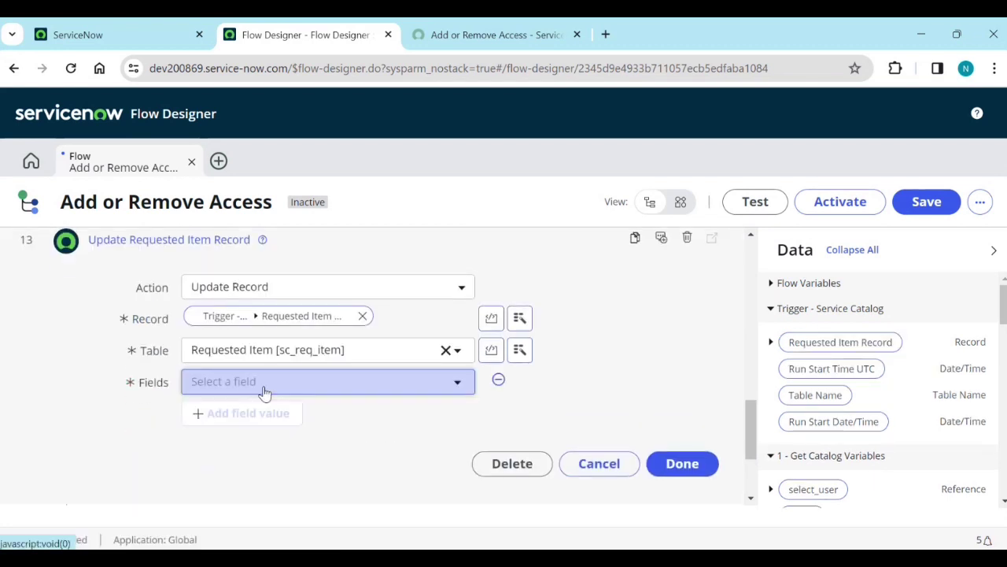
left_click(266, 386)
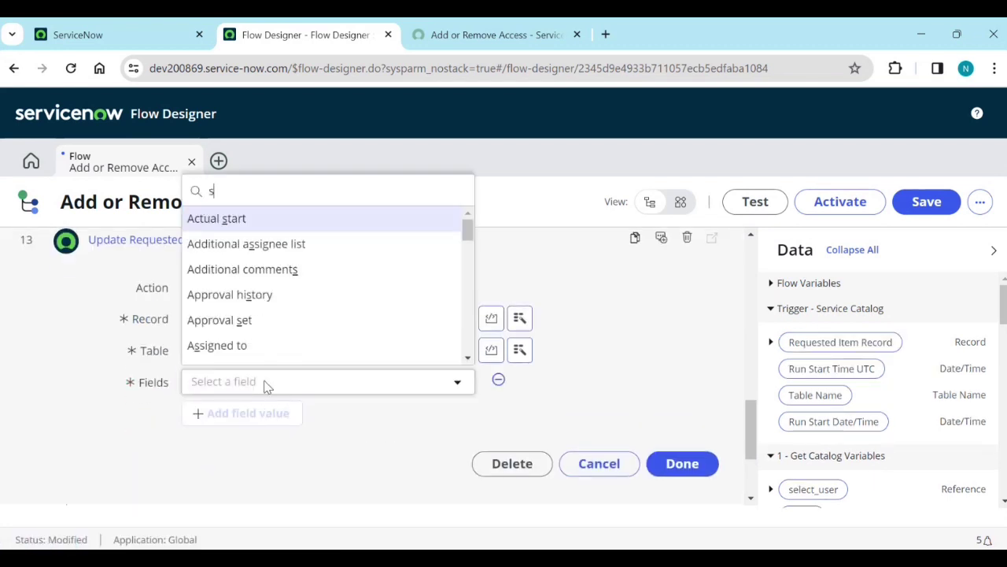
type("sta")
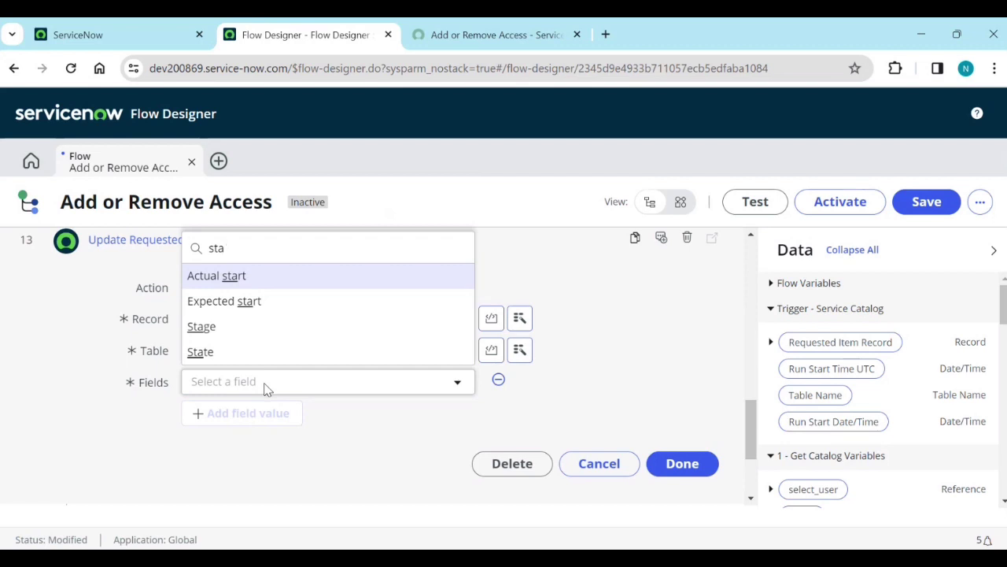
left_click(236, 354)
left_click(521, 392)
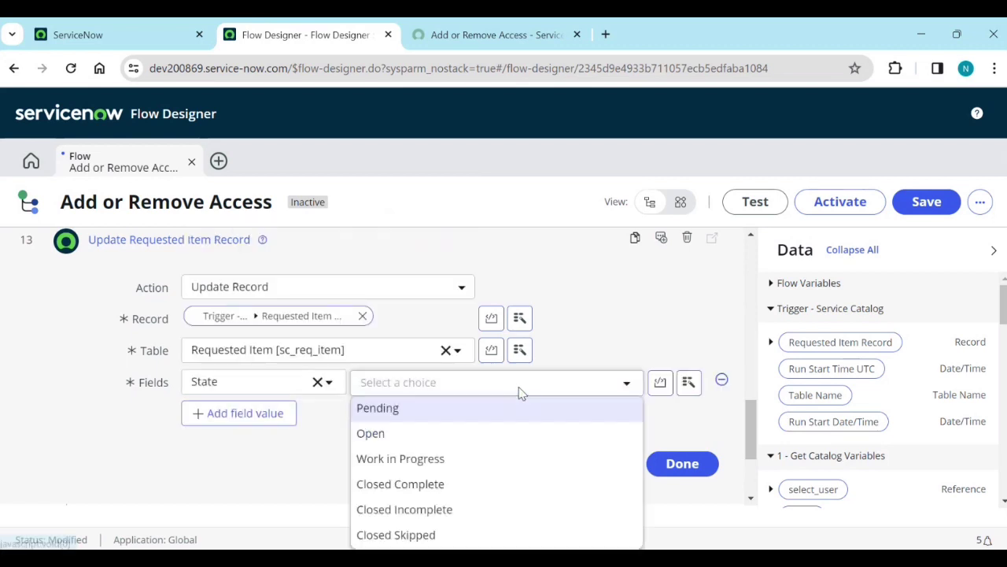
Set State to Closed Incomplete in the final Update Requested Item Record action, then add the Stage field and open its choices.
left_click(244, 411)
left_click(258, 423)
type("sta")
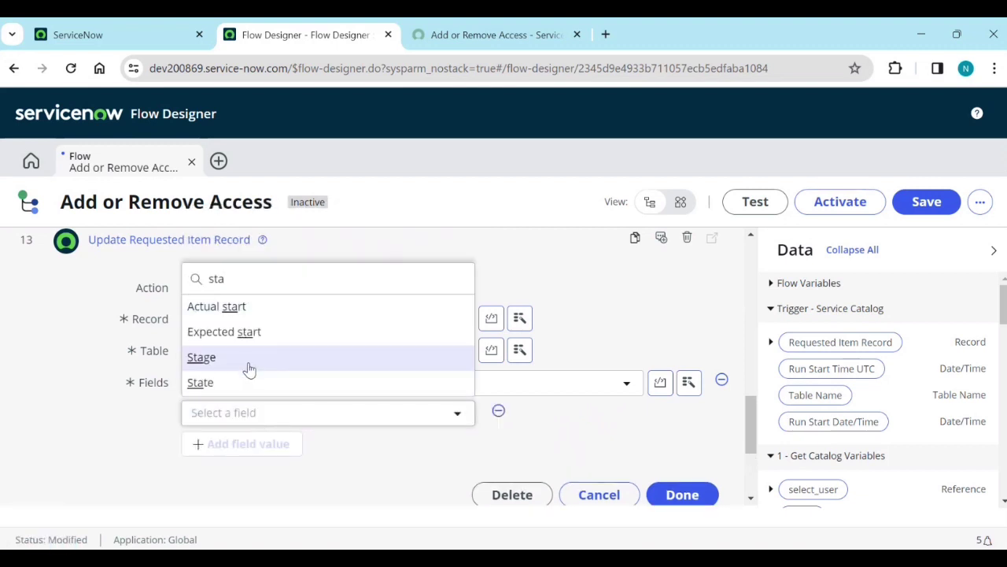
left_click(249, 369)
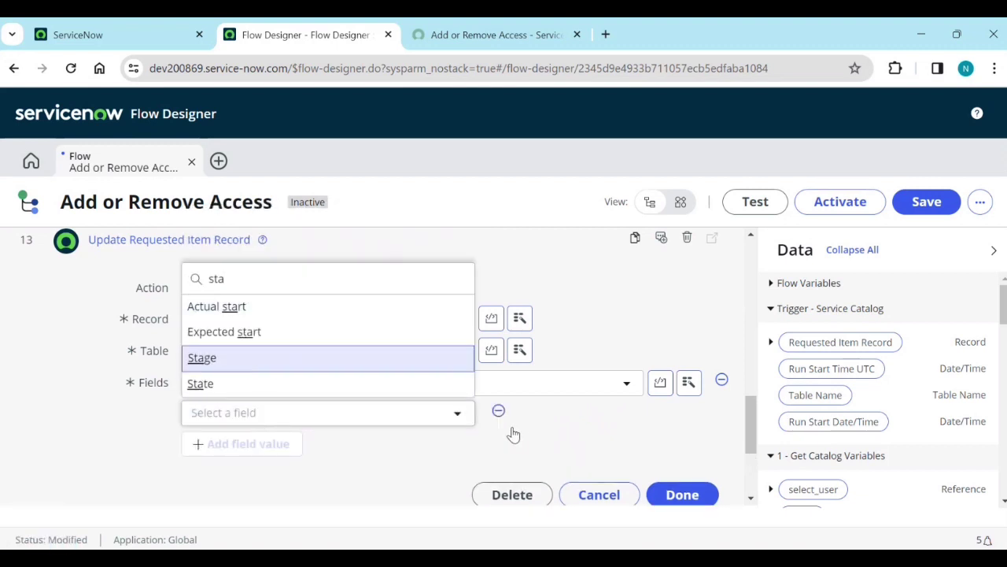
left_click(507, 423)
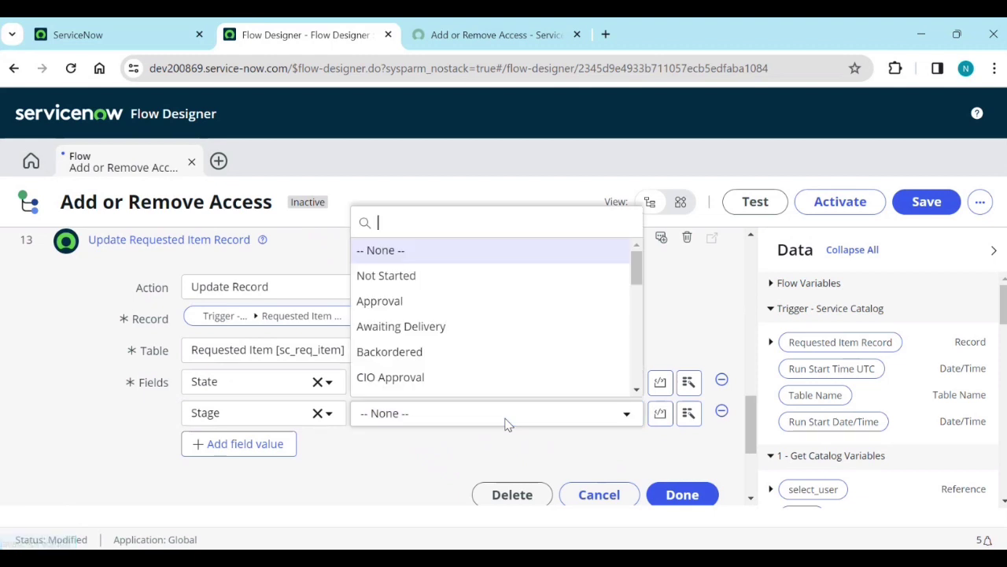
Set the Stage value to Closed Incomplete and finish the final Update Requested Item Record action.
scroll(461, 331, "down", 3)
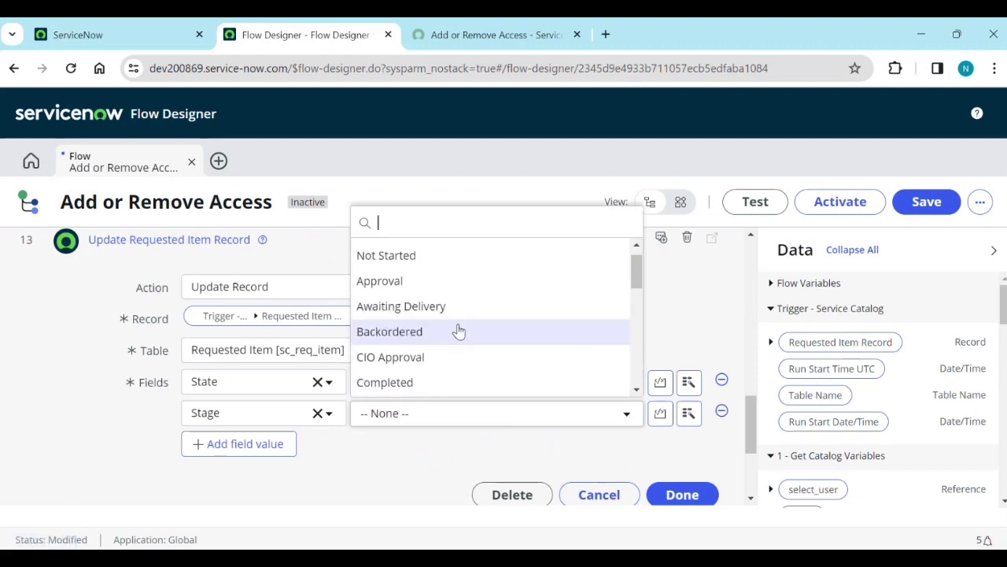
scroll(451, 351, "down", 5)
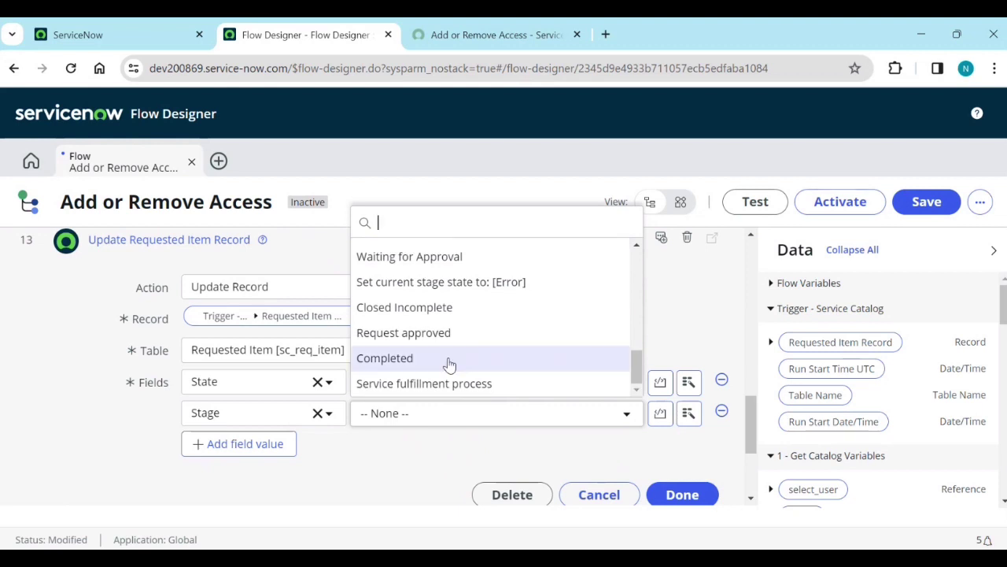
scroll(450, 364, "up", 3)
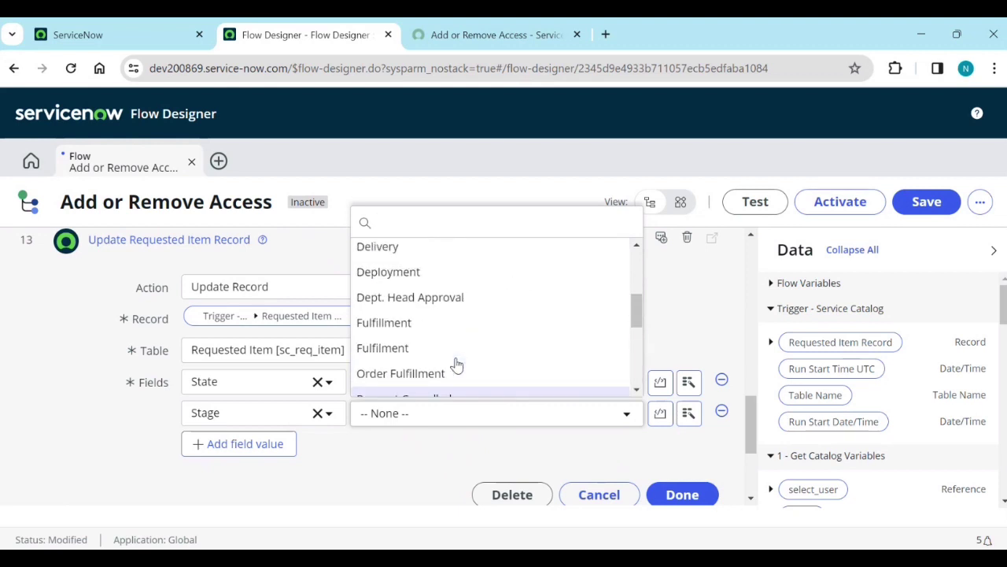
scroll(456, 363, "up", 4)
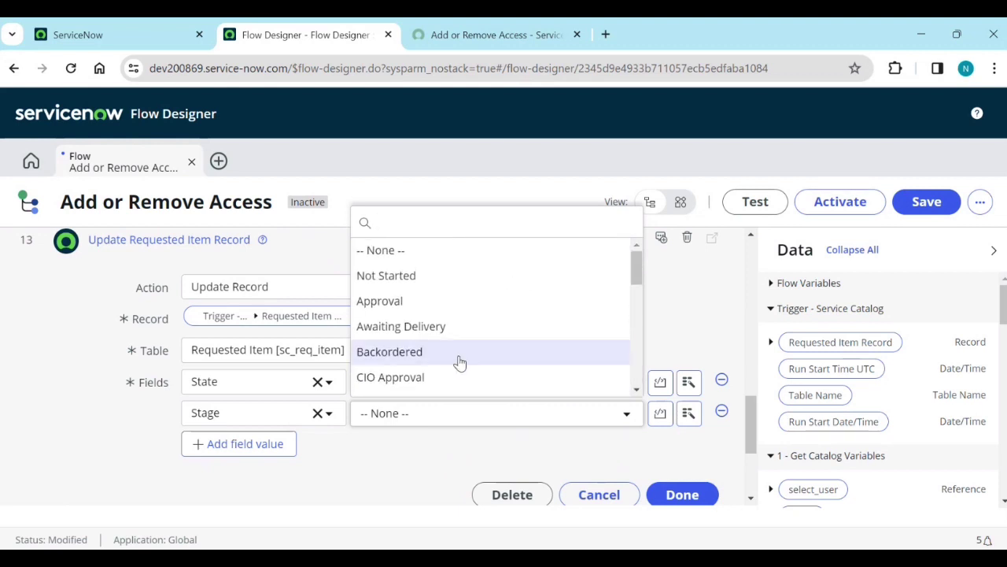
scroll(481, 324, "down", 4)
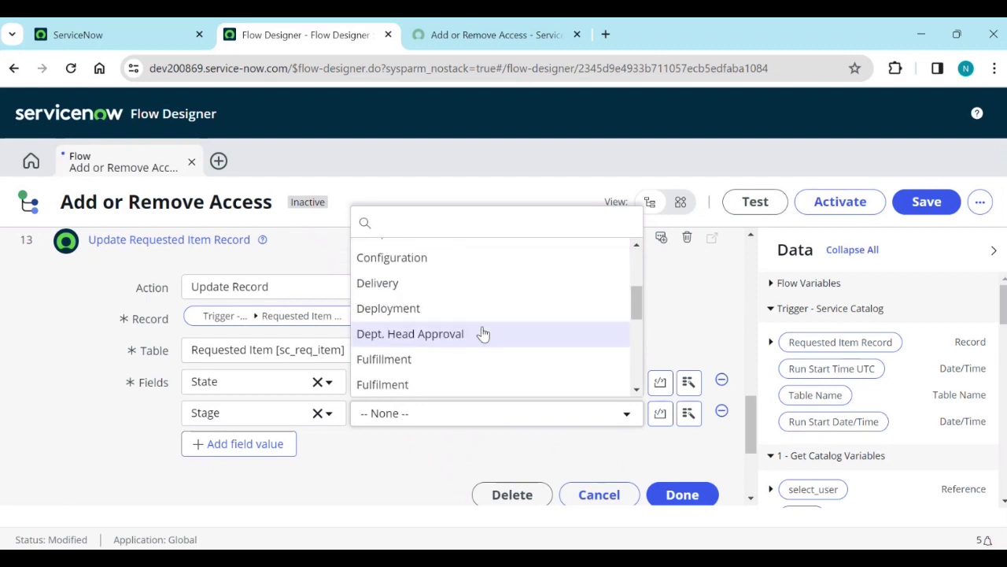
scroll(483, 333, "down", 4)
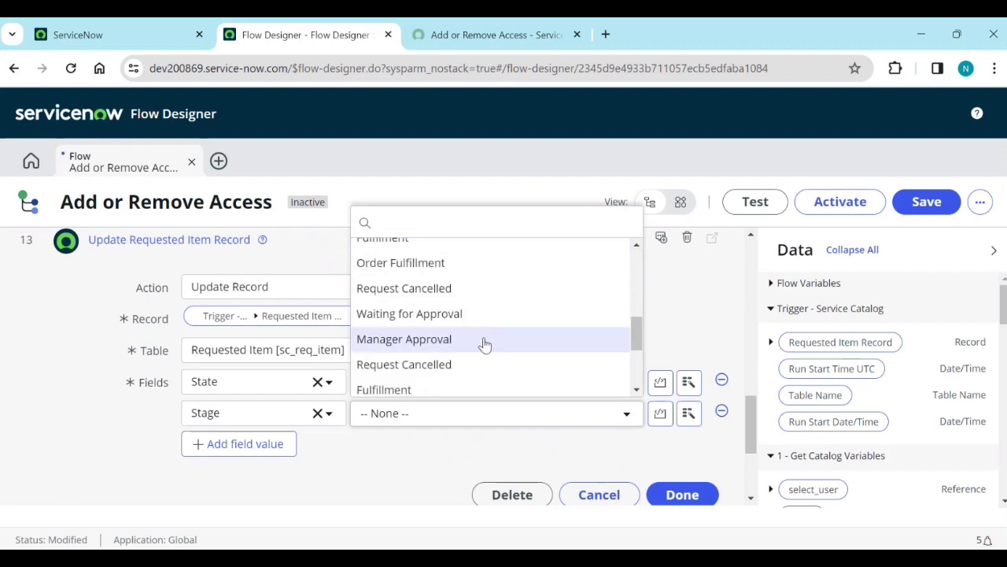
scroll(485, 344, "down", 3)
scroll(472, 295, "down", 3)
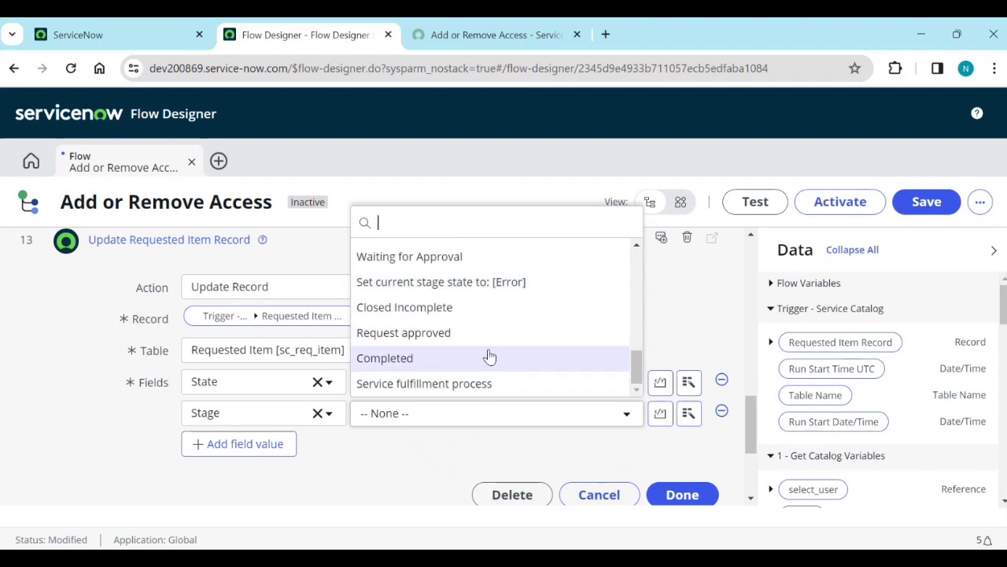
scroll(489, 357, "up", 3)
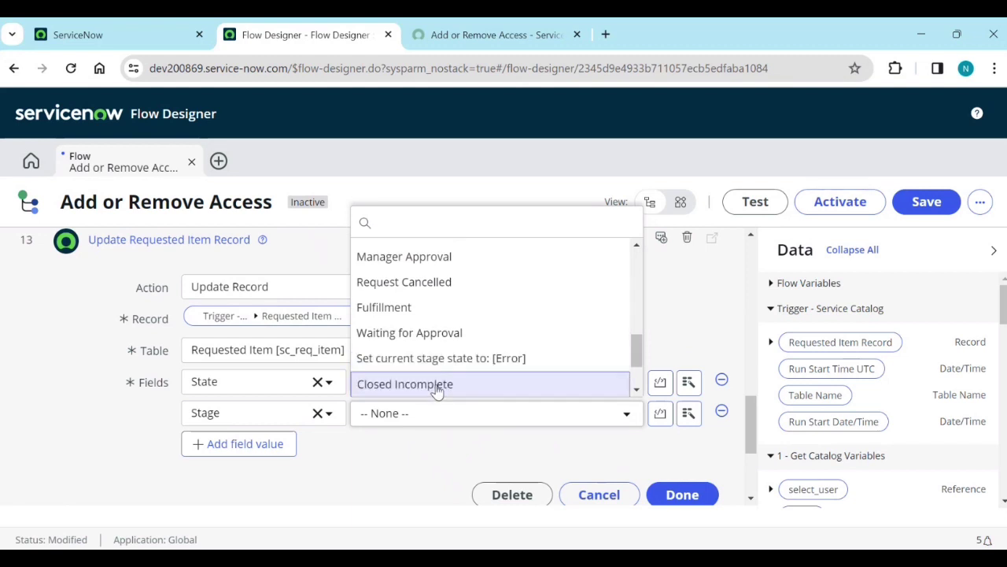
key("Return")
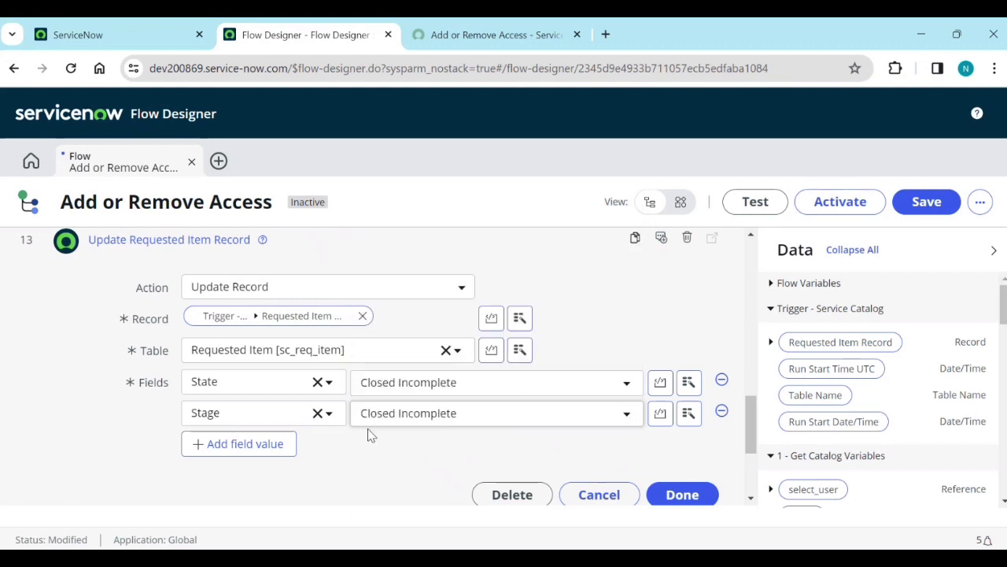
left_click(672, 498)
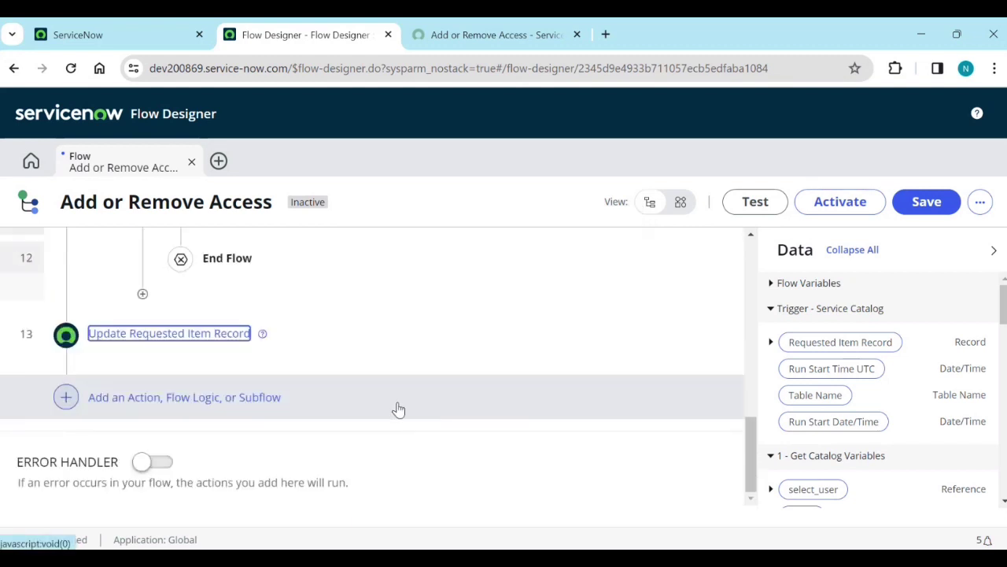
Examine the whole flow as a diagram, following the true and false branches from Manager Approval to the final Update Record.
scroll(399, 410, "up", 15)
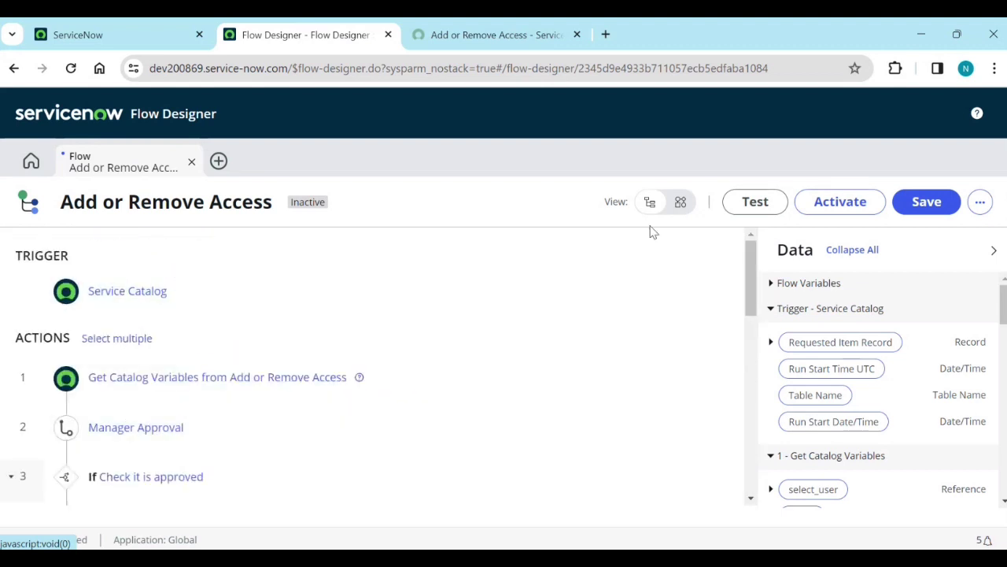
left_click(681, 203)
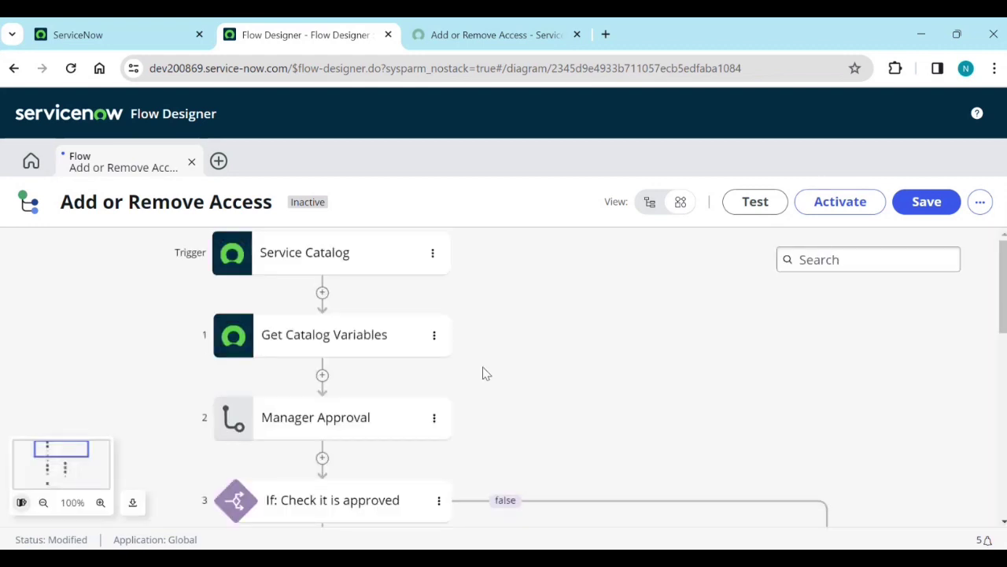
scroll(343, 367, "down", 2)
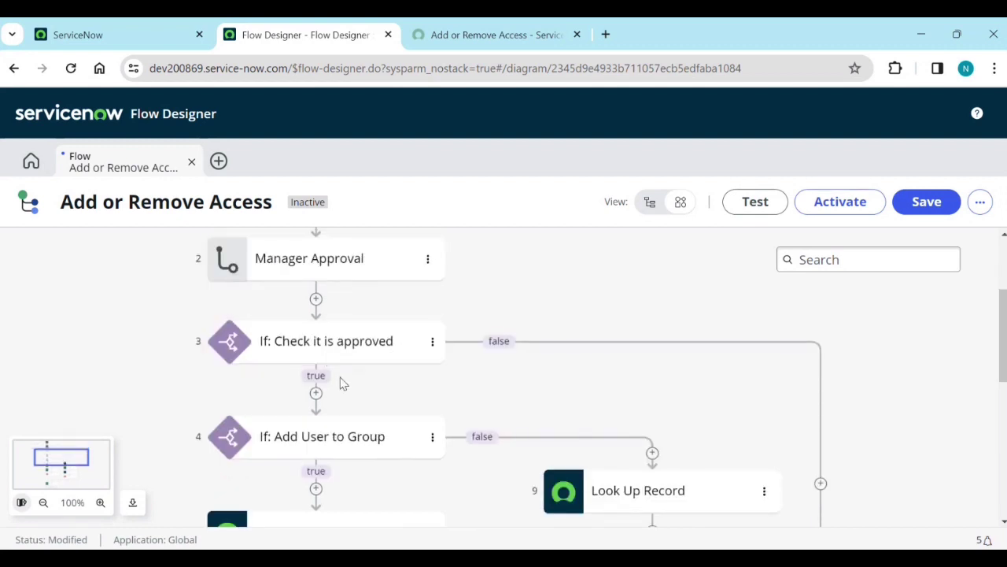
scroll(333, 385, "down", 1)
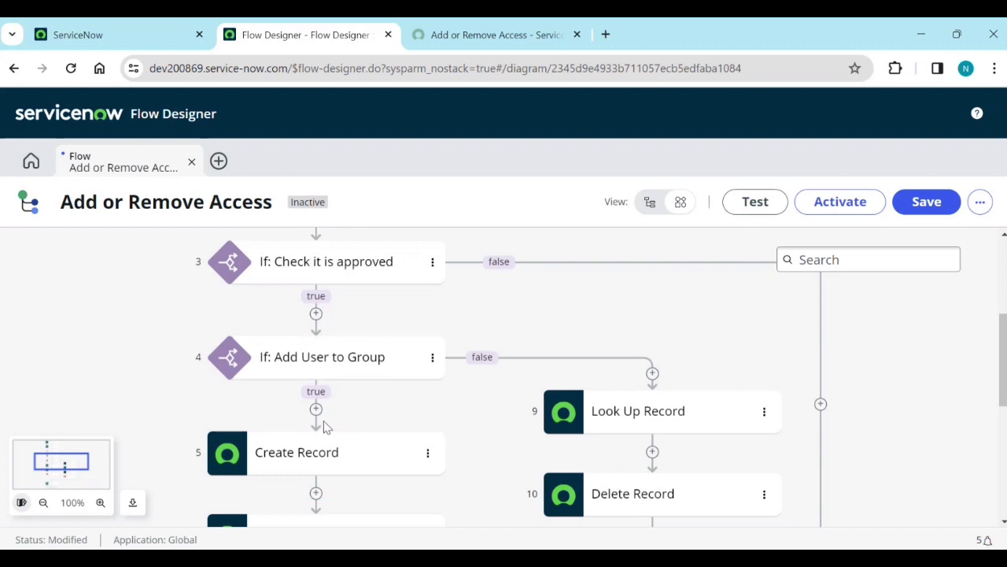
scroll(325, 431, "down", 2)
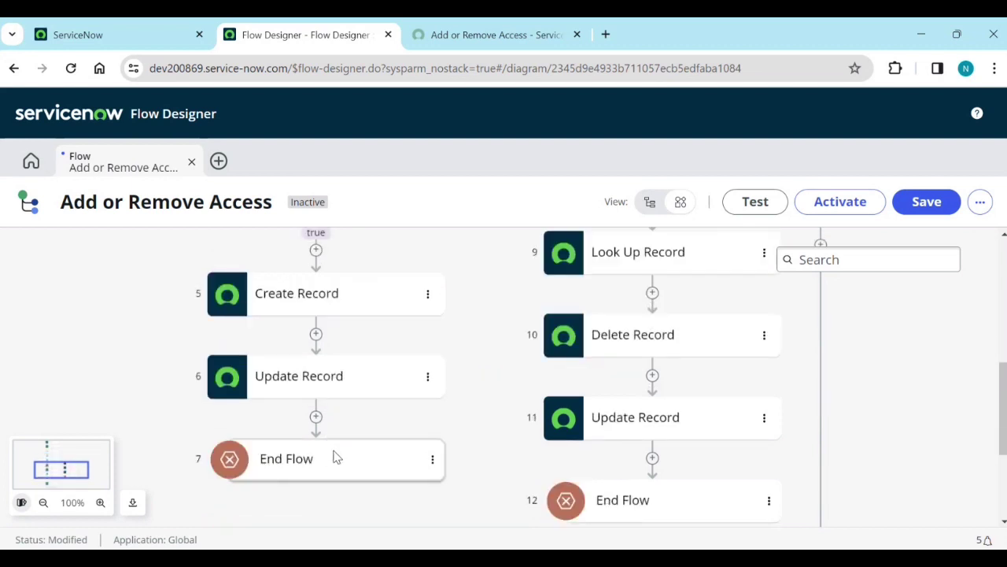
scroll(333, 456, "up", 2)
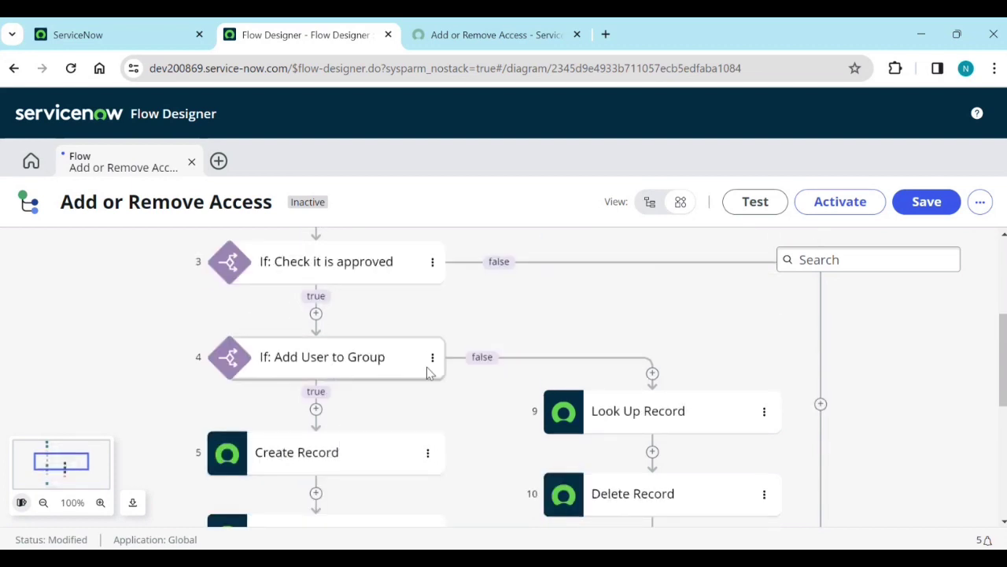
scroll(622, 386, "down", 1)
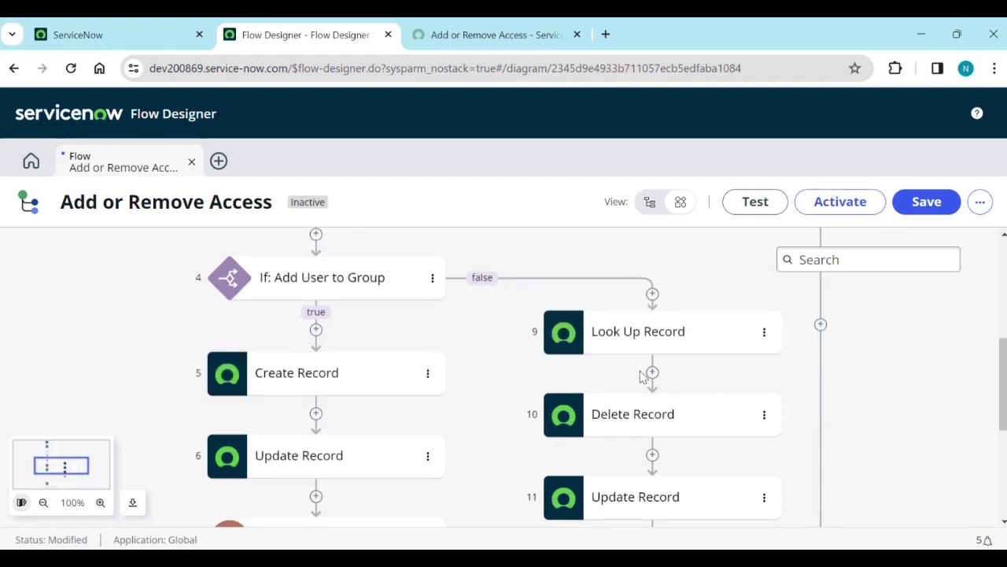
scroll(642, 509, "down", 1)
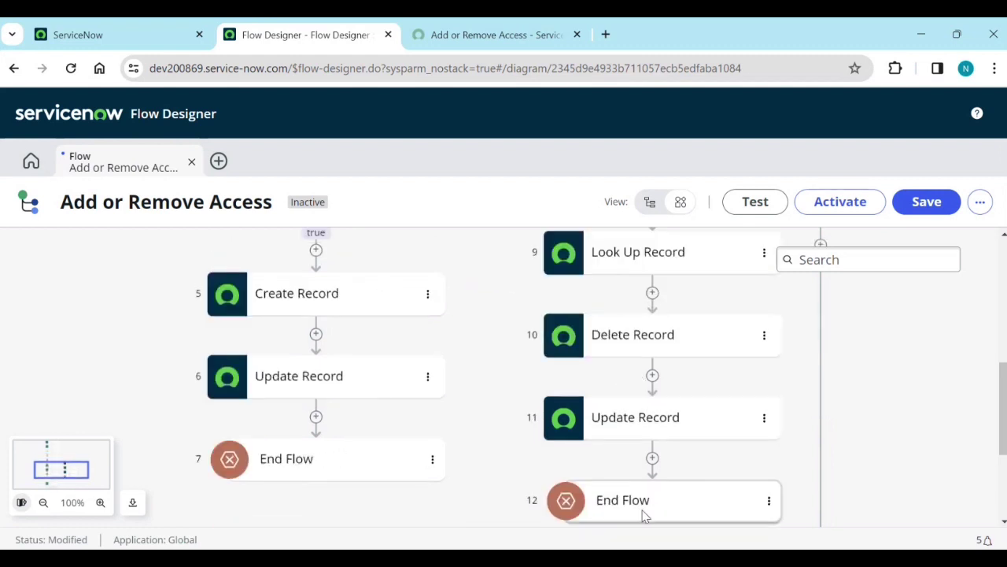
scroll(504, 402, "up", 3)
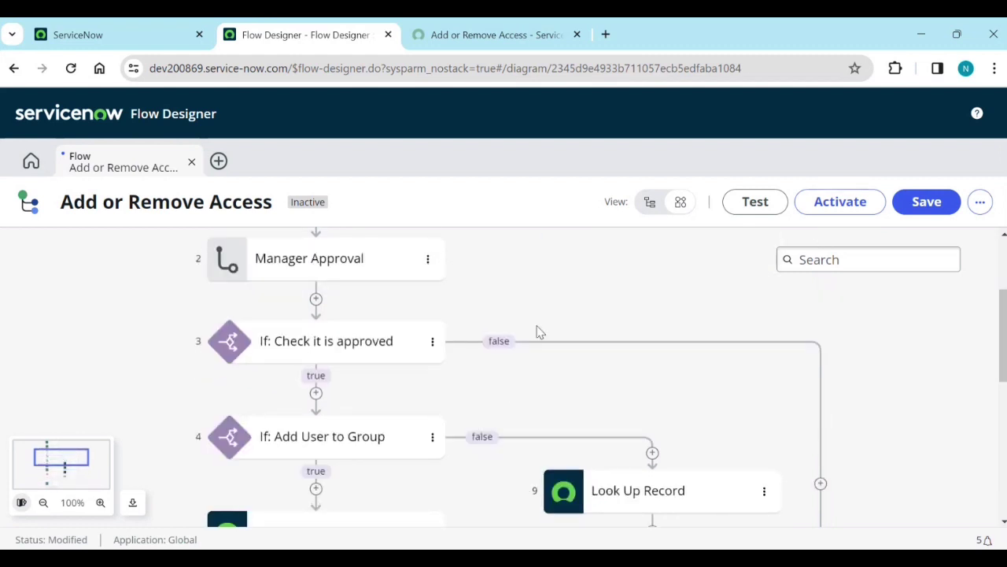
scroll(697, 359, "down", 2)
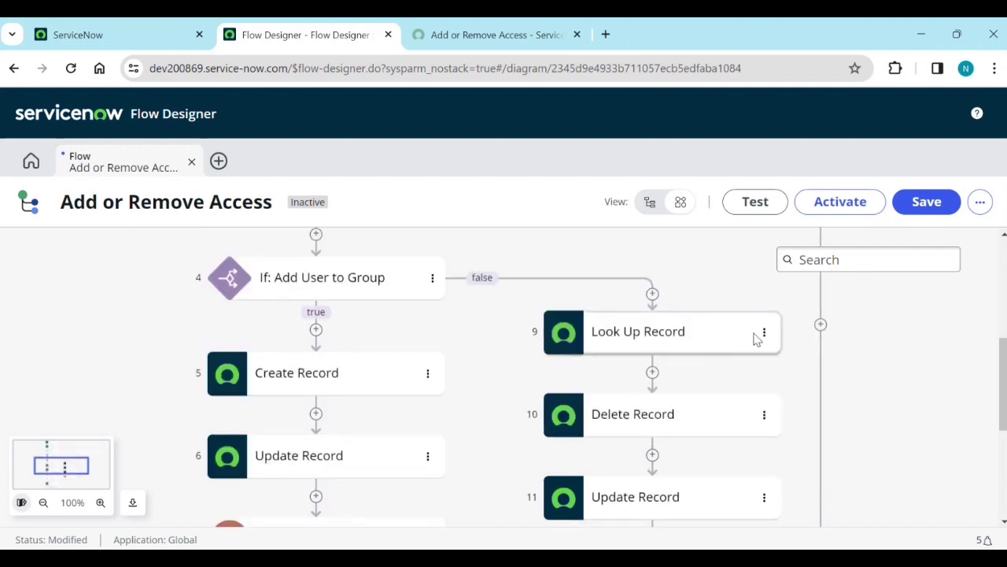
scroll(757, 338, "down", 3)
scroll(751, 395, "down", 1)
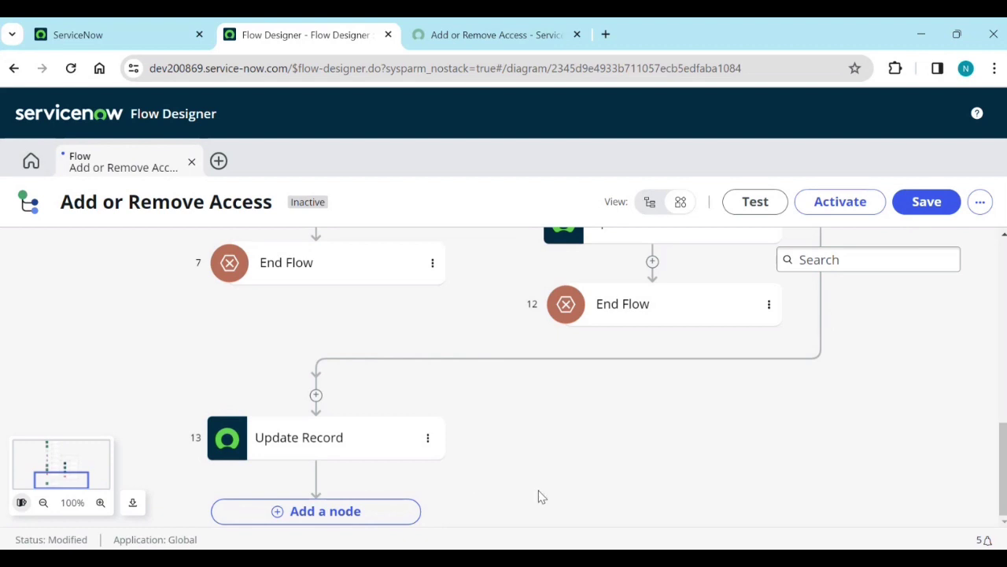
Save the Add or Remove Access flow and activate it.
left_click(930, 202)
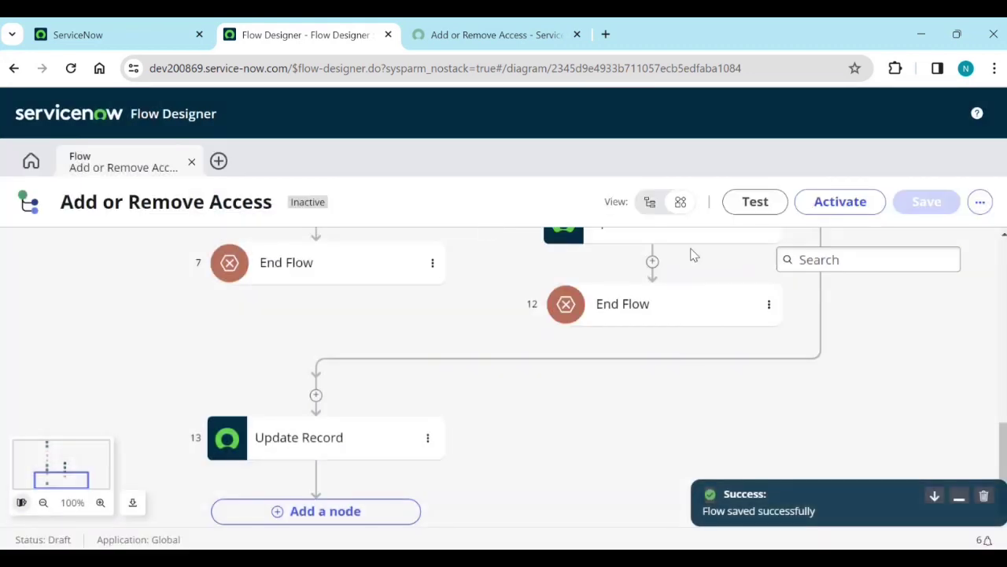
left_click(840, 203)
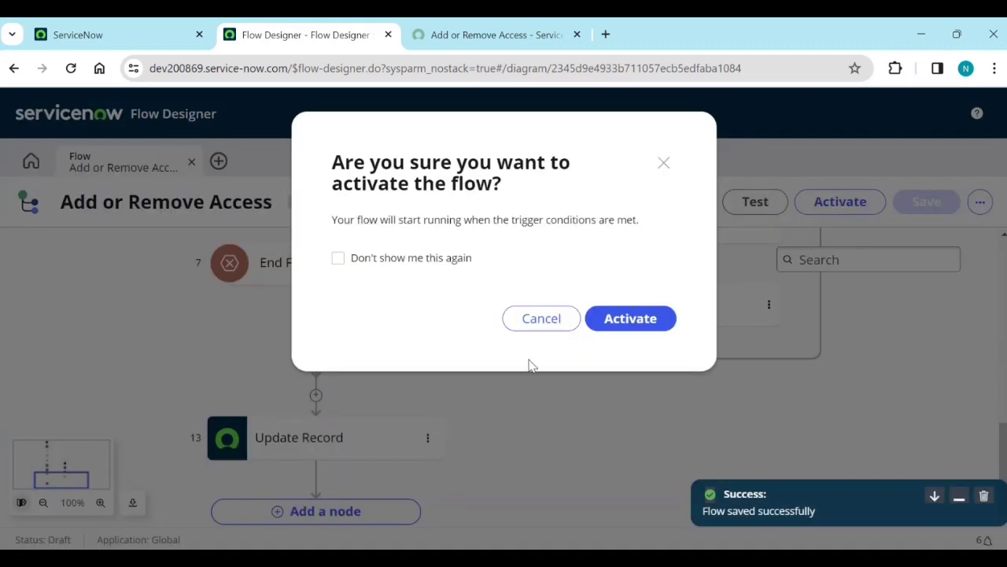
left_click(613, 320)
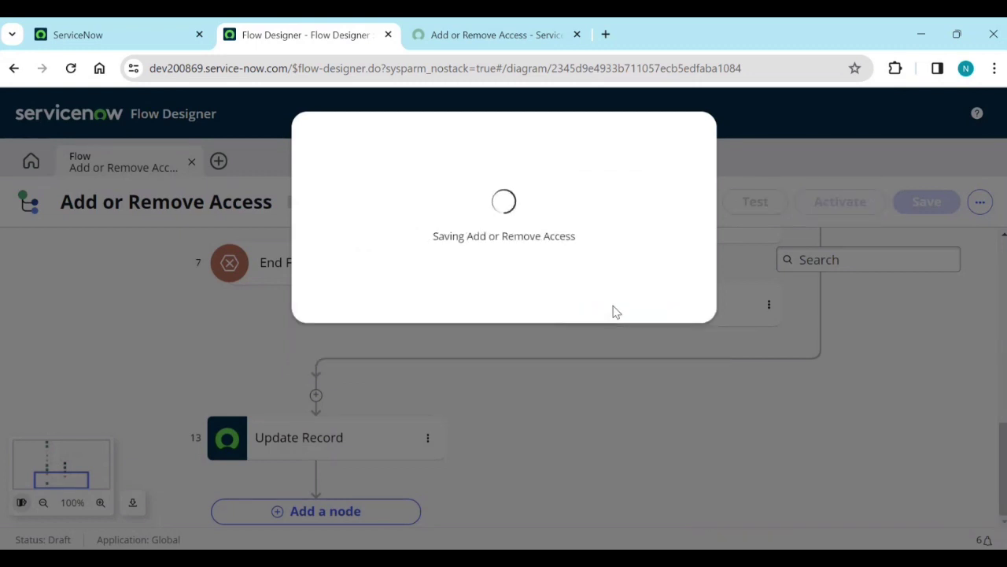
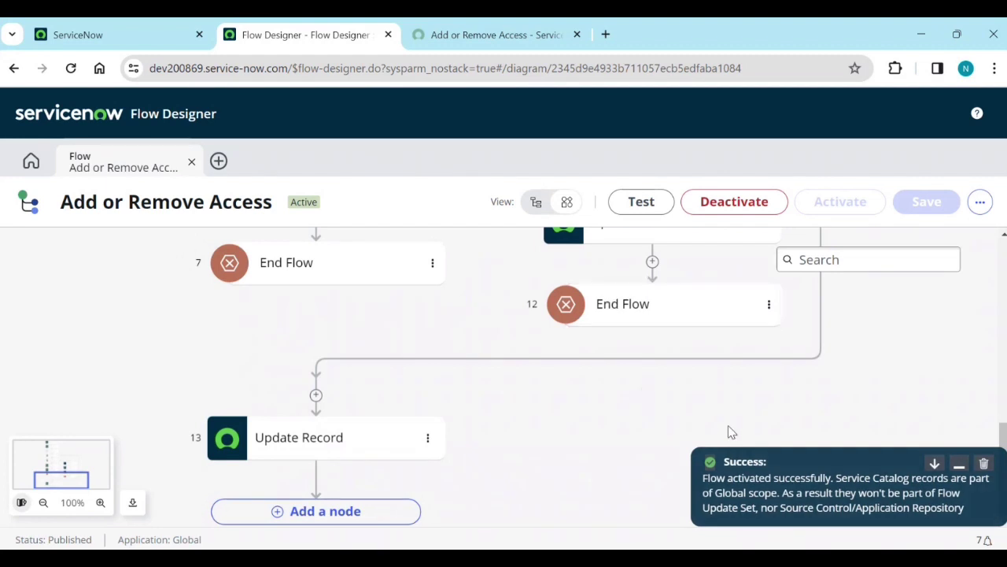
Find Maintain Items in the main ServiceNow navigator and open the catalog items list in a new browser tab.
left_click(469, 36)
left_click(149, 38)
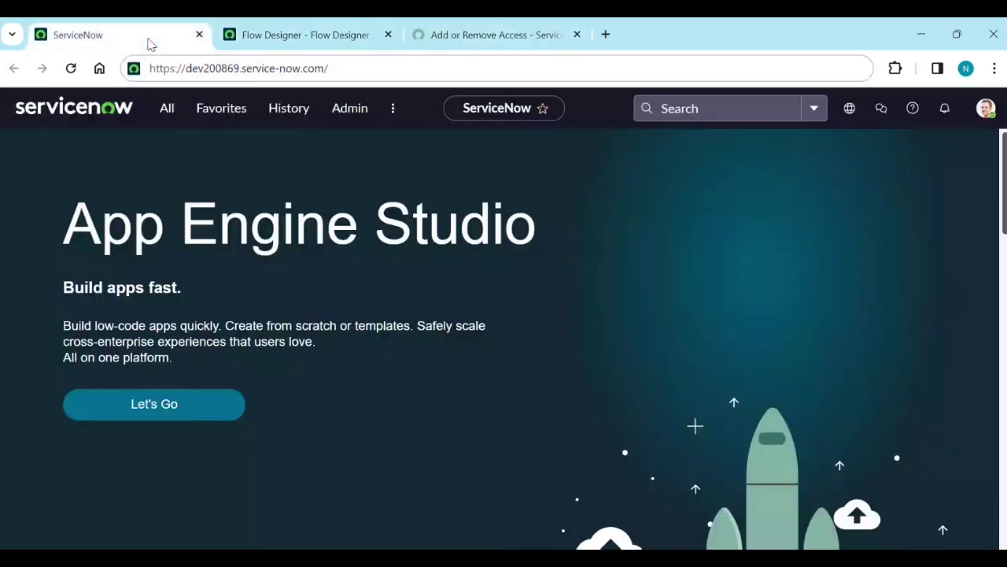
left_click(162, 118)
triple_click(153, 148)
type("mait")
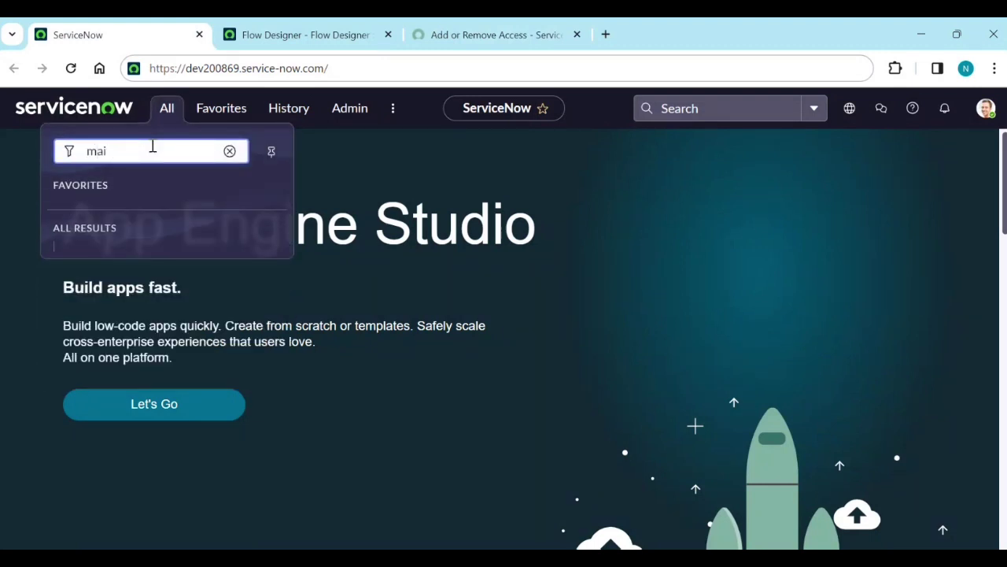
key("BackSpace")
type("ntain items")
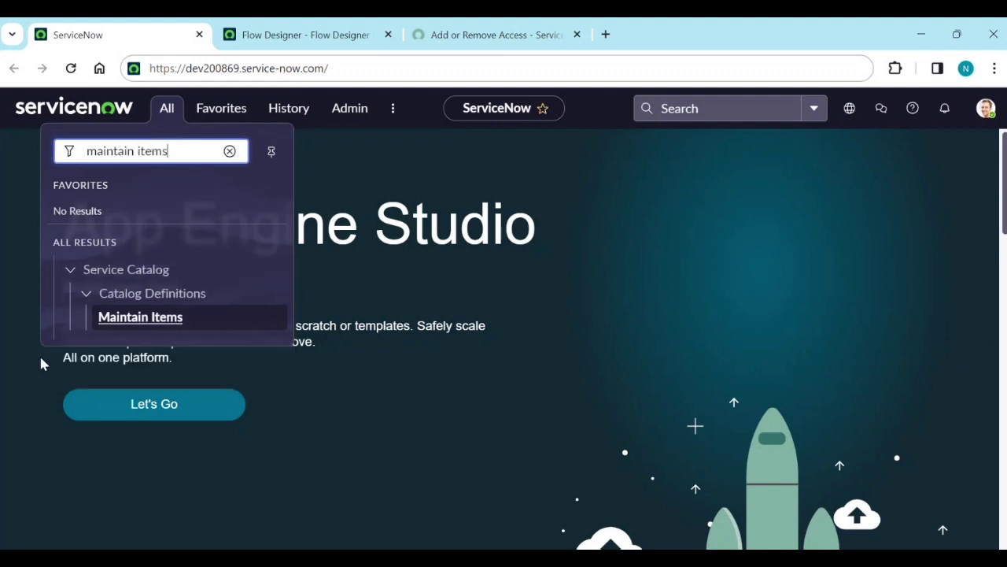
left_click(132, 319, "ctrl")
left_click(259, 32)
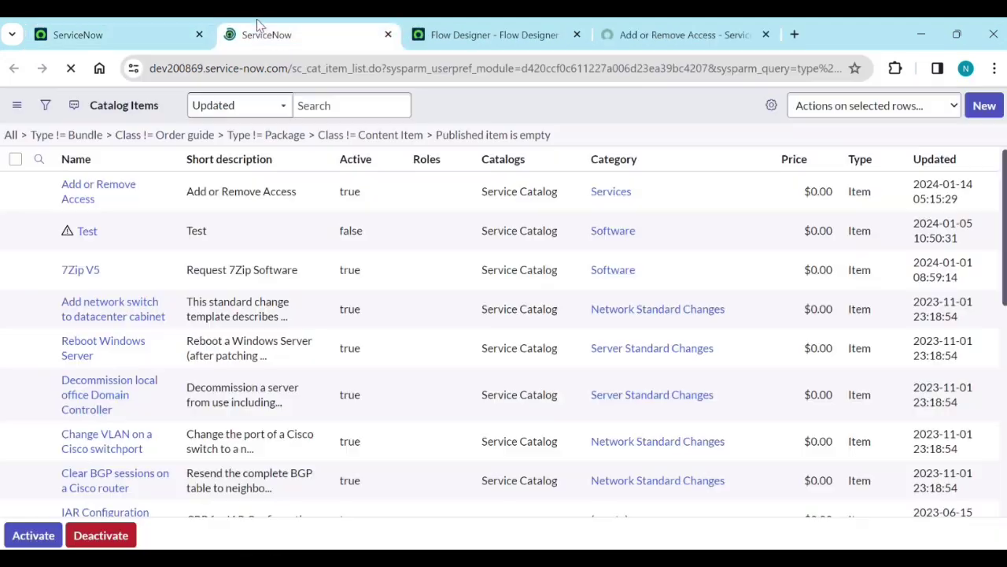
Open the Add or Remove Access catalog item and clear its Execution Plan in the process engine settings.
left_click(99, 224)
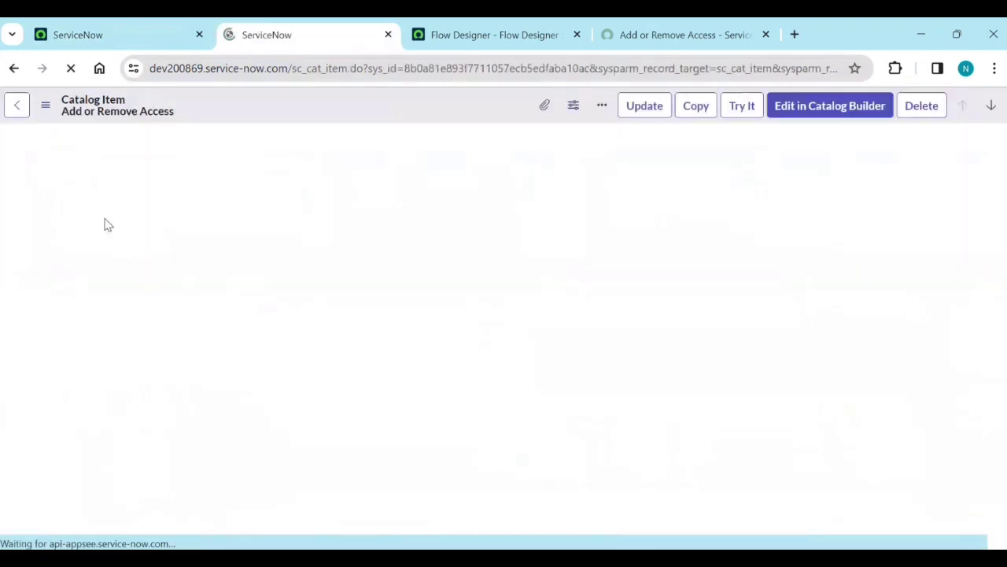
scroll(135, 309, "down", 1)
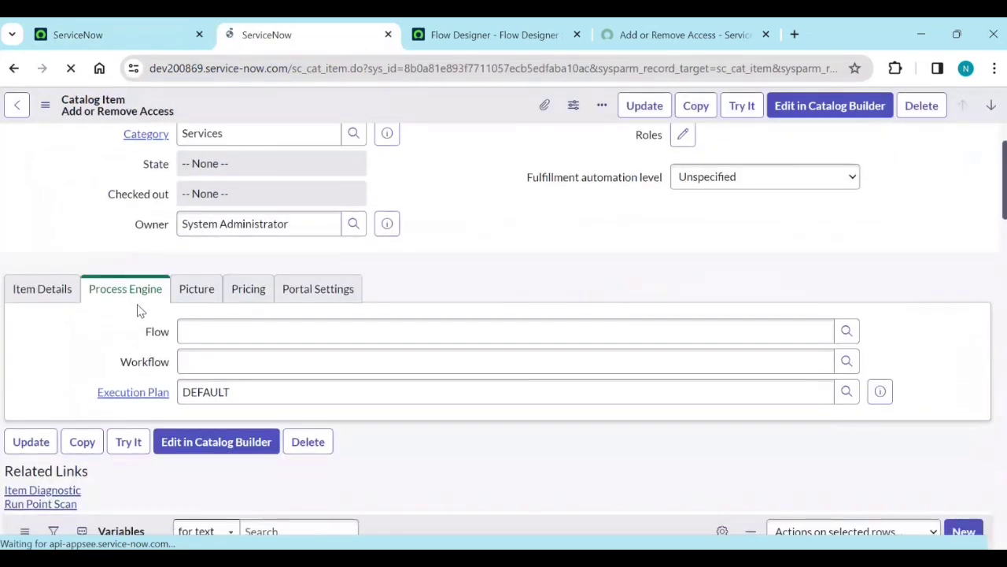
double_click(257, 398)
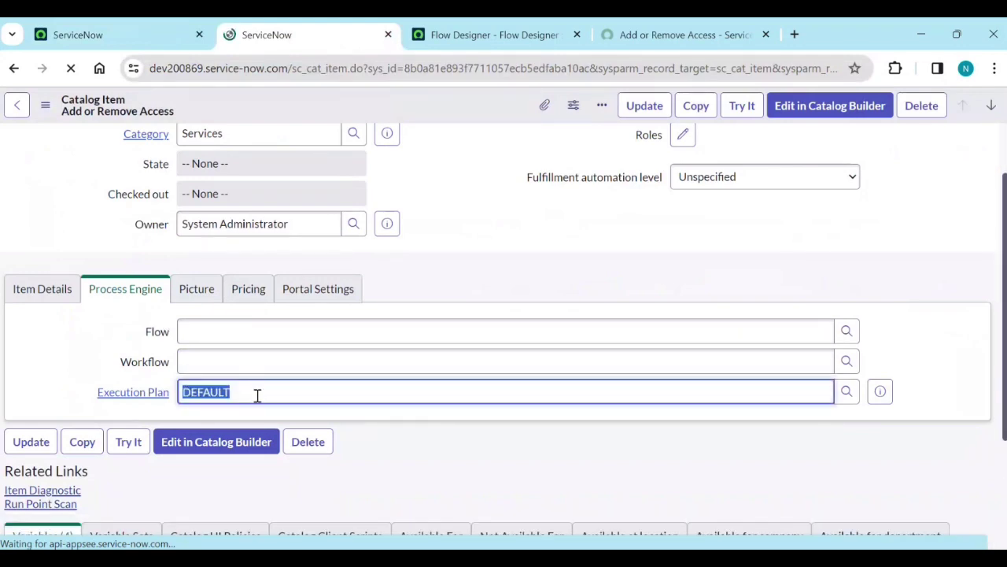
key("BackSpace")
scroll(317, 307, "up", 2)
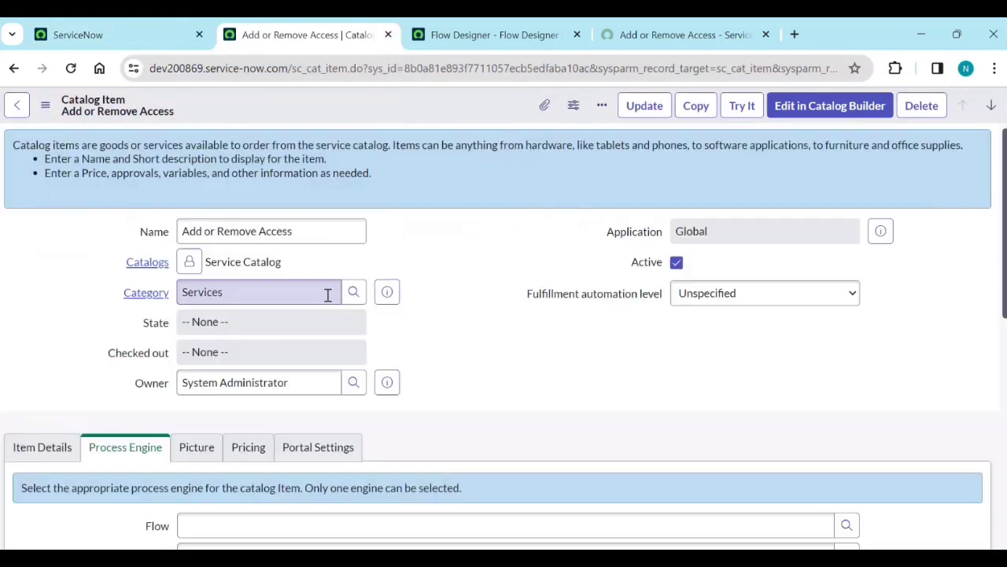
Set the catalog item's Flow to Add or Remove Access and save the record.
scroll(344, 266, "down", 2)
left_click(247, 362)
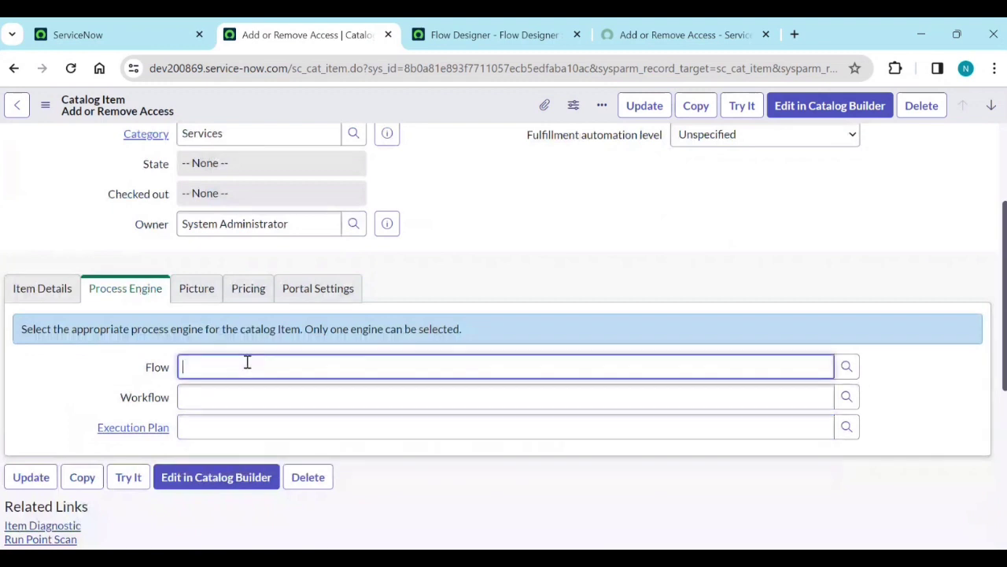
type("ad")
left_click(244, 390)
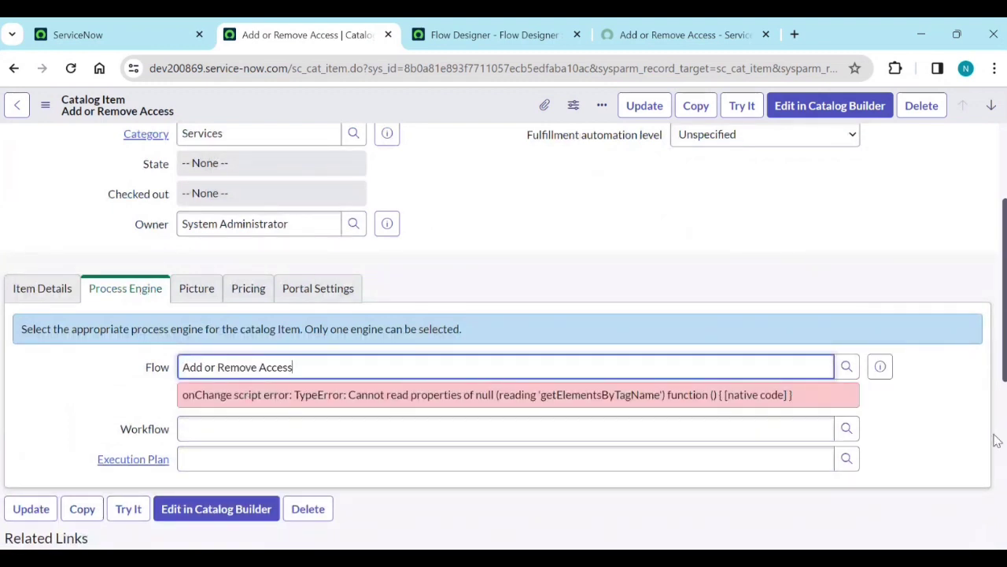
left_click(966, 439)
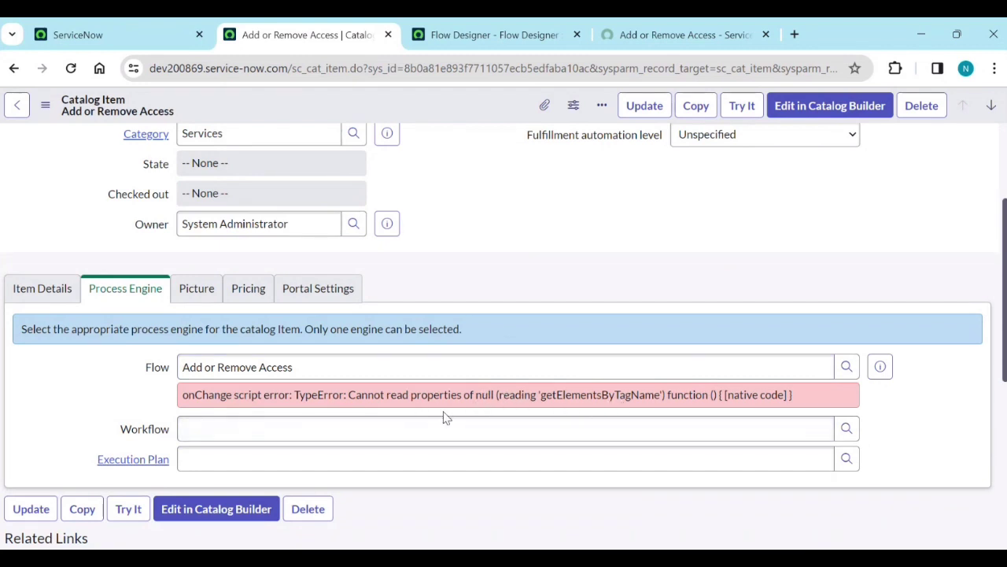
right_click(446, 113)
left_click(471, 117)
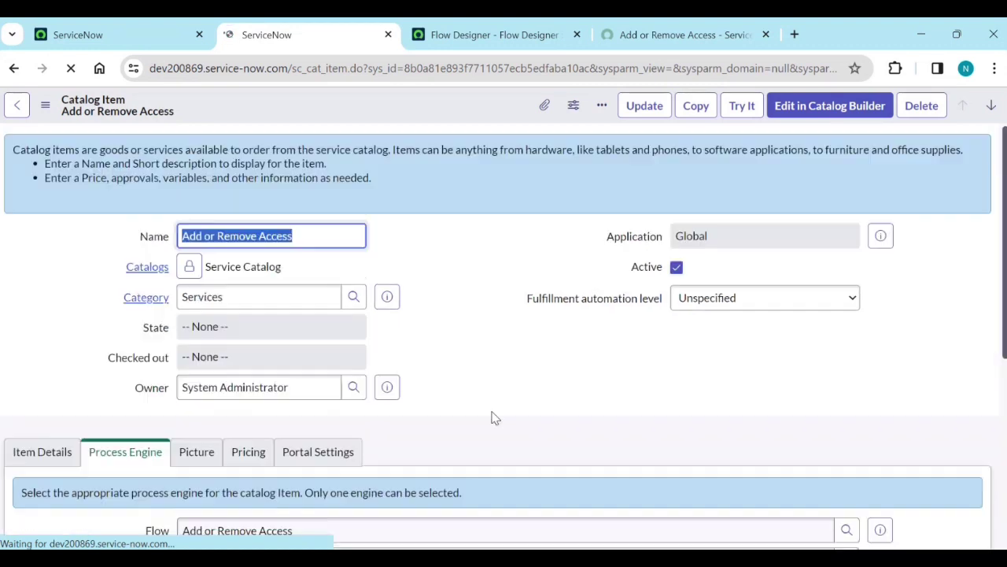
scroll(436, 372, "down", 2)
scroll(456, 242, "up", 2)
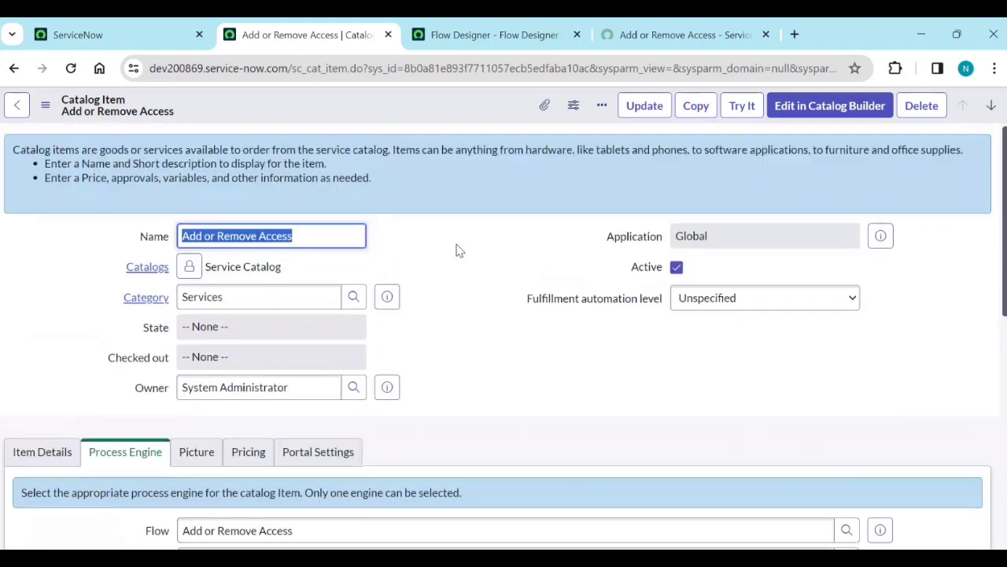
Preview the System Administrator user record from the portal request form and check its fields for a manager.
left_click(635, 31)
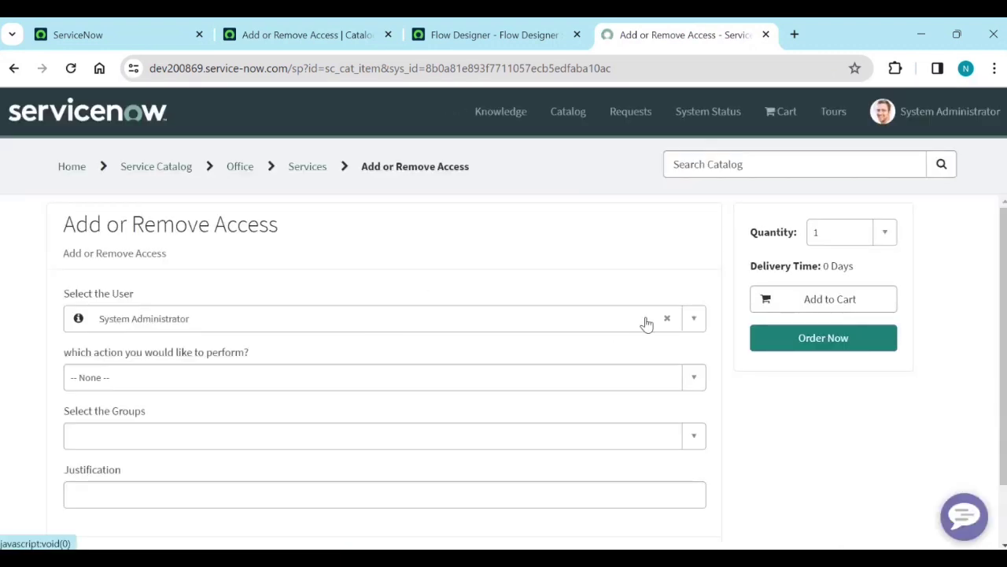
left_click(78, 320)
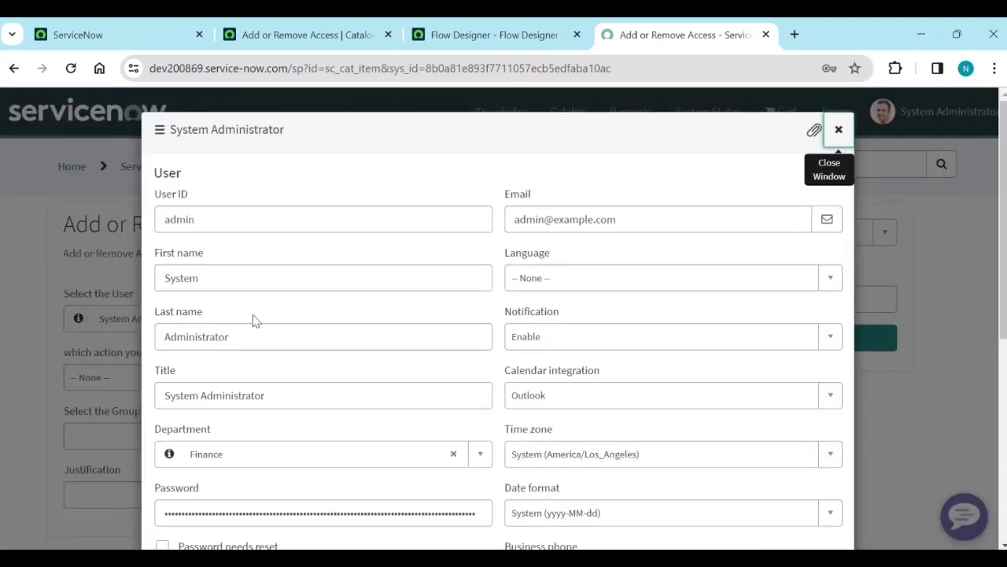
scroll(619, 385, "down", 2)
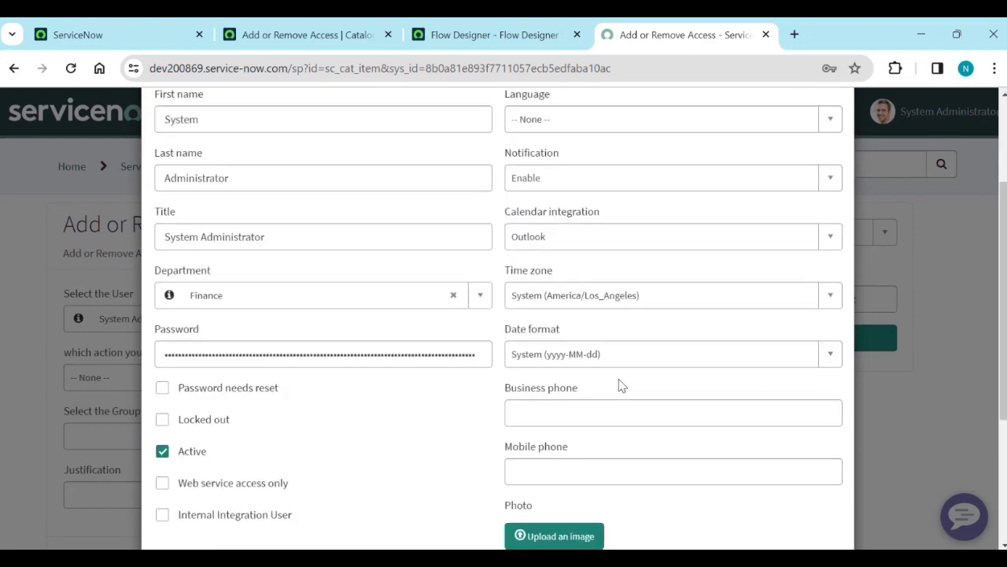
scroll(617, 385, "down", 2)
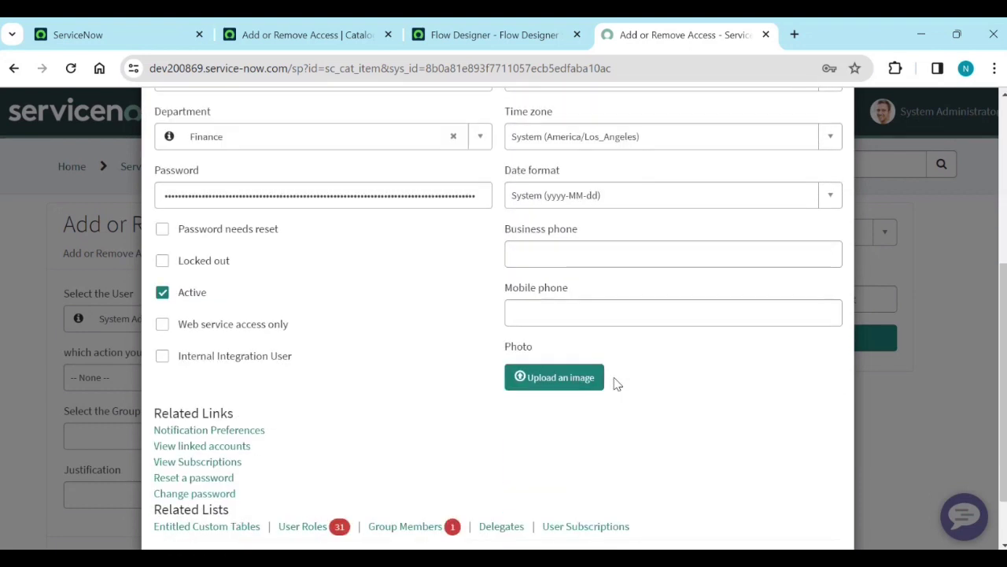
scroll(617, 384, "down", 1)
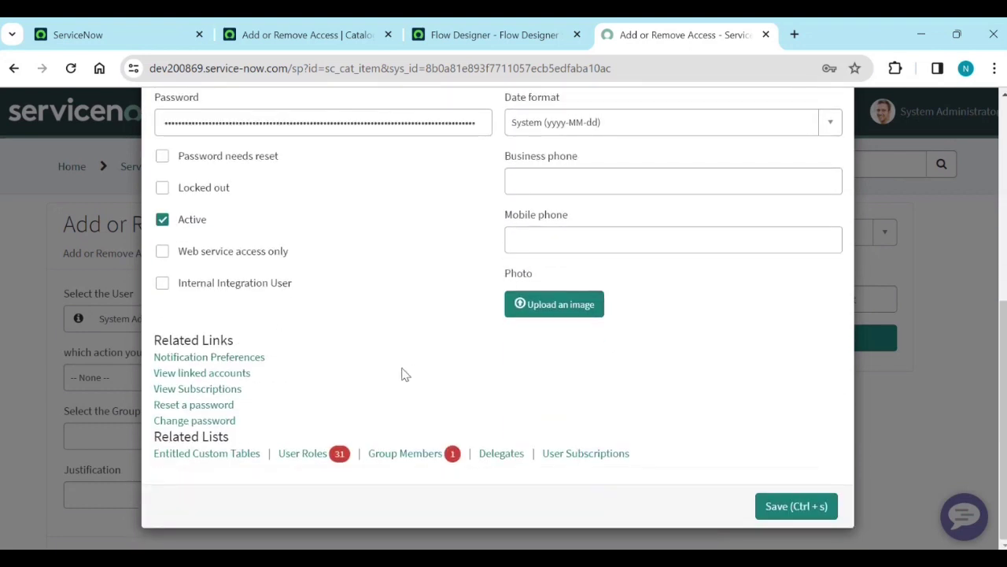
scroll(401, 373, "up", 4)
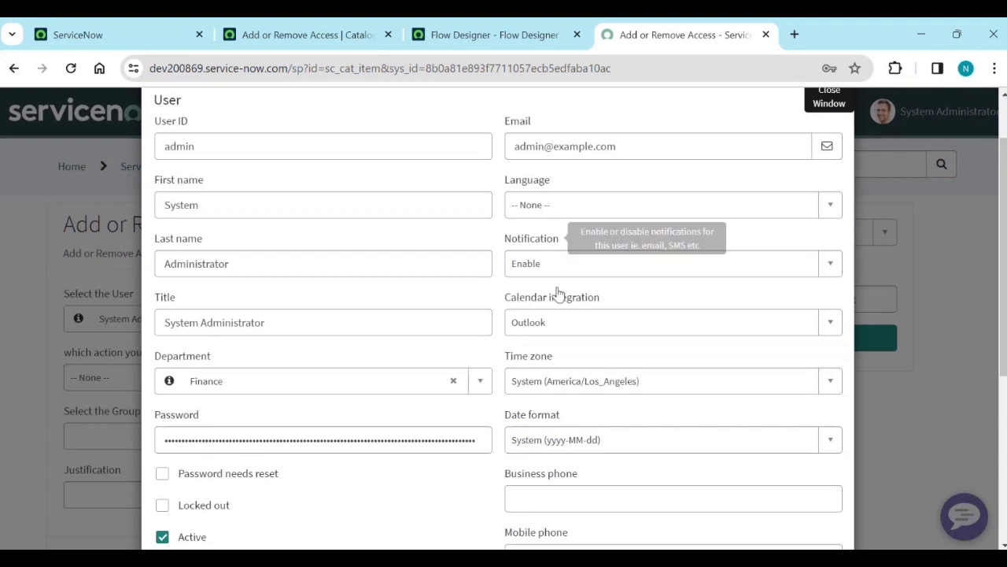
scroll(559, 378, "down", 2)
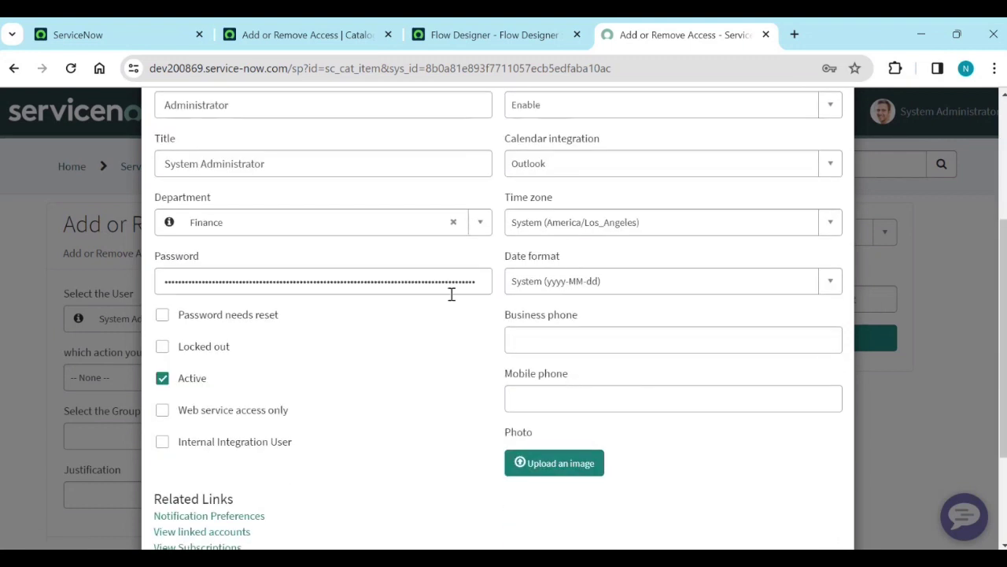
scroll(482, 139, "up", 5)
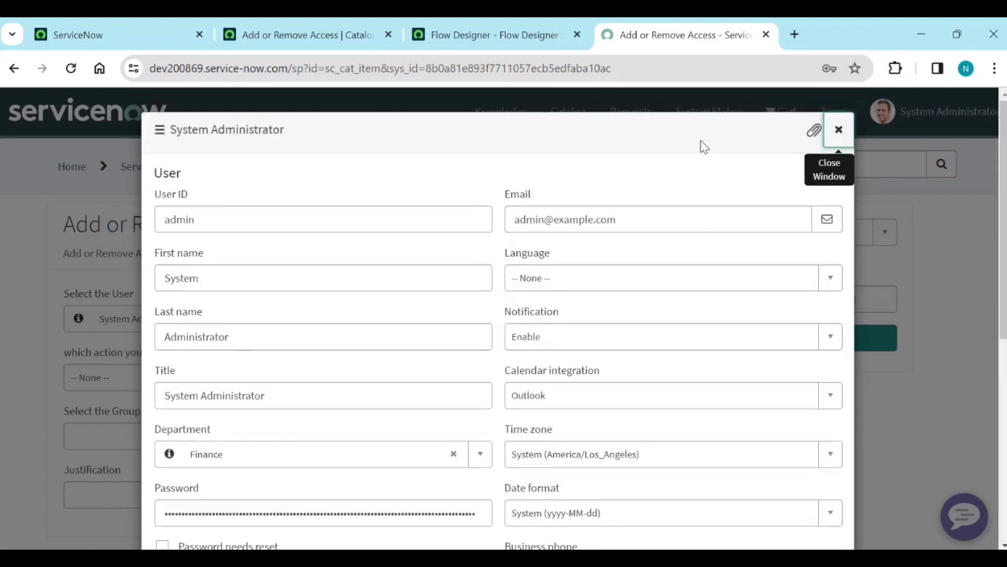
left_click(839, 129)
Open the System Administrator's own profile in the main ServiceNow window and switch the user form to Default view.
left_click(106, 33)
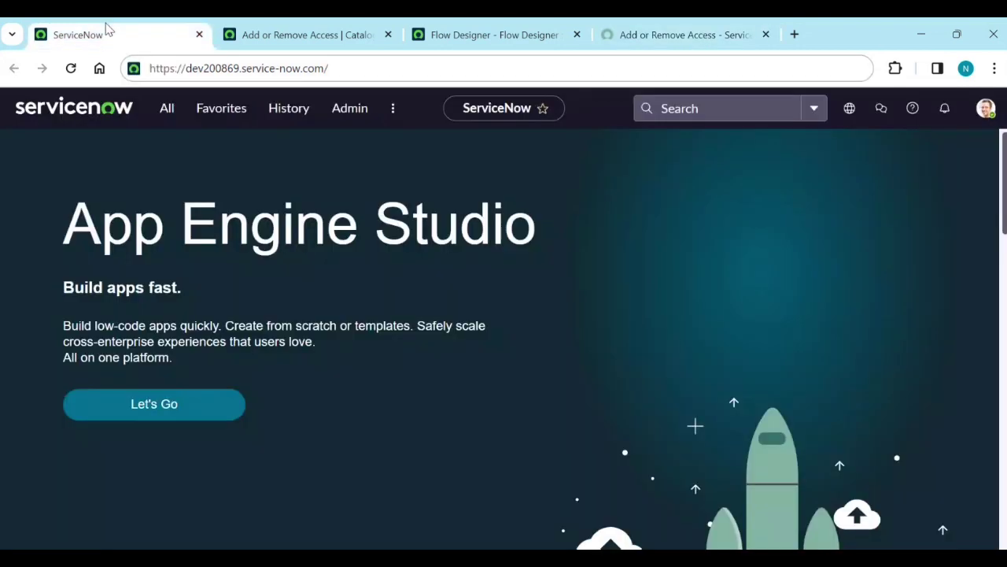
left_click(982, 111)
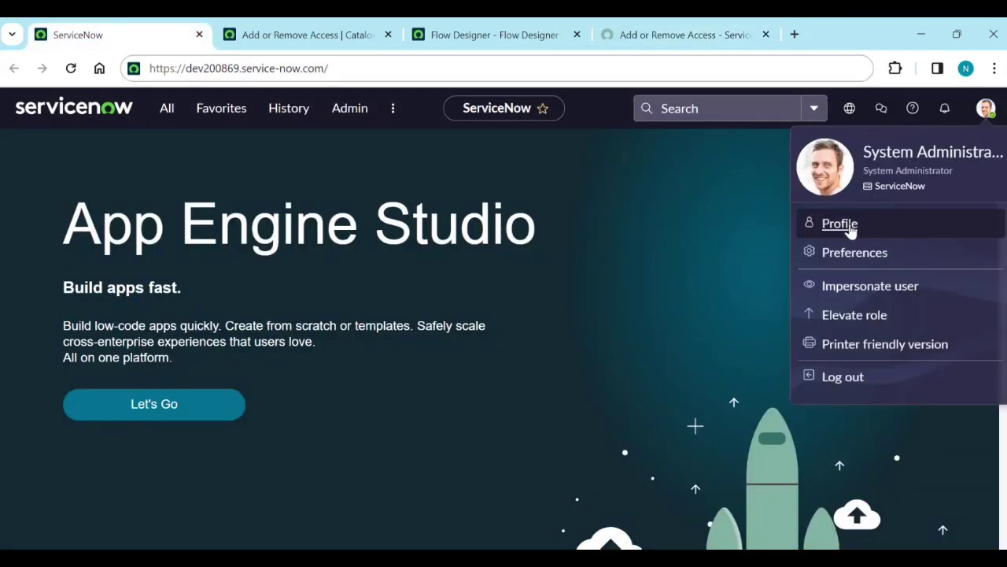
left_click(848, 225)
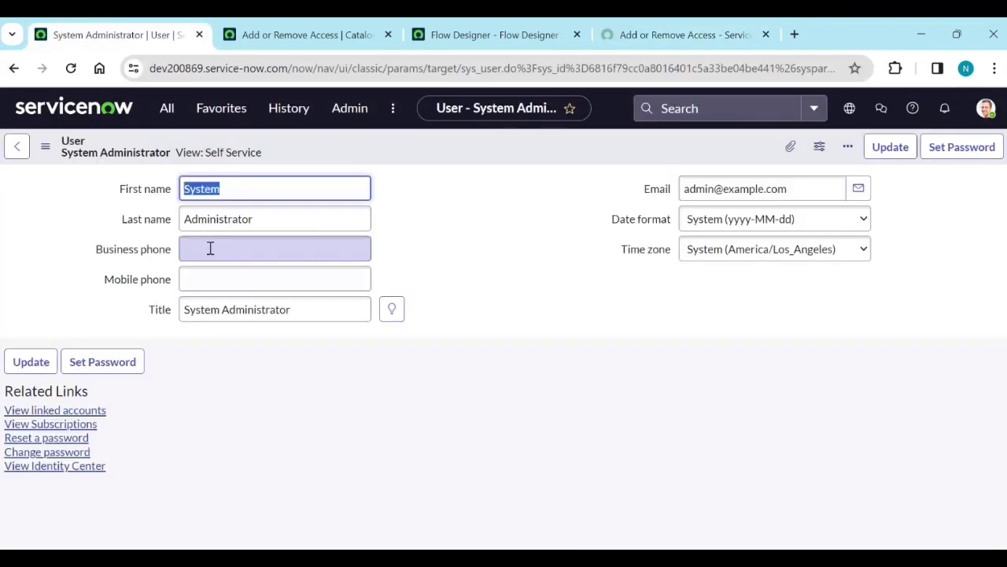
left_click(45, 146)
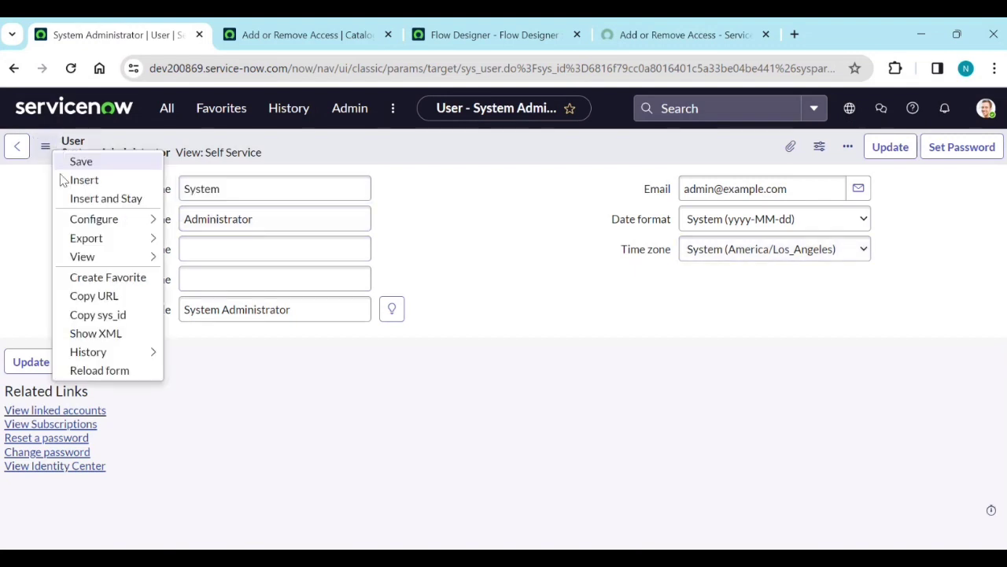
mouse_move(83, 258)
left_click(212, 296)
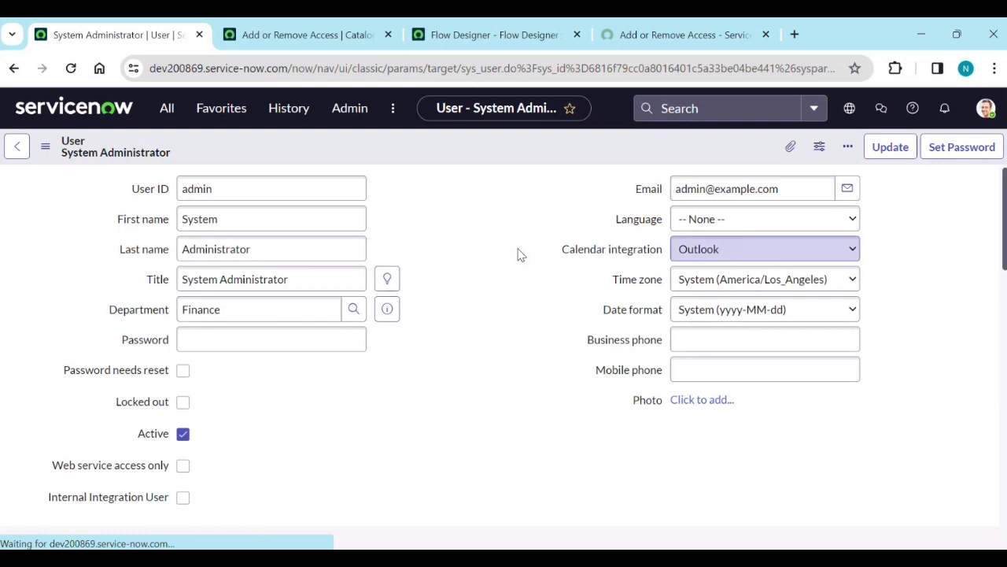
right_click(443, 149)
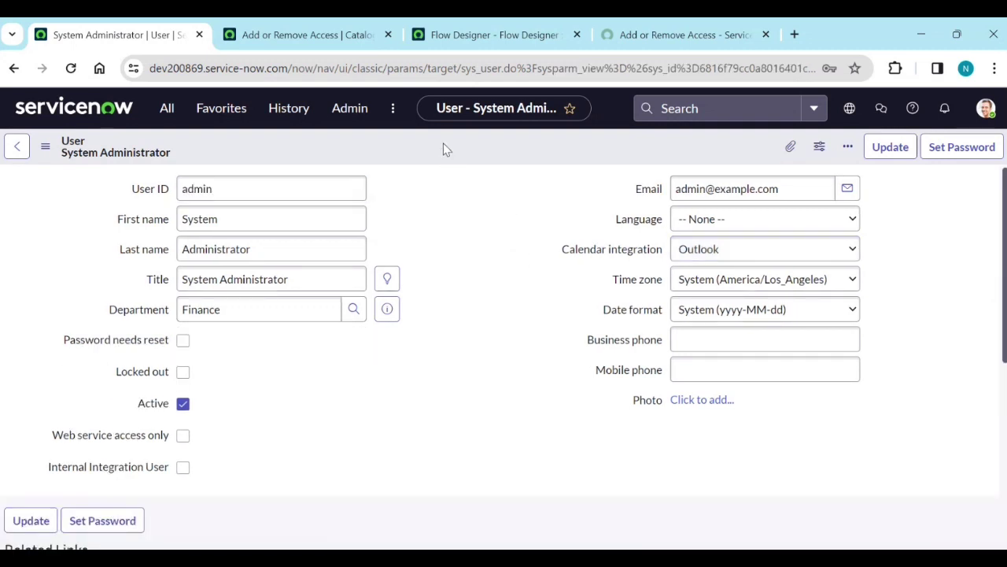
mouse_move(515, 214)
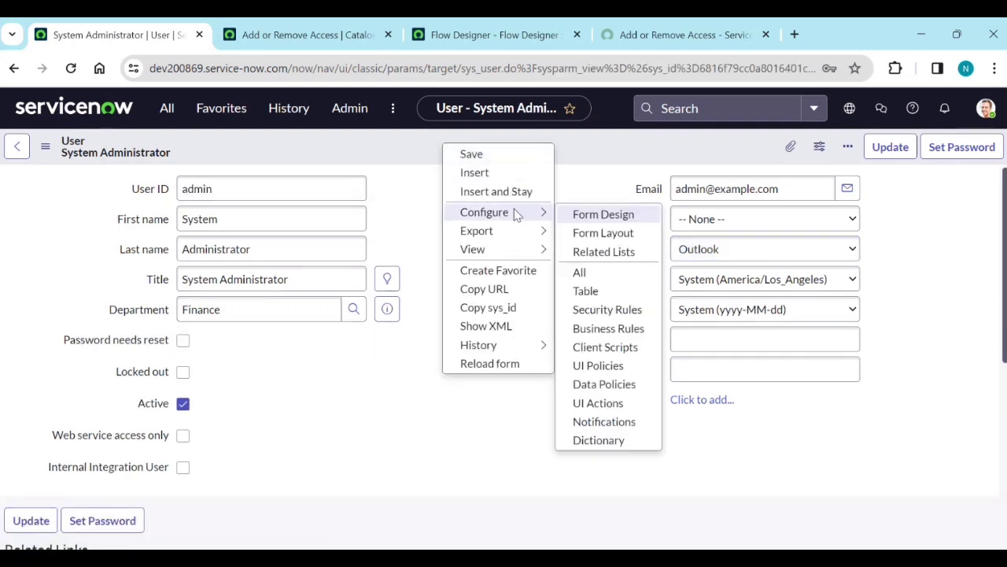
left_click(579, 214)
left_click(335, 34)
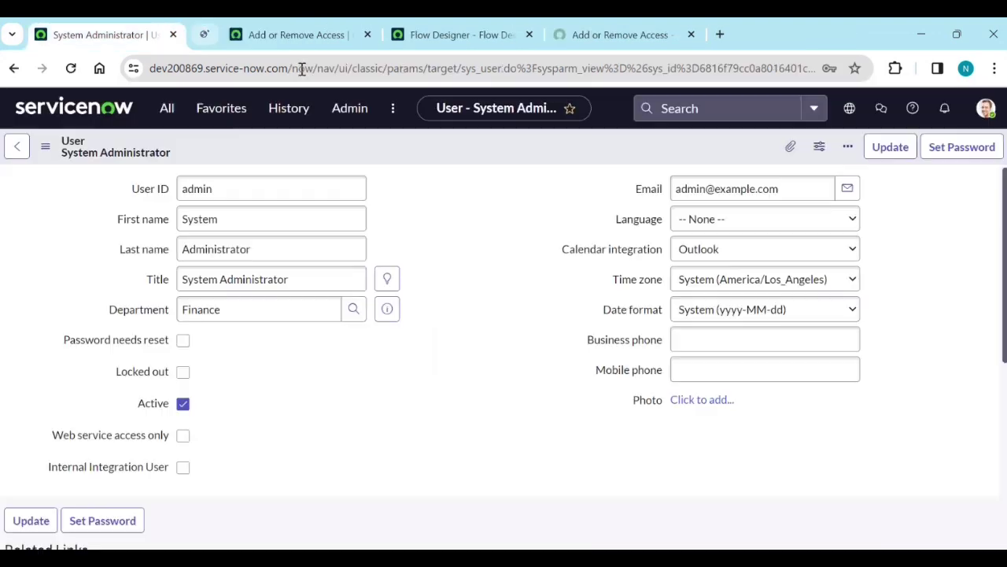
Open the form layout configuration for the user form and add the Manager field to the selected fields.
right_click(327, 140)
mouse_move(397, 209)
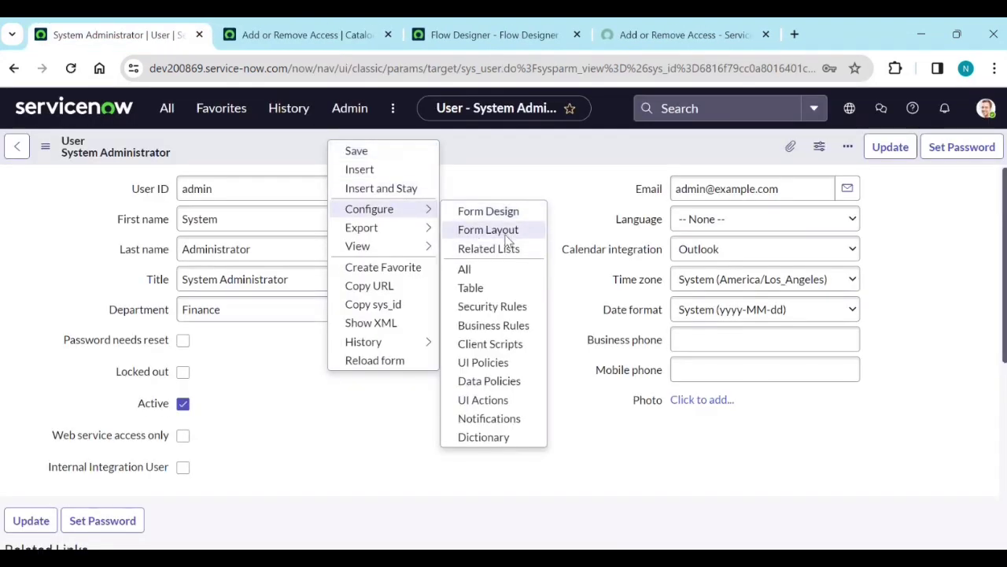
left_click(506, 233)
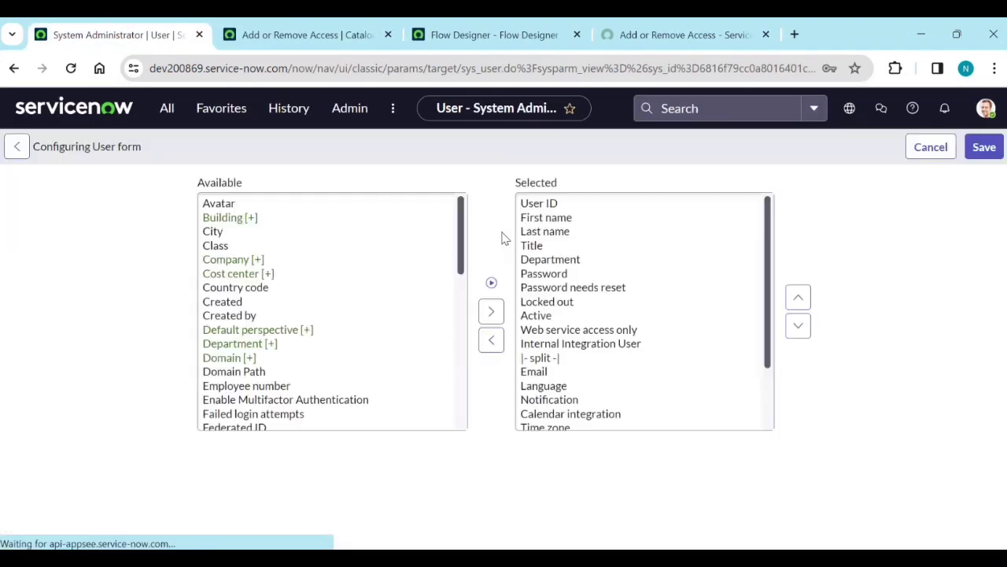
left_click(344, 321)
key("m")
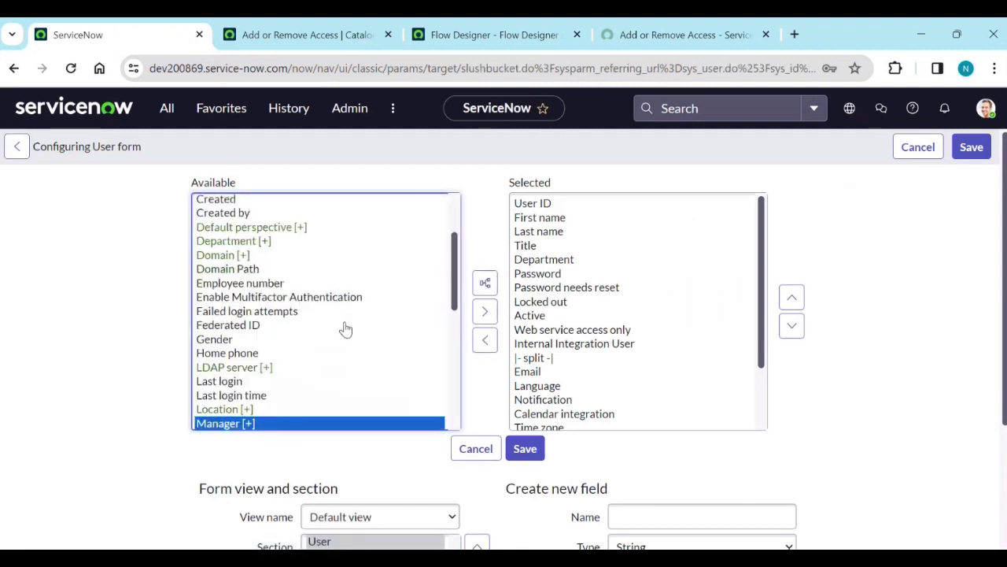
left_click(485, 310)
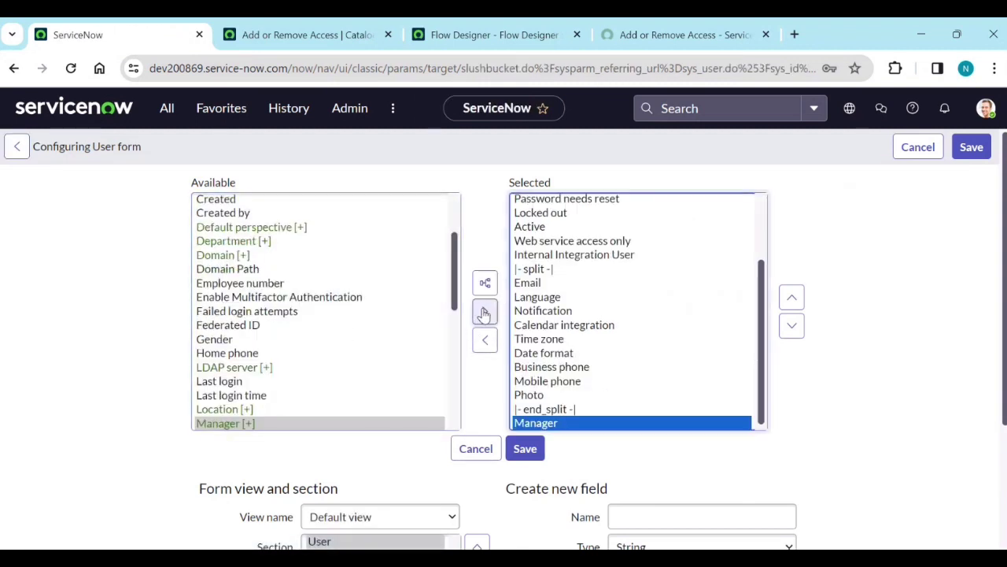
Move the Manager field up to directly below Email and save the user form layout.
left_click(792, 298)
left_click(791, 299)
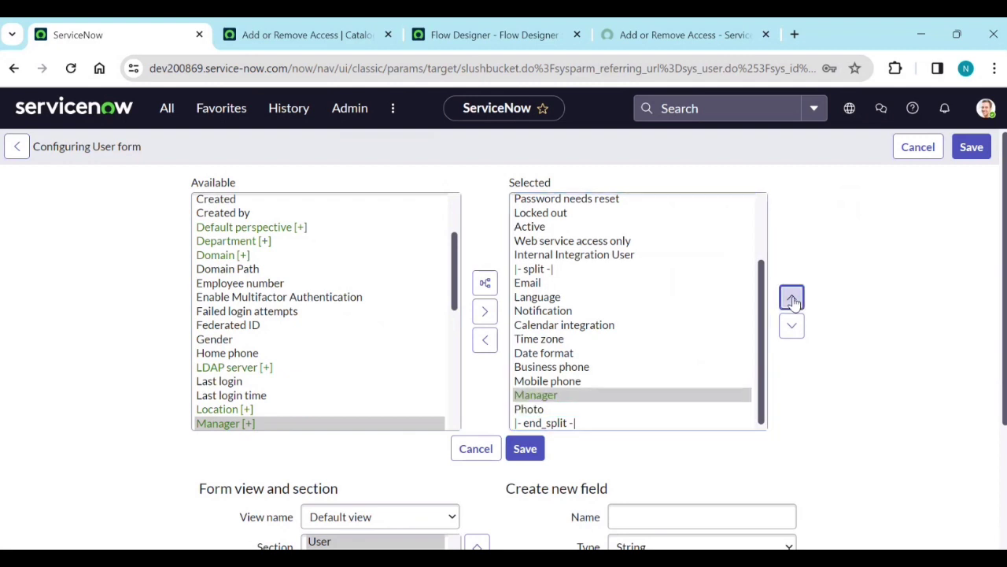
left_click(792, 298)
left_click(791, 298)
left_click(791, 298)
left_click(791, 298)
left_click(792, 298)
left_click(792, 298)
left_click(792, 298)
left_click(525, 449)
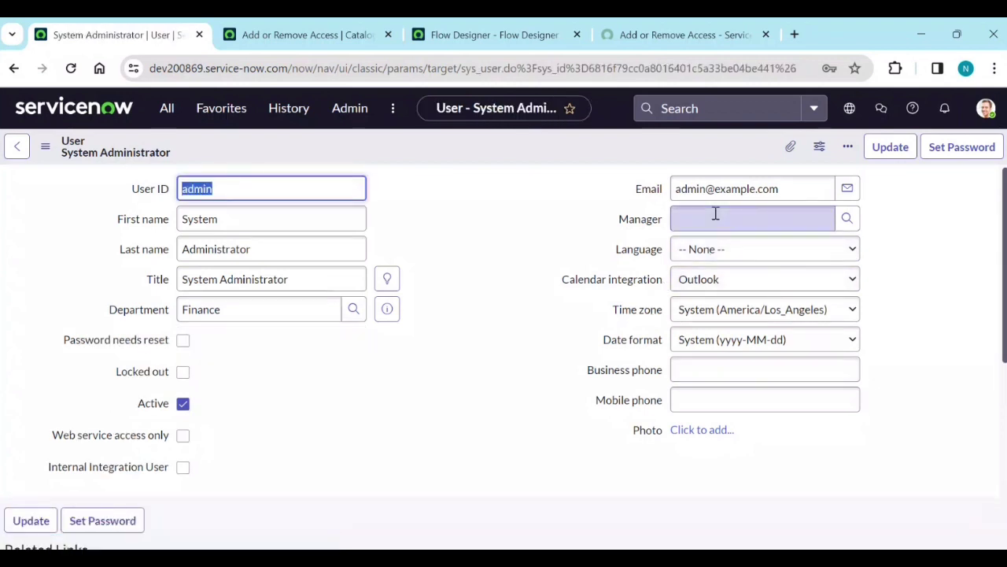
Fill in the portal's Add or Remove Access request with action Add User, group App Engine Admins and a placeholder justification.
left_click(669, 35)
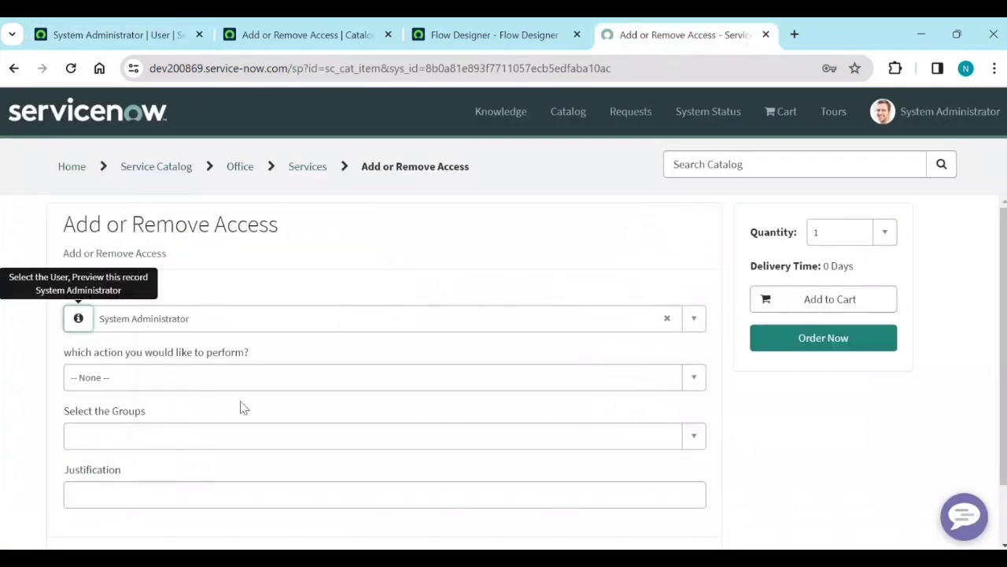
left_click(228, 378)
left_click(162, 453)
left_click(163, 439)
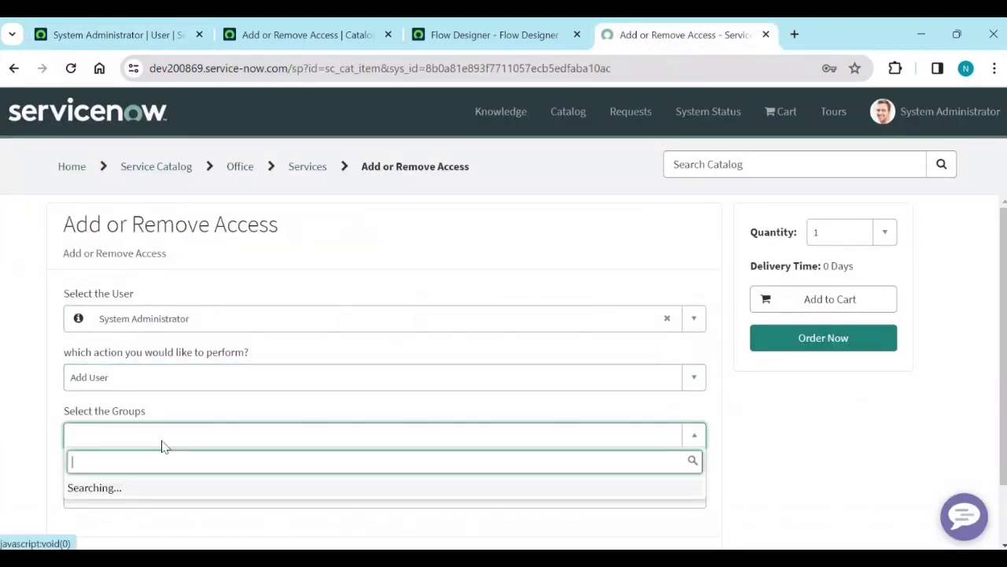
left_click(142, 305)
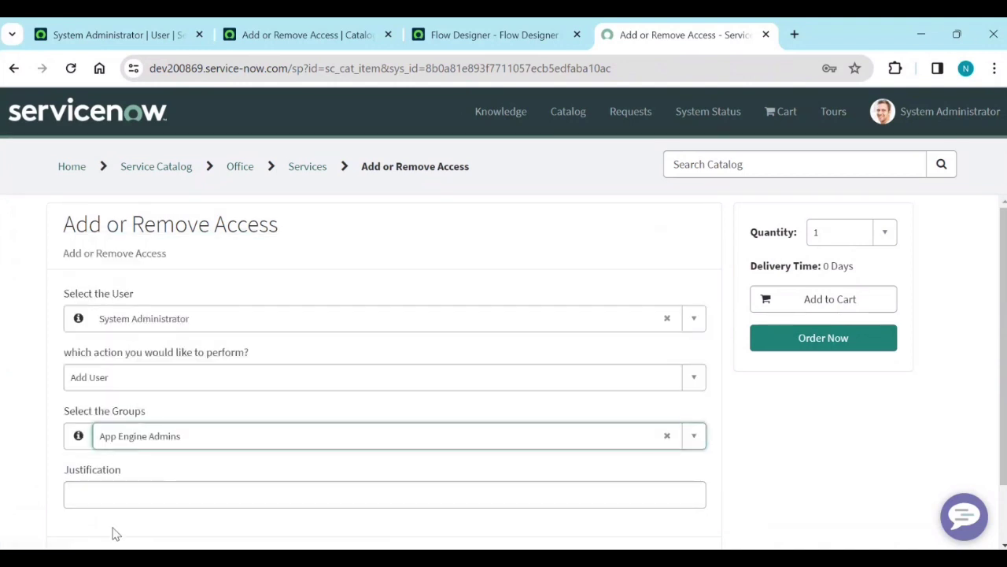
left_click(117, 488)
type("tetfqwAgeAGSHGHR")
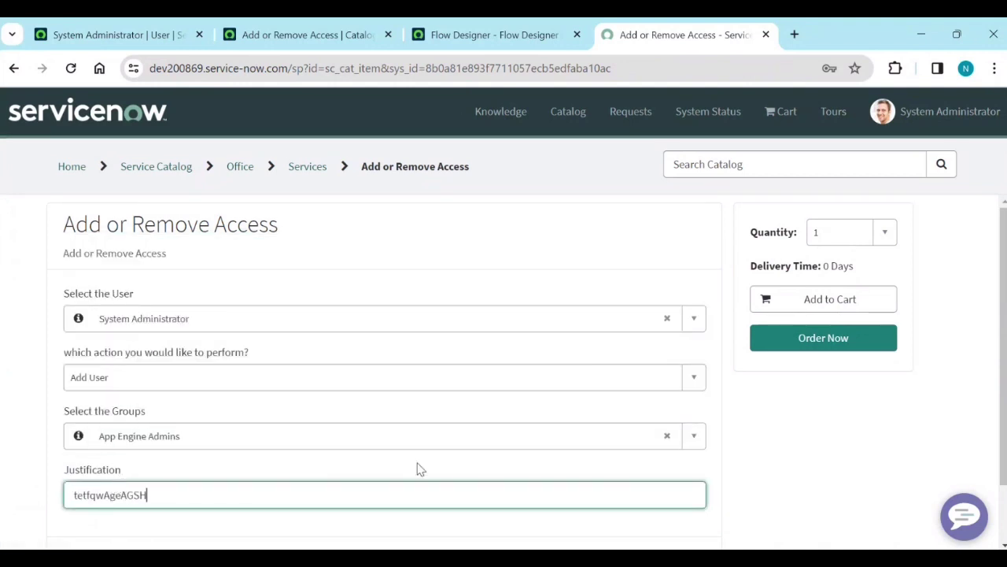
Order the Add or Remove Access item, check out for System Administrator, and copy the resulting request number.
left_click(826, 351)
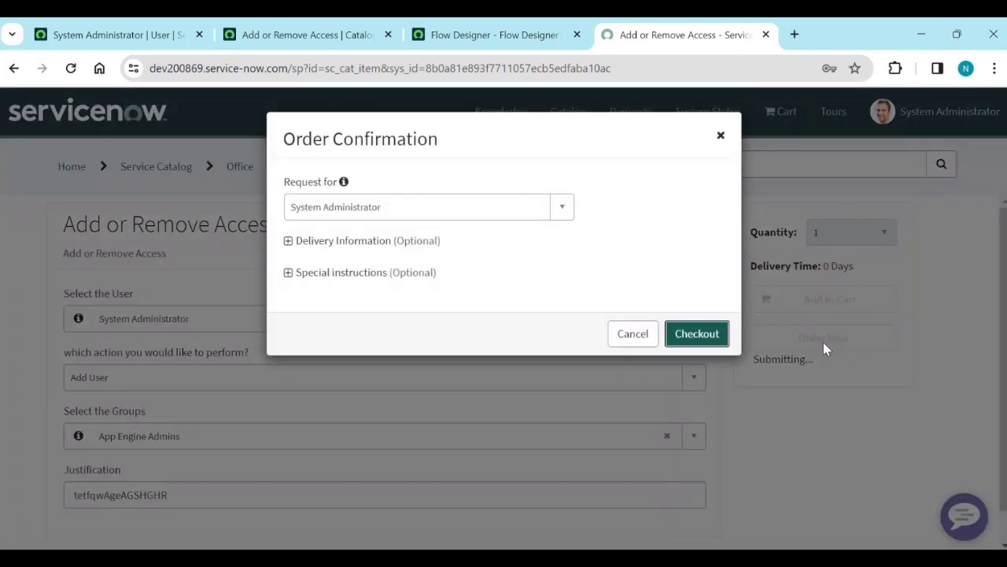
left_click(719, 337)
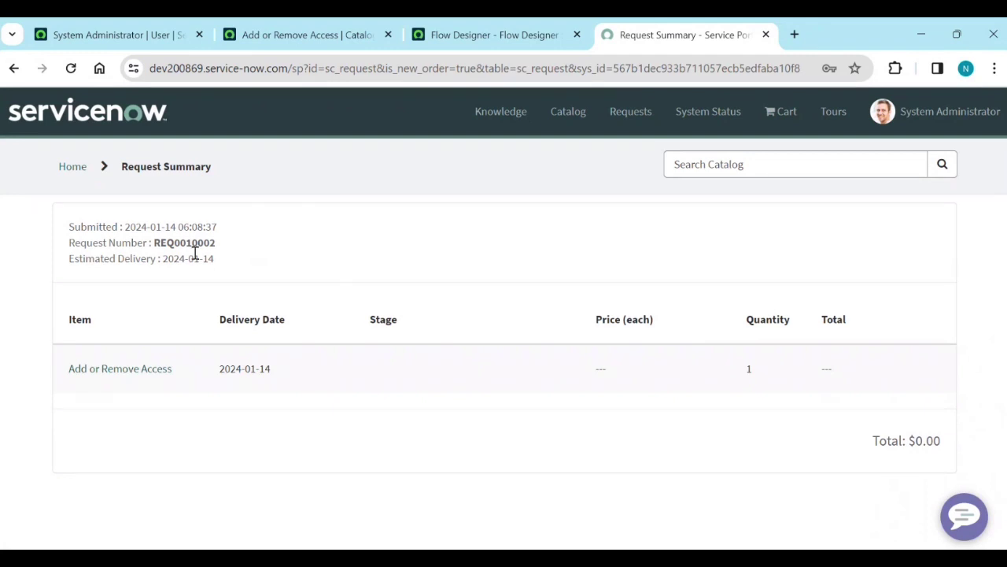
double_click(191, 244)
key("ctrl+c")
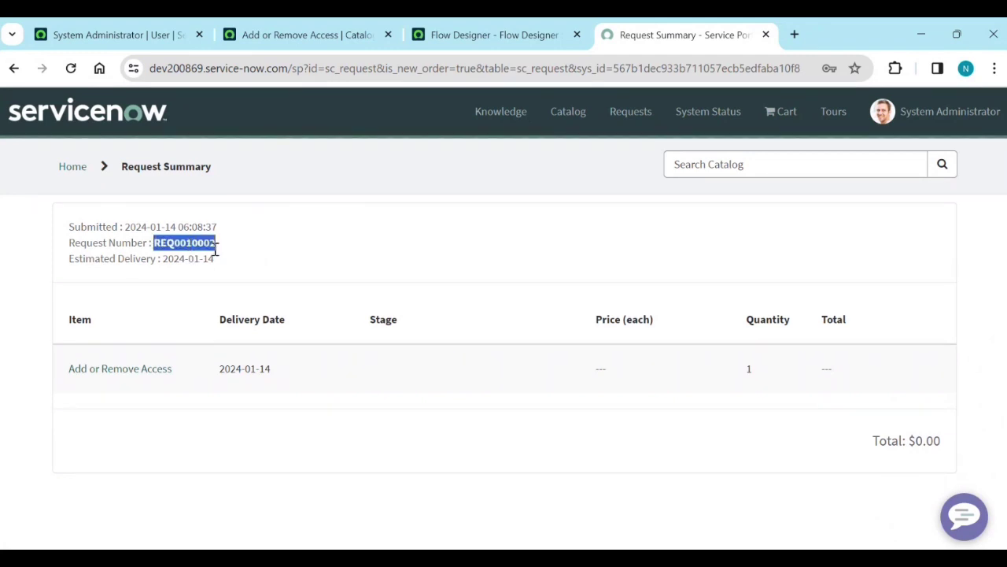
Open the latest Add or Remove Access execution in Flow Designer and examine the state of each action.
left_click(493, 36)
left_click(36, 166)
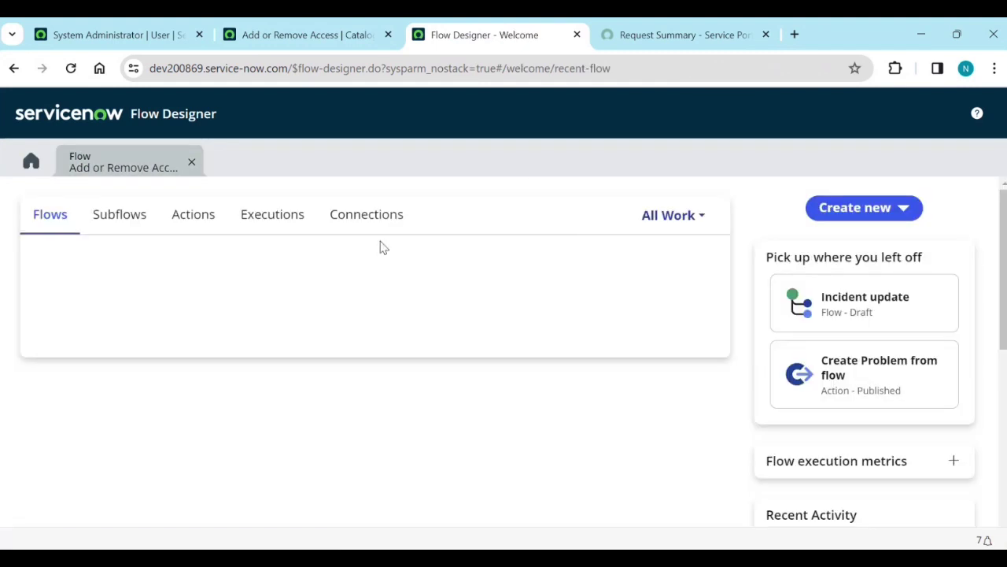
left_click(277, 223)
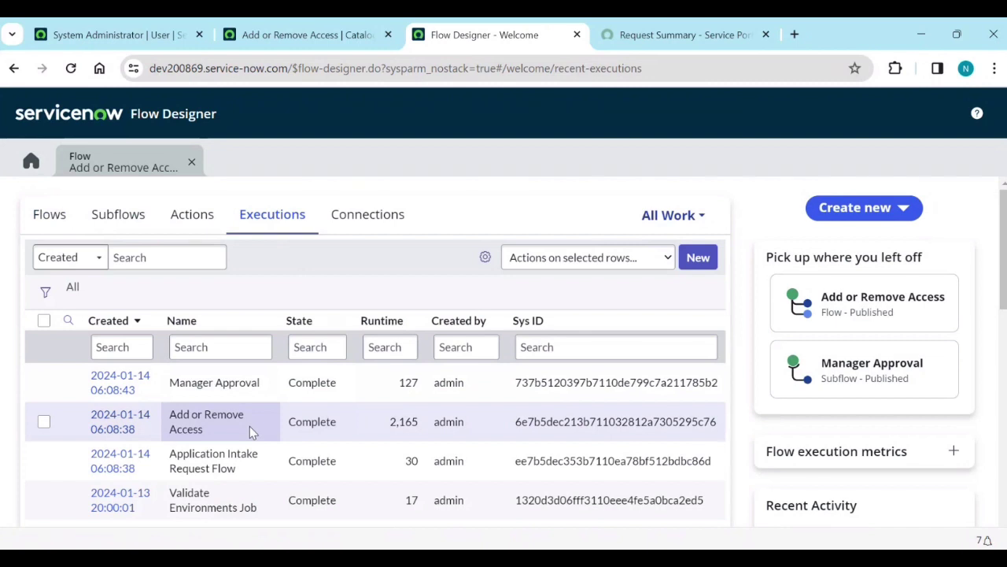
left_click(114, 429)
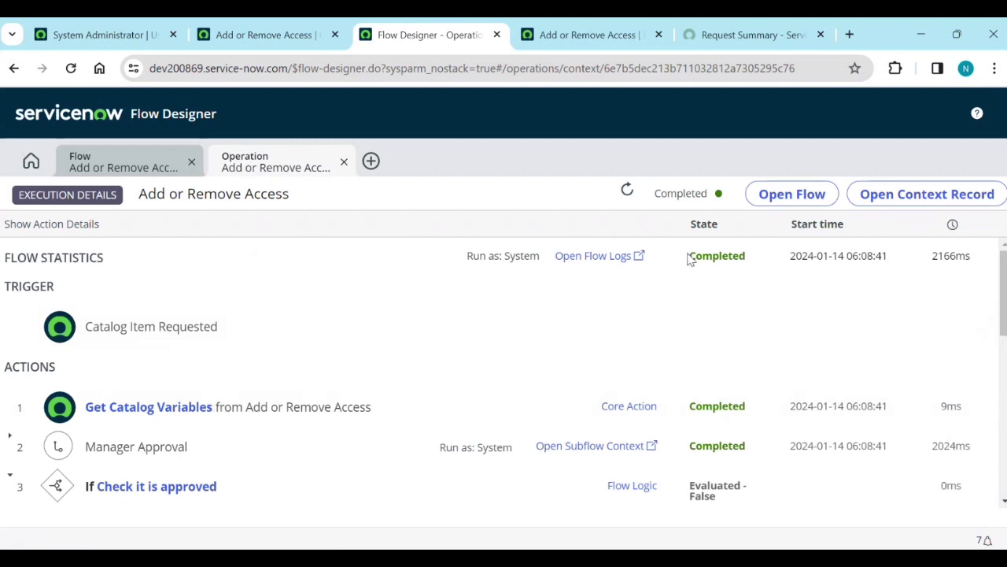
scroll(488, 419, "down", 1)
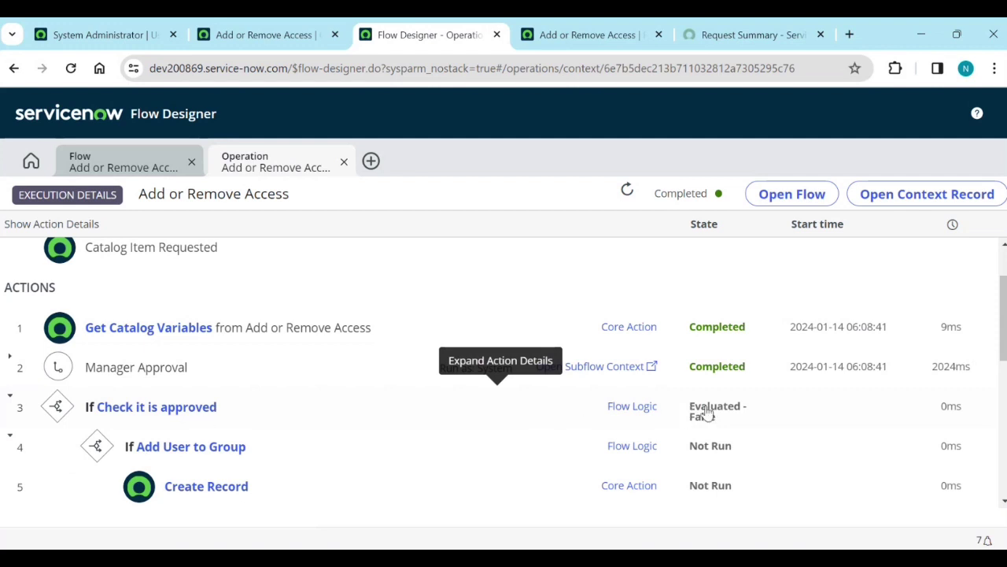
scroll(706, 415, "down", 4)
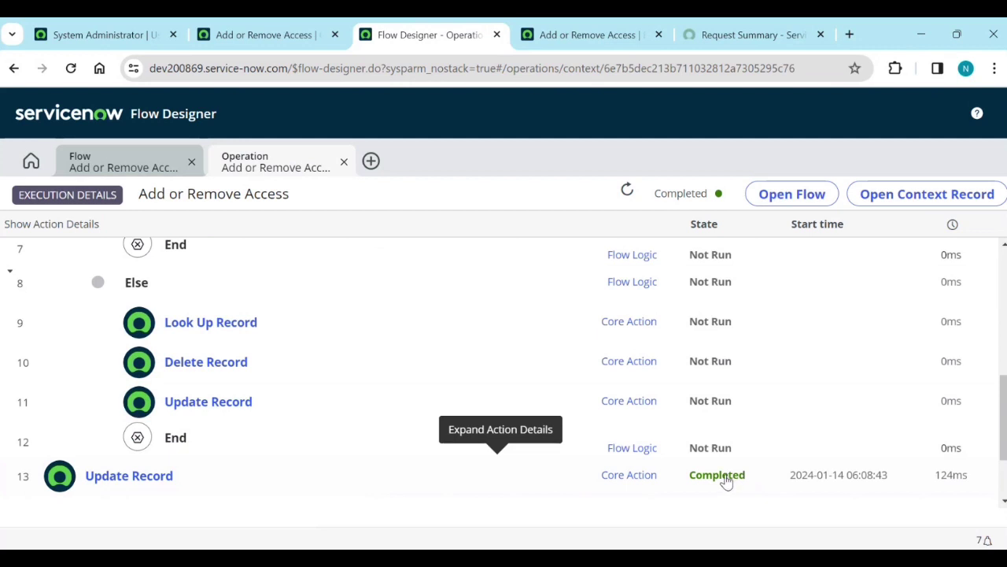
scroll(343, 424, "up", 5)
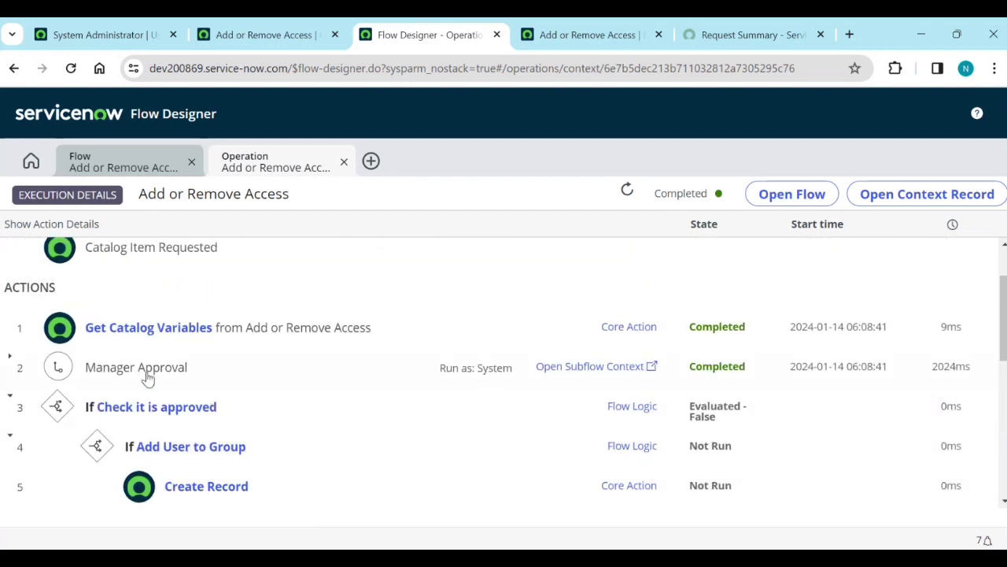
Open the Manager Approval subflow's execution context and examine which of its conditions and actions ran.
left_click(651, 370)
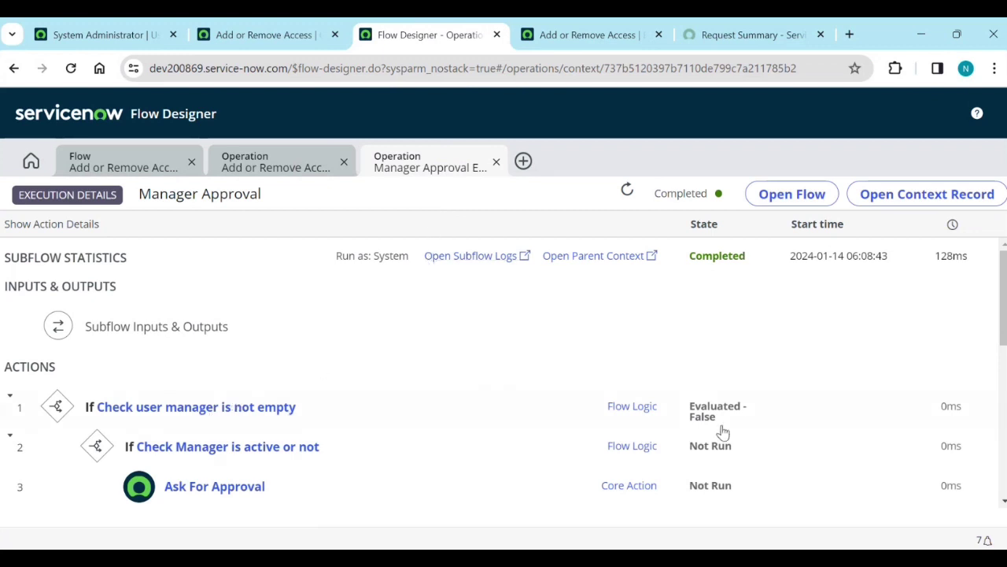
scroll(677, 427, "down", 5)
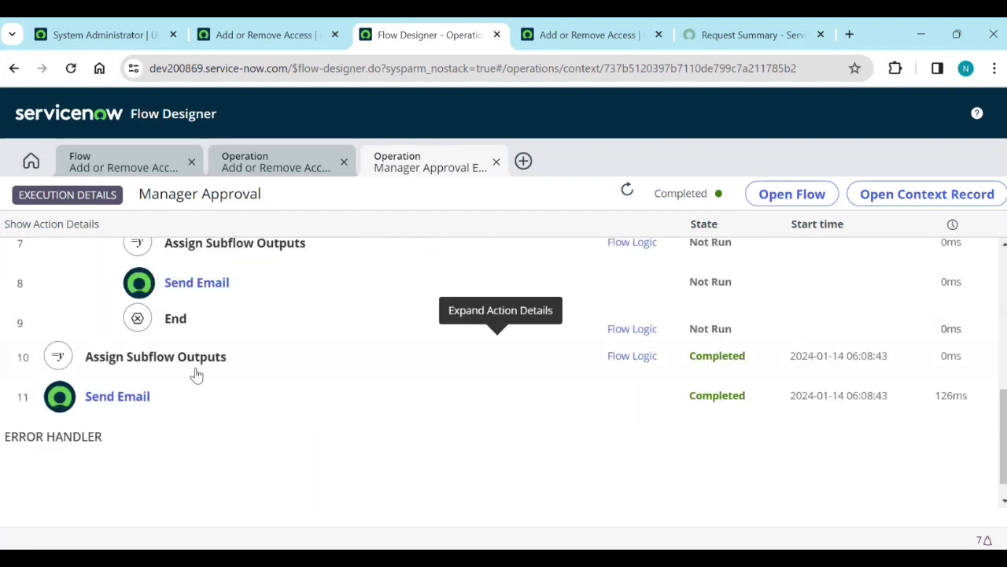
scroll(197, 375, "up", 6)
scroll(247, 410, "down", 6)
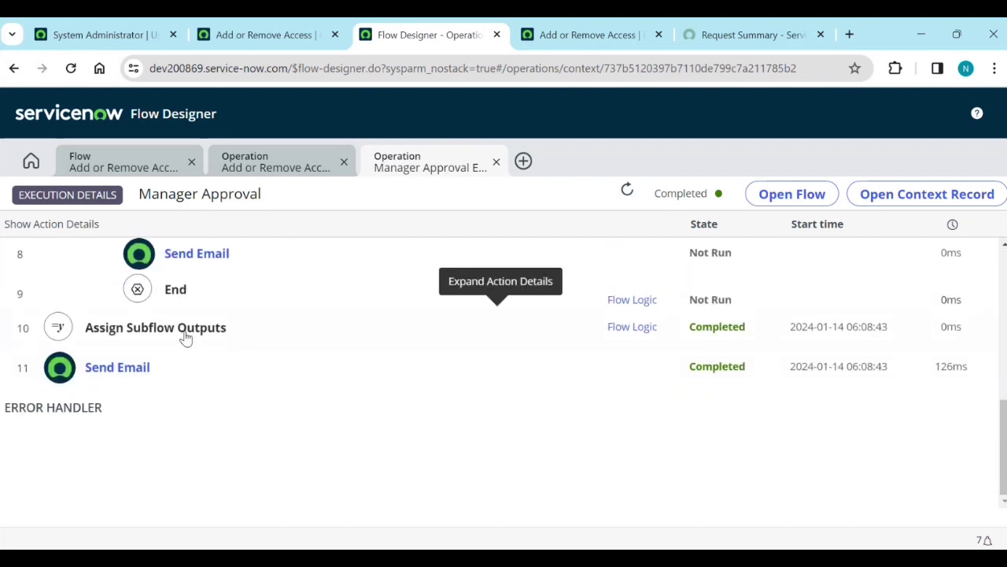
Expand the final Assign Subflow Outputs and Send Email actions and examine their runtime values.
left_click(185, 337)
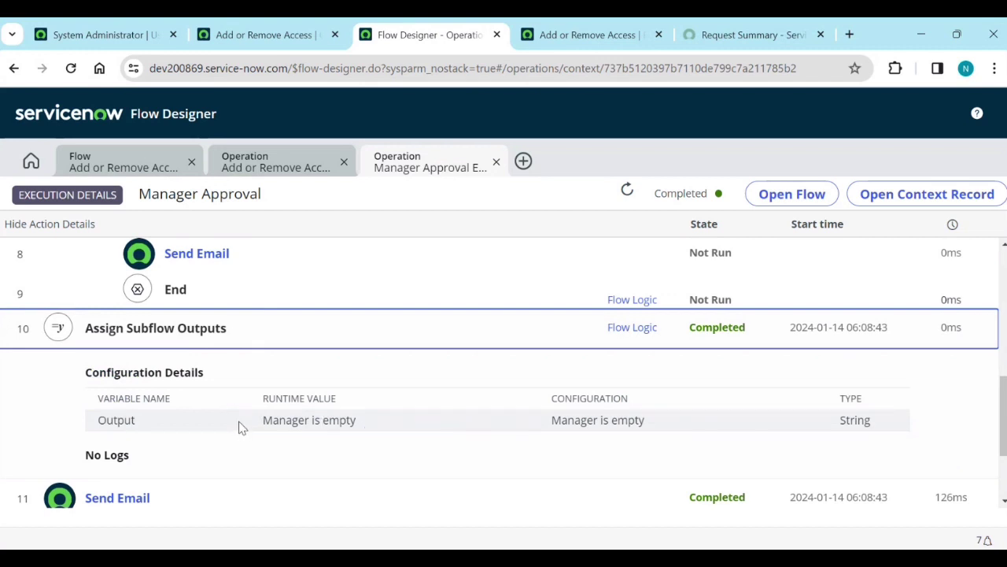
scroll(241, 427, "down", 2)
left_click(134, 375)
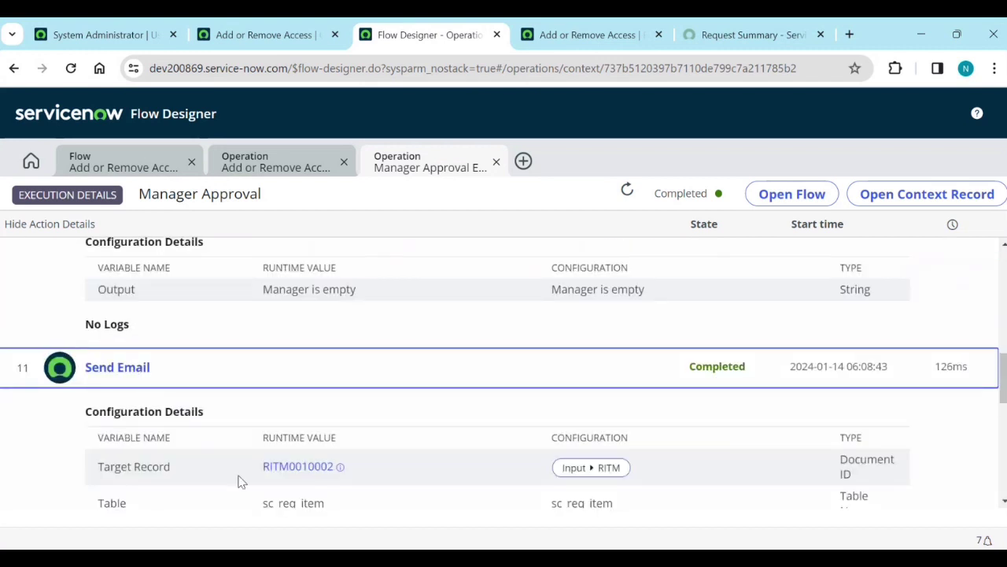
scroll(409, 465, "down", 1)
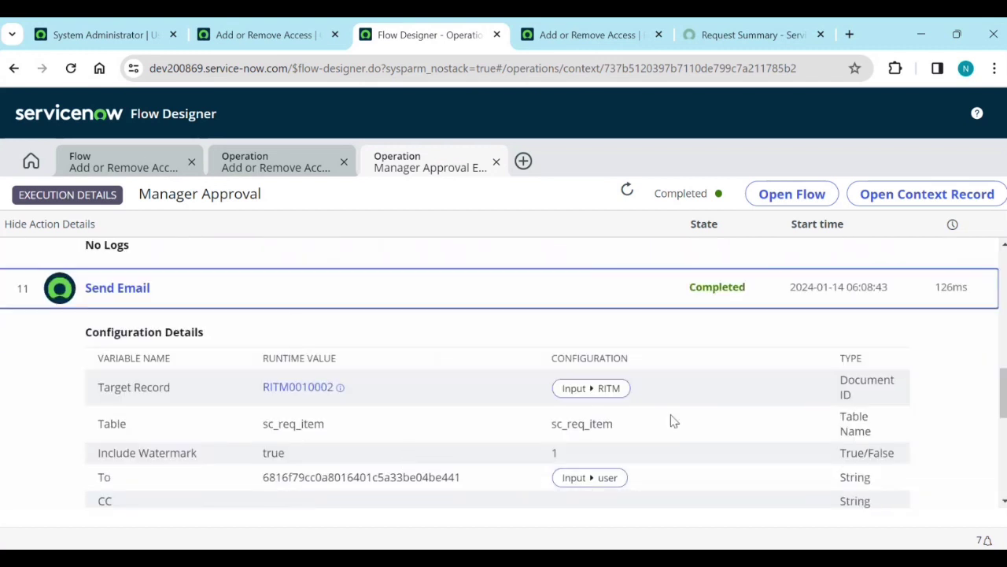
scroll(322, 331, "up", 10)
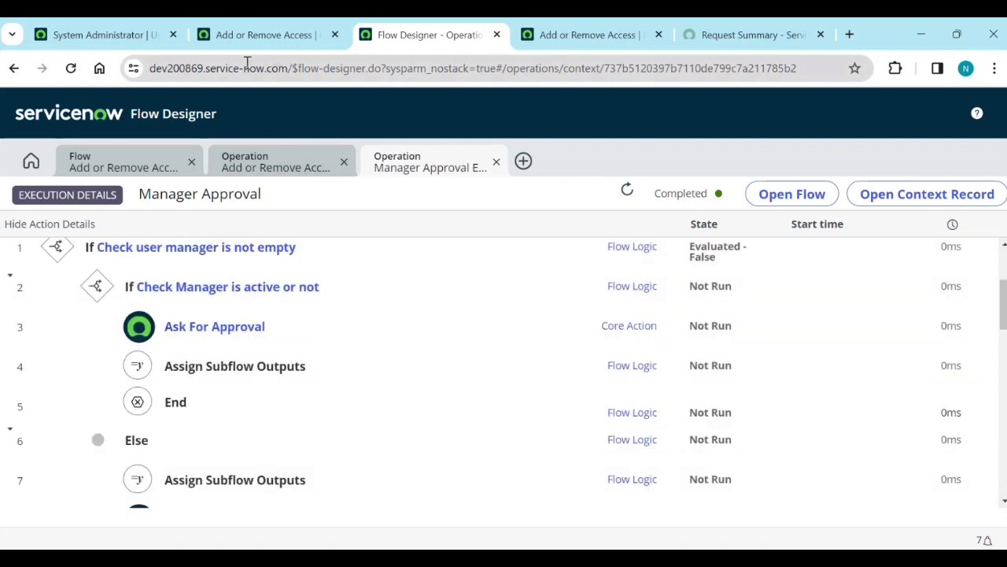
Look up the submitted request in the main ServiceNow window using the copied request number.
left_click(749, 36)
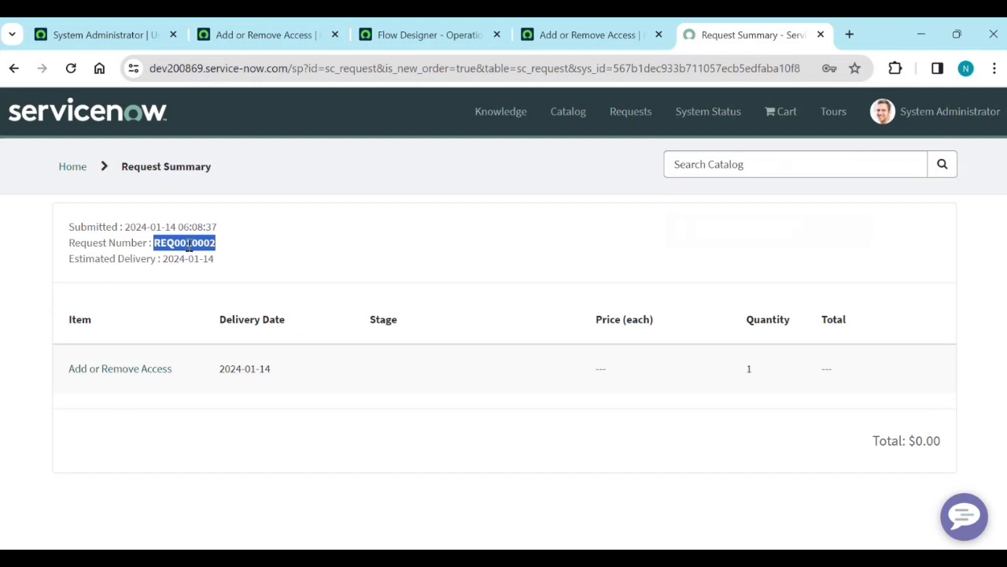
left_click(79, 35)
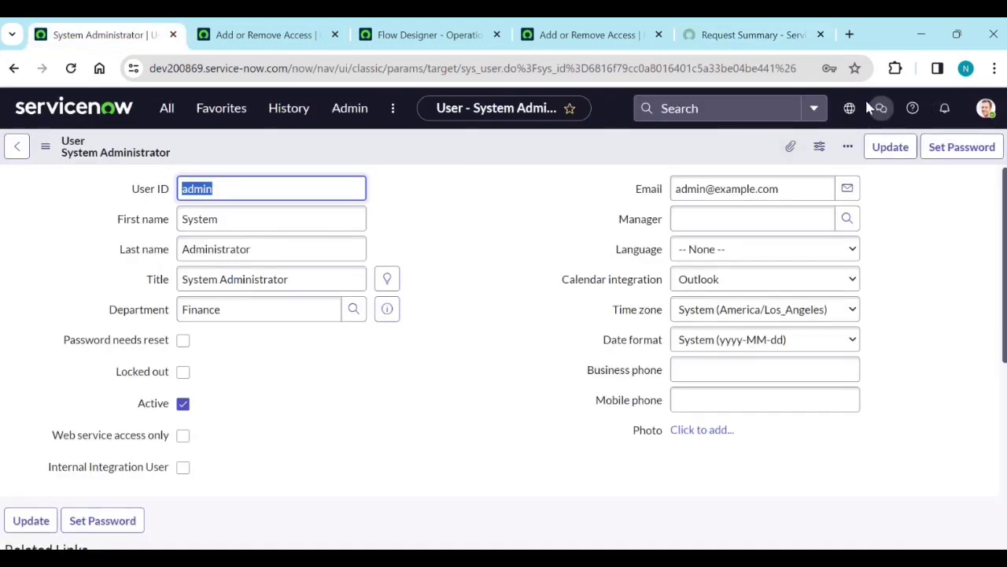
left_click(758, 108)
key("ctrl+v")
key("Return")
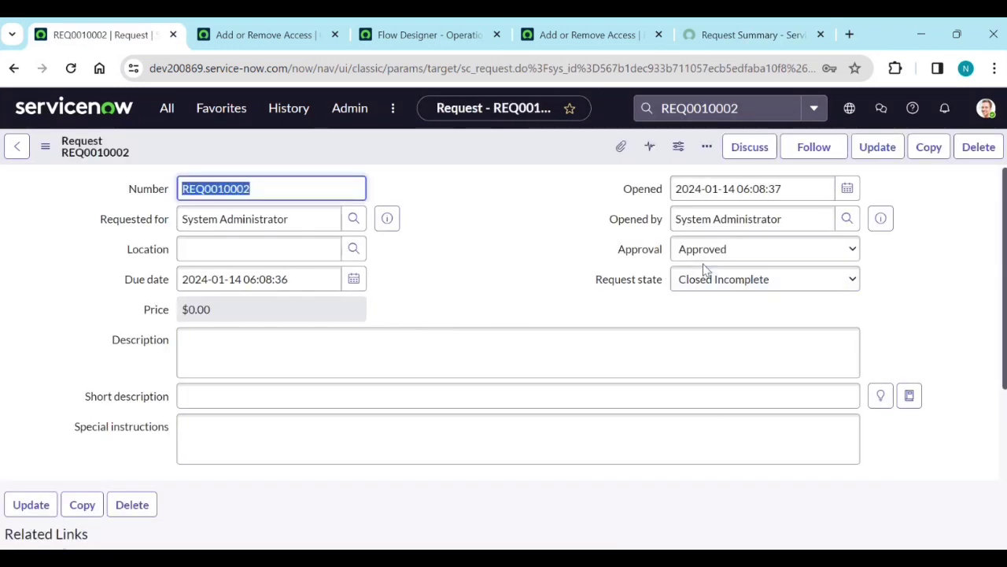
Open the request's Add or Remove Access requested item and examine its state, variables and activity history.
scroll(423, 391, "down", 4)
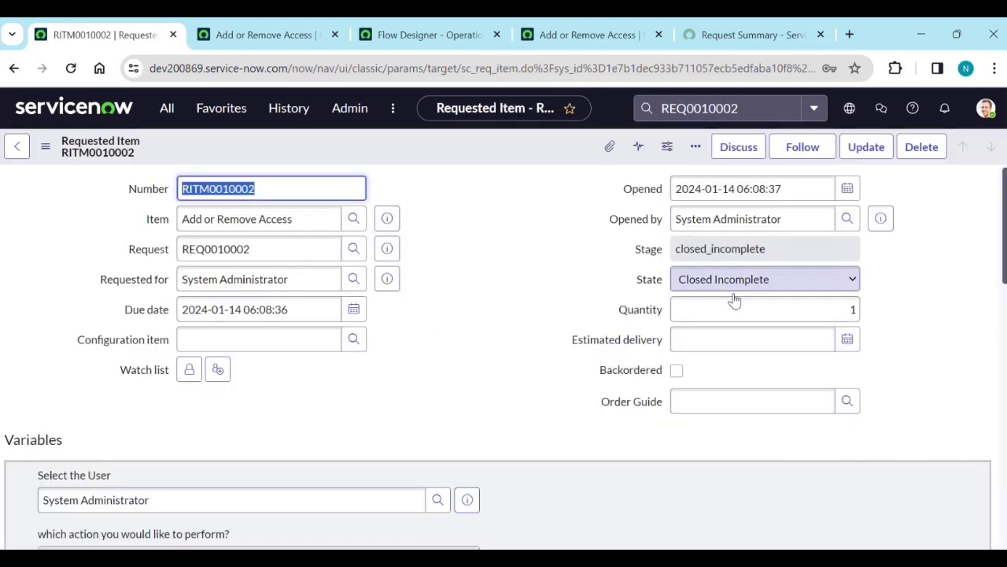
scroll(427, 346, "down", 1)
scroll(428, 370, "down", 2)
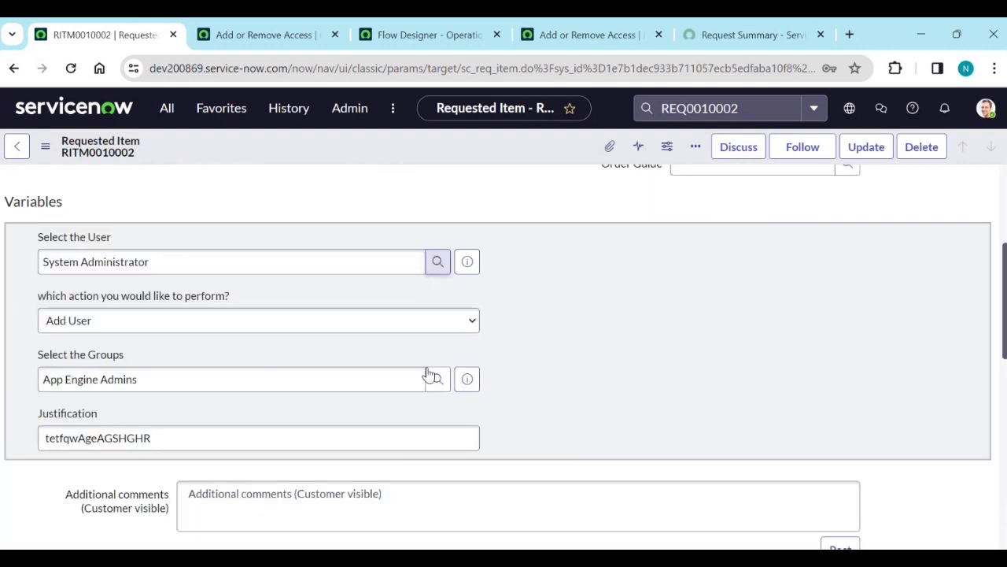
scroll(138, 421, "down", 8)
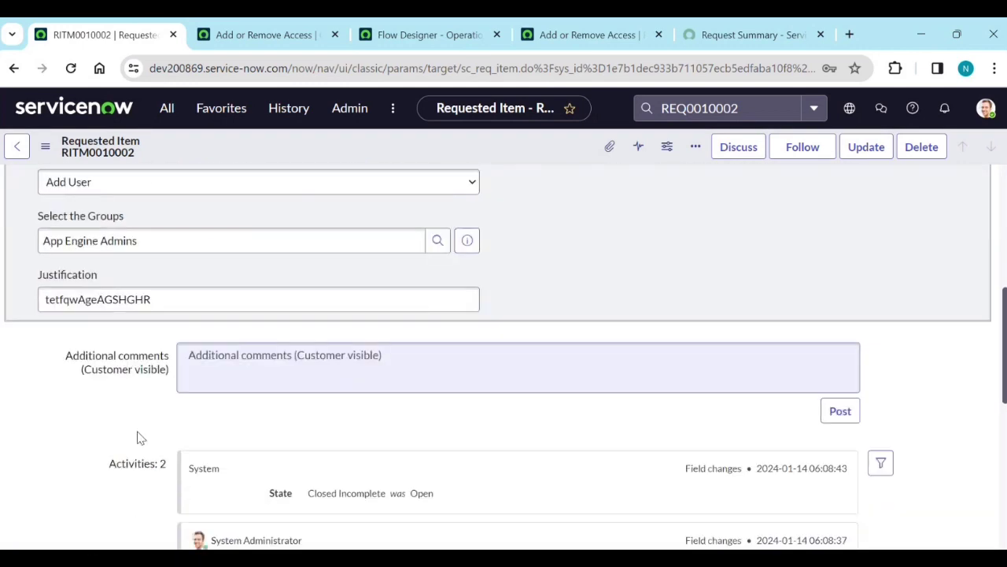
scroll(299, 401, "up", 15)
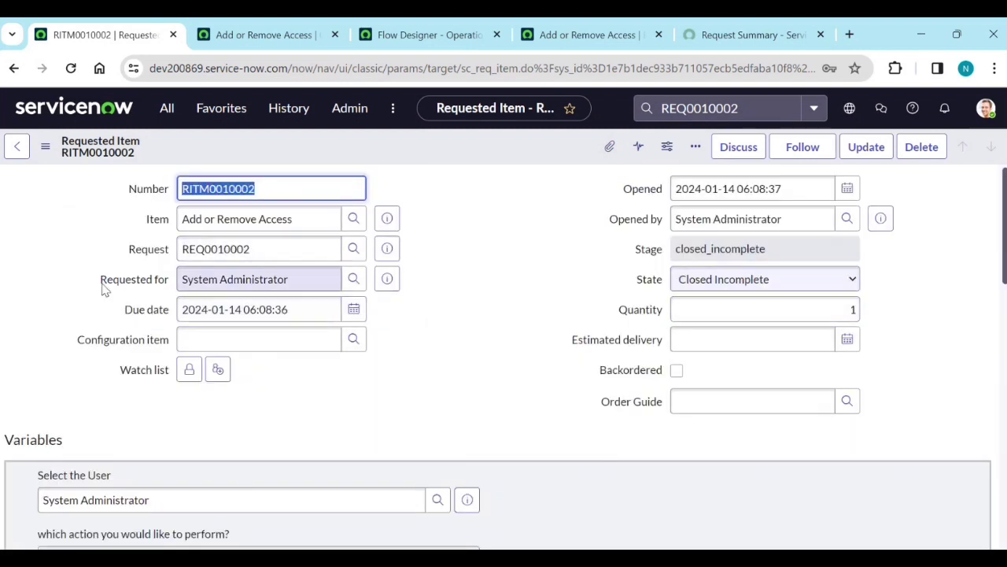
Find the email modules in the navigator and open the list of emails created today in a separate browser tab.
left_click(165, 110)
triple_click(139, 149)
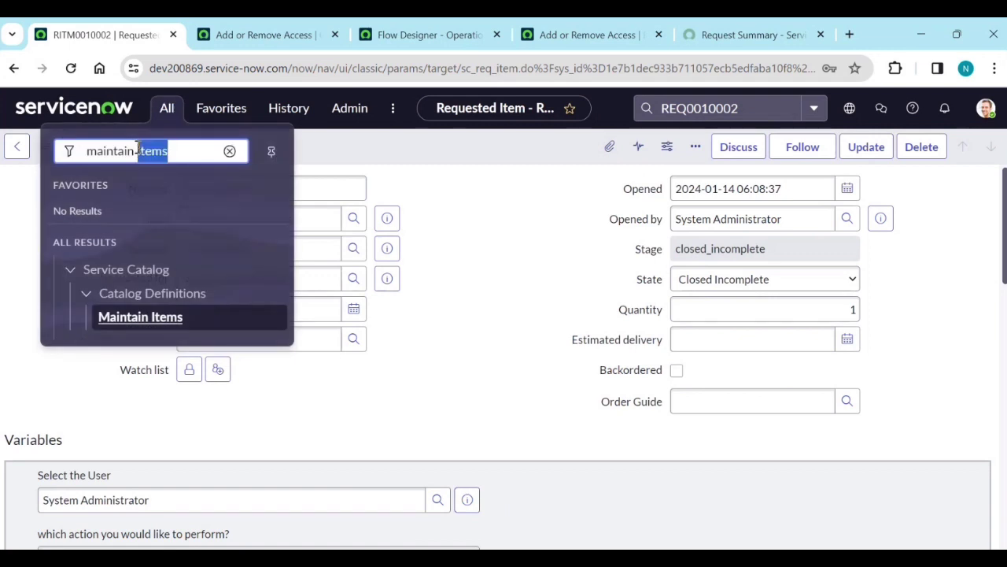
type("email")
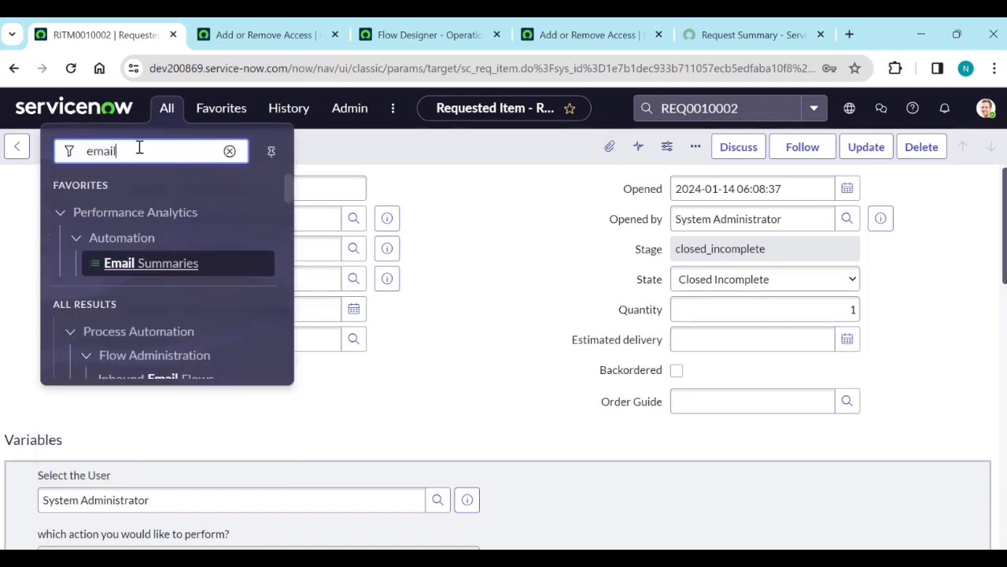
scroll(154, 207, "down", 15)
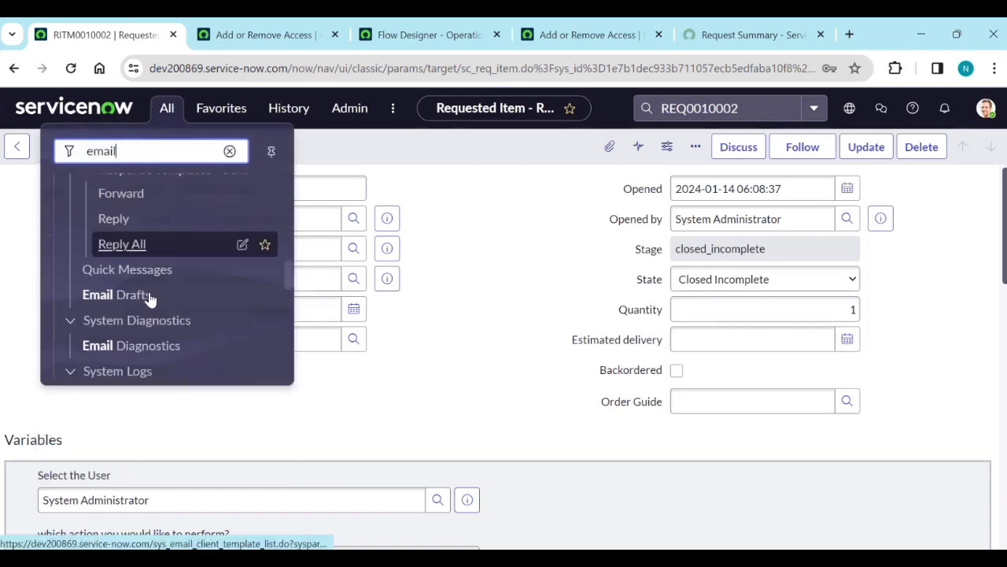
middle_click(102, 209)
left_click(231, 36)
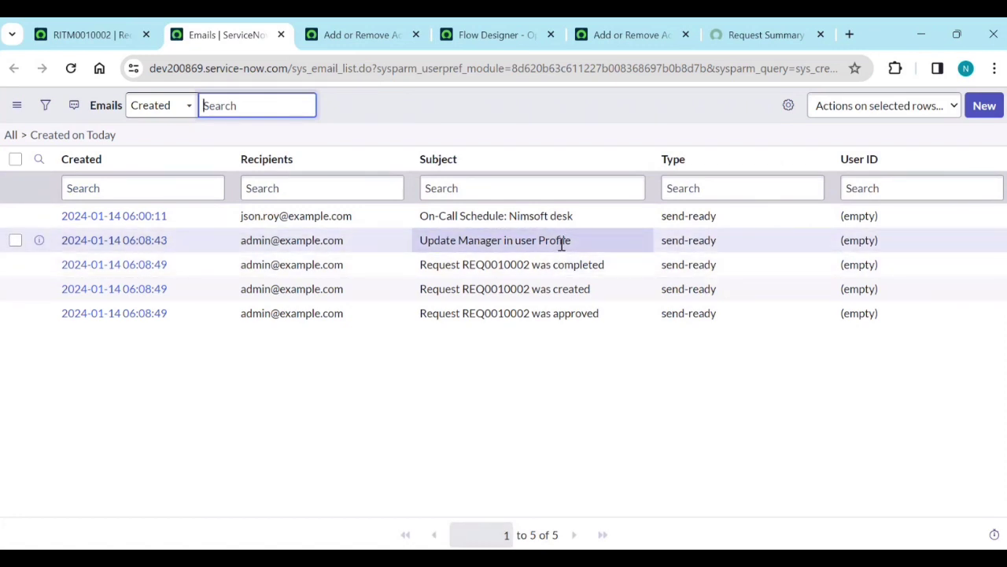
Open the "Update Manager in user Profile" email, review its target, recipients, body and preview, and close its tab.
left_click(101, 244)
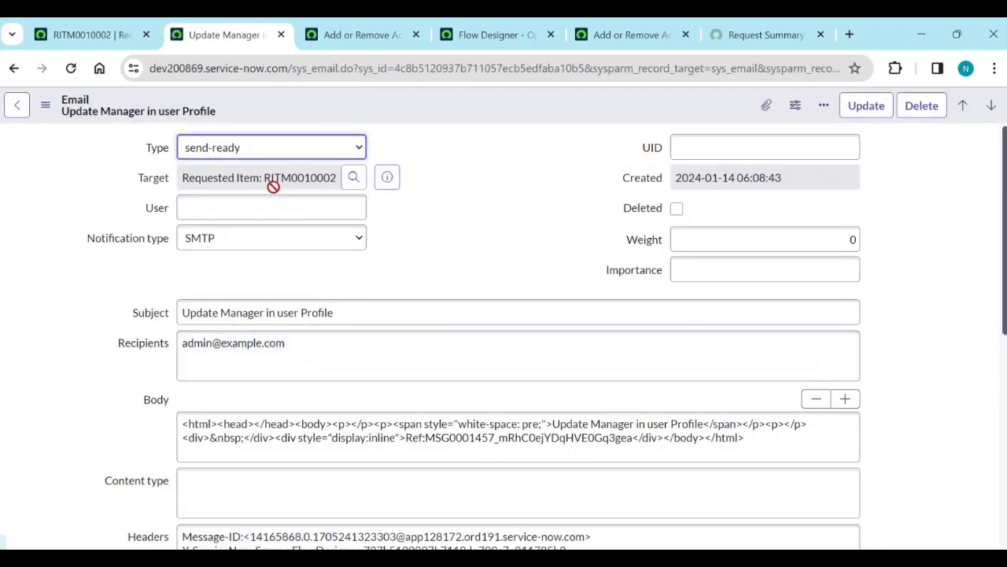
scroll(105, 375, "down", 4)
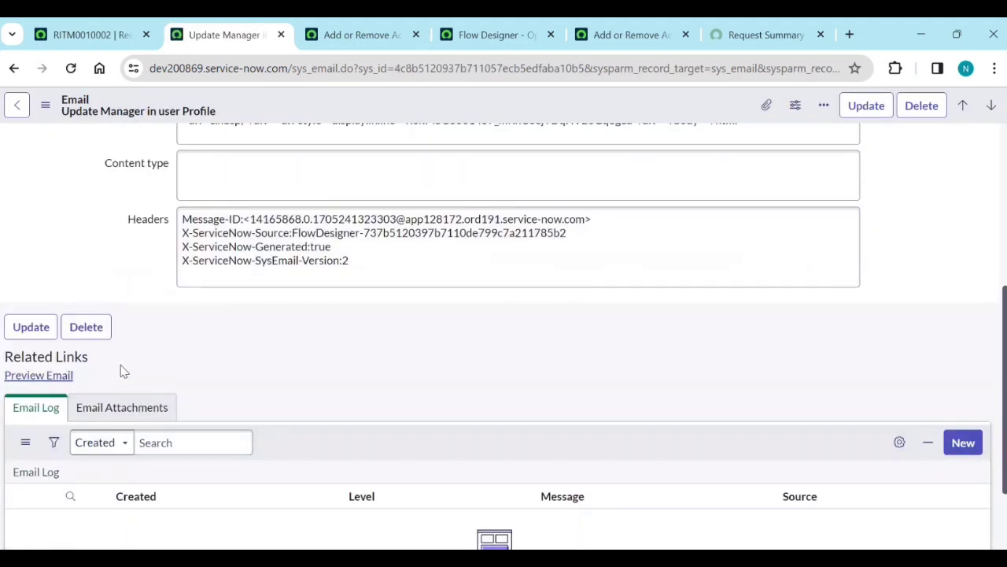
left_click(55, 376)
scroll(344, 327, "up", 4)
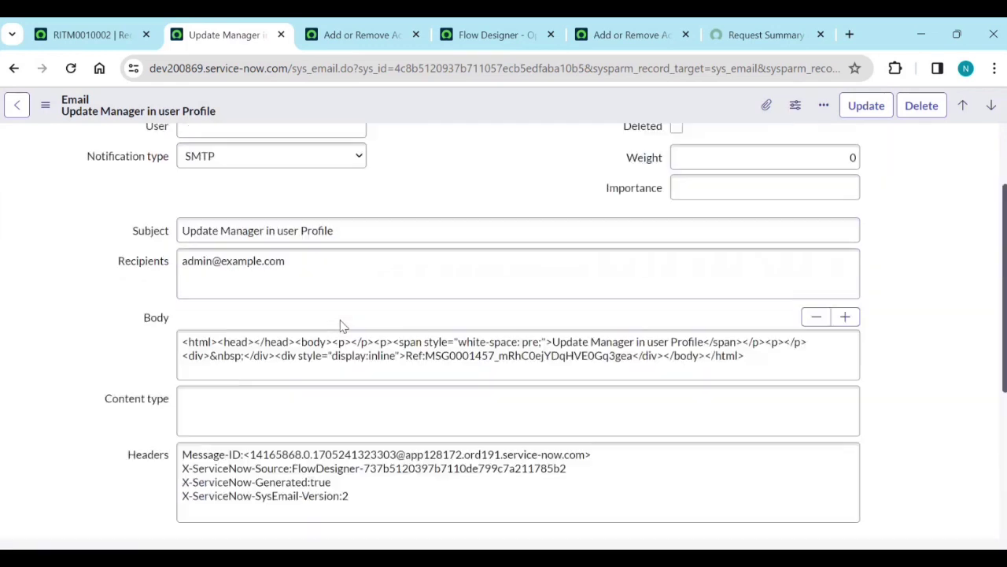
scroll(341, 346, "down", 5)
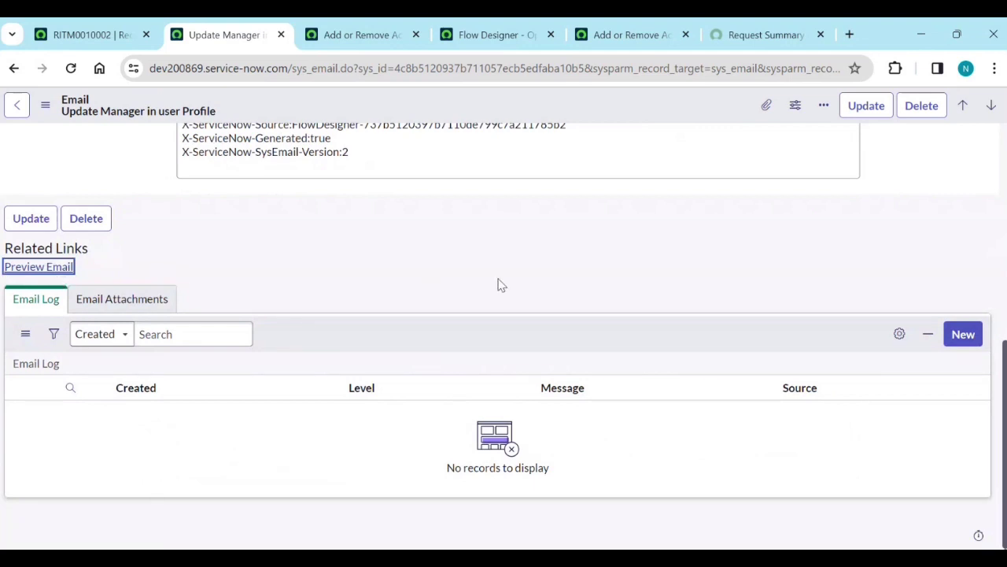
scroll(501, 285, "up", 5)
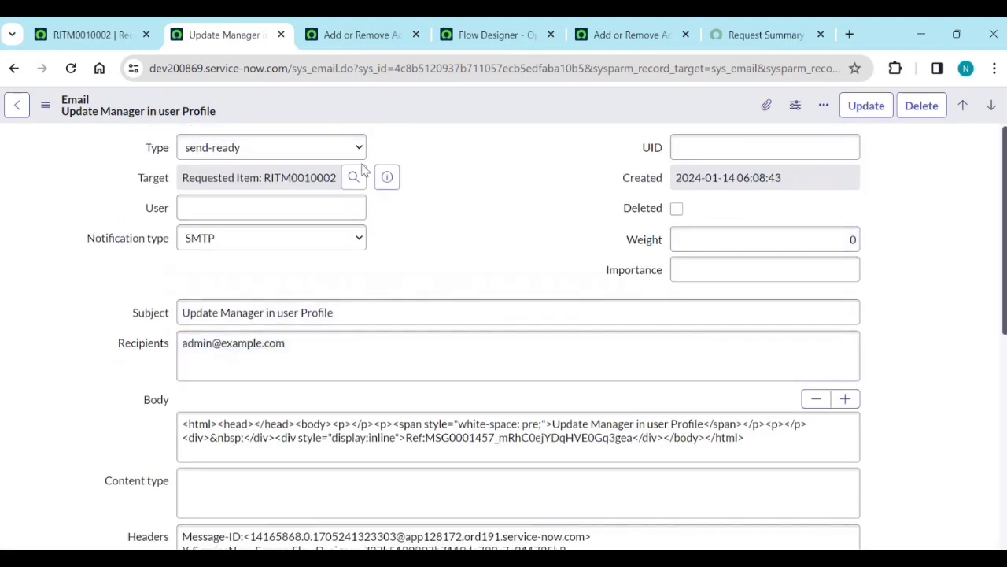
left_click(281, 36)
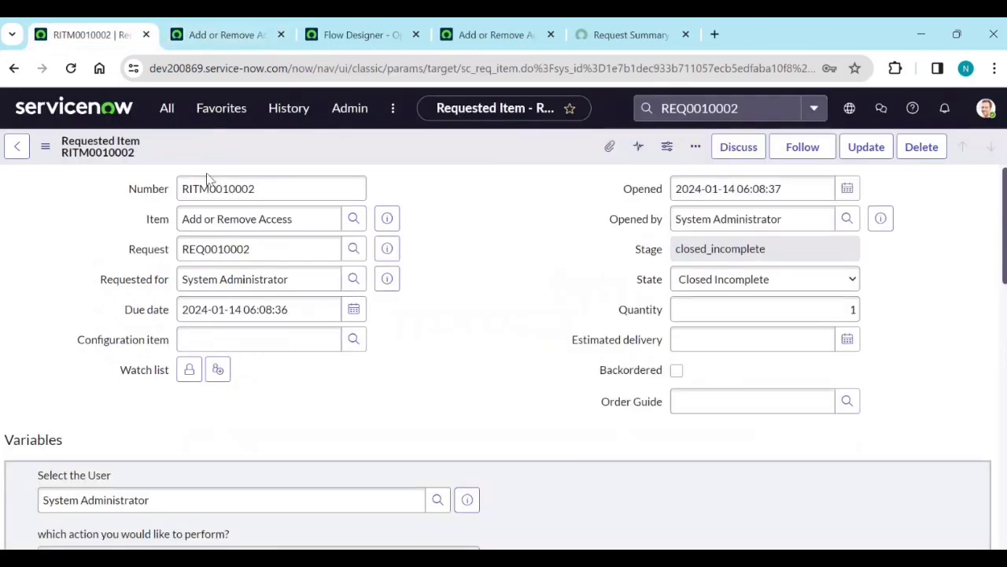
Open the signed-in System Administrator's user profile in the main ServiceNow window and switch its form to the Default view.
left_click(243, 37)
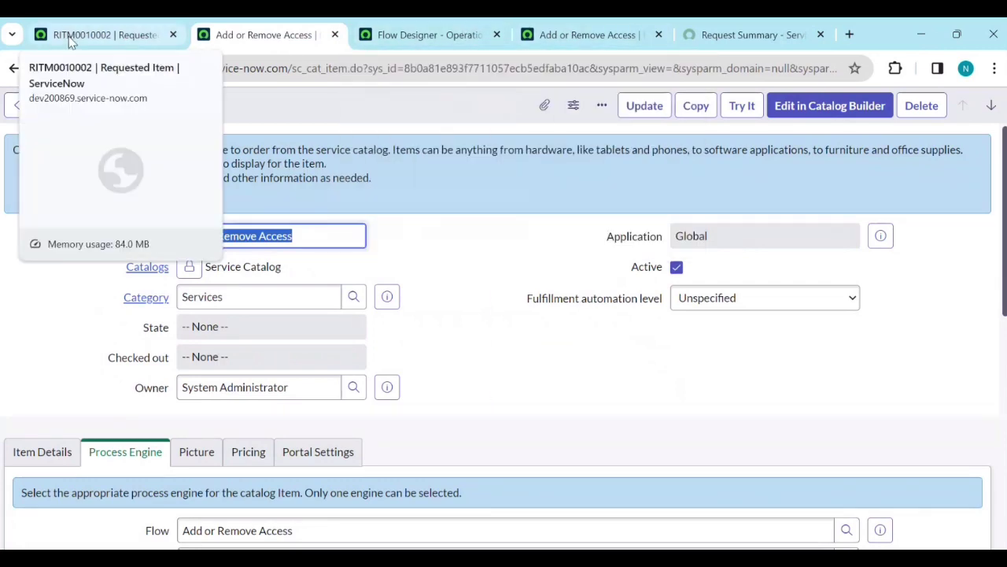
left_click(102, 34)
left_click(986, 108)
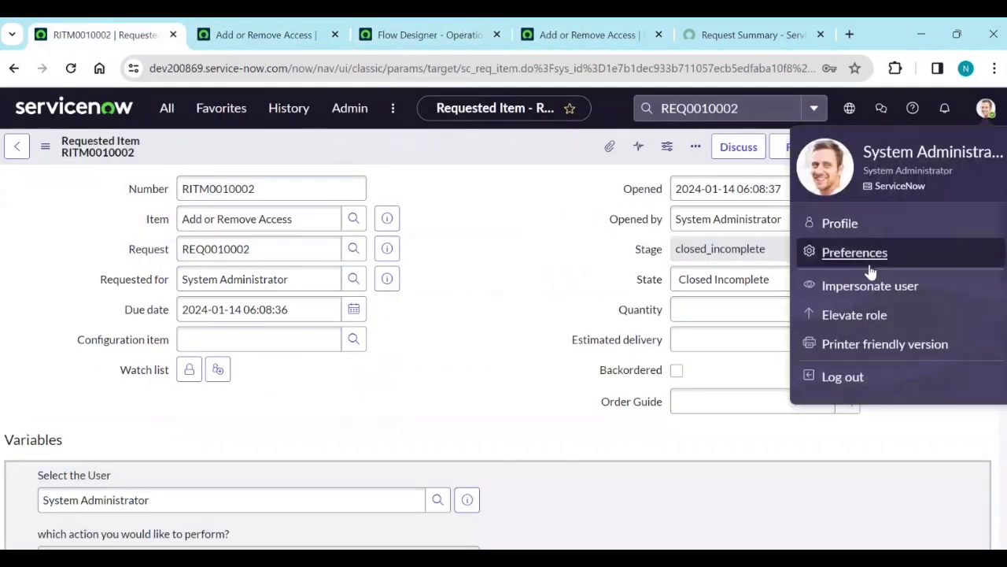
left_click(852, 229)
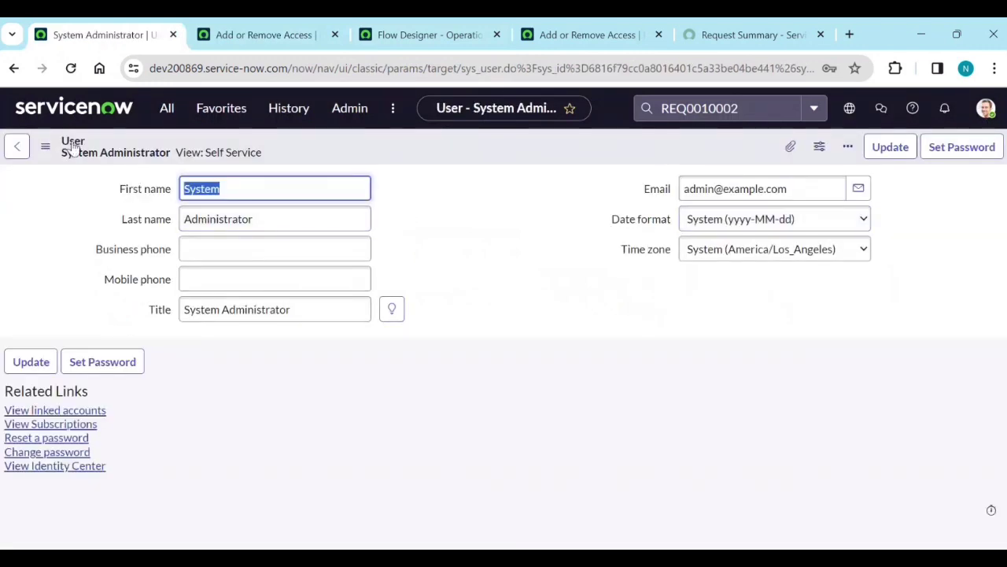
left_click(44, 146)
mouse_move(87, 260)
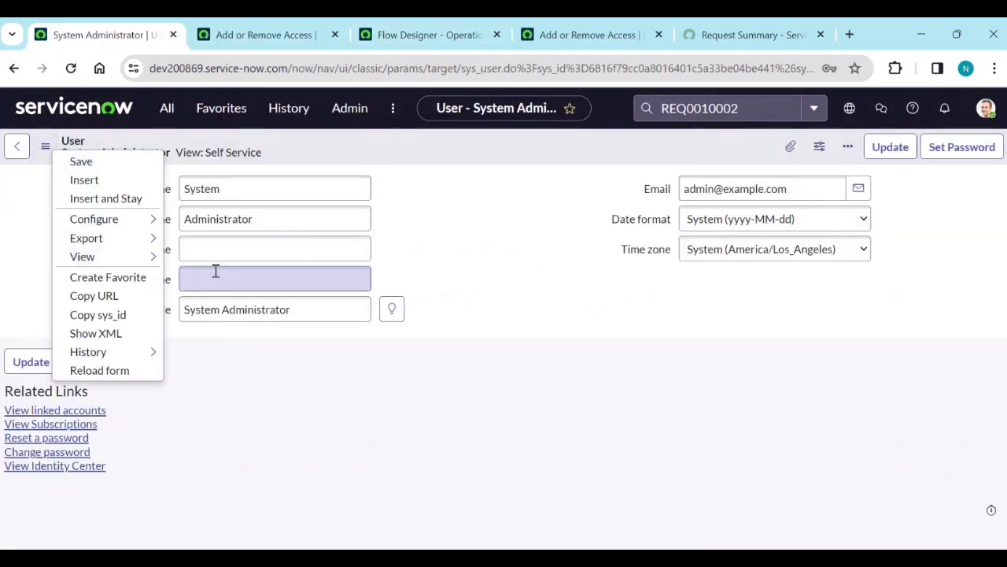
left_click(213, 270)
left_click(43, 146)
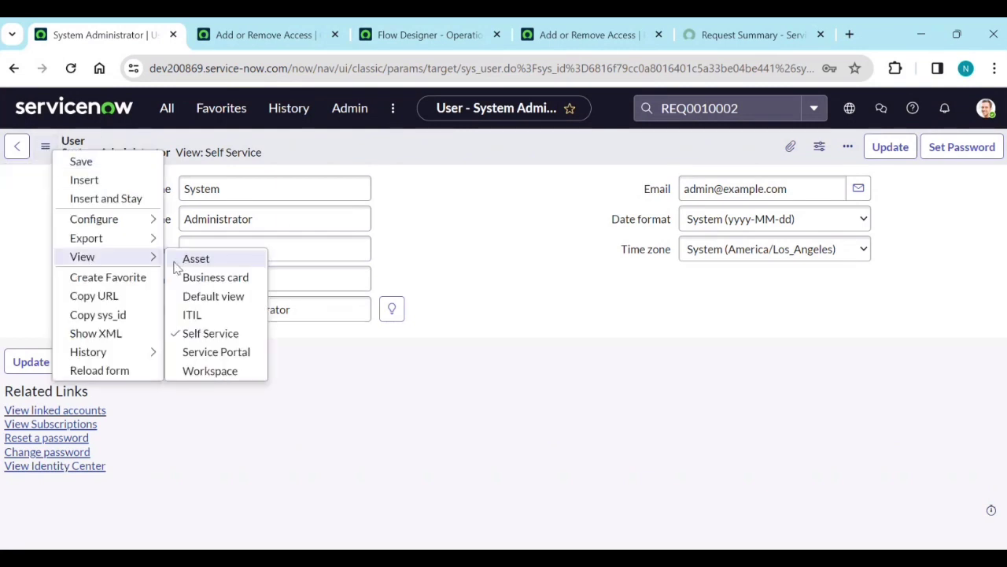
left_click(214, 295)
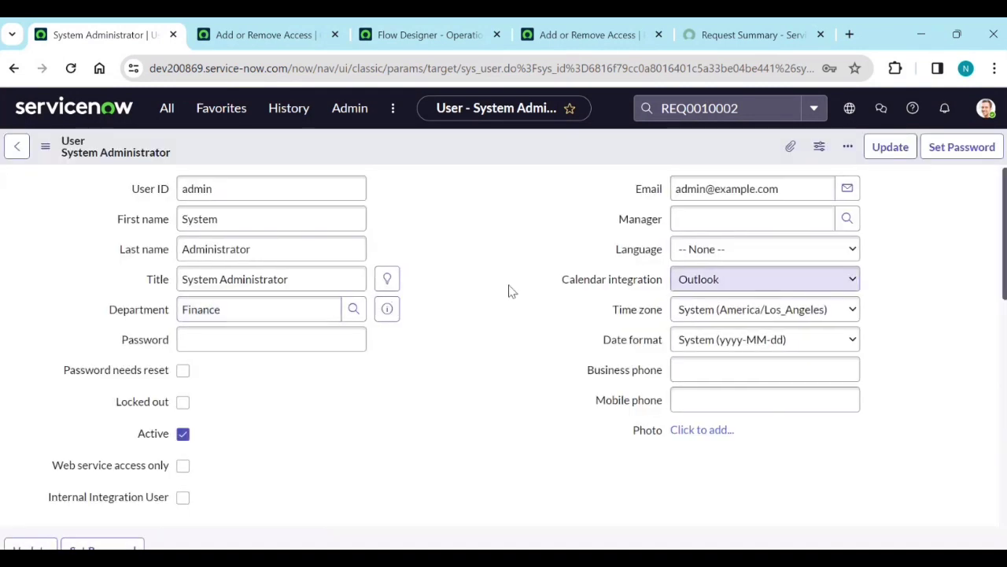
Set the System Administrator's manager to the test test2 user and open that manager's record in a separate browser tab.
left_click(852, 218)
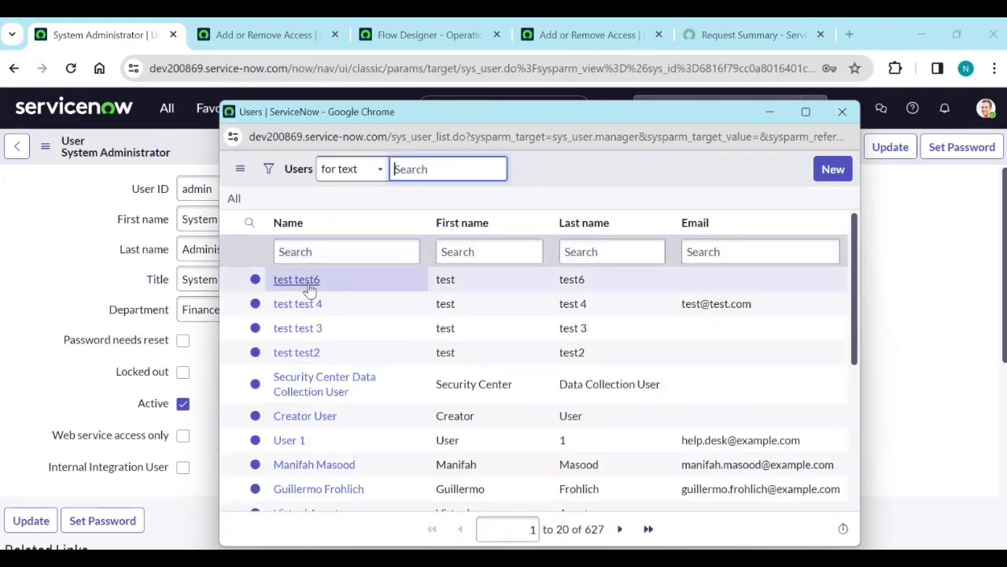
left_click(297, 353)
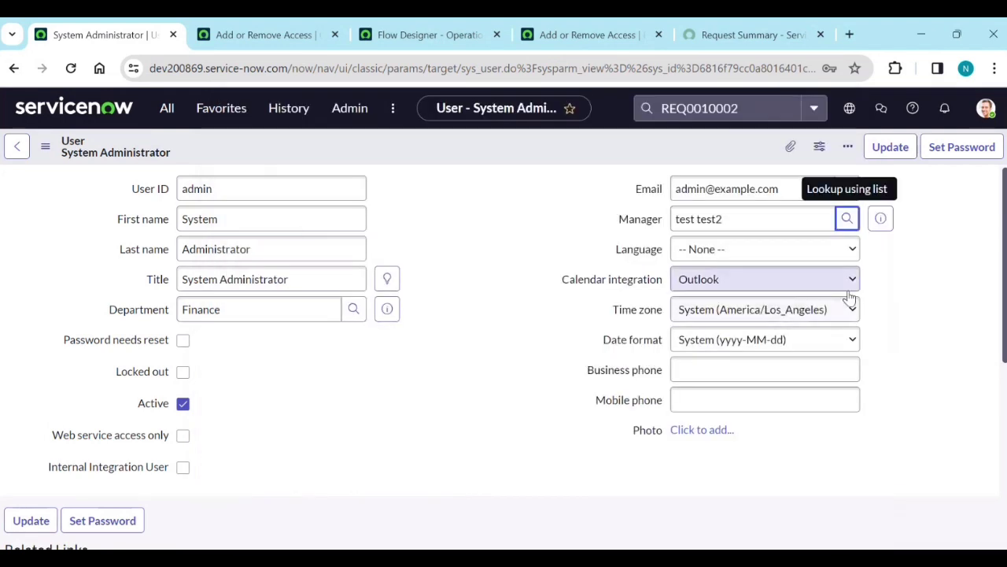
left_click(881, 218)
left_click(947, 257)
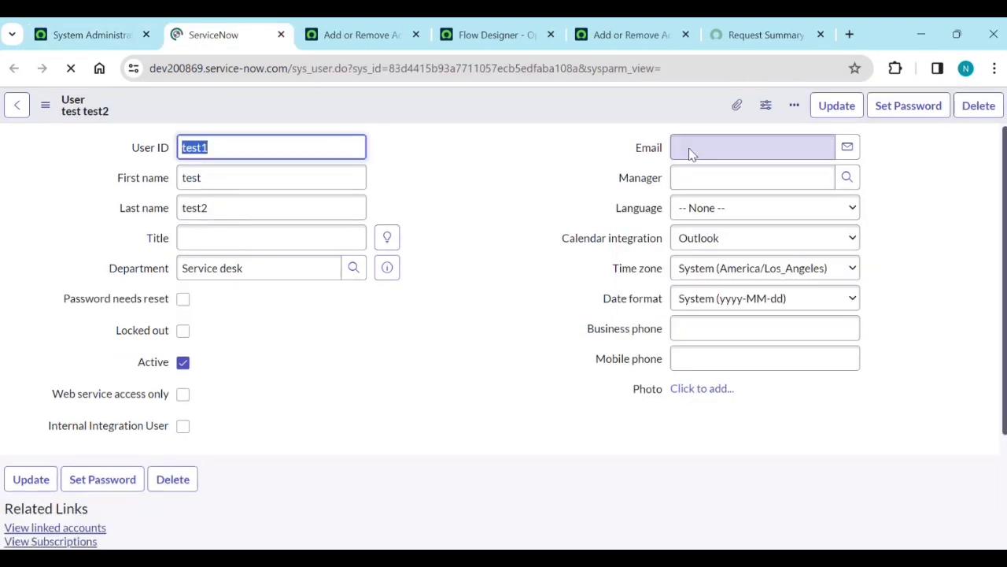
Fill in the email address on the test test2 user record and save the record.
left_click(688, 146)
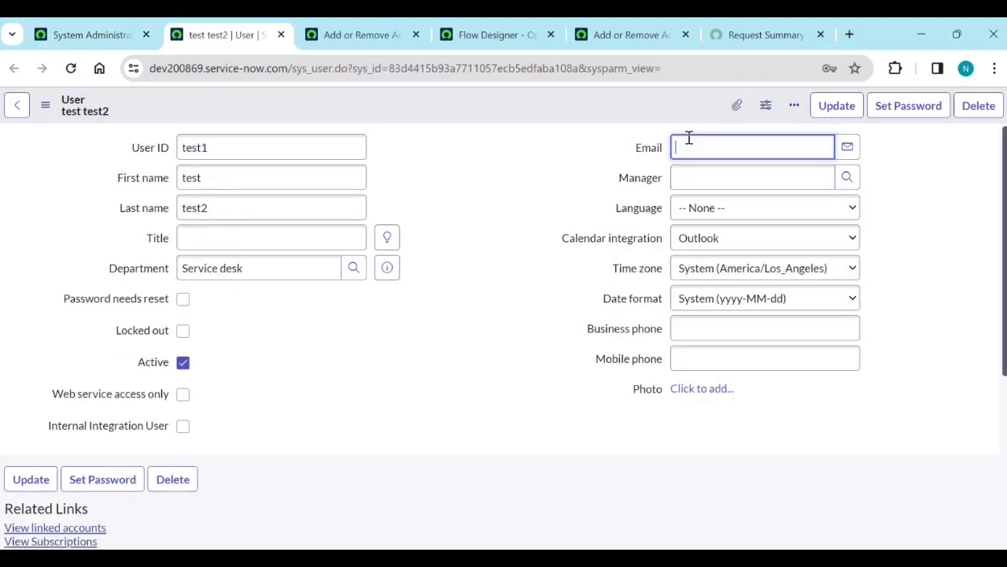
left_click(701, 178)
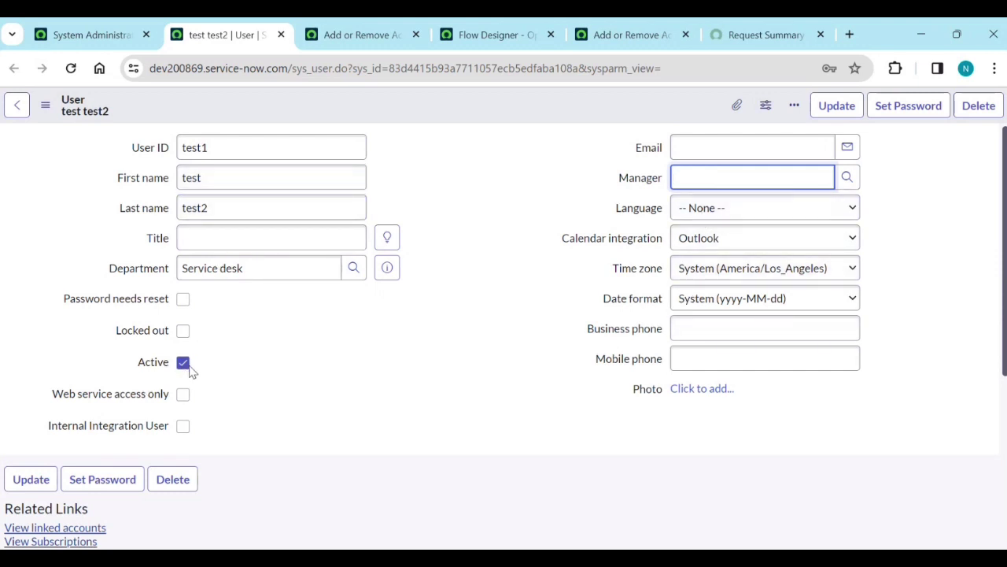
left_click(676, 146)
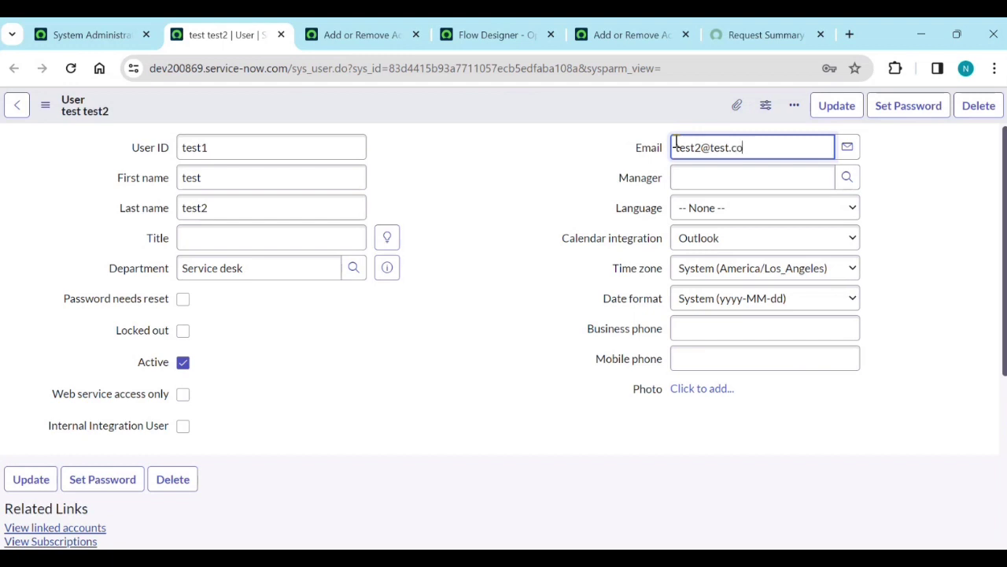
right_click(538, 105)
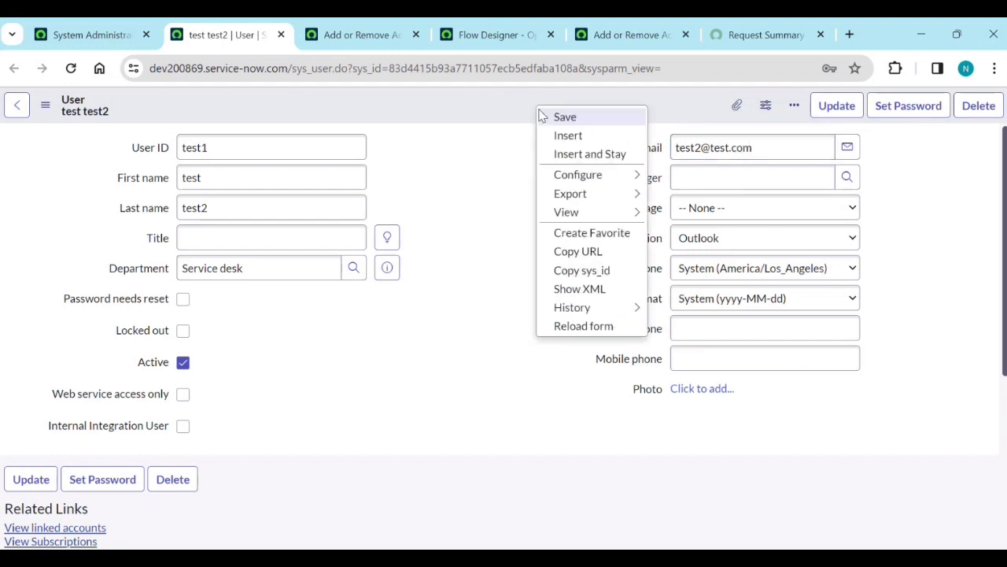
left_click(546, 117)
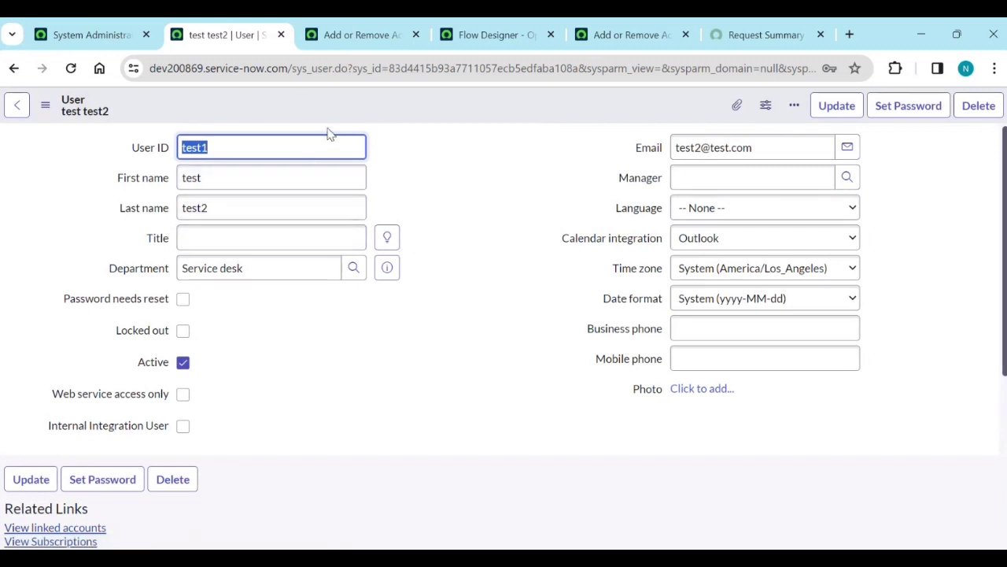
Return the portal to the Add or Remove Access order form and save the System Administrator's user record with the selected manager.
left_click(751, 35)
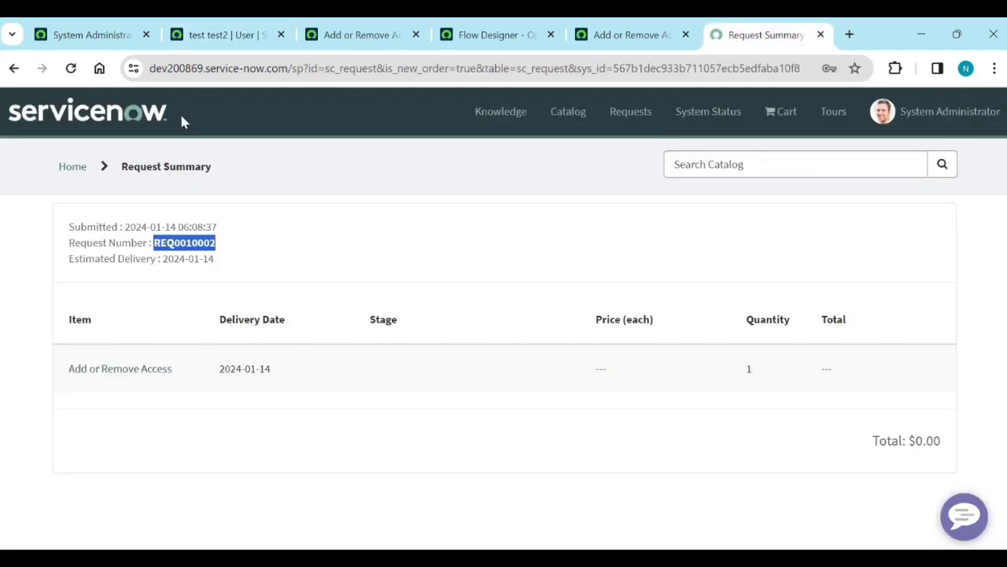
left_click(14, 69)
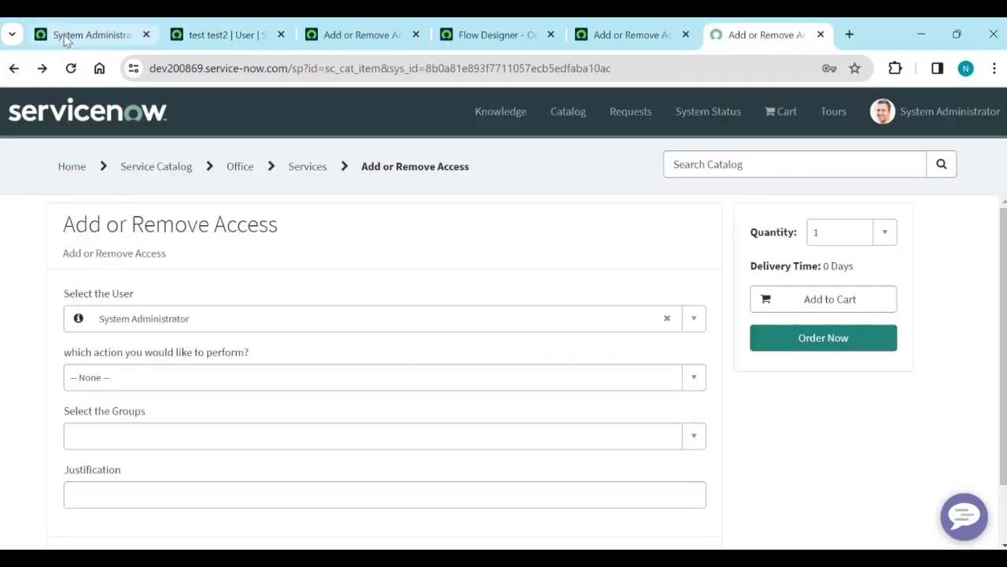
left_click(79, 35)
right_click(431, 156)
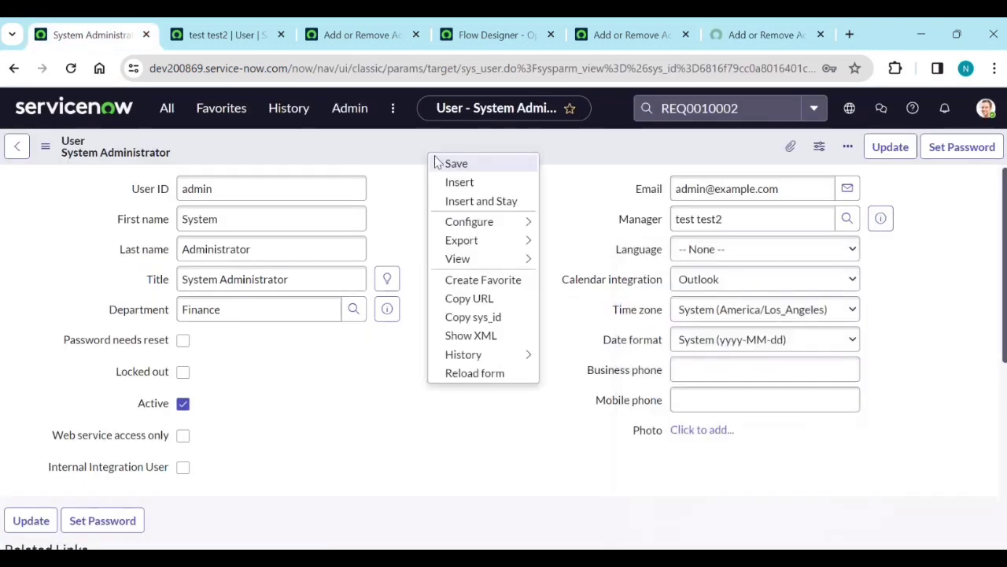
left_click(439, 162)
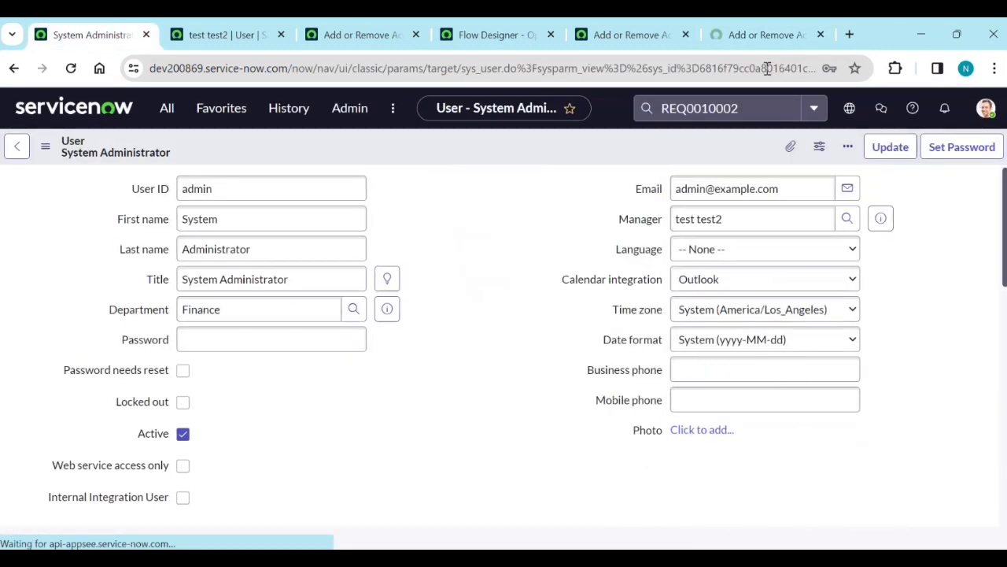
Order Add or Remove Access in the portal with action Add User, group Application Development and justification "feWGveWSG".
left_click(764, 35)
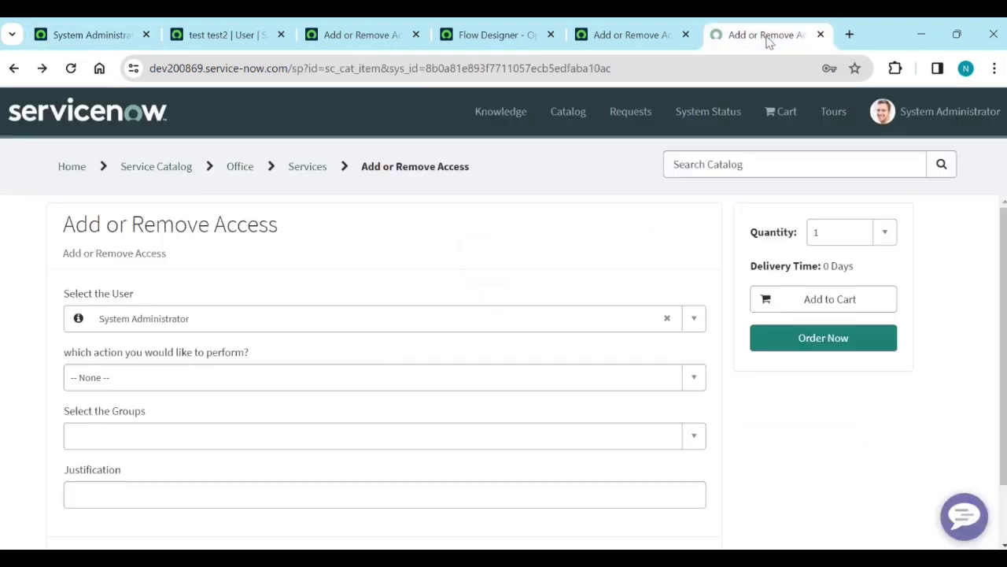
left_click(168, 386)
left_click(141, 447)
left_click(145, 445)
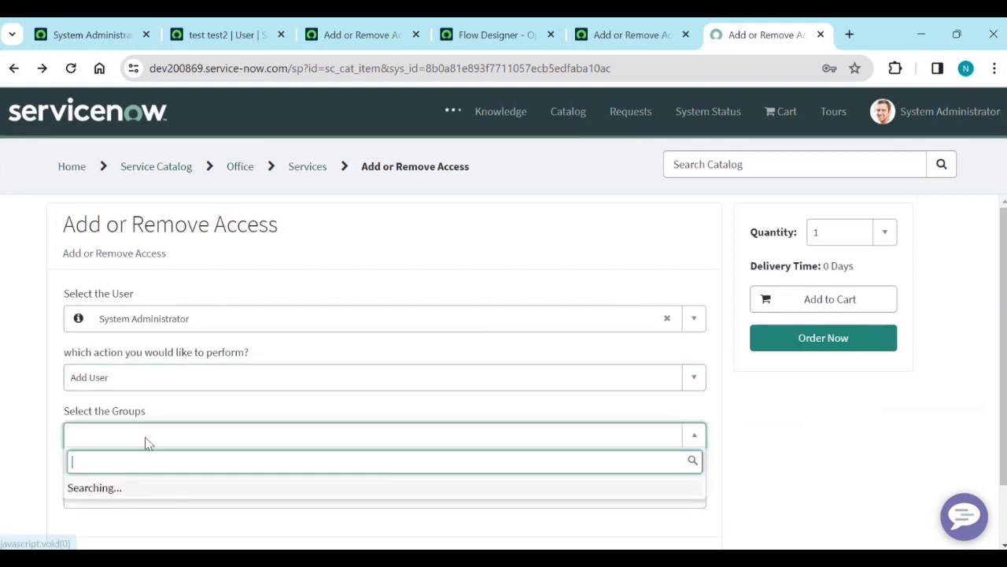
scroll(150, 376, "down", 1)
left_click(155, 358)
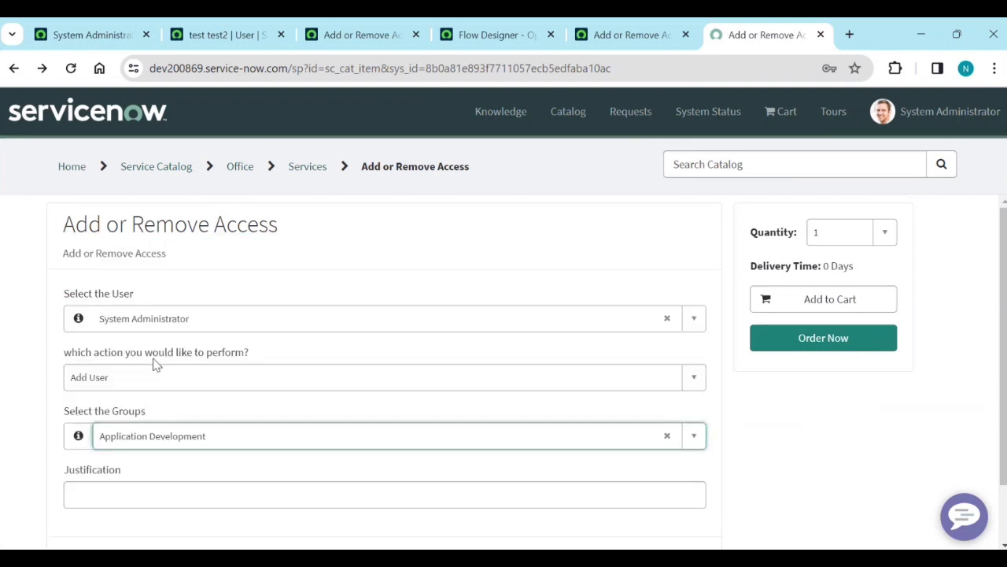
left_click(114, 493)
type("feWGveWSG")
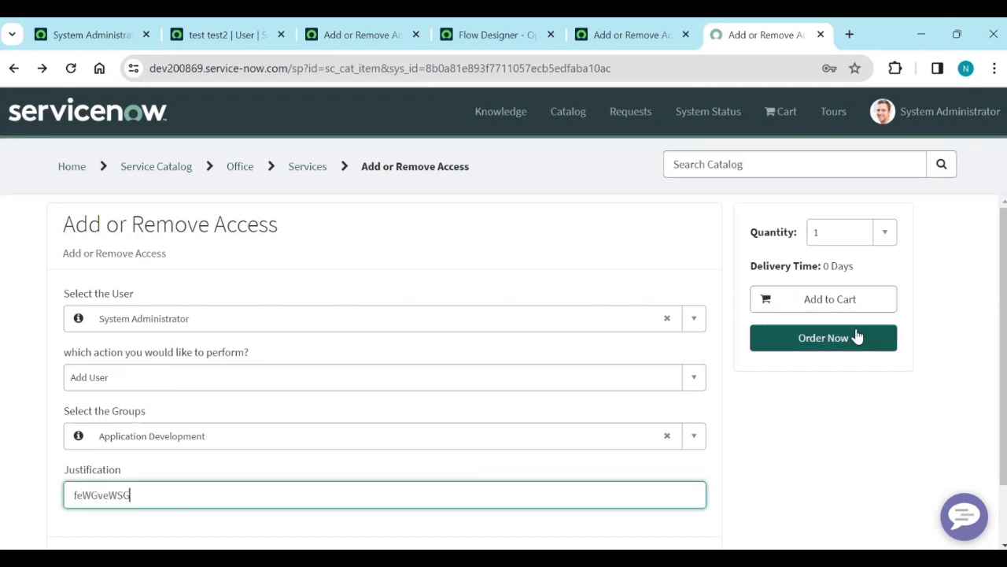
left_click(854, 337)
left_click(690, 333)
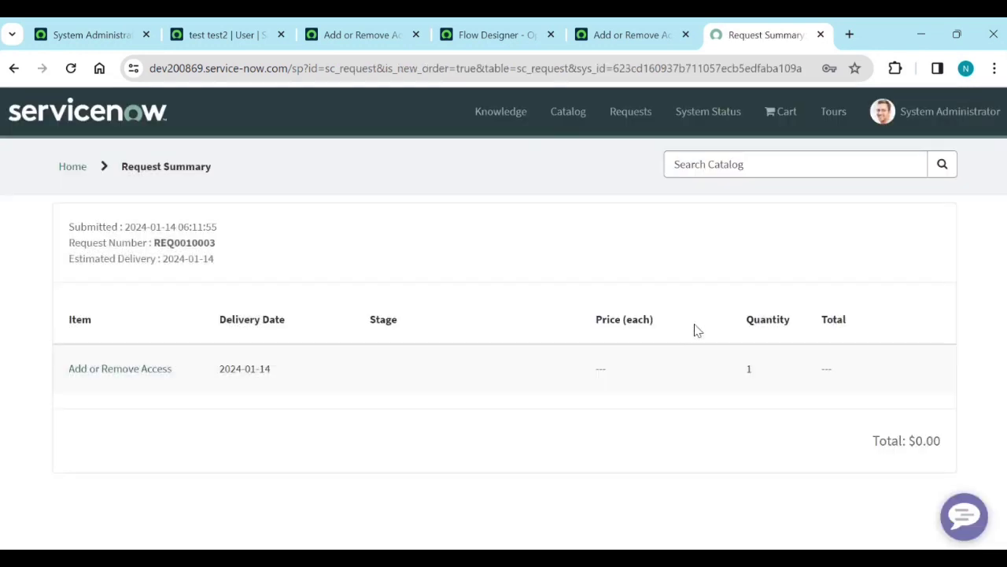
Close the two earlier execution details in Flow Designer and return to the list of executions.
left_click(493, 35)
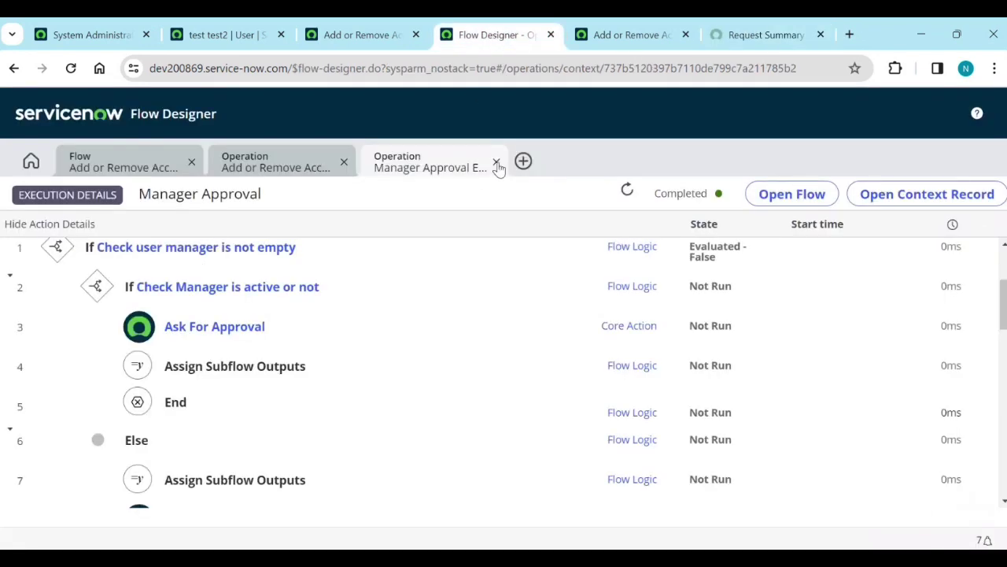
left_click(344, 162)
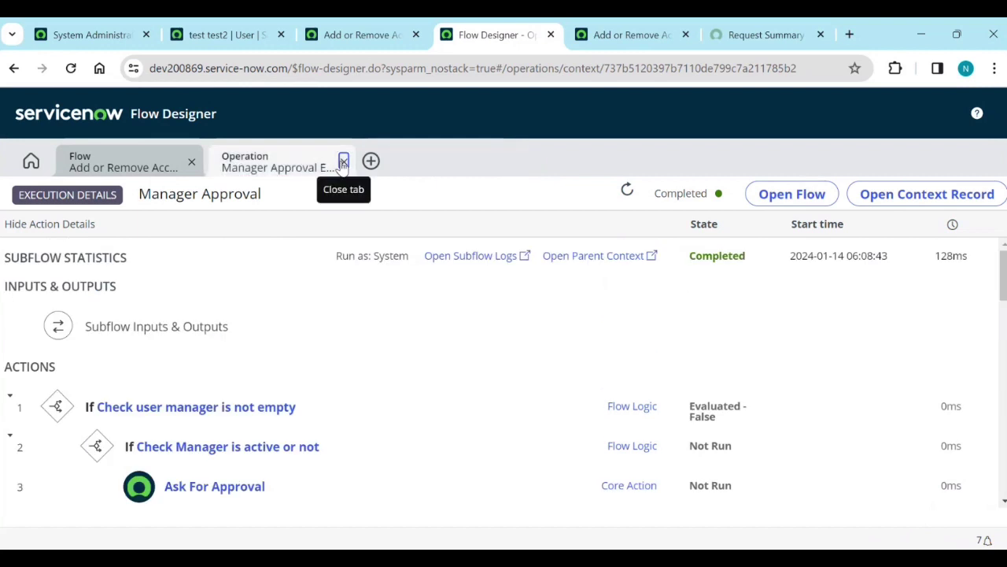
left_click(344, 162)
left_click(30, 161)
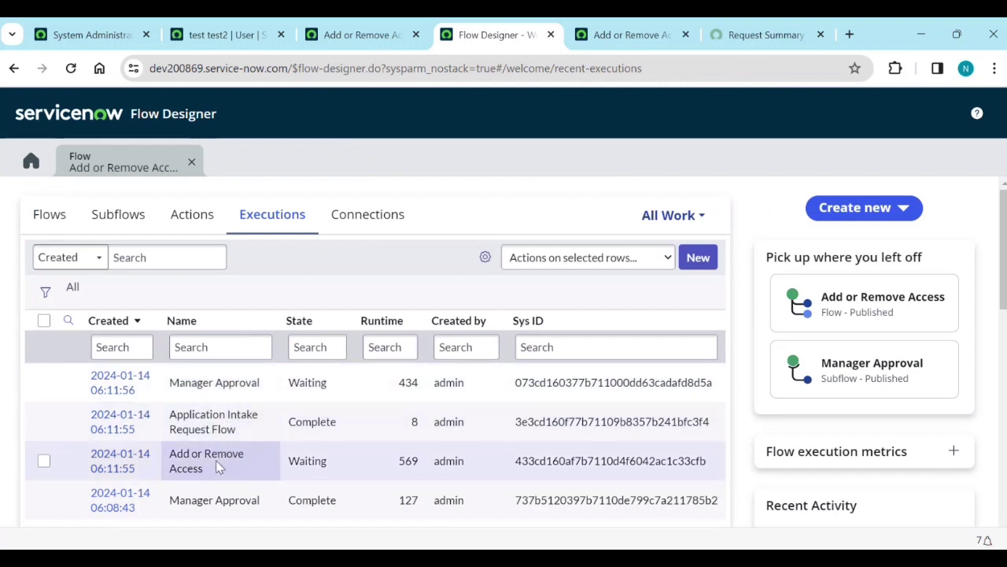
Open the newest Add or Remove Access execution and examine its action states and the Manager Approval subflow context.
left_click(107, 471)
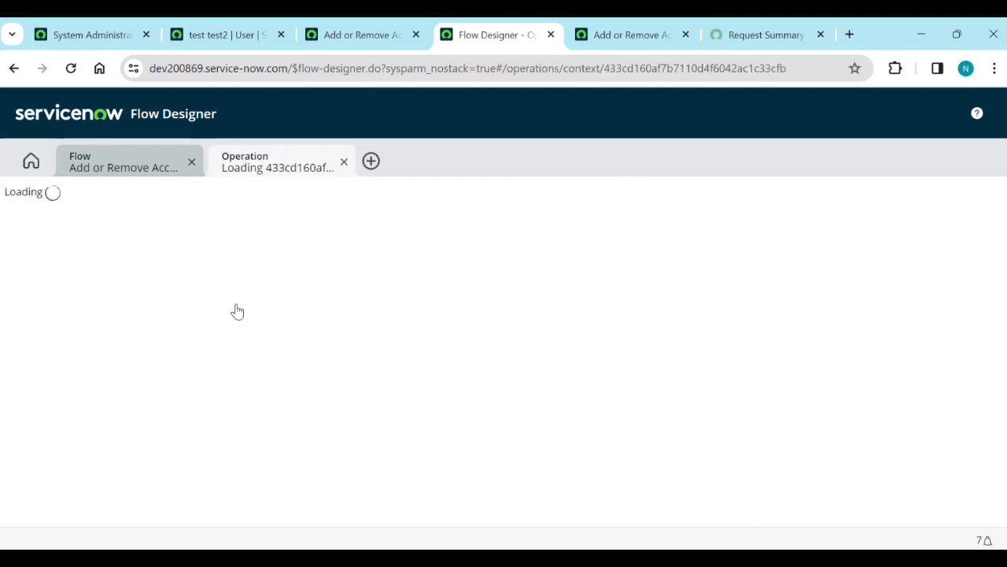
scroll(224, 370, "down", 3)
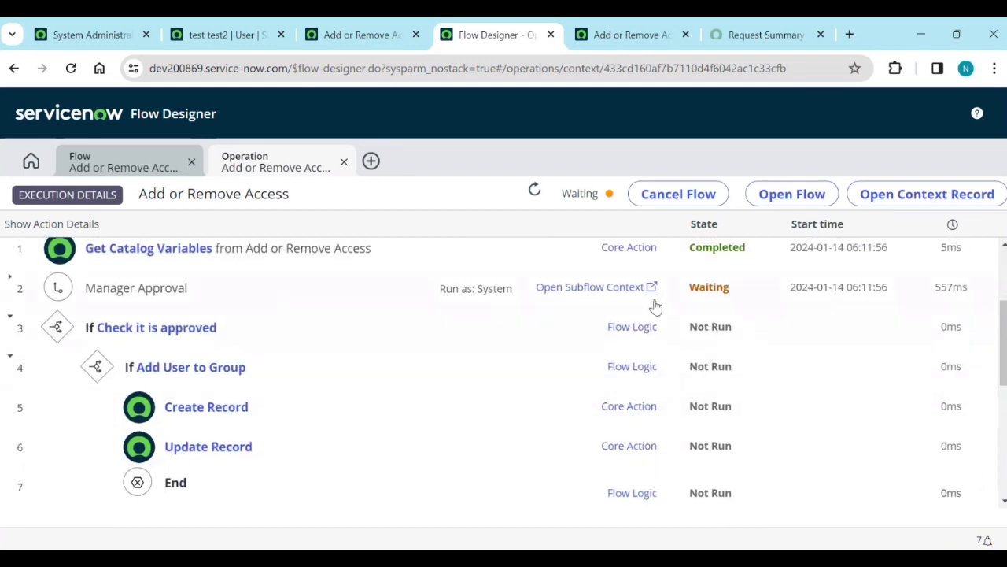
scroll(707, 293, "up", 3)
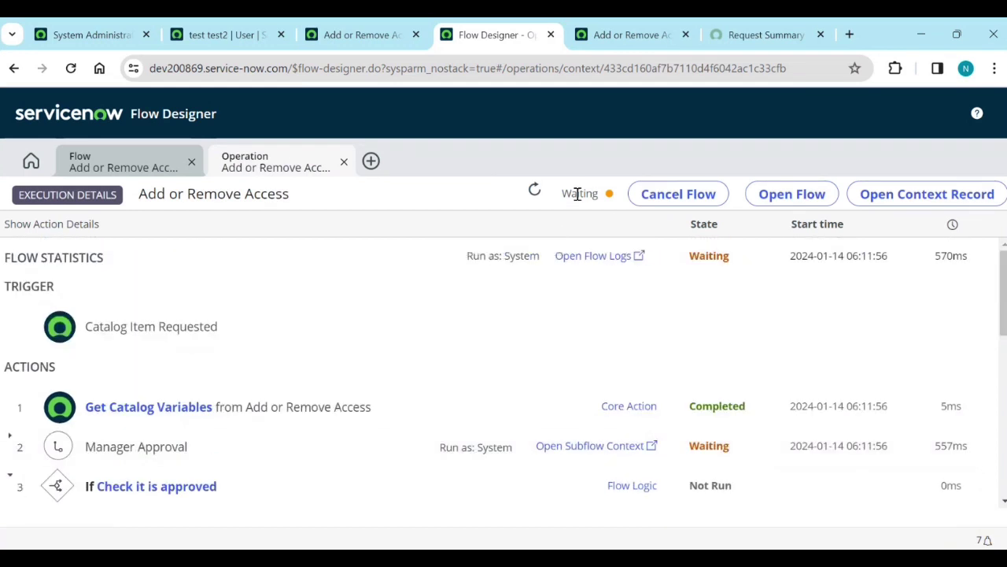
left_click(592, 447)
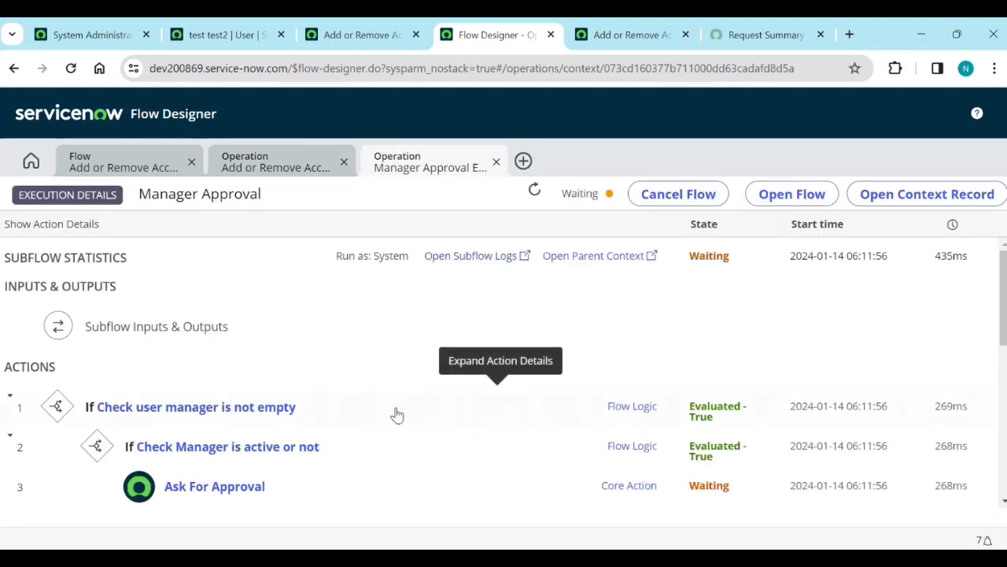
scroll(397, 415, "down", 1)
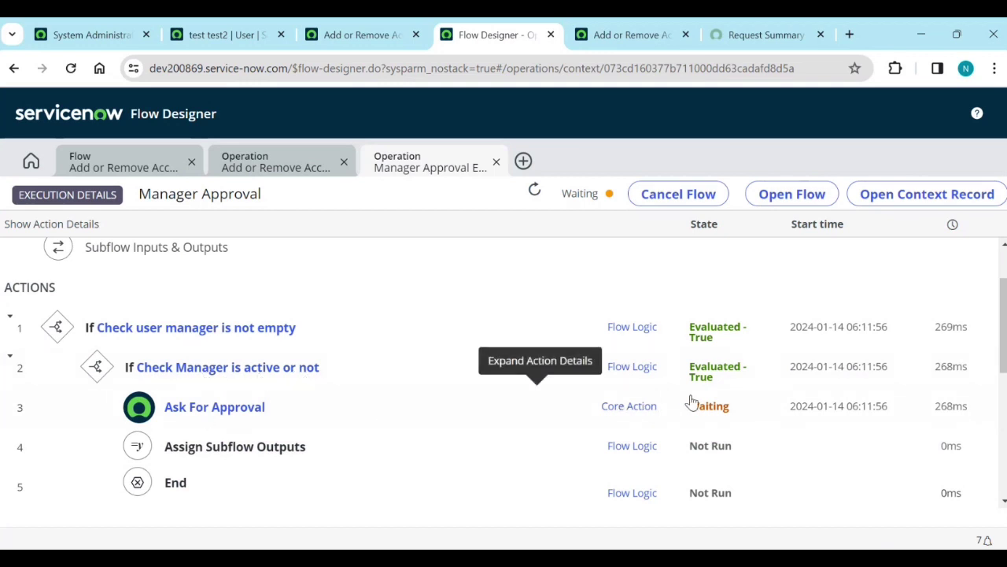
Copy the new request's number from the portal's Request Summary and look the request up in the main ServiceNow window.
left_click(768, 33)
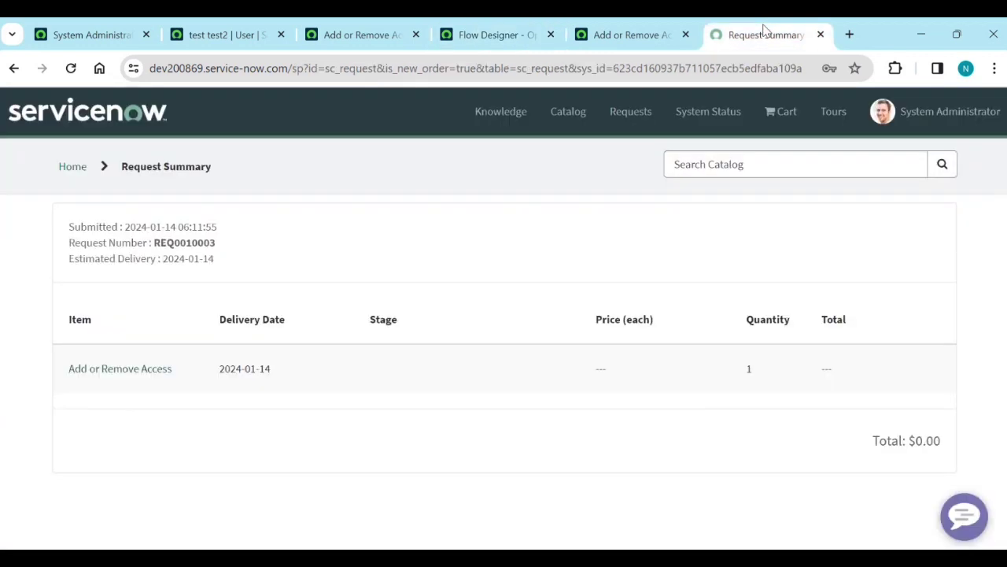
double_click(190, 243)
key("ctrl+c")
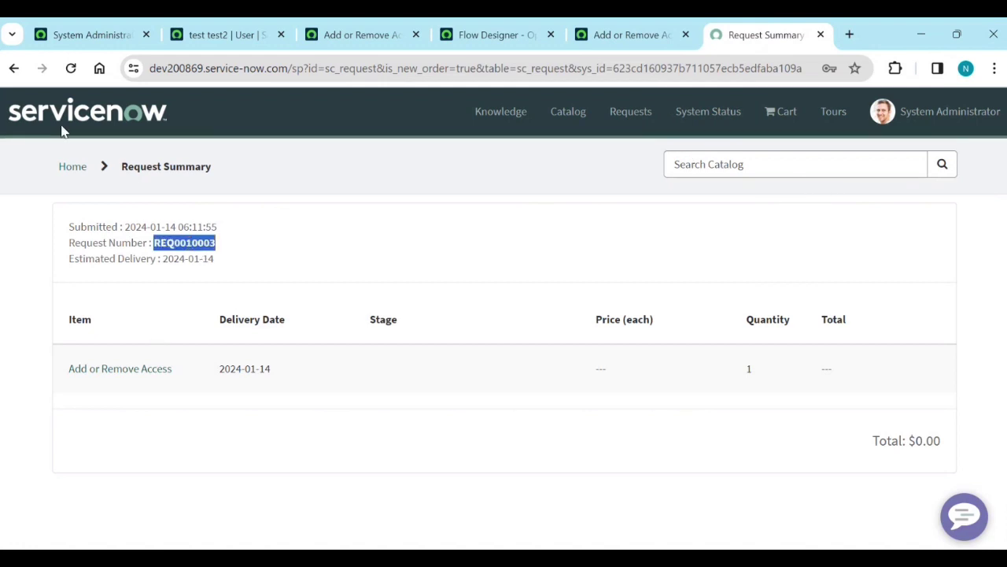
left_click(79, 34)
double_click(748, 110)
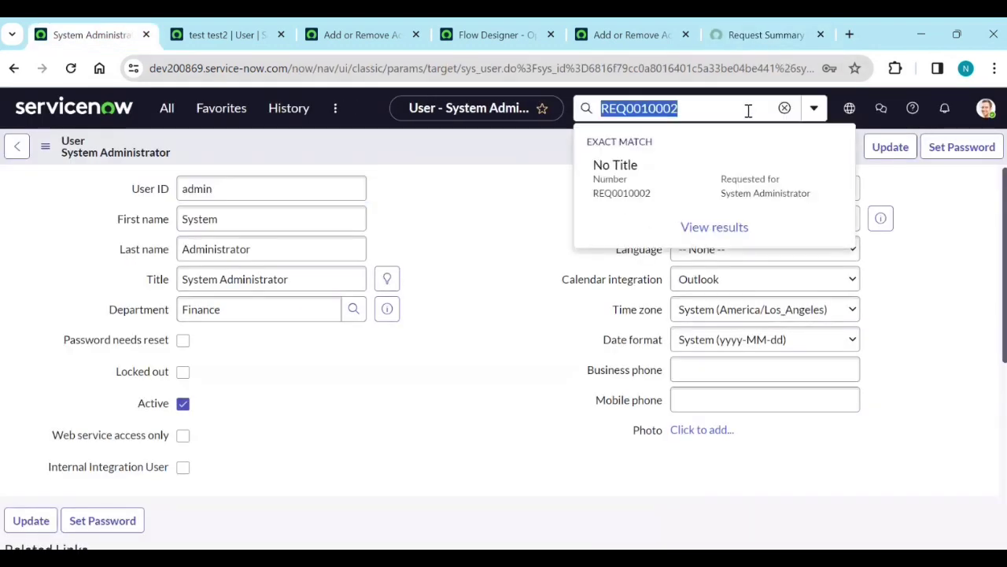
key("ctrl+v")
key("Return")
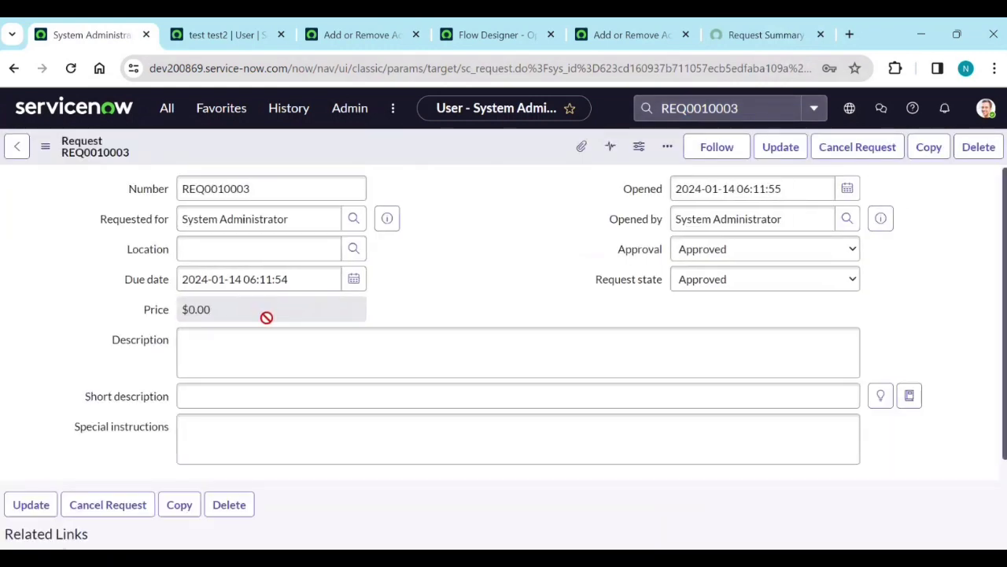
Open the Add or Remove Access requested item from the request and show its approvers.
scroll(267, 335, "down", 4)
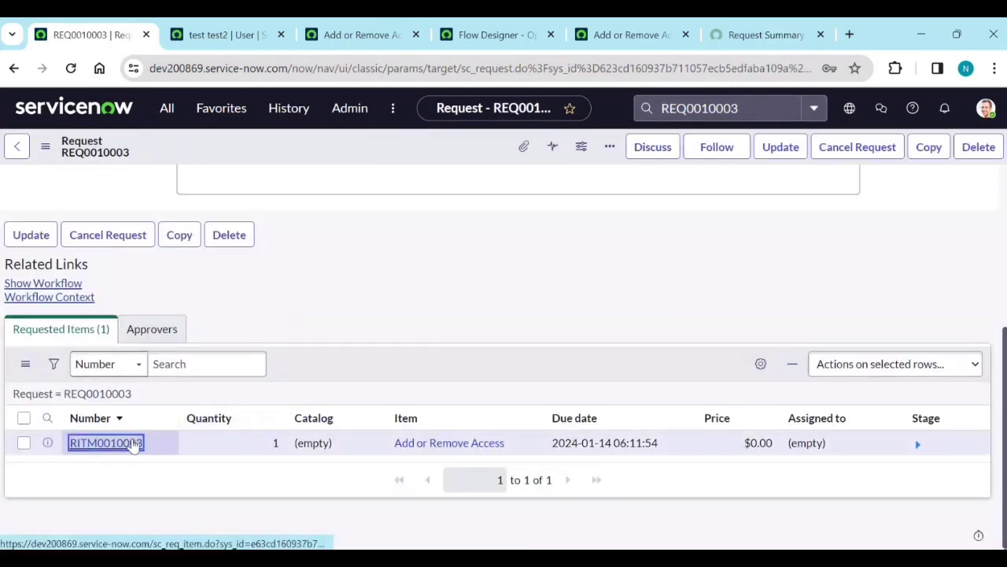
left_click(133, 444)
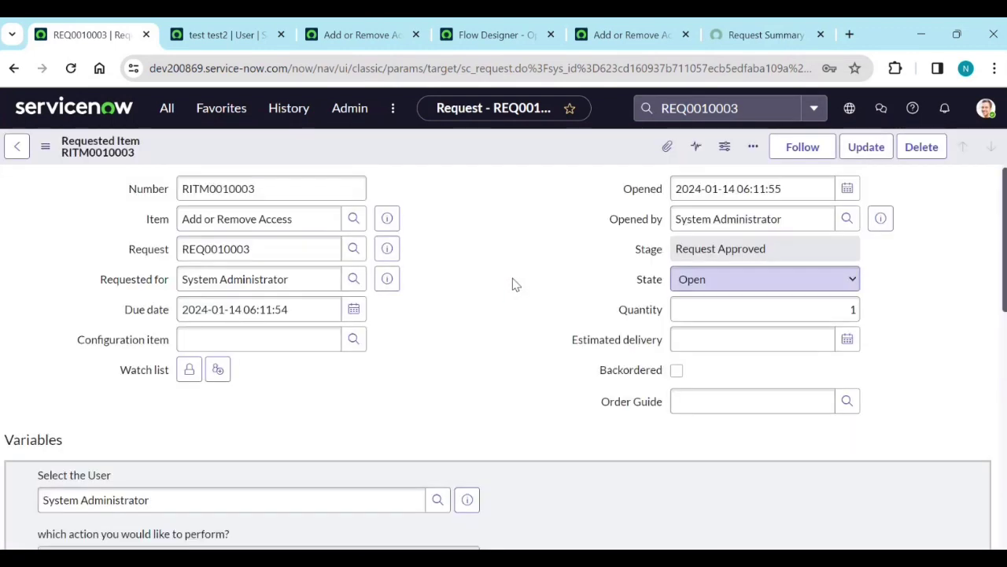
scroll(512, 288, "down", 10)
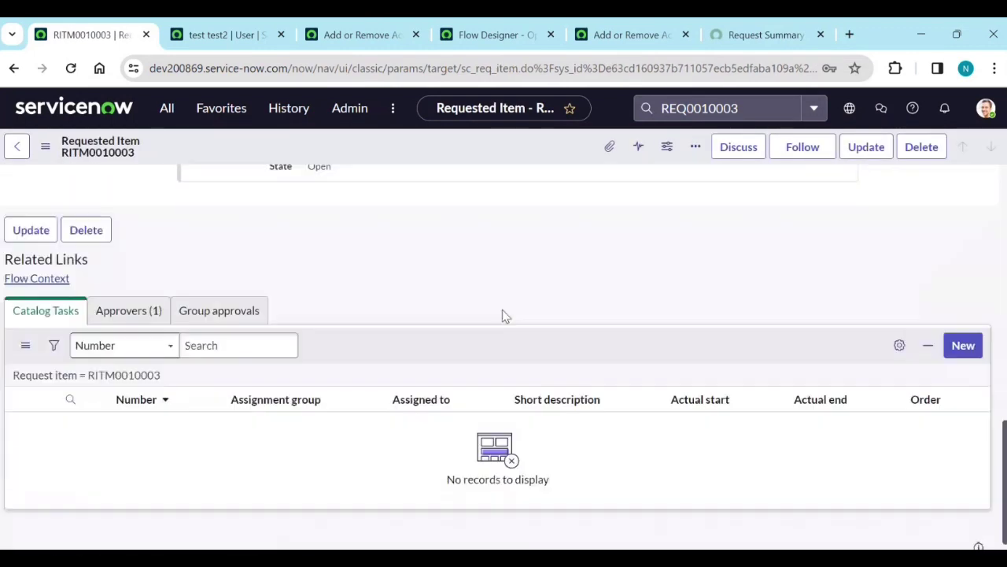
left_click(128, 310)
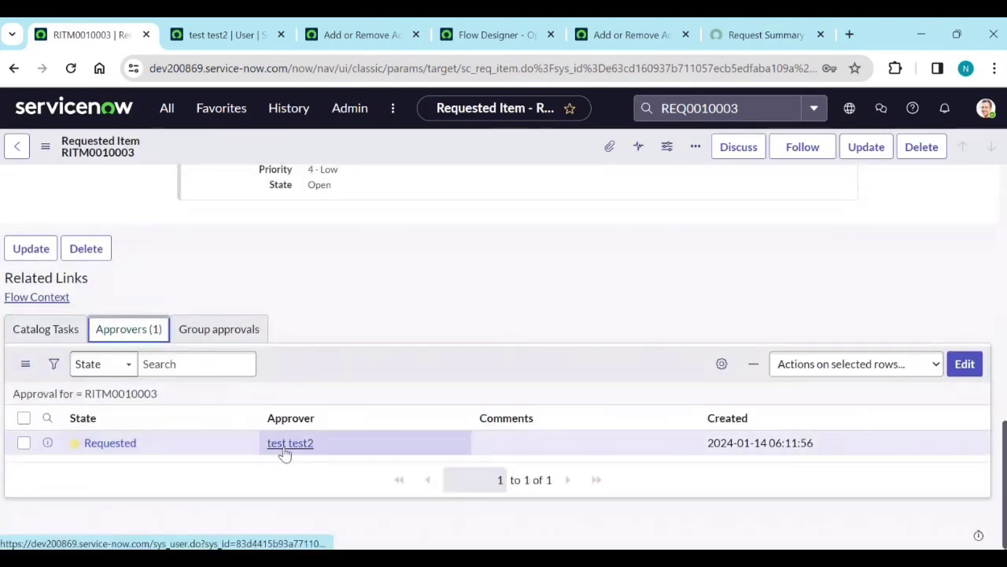
Approve the requested item's pending manager approval and check the approver state and the item's Stage and State.
left_click(157, 443)
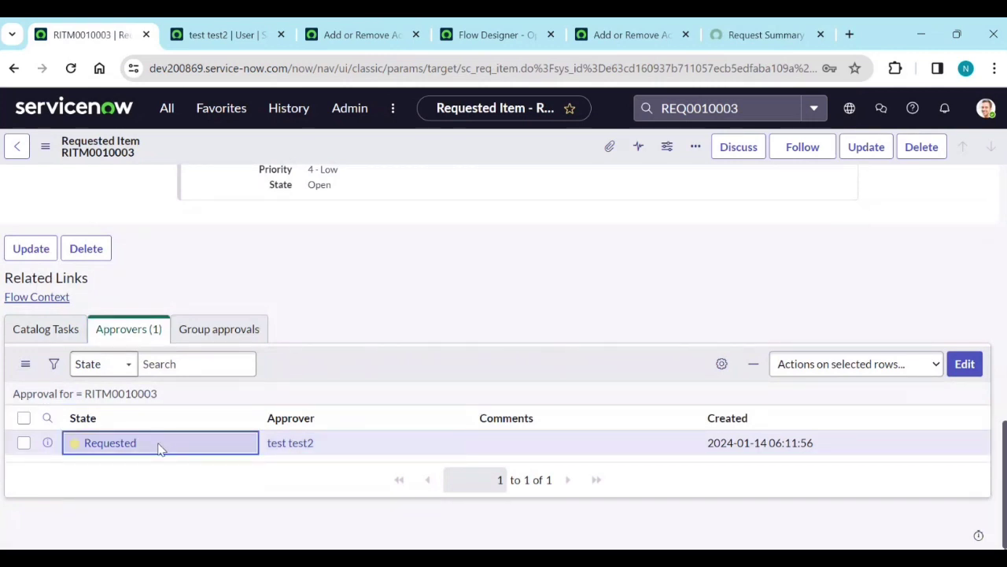
left_click(135, 444)
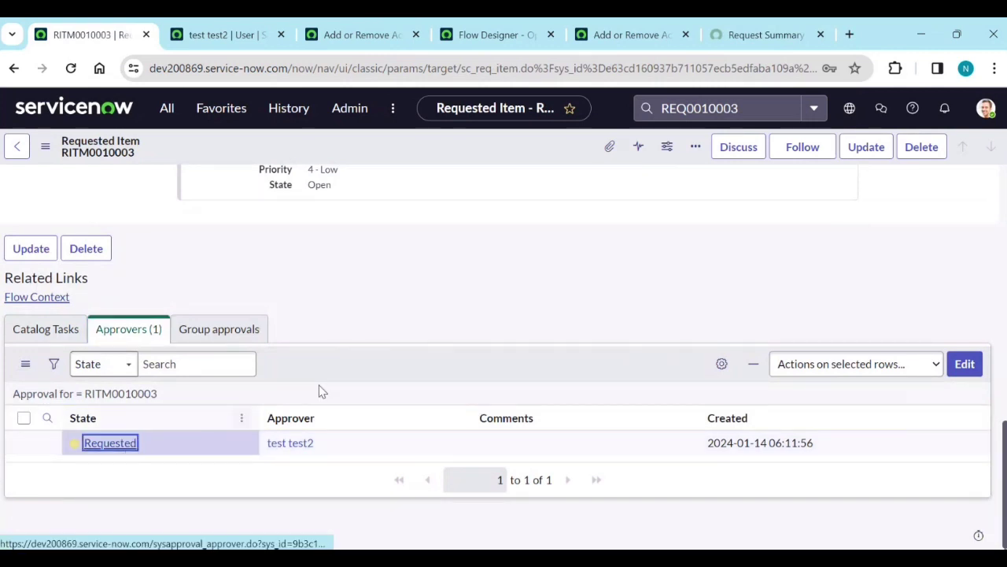
left_click(811, 147)
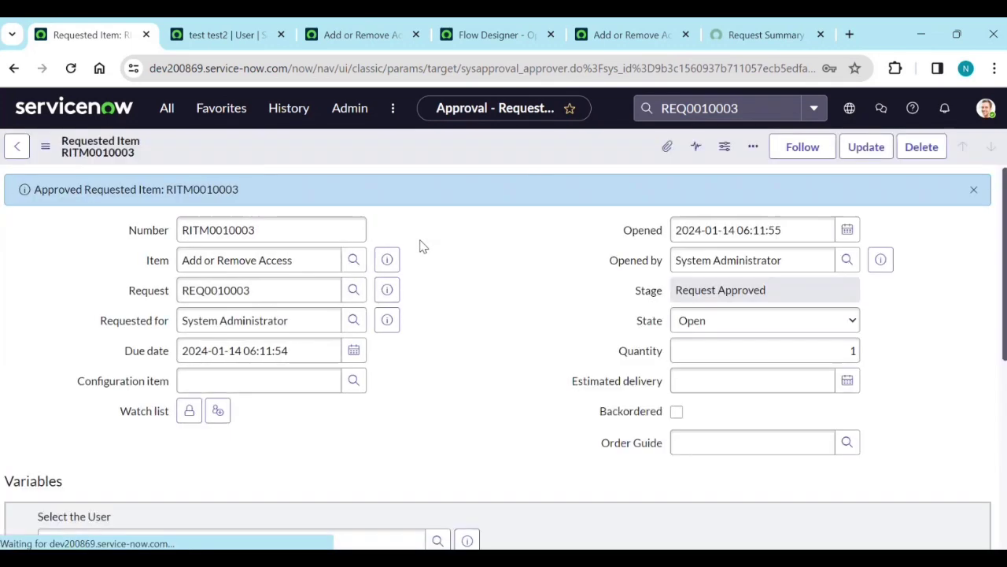
scroll(467, 331, "down", 2)
scroll(461, 343, "down", 8)
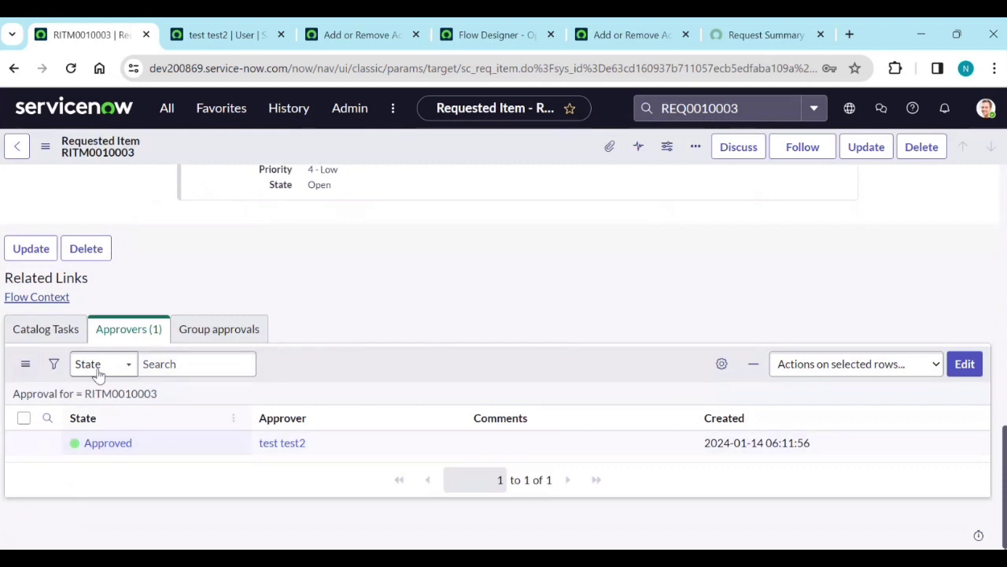
scroll(488, 288, "up", 4)
scroll(488, 288, "up", 6)
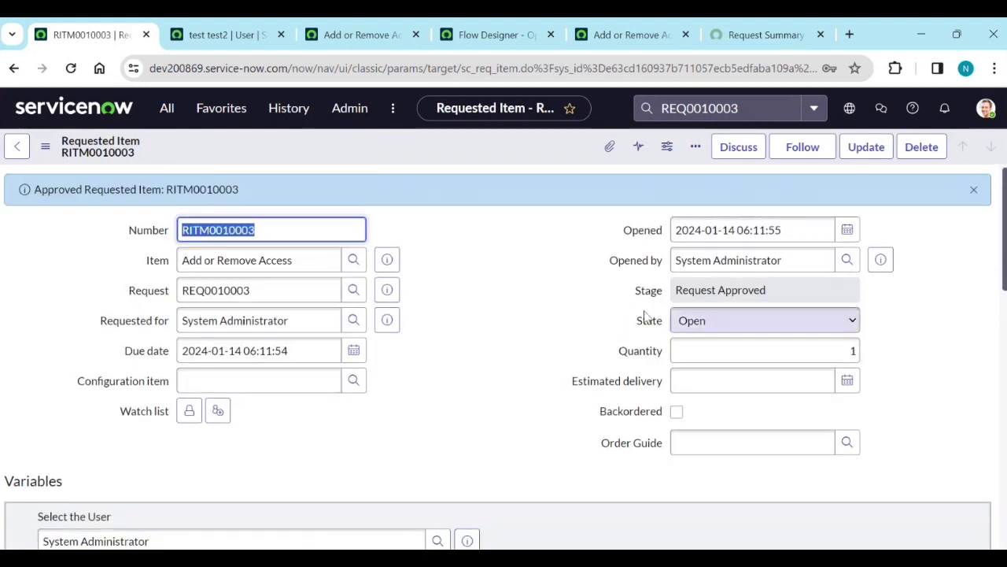
Return to the Manager Approval execution details in Flow Designer, refresh the data and review the action states.
left_click(722, 35)
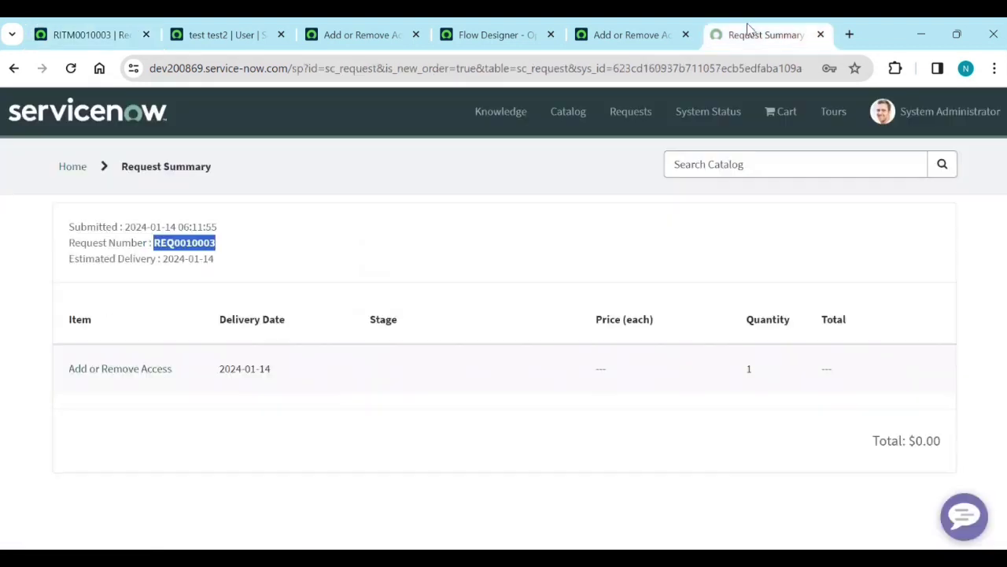
left_click(650, 31)
left_click(494, 36)
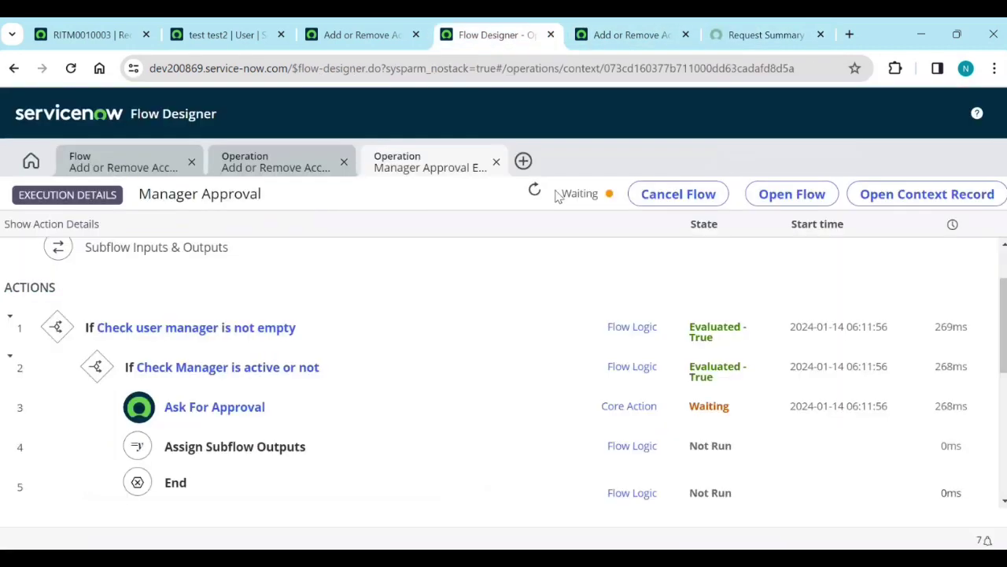
left_click(533, 191)
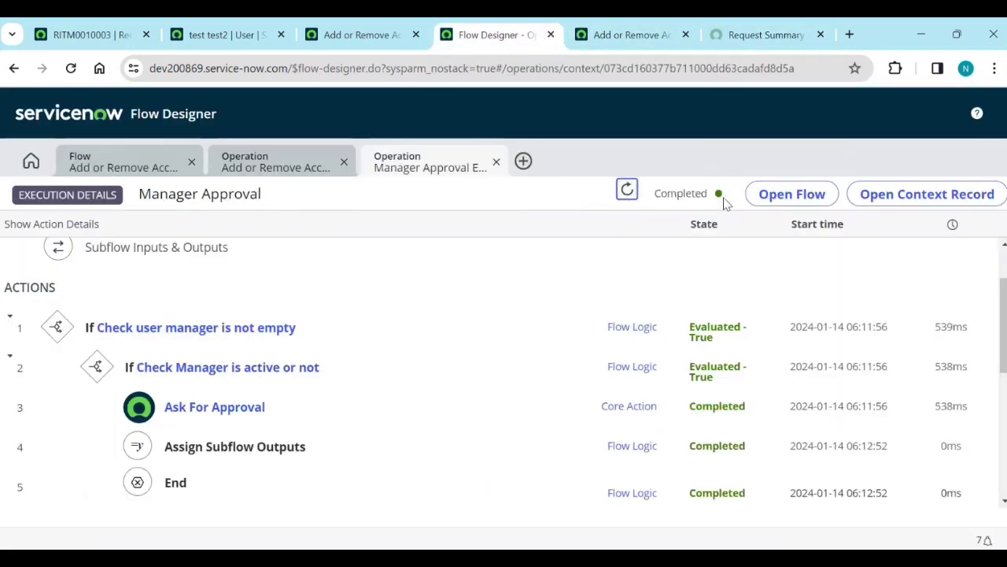
scroll(366, 420, "down", 1)
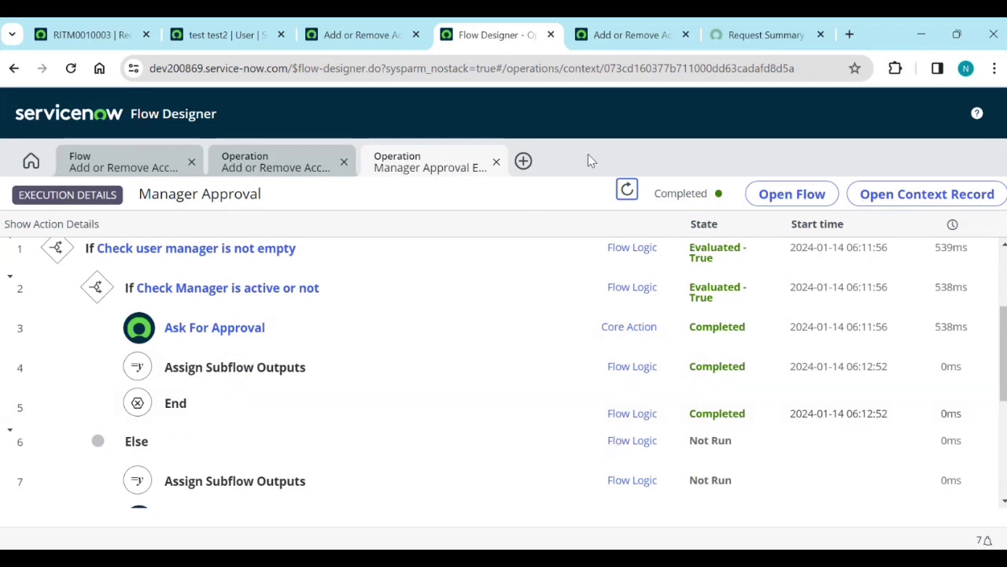
Refresh the Add or Remove Access execution and examine its action states and the runtime value of the "Check it is approved" condition.
left_click(362, 31)
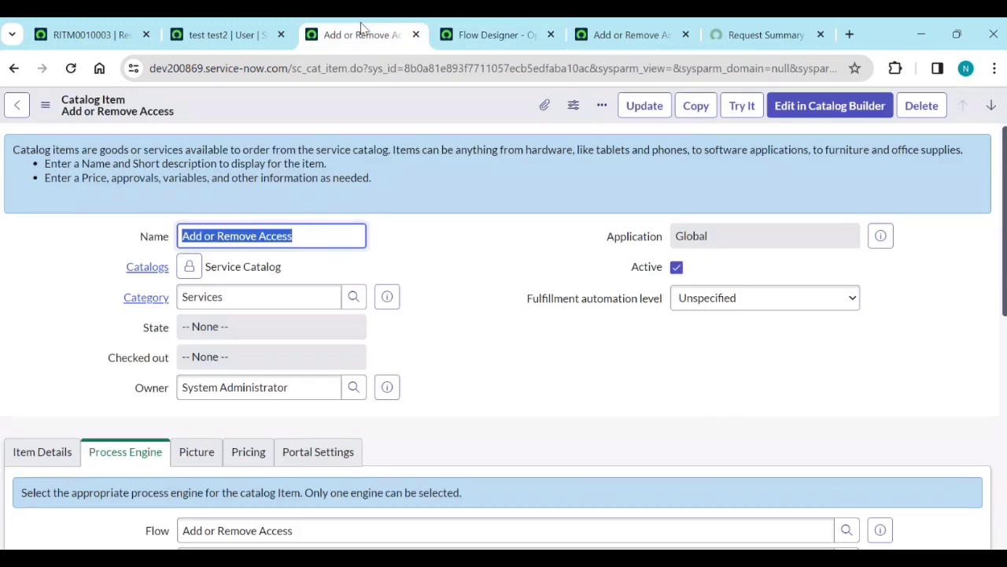
left_click(494, 37)
left_click(275, 161)
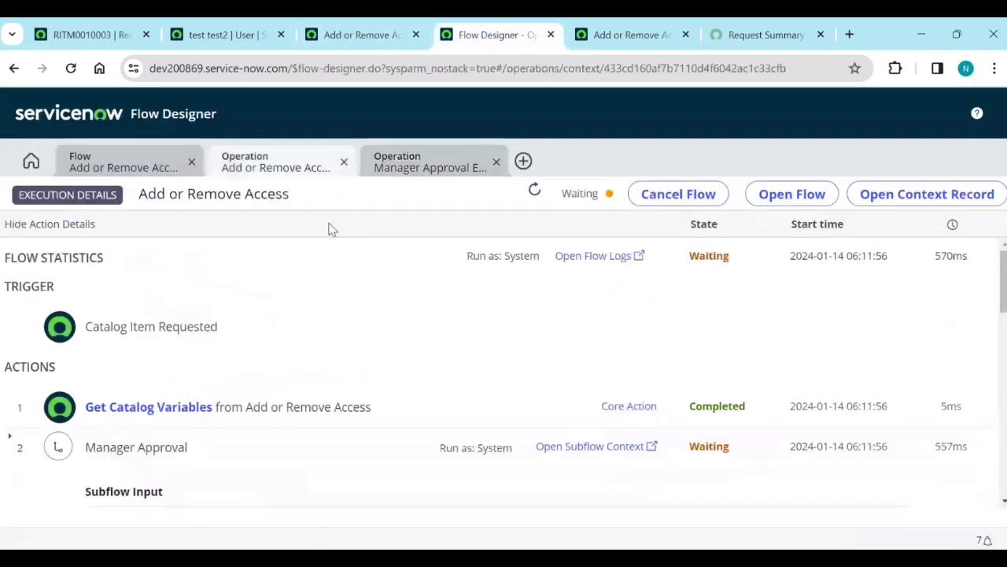
left_click(534, 190)
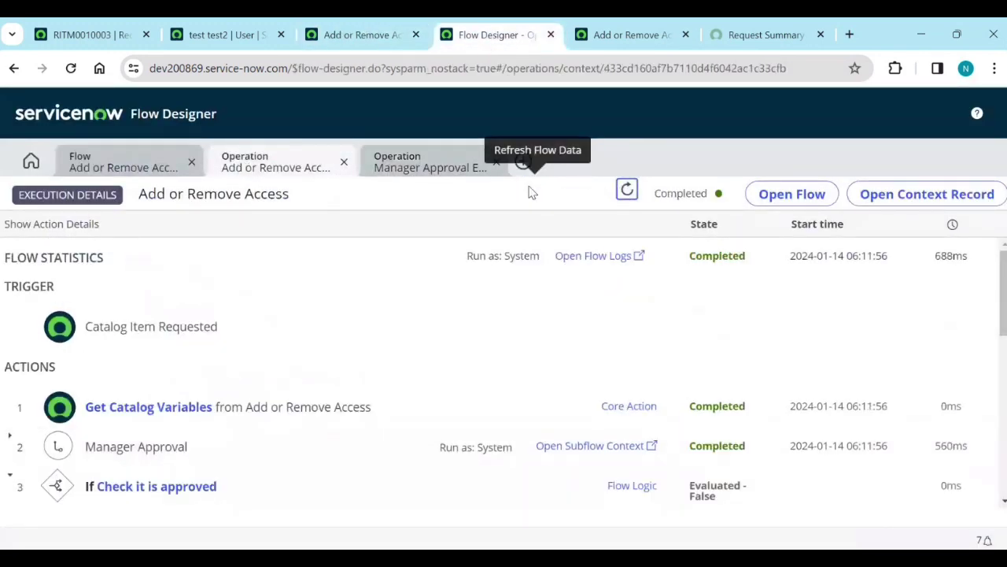
scroll(652, 406, "down", 2)
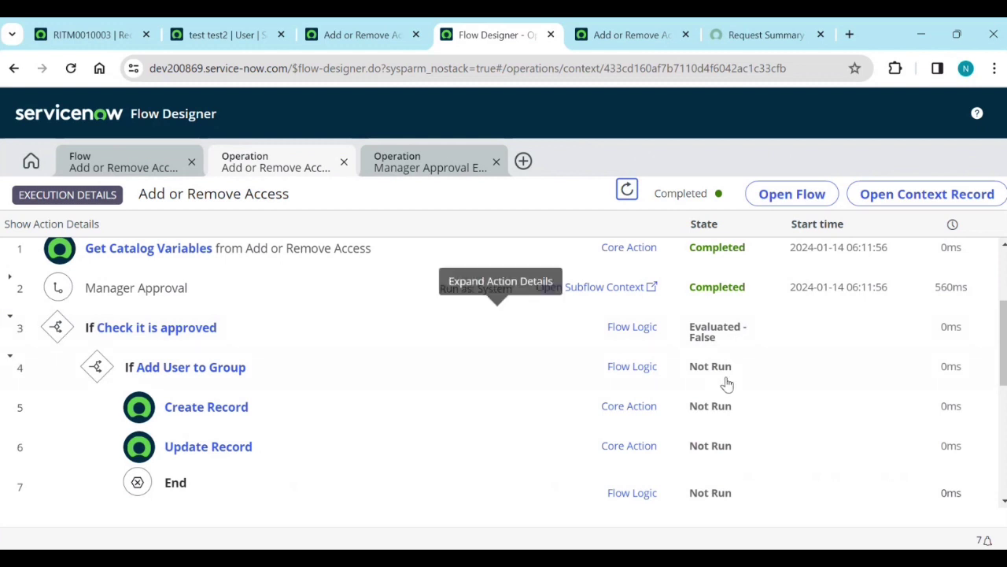
scroll(724, 386, "down", 4)
scroll(448, 409, "up", 4)
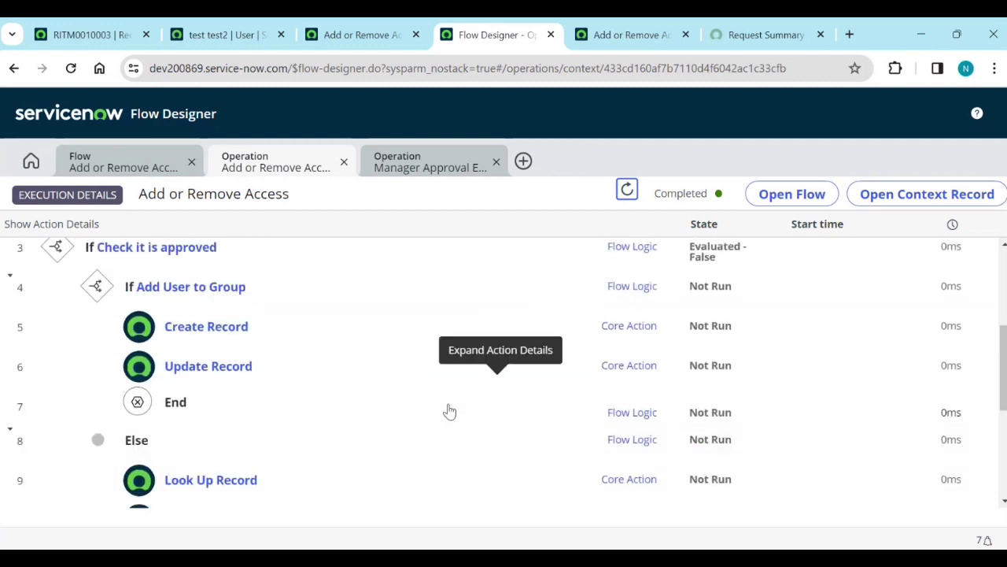
left_click(204, 333)
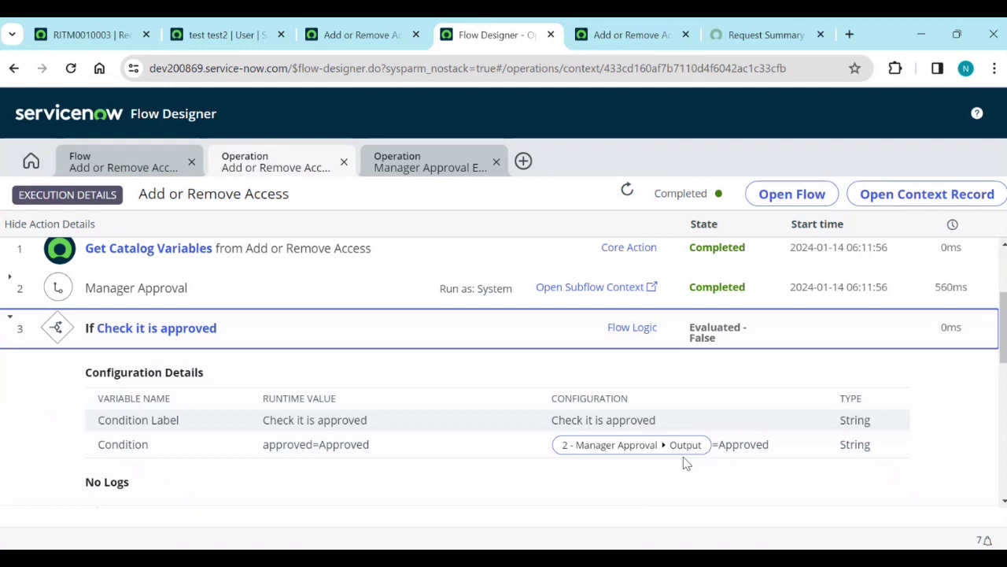
left_click_drag(313, 444, 266, 446)
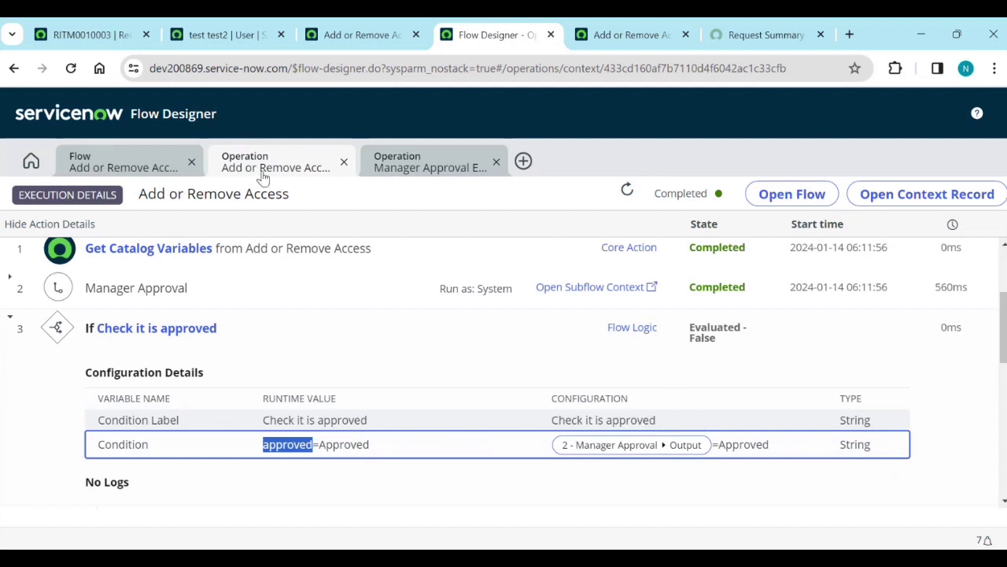
Reload the requested item record to check its current Stage and State.
left_click(114, 38)
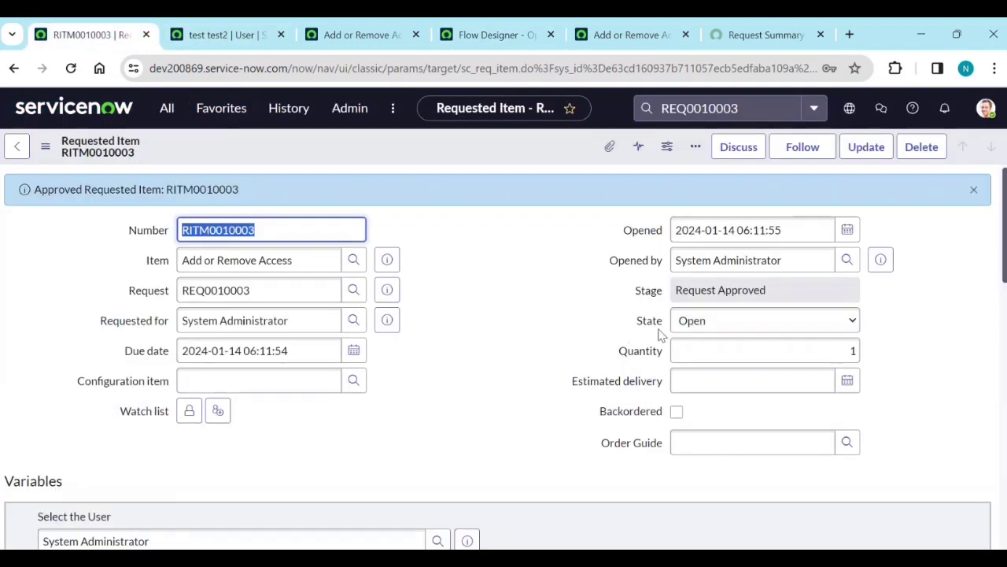
left_click(71, 68)
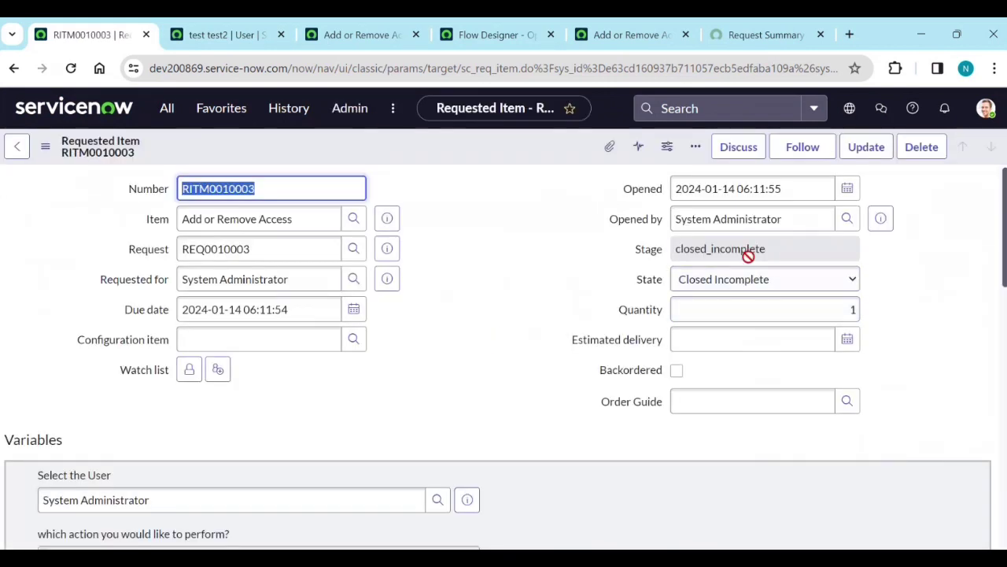
Return to the Add or Remove Access flow in Flow Designer and show its steps as an outline list around the approval condition.
left_click(379, 40)
left_click(498, 35)
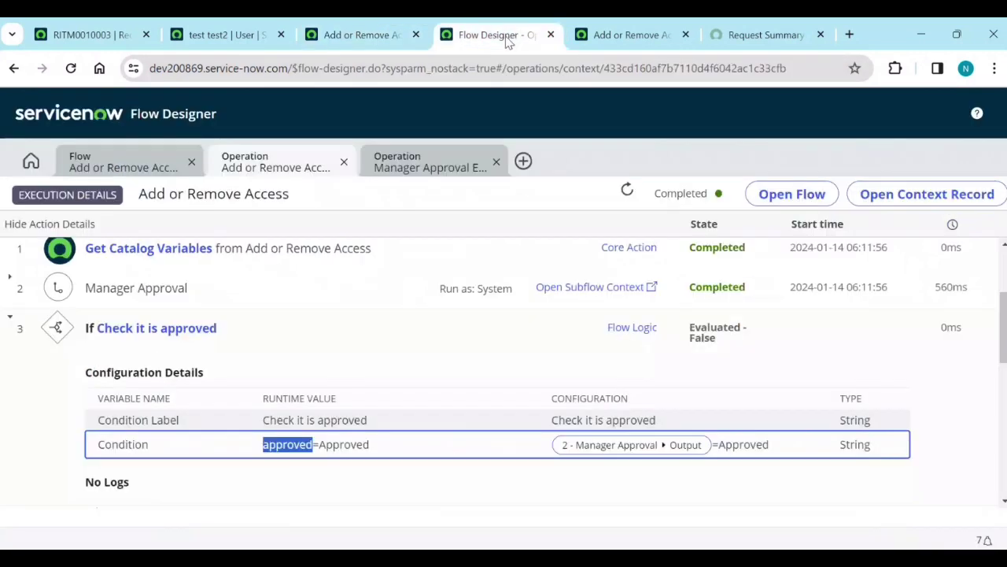
left_click(165, 171)
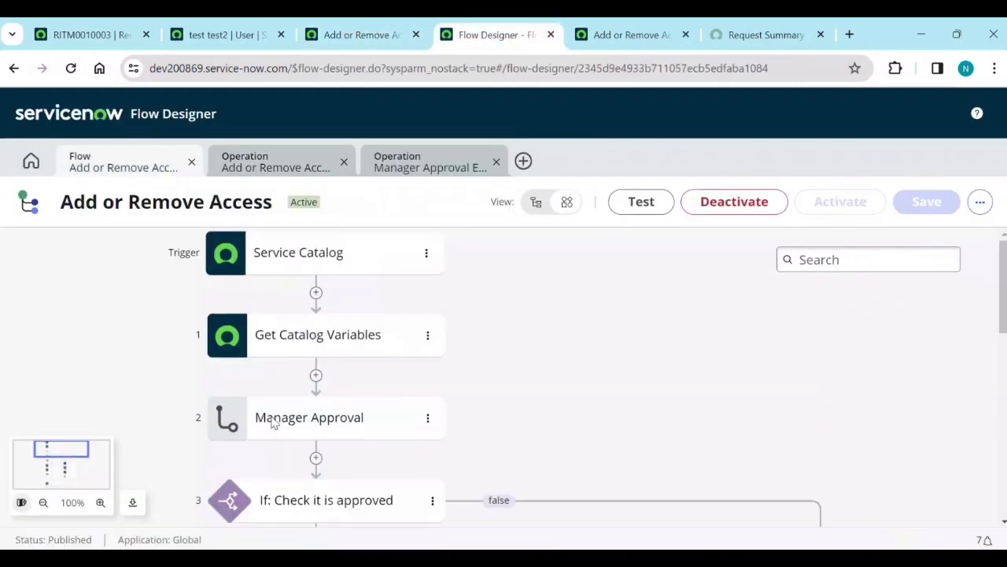
left_click(536, 203)
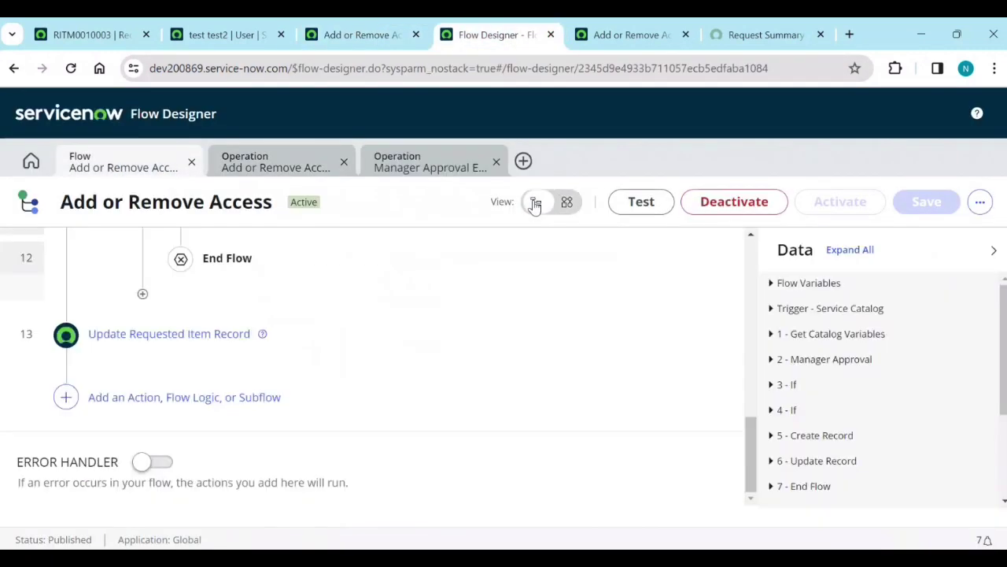
scroll(193, 383, "up", 10)
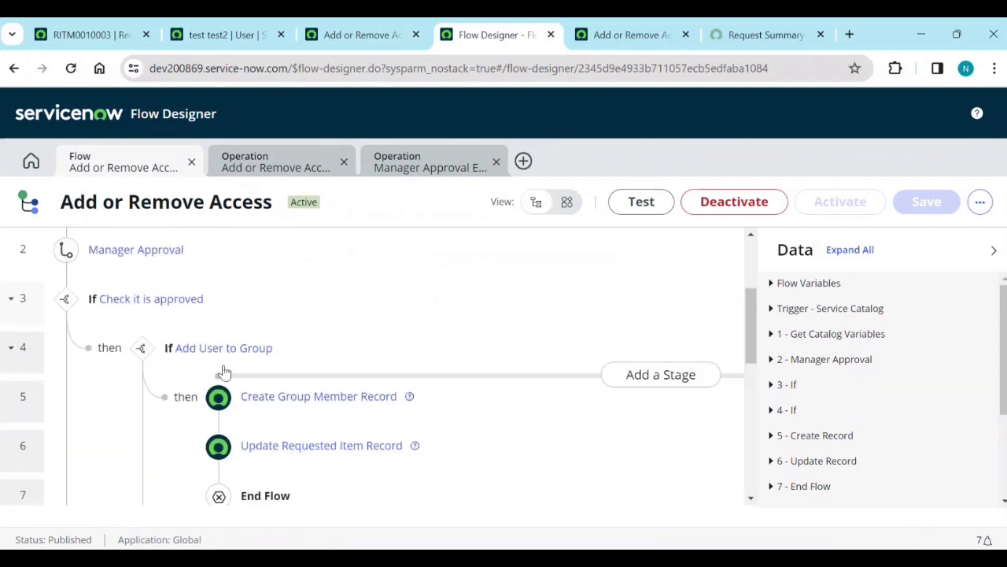
Change the comparison value of the "Check it is approved" condition to lowercase "approved".
left_click(180, 304)
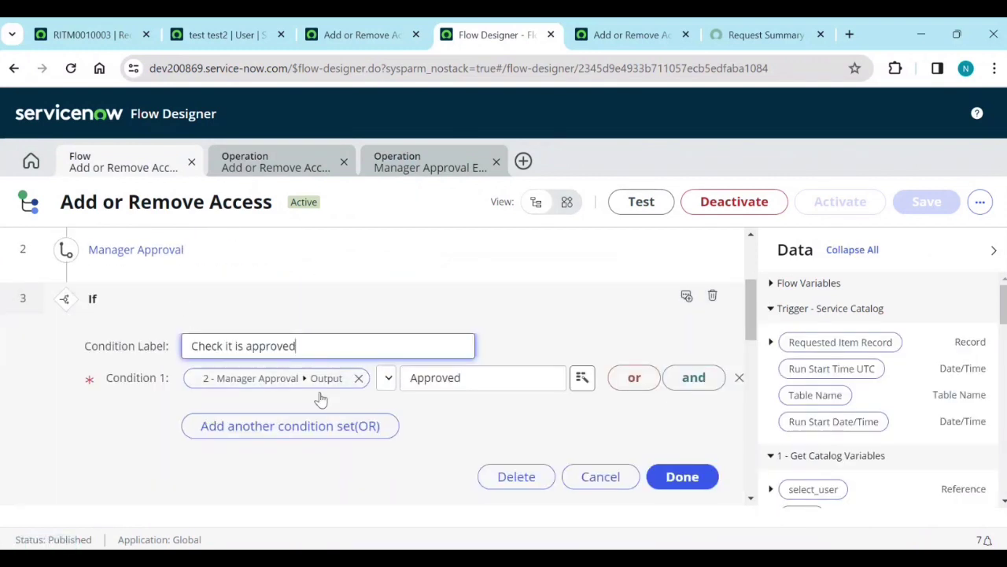
left_click(412, 382)
key("Delete")
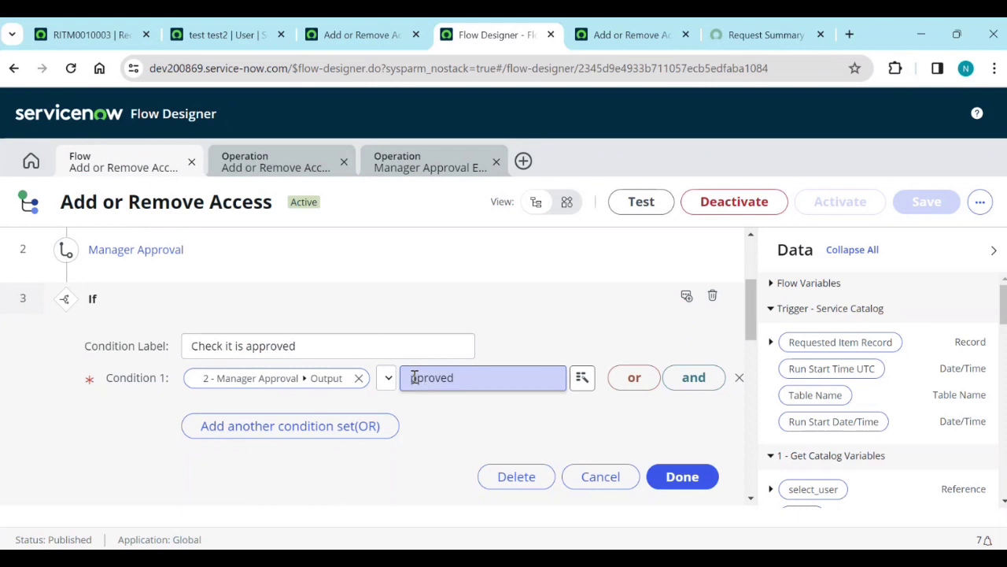
type("a")
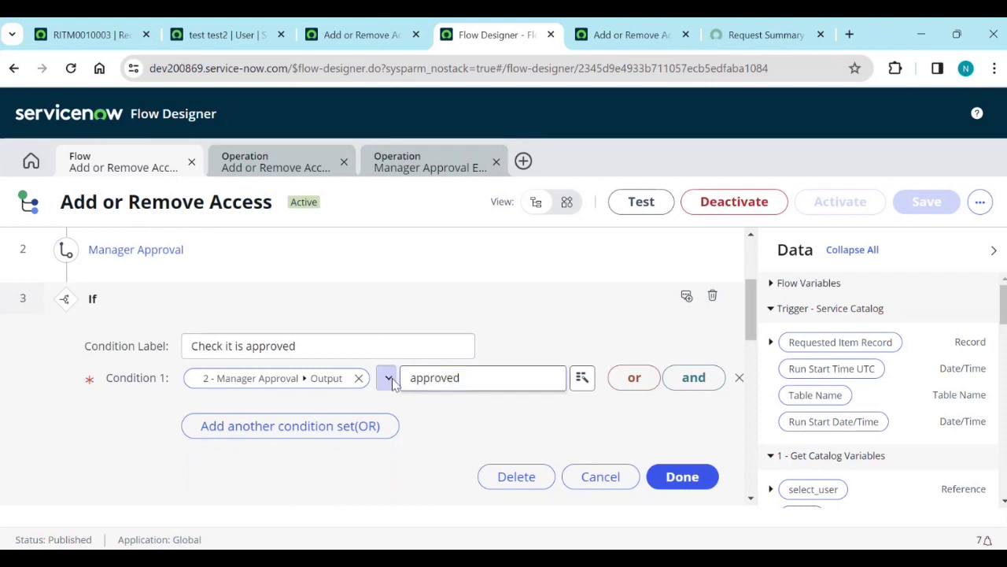
left_click(681, 478)
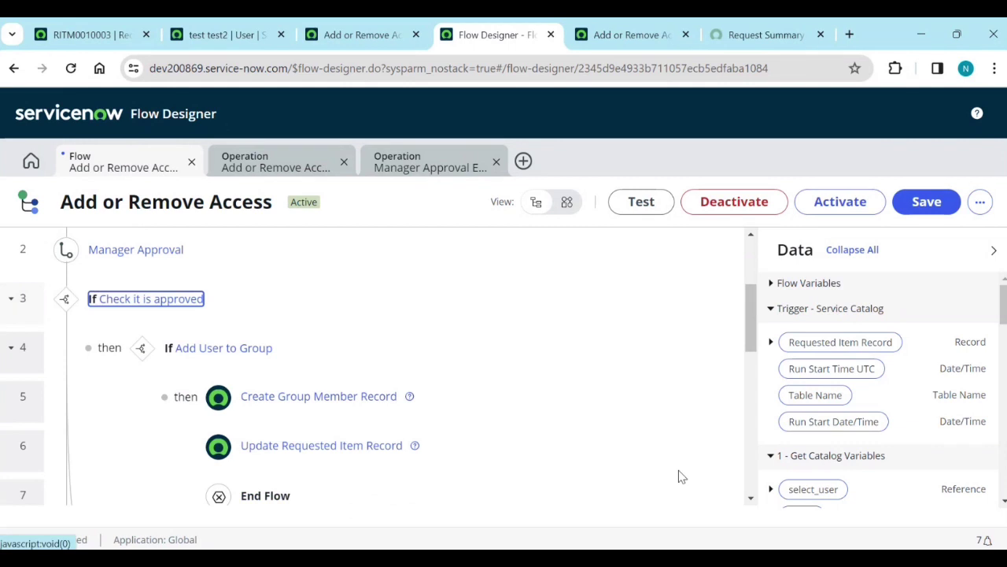
Save and activate the Add or Remove Access flow.
left_click(926, 203)
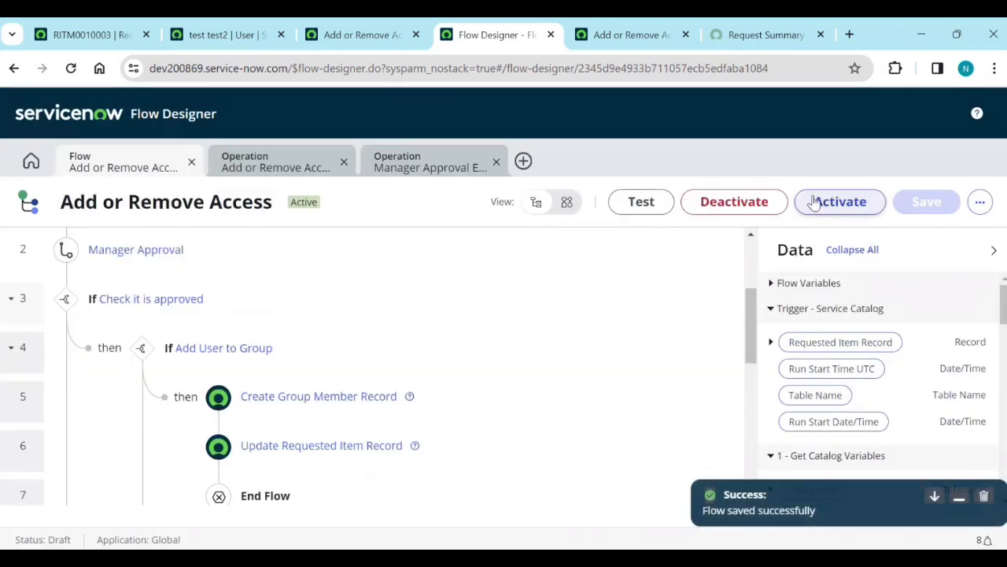
left_click(819, 202)
left_click(641, 319)
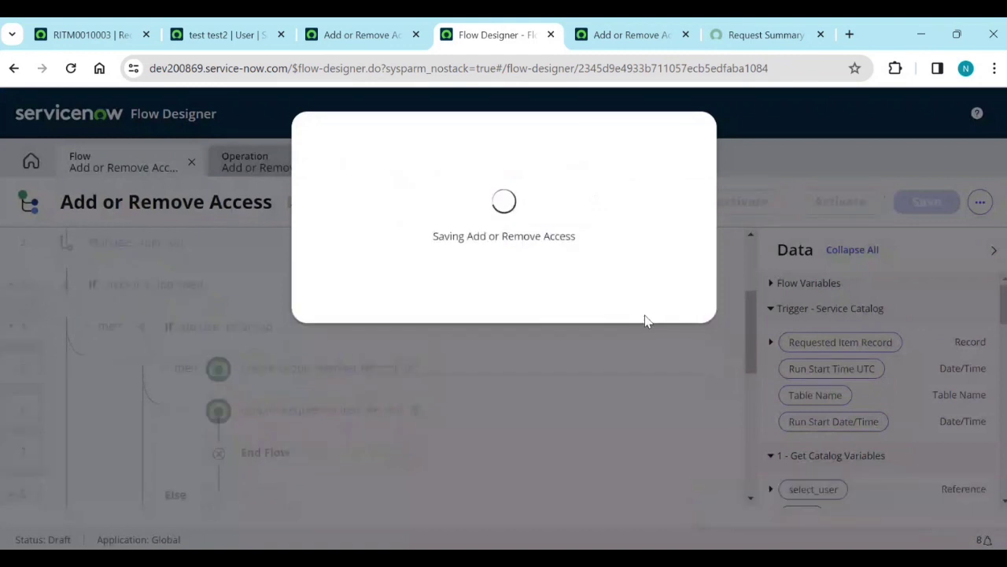
Run a test of the flow on the requested item open in the other browser tab and open the test's execution details.
left_click(87, 35)
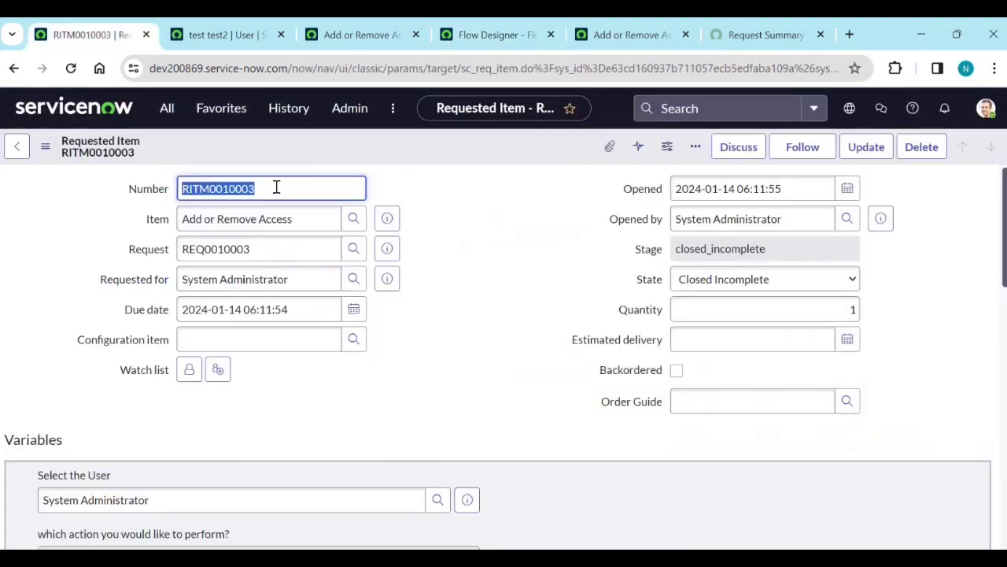
left_click(224, 35)
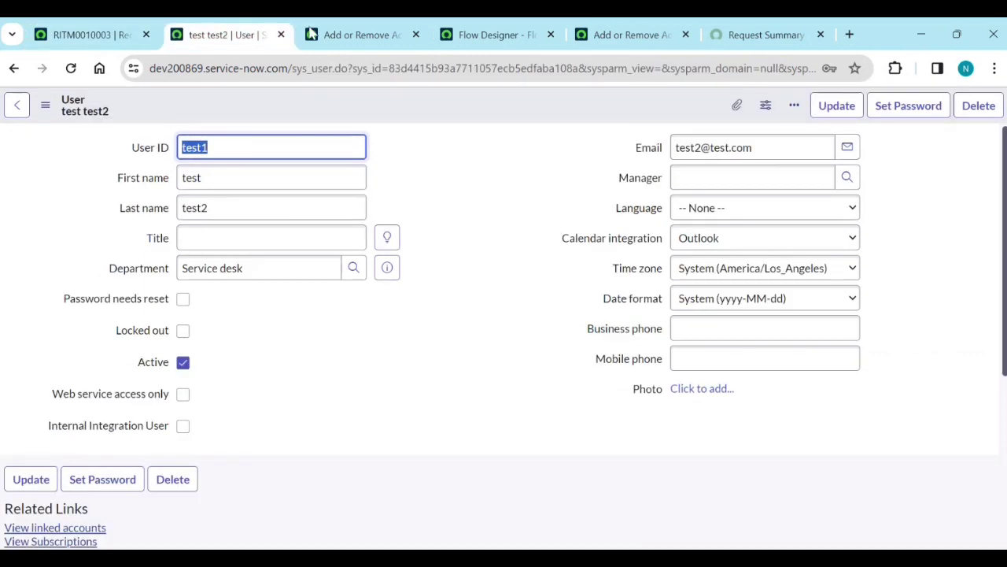
left_click(634, 35)
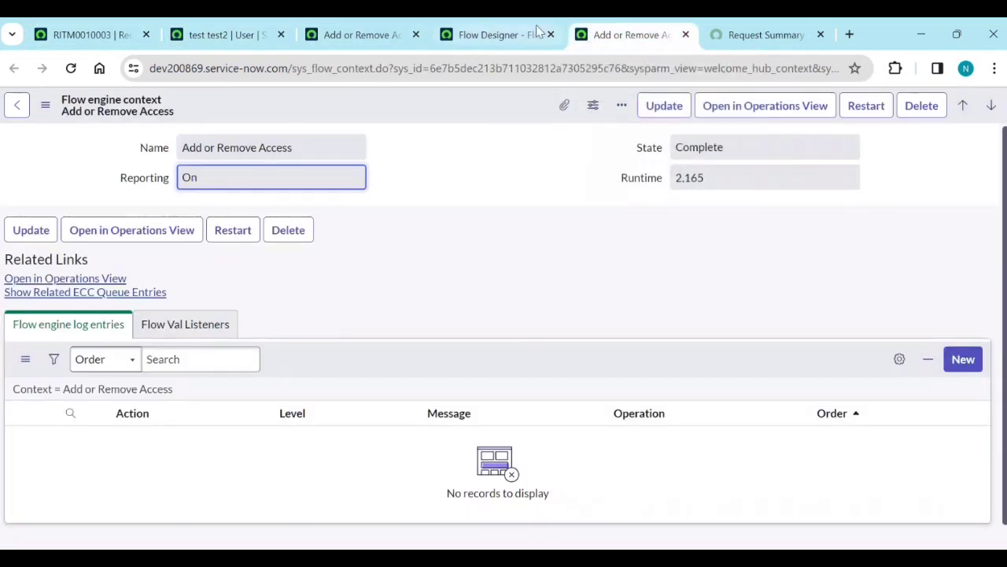
left_click(539, 35)
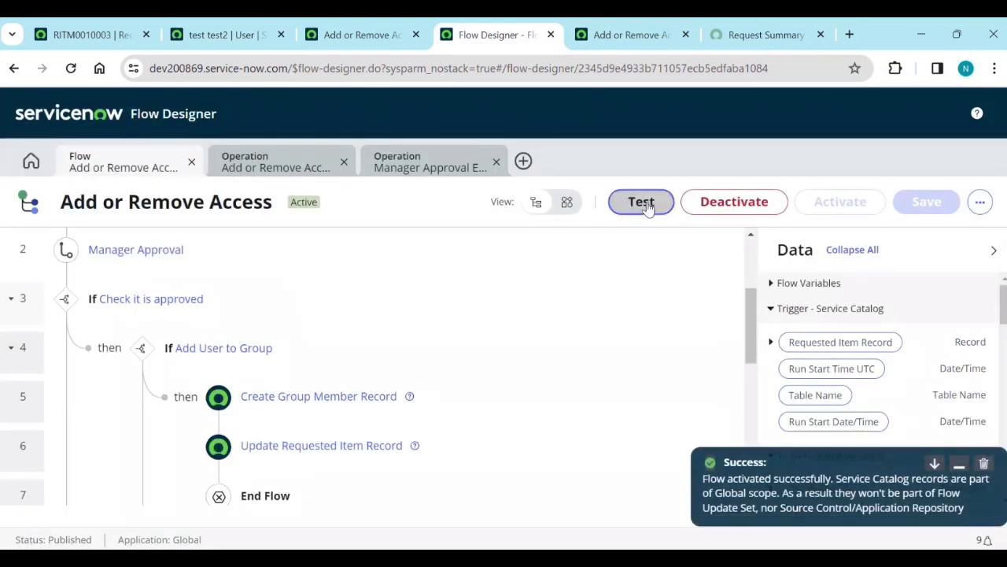
left_click(641, 203)
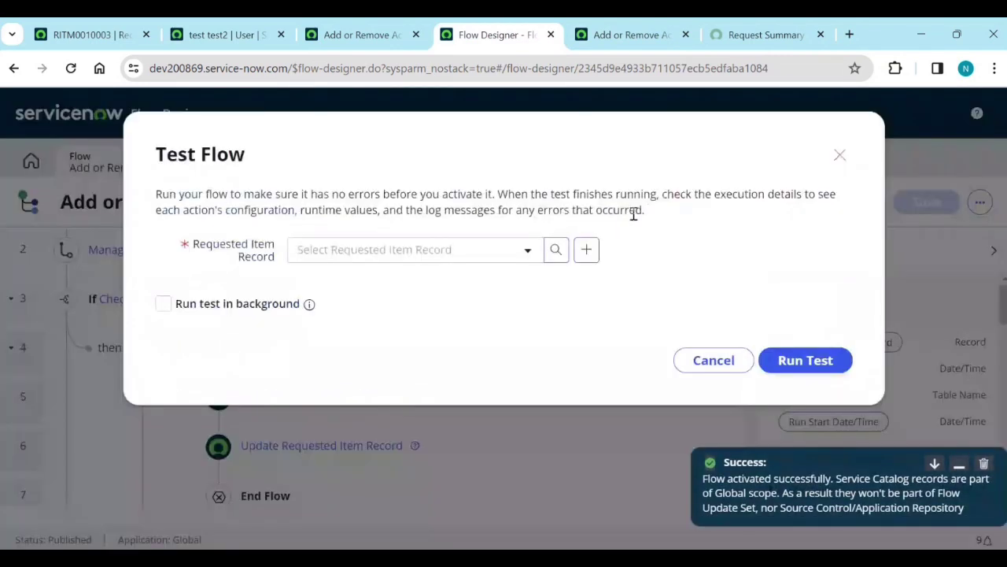
left_click(394, 250)
type("RITM0010003")
left_click(374, 308)
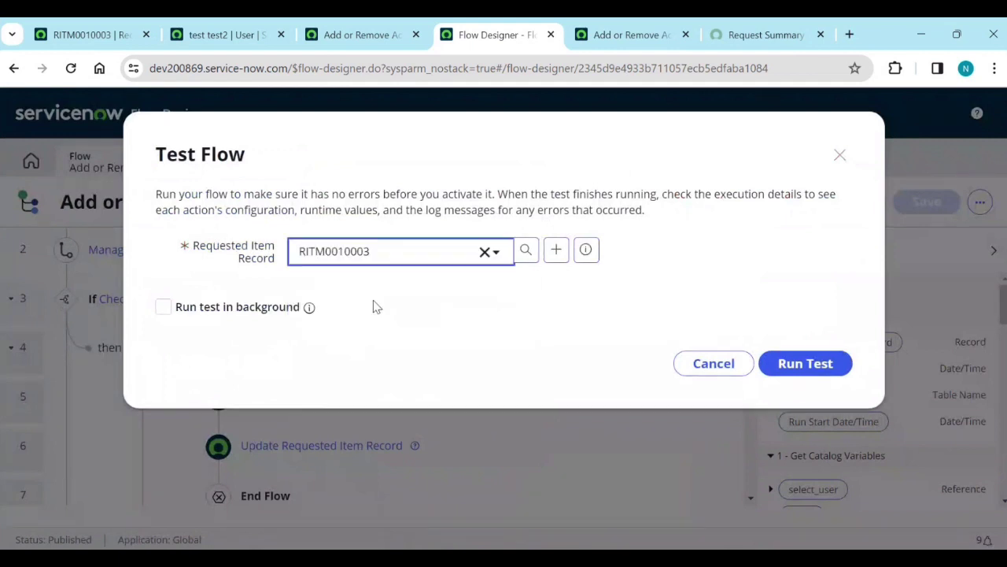
left_click(811, 362)
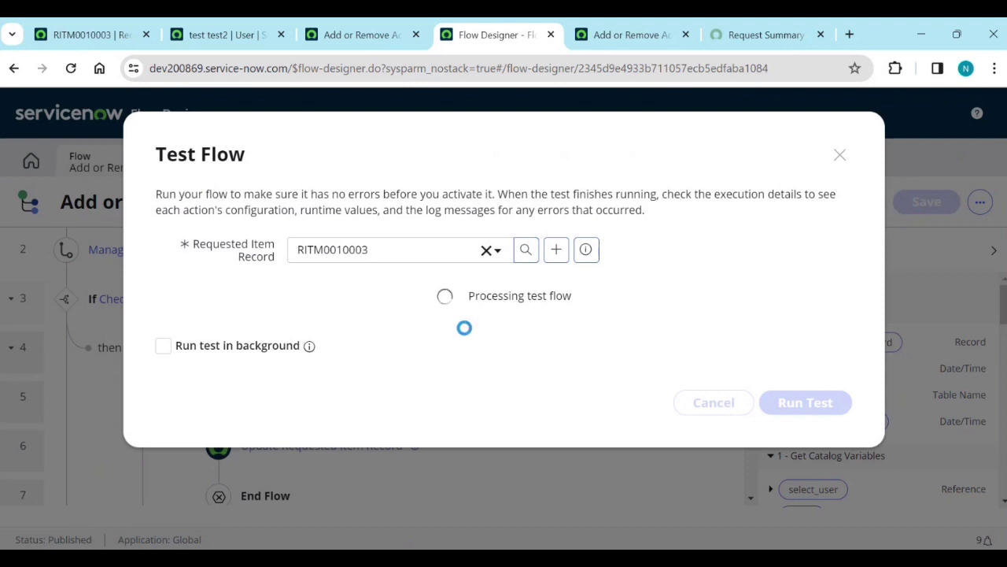
left_click(488, 299)
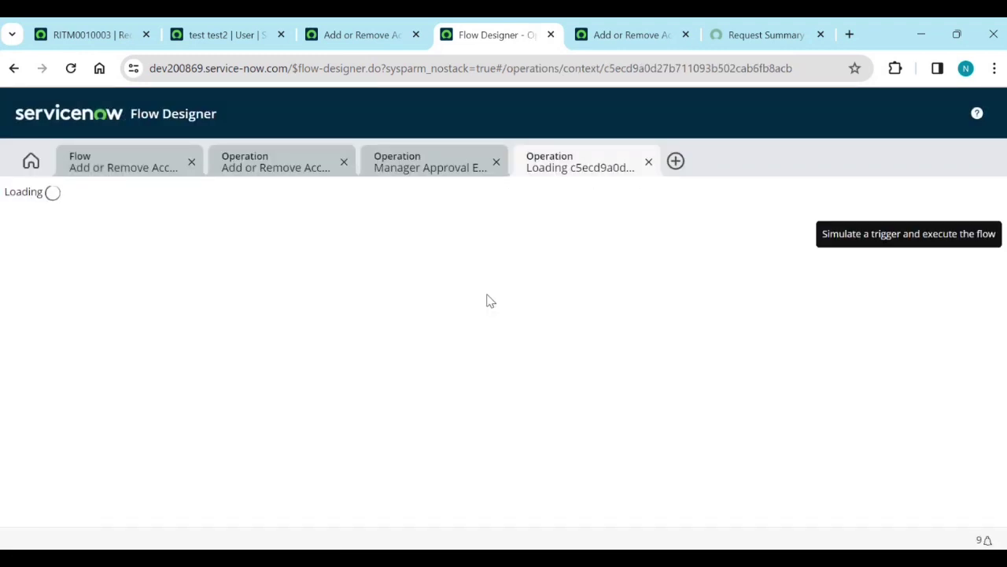
Review the state of every action in the test run's execution details, including the "Check it is approved" condition.
scroll(299, 378, "down", 2)
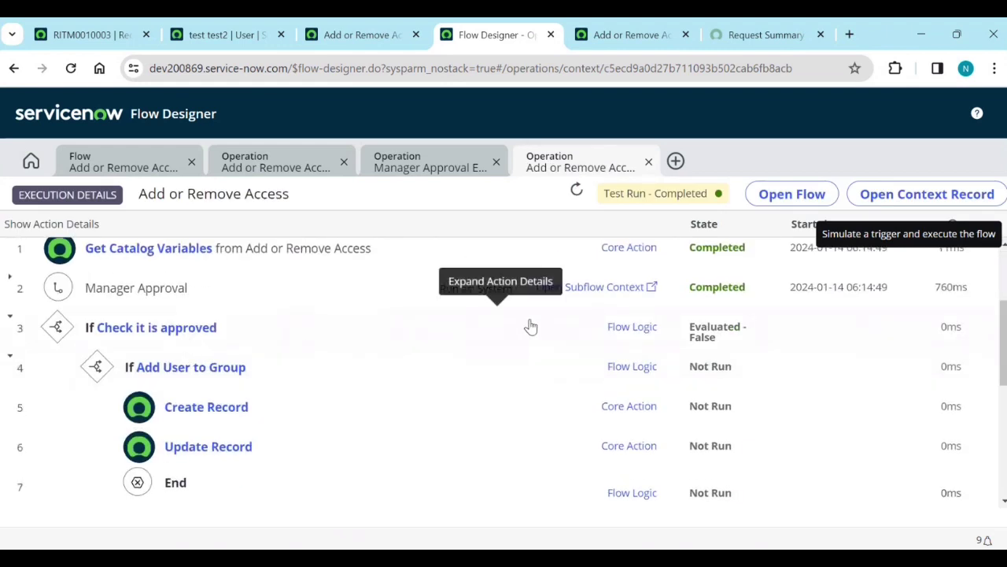
scroll(625, 351, "up", 2)
scroll(646, 359, "down", 2)
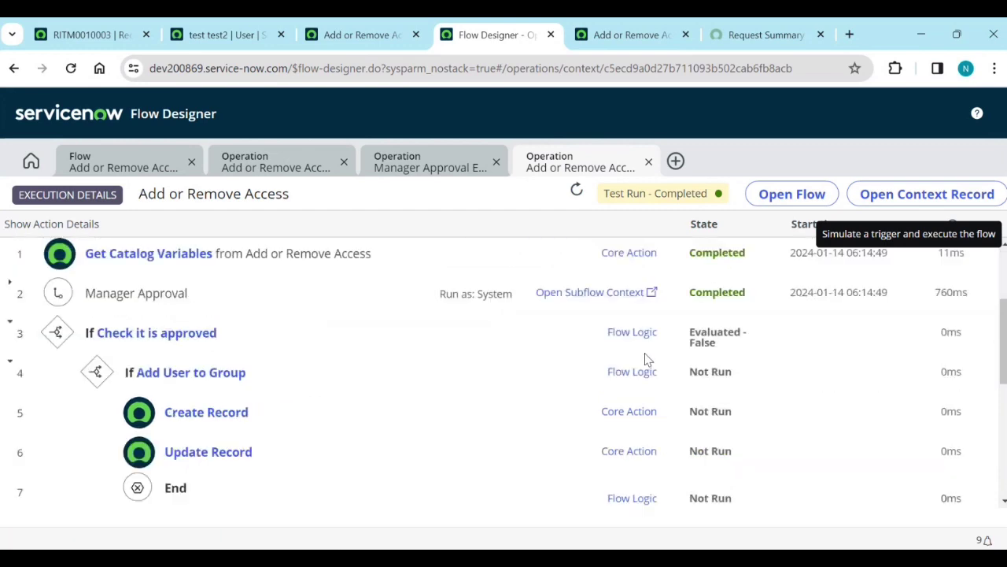
scroll(645, 361, "down", 4)
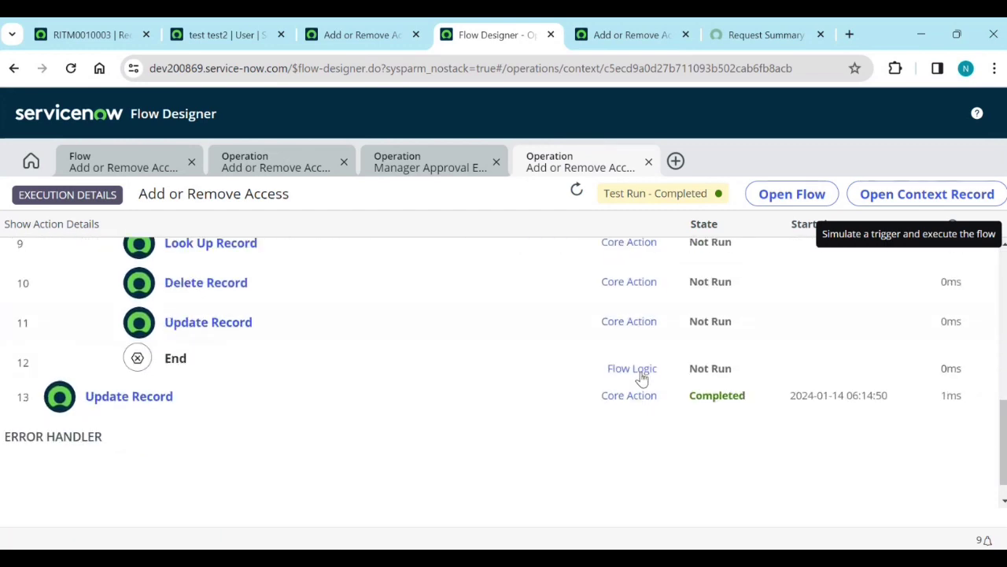
scroll(535, 402, "up", 6)
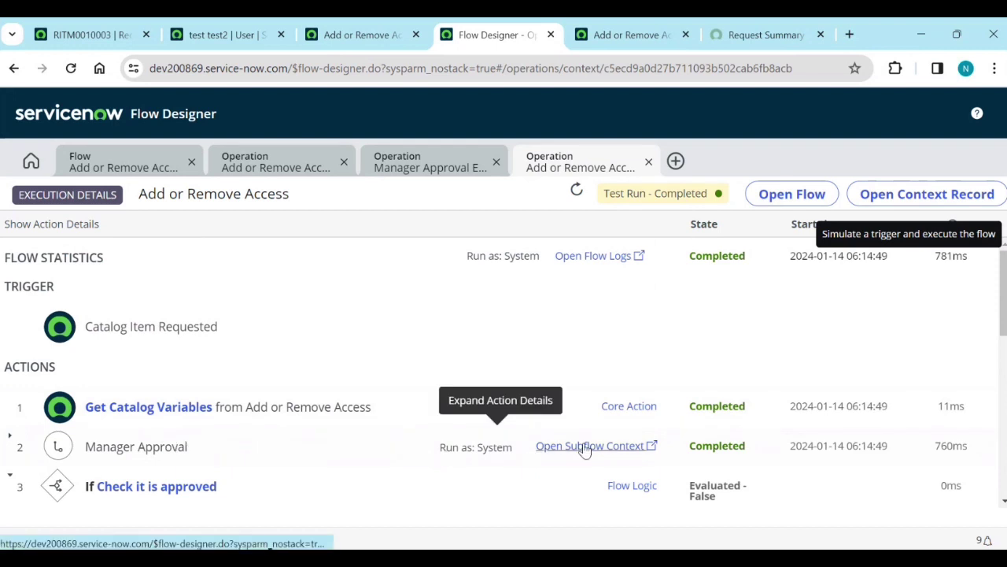
Open the Manager Approval subflow context and inspect the runtime output of the Assign Subflow Outputs action after Ask For Approval.
left_click(630, 446)
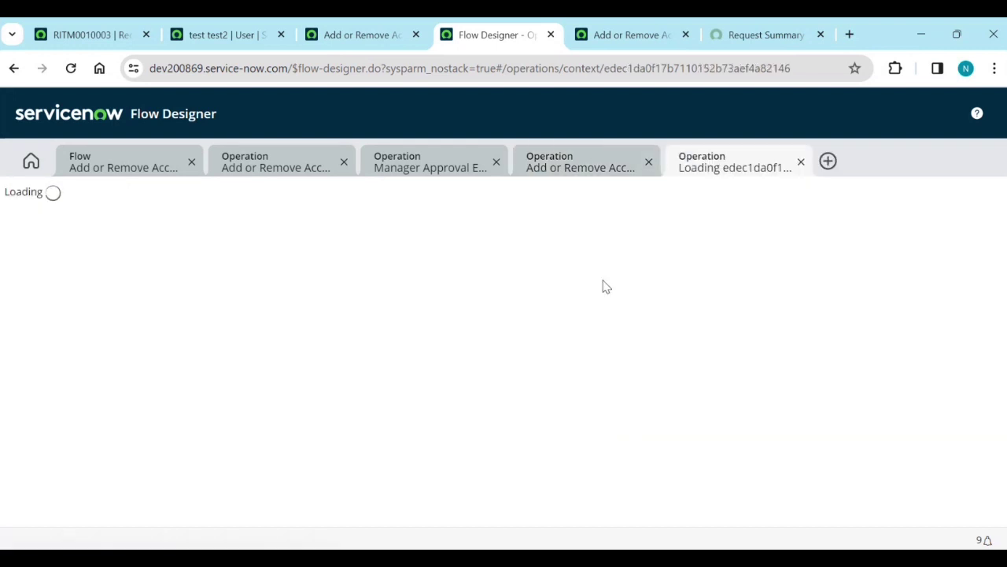
scroll(495, 407, "down", 1)
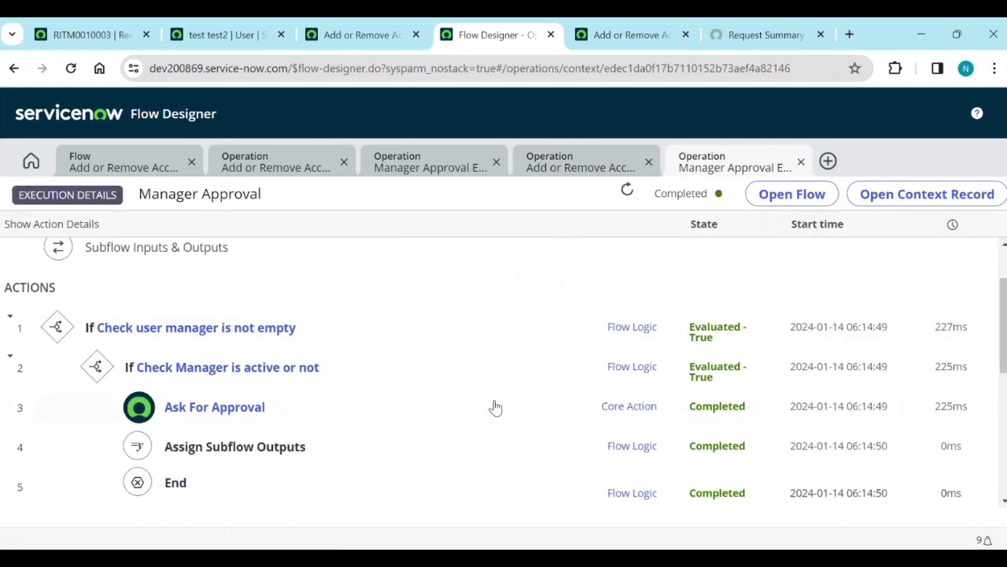
left_click(264, 455)
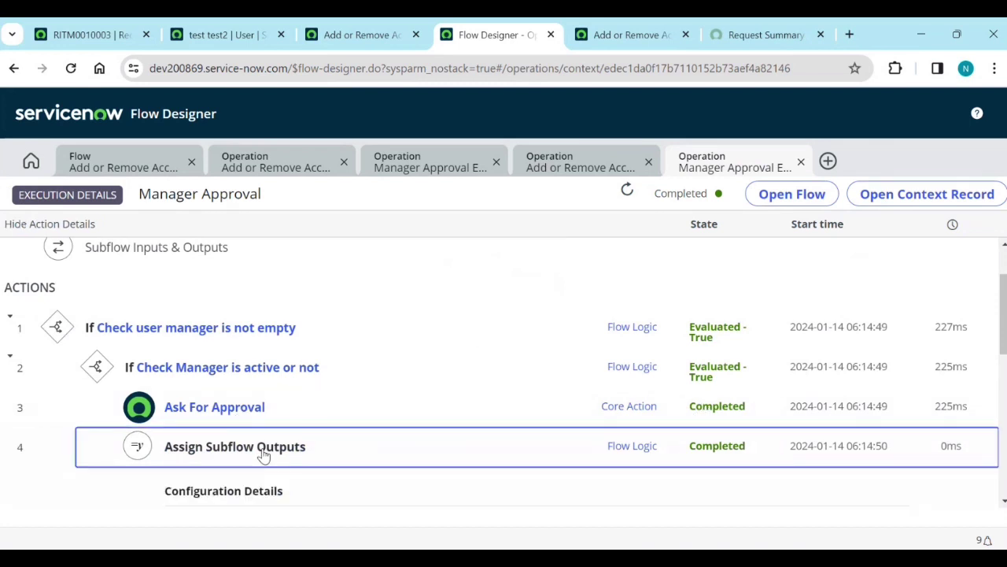
scroll(378, 448, "down", 2)
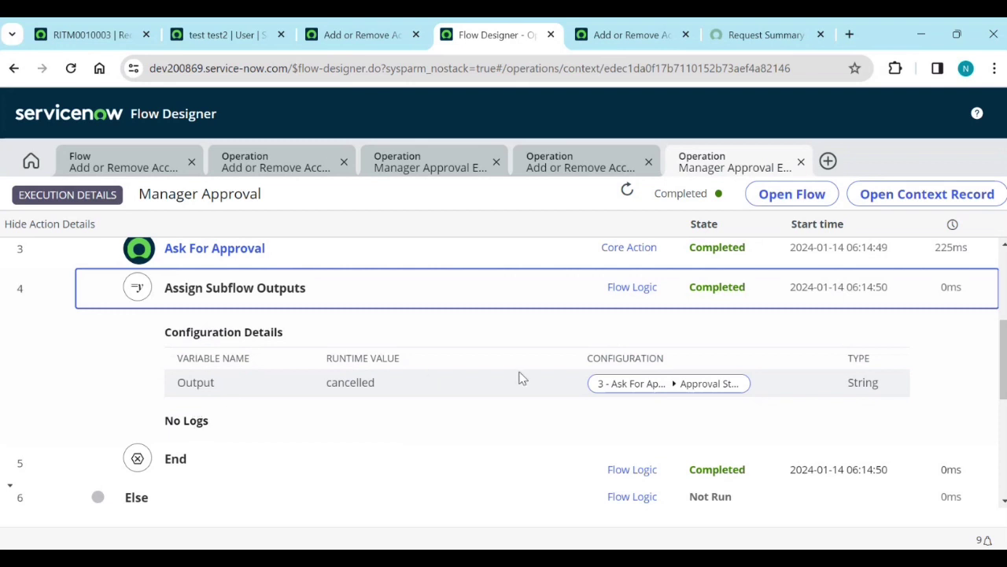
scroll(800, 370, "down", 2)
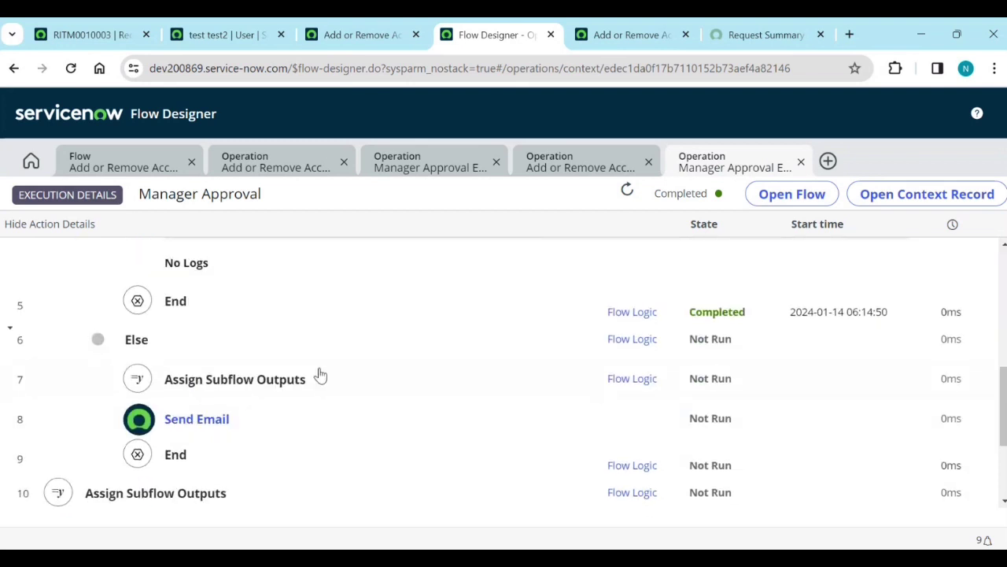
scroll(321, 378, "up", 1)
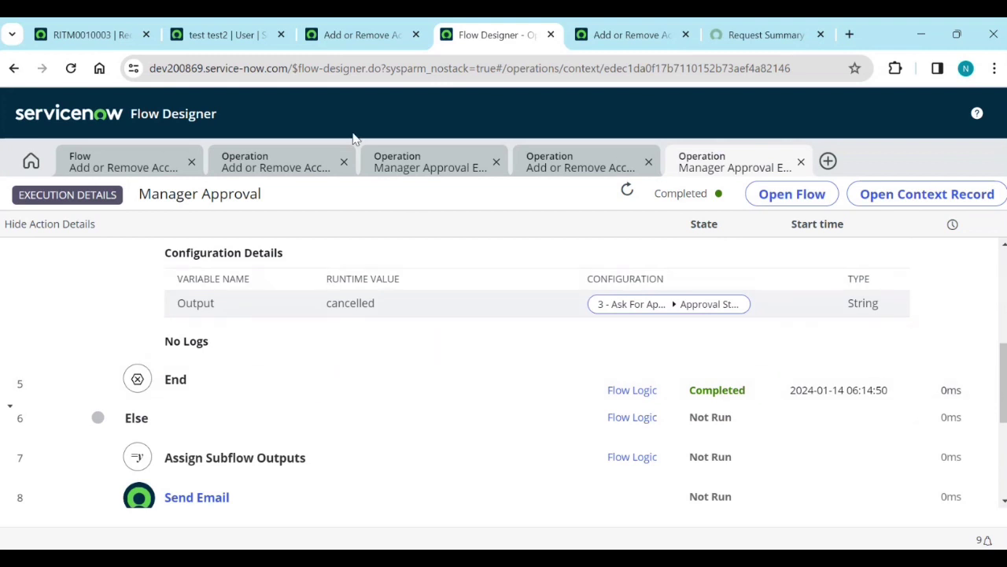
Return to the Add or Remove Access catalog form and choose the action Add User with the group ATF Service Level Management Group.
left_click(763, 35)
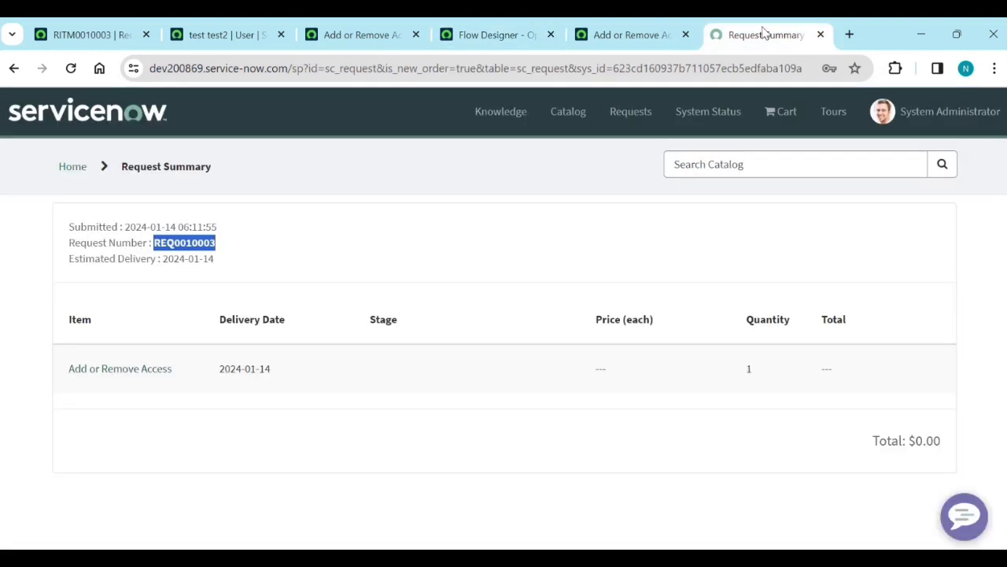
left_click(14, 69)
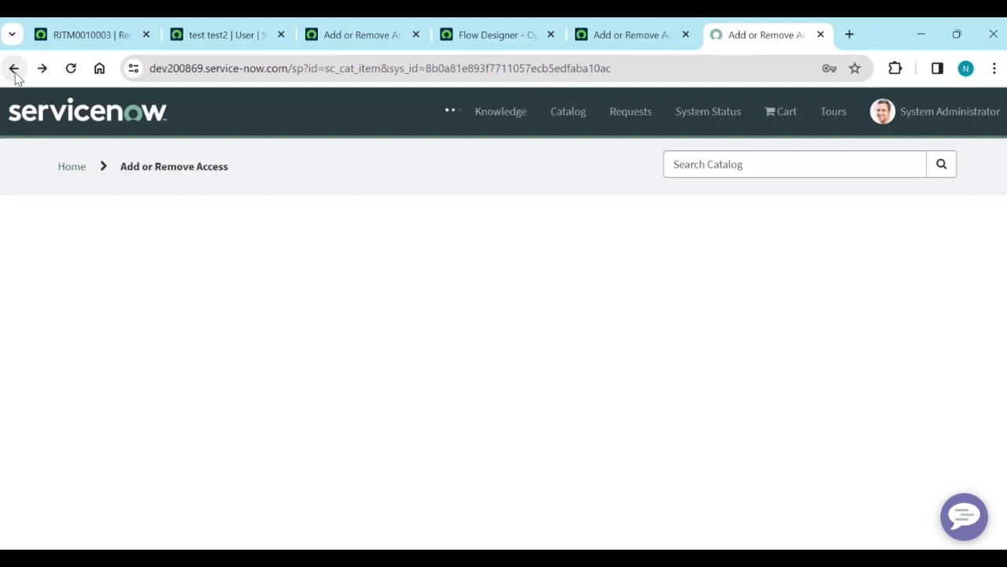
left_click(134, 378)
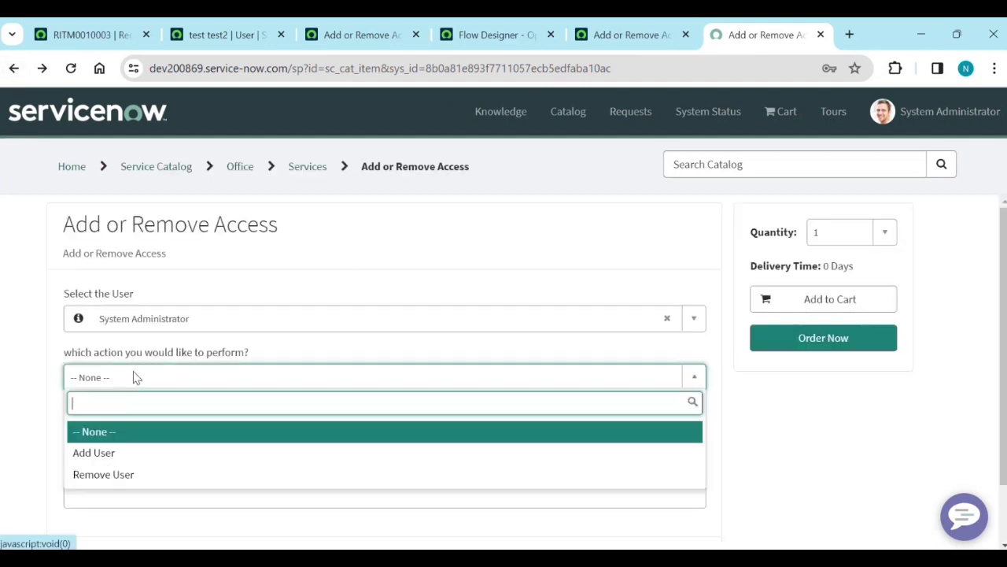
left_click(110, 453)
left_click(144, 439)
scroll(81, 373, "down", 1)
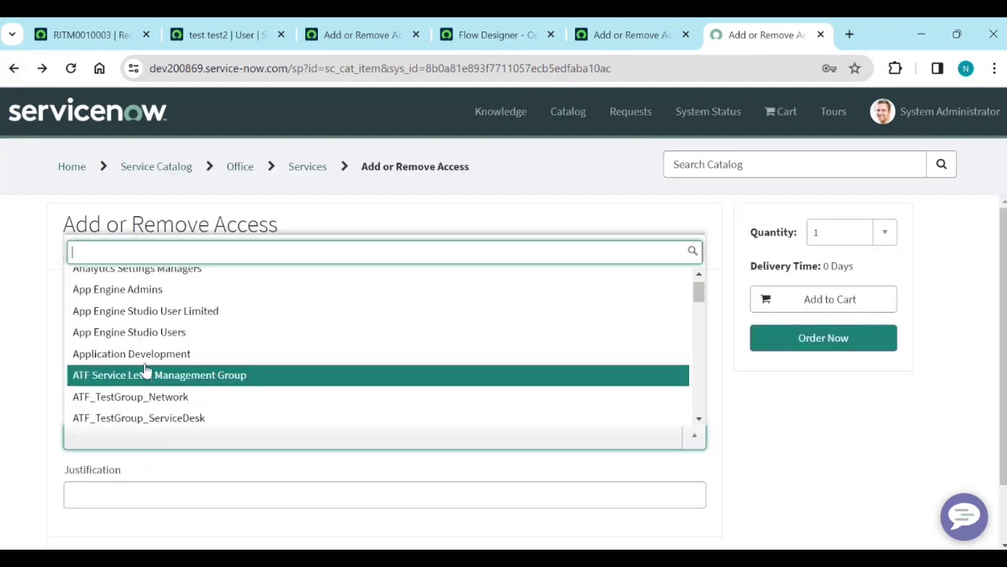
left_click(81, 373)
Enter the justification "vdsV", order the catalog item immediately and check out.
left_click(170, 496)
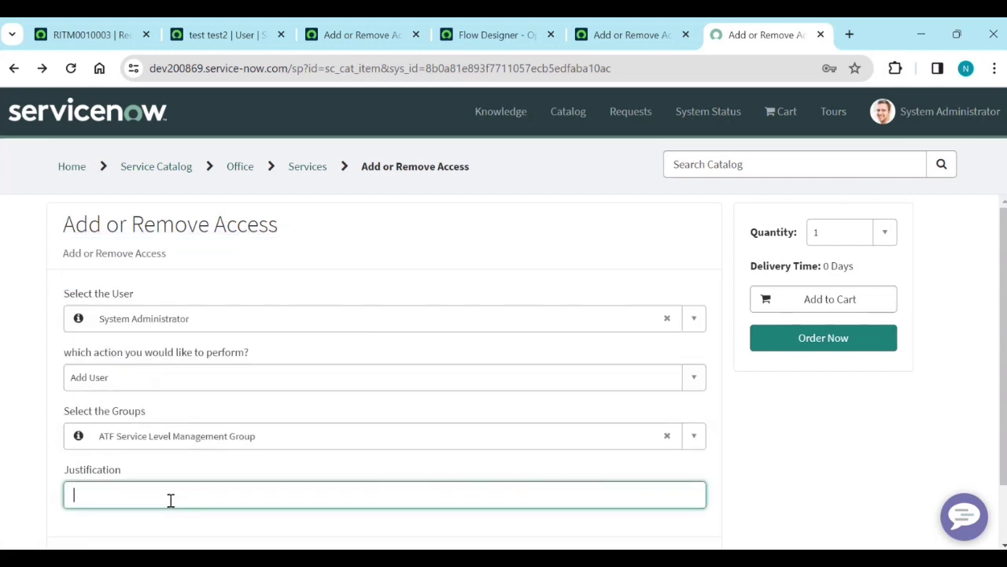
type("vdsV")
left_click(879, 338)
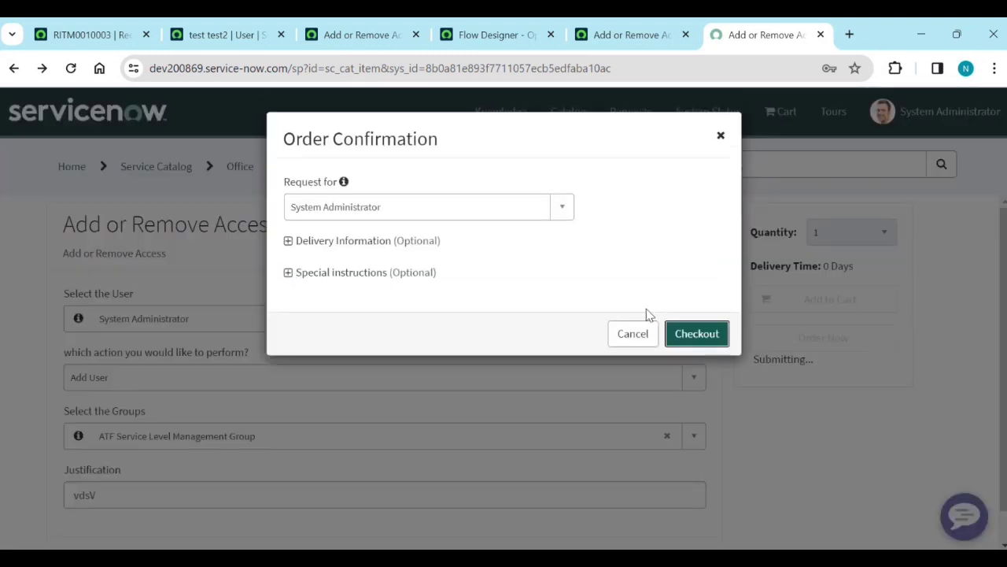
left_click(688, 340)
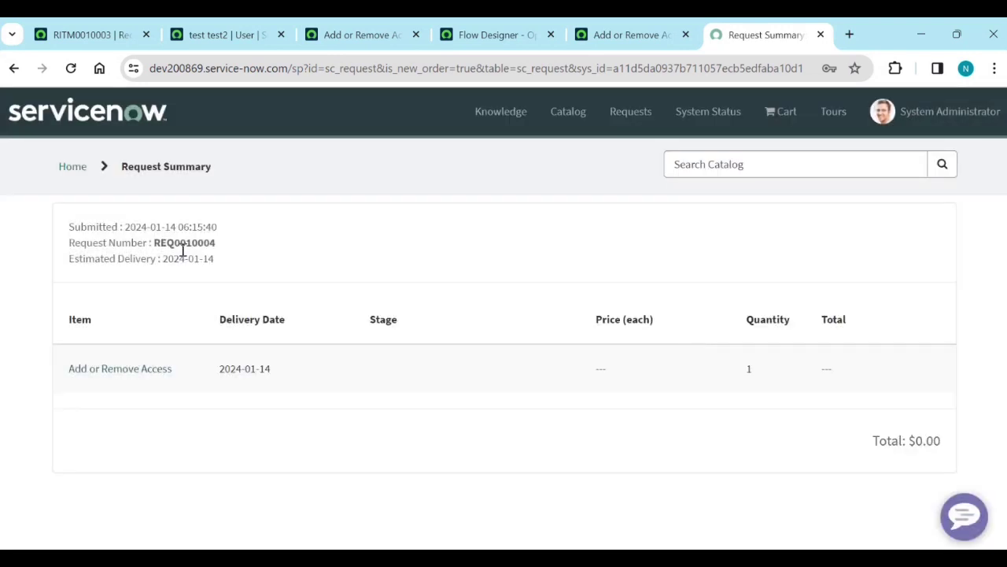
Look up the new request by its request number from the record tab's global search and open its record.
double_click(182, 244)
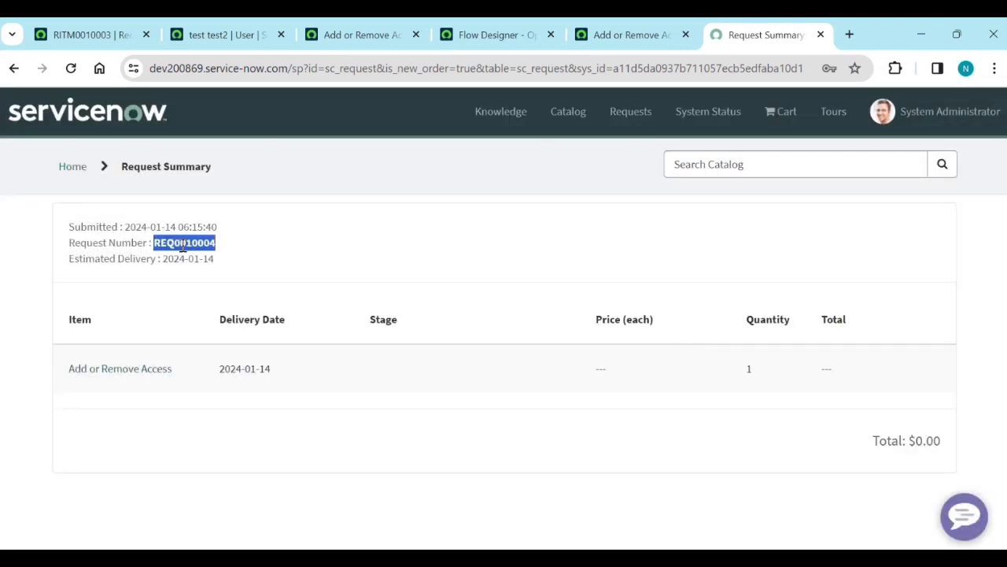
left_click(85, 34)
type("REQ0010004")
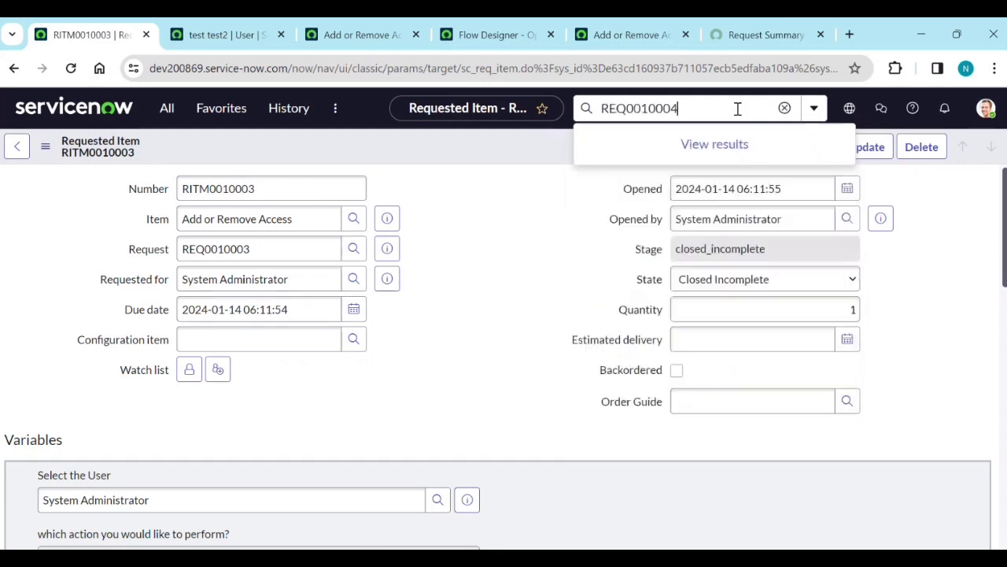
left_click(715, 177)
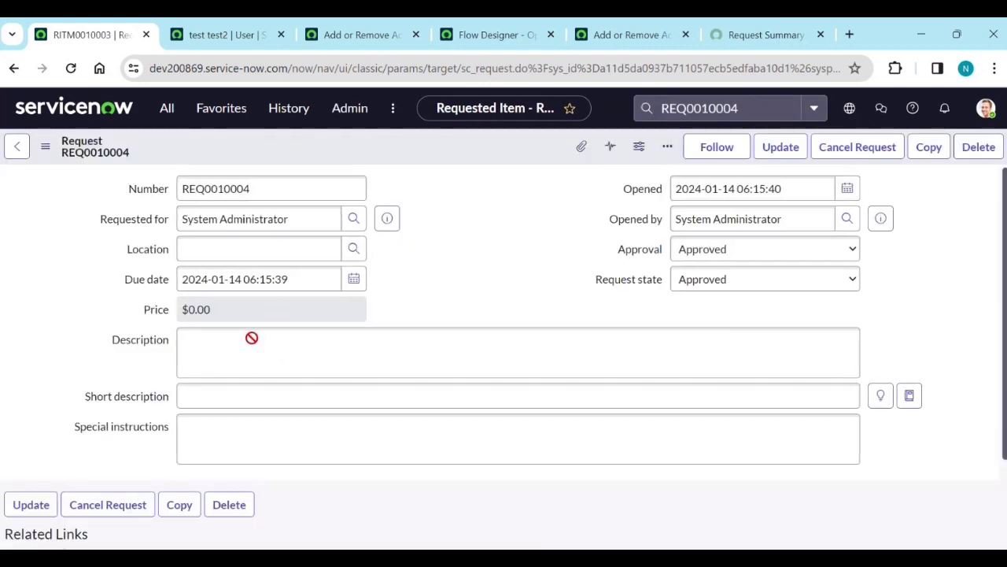
Open the requested item listed under the new request.
scroll(250, 362, "down", 2)
scroll(126, 440, "down", 5)
left_click(105, 474)
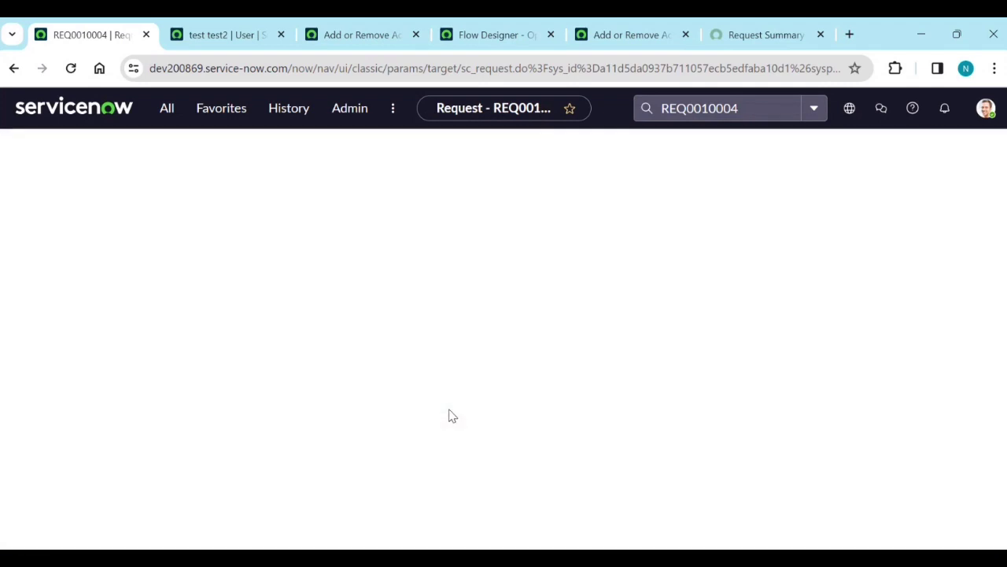
Open the pending manager approval of the requested item, approve it, and reload the requested item record.
scroll(451, 390, "down", 5)
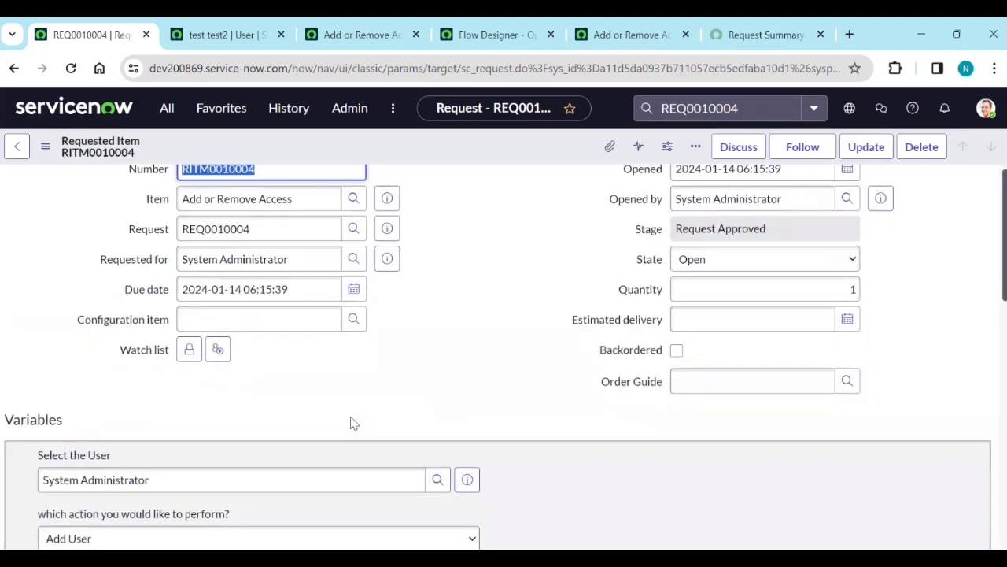
scroll(194, 464, "down", 10)
left_click(105, 447)
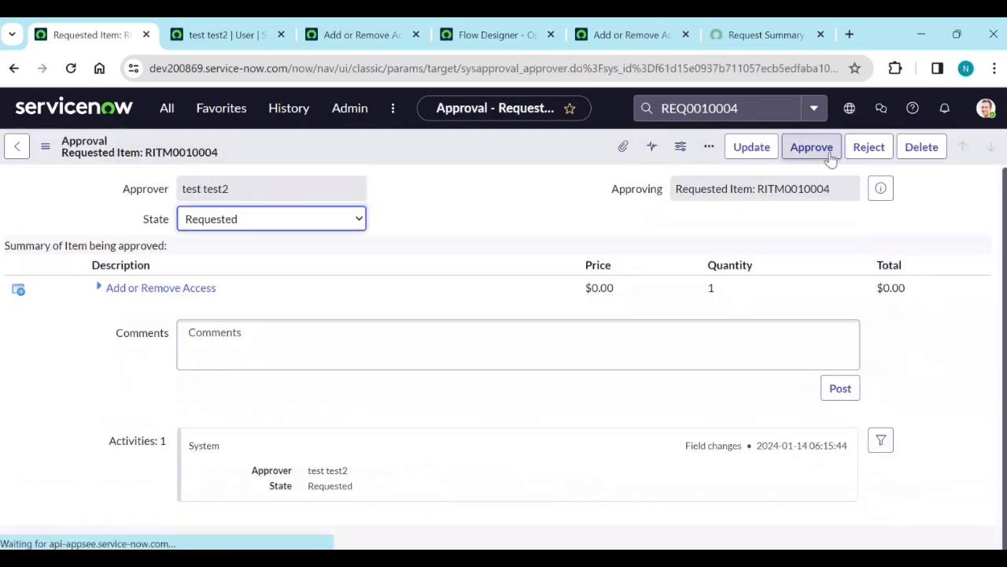
left_click(827, 149)
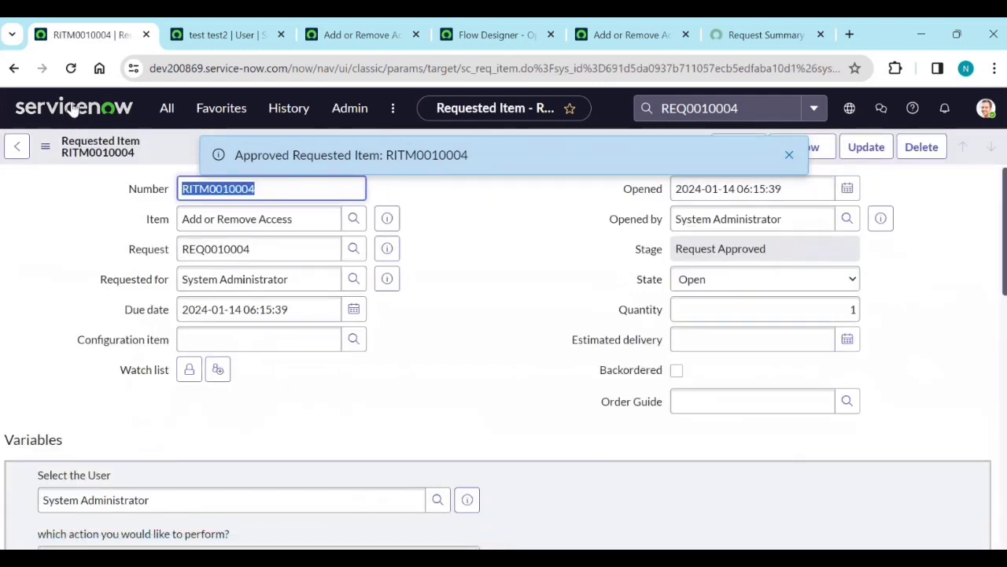
left_click(70, 68)
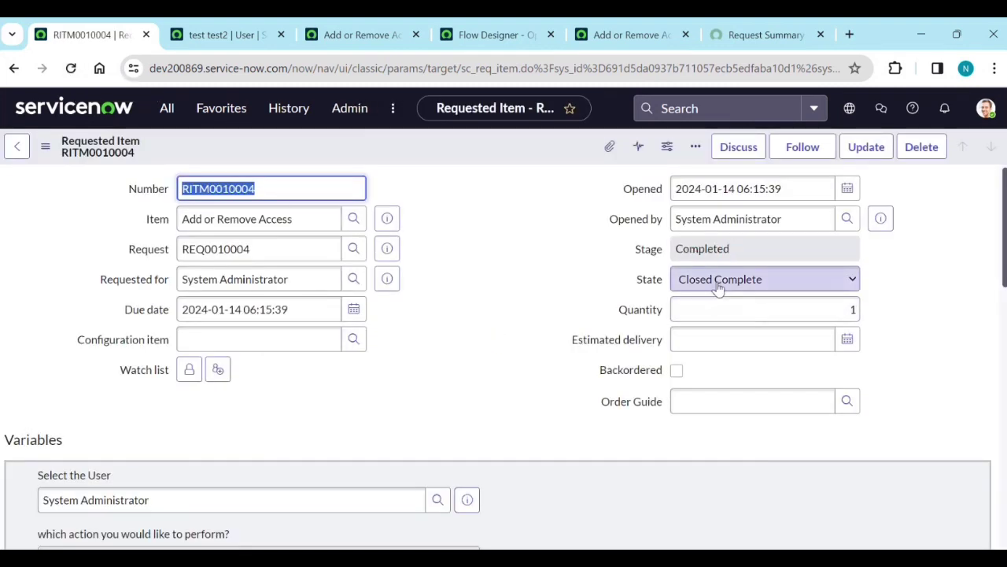
Return to the Add or Remove Access flow, close the Test Flow dialog, and examine the "Check it is approved" condition.
left_click(621, 36)
left_click(503, 35)
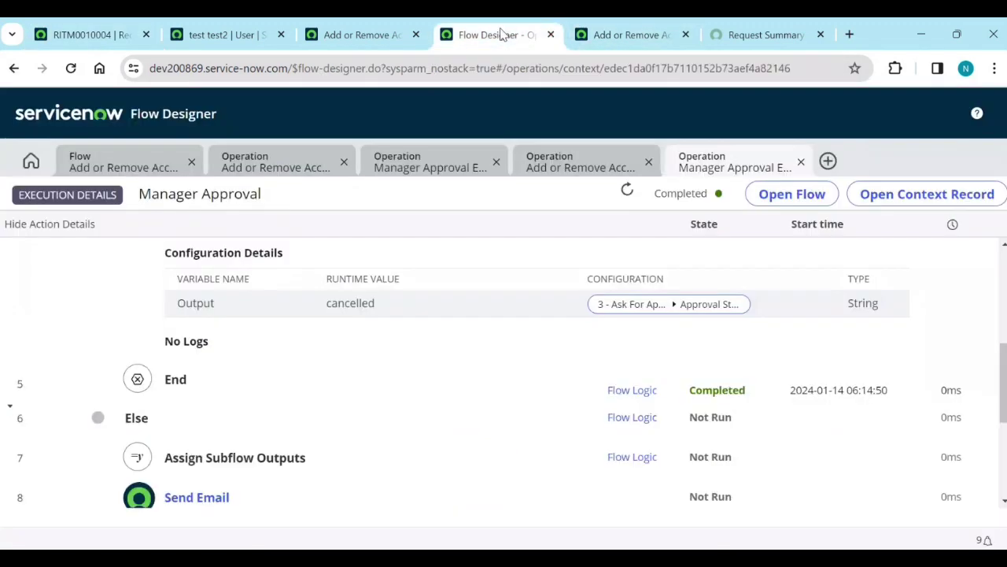
left_click(154, 167)
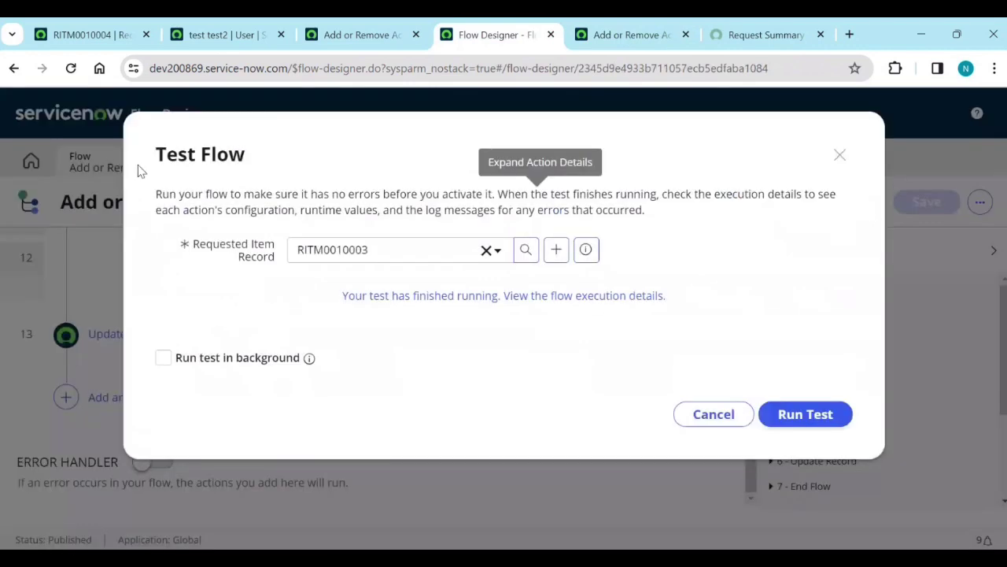
left_click(839, 154)
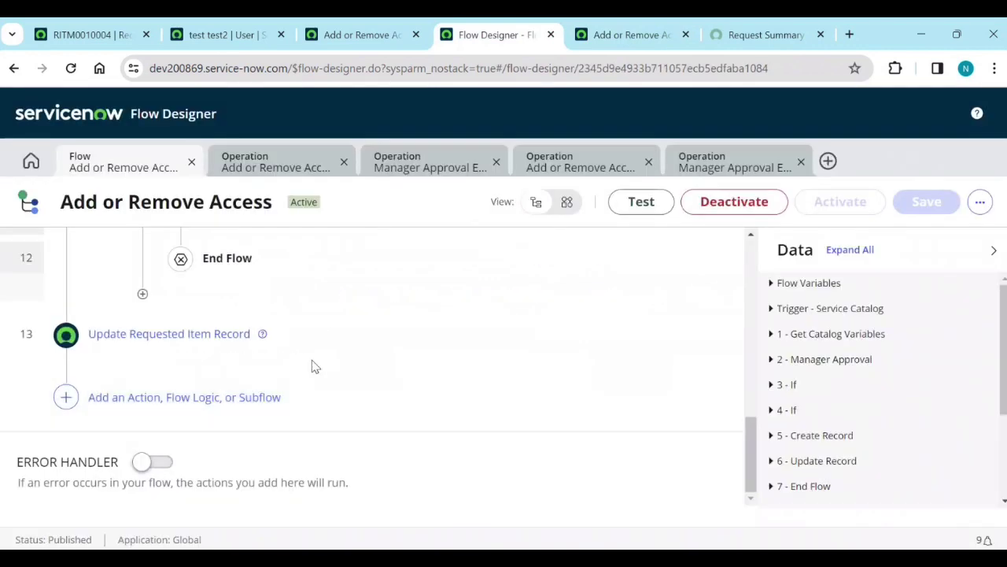
scroll(276, 381, "up", 5)
scroll(284, 394, "down", 1)
scroll(300, 391, "up", 4)
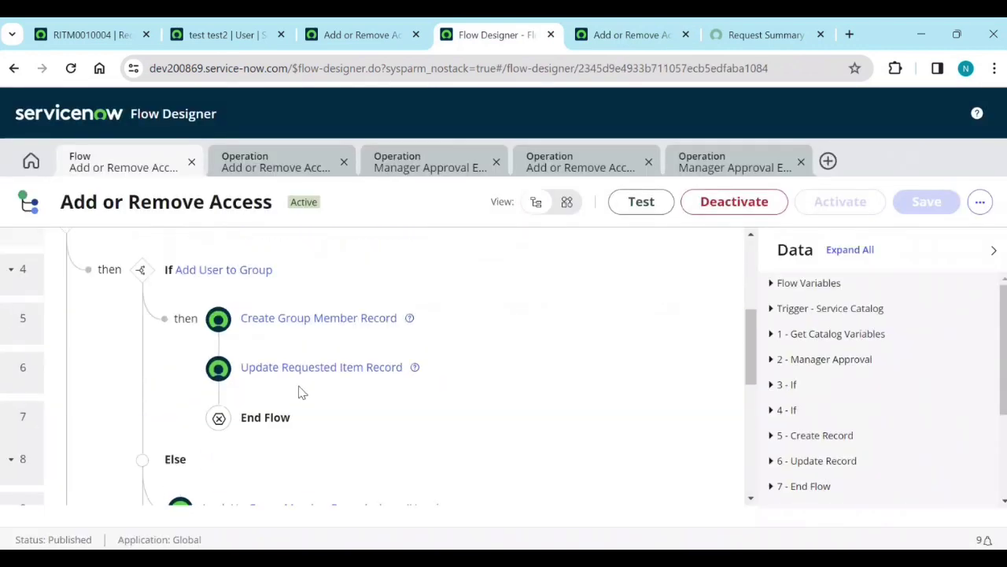
left_click(162, 379)
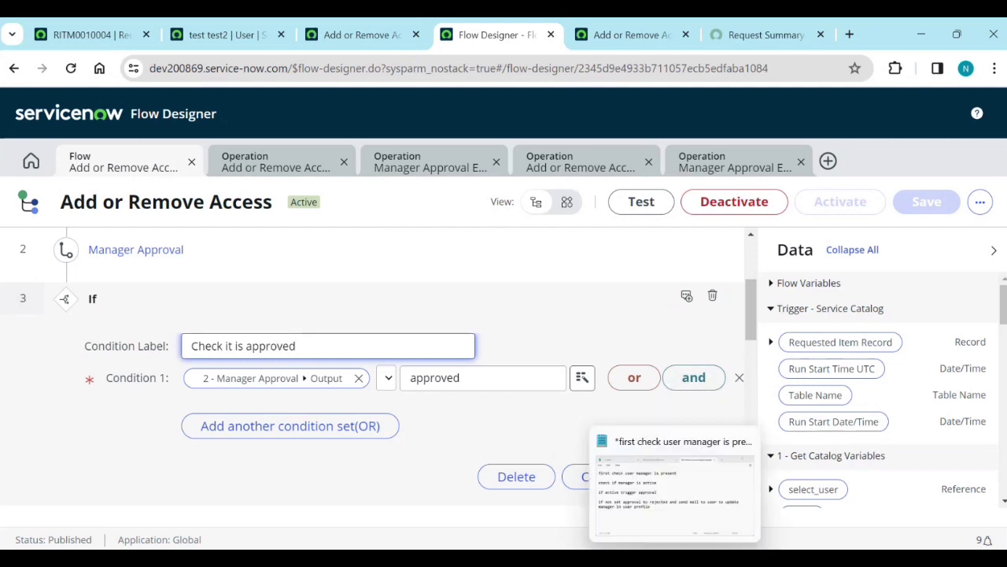
Switch to Notepad and delete the line "1. add / remove user from group" and its blank space from the Document the Process notes.
left_click(687, 534)
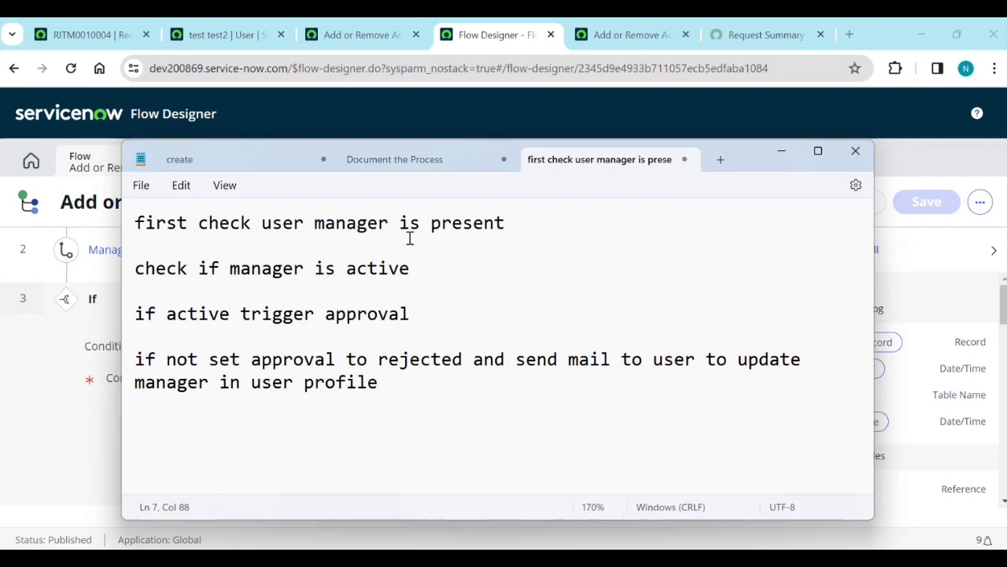
left_click(393, 159)
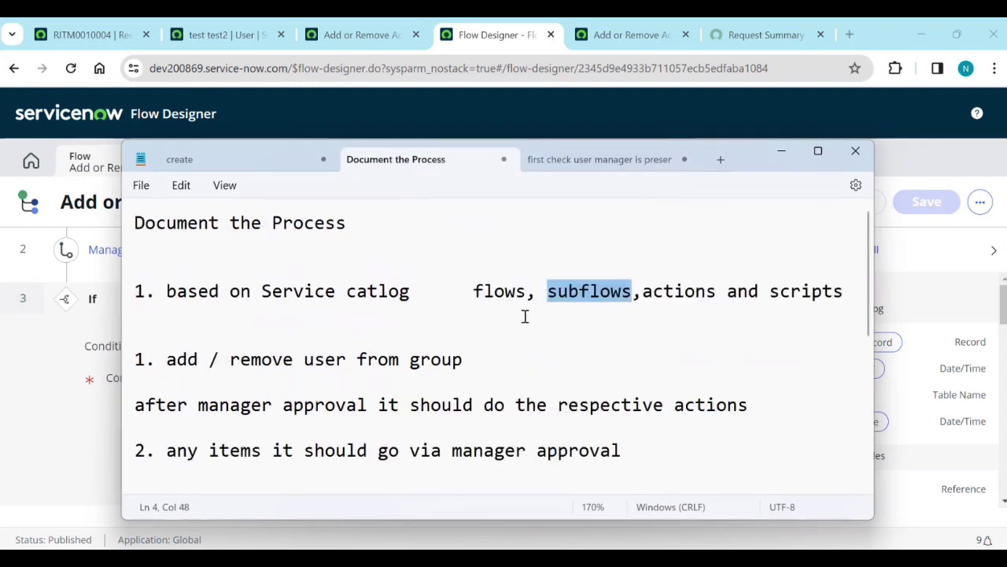
left_click_drag(472, 359, 124, 355)
key("BackSpace")
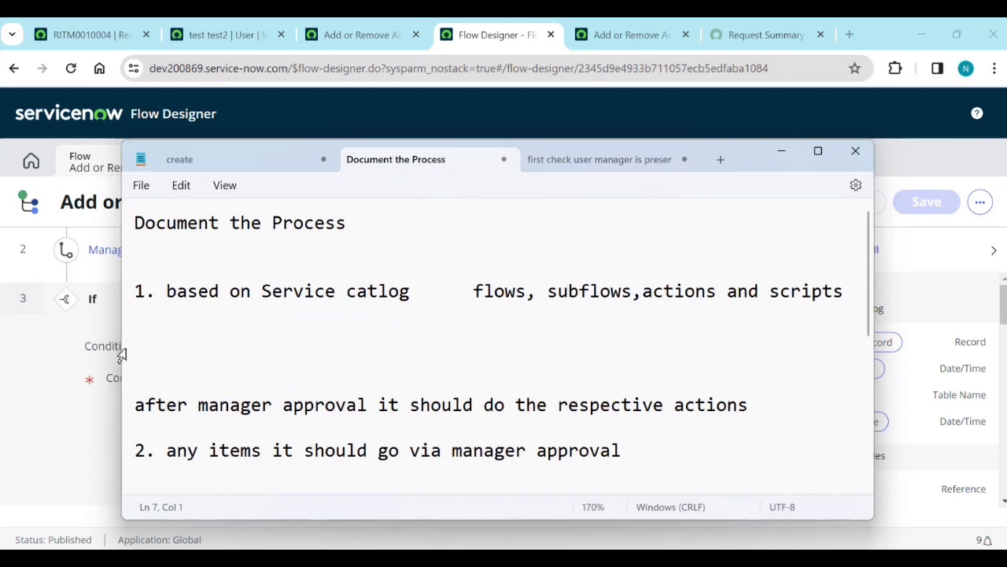
key("Delete")
key("Delete")
key("Delete")
Delete the line about respective actions after manager approval, keep "2. any items it should go via manager approval" directly below item 1, and minimize the notes.
left_click_drag(724, 360, 137, 338)
key("BackSpace")
key("Delete")
key("Delete")
key("Delete")
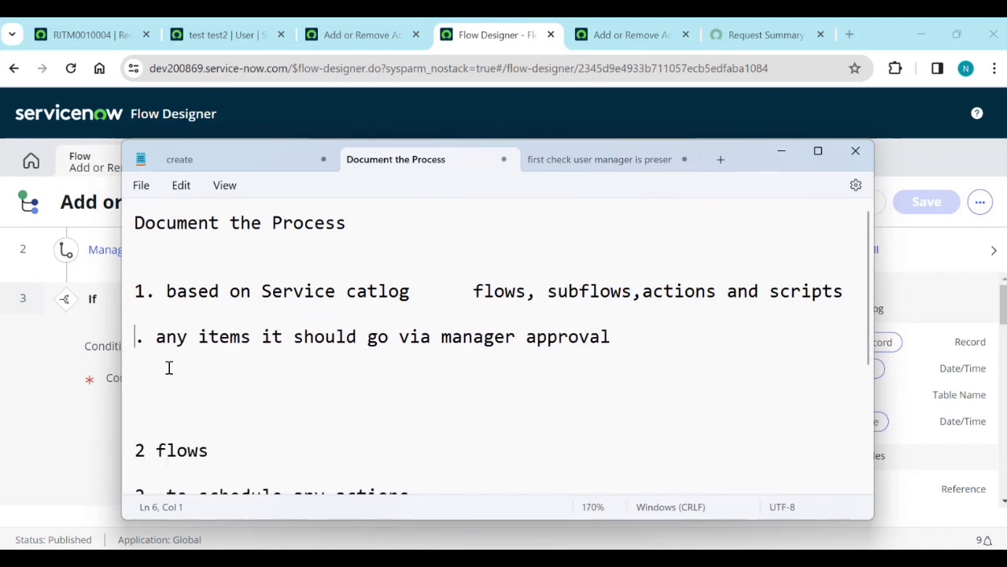
type("2")
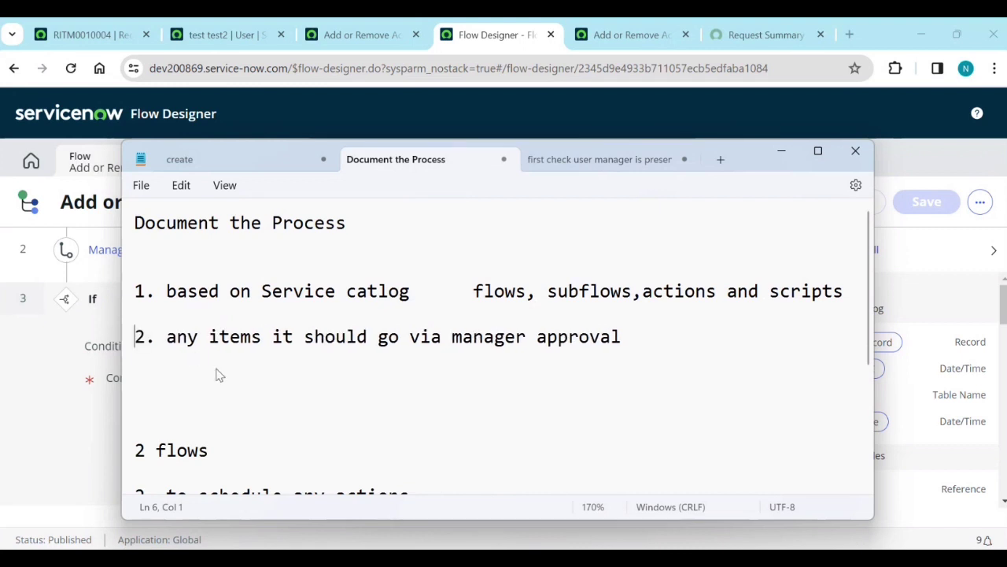
left_click(636, 340)
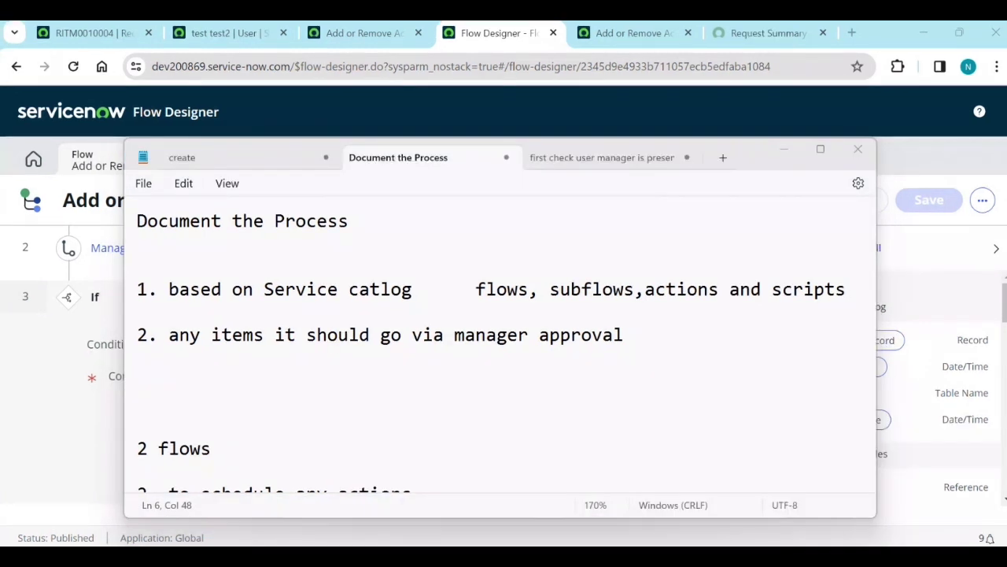
left_click(784, 149)
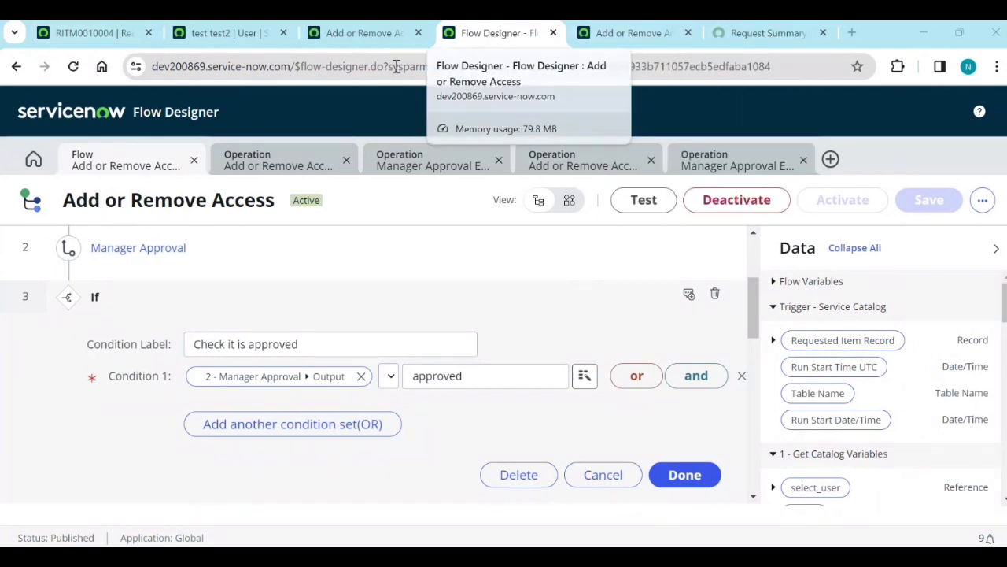
Close all open operation tabs and the Add or Remove Access flow in Flow Designer.
left_click(345, 161)
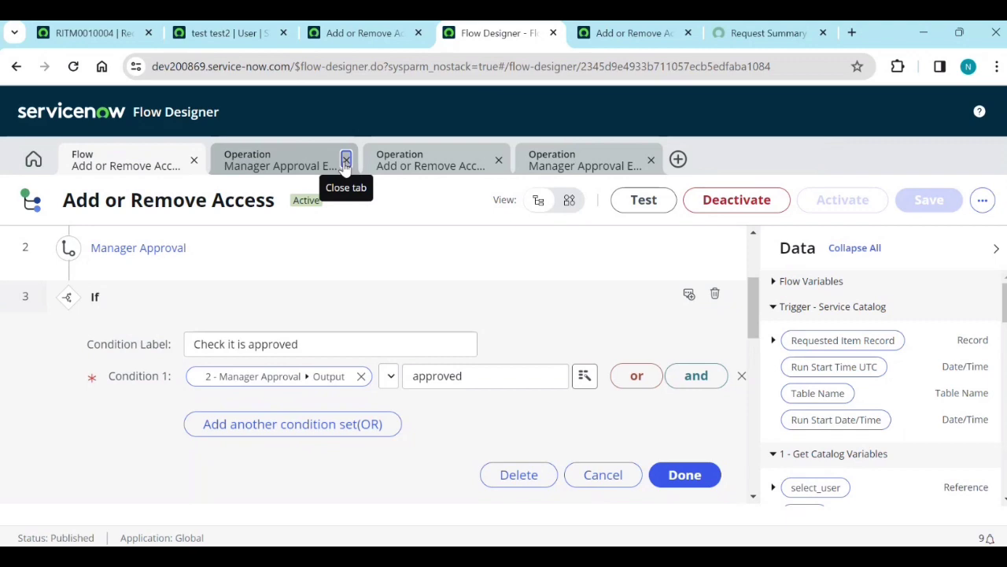
left_click(345, 160)
left_click(345, 160)
left_click(345, 160)
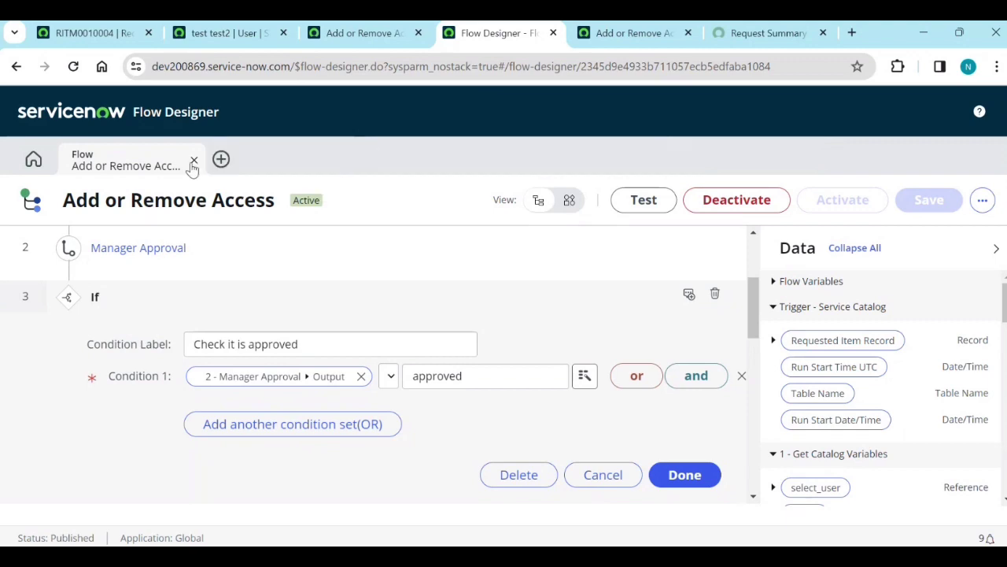
left_click(193, 160)
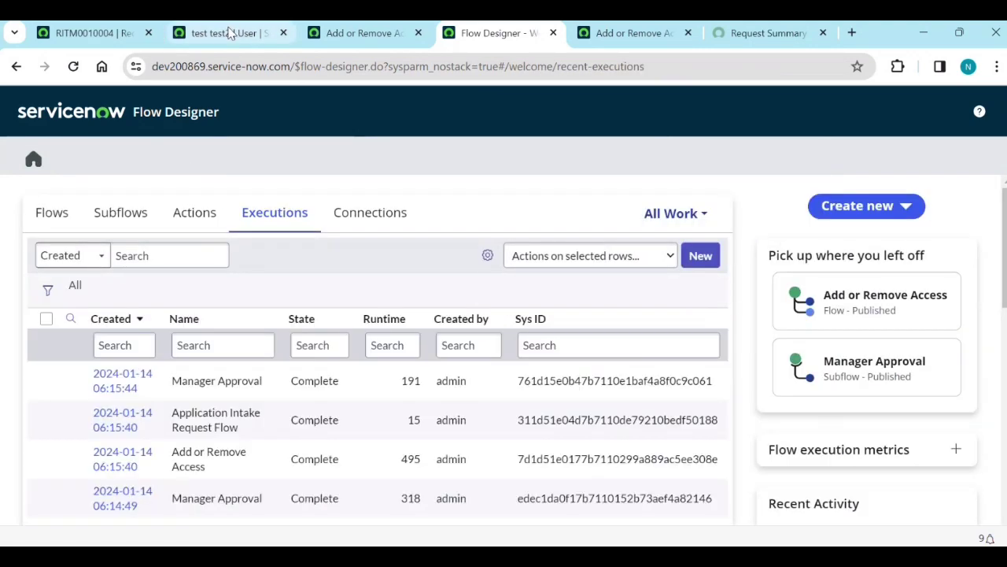
Close the browser tabs for the user record, the Add or Remove Access catalog form and the Request Summary.
left_click(230, 33)
middle_click(230, 33)
middle_click(230, 33)
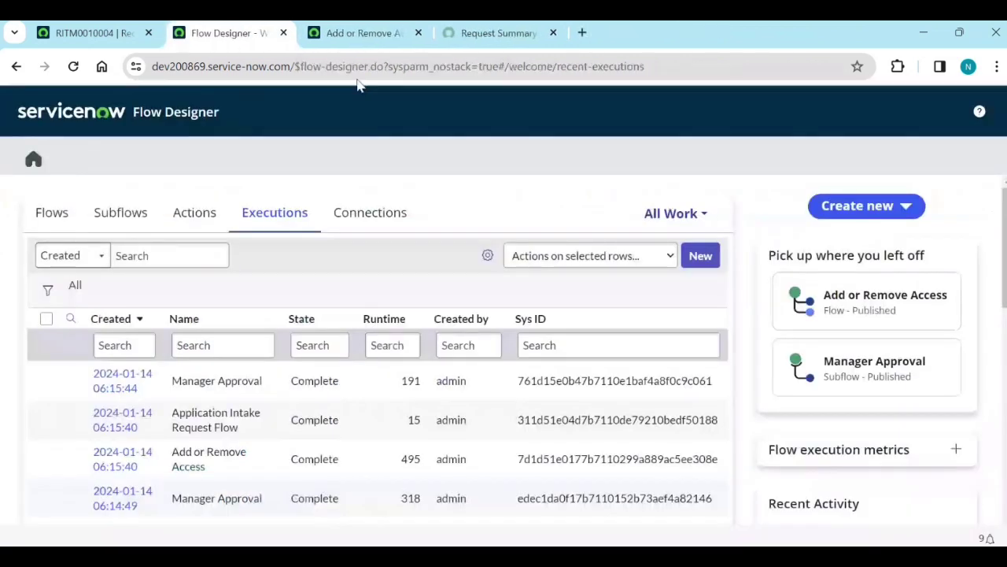
middle_click(496, 33)
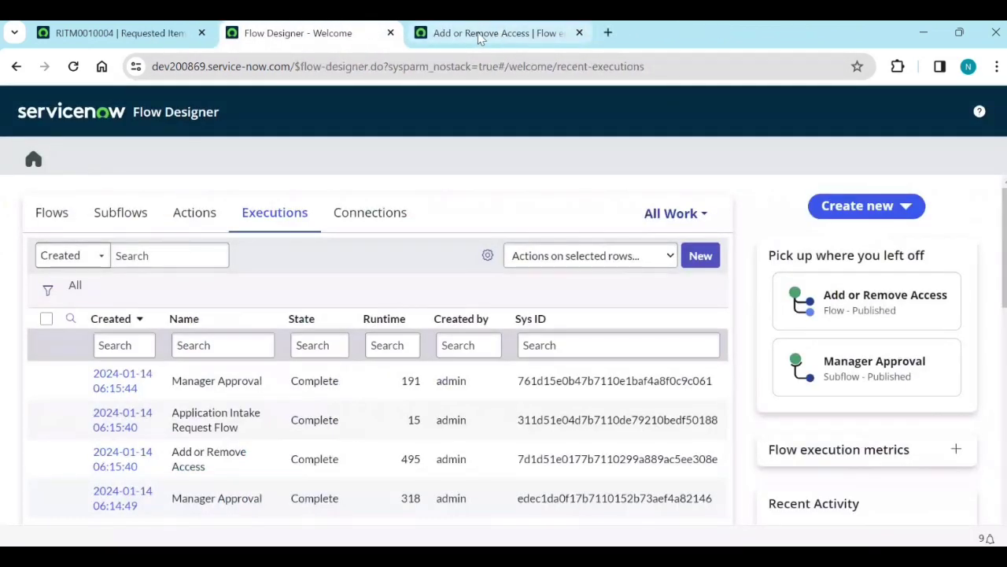
From the requested item's tab, filter the navigator for "mainta" and open the catalog items list in a new browser tab.
left_click(126, 33)
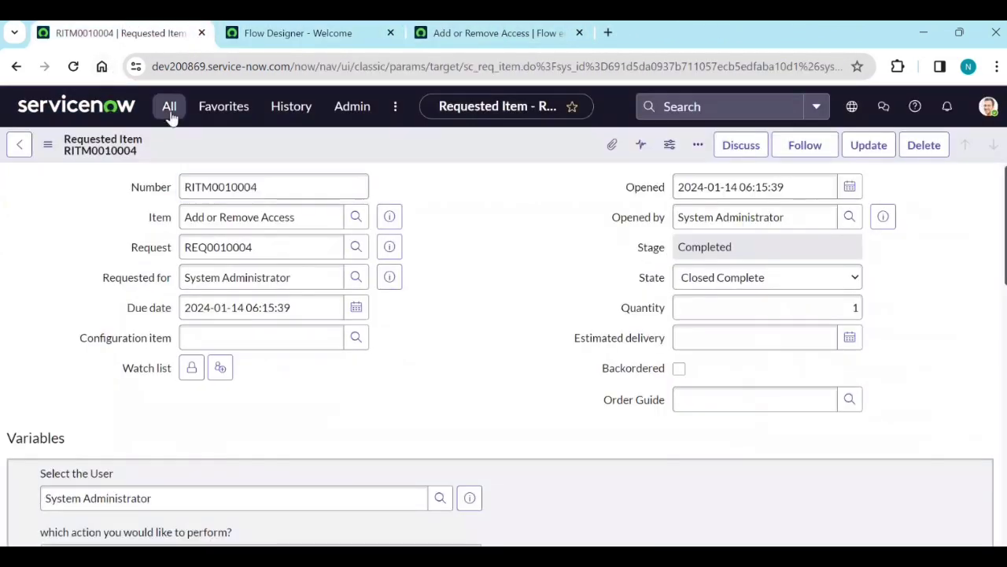
left_click(169, 107)
type("mai")
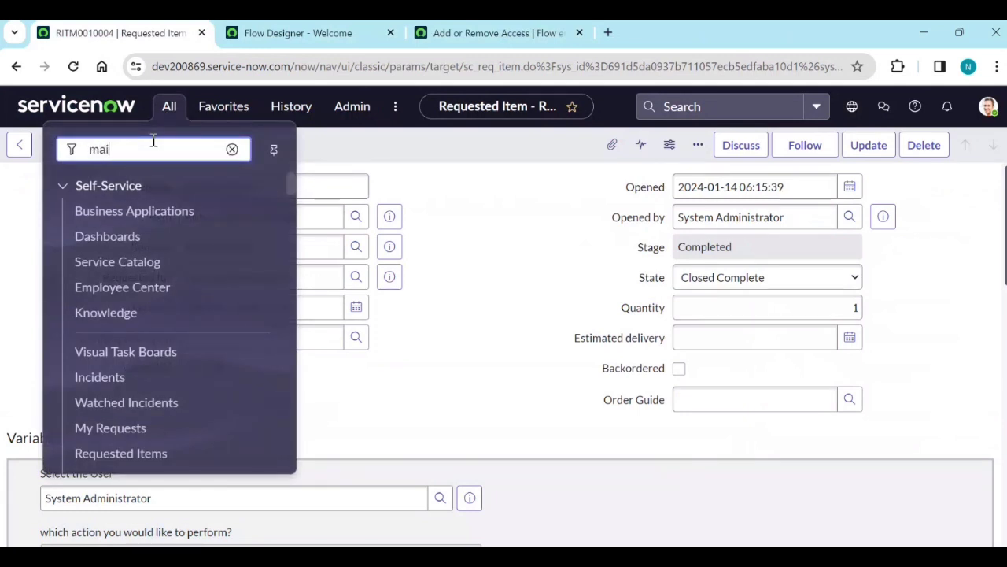
type("nta")
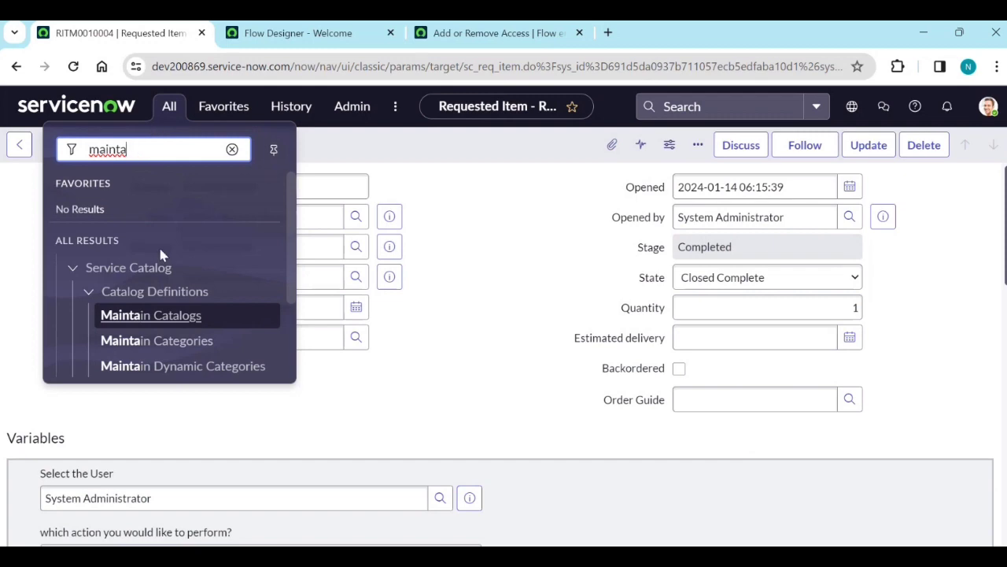
scroll(161, 259, "down", 2)
middle_click(168, 290)
left_click(286, 31)
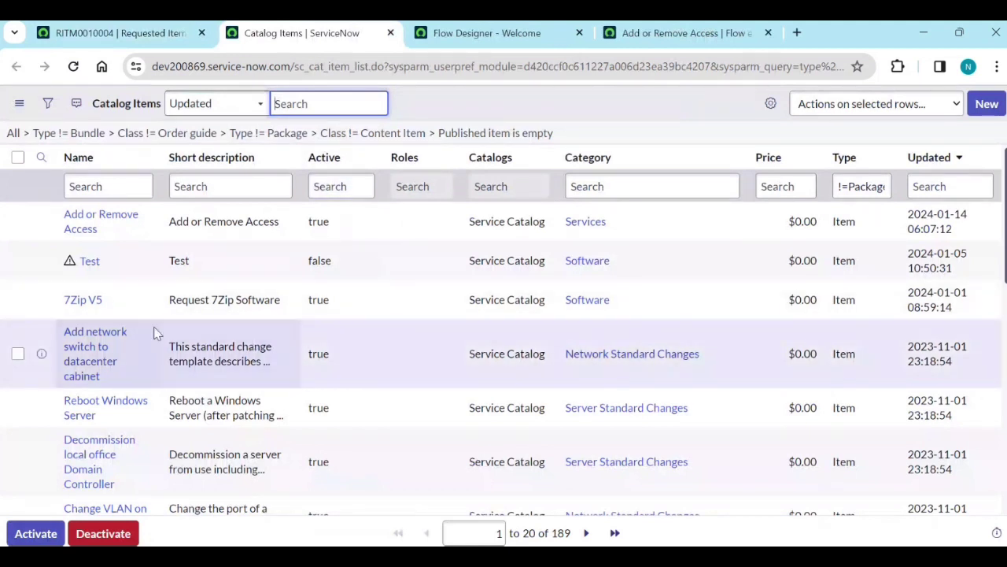
Open the 7Zip V5 catalog item in a new browser tab, look over its record, and try out its order form.
middle_click(101, 308)
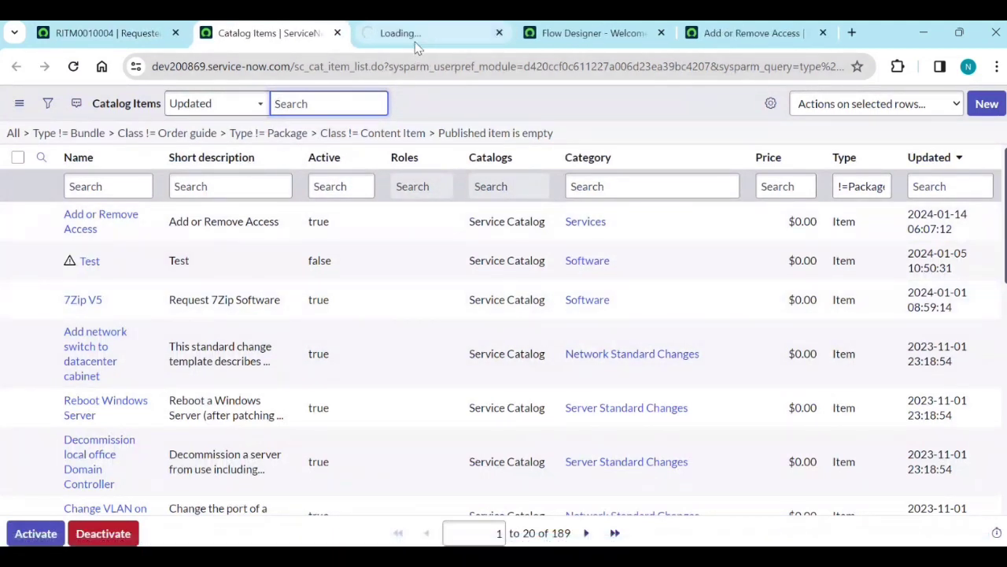
left_click(416, 37)
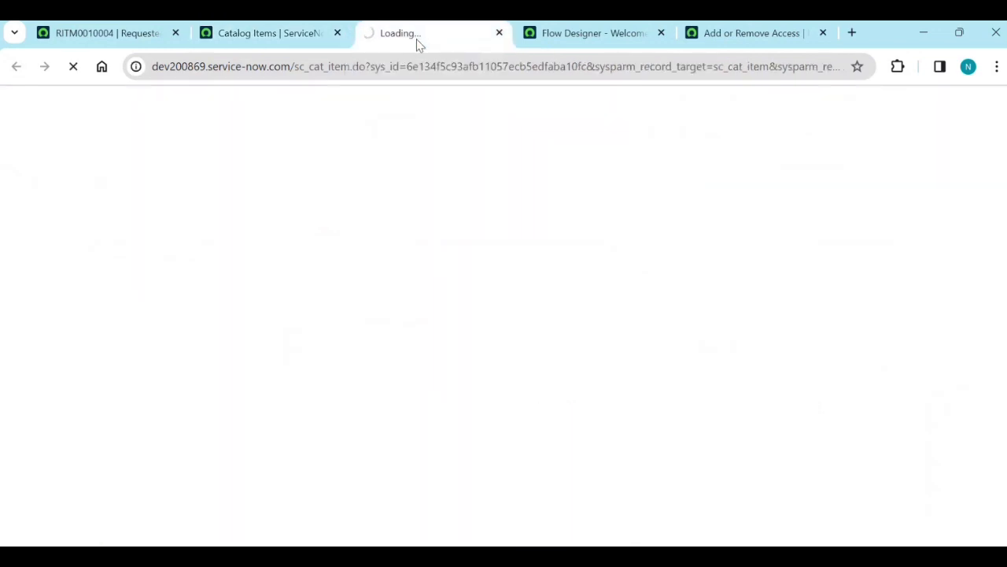
scroll(411, 297, "down", 5)
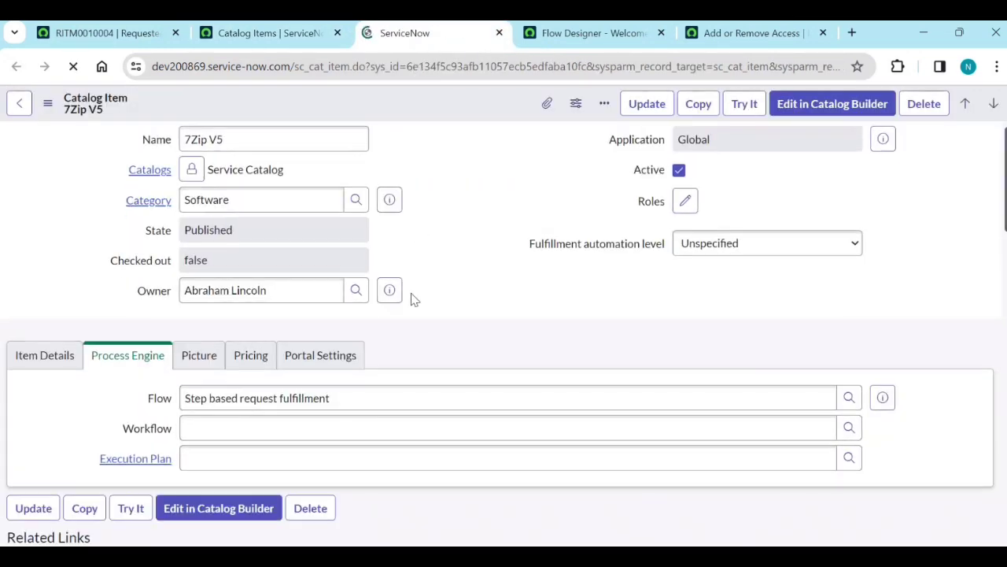
scroll(407, 312, "down", 1)
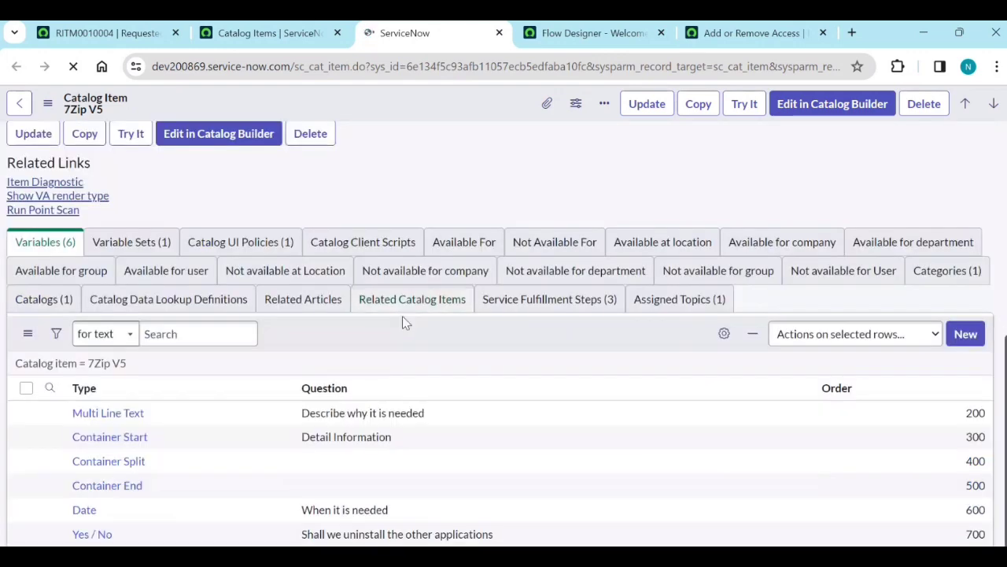
left_click(746, 108)
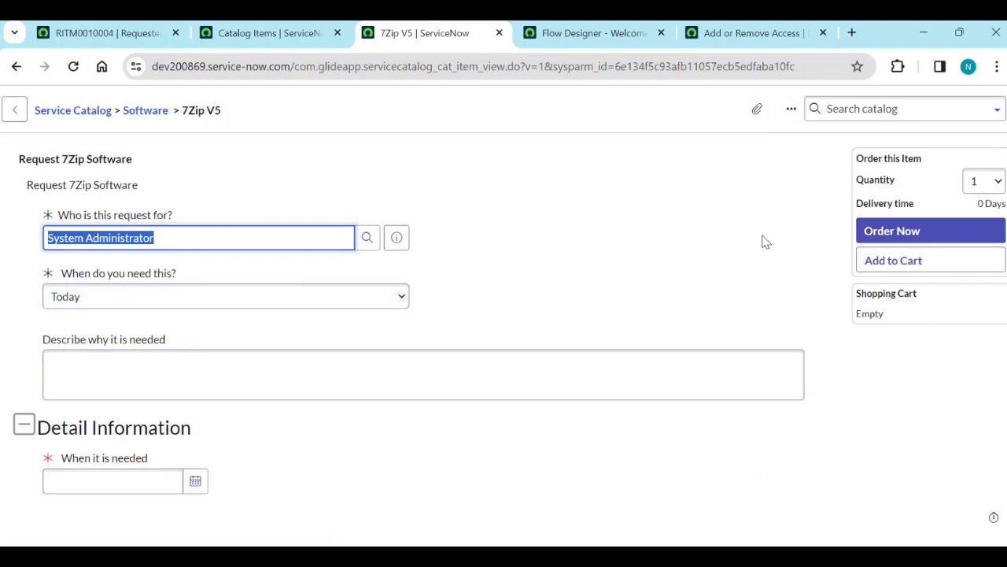
Go back to the 7Zip V5 catalog item record and check which flow its process engine uses.
left_click(293, 43)
left_click(406, 48)
left_click(15, 66)
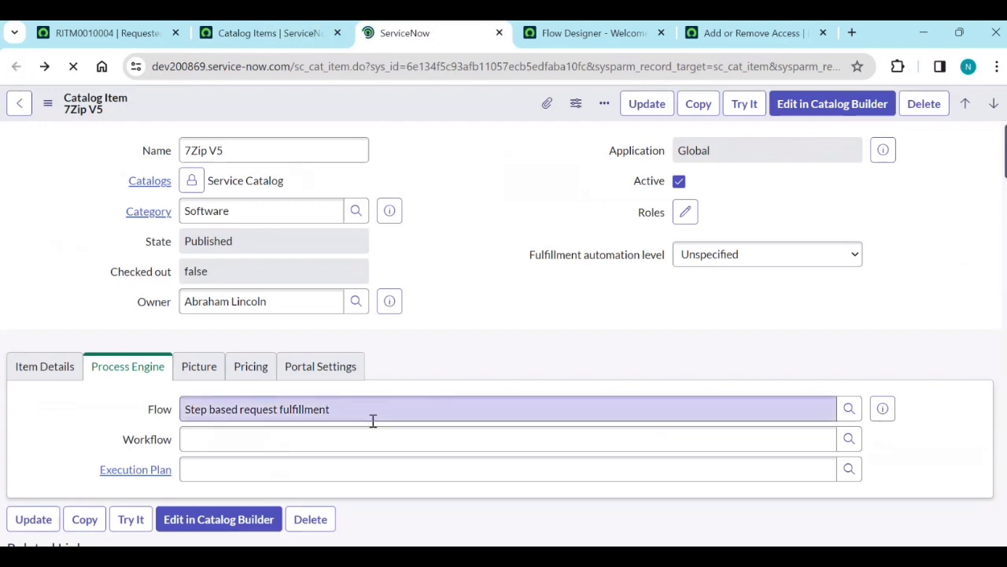
scroll(456, 433, "down", 1)
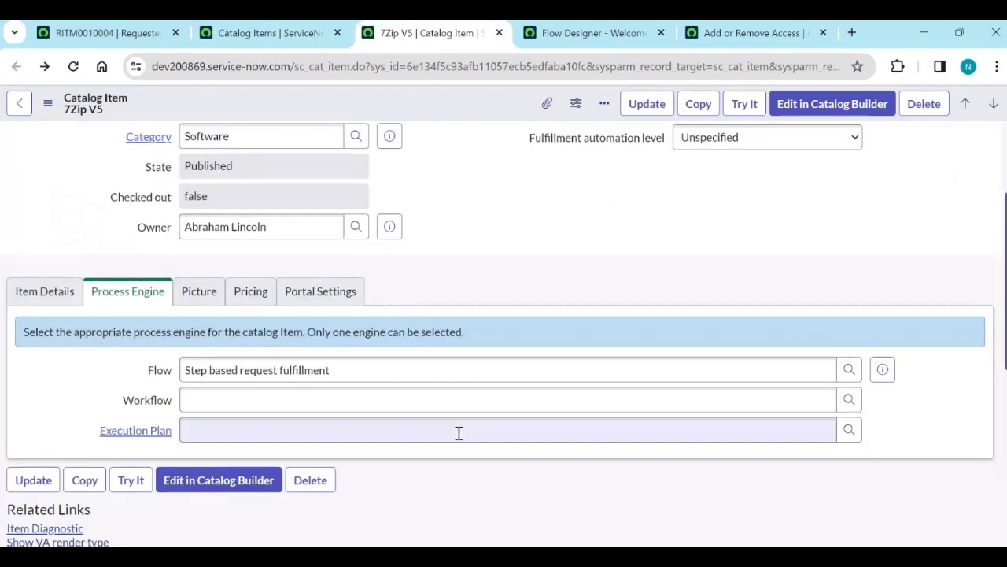
triple_click(380, 369)
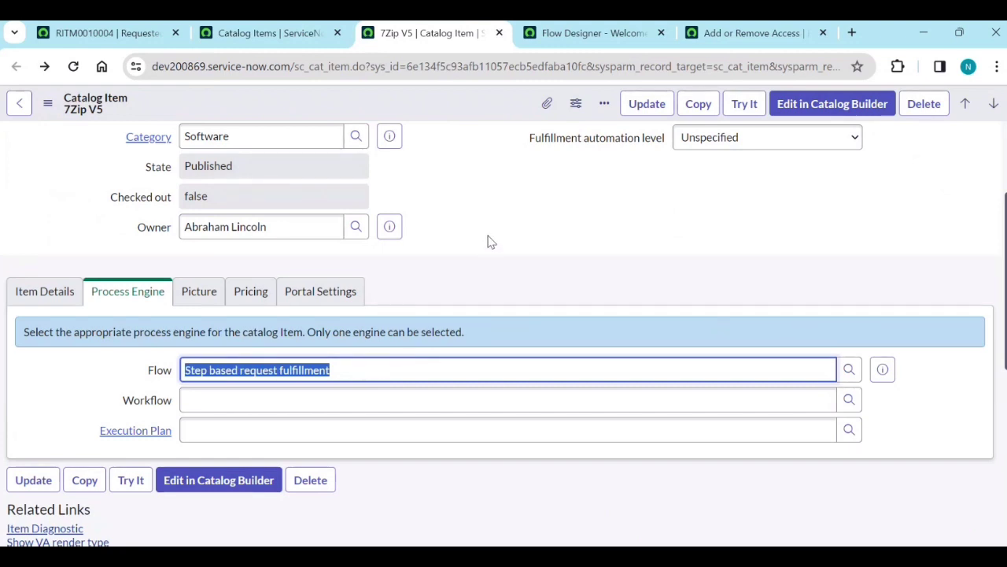
In Flow Designer, create a new flow named "&zip" that runs as the user who initiates the session.
left_click(582, 35)
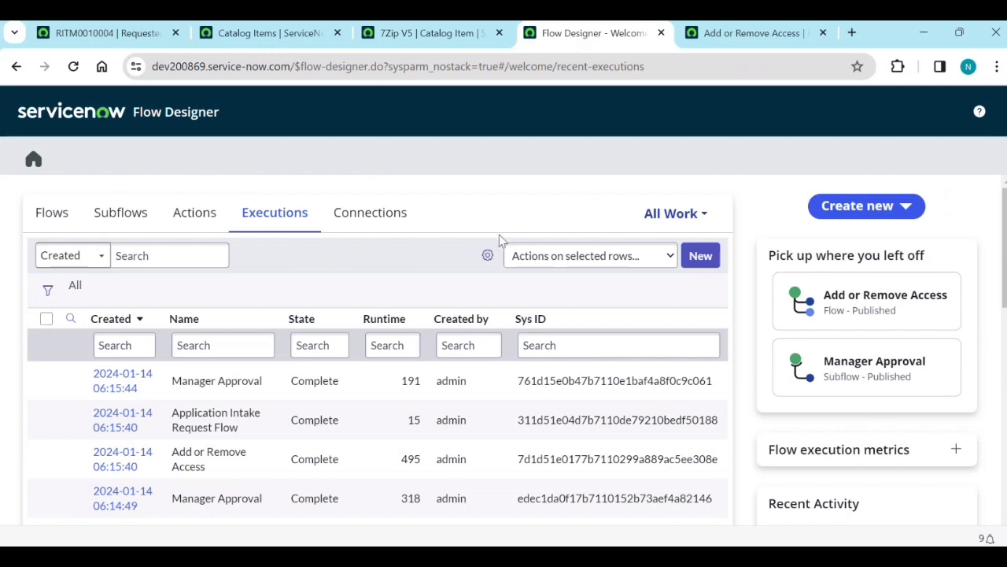
left_click(876, 214)
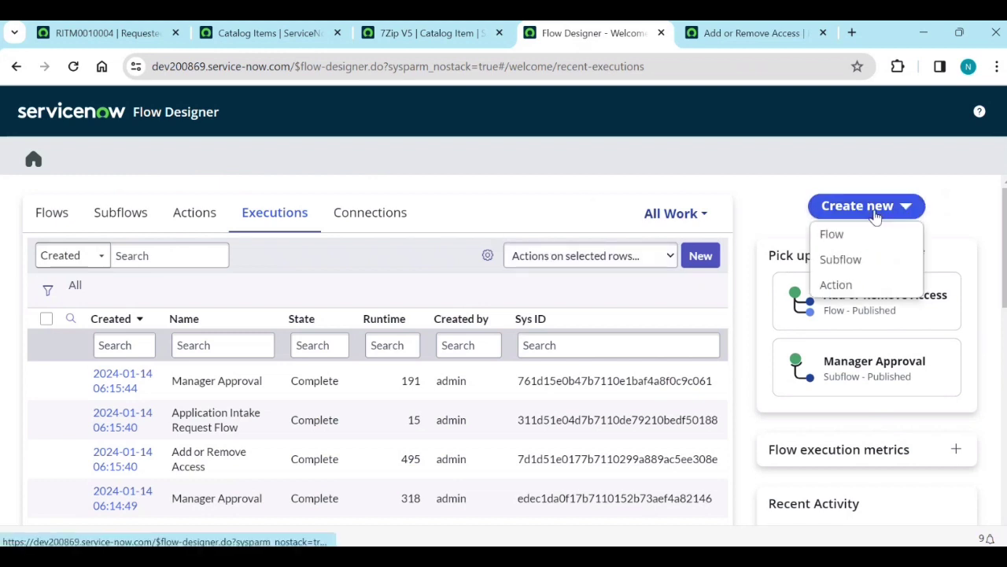
left_click(858, 240)
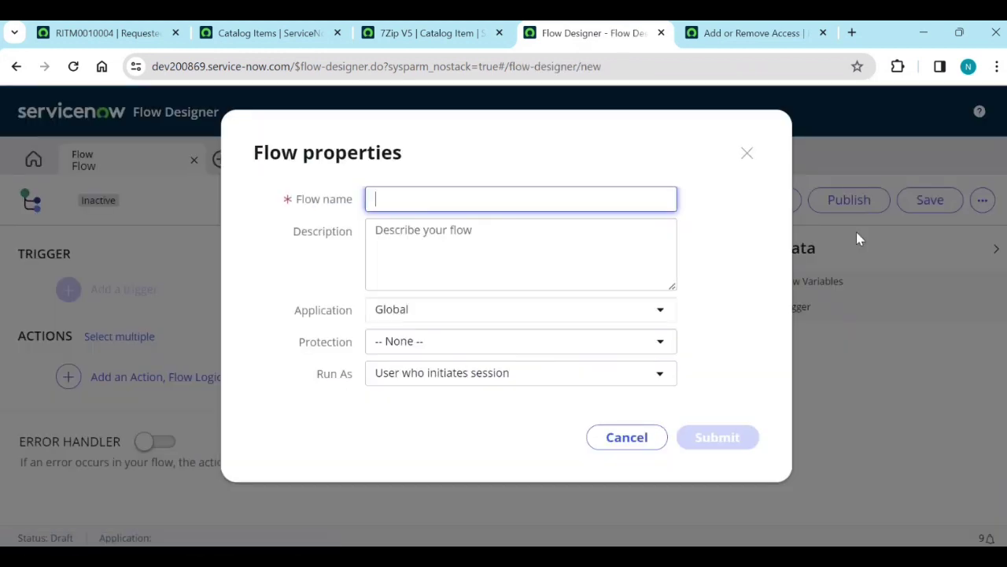
left_click(446, 203)
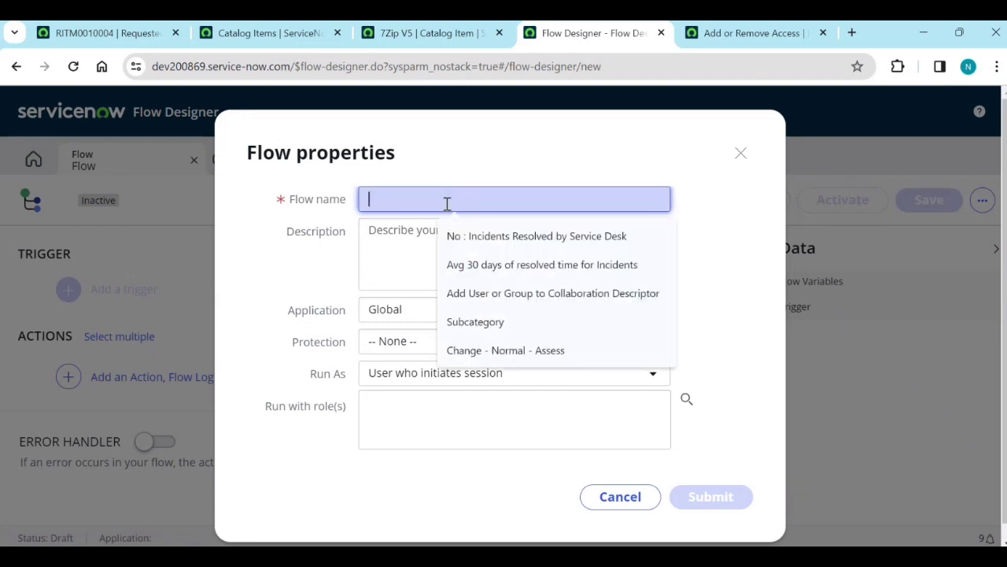
type("&zip")
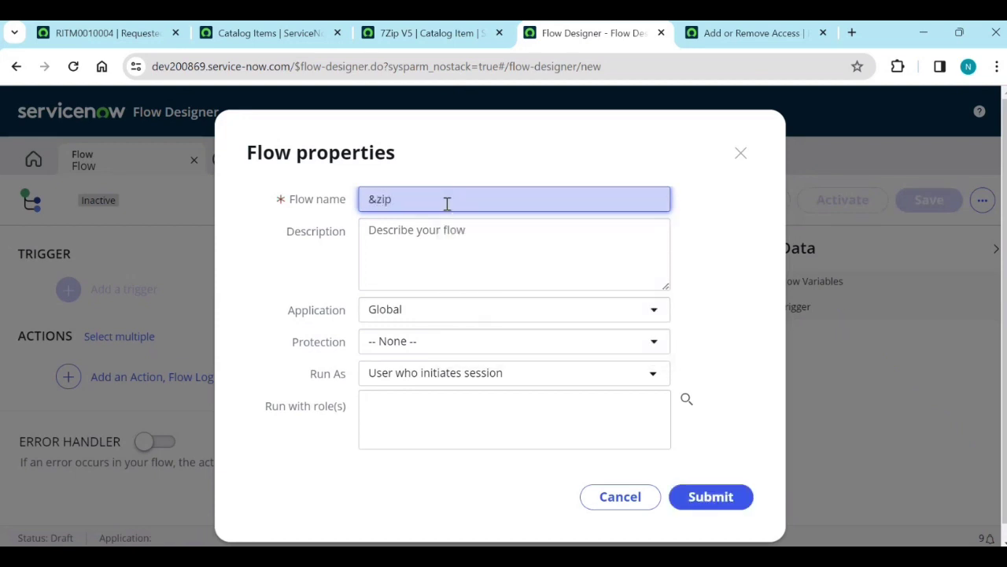
left_click(429, 376)
left_click(428, 424)
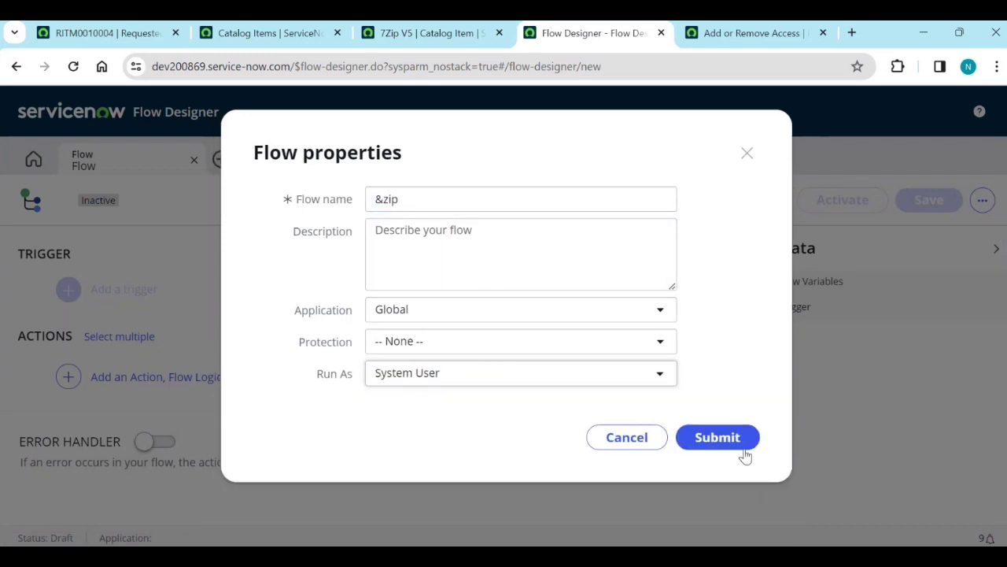
left_click(580, 381)
left_click(527, 405)
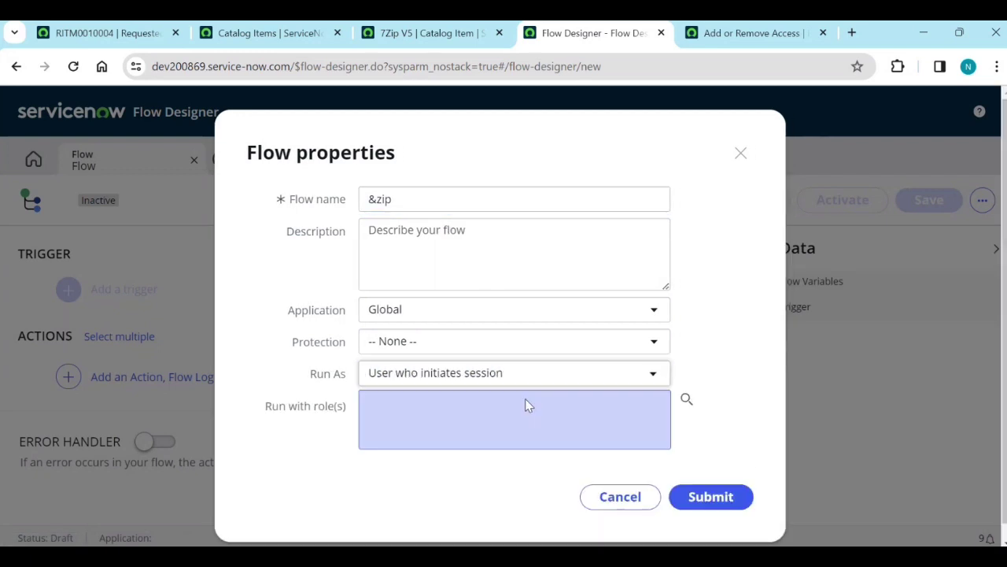
left_click(735, 497)
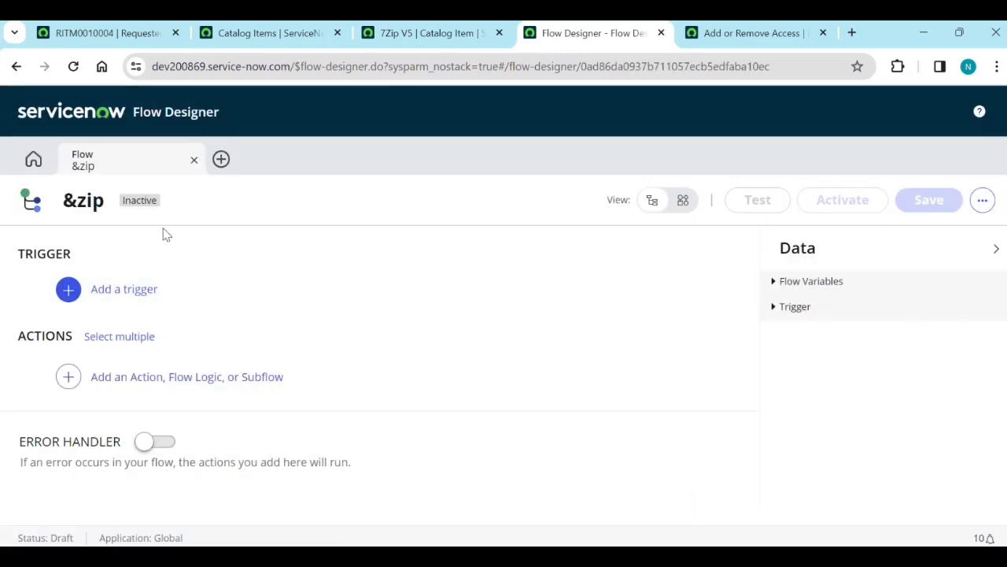
Rename the flow to 7zip in its flow properties and dismiss the notification.
left_click(66, 203)
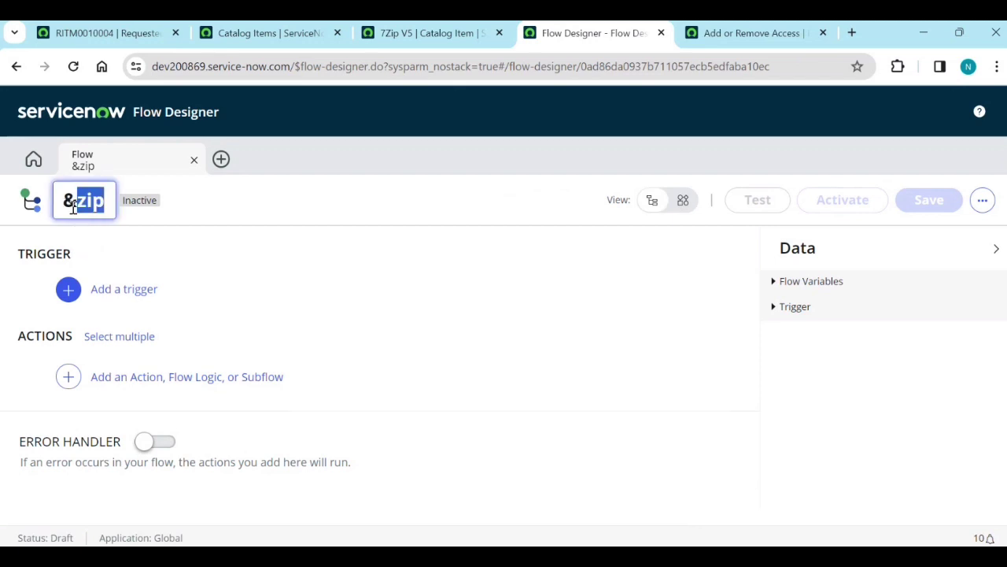
left_click(76, 203)
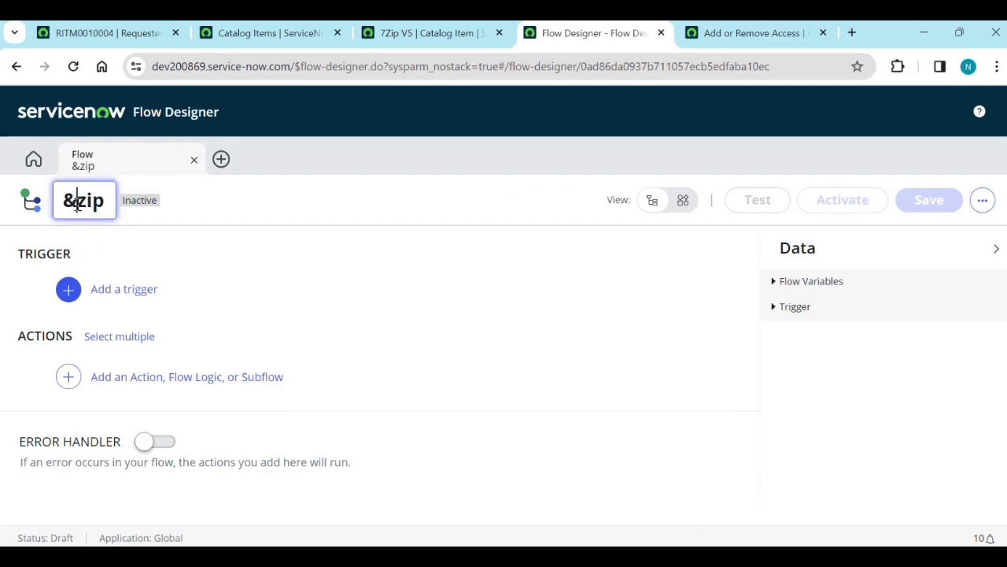
left_click(982, 199)
left_click(892, 229)
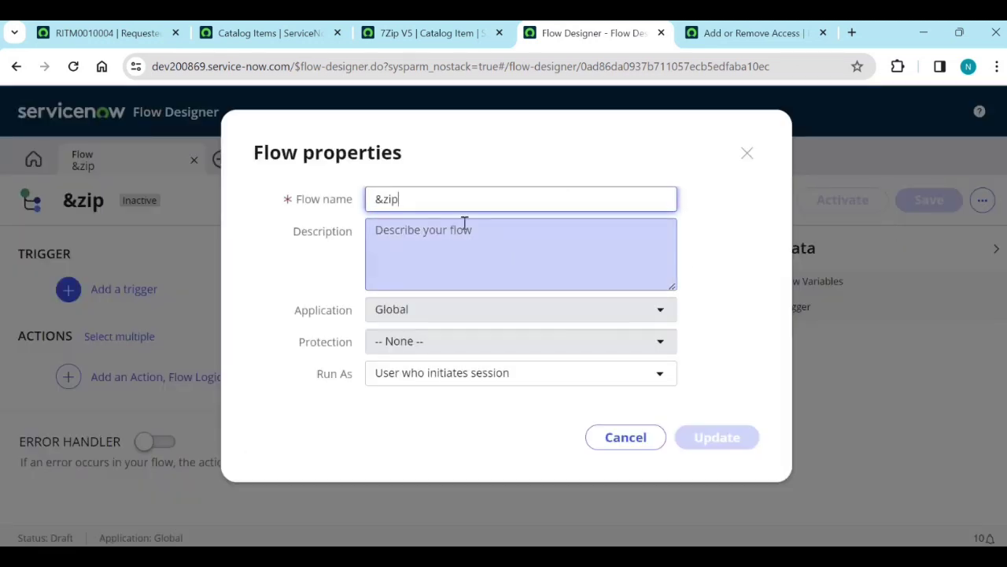
left_click(376, 201)
key("BackSpace")
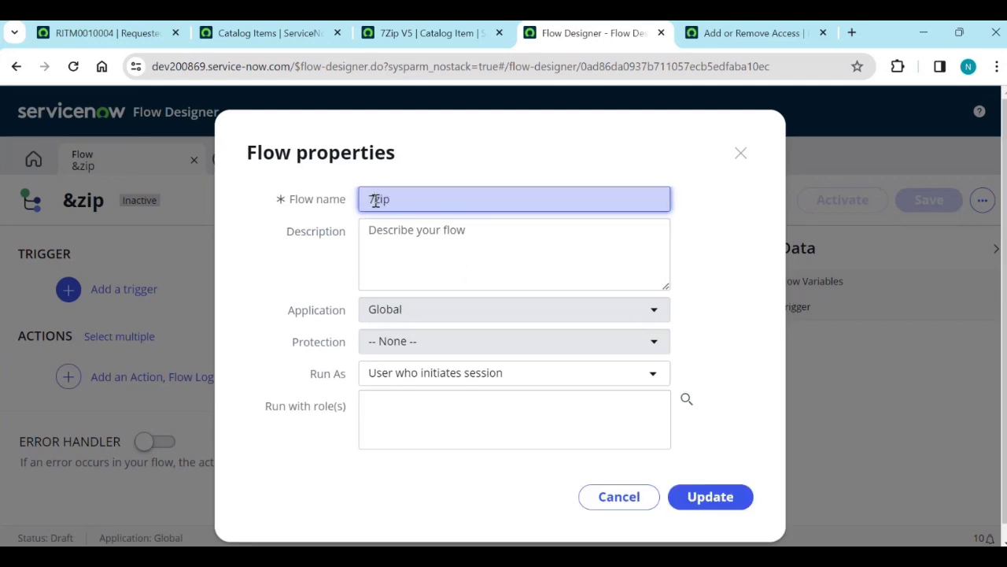
left_click(697, 496)
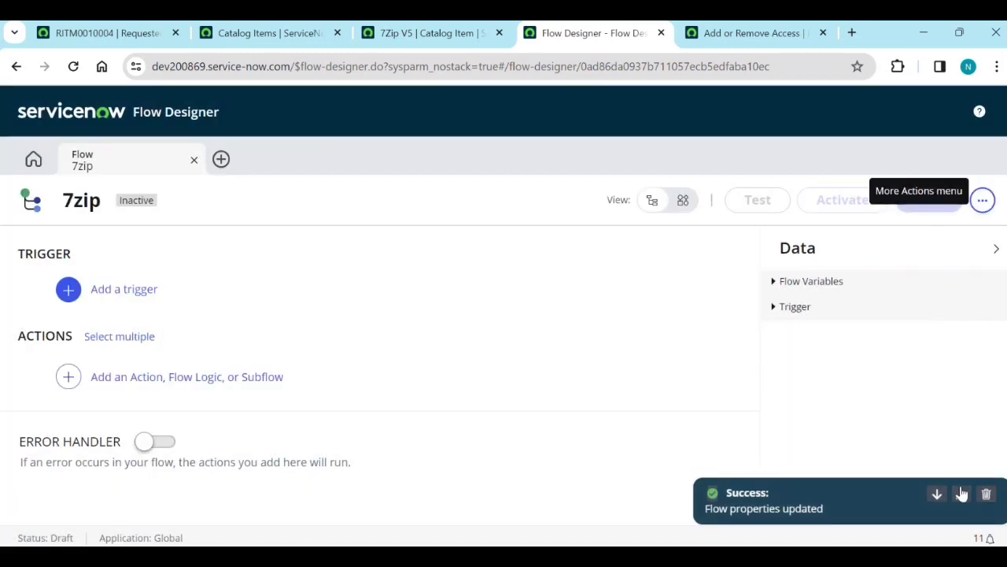
left_click(961, 498)
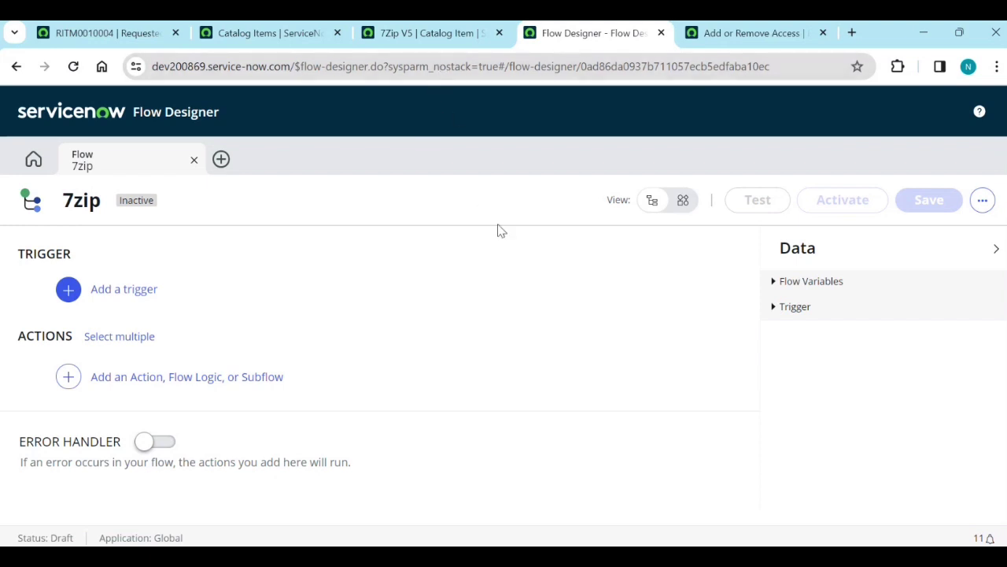
Switch to the Notepad process notes and add the line "manager approavl" below the second numbered item, followed by blank lines.
key("alt+Tab")
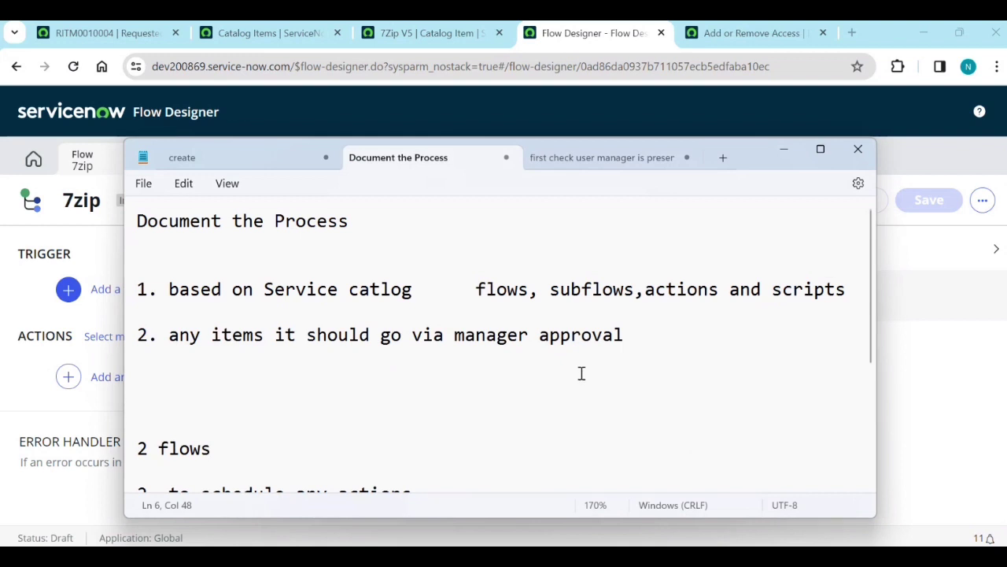
scroll(360, 405, "down", 1)
scroll(363, 410, "down", 1)
left_click(197, 309)
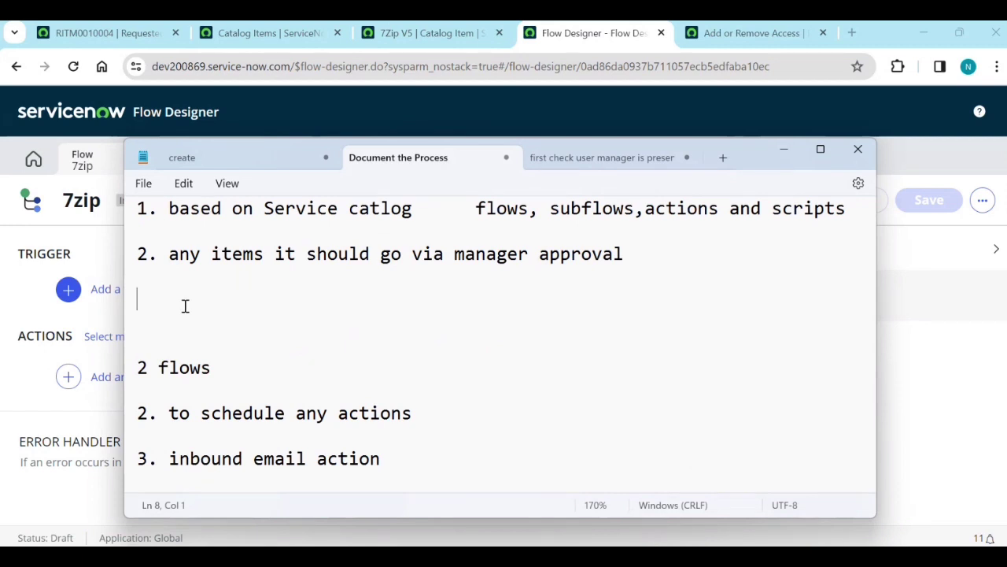
type("manager app")
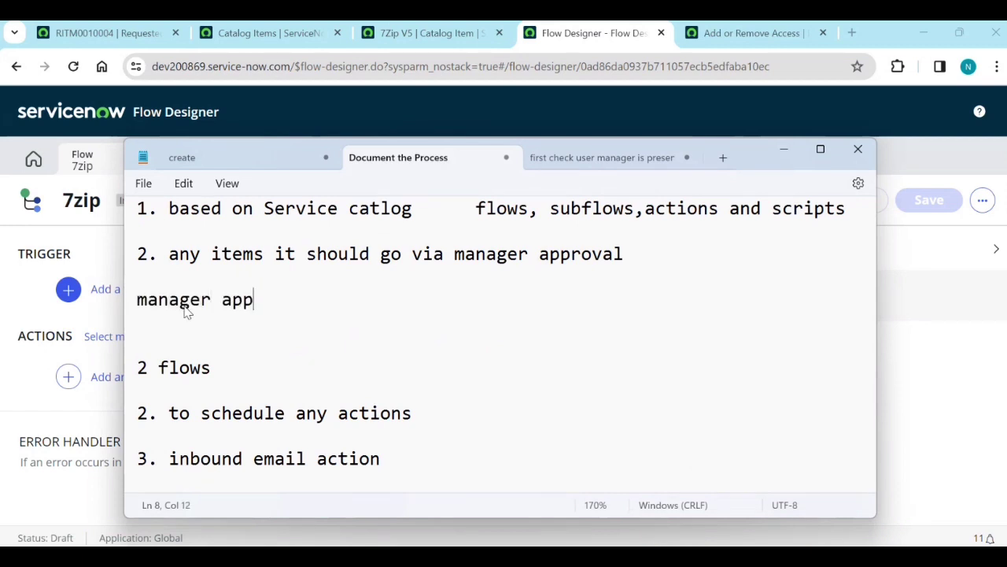
type("roavl")
key("Return")
key("Return")
key("Down")
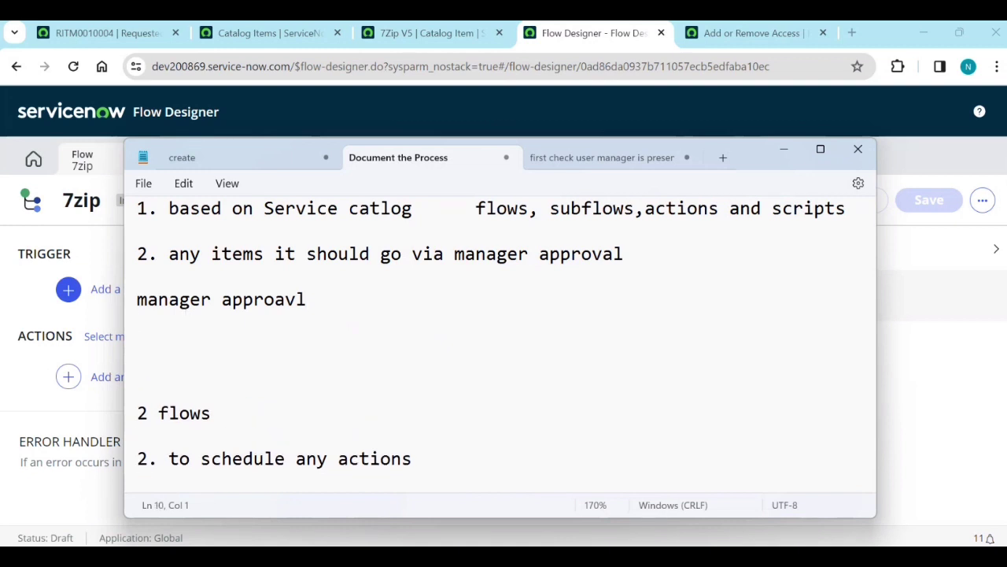
Add the line "create a task to fullfilment" to the notes, then minimize Notepad to return to the flow.
type("create a ")
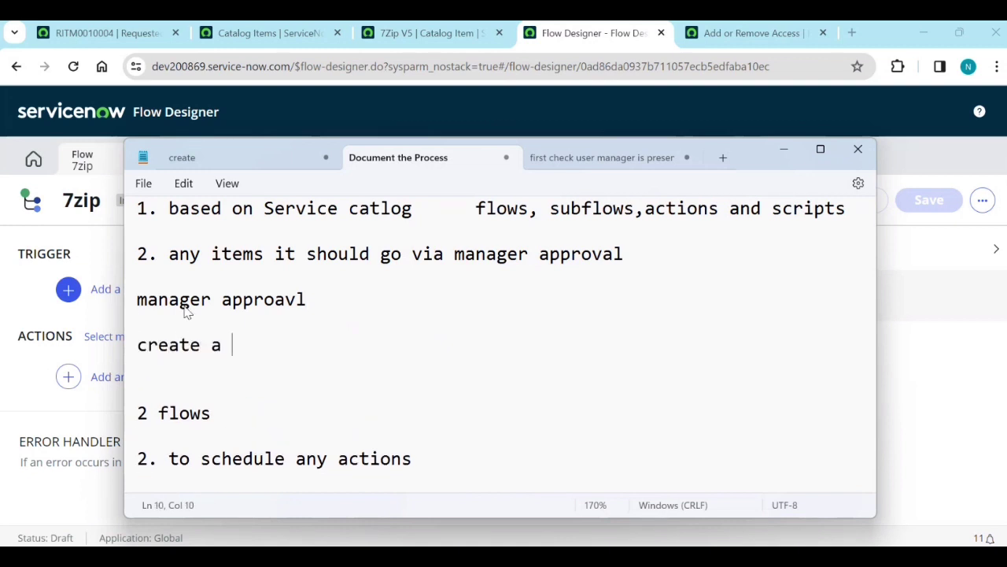
type("task to")
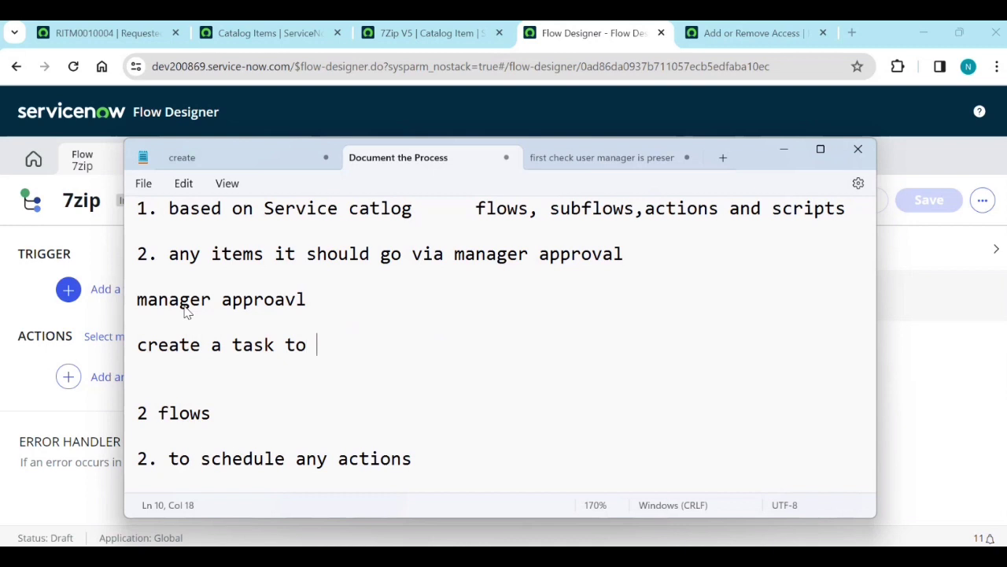
type(" fullment")
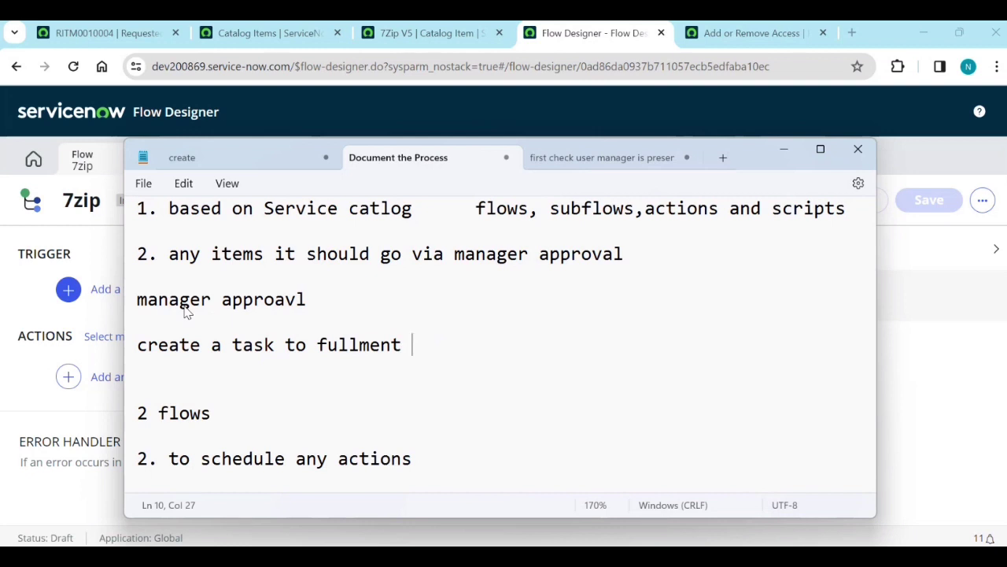
key("BackSpace")
key("BackSpace")
type("filmen")
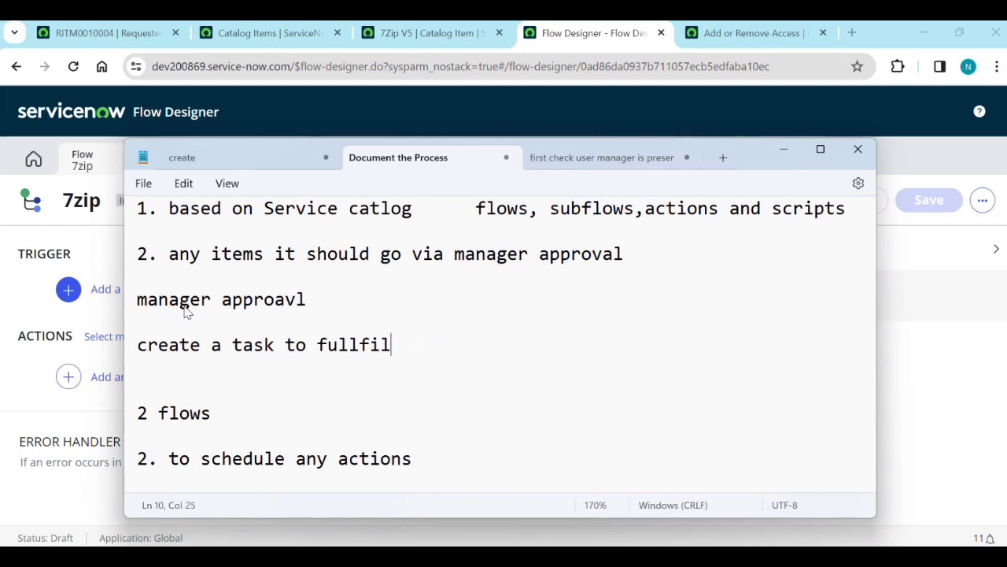
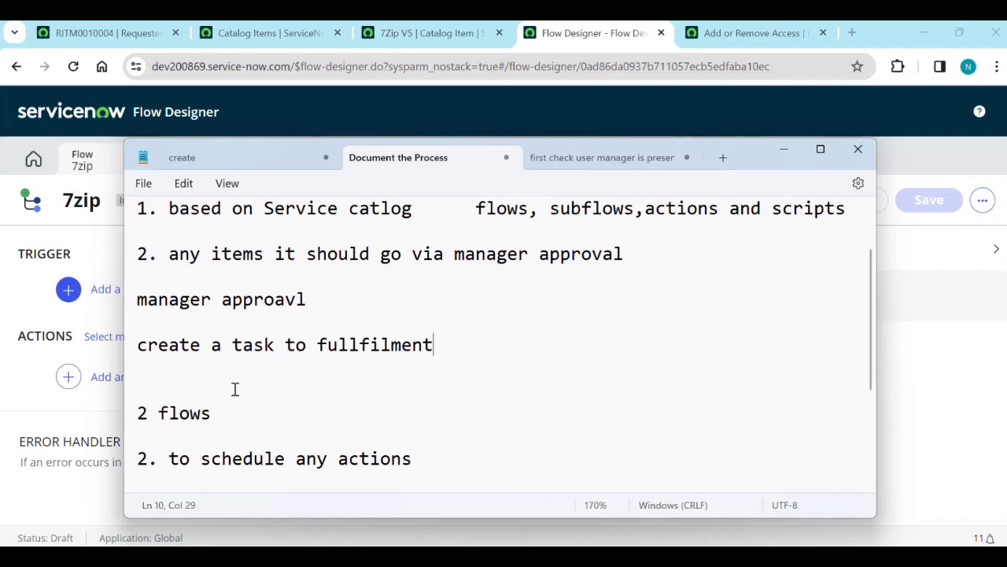
left_click(144, 377)
left_click(785, 150)
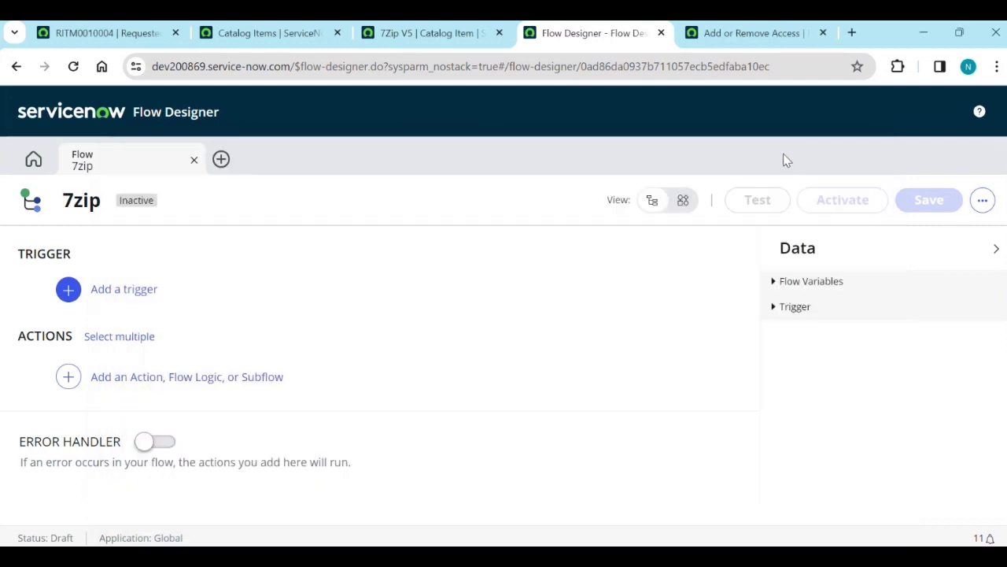
Add a Service Catalog trigger to the 7zip flow, set to run the flow in background (default).
left_click(121, 290)
scroll(283, 409, "down", 5)
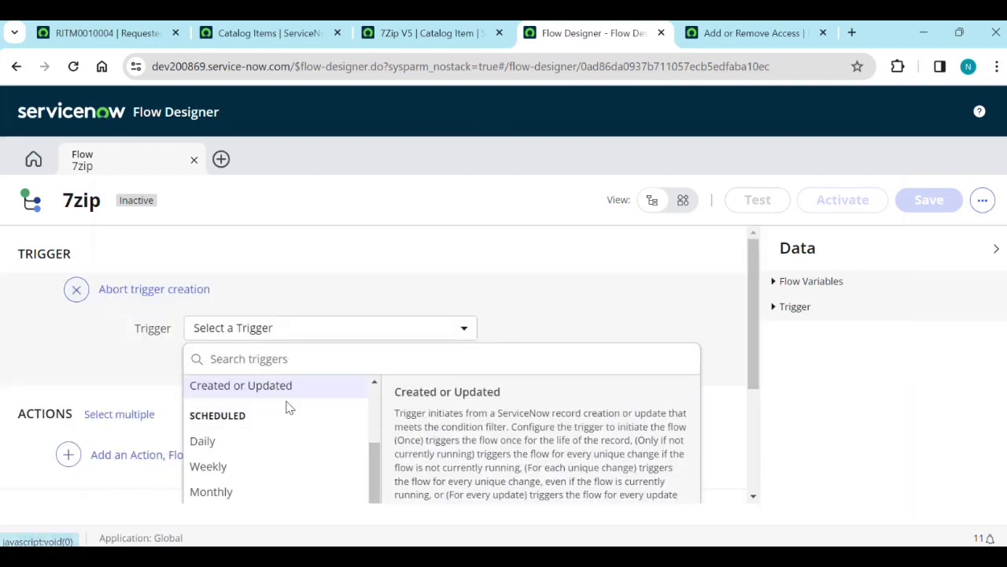
left_click(266, 481)
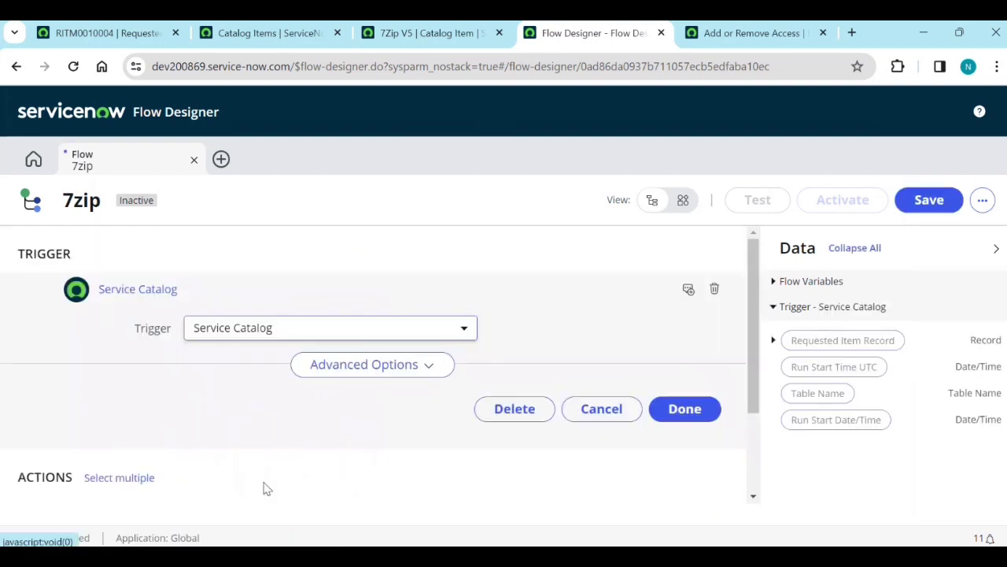
left_click(412, 371)
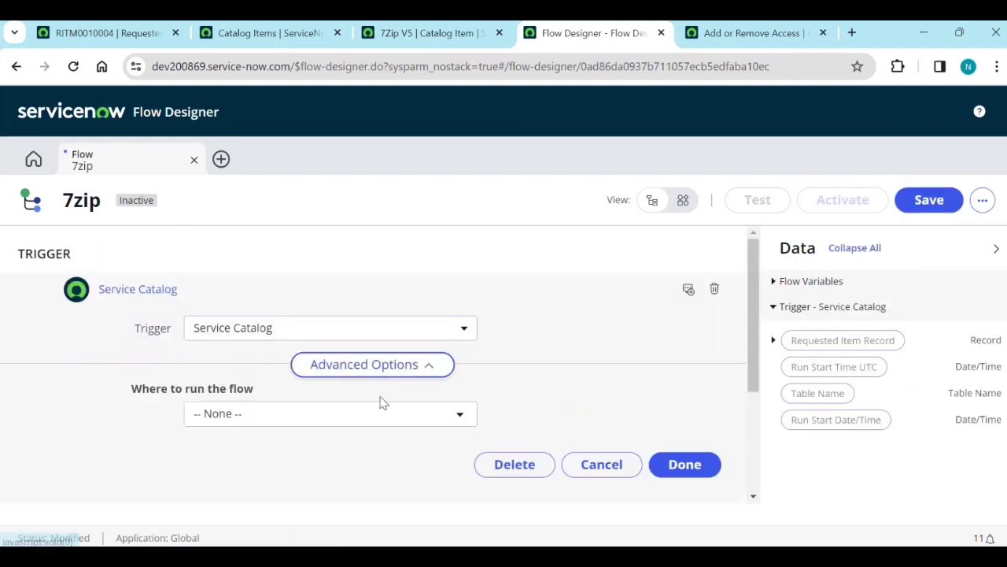
left_click(371, 416)
left_click(339, 466)
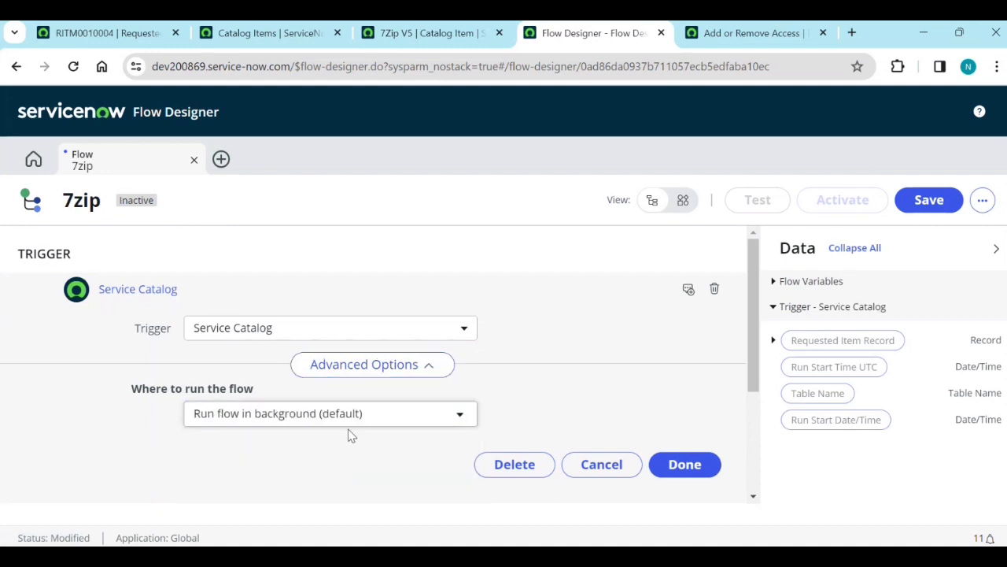
left_click(681, 465)
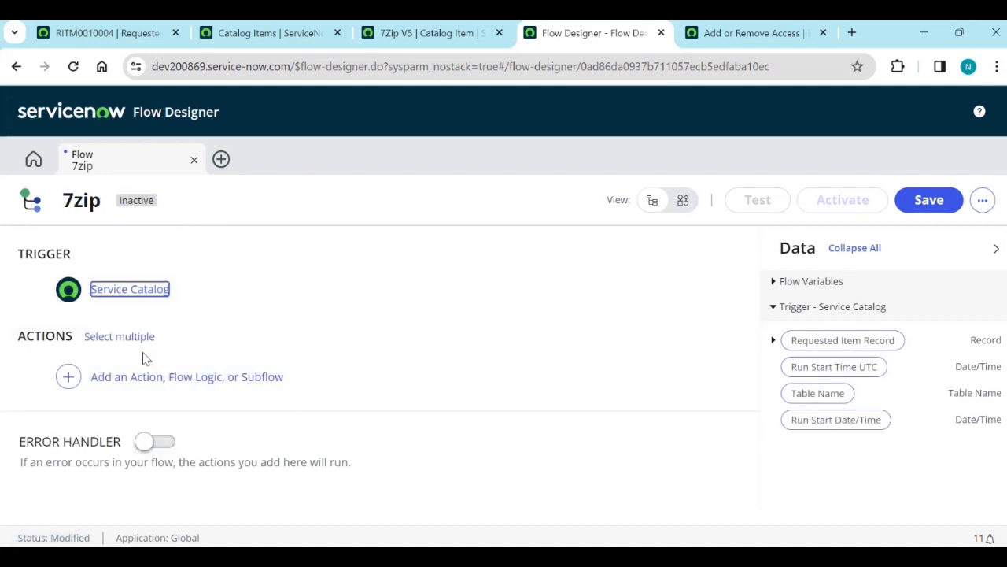
Add the ServiceNow Core Get Catalog Variables action as the first action of the flow.
left_click(144, 378)
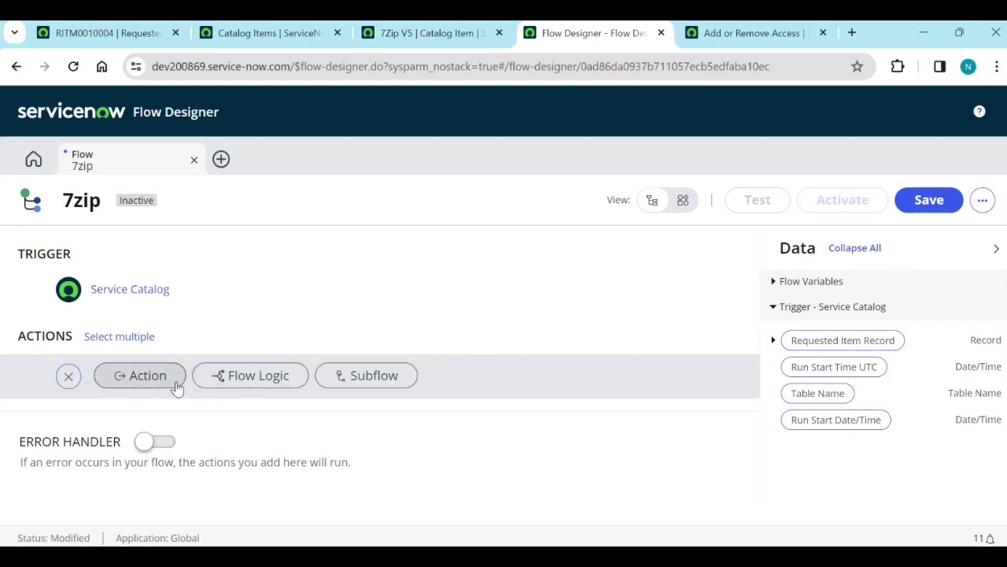
left_click(157, 379)
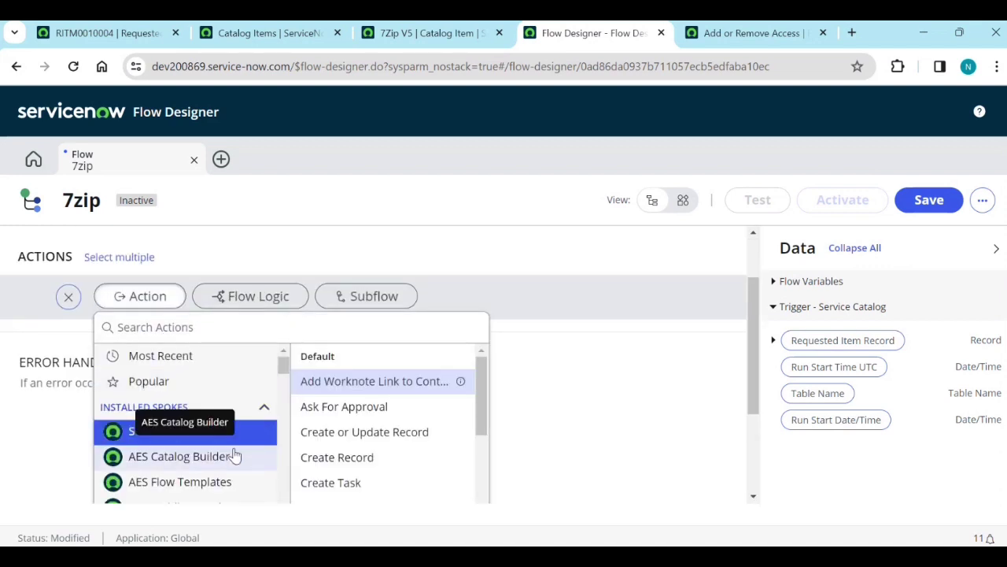
left_click(233, 439)
scroll(378, 452, "down", 2)
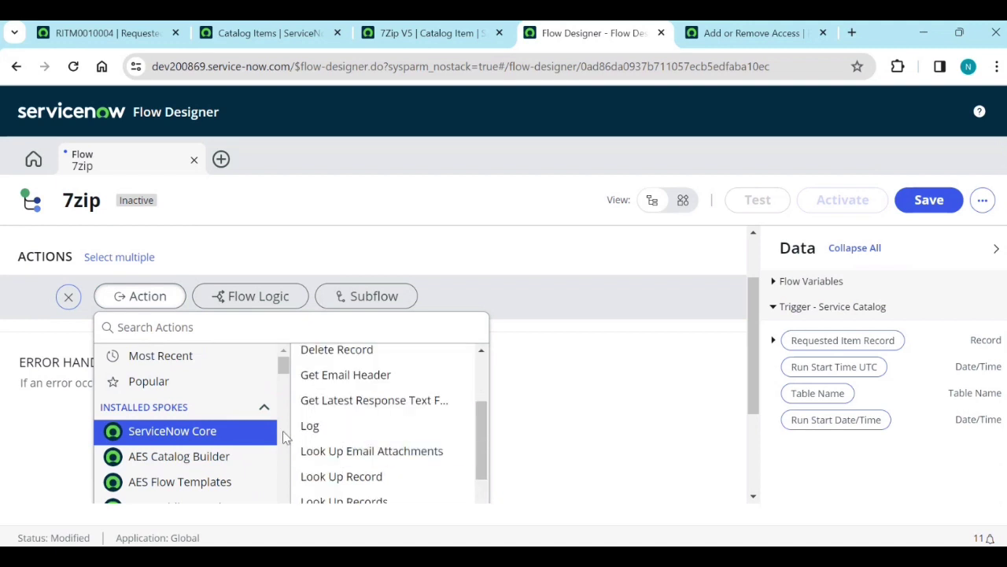
scroll(397, 452, "down", 5)
scroll(406, 447, "down", 3)
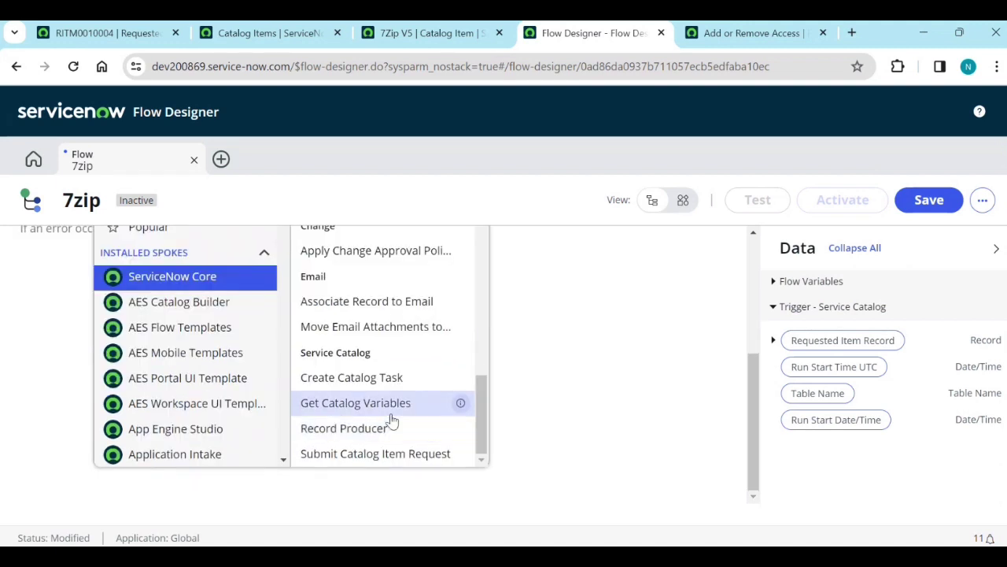
left_click(365, 414)
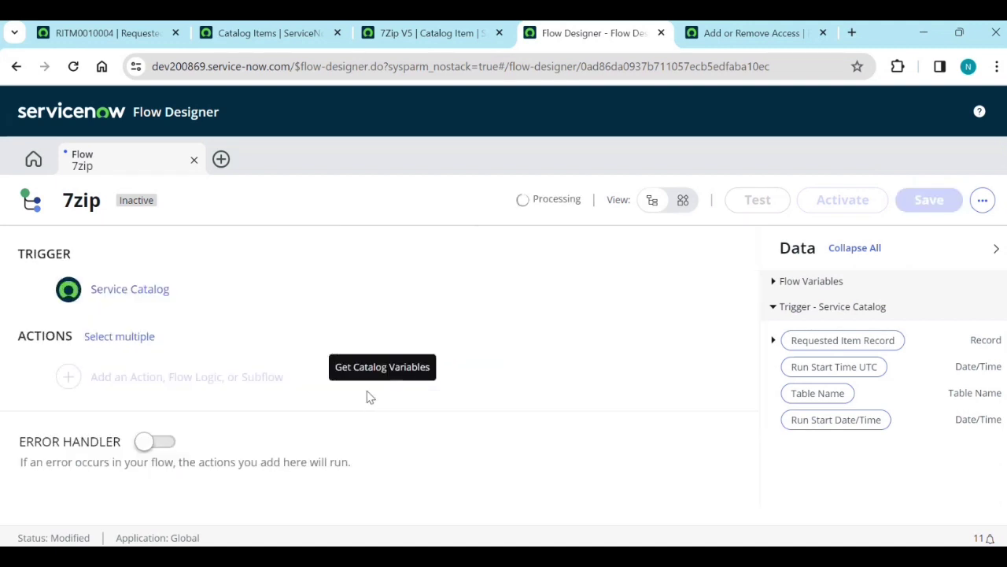
Map the trigger's Requested Item Record to the Submitted Request of the Get Catalog Variables action.
left_click(244, 426)
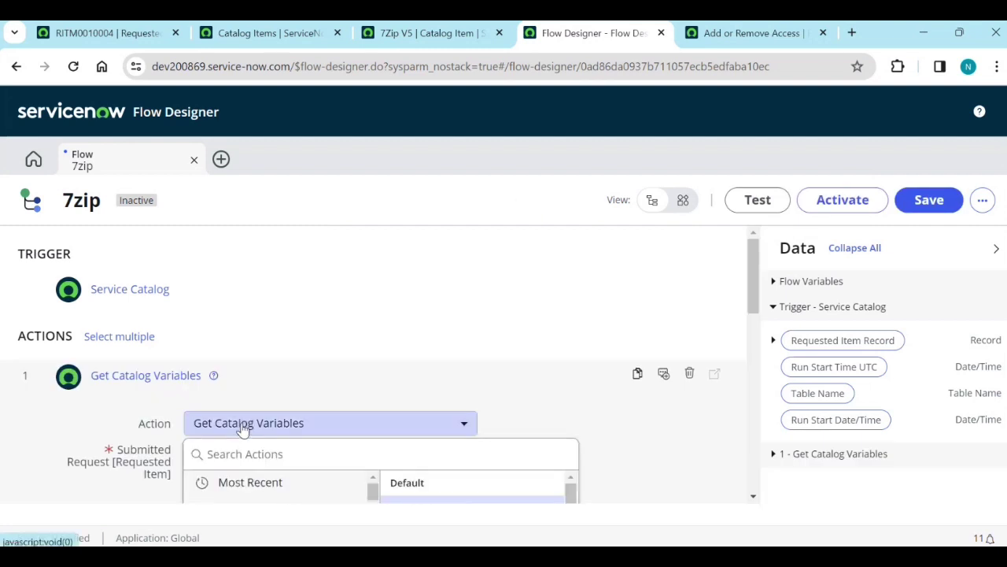
left_click(244, 425)
scroll(427, 399, "down", 2)
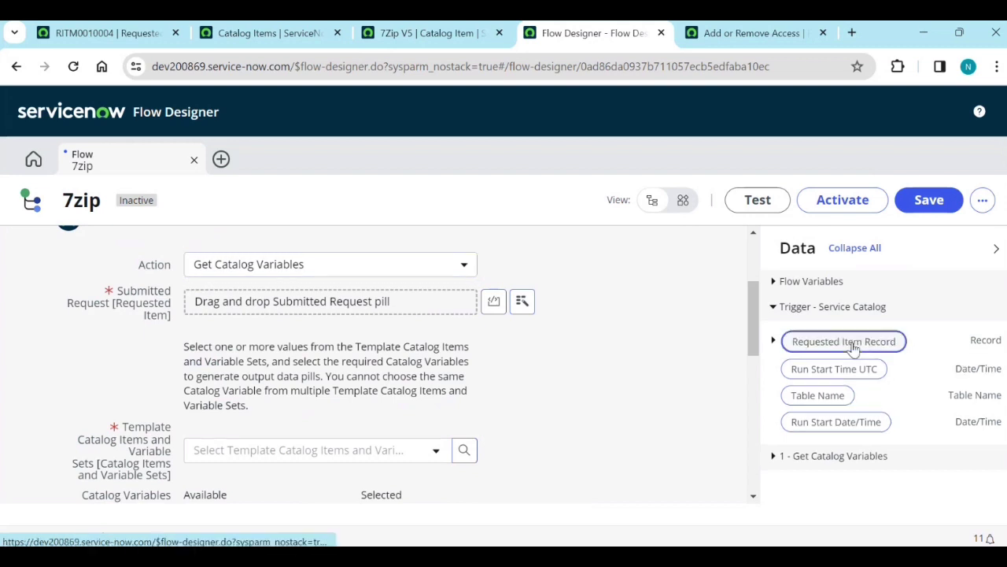
left_click_drag(850, 340, 389, 328)
Choose 7Zip V5 as the template catalog item, move all its available variables to Selected, and finish the action.
scroll(434, 380, "down", 2)
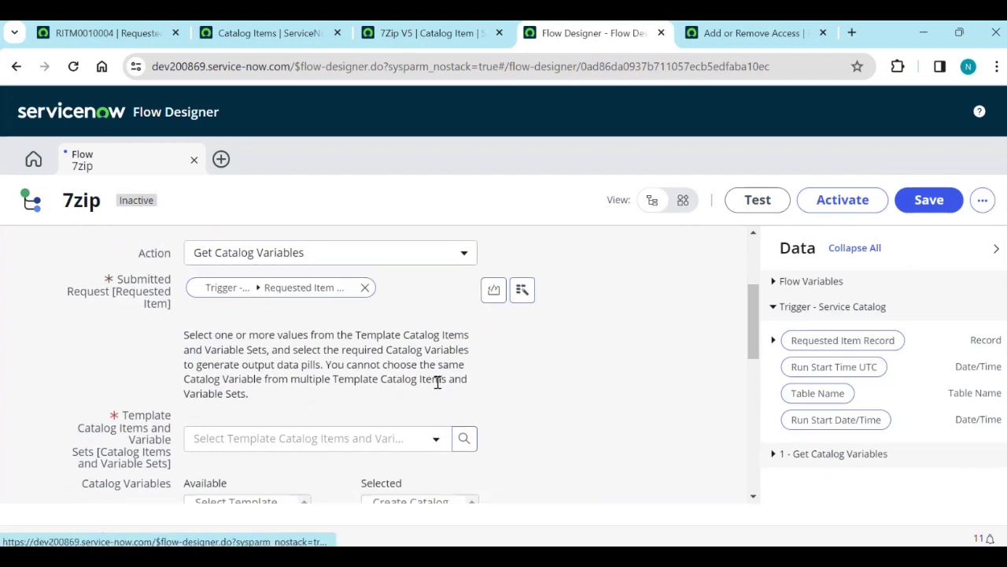
left_click(312, 293)
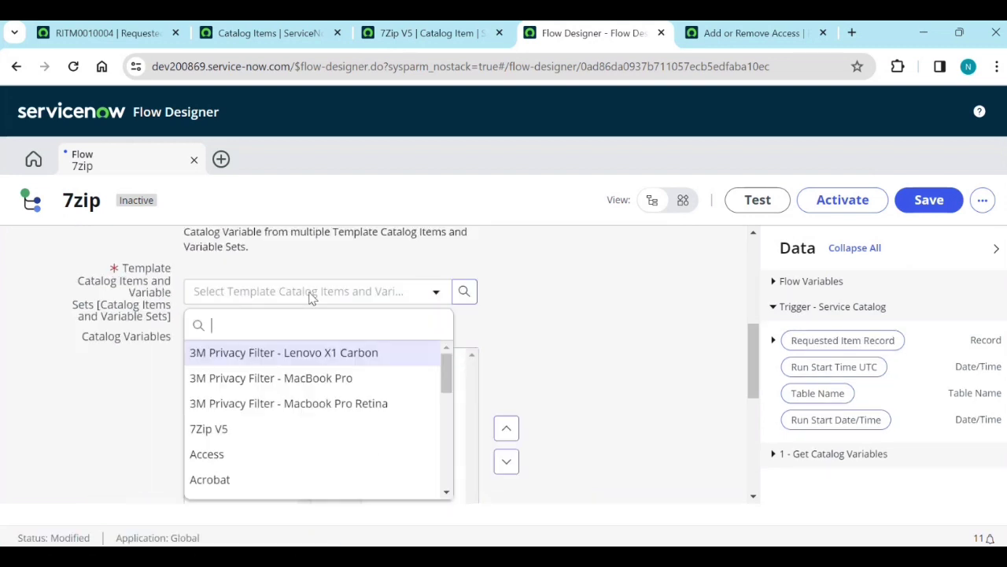
type("7")
left_click(285, 353)
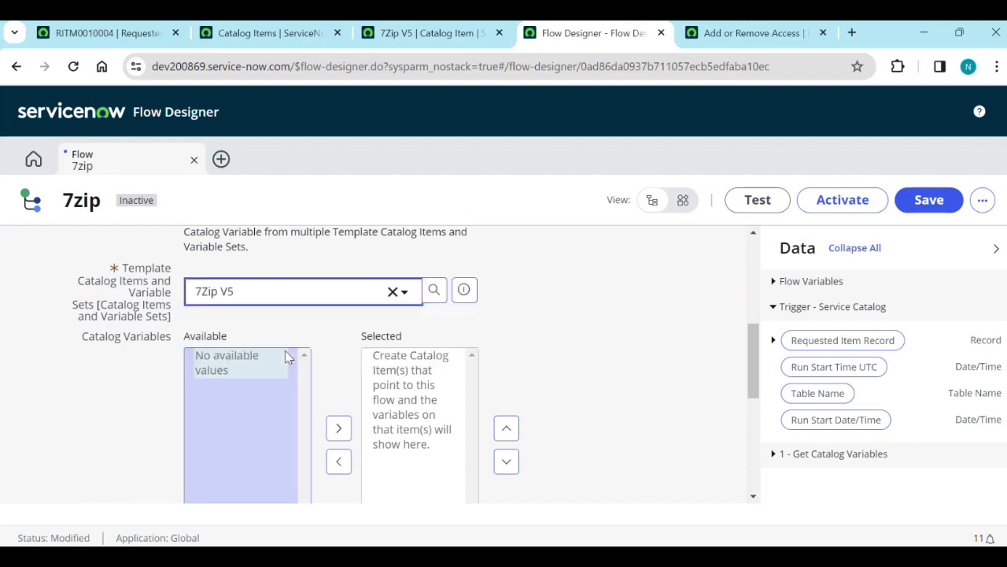
left_click_drag(246, 356, 246, 418)
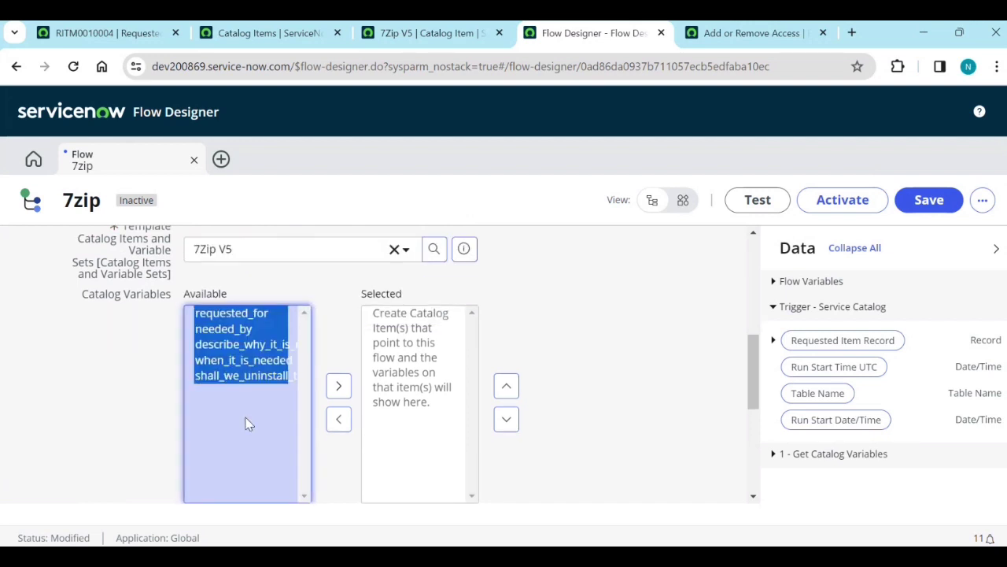
left_click(339, 385)
scroll(338, 385, "down", 2)
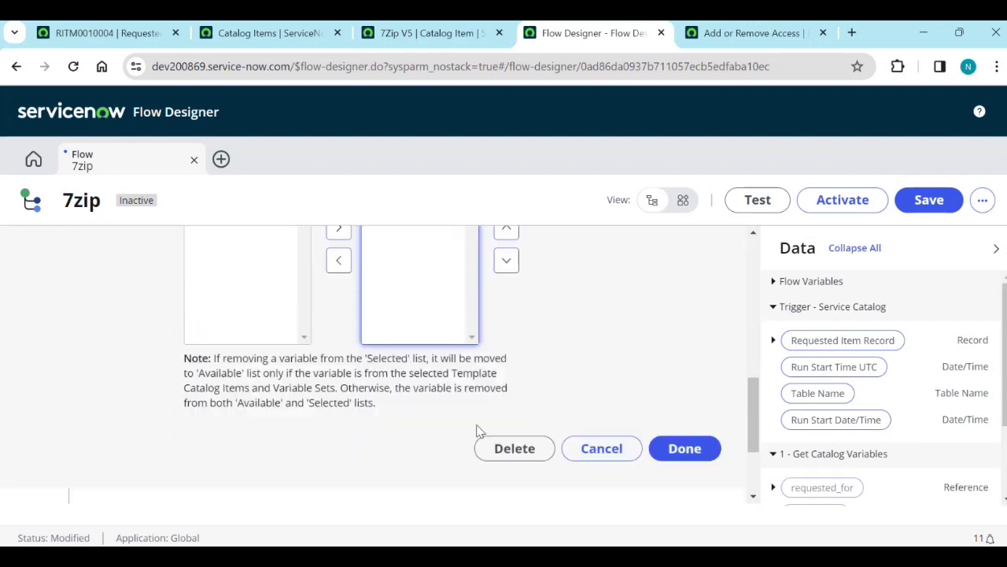
left_click(667, 448)
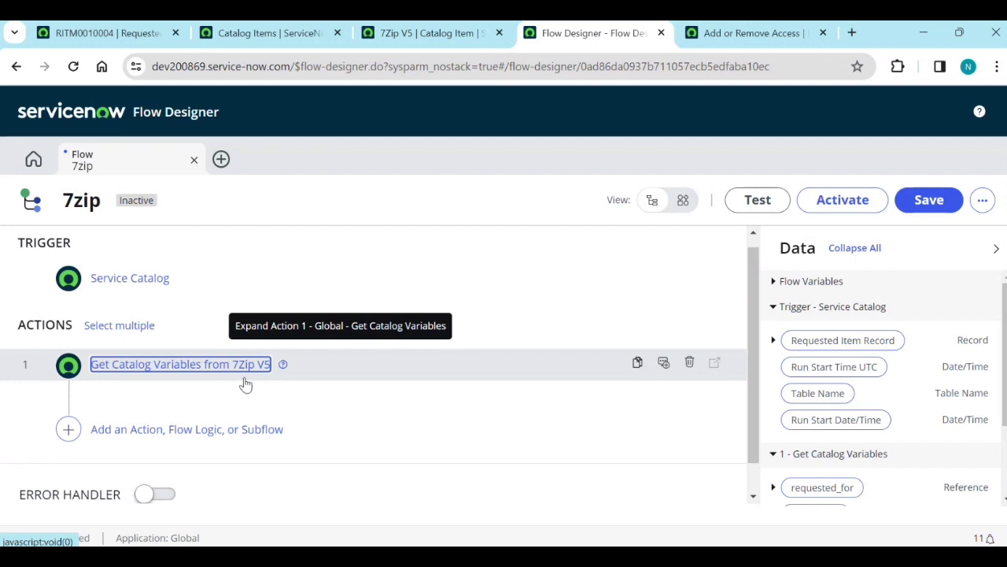
Search the subflows for "manage" and add the Manager Approval subflow as the second action.
left_click(228, 434)
left_click(365, 436)
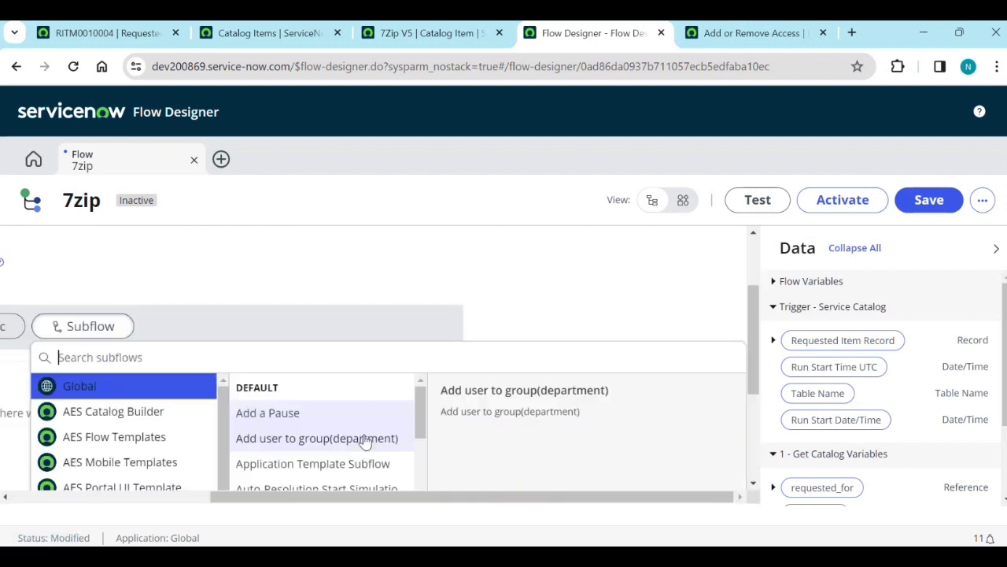
type("man")
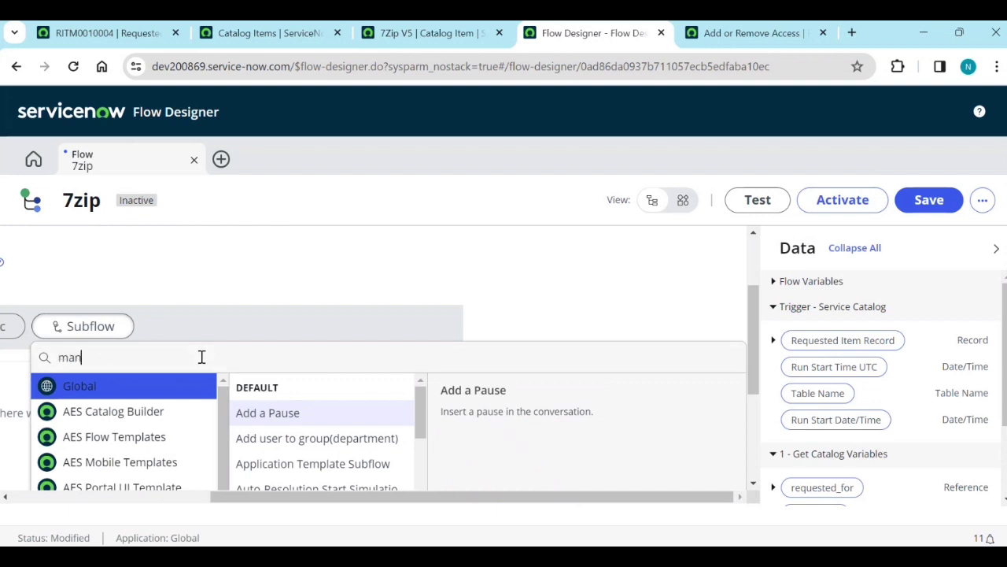
type("age")
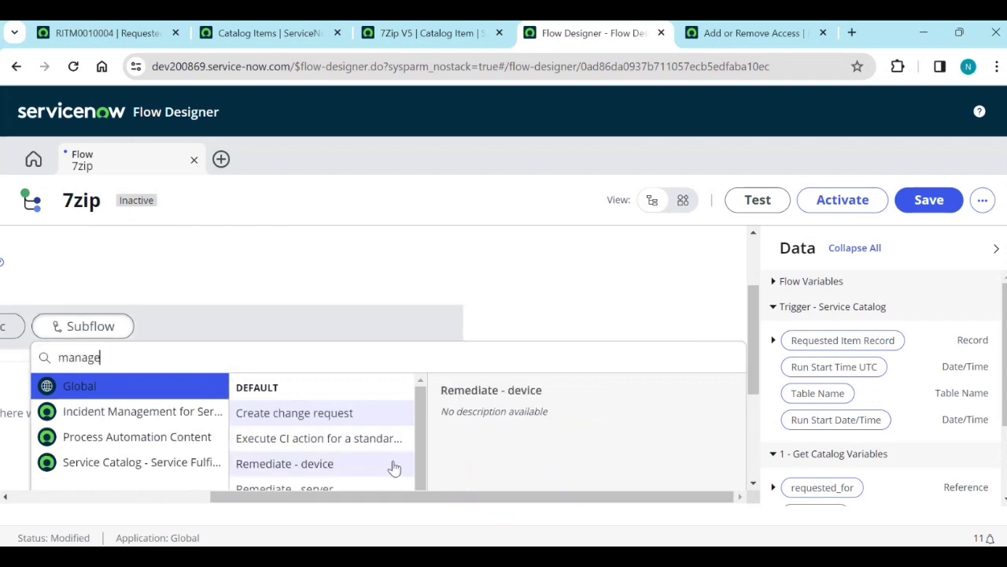
scroll(386, 463, "down", 4)
scroll(358, 450, "down", 1)
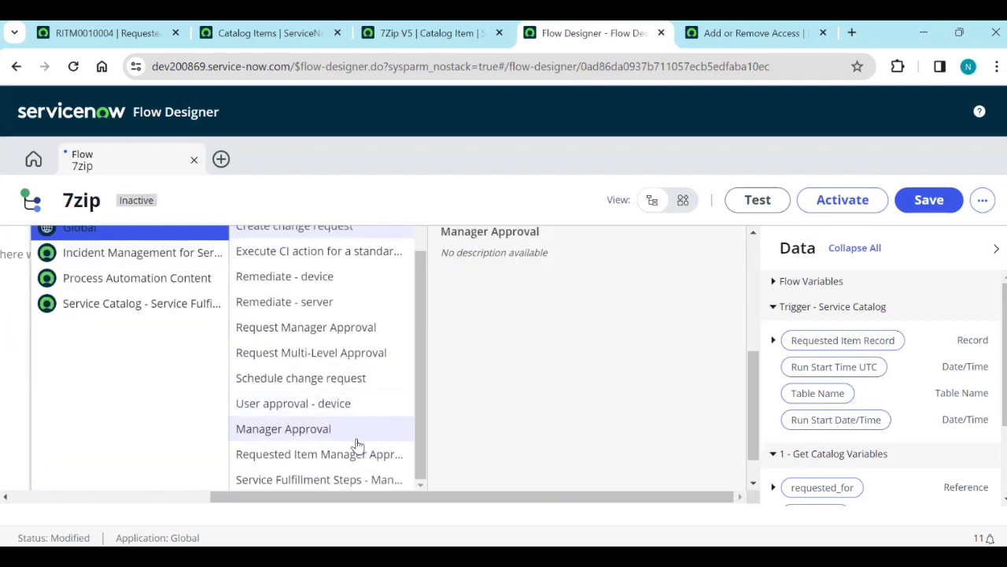
left_click(333, 429)
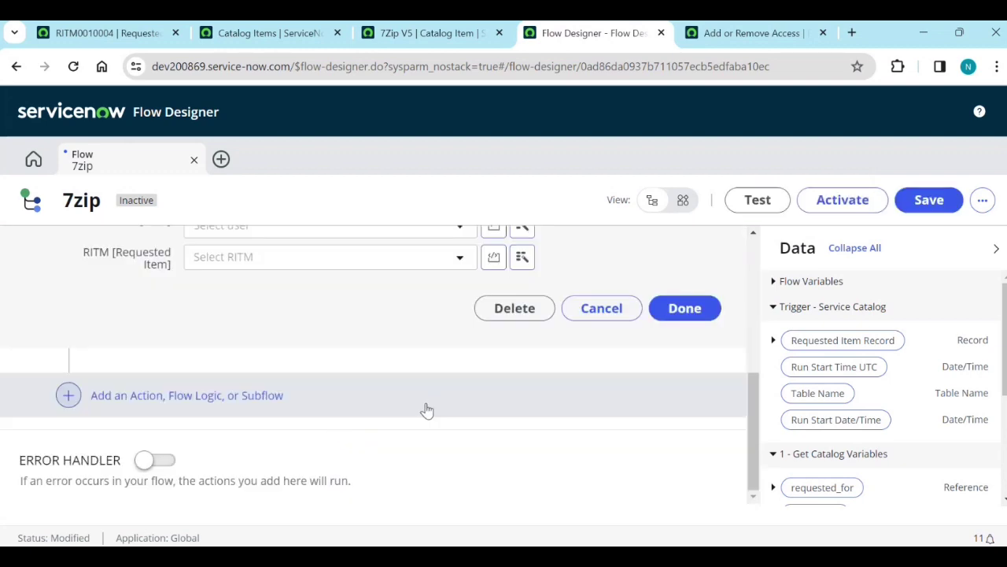
Map the requested_for catalog variable to the user input of the Manager Approval subflow.
scroll(361, 407, "up", 3)
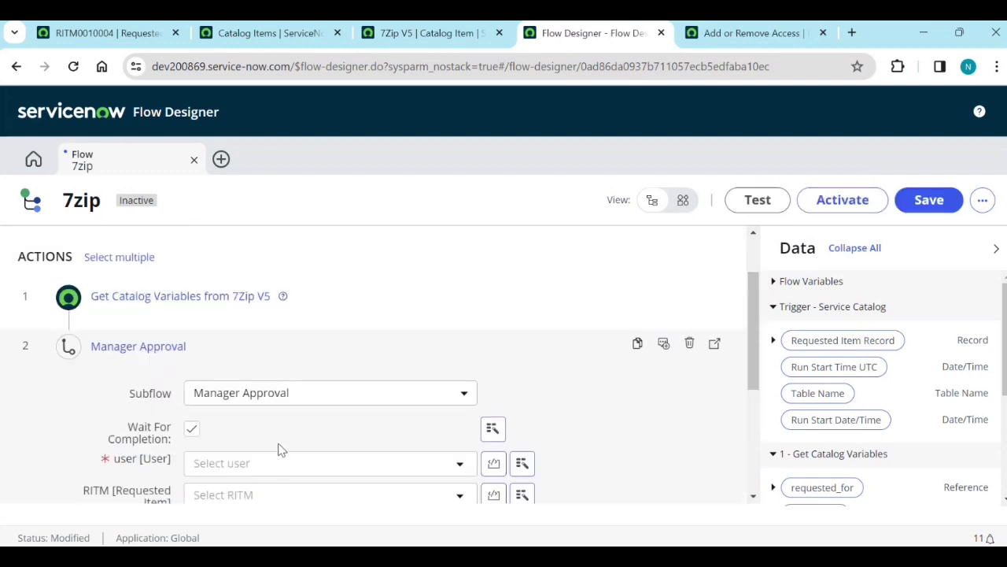
scroll(873, 410, "down", 2)
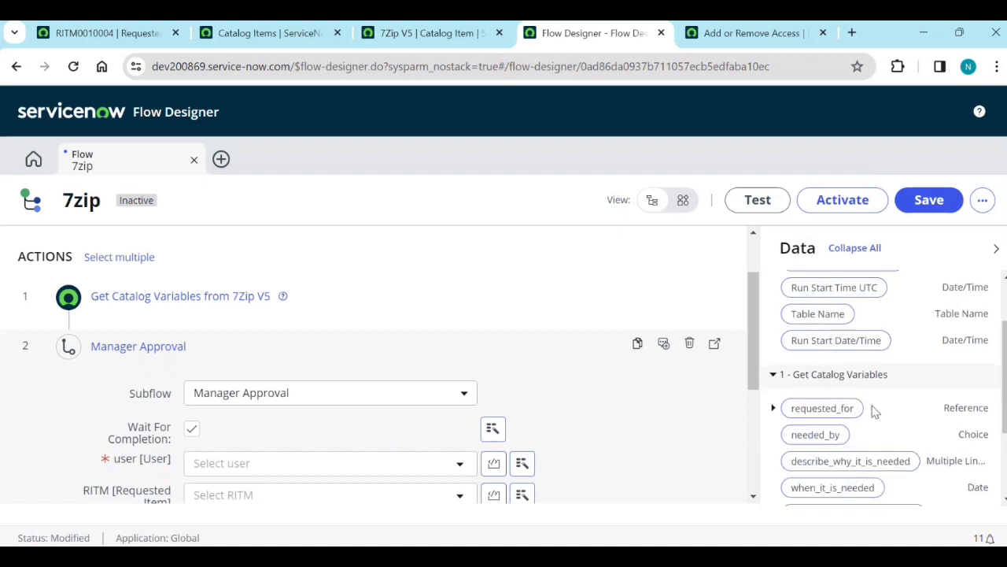
left_click_drag(862, 415, 363, 470)
Map the trigger's Requested Item Record to the subflow's RITM input and finish the Manager Approval step.
scroll(746, 432, "down", 2)
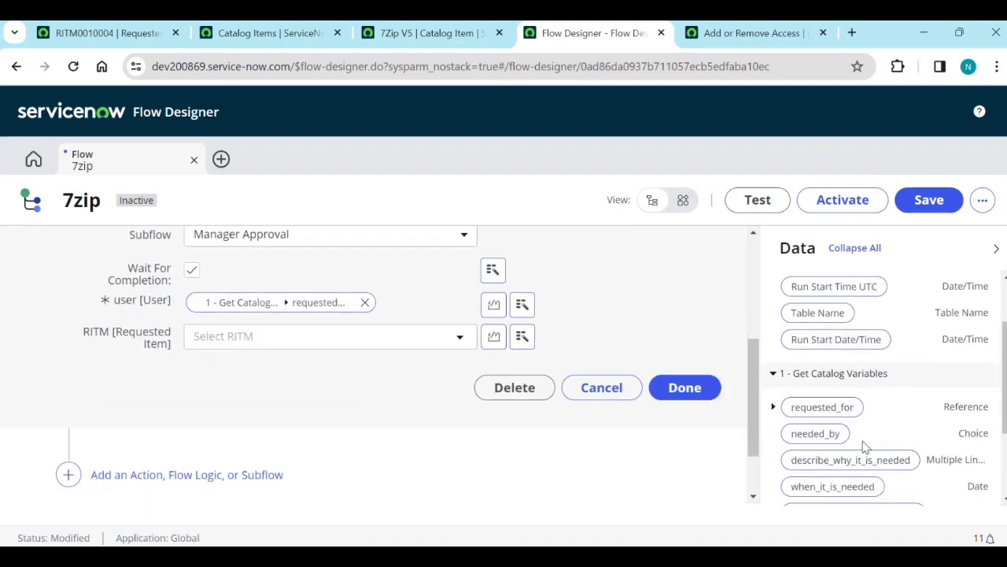
scroll(863, 449, "down", 1)
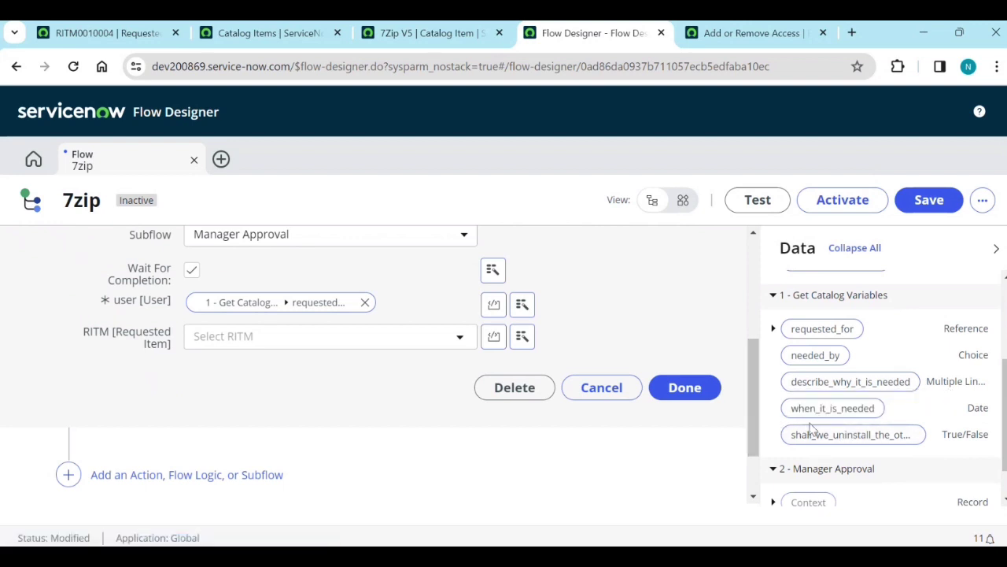
scroll(744, 348, "up", 2)
scroll(829, 351, "up", 4)
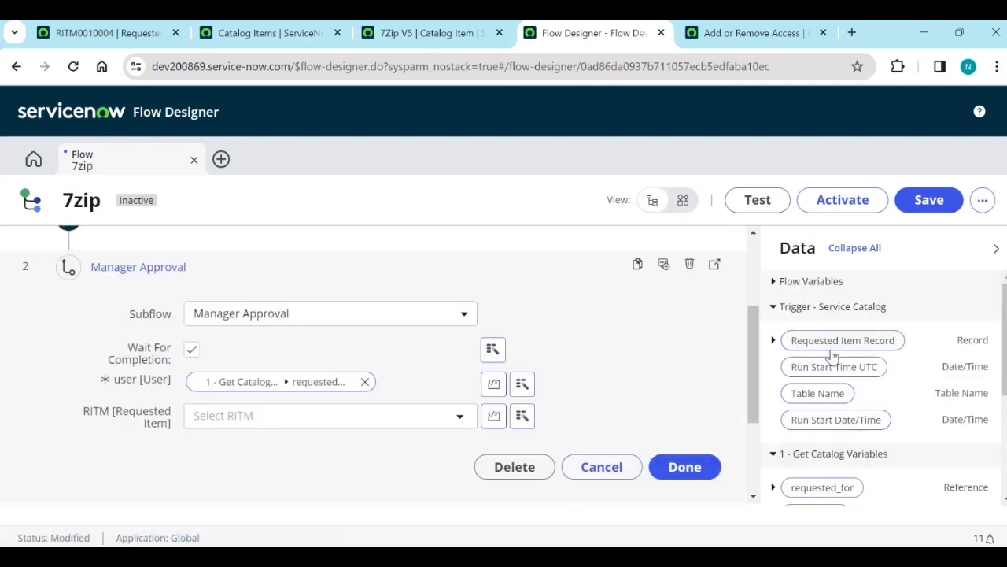
left_click_drag(830, 352, 338, 425)
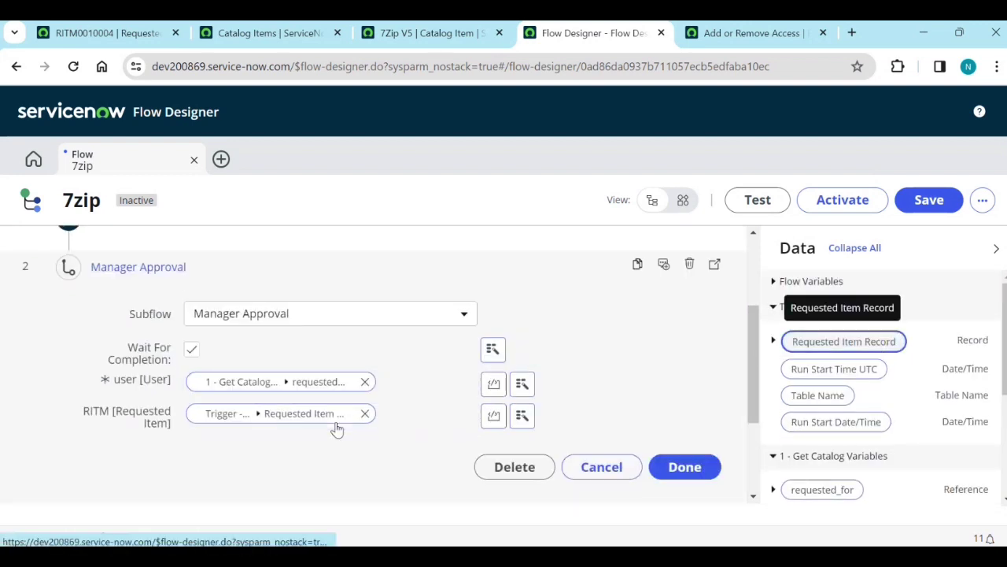
left_click(699, 475)
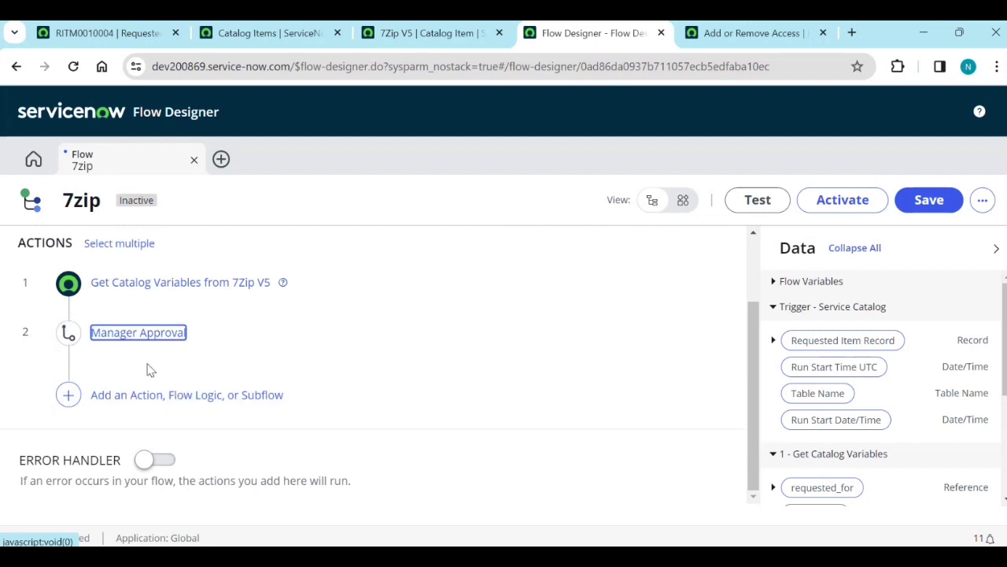
Add an If flow logic after Manager Approval with the condition label "If it is Approved".
left_click(139, 396)
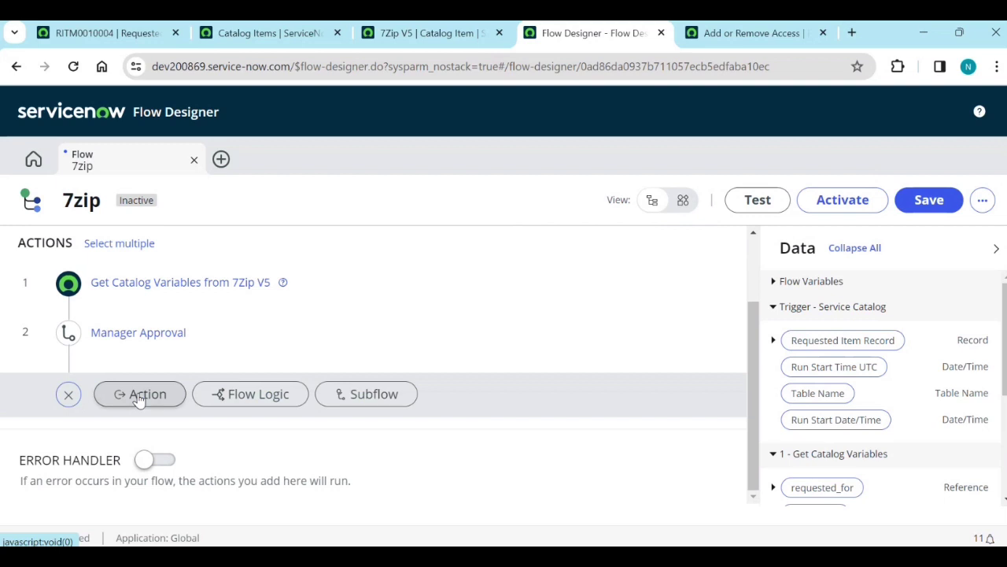
left_click(243, 408)
left_click(247, 455)
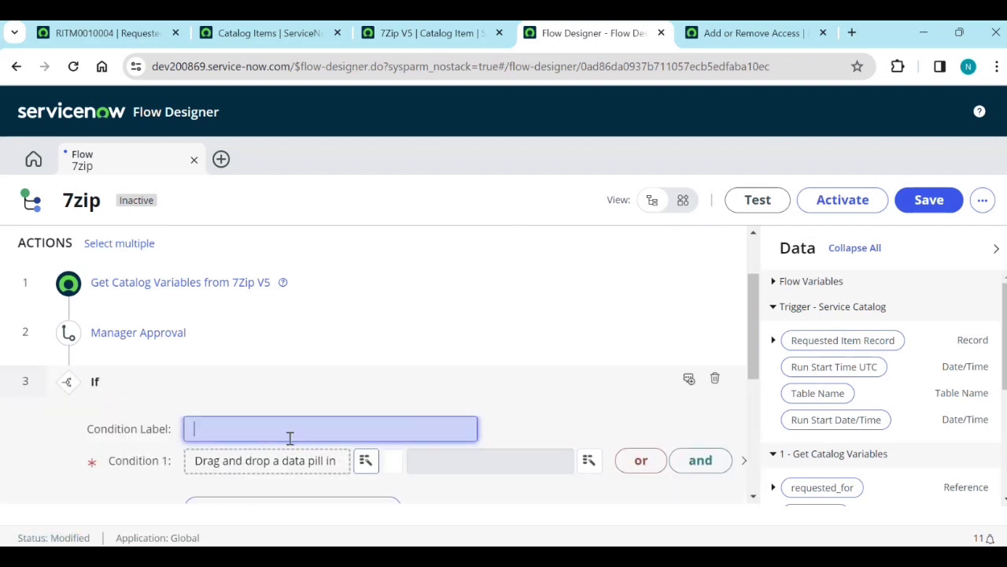
type("If it is Approved")
Set the If condition to Manager Approval Output is "approved" and finish the flow logic.
scroll(694, 396, "down", 1)
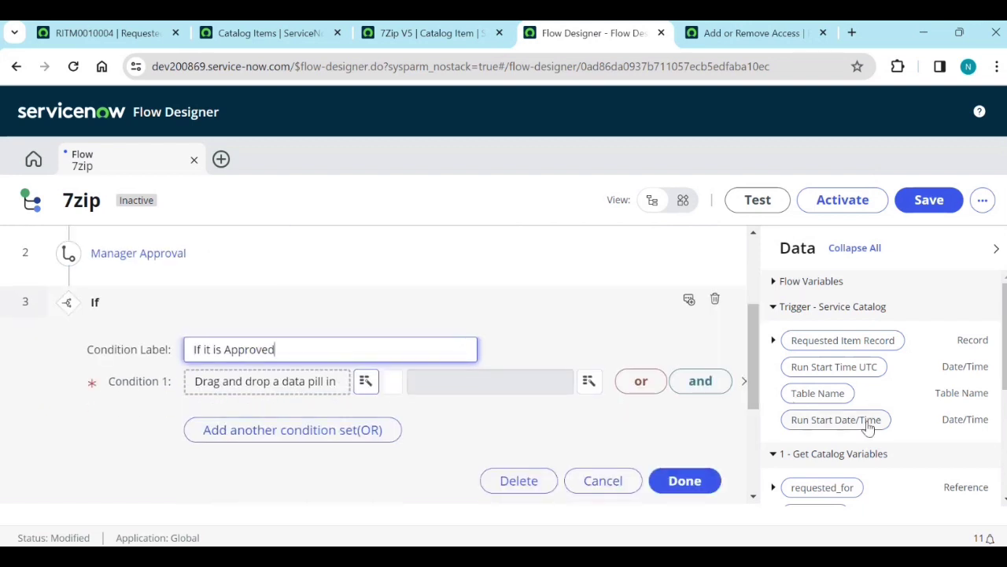
scroll(866, 429, "down", 2)
scroll(868, 431, "down", 1)
left_click_drag(808, 459, 309, 395)
left_click(425, 385)
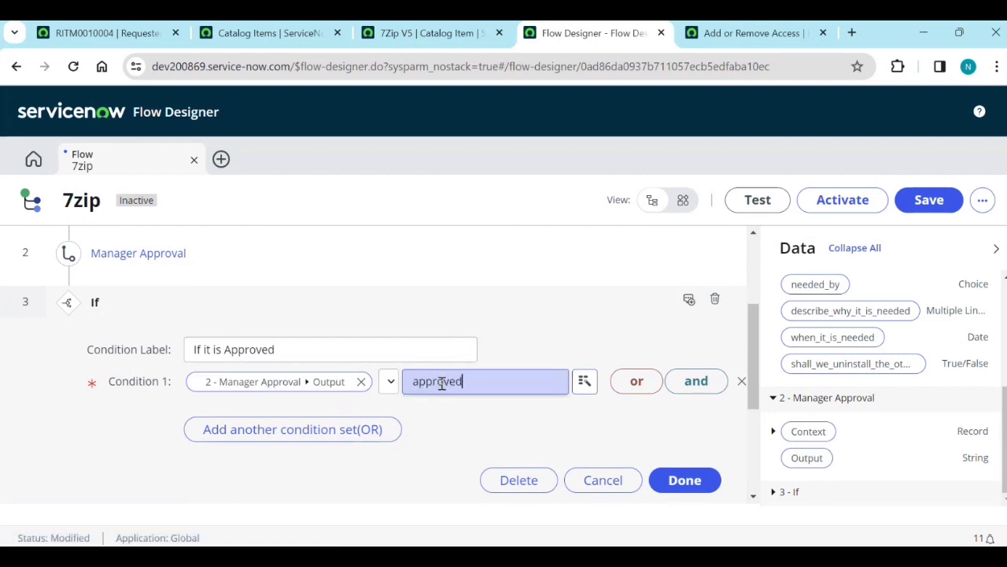
left_click(390, 383)
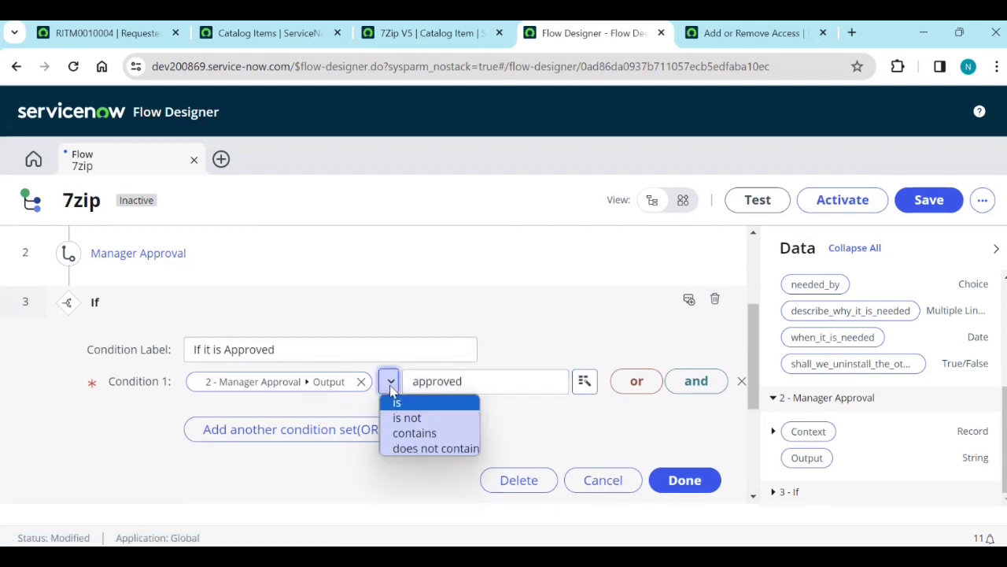
left_click(391, 391)
left_click(689, 481)
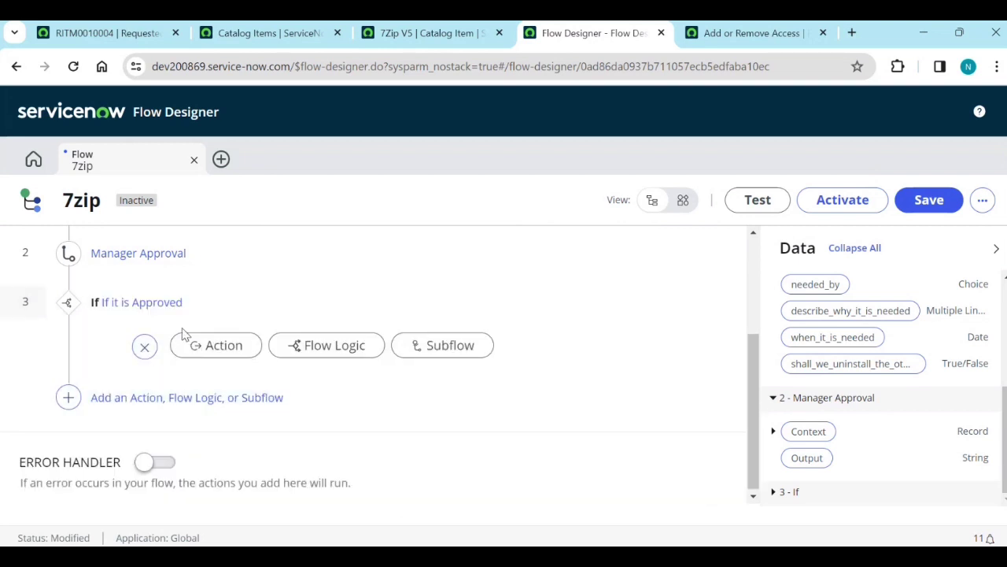
Add a Create Task action under the If it is Approved branch and set its table to Catalog Task [sc_task].
left_click(203, 350)
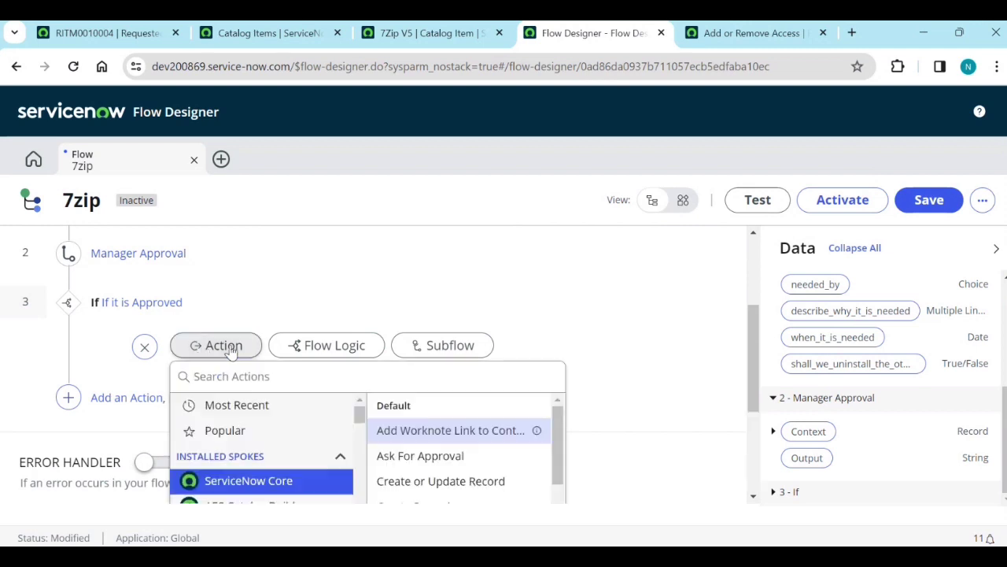
left_click(425, 454)
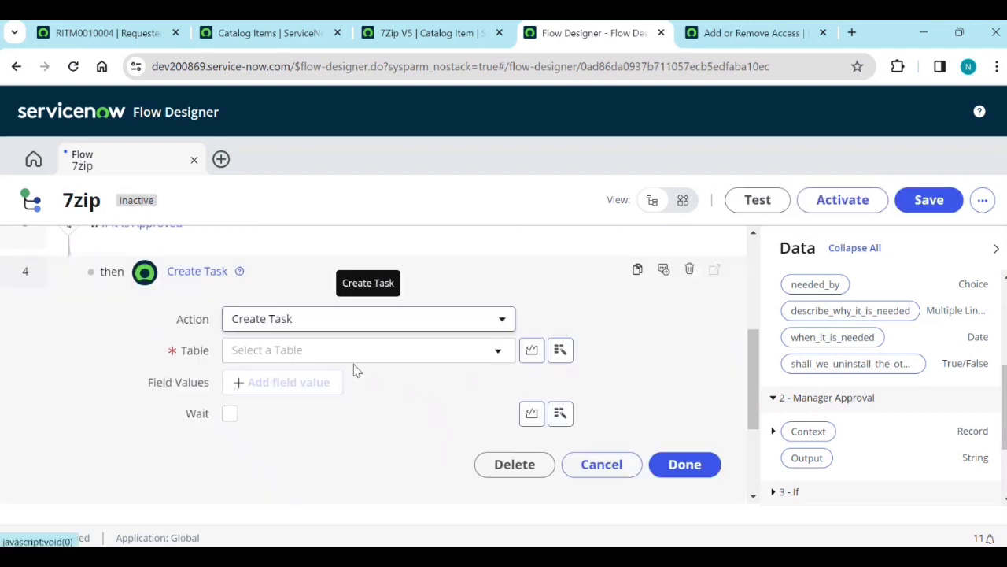
left_click(358, 356)
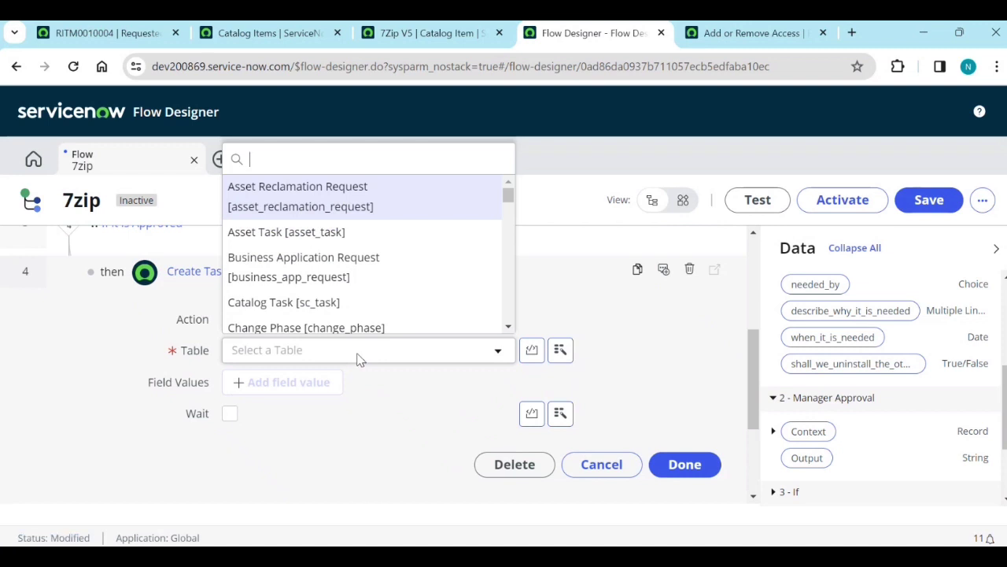
type("sc")
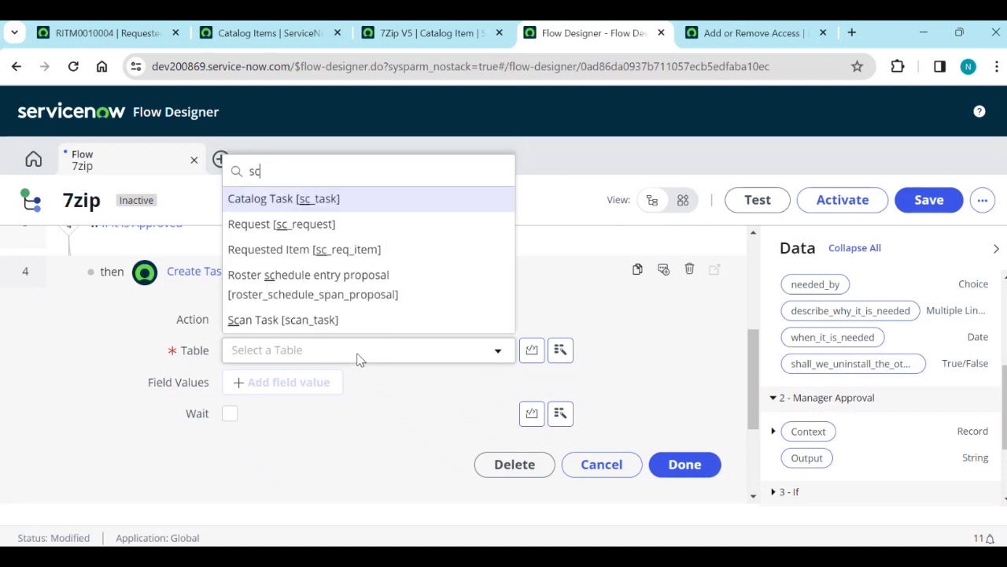
type("_task")
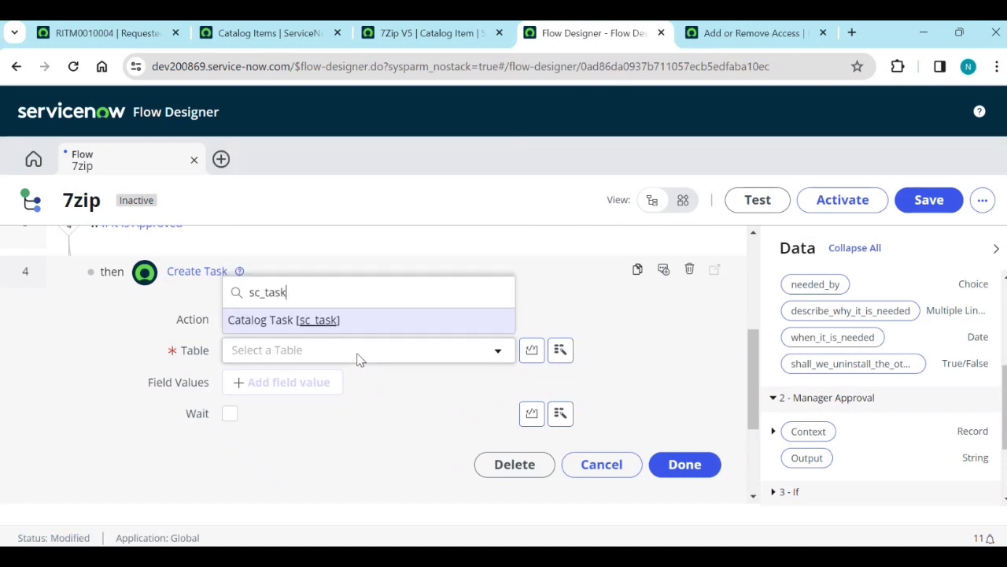
left_click(350, 324)
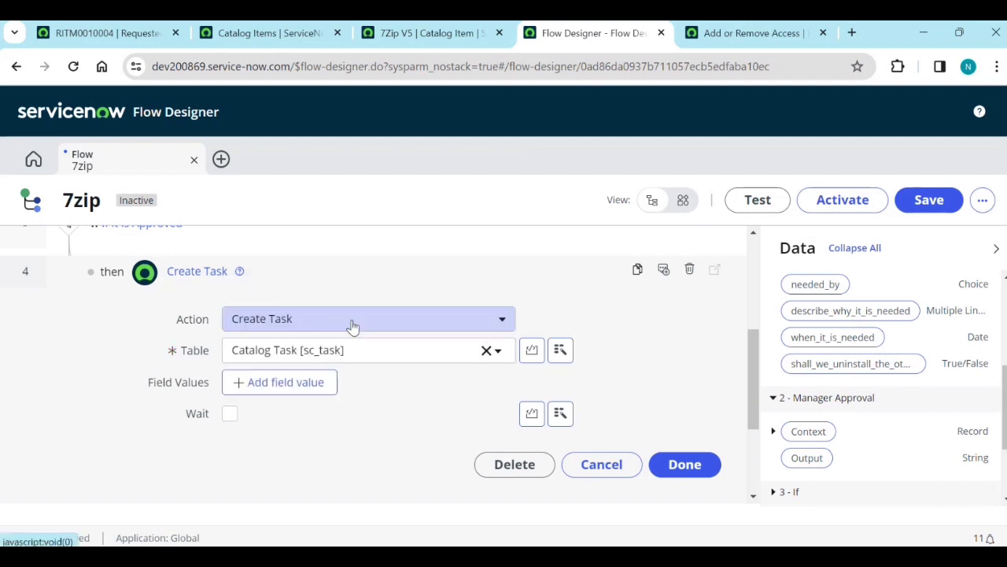
Add the Request item field value to the Create Task action and map the trigger's Requested Item Record to it.
scroll(353, 330, "down", 1)
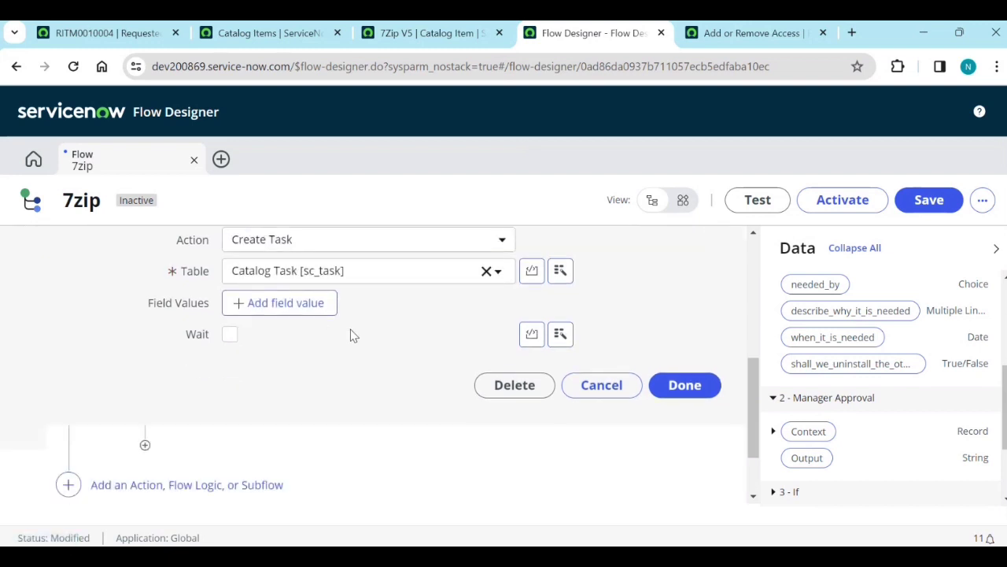
left_click(295, 307)
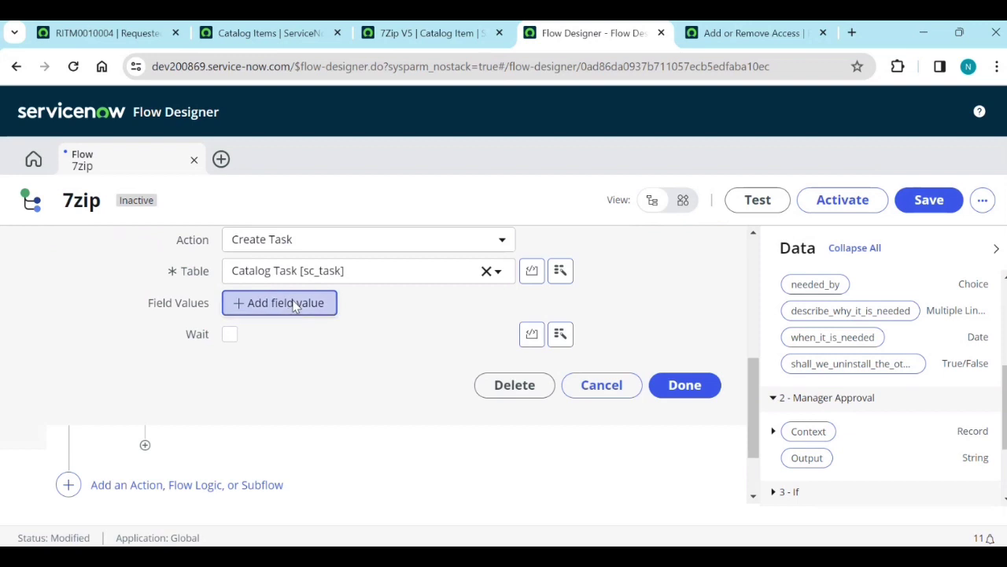
left_click(298, 309)
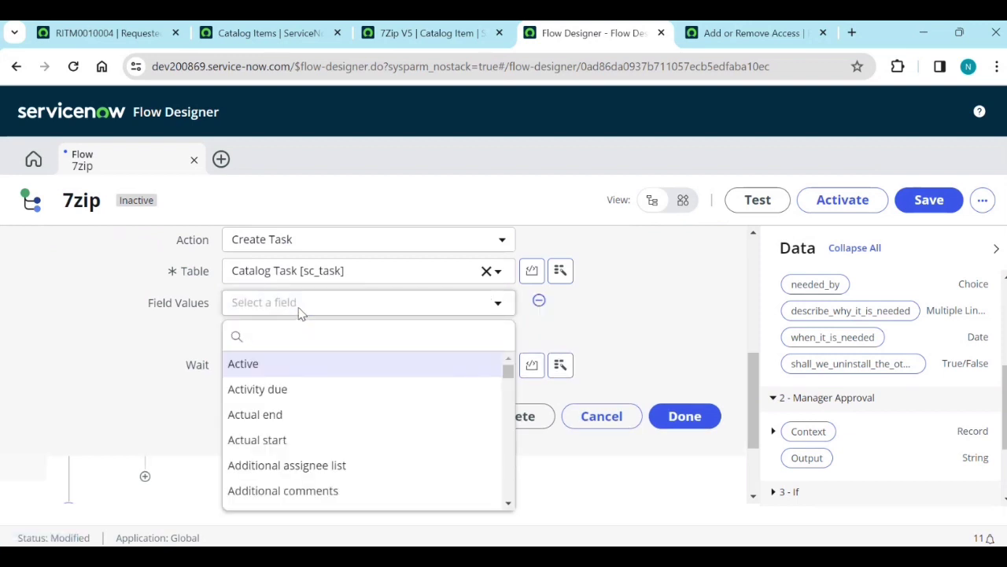
type("r")
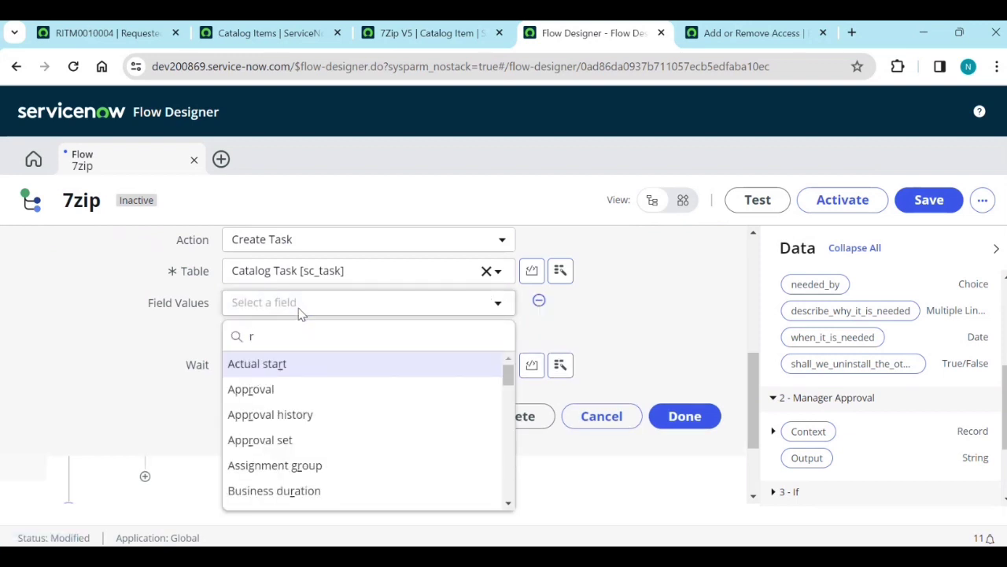
type("ew")
key("BackSpace")
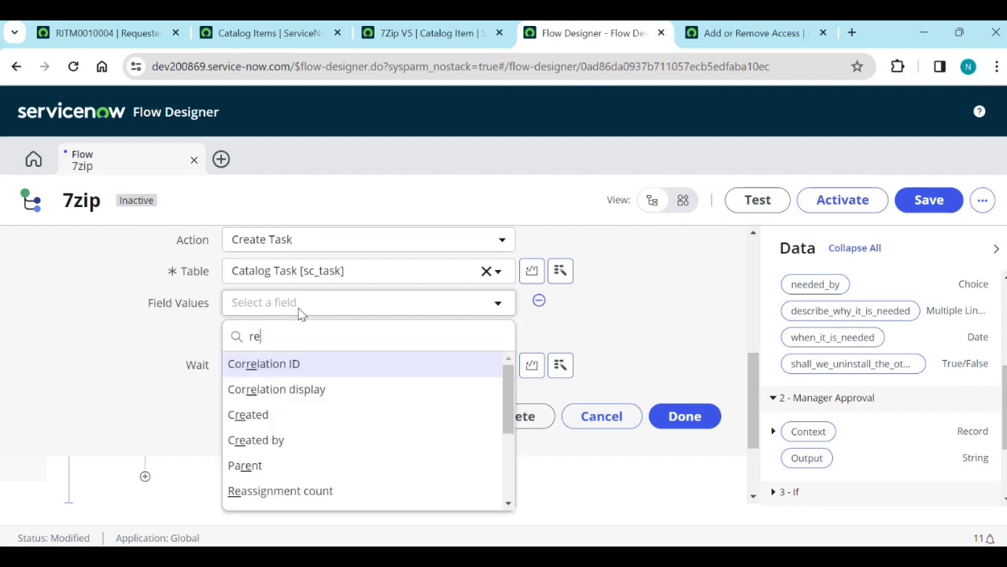
type("que")
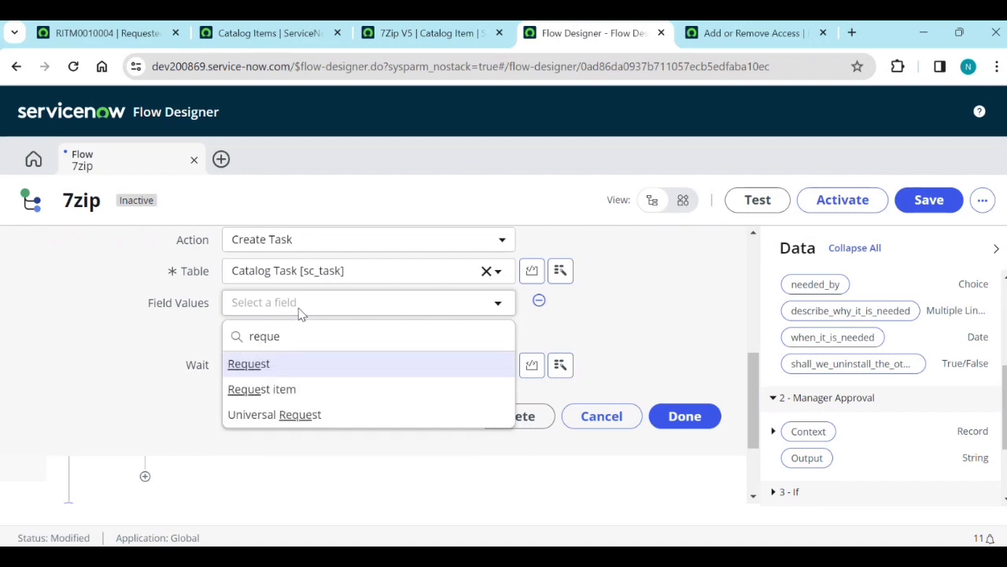
left_click(288, 394)
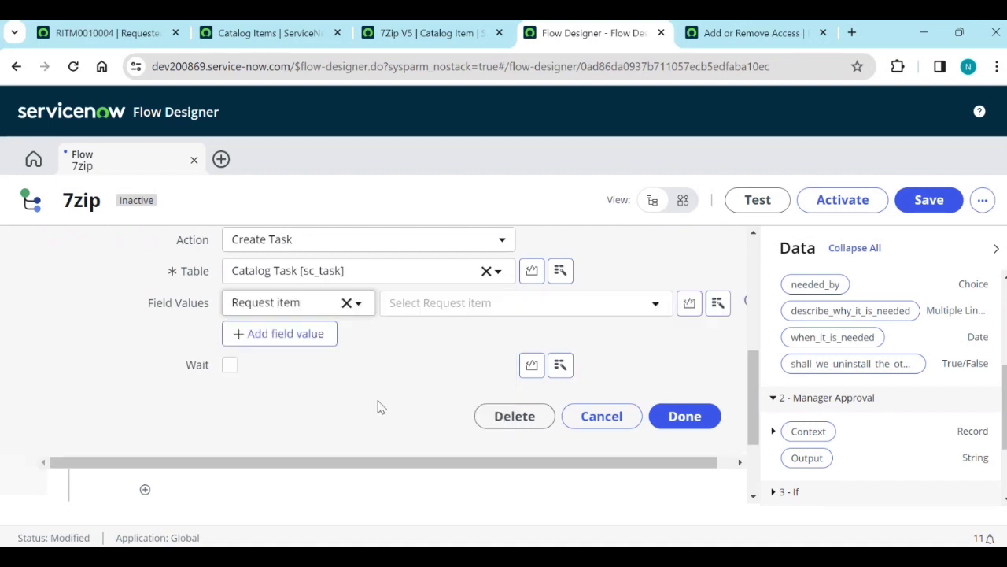
scroll(834, 394, "up", 5)
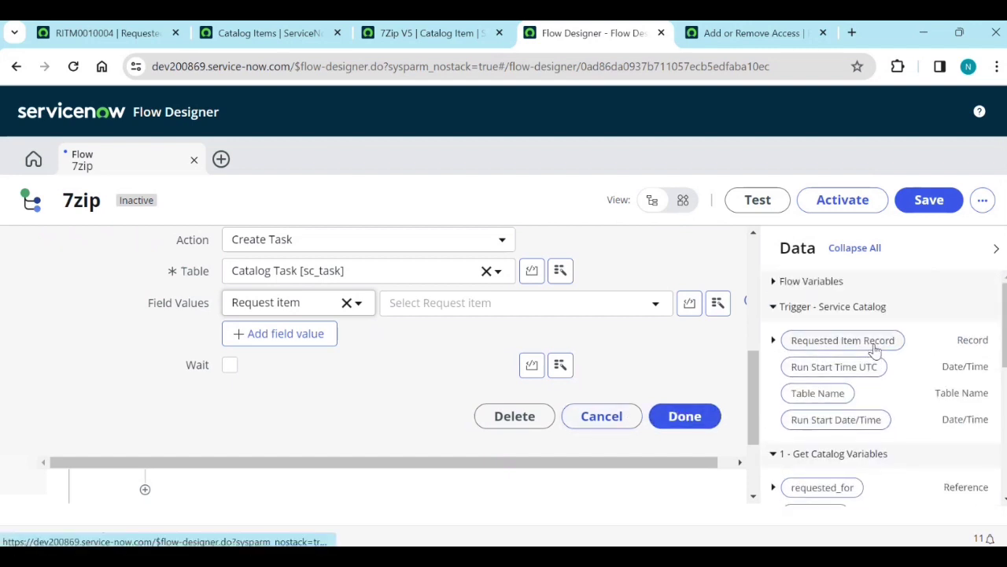
left_click_drag(866, 340, 598, 308)
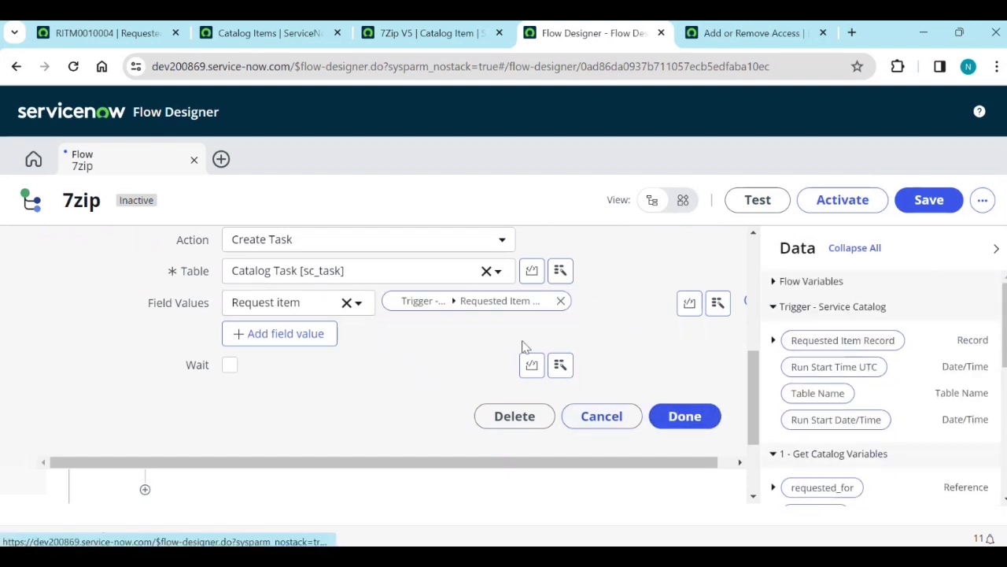
Add a Short description field value to the catalog task with the text "Please install 7Zip".
left_click(279, 334)
left_click(288, 340)
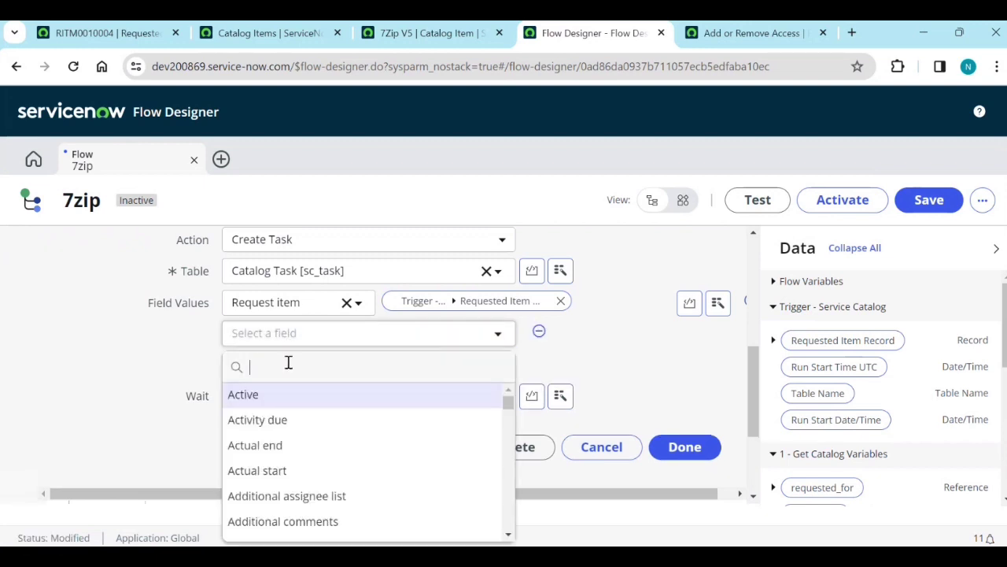
type("sho")
key("Return")
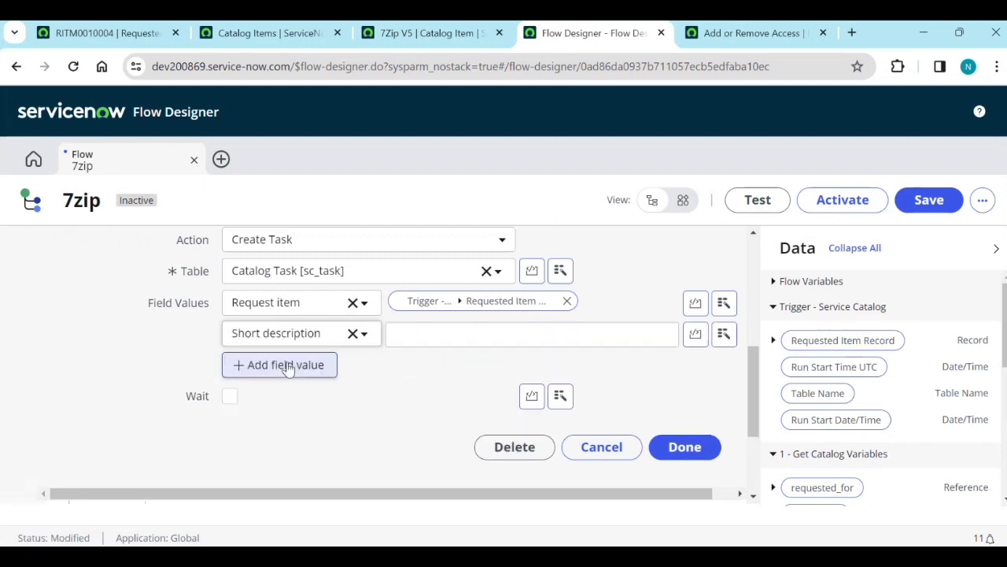
left_click(388, 343)
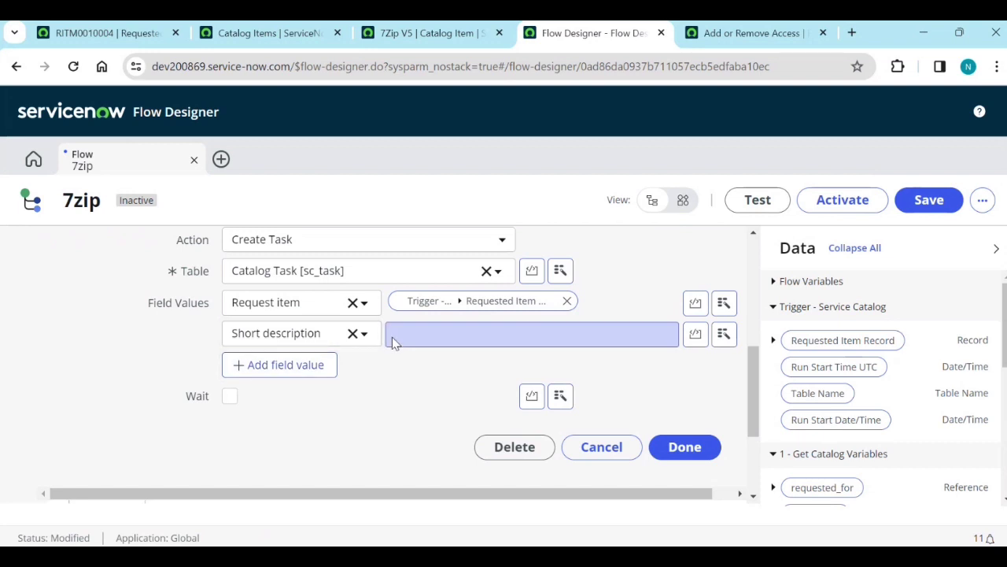
left_click(427, 334)
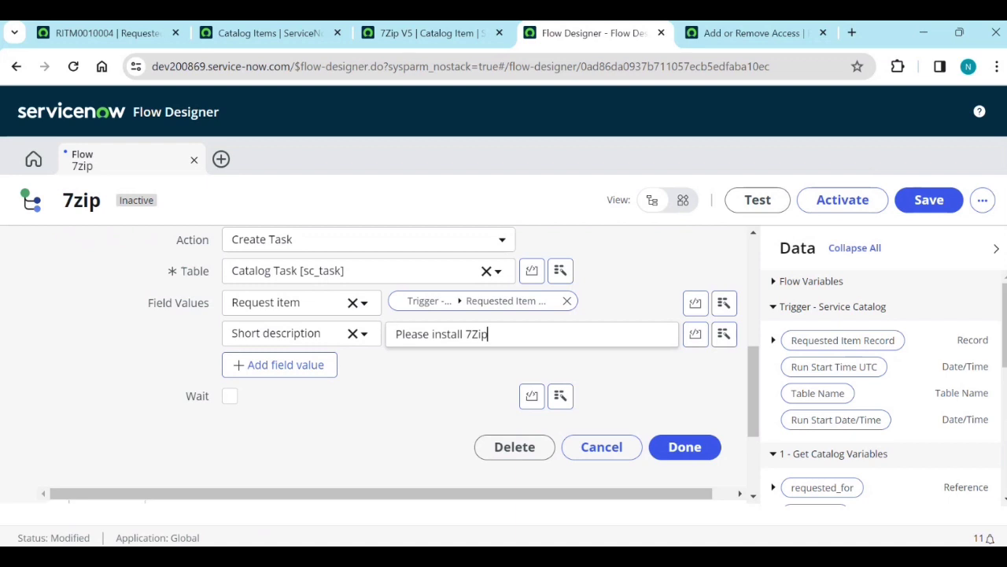
Add an Assignment group field value to the catalog task and set it to Software.
left_click(308, 370)
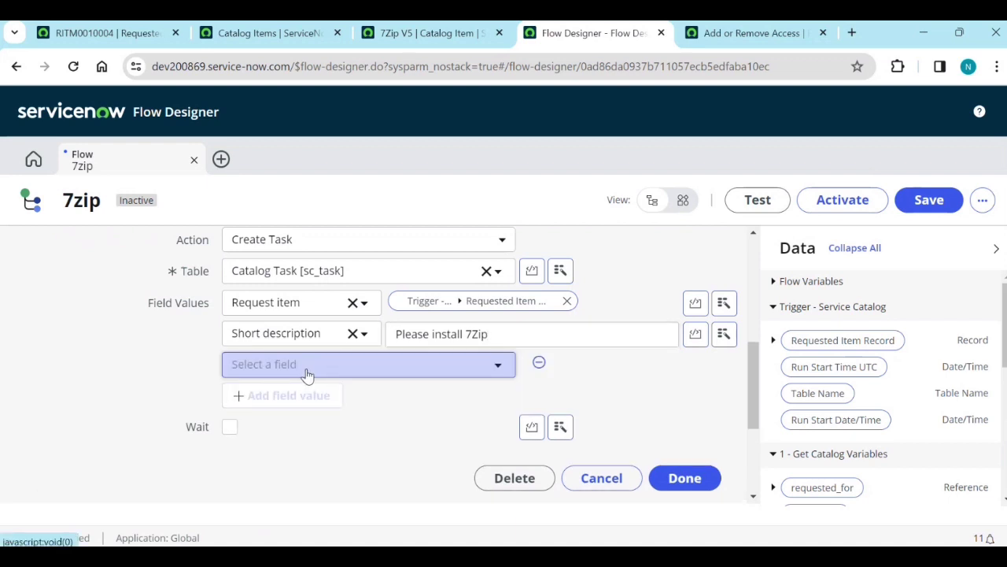
left_click(306, 368)
type("as")
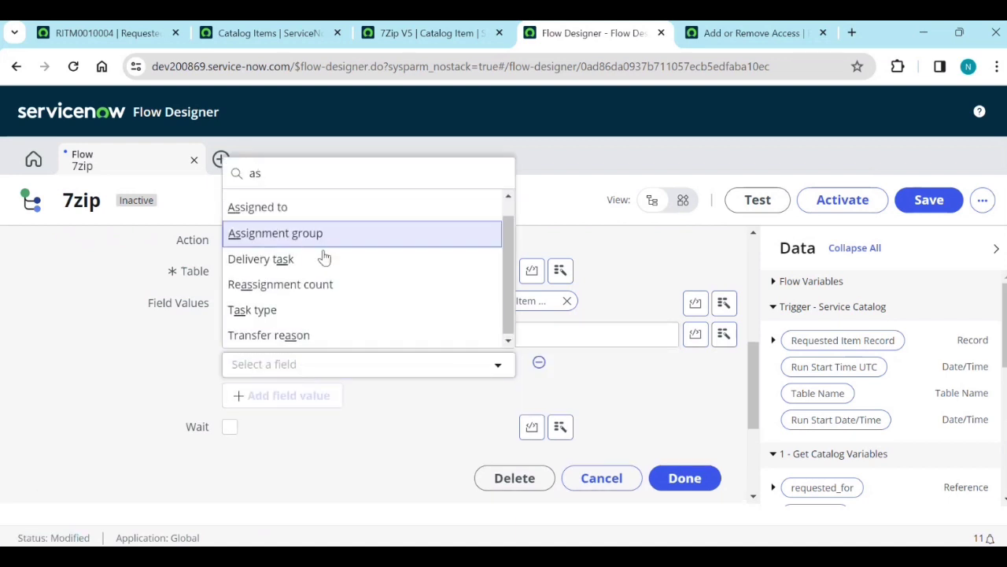
key("Return")
left_click(529, 365)
type("s")
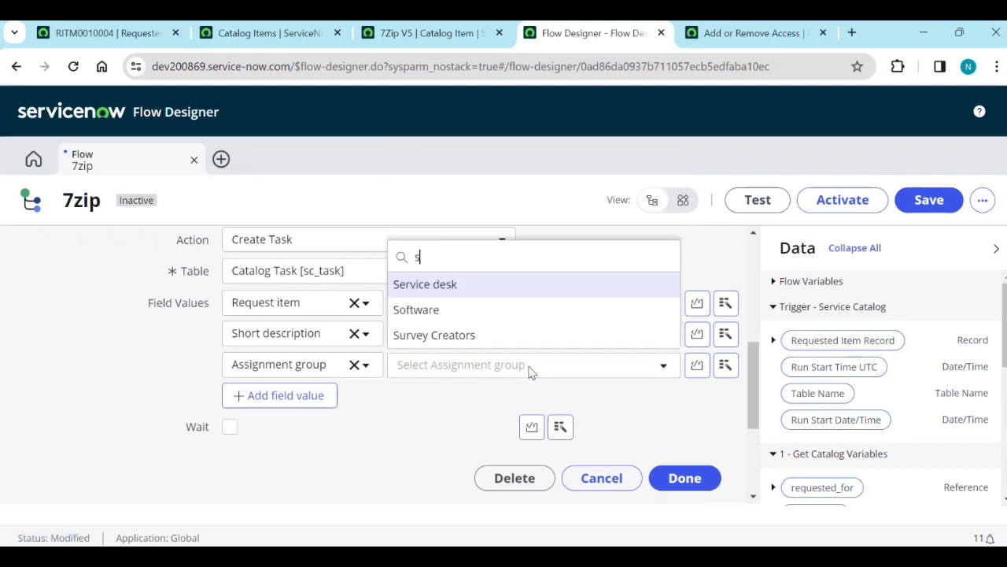
type("og")
key("BackSpace")
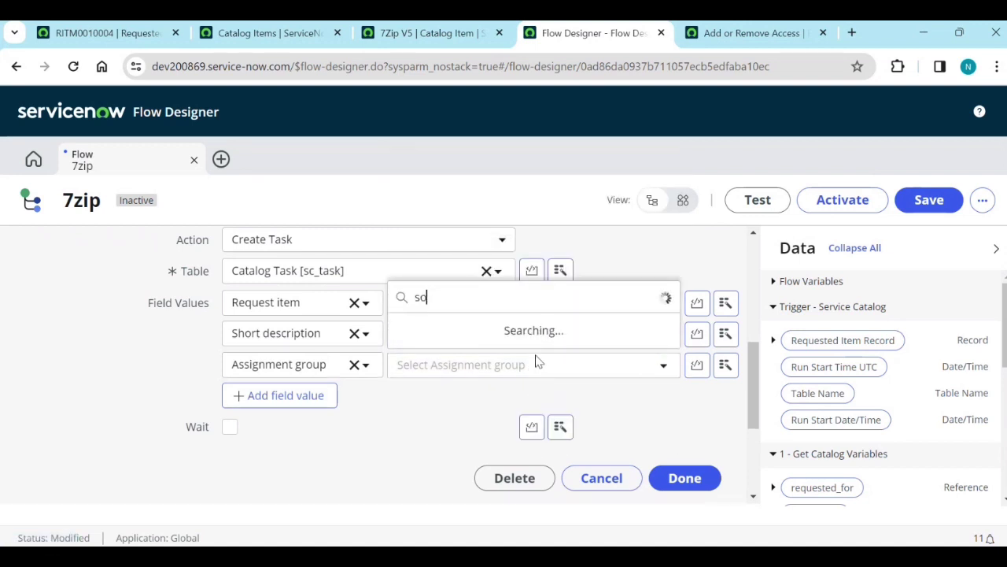
left_click(474, 344)
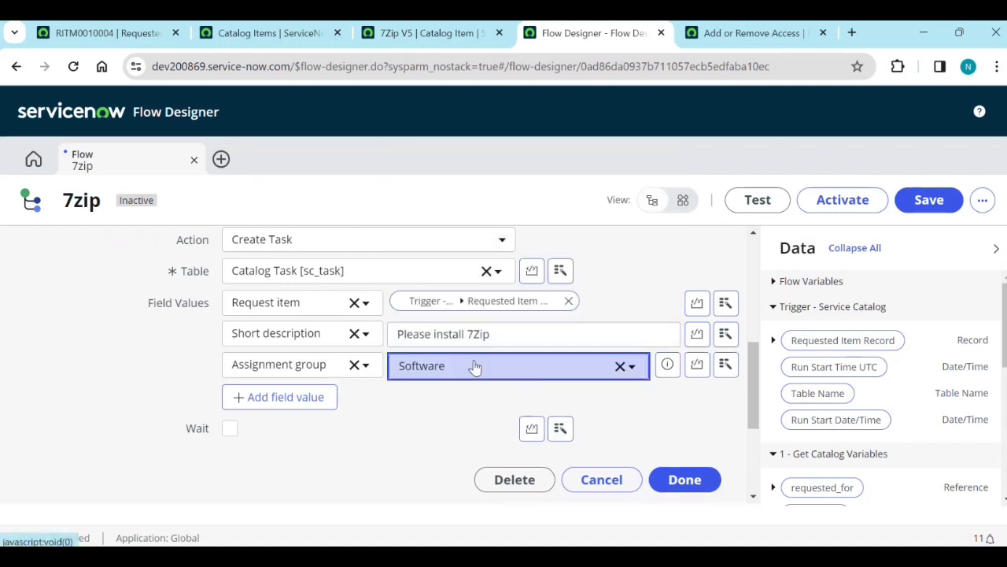
Enable Wait for the Create Task action and finish the action.
scroll(457, 409, "down", 1)
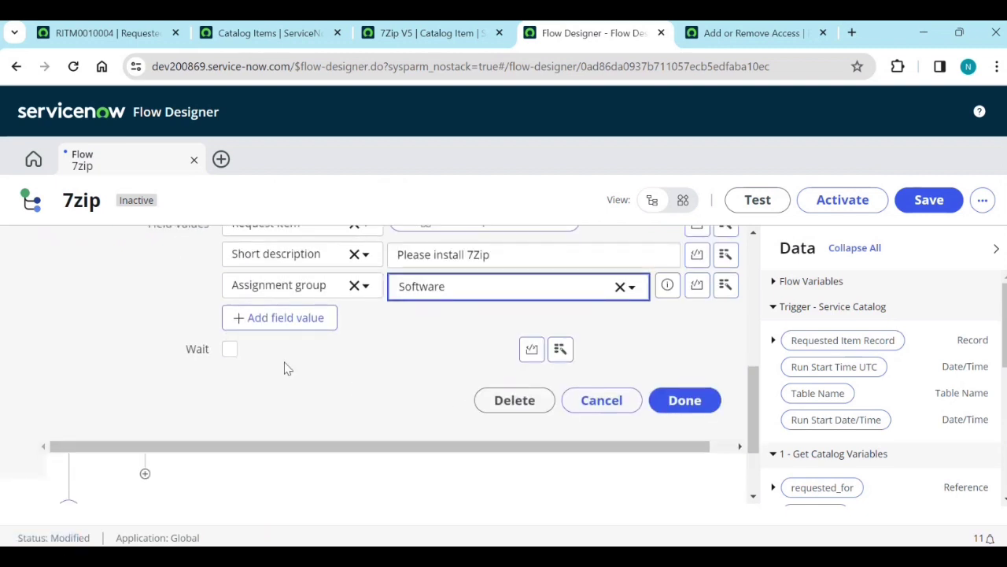
left_click(229, 349)
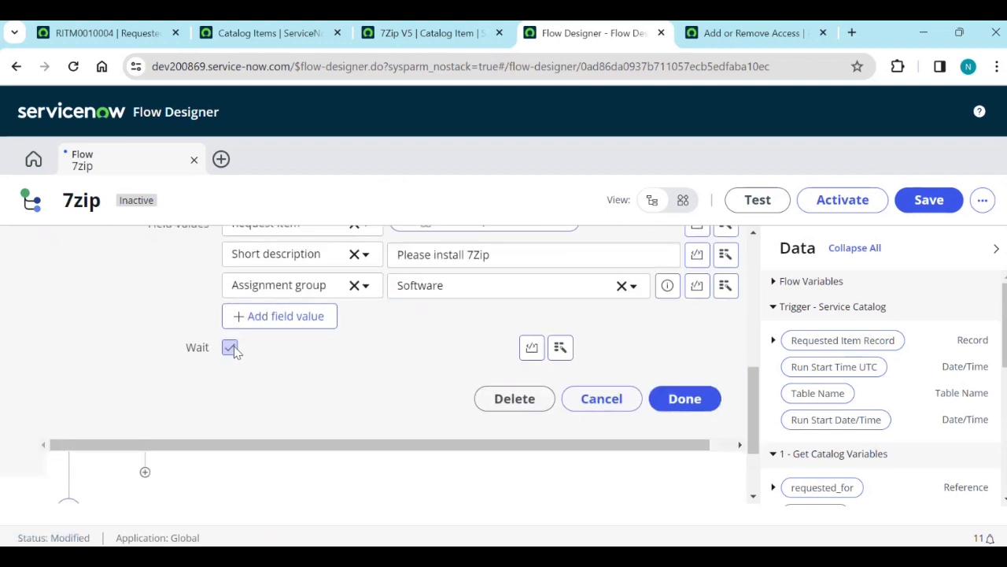
left_click(693, 400)
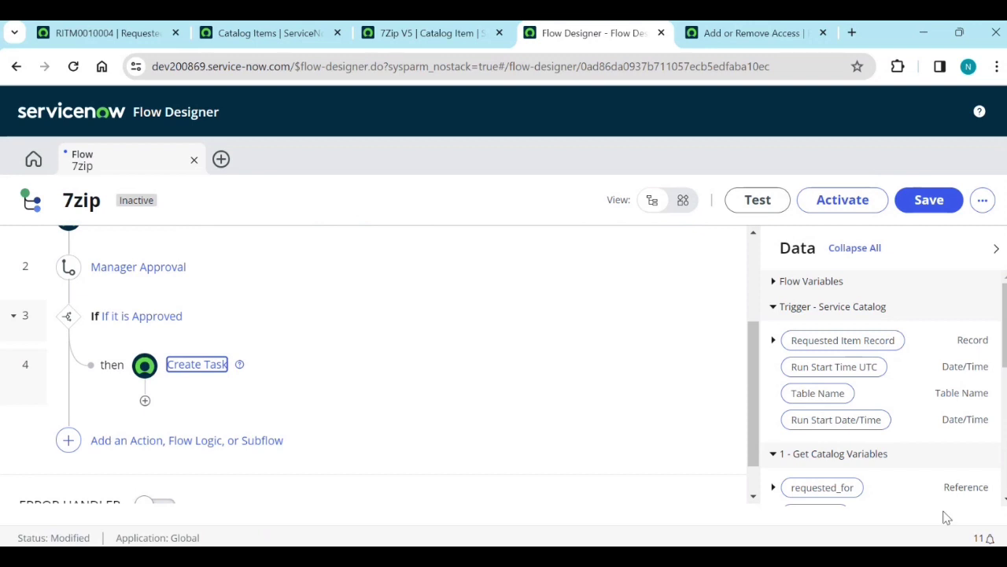
Add an Update Record action after Create Task and map the trigger's Requested Item Record to its record input.
left_click(144, 401)
left_click(224, 413)
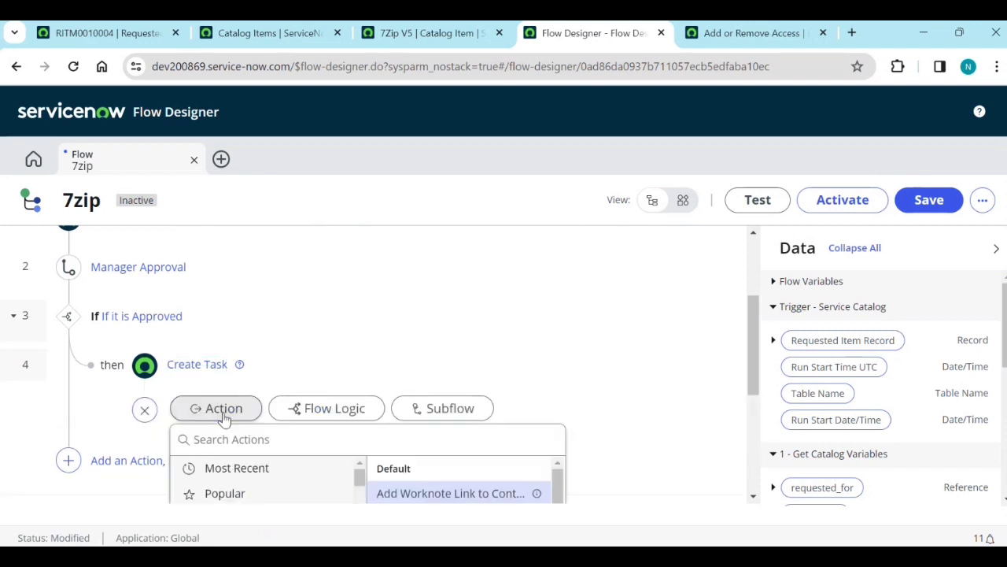
scroll(433, 468, "down", 2)
scroll(438, 476, "down", 5)
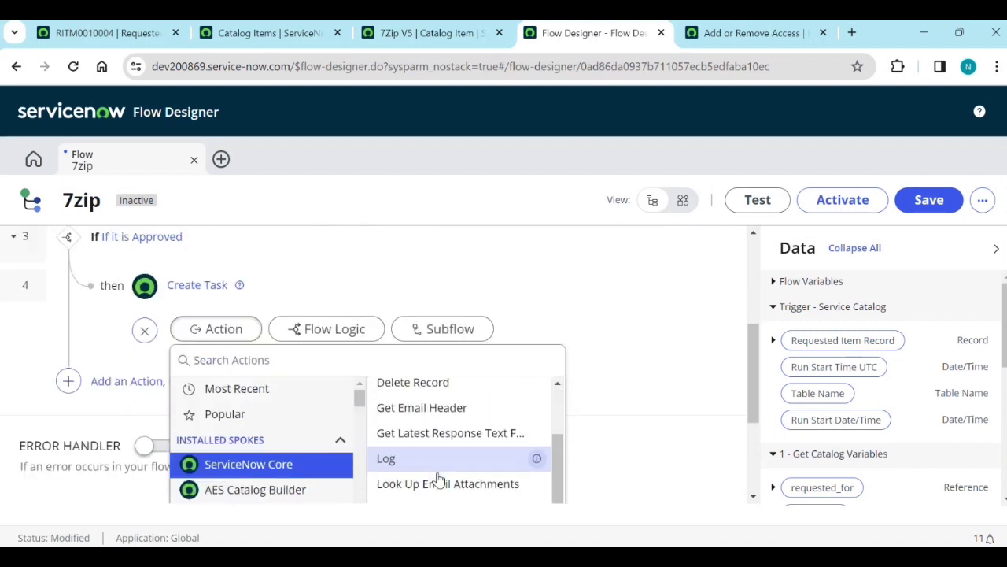
scroll(444, 469, "down", 3)
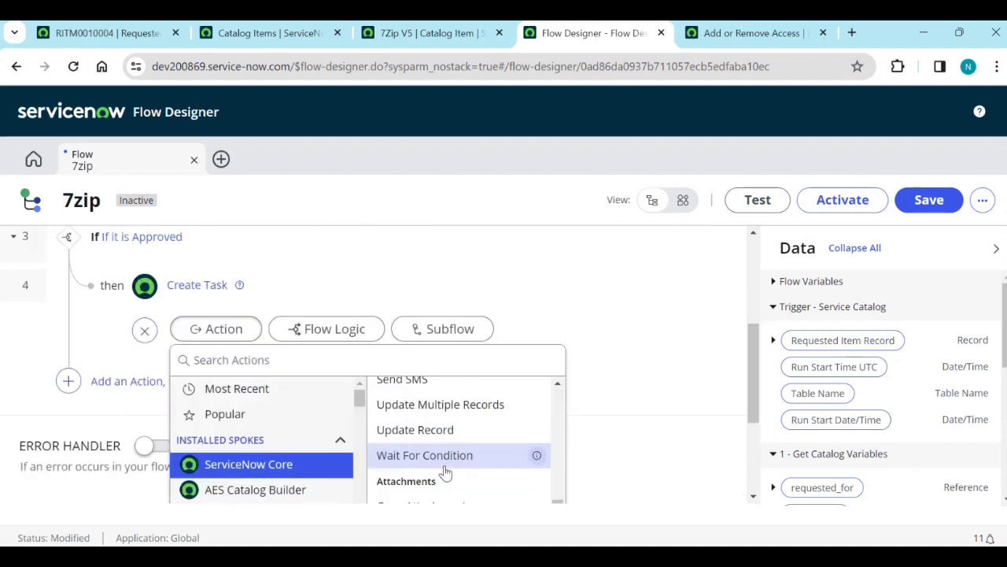
scroll(443, 469, "up", 1)
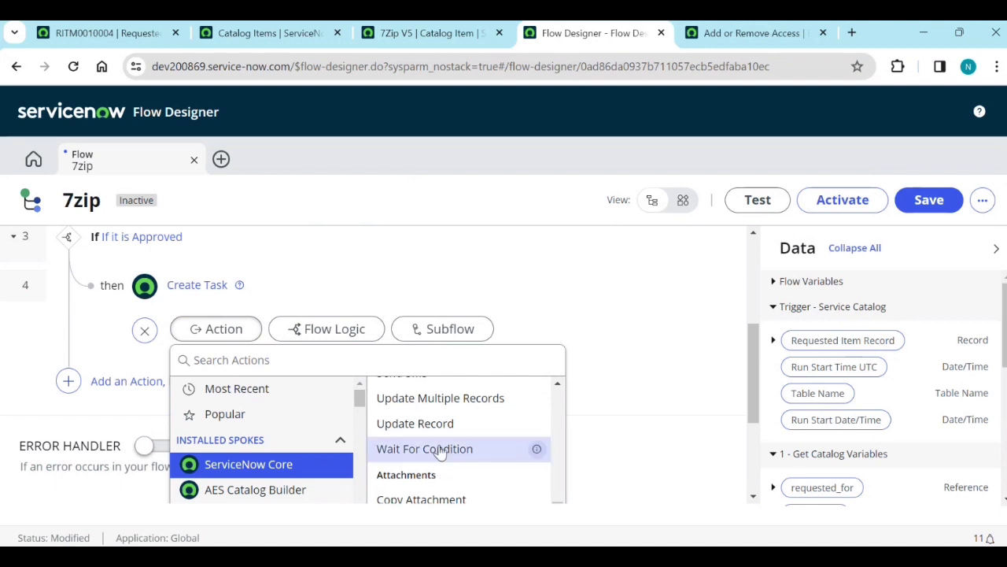
left_click(437, 426)
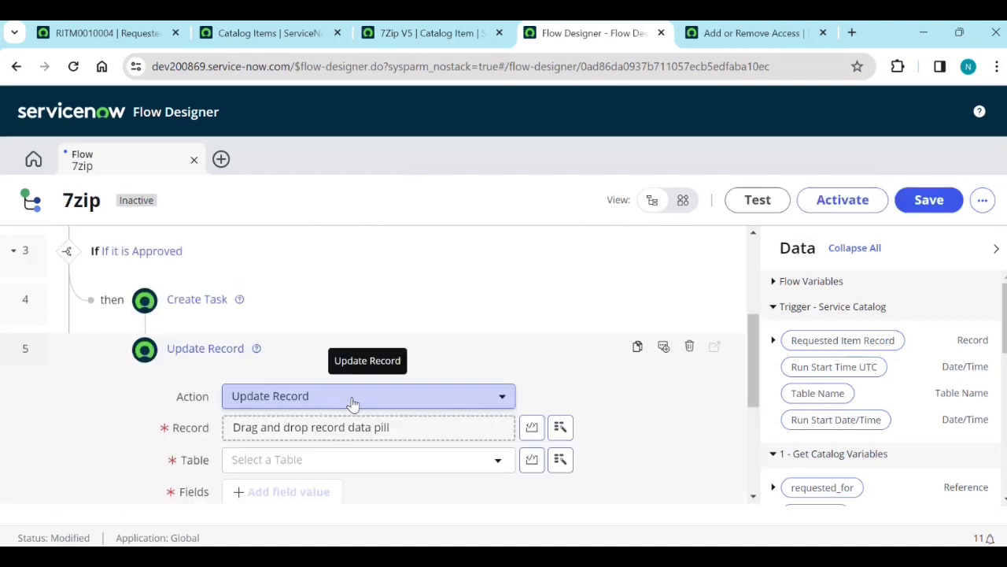
left_click_drag(810, 342, 373, 425)
Add a State field value to the requested item update and set it to Closed Complete.
scroll(335, 426, "down", 1)
left_click(335, 426)
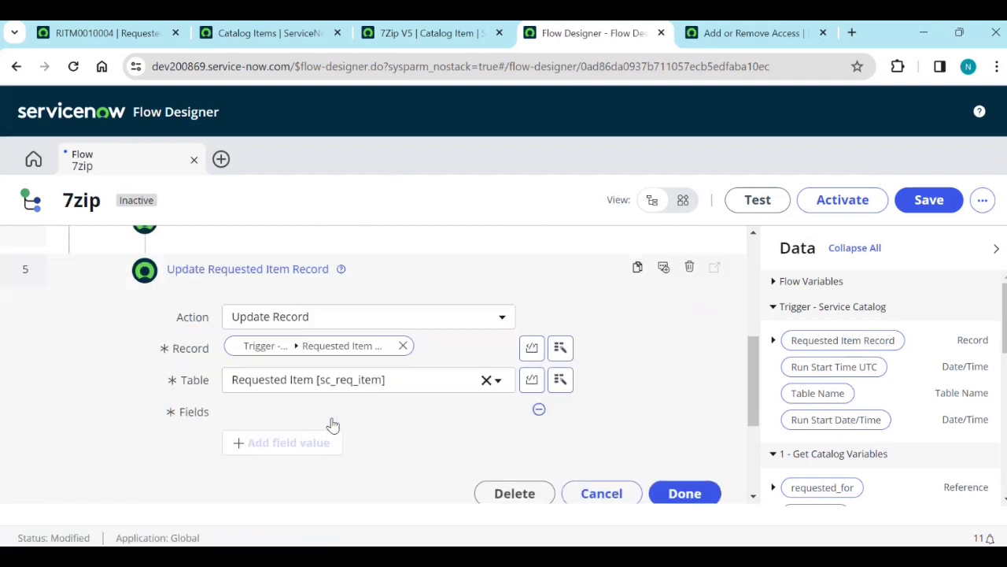
left_click(333, 421)
type("stat")
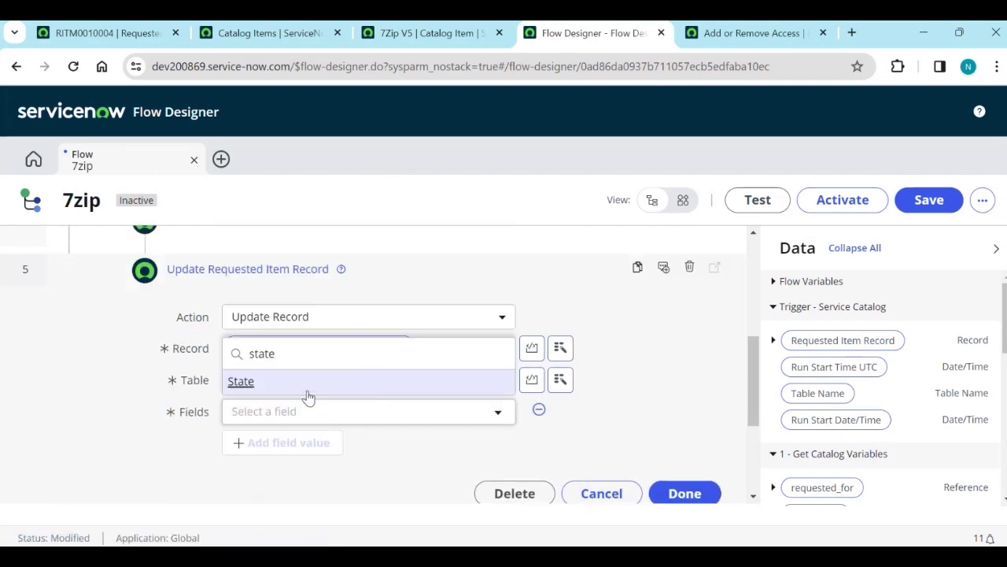
type("e")
left_click(299, 386)
left_click(515, 417)
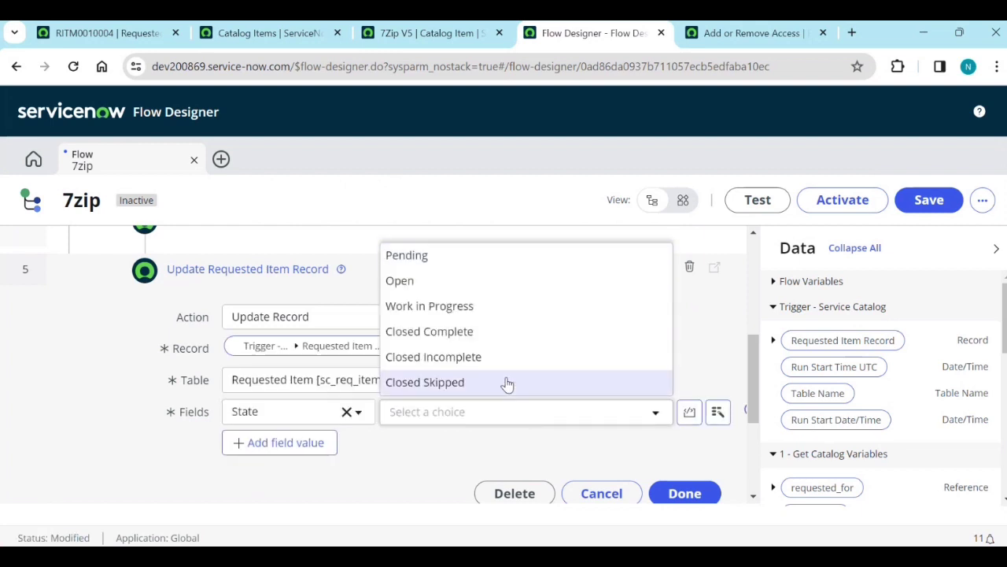
left_click(506, 336)
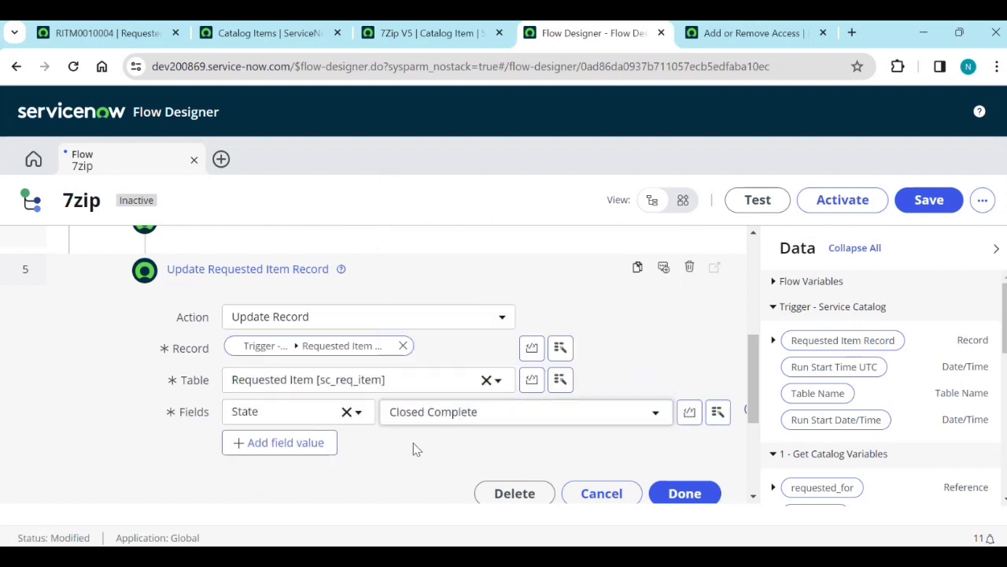
Add a Stage field value set to Completed to the requested item update and finish the action.
left_click(283, 443)
left_click(292, 446)
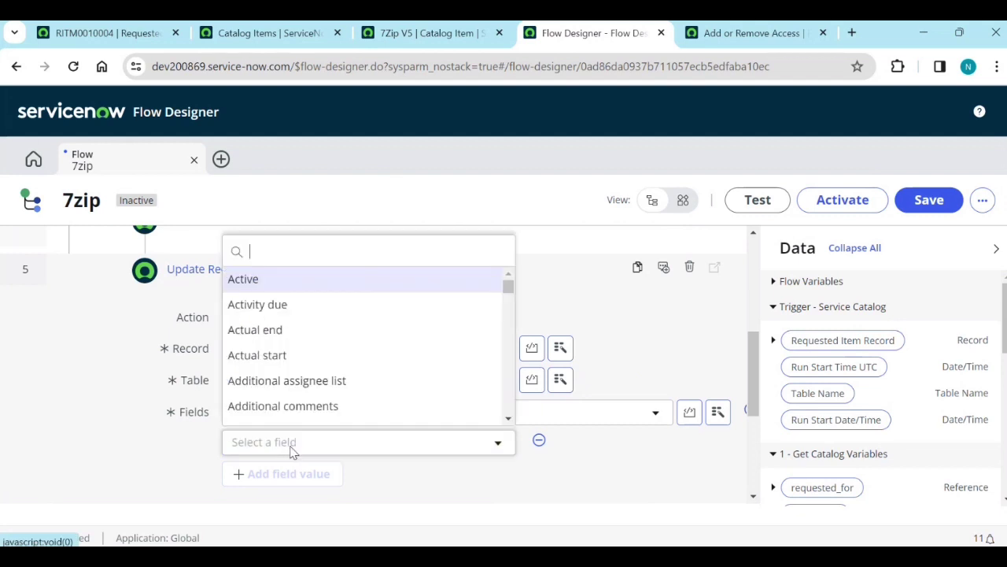
type("st")
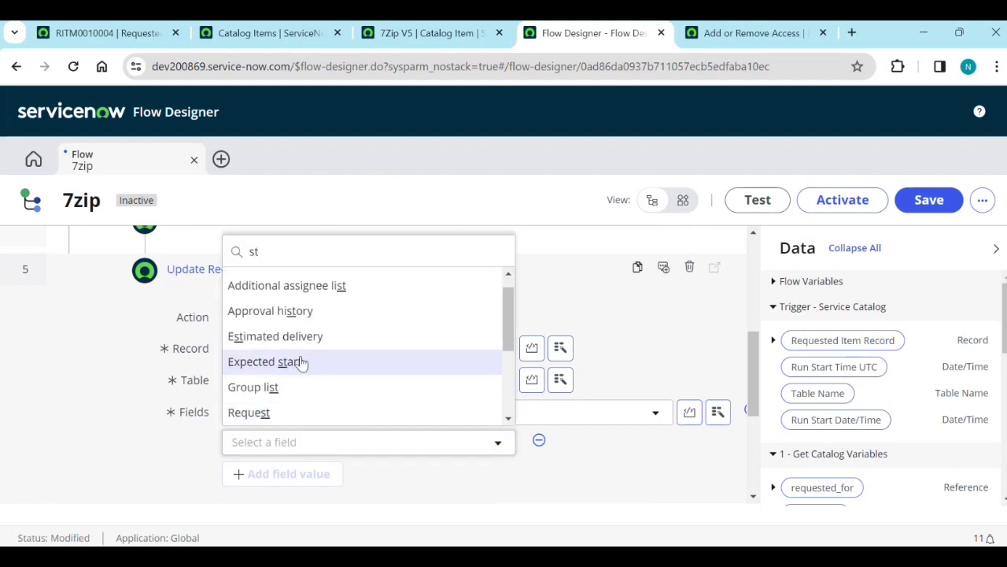
type("age")
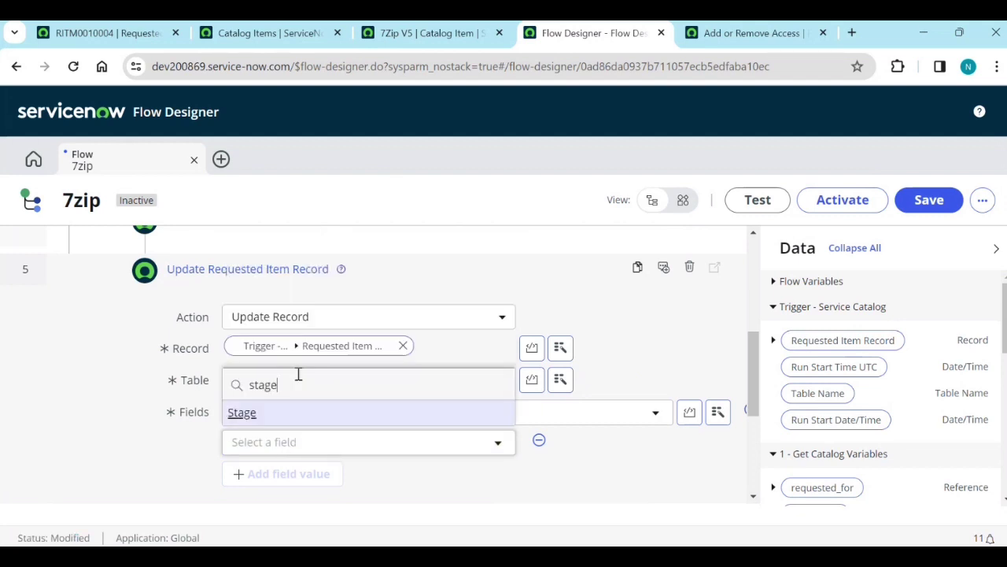
key("Return")
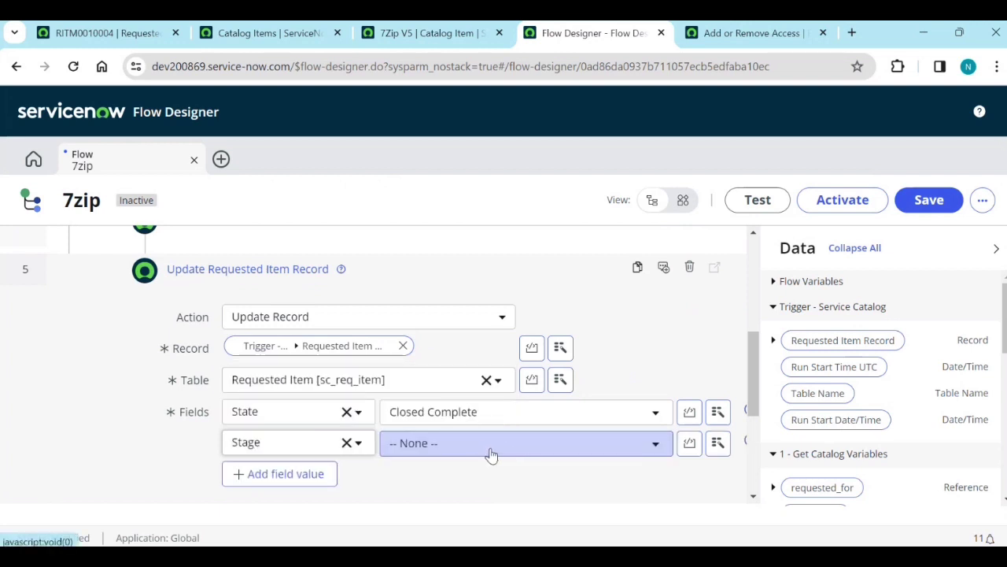
left_click(490, 454)
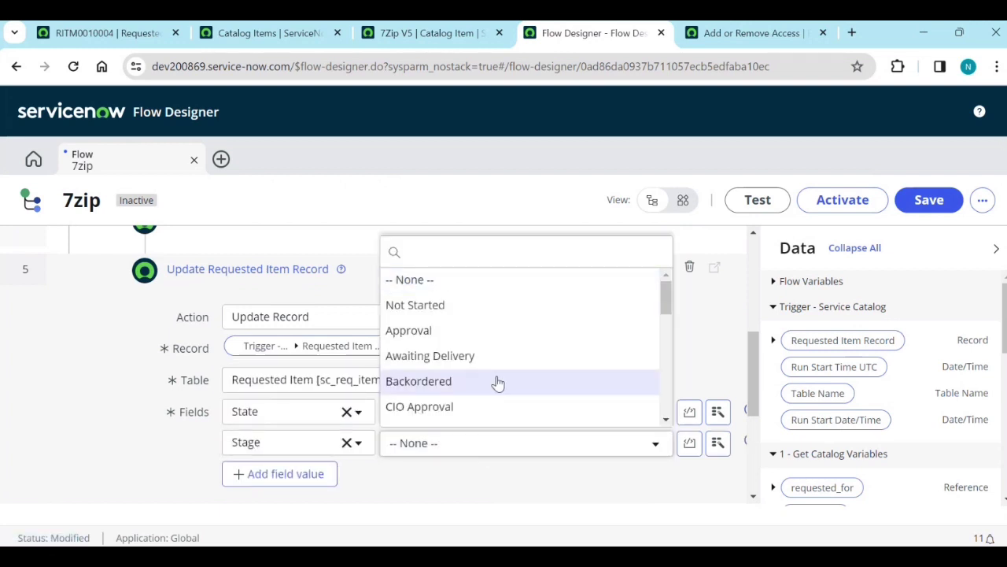
type("cl")
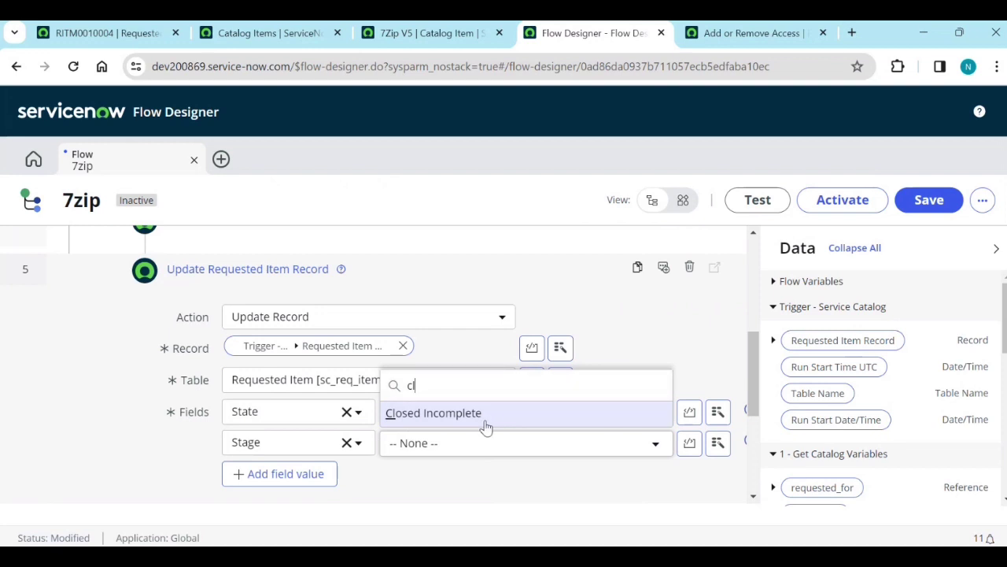
key("BackSpace")
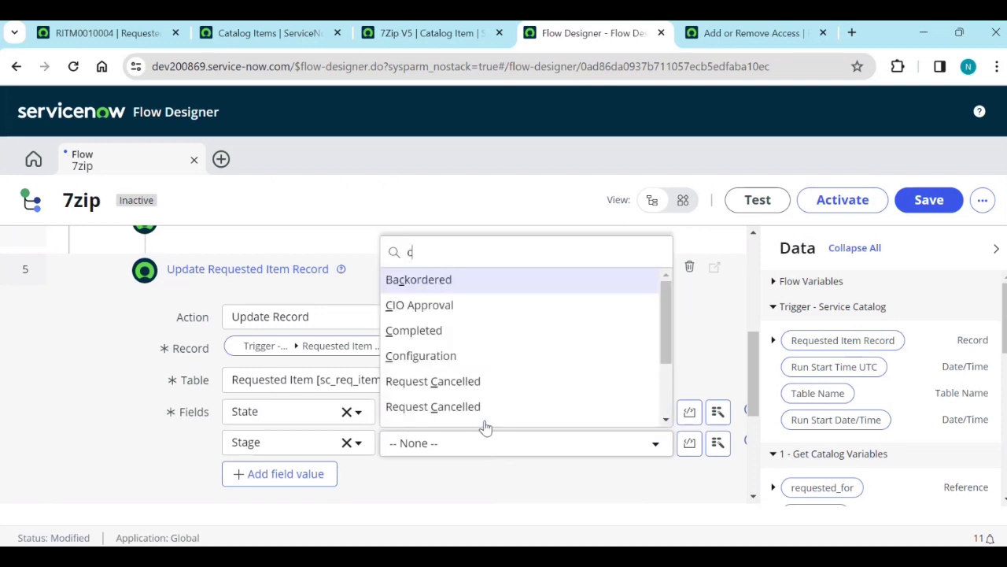
type("om")
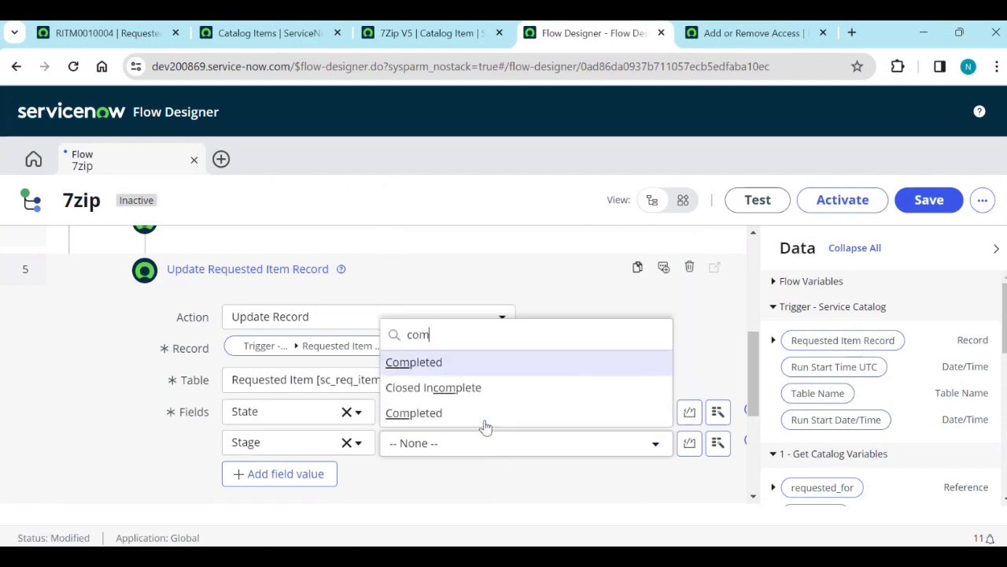
left_click(481, 367)
scroll(362, 488, "down", 1)
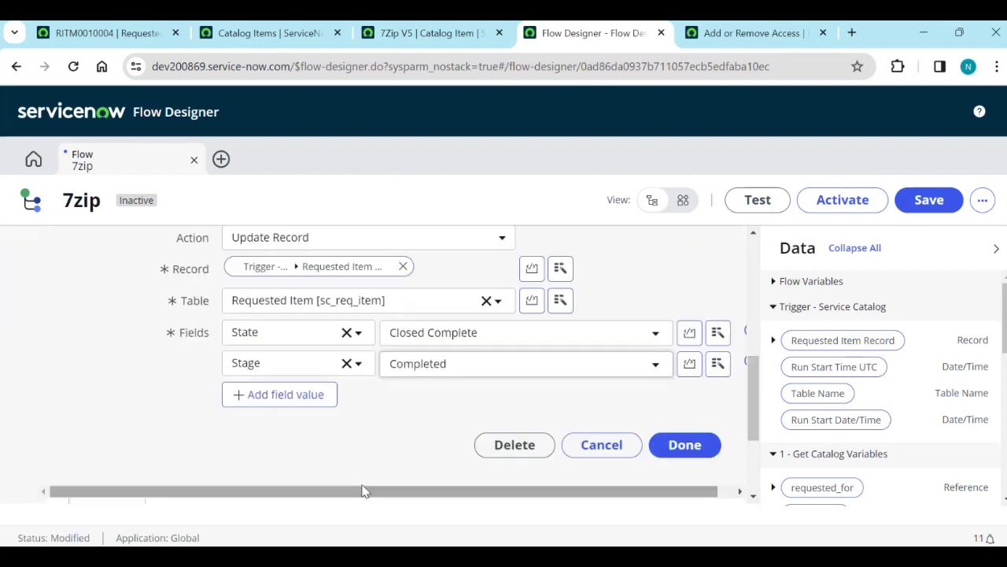
left_click(681, 449)
Add an End Flow logic step after the requested item update in the approved branch.
left_click(144, 403)
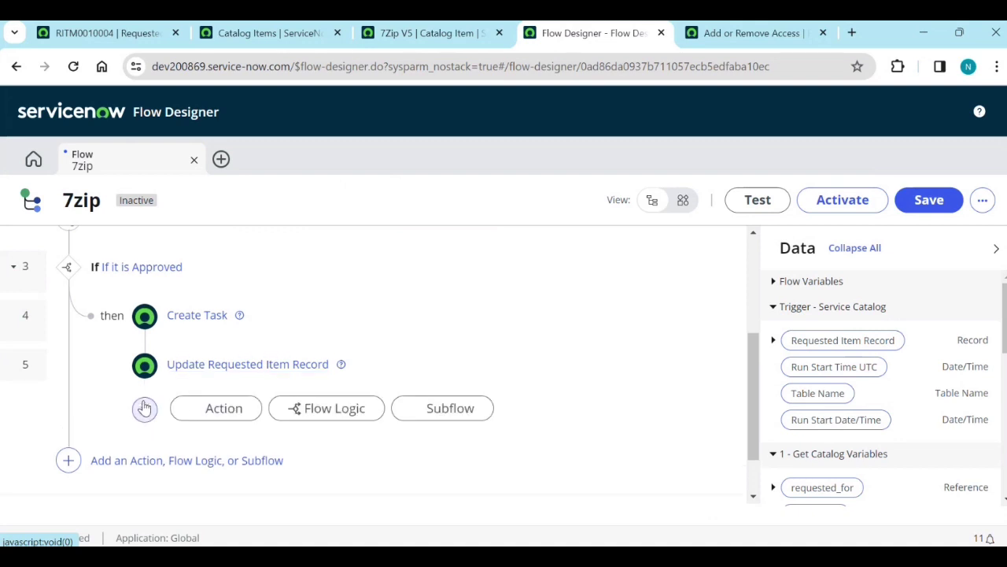
left_click(317, 419)
scroll(317, 421, "down", 2)
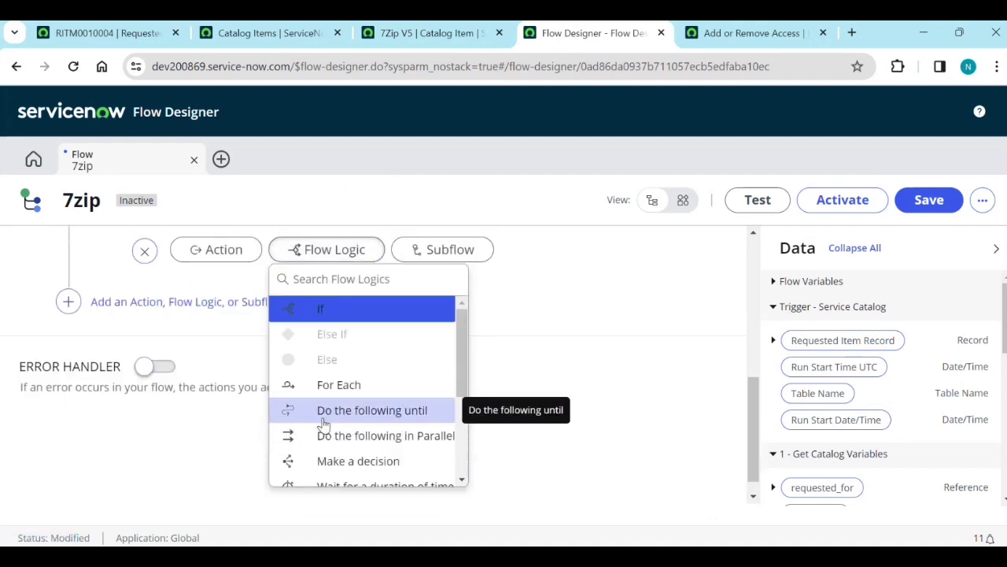
scroll(299, 393, "down", 2)
left_click(350, 457)
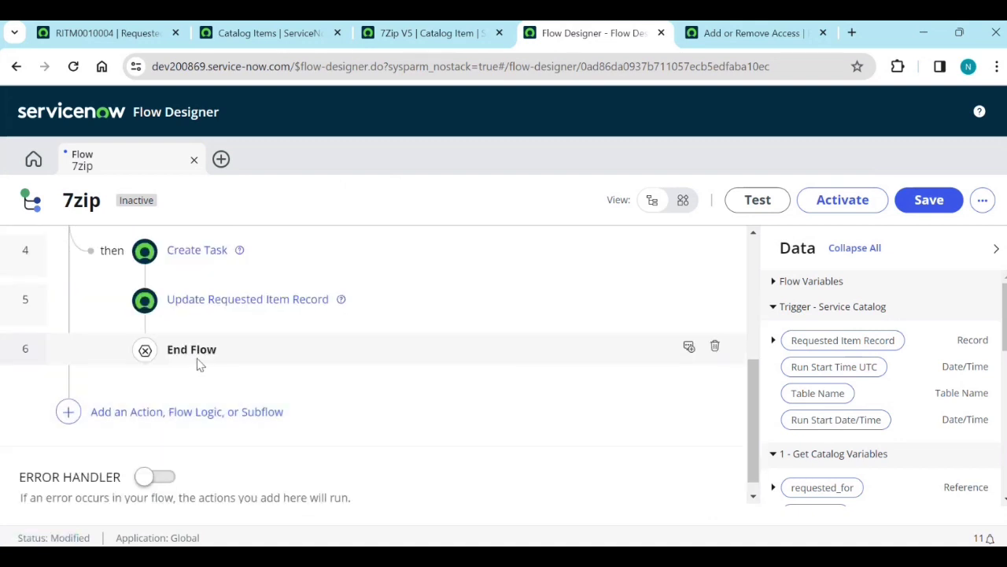
Add an Else flow logic branch after the If it is Approved block.
scroll(178, 359, "up", 2)
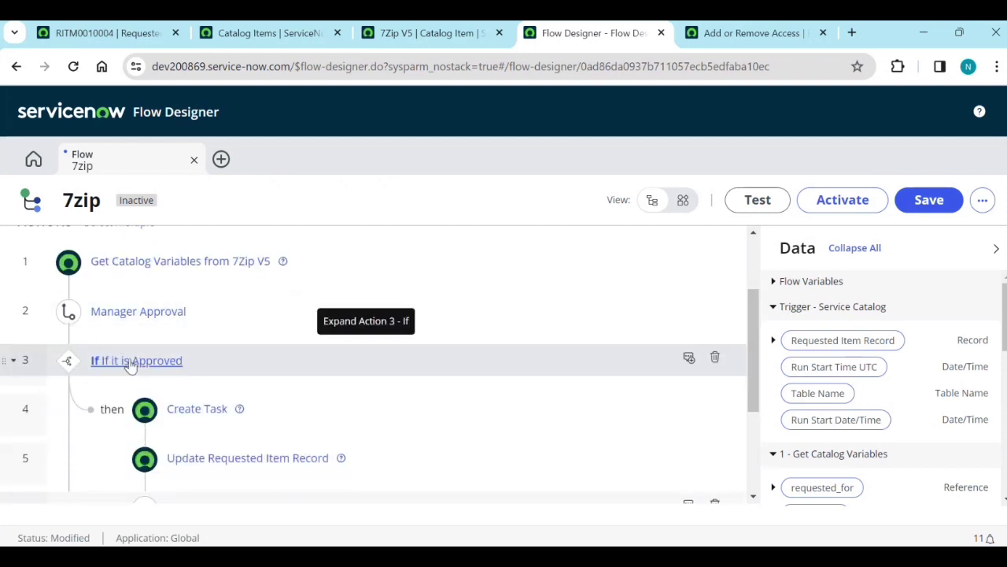
scroll(68, 370, "down", 1)
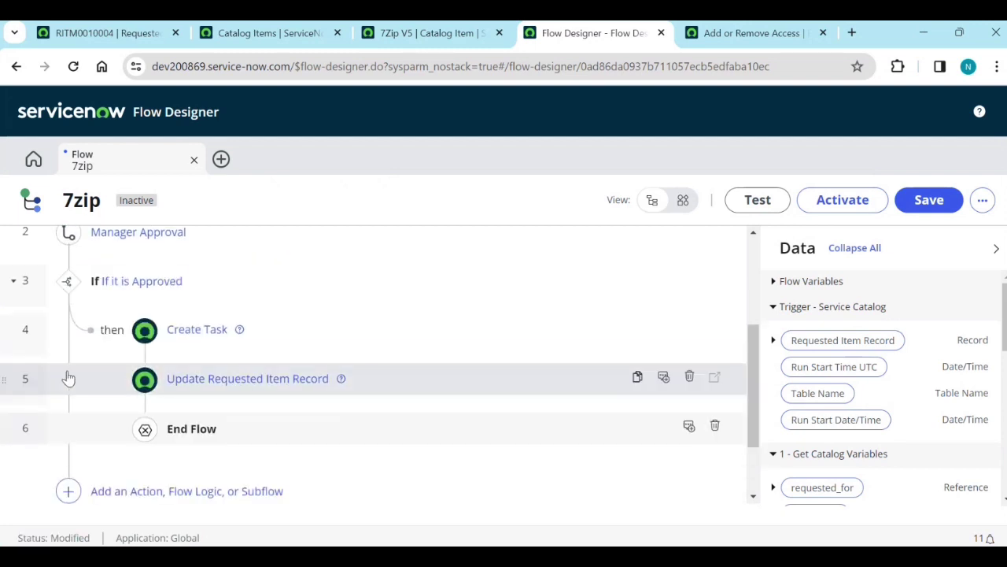
left_click(68, 492)
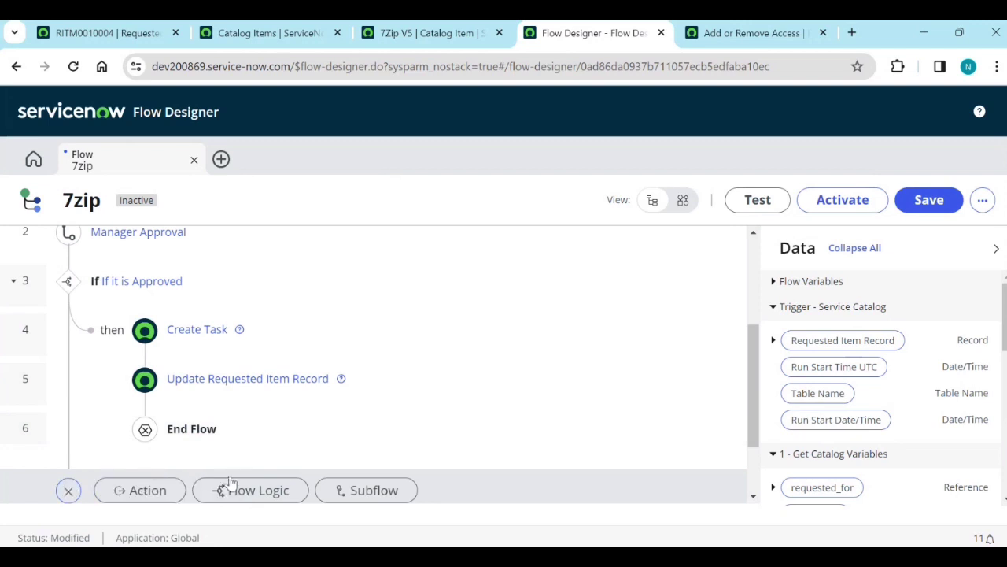
left_click(247, 492)
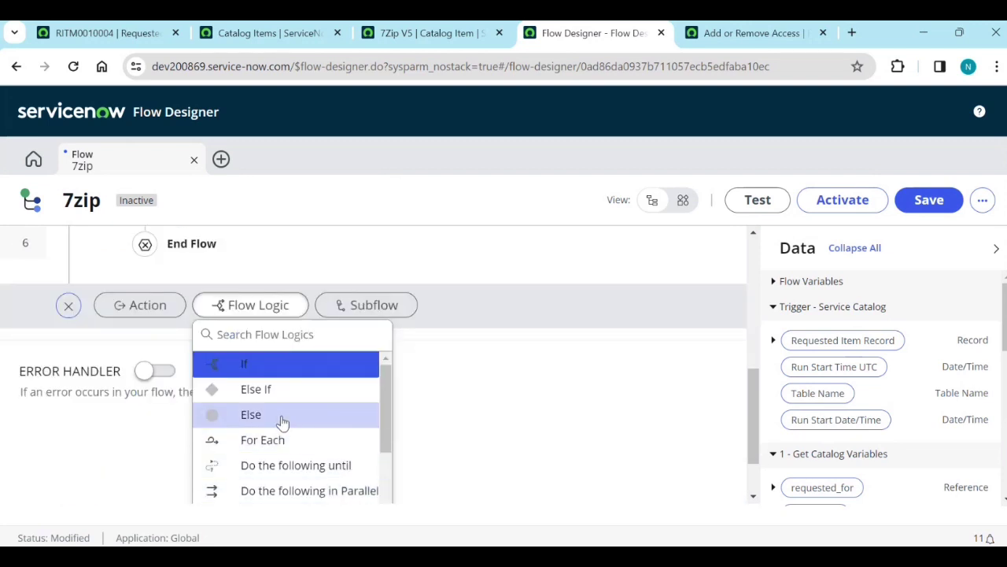
left_click(284, 422)
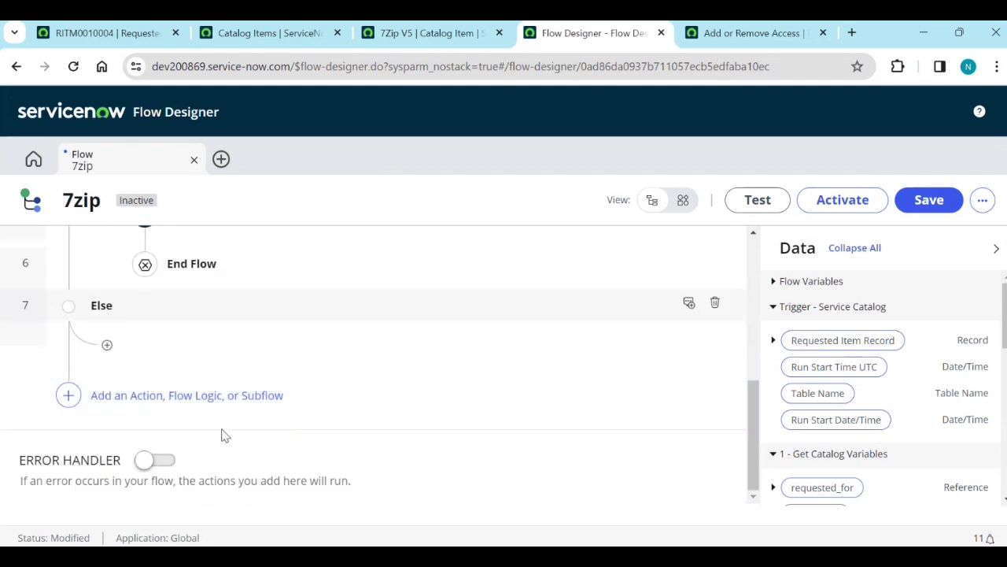
Add an Update Record action under Else and map the trigger's Requested Item Record to its record input.
left_click(107, 345)
left_click(266, 358)
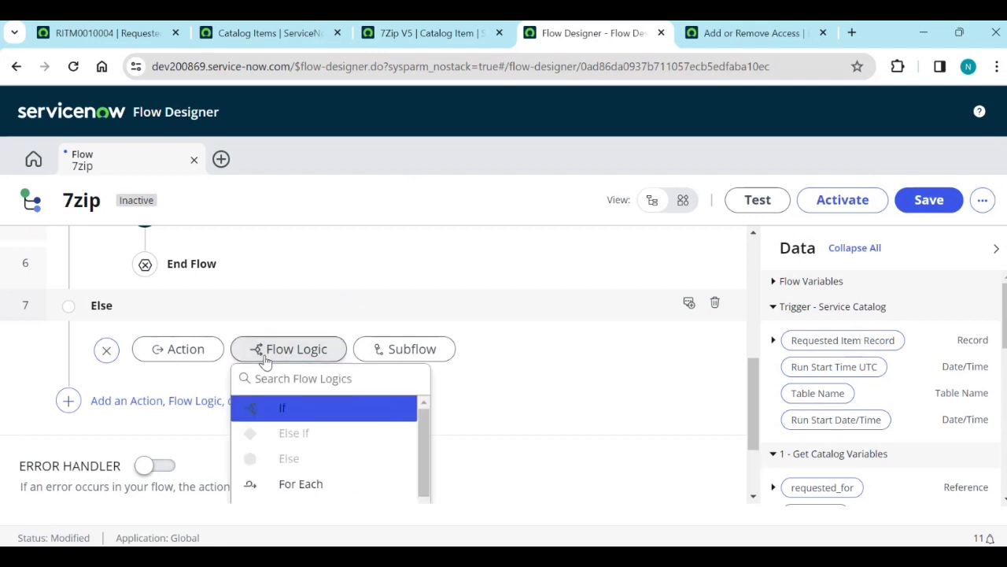
left_click(180, 349)
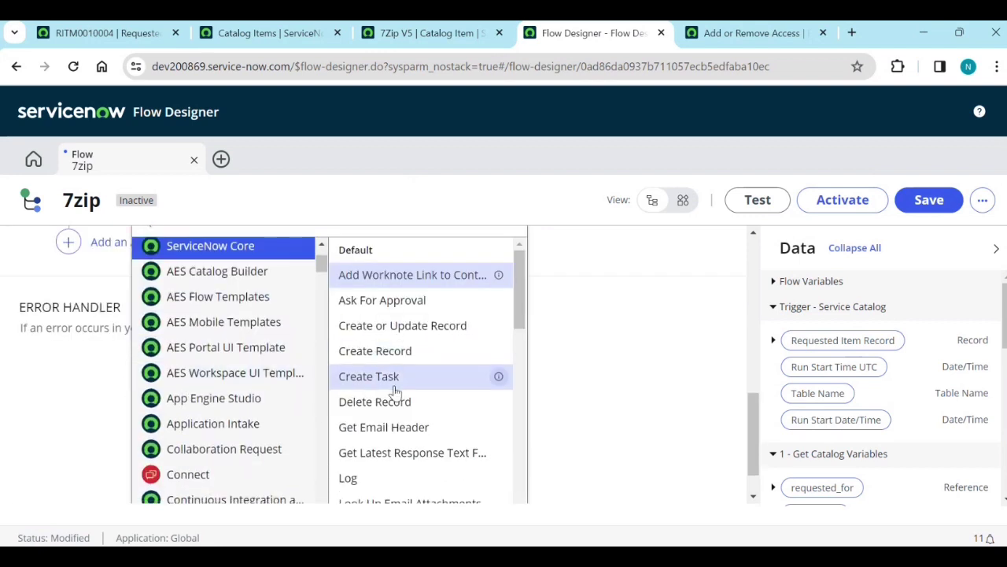
scroll(370, 401, "down", 4)
scroll(387, 440, "down", 2)
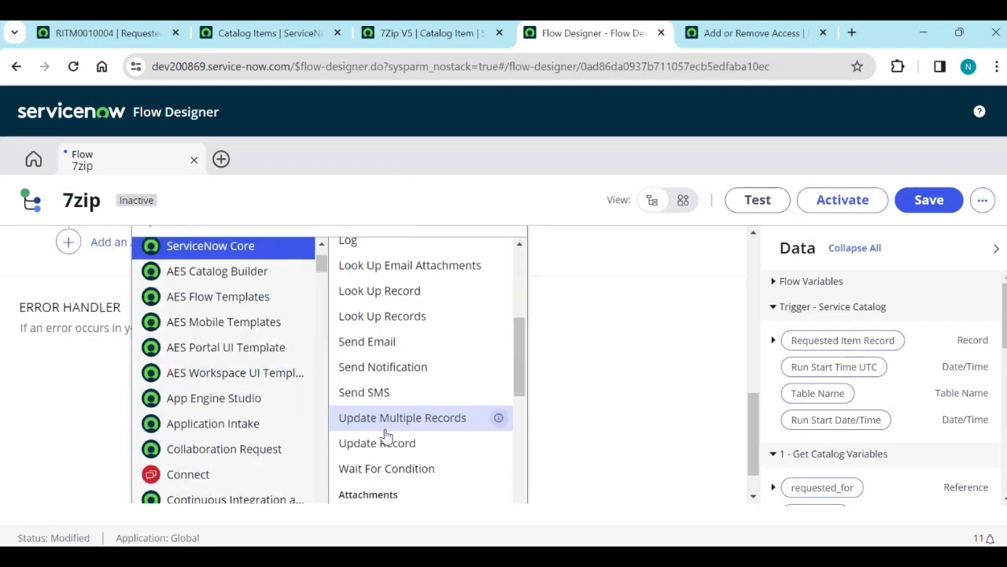
left_click(391, 443)
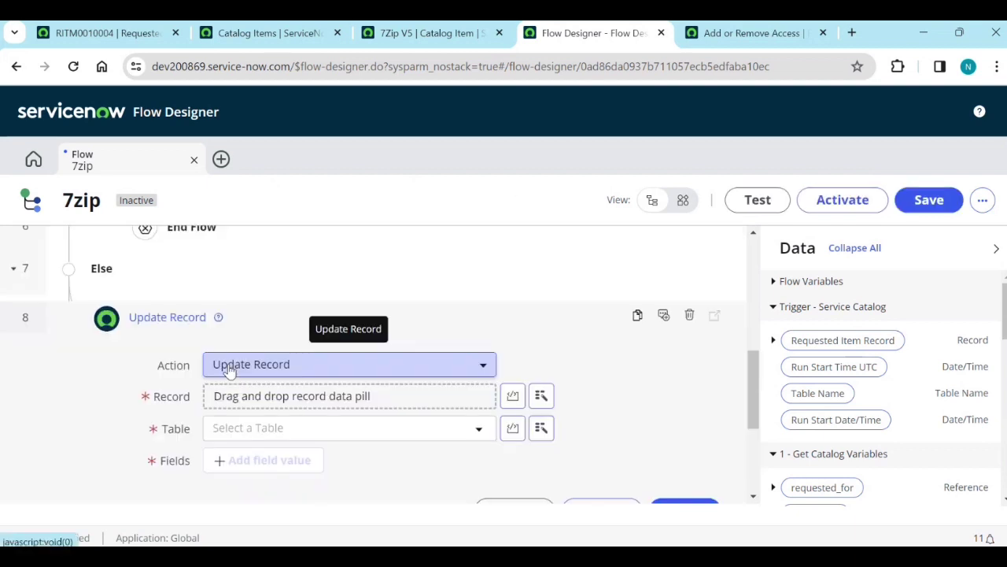
left_click_drag(851, 344, 315, 398)
Add a State field value to the Else branch's record update and set it to Closed Incomplete.
left_click(265, 465)
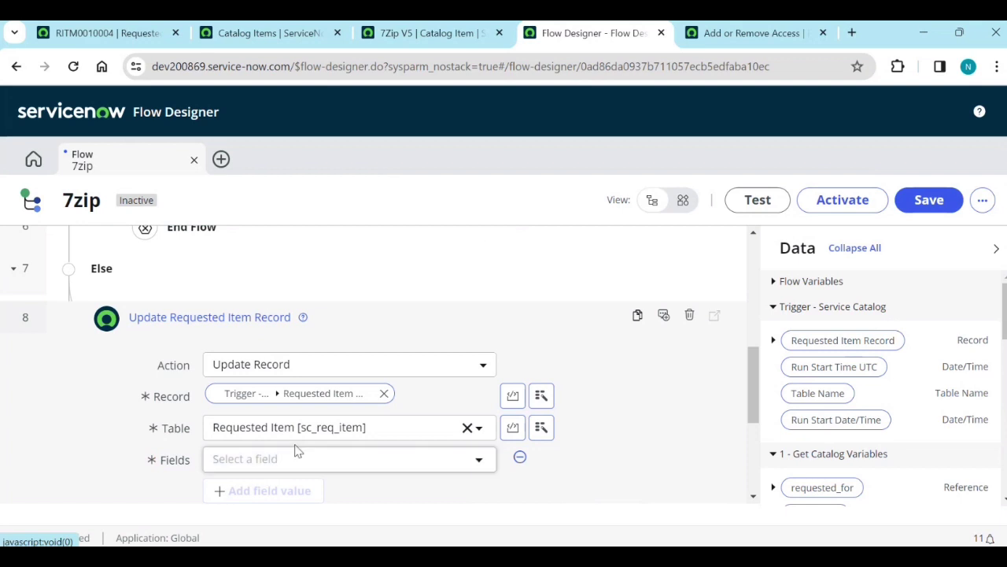
left_click(265, 307)
type("stat")
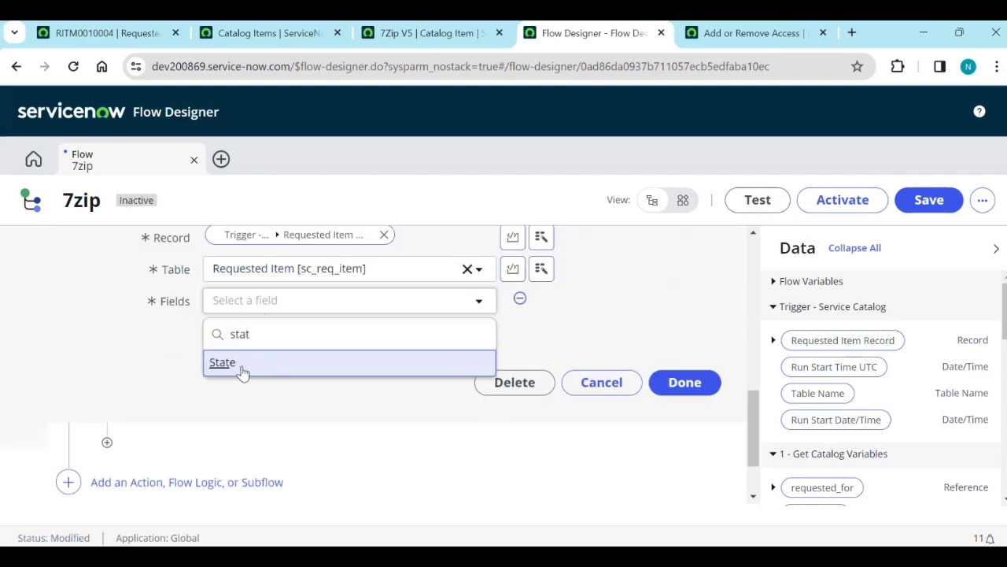
left_click(243, 364)
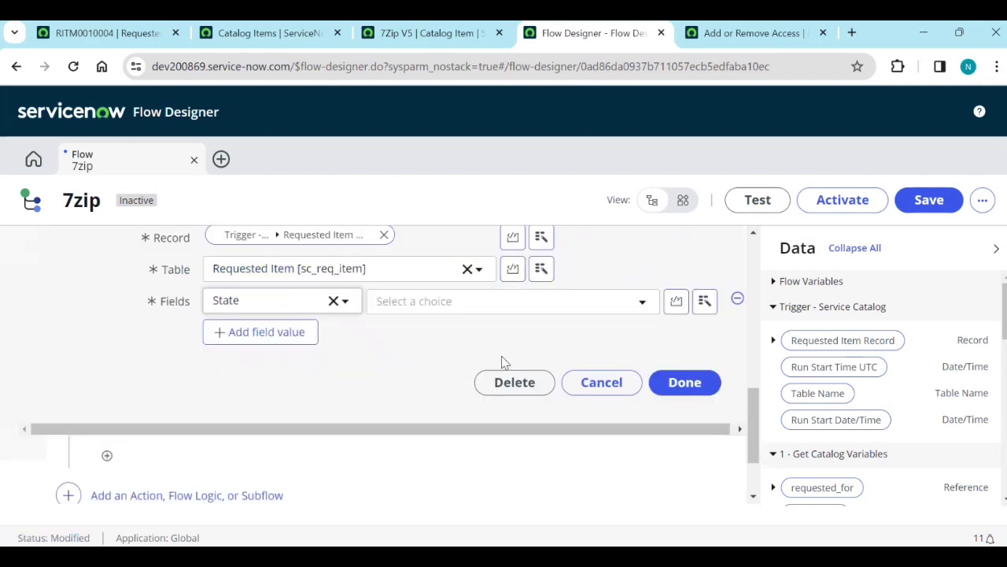
left_click(508, 307)
left_click(460, 429)
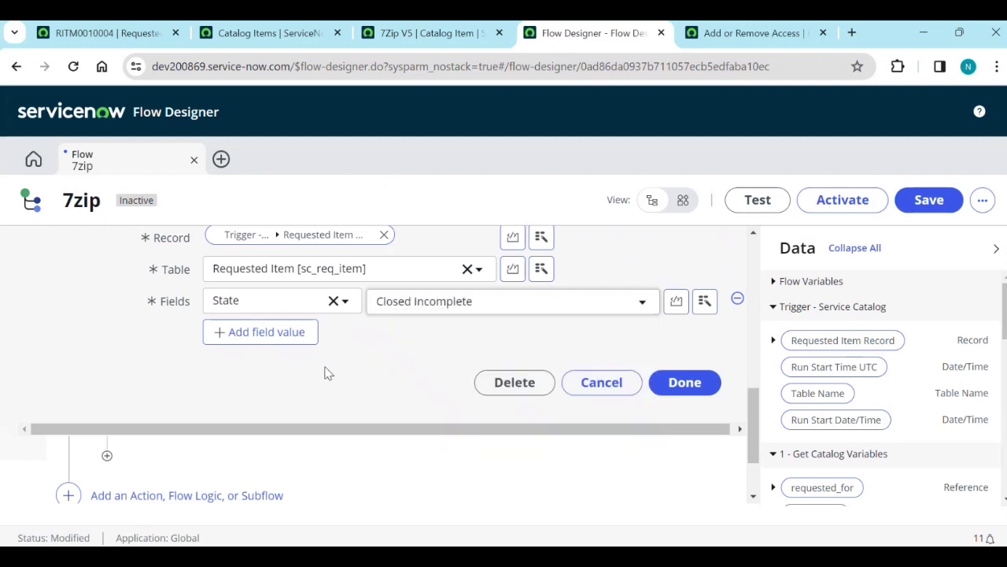
Add a Stage field value set to Closed Incomplete to the Else branch's record update and finish the action.
left_click(265, 334)
left_click(266, 337)
type("stage")
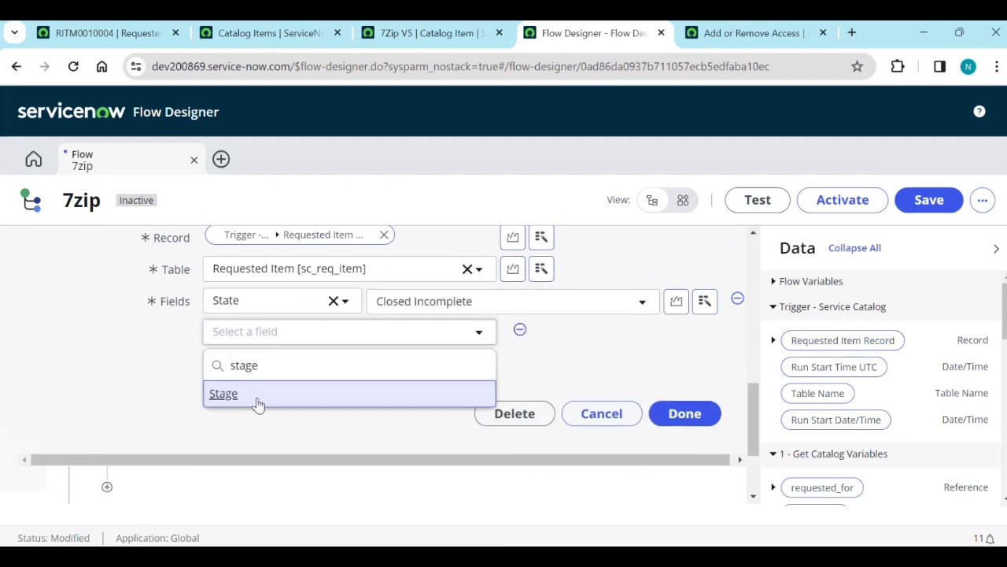
left_click(257, 403)
left_click(470, 336)
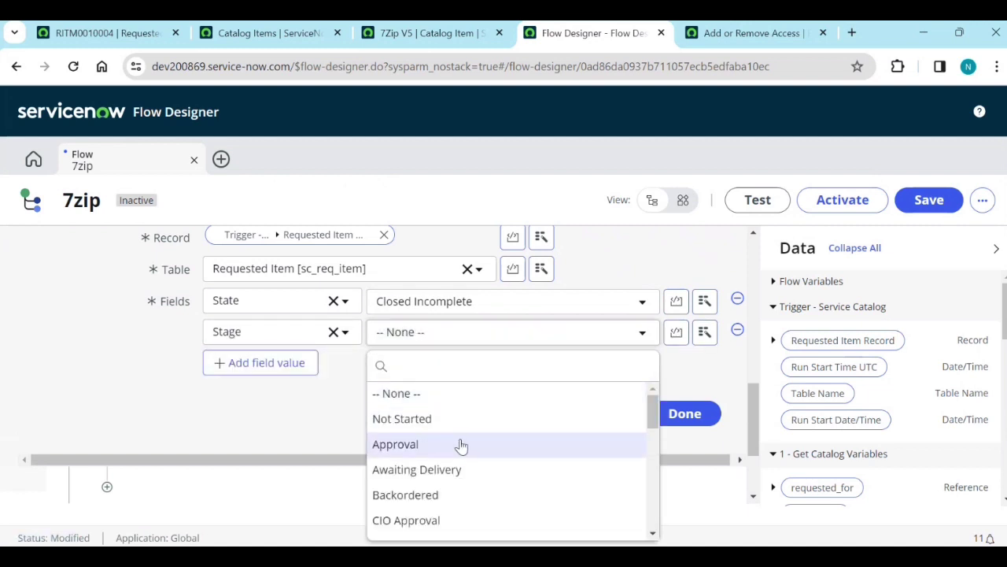
type("col")
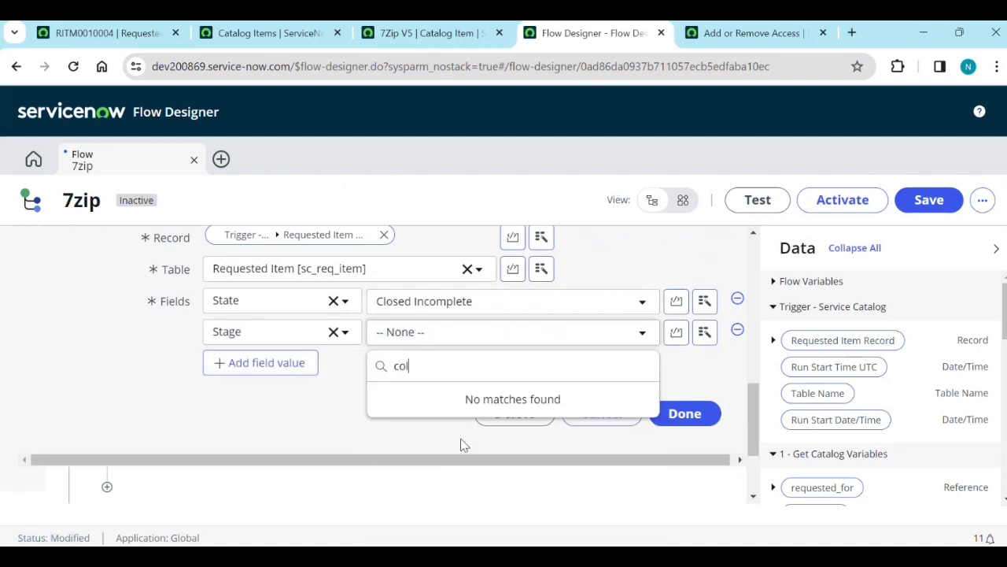
key("BackSpace")
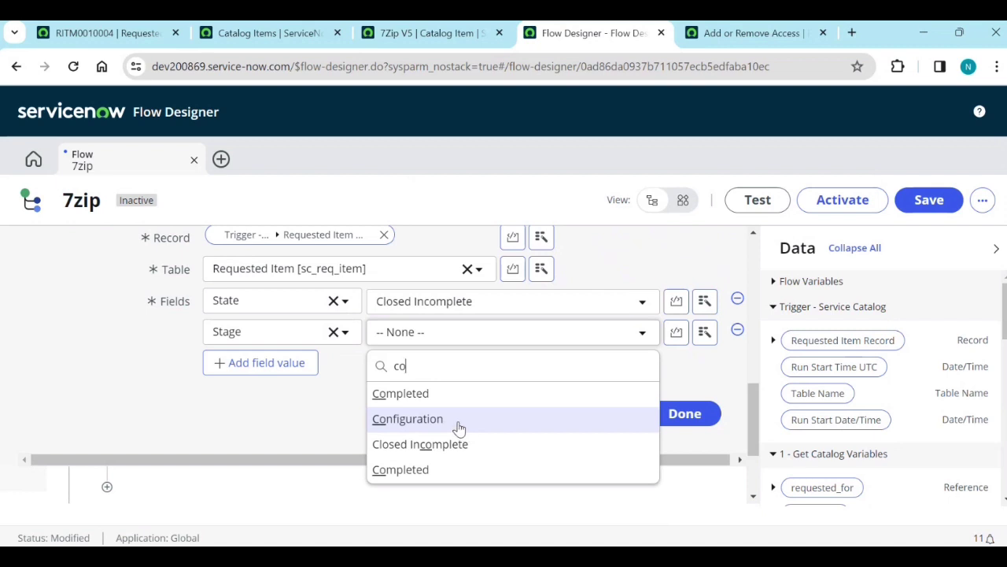
key("BackSpace")
type("l")
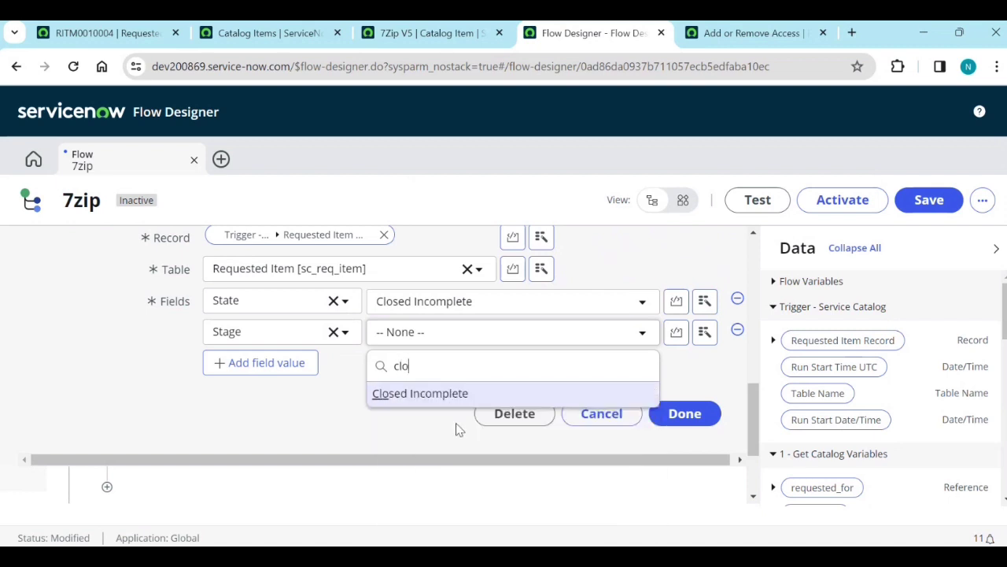
left_click(453, 393)
left_click(684, 413)
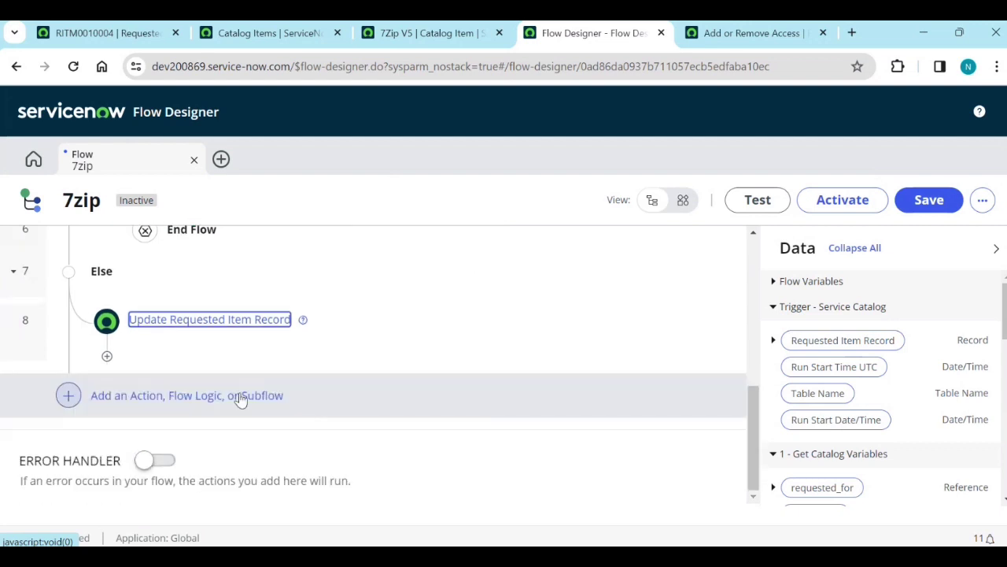
Save the 7zip flow and activate it.
scroll(307, 411, "up", 4)
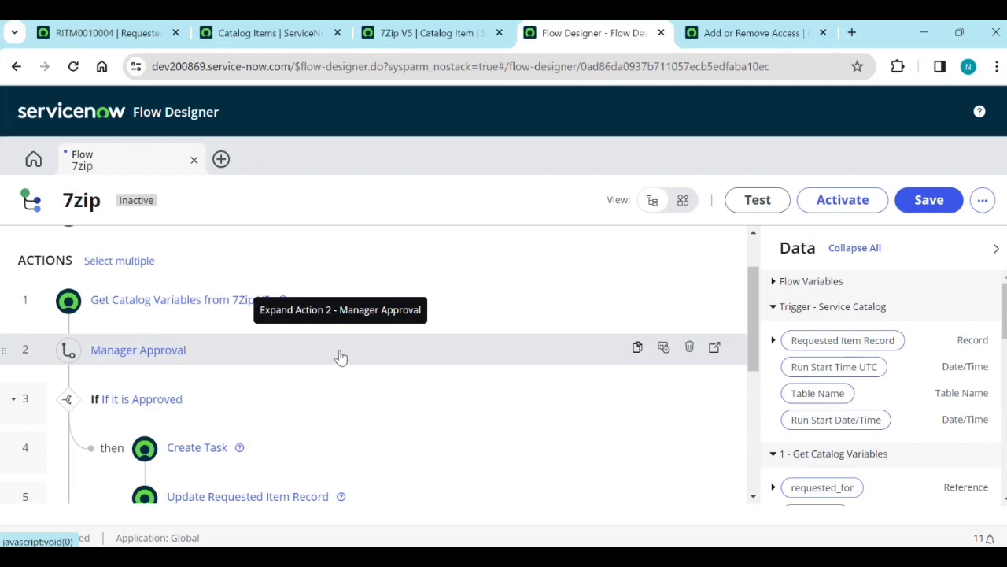
scroll(360, 381, "down", 4)
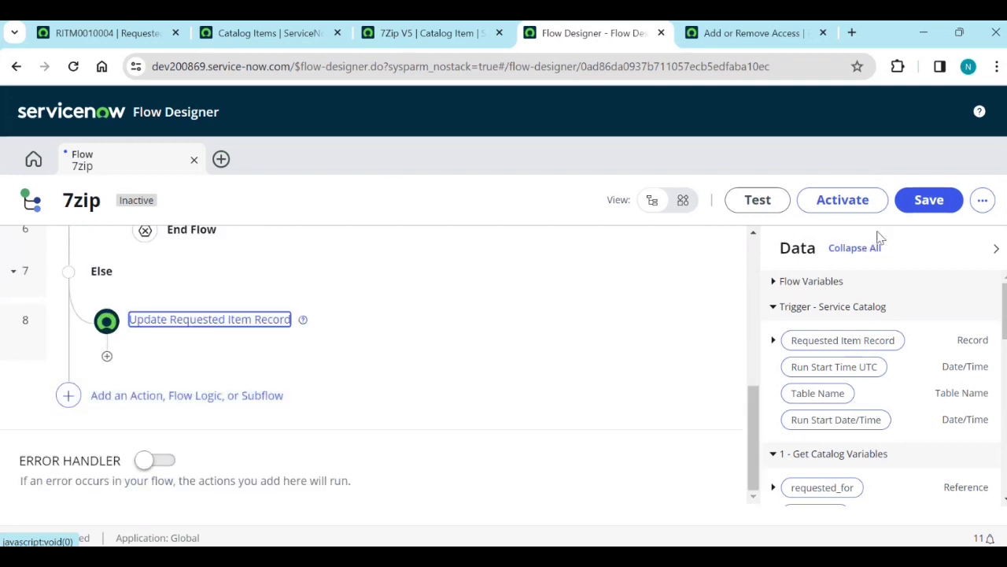
left_click(931, 202)
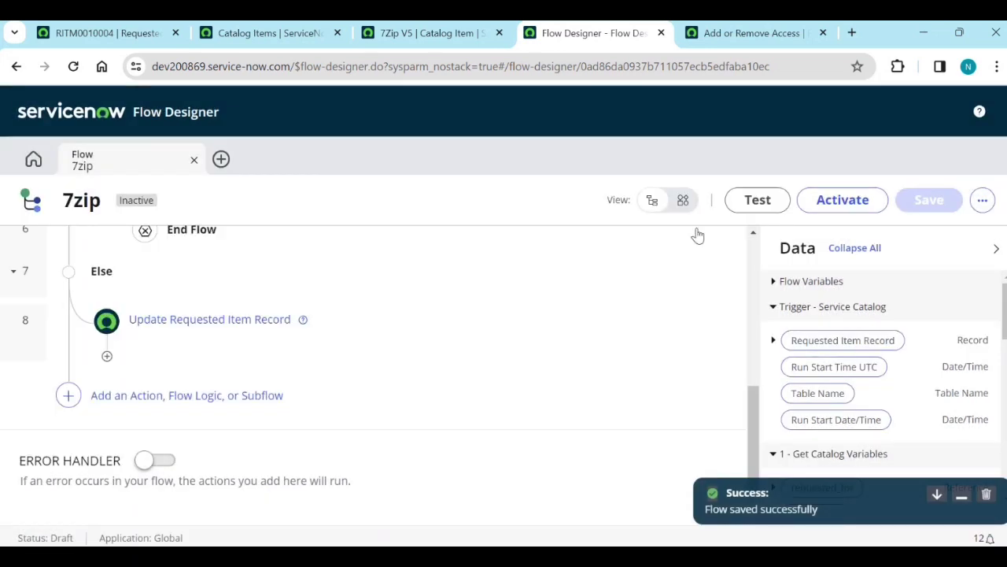
left_click(832, 203)
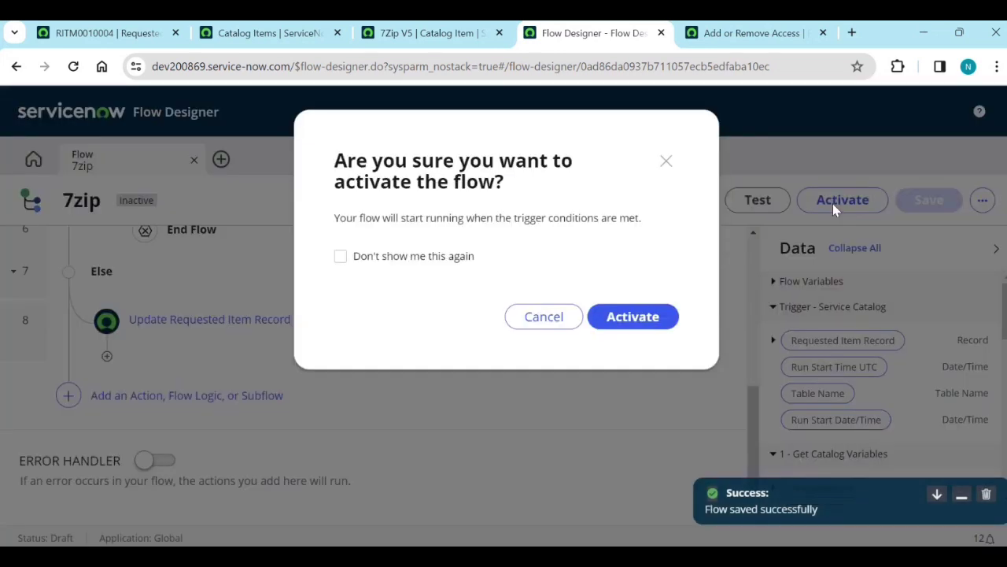
left_click(627, 323)
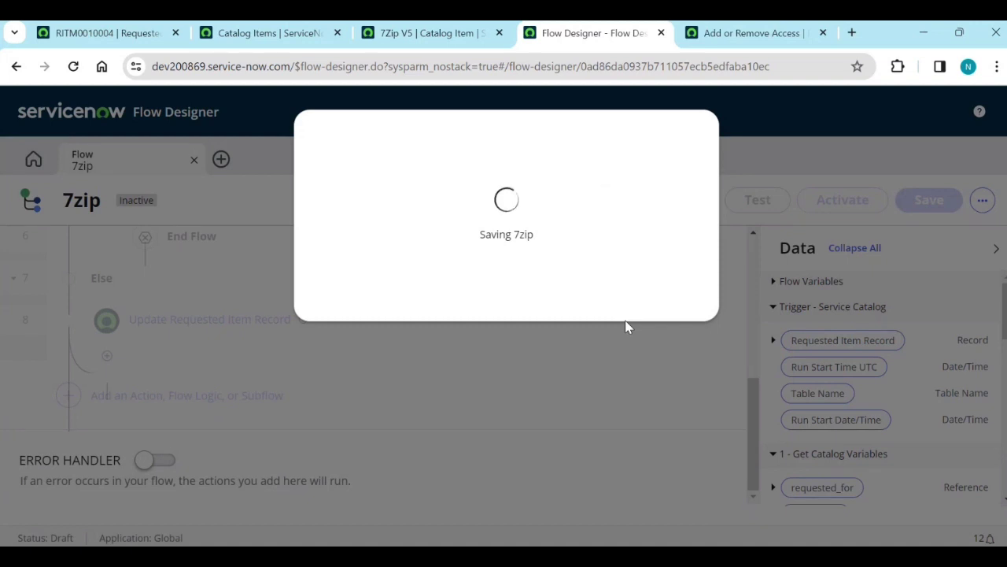
Close the Add or Remove Access page and open the instance's Service Portal at /sp in place of the flow.
left_click(752, 36)
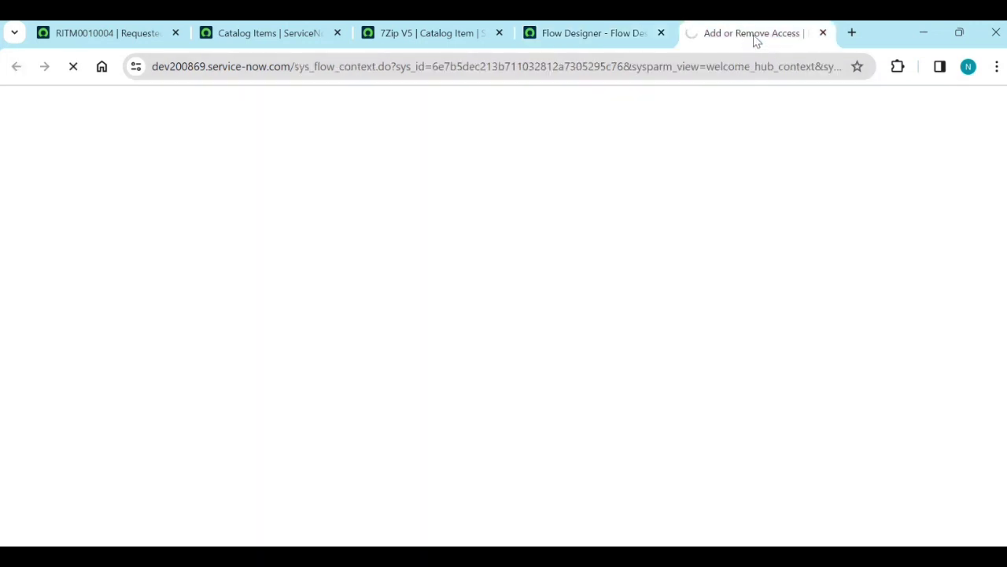
left_click(609, 34)
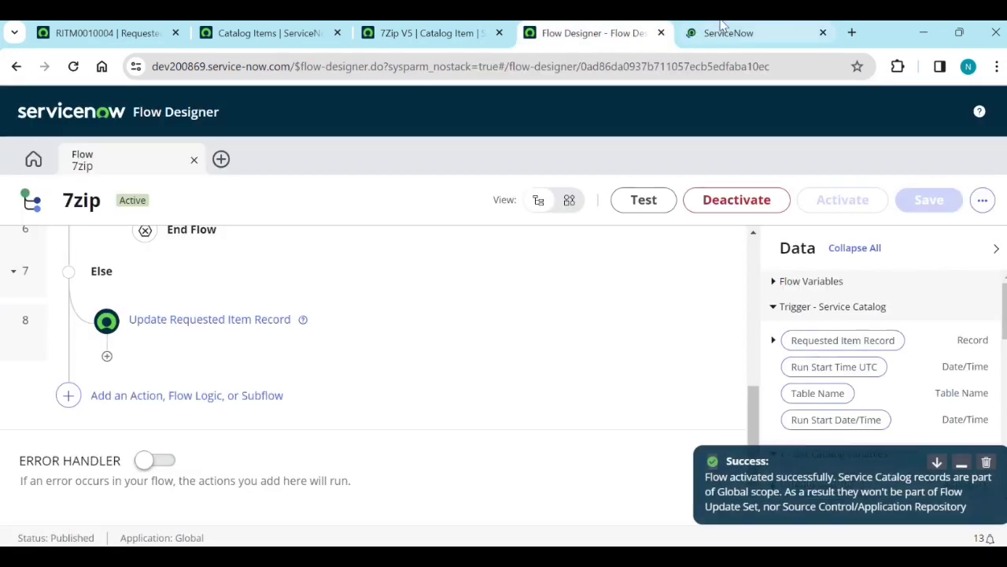
left_click(713, 31)
key("ctrl+w")
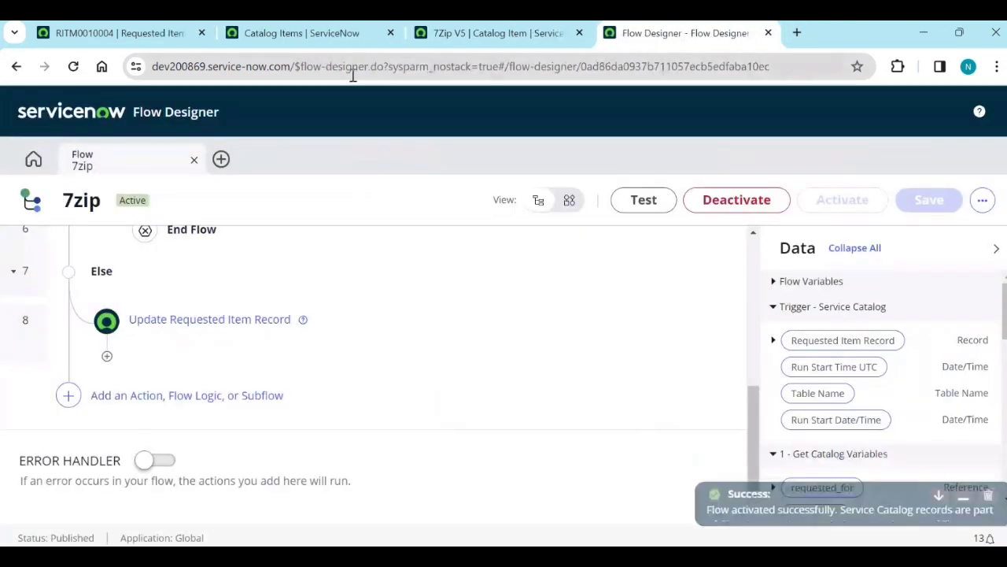
left_click_drag(295, 66, 789, 69)
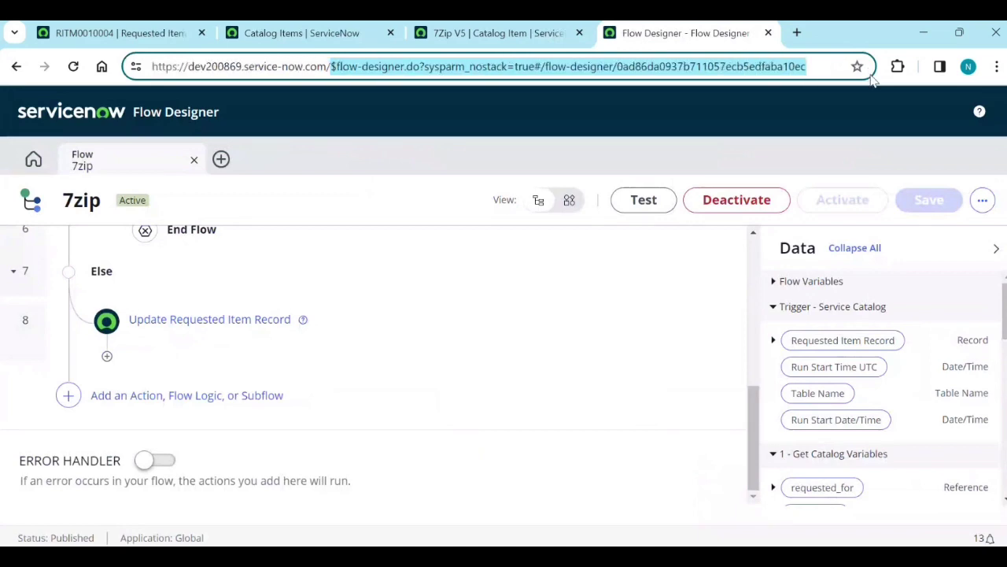
type("sp")
key("Return")
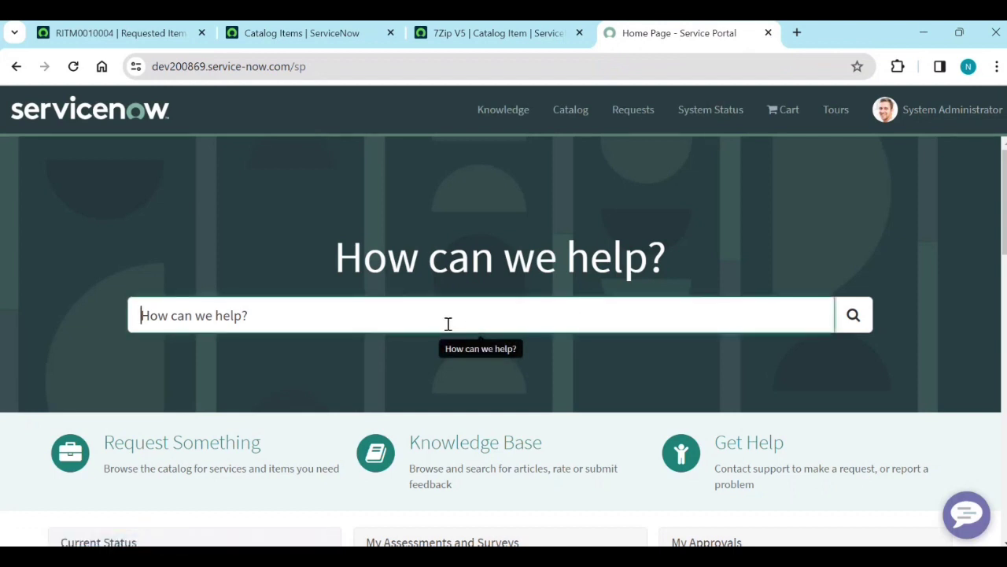
Search the Service Portal for 7zip and open the 7Zip V5 catalog item.
left_click(448, 317)
type("7")
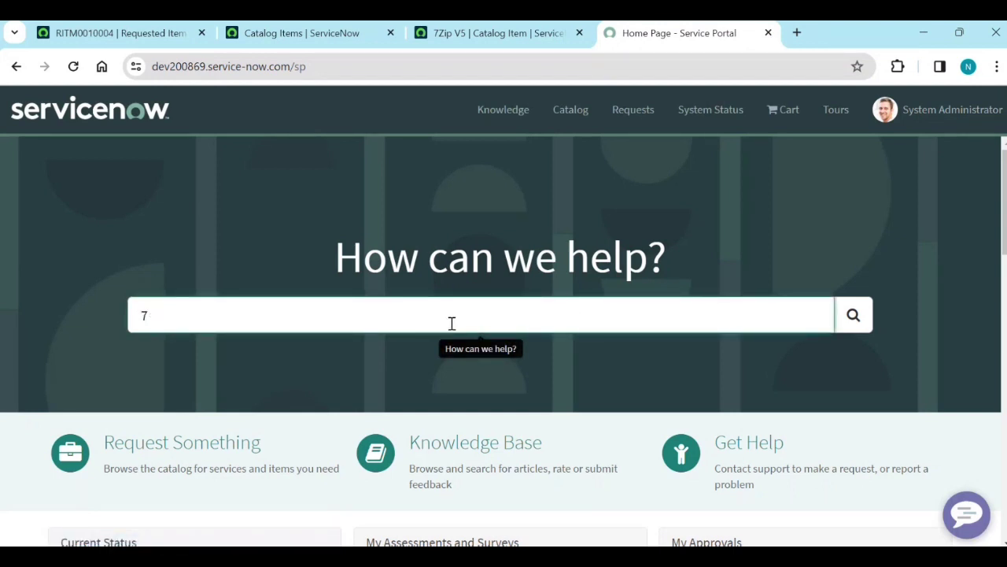
type("zip")
key("Return")
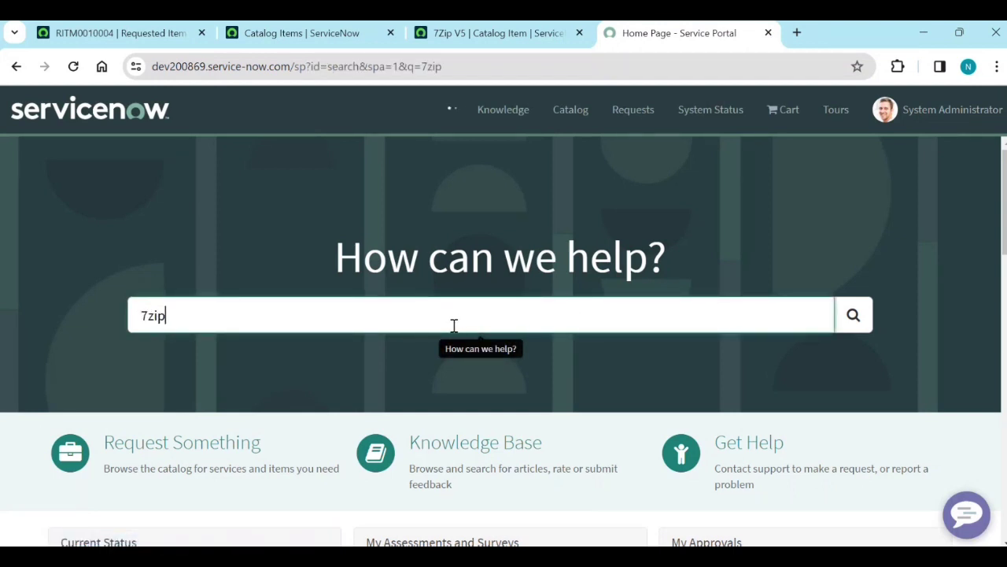
left_click(350, 262)
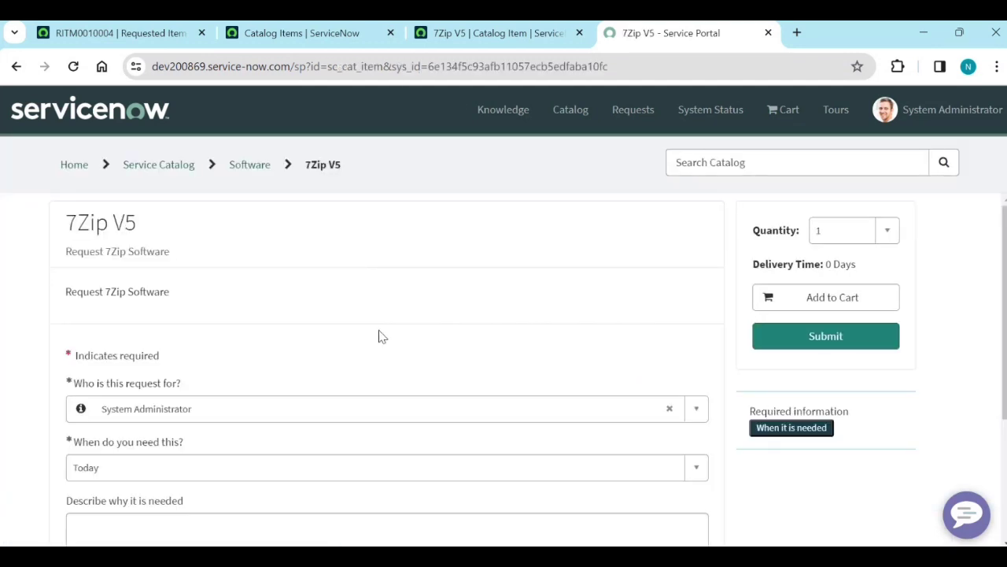
Set When it is needed to 2024-01-15 and try to submit the 7Zip V5 request.
scroll(376, 340, "down", 1)
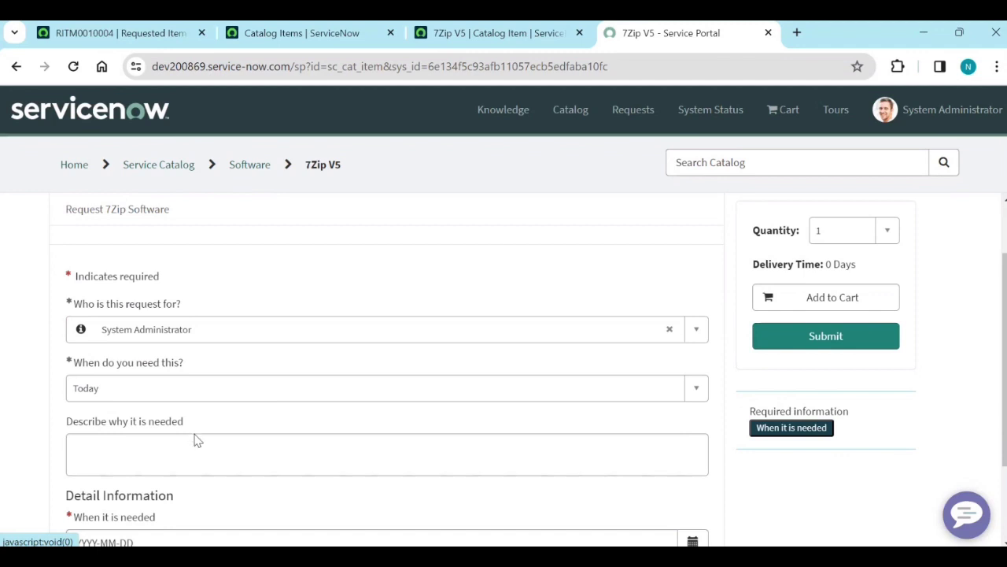
scroll(196, 441, "down", 2)
left_click(692, 423)
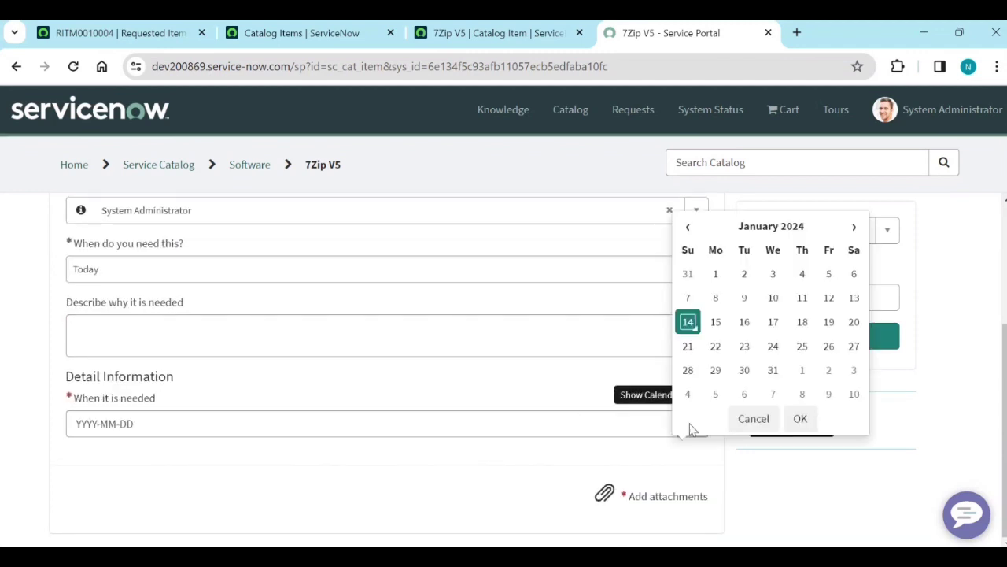
left_click(716, 325)
left_click(802, 422)
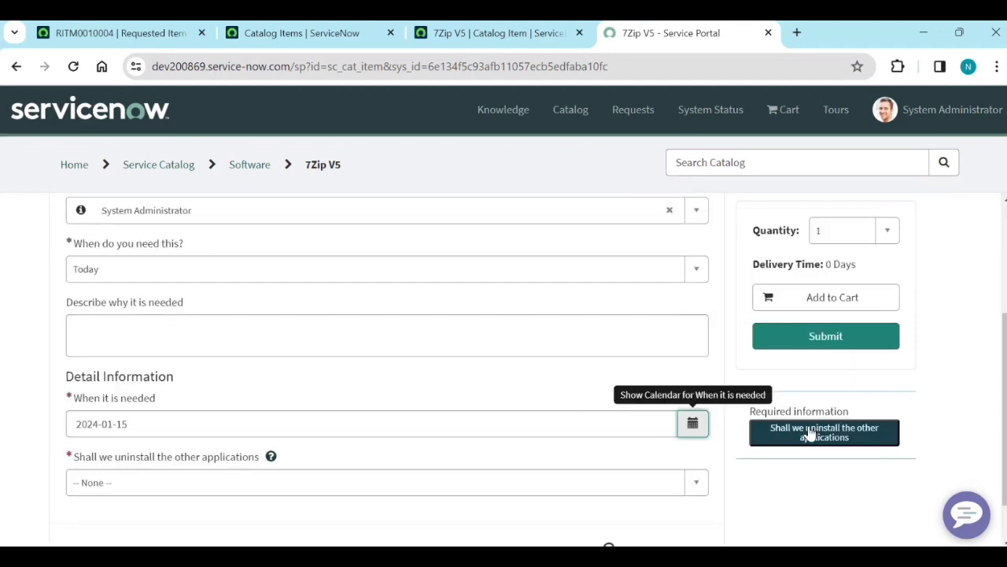
left_click(855, 344)
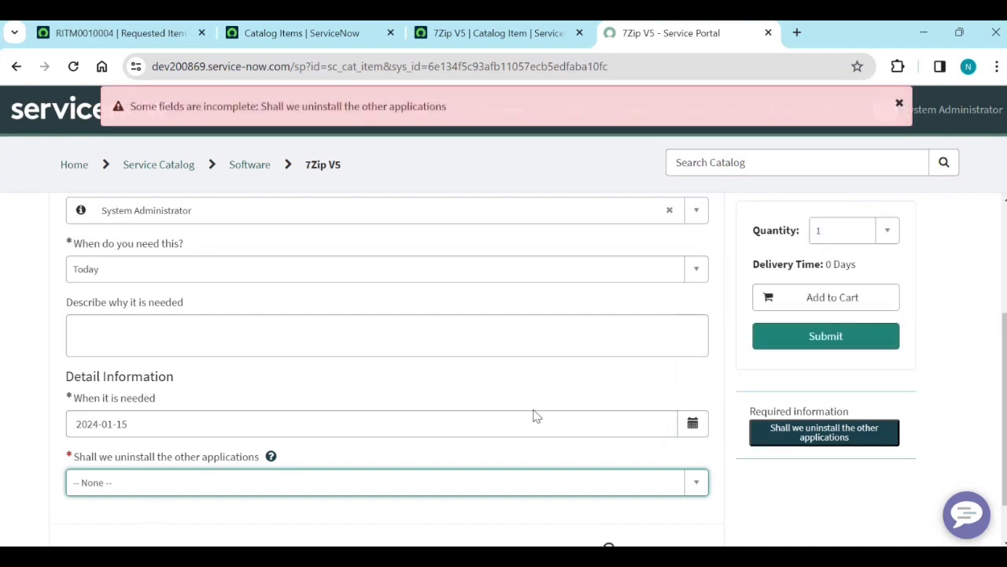
left_click(901, 104)
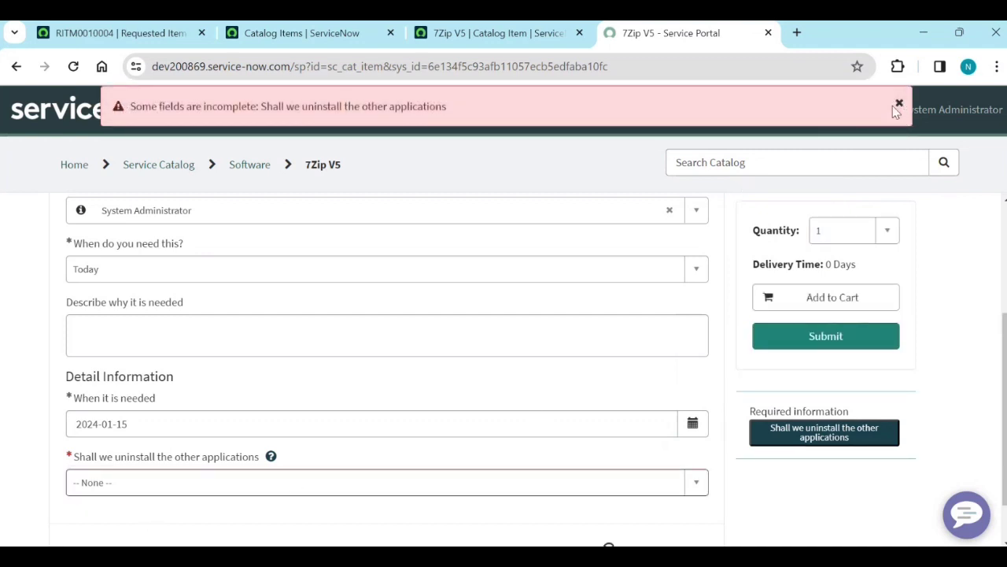
left_click(899, 105)
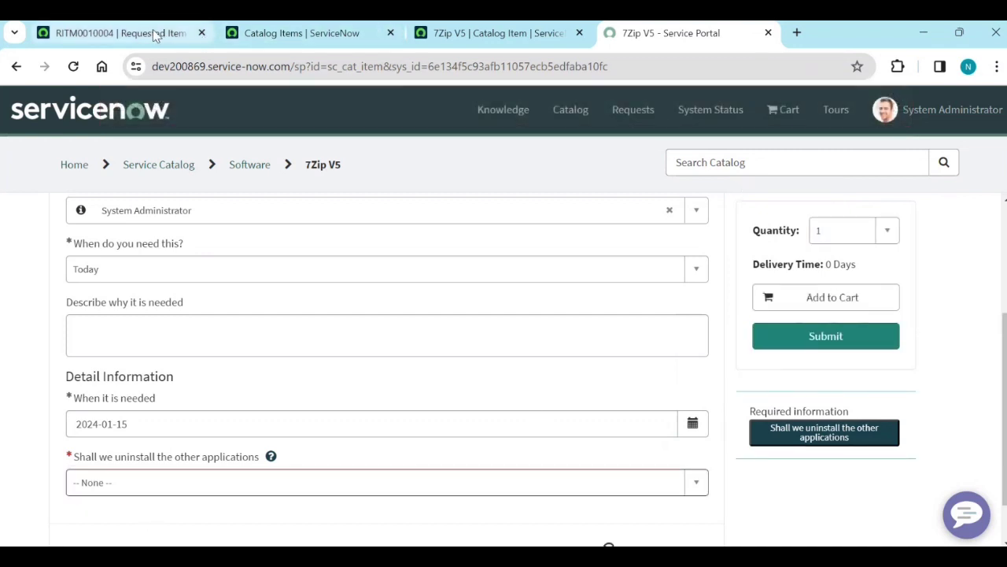
Set the process engine flow of the 7Zip V5 catalog item record to 7zip and save the record.
left_click(465, 38)
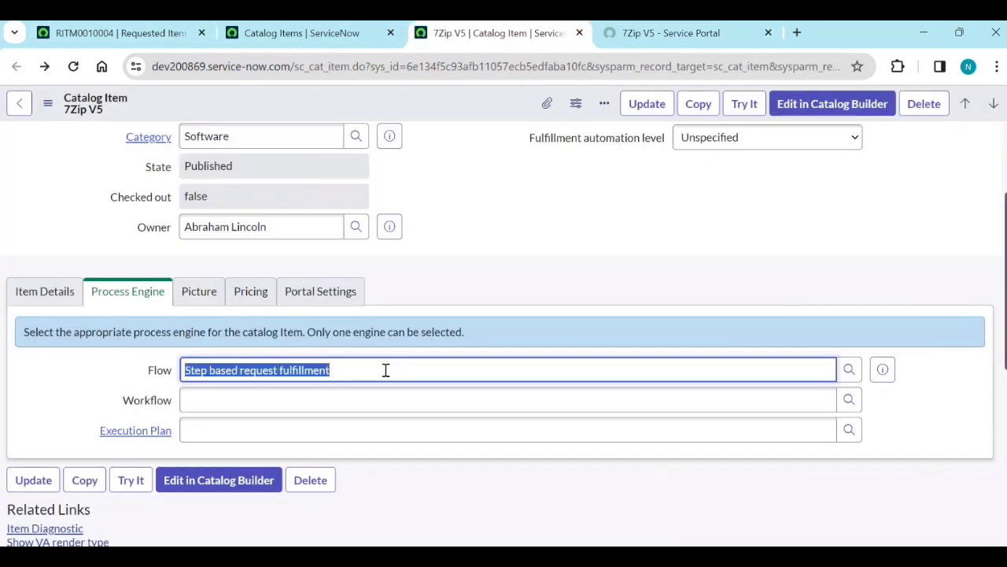
type("7z")
left_click(291, 393)
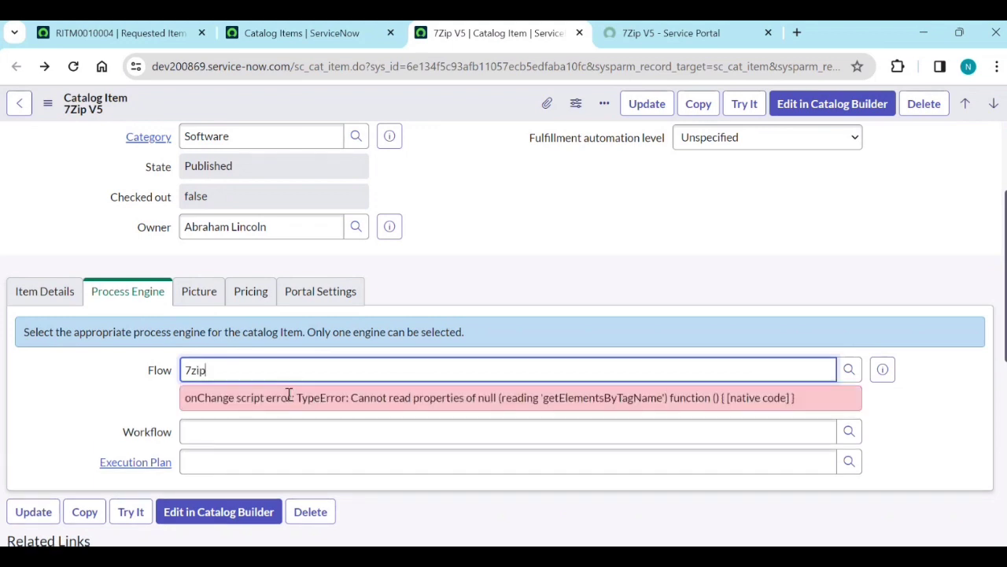
right_click(439, 106)
left_click(469, 109)
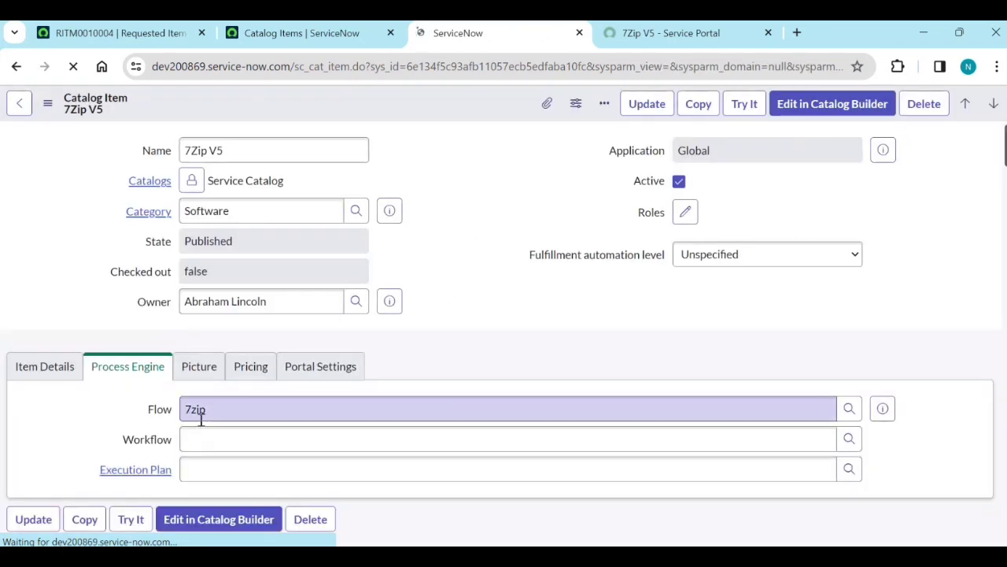
scroll(421, 362, "down", 2)
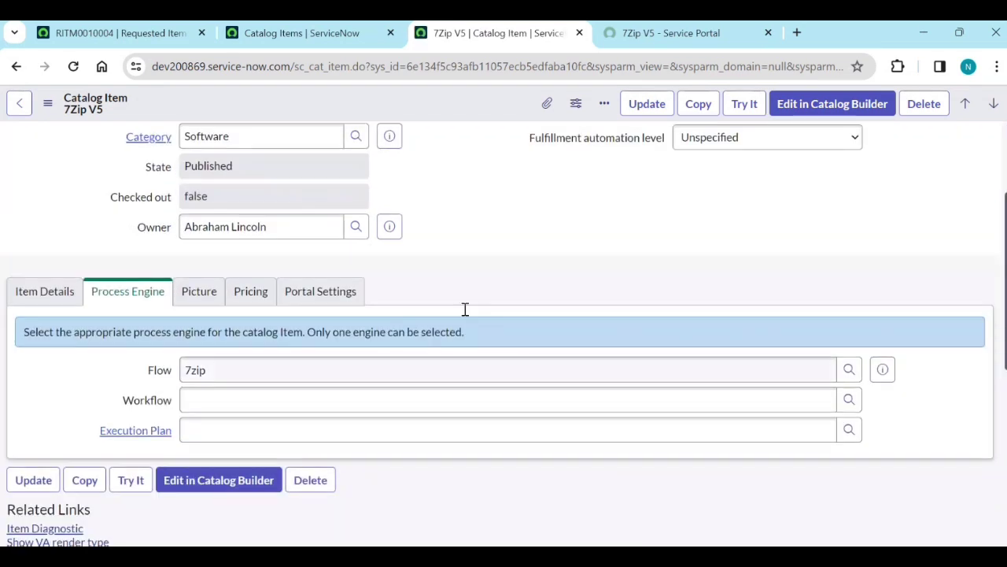
Reload the 7Zip V5 request form in the Service Portal and set When it is needed to 2024-01-16.
left_click(669, 33)
left_click(73, 66)
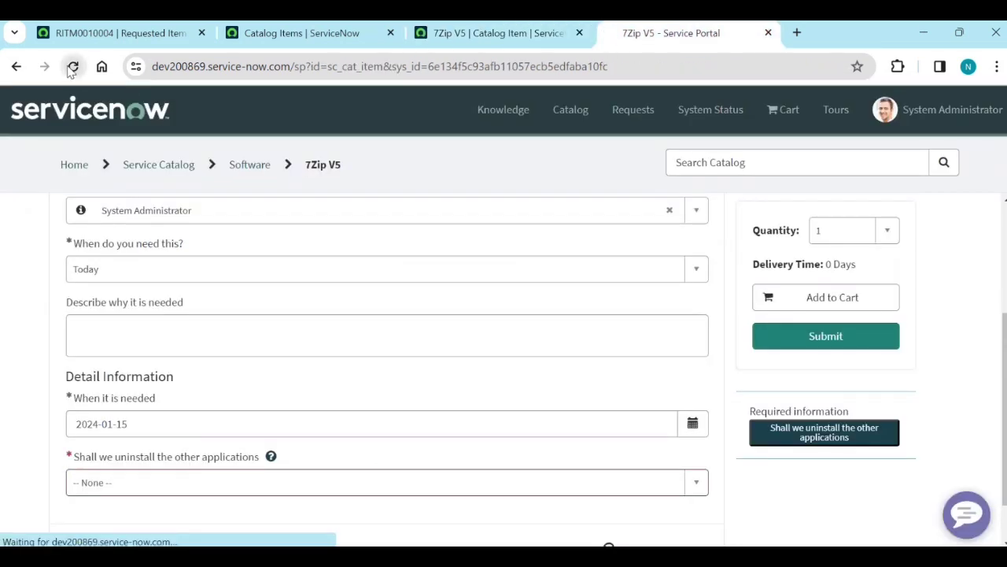
left_click(563, 169)
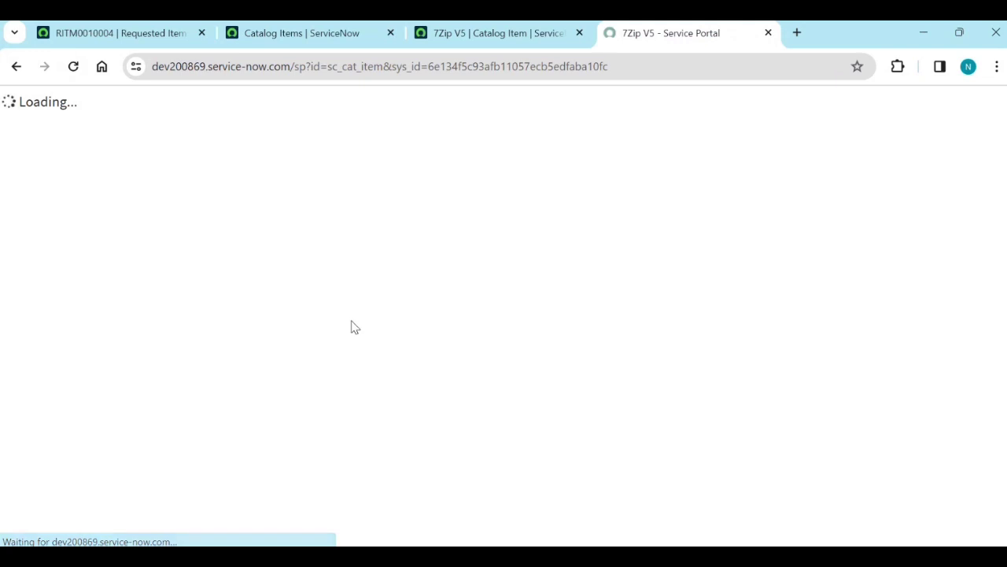
scroll(217, 396, "down", 2)
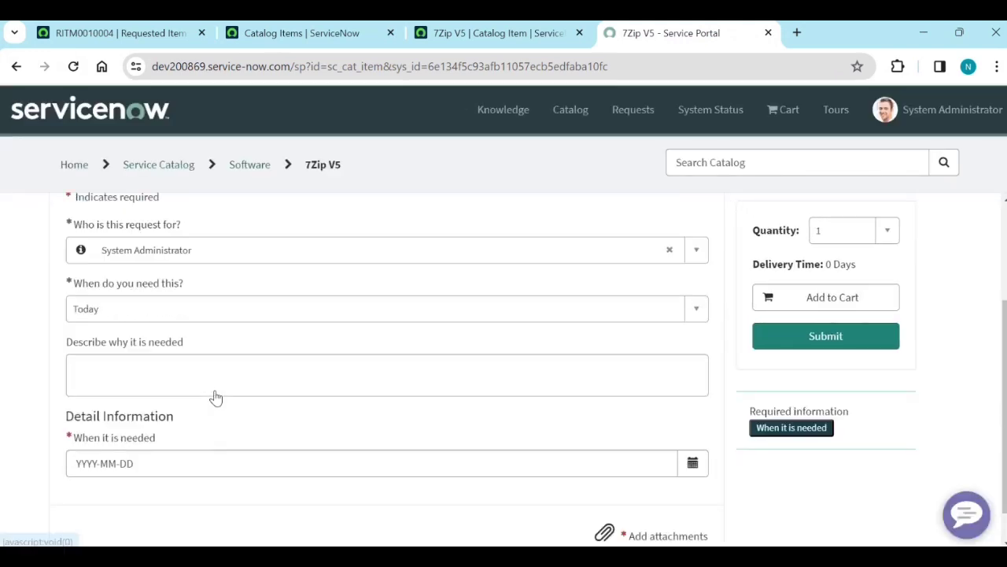
left_click(177, 463)
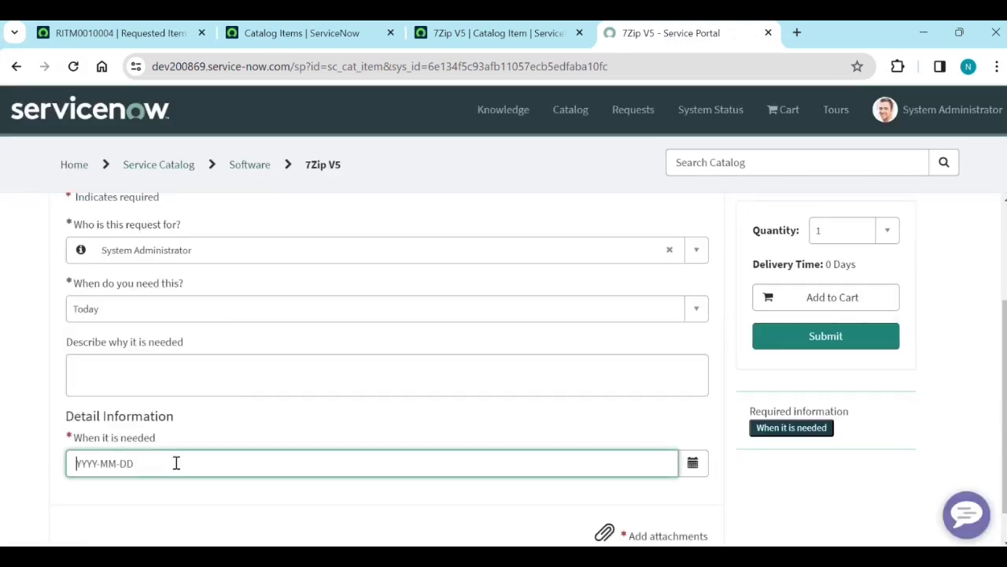
left_click(693, 464)
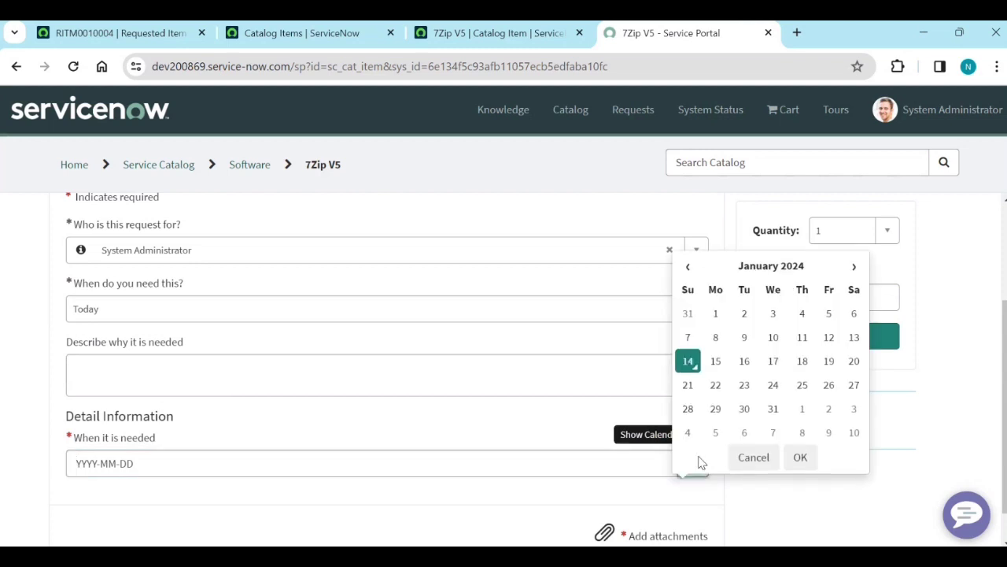
left_click(745, 361)
left_click(800, 458)
scroll(400, 432, "down", 2)
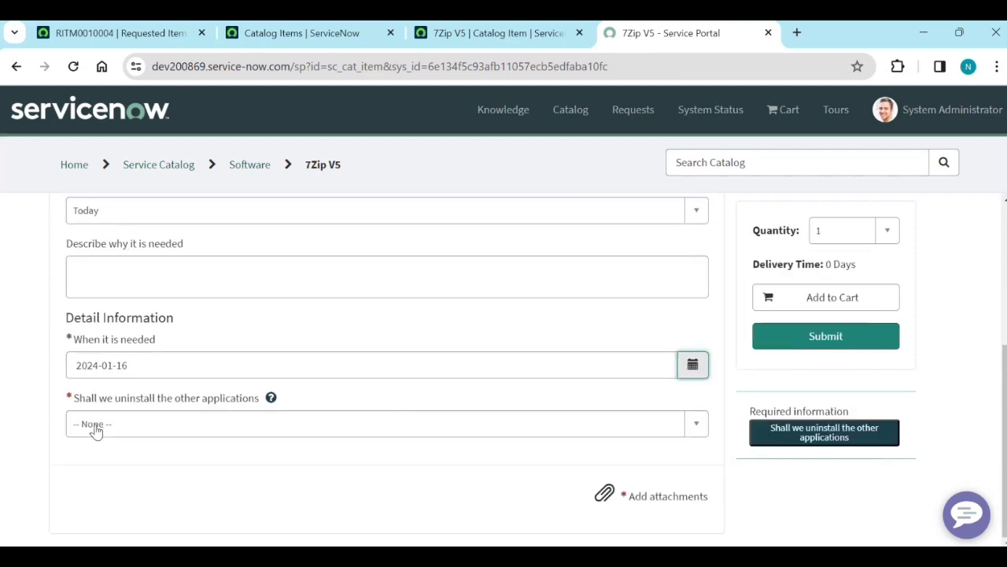
Answer No to uninstalling the other applications and try to submit the 7Zip V5 request without an attachment.
left_click(126, 423)
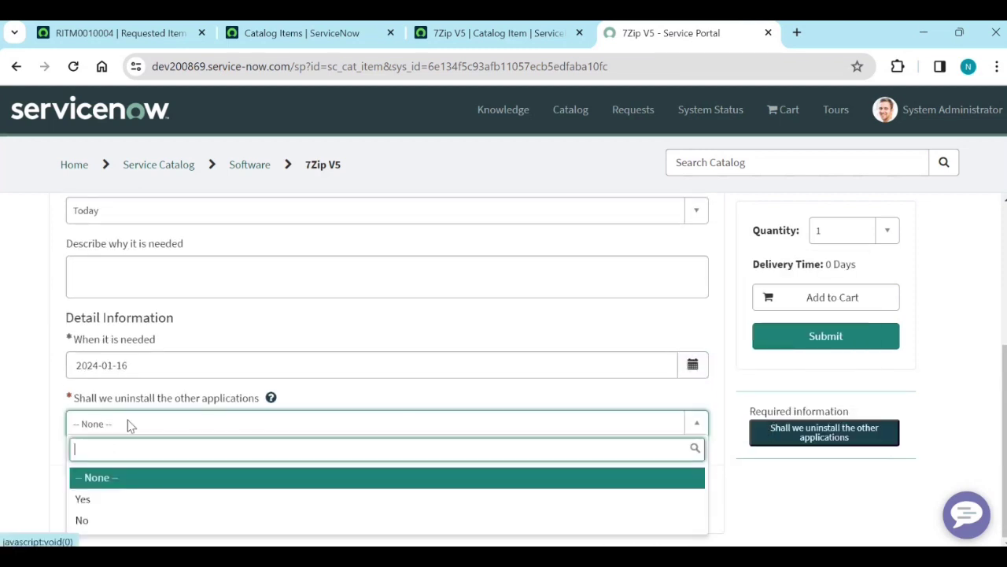
left_click(106, 526)
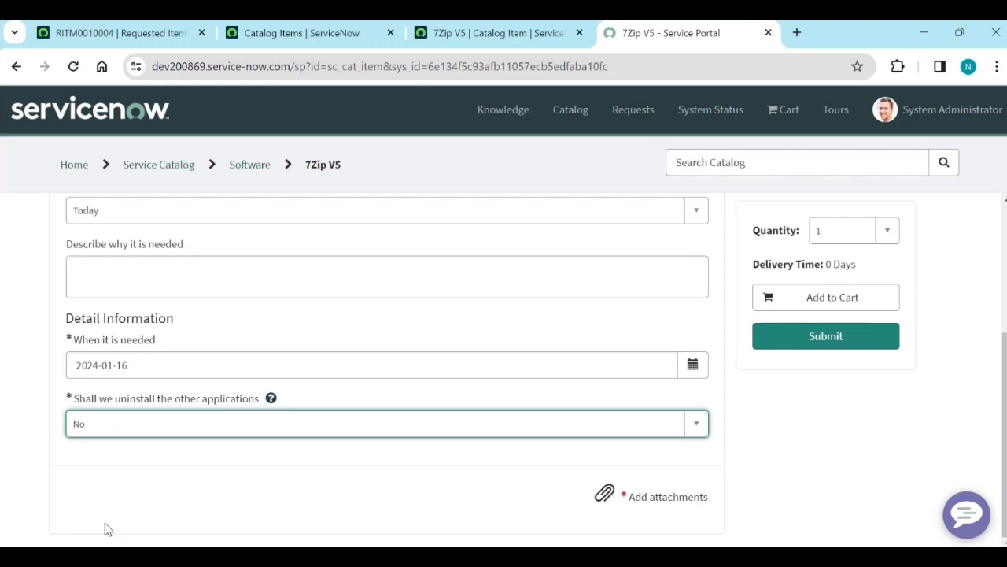
left_click(840, 343)
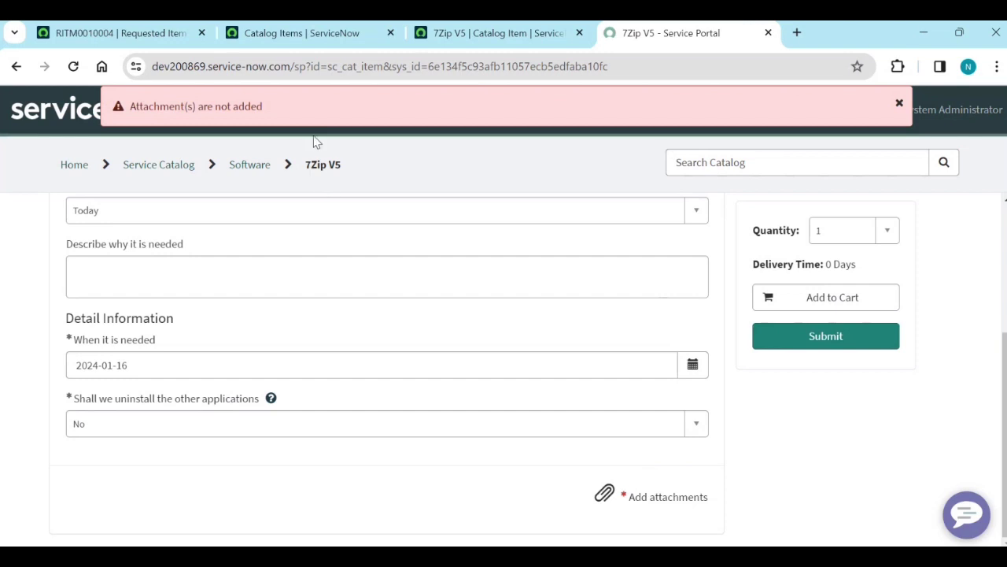
left_click(660, 500)
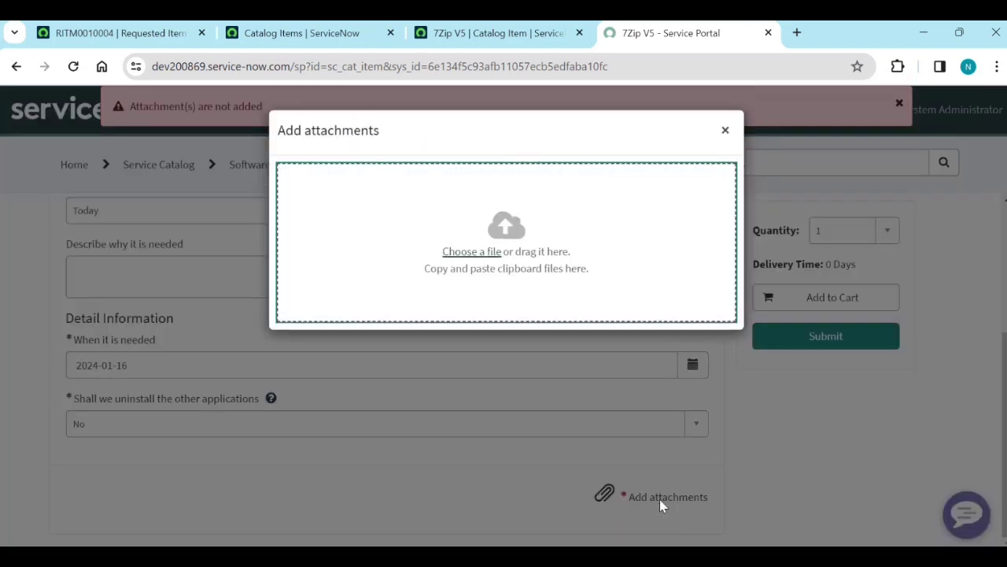
left_click(724, 130)
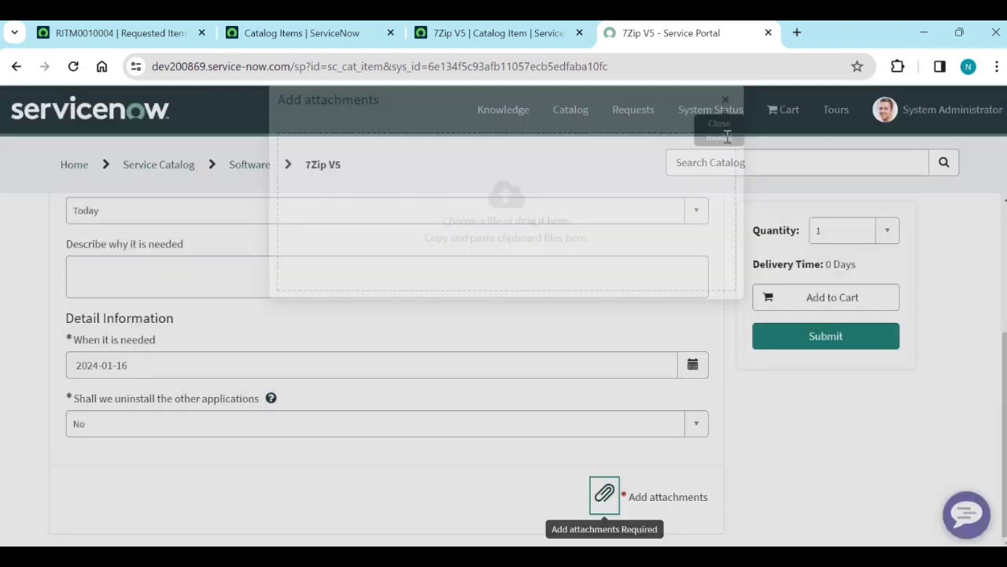
Turn off Mandatory Attachment in the portal settings of the 7Zip V5 catalog item record and save the record.
left_click(498, 35)
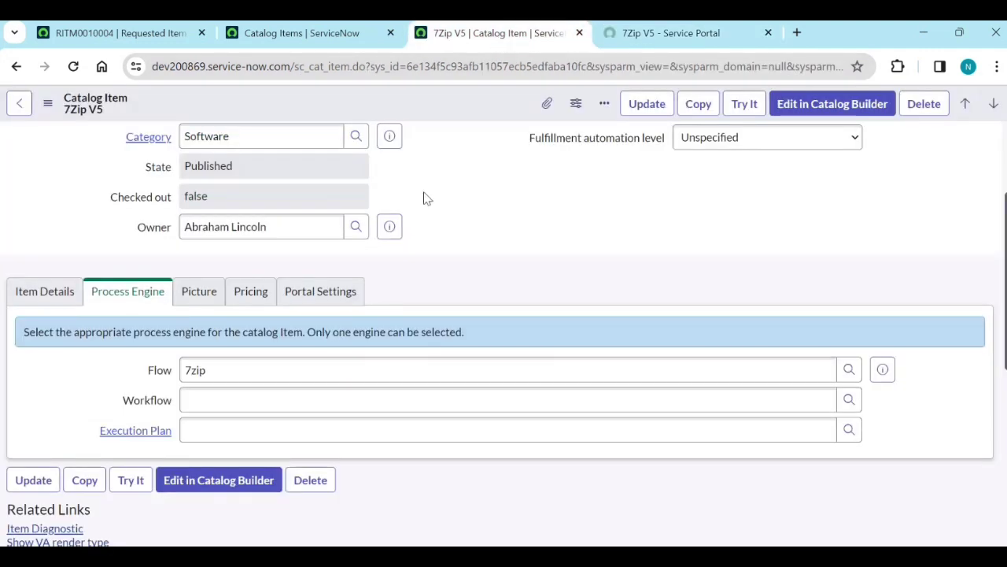
left_click(313, 303)
left_click(680, 397)
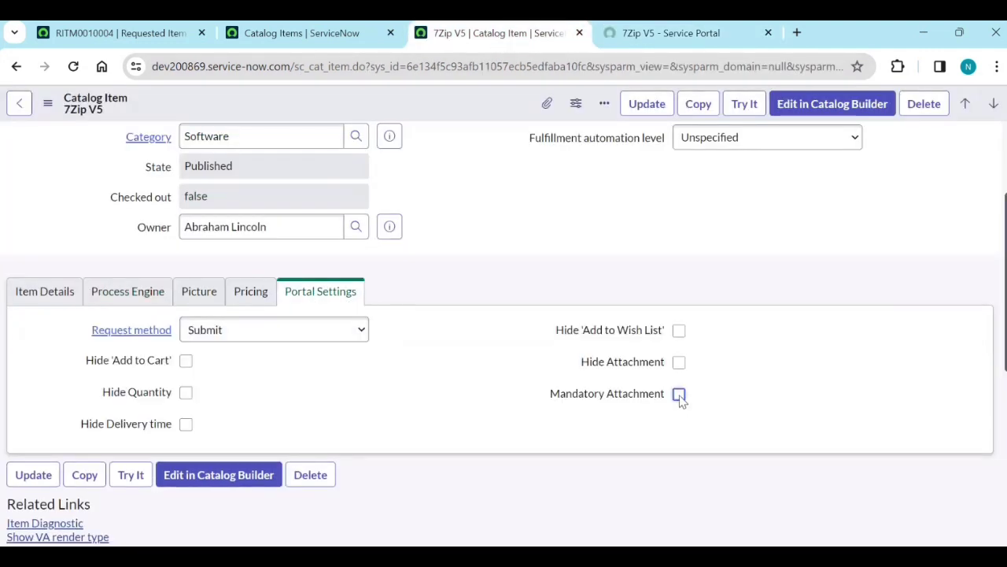
right_click(461, 104)
left_click(486, 112)
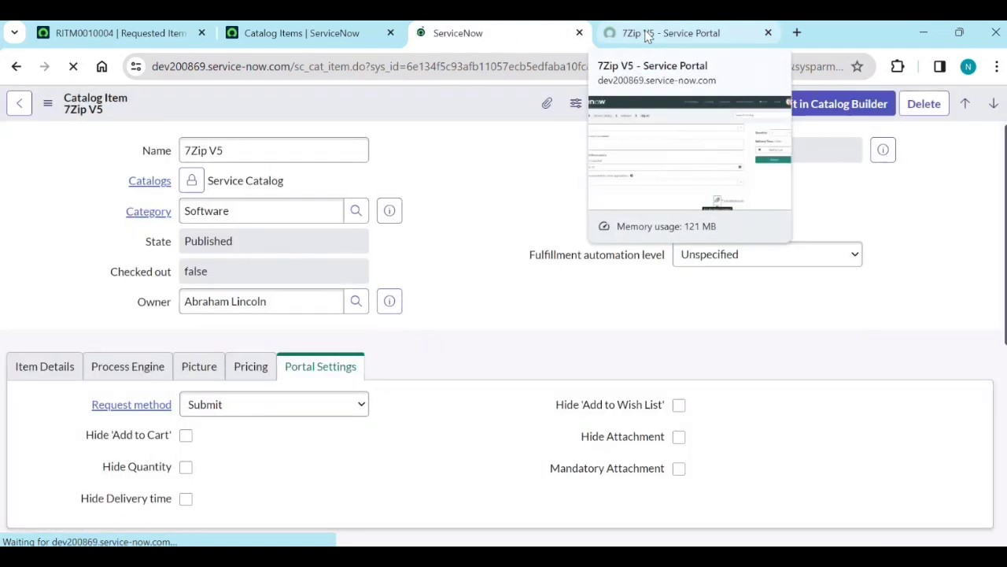
Reload the 7Zip V5 request form in the Service Portal and set When it is needed to 2024-01-14.
left_click(644, 34)
left_click(74, 66)
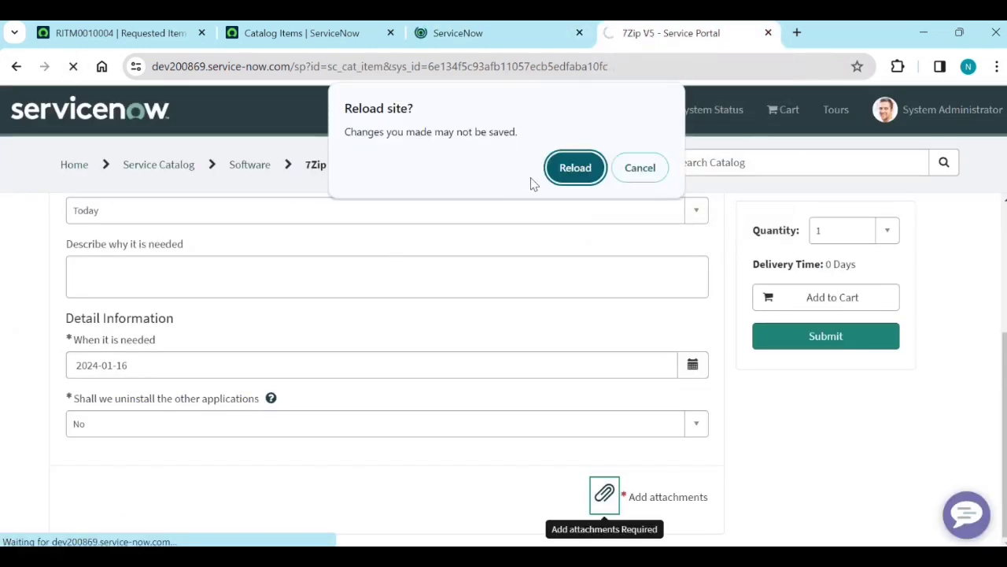
left_click(574, 178)
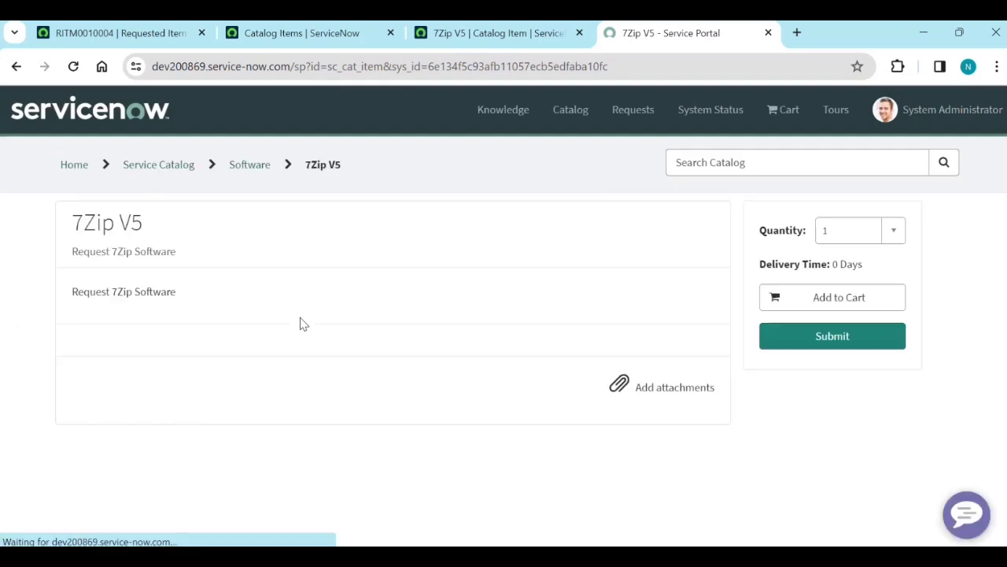
scroll(307, 331, "down", 3)
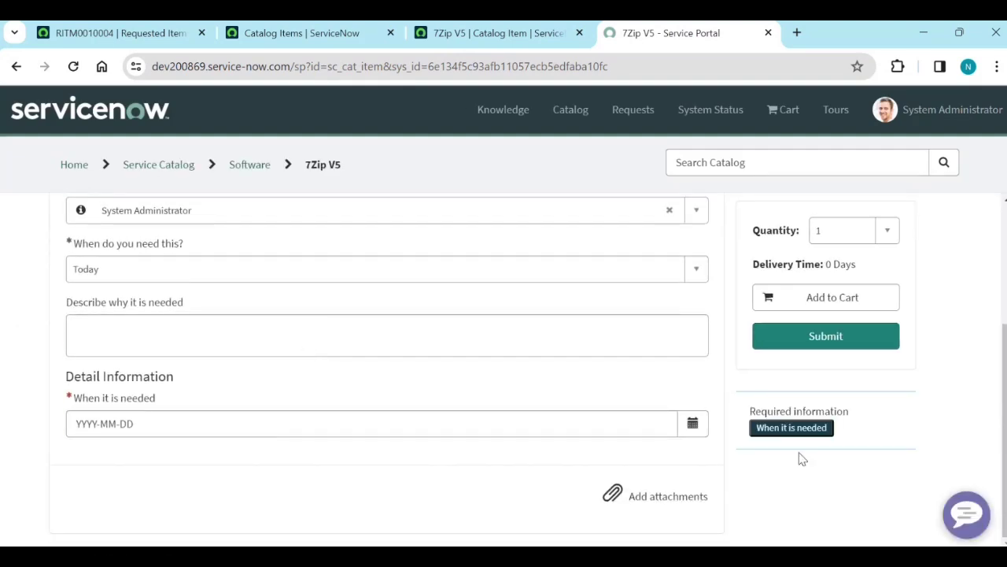
left_click(692, 424)
left_click(688, 321)
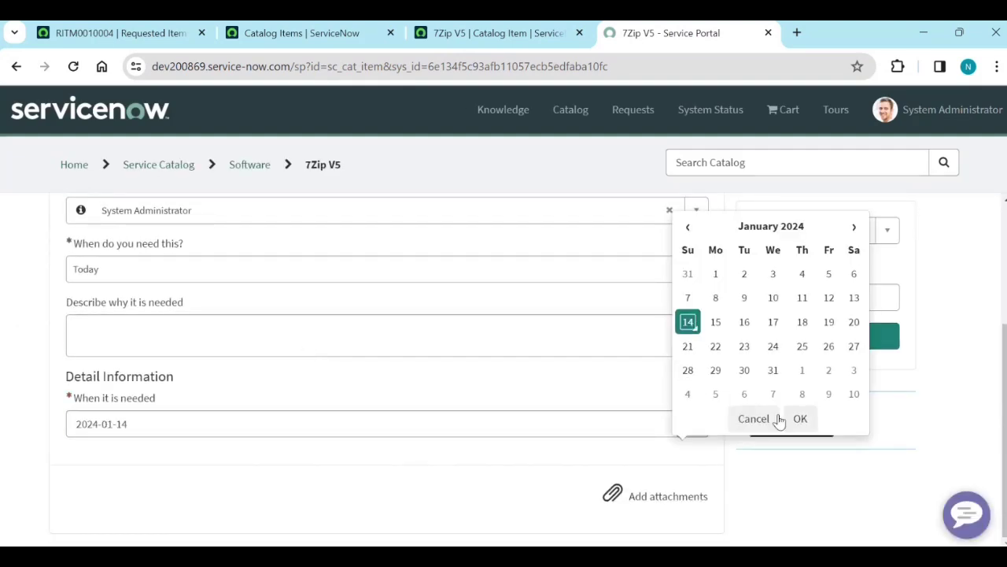
left_click(799, 419)
Answer No to uninstalling the other applications and submit the 7Zip V5 request without an attachment.
left_click(272, 481)
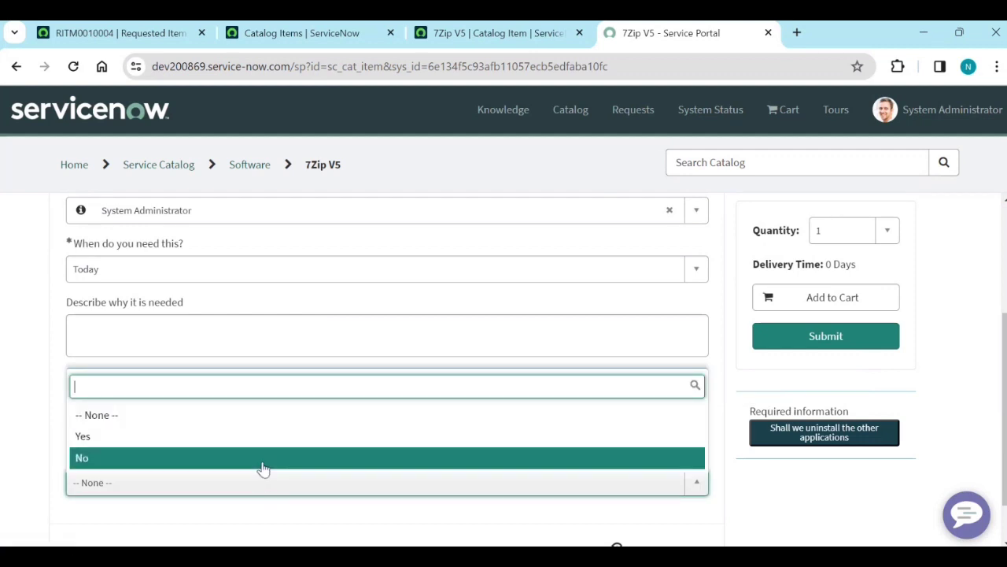
left_click(264, 465)
scroll(770, 392, "up", 2)
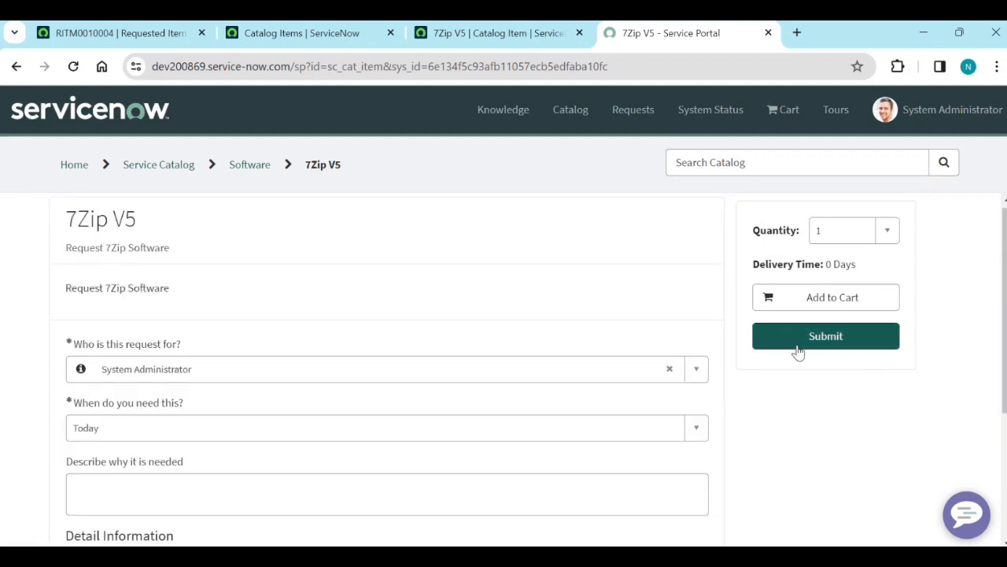
left_click(798, 347)
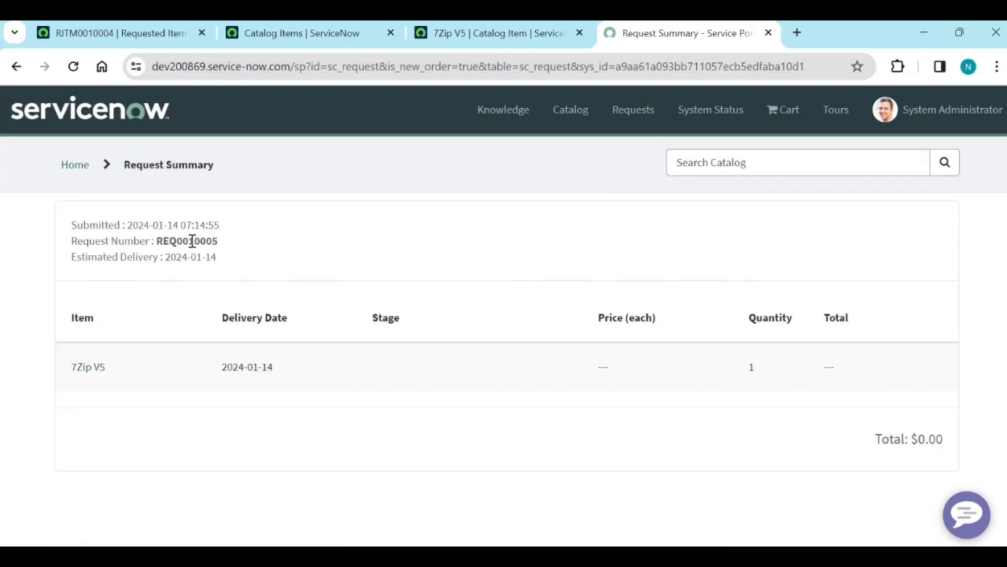
Copy the submitted request's number from the Request Summary and find the request record with the global search.
double_click(191, 241)
key("ctrl+c")
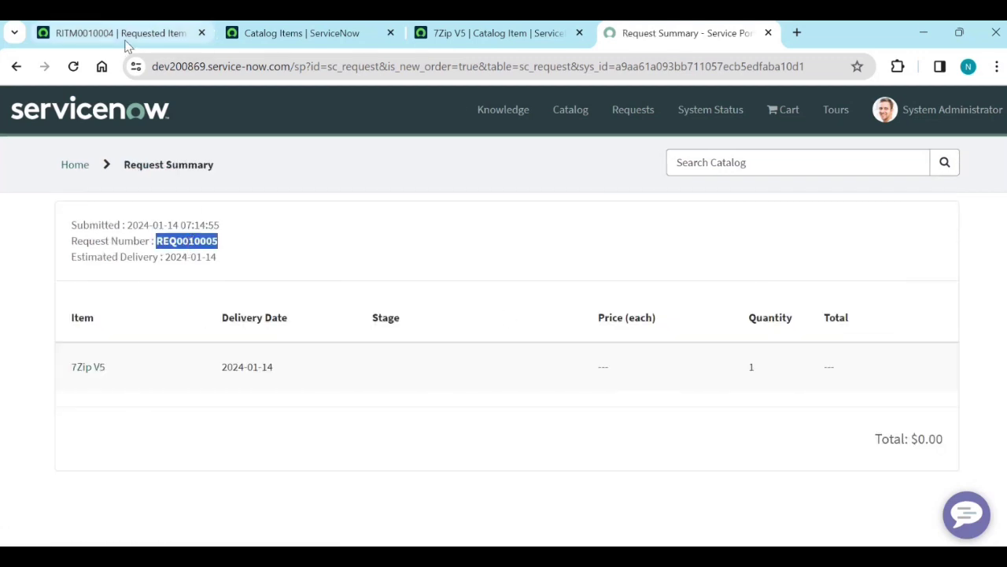
left_click(118, 32)
left_click(742, 106)
key("ctrl+v")
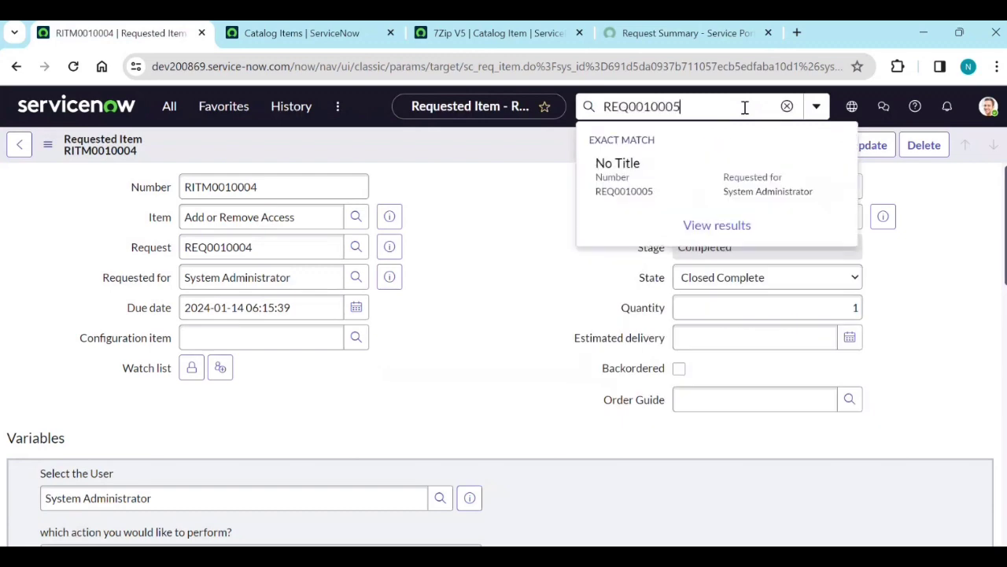
key("Return")
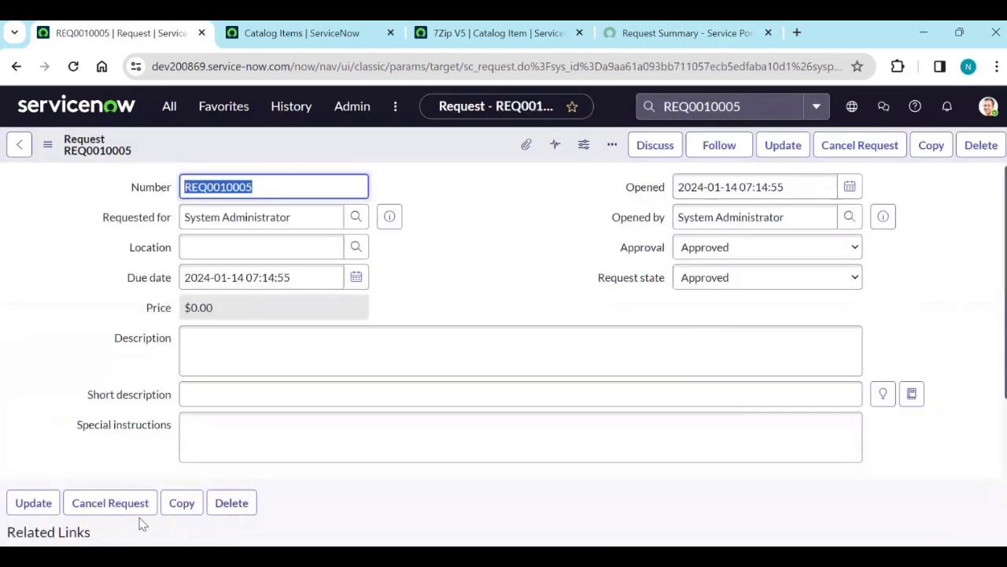
Open the request's 7Zip V5 requested item and approve its requested manager approval.
scroll(141, 523, "down", 3)
left_click(108, 440)
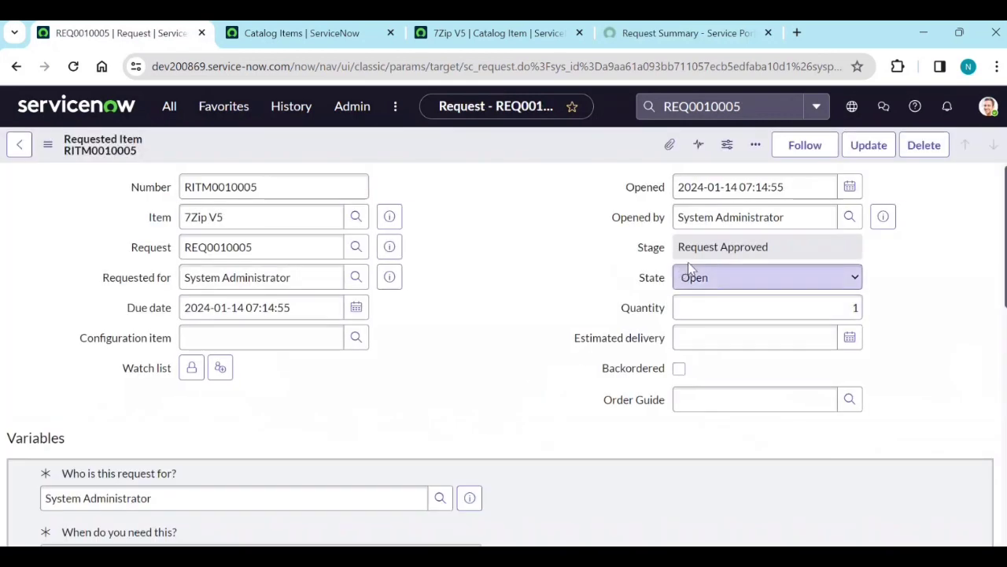
scroll(480, 386, "down", 10)
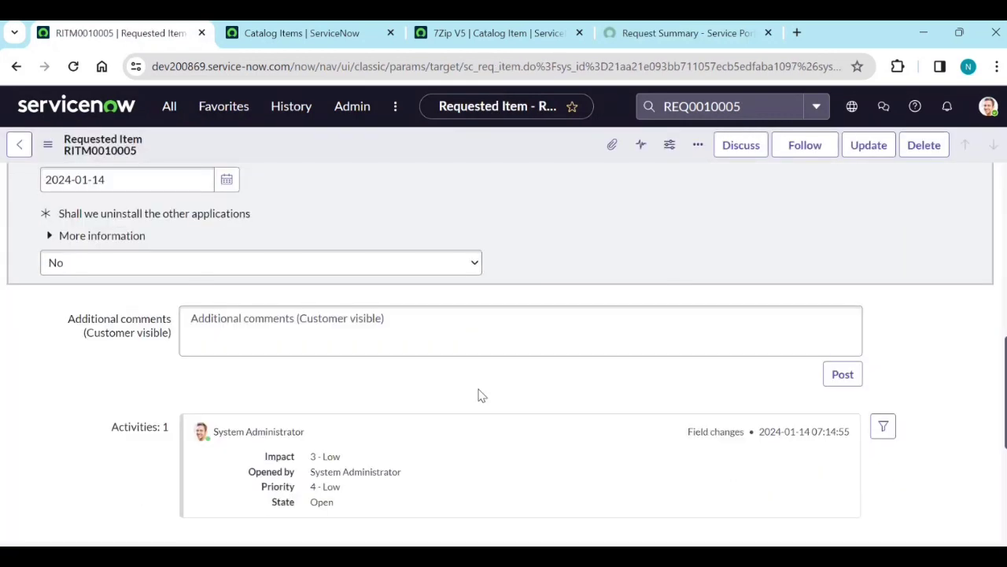
scroll(413, 421, "down", 4)
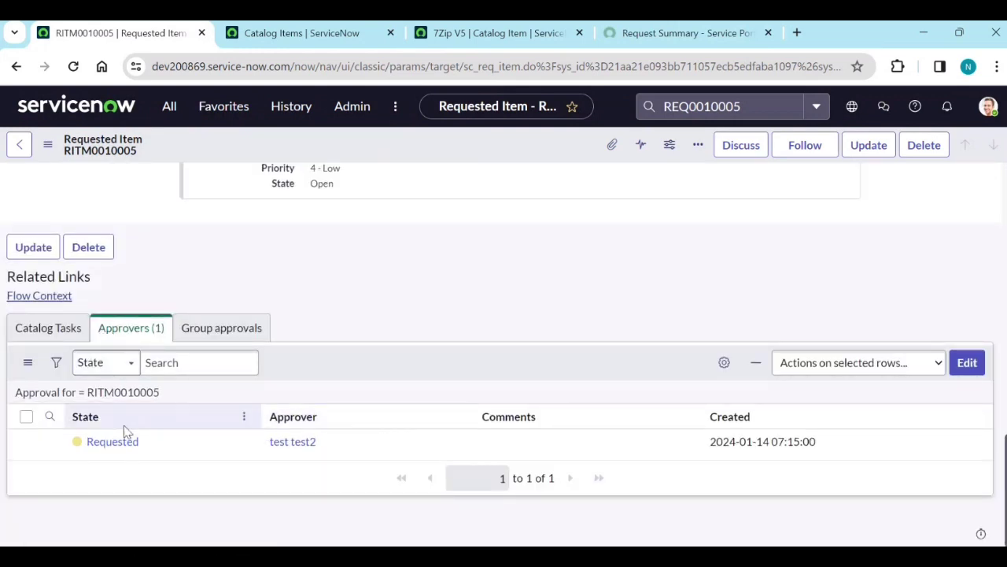
left_click(110, 442)
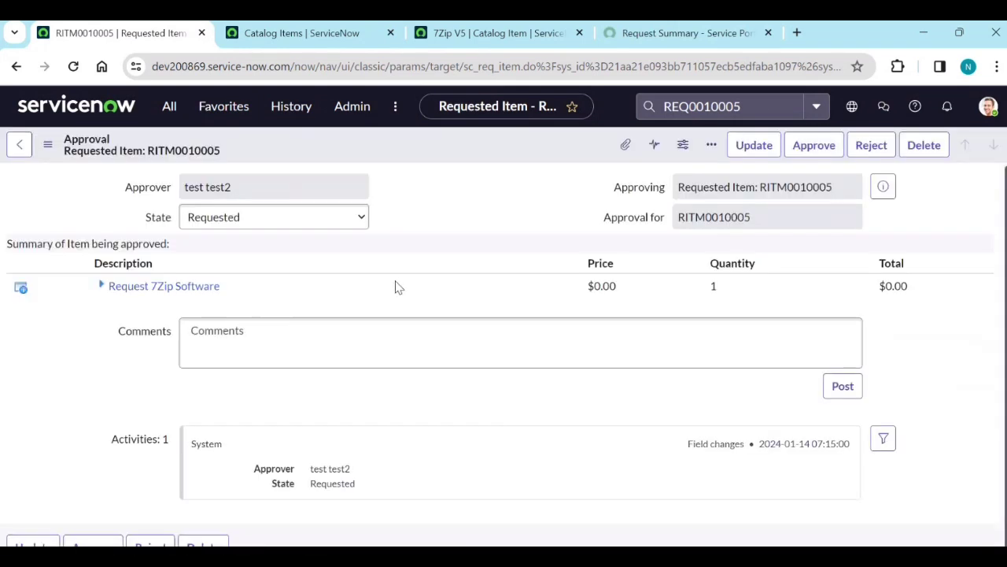
left_click(814, 145)
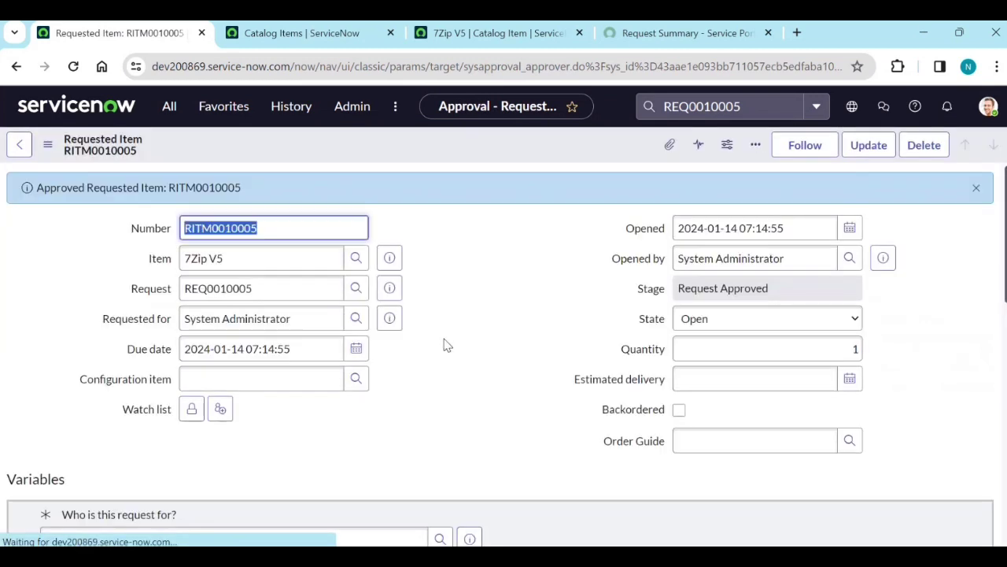
Check the approved requested item's catalog tasks, stage and state, and reload the record.
scroll(447, 348, "down", 15)
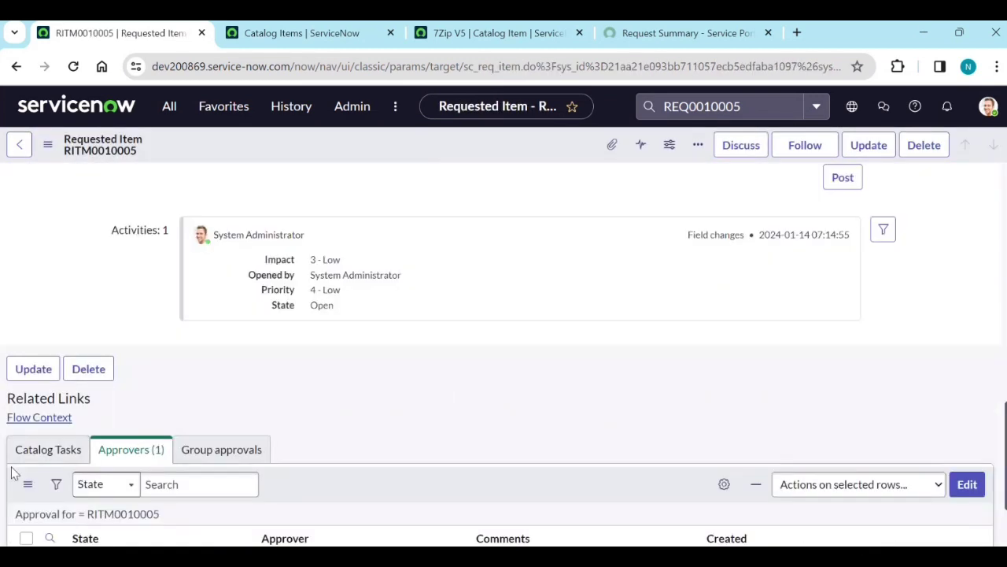
left_click(47, 450)
scroll(108, 401, "down", 2)
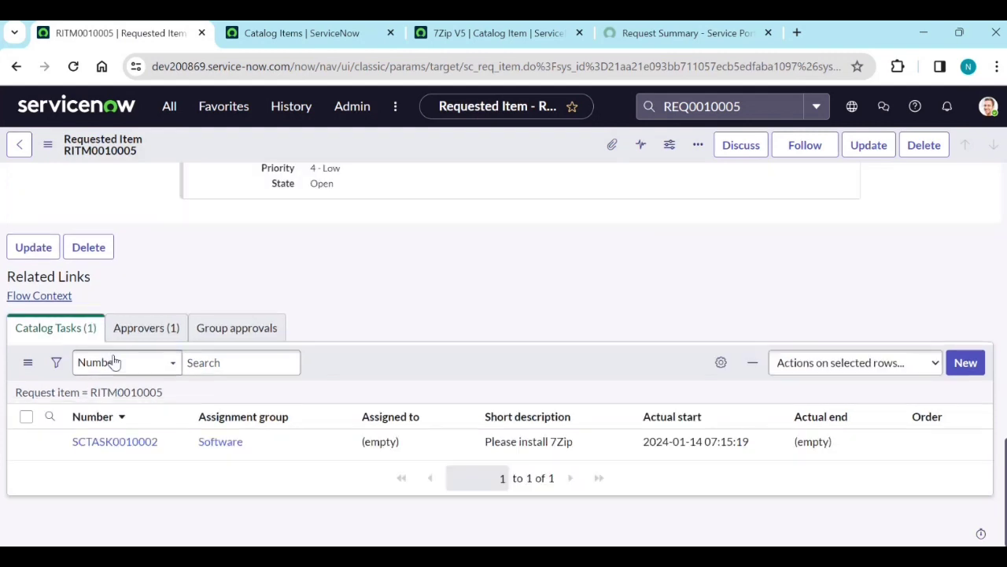
scroll(395, 334, "up", 8)
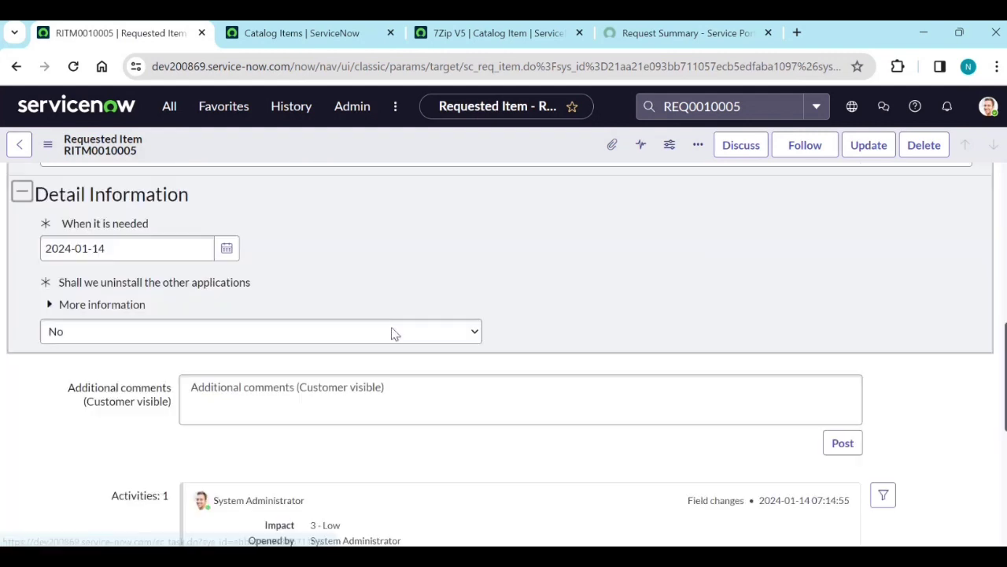
scroll(395, 334, "up", 7)
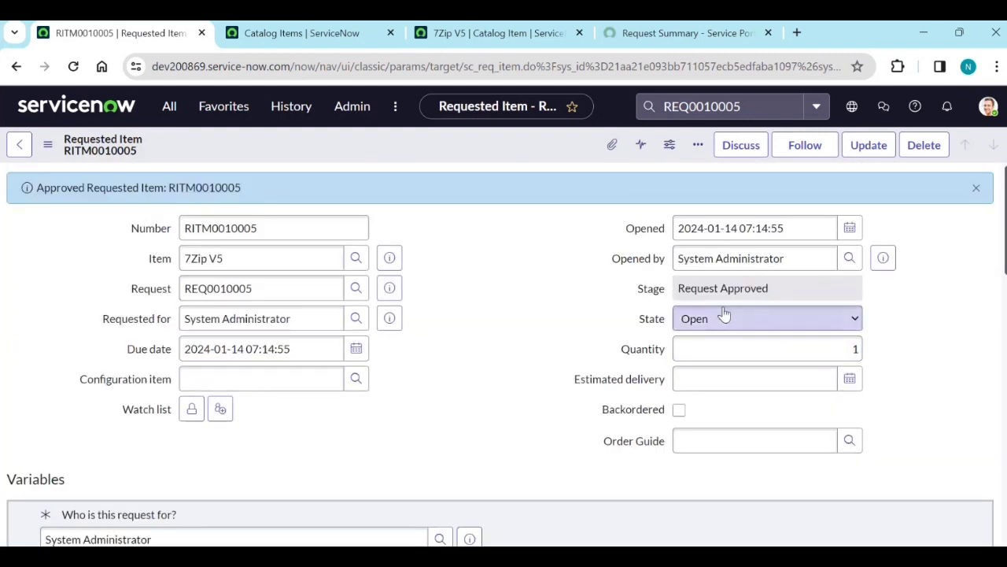
left_click(71, 69)
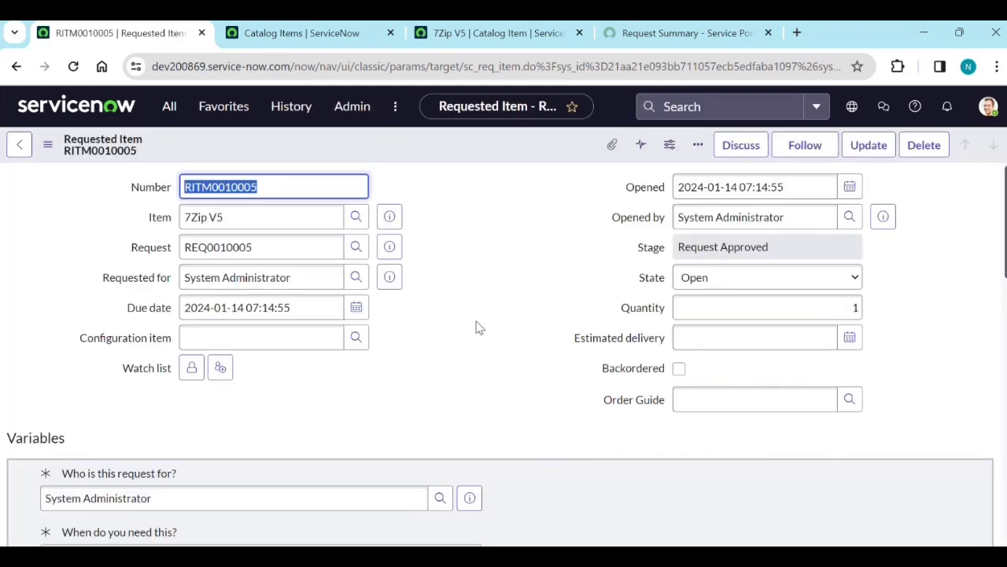
Open the requested item's flow context and examine the state of each action in the 7zip execution.
scroll(476, 335, "down", 15)
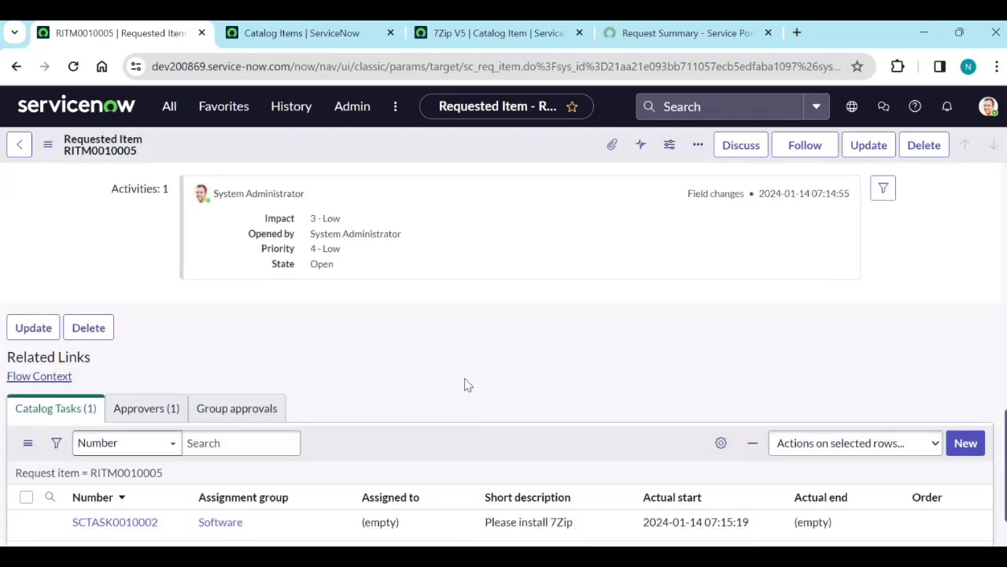
left_click(47, 378)
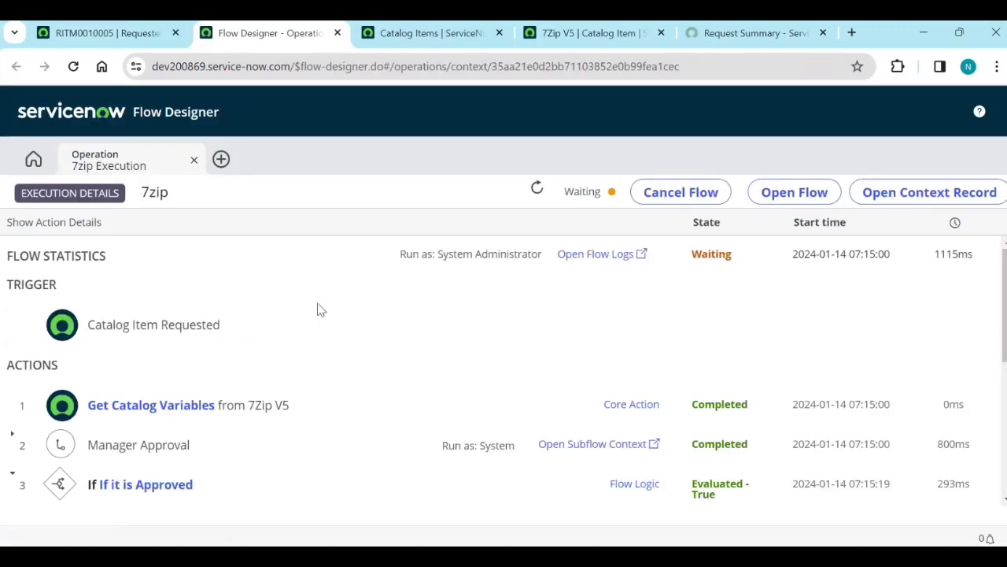
scroll(315, 346, "down", 2)
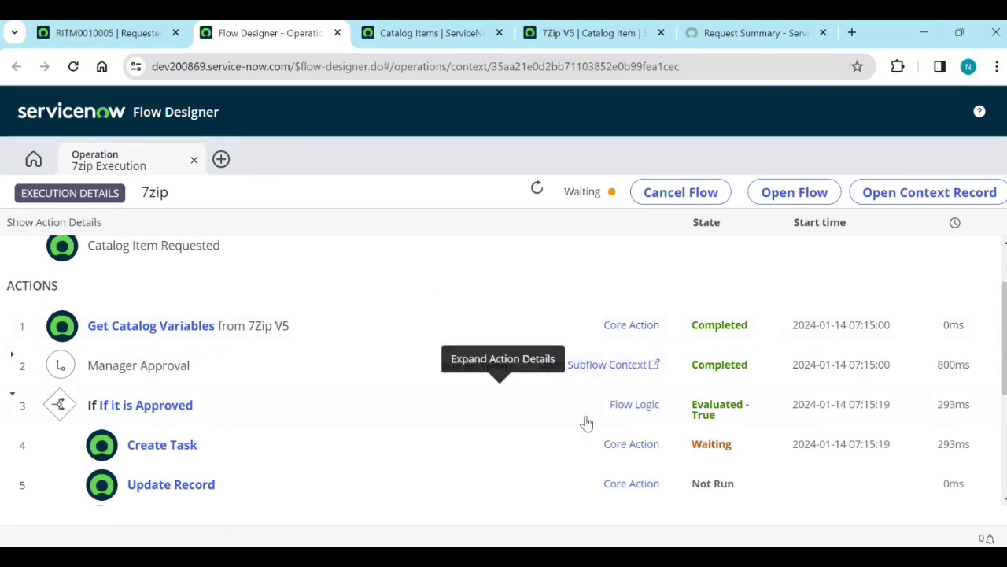
scroll(586, 423, "down", 2)
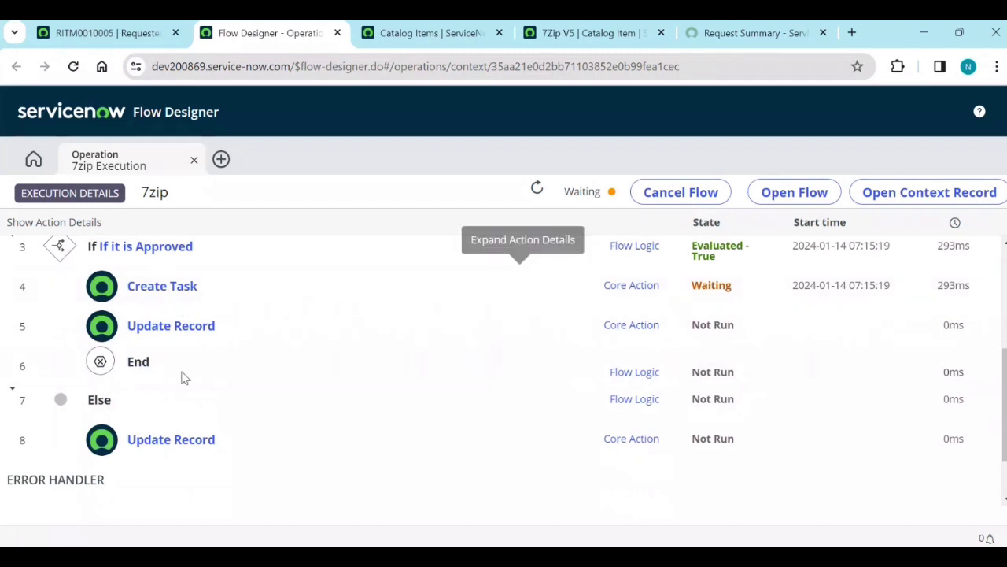
Set the requested item's Please install 7Zip catalog task to Closed Complete, save it, and return to the requested item.
left_click(124, 35)
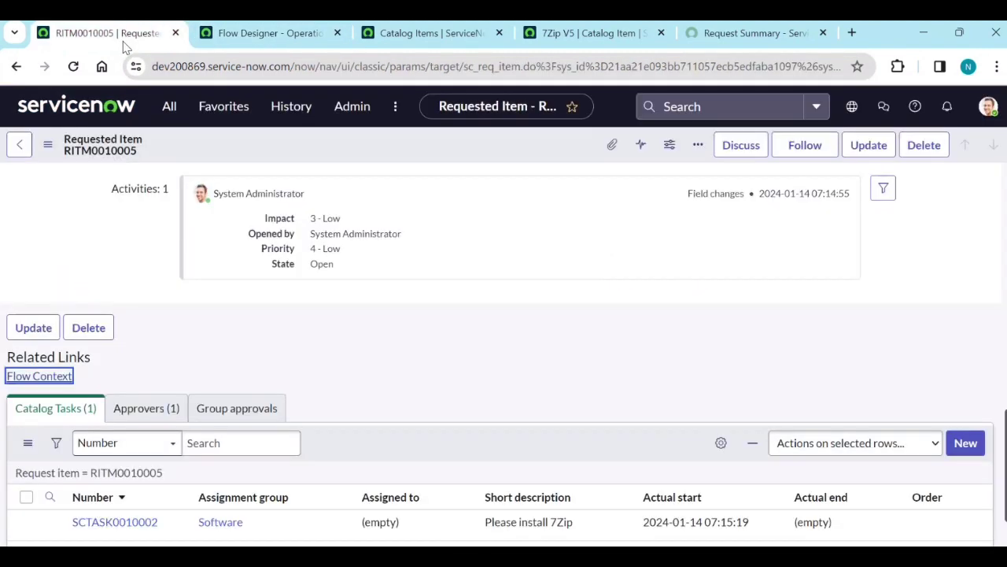
left_click(74, 524)
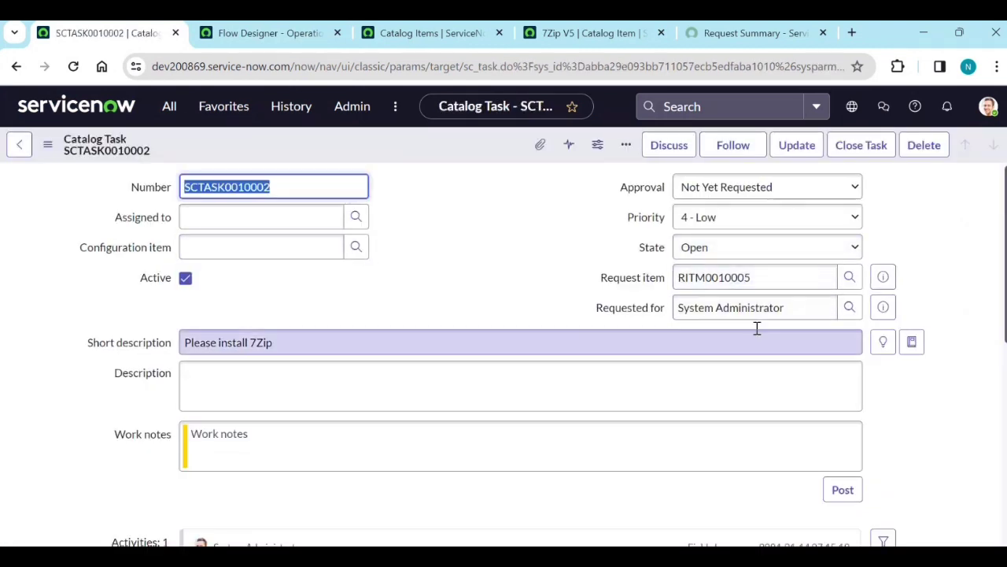
scroll(379, 352, "down", 2)
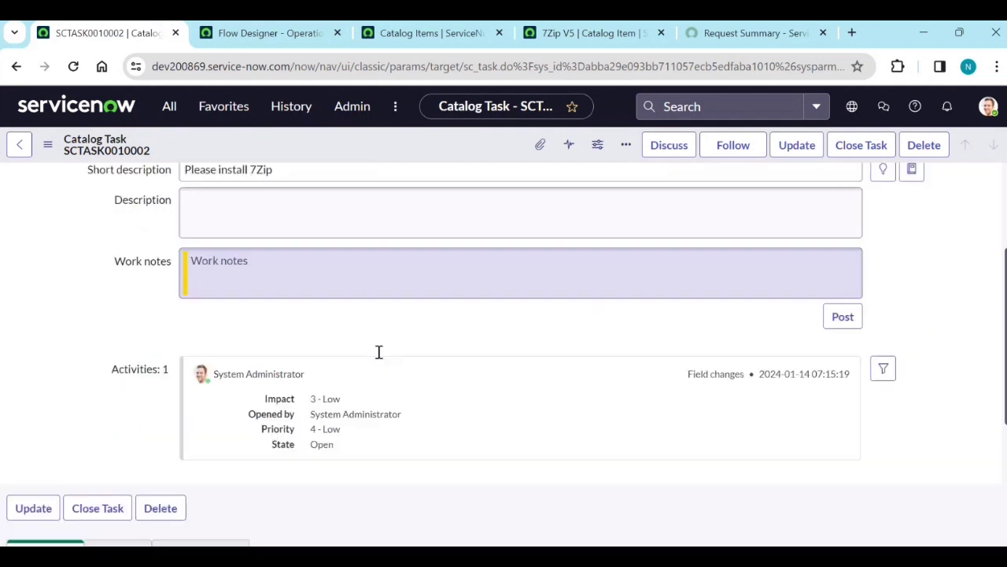
scroll(378, 353, "up", 5)
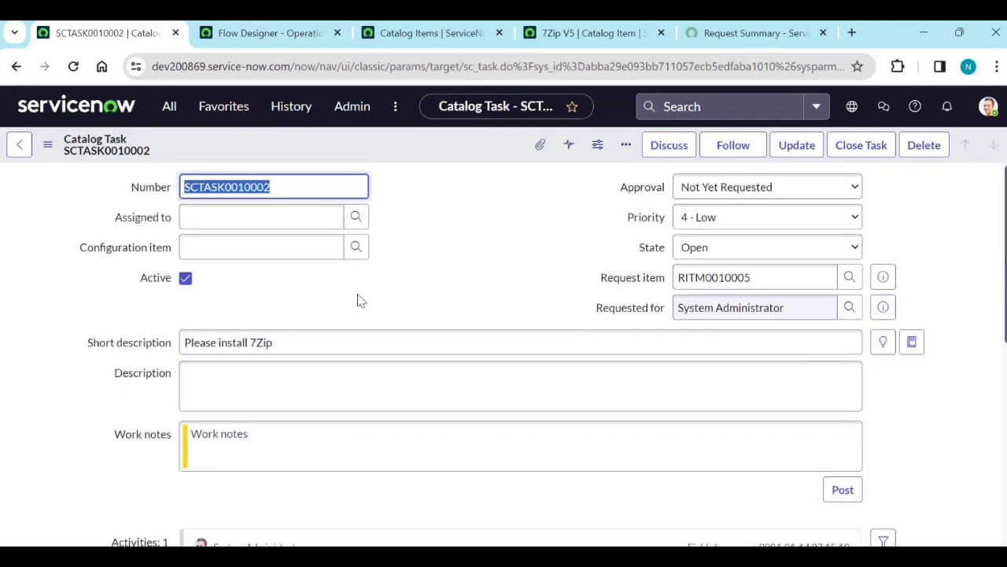
left_click(765, 245)
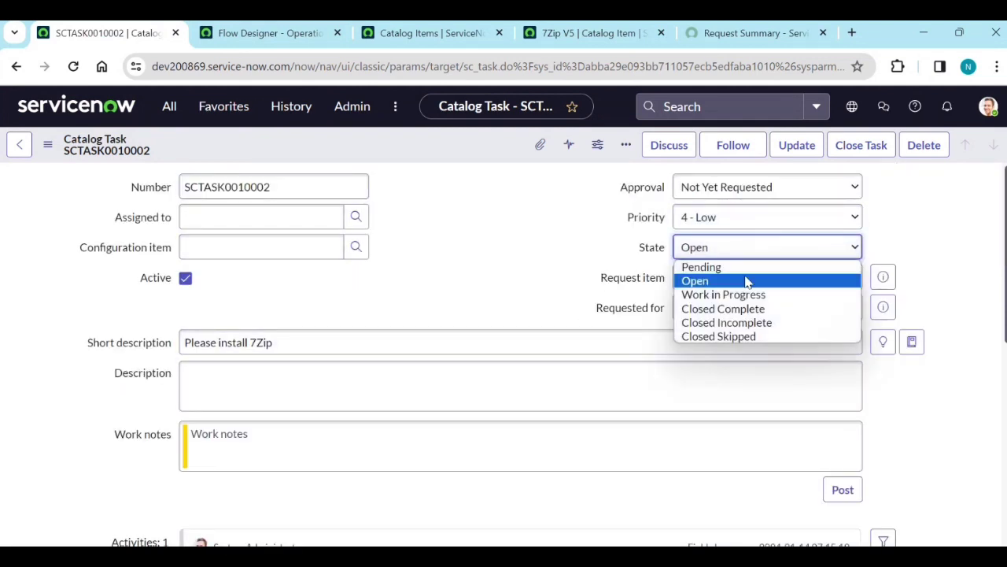
left_click(728, 308)
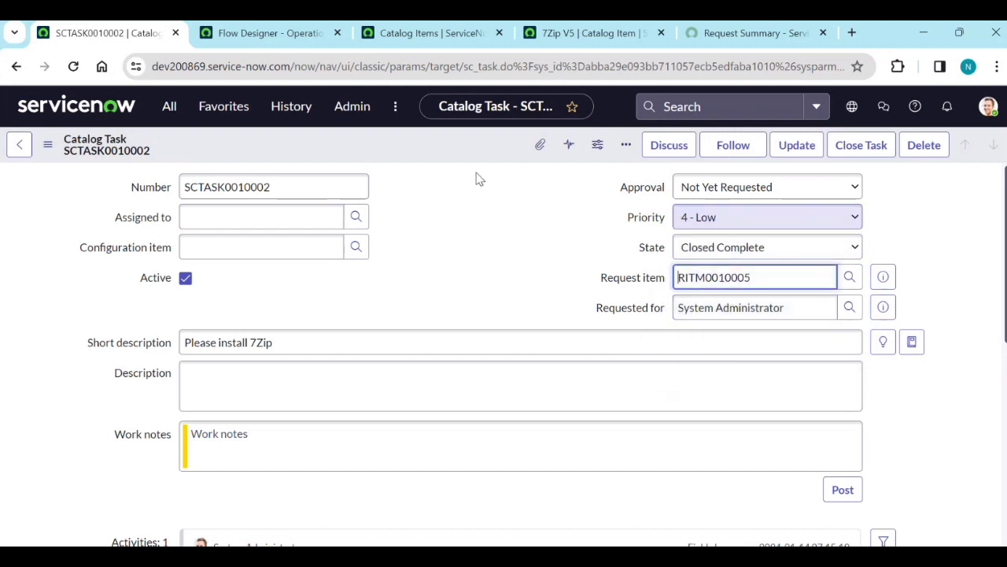
right_click(471, 163)
left_click(495, 172)
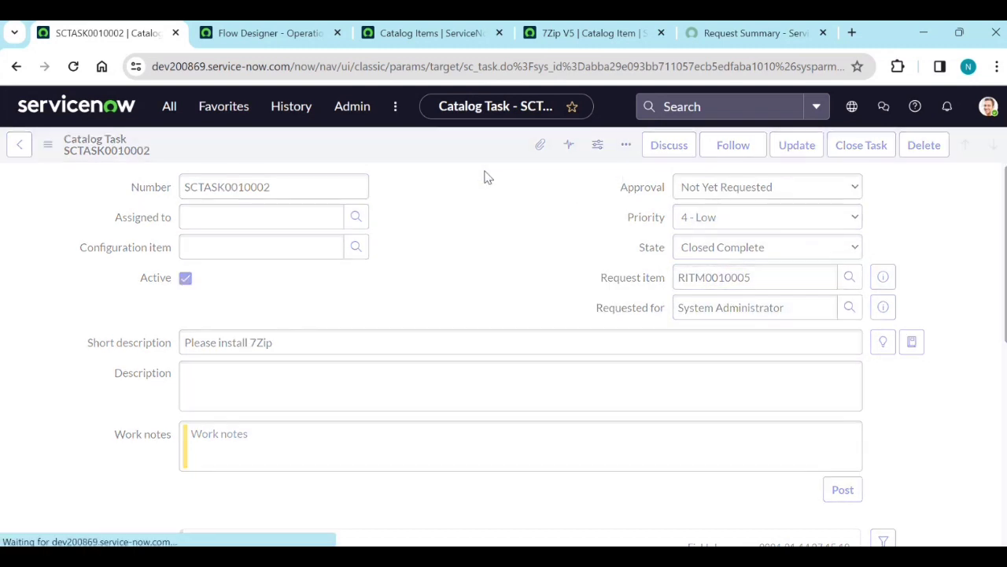
left_click(15, 67)
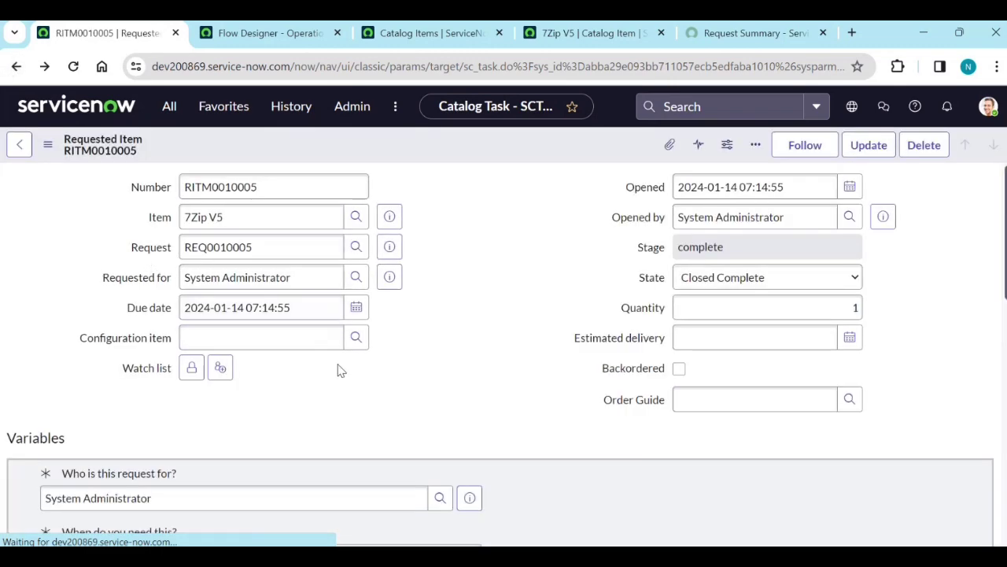
Check the 7Zip V5 requested item's catalog tasks, stage and state after the task closure.
scroll(339, 370, "down", 4)
scroll(342, 388, "down", 8)
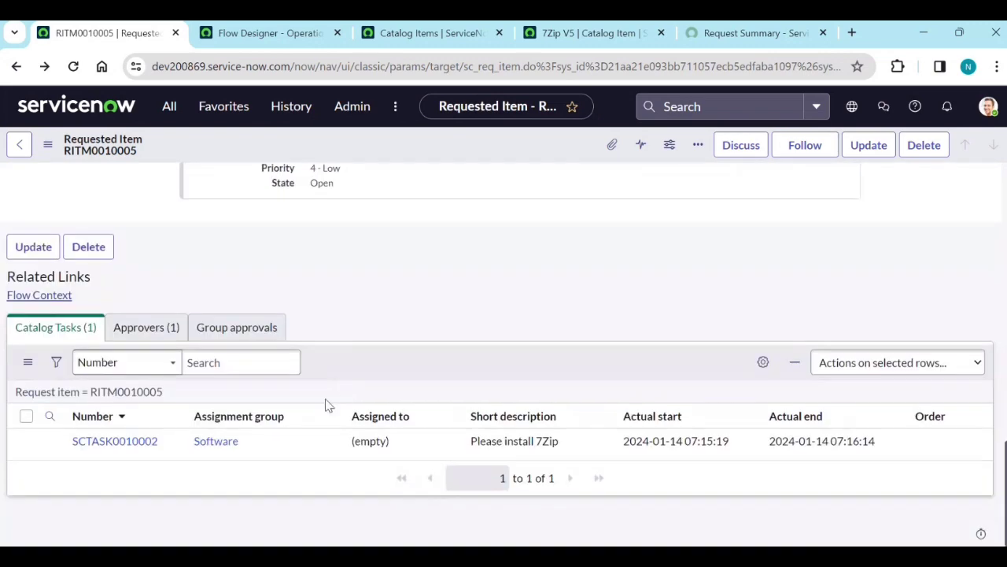
scroll(339, 393, "up", 6)
scroll(342, 393, "up", 6)
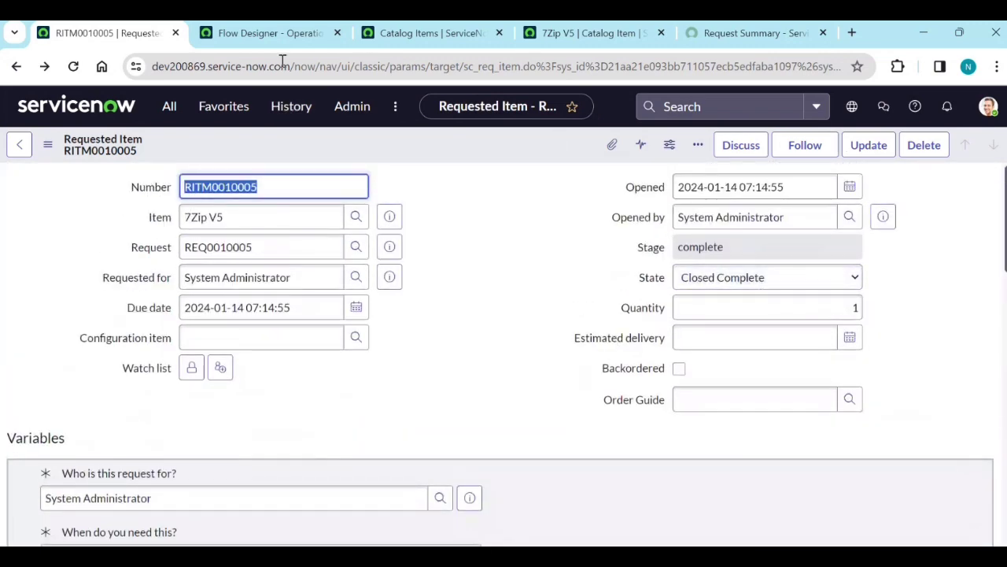
Refresh the 7zip flow execution, examine the state of each action, and return to the requested item.
left_click(276, 33)
left_click(537, 187)
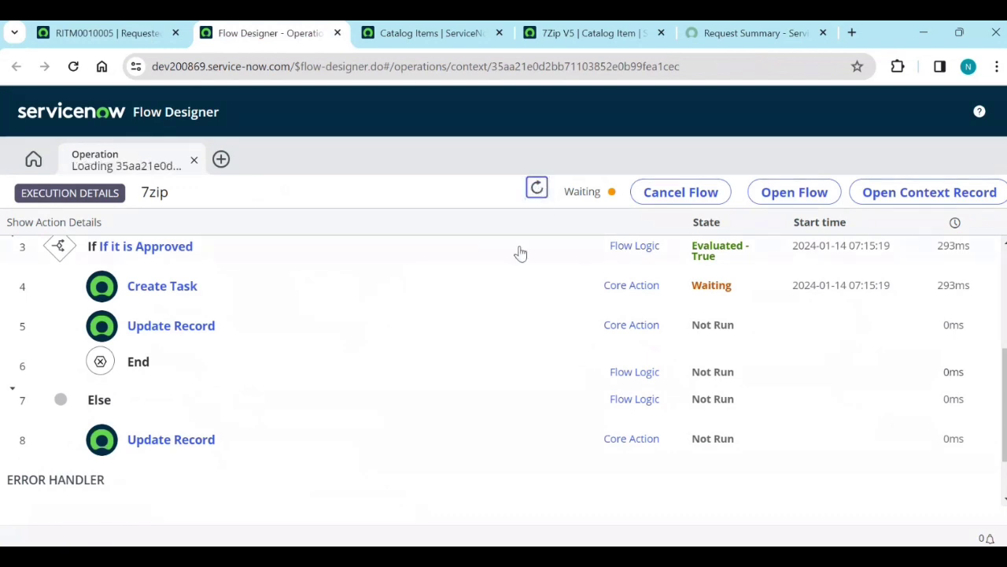
scroll(499, 334, "down", 2)
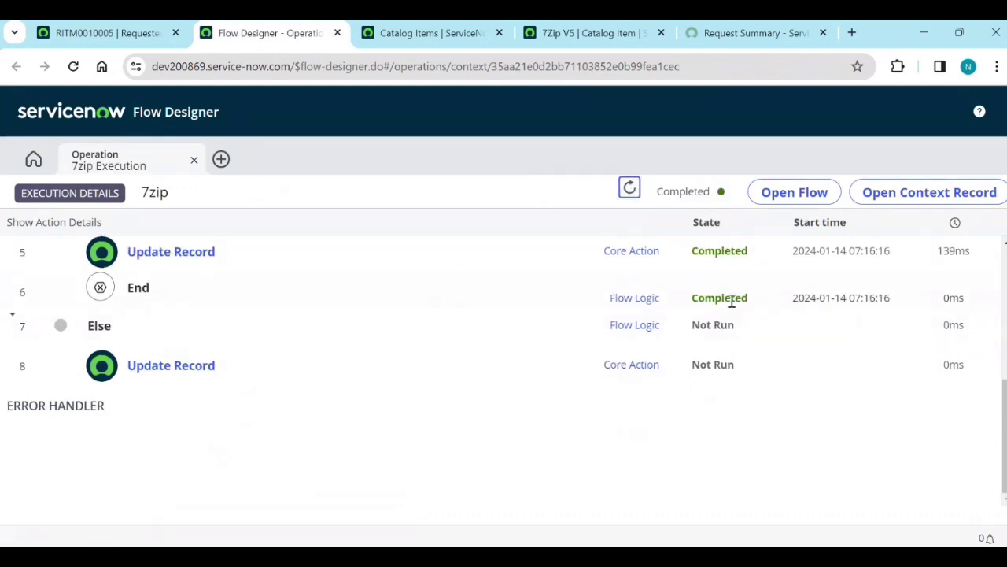
scroll(488, 354, "up", 5)
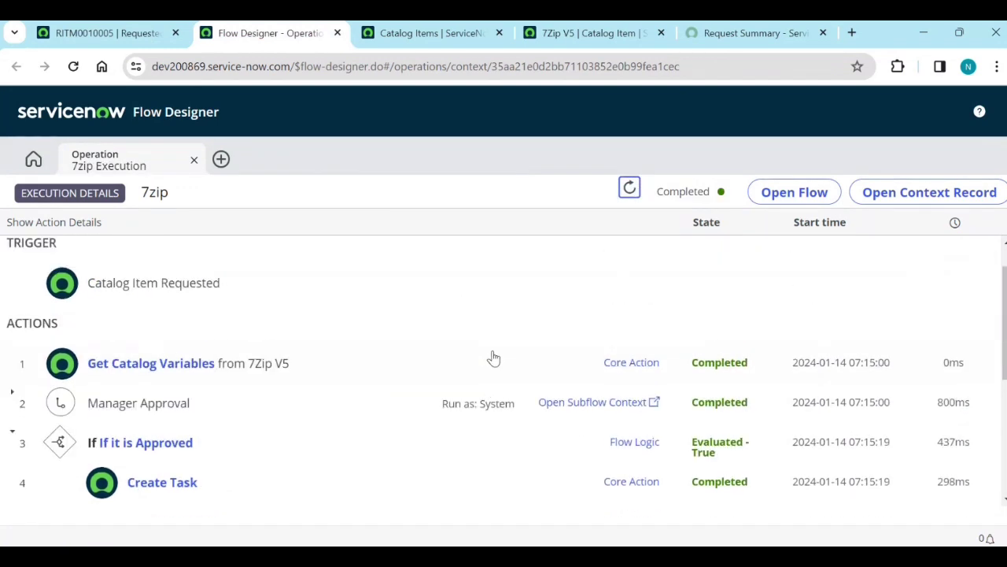
left_click(137, 27)
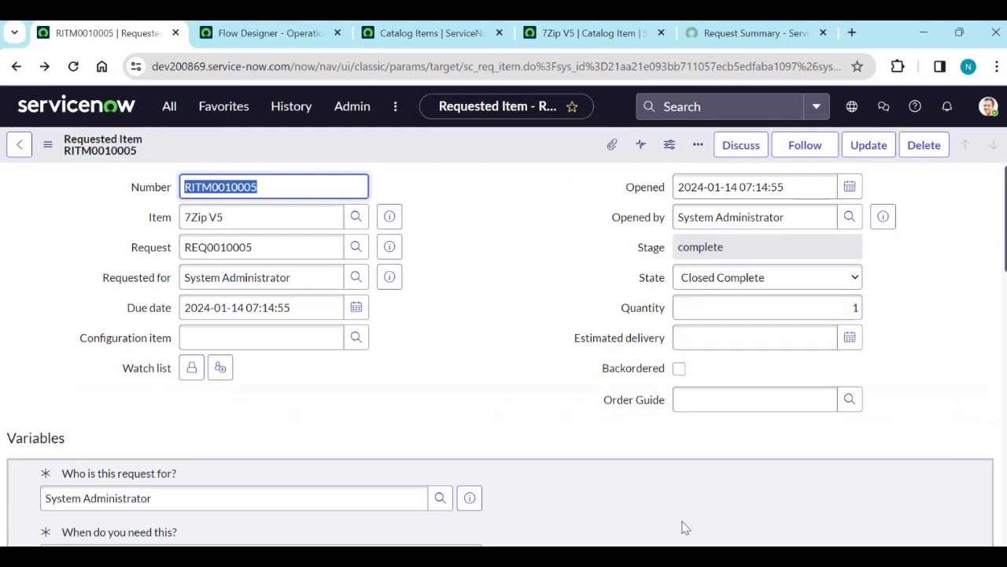
Switch to Notepad and review the Document the Process notes on manager approval, fulfilment task, scheduled actions and inbound email action.
key("alt+Tab")
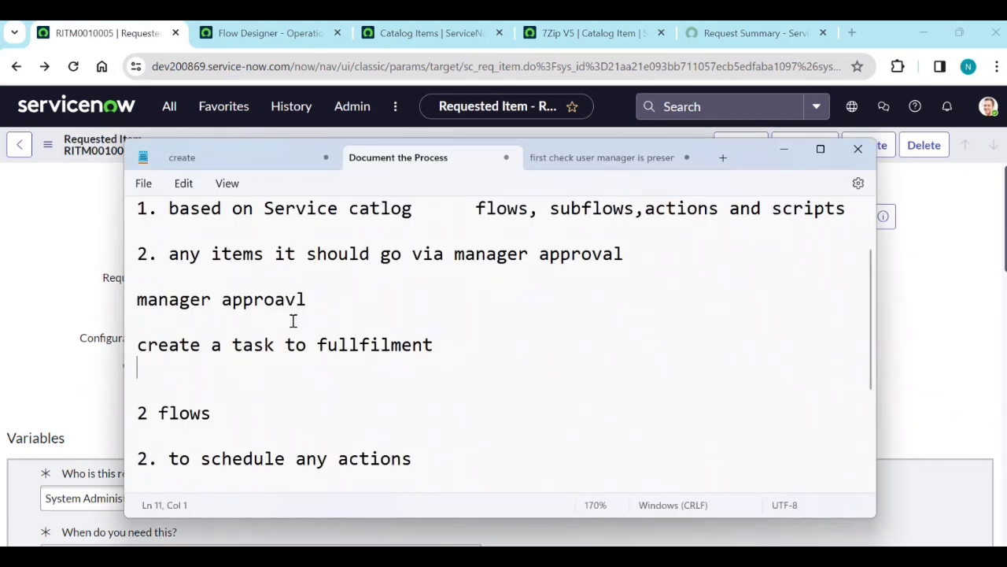
scroll(293, 321, "up", 1)
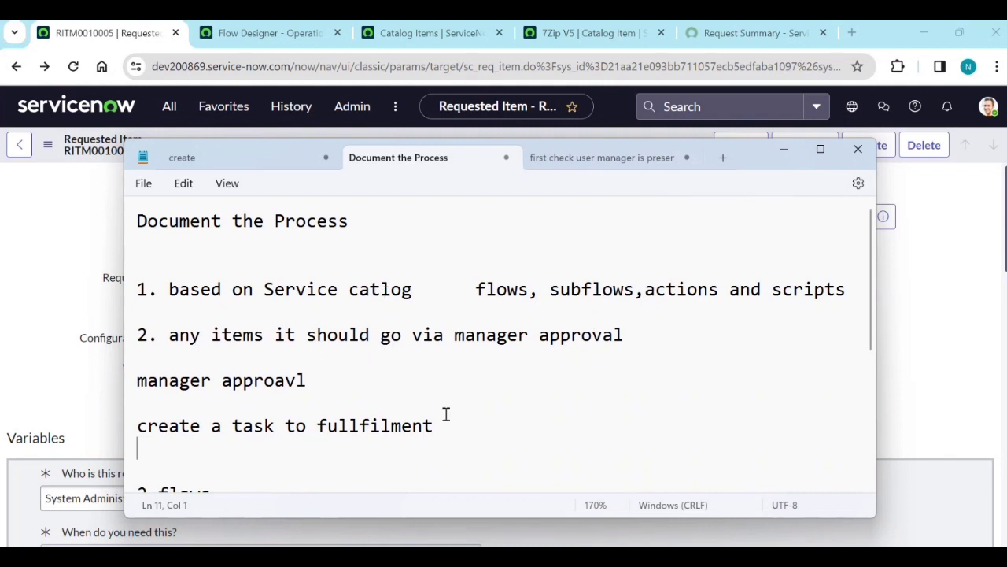
left_click_drag(434, 425, 254, 298)
left_click(664, 389)
scroll(571, 338, "down", 2)
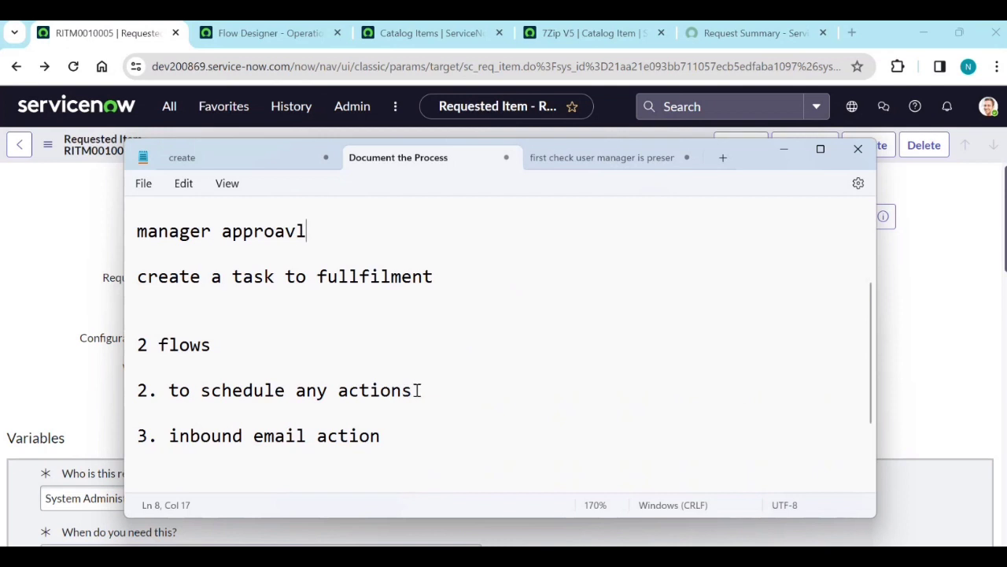
left_click_drag(418, 390, 165, 391)
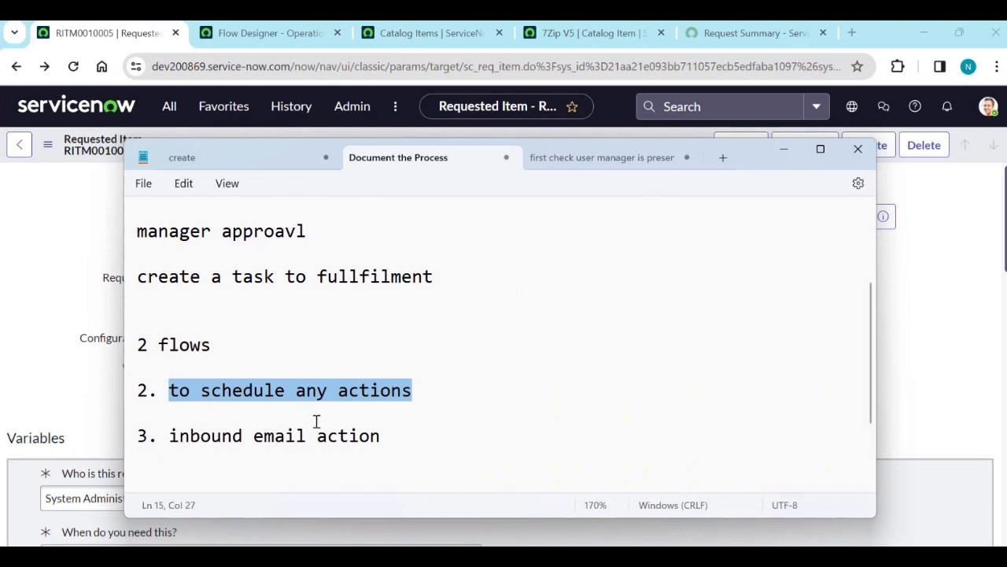
left_click_drag(389, 447, 174, 439)
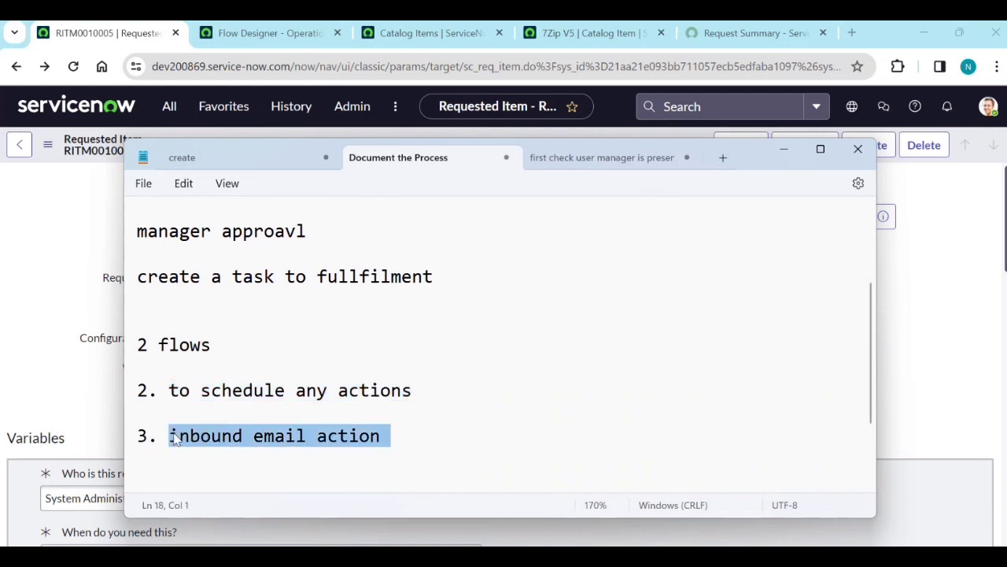
scroll(435, 408, "up", 3)
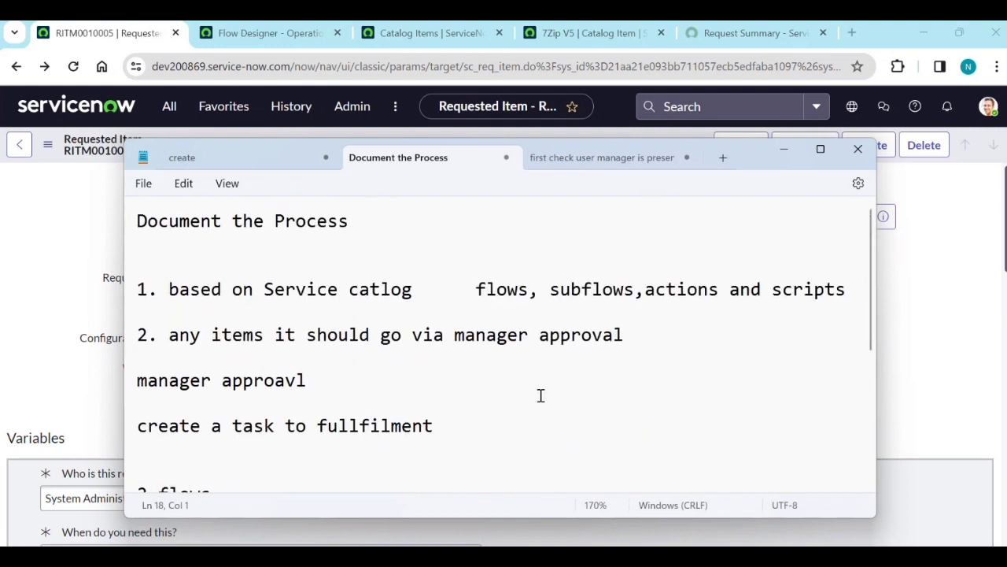
scroll(701, 342, "down", 3)
scroll(690, 299, "up", 3)
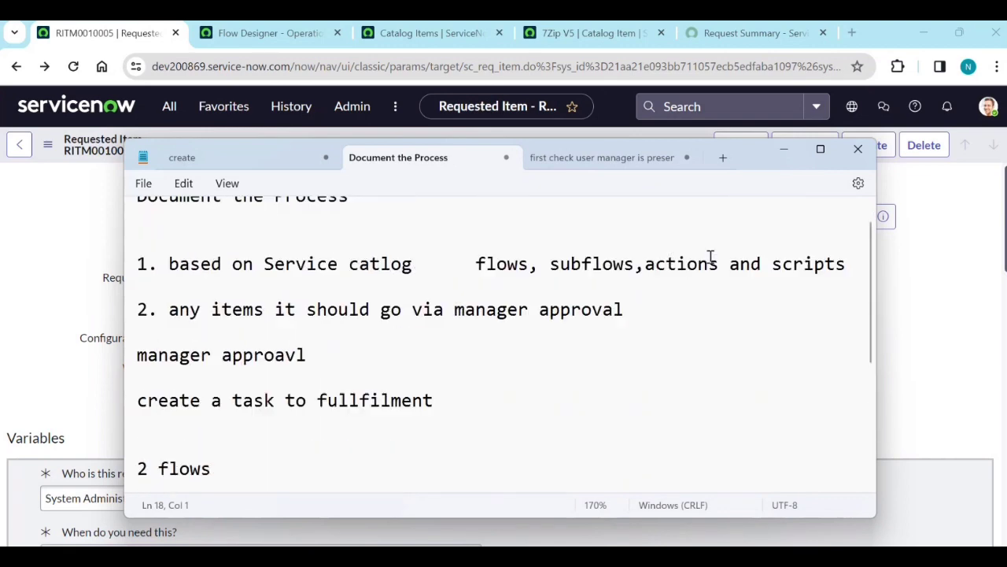
scroll(574, 399, "down", 4)
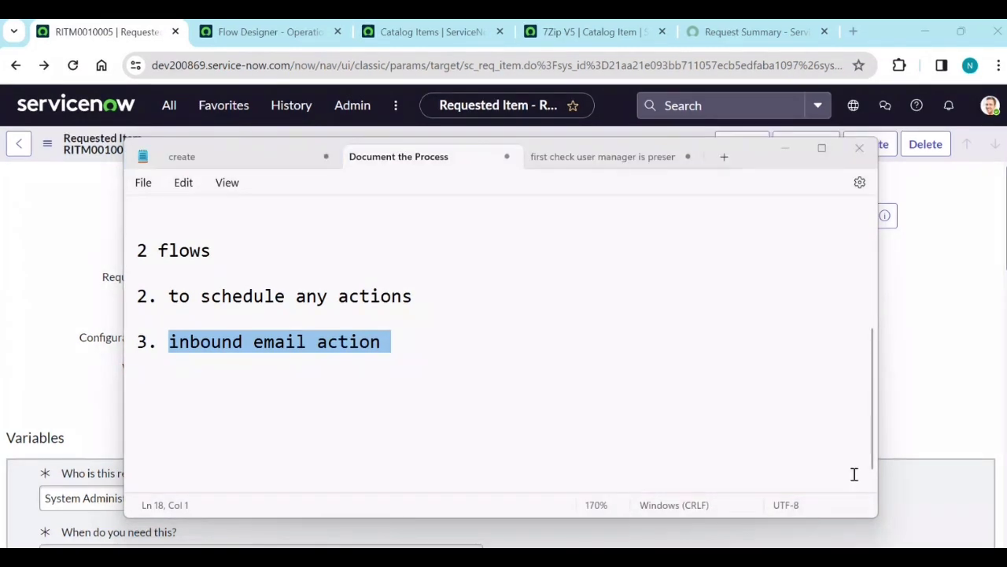
Below "to schedule any actions", add the note "to trigger evry day and check in any user not logged morethan 30 days".
left_click(424, 302)
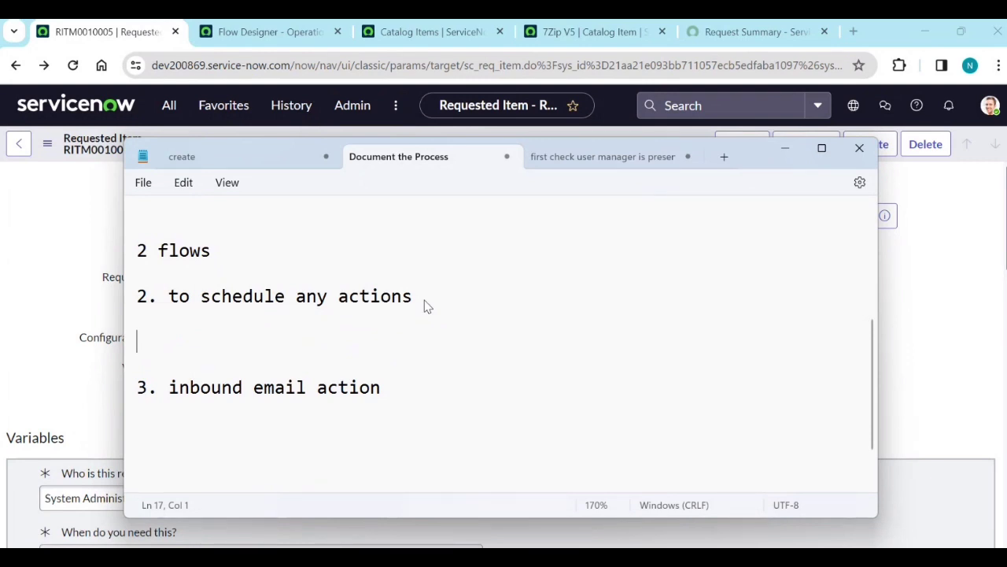
type("to trigger")
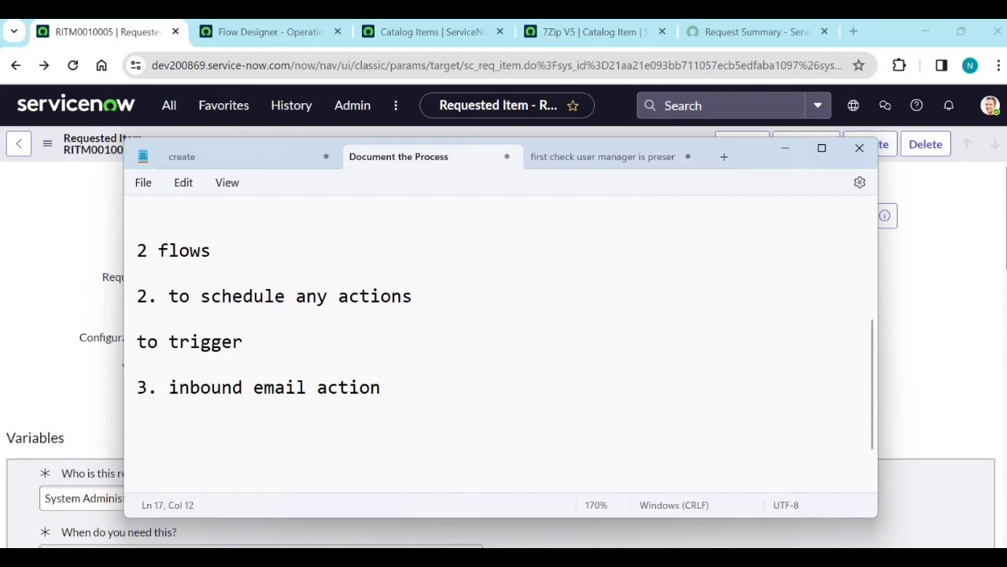
type(" evry day ")
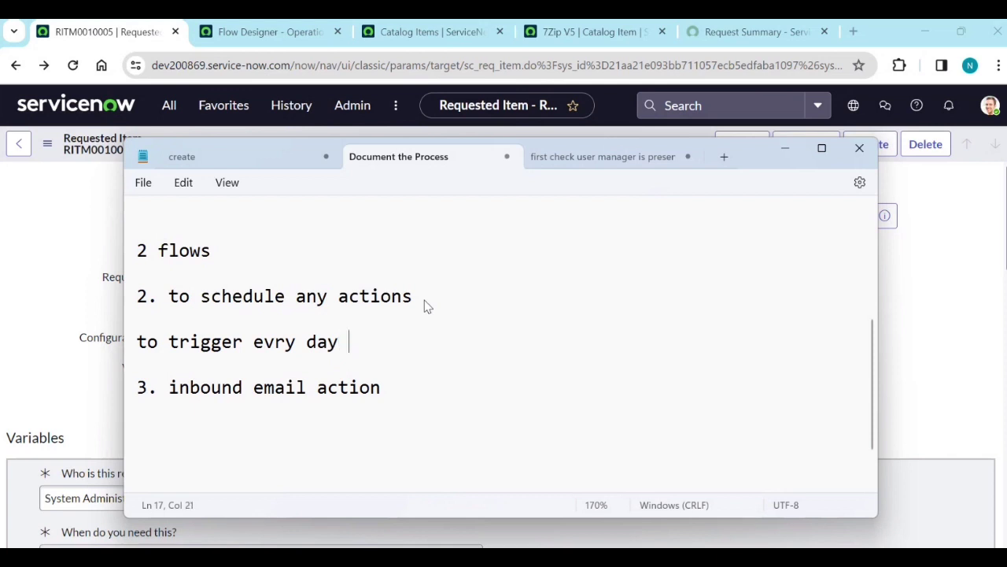
type("and che")
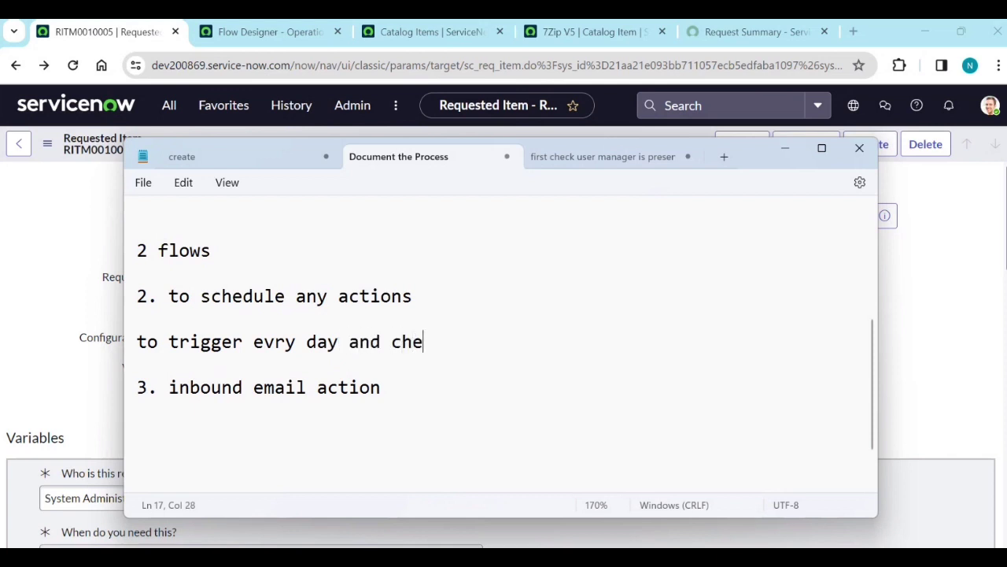
type("ck in any user n")
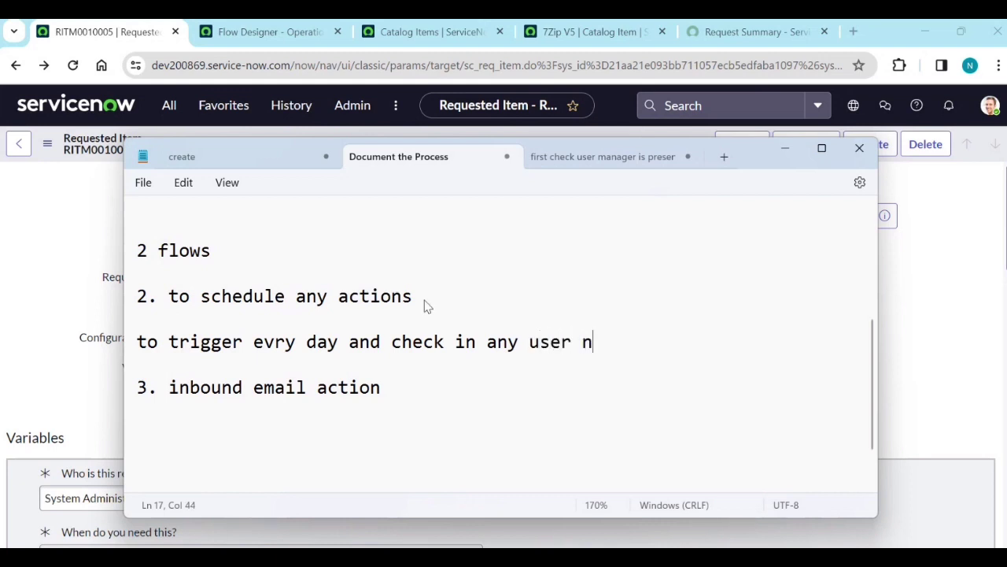
type("ot logged")
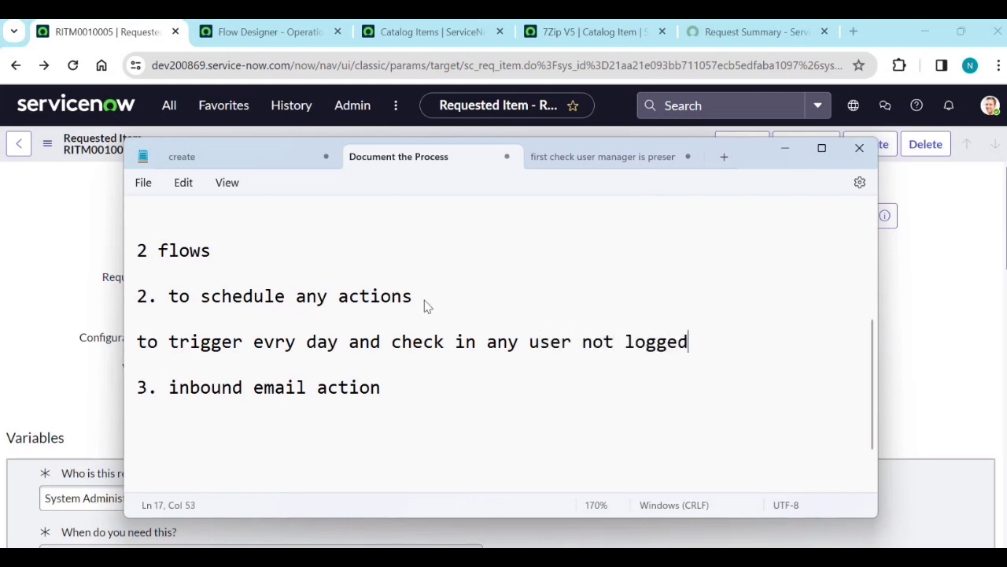
type(" morethan 30 days")
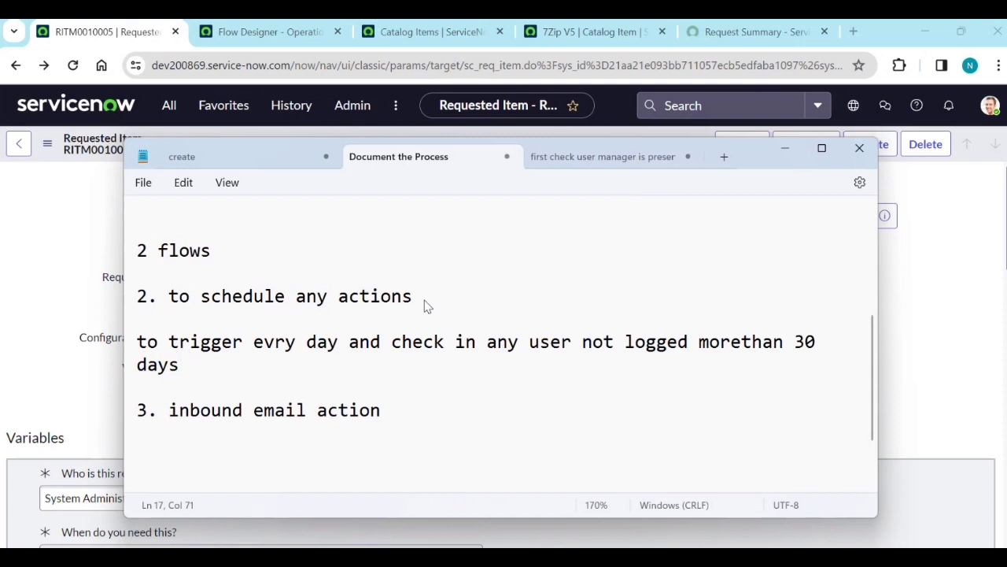
Continue the 30-day login note with "then we need to remove users from all the groups".
type("then we")
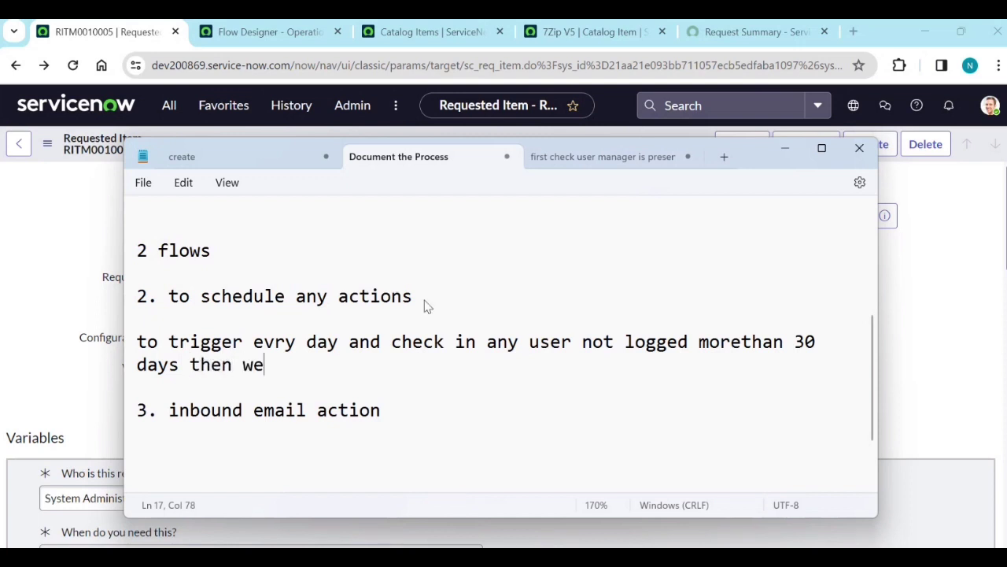
type(" need to rem")
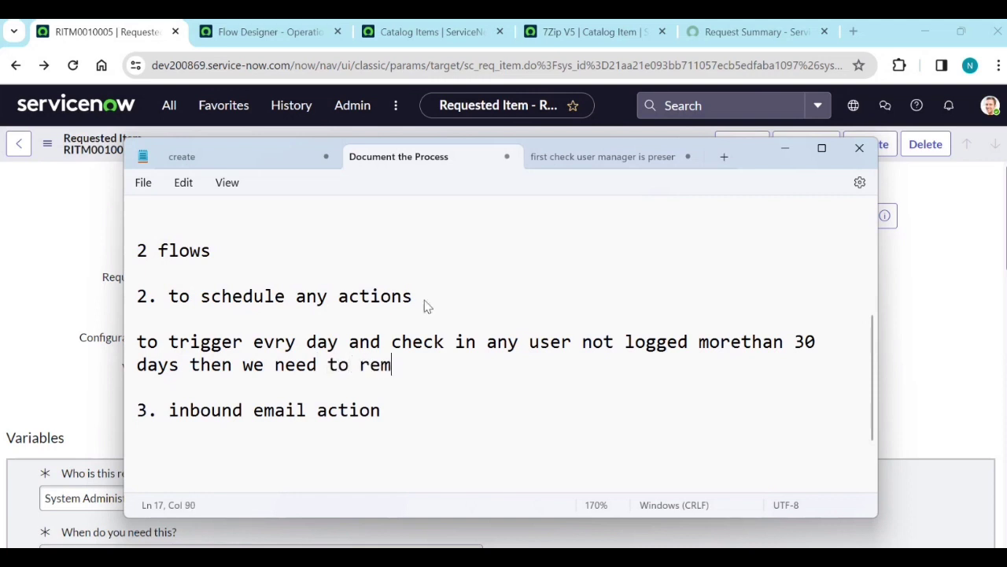
type("ove users fr")
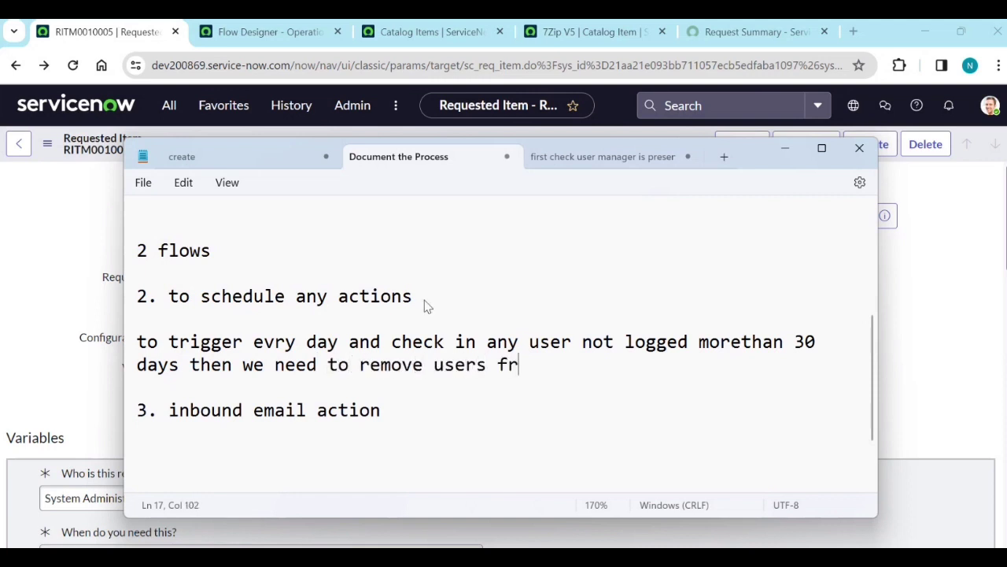
type("om all the g")
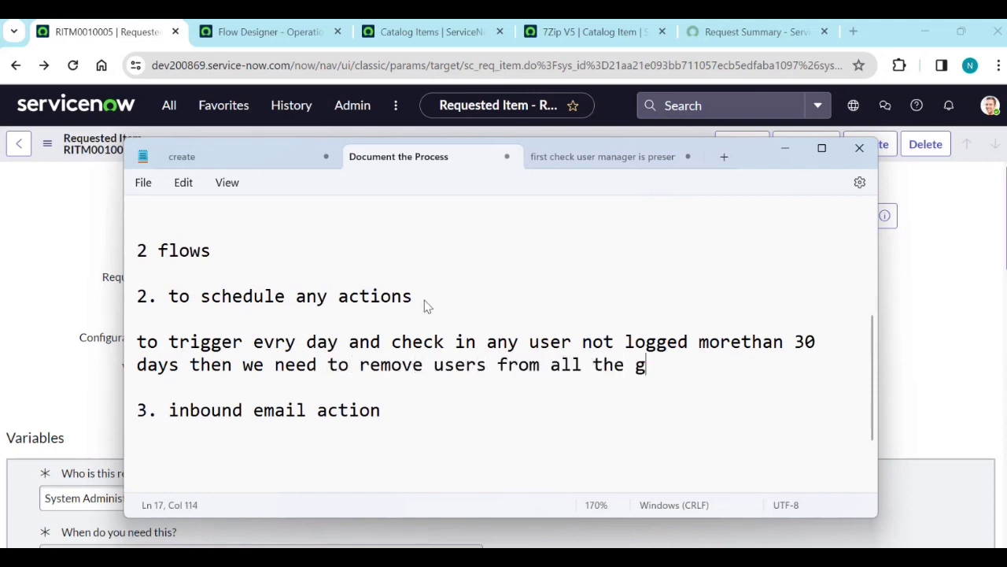
type("roups and")
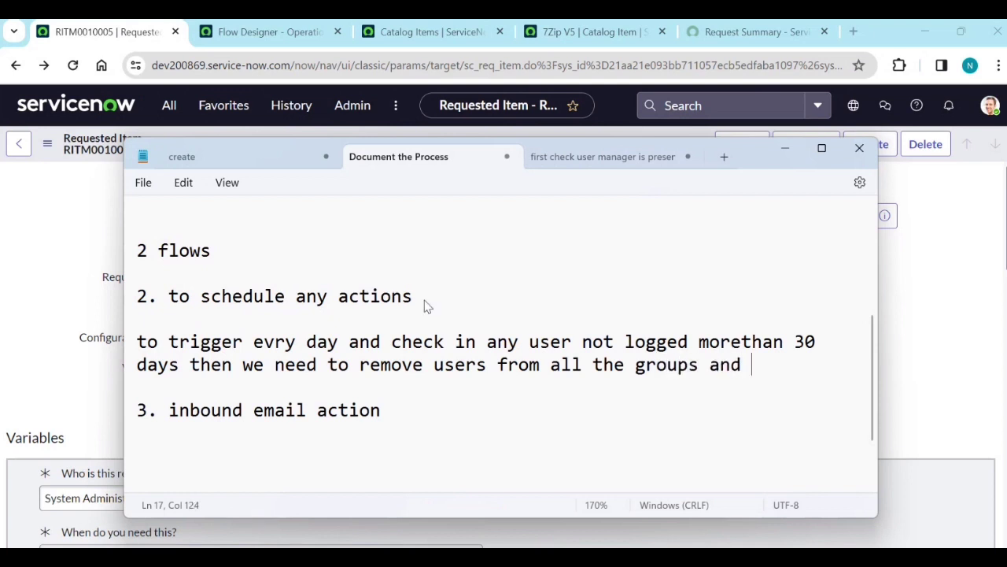
key("BackSpace")
key("BackSpace")
key("BackSpace")
Add a separate line reading "create an incident that users are removed from groups as theya re inactive morethan 30 days".
scroll(233, 346, "down", 1)
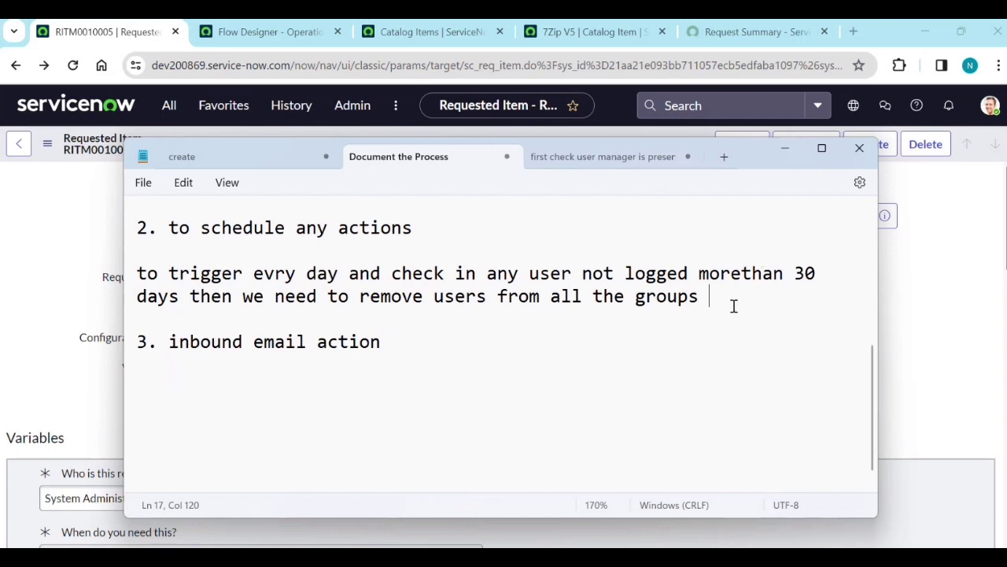
key("Return")
key("Return")
type("cr")
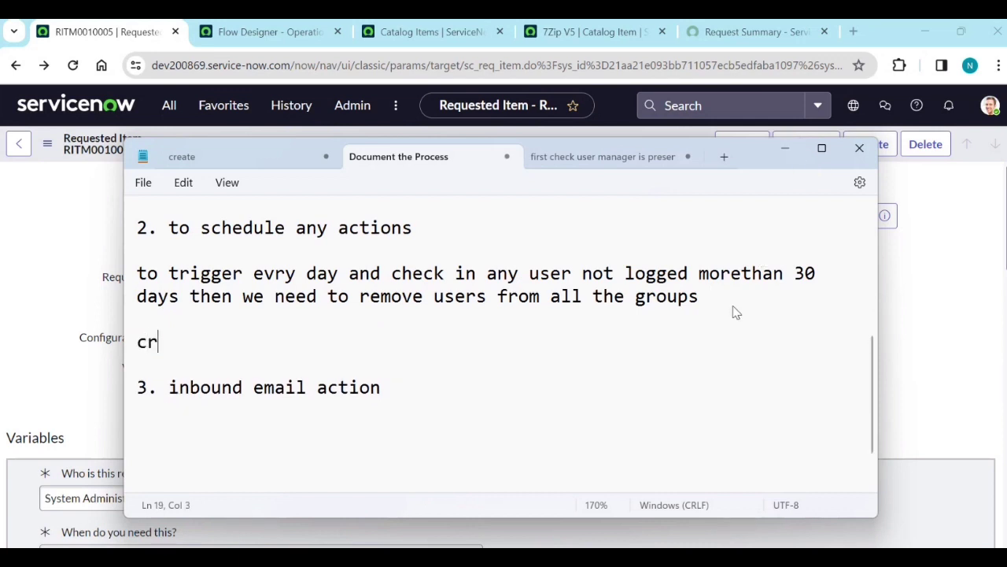
type("eate an incident ")
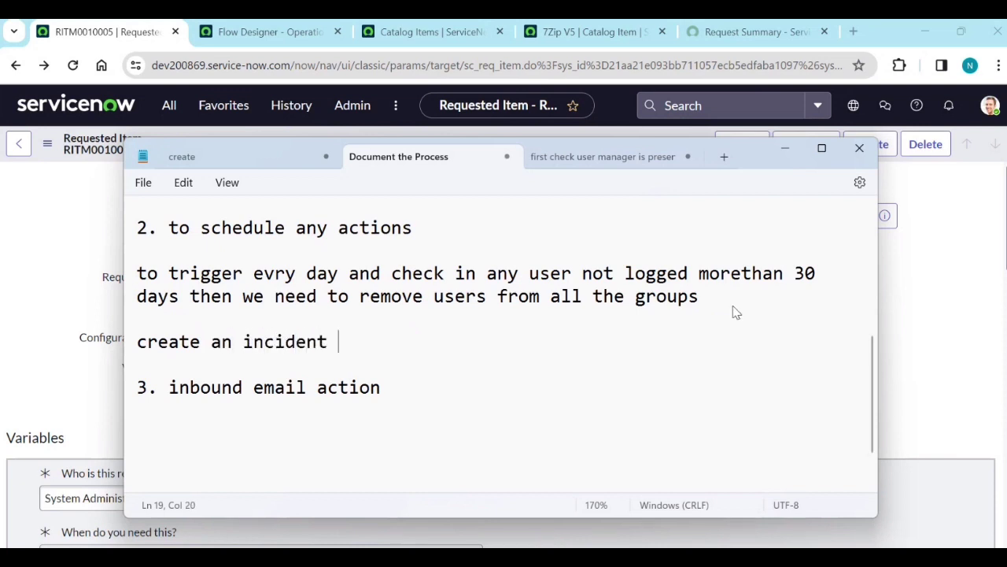
type("fr")
key("BackSpace")
type("that users ar")
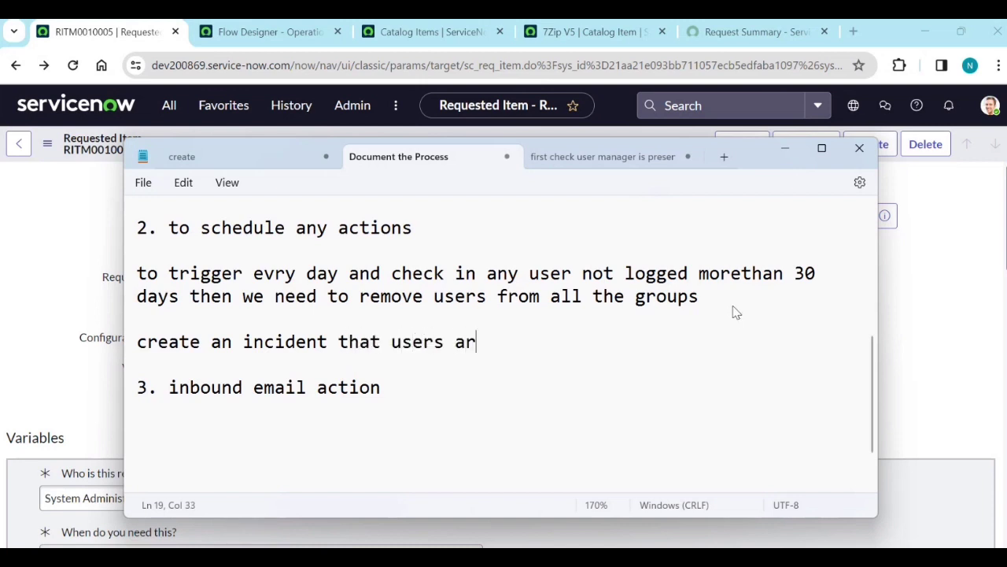
type("e removed from g")
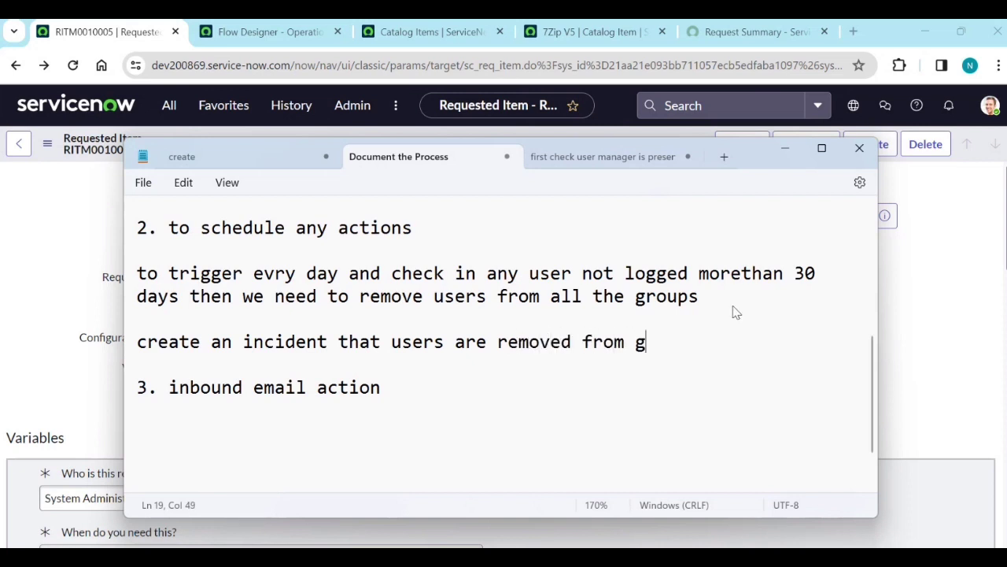
type("roups as ")
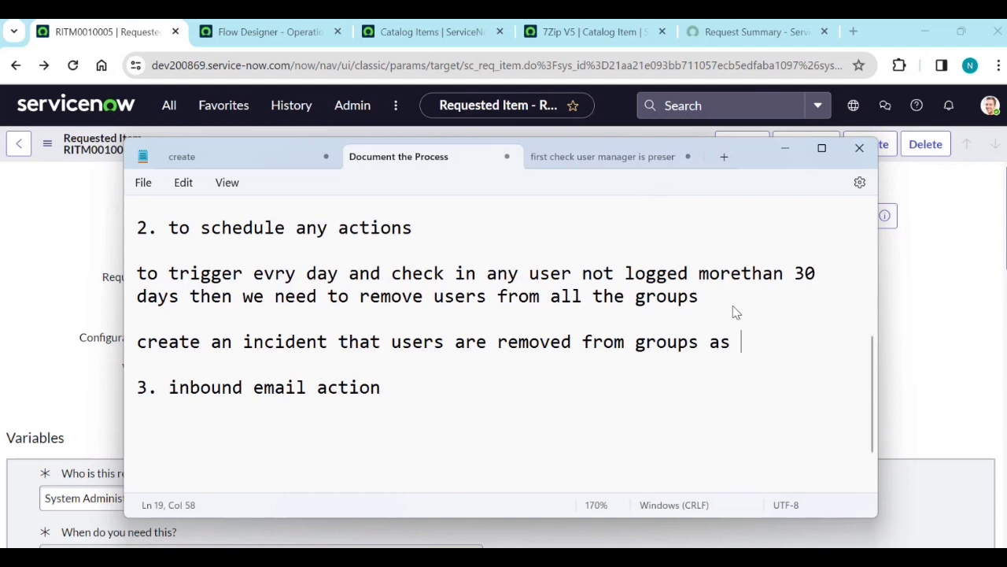
type("theya re i")
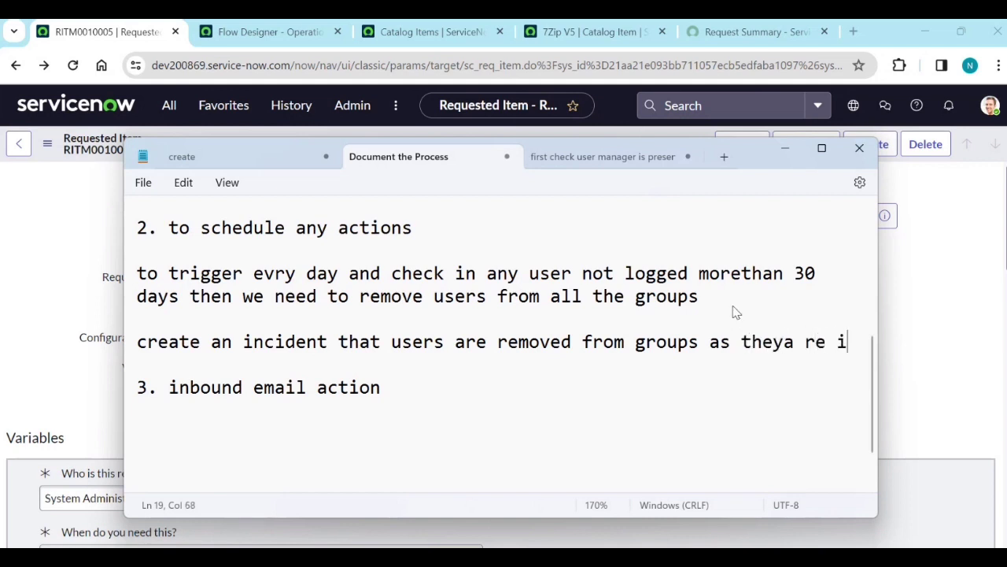
type("nactive m")
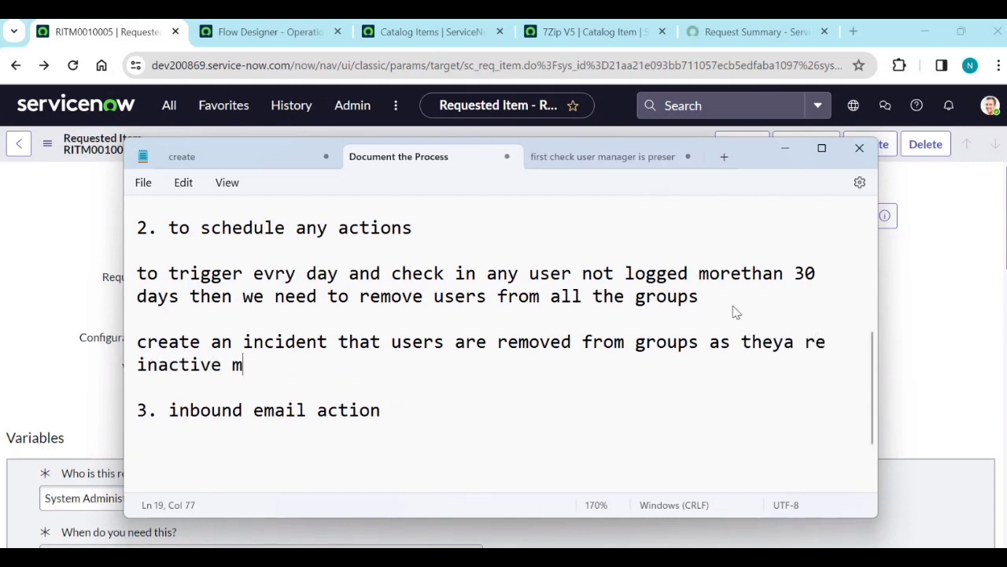
type("orethan 30 days")
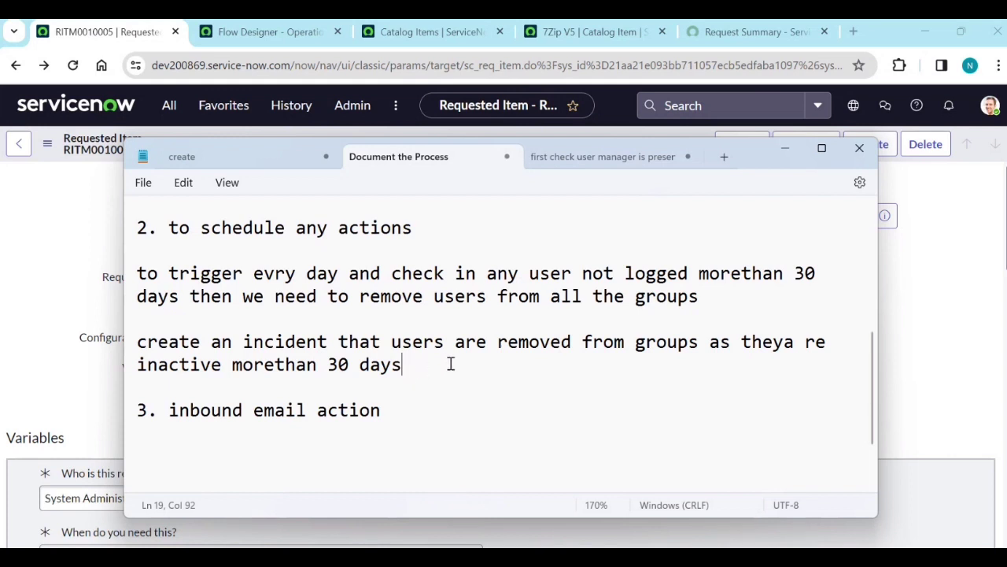
Switch from the Notepad notes back to Flow Designer in the browser and close the 7zip execution details.
left_click_drag(424, 369, 143, 346)
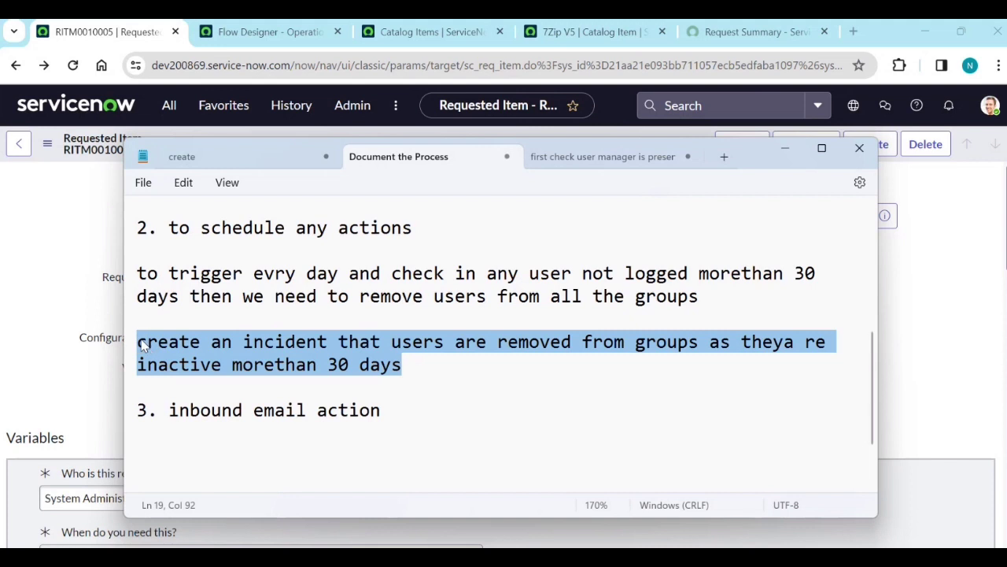
left_click(784, 154)
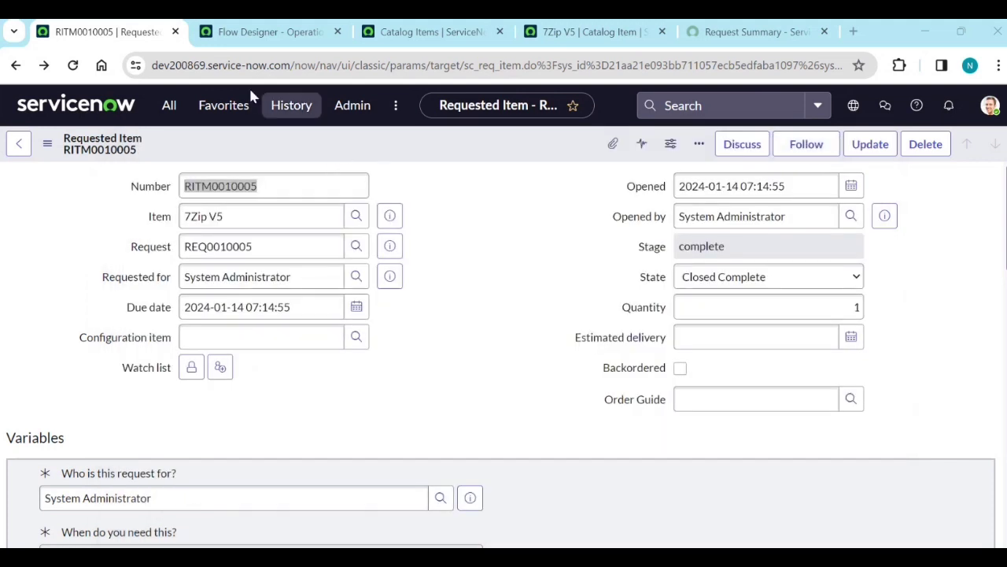
left_click(251, 30)
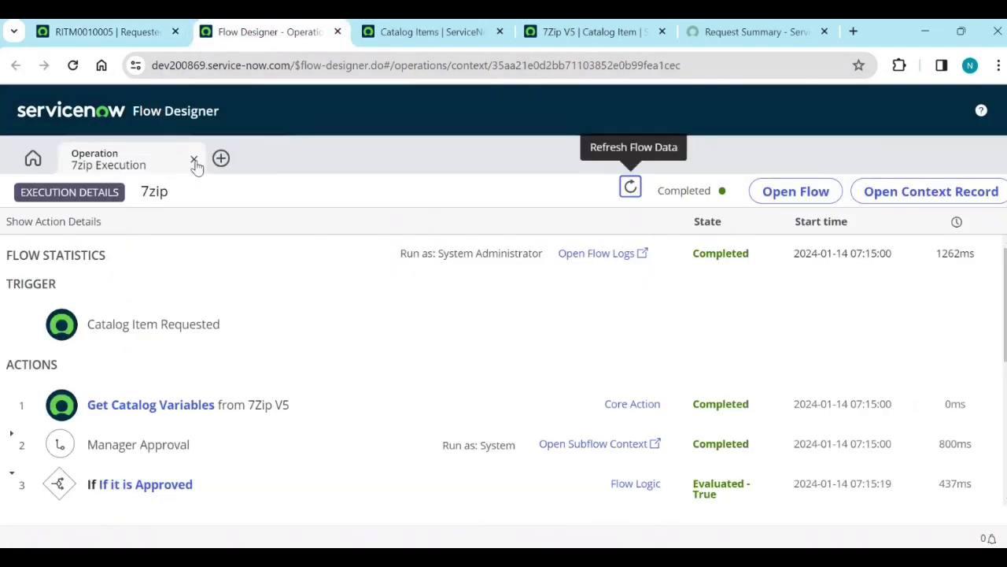
left_click(194, 161)
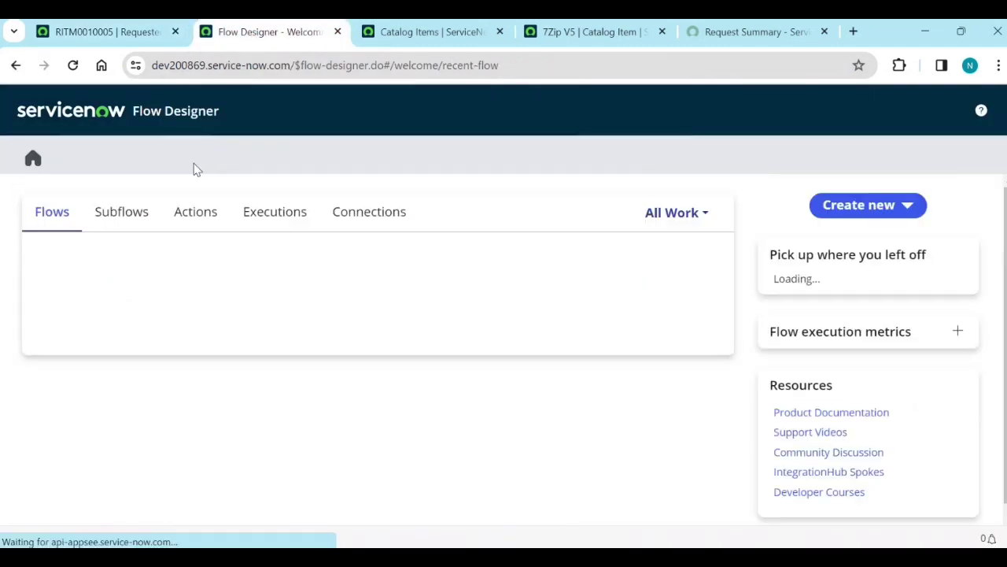
Close the Catalog Items, 7Zip V5 and Request Summary browser pages.
middle_click(438, 35)
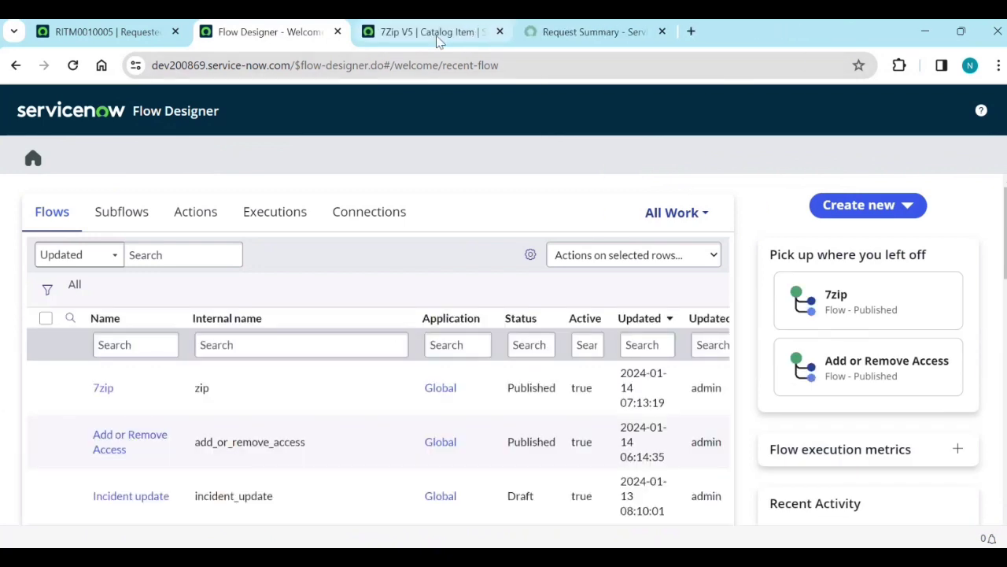
middle_click(438, 36)
middle_click(438, 36)
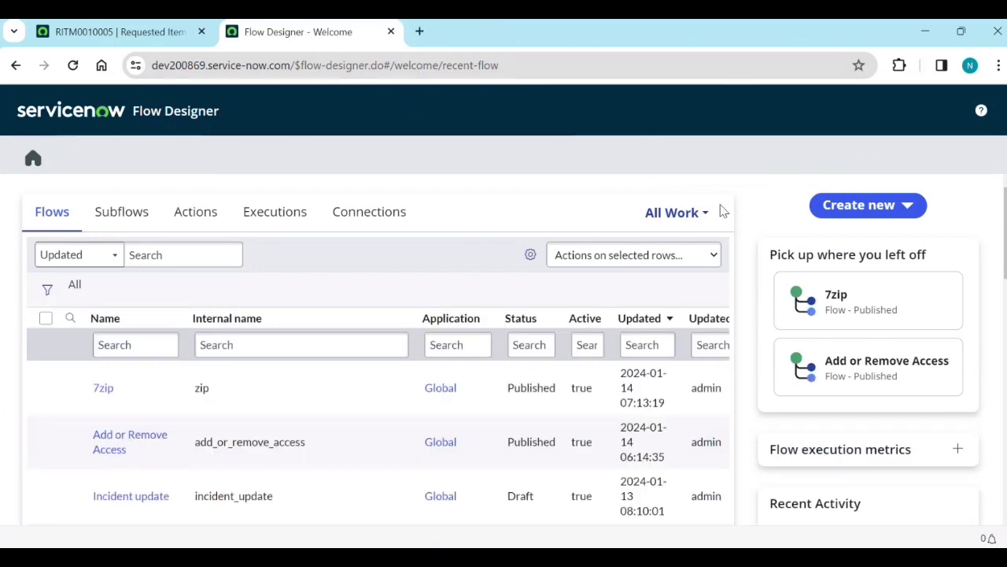
Create a new flow named "Remove users from group" that runs as System User, and skip the introductory tour.
left_click(842, 221)
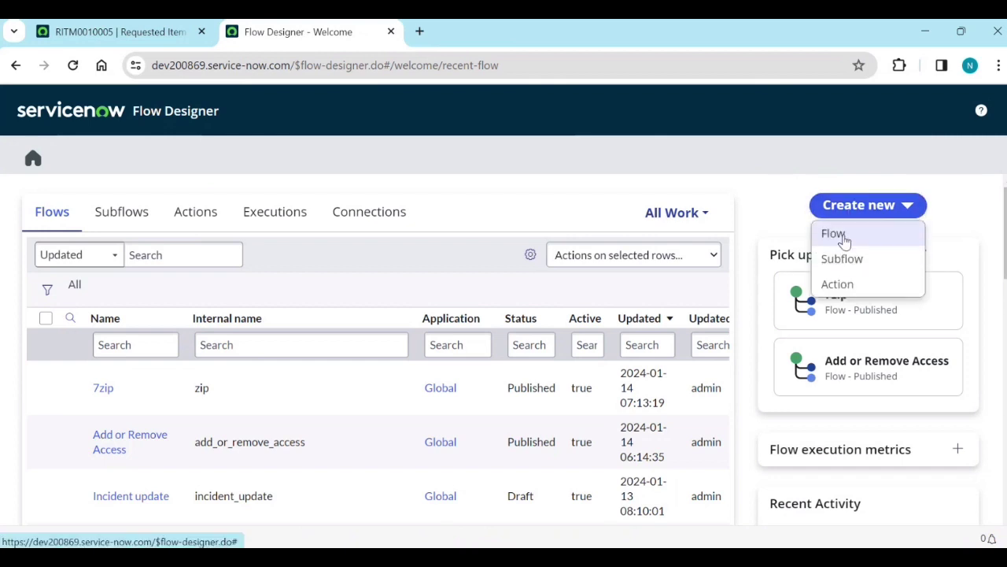
left_click(842, 233)
left_click(475, 200)
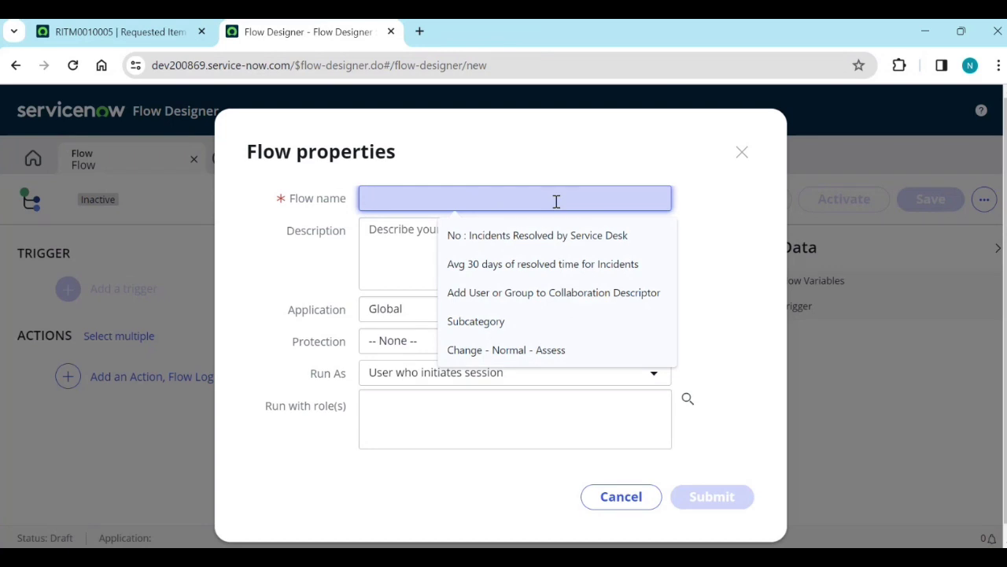
type("Remove")
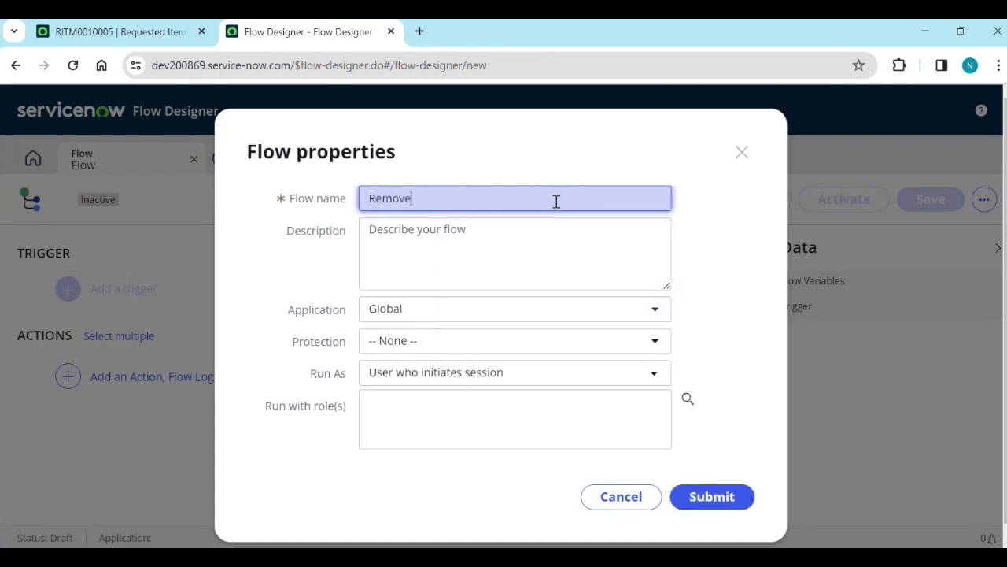
type(" users from group")
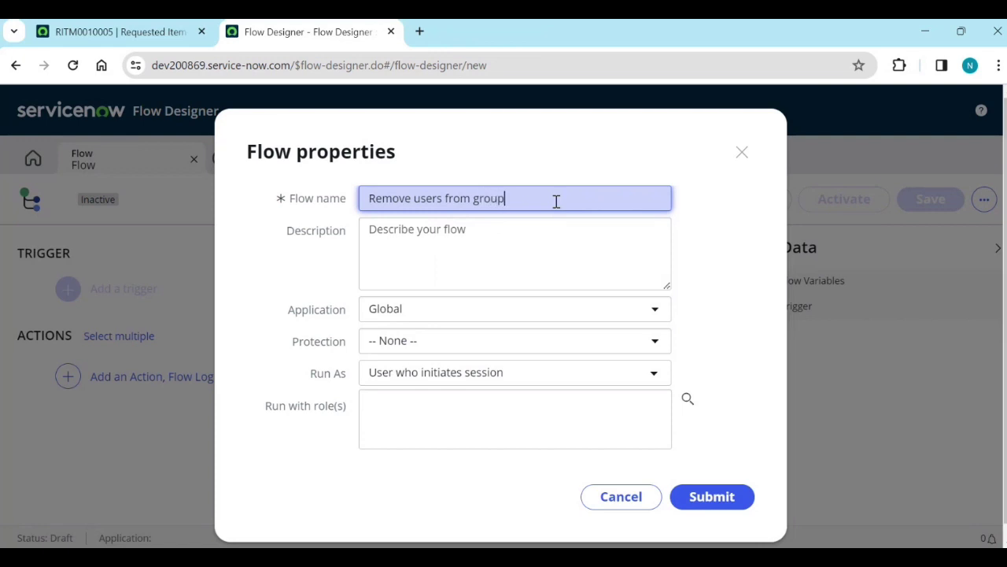
left_click(460, 380)
left_click(432, 423)
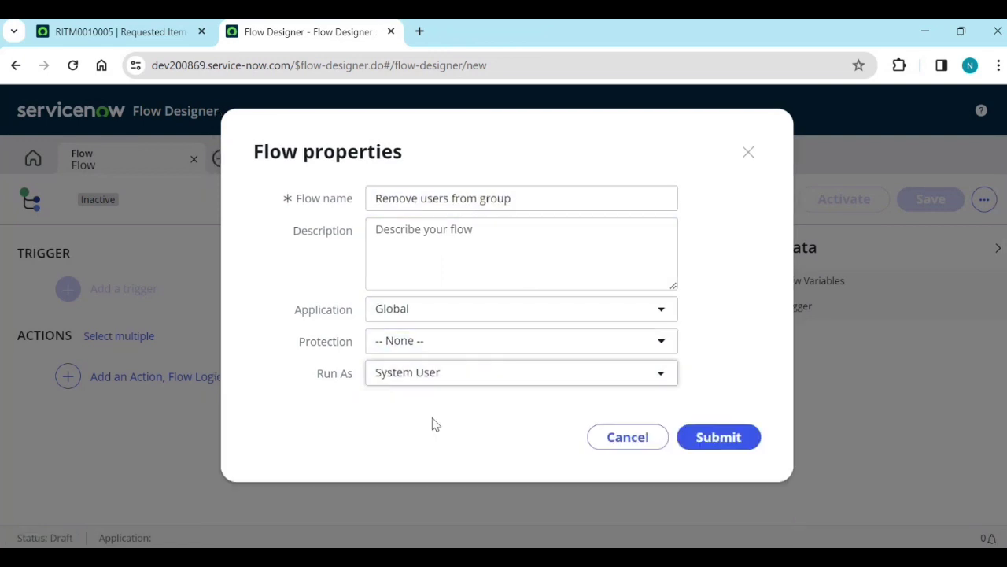
left_click(711, 439)
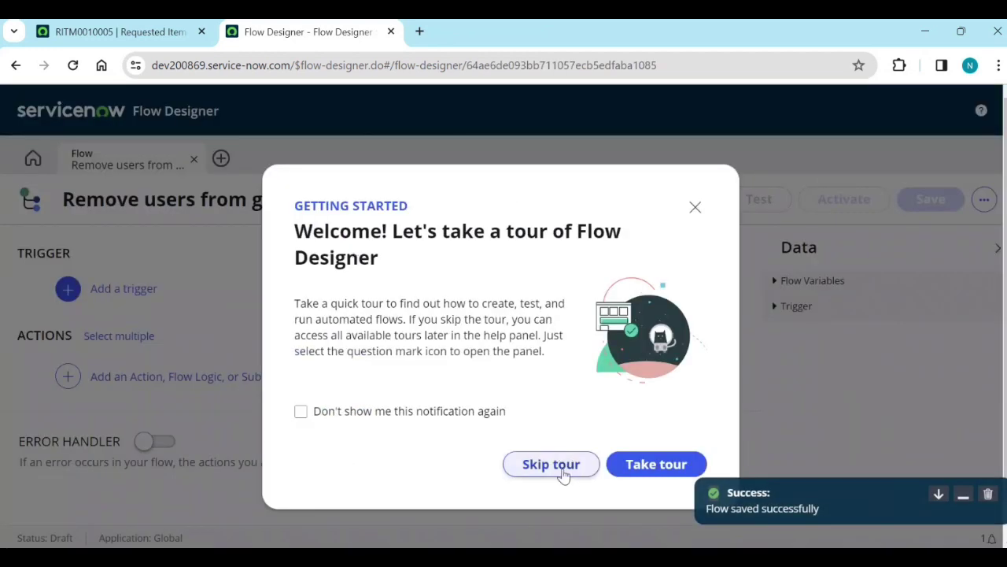
left_click(560, 470)
Add a scheduled Daily trigger to the flow with its run time set to 08:00:00.
left_click(120, 290)
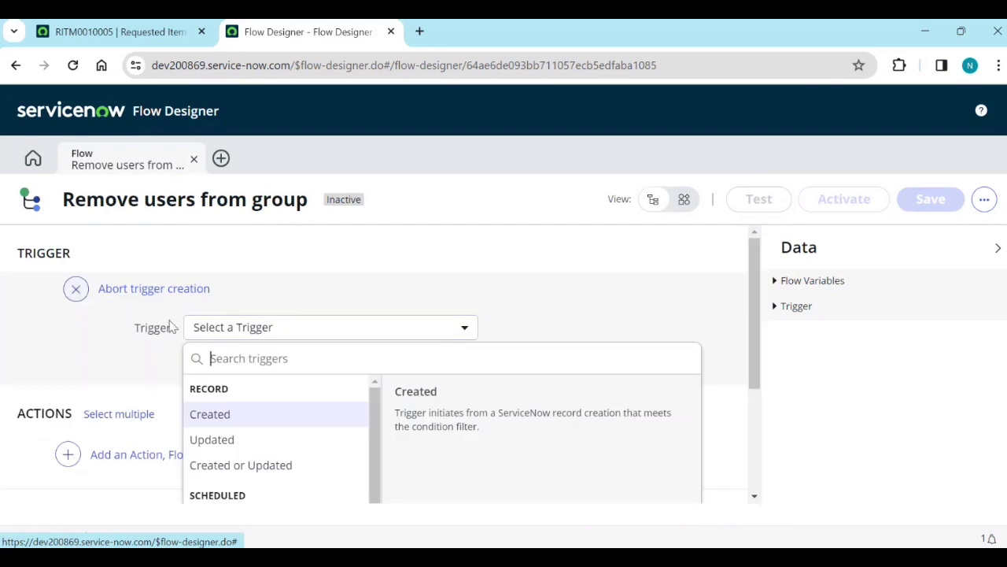
scroll(297, 432, "down", 5)
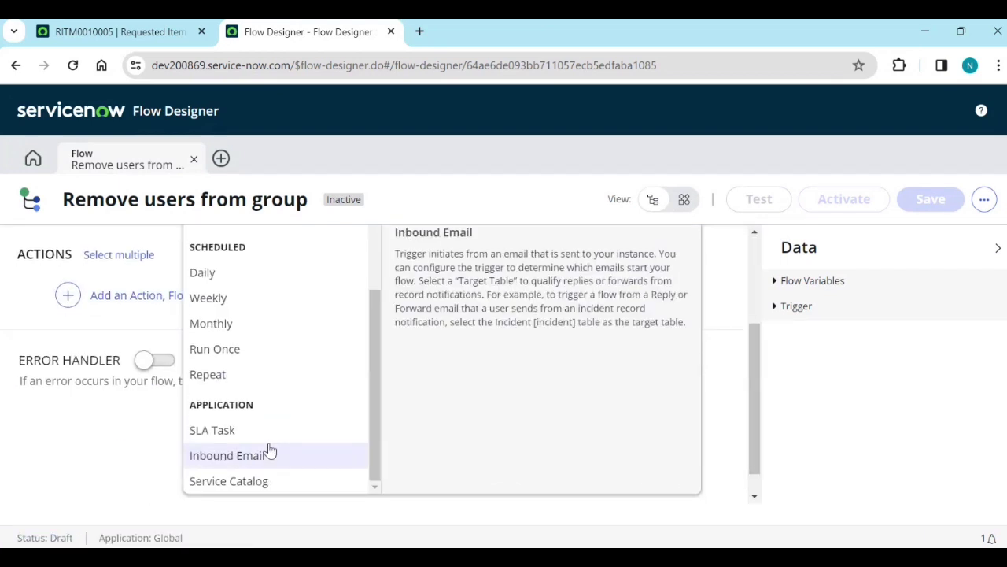
scroll(253, 370, "up", 3)
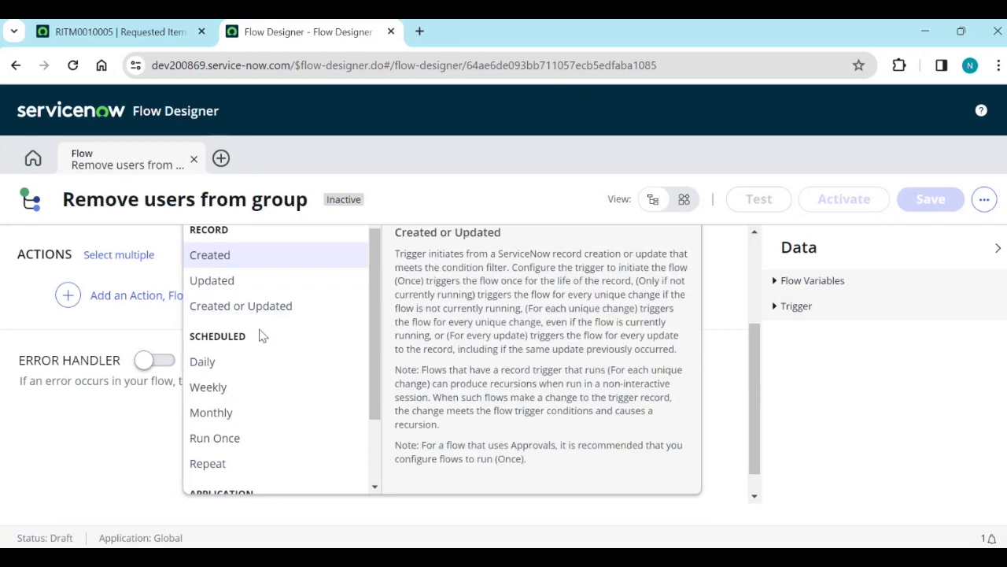
left_click(212, 368)
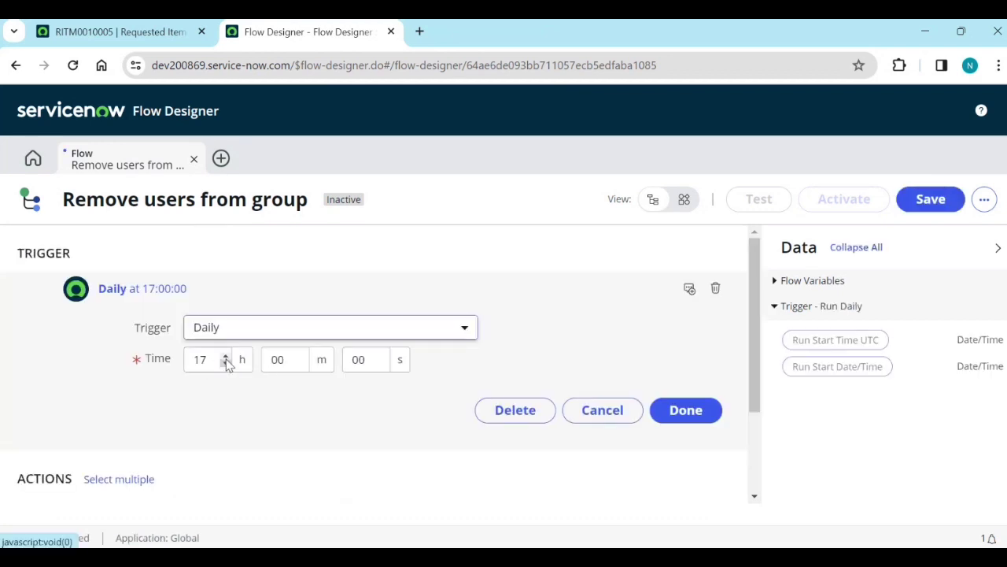
double_click(203, 355)
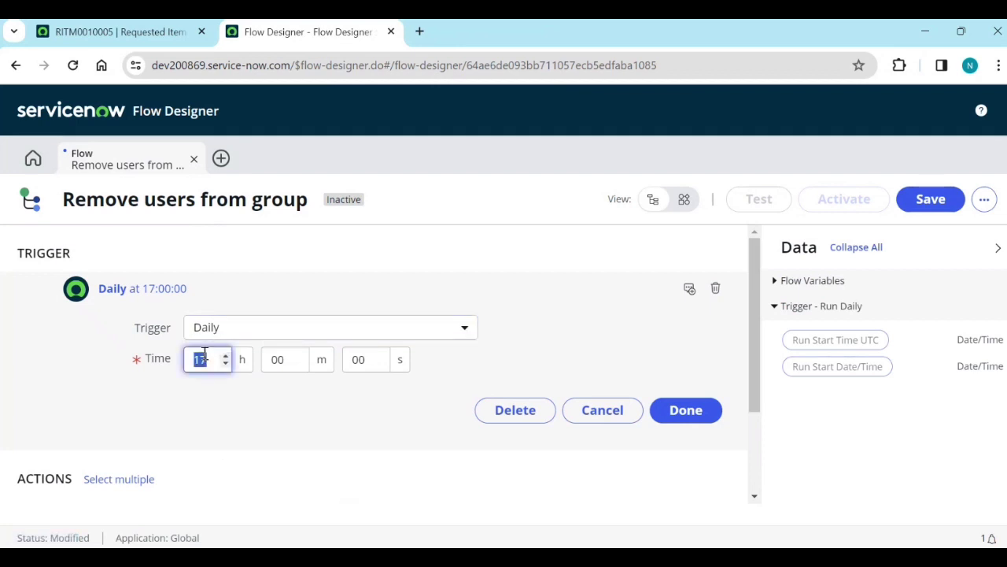
type("8")
left_click(369, 432)
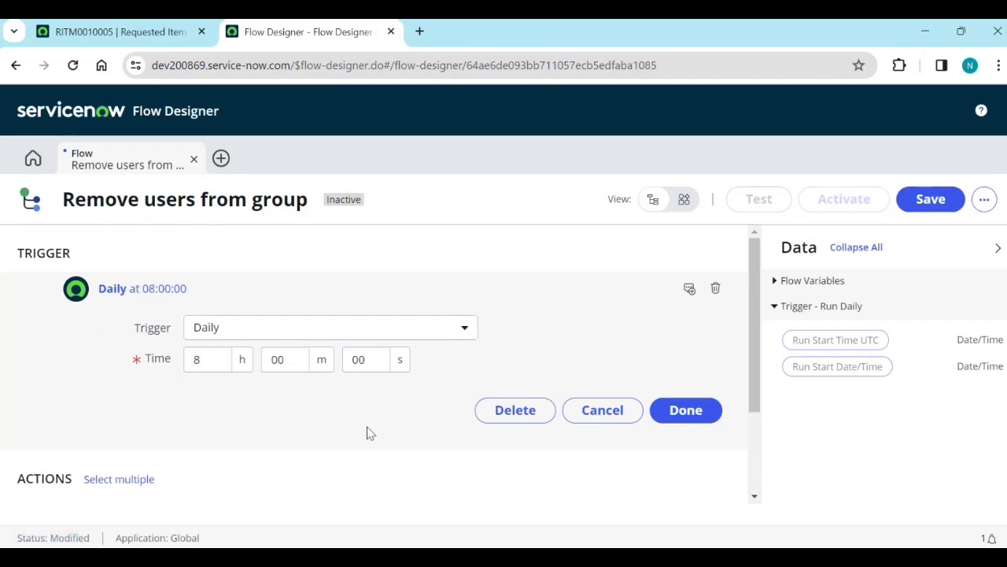
left_click(701, 430)
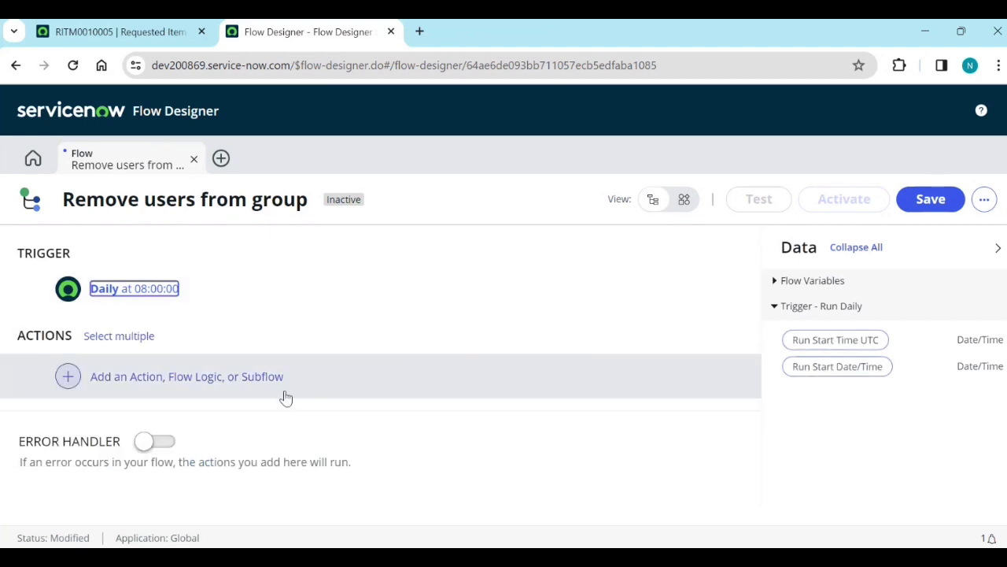
Start adding the flow's first action and list the ServiceNow Core actions.
left_click(214, 377)
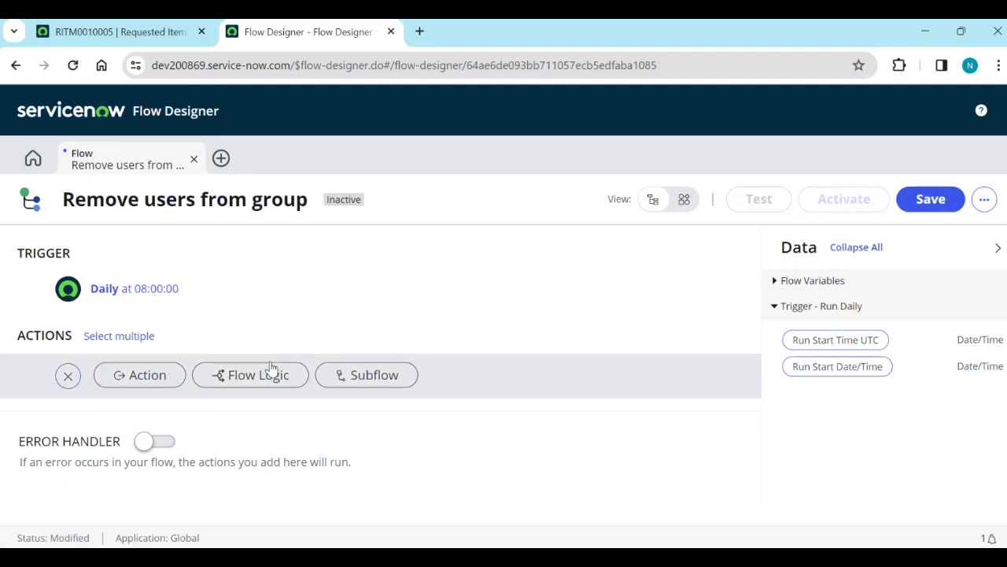
left_click(151, 375)
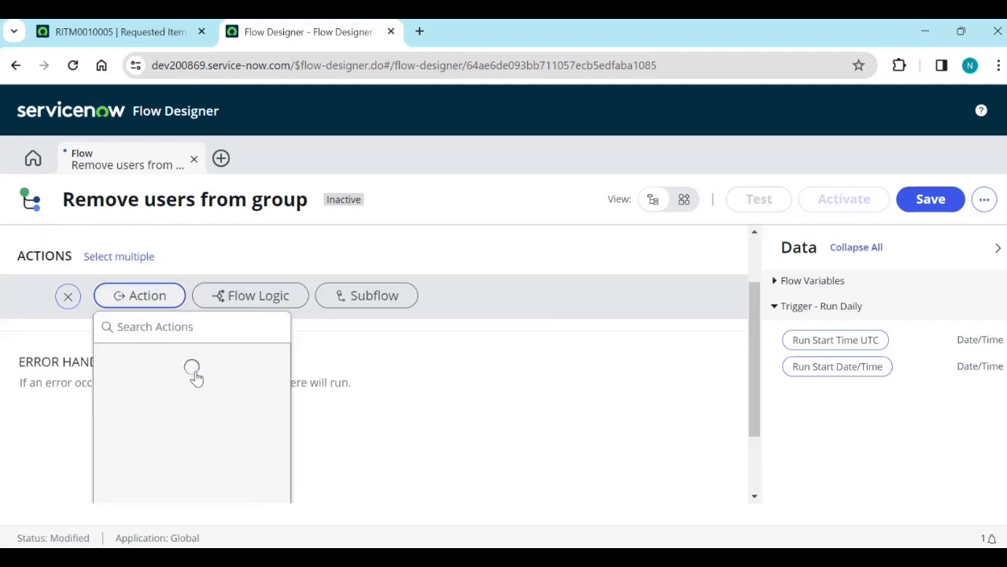
left_click(225, 433)
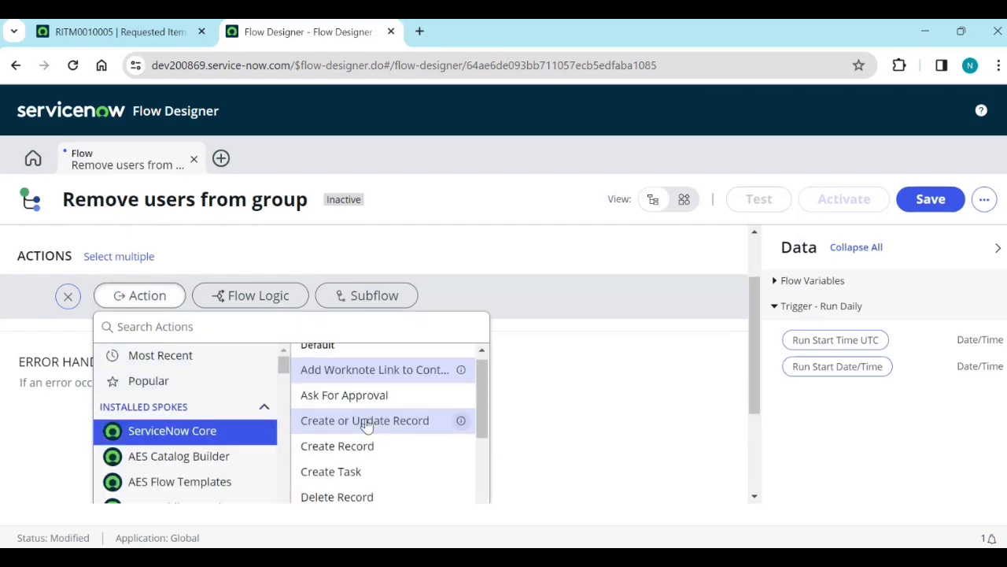
Add a Look Up Records action from ServiceNow Core as the flow's first action.
scroll(370, 425, "down", 2)
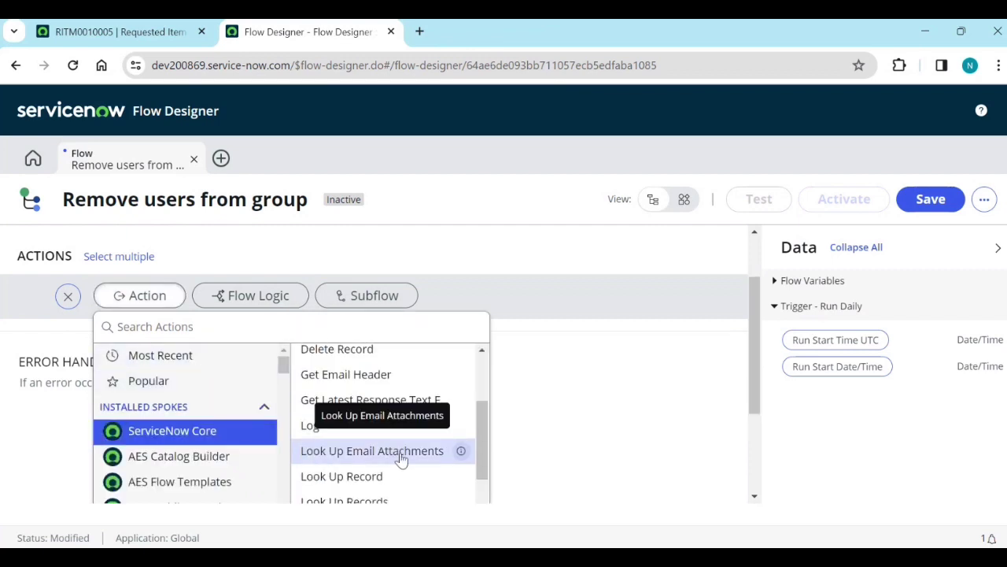
scroll(398, 452, "down", 1)
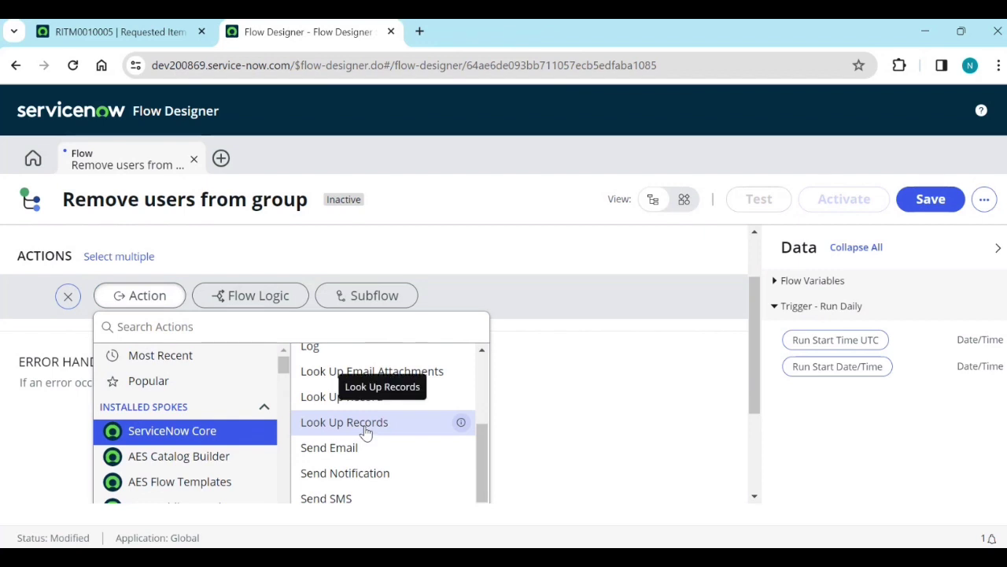
left_click(366, 432)
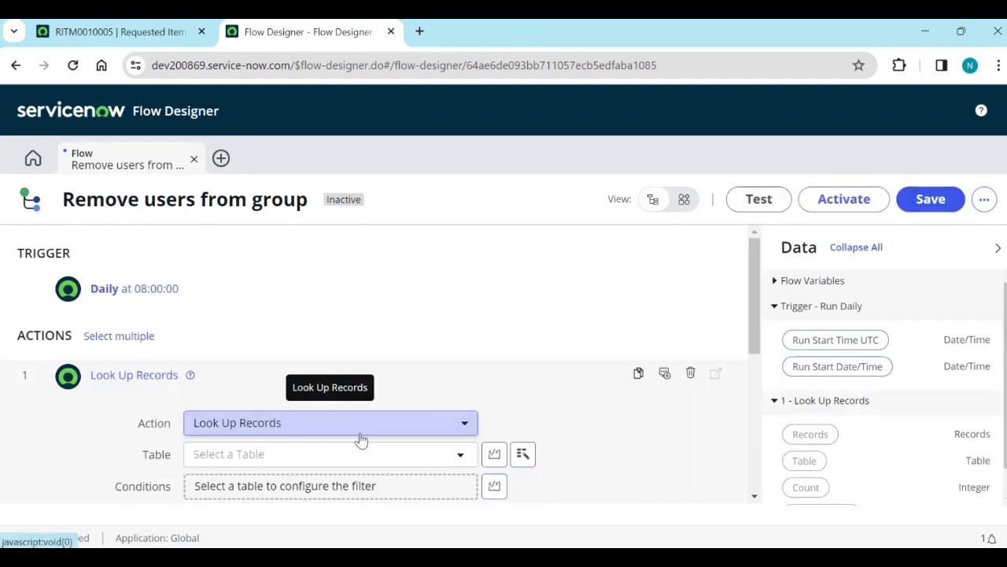
Set the table of the Look Up Records action to User [sys_user].
scroll(375, 388, "down", 1)
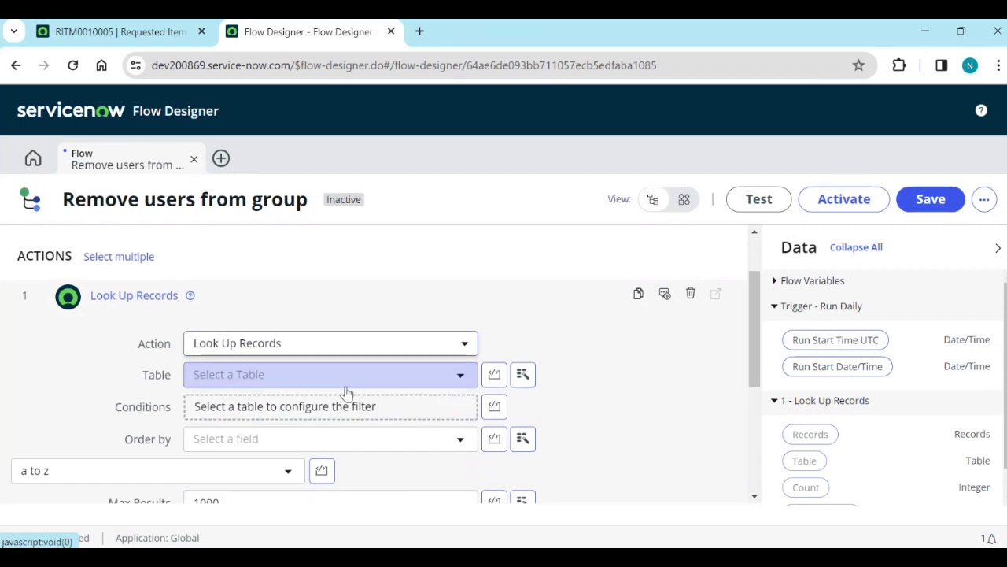
left_click(347, 387)
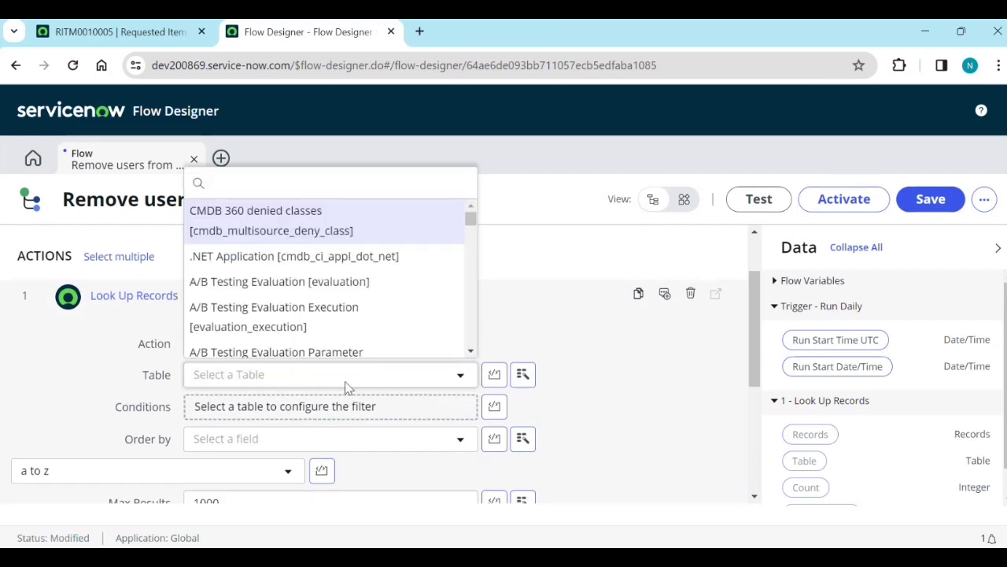
type("sys_")
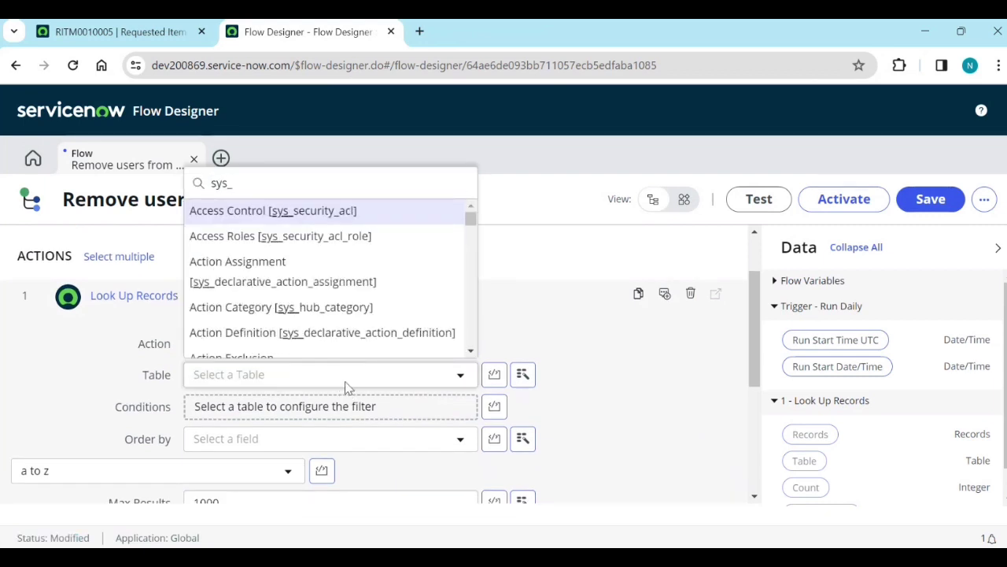
type("user")
scroll(317, 288, "down", 5)
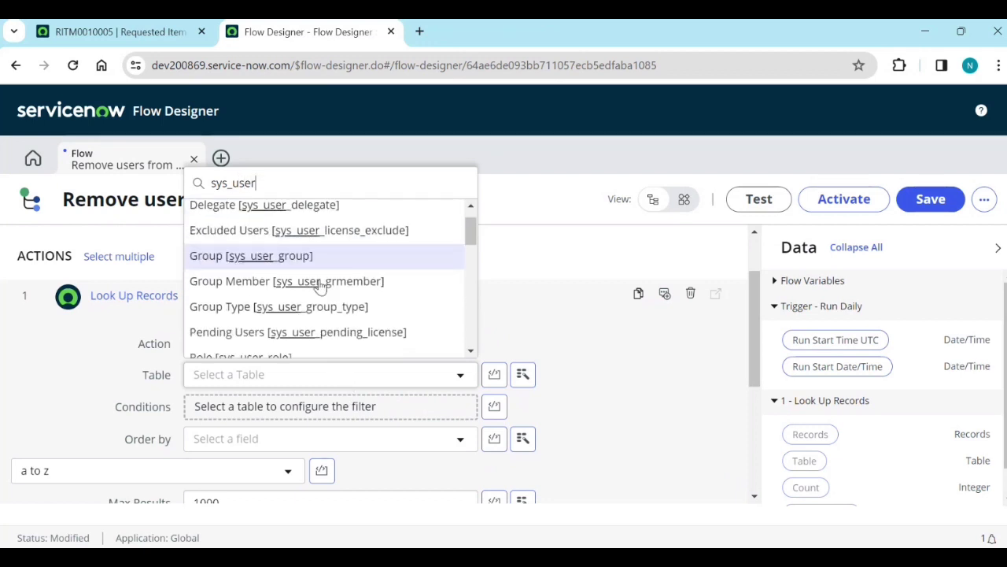
scroll(307, 339, "down", 3)
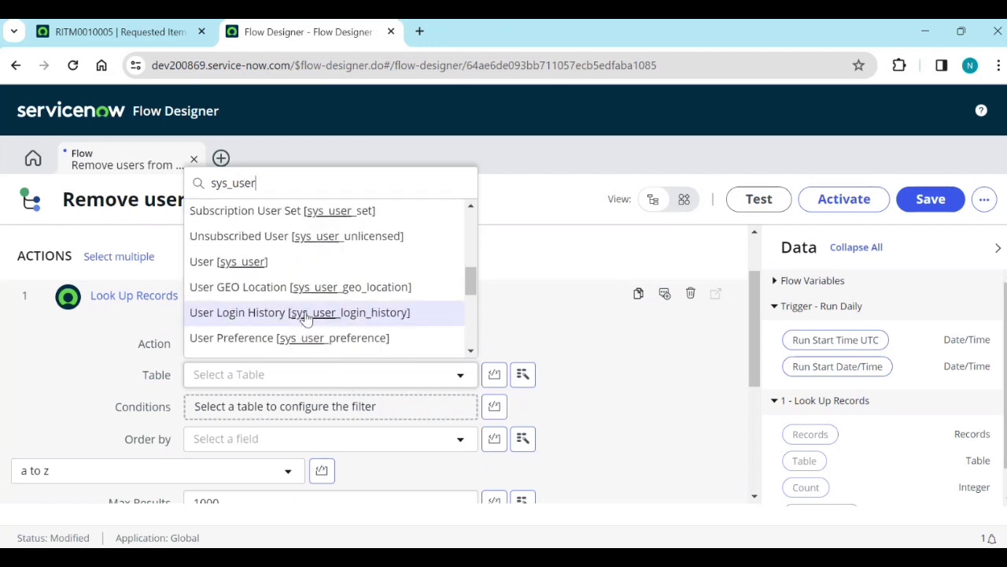
left_click(257, 262)
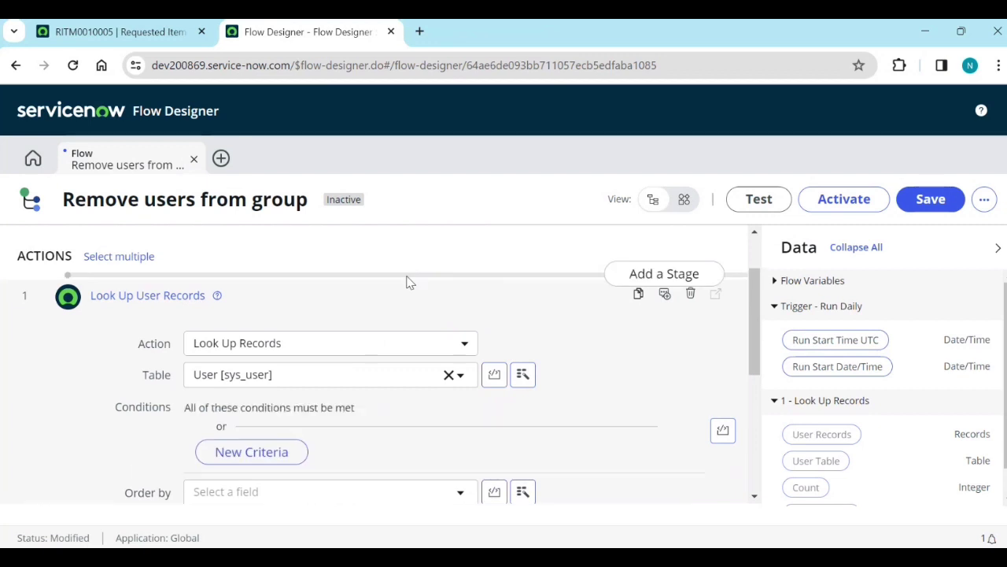
Add the lookup condition Last login at or before Last 30 days.
scroll(415, 322, "down", 1)
left_click(303, 352)
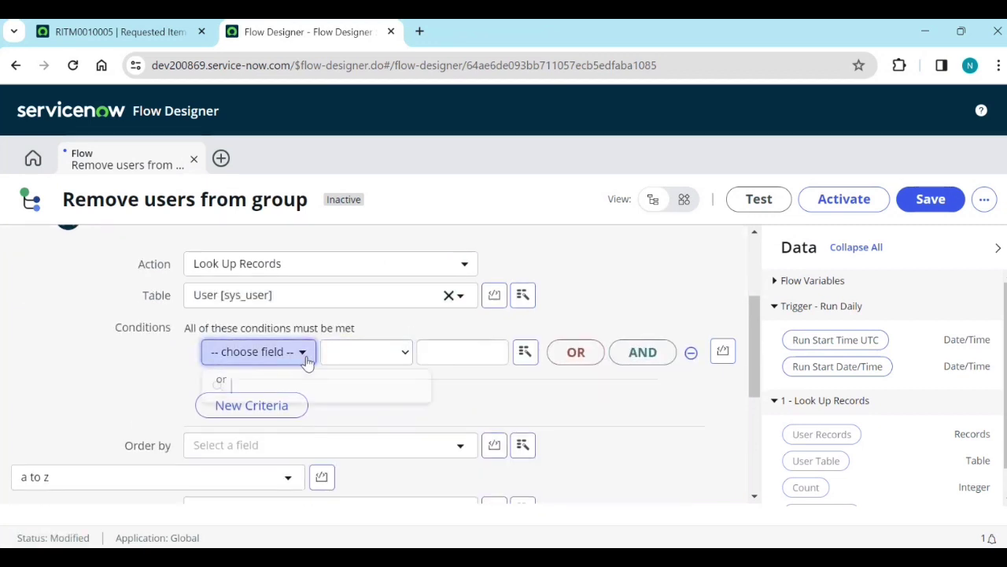
type("logg")
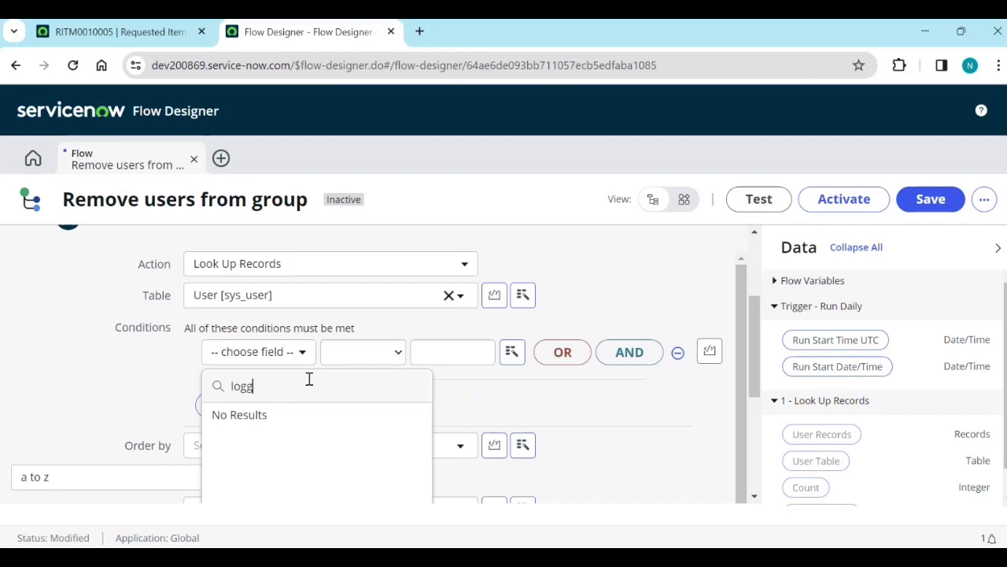
key("BackSpace")
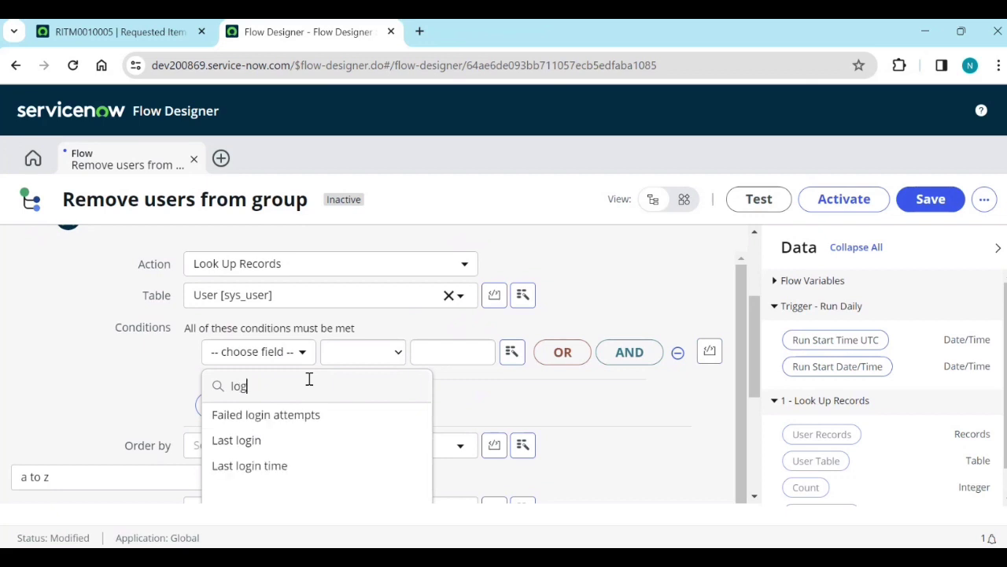
left_click(265, 440)
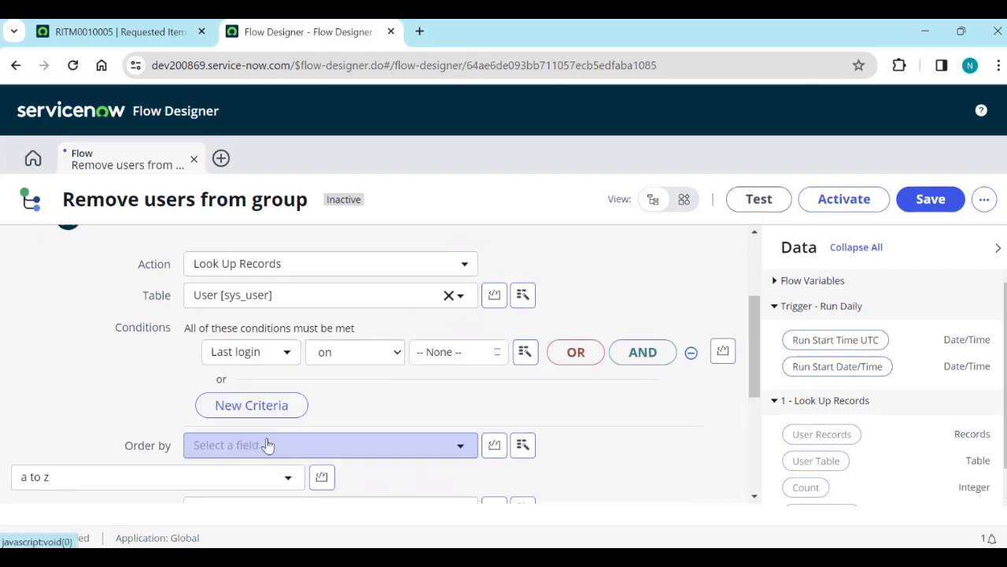
left_click(396, 354)
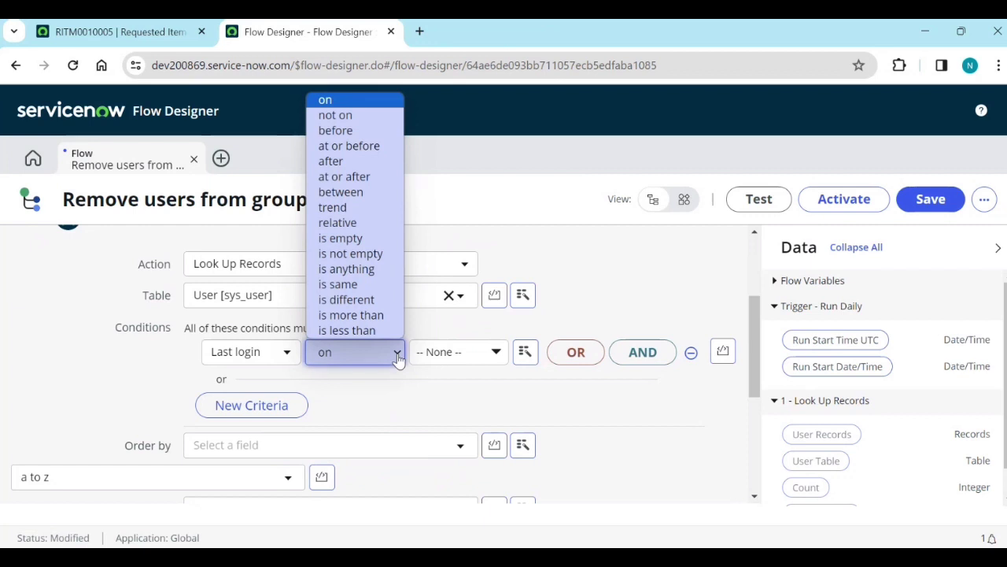
left_click(361, 152)
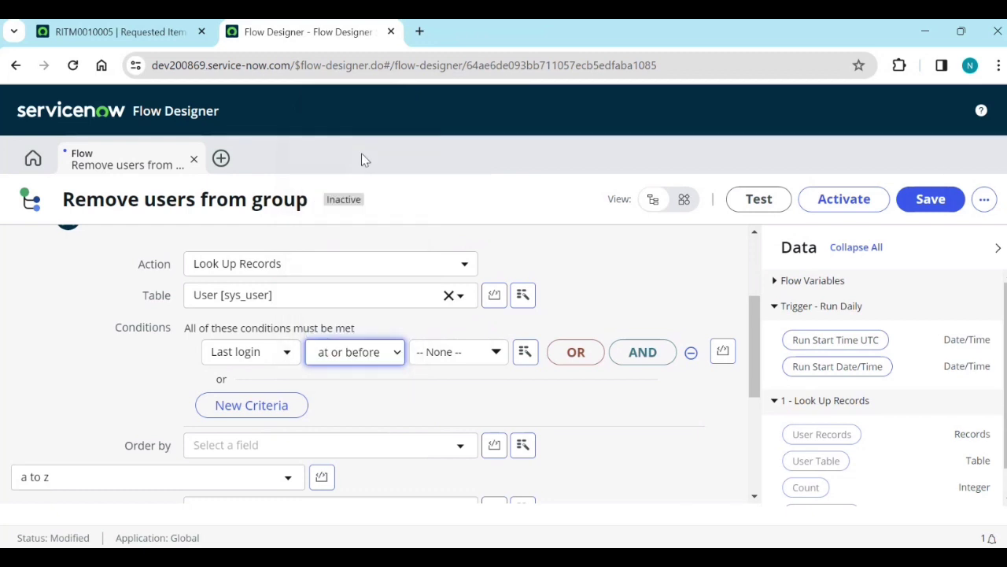
left_click(492, 352)
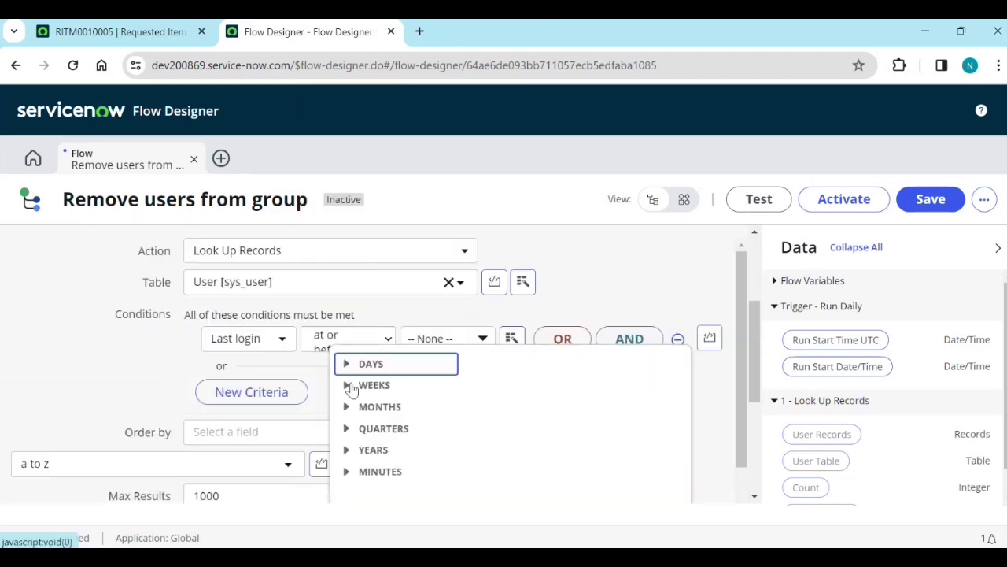
left_click(347, 407)
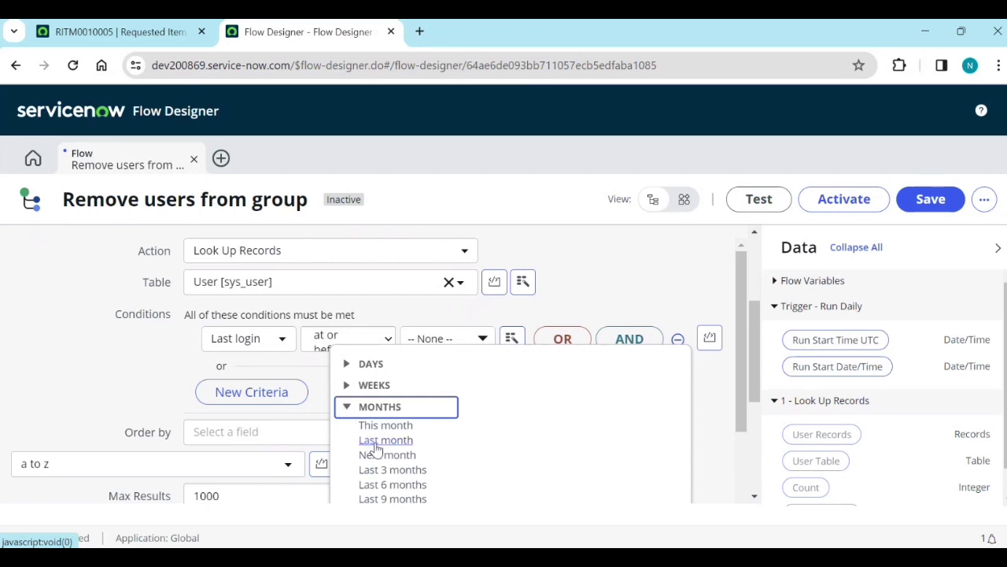
left_click(347, 365)
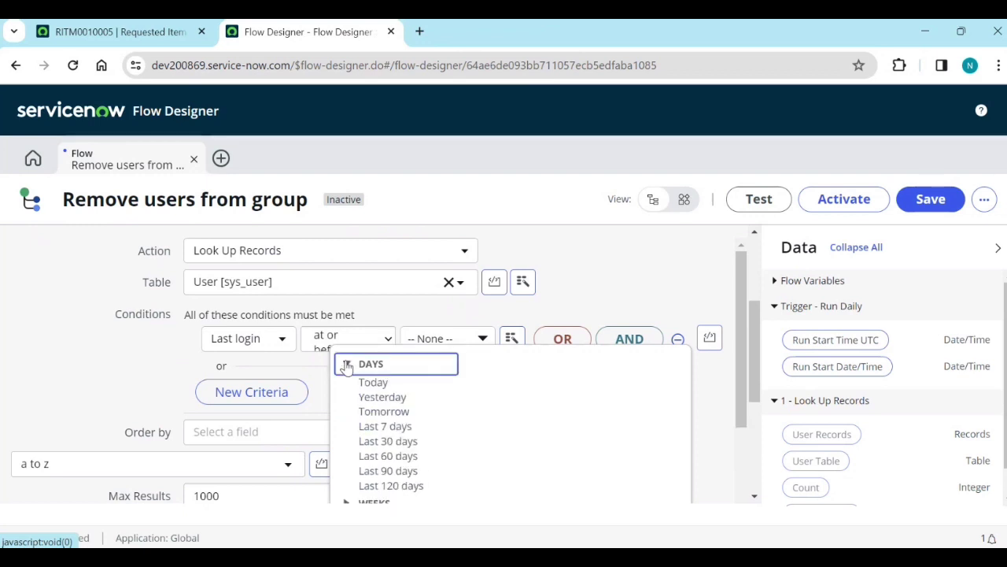
left_click(385, 440)
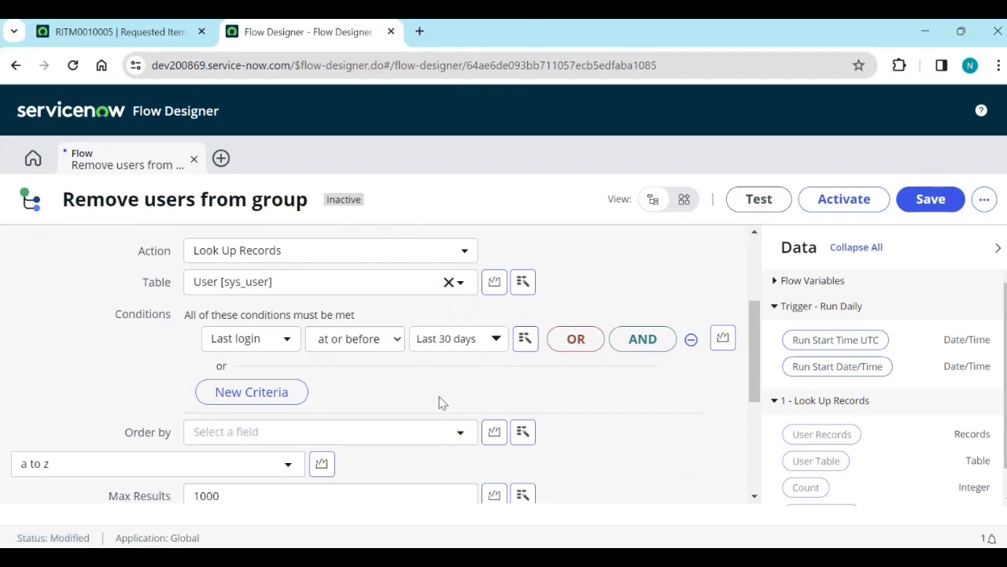
Check the sorting and result limit options, then finish the Look Up Records action without choosing a sort field.
scroll(439, 402, "down", 1)
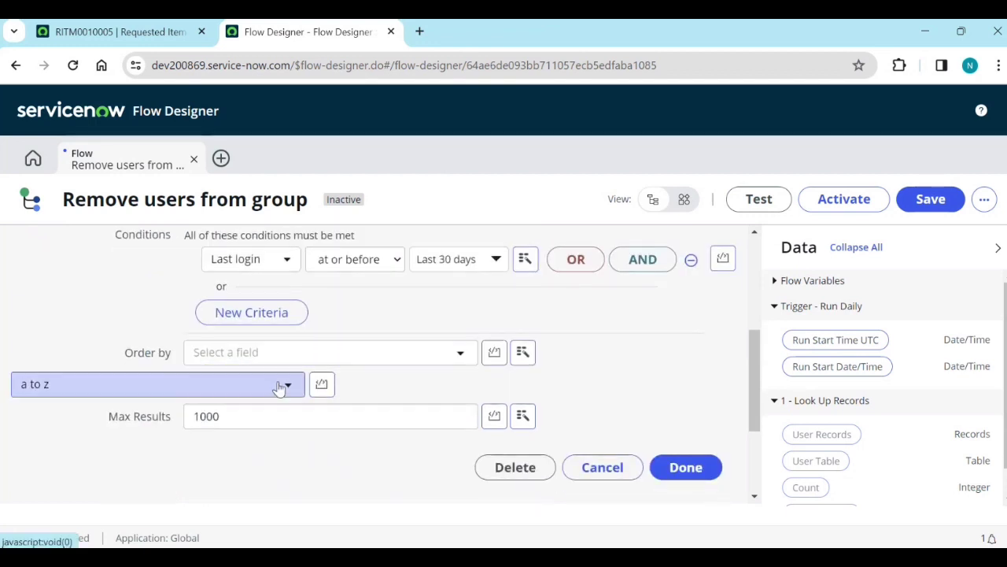
left_click(350, 367)
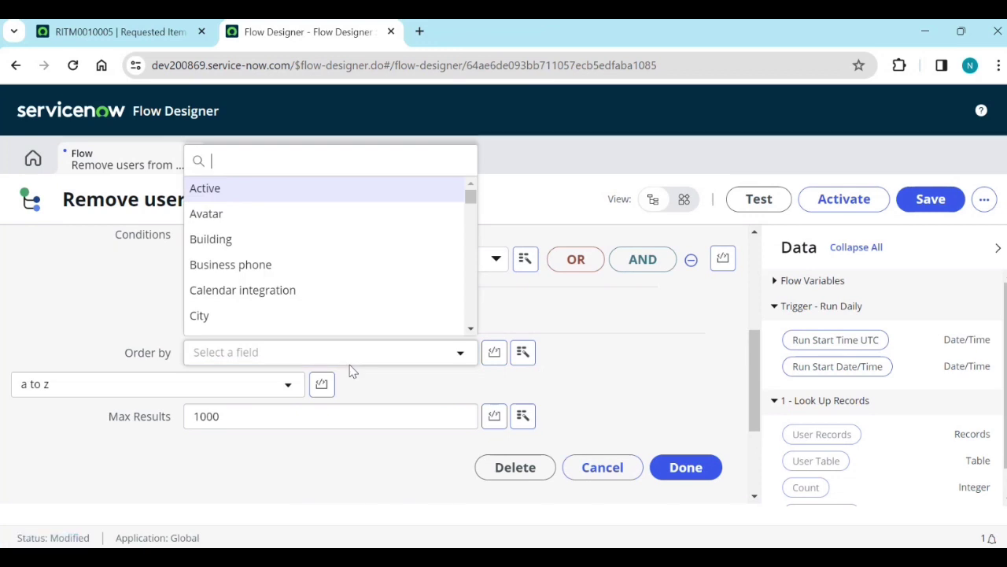
left_click(349, 369)
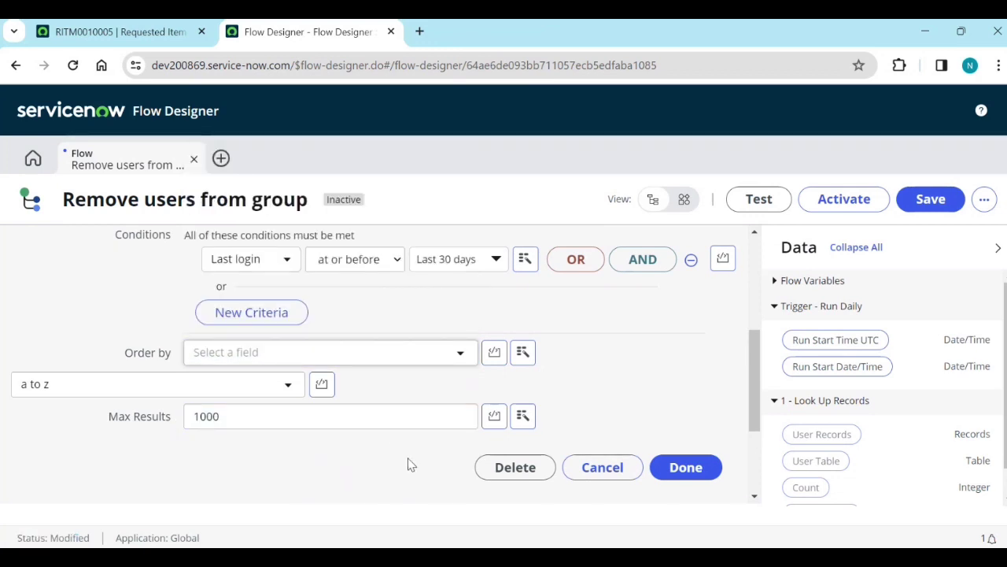
scroll(417, 453, "up", 2)
scroll(375, 438, "down", 1)
scroll(376, 437, "down", 2)
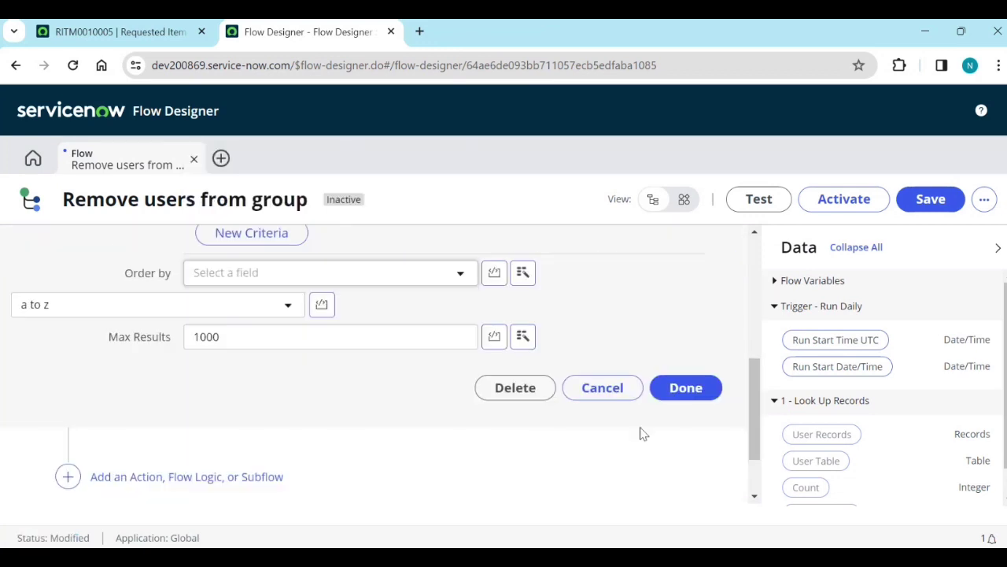
left_click(683, 391)
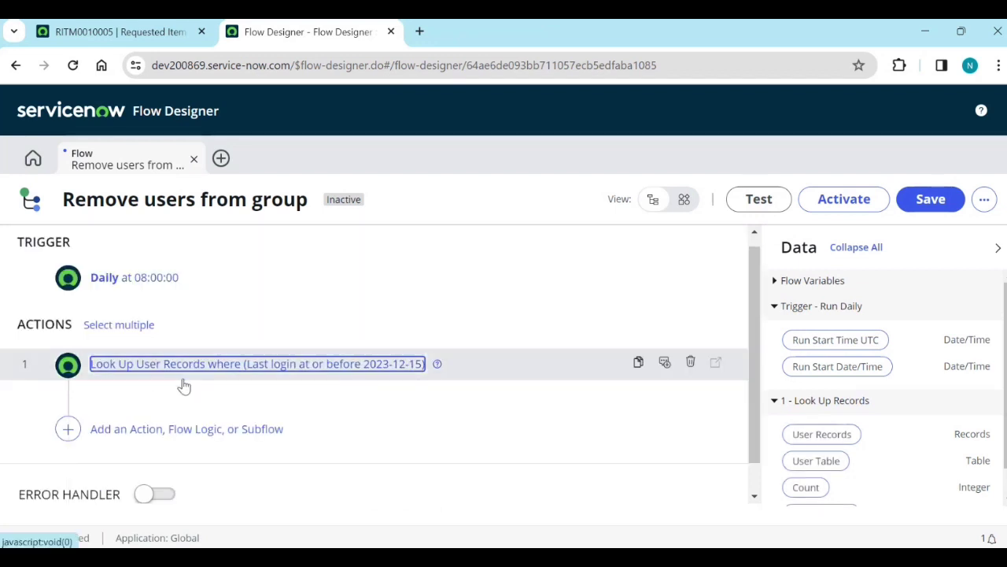
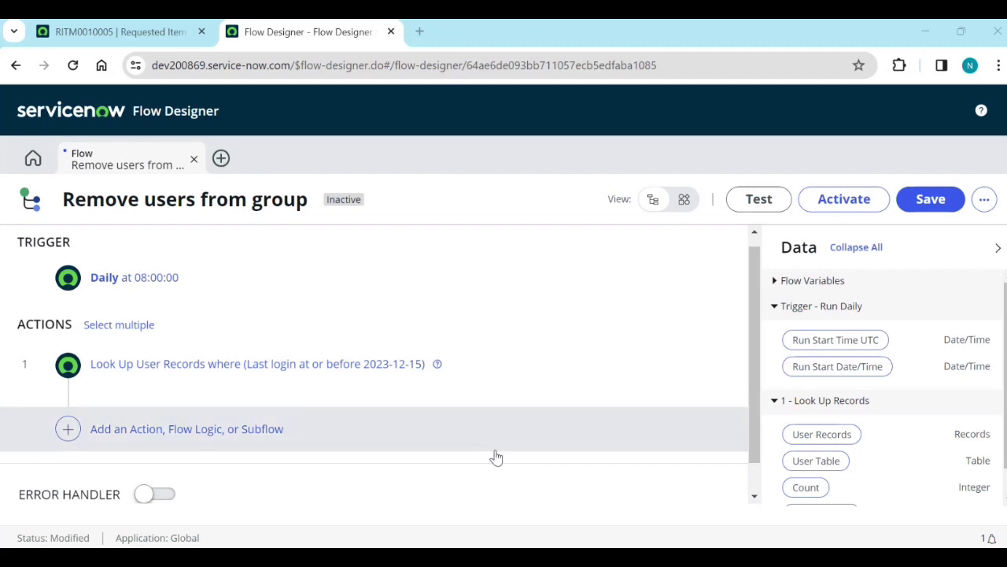
Add an If flow logic after the user lookup and label its condition "Count is not 0".
scroll(497, 455, "down", 1)
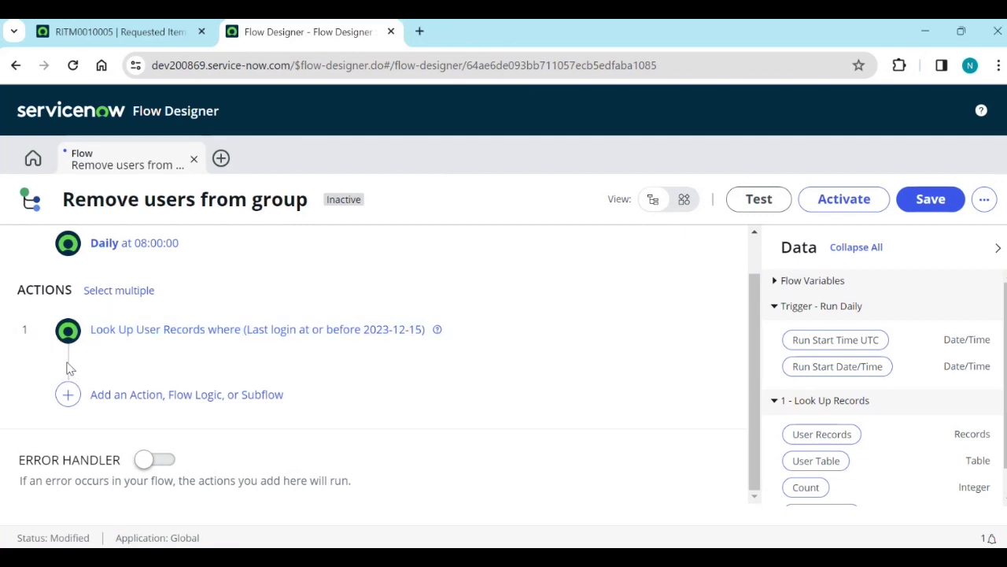
left_click(68, 396)
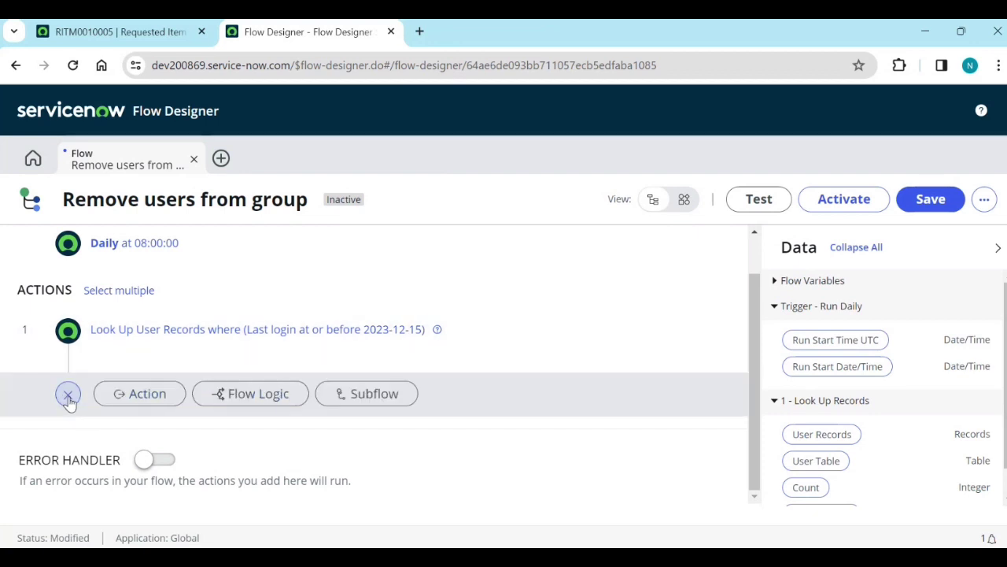
left_click(248, 393)
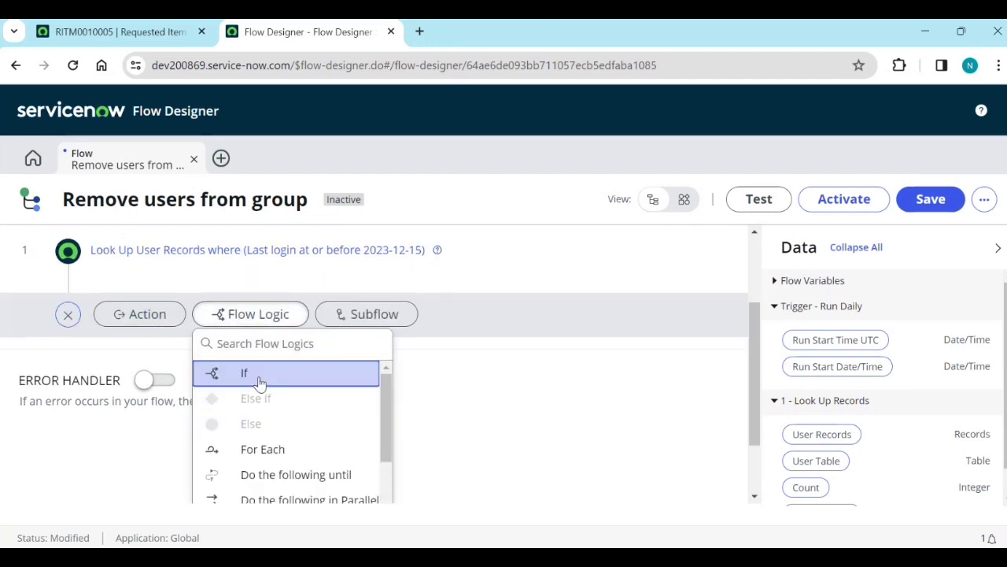
left_click(260, 376)
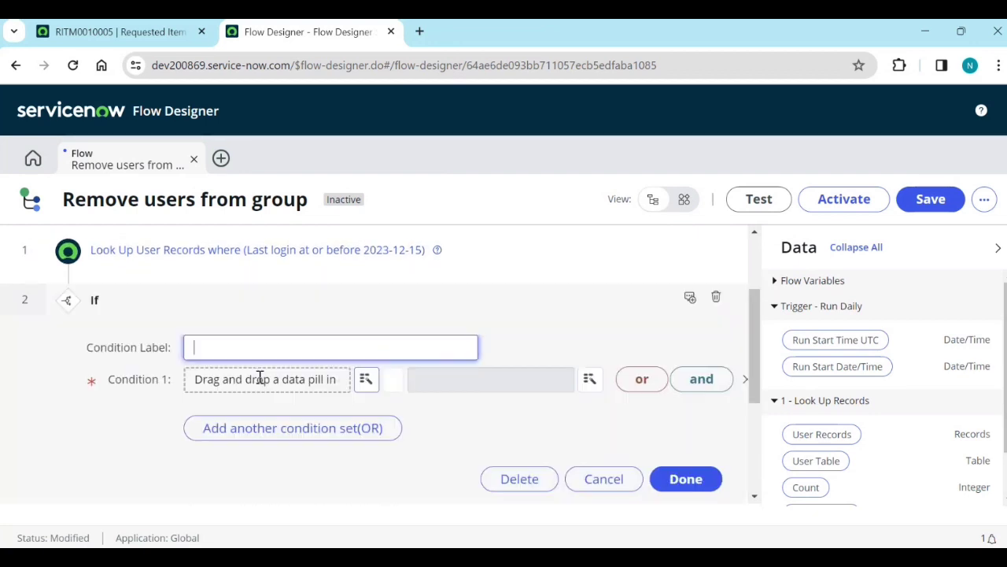
left_click(304, 349)
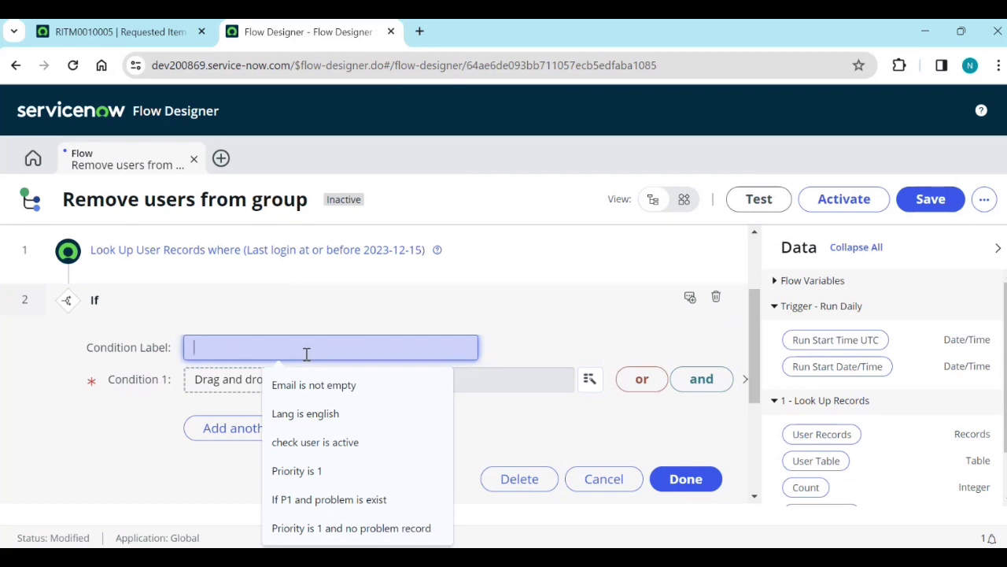
type("Cou")
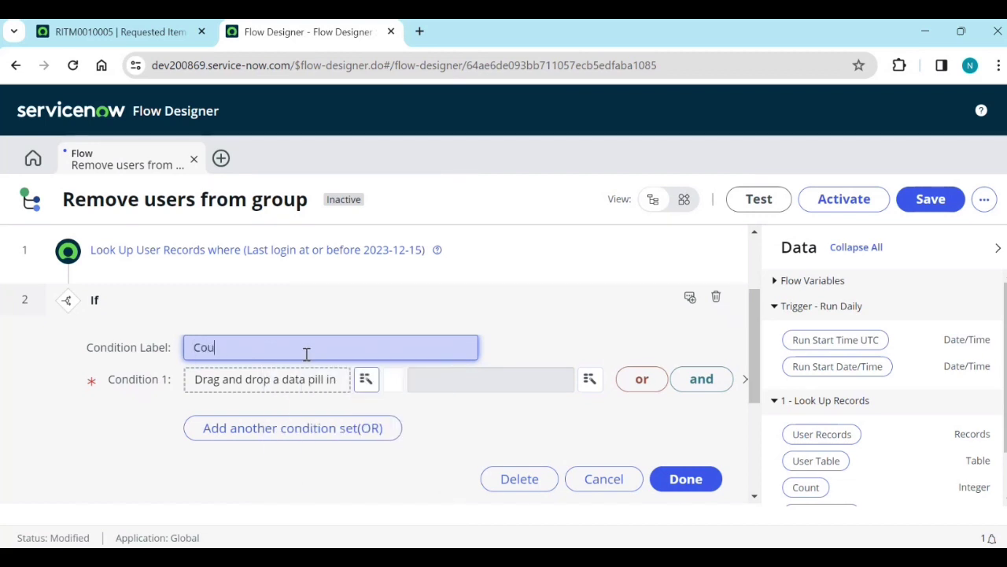
type("nt is not")
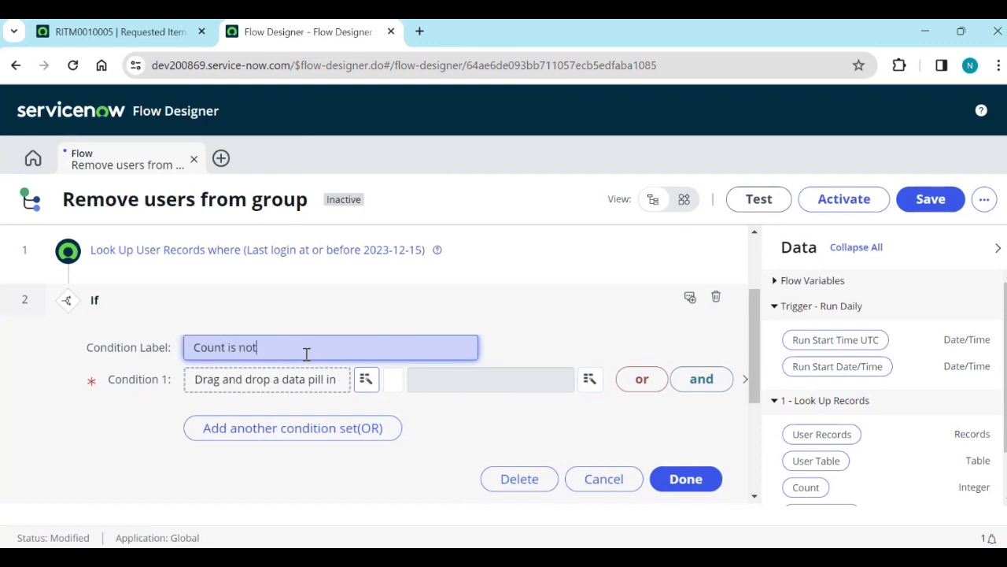
type(" 0")
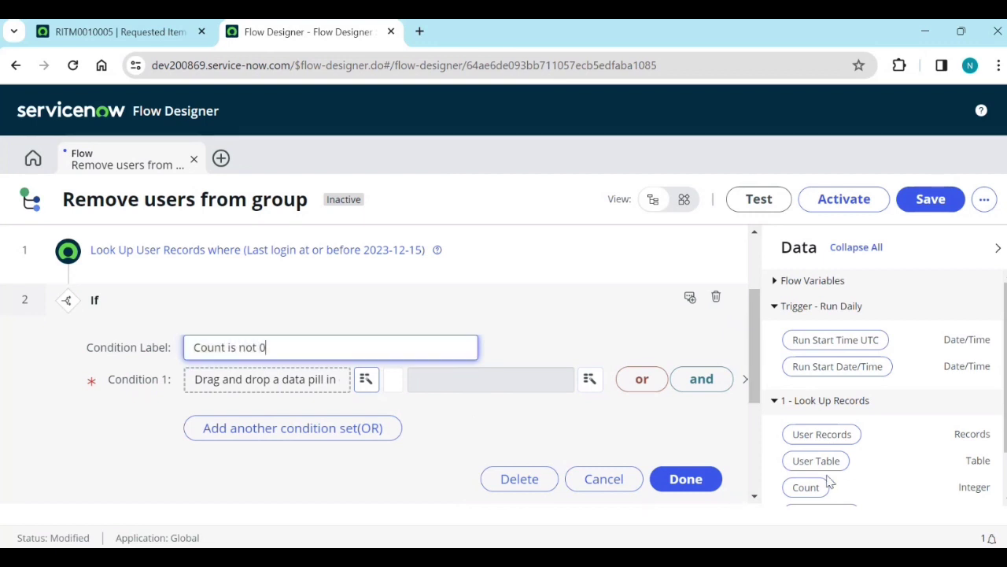
Set the If condition to the user lookup's Count is not 0 and finish the If logic.
scroll(861, 452, "down", 2)
left_click_drag(811, 430, 282, 383)
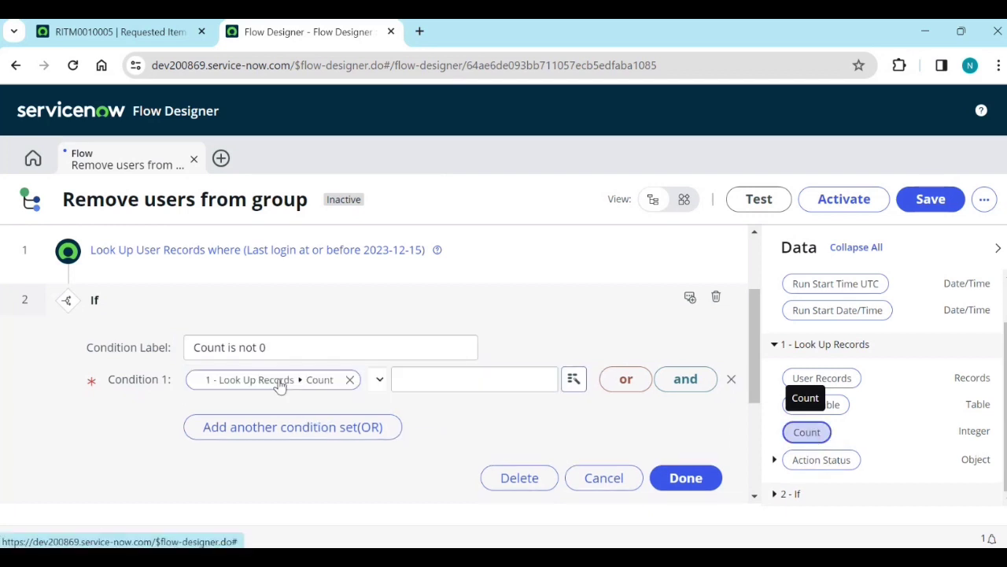
left_click(379, 380)
left_click(394, 416)
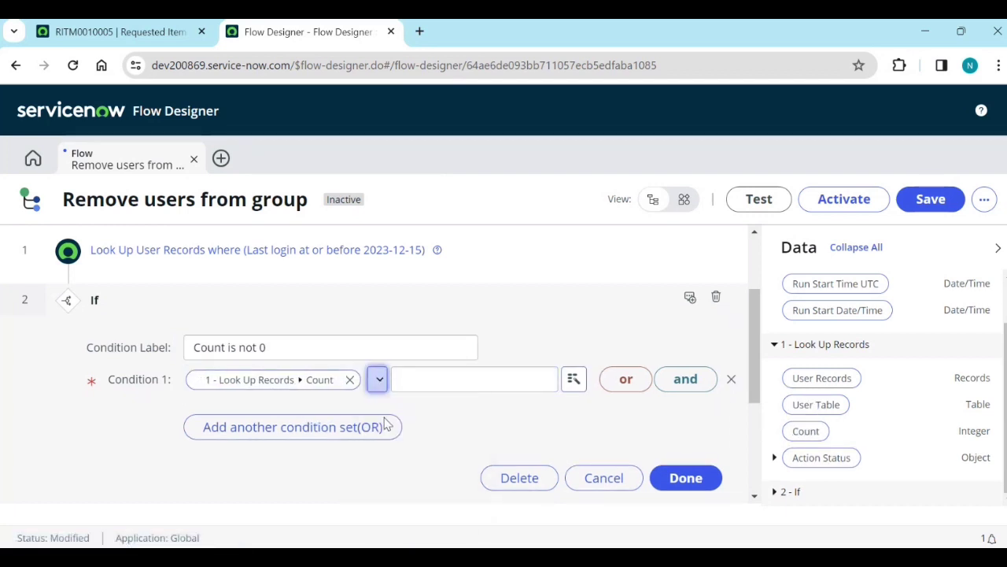
left_click(423, 382)
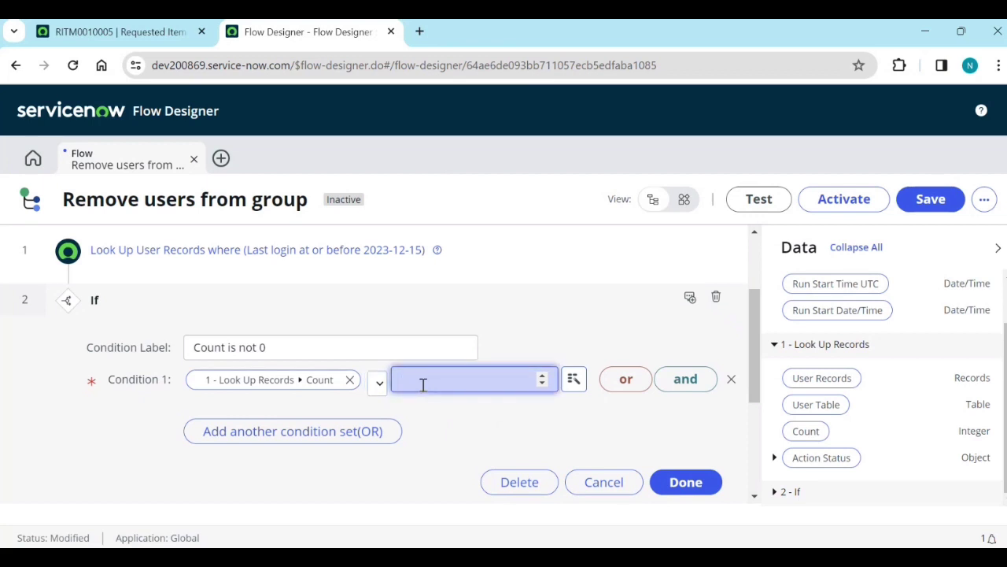
left_click(379, 383)
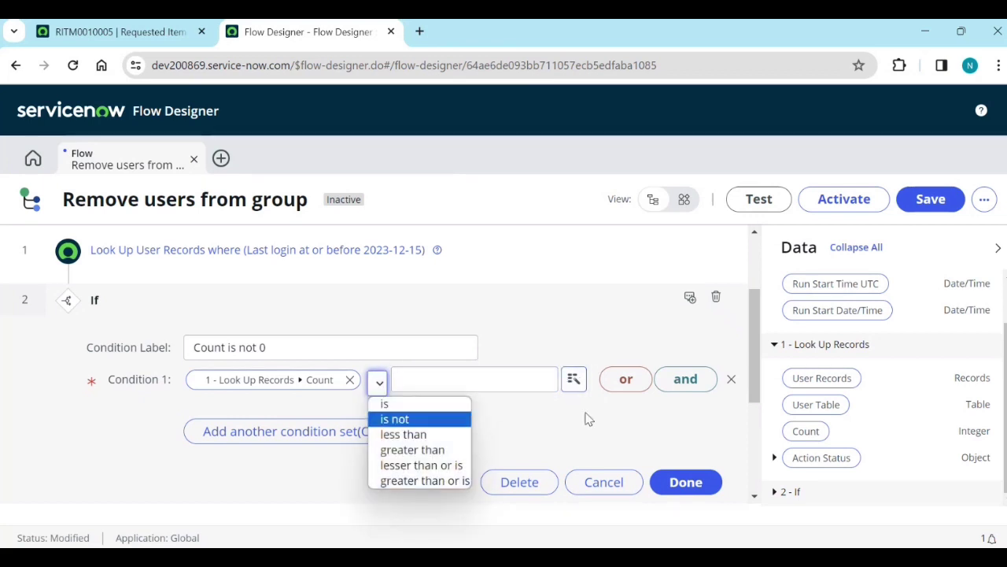
left_click(539, 373)
left_click(541, 377)
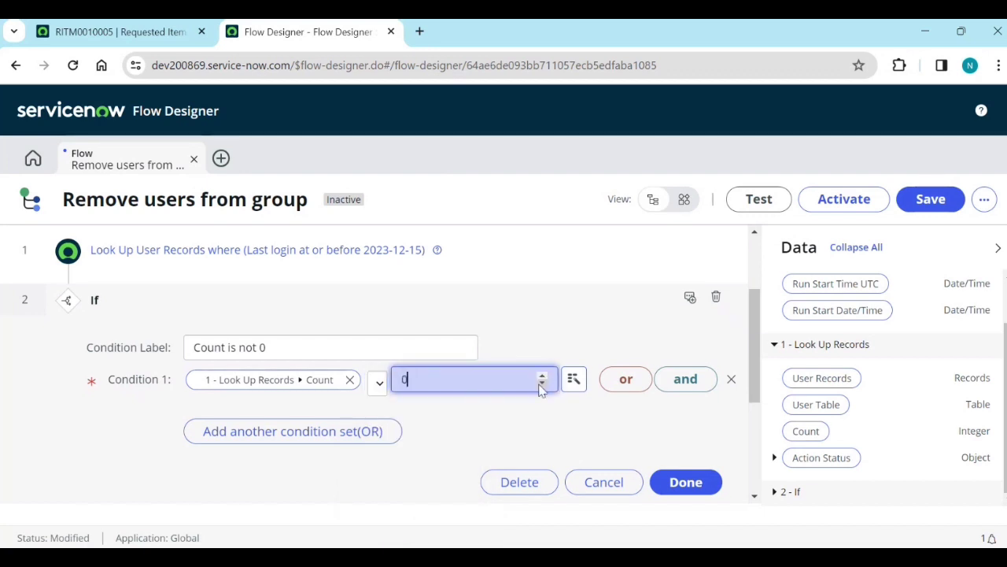
left_click(491, 450)
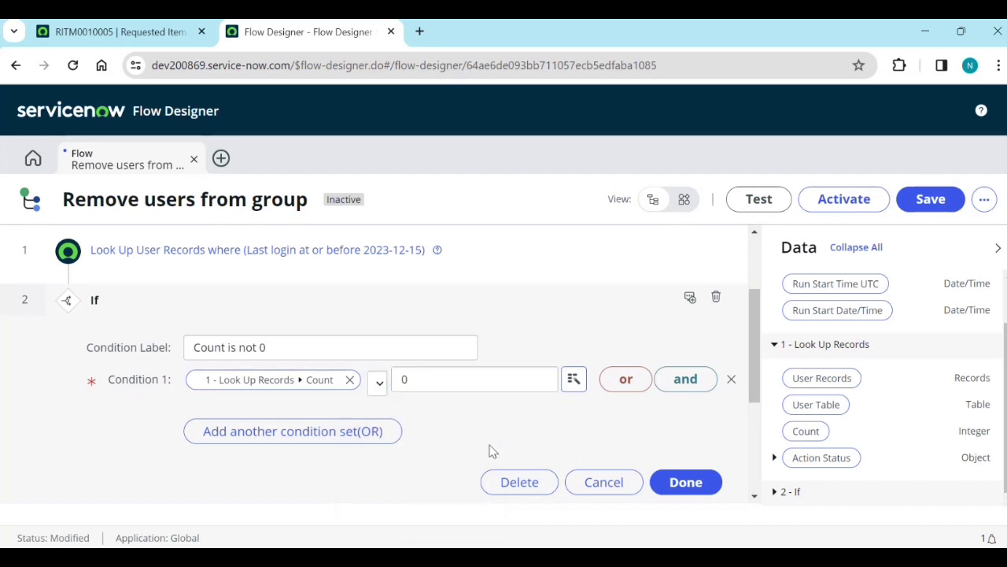
left_click(686, 482)
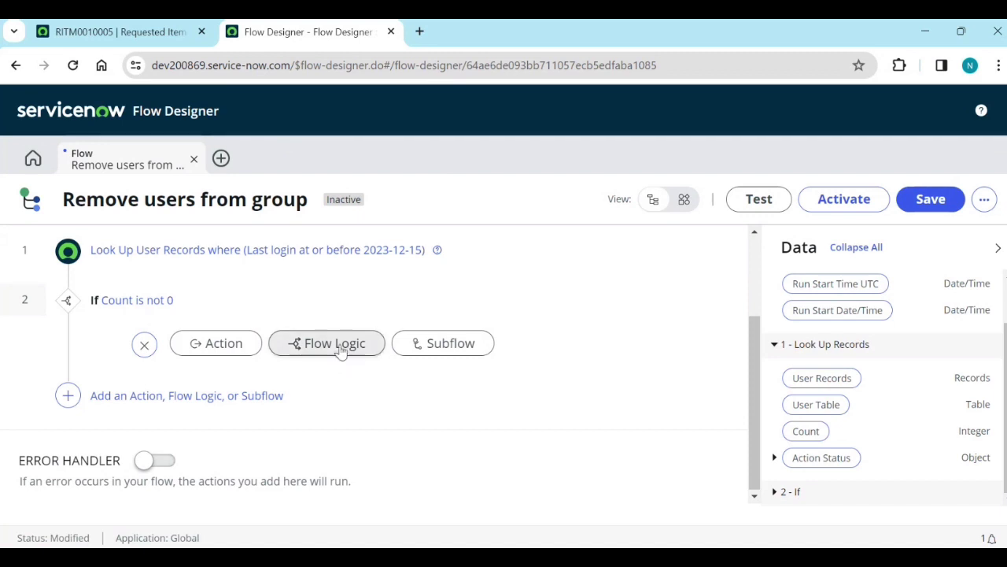
Add a For Each flow logic inside the If branch that loops over the User Records from the first lookup.
left_click(200, 346)
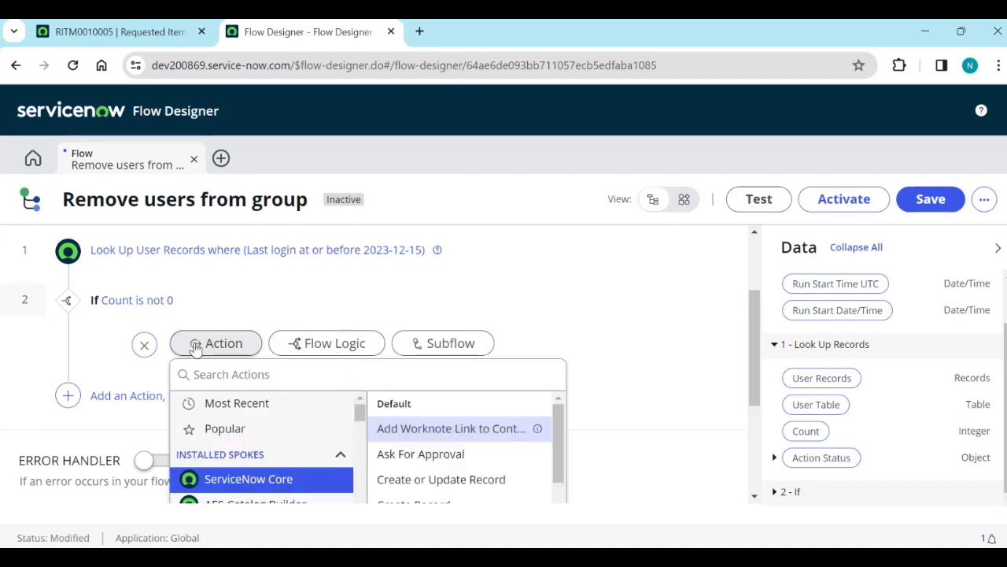
left_click(309, 348)
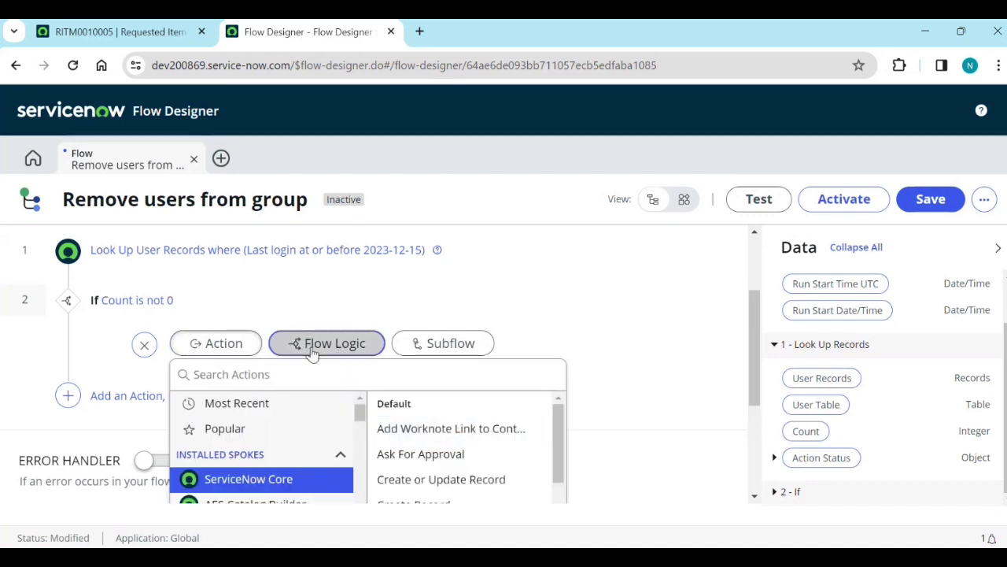
scroll(349, 445, "down", 2)
left_click(344, 406)
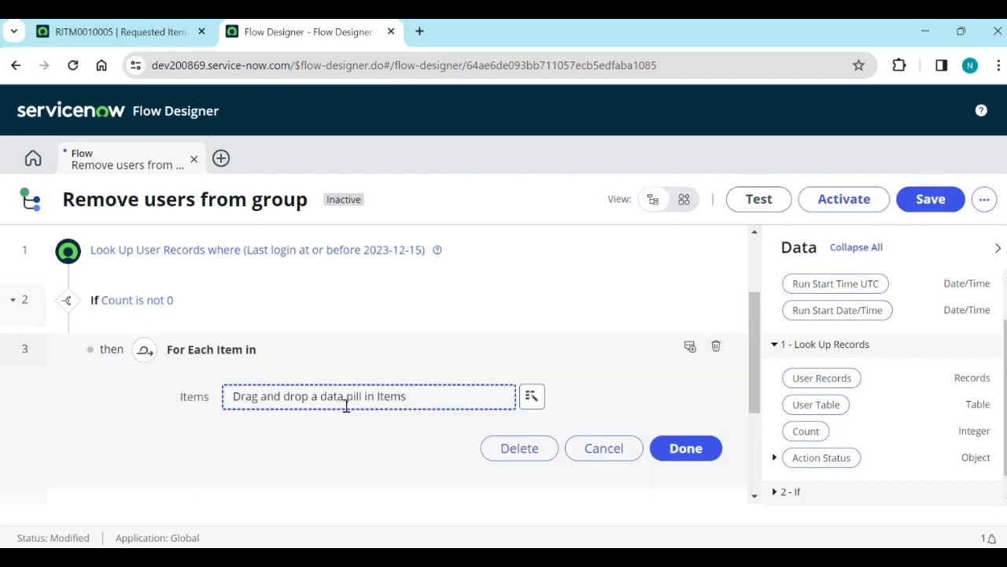
left_click_drag(822, 379, 425, 404)
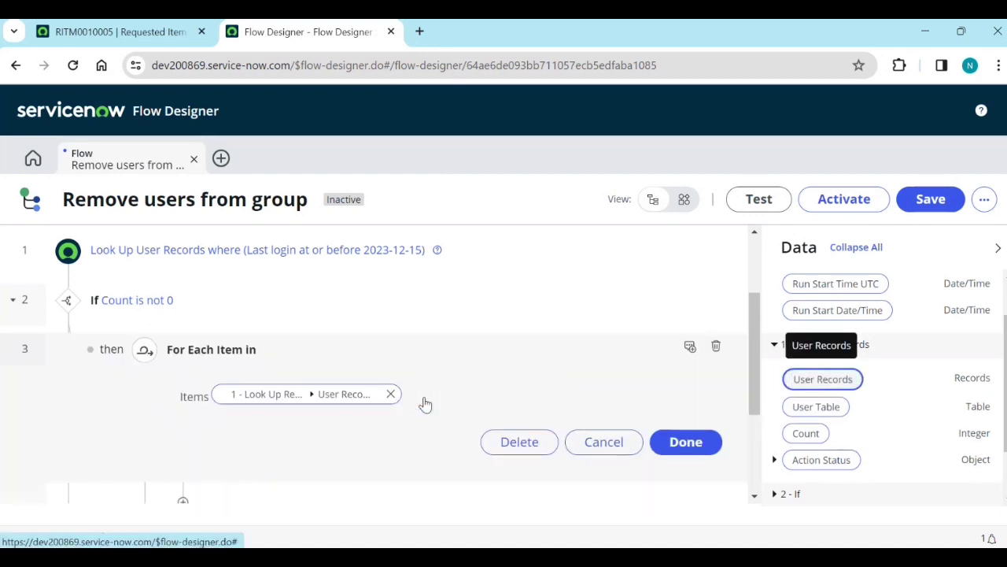
left_click(701, 448)
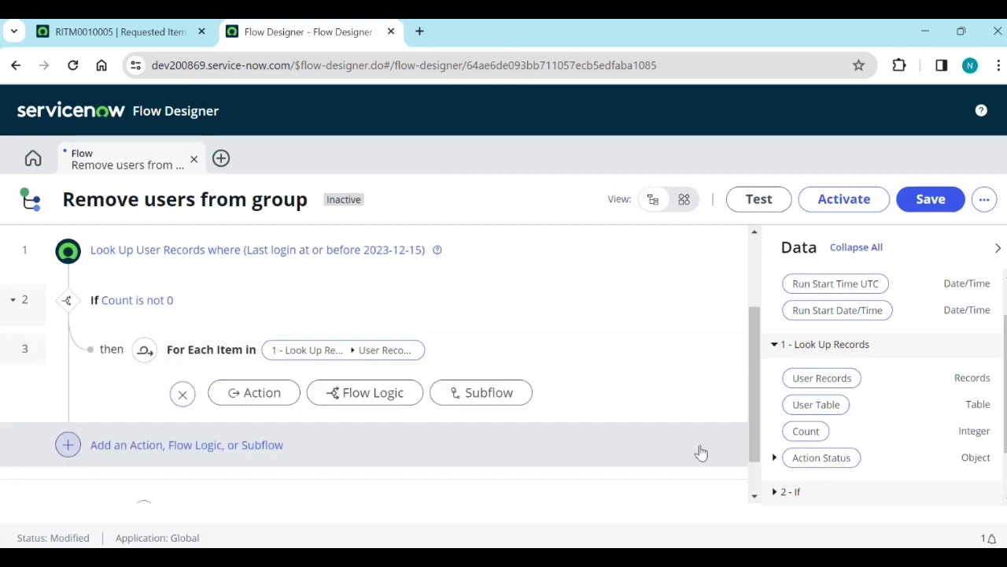
Add a Look Up Records action inside the For Each loop and set its table to Group Member [sys_user_grmember].
left_click(266, 401)
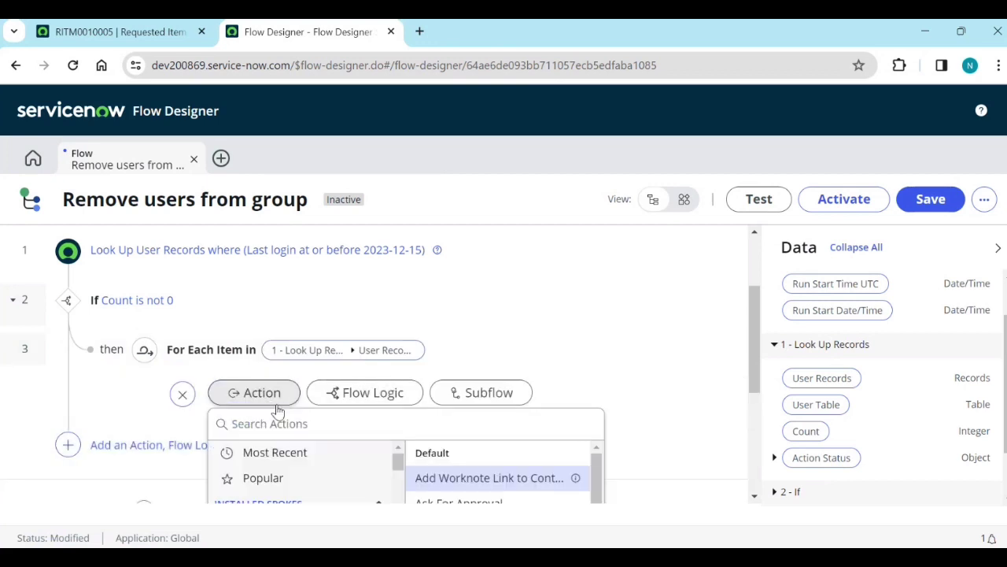
scroll(445, 450, "down", 3)
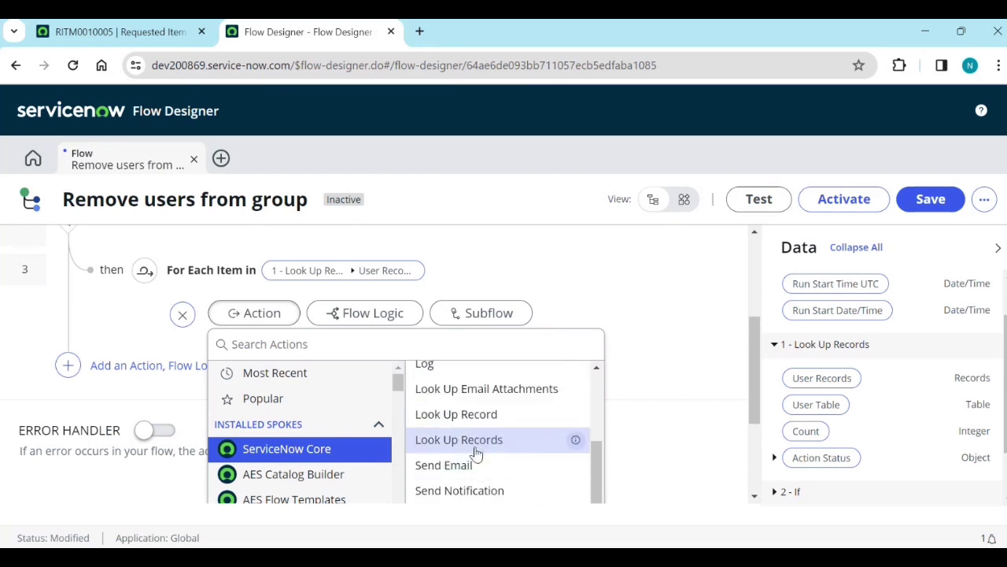
left_click(477, 447)
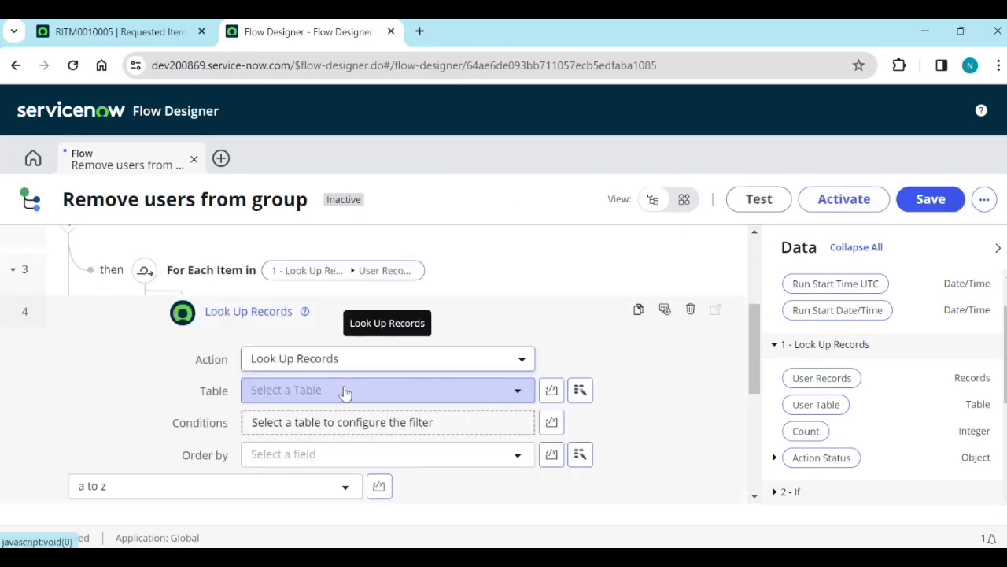
left_click(353, 402)
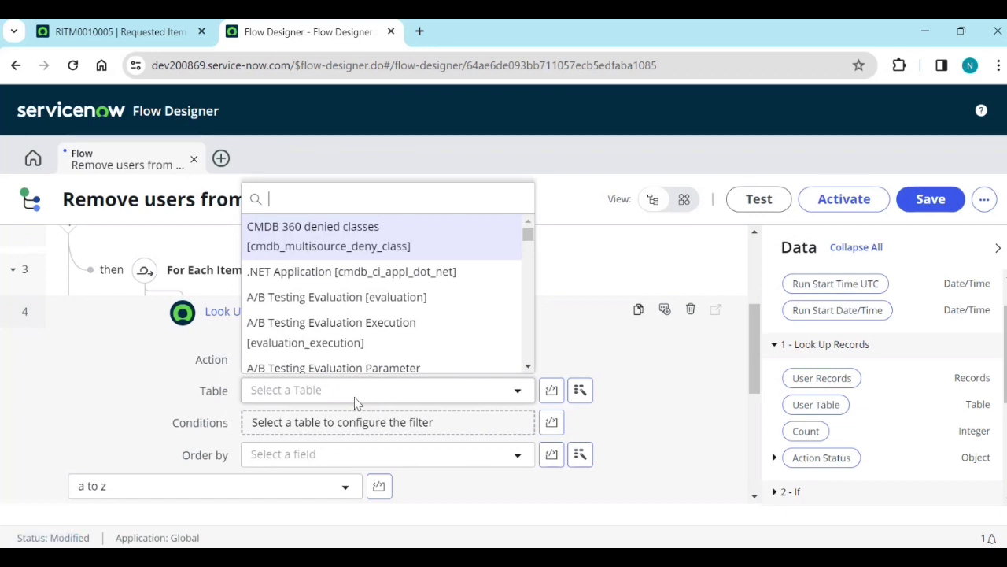
type("group")
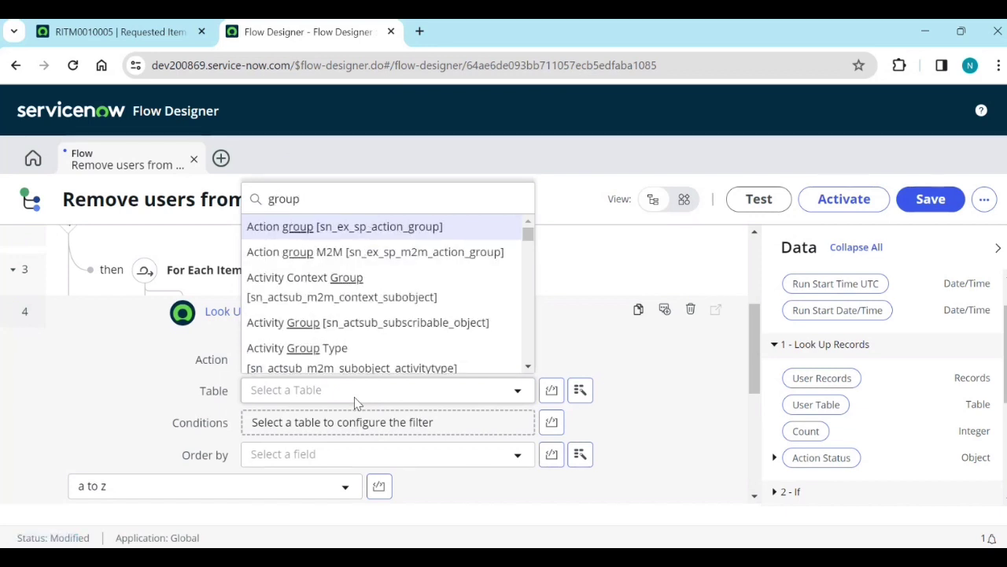
type("n")
key("BackSpace")
type("me")
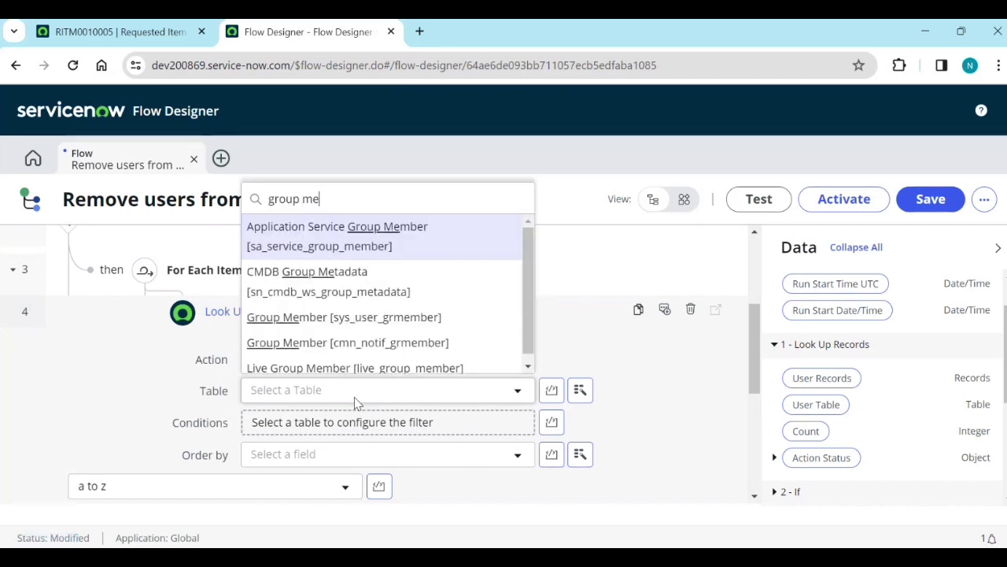
key("Down")
key("Down")
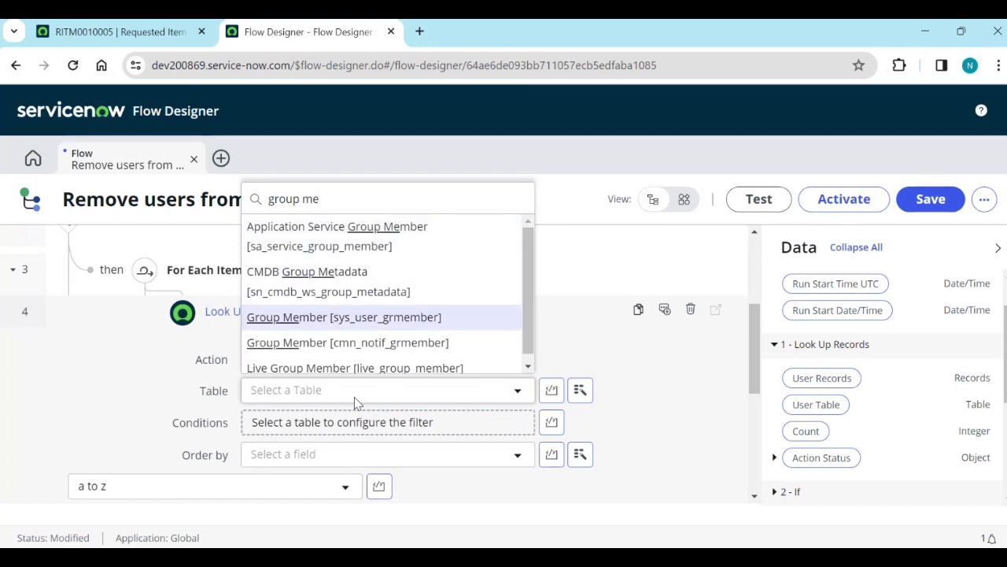
key("Return")
Add the group member lookup condition User is the For Each User Record, and finish the action.
scroll(310, 425, "down", 1)
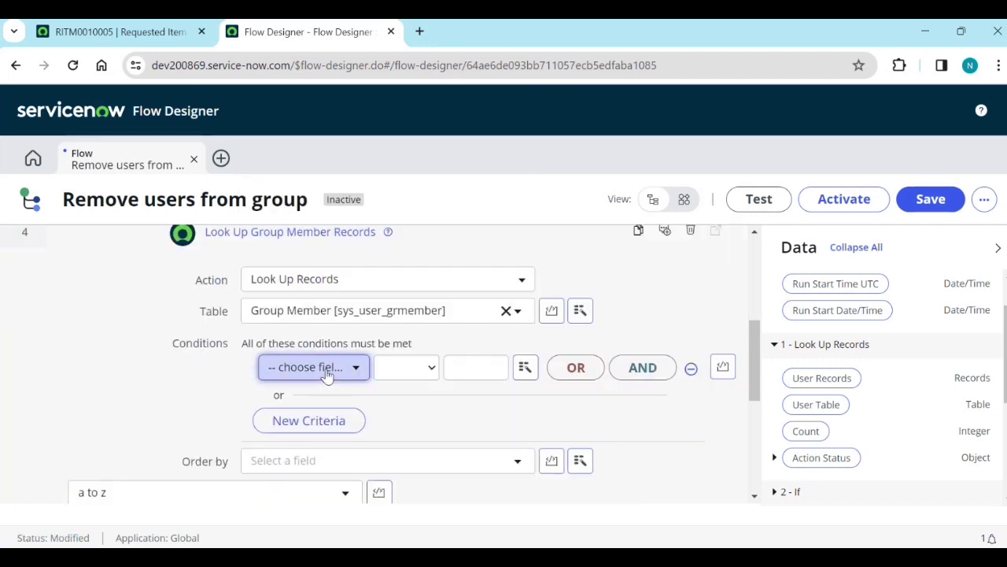
left_click(327, 376)
scroll(329, 468, "down", 3)
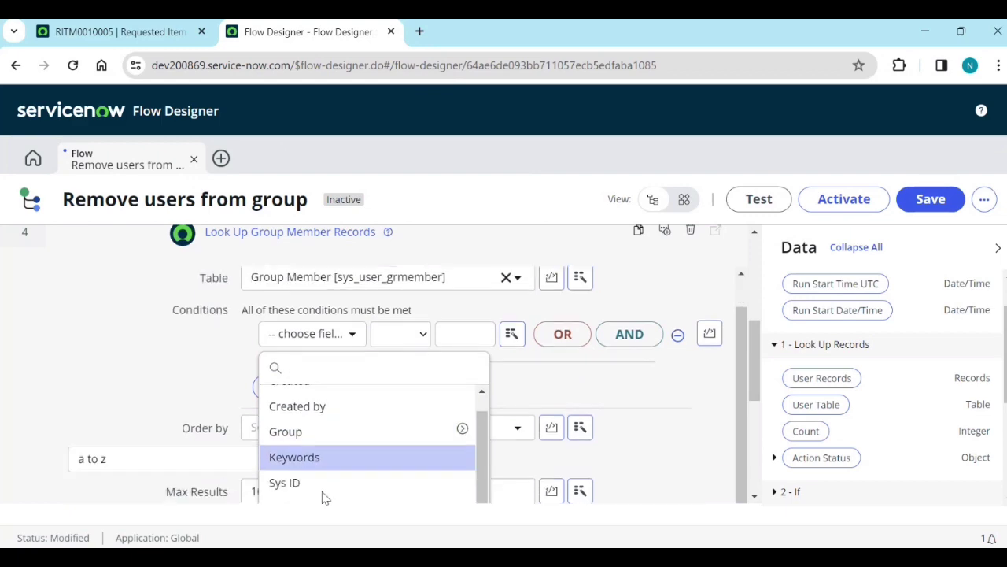
scroll(319, 492, "down", 4)
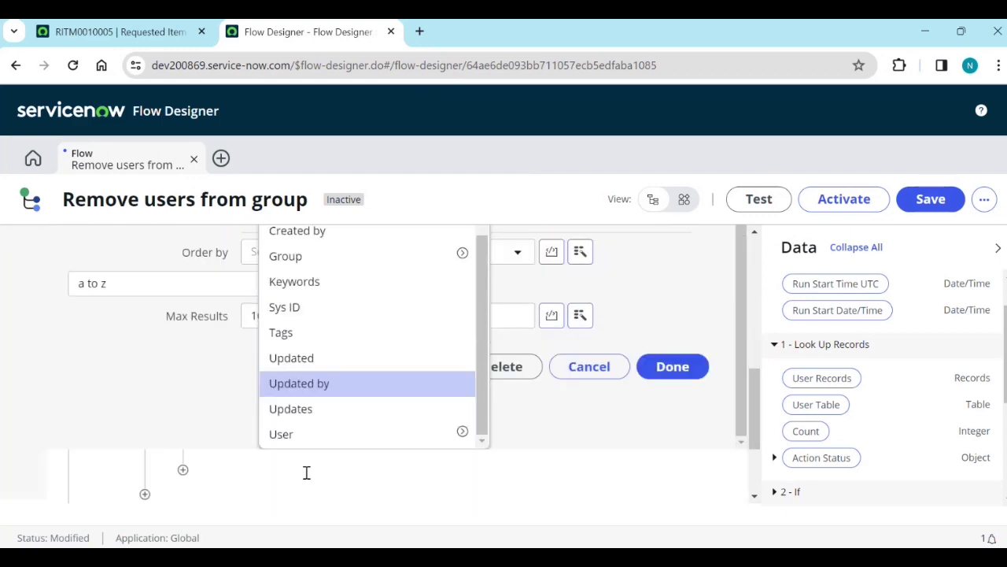
scroll(307, 472, "down", 1)
left_click(307, 360)
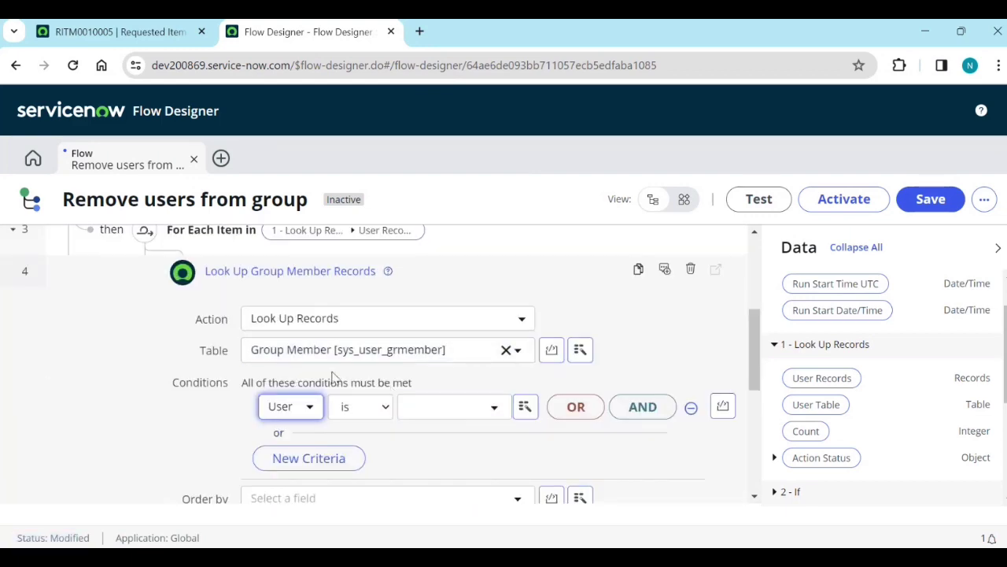
scroll(339, 379, "up", 1)
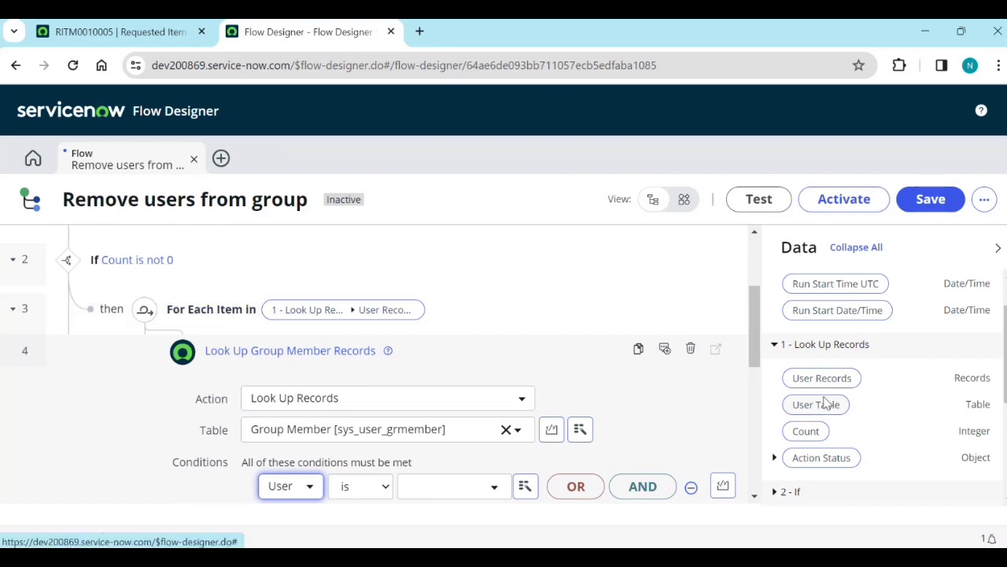
scroll(827, 406, "down", 2)
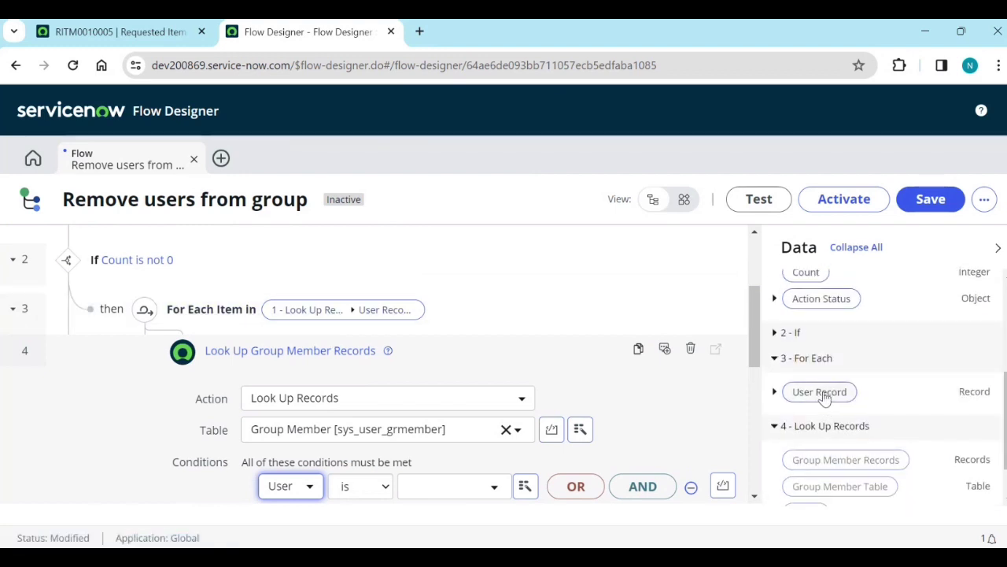
left_click_drag(822, 393, 446, 486)
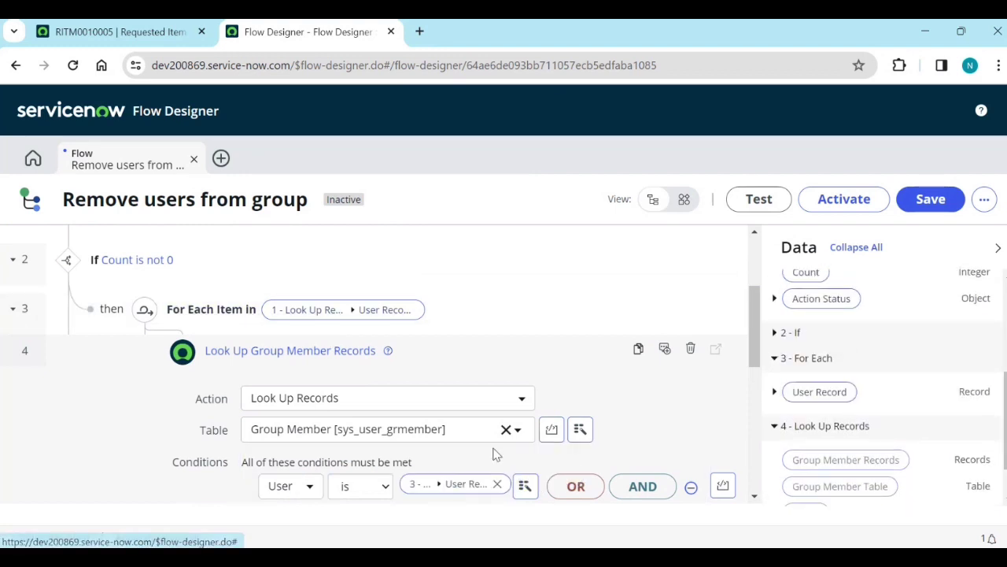
scroll(482, 453, "down", 1)
scroll(428, 434, "down", 2)
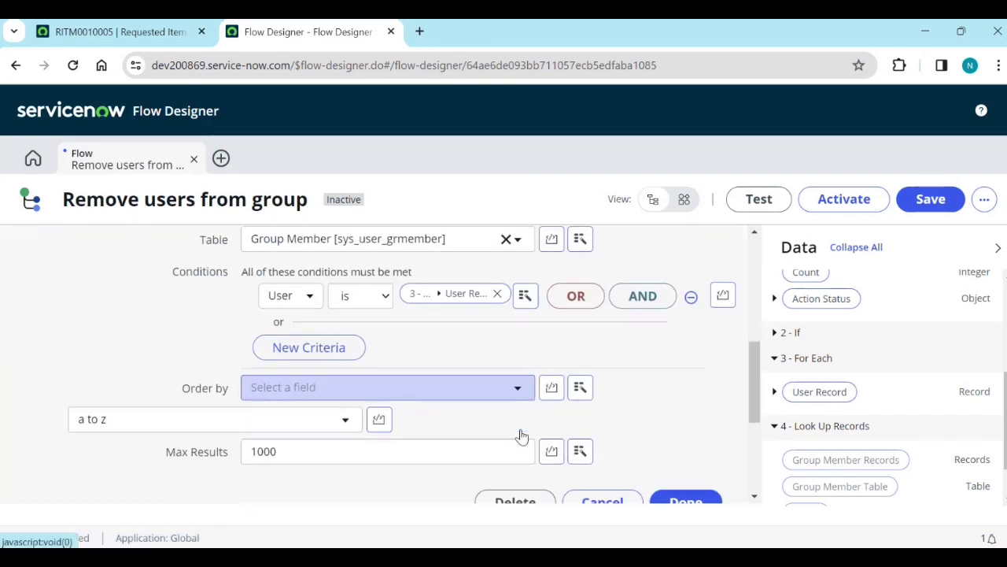
left_click(681, 456)
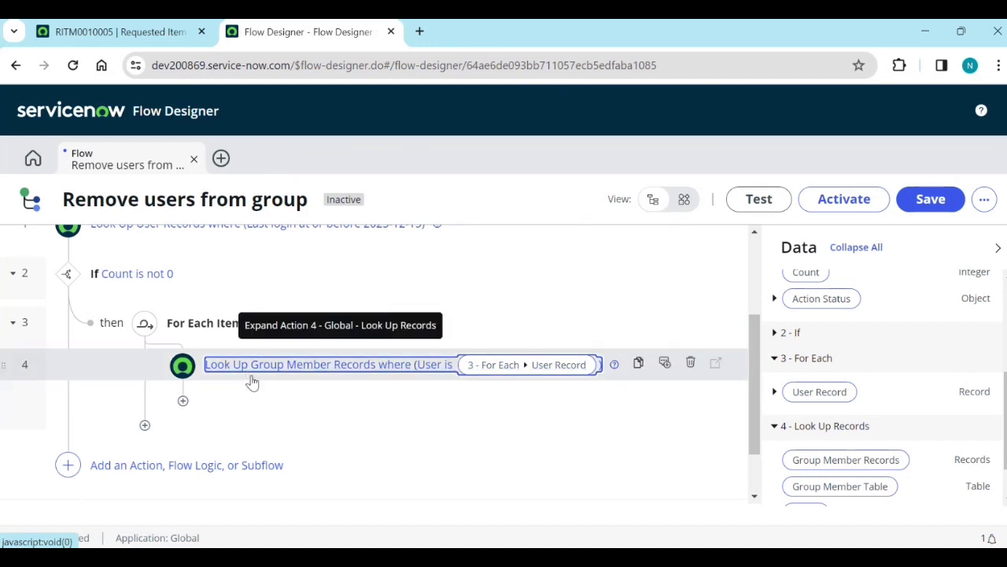
Add an If flow logic after the group member lookup and label its condition "groups is morethan 1".
left_click(182, 401)
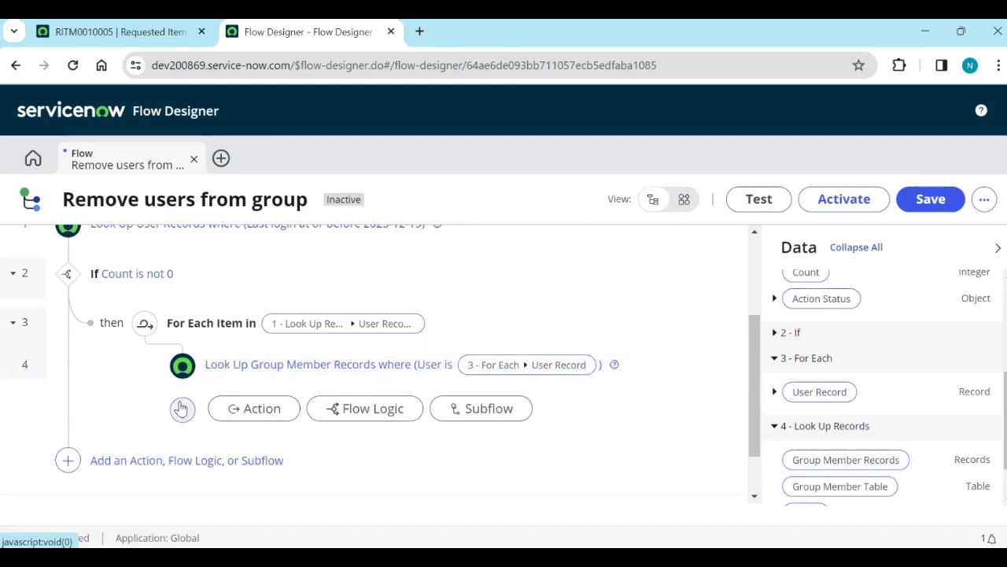
left_click(361, 417)
left_click(371, 470)
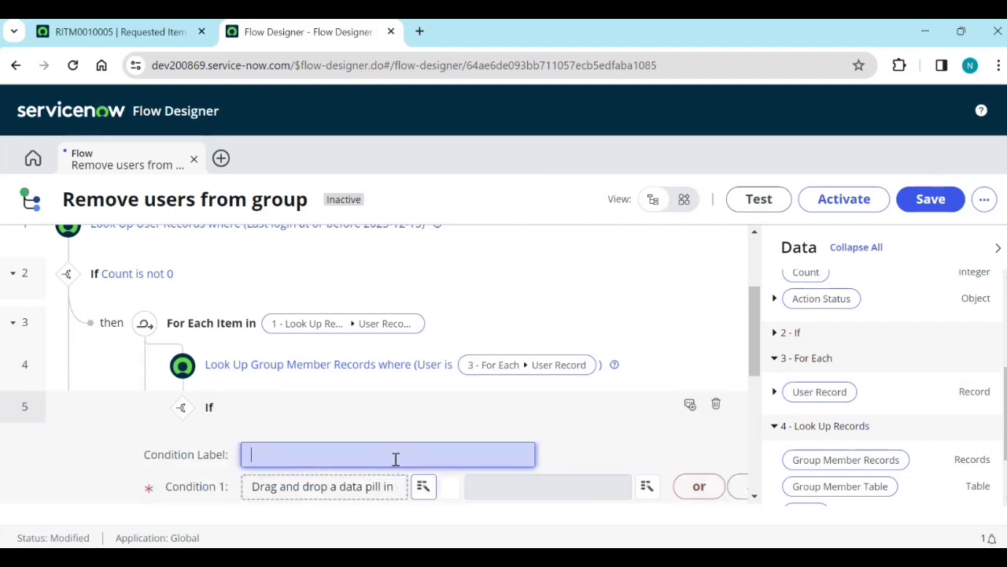
type("an")
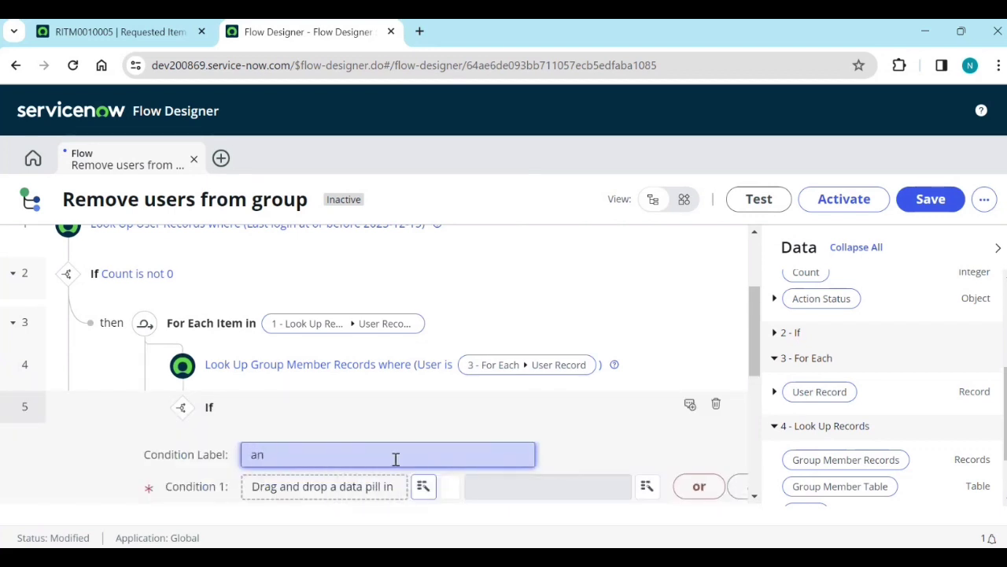
key("BackSpace")
key("BackSpace")
type("user")
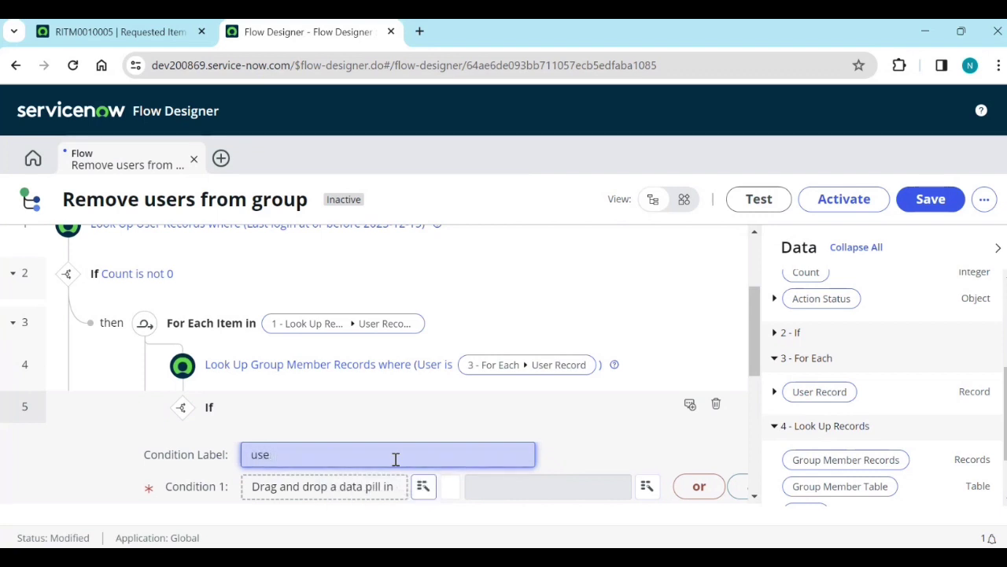
key("BackSpace")
key("BackSpace")
key("BackSpace")
type("groups is more")
type("than 1")
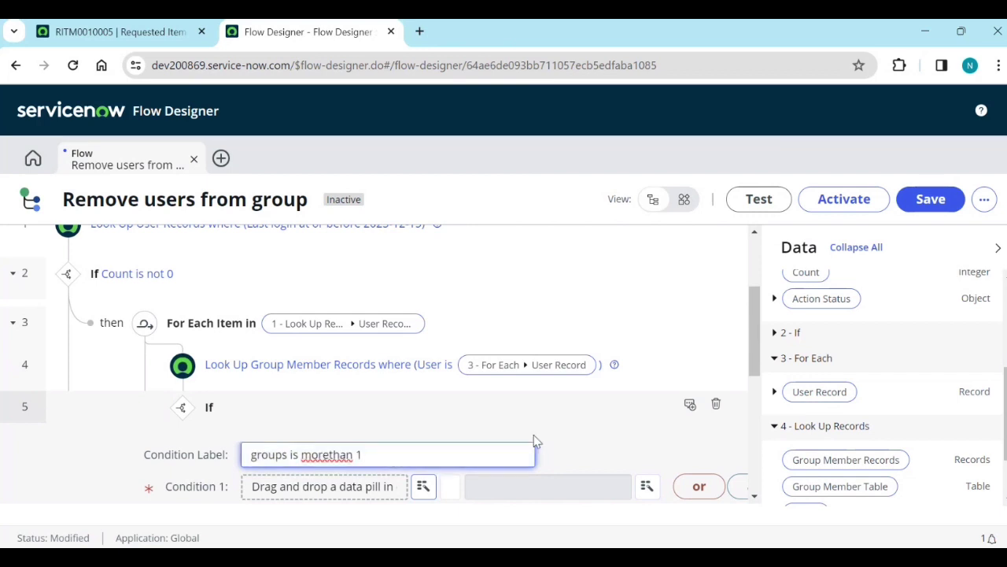
Set the groups If condition to compare the Count from the group member lookup against 0, and finish the condition.
scroll(915, 461, "down", 1)
left_click_drag(798, 438, 344, 490)
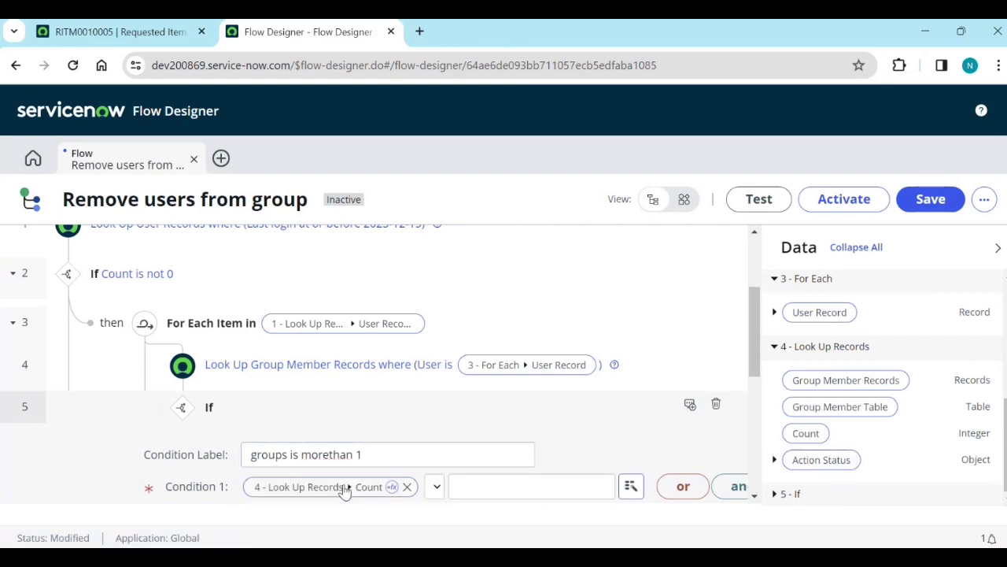
left_click(438, 489)
left_click(453, 403)
left_click(598, 492)
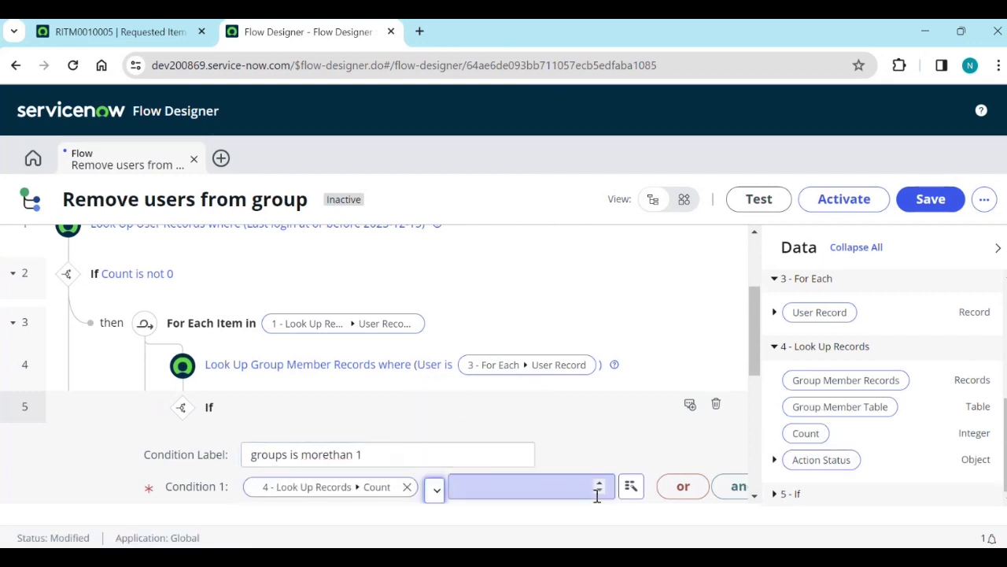
type("1")
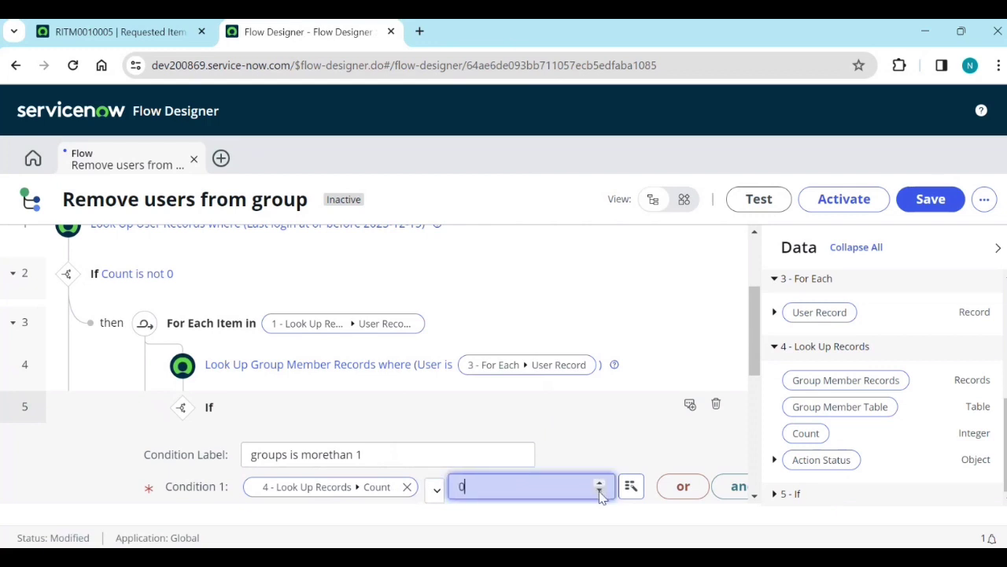
left_click(599, 492)
scroll(592, 448, "down", 2)
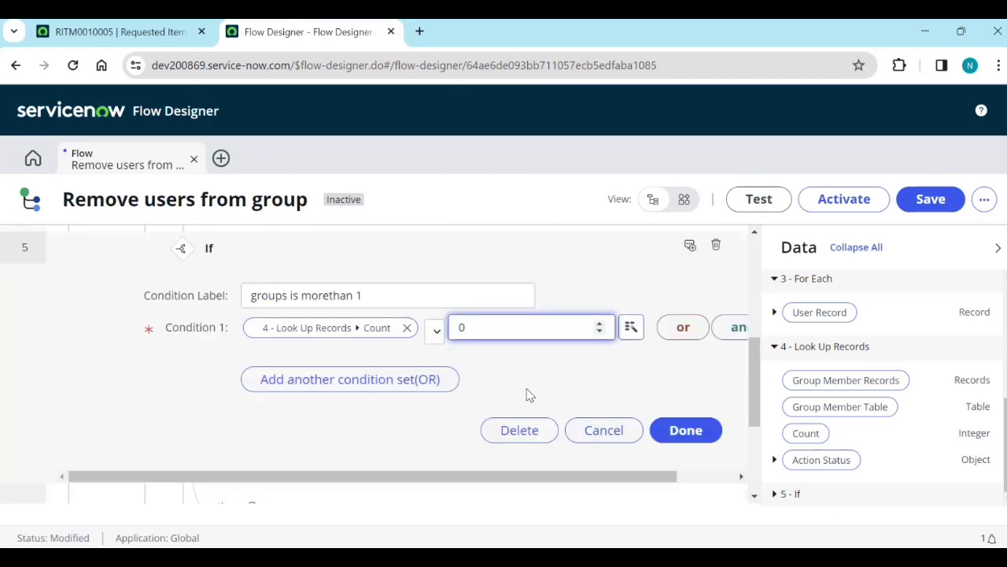
left_click(687, 431)
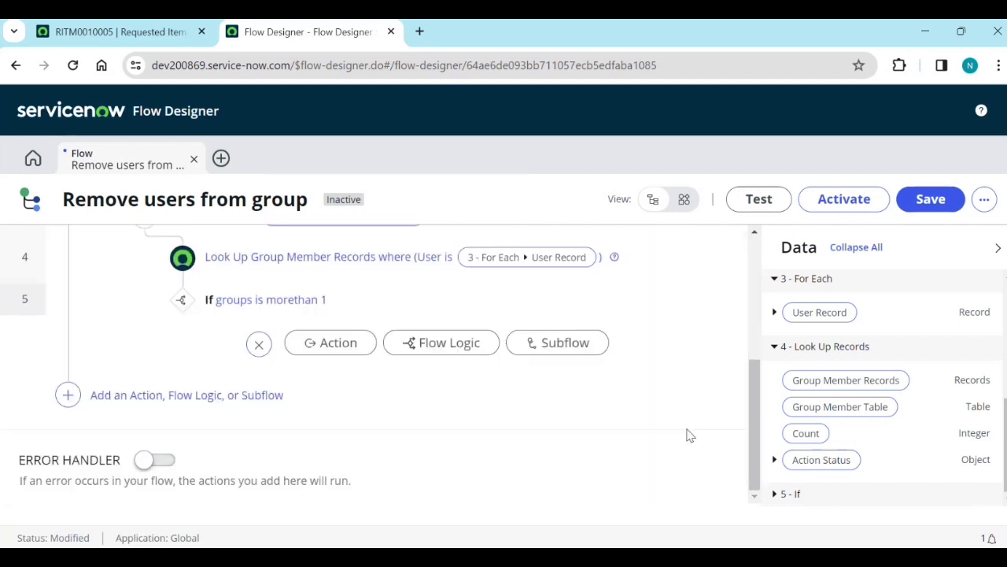
Add a For Each flow logic inside the groups If branch that loops over the Group Member Records from the second lookup.
scroll(254, 398, "up", 1)
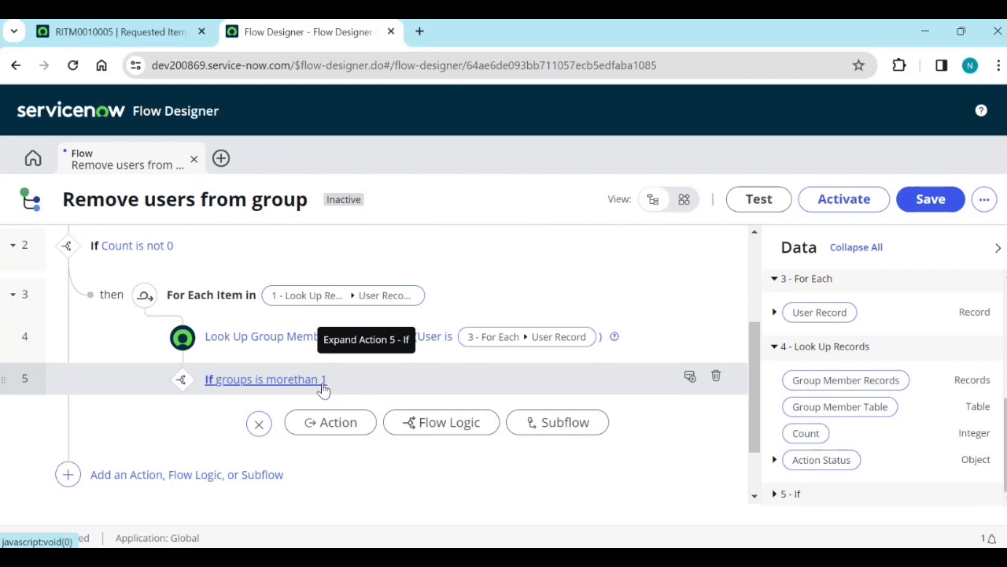
left_click(410, 424)
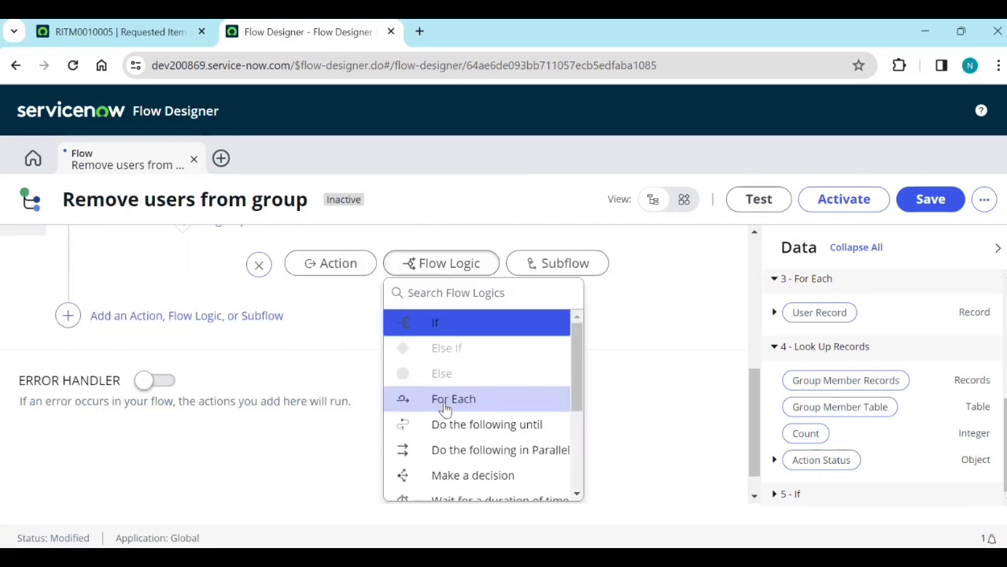
left_click(449, 400)
scroll(382, 353, "up", 1)
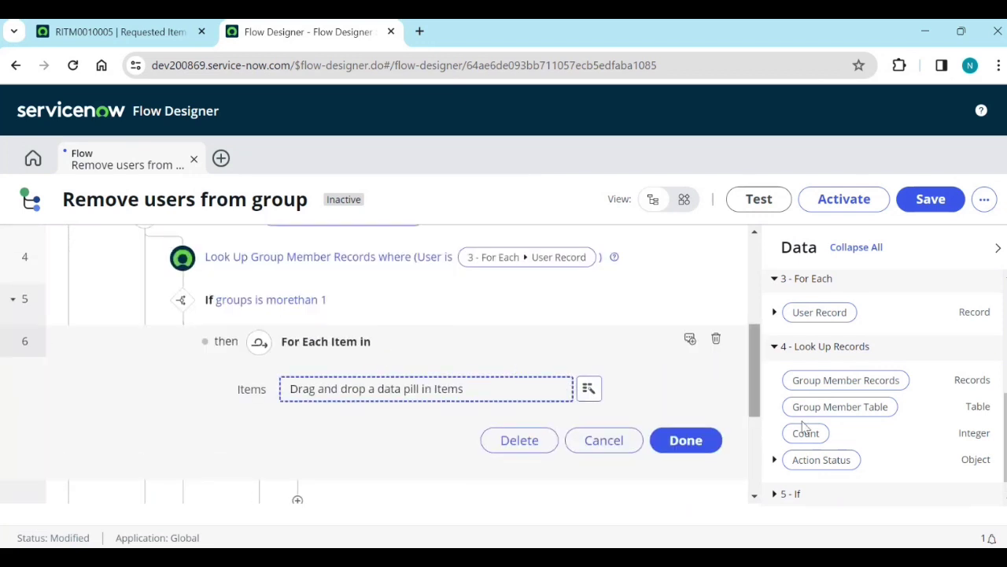
left_click_drag(843, 393, 443, 406)
scroll(443, 407, "down", 1)
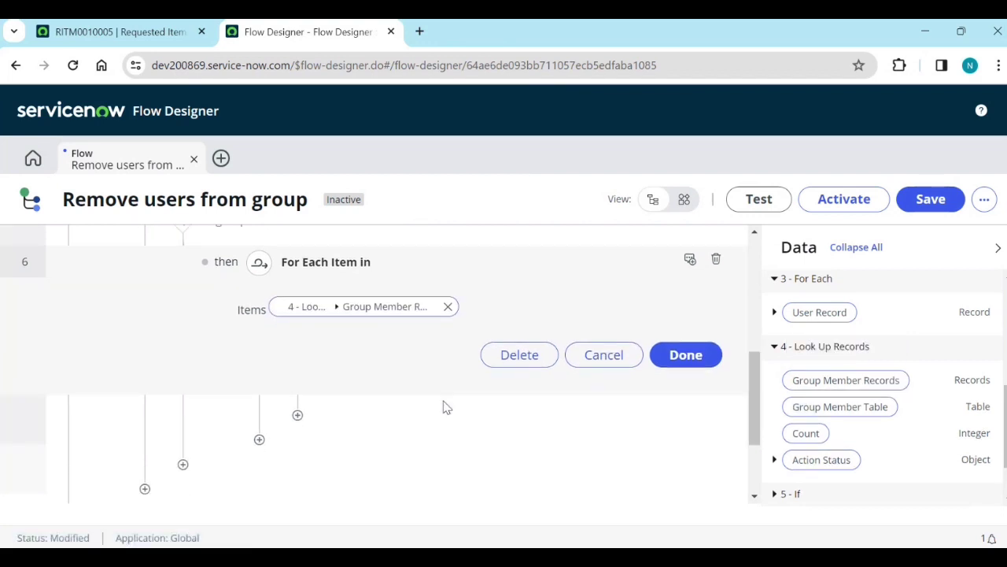
left_click(699, 357)
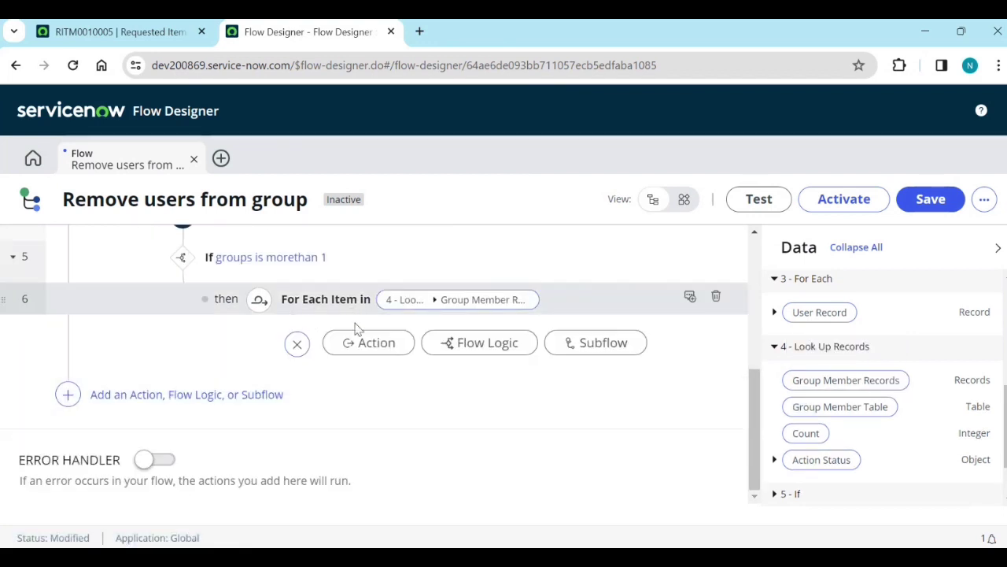
Add a Delete Record action inside the inner For Each loop, using its Group Member Record as the record.
left_click(391, 347)
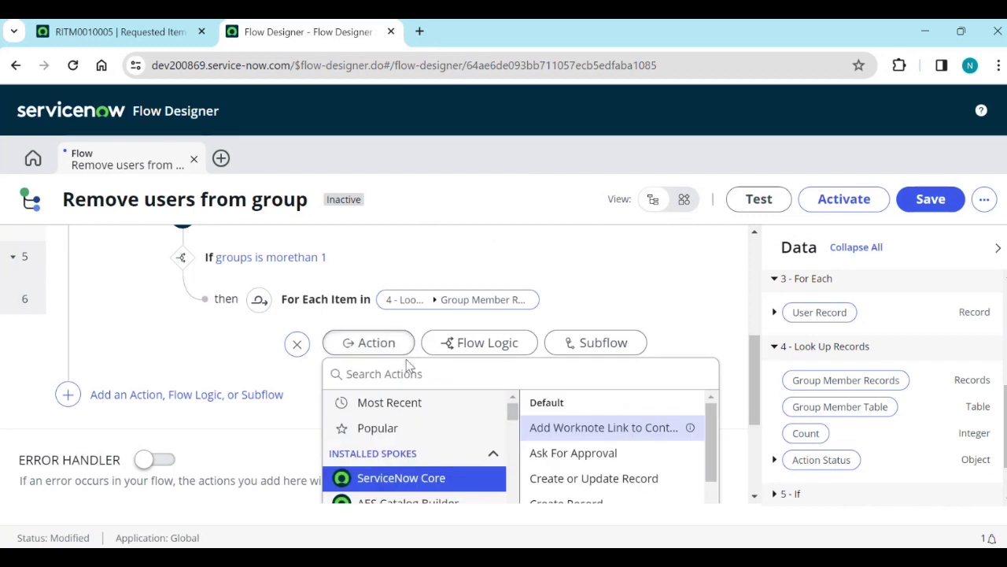
scroll(551, 440, "down", 2)
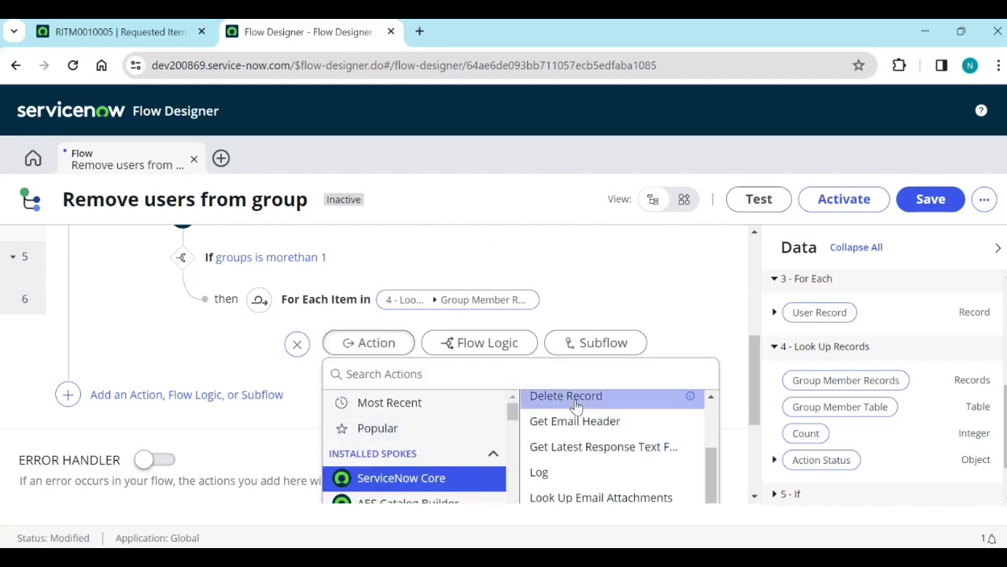
left_click(576, 403)
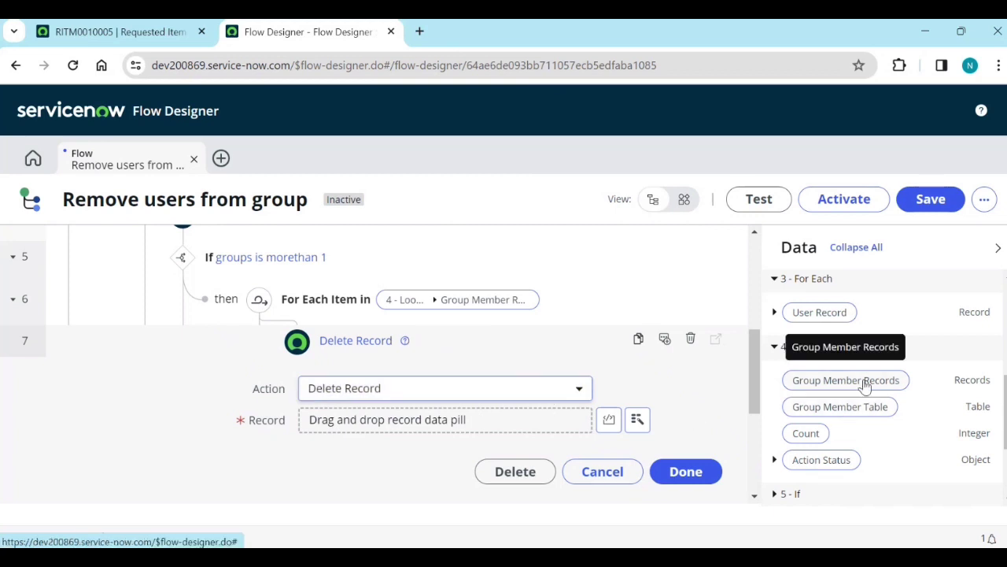
scroll(865, 394, "down", 4)
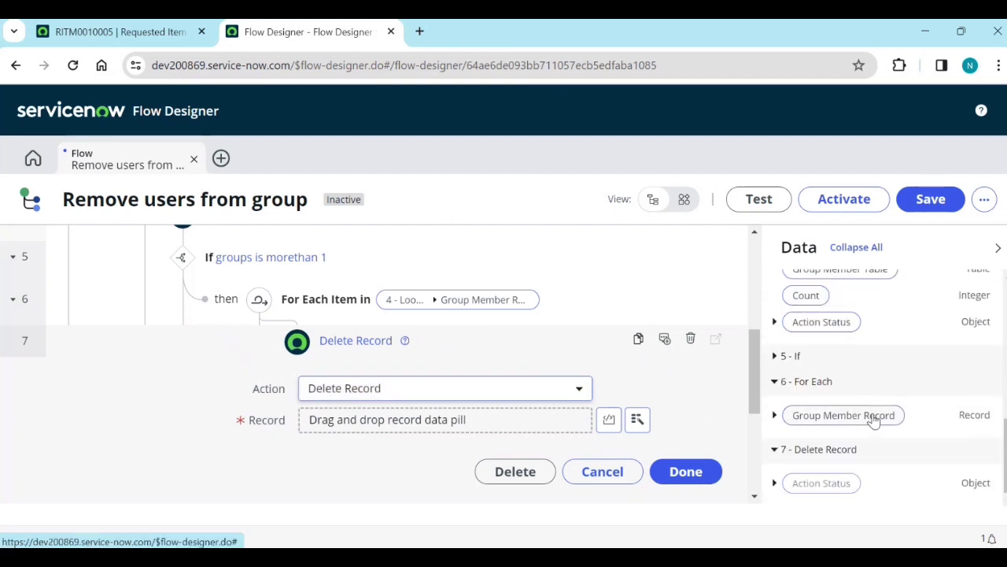
left_click_drag(872, 416, 447, 429)
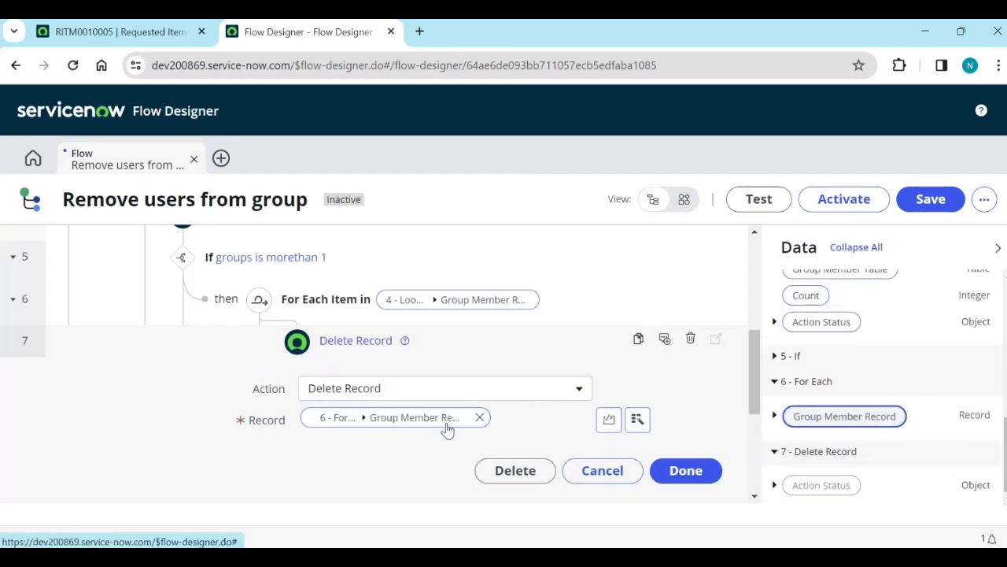
left_click(685, 477)
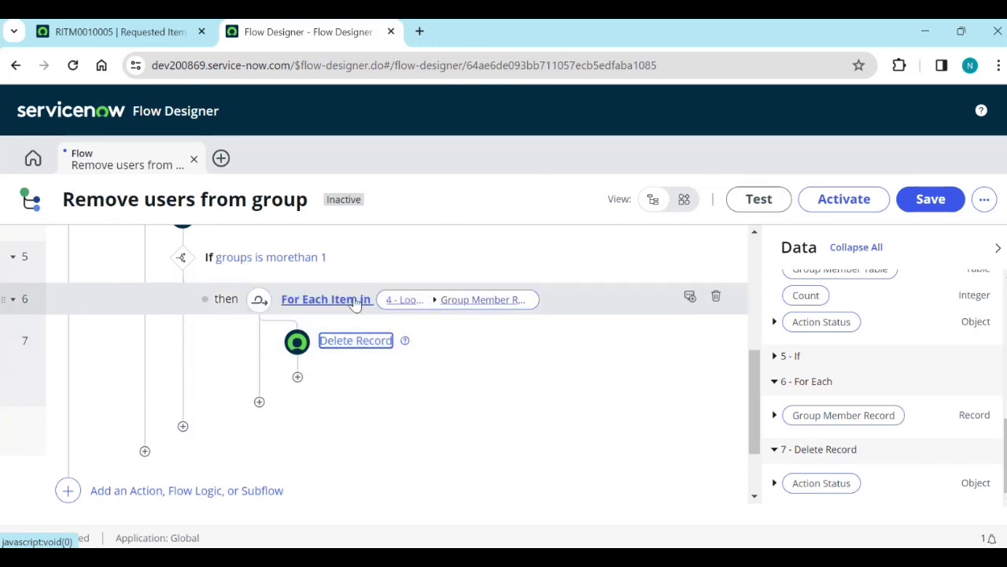
Add the condition Active is true to the first user lookup alongside the last login condition, and finish the action.
scroll(360, 352, "up", 3)
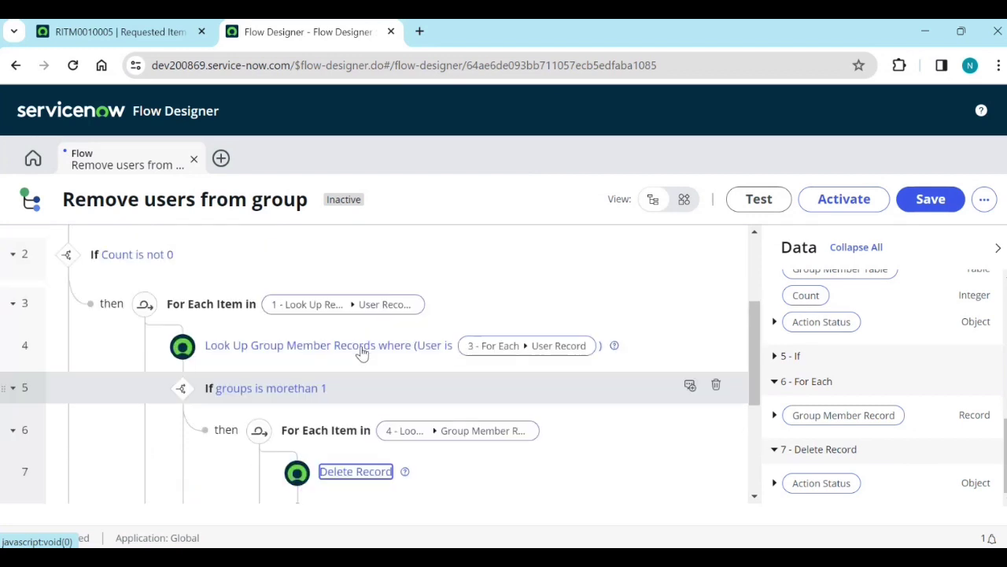
scroll(209, 339, "up", 1)
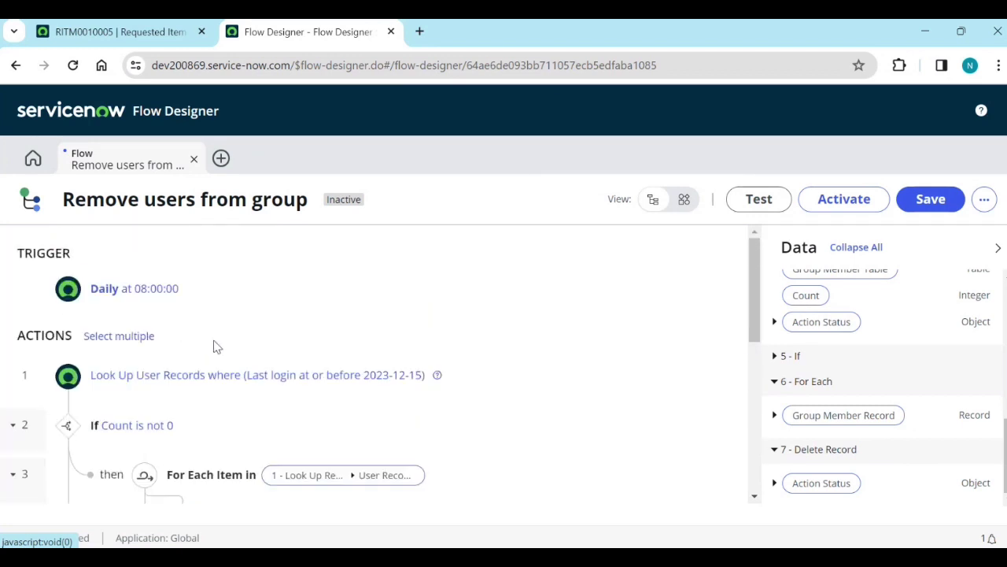
left_click(220, 386)
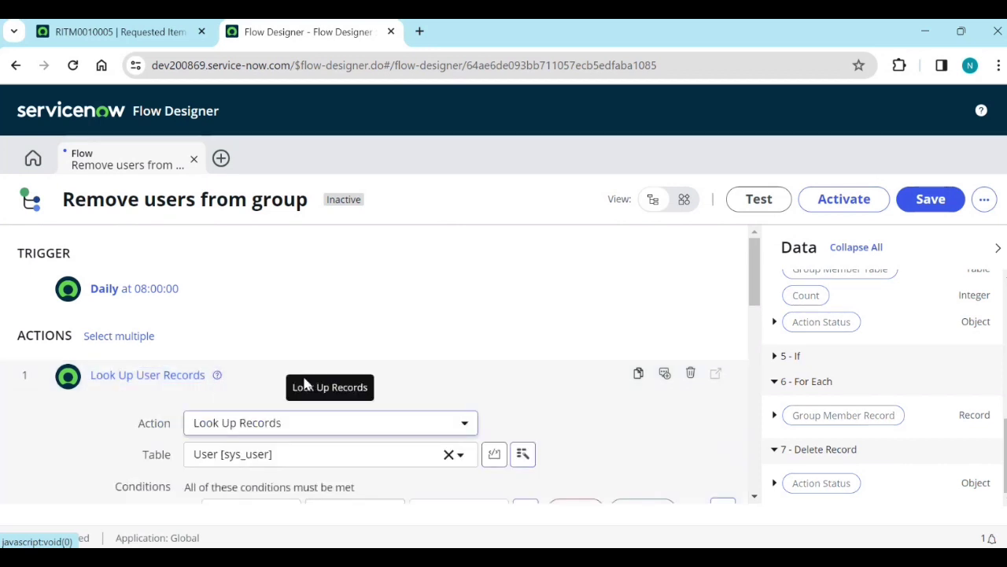
scroll(334, 389, "down", 1)
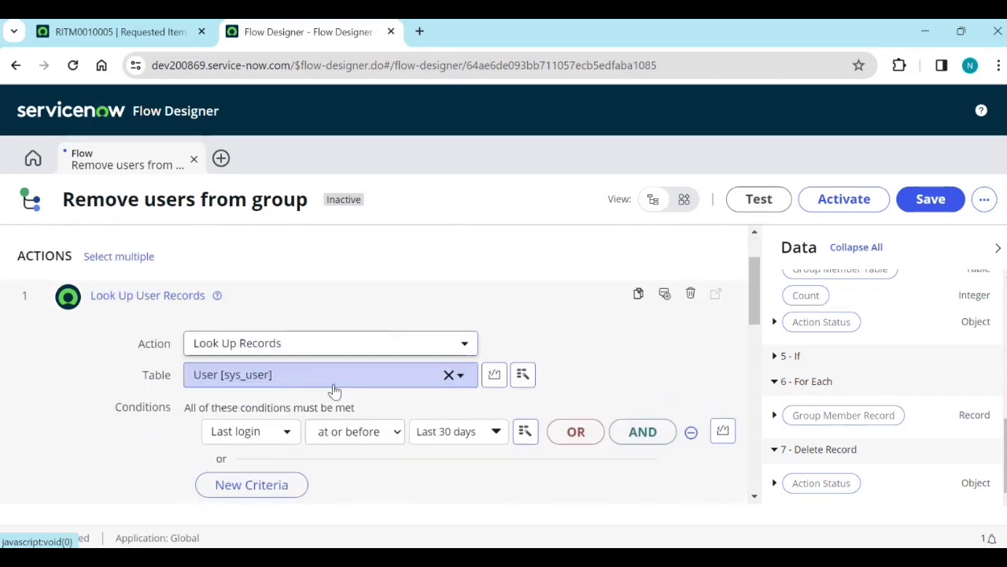
left_click(644, 435)
left_click(292, 464)
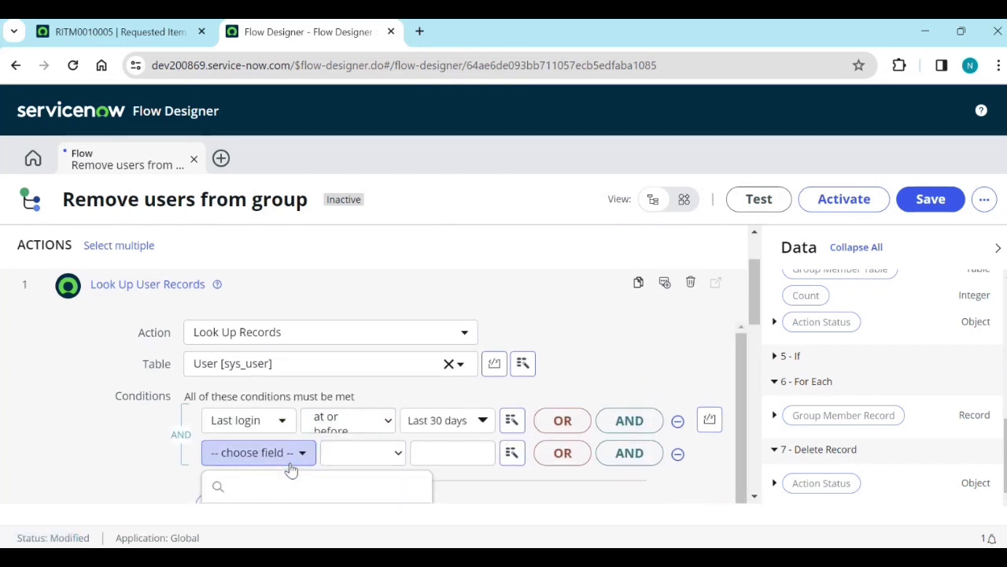
type("act")
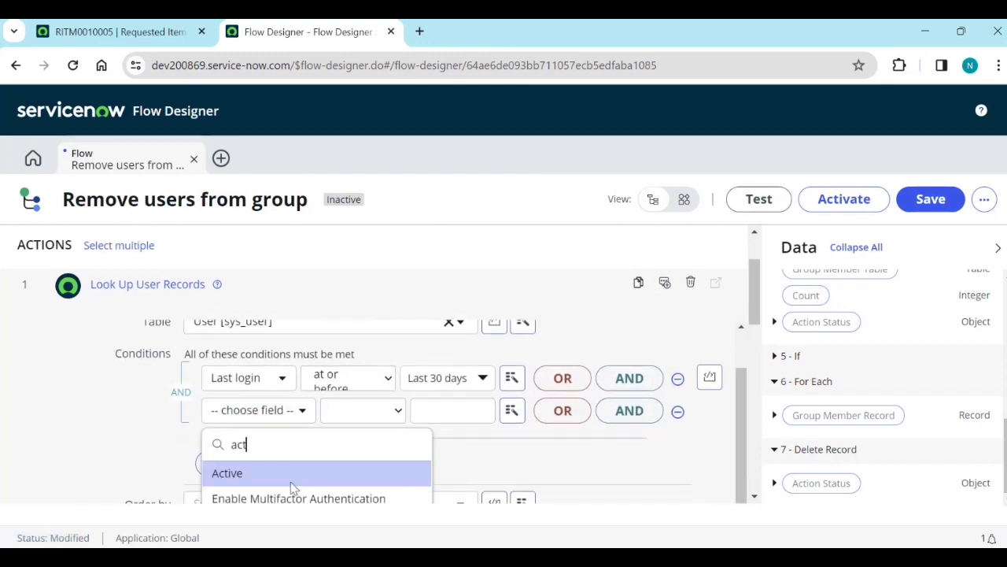
left_click(295, 478)
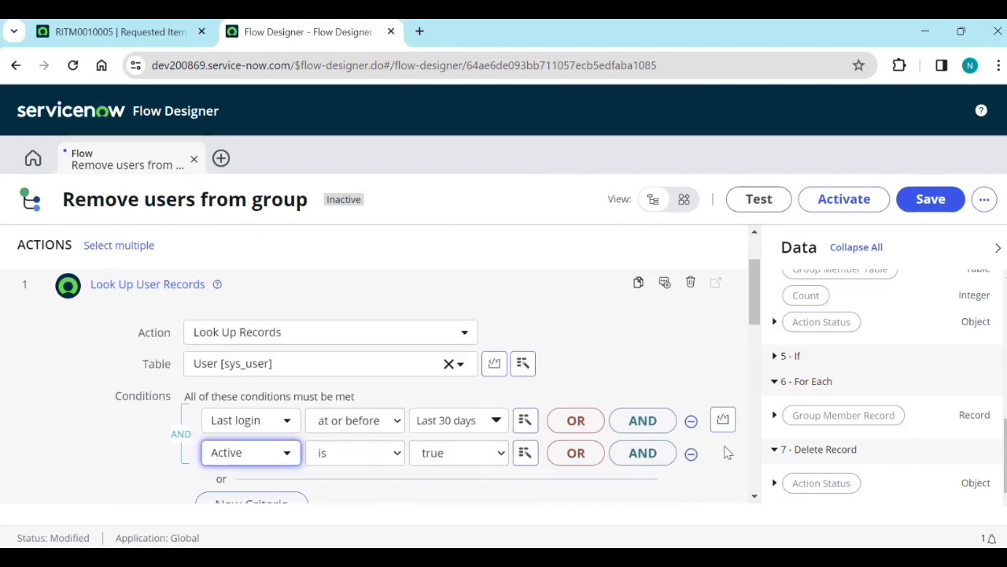
scroll(728, 453, "down", 3)
left_click(686, 434)
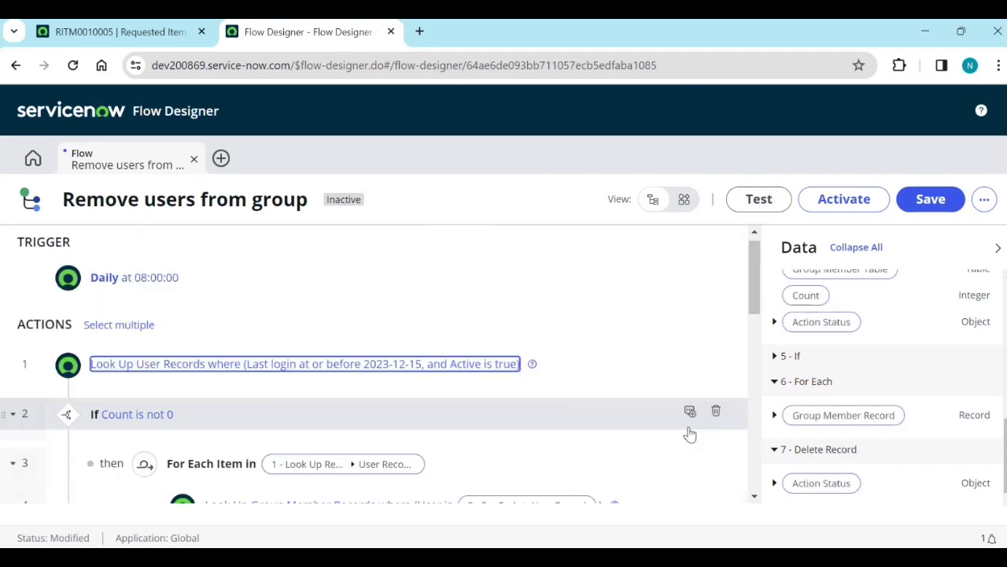
Review the flow's steps from the user lookup through the nested loops to the Delete Record action.
scroll(367, 409, "down", 1)
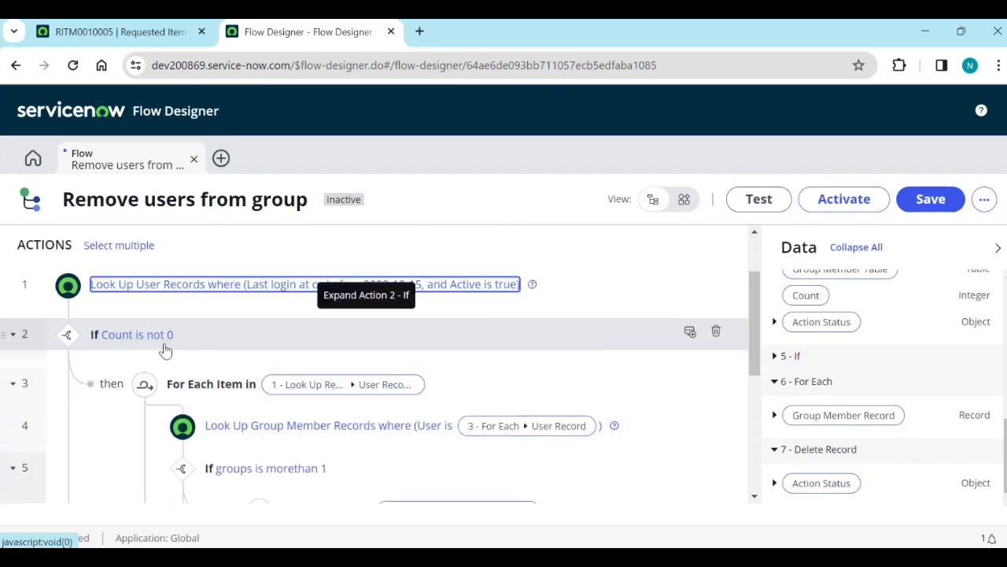
scroll(167, 357, "down", 1)
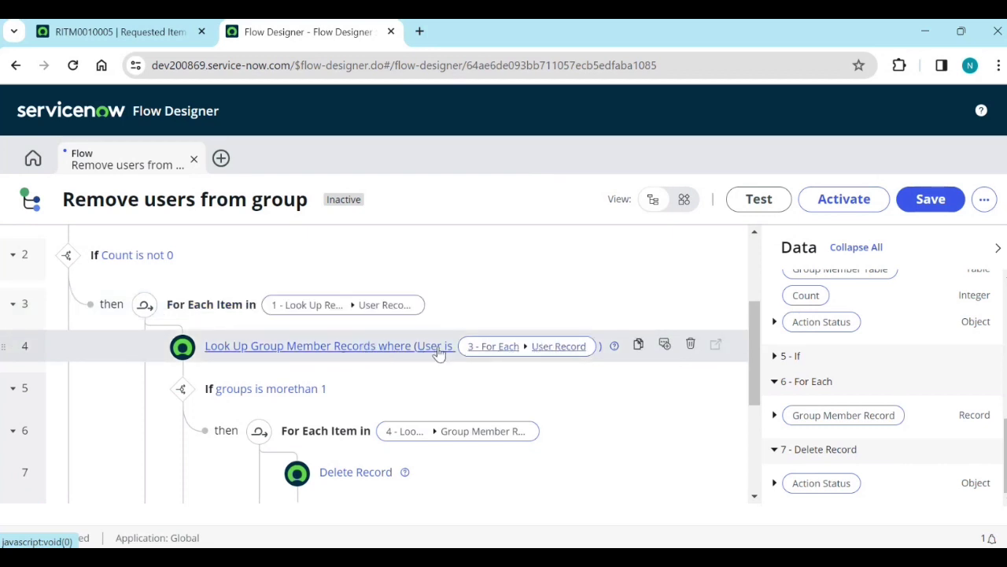
scroll(425, 355, "down", 1)
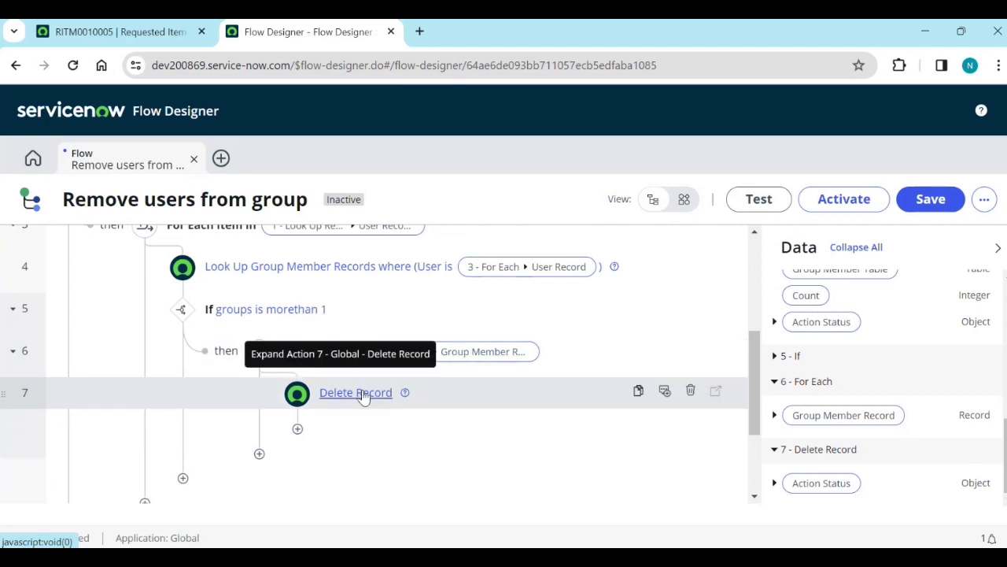
left_click(259, 455)
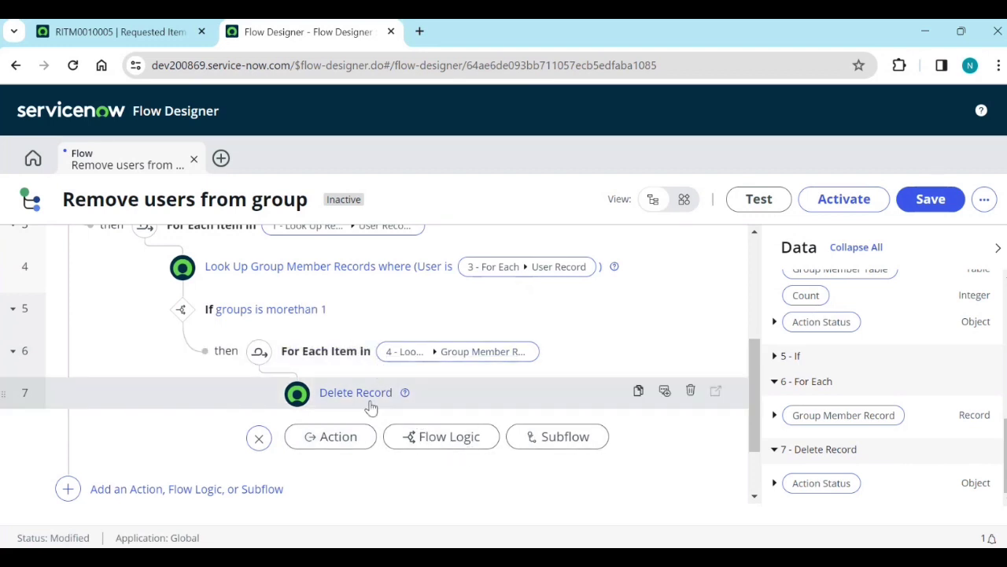
left_click(259, 438)
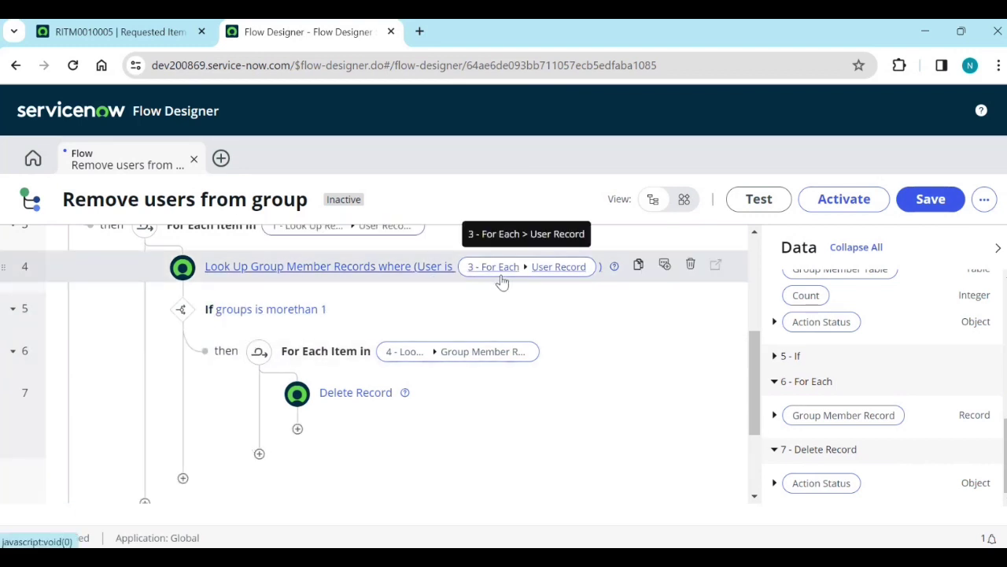
scroll(328, 319, "up", 1)
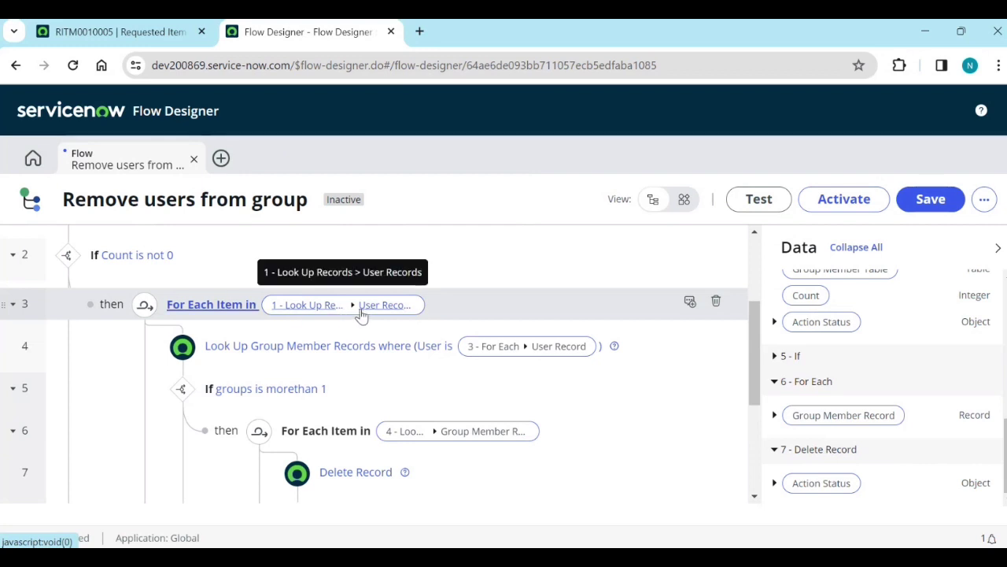
scroll(169, 296, "down", 1)
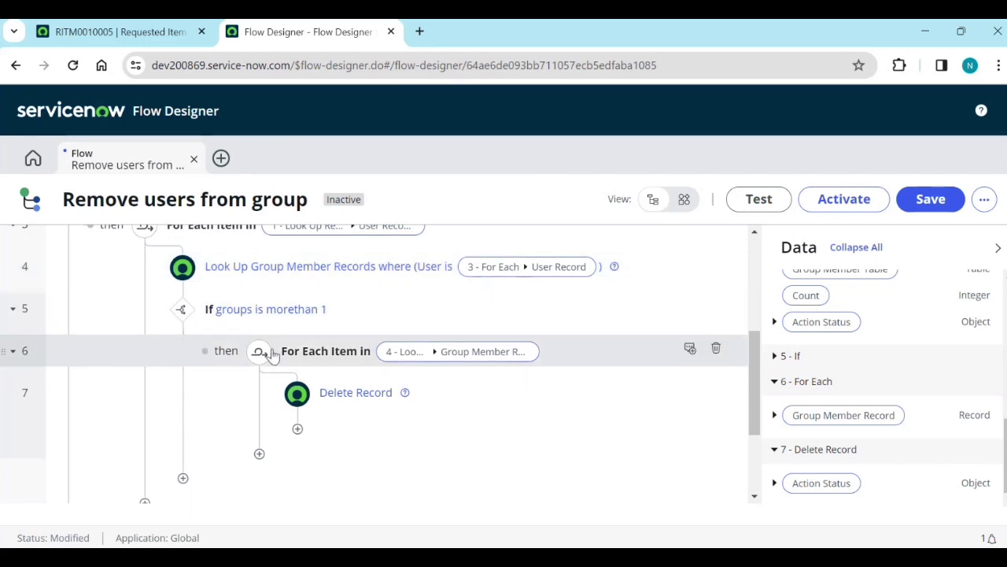
scroll(220, 271, "up", 1)
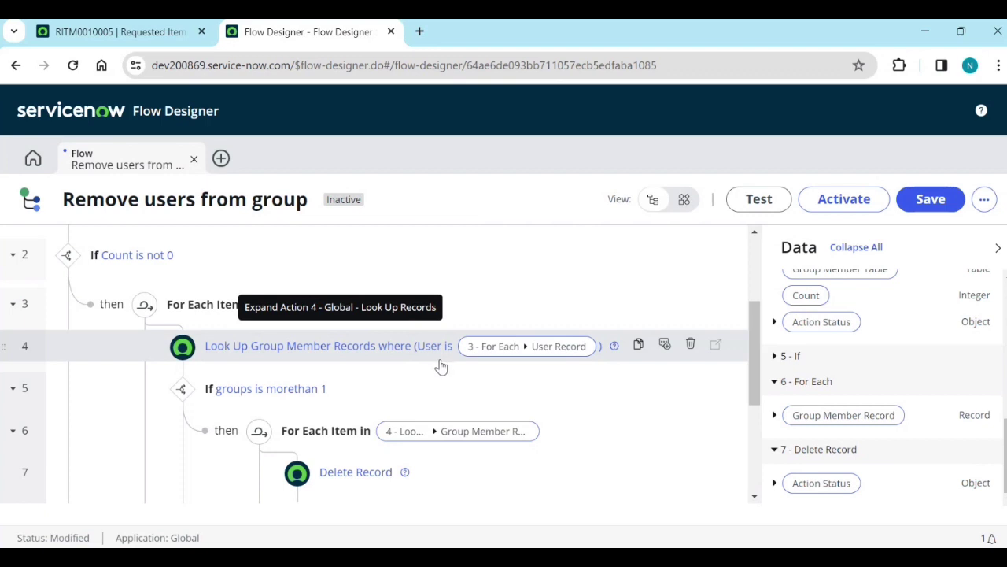
scroll(393, 362, "down", 3)
scroll(416, 344, "up", 2)
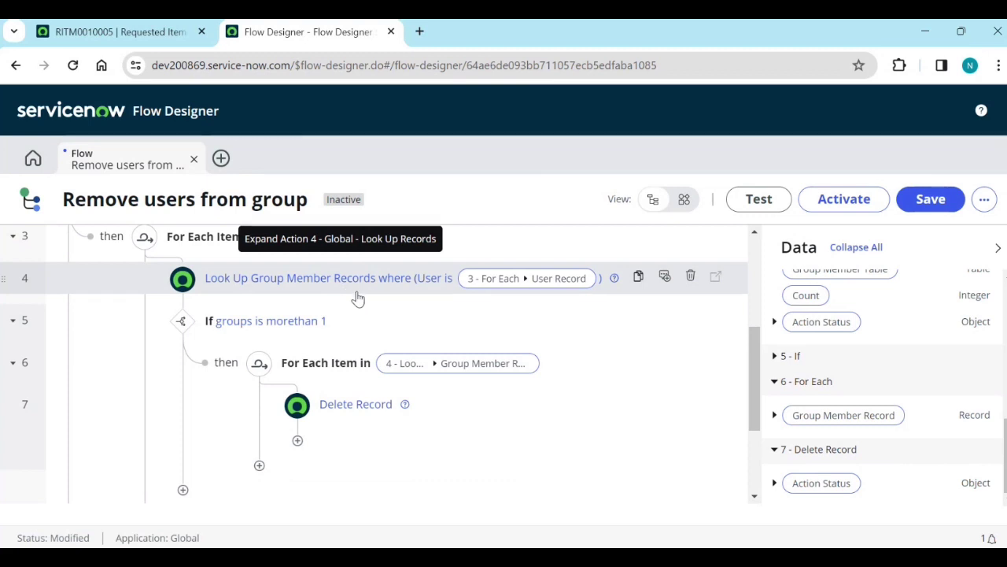
Save the flow and create a new action named "Create incident from schedule job" in the Global application.
left_click(925, 203)
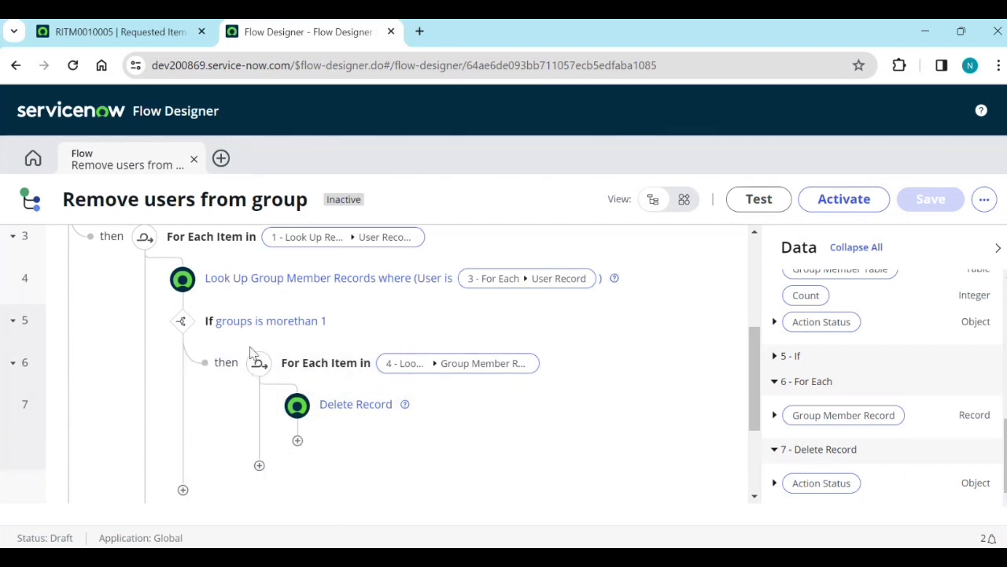
left_click(220, 159)
left_click(240, 230)
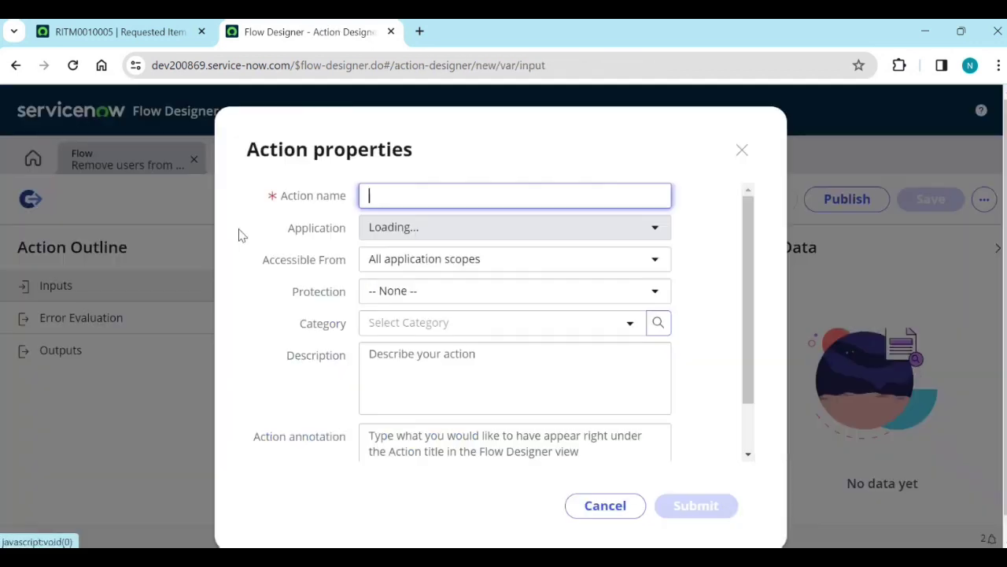
left_click(396, 200)
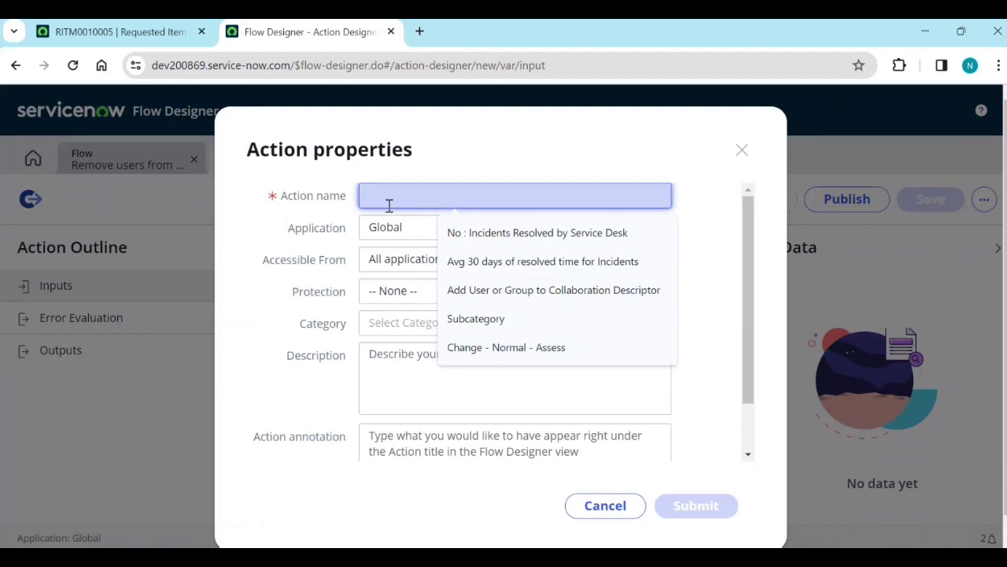
type("Create")
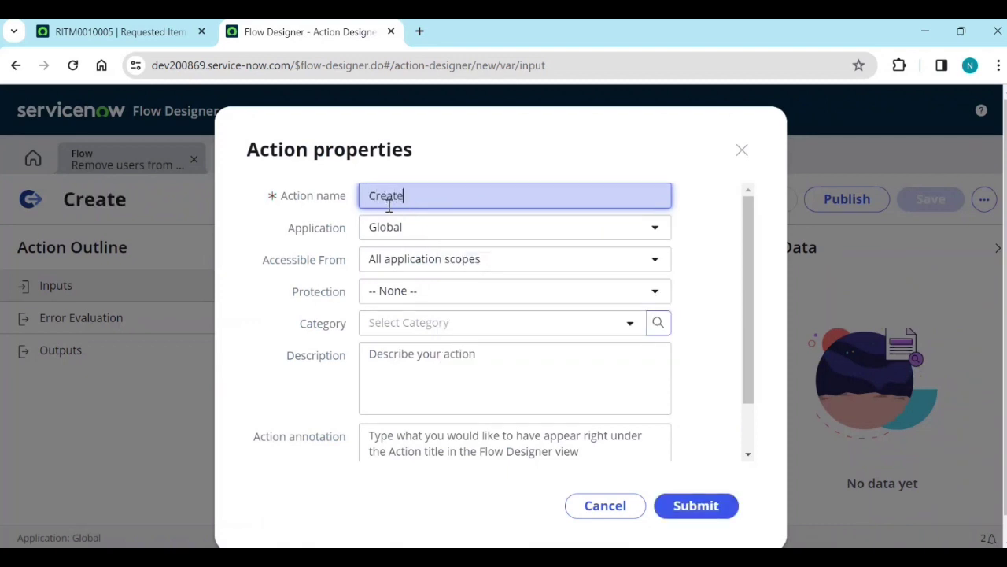
type(" incident from schedule job")
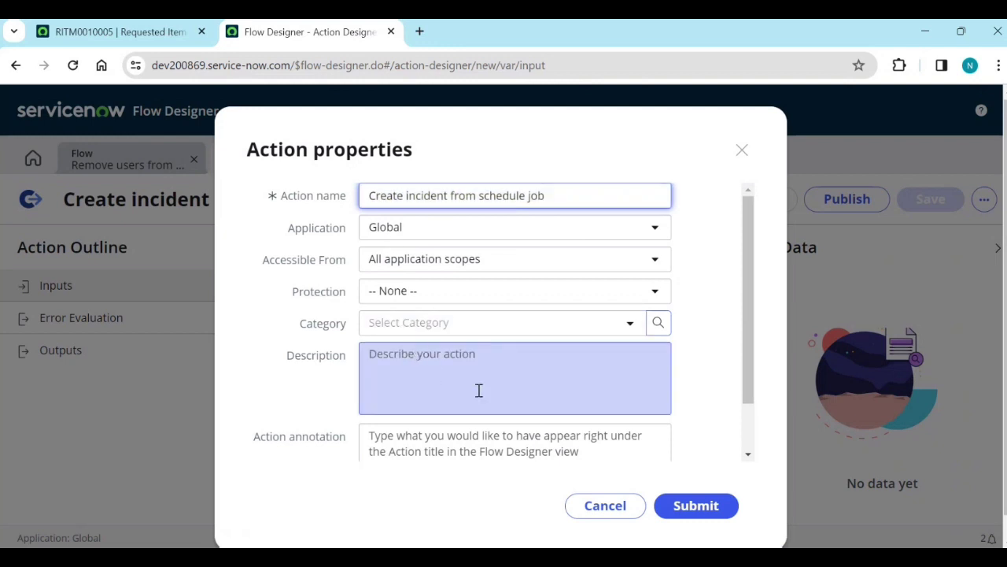
scroll(478, 390, "down", 1)
left_click(695, 507)
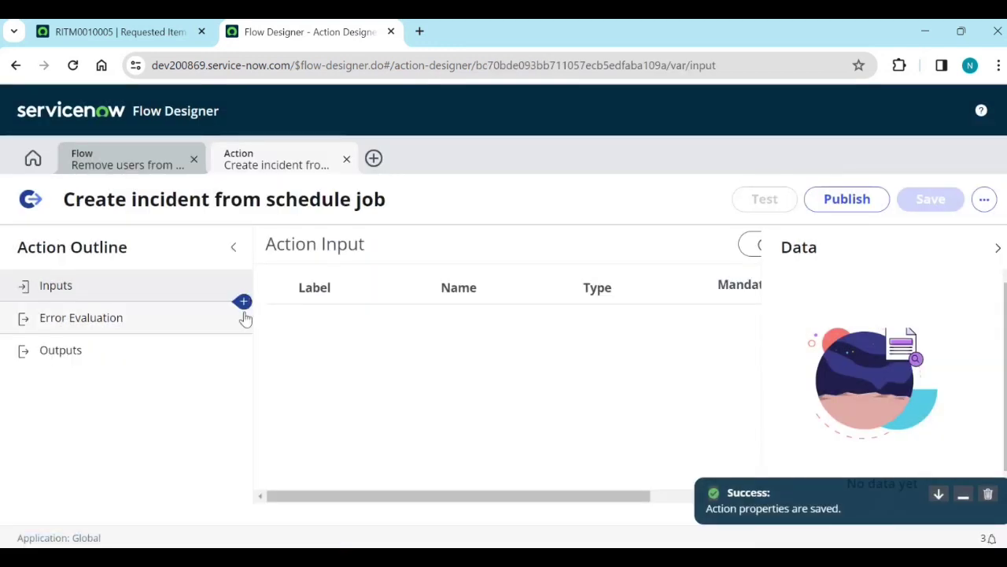
Add a String input labelled Users to the action.
left_click(243, 303)
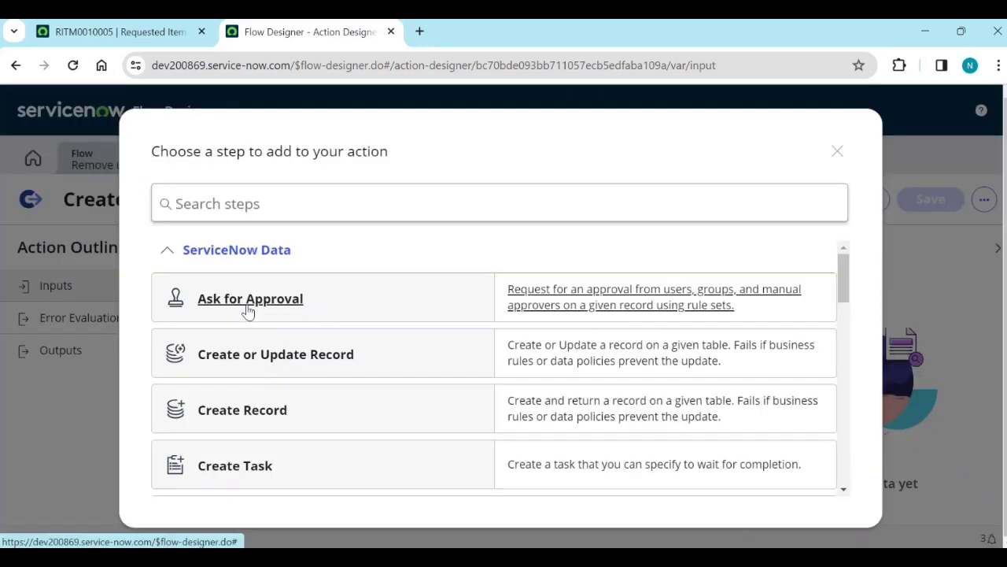
left_click(837, 150)
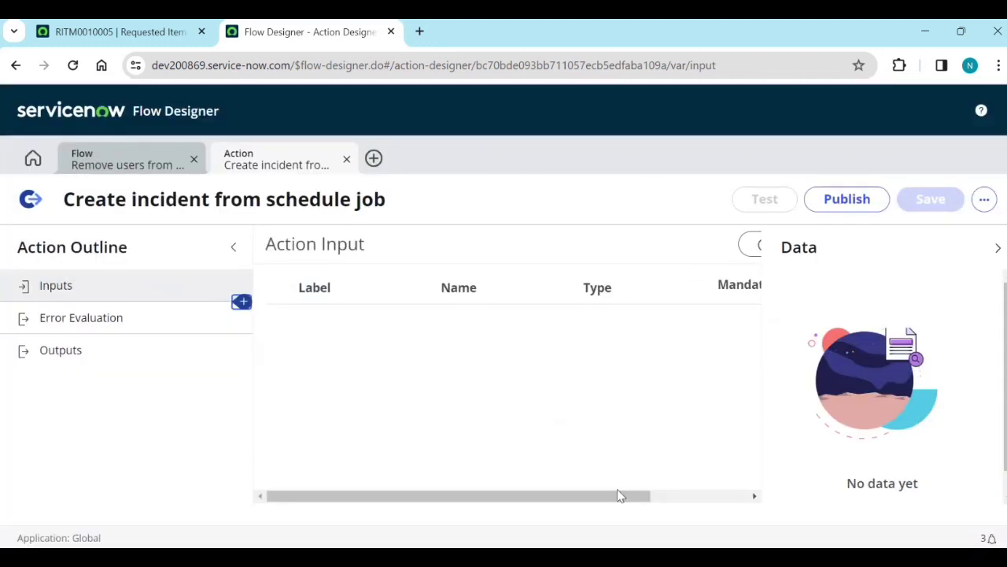
left_click_drag(646, 495, 727, 502)
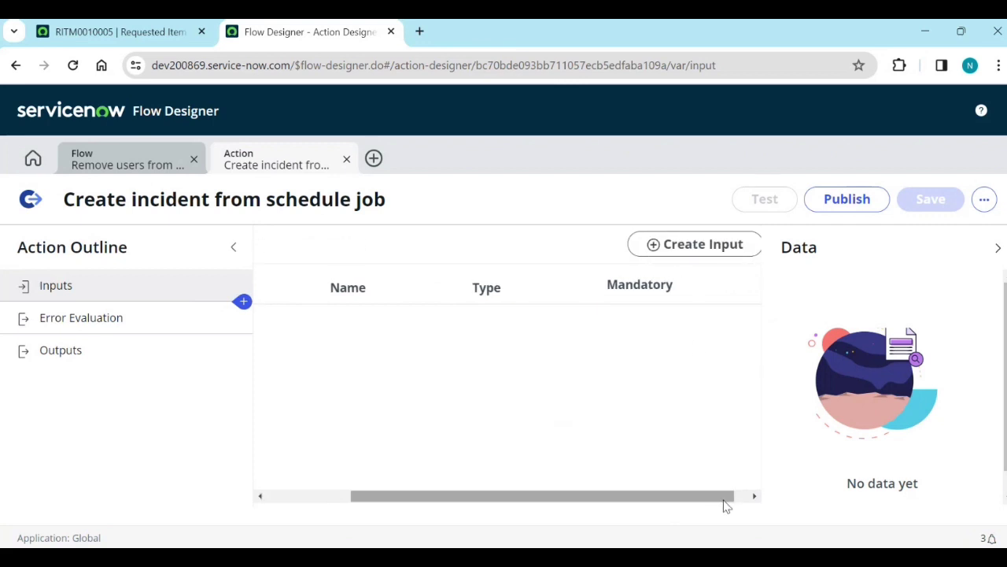
left_click(683, 242)
left_click_drag(428, 489, 292, 499)
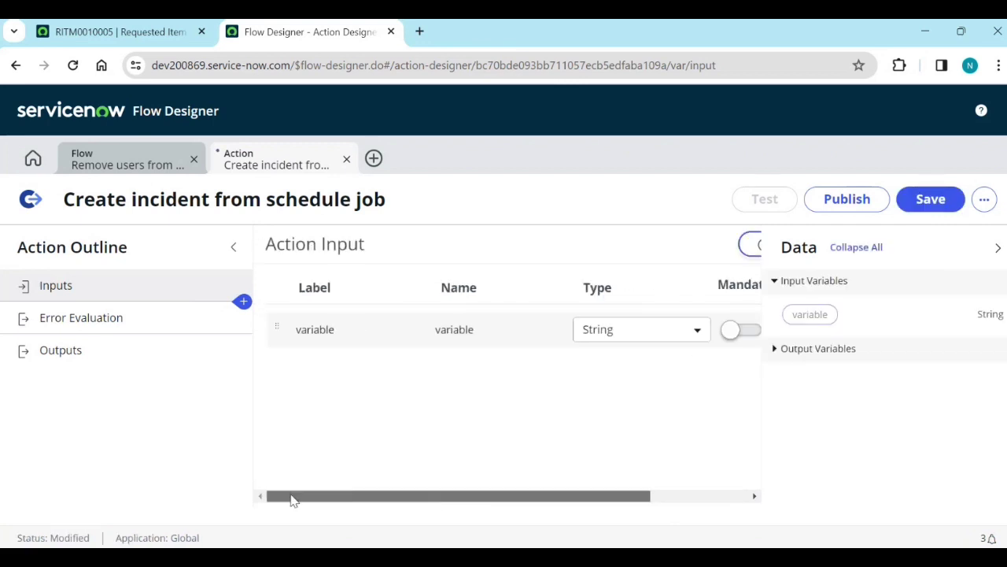
left_click(334, 330)
type("Users")
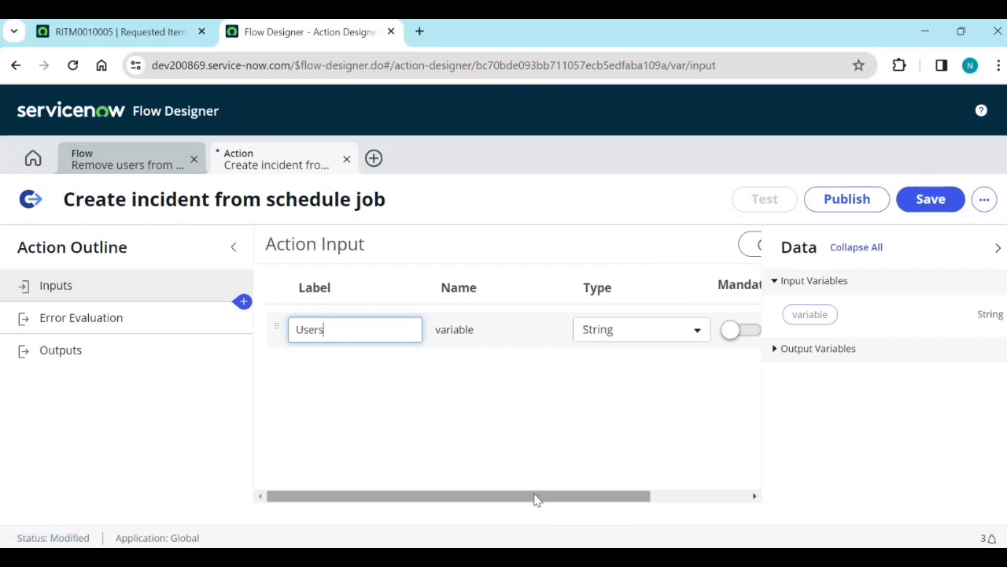
left_click_drag(535, 498, 674, 506)
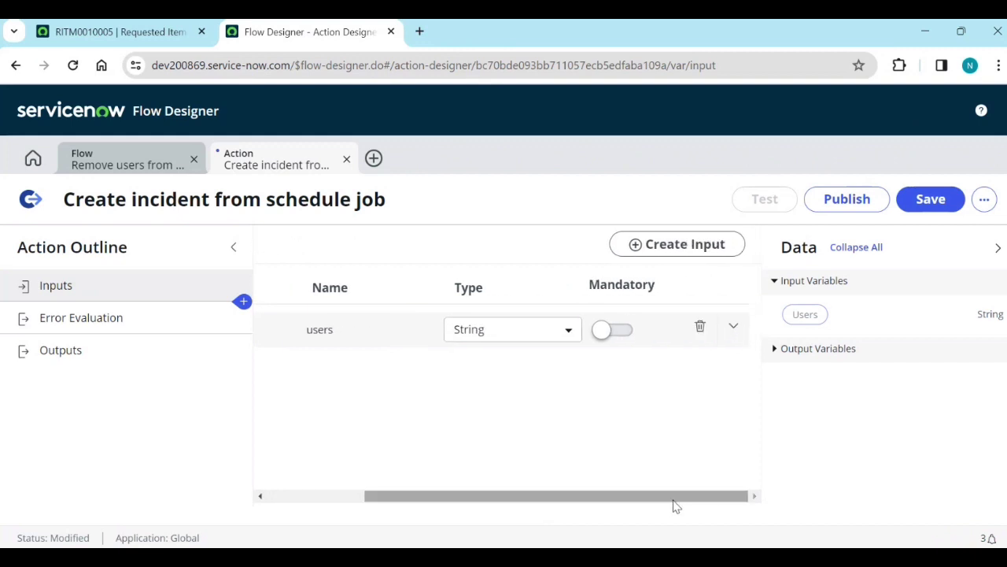
Add a Create Record step to the action and set its table to Incident [incident].
left_click(242, 303)
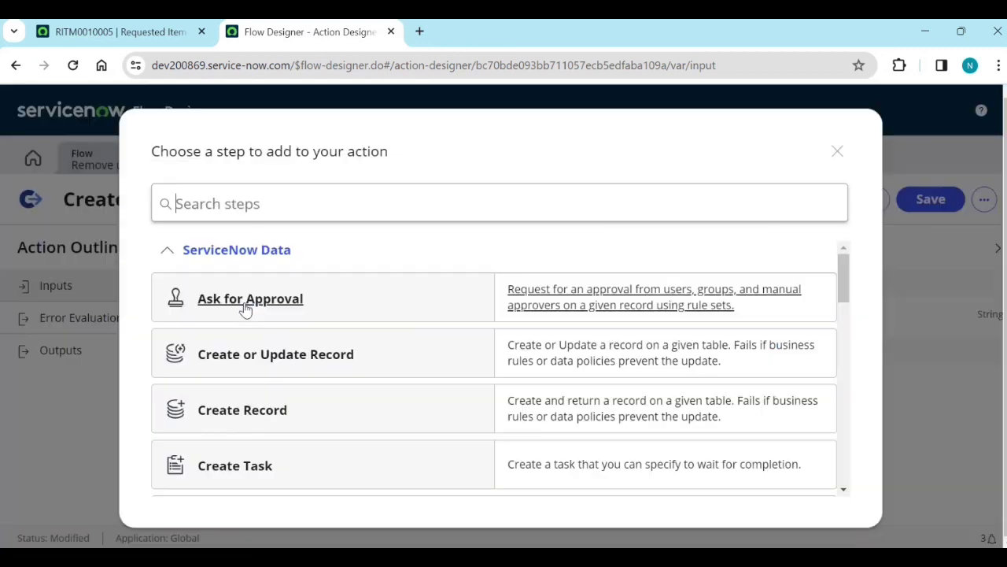
left_click(298, 415)
left_click(475, 294)
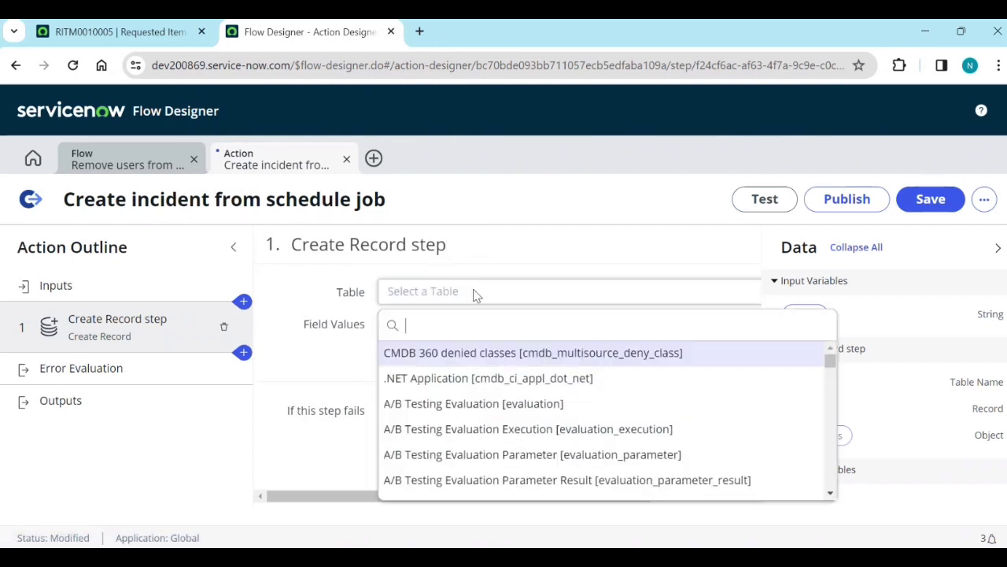
type("inci")
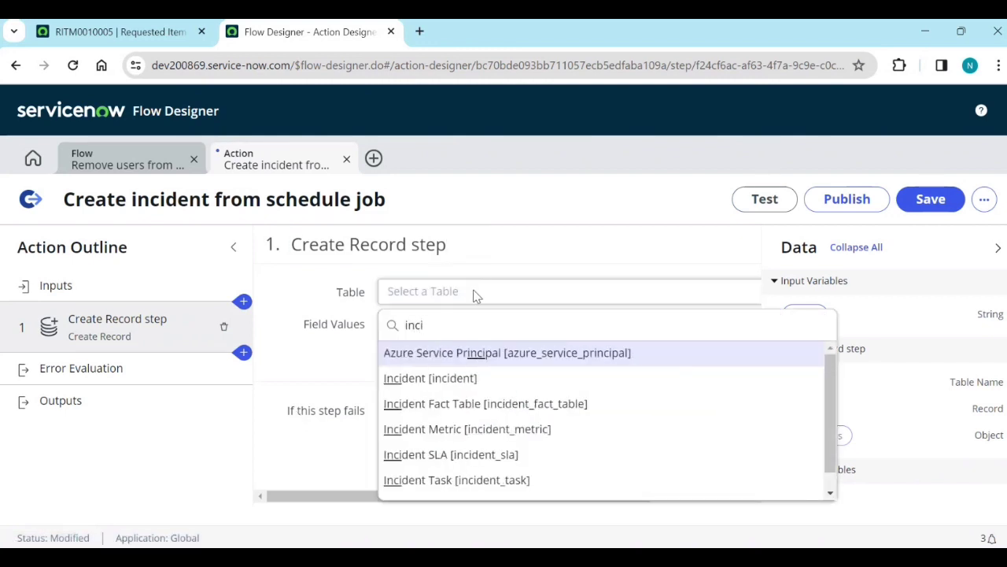
key("Down")
key("Return")
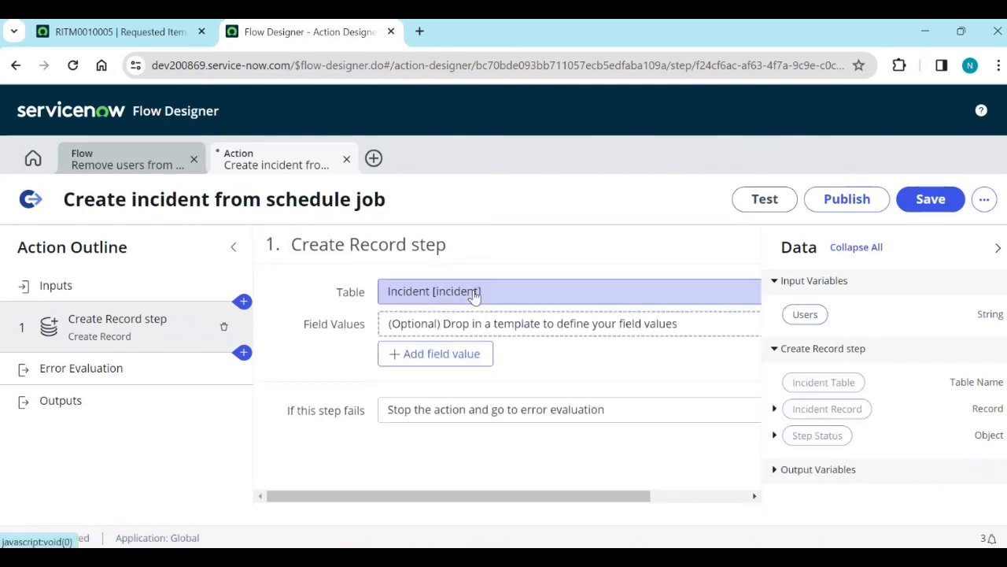
Add the Short description field value "Deactivated users due to not logged in fro 30 days" to the Create Record step.
left_click(449, 359)
left_click(451, 359)
type("s")
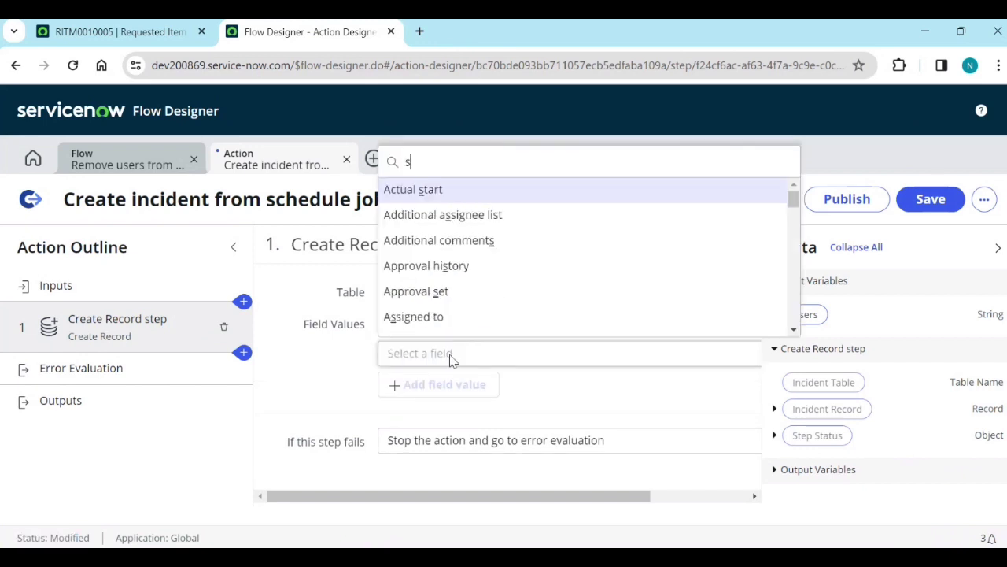
type("ho")
left_click(446, 324)
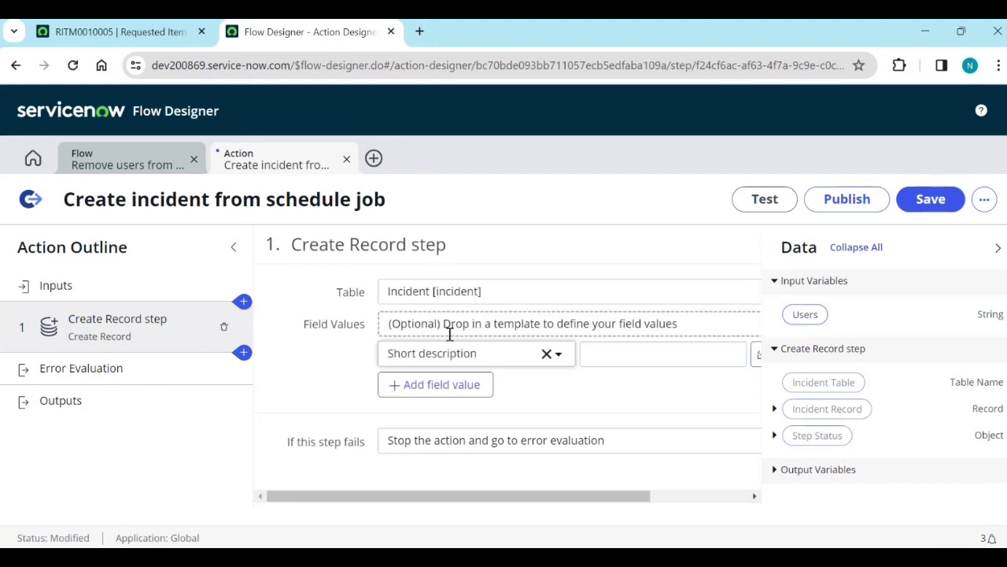
left_click(600, 358)
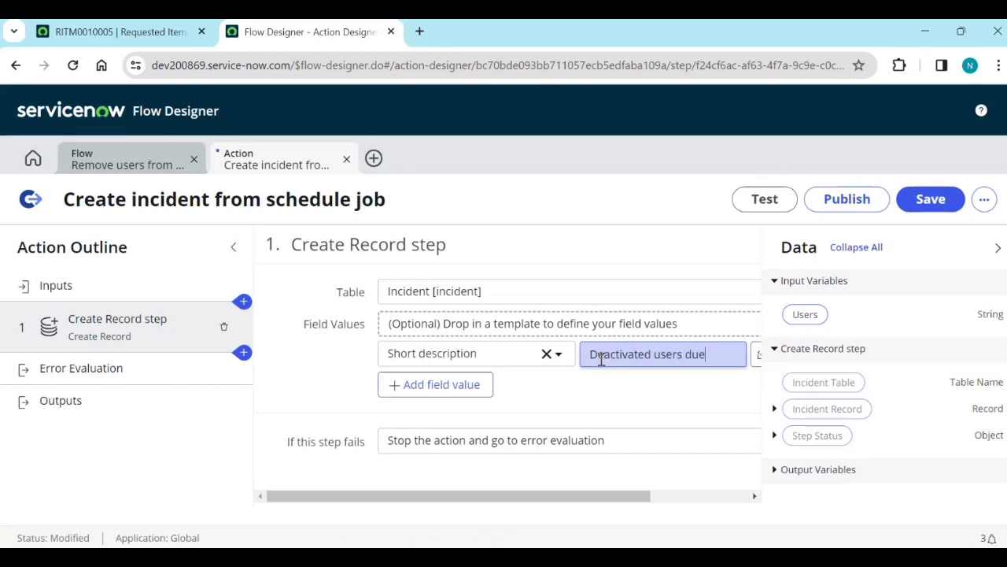
type("Deactivated users due to not")
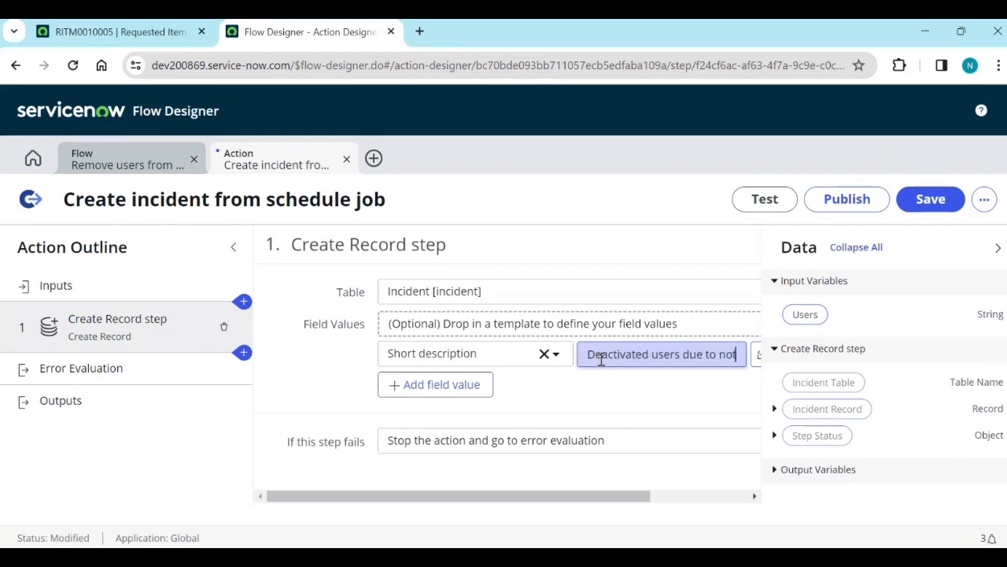
type(" logged ")
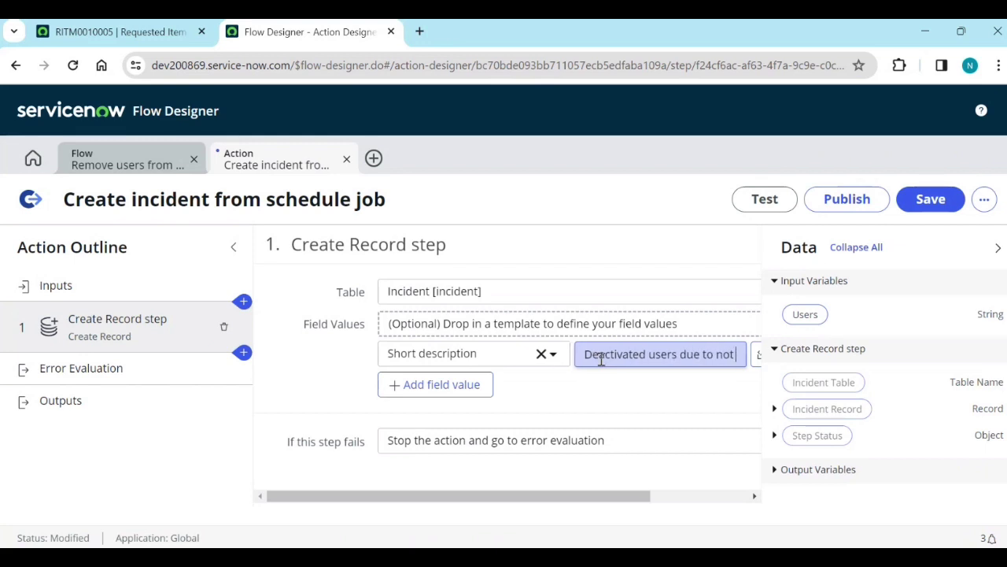
type("in ")
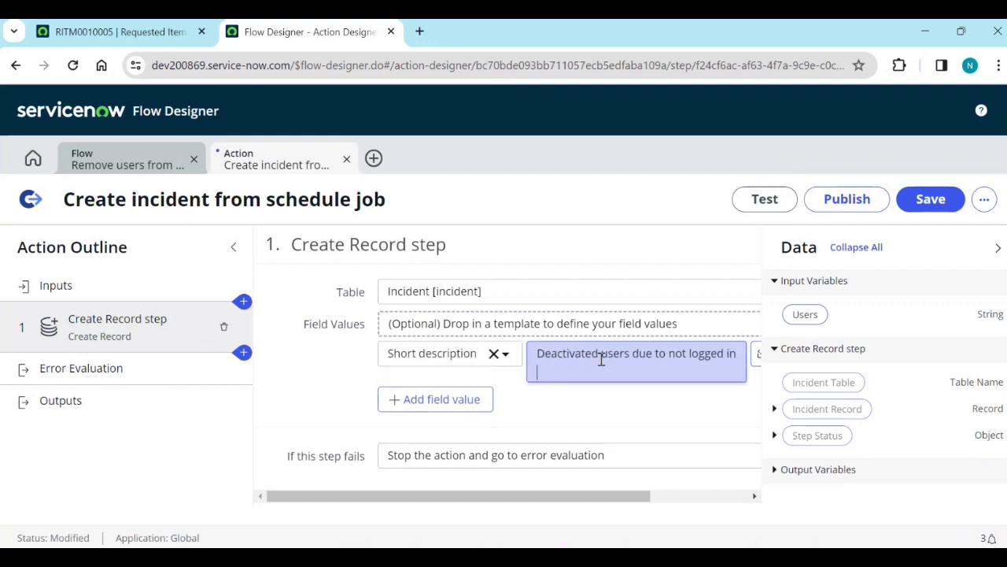
type("fro 30 days")
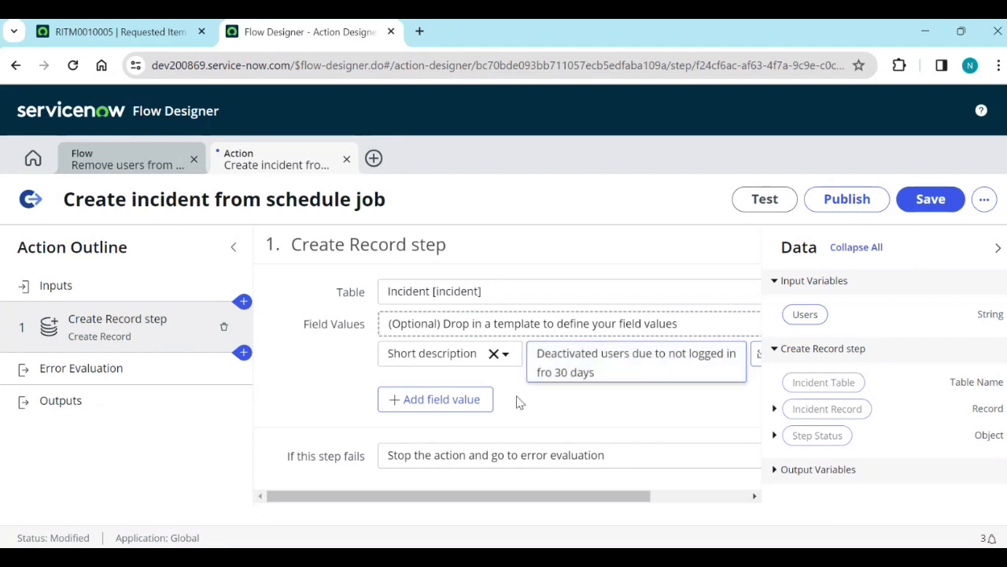
Add a Description field value to the Create Record step and map the action's Users input to it.
left_click(464, 399)
left_click(464, 403)
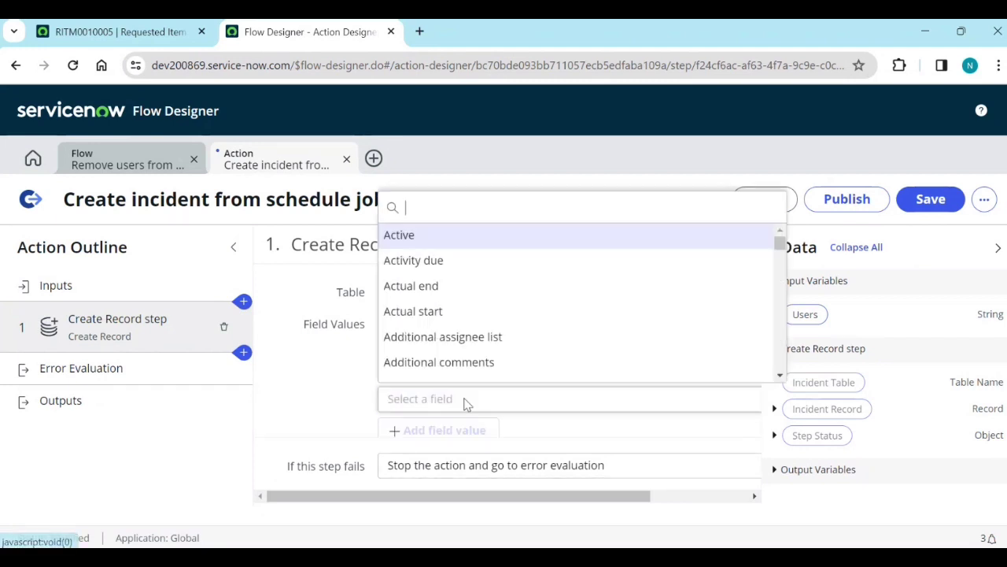
type("des")
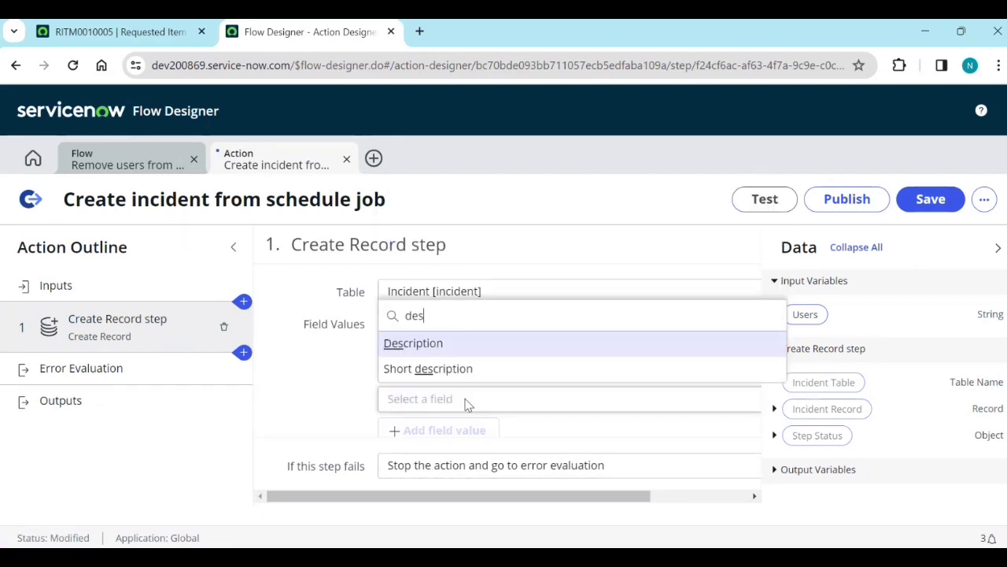
left_click(453, 346)
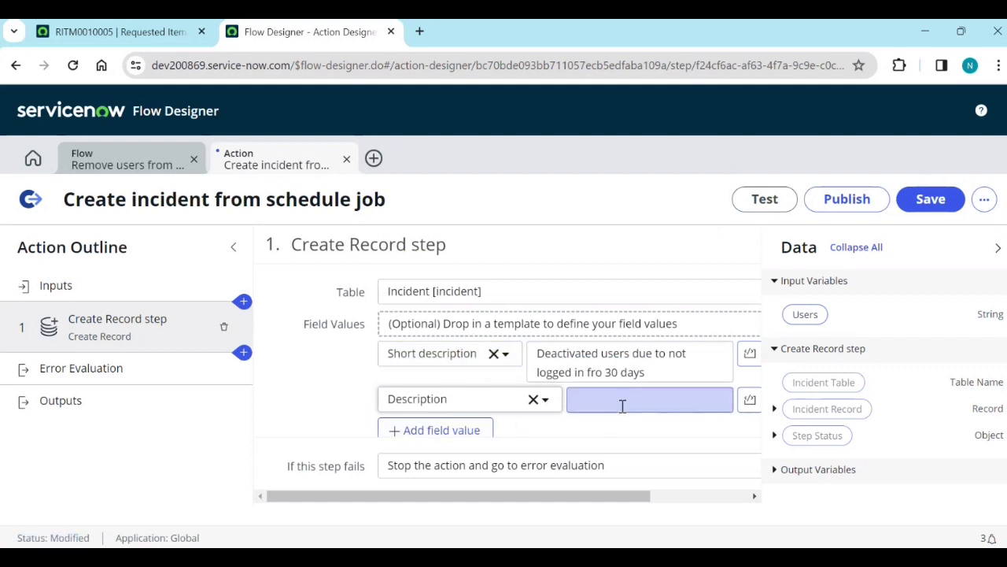
left_click_drag(805, 314, 624, 403)
scroll(504, 433, "down", 1)
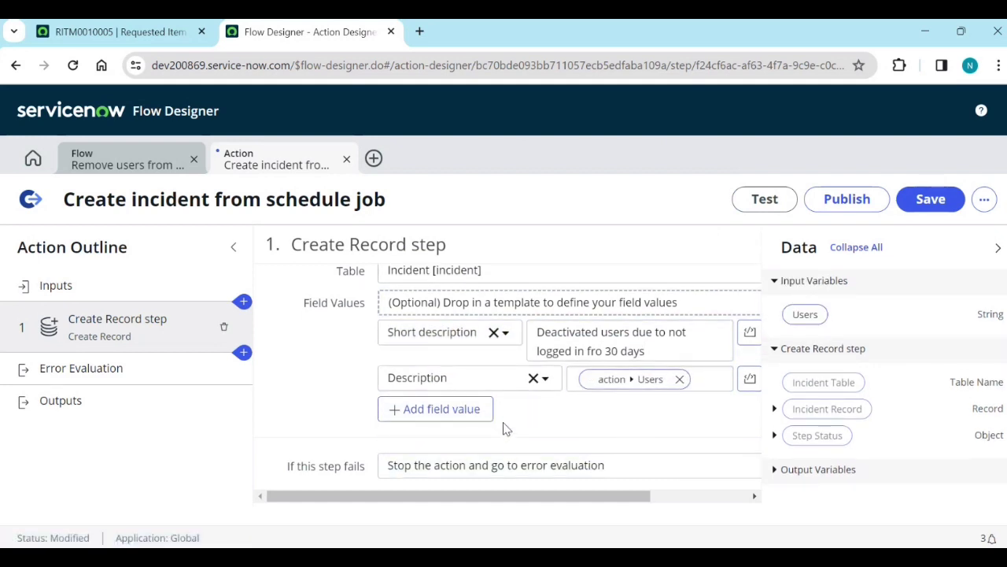
Add a State field value to the Create Record step and set it to Closed.
left_click(461, 411)
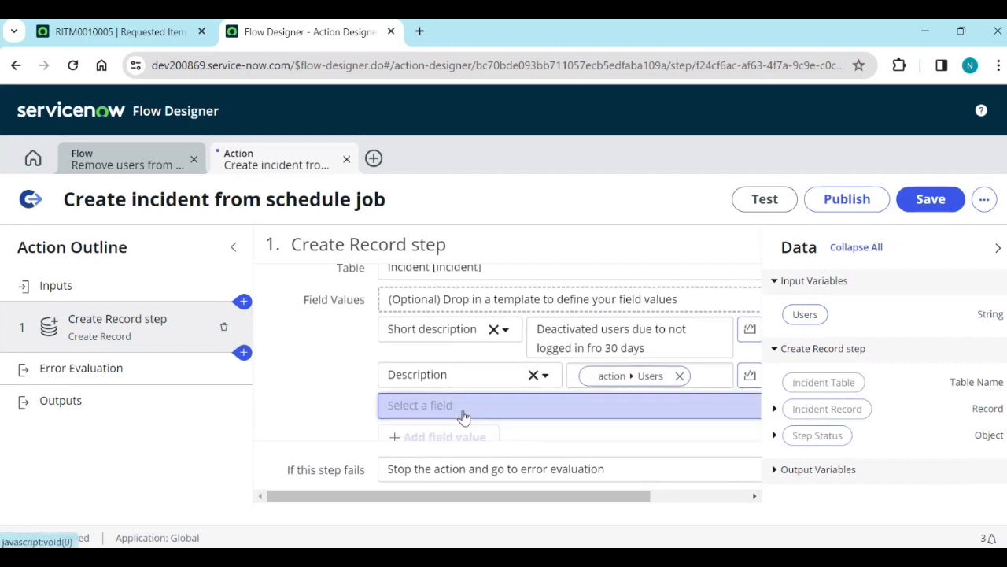
left_click(469, 390)
type("state")
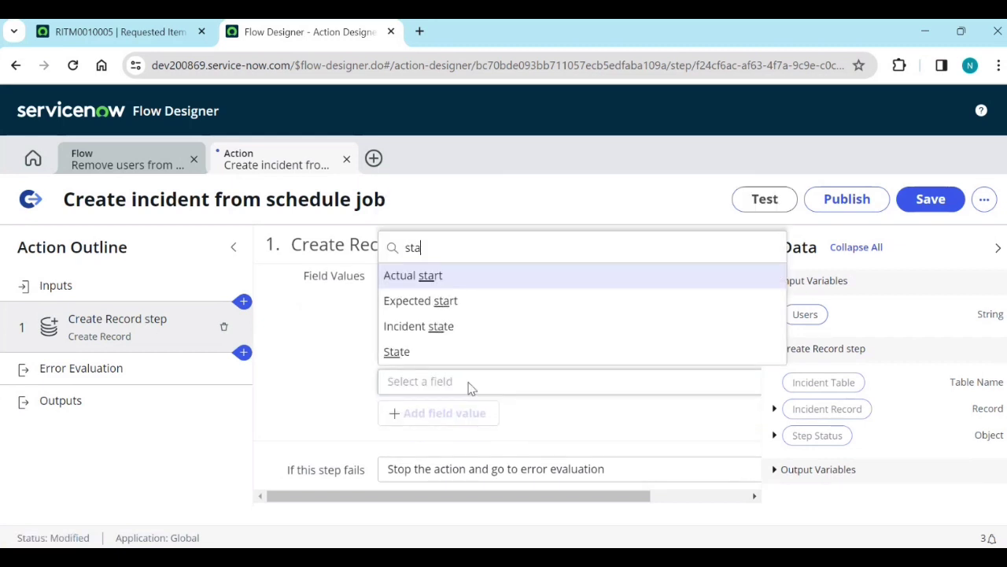
left_click(454, 355)
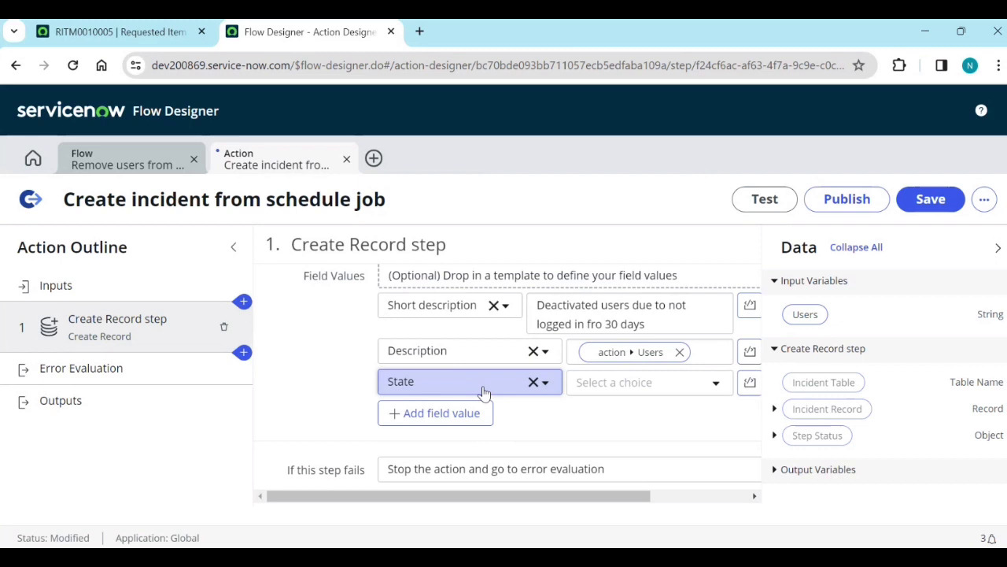
left_click(624, 392)
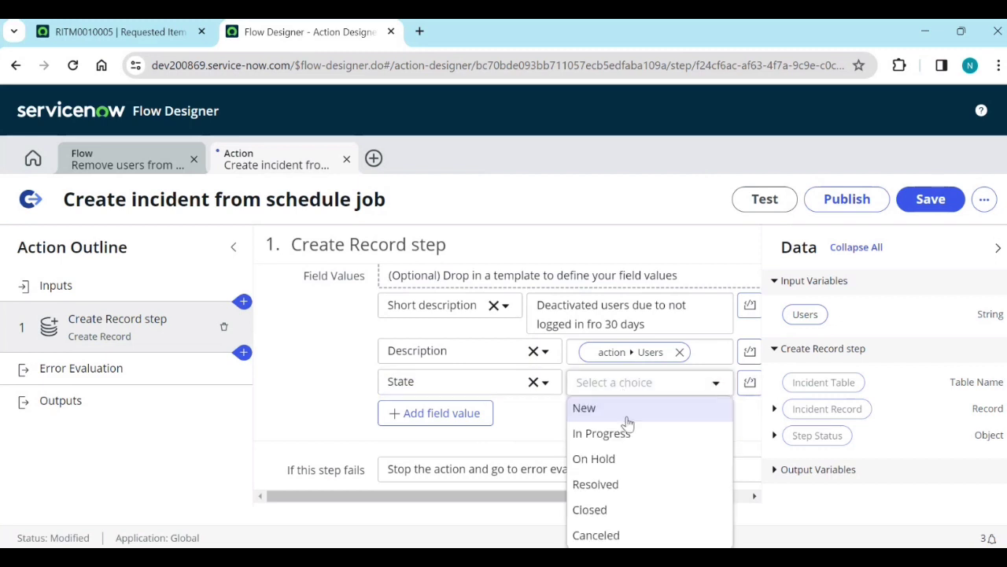
left_click(621, 510)
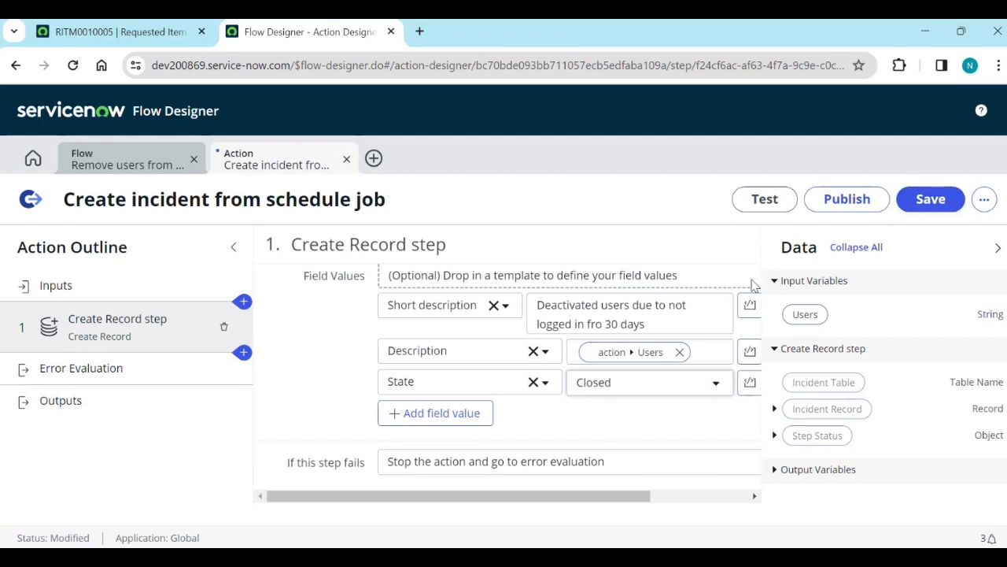
Create a String output for the action and label it "INC Number".
scroll(668, 351, "up", 1)
scroll(670, 441, "down", 1)
left_click_drag(627, 497, 791, 507)
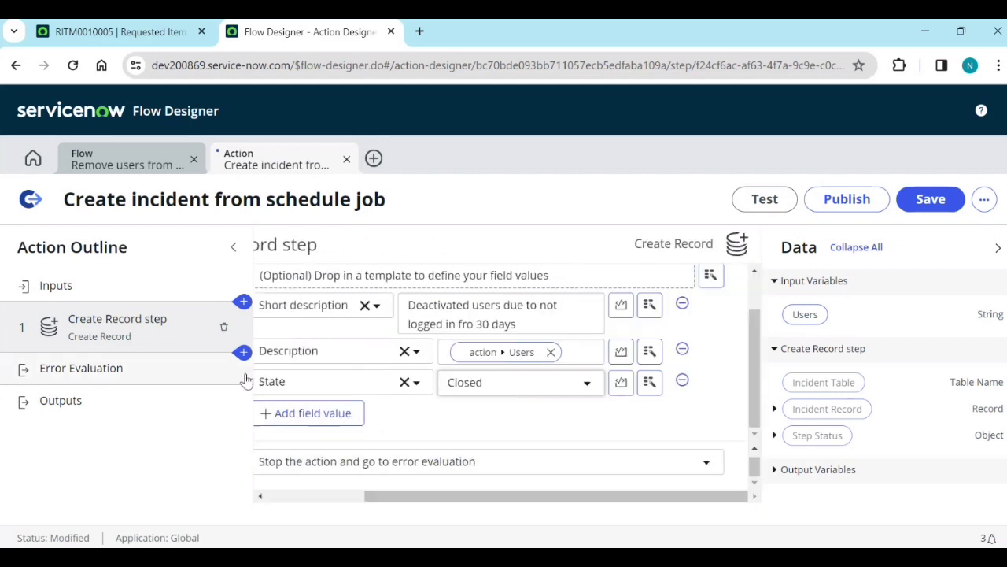
left_click(134, 408)
left_click(450, 343)
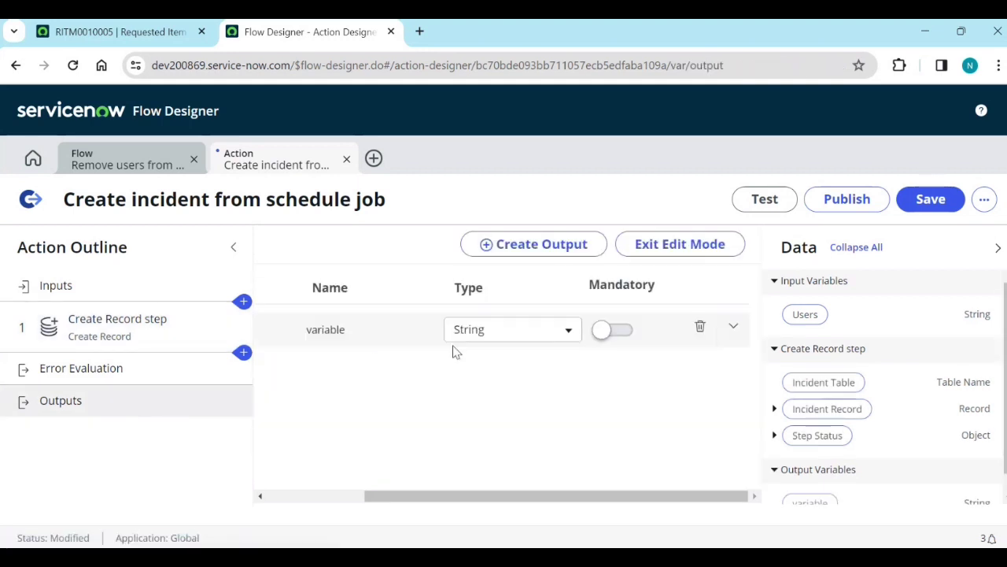
left_click_drag(512, 496, 417, 495)
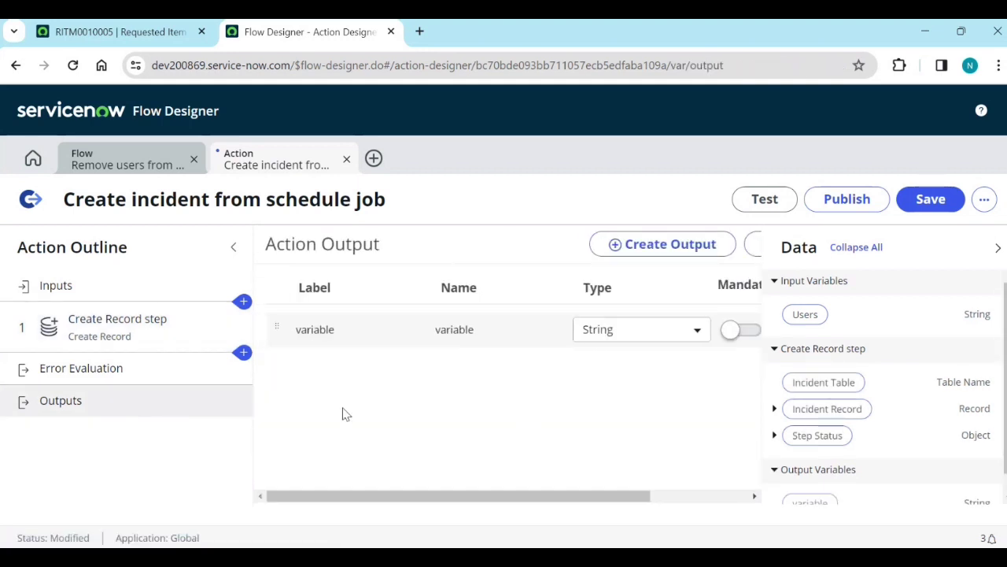
left_click(338, 330)
double_click(338, 331)
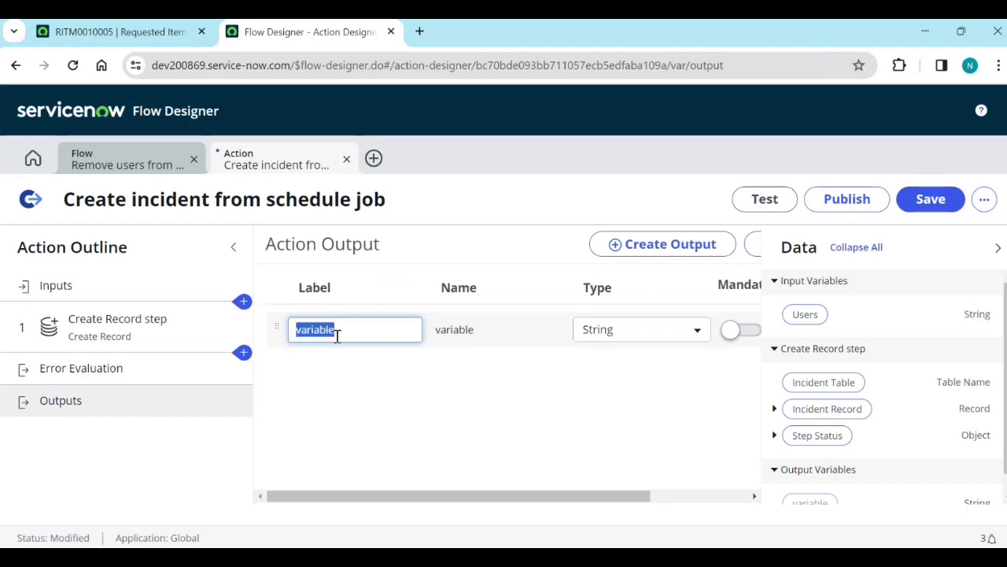
key("BackSpace")
left_click(490, 463)
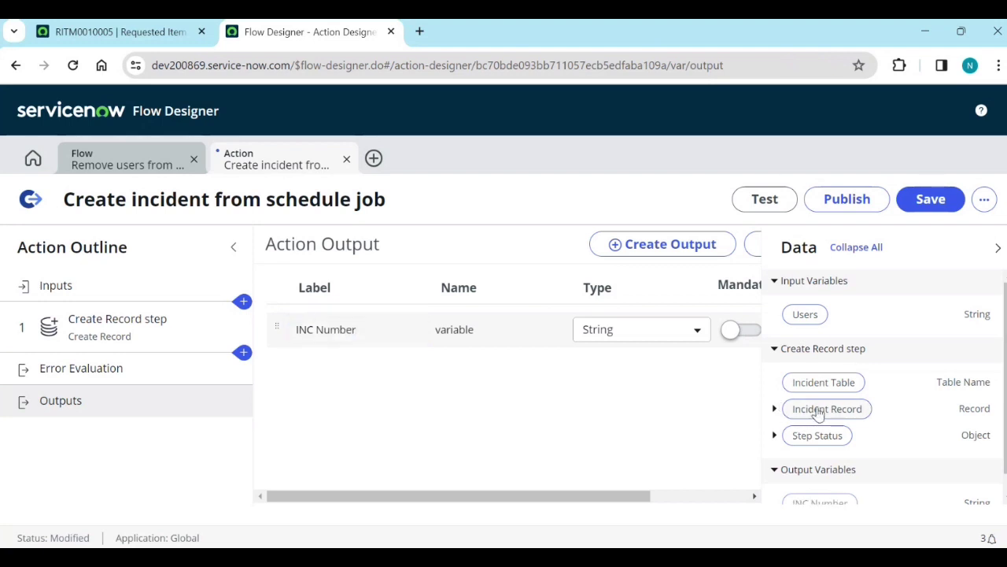
Set the name of the INC Number output to "inc".
mouse_move(812, 409)
left_mouse_down()
mouse_move(634, 354)
mouse_move(814, 416)
left_mouse_up()
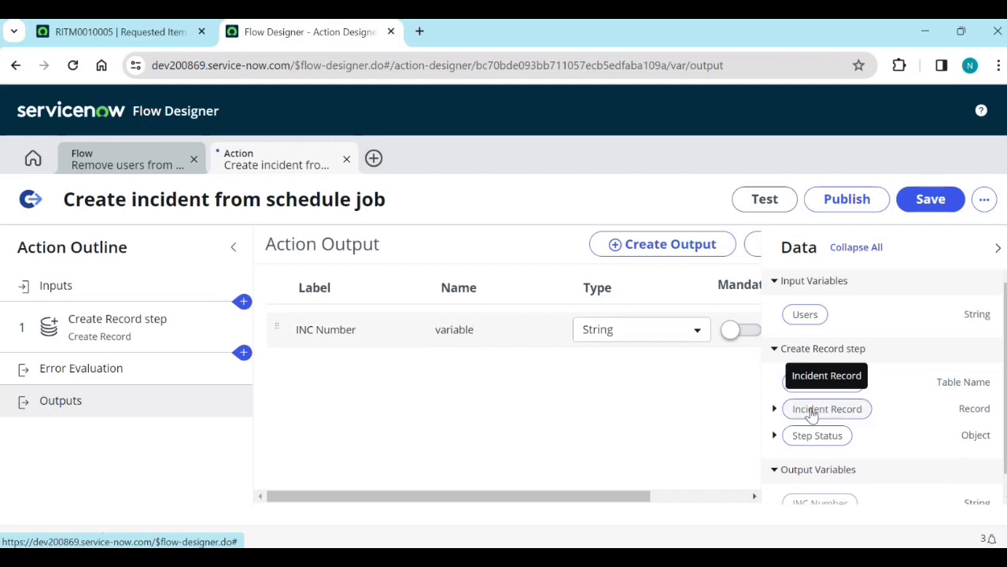
double_click(473, 323)
key("BackSpace")
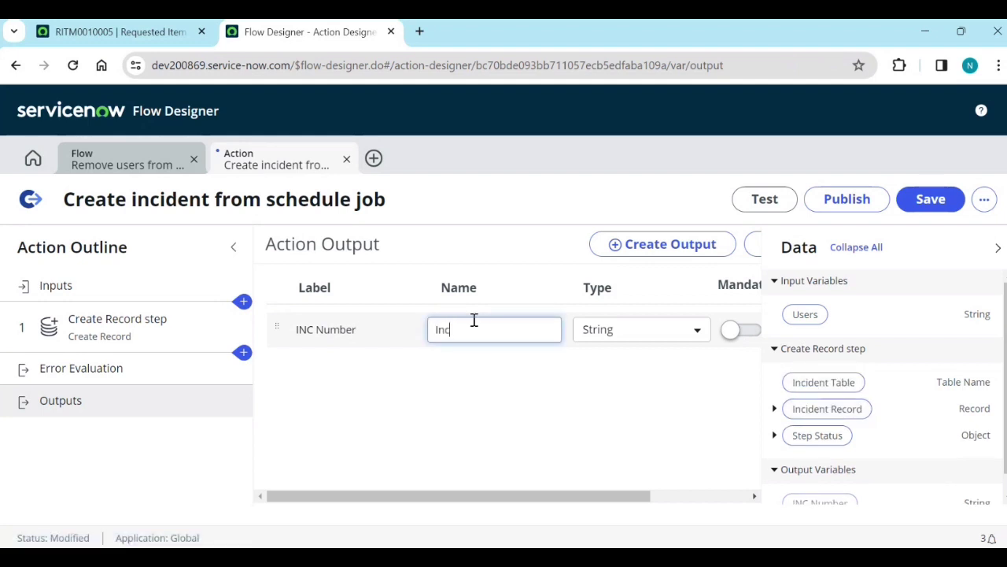
left_click(476, 388)
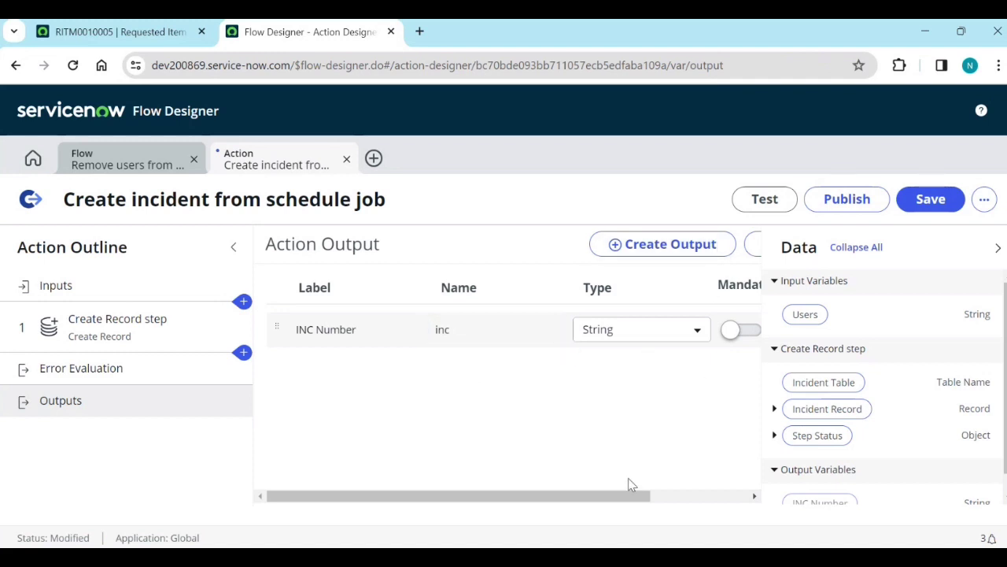
left_click_drag(625, 495, 710, 508)
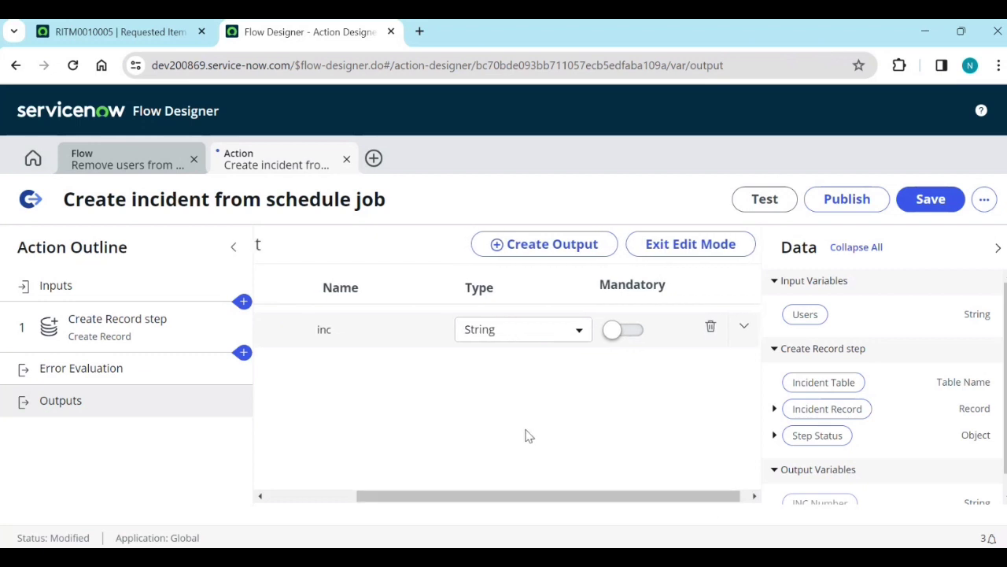
Map the Number field of the Create Record step's Incident Record to the INC Number output value.
left_click(132, 334)
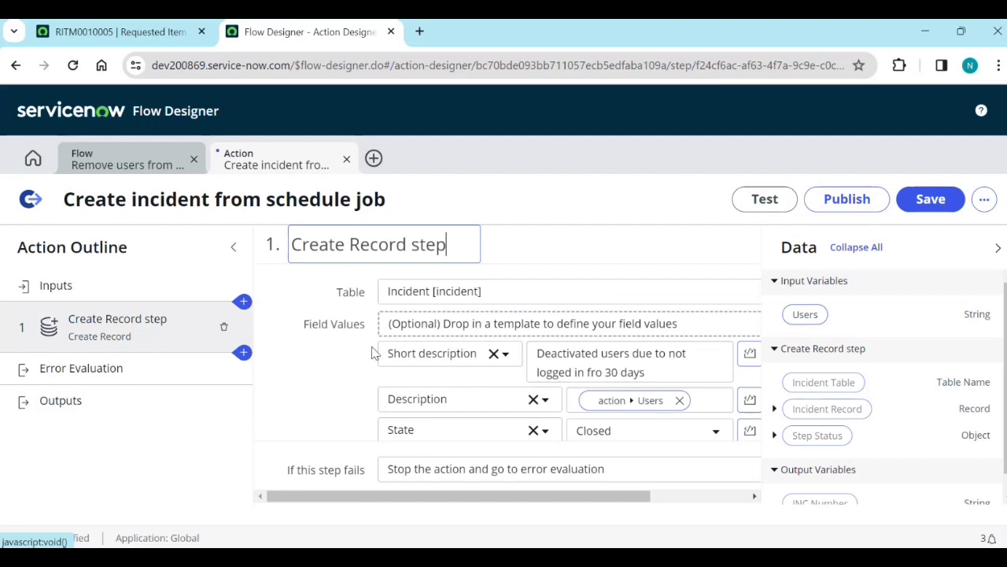
left_click(130, 411)
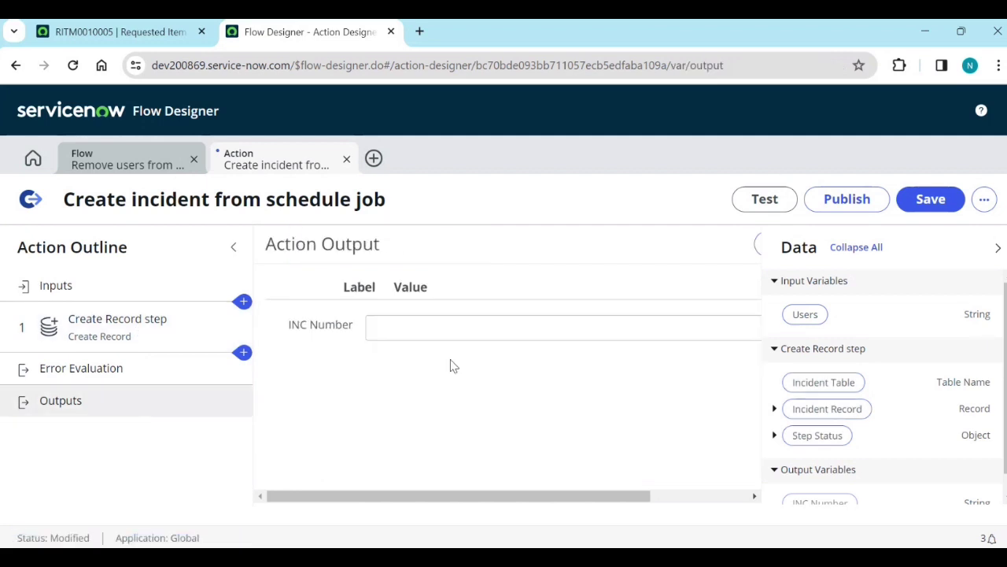
left_click_drag(848, 410, 468, 337)
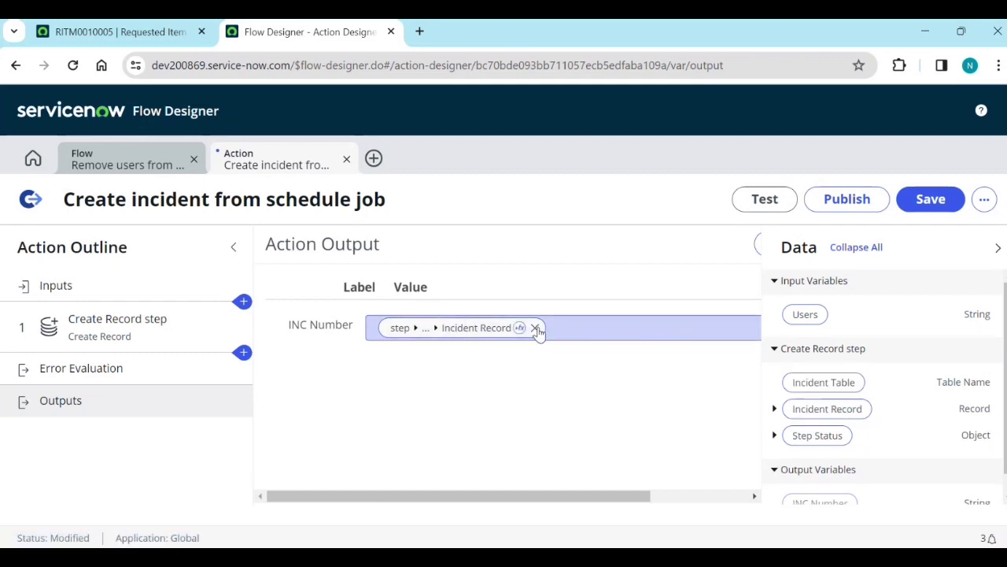
left_click(534, 328)
left_click(774, 409)
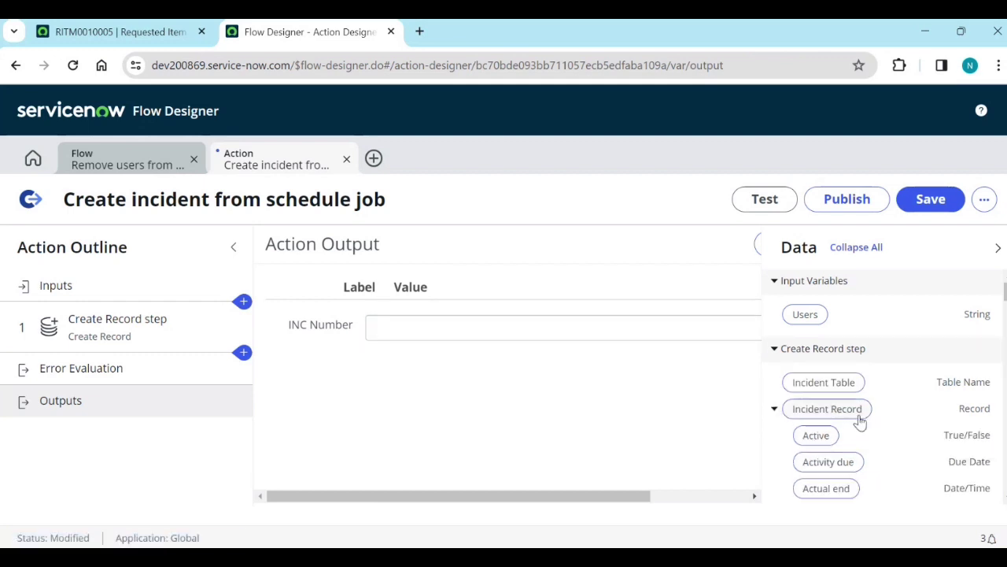
scroll(859, 423, "down", 2)
scroll(863, 429, "down", 6)
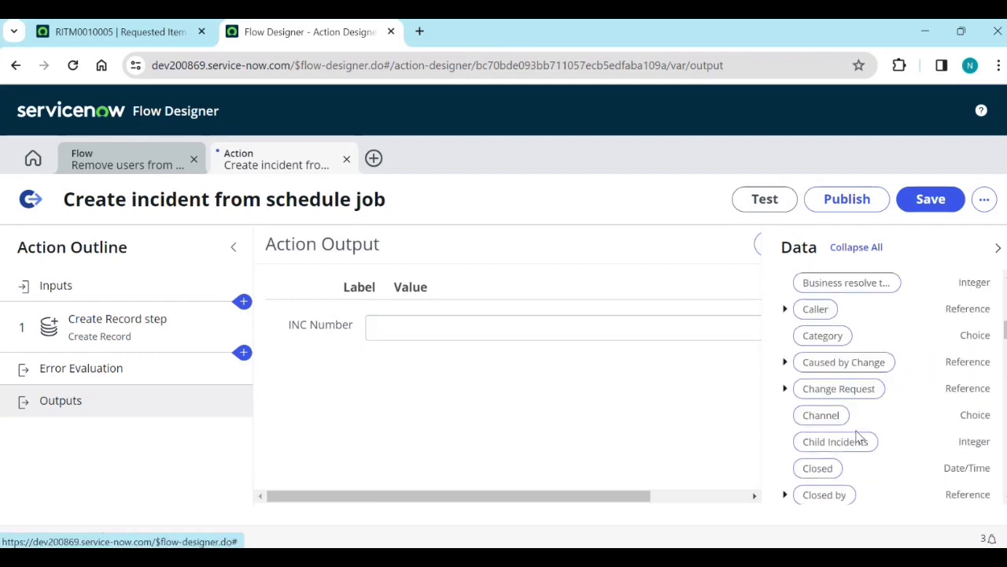
scroll(856, 441, "down", 6)
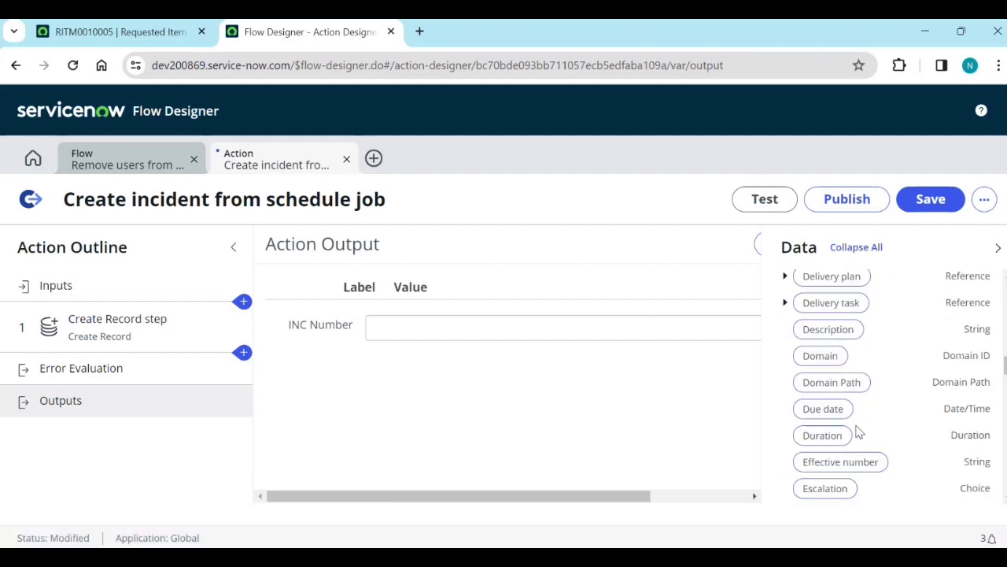
scroll(858, 426, "down", 5)
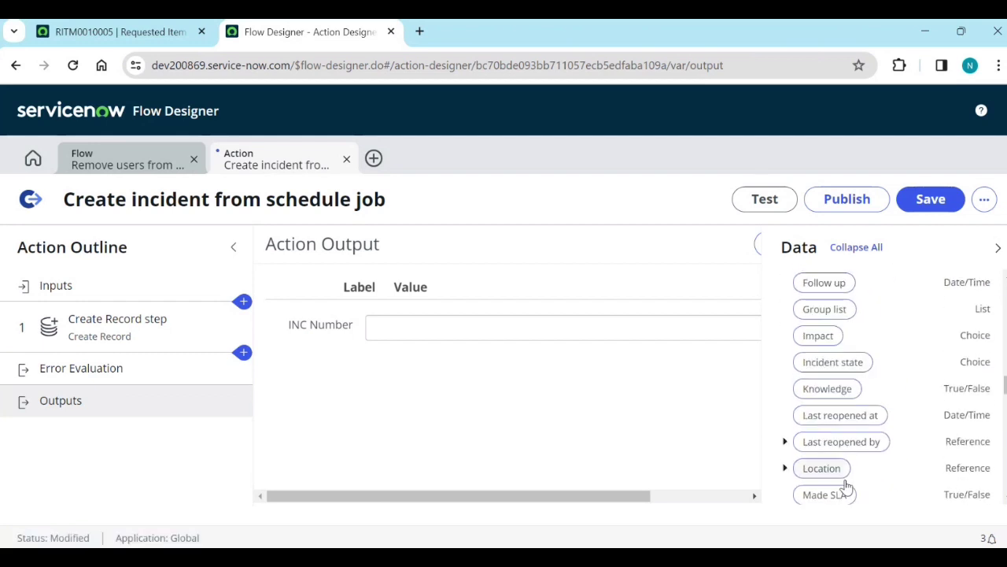
scroll(844, 486, "down", 3)
left_click_drag(818, 411, 456, 334)
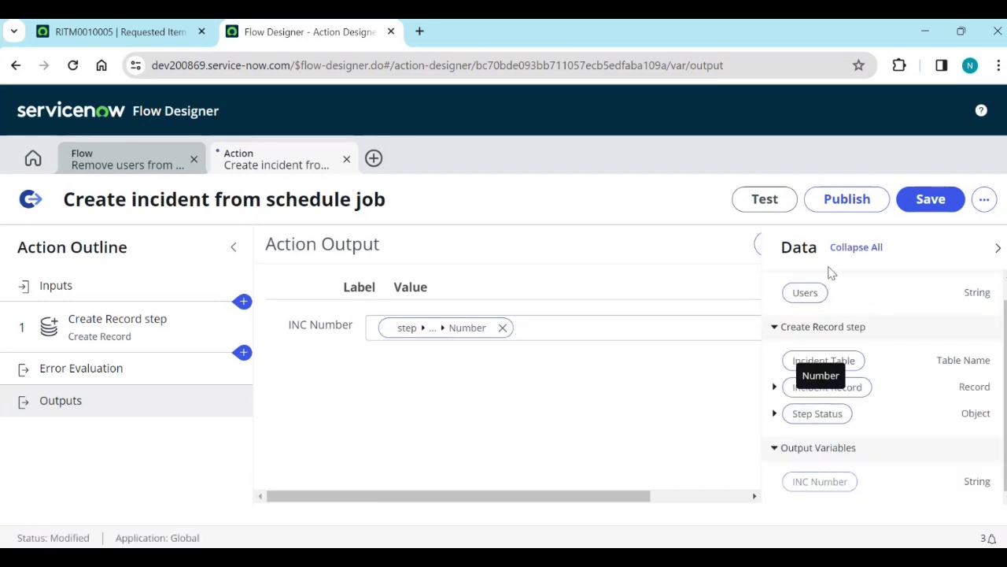
Save and publish the Create incident from schedule job action and close it.
left_click(932, 201)
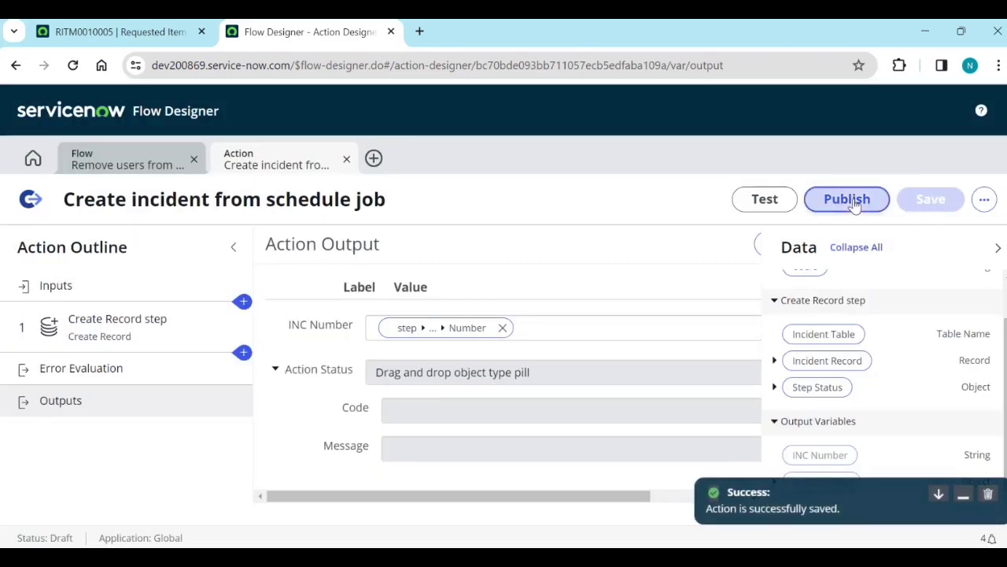
left_click(856, 202)
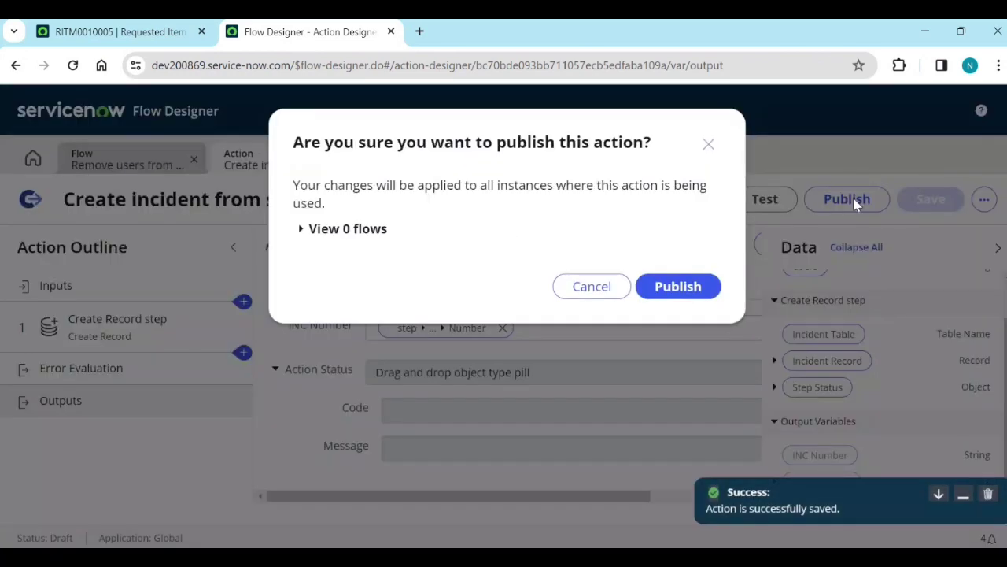
left_click(672, 288)
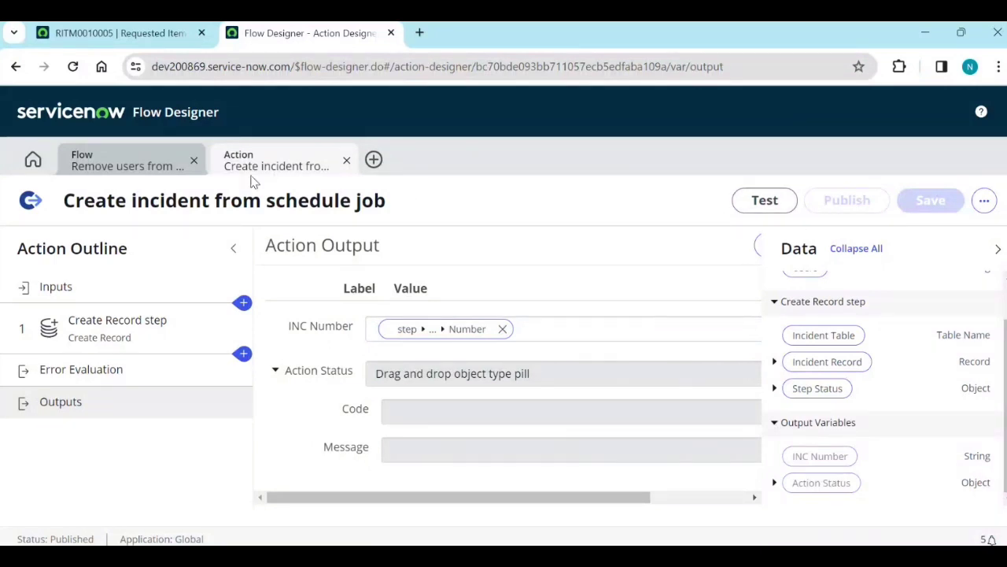
left_click(346, 161)
Add the Create incident from schedule job action after the group member For Each loop, with step 1's User Records as its Users input.
scroll(378, 314, "up", 1)
scroll(388, 346, "up", 2)
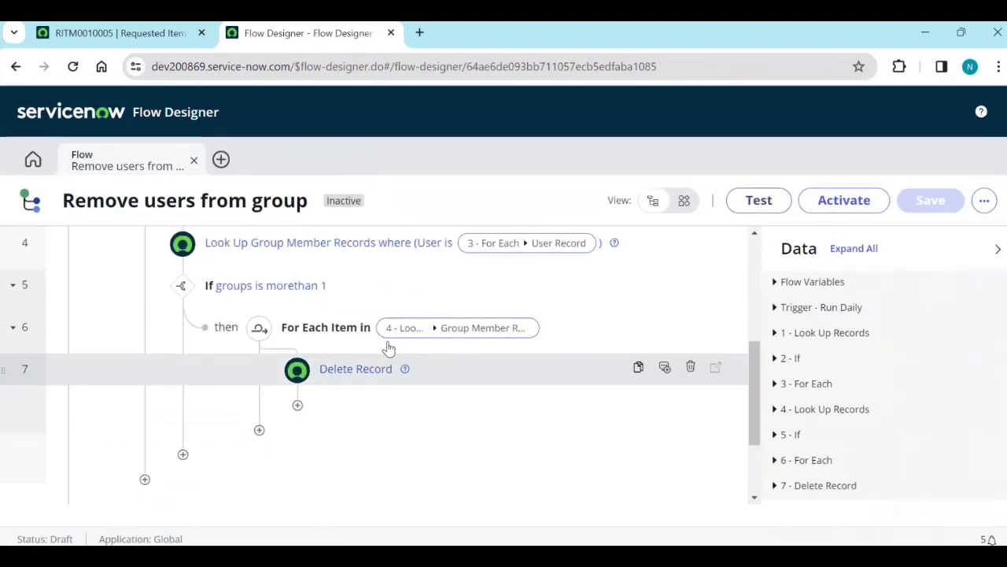
scroll(388, 346, "down", 2)
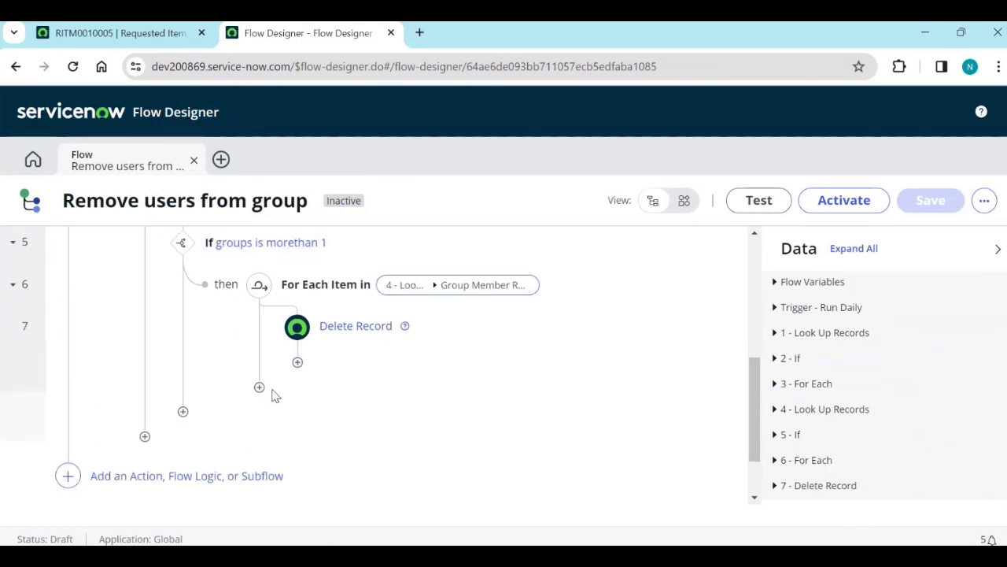
scroll(335, 338, "up", 2)
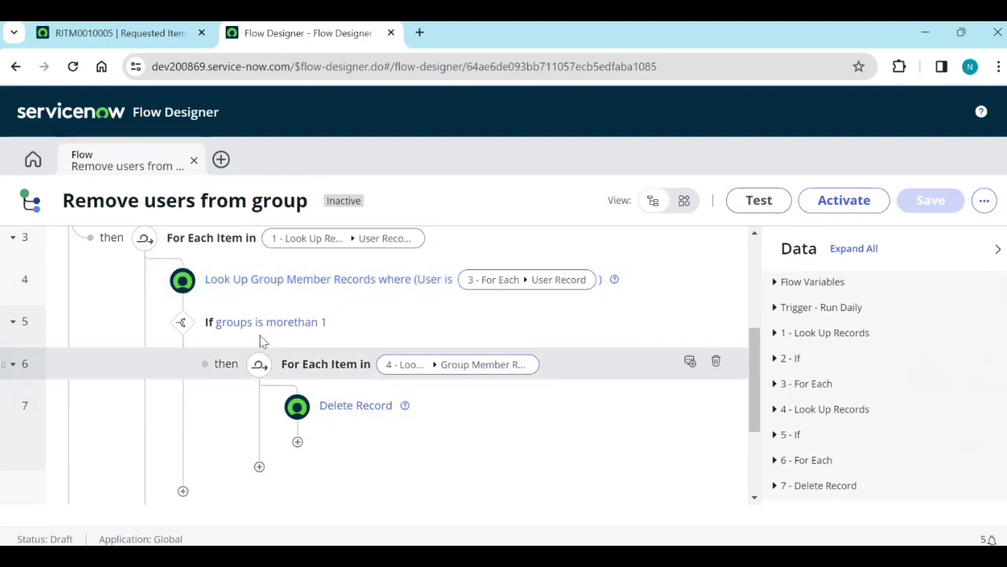
left_click(259, 468)
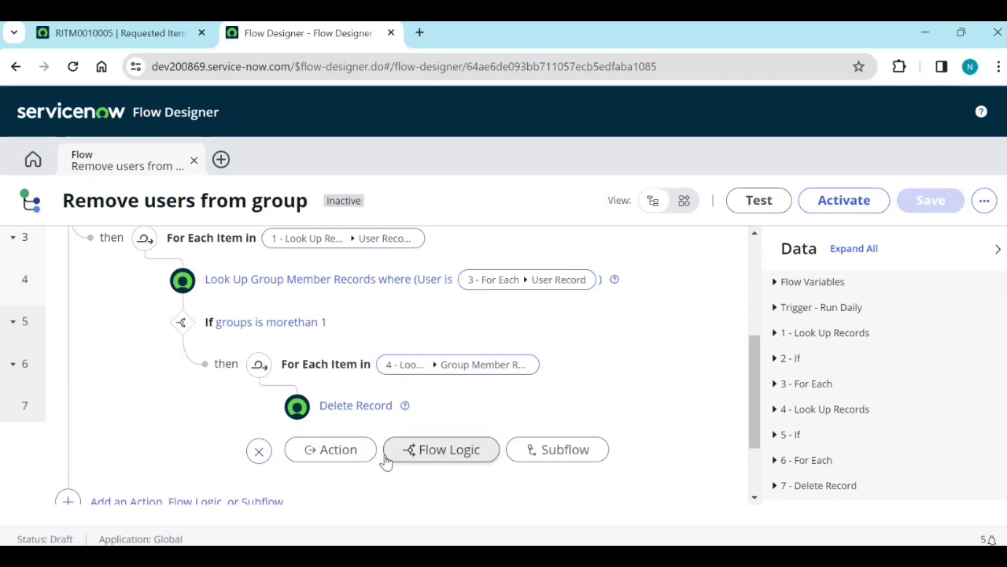
left_click(339, 457)
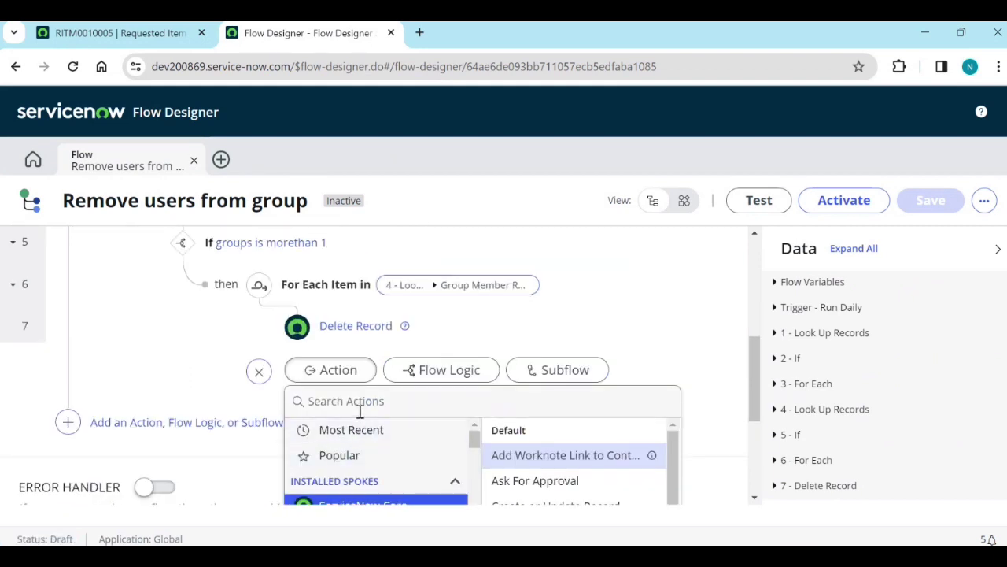
left_click(359, 410)
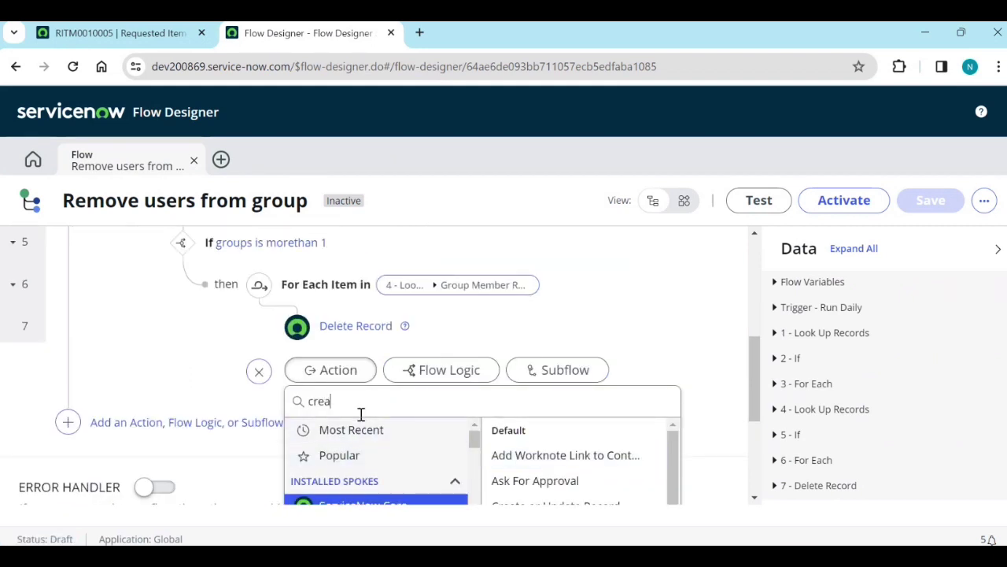
type("create i")
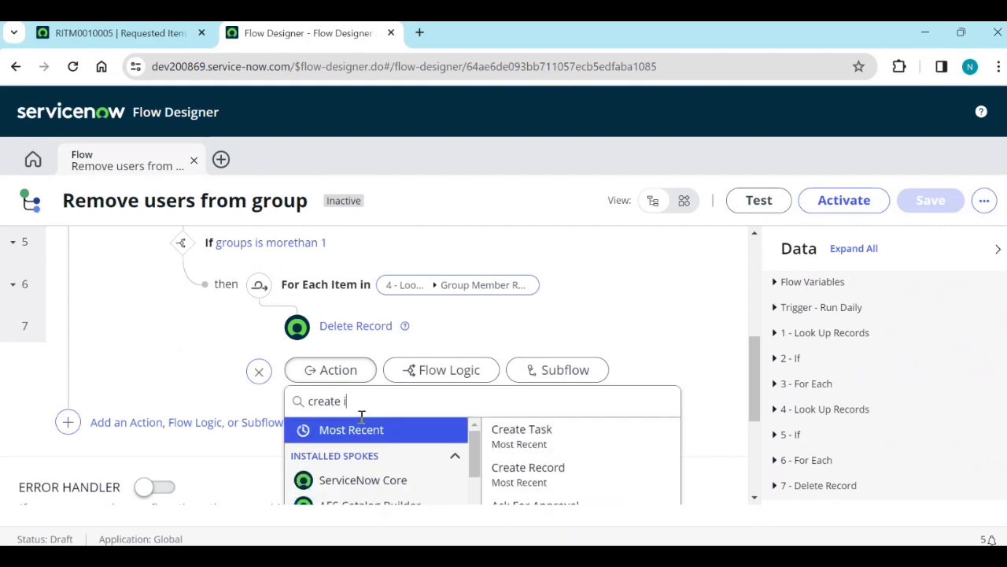
type("n")
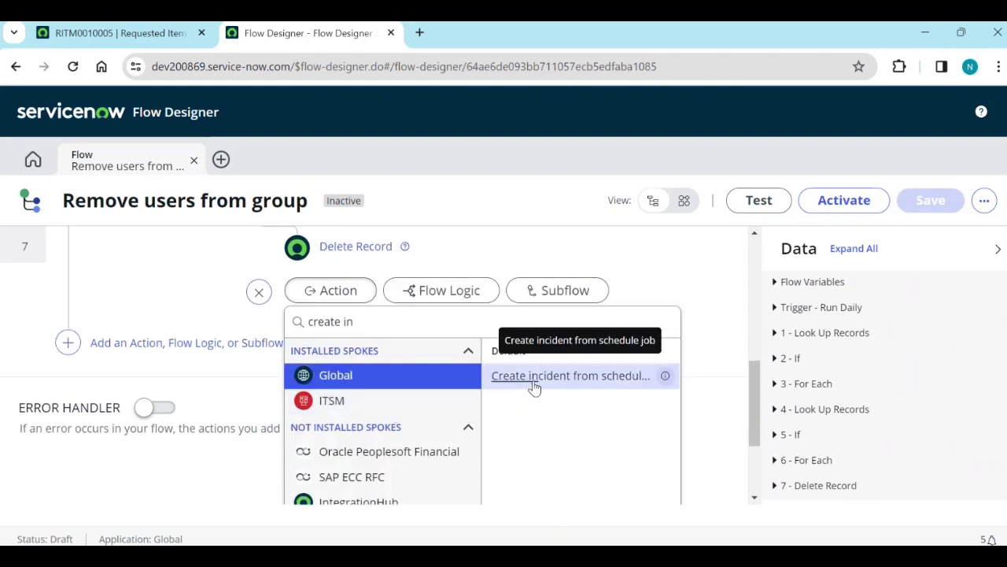
left_click(533, 378)
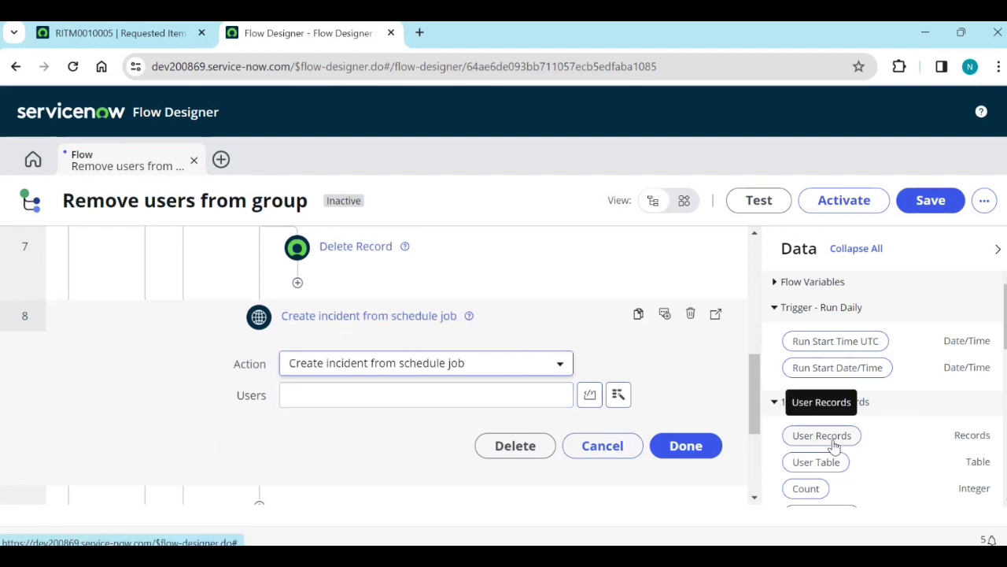
left_click_drag(832, 443, 449, 411)
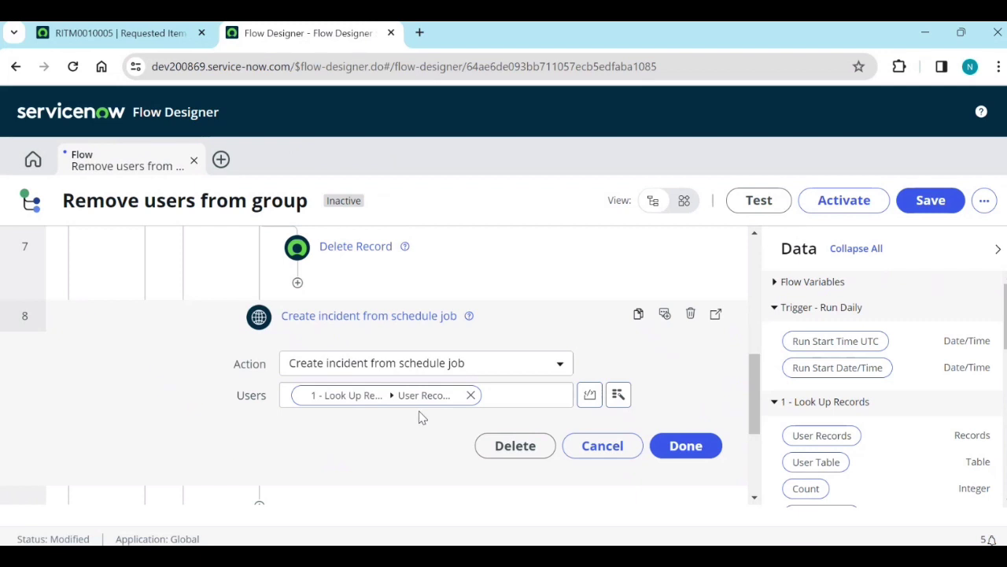
left_click(697, 446)
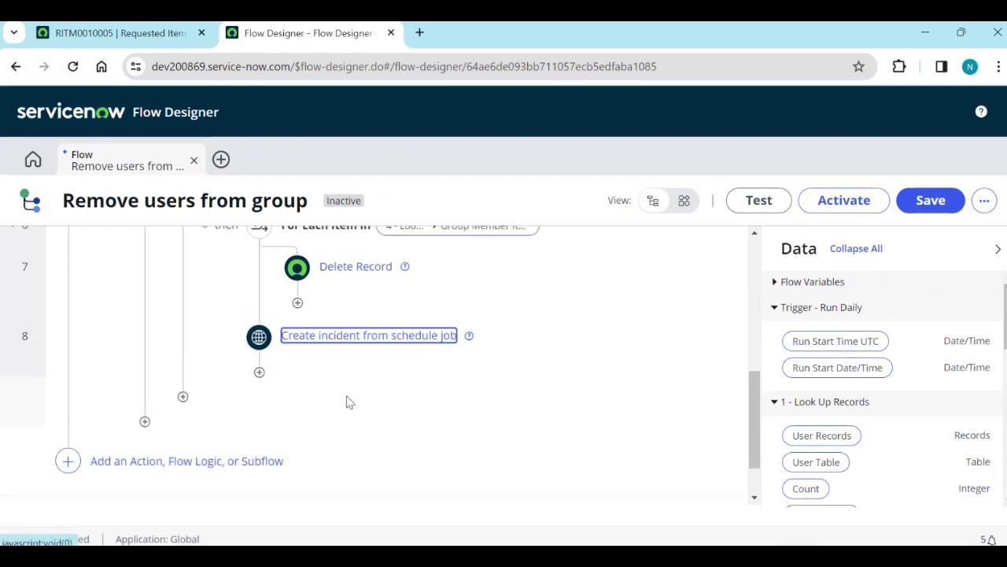
Add an End Flow logic step directly after the Create incident from schedule job action.
scroll(350, 402, "up", 1)
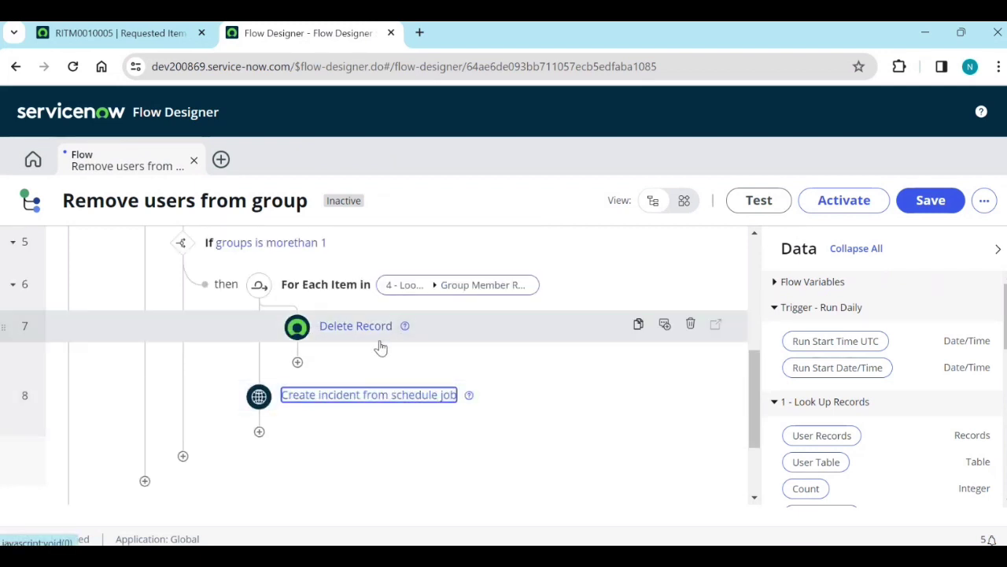
left_click(260, 433)
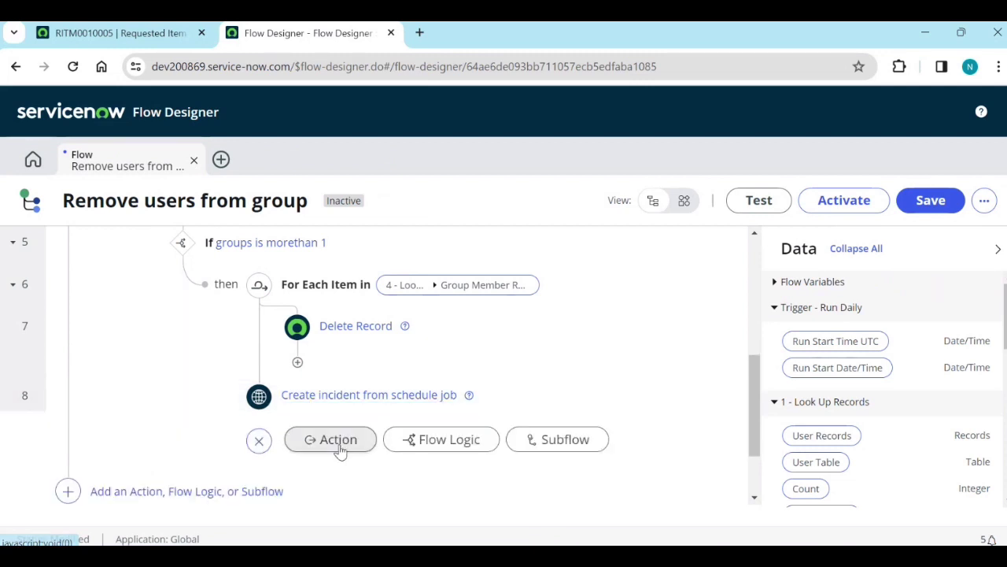
left_click(441, 441)
scroll(476, 481, "down", 5)
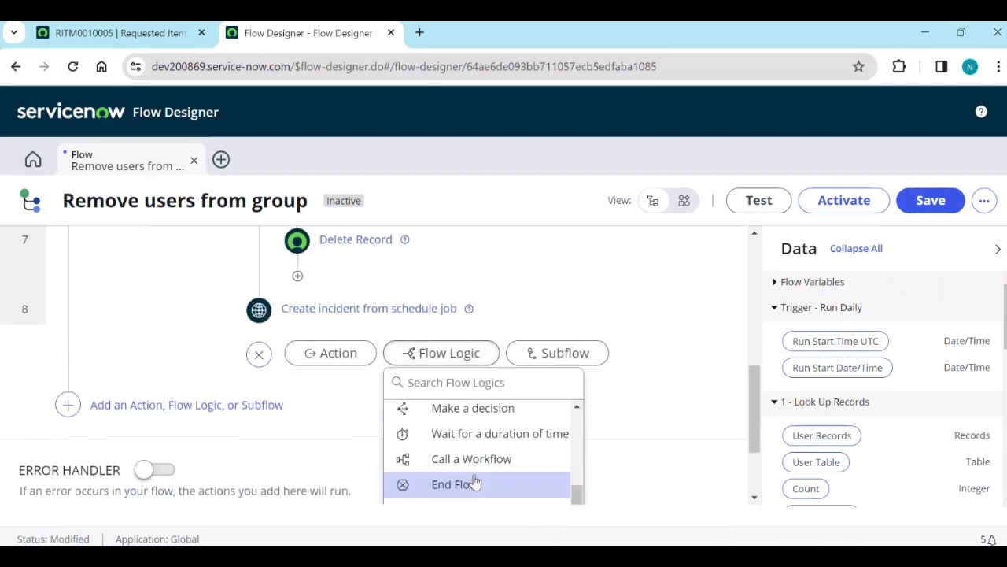
left_click(472, 483)
scroll(284, 407, "up", 2)
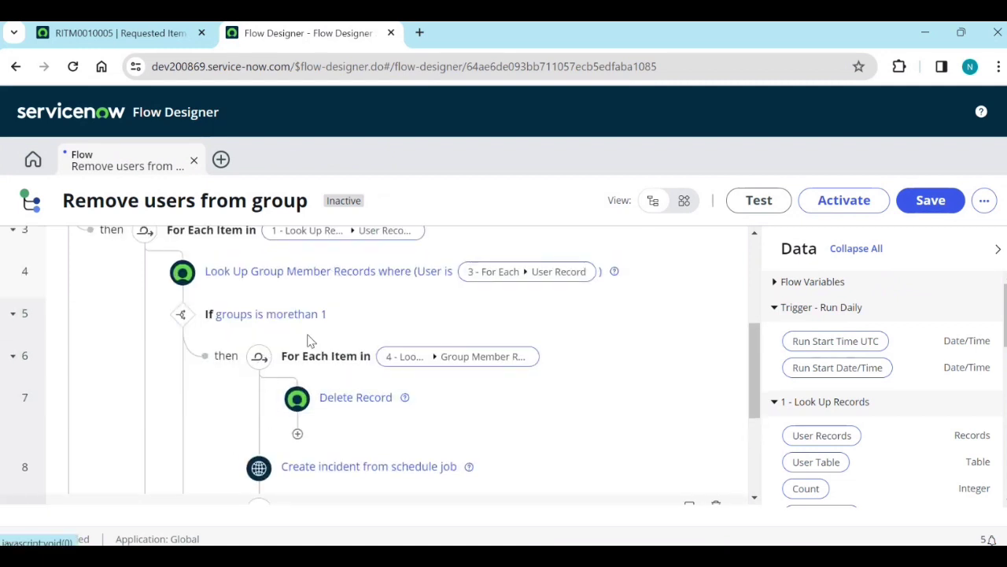
Add an Update Record action after the groups If block, inside the For Each loop over the user records.
scroll(311, 338, "down", 2)
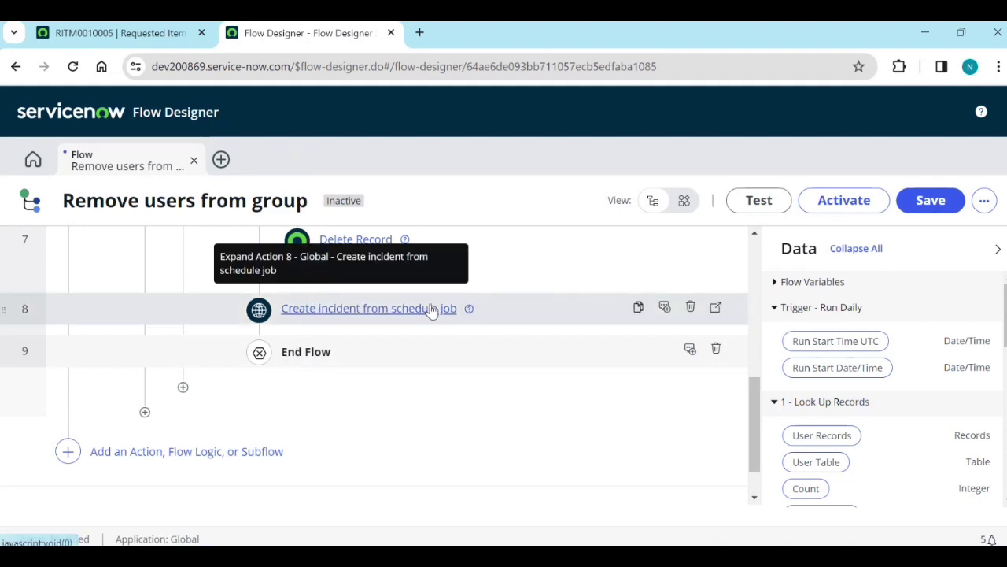
scroll(371, 288, "up", 1)
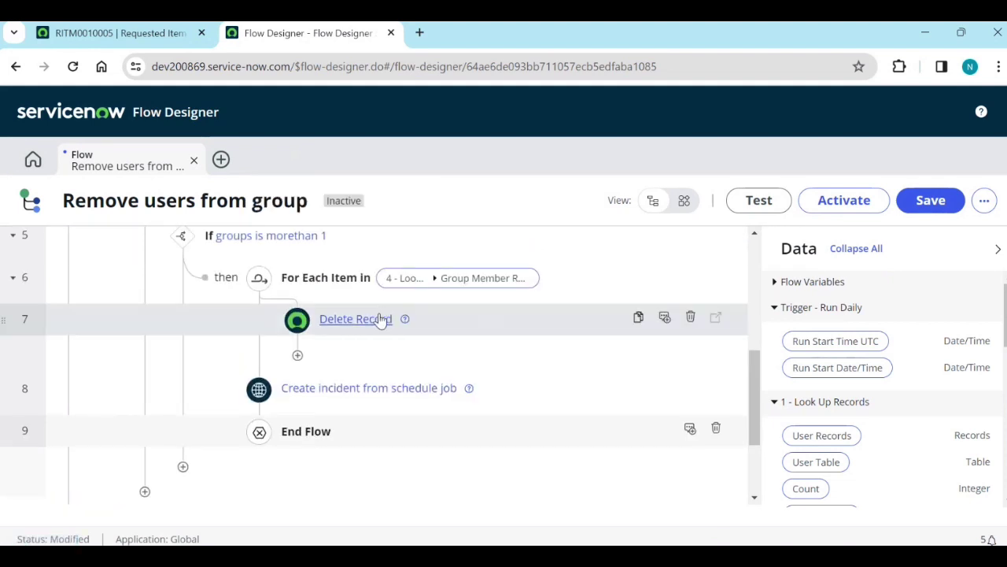
scroll(384, 343, "up", 1)
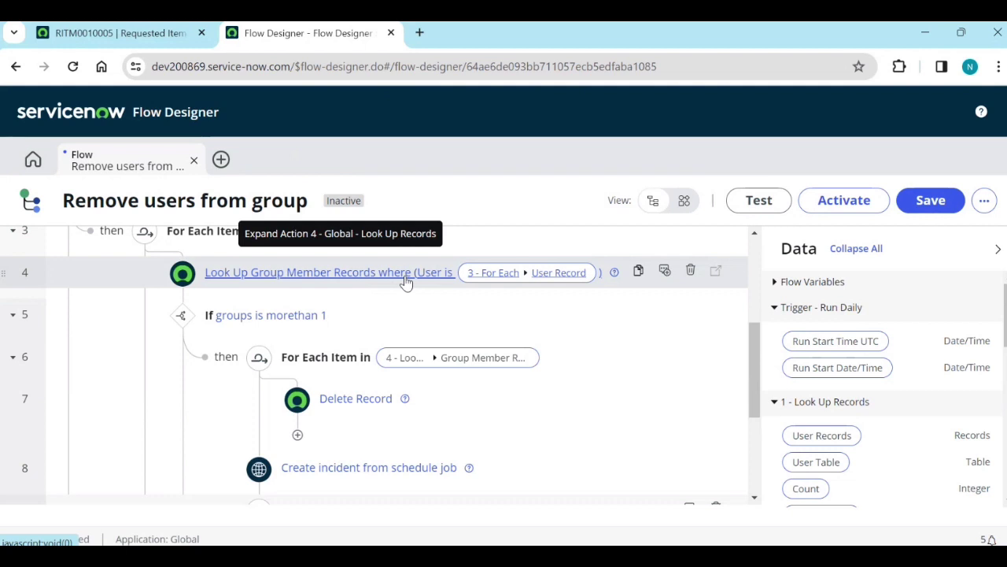
scroll(387, 331, "up", 1)
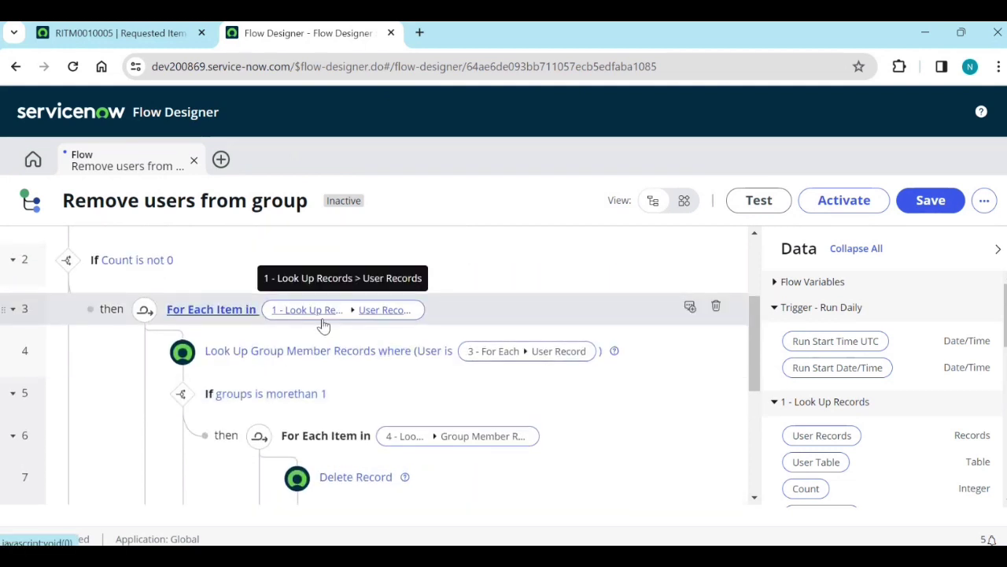
scroll(323, 326, "down", 1)
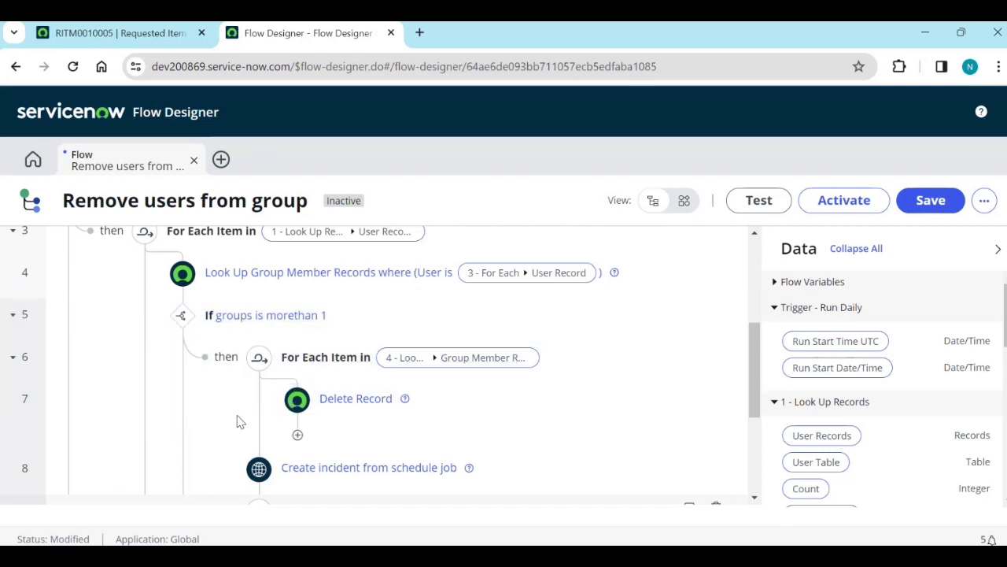
scroll(242, 415, "down", 1)
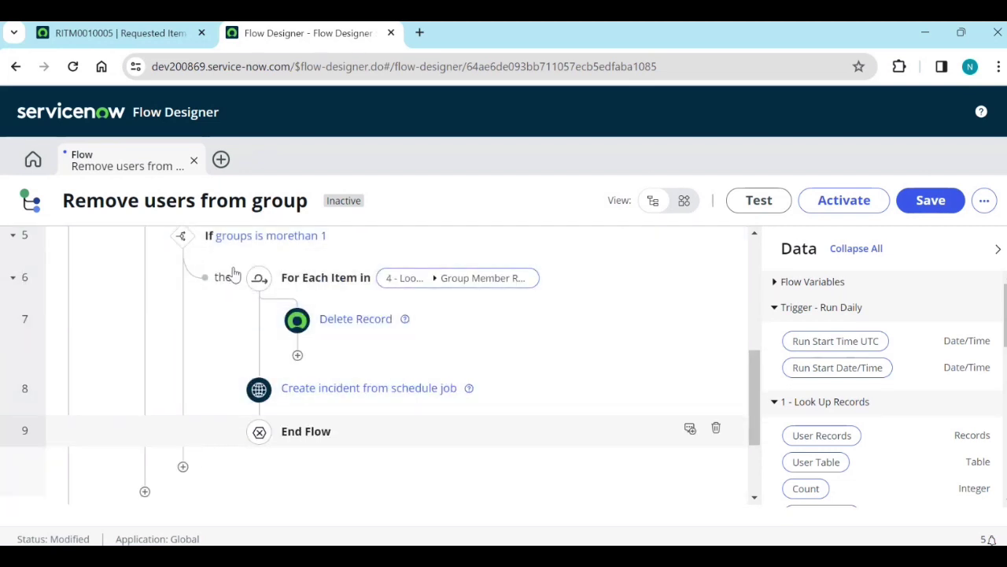
left_click(183, 475)
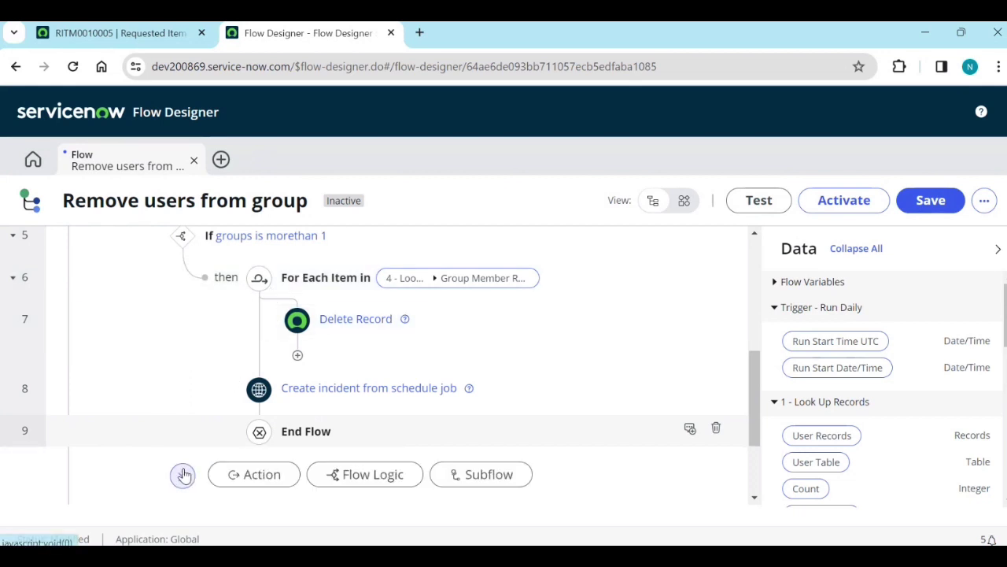
left_click(279, 475)
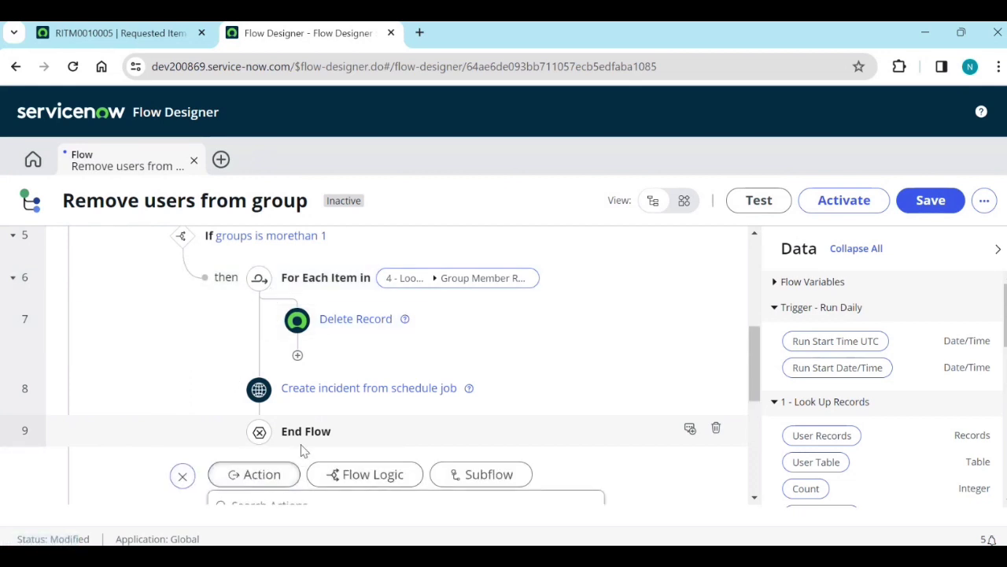
scroll(313, 431, "down", 2)
scroll(490, 456, "down", 3)
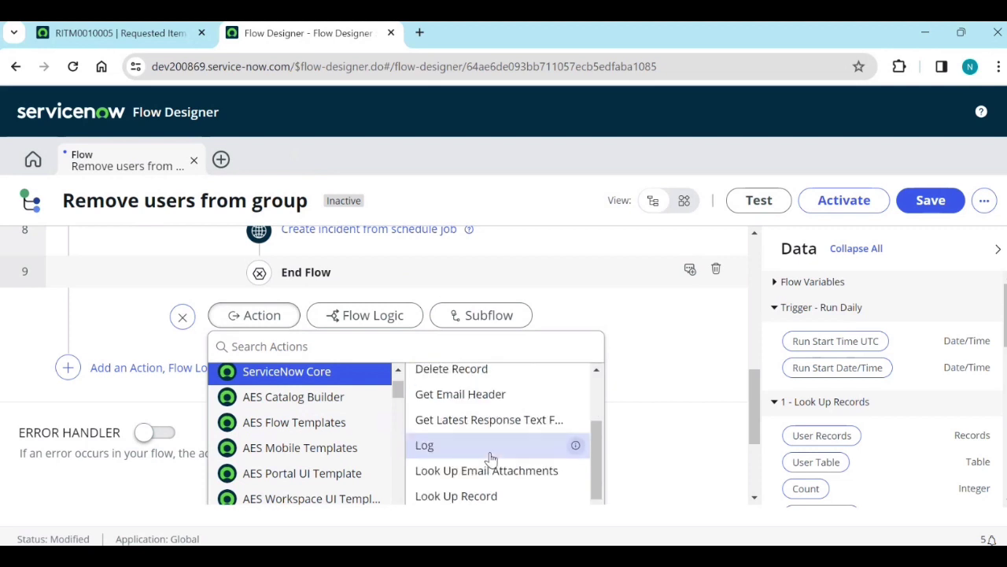
scroll(477, 443, "up", 2)
scroll(472, 429, "down", 5)
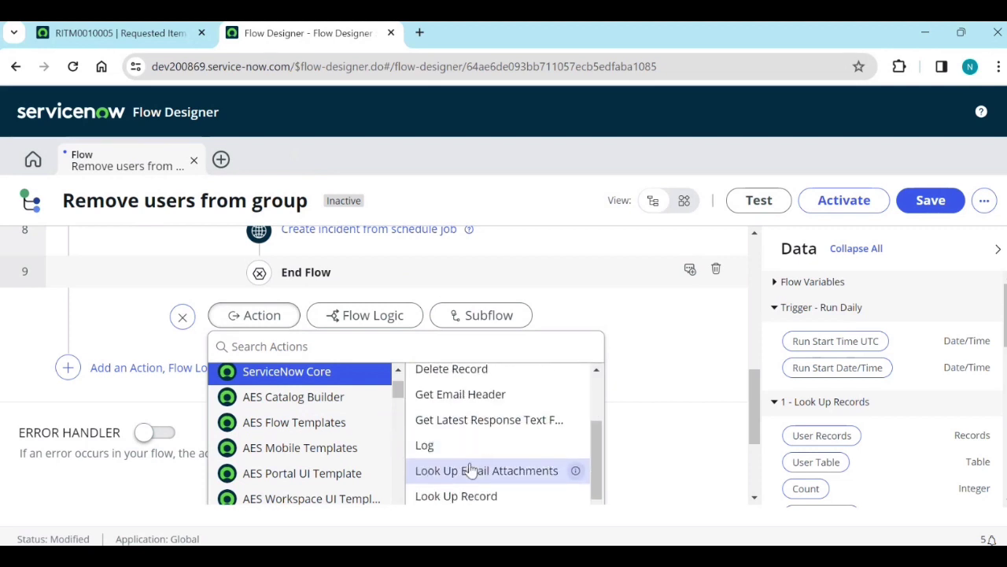
scroll(468, 456, "down", 2)
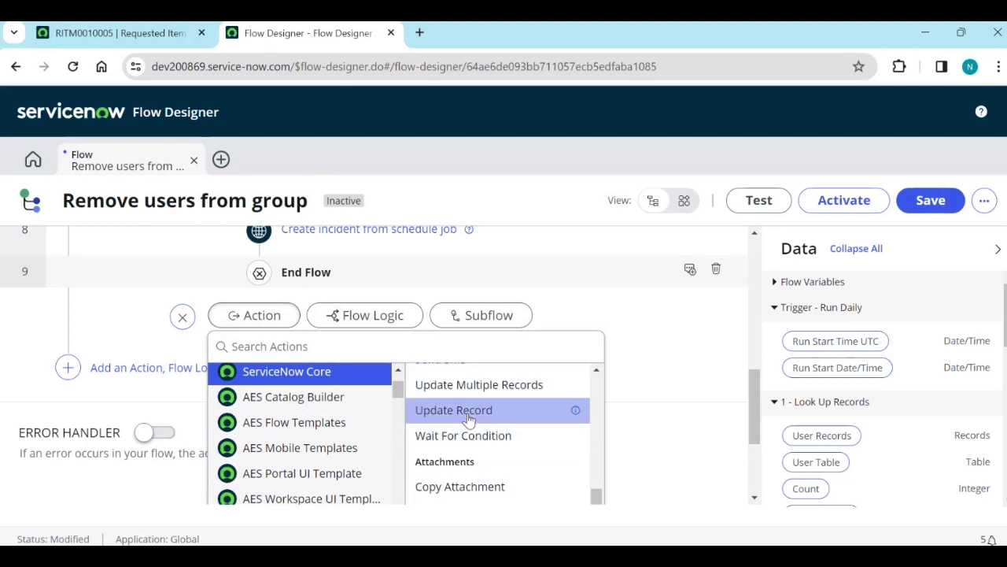
left_click(465, 411)
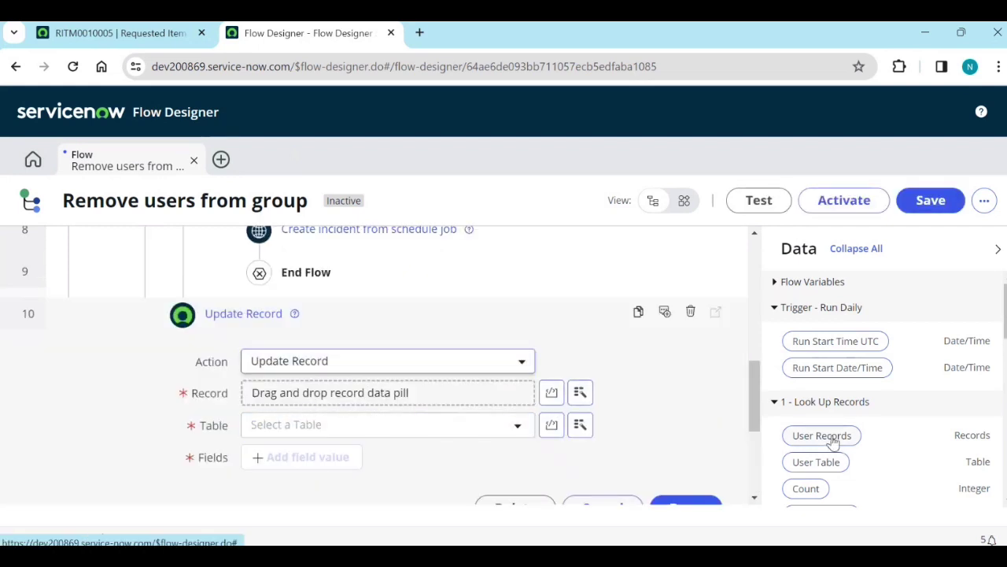
Configure the Update Record action with step 3's User Record as its record and the Active field set to false.
scroll(832, 443, "down", 1)
scroll(829, 439, "down", 1)
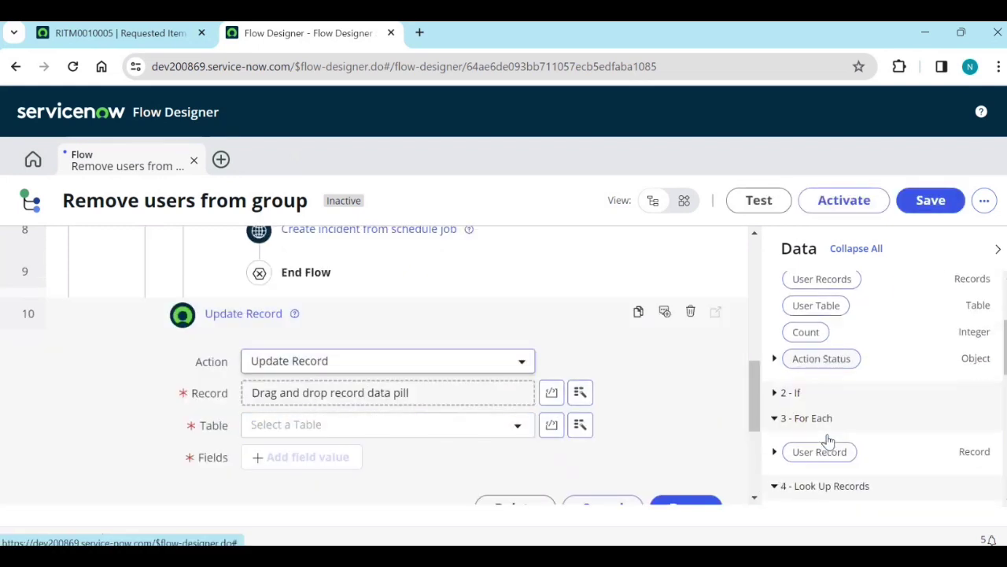
left_click_drag(832, 453, 329, 396)
left_click(330, 455)
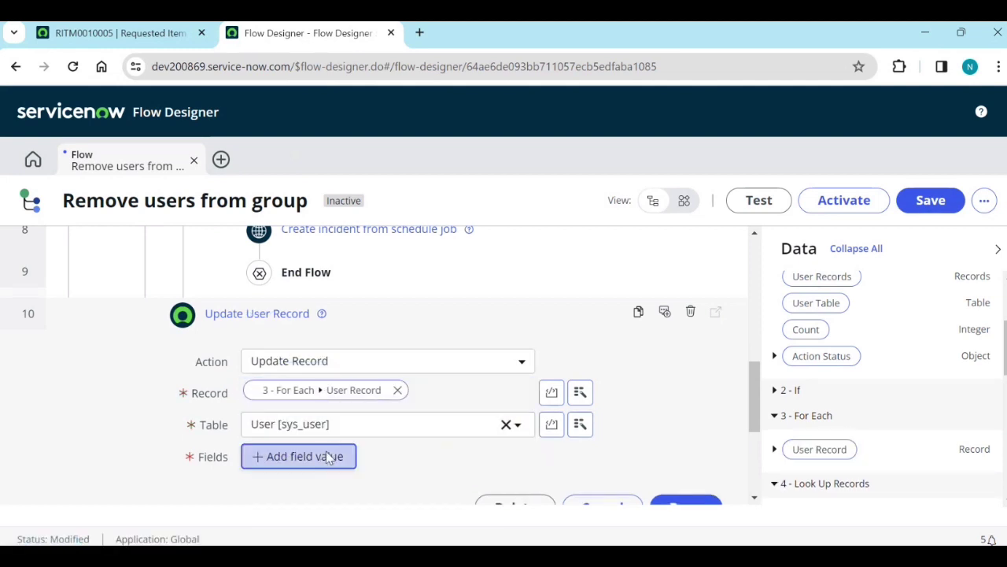
left_click(315, 465)
type("ac")
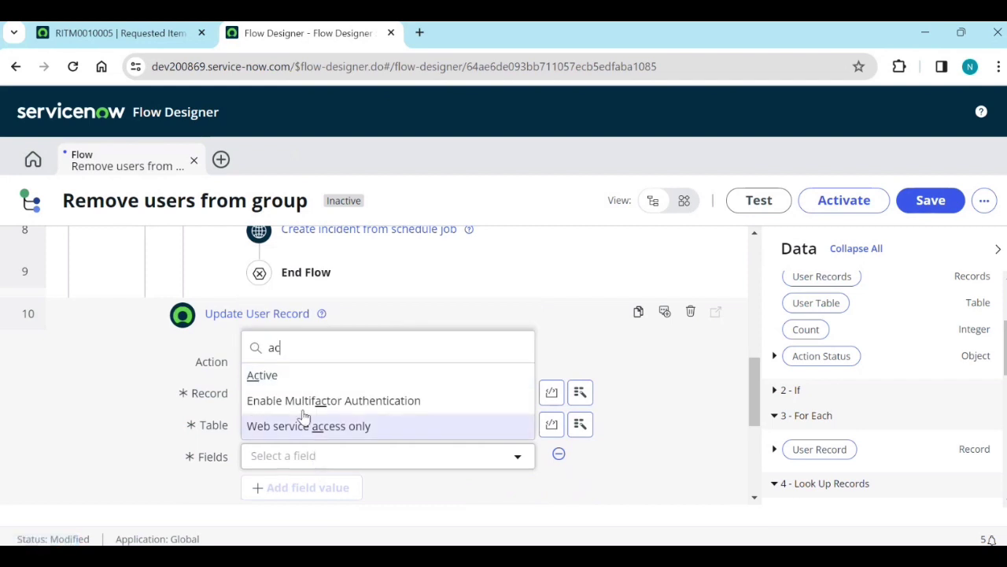
left_click(277, 376)
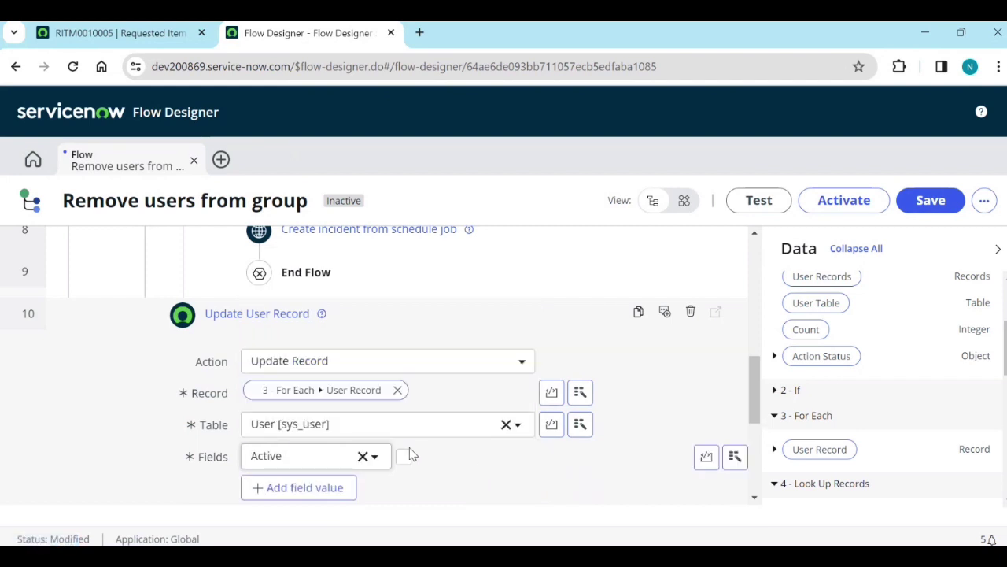
scroll(481, 464, "down", 2)
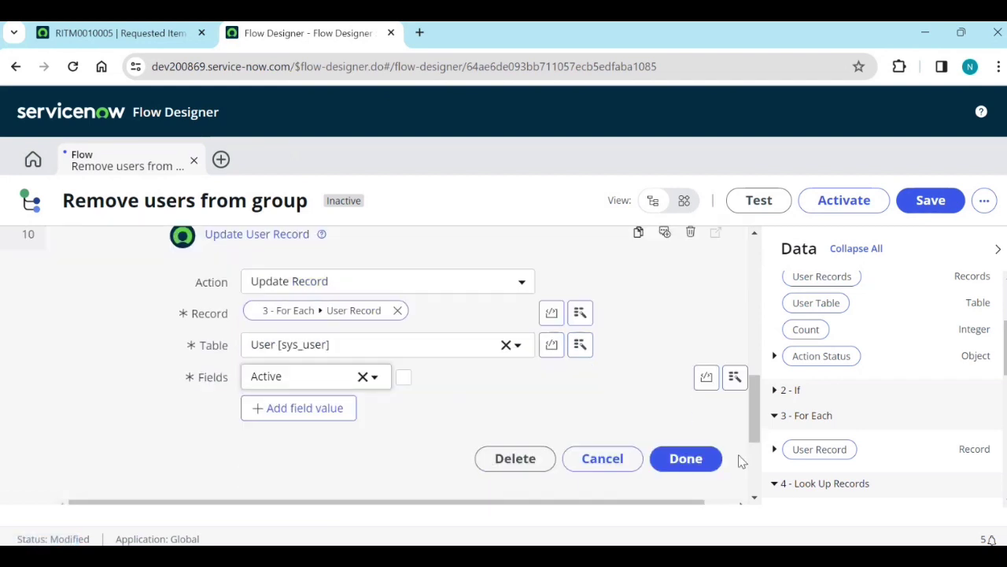
left_click(685, 459)
Review the flow's sequence from the user lookup through the nested loops to the Update User Record step.
scroll(420, 404, "up", 6)
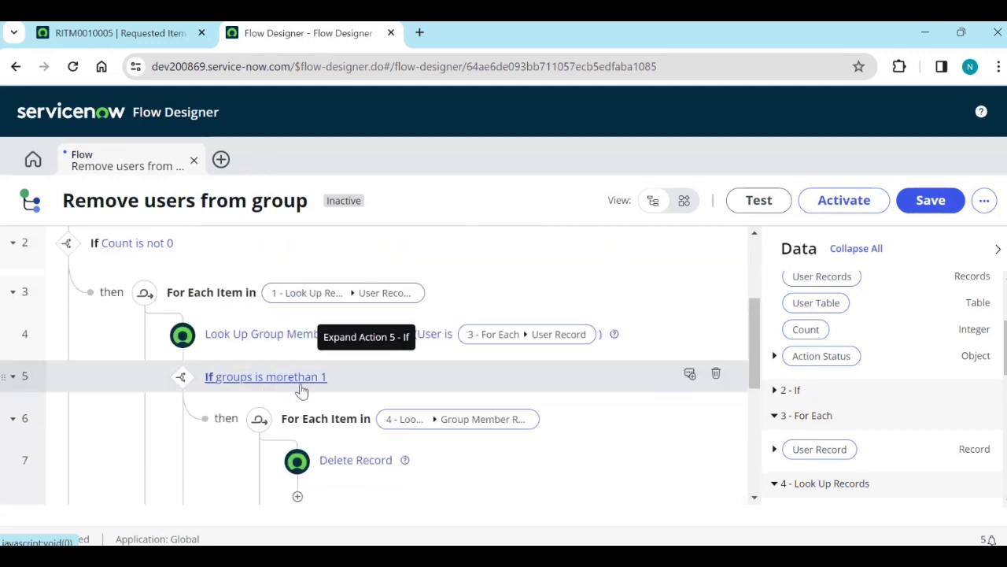
scroll(299, 389, "down", 1)
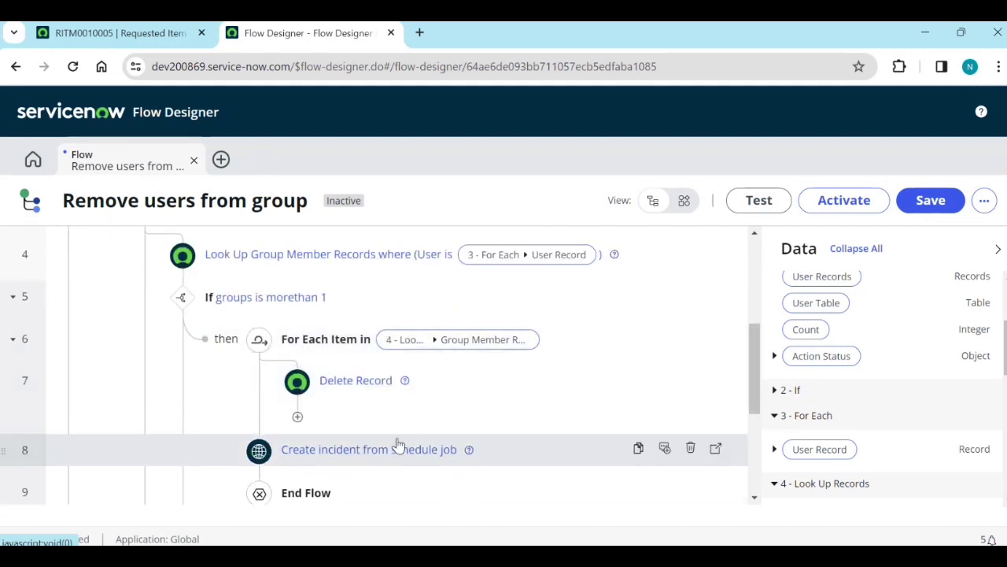
scroll(196, 381, "down", 1)
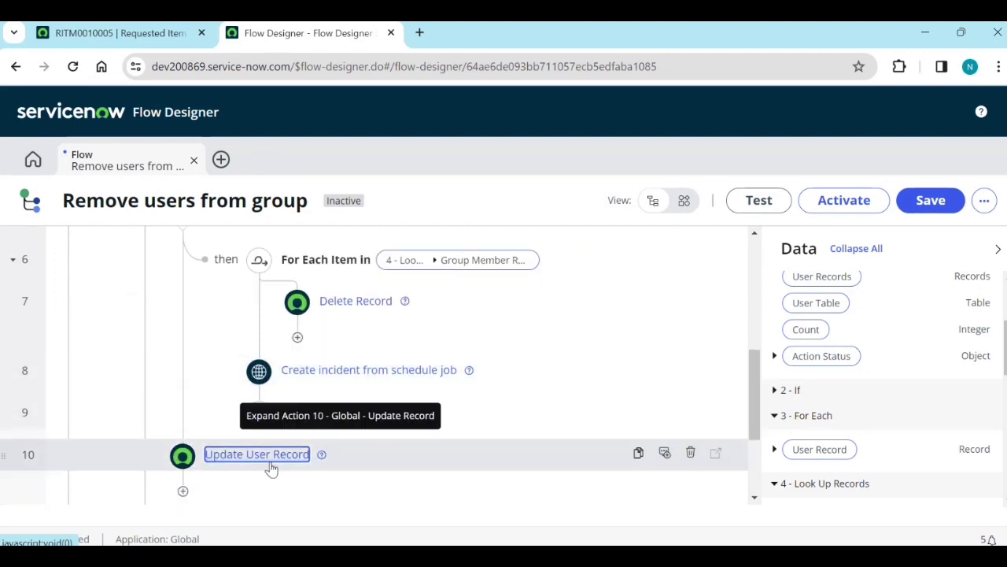
scroll(252, 377, "up", 2)
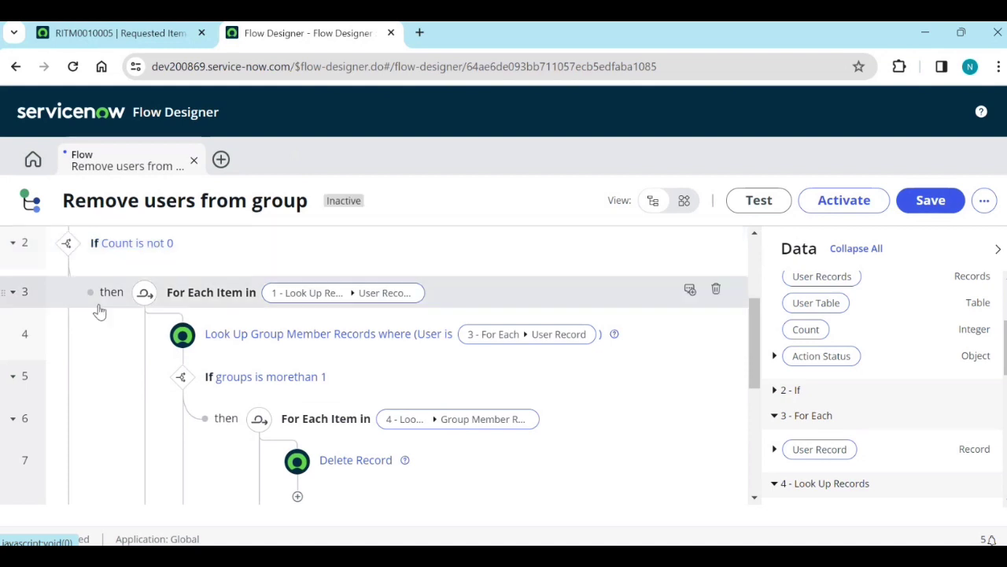
scroll(100, 343, "down", 2)
scroll(95, 394, "down", 2)
scroll(287, 417, "up", 5)
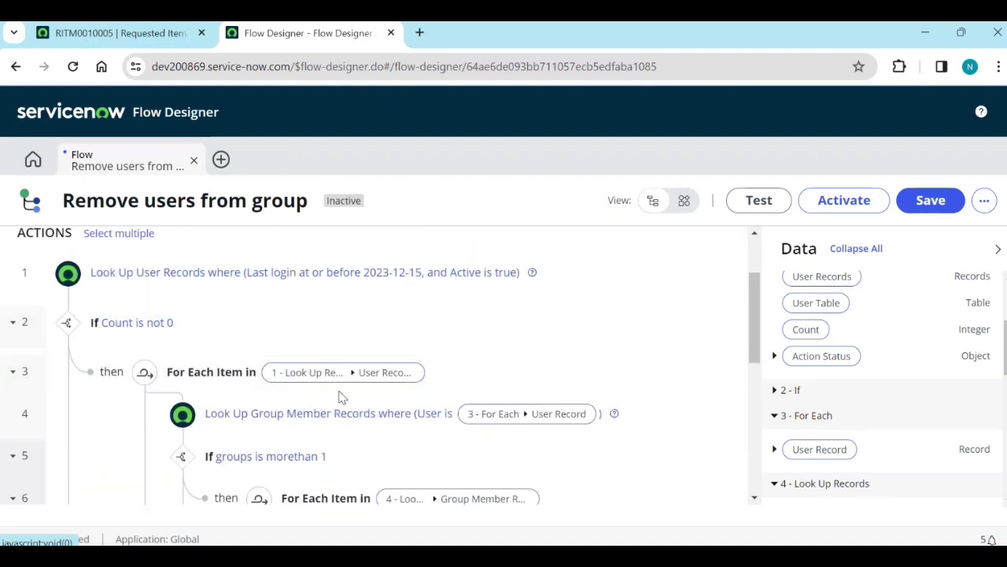
scroll(340, 417, "down", 1)
scroll(334, 439, "down", 4)
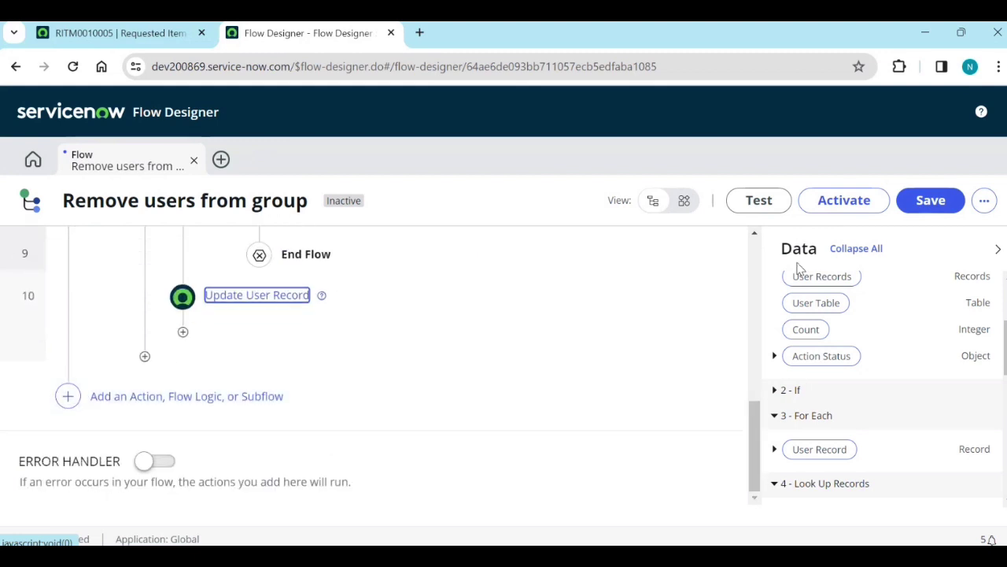
Save and activate the Remove users from group flow.
left_click(928, 200)
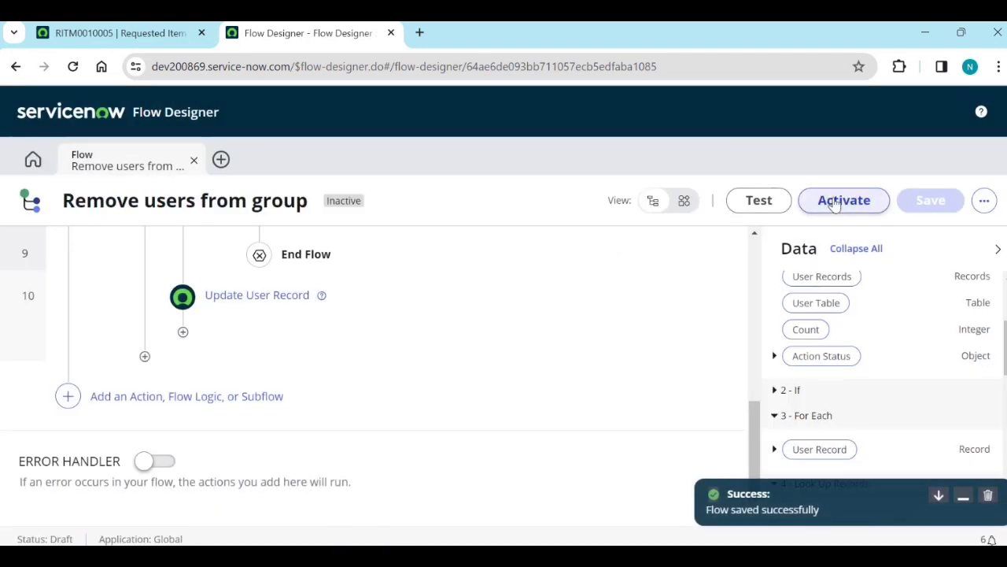
left_click(834, 201)
left_click(636, 317)
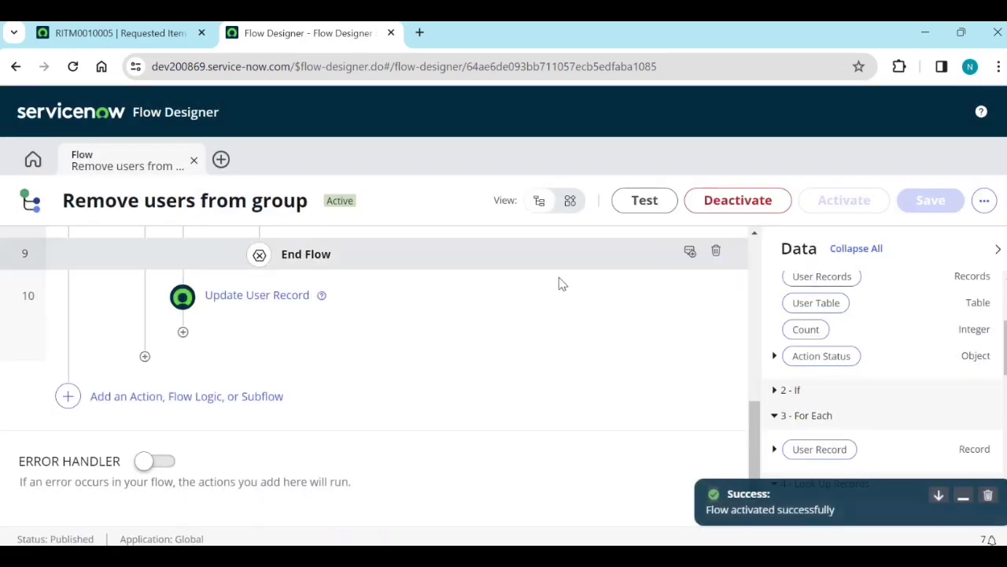
scroll(424, 401, "up", 10)
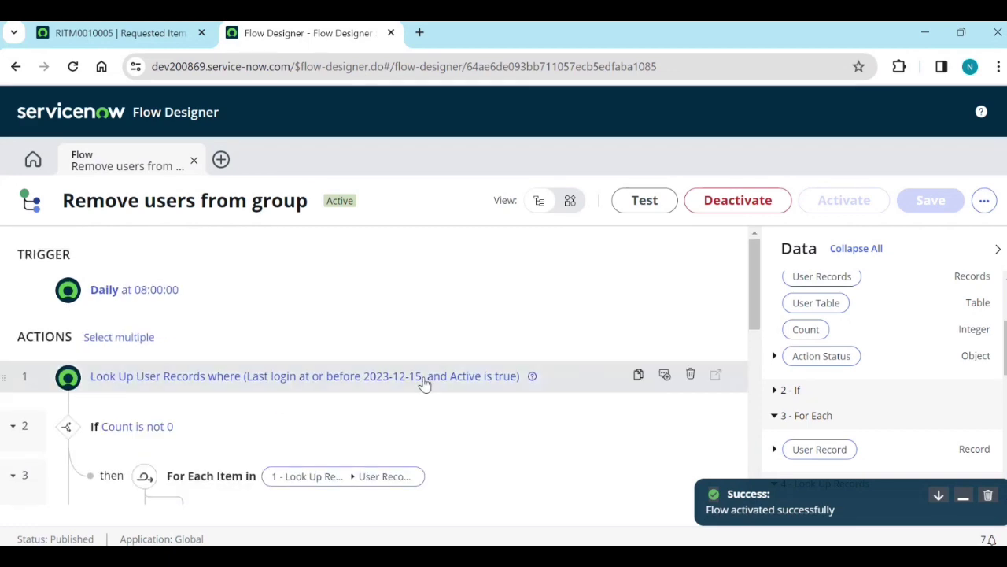
left_click(644, 201)
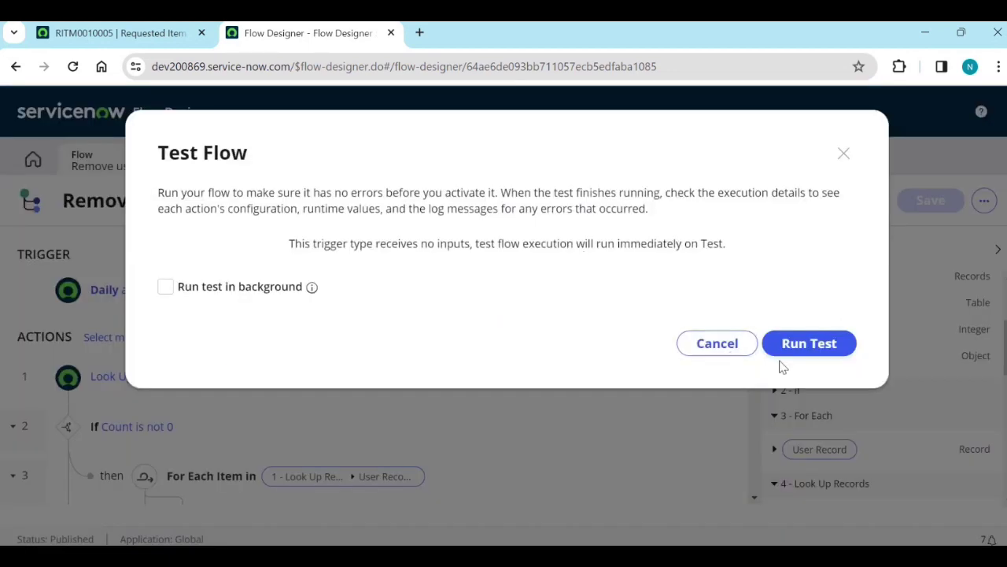
left_click(720, 354)
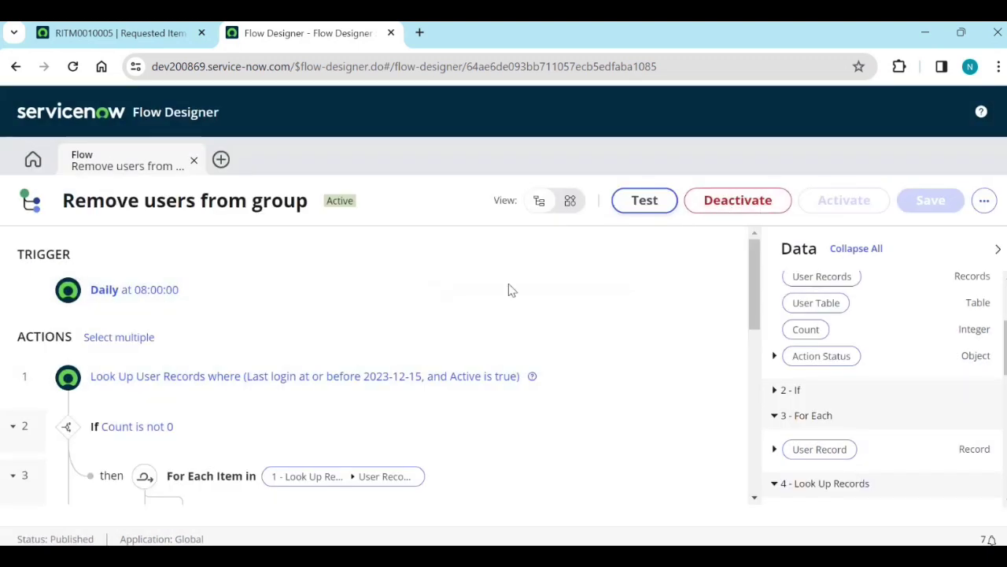
Find the Users list under System Security's Users and Groups and open it in a new browser tab.
left_click(211, 35)
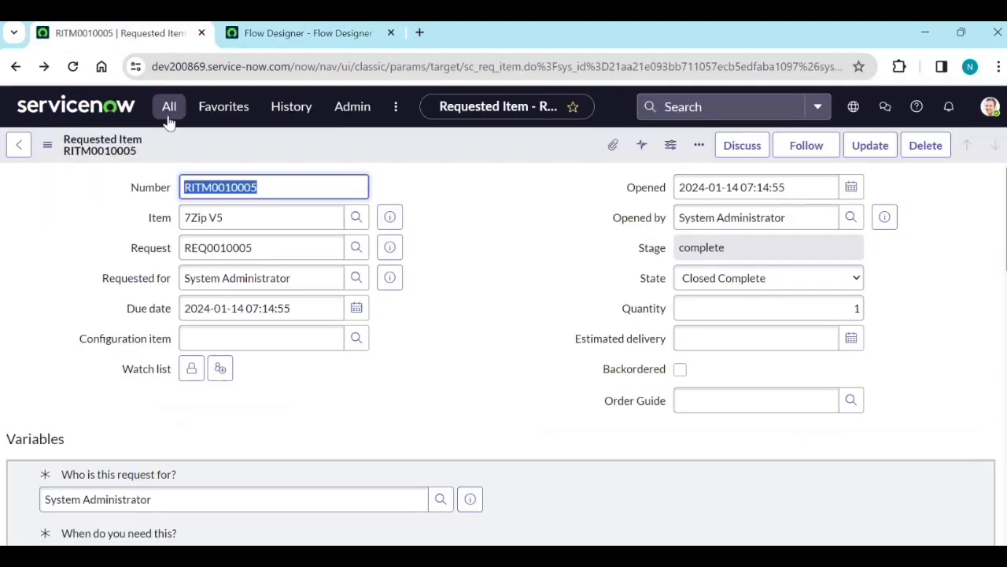
left_click(167, 108)
type("users")
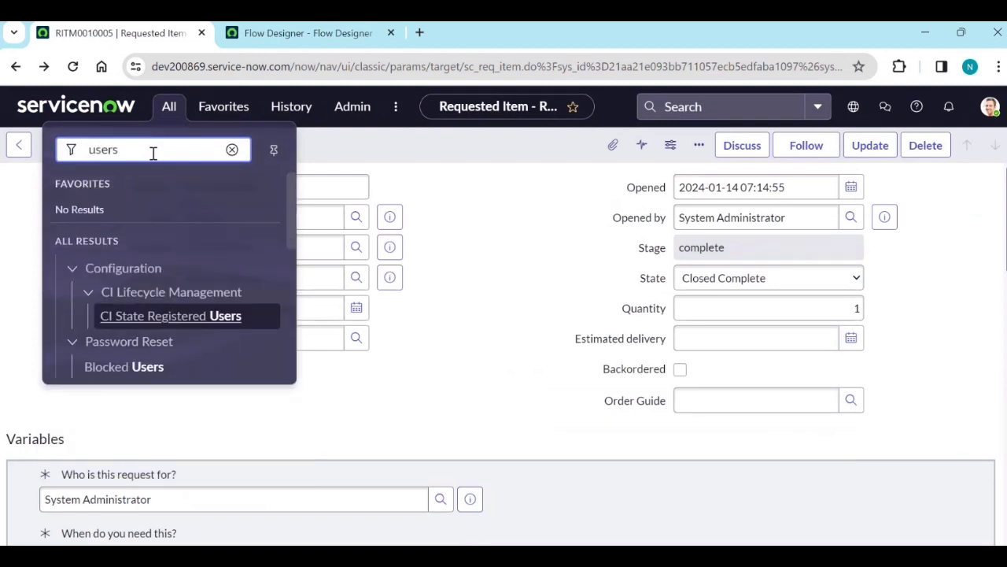
scroll(180, 353, "down", 2)
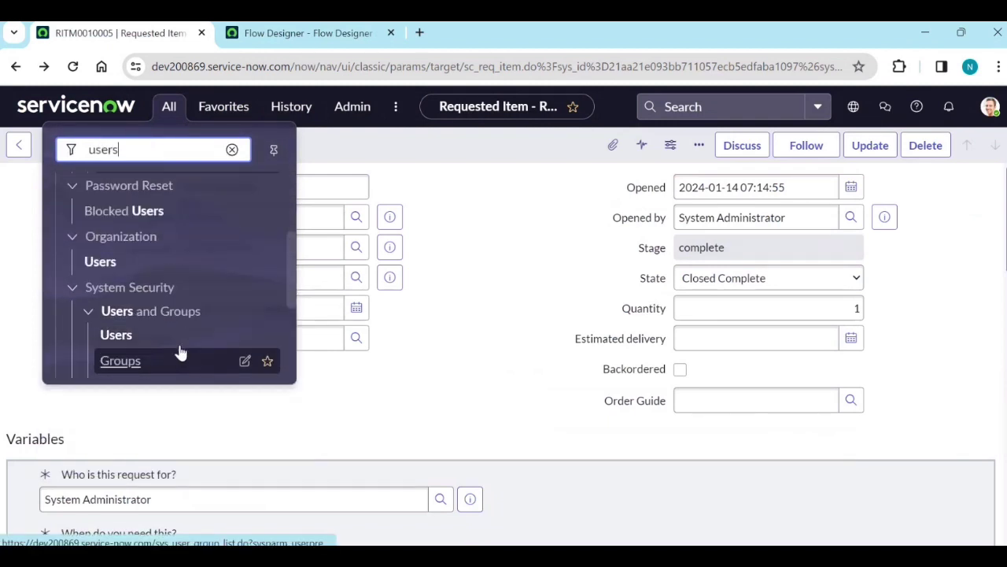
middle_click(120, 336)
left_click(483, 25)
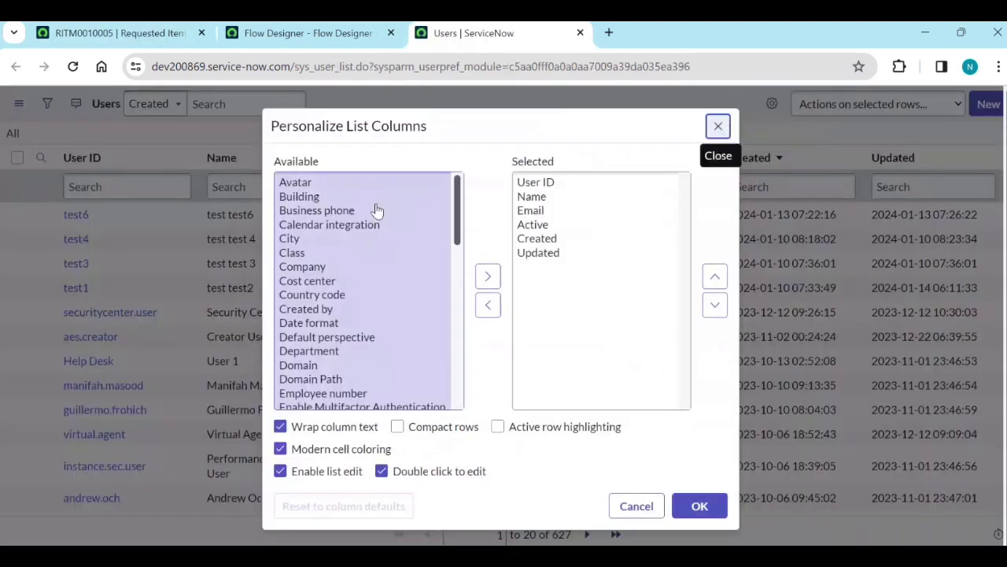
Add the Last login column to the Users list and look through the listed users' values.
left_click(370, 213)
type("las")
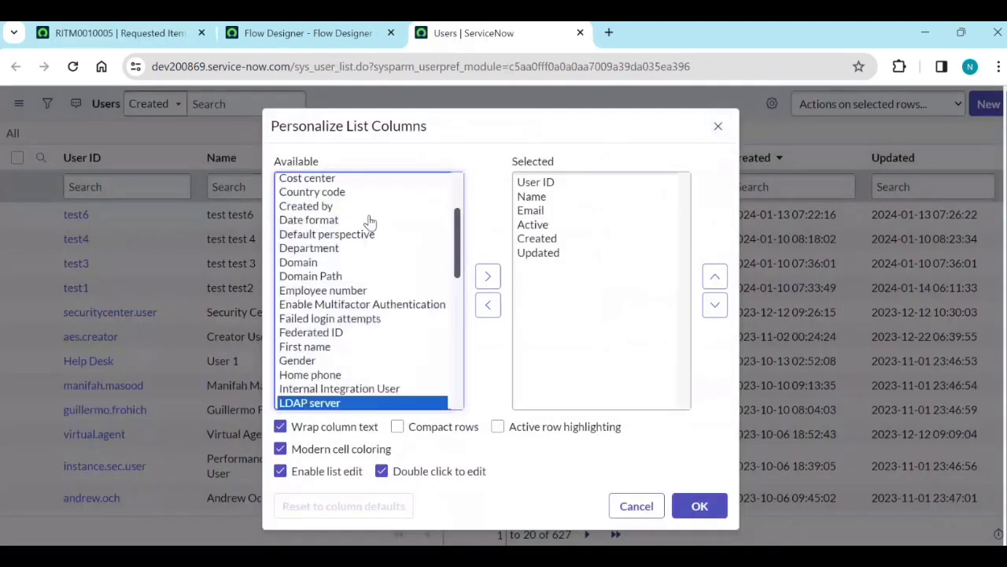
left_click(487, 276)
left_click(700, 505)
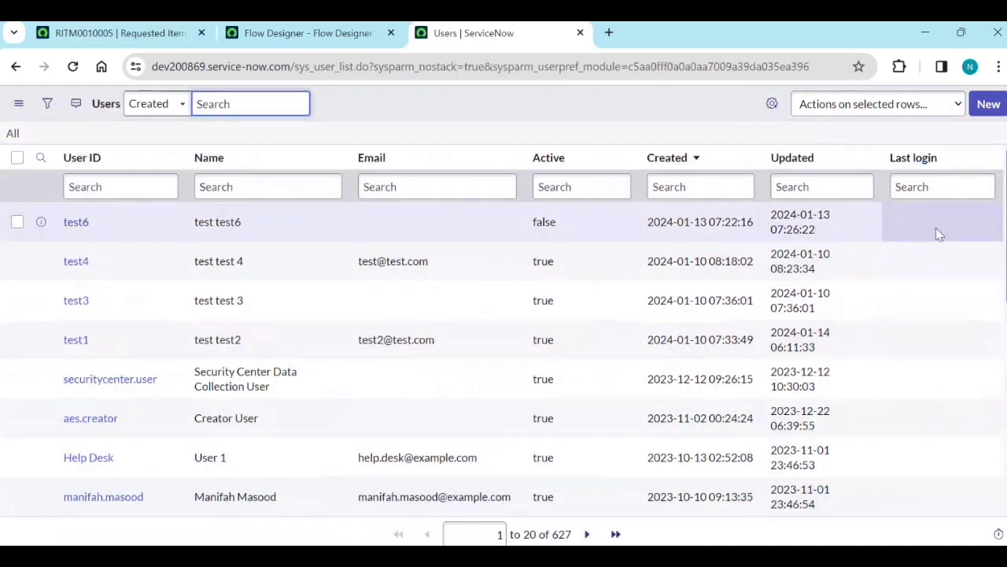
scroll(933, 283, "down", 5)
scroll(932, 322, "up", 5)
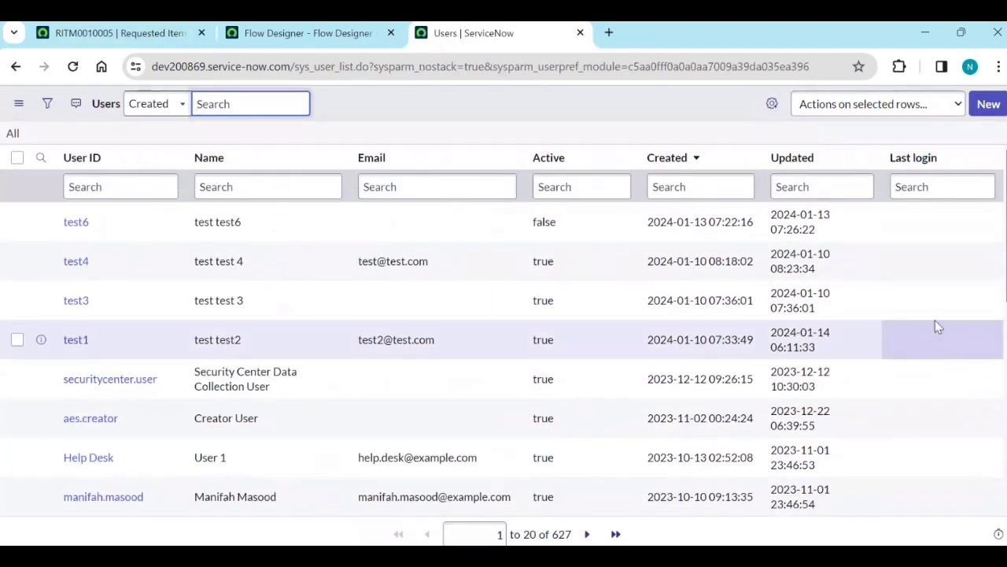
Open the test6 user record in a new browser tab and add the Last login field to the User form layout.
left_click(934, 224)
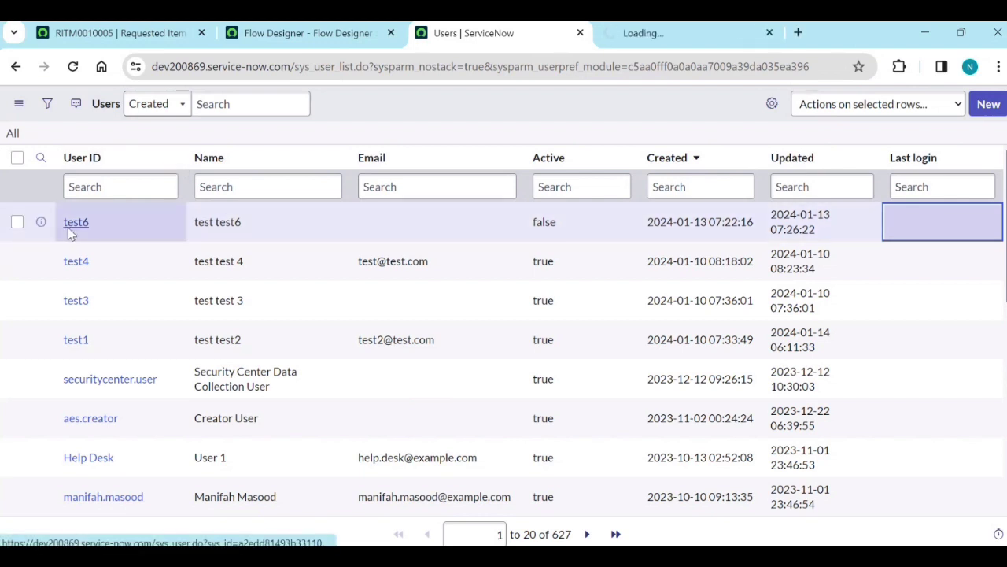
left_click(648, 36)
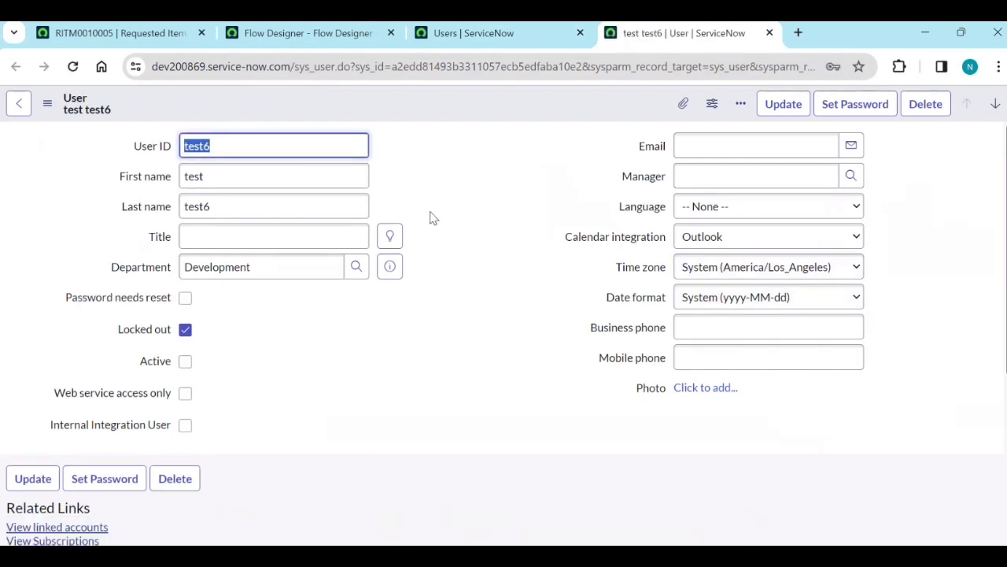
left_click(47, 103)
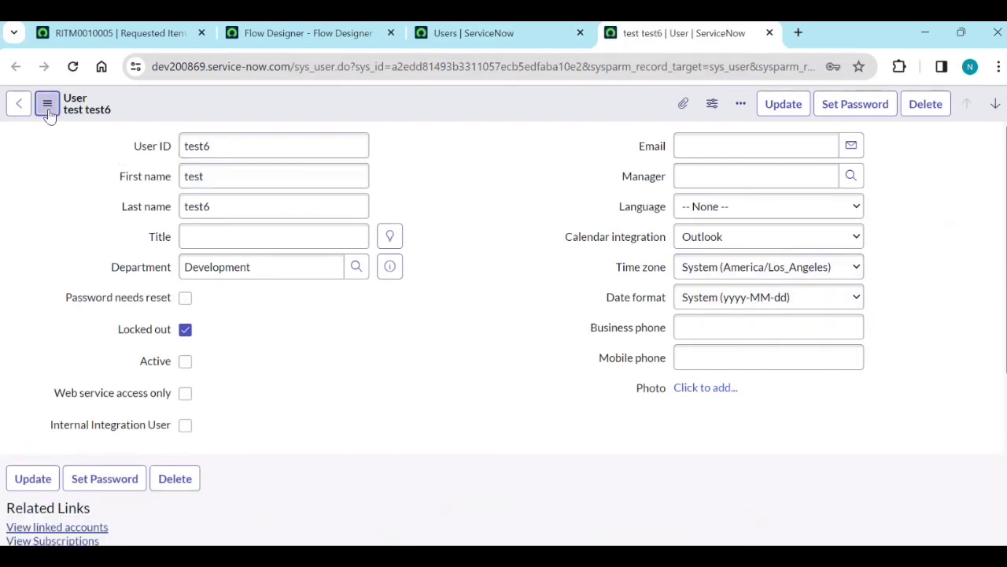
mouse_move(95, 185)
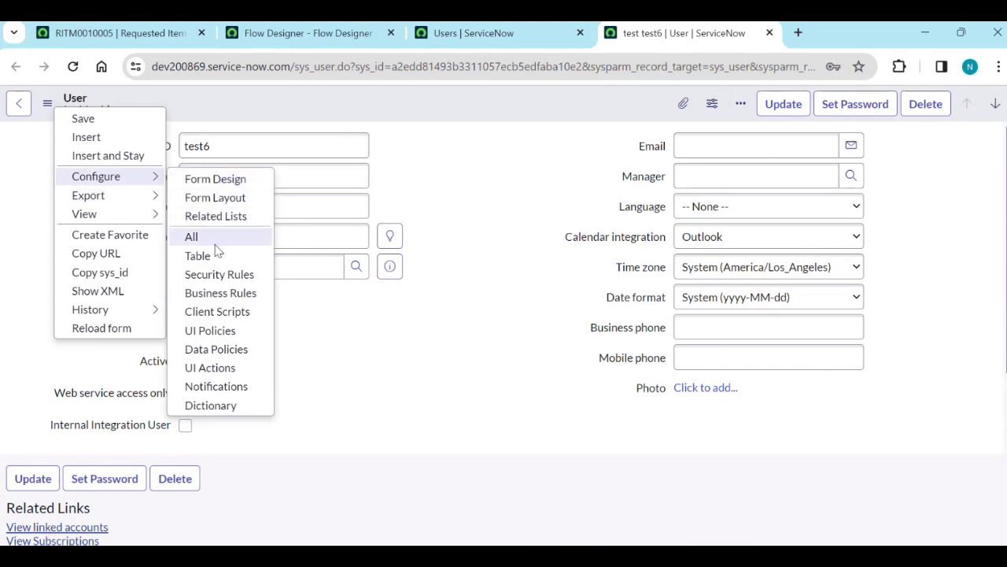
left_click(214, 196)
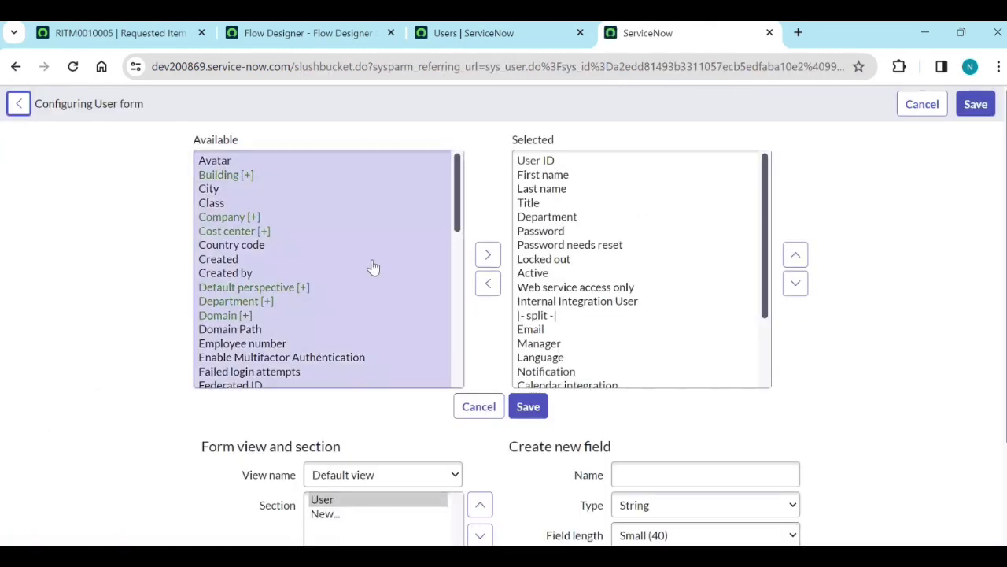
left_click(376, 261)
key("l")
key("l")
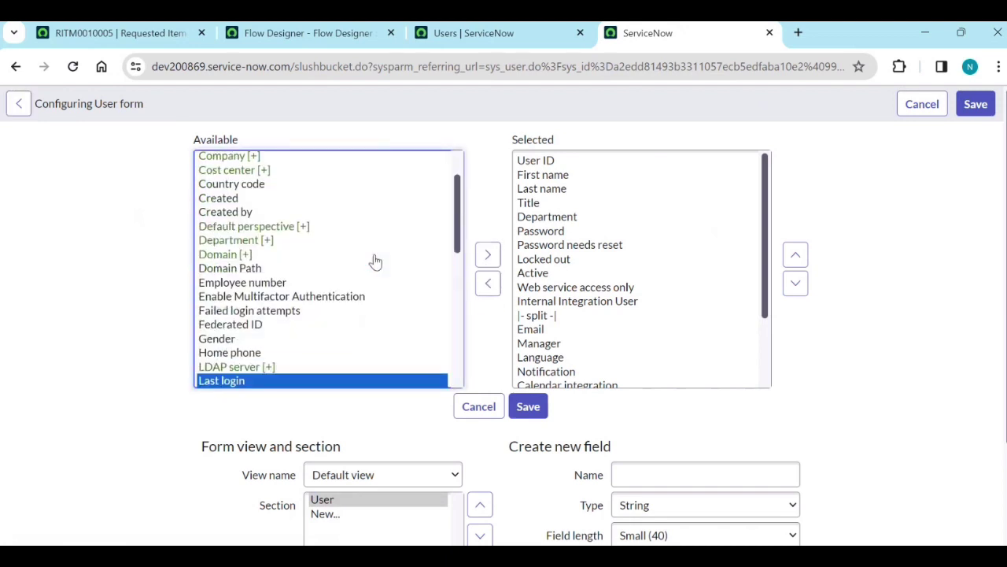
left_click(487, 254)
left_click(528, 406)
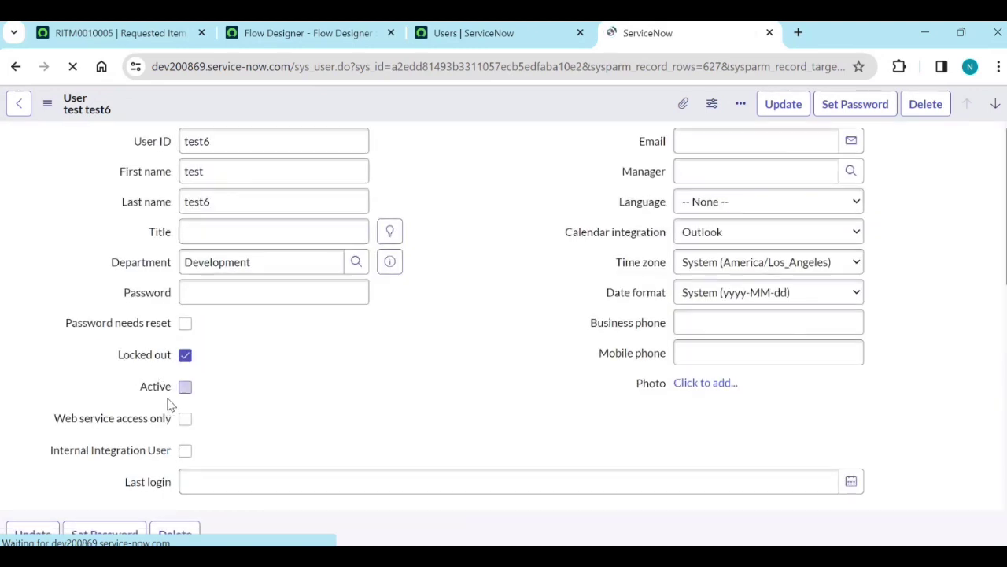
Try to choose a Last login date for the test6 user with the date picker.
left_click(852, 458)
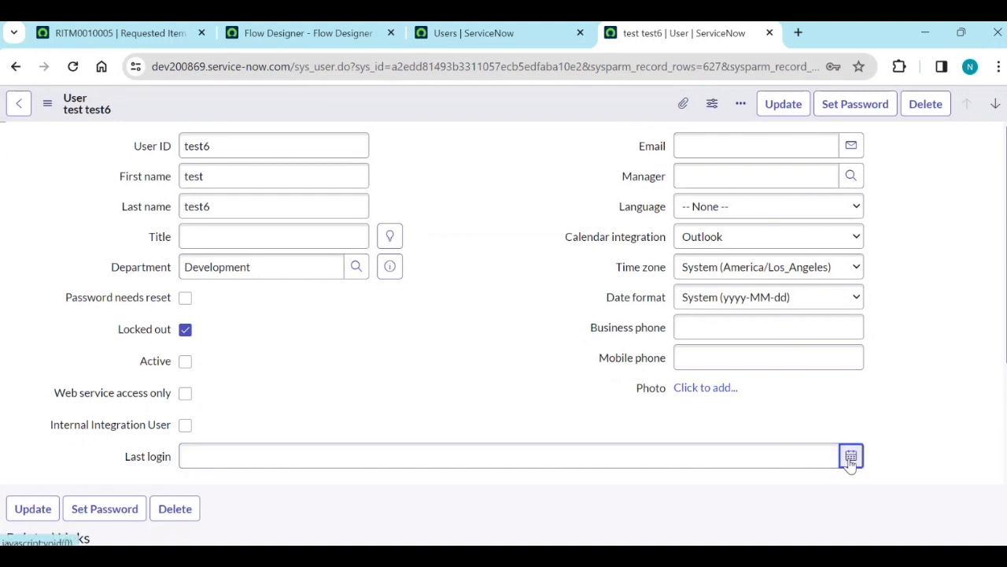
scroll(850, 457, "down", 4)
scroll(863, 266, "up", 2)
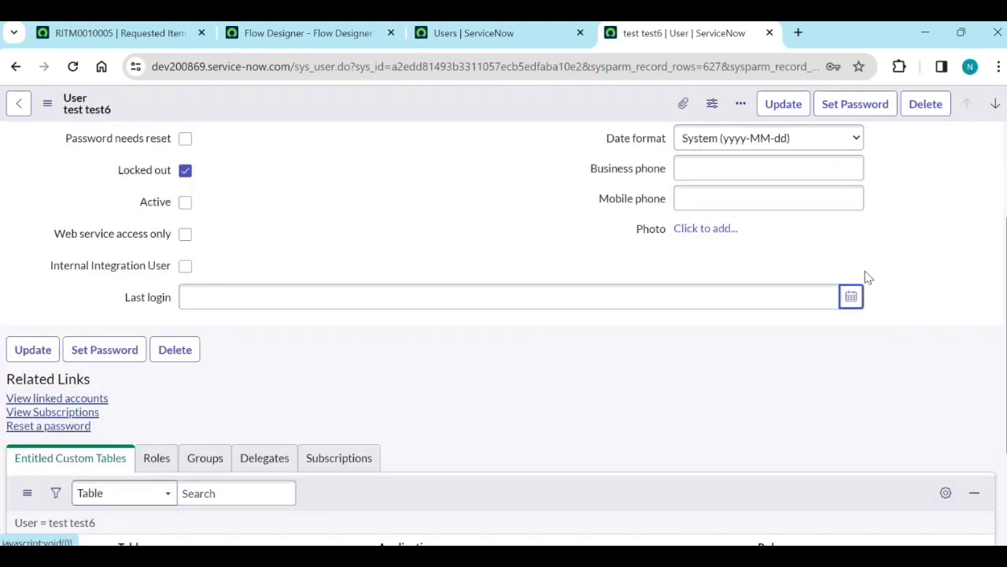
left_click(718, 297)
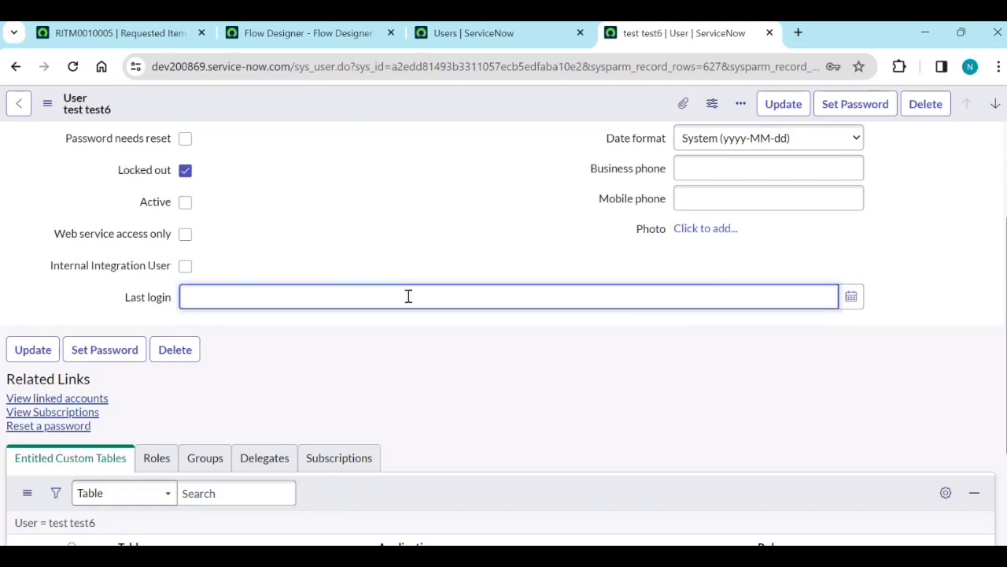
left_click(851, 296)
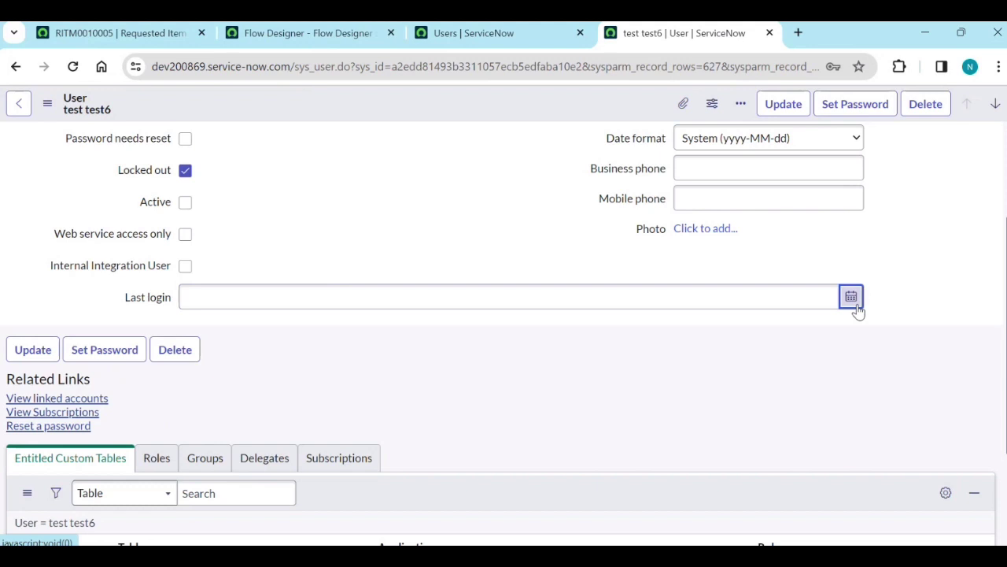
right_click(854, 308)
key("Escape")
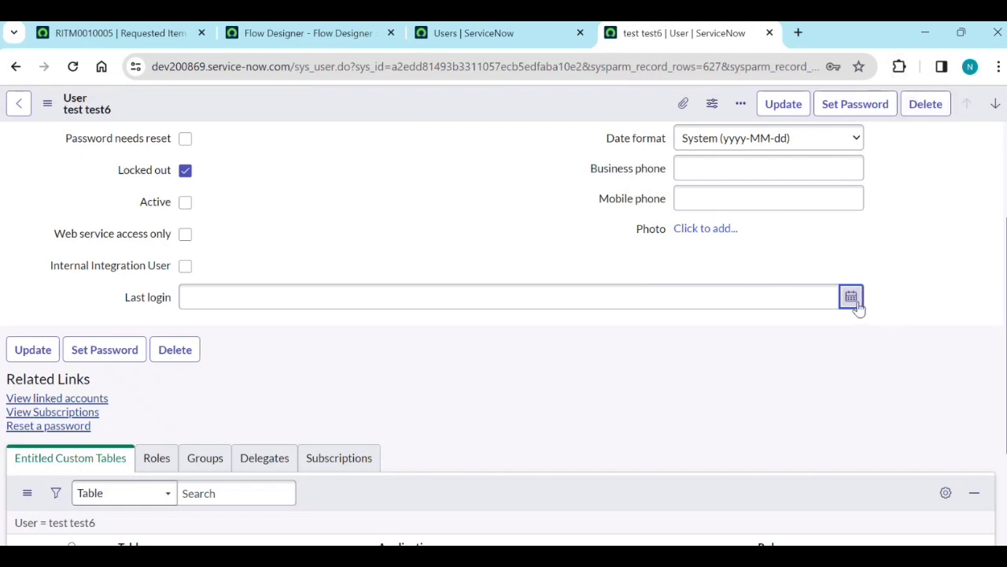
Set the test6 user's Last login to 2023-01-13, reusing the date format from the Users list, and save the record.
left_click(626, 296)
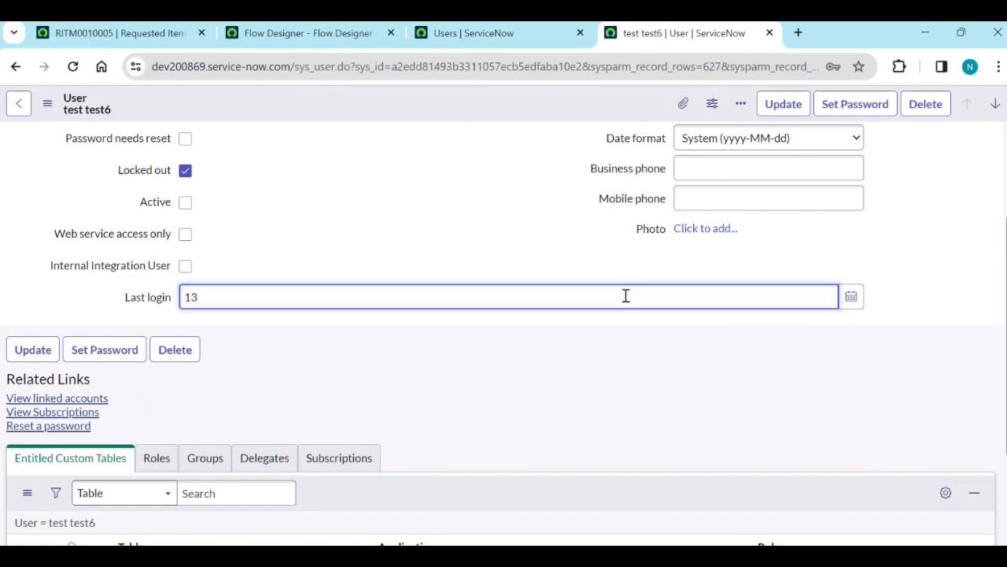
left_click(487, 33)
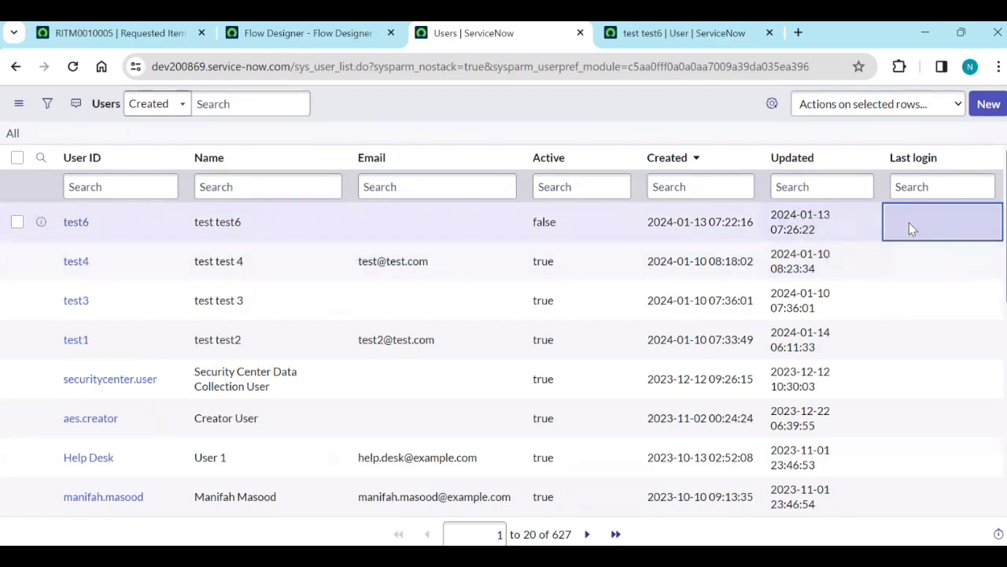
left_click(834, 218)
left_click_drag(834, 218, 771, 214)
key("ctrl+c")
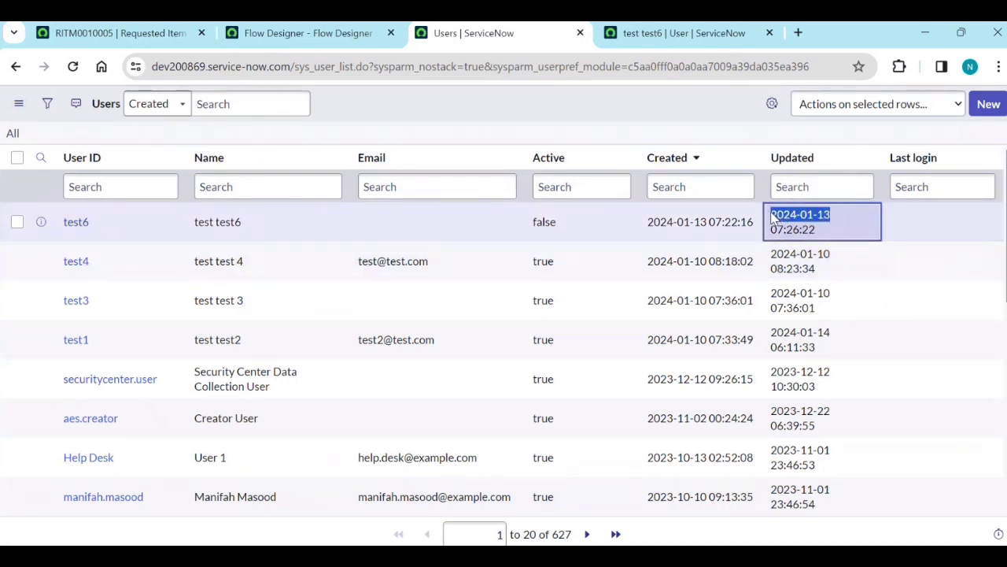
left_click(677, 32)
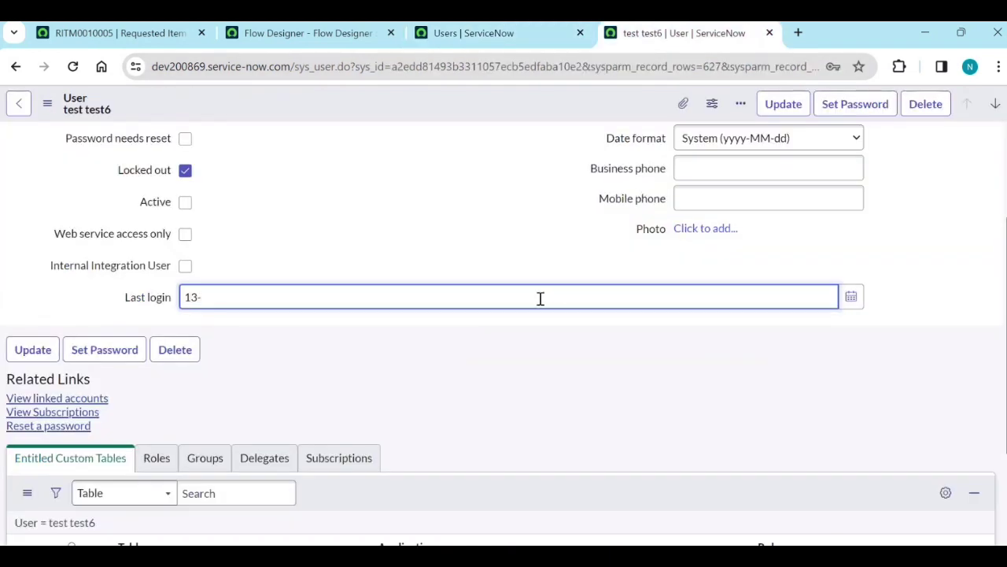
key("ctrl+v")
left_click(288, 383)
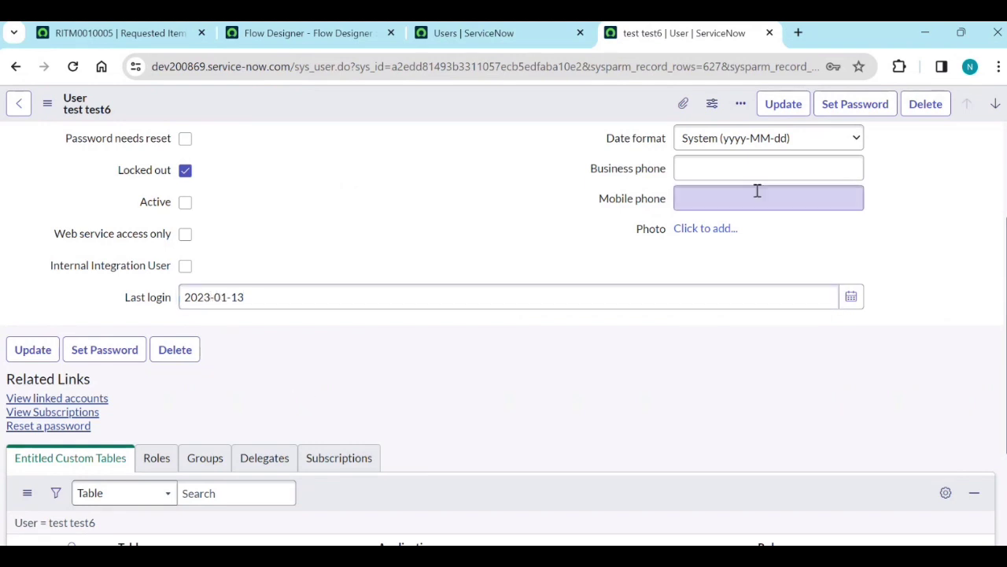
right_click(585, 101)
left_click(596, 115)
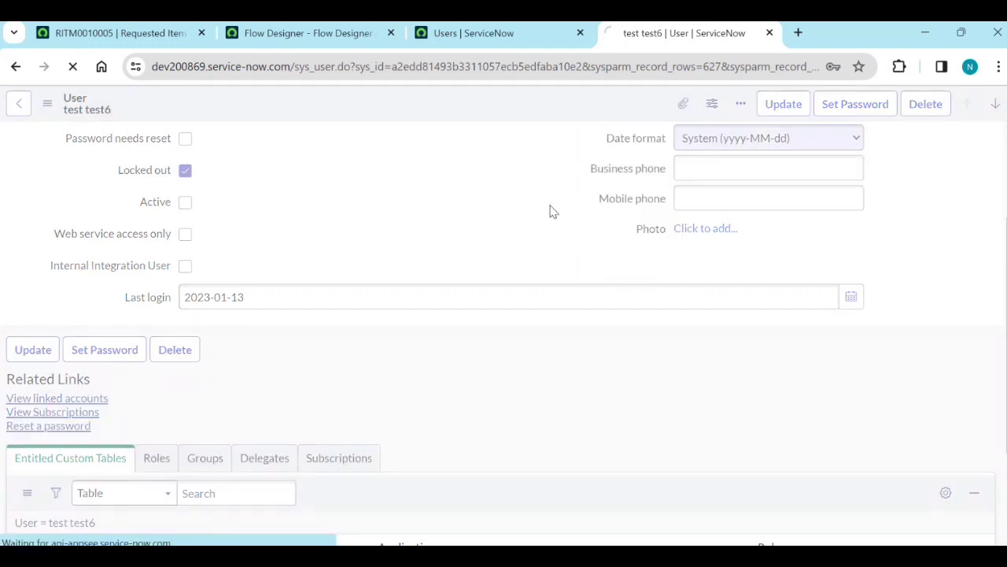
Refresh the Users list to show all records and check test6's Last login and Active values.
left_click(489, 37)
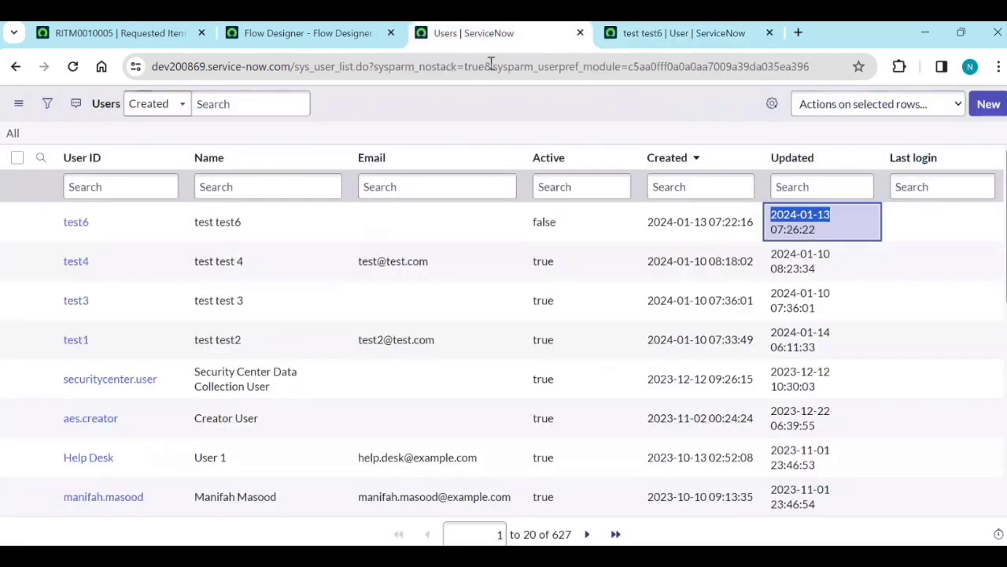
left_click(15, 136)
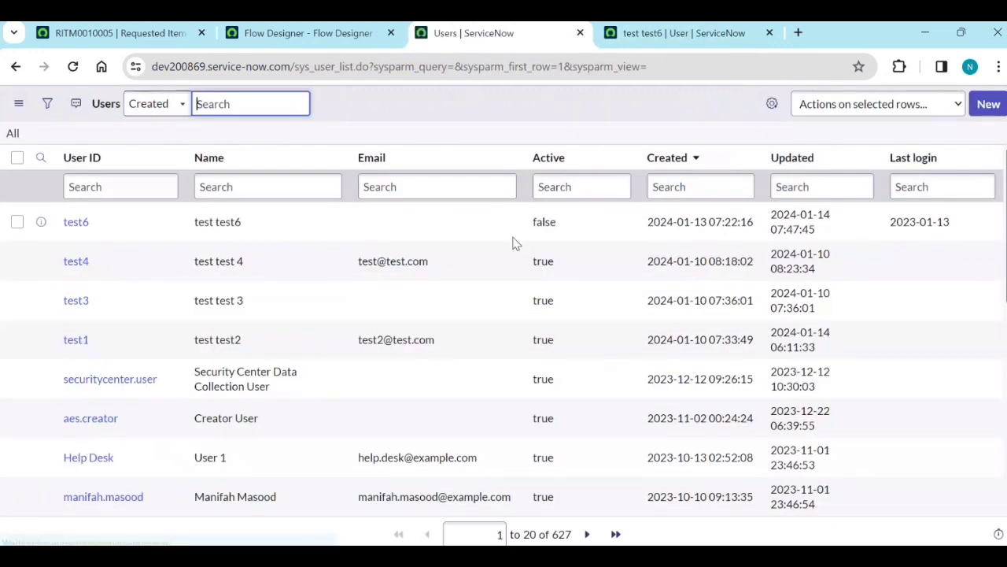
left_click(580, 231)
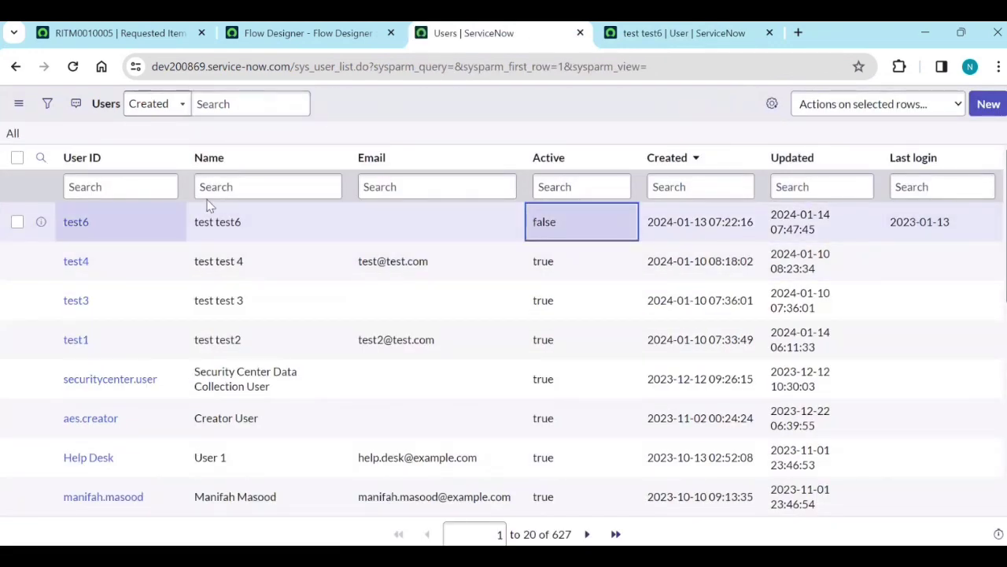
Mark the test6 user as Active, clear Locked out, and save the record.
left_click(653, 31)
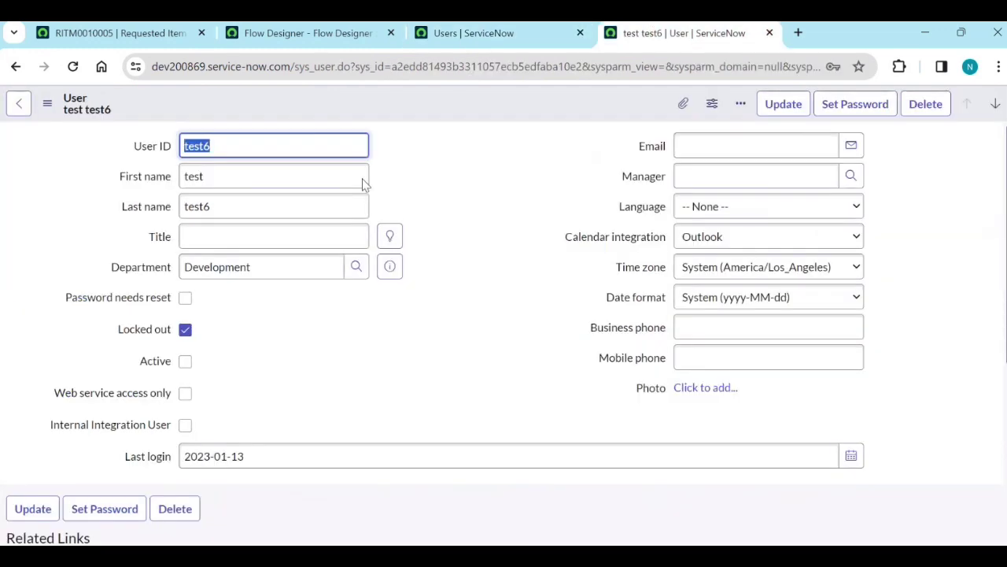
left_click(185, 360)
left_click(185, 330)
right_click(438, 109)
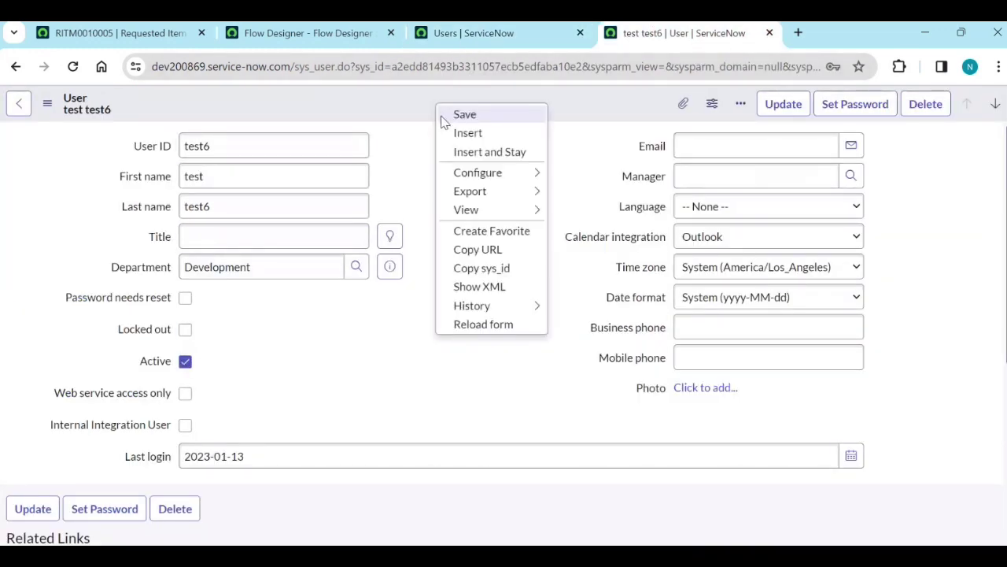
left_click(443, 117)
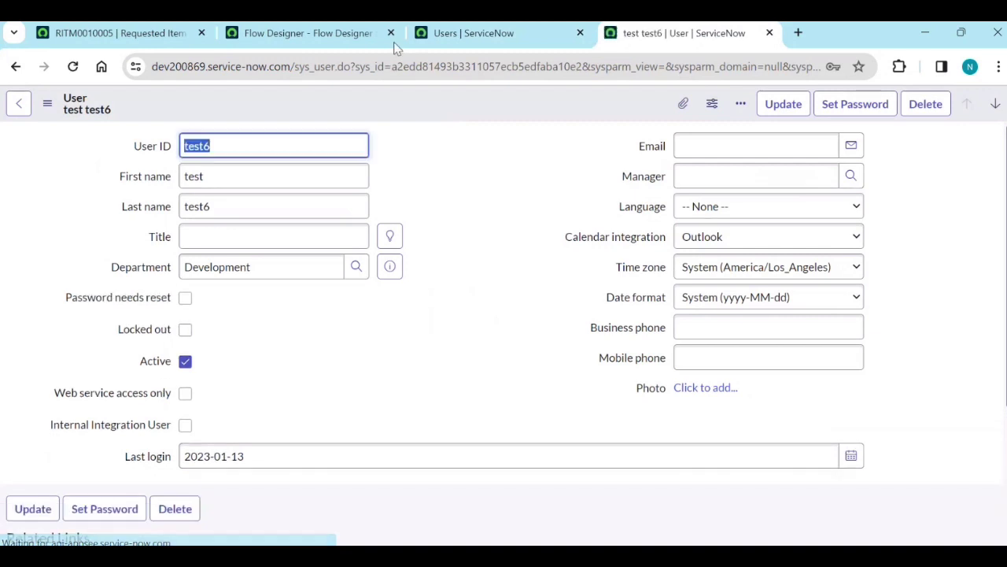
Add test6 to the Analytics Settings Managers, App Engine Admins and App Engine Studio User Limited groups and save the memberships.
left_click(378, 38)
left_click(653, 36)
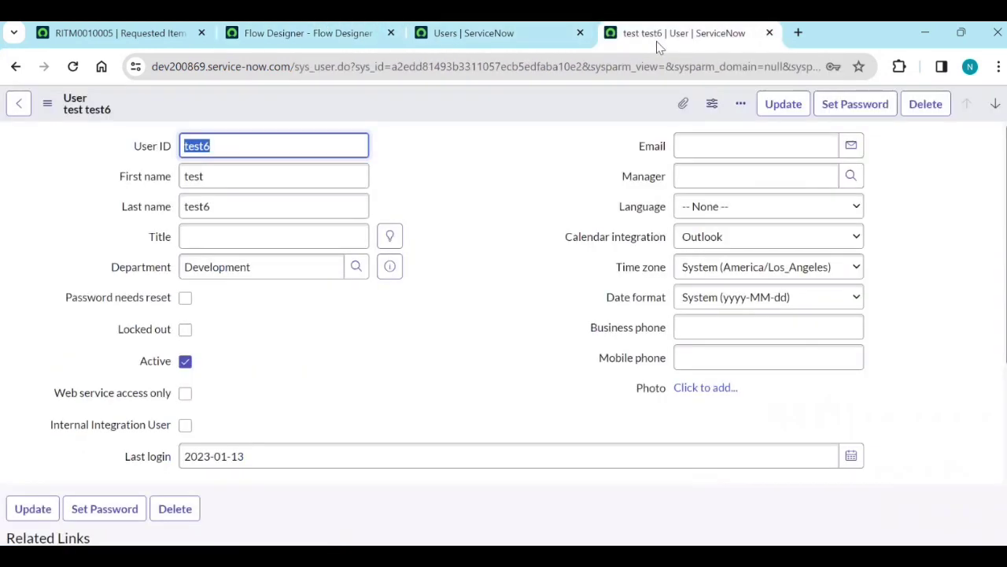
scroll(395, 333, "down", 4)
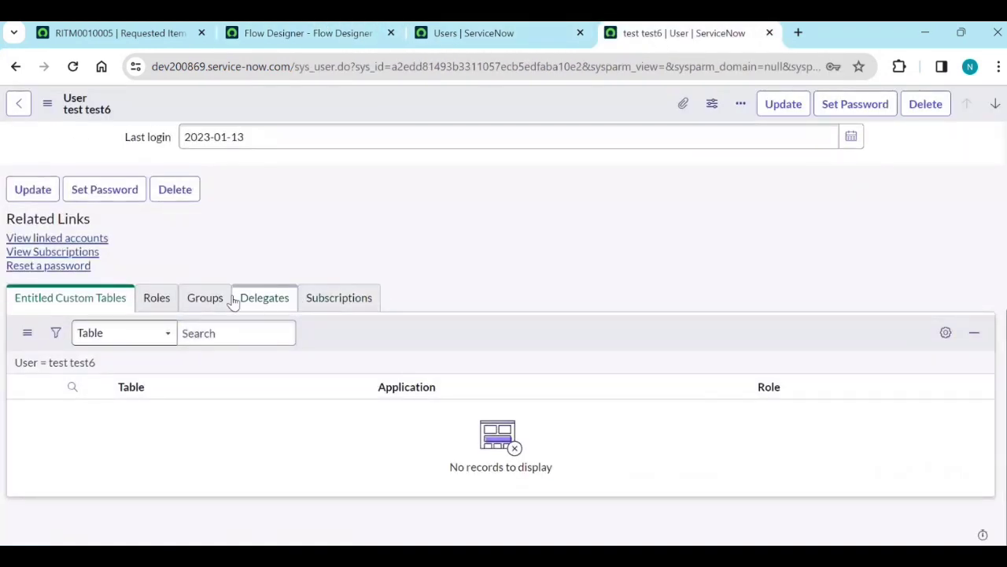
left_click(206, 298)
left_click(968, 334)
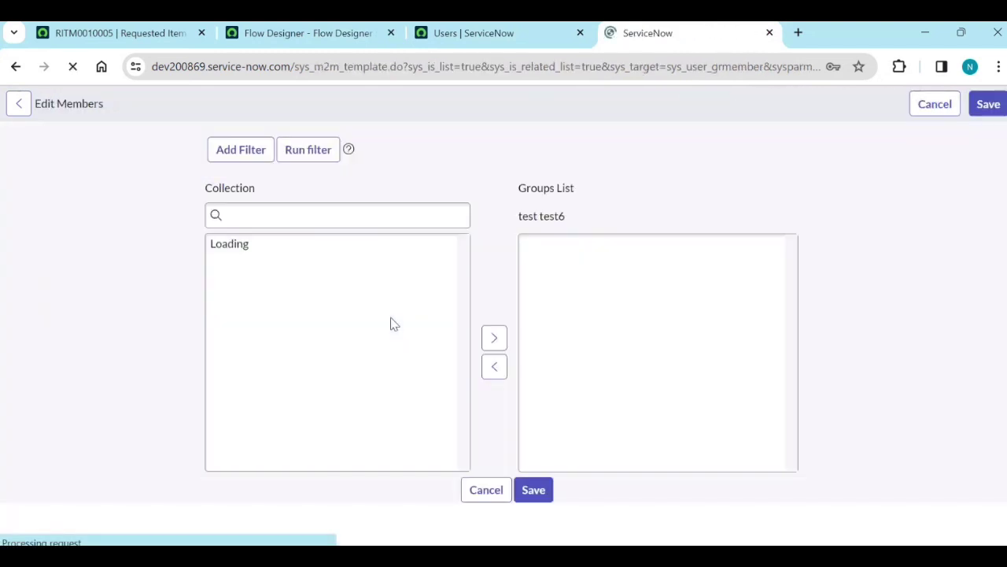
left_click_drag(320, 317, 504, 414)
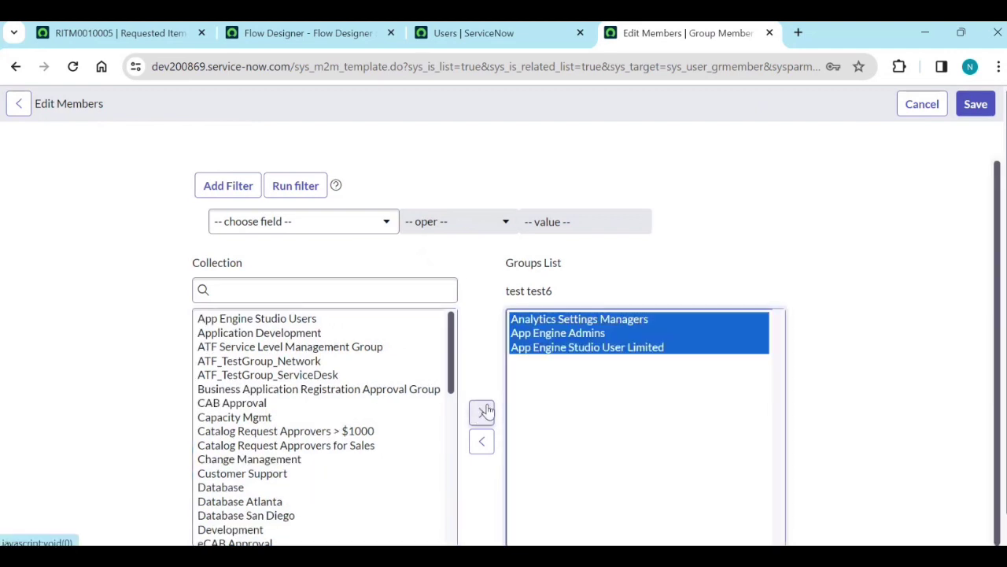
scroll(516, 456, "down", 1)
left_click(521, 523)
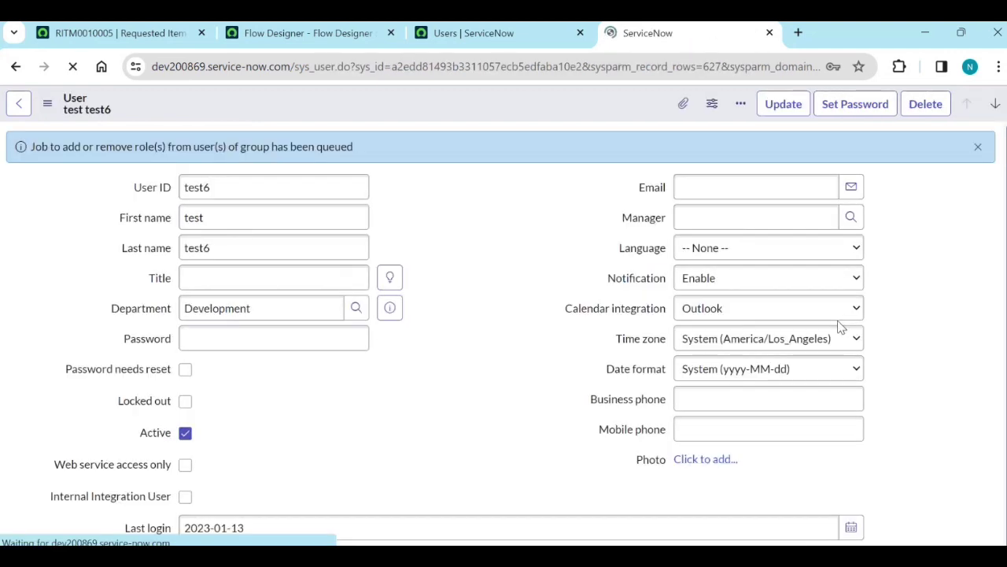
Run a test of the Remove users from group flow and open its execution details.
left_click(265, 36)
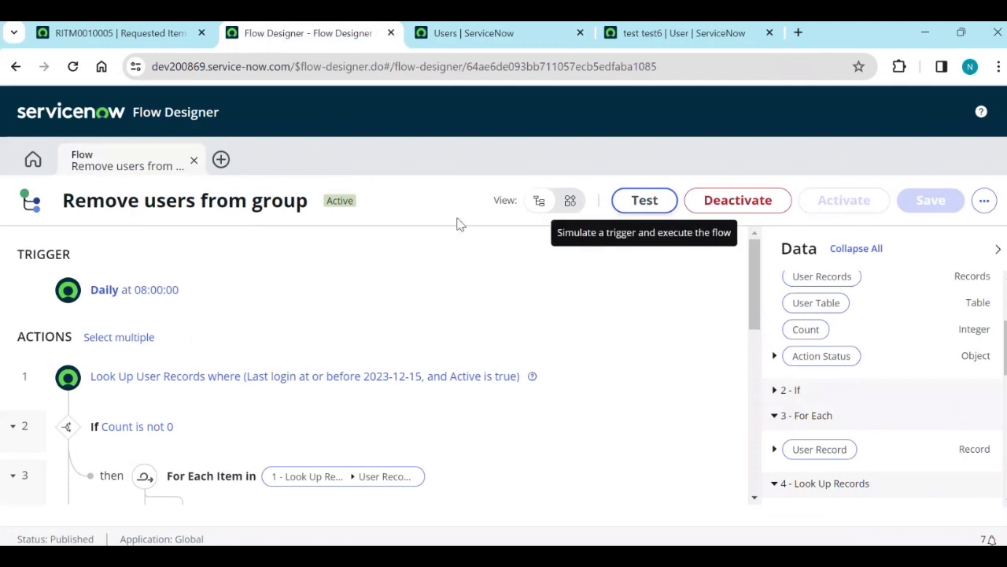
left_click(637, 202)
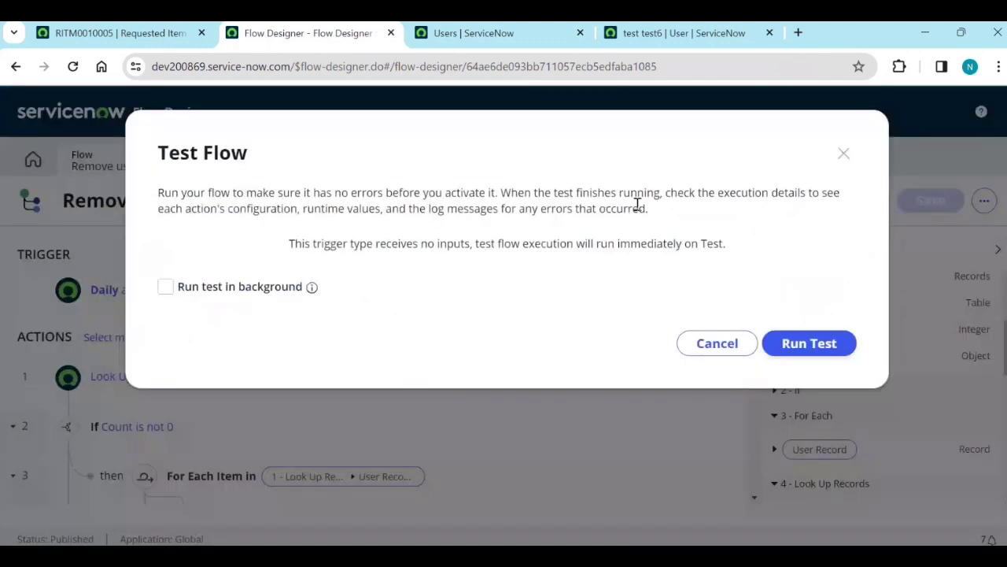
left_click(834, 338)
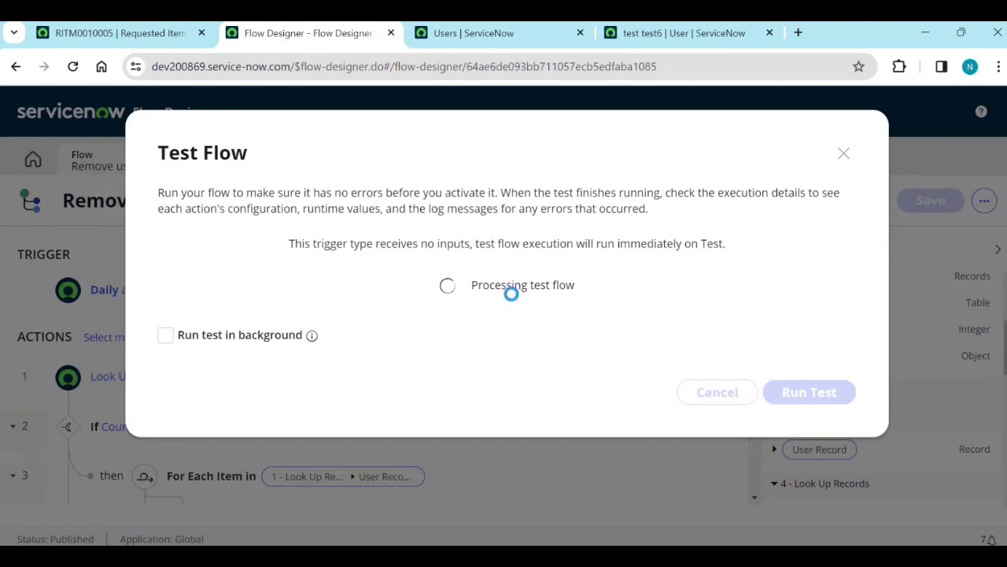
left_click(522, 294)
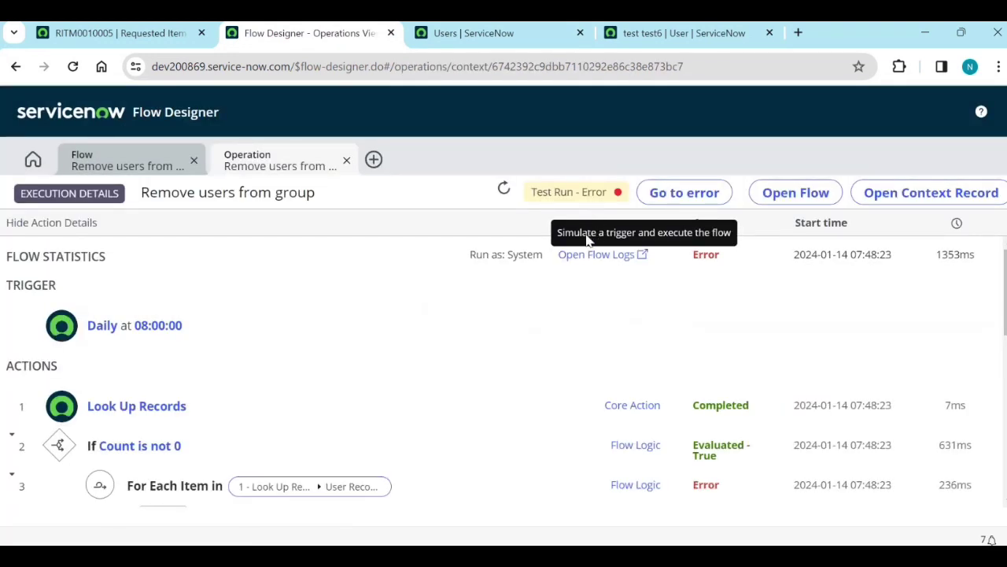
Expand the "Count is not 0" condition in the test run's execution details and check its runtime value.
scroll(510, 367, "down", 2)
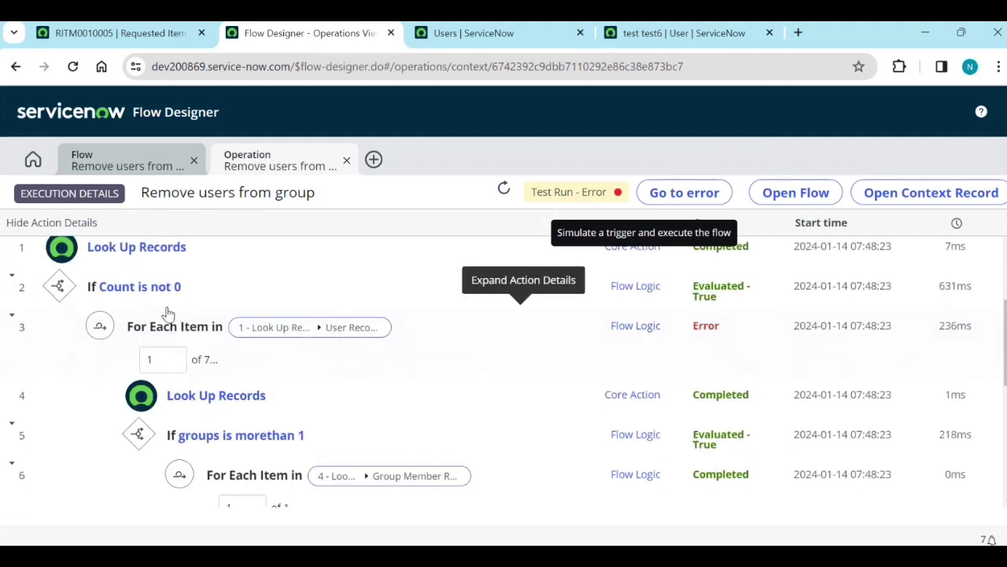
scroll(169, 315, "up", 2)
scroll(188, 406, "down", 1)
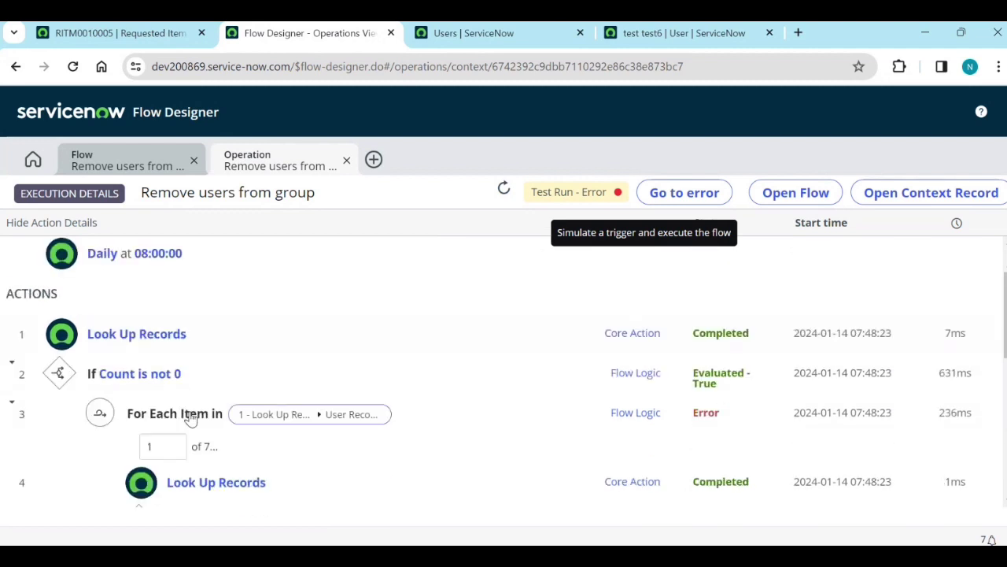
left_click(156, 375)
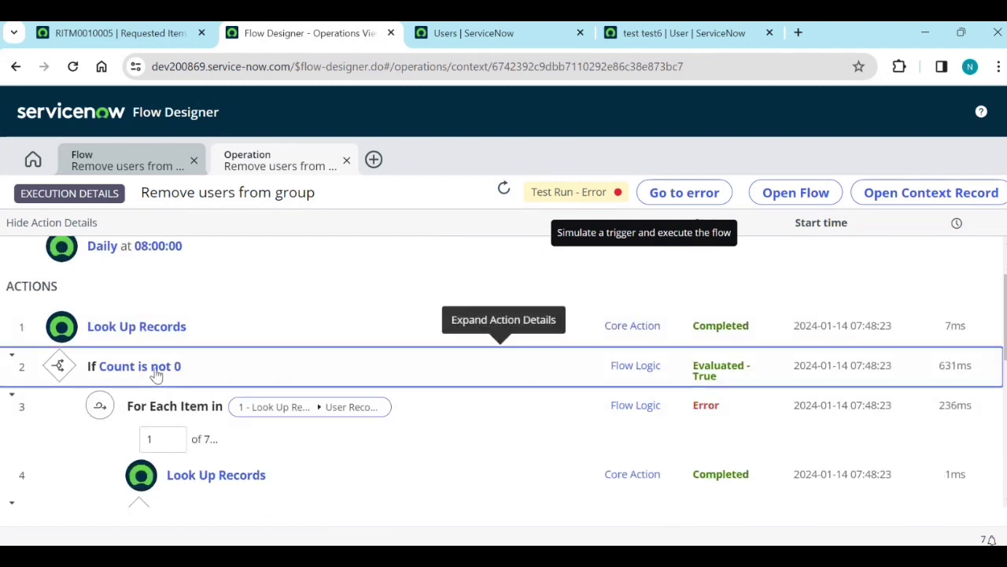
scroll(248, 394, "down", 1)
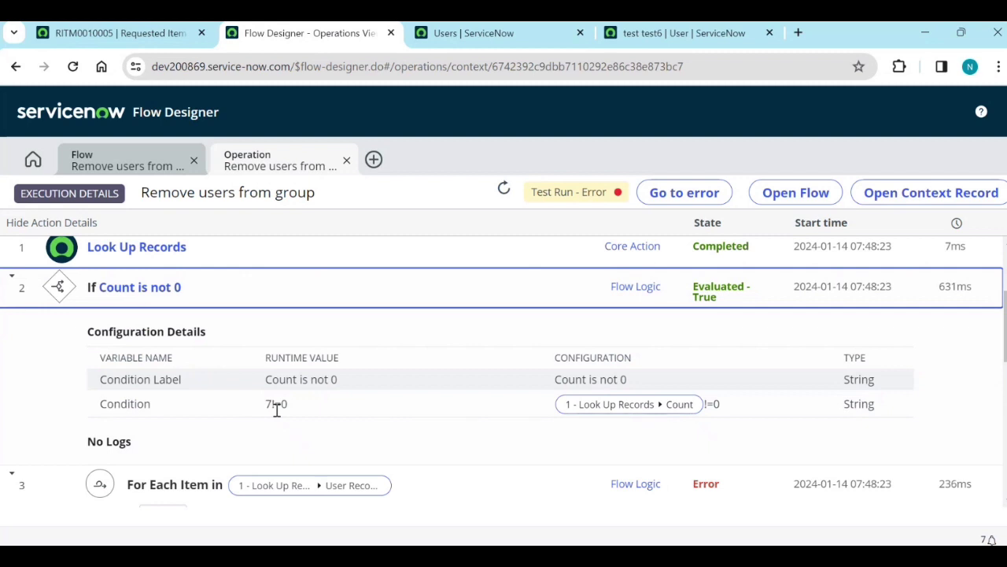
scroll(542, 427, "down", 2)
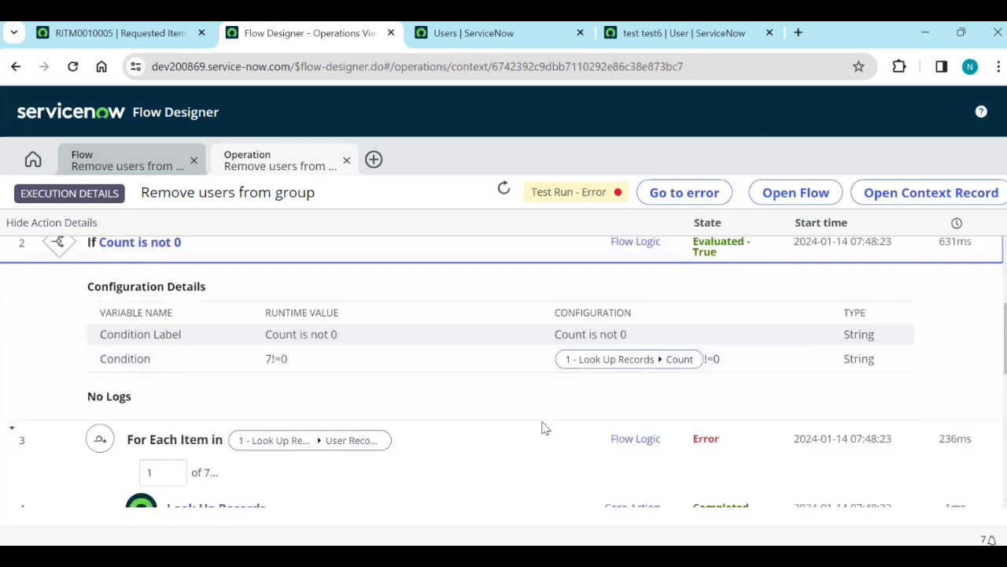
Examine the For Each loop's user items and locate the action inside the loop that caused the test run's error.
left_click(189, 328)
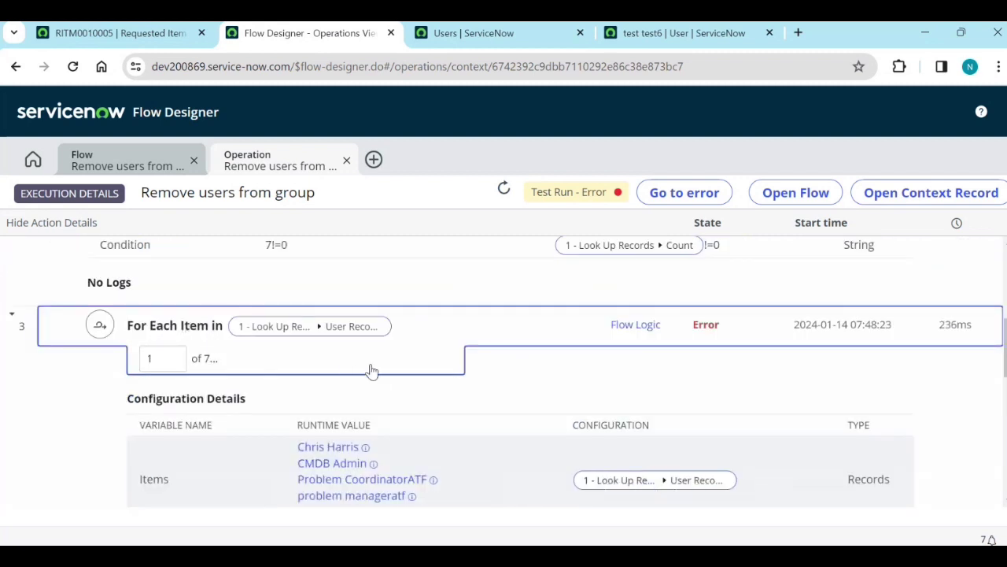
scroll(378, 386, "down", 2)
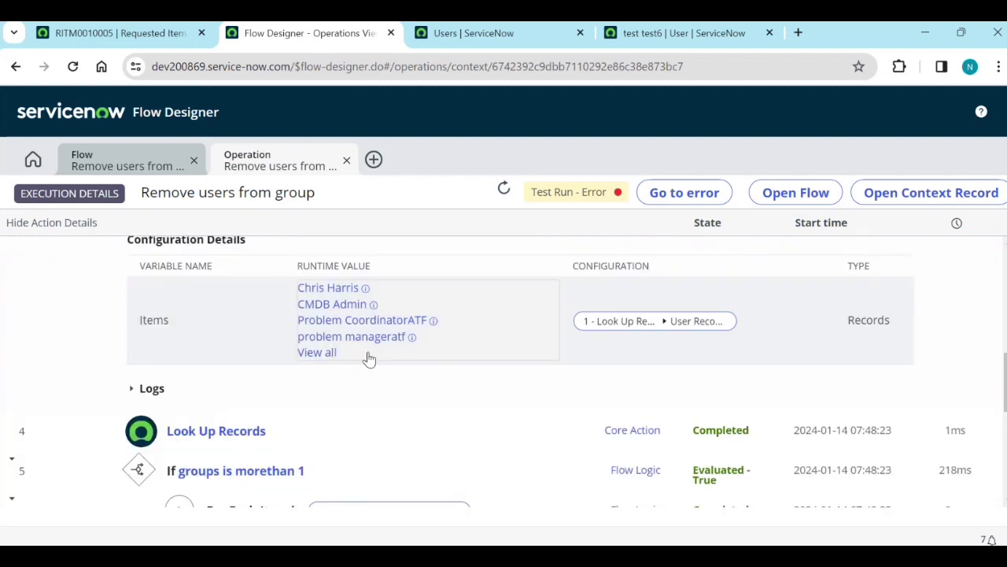
scroll(522, 381, "up", 2)
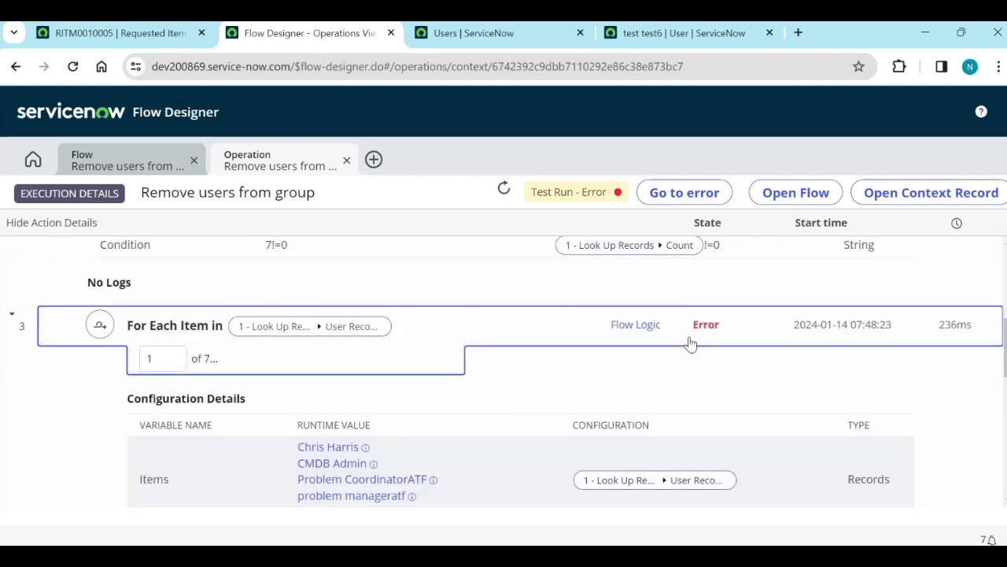
left_click(172, 337)
scroll(310, 370, "down", 4)
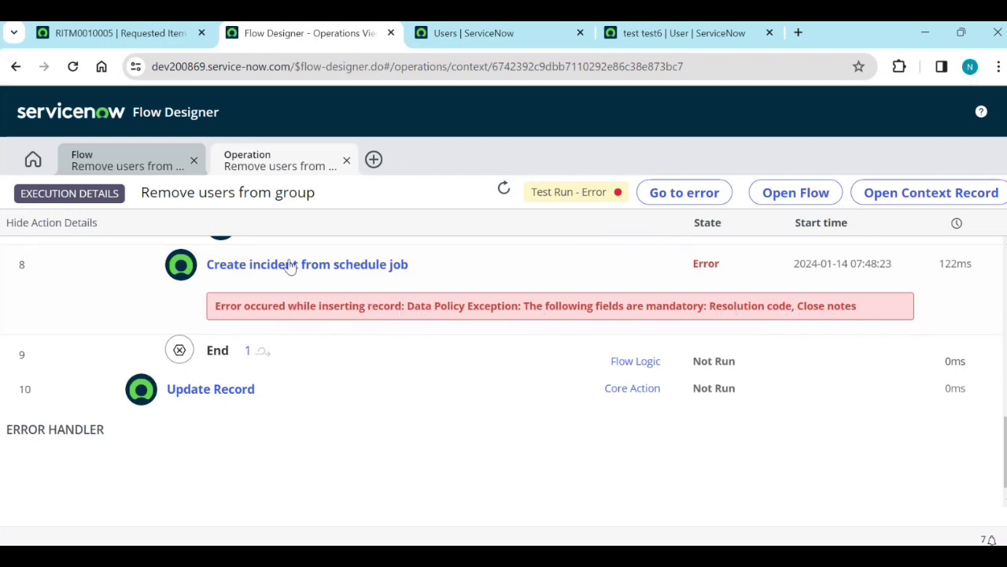
scroll(311, 330, "up", 5)
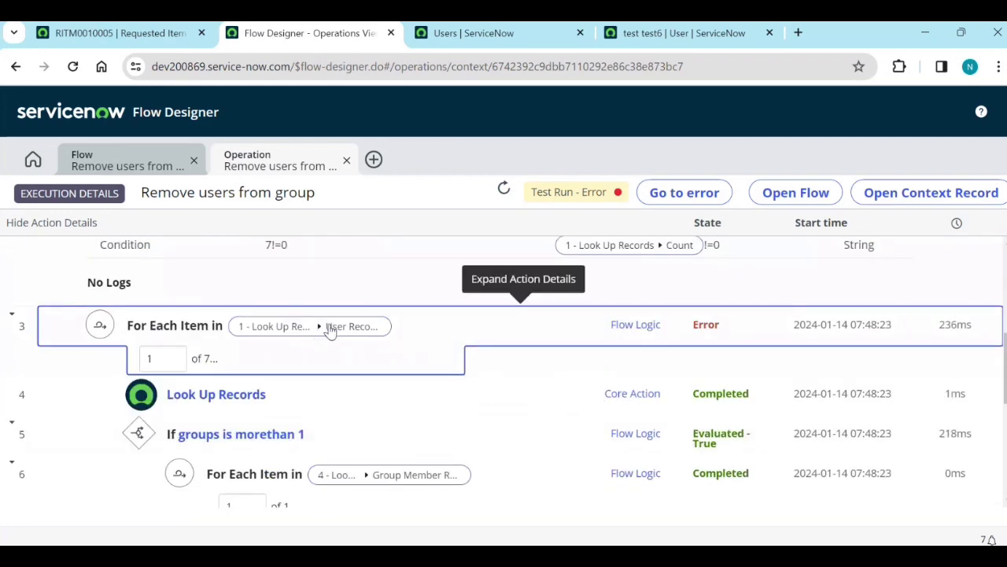
Close the flow's test dialog and open the Create incident from schedule job action from the actions list sorted by most recently updated.
left_click(149, 167)
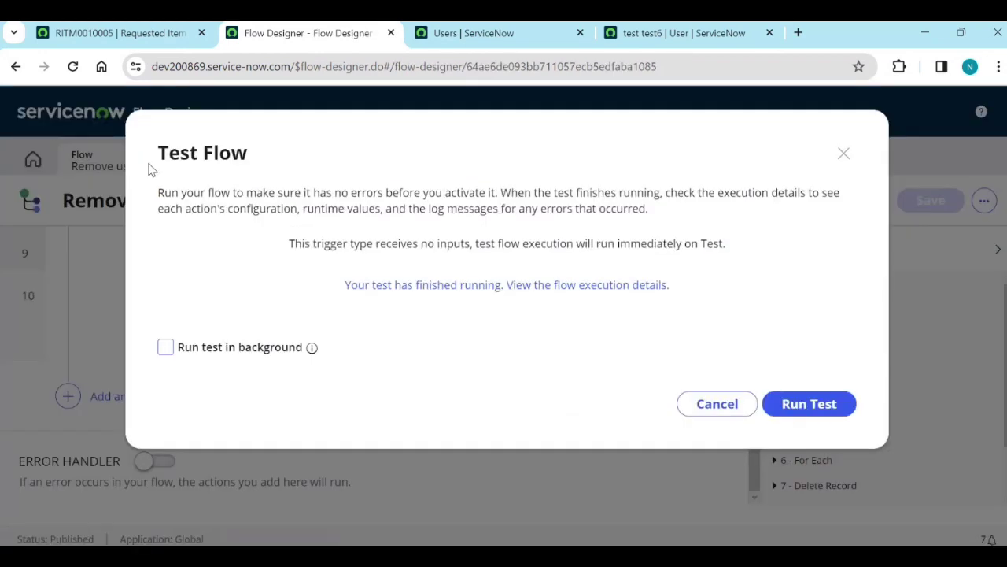
left_click(715, 405)
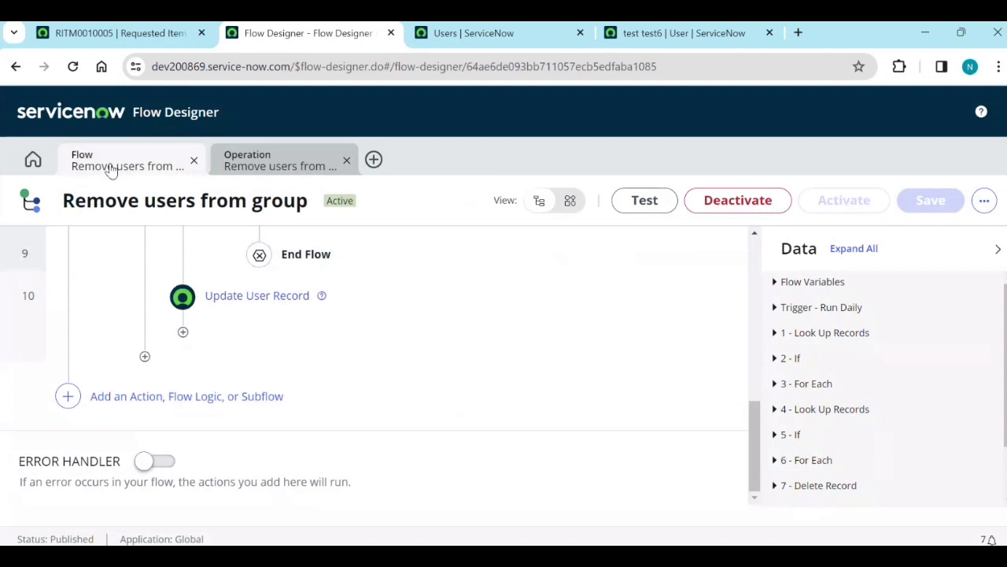
left_click(32, 162)
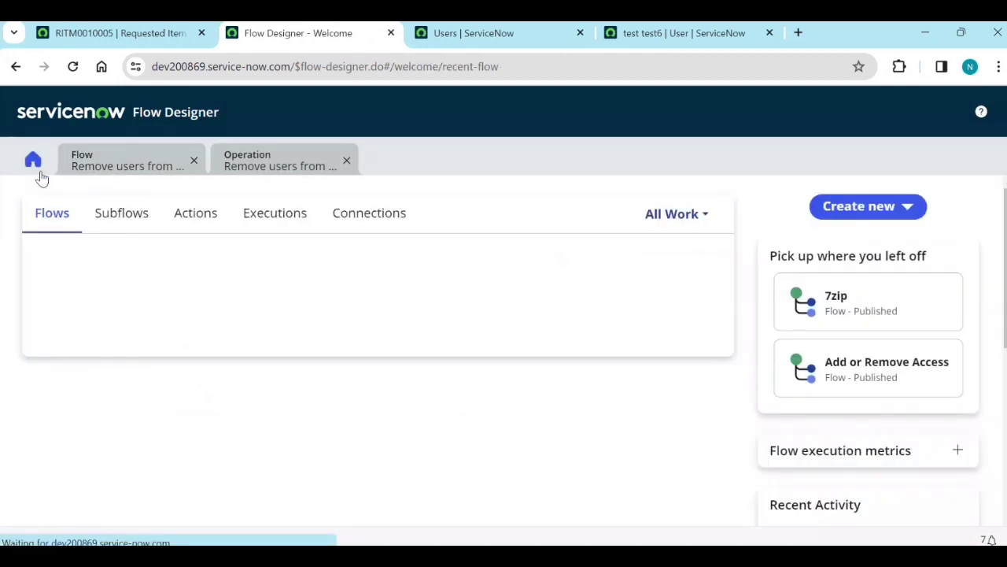
left_click(197, 218)
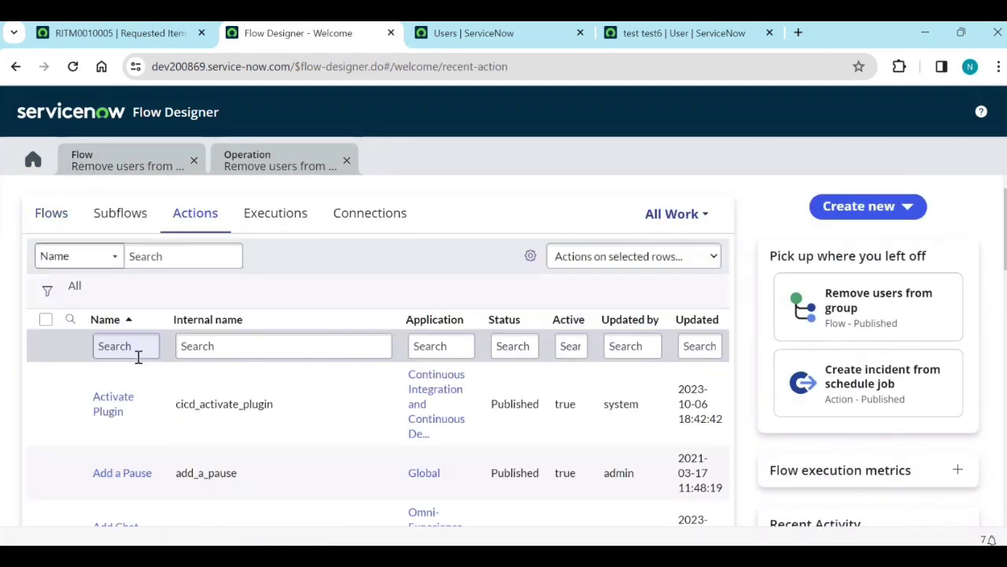
right_click(696, 324)
left_click(695, 325)
left_click(696, 322)
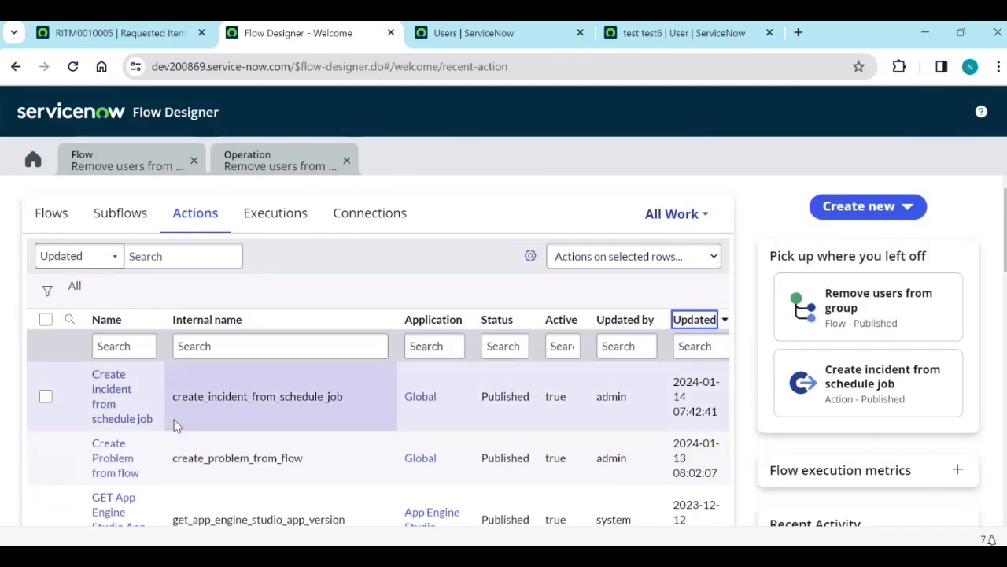
left_click(122, 419)
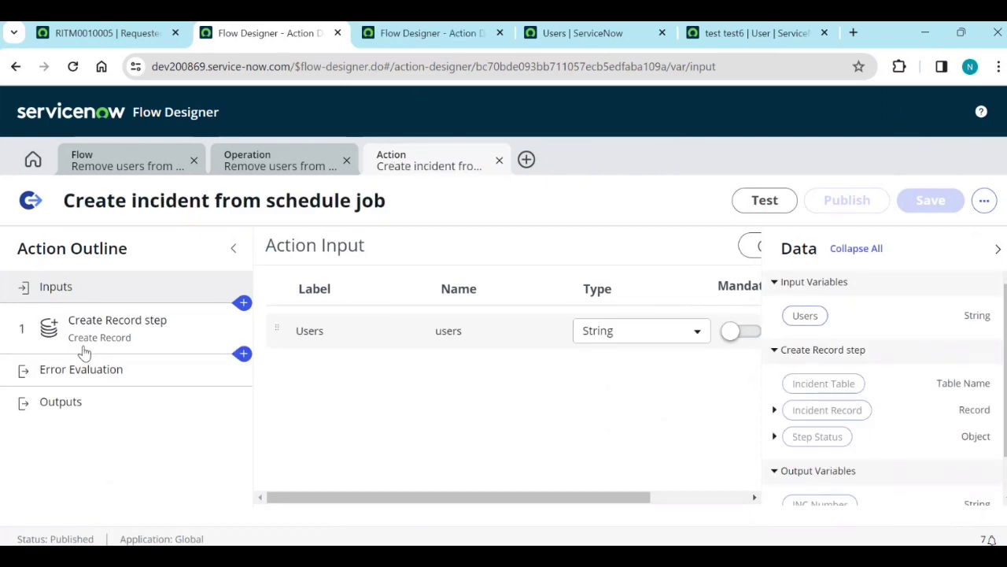
Add the Resolution code field to the field values of the action's Create Record step.
left_click(87, 350)
scroll(409, 378, "down", 1)
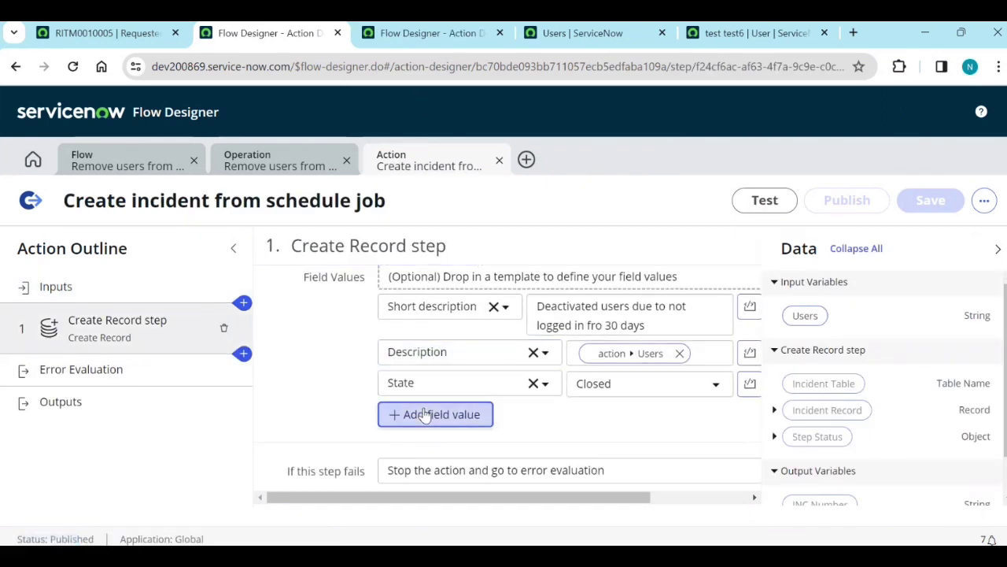
left_click(421, 414)
left_click(437, 417)
scroll(441, 331, "down", 1)
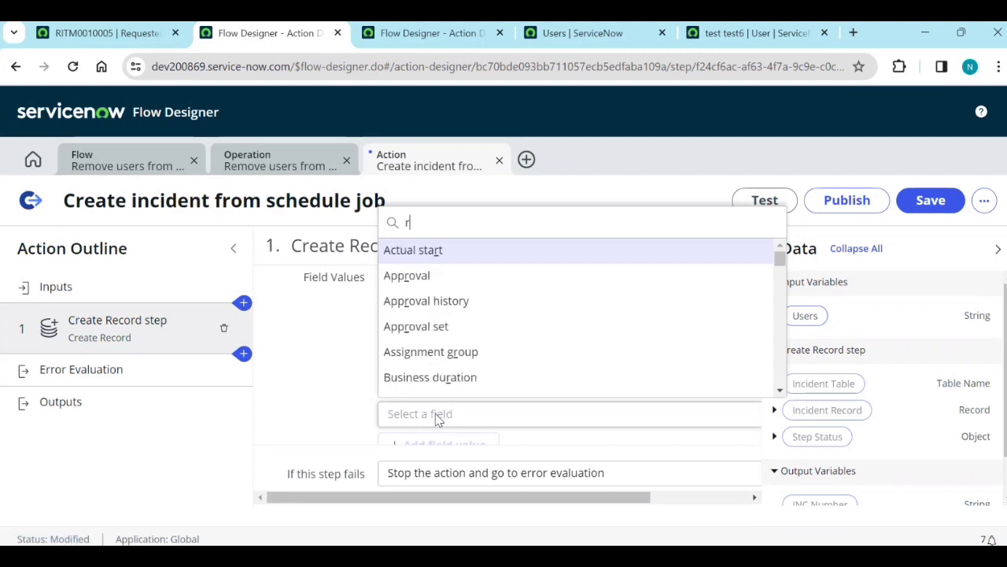
type("res")
left_click(444, 283)
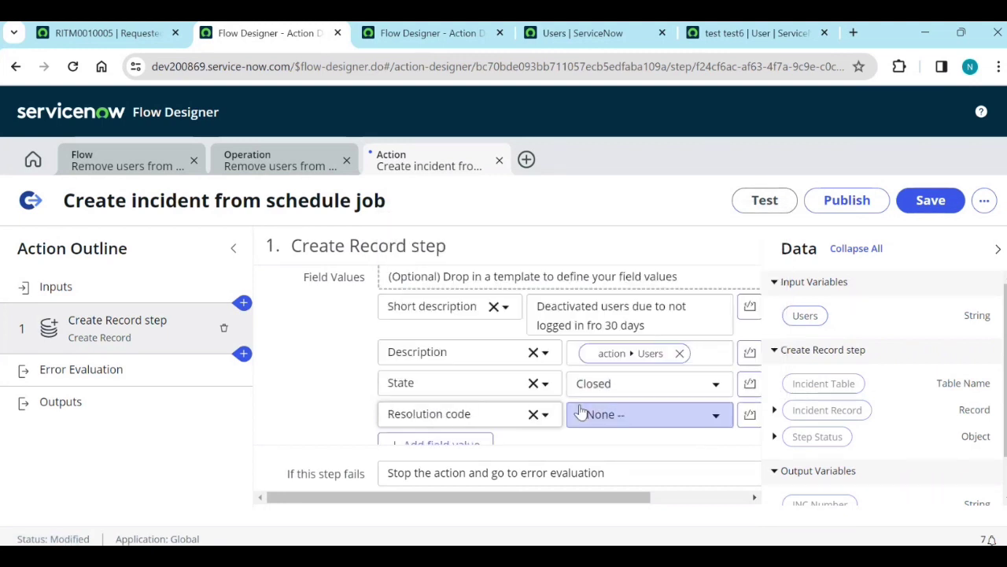
Set the Resolution code value to User error.
left_click(599, 417)
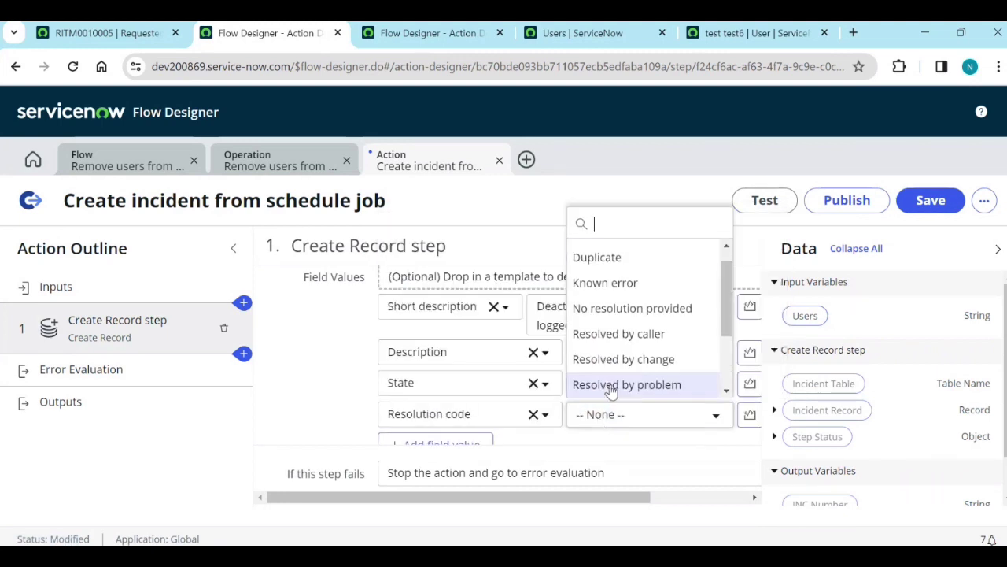
left_click(628, 293)
scroll(582, 394, "down", 1)
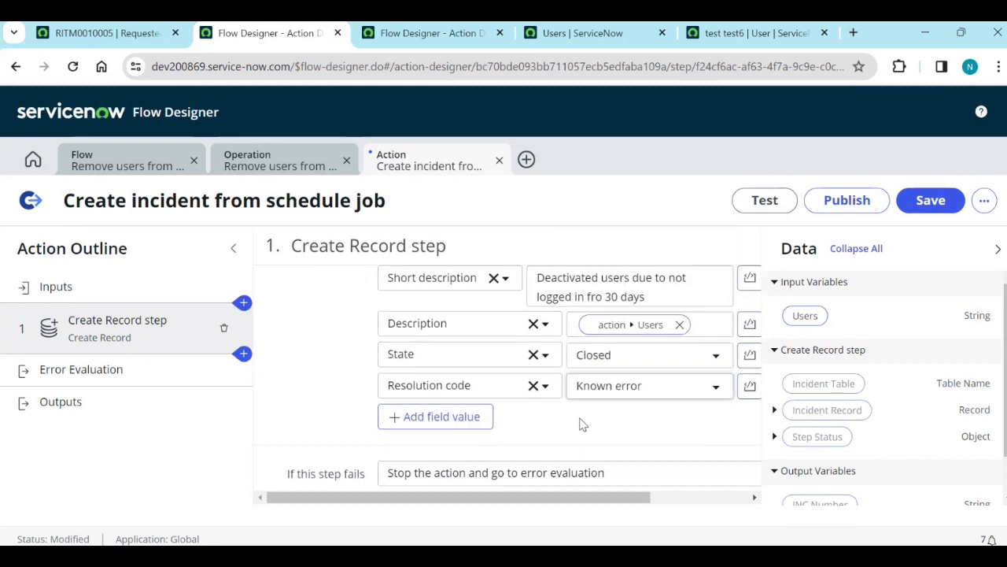
left_click(609, 385)
scroll(632, 337, "down", 1)
scroll(632, 337, "down", 1)
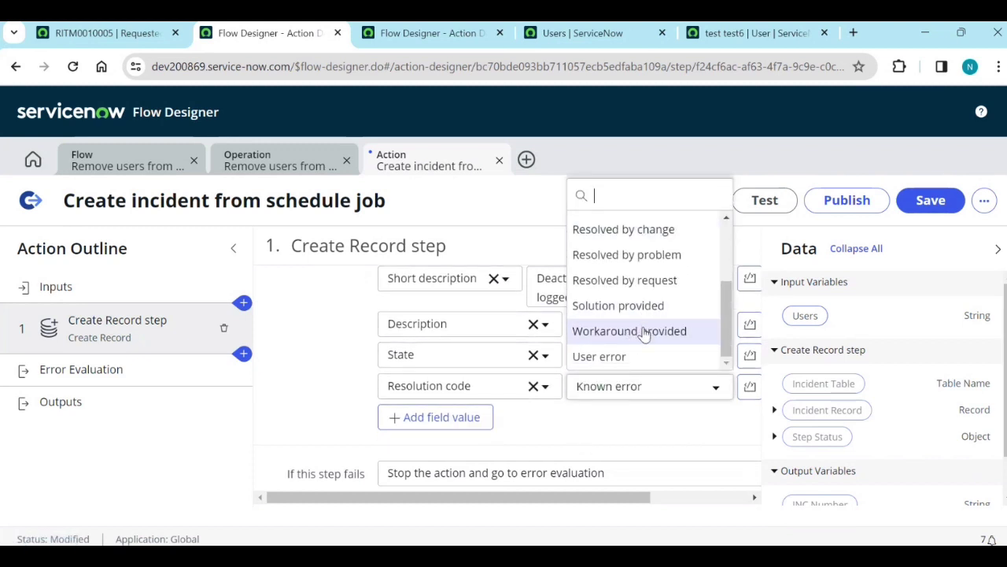
left_click(621, 356)
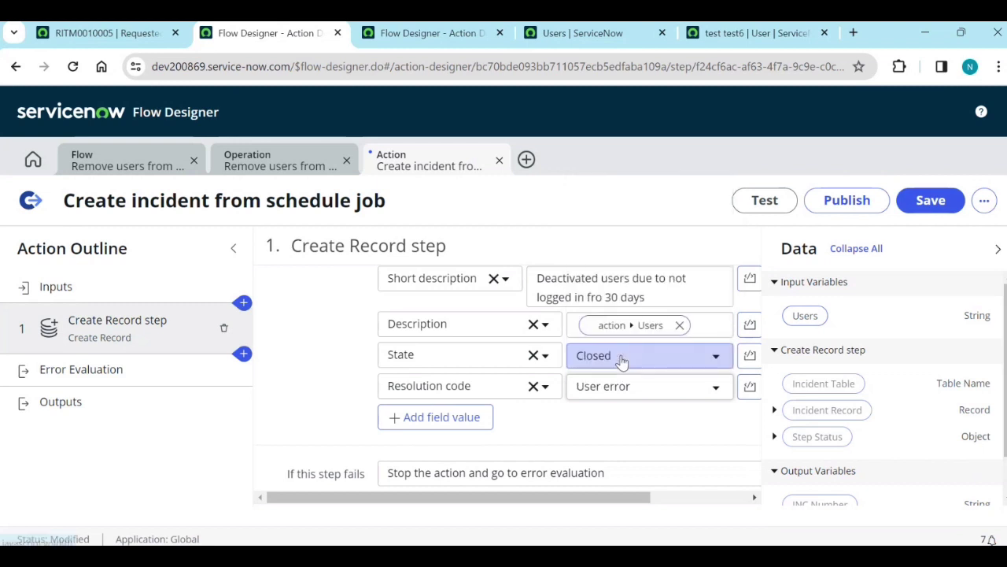
Add the Resolution notes field to the Create Record step with the value "make users to active false".
left_click(485, 422)
left_click(494, 389)
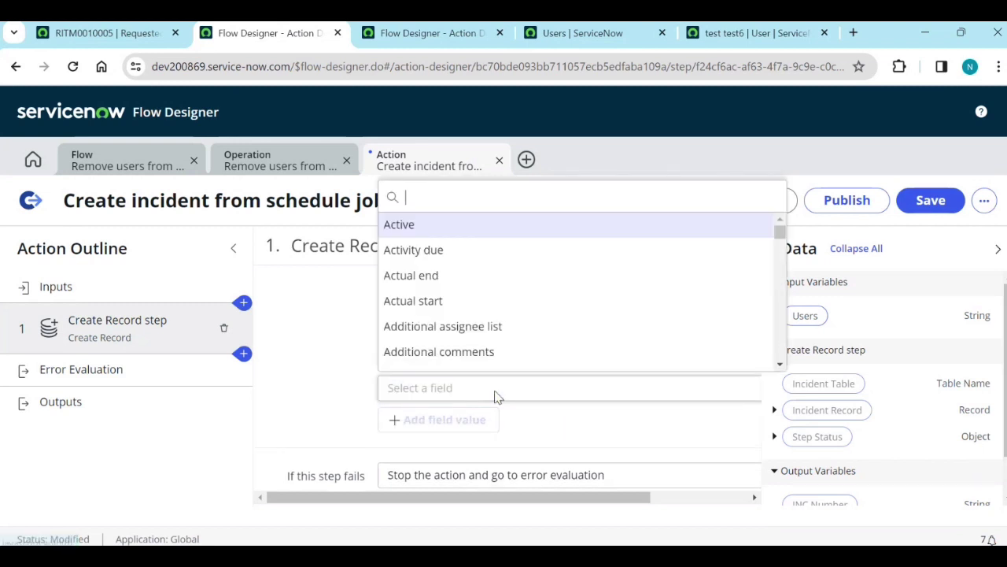
type("res")
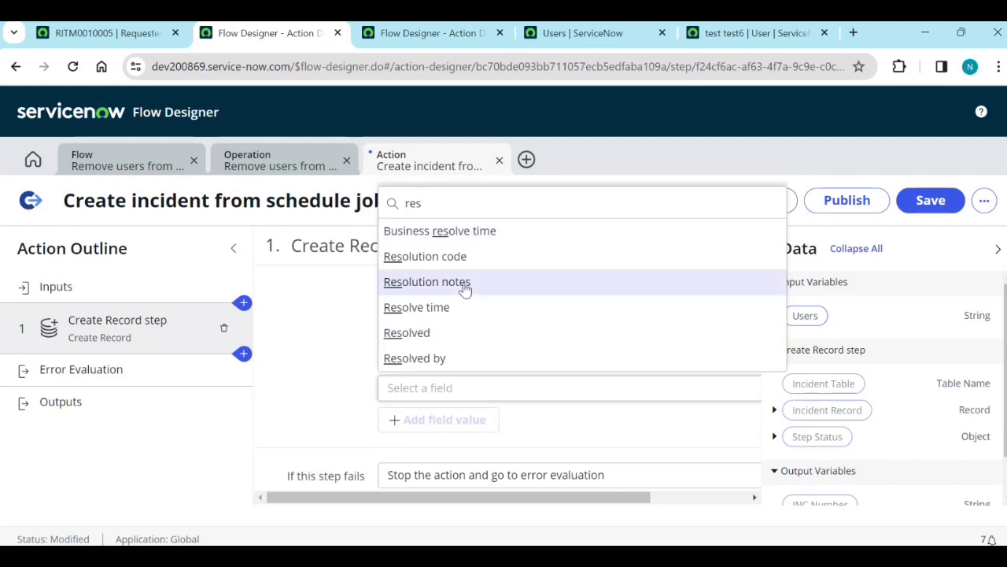
left_click(461, 285)
left_click(621, 390)
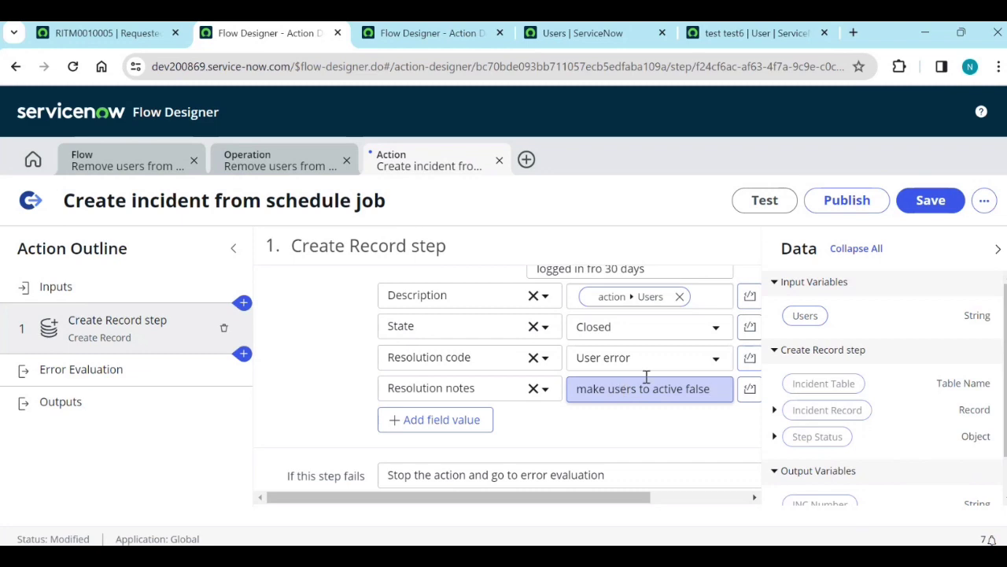
Save and publish the Create incident from schedule job action.
left_click(930, 202)
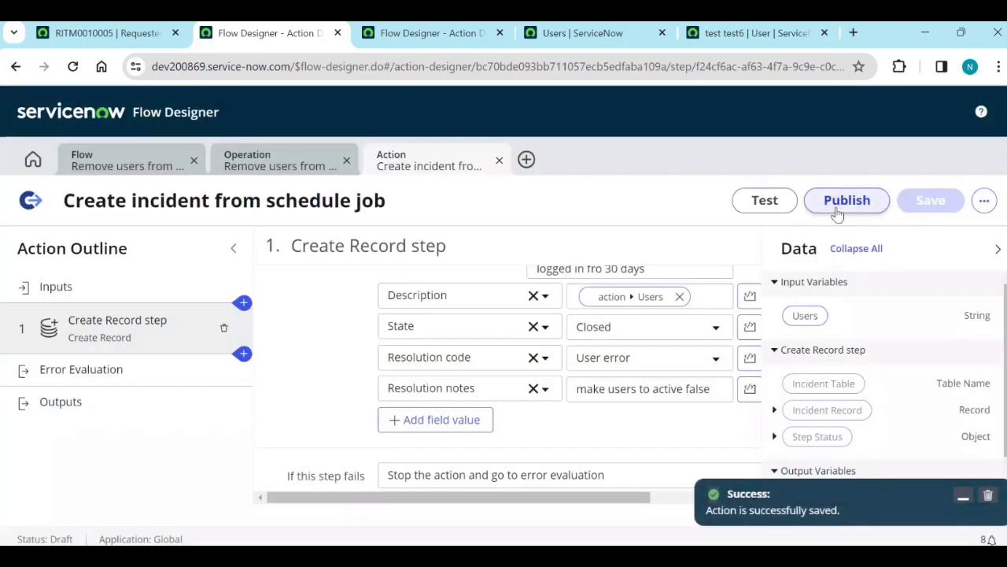
left_click(840, 200)
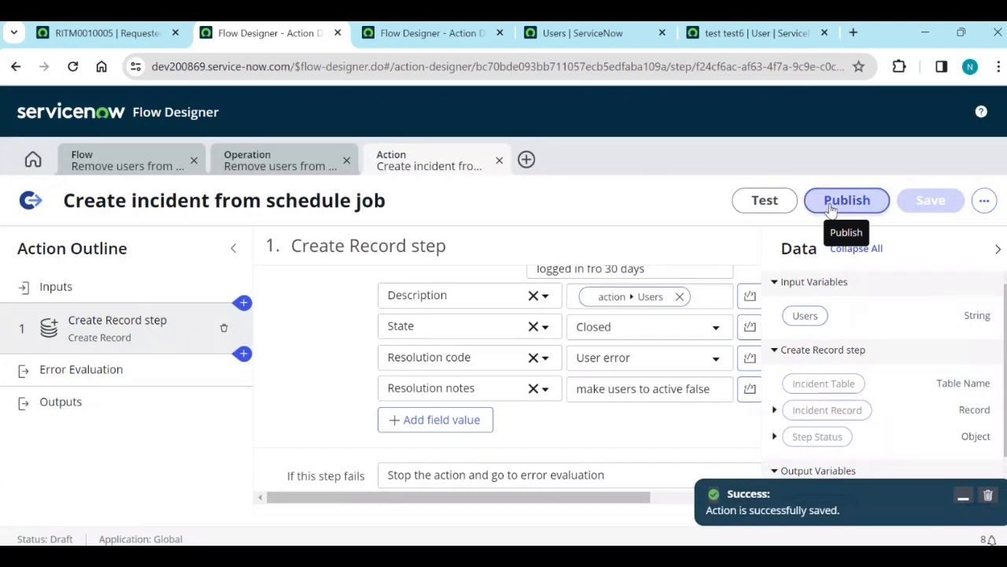
left_click(689, 289)
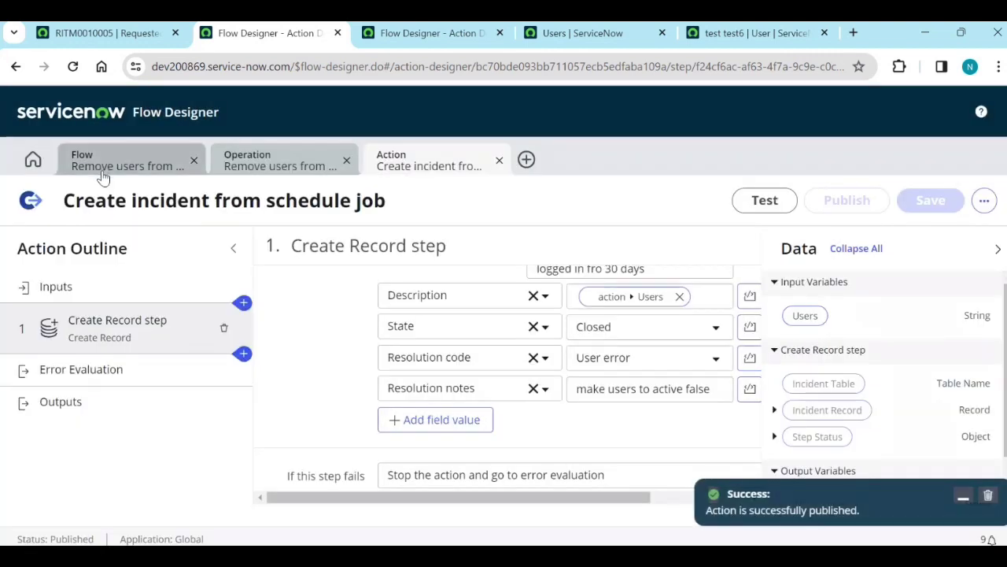
Return to the Remove users from group flow, rerun its test and open the new execution details.
left_click(115, 166)
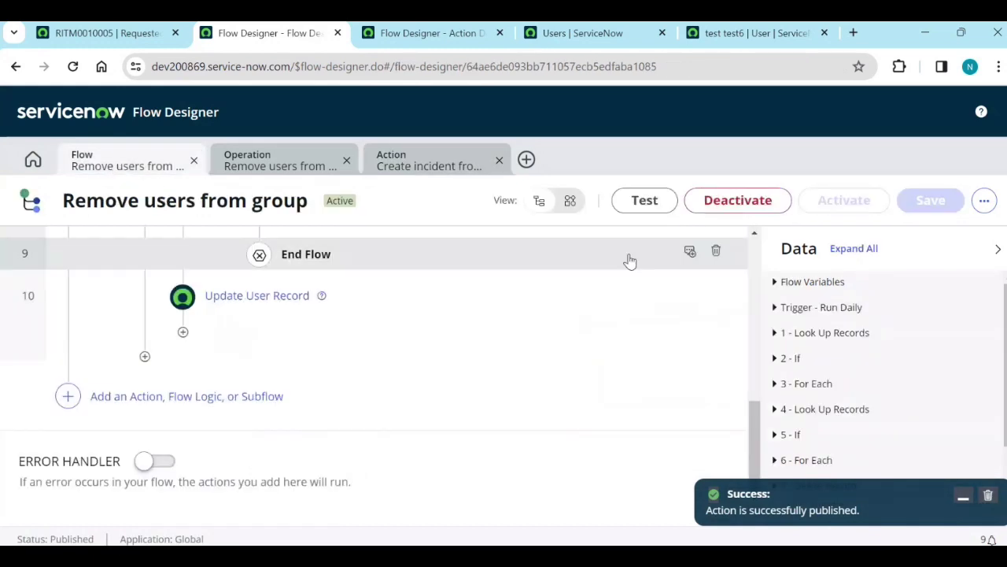
left_click(646, 206)
left_click(803, 346)
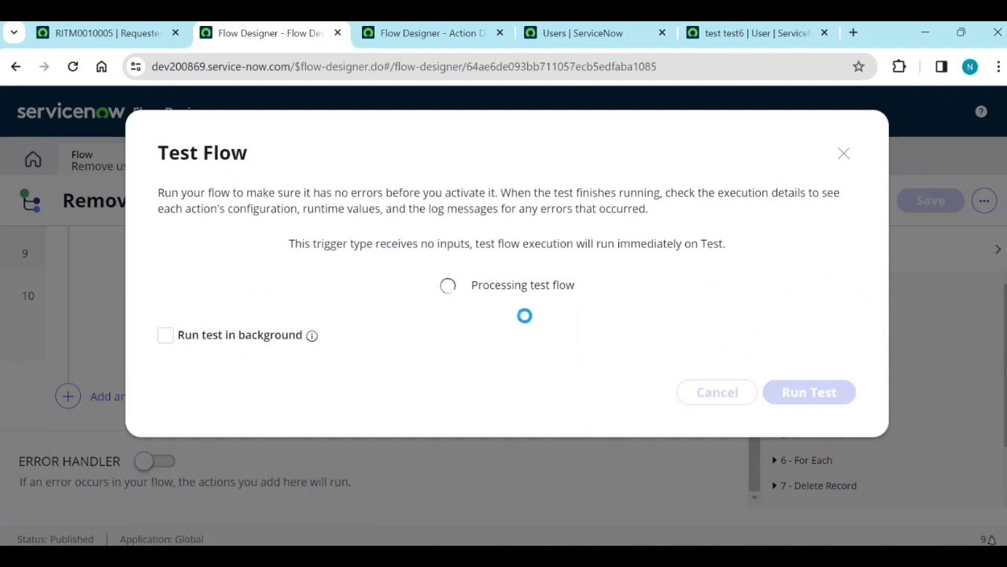
left_click(540, 290)
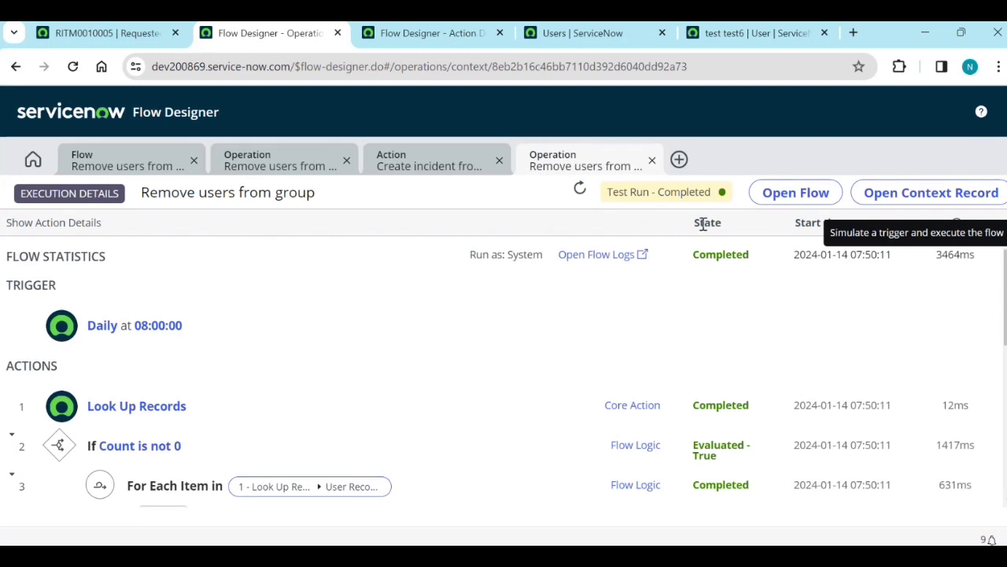
Review the execution details through the loop and inspect the runtime values of the "groups is morethan 1" condition in step 5.
scroll(667, 308, "down", 2)
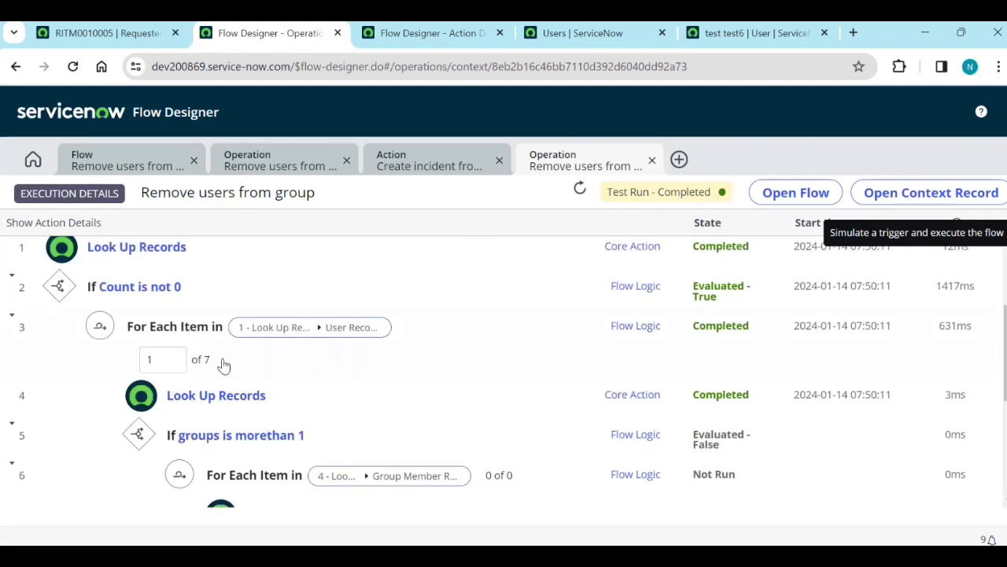
scroll(352, 393, "down", 1)
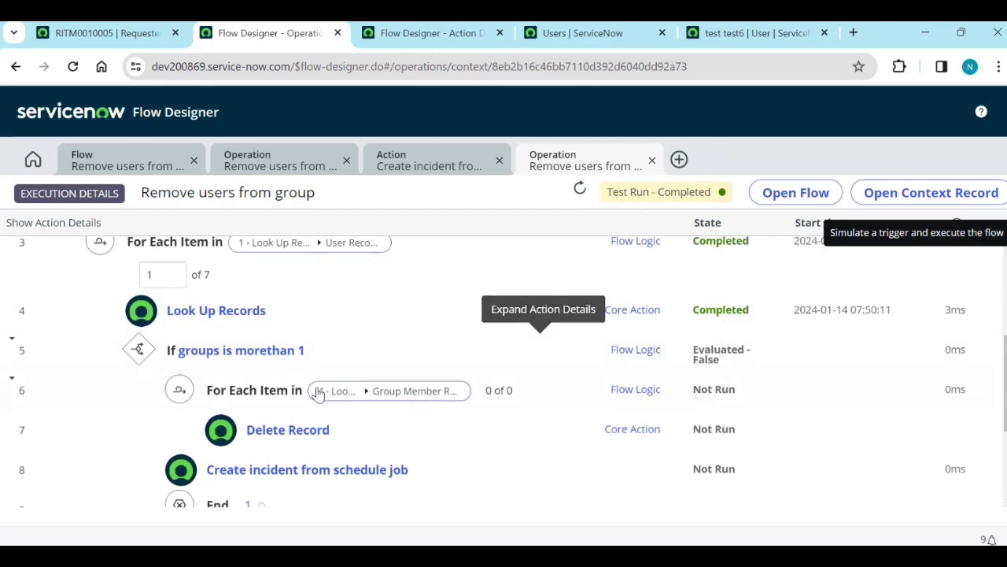
scroll(323, 393, "down", 1)
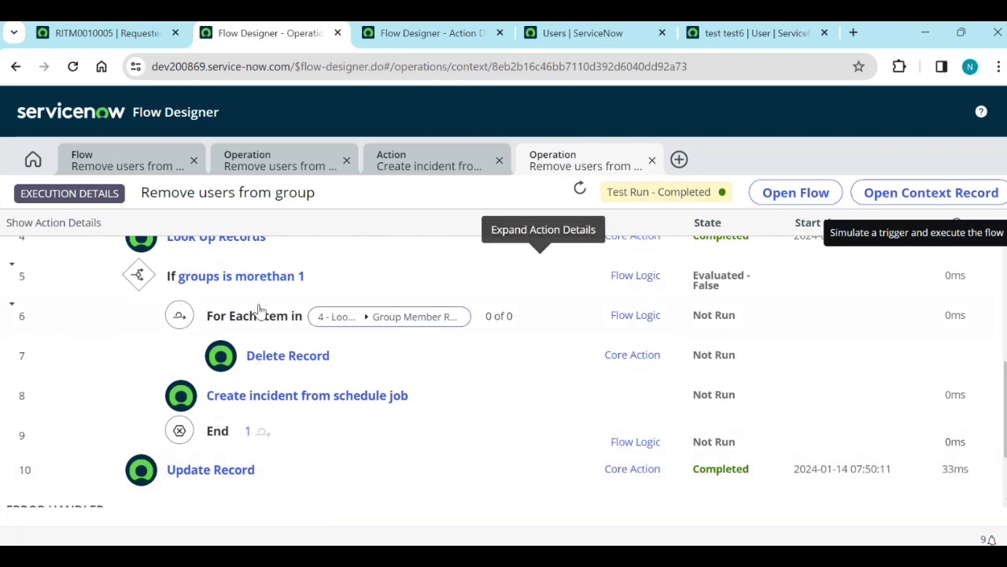
scroll(652, 353, "up", 1)
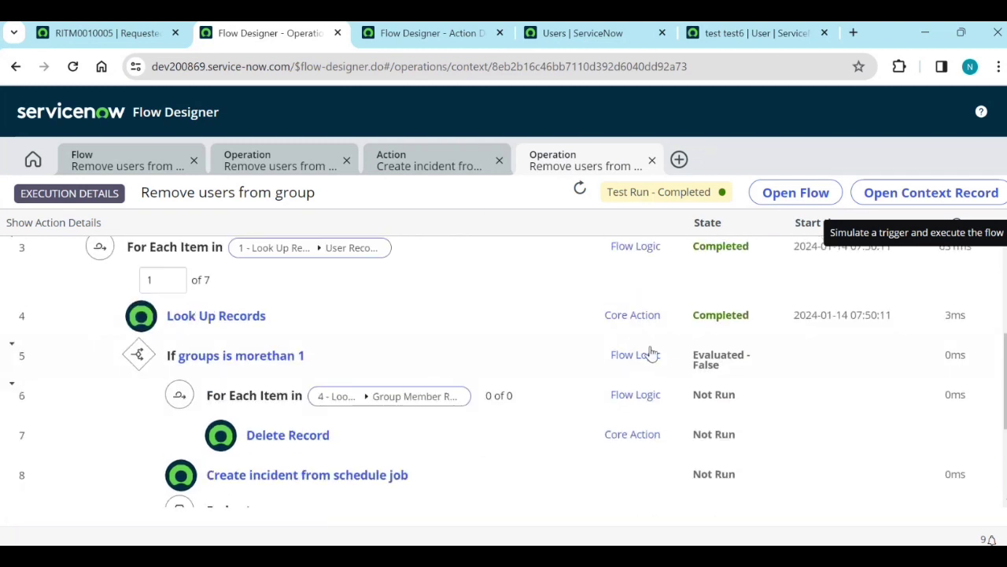
left_click(650, 359)
scroll(665, 385, "down", 1)
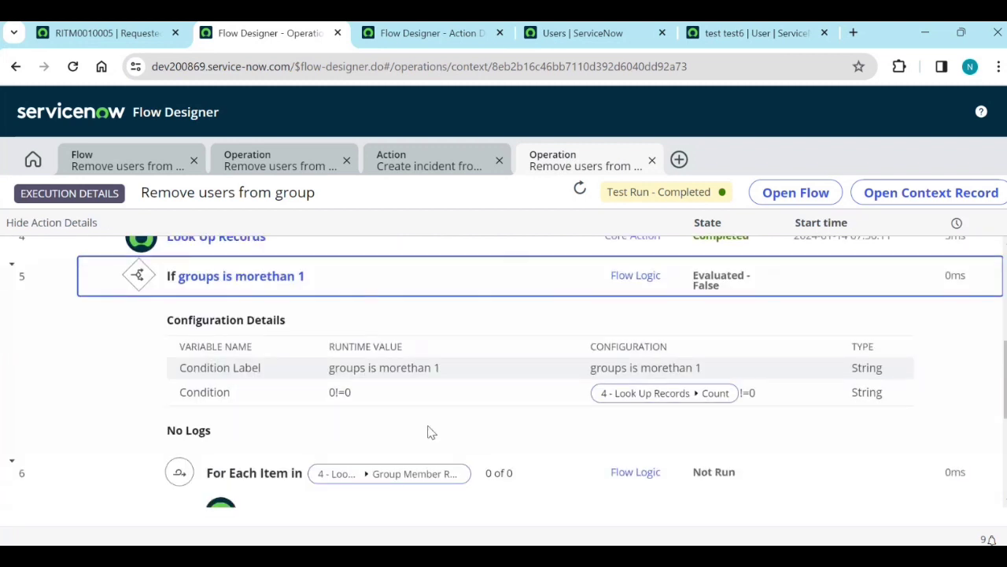
left_click(267, 288)
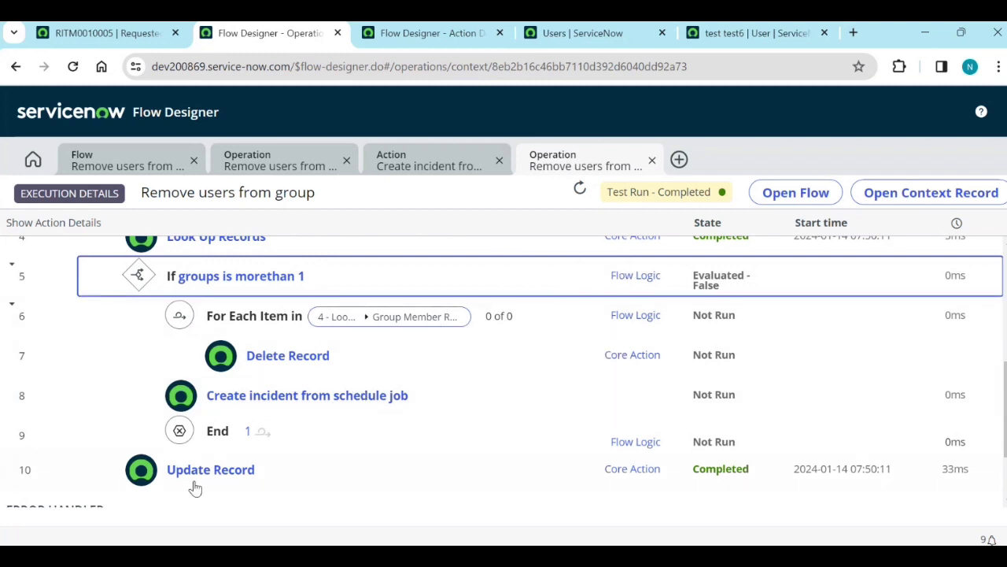
Inspect the configuration details of the step 4 Look Up Records action on group memberships.
scroll(188, 464, "down", 1)
scroll(409, 417, "up", 2)
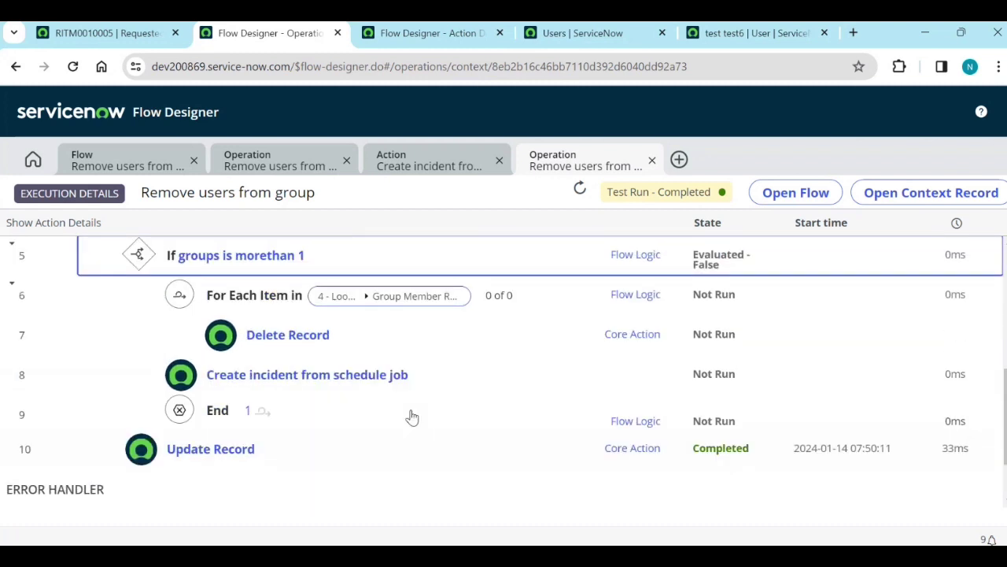
left_click(215, 323)
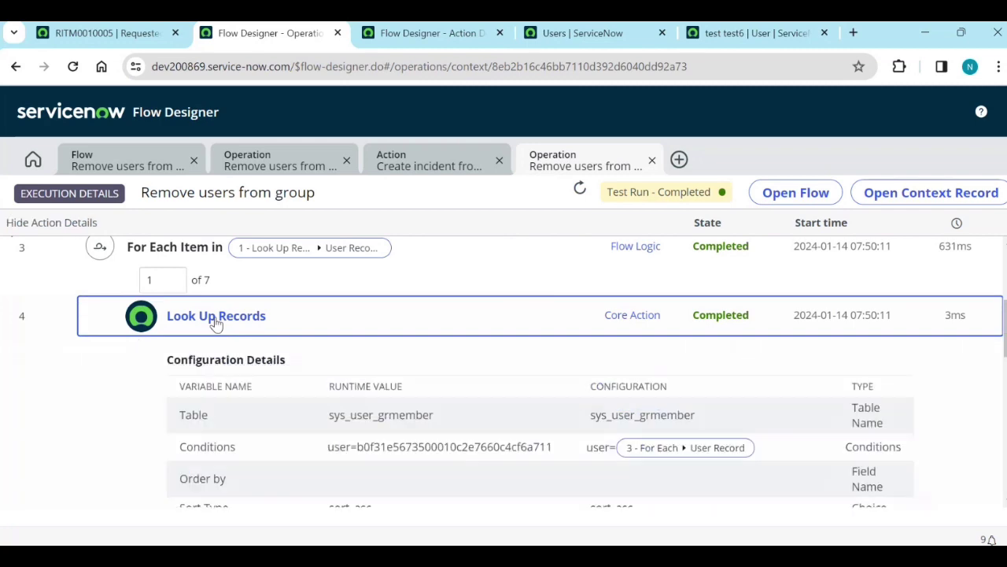
scroll(417, 425, "down", 1)
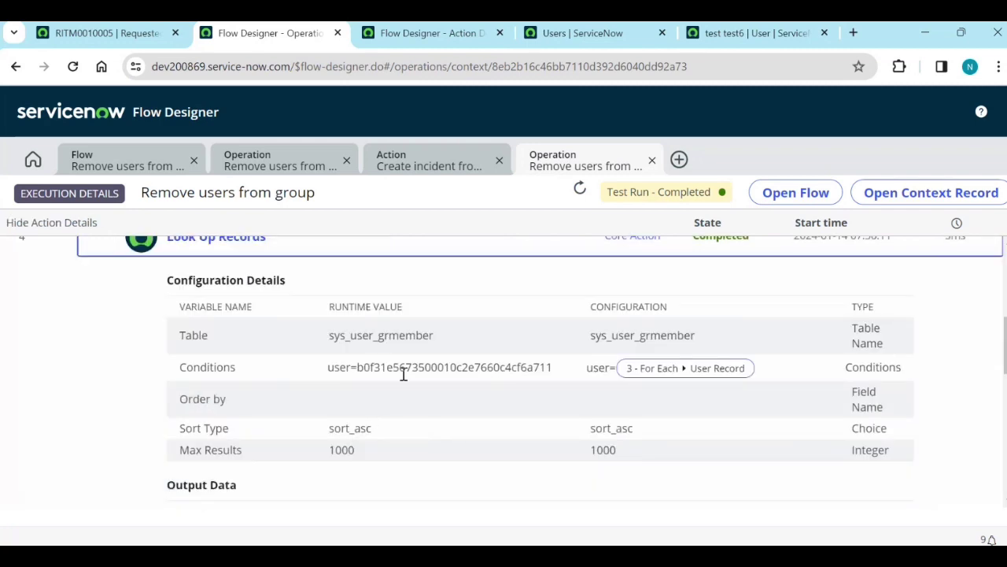
scroll(291, 399, "up", 2)
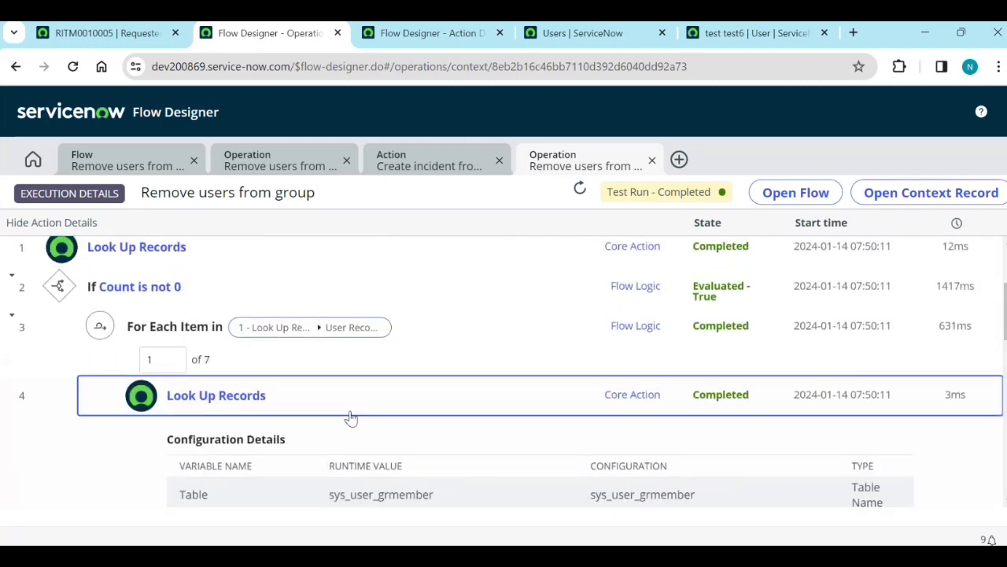
Expand the step 3 For Each loop details and view the complete list of user records it processed.
left_click(270, 331)
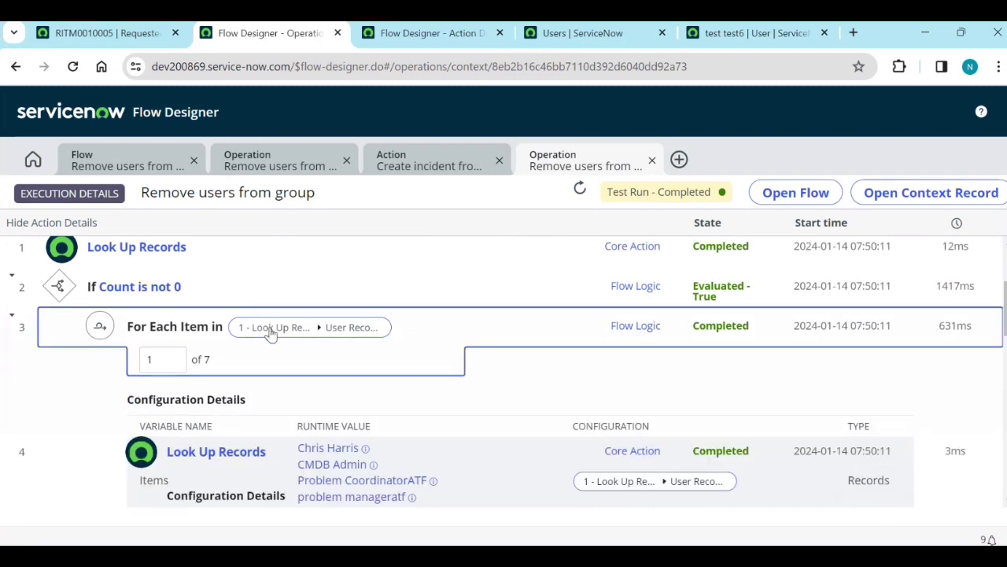
scroll(380, 407, "down", 1)
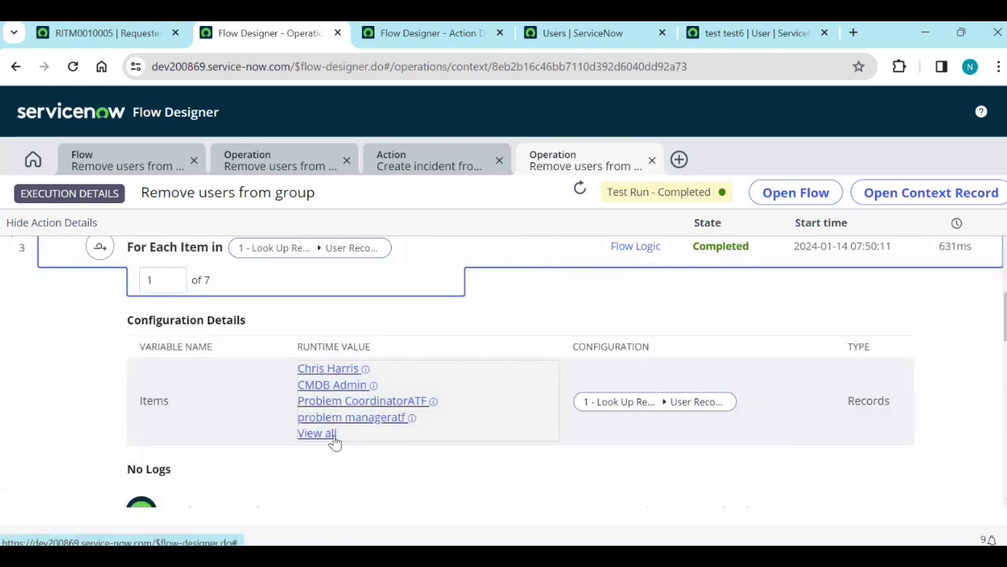
scroll(369, 416, "down", 1)
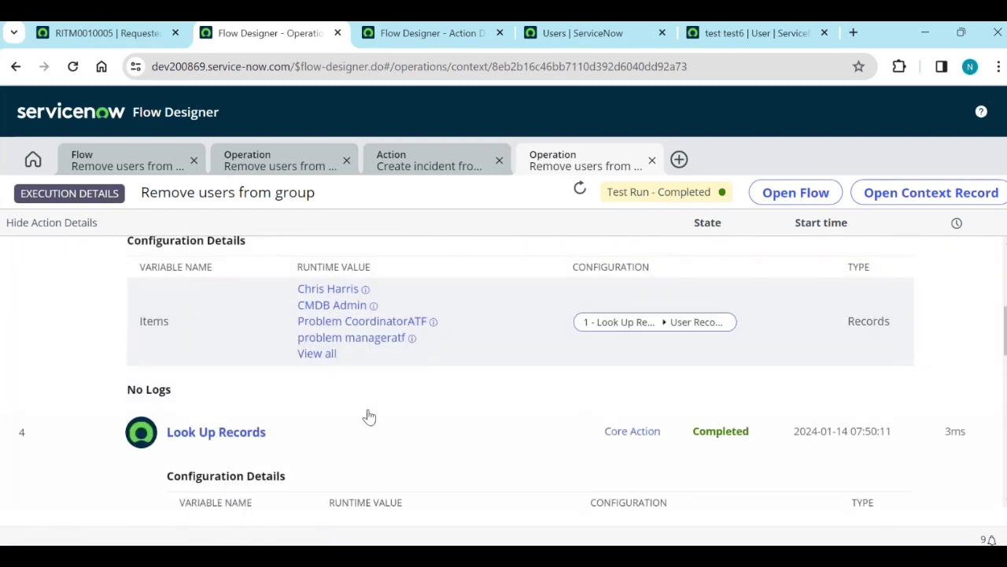
scroll(323, 375, "up", 1)
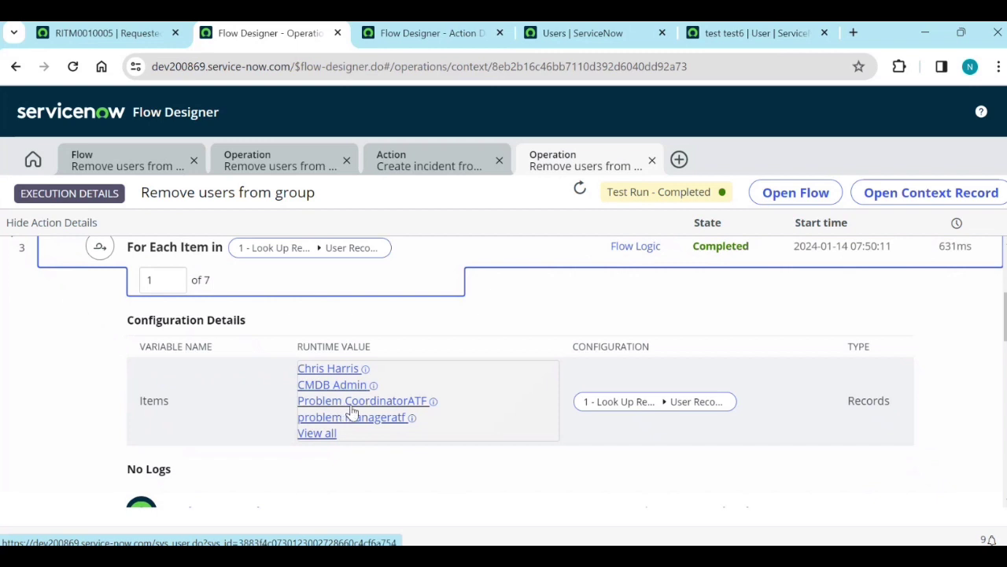
left_click(321, 436)
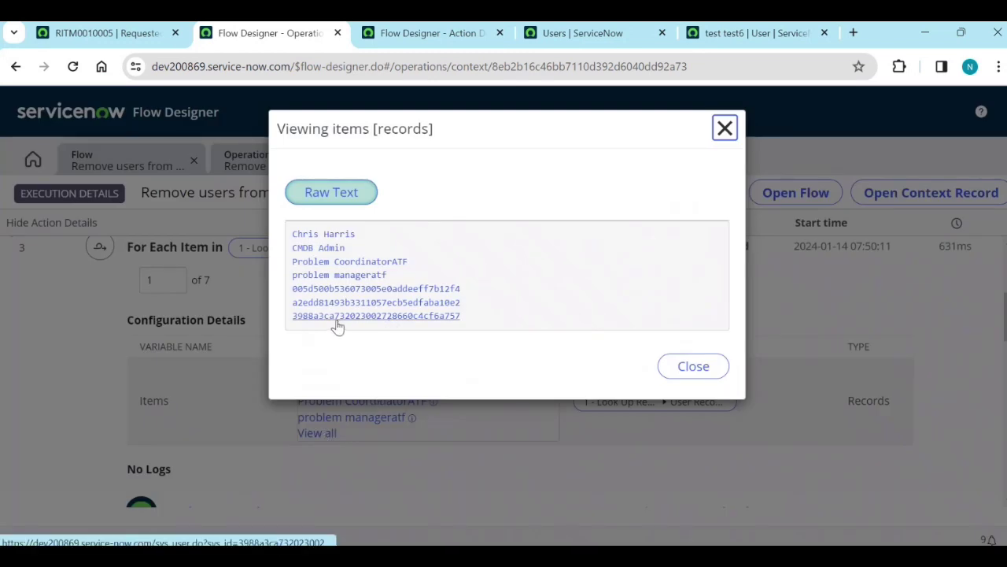
Open the first listed user's record and check its status fields, last login and groups.
left_click(326, 238)
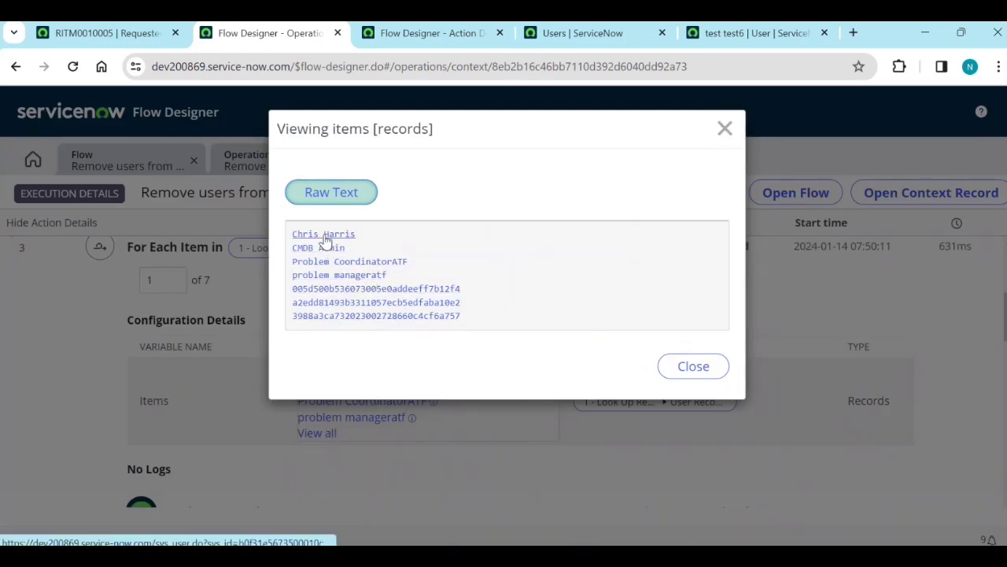
left_click(494, 31)
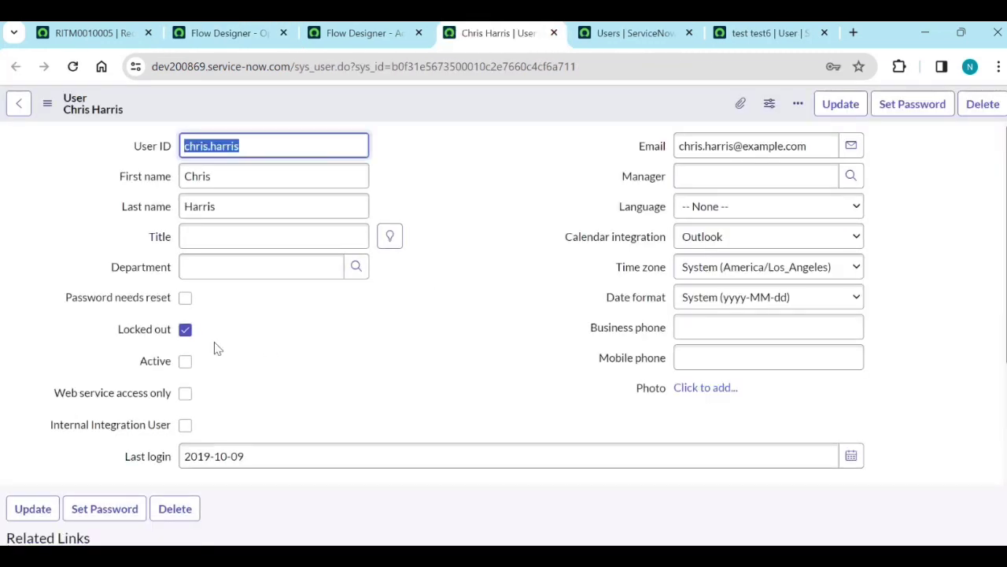
scroll(292, 369, "down", 2)
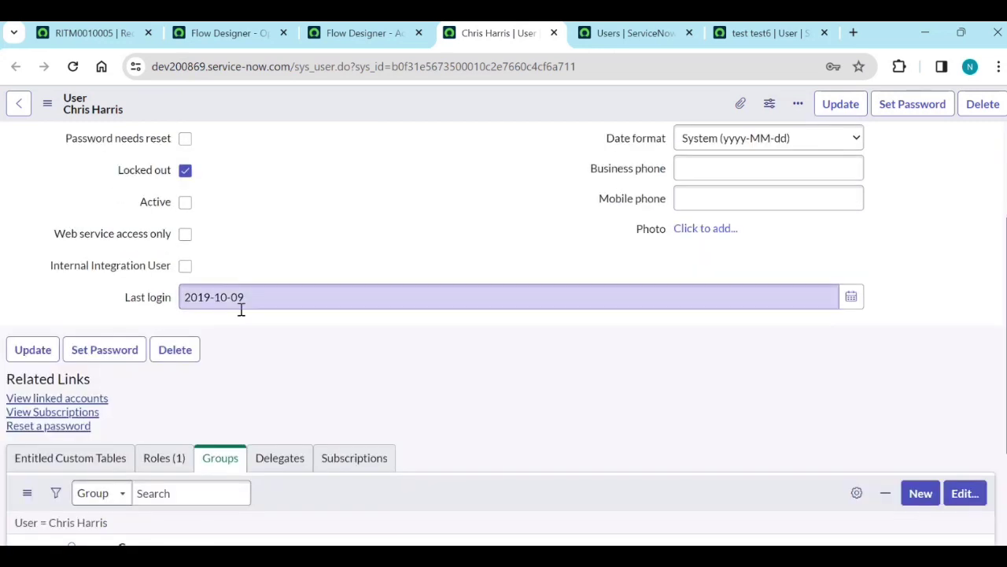
scroll(257, 301, "up", 2)
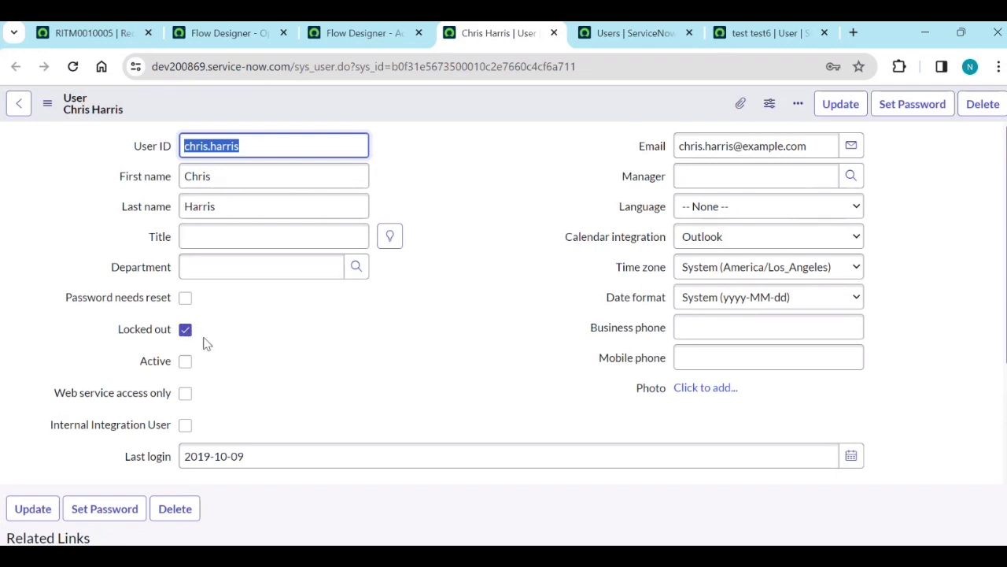
Clear Locked out, enable Active and save the user record.
left_click(185, 329)
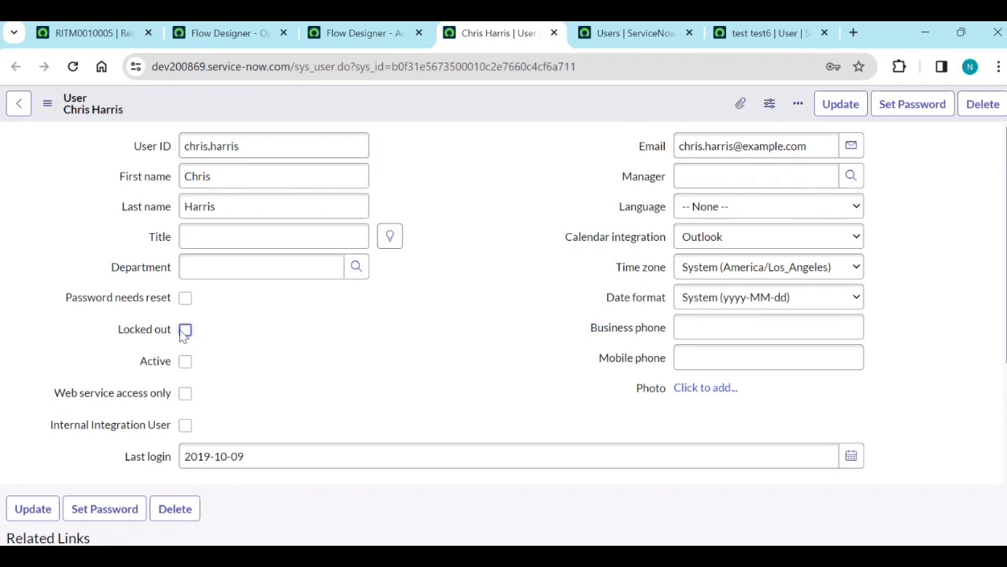
right_click(519, 119)
left_click(525, 124)
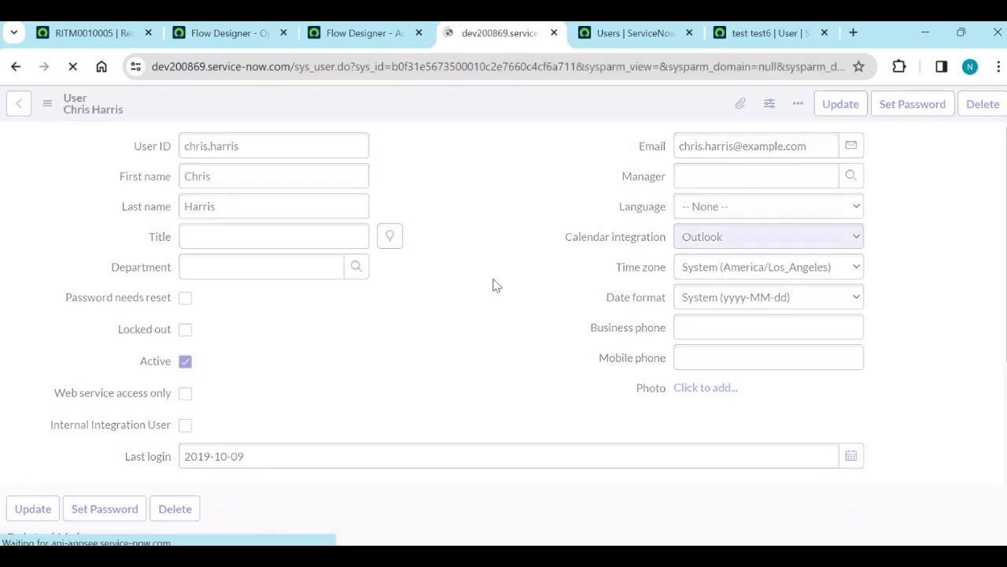
Add the user to Analytics Settings Managers, App Engine Admins, App Engine Studio User Limited and App Engine Studio Users, and save.
scroll(436, 386, "down", 3)
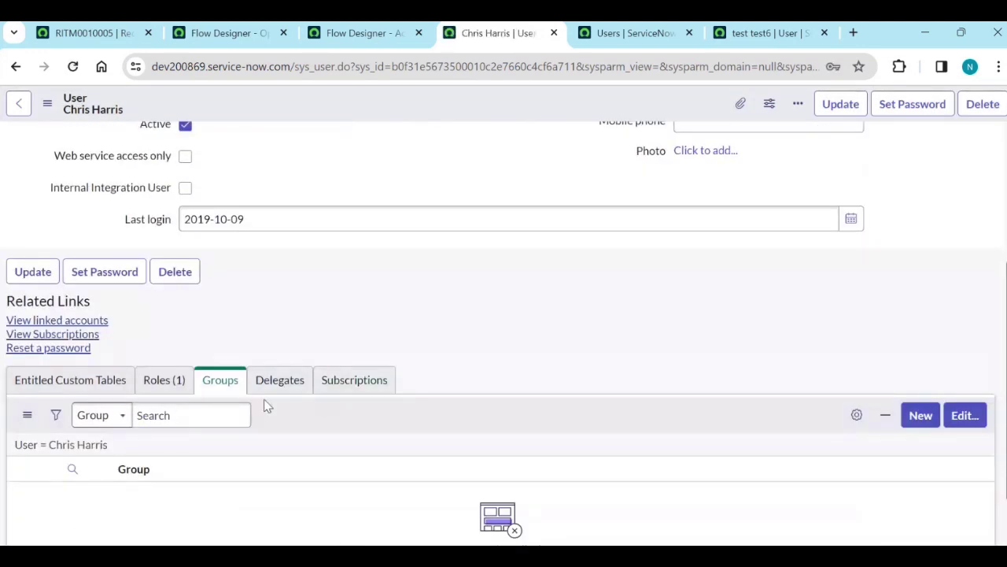
left_click(965, 416)
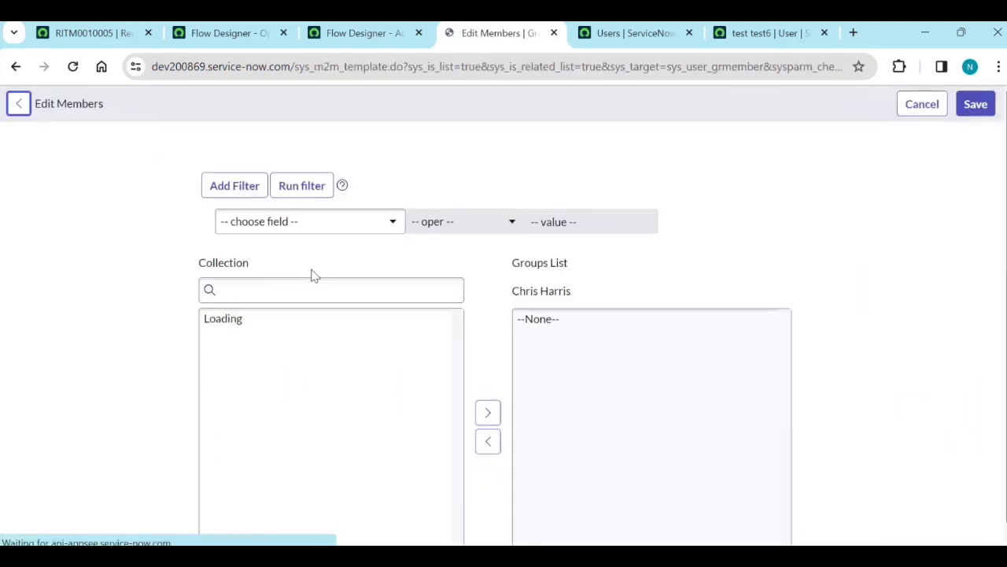
left_click_drag(271, 333, 286, 360)
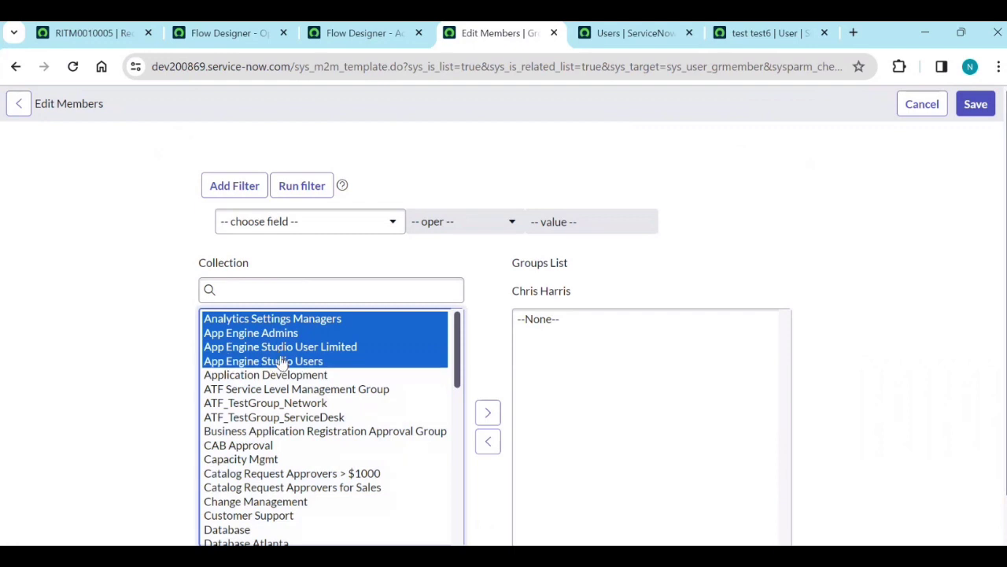
left_click(482, 412)
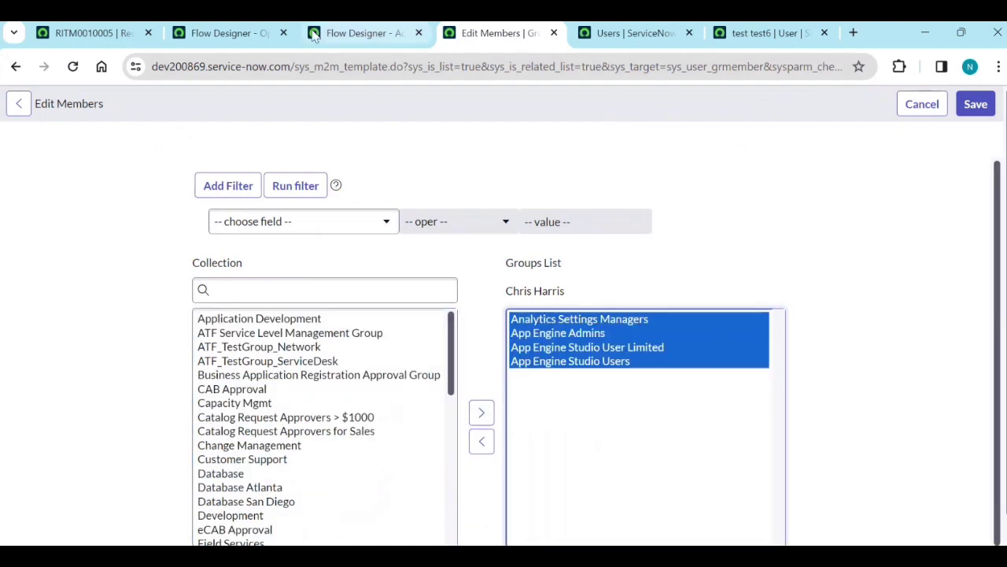
scroll(732, 387, "down", 1)
left_click(520, 523)
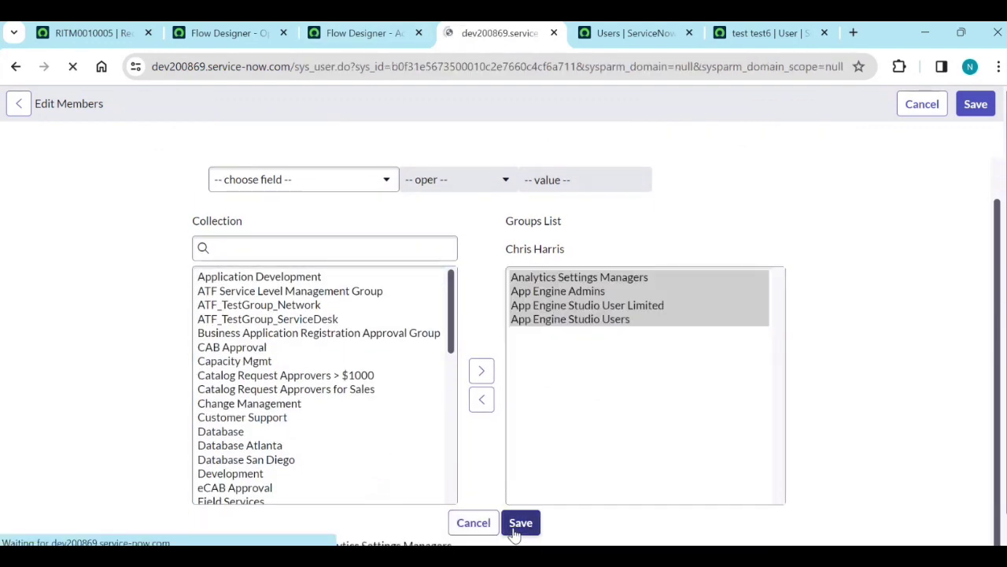
Return to the Remove users from group flow, run its test again and open the execution details of the new run.
left_click(773, 34)
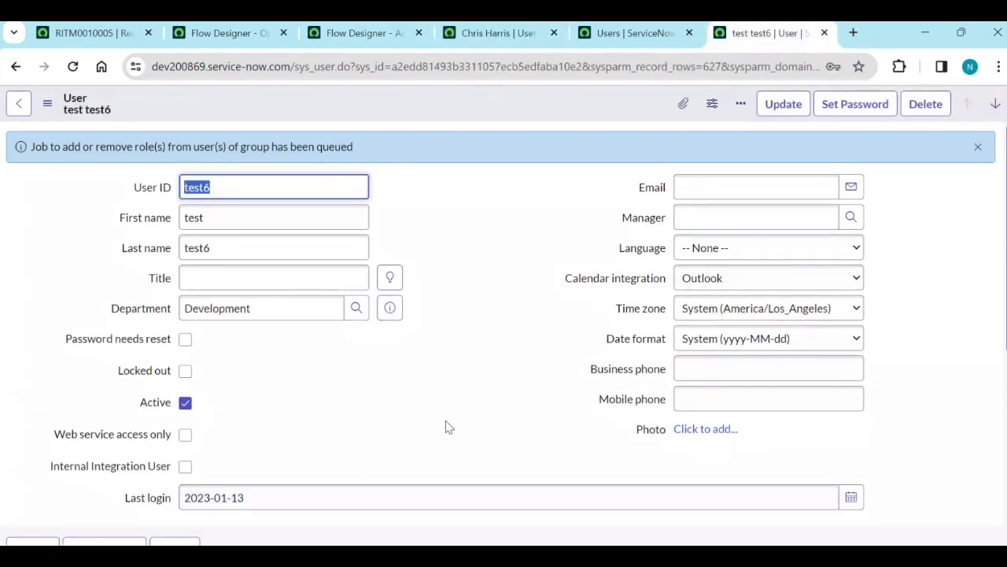
left_click(500, 35)
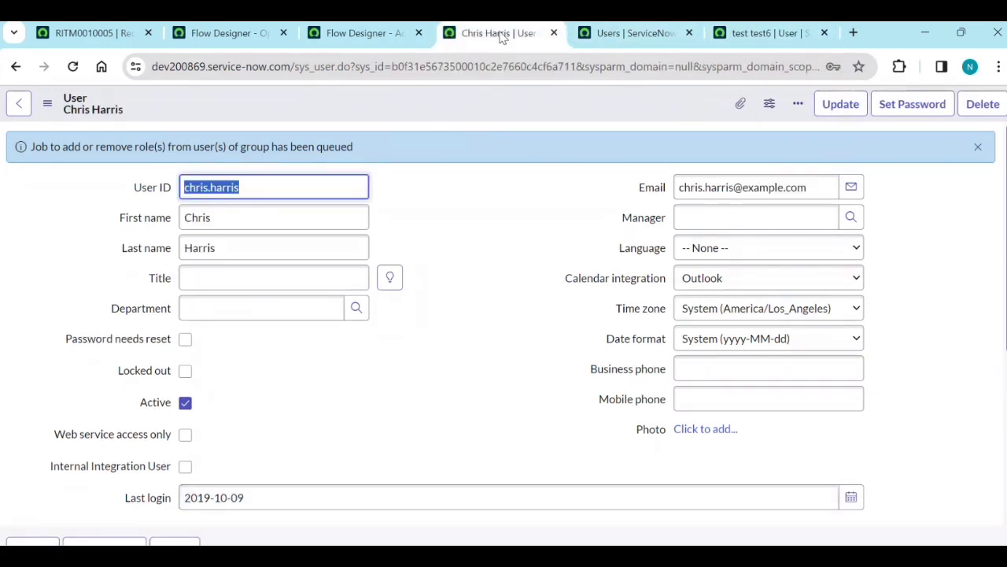
left_click(342, 40)
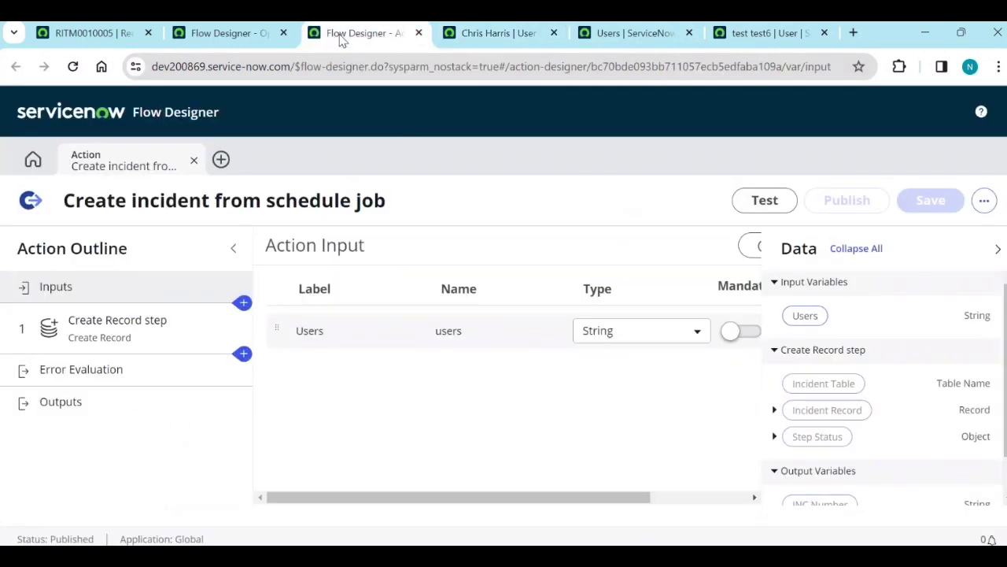
left_click(224, 35)
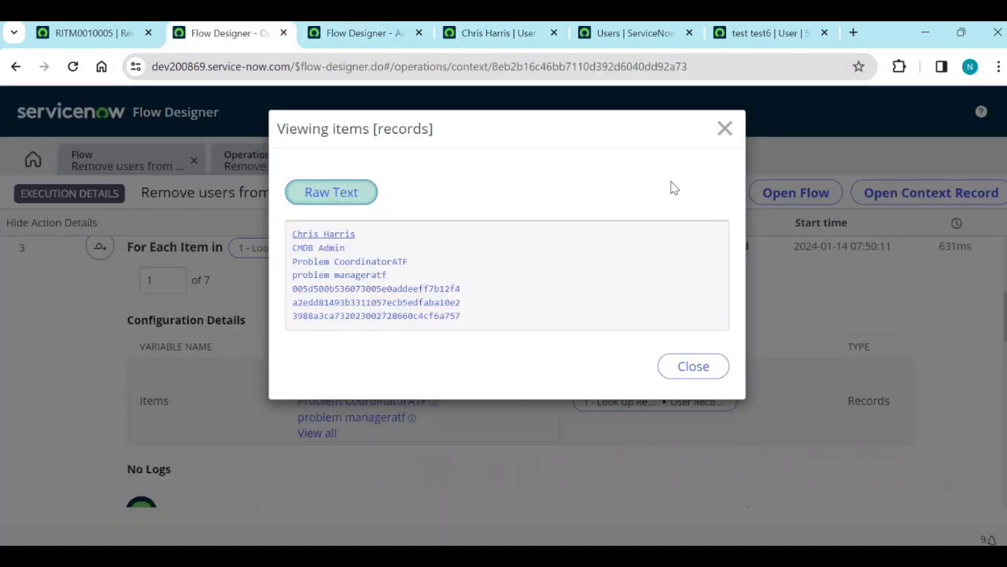
left_click(725, 129)
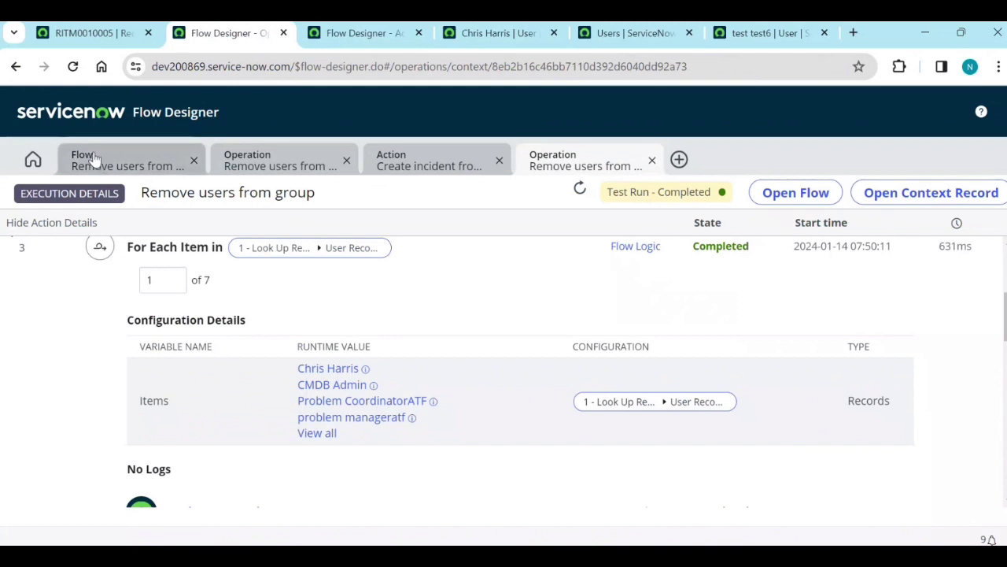
left_click(135, 167)
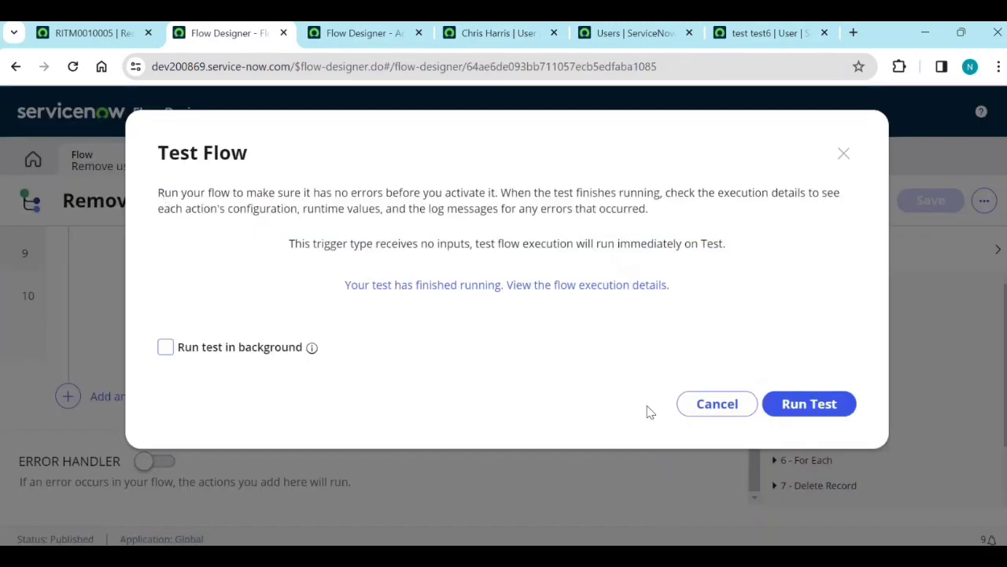
left_click(826, 398)
left_click(546, 287)
Check the states of the group deletion, incident creation and user update steps in the new test run.
scroll(329, 433, "down", 1)
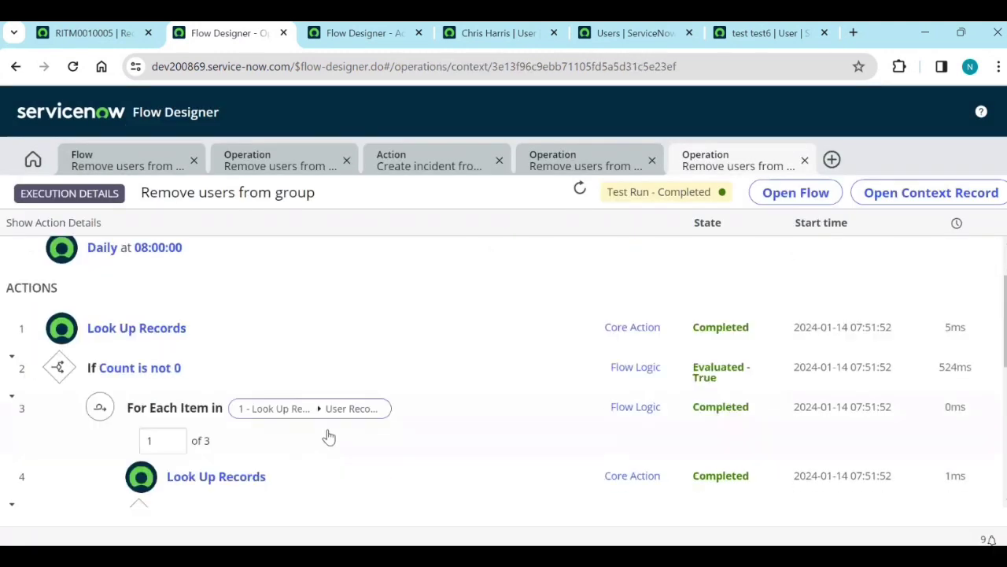
scroll(329, 436, "down", 3)
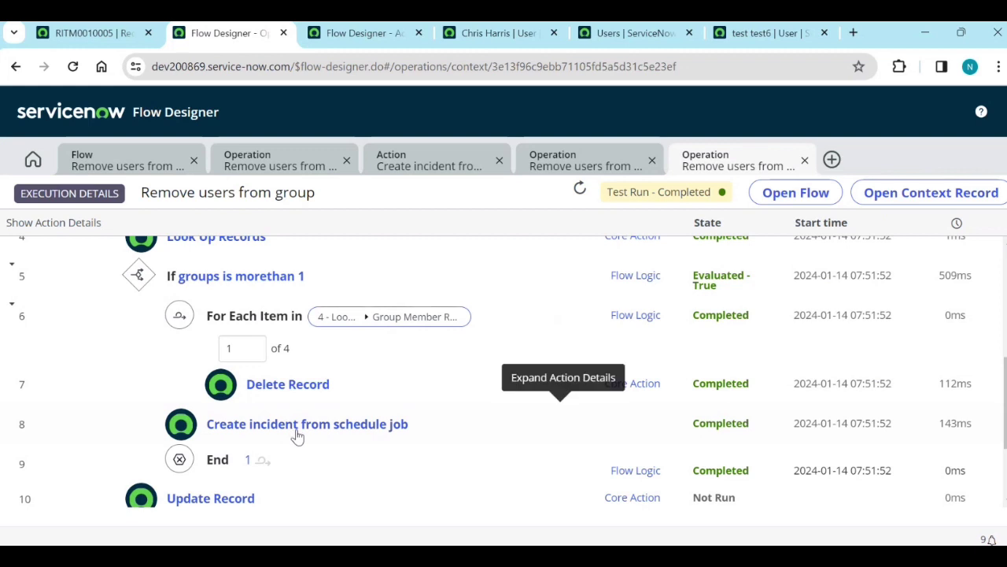
scroll(298, 435, "down", 1)
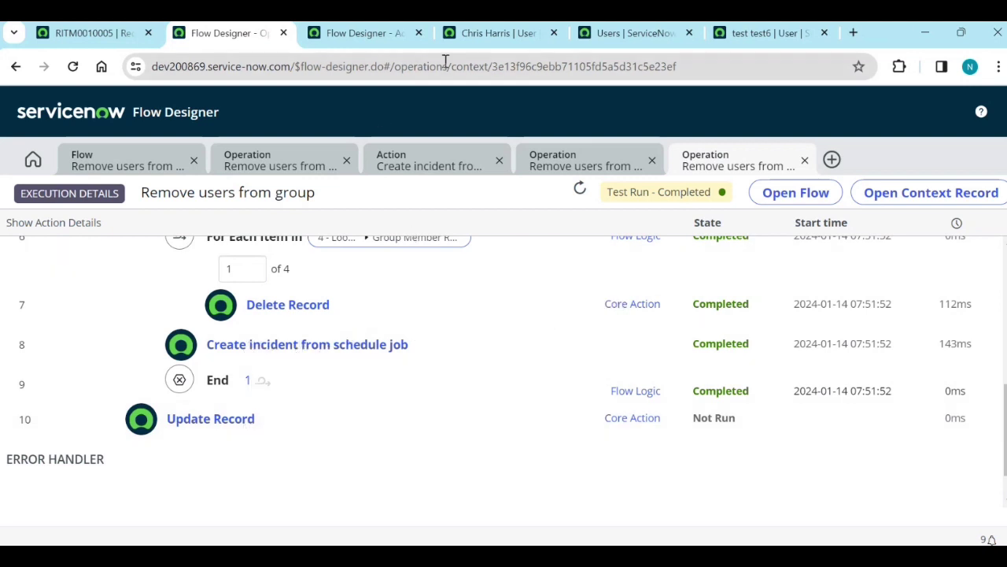
Check the Groups list on the test user's record, and return to the flow's execution details.
left_click(496, 33)
scroll(312, 428, "down", 3)
scroll(312, 428, "down", 2)
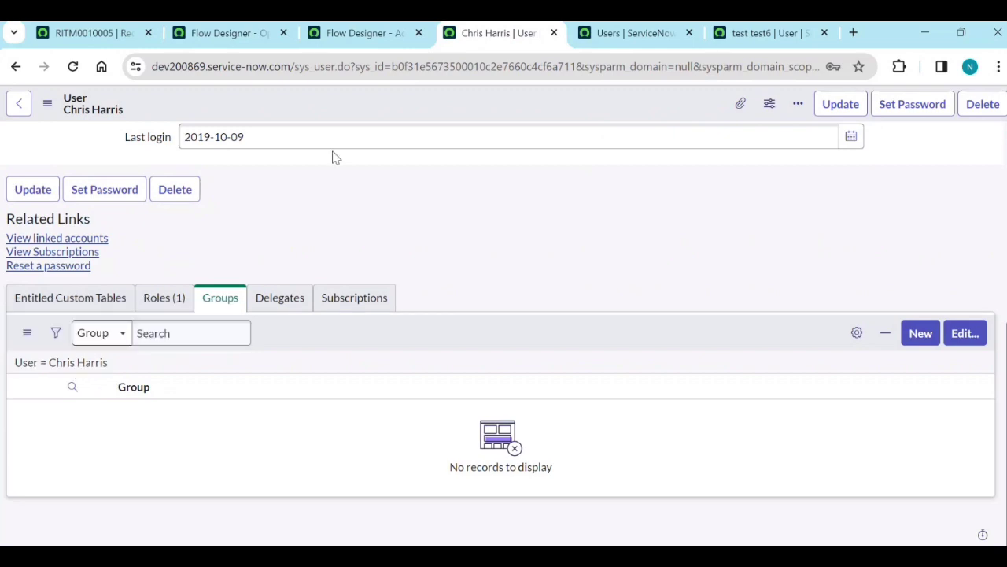
left_click(347, 25)
left_click(248, 38)
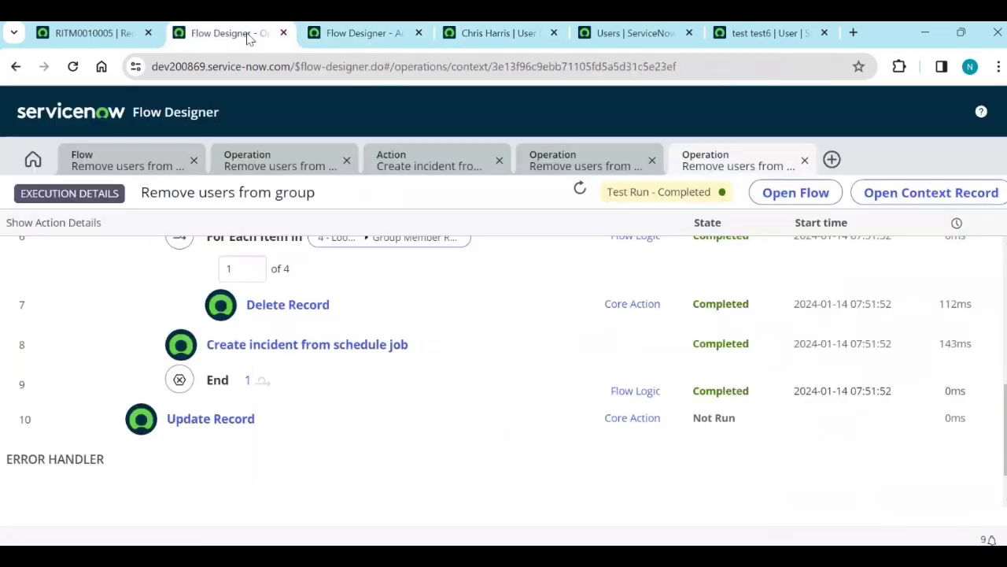
Expand the Create incident from schedule job step in the execution details and copy its INC Number output value.
scroll(326, 388, "up", 5)
scroll(338, 422, "down", 2)
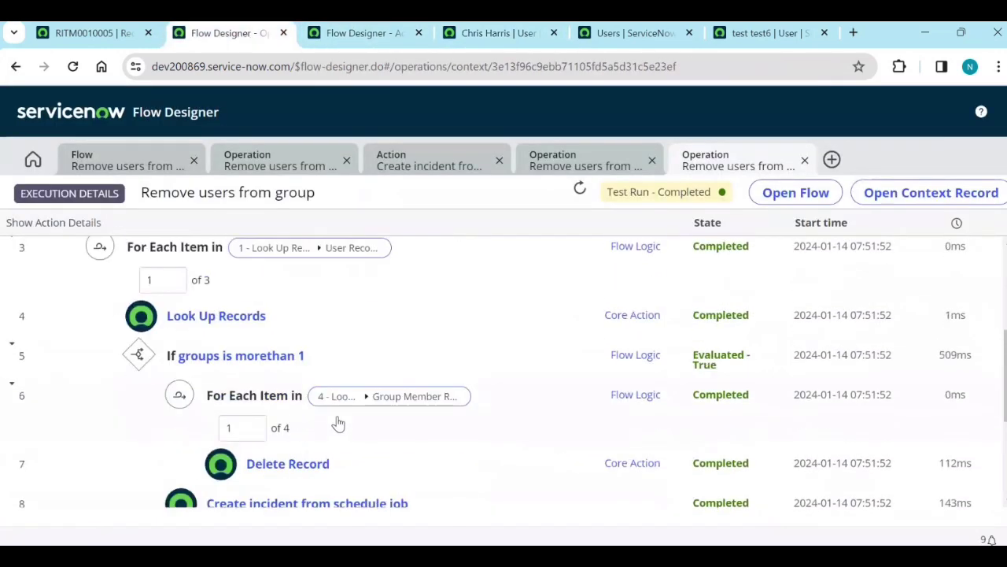
scroll(338, 446, "down", 2)
left_click(347, 346)
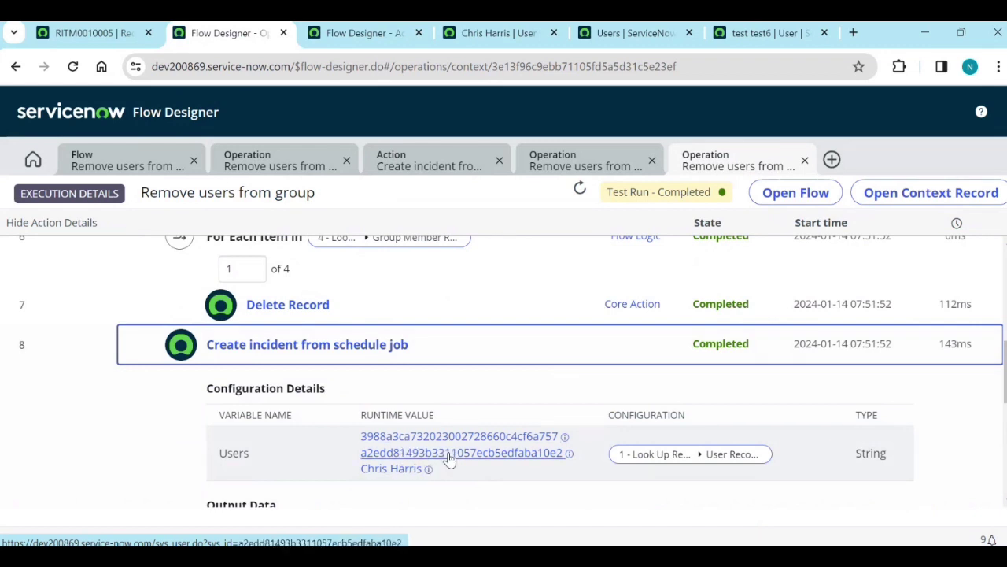
scroll(438, 475, "down", 2)
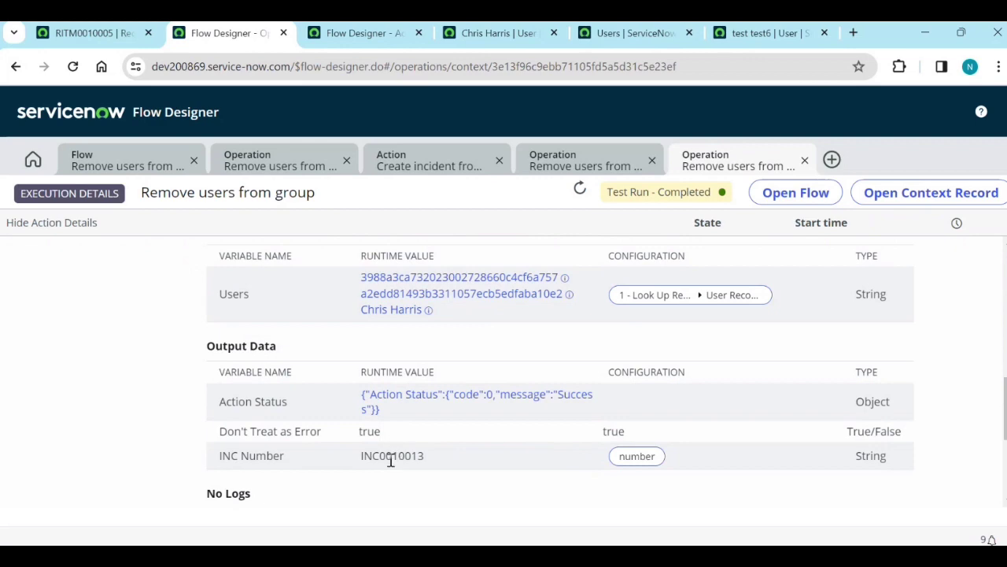
left_click_drag(424, 459, 362, 451)
key("ctrl+c")
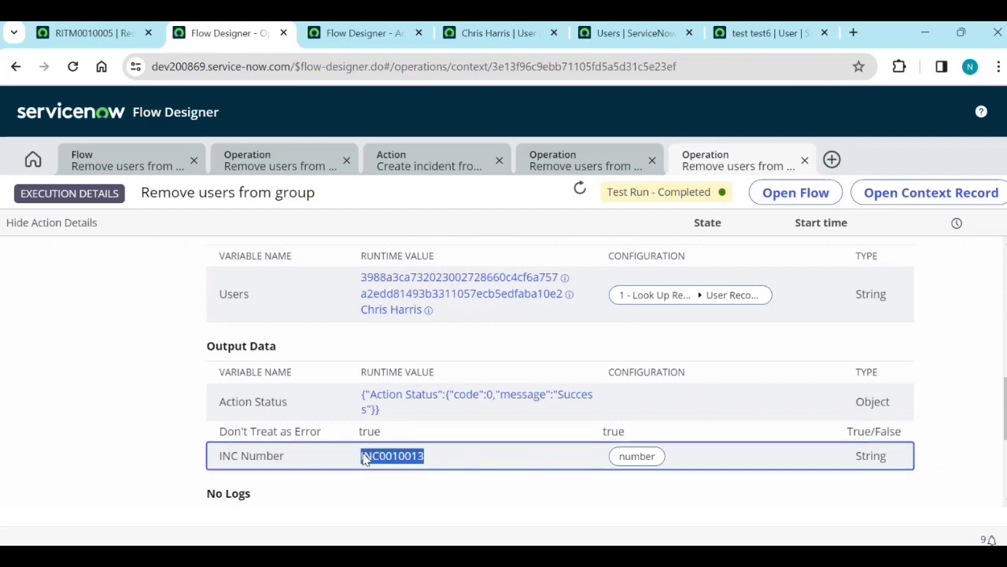
Search globally for INC0010013 from the requested item page to open the incident record.
left_click(66, 30)
left_click(682, 107)
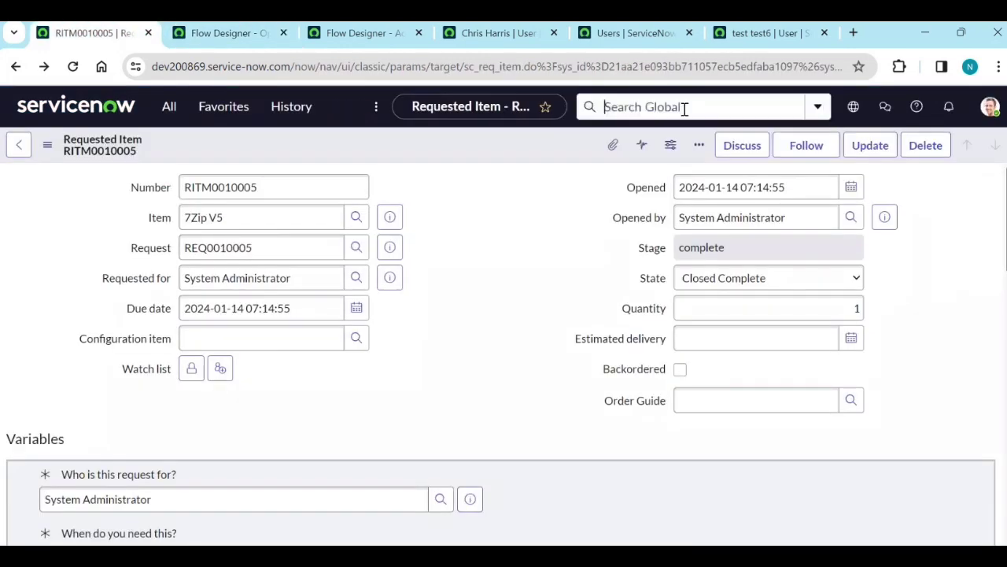
key("ctrl+v")
key("Return")
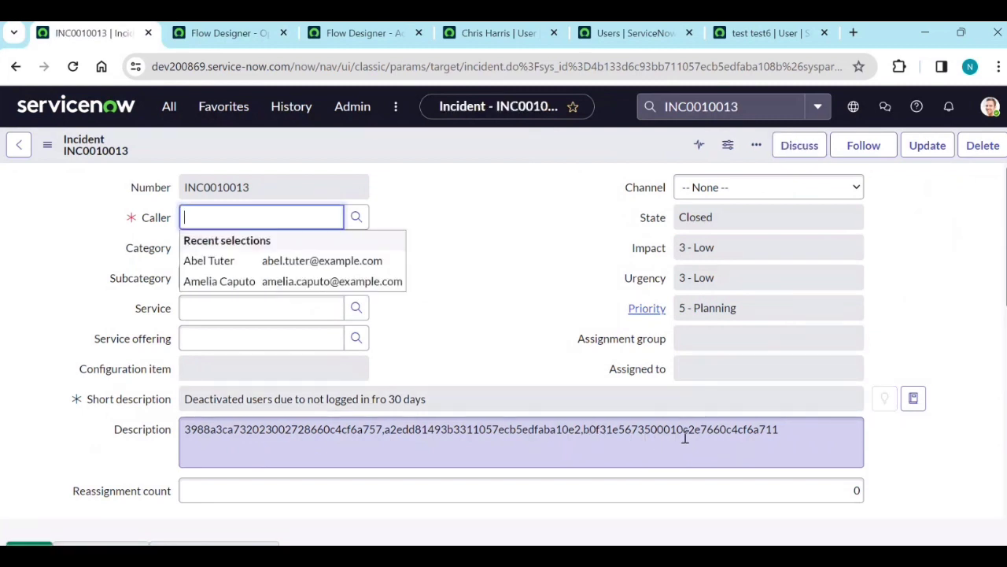
Examine the incident's short description and the user IDs listed in its Description.
left_click_drag(827, 432, 189, 421)
scroll(181, 454, "down", 4)
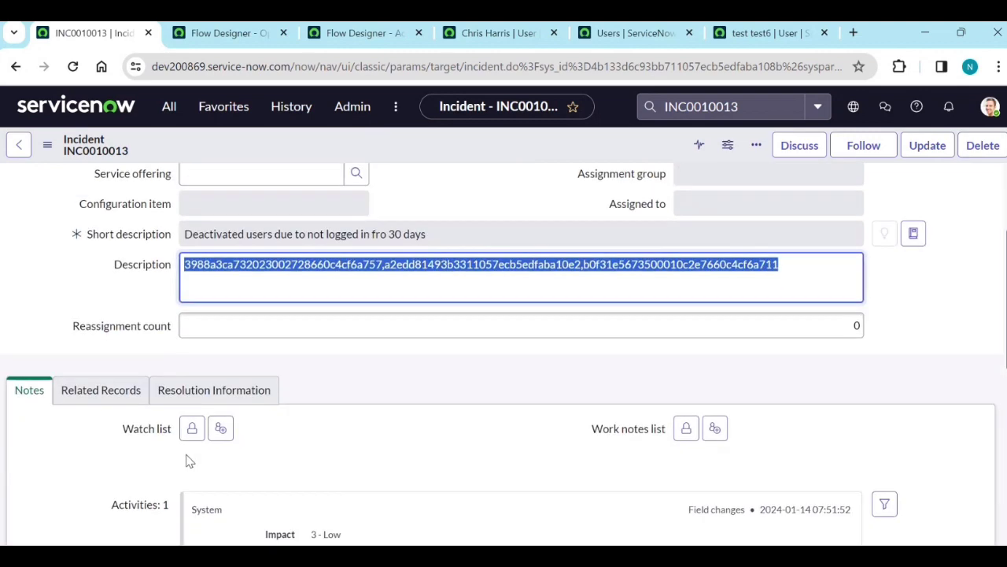
scroll(292, 354, "up", 4)
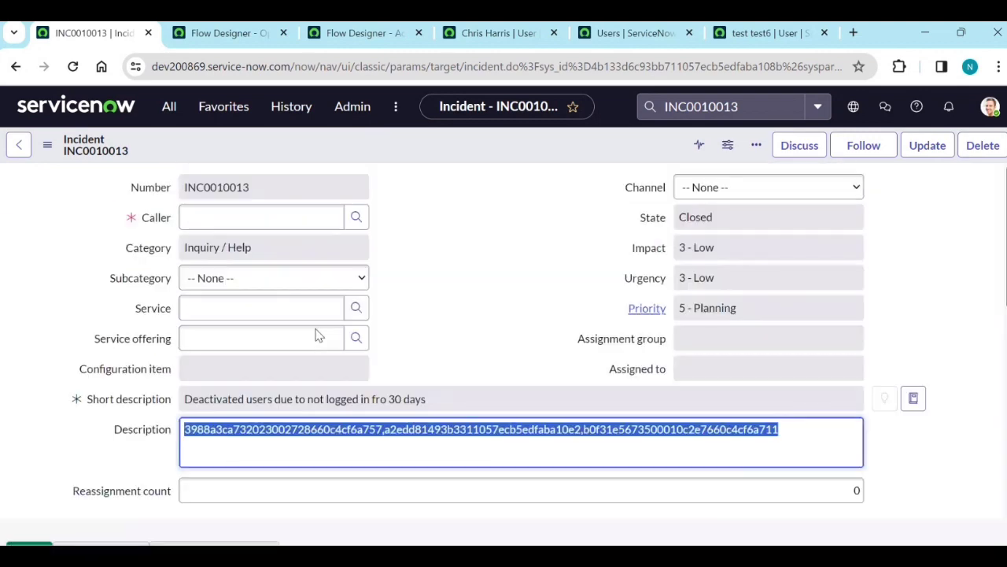
triple_click(522, 393)
double_click(556, 437)
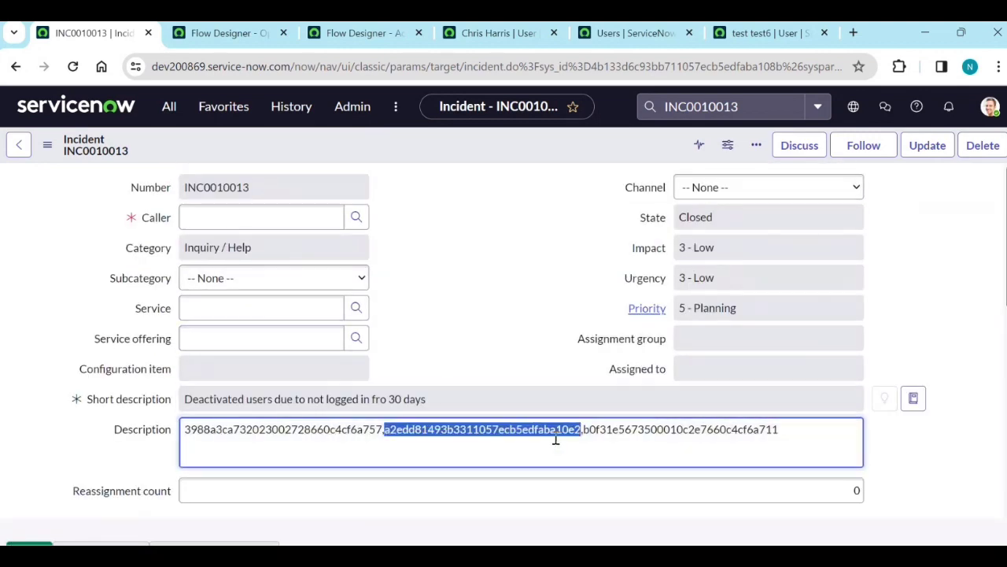
left_click(556, 438)
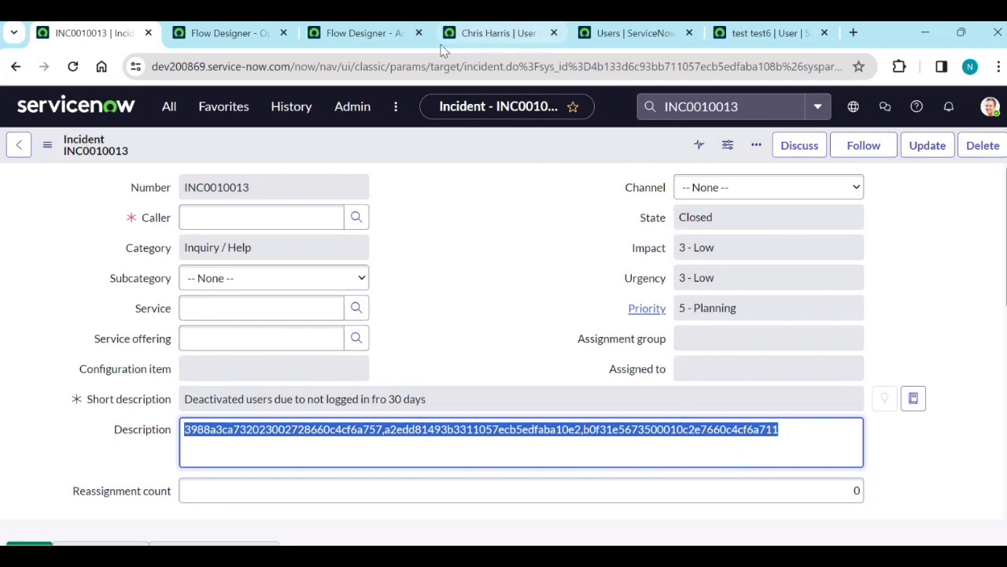
Return to the Remove users from group flow and review its trigger, user lookup, conditions and loops.
left_click(350, 39)
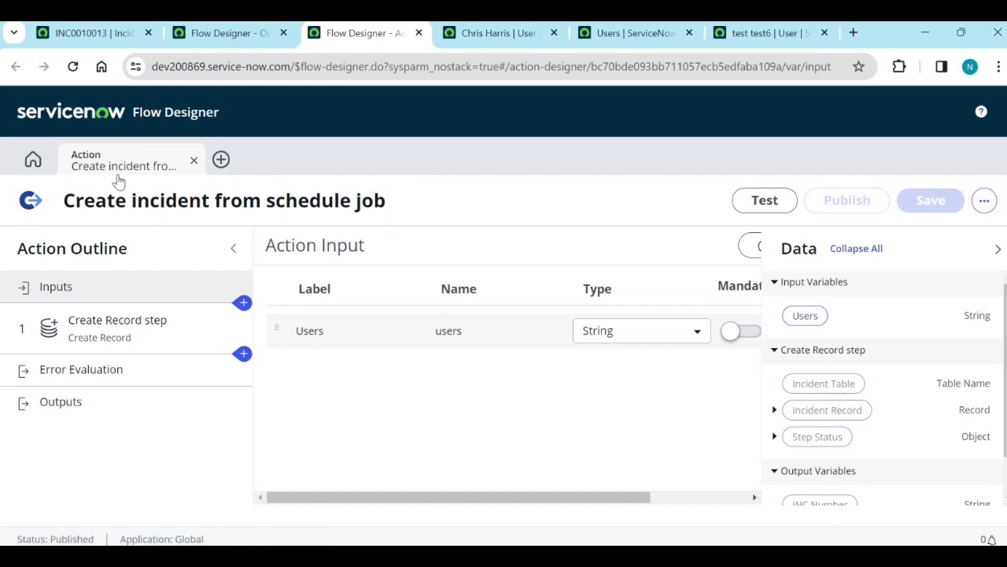
left_click(253, 33)
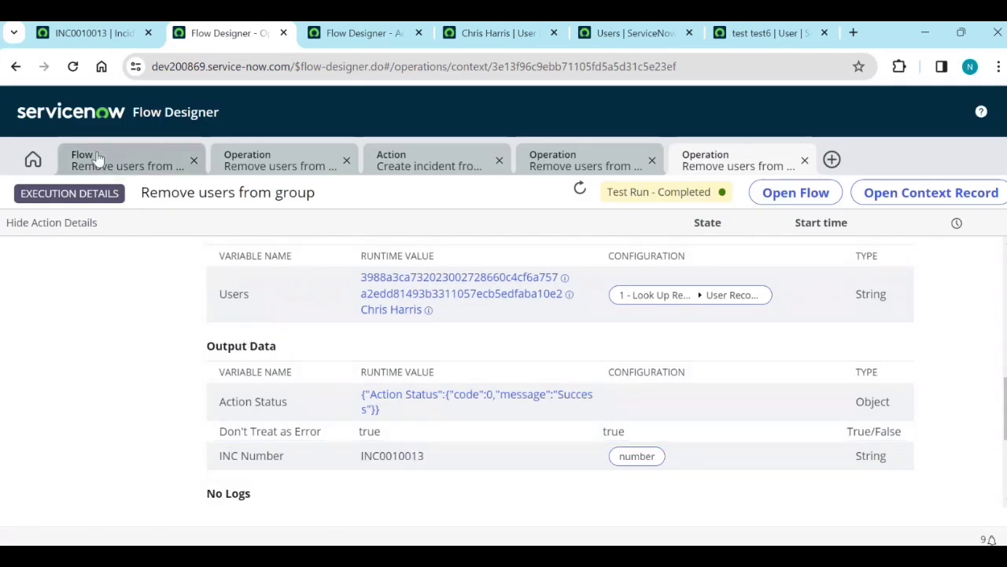
left_click(87, 157)
left_click(717, 404)
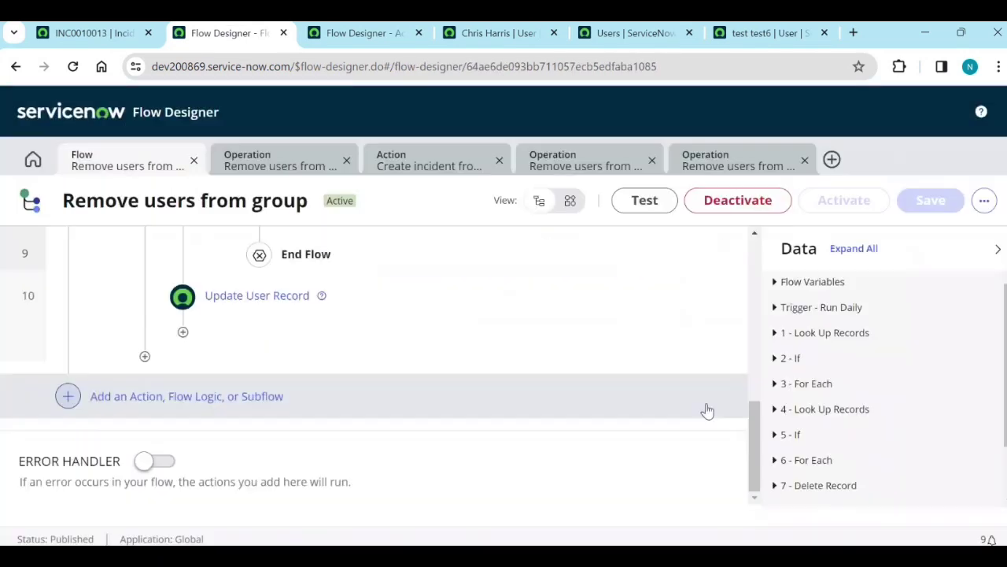
scroll(335, 385, "up", 10)
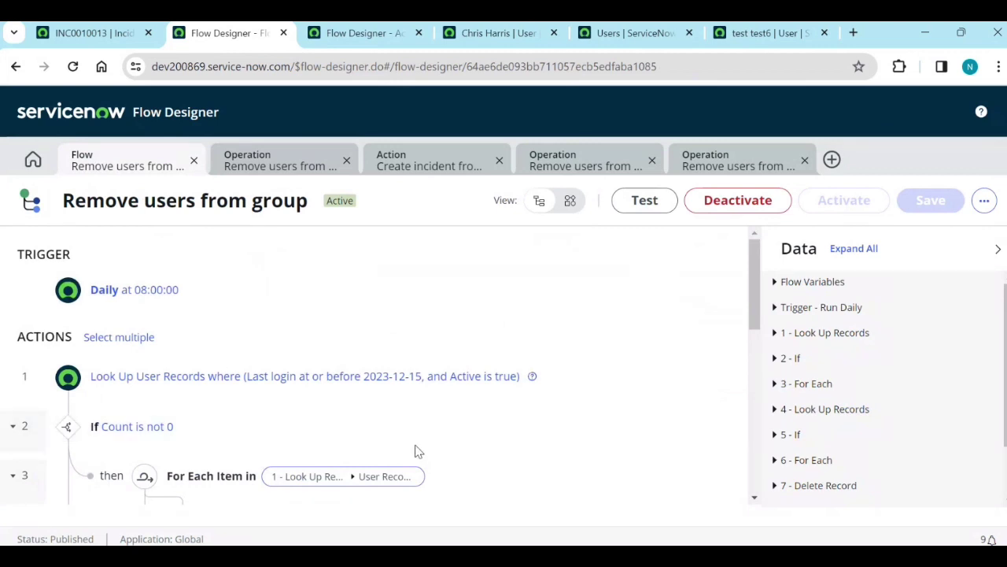
scroll(349, 416, "down", 1)
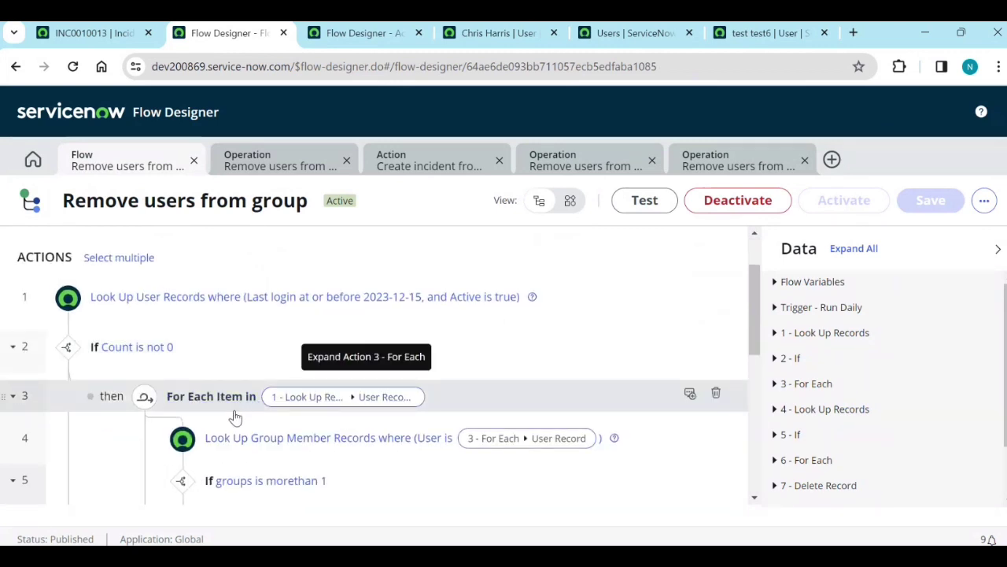
scroll(236, 416, "down", 1)
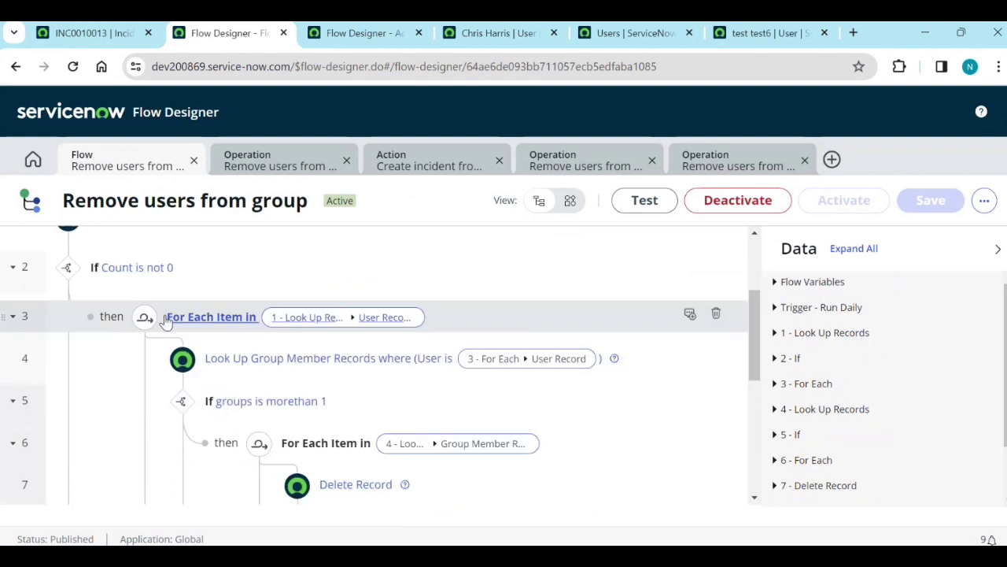
scroll(154, 338, "up", 1)
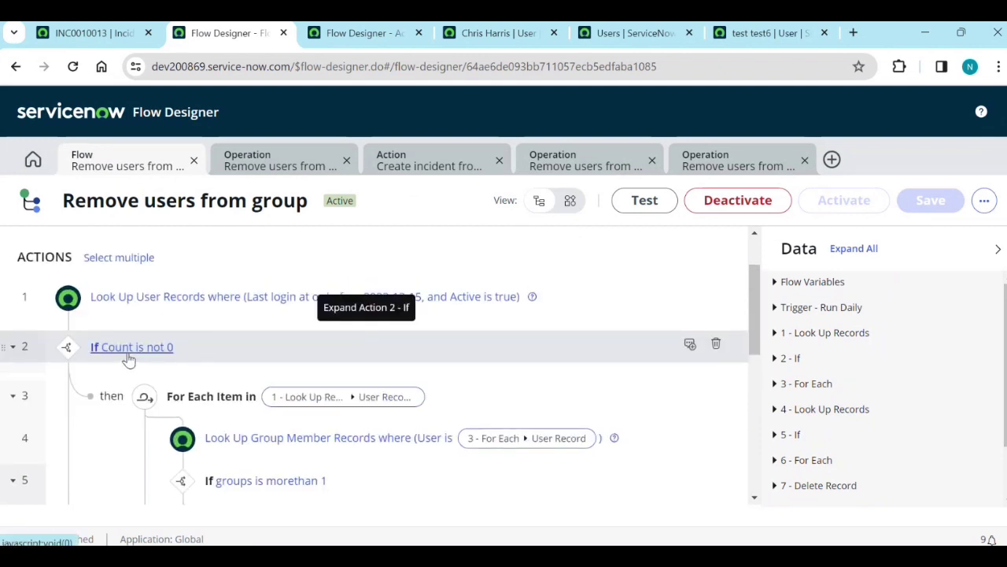
Review the Remove users from group flow from its daily trigger through the conditions, loops and final Update User Record action.
scroll(130, 360, "down", 1)
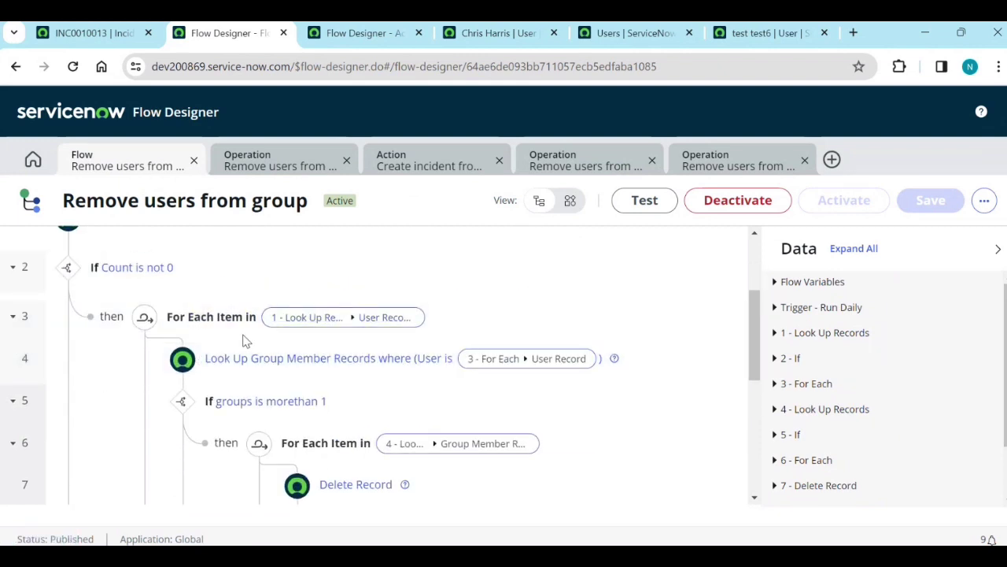
scroll(262, 407, "down", 1)
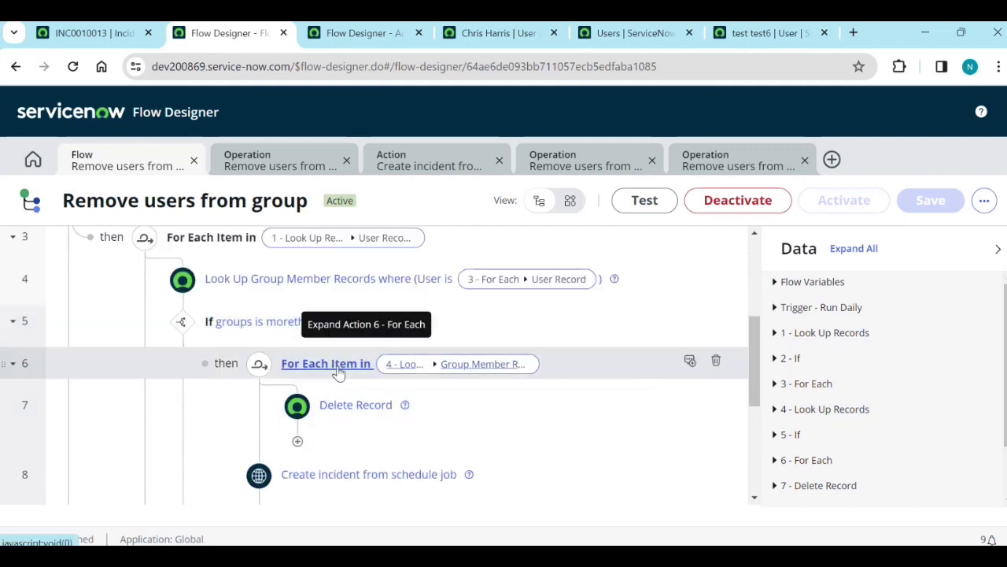
scroll(354, 417, "down", 1)
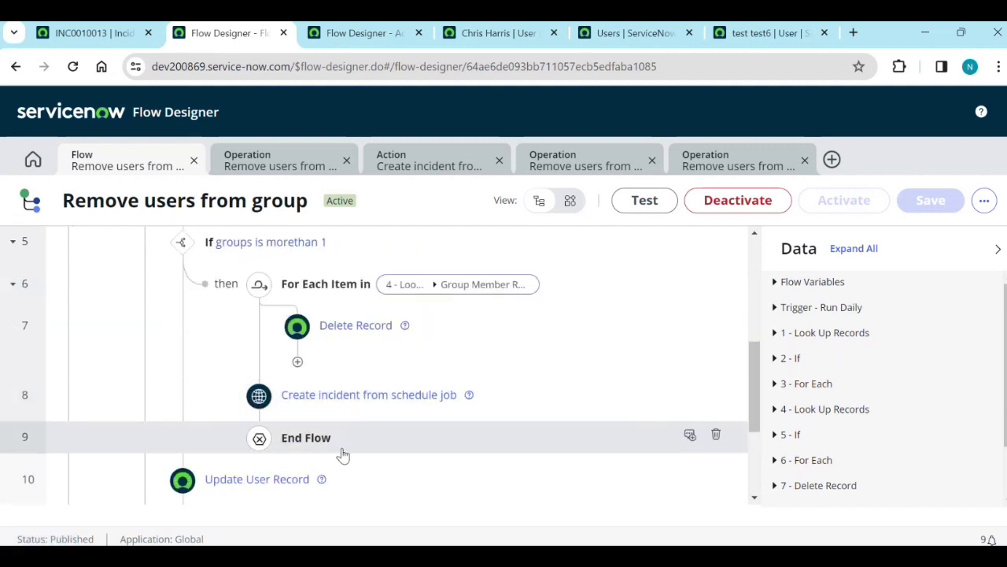
scroll(259, 441, "down", 1)
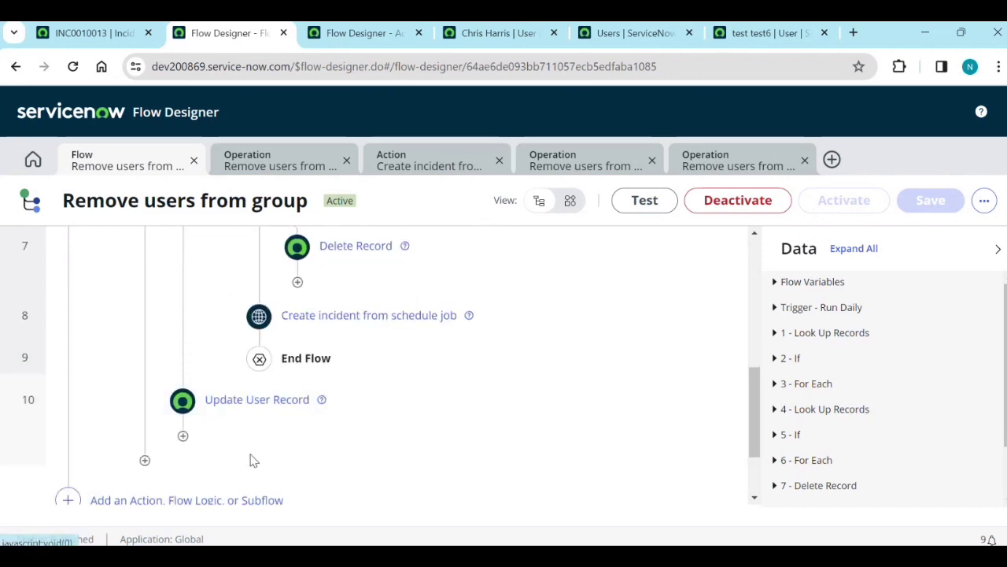
scroll(450, 454, "up", 8)
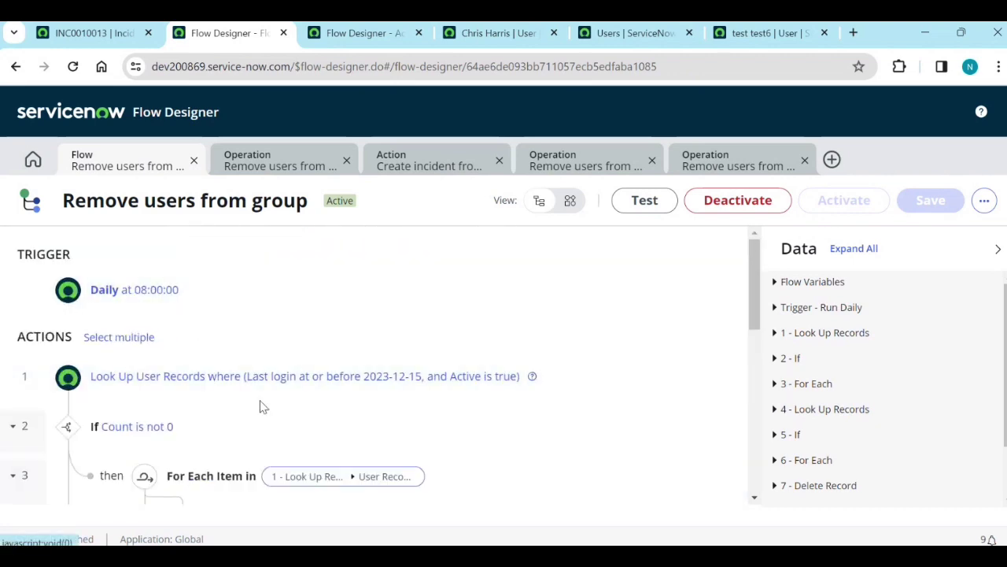
scroll(259, 397, "down", 2)
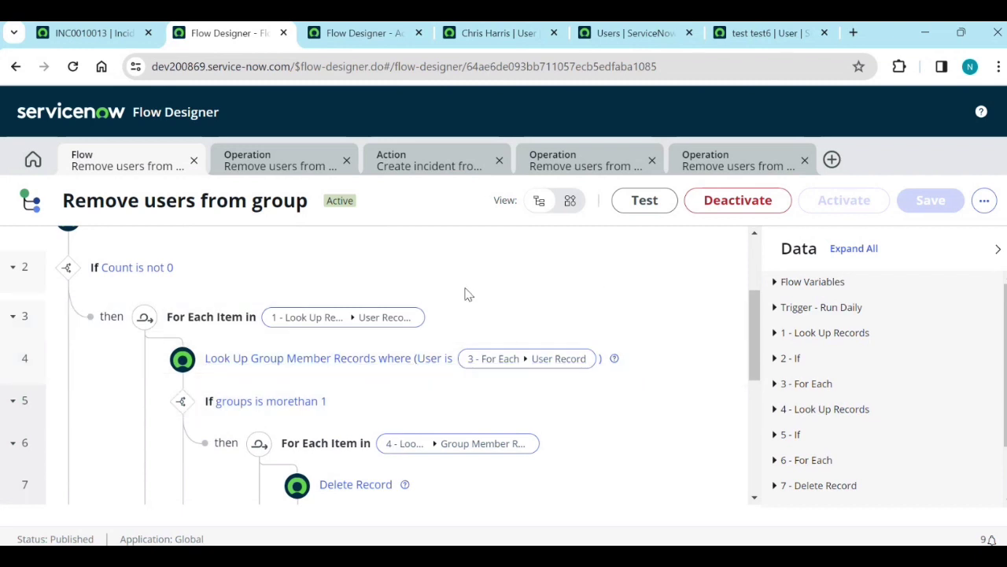
scroll(464, 294, "down", 2)
Switch to the Document the Process notes in Notepad and examine item 3, the inbound email action.
left_click(677, 558)
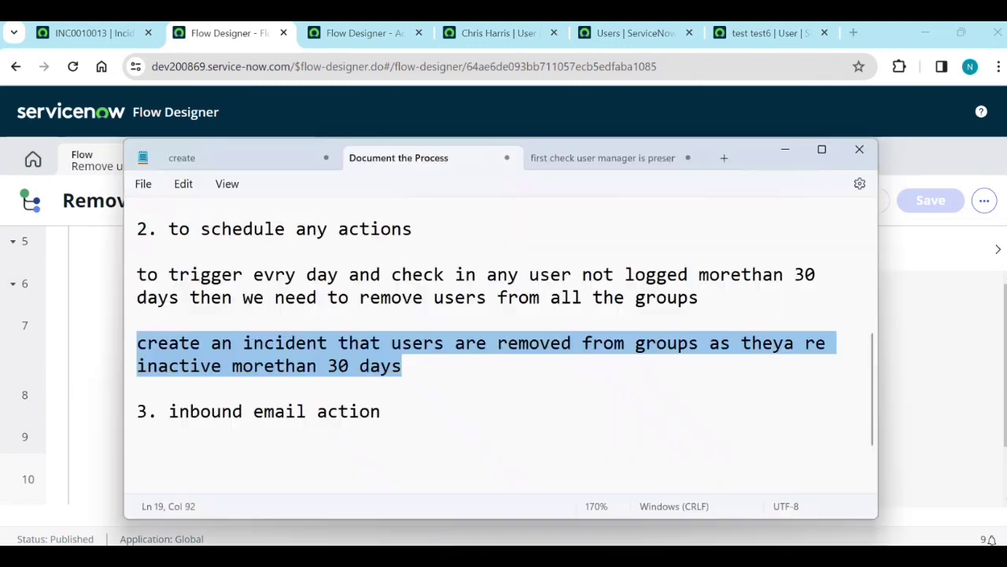
left_click_drag(224, 417, 174, 417)
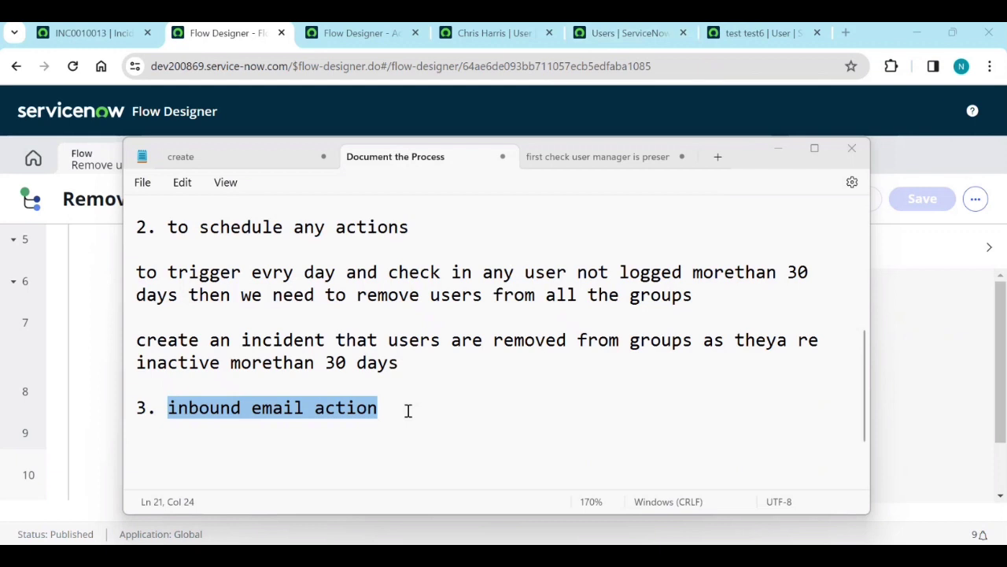
left_click(409, 410)
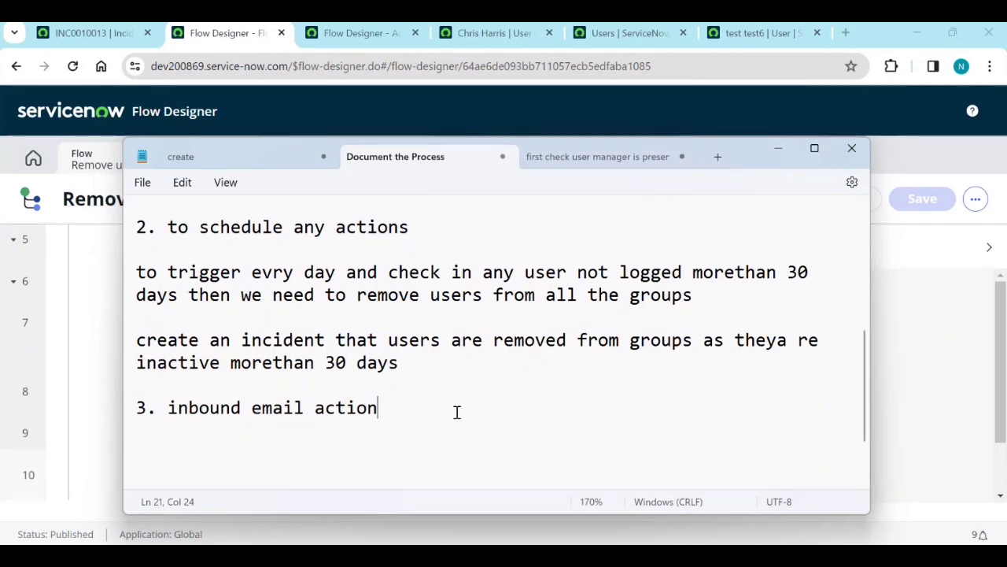
scroll(460, 418, "down", 1)
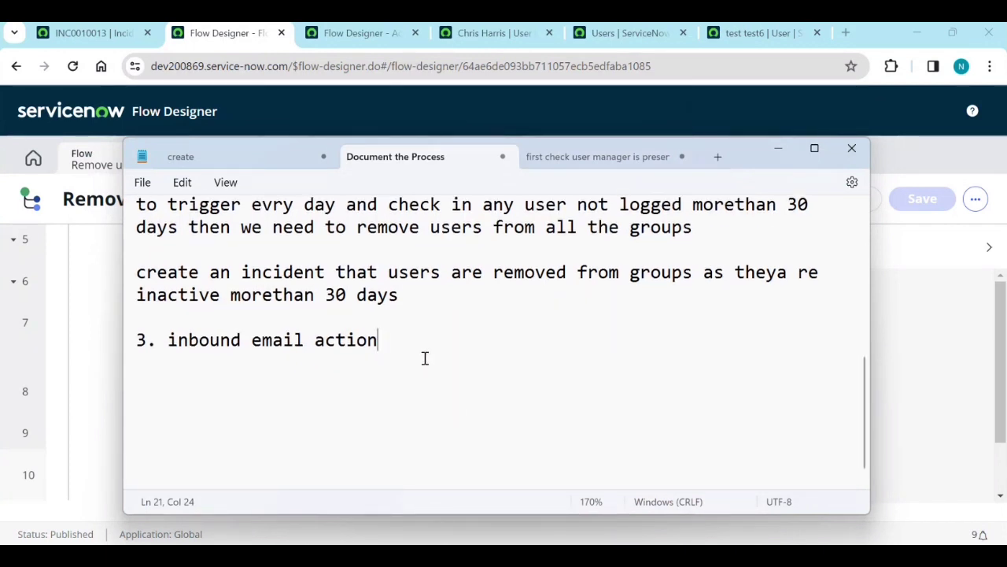
left_click_drag(386, 348, 146, 354)
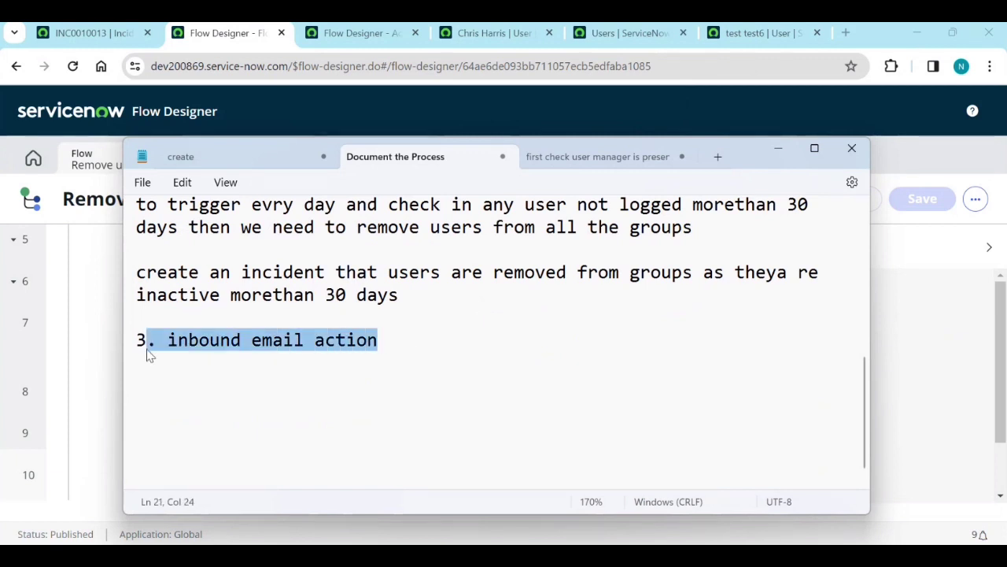
Add the line "email from any one > incident based on subject" below the inbound email action item, leaving blank lines between.
left_click(415, 355)
key("Return")
key("Return")
key("Return")
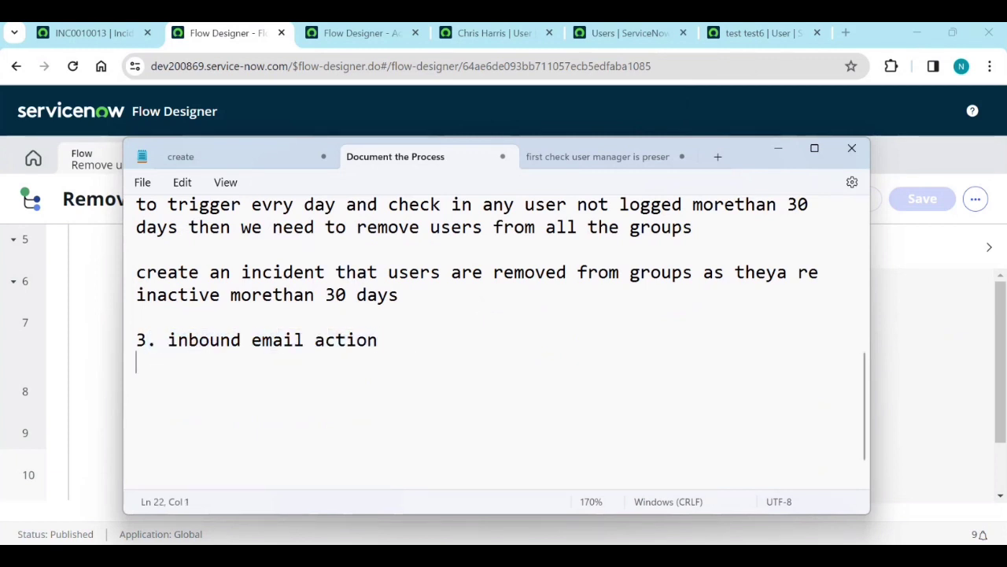
type("email ")
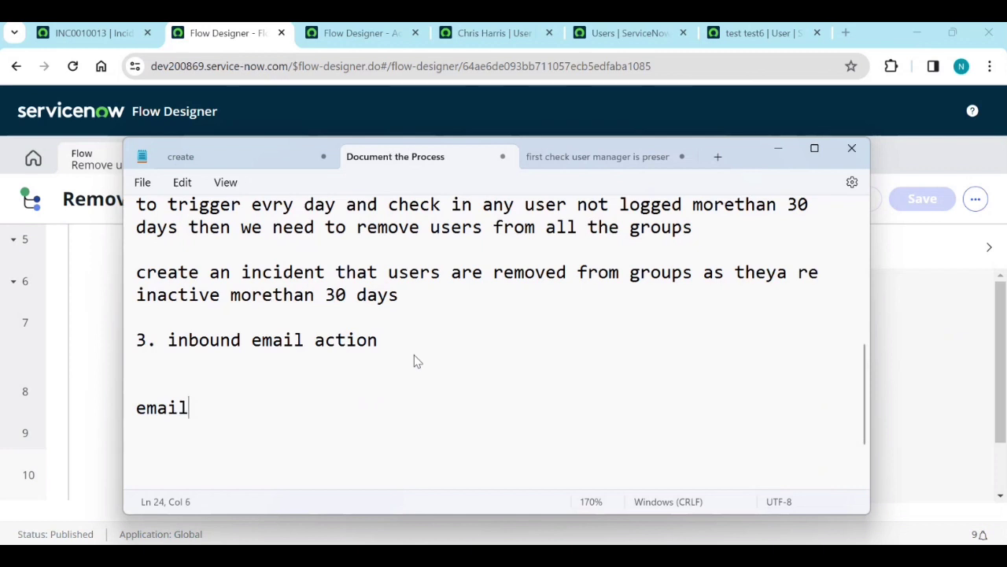
type("from ")
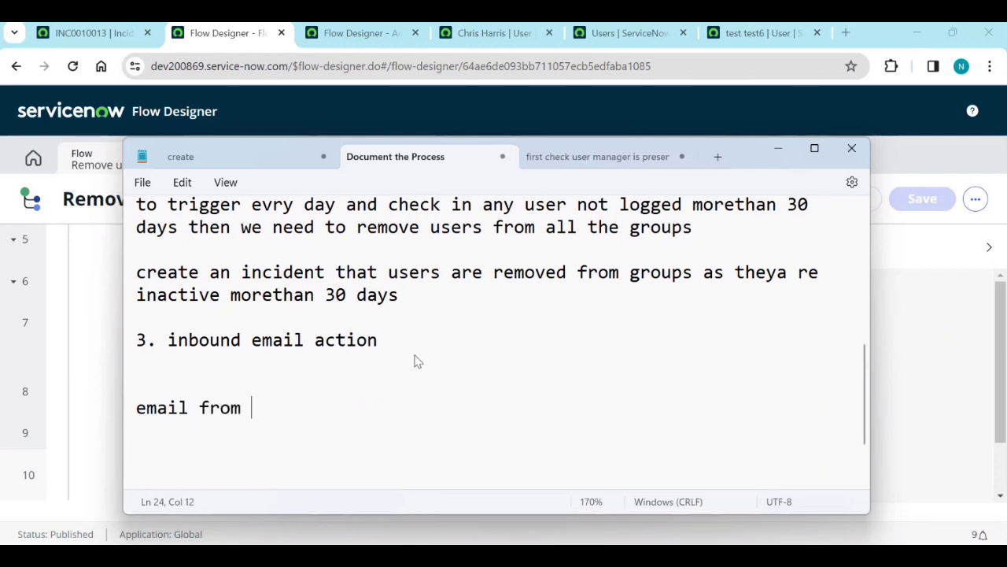
type("any one")
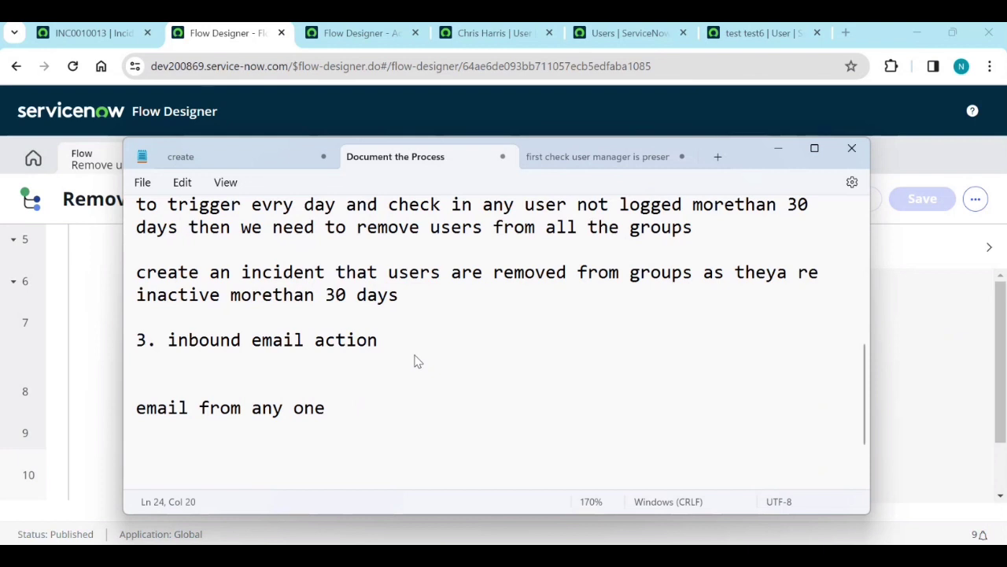
type(" > incident ")
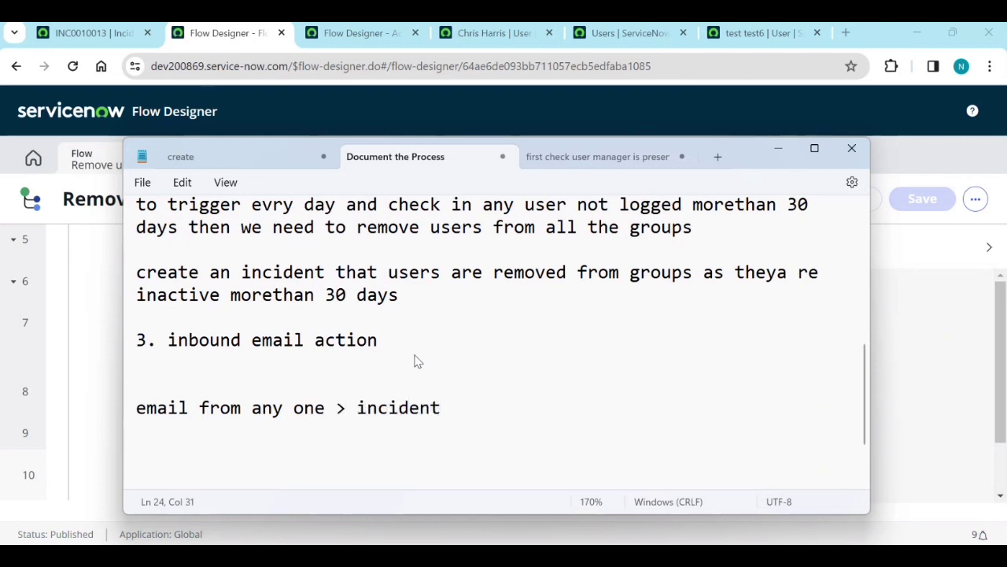
type("based on s")
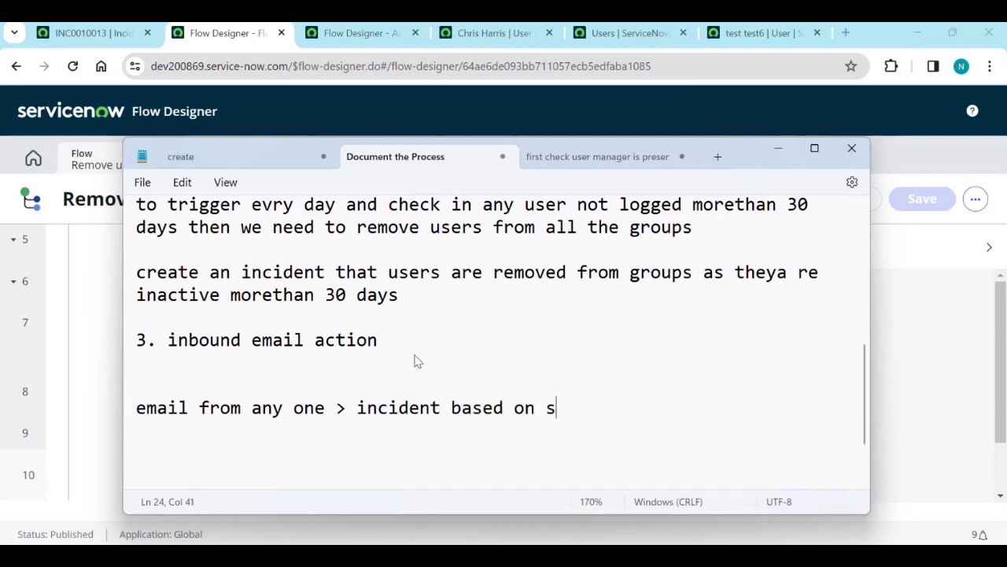
type("ubject")
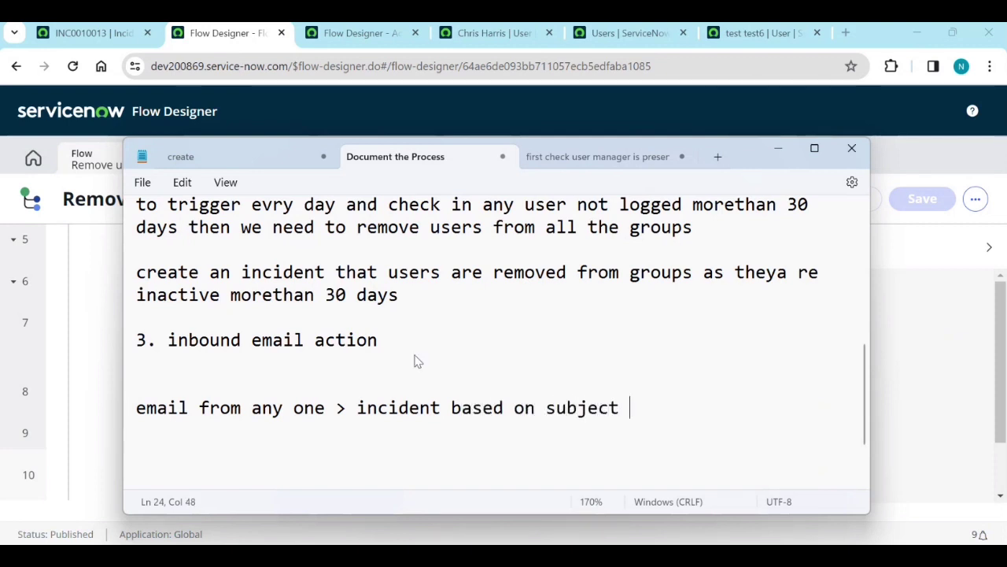
Add a separate line below reading "if sub contain s INC Number then we need to update incident".
key("Return")
key("Return")
type("if sub ")
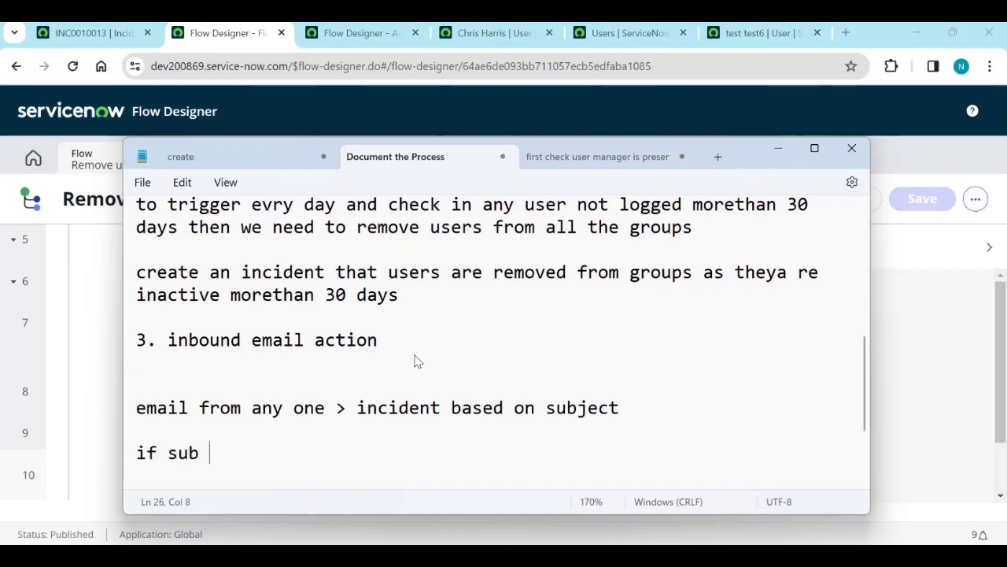
type("contain s ")
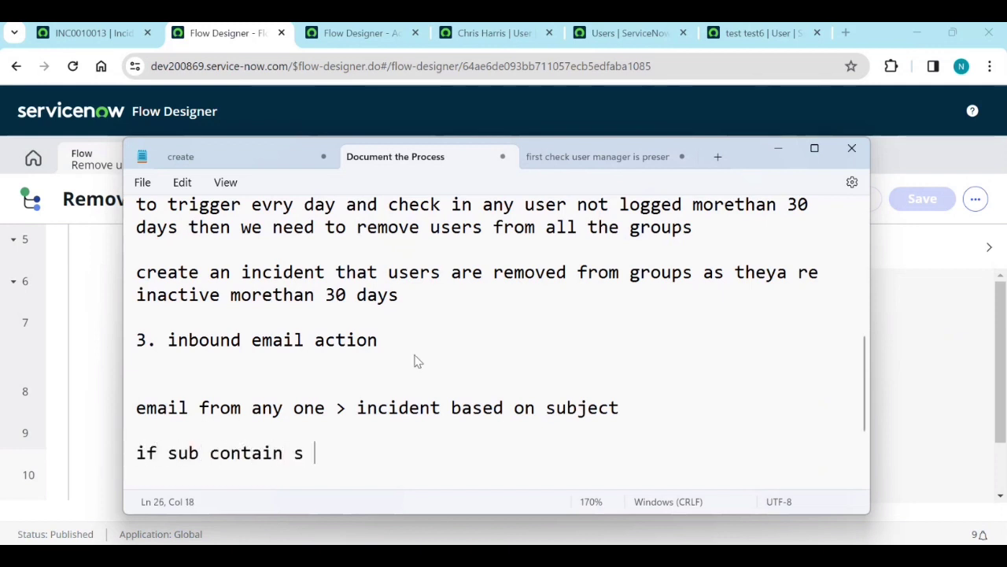
type("IN number")
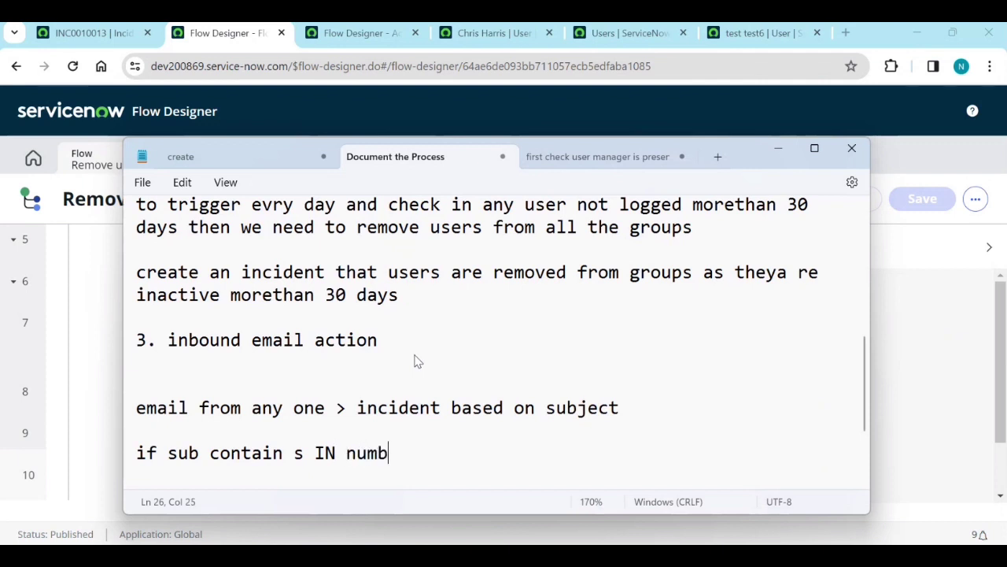
key("BackSpace")
key("BackSpace")
key("BackSpace")
key("BackSpace")
key("BackSpace")
key("BackSpace")
key("BackSpace")
key("BackSpace")
type("NC N")
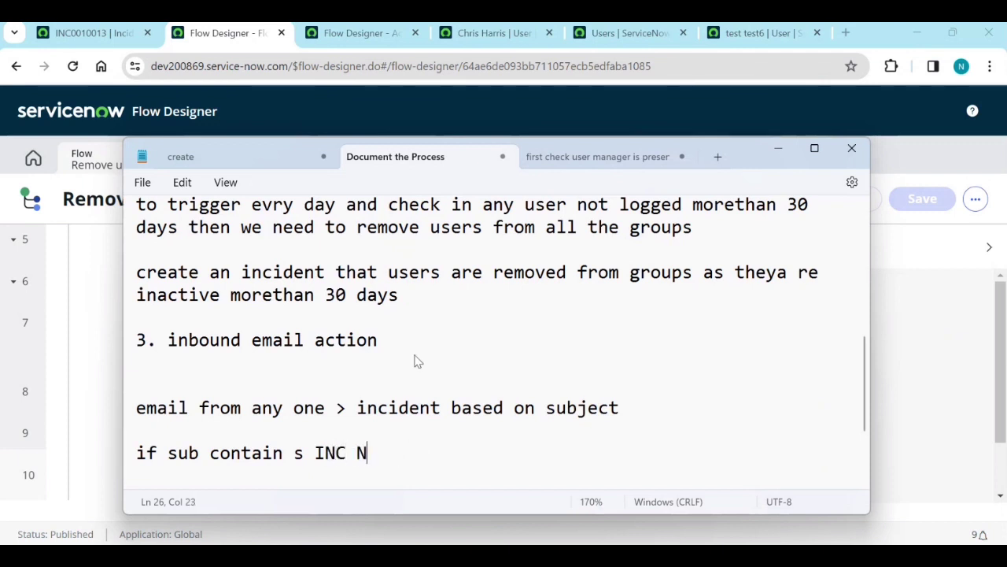
type("umber then")
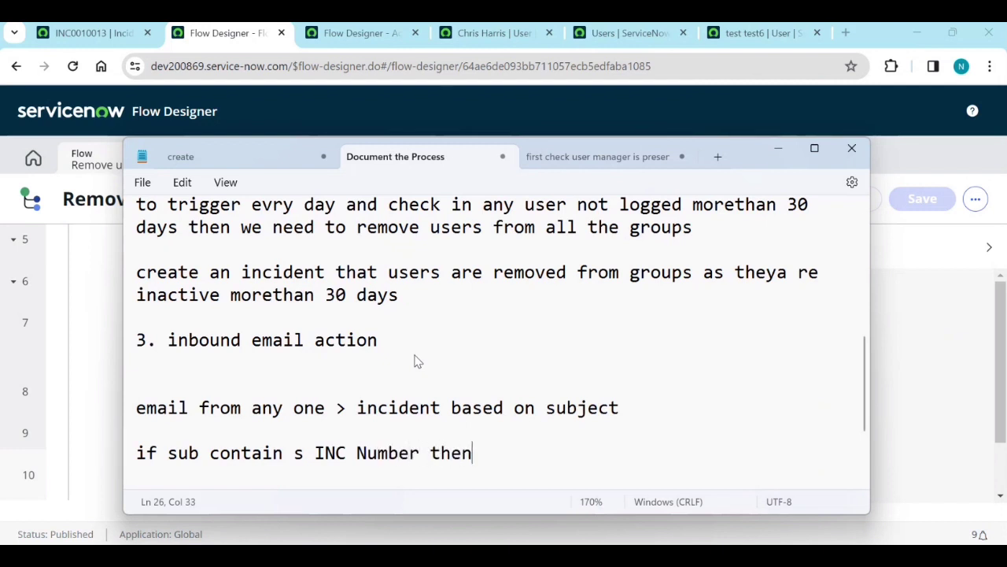
type(" we need ")
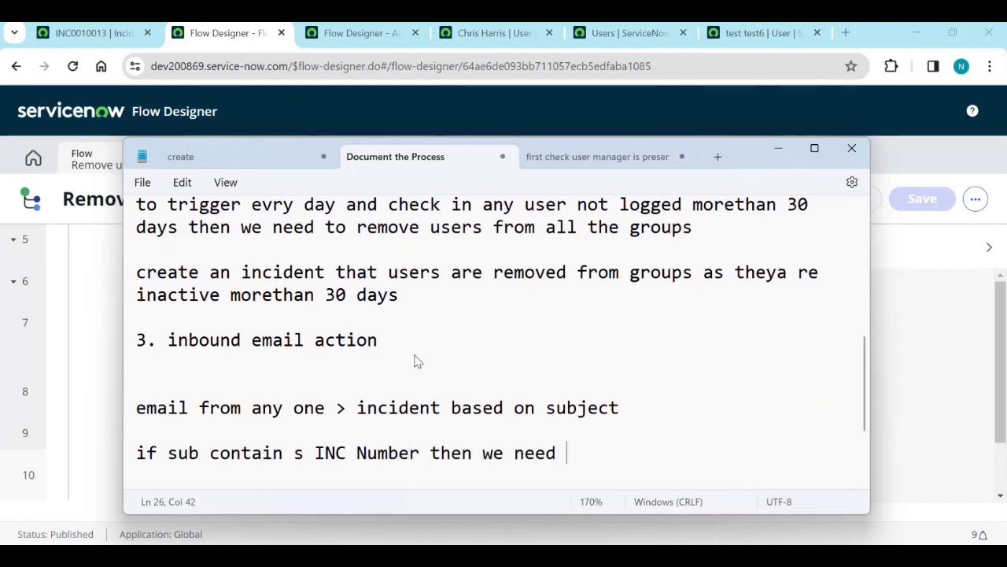
type("to update i")
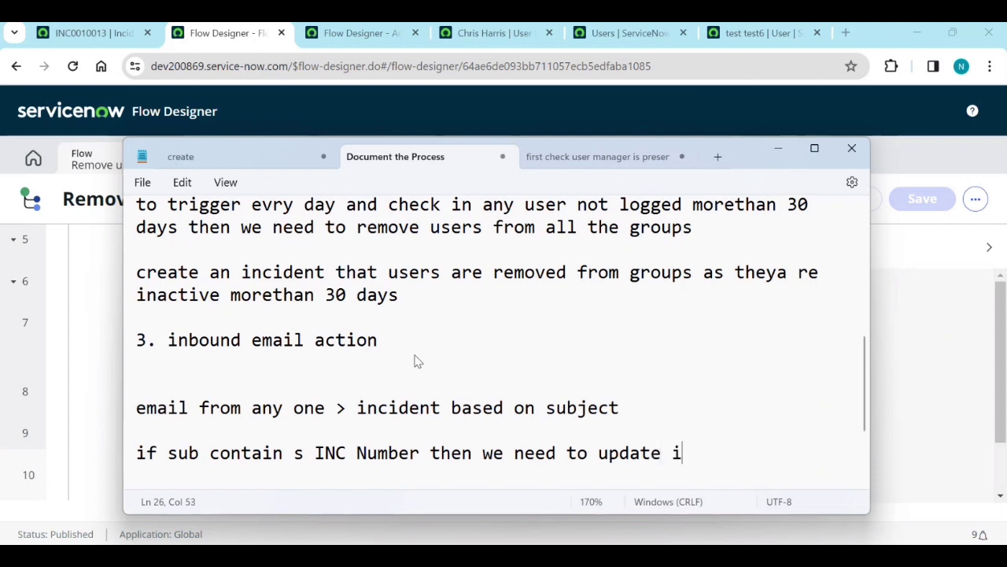
type("ncident")
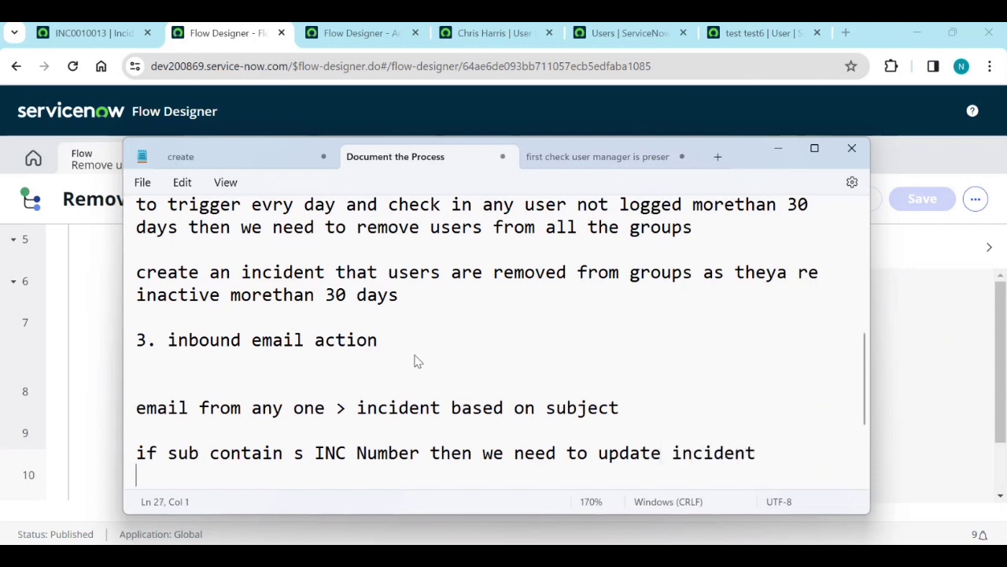
Add the alternative "or create a new incident" beneath the update condition, separated by a blank line.
scroll(446, 386, "down", 2)
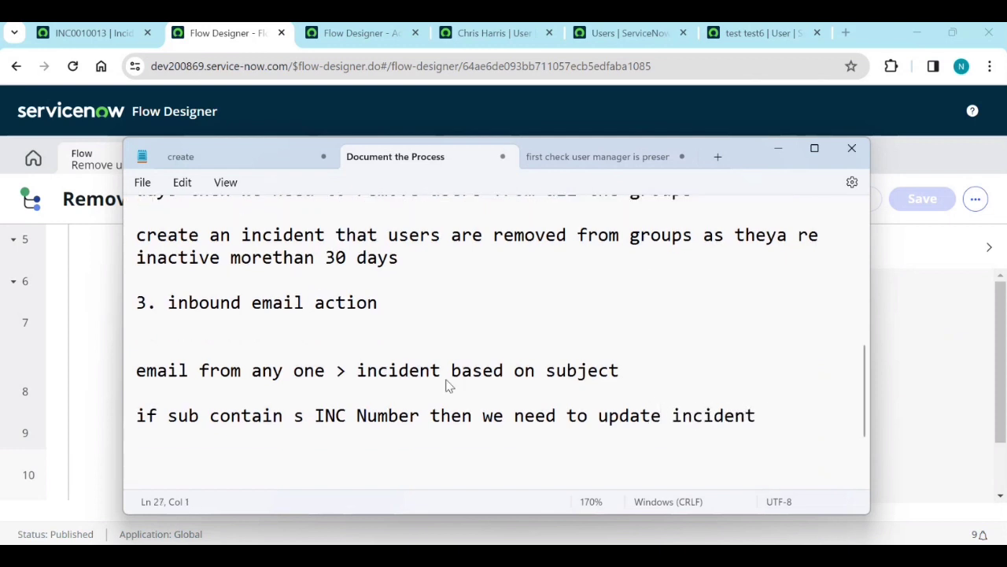
key("Return")
type("or ")
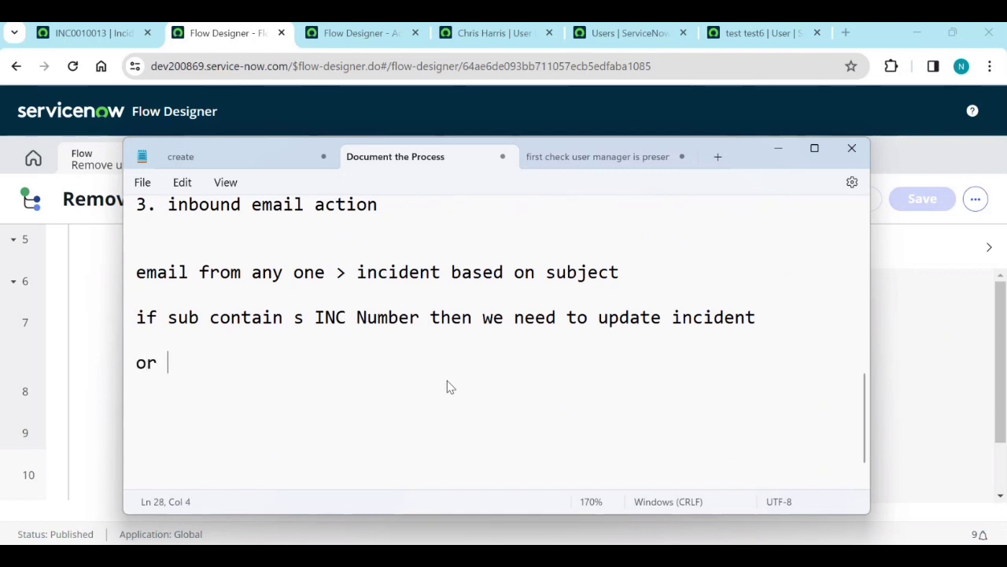
type("create a ")
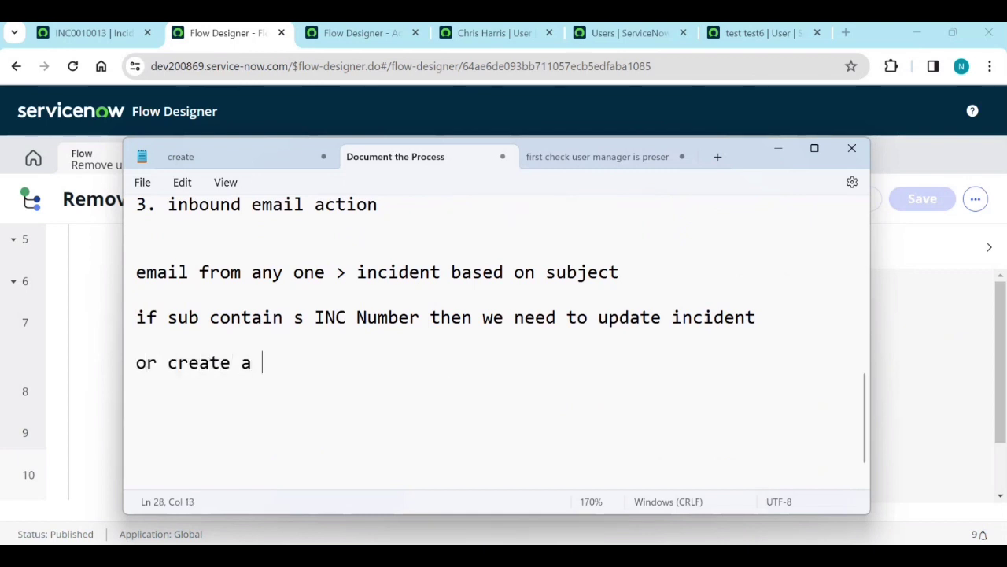
type("new incident")
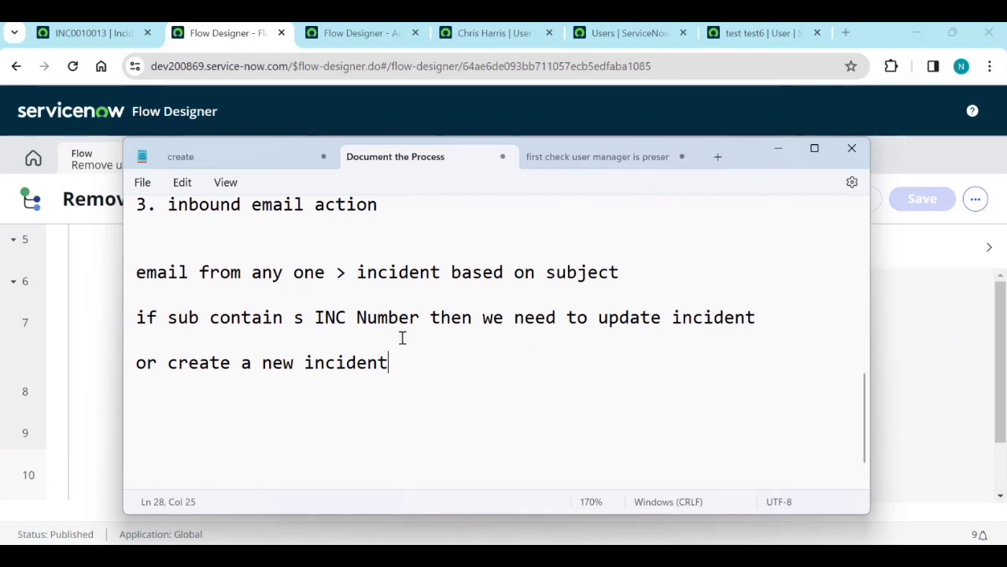
Add the sample subject line "Test Incident INC224324" below "or create a new incident", leaving blank lines between.
left_click_drag(319, 317, 435, 317)
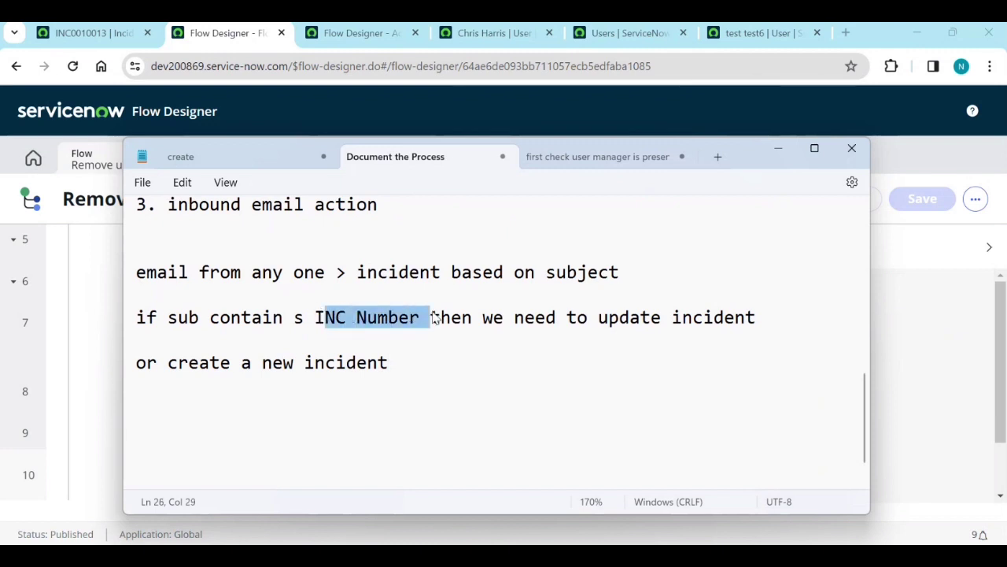
left_click(412, 370)
key("Return")
key("Return")
key("Return")
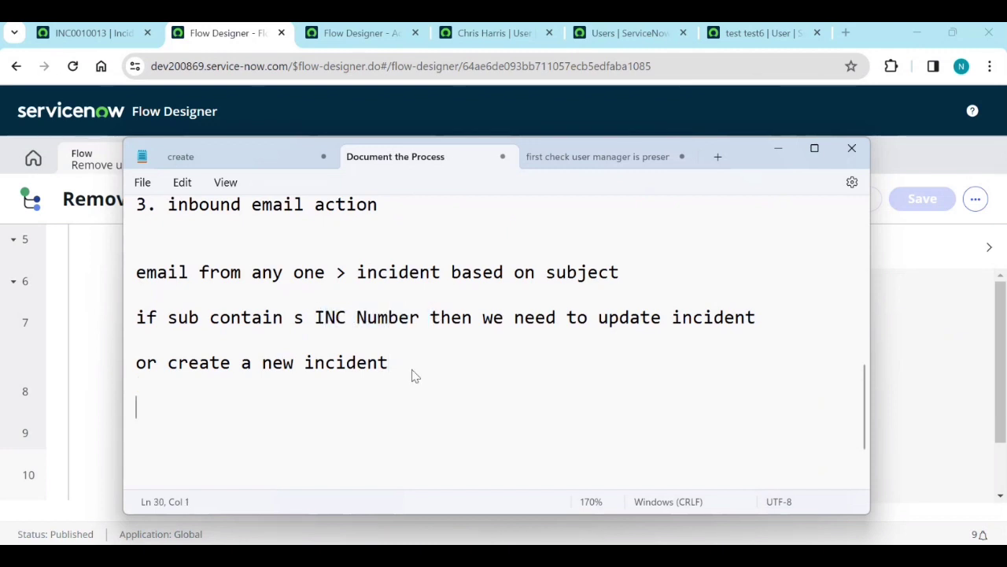
type("Test I")
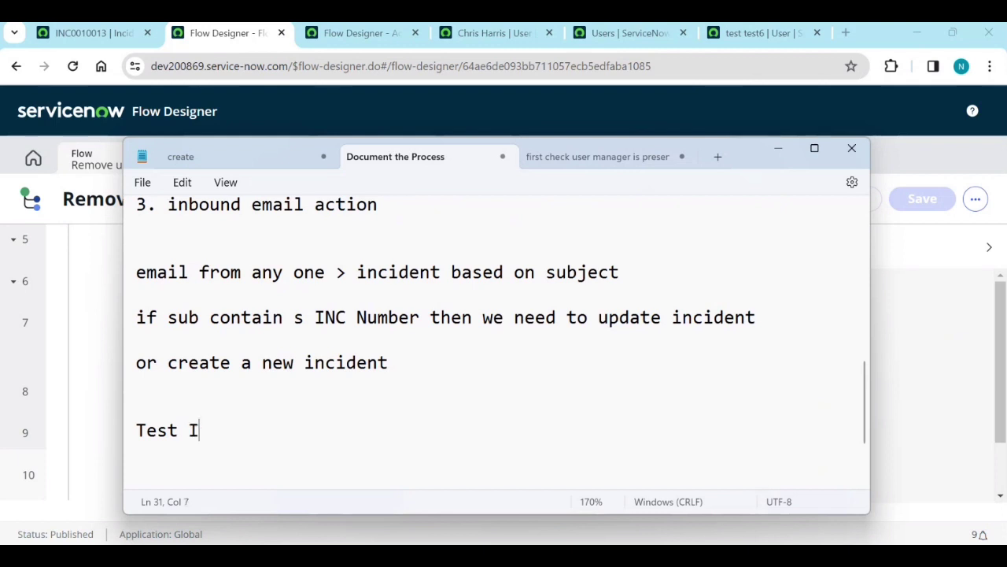
type("ncic")
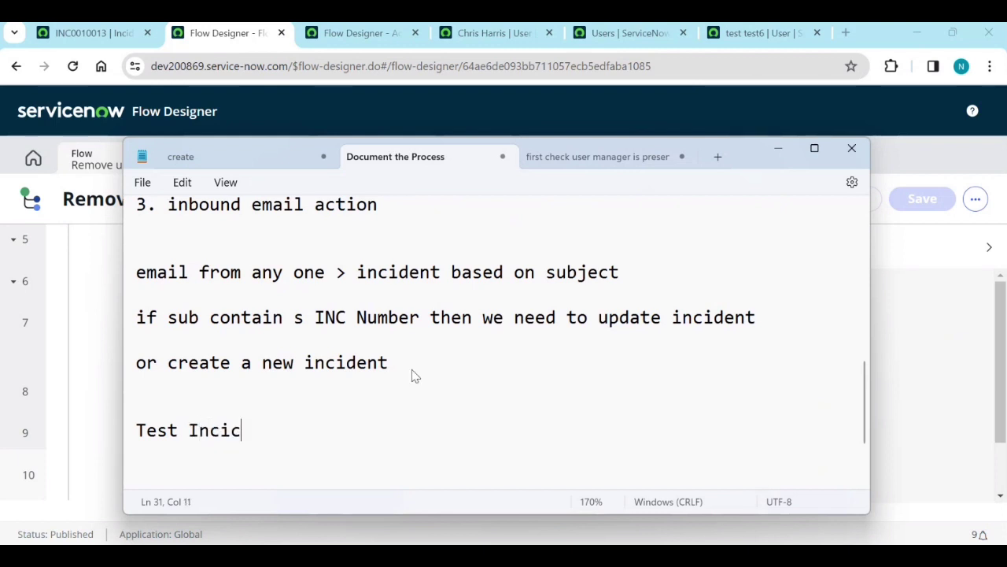
key("BackSpace")
type("dent I")
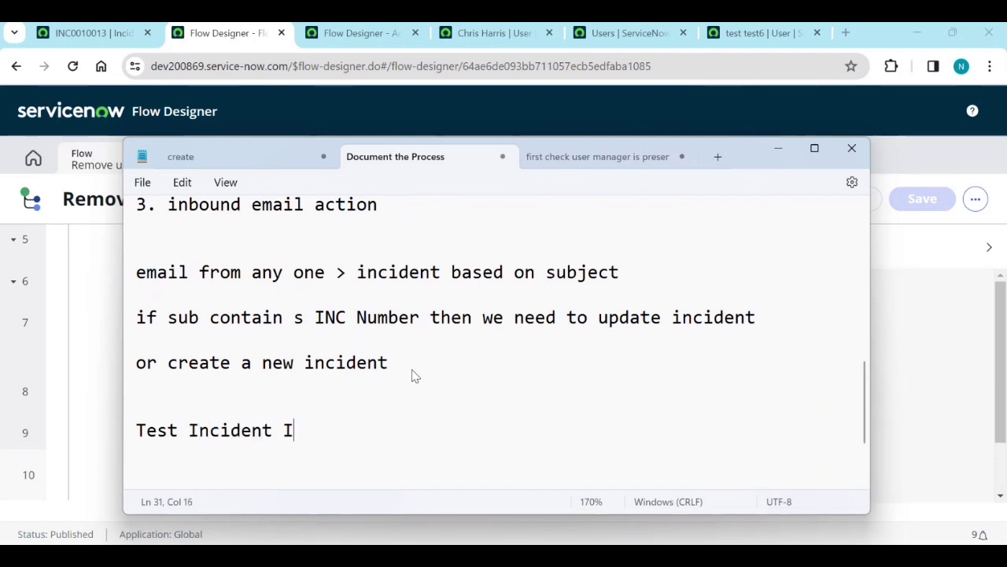
type("N 122344")
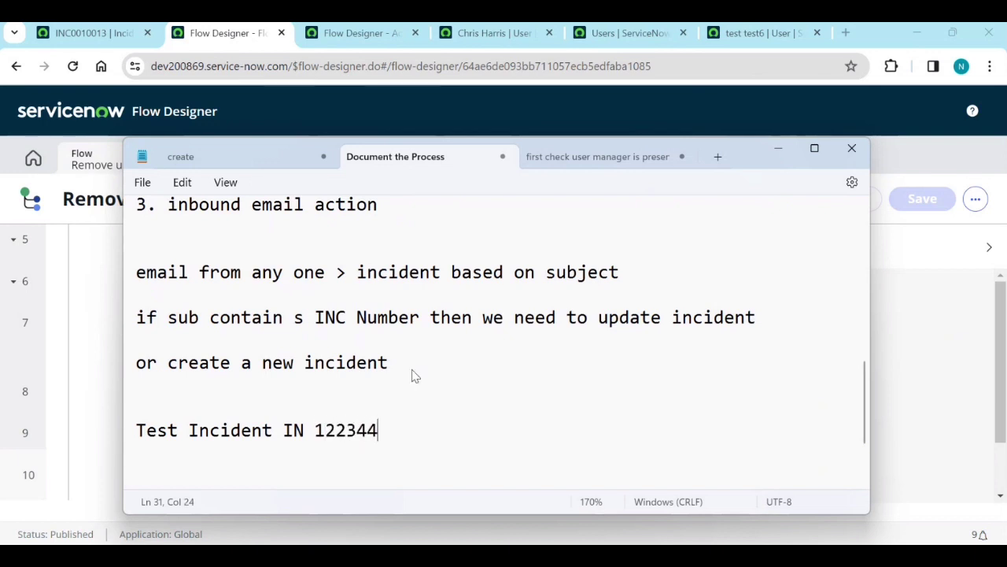
type("5")
key("BackSpace")
key("BackSpace")
key("BackSpace")
key("BackSpace")
key("BackSpace")
key("BackSpace")
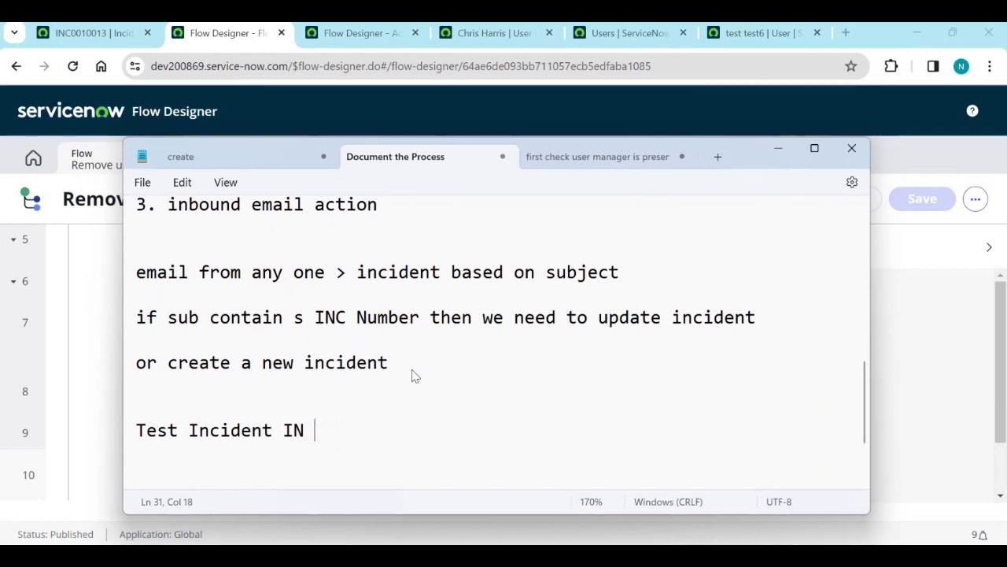
type("C224324")
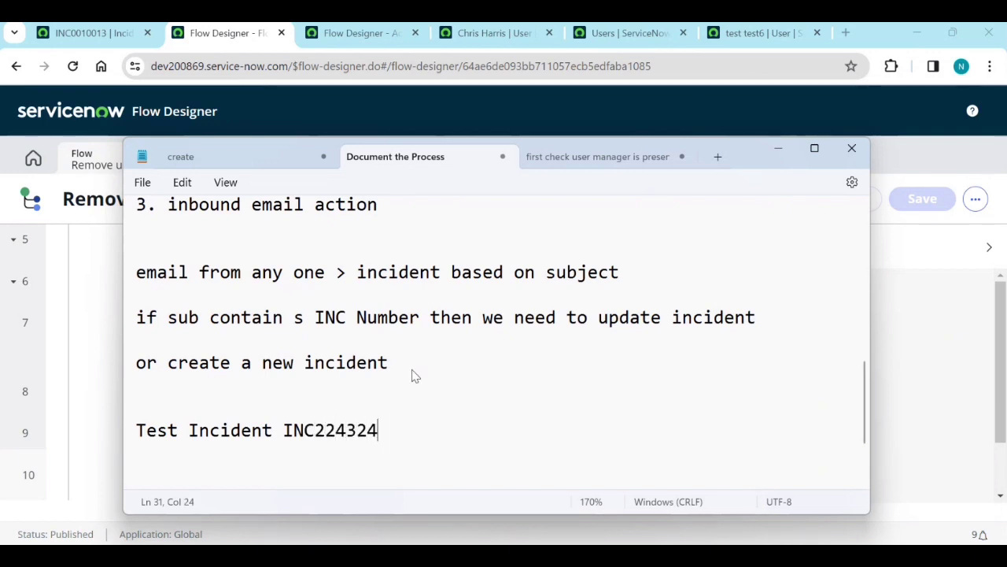
Add a second sample subject line reading "Incident INC 1324564 Test" beneath the first sample.
key("Return")
type("Incident I")
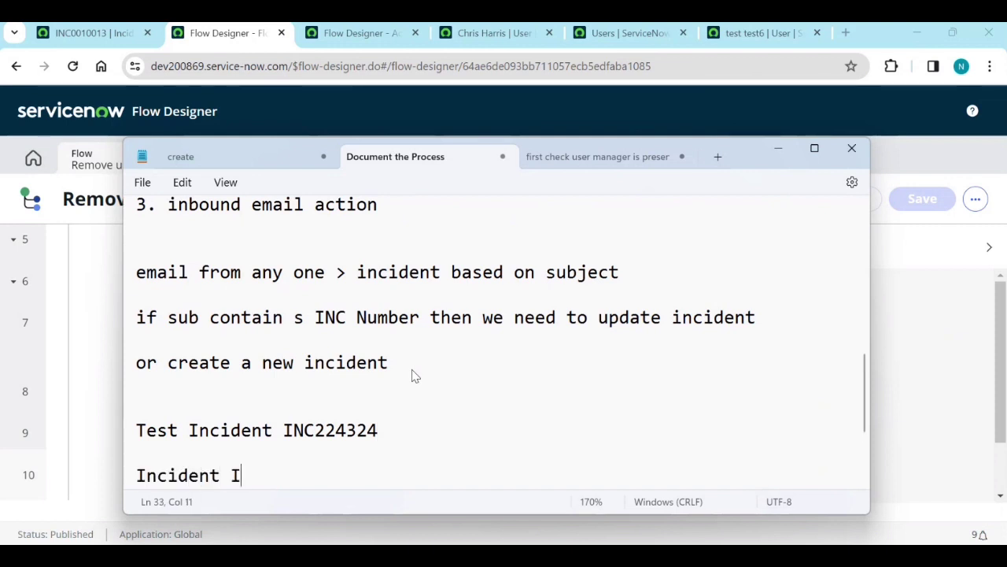
type("NC 1324564")
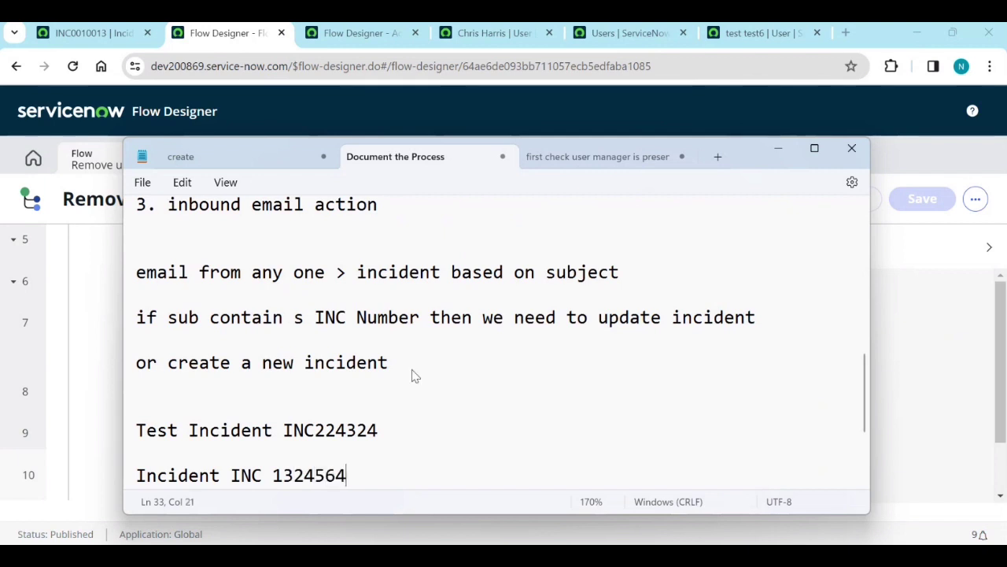
type(" Test")
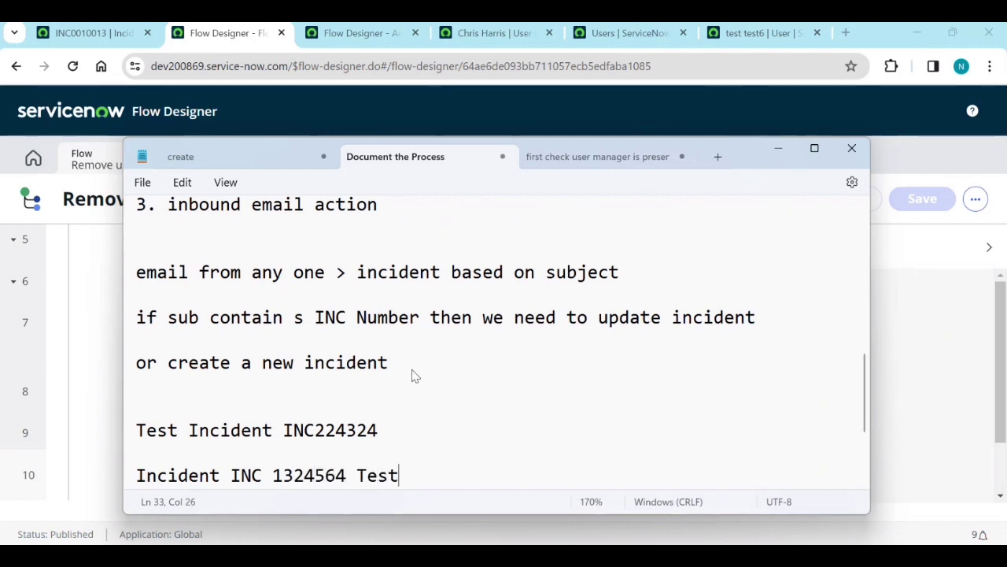
Highlight the two sample subject lines for review, then minimize the notes to return to Flow Designer.
left_click(384, 438)
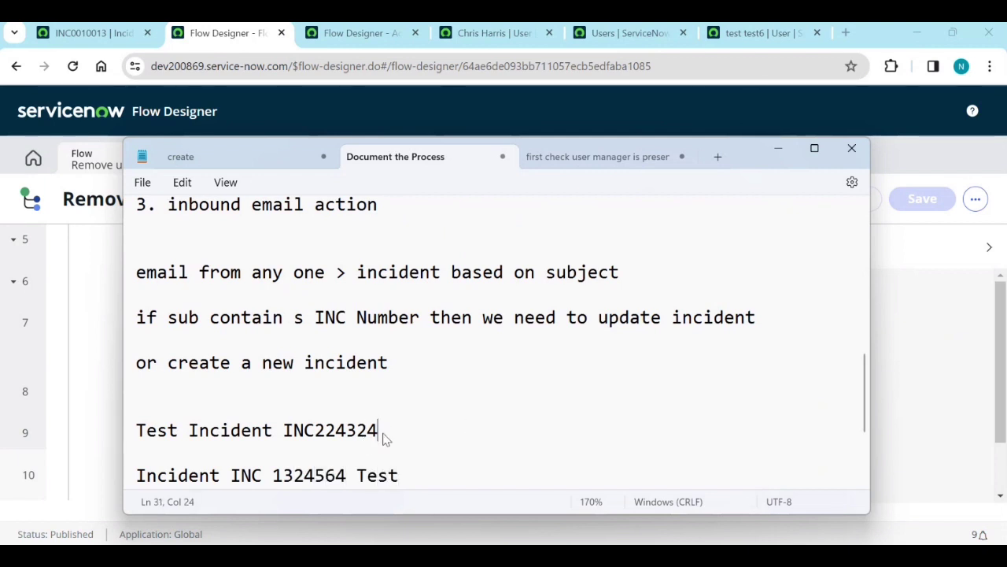
key("shift+Left")
key("shift+Left")
left_click_drag(399, 476, 147, 428)
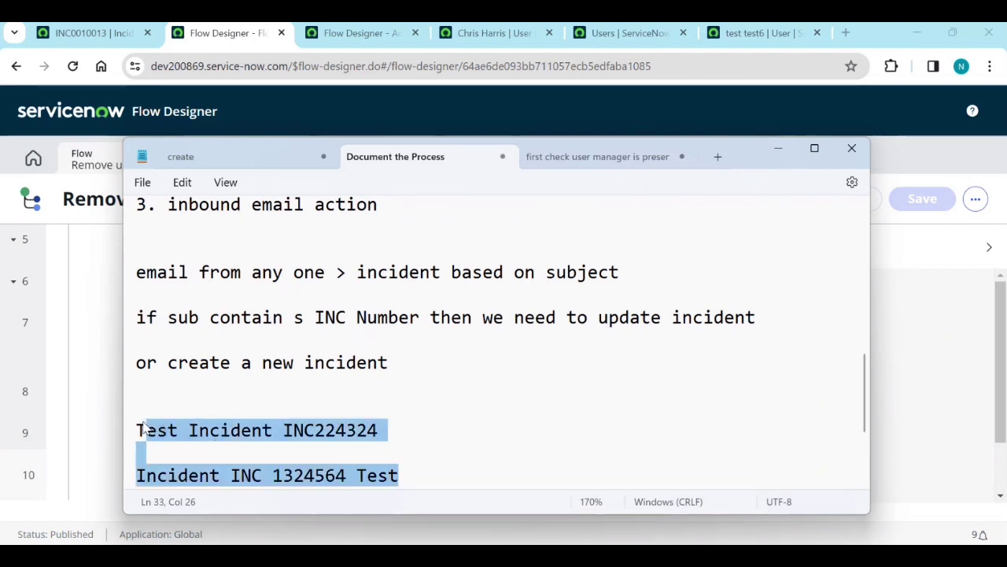
left_click_drag(144, 428, 129, 429)
left_click(777, 151)
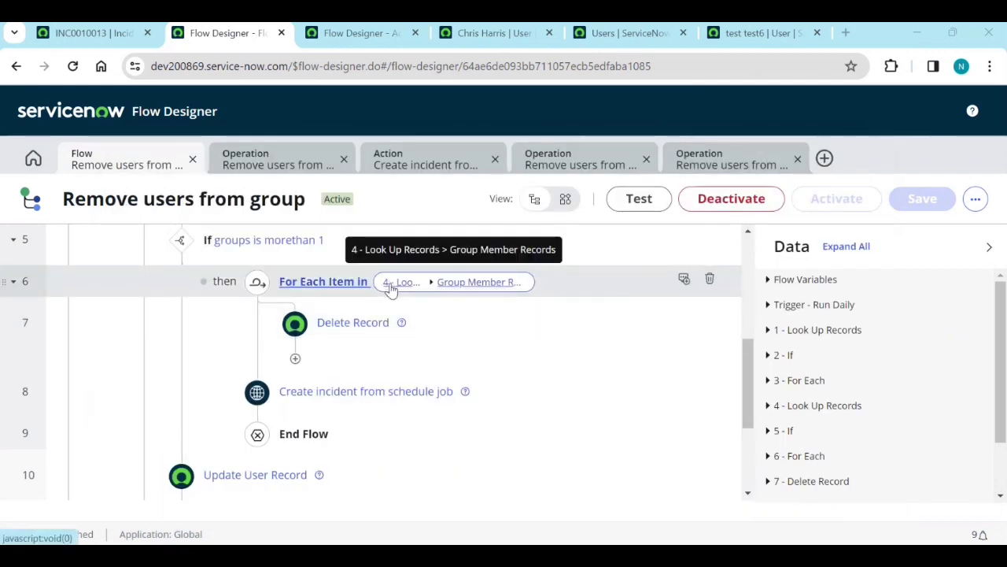
Close all the open flow, action and operation tabs in Flow Designer.
left_click(193, 160)
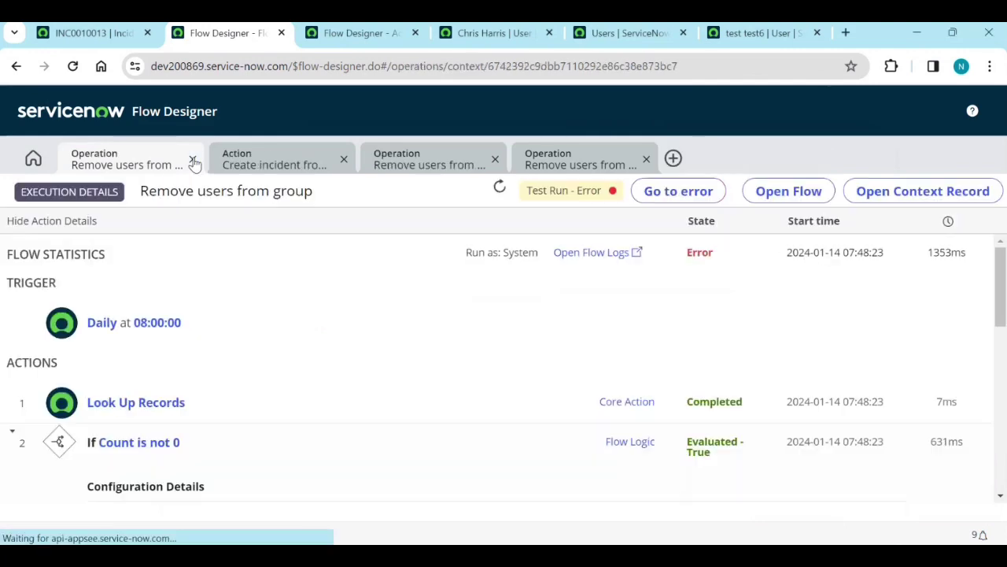
left_click(193, 160)
left_click(192, 160)
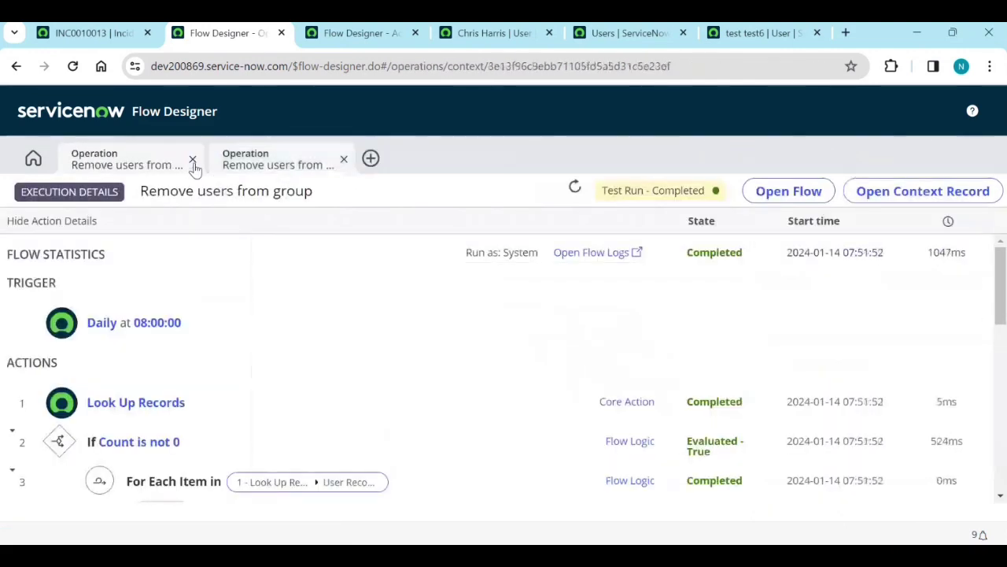
left_click(193, 159)
left_click(192, 160)
Switch to the open incident record and examine the format of its Number value.
left_click(91, 37)
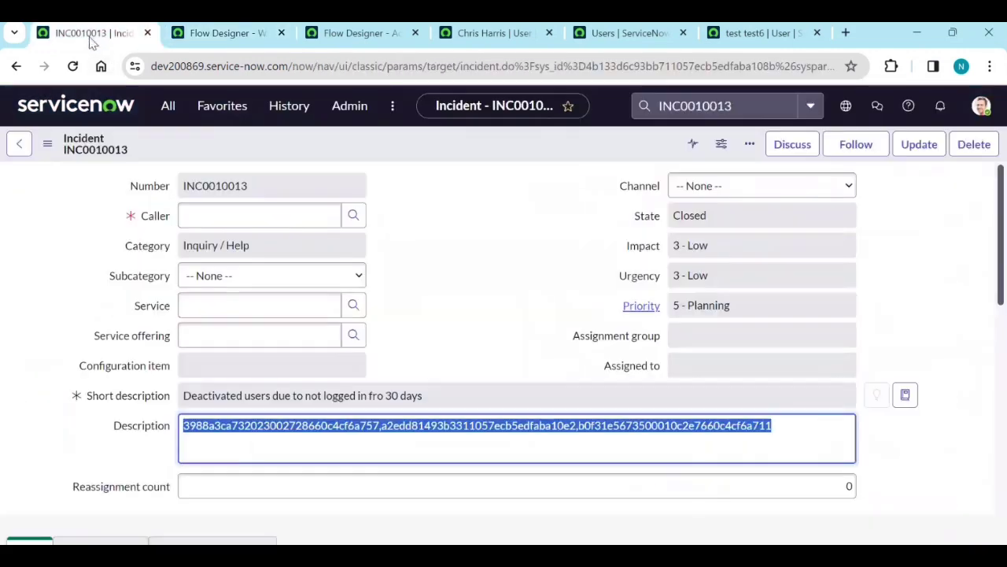
left_click(201, 187)
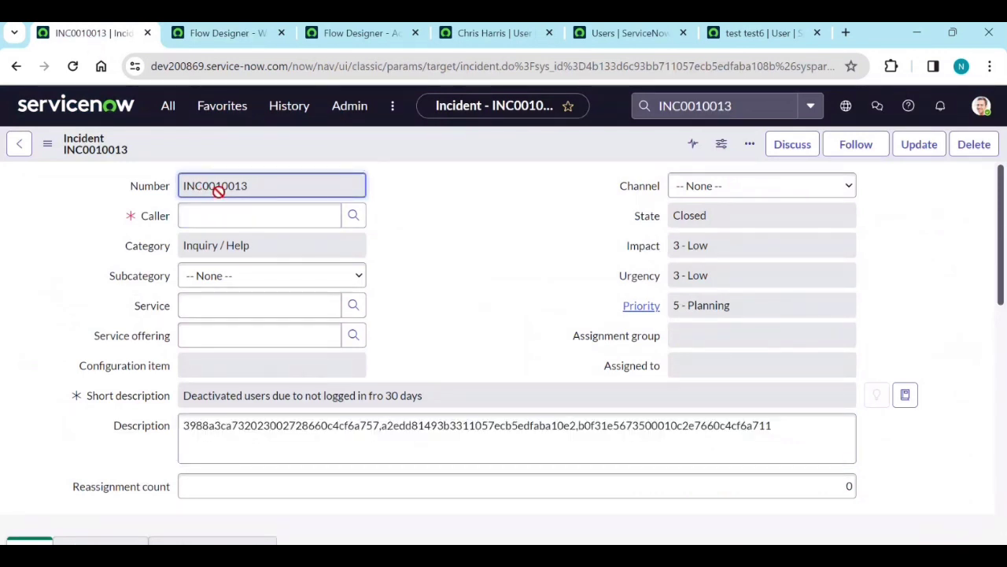
double_click(260, 184)
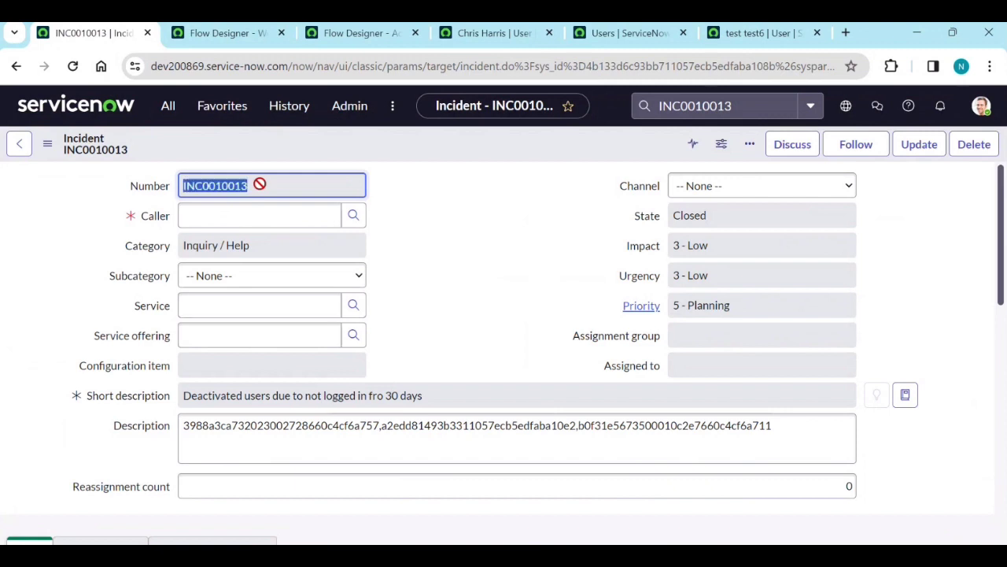
Create a new flow in Flow Designer named "Create incident from email" that runs as System User.
left_click(204, 41)
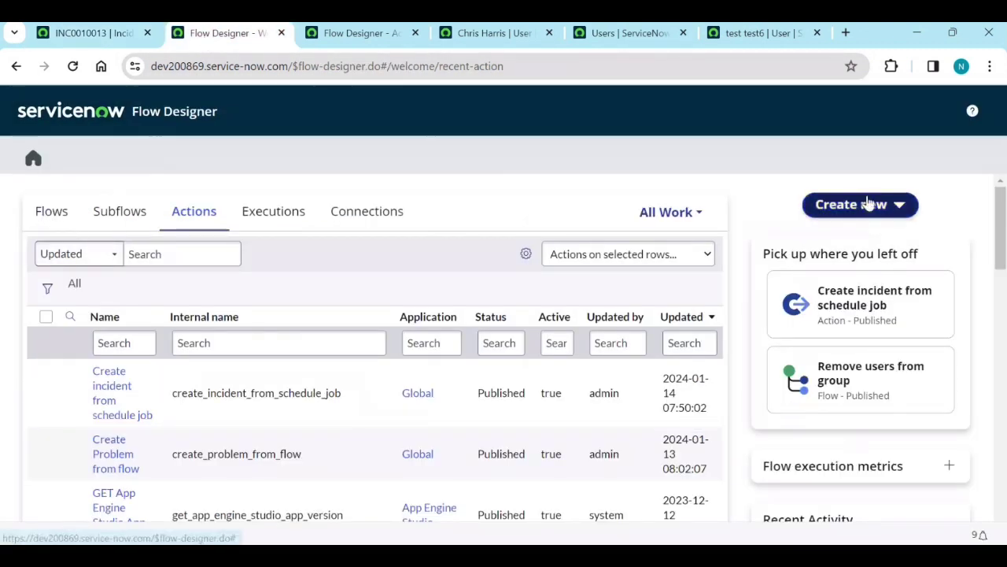
left_click(864, 205)
left_click(856, 231)
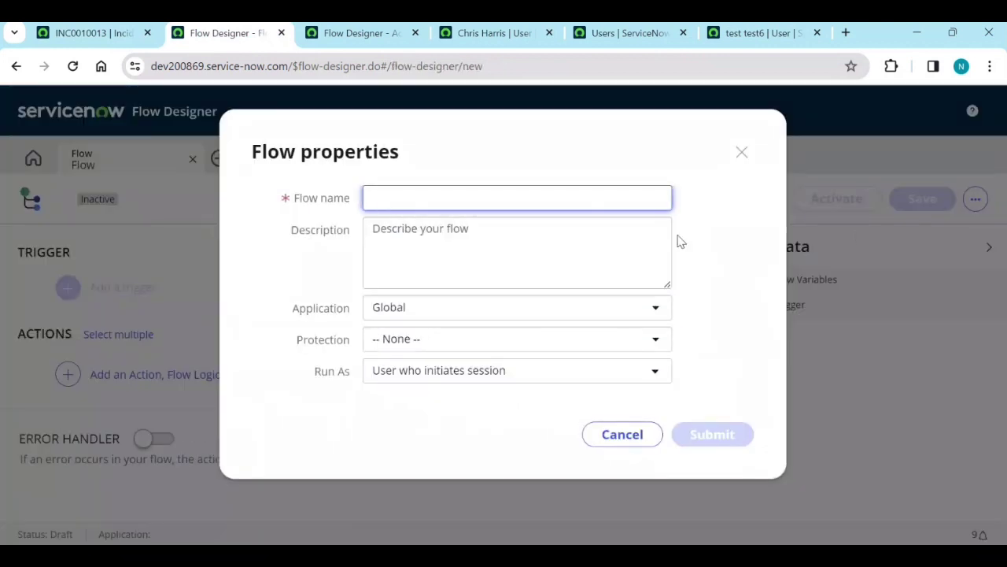
left_click(433, 198)
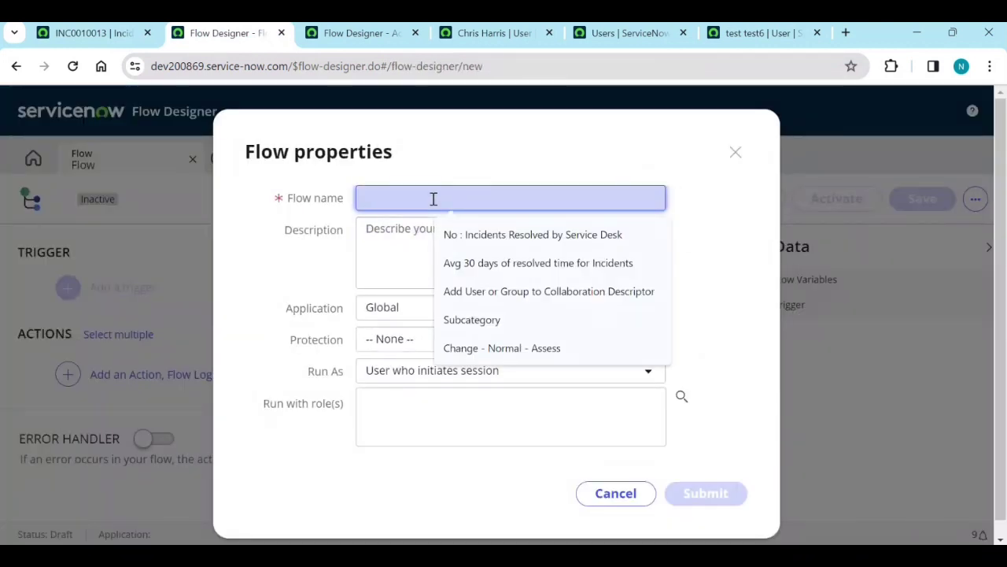
type("Create ")
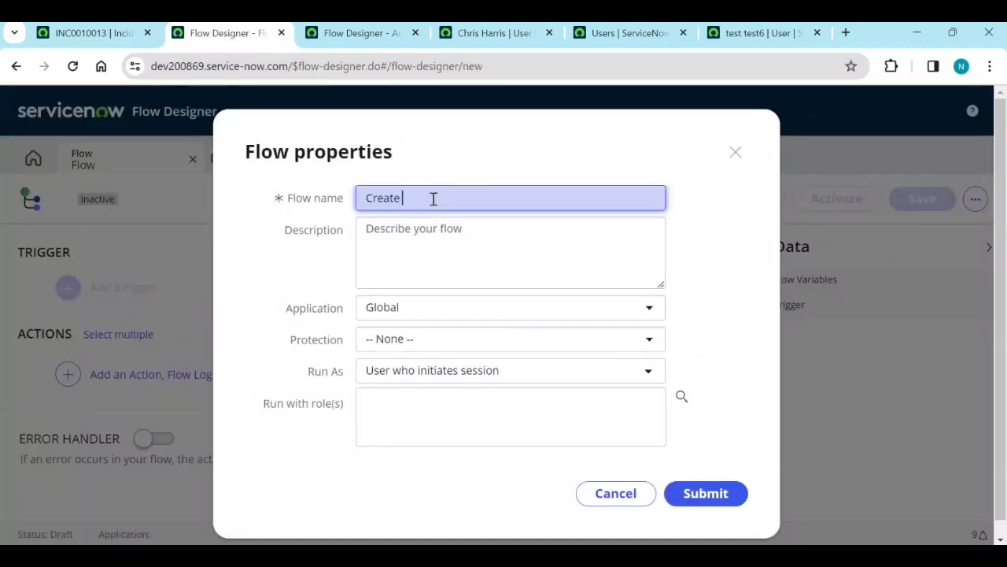
type("incident from email")
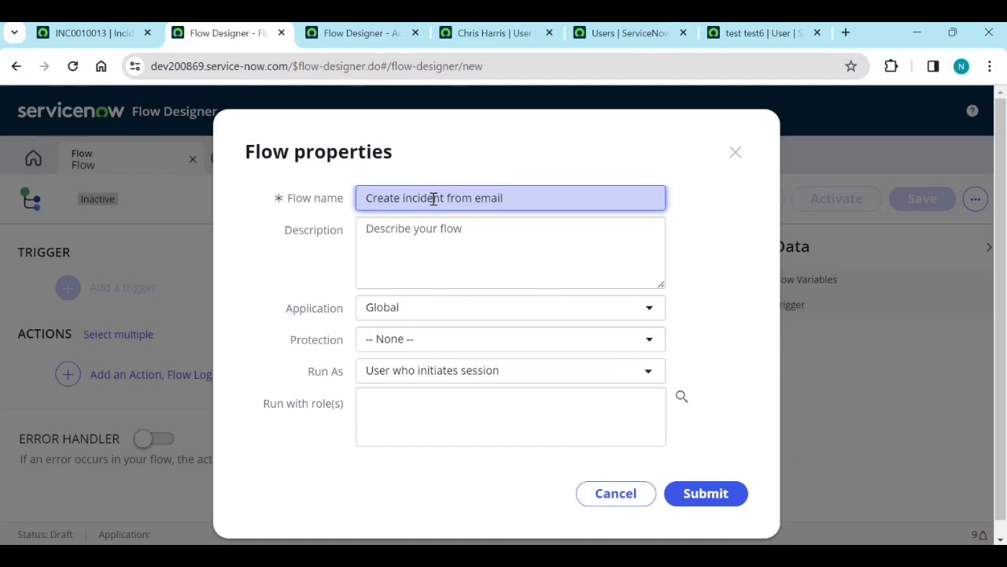
left_click(422, 371)
left_click(421, 414)
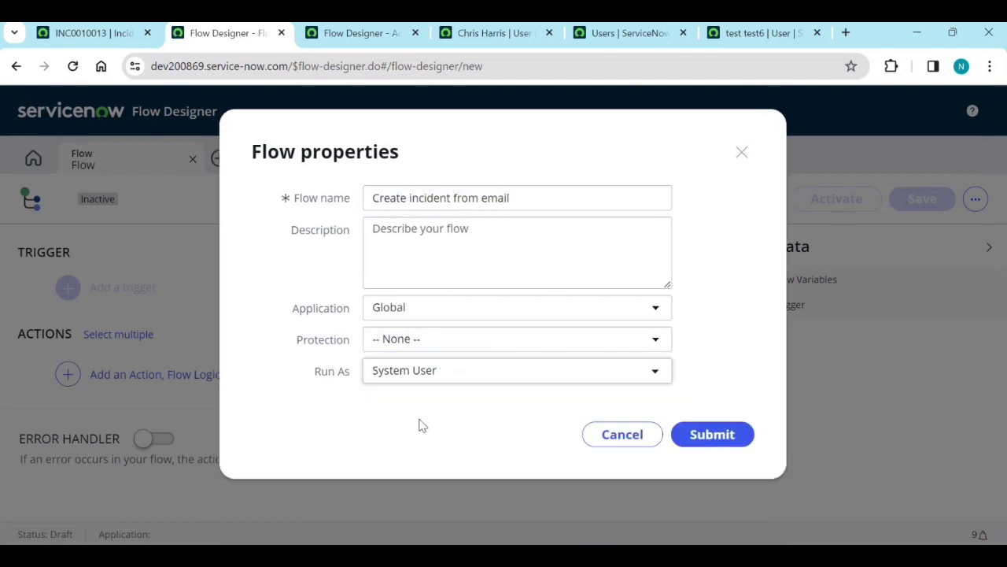
left_click(737, 440)
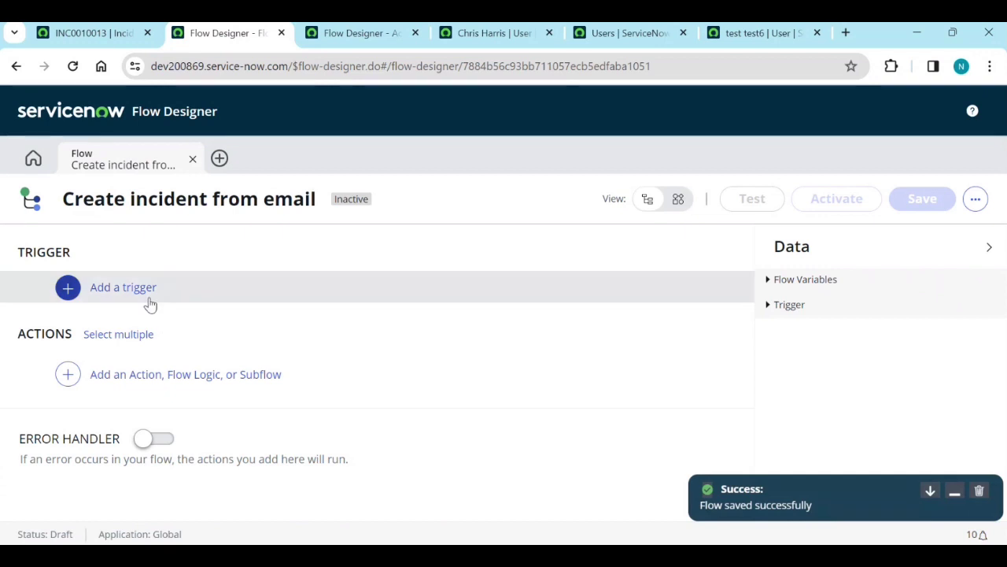
Add an Inbound Email trigger to the flow.
left_click(142, 290)
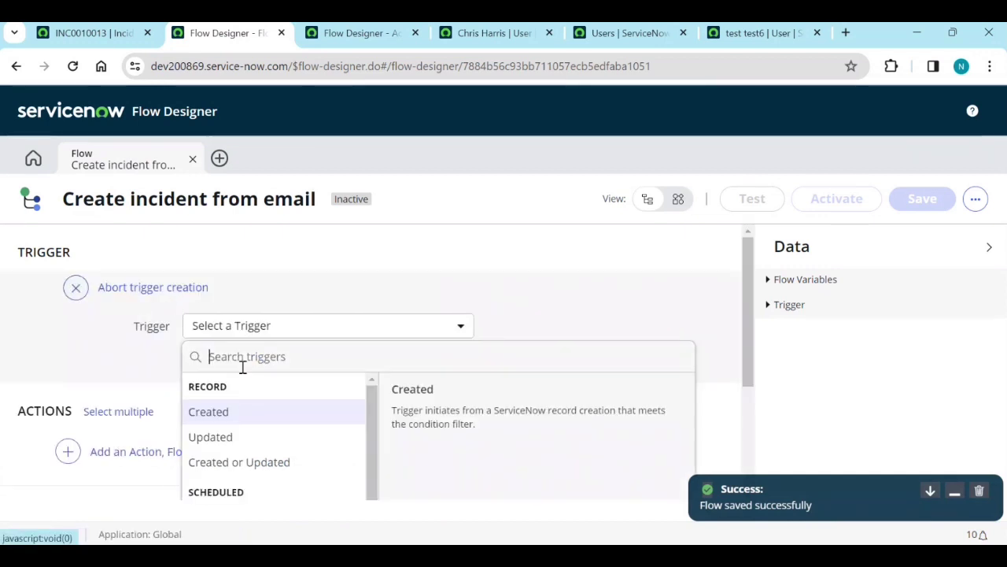
scroll(239, 409, "down", 6)
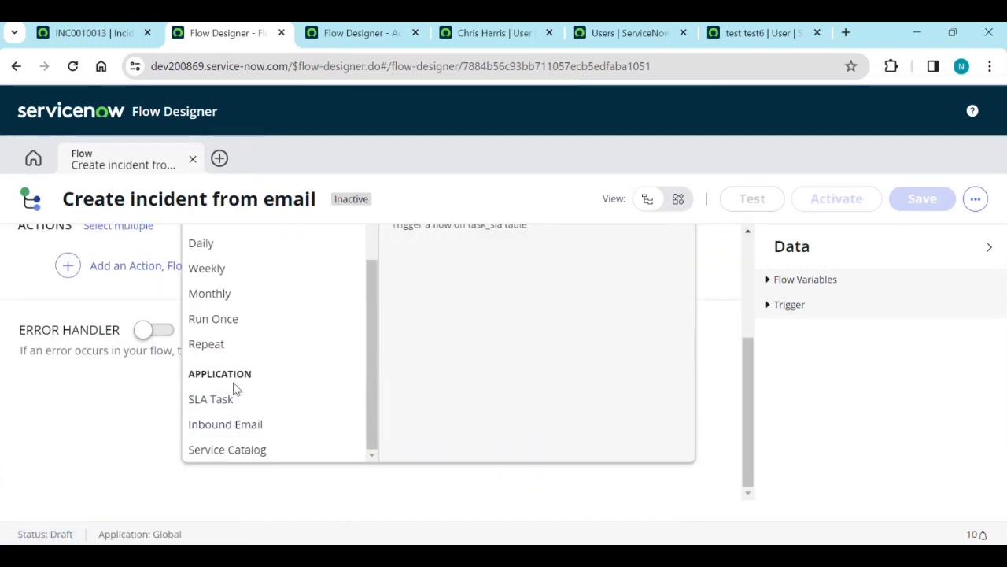
left_click(236, 432)
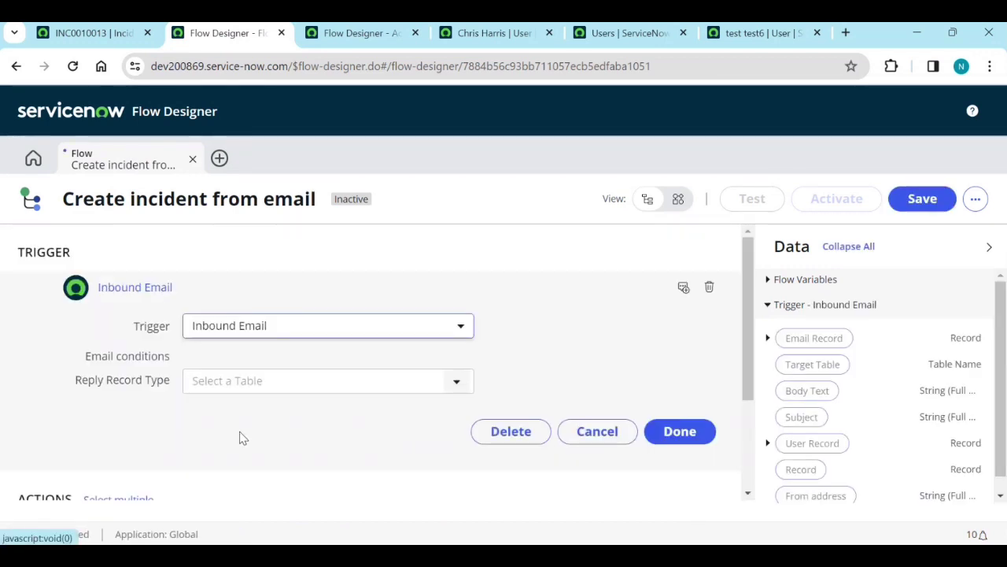
Examine the fields available for the trigger's email conditions, searching for "user", and close the field list without choosing one.
left_click(288, 384)
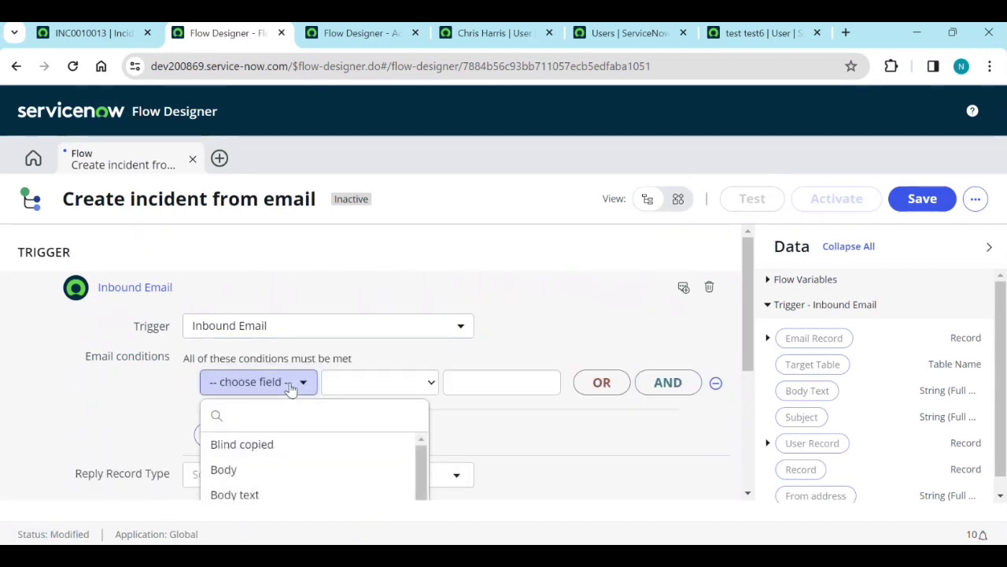
left_click(291, 385)
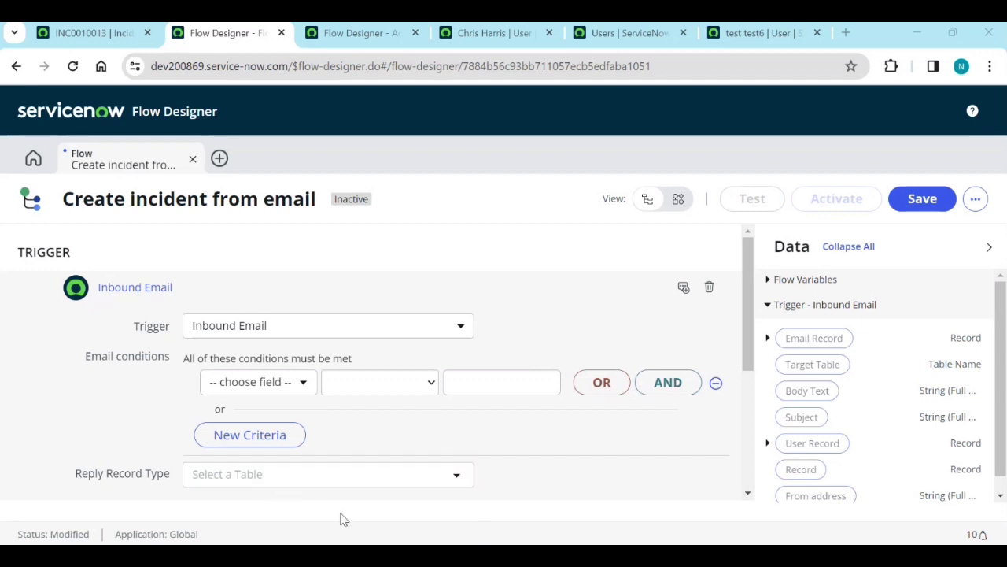
left_click(257, 389)
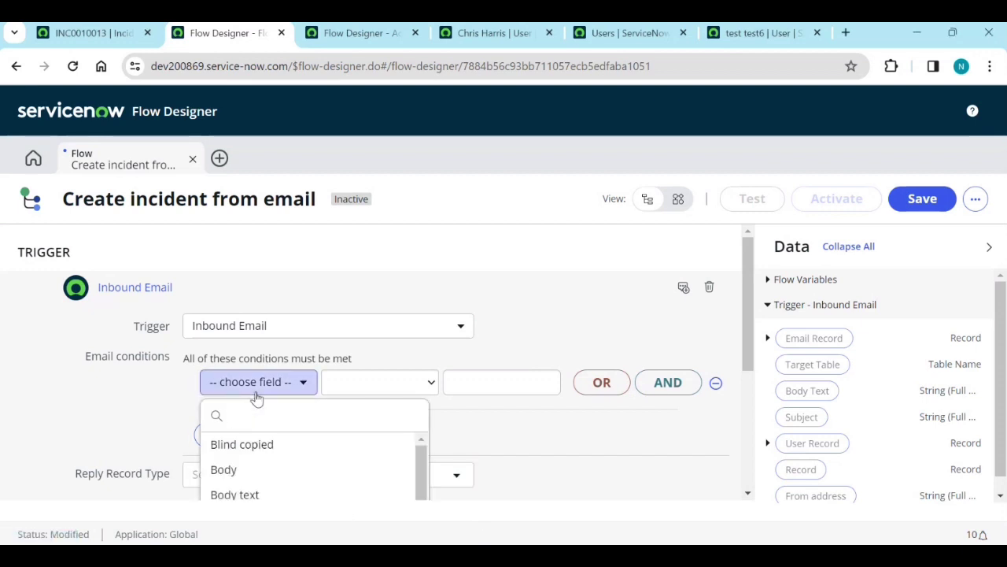
type("user")
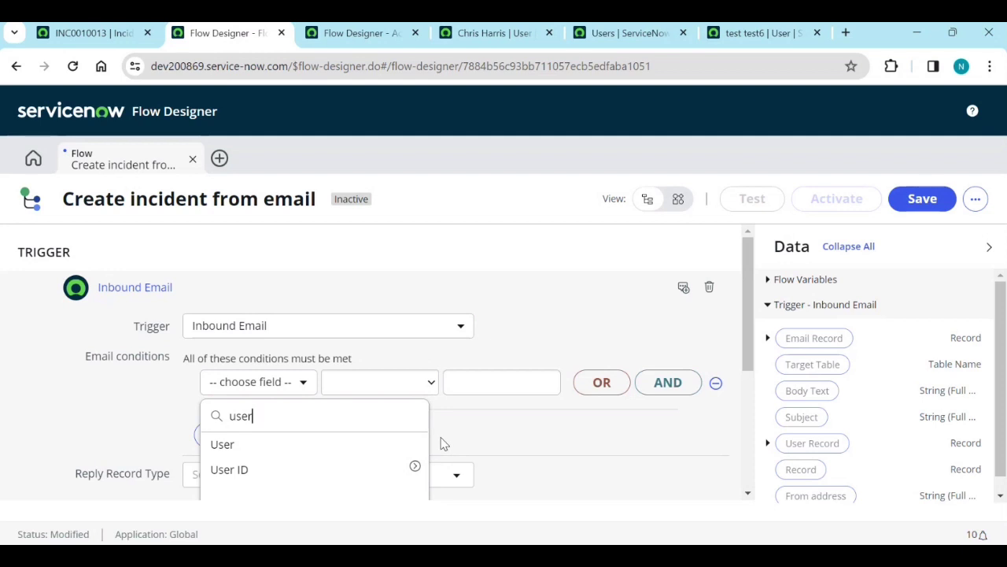
scroll(386, 457, "down", 1)
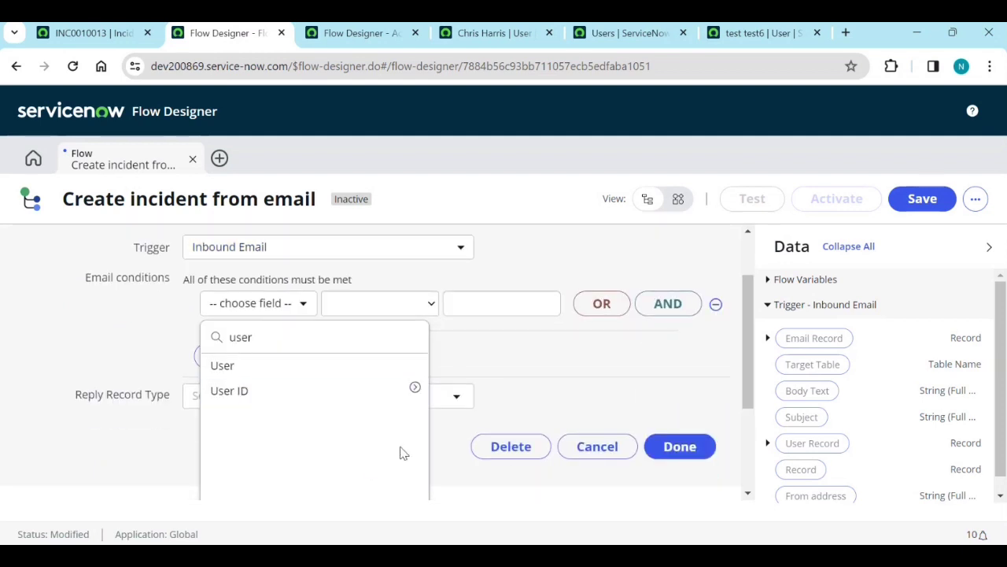
key("Escape")
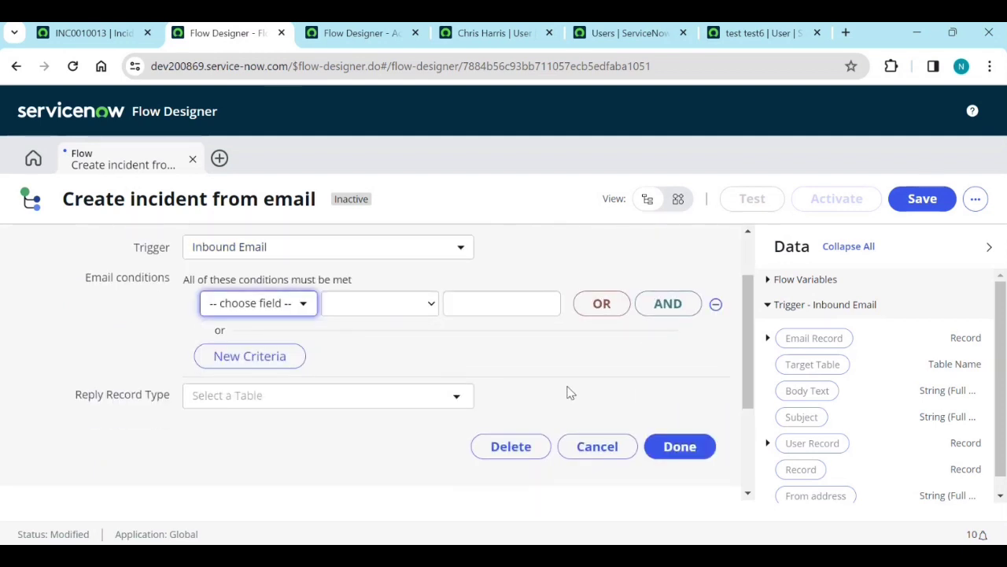
left_click(245, 312)
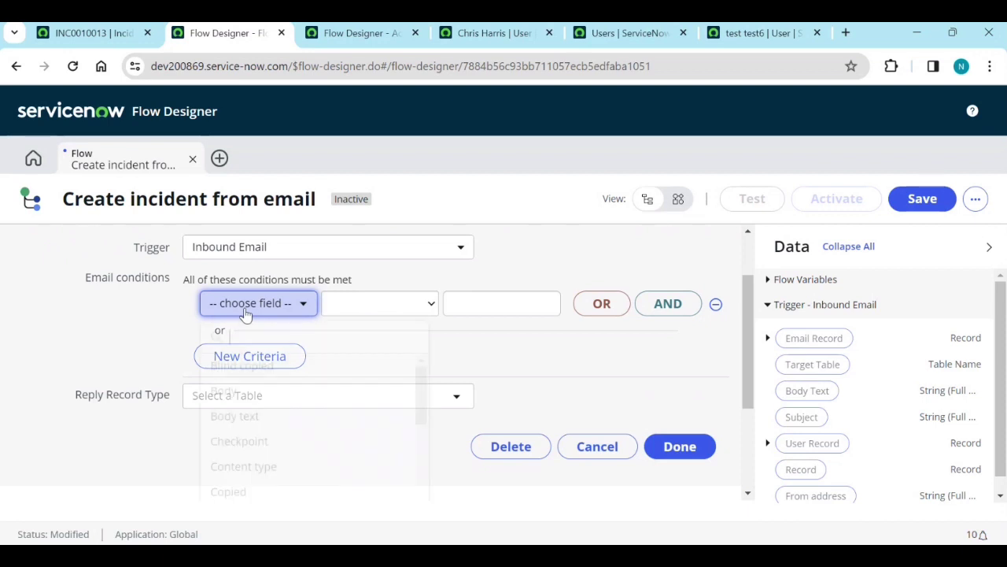
scroll(261, 438, "down", 3)
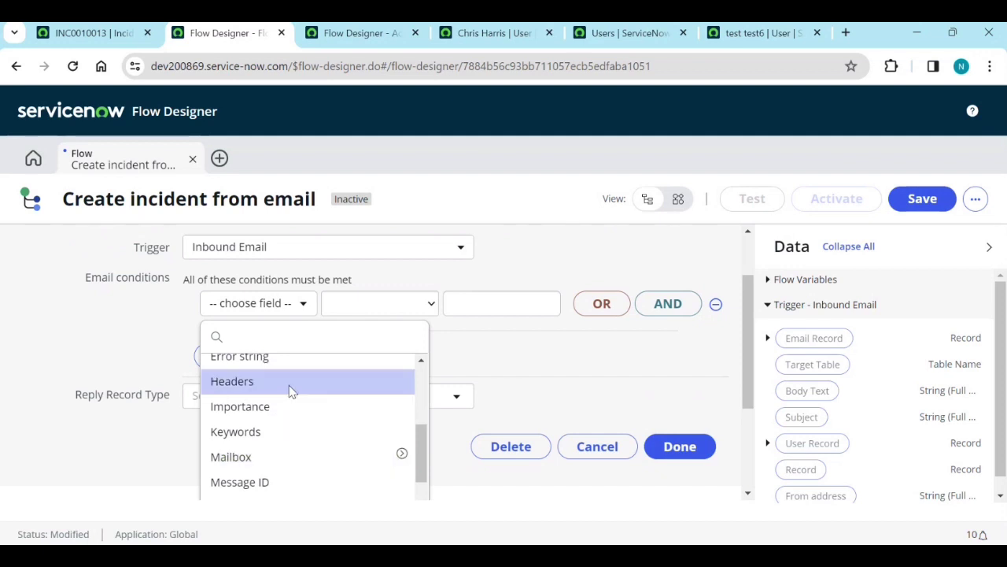
scroll(305, 473, "down", 4)
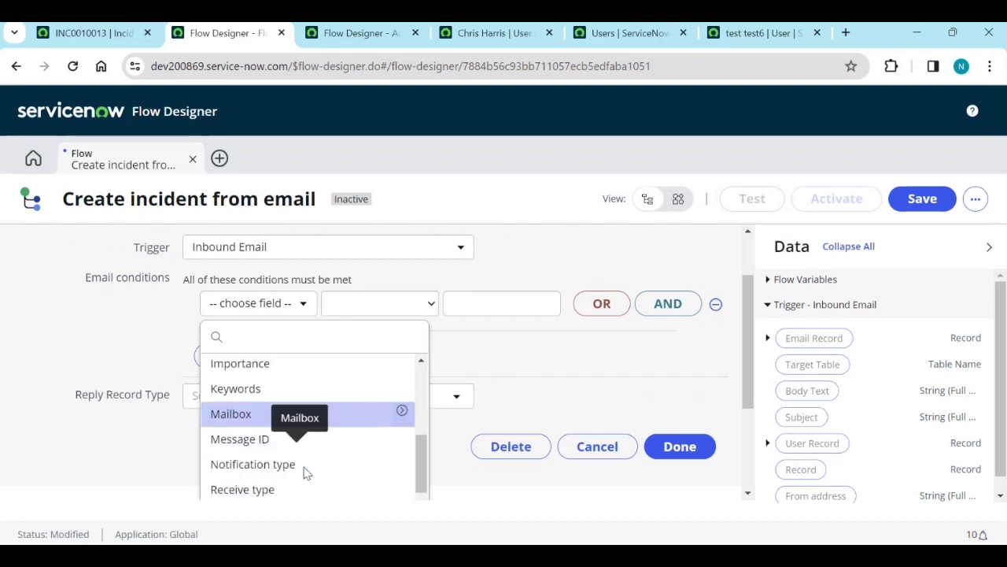
scroll(277, 468, "down", 3)
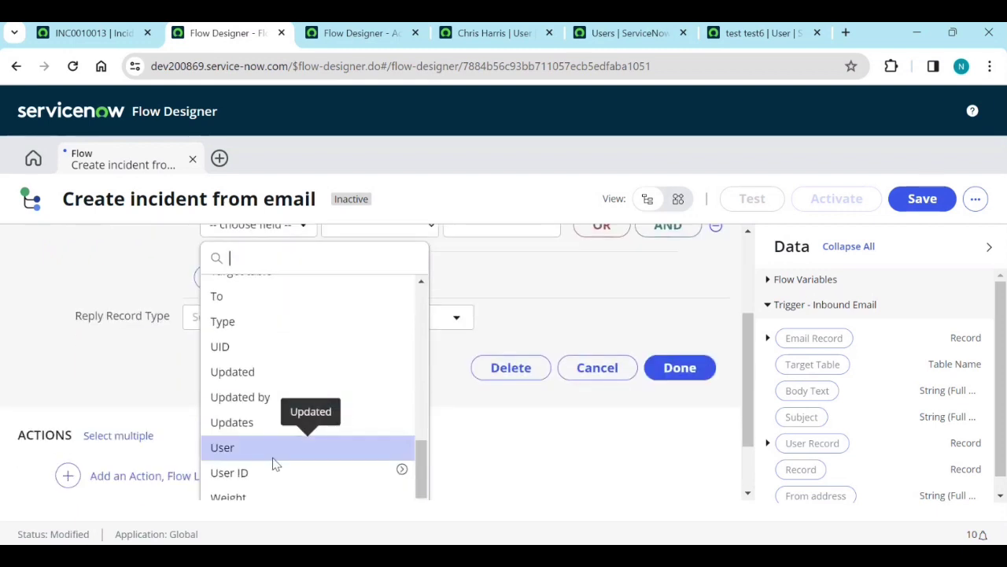
left_click(270, 455)
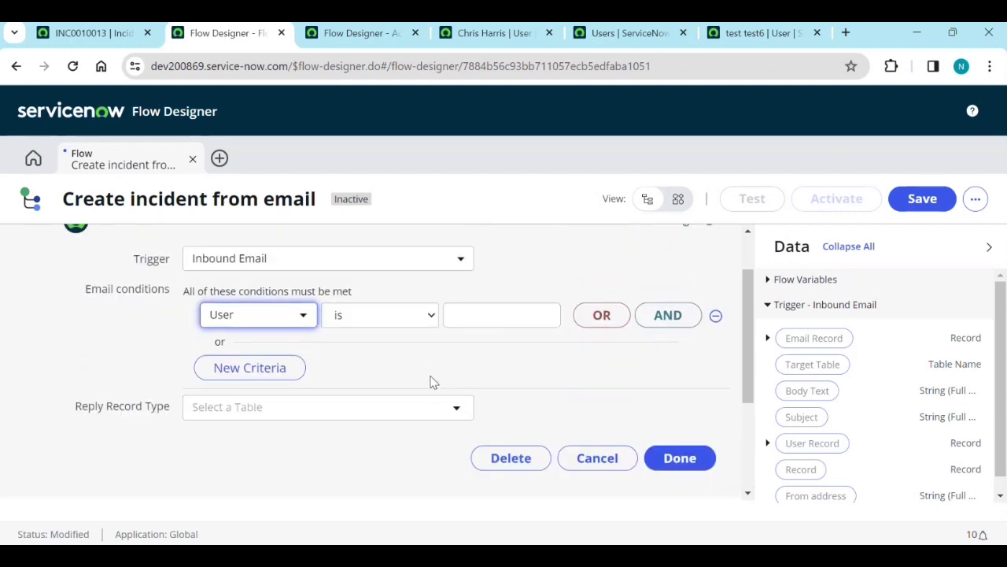
left_click(382, 323)
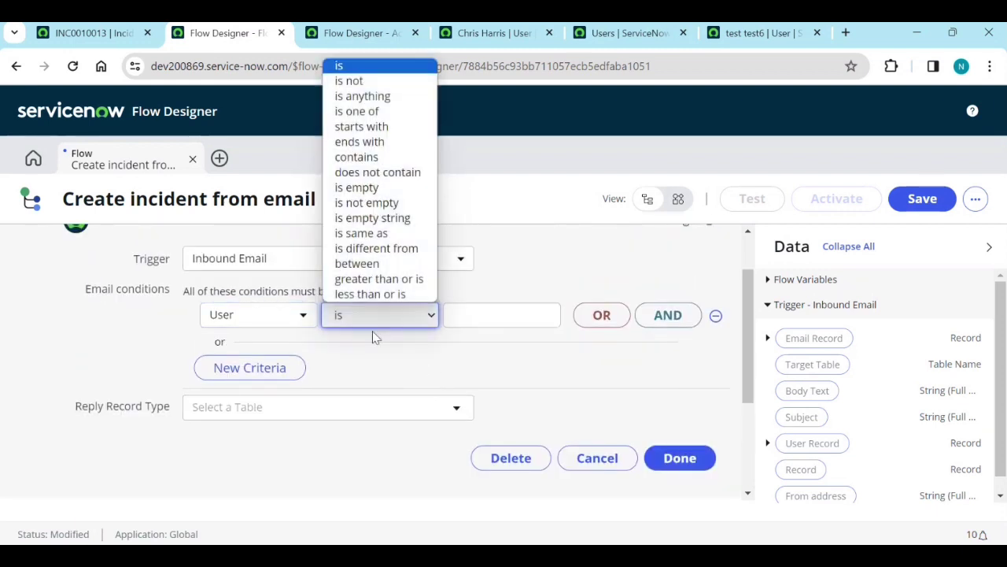
left_click(360, 156)
left_click(477, 321)
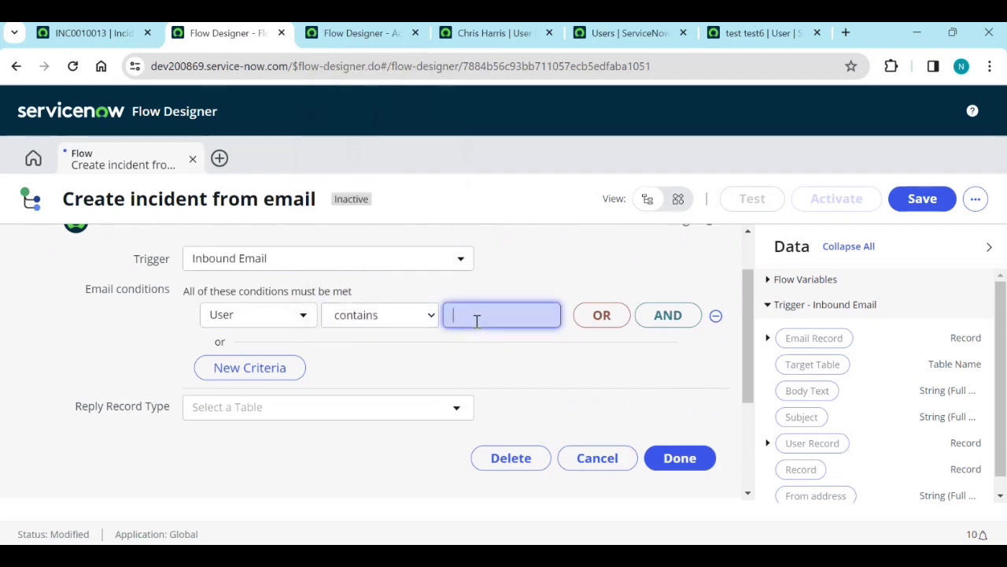
type("@test.com")
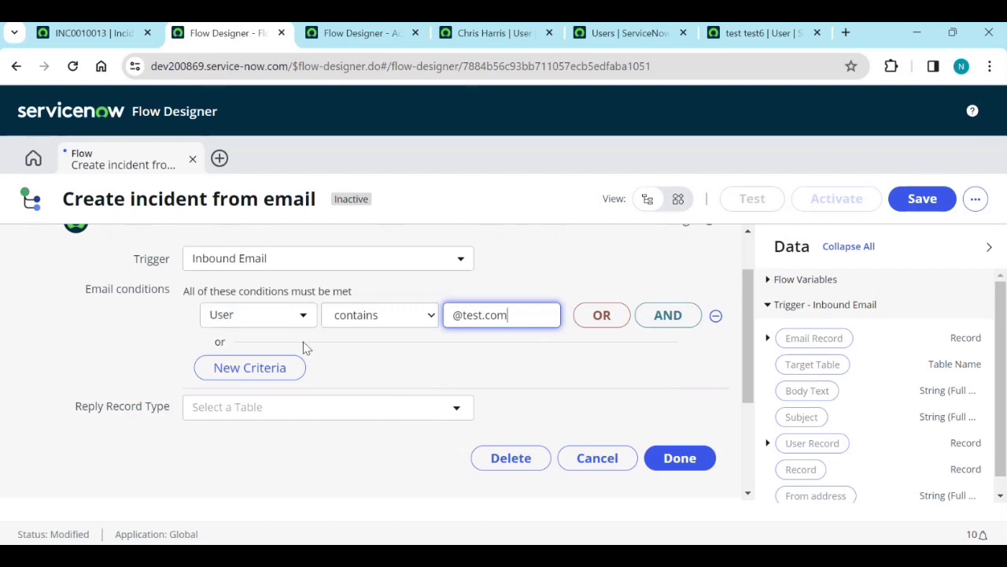
left_click(521, 312)
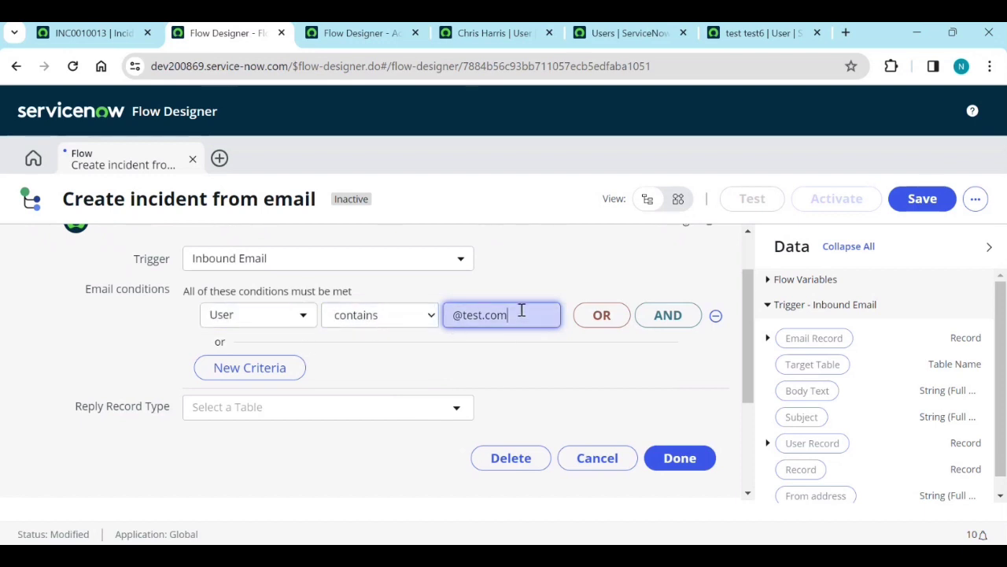
left_click(725, 317)
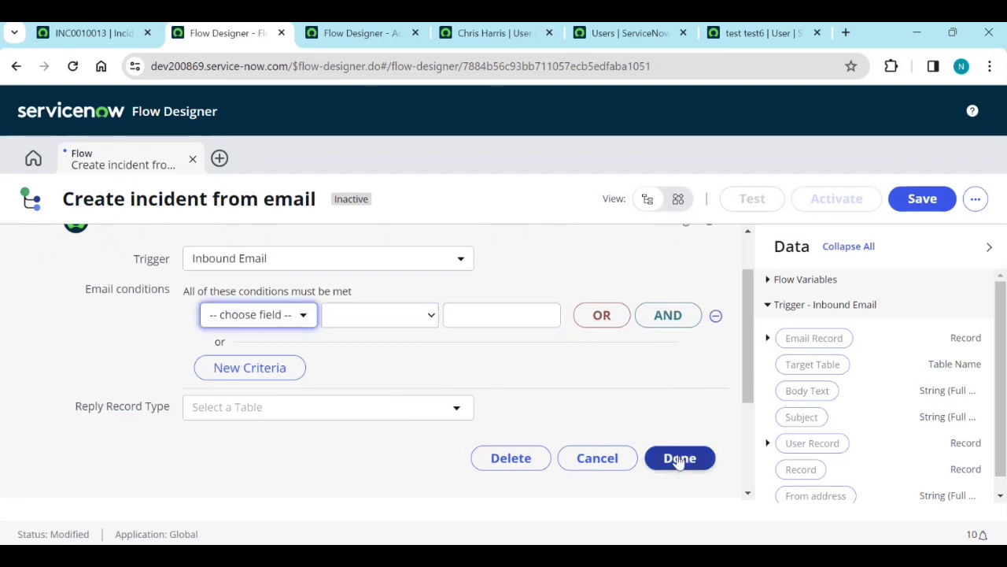
Finish the Inbound Email trigger without email conditions or a reply record type, and review its available data.
left_click(370, 419)
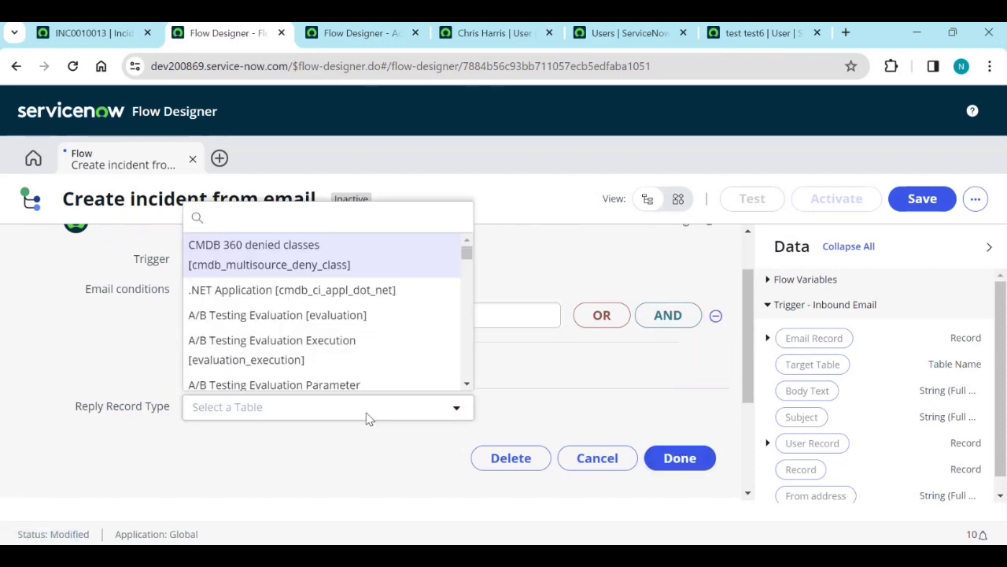
left_click(697, 465)
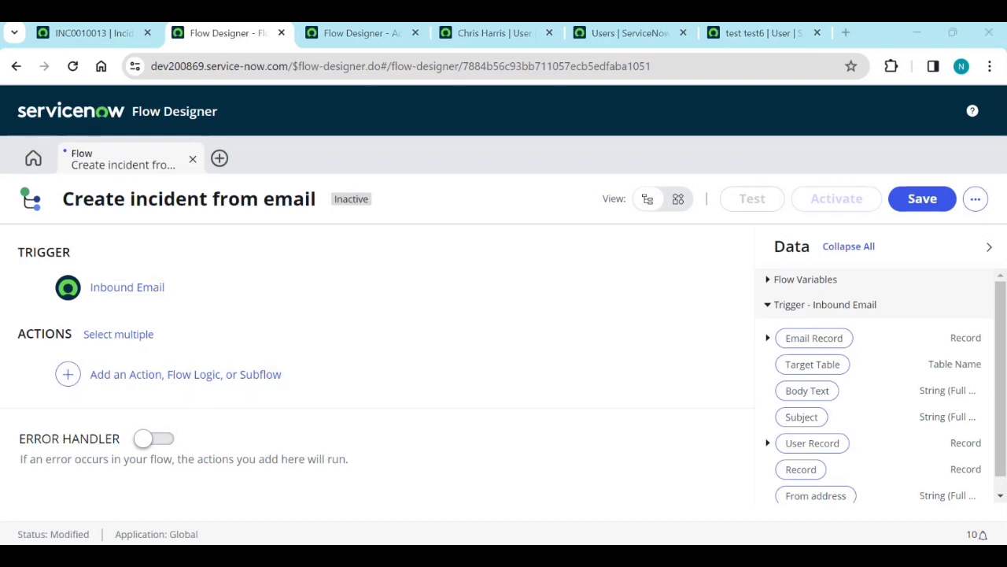
scroll(992, 390, "down", 1)
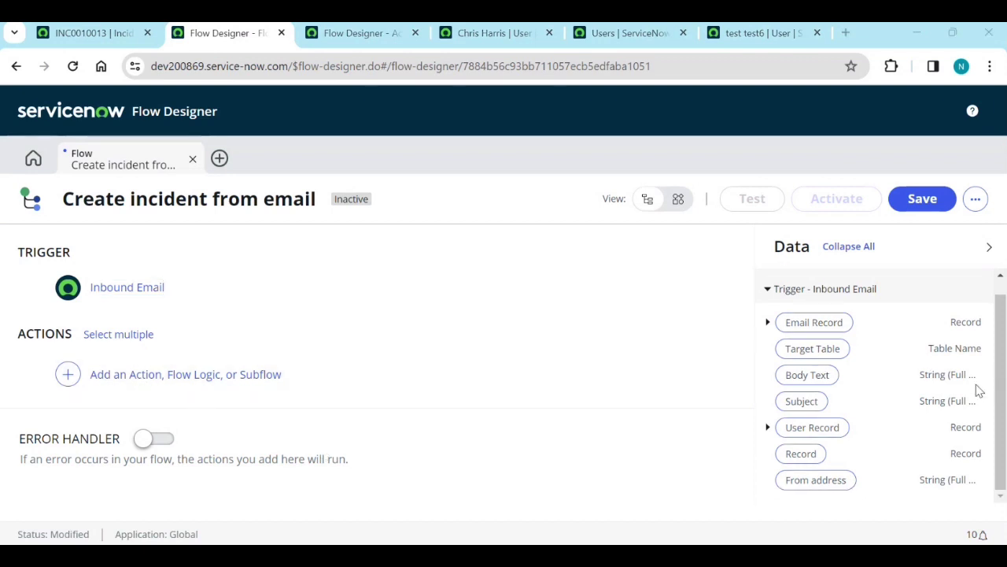
Add Set Flow Variables flow logic as the first action of the flow.
left_click(198, 375)
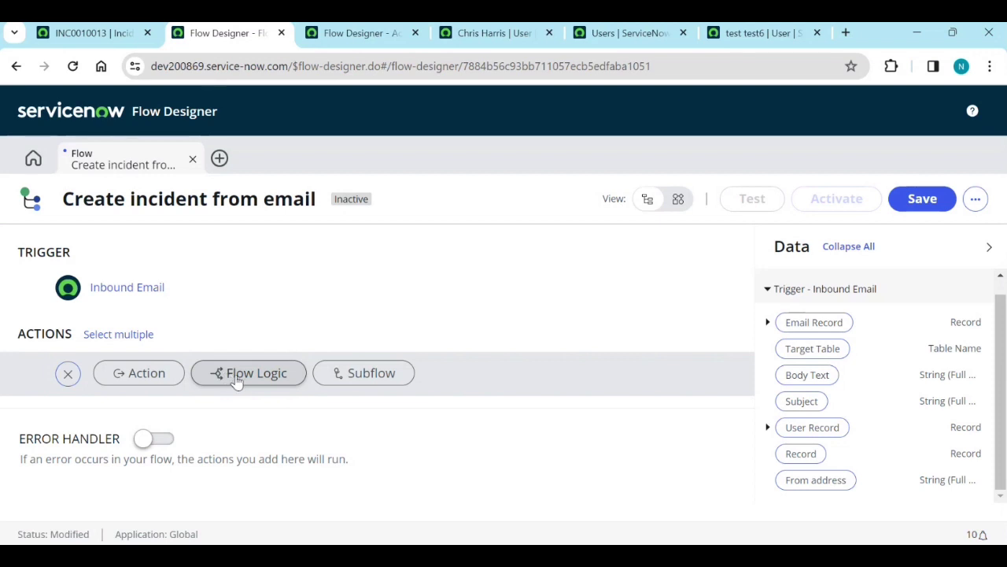
left_click(237, 380)
scroll(293, 387, "down", 2)
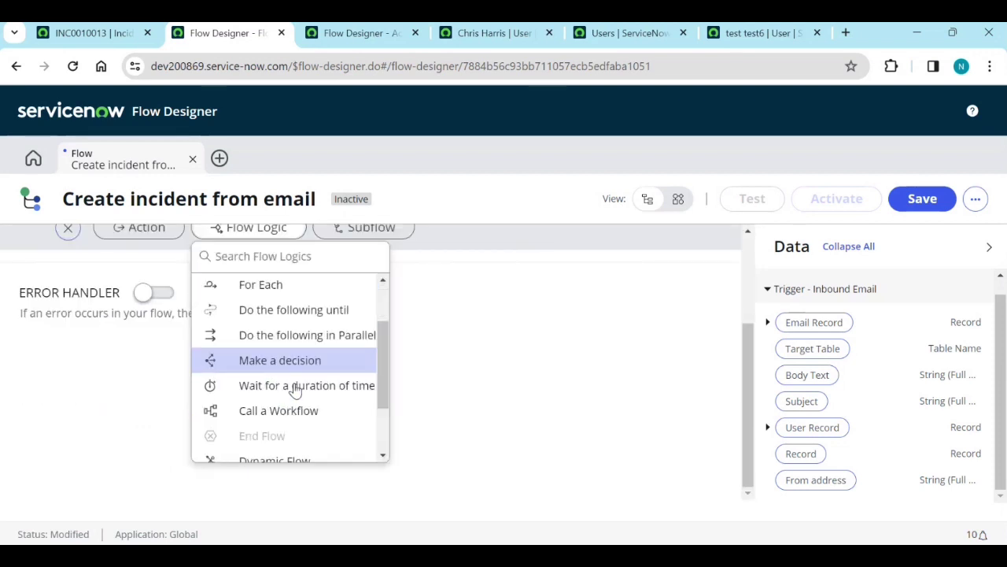
scroll(299, 397, "down", 2)
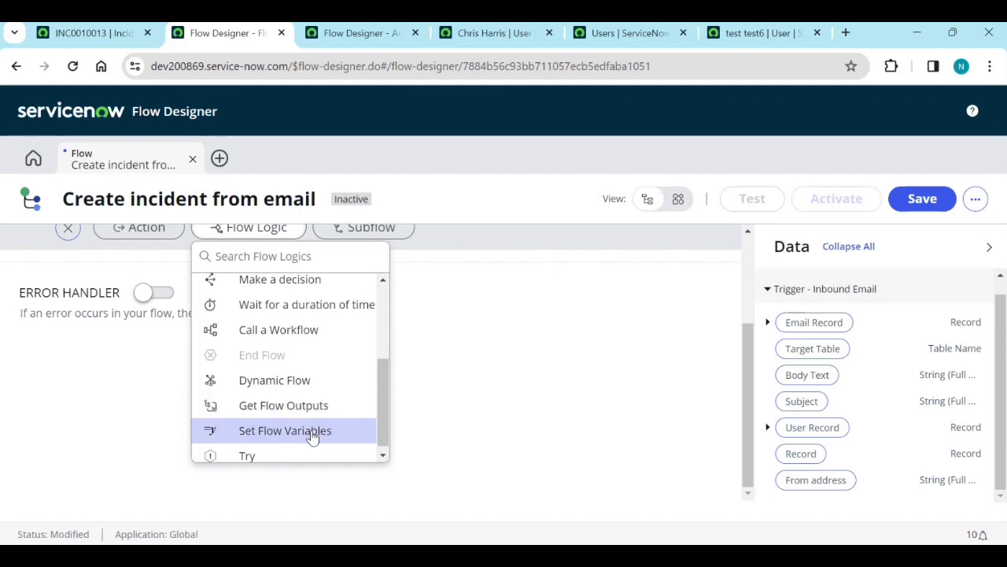
left_click(312, 431)
scroll(260, 378, "up", 2)
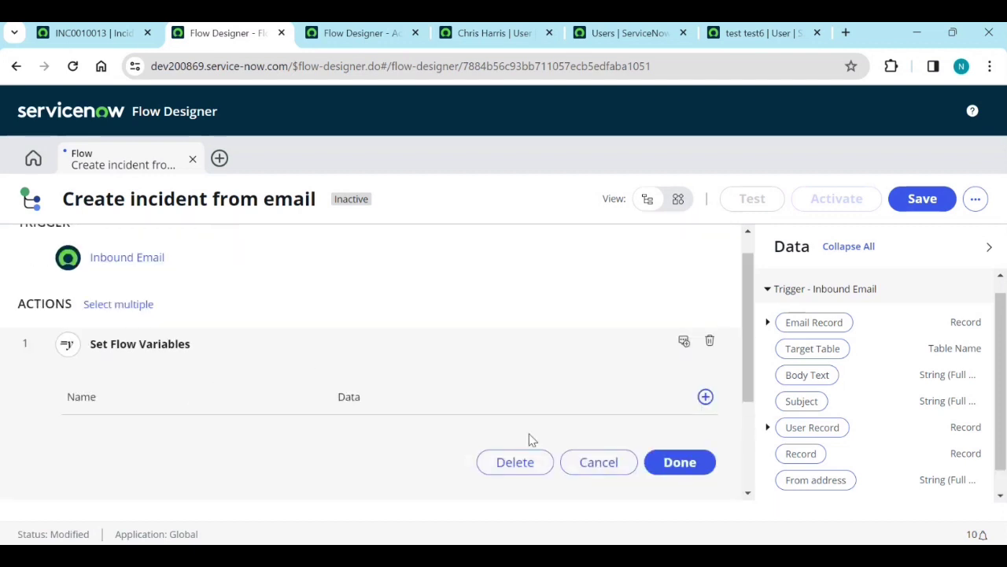
Try to assign a flow variable in a new row of the Set Flow Variables action, and check its available data.
left_click(705, 397)
left_click(307, 442)
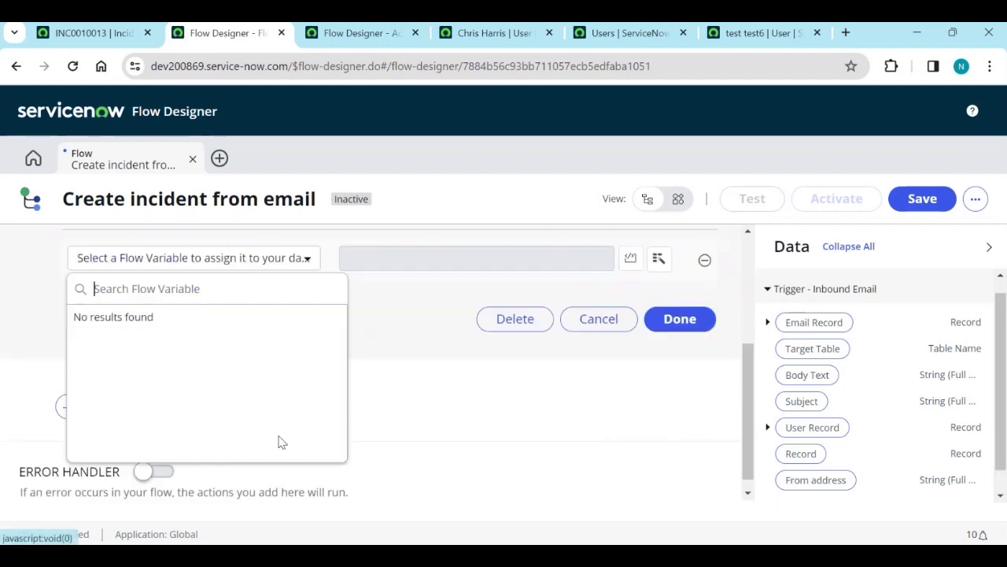
left_click(682, 326)
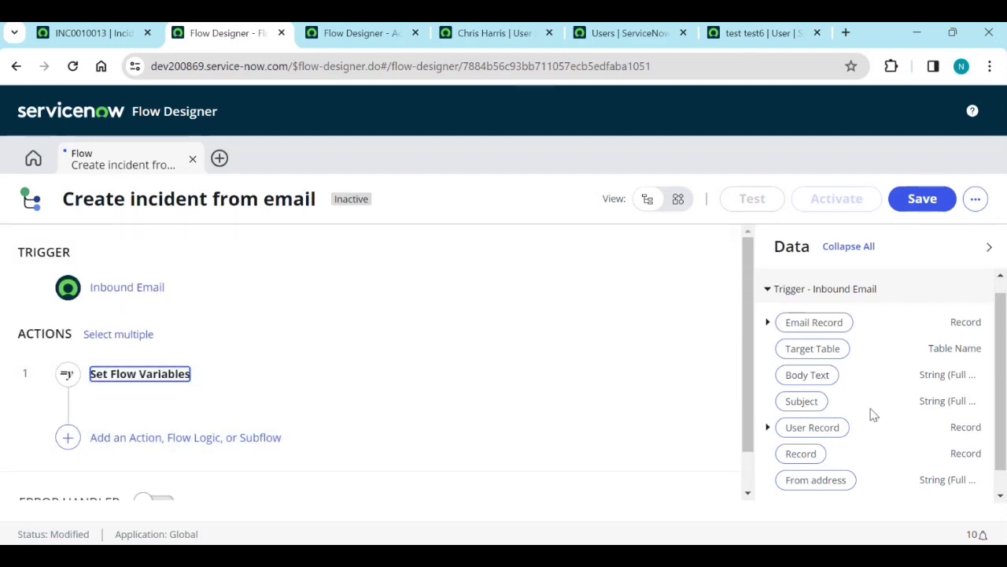
left_click(768, 292)
left_click(768, 336)
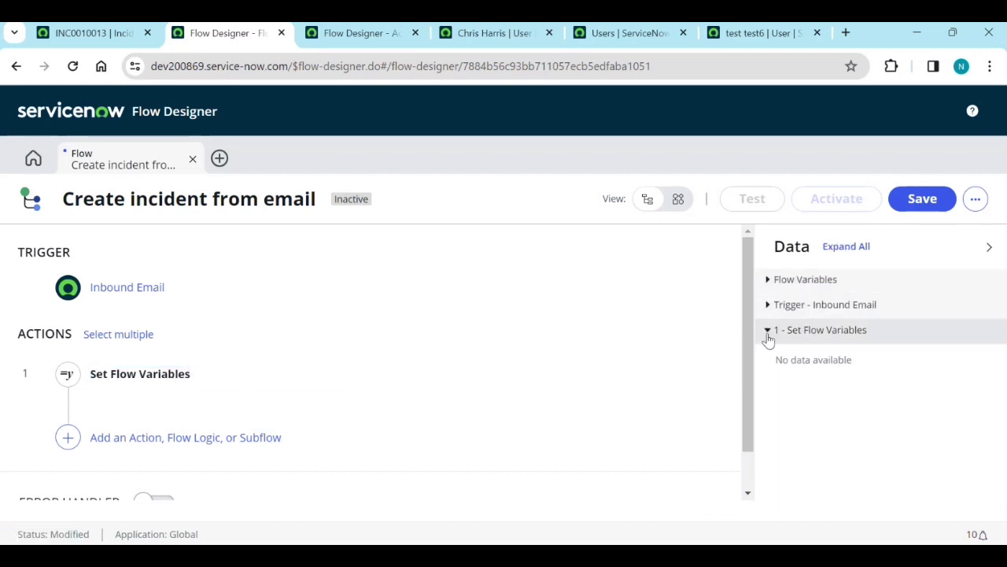
Reopen the Set Flow Variables action, look for selectable flow variables, and remove its unassigned variable row.
left_click(115, 374)
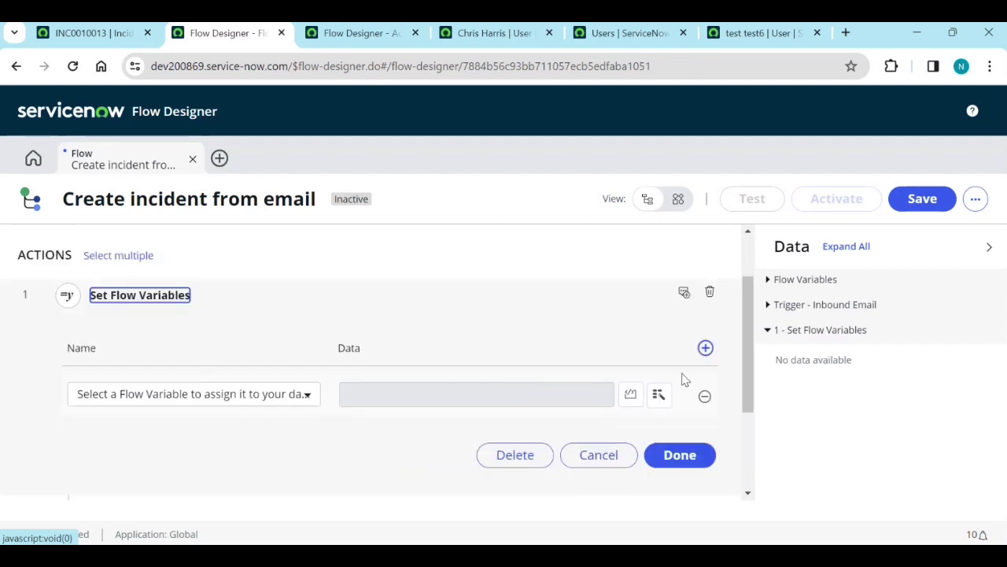
left_click(705, 348)
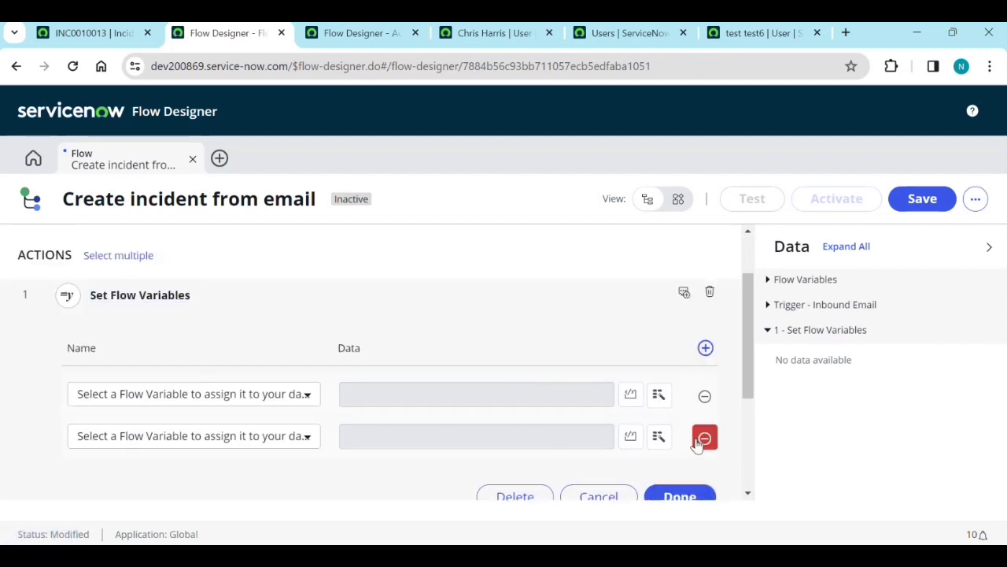
left_click(703, 441)
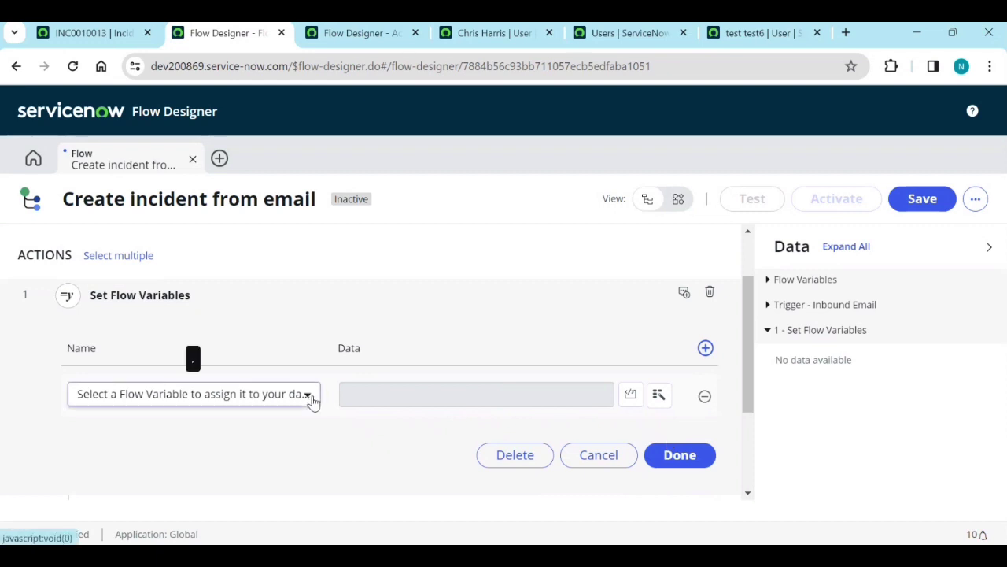
left_click(312, 401)
left_click(464, 413)
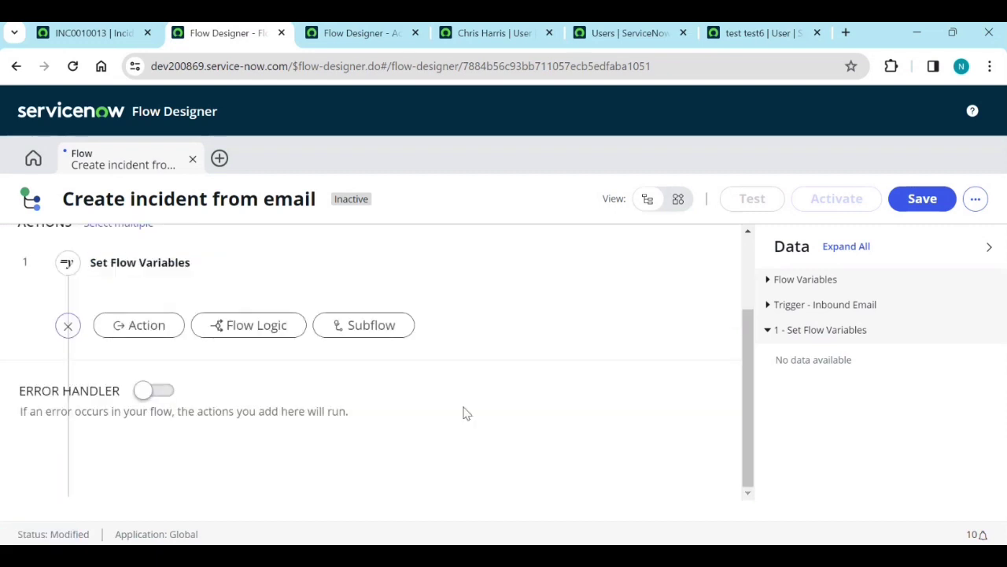
scroll(472, 370, "up", 1)
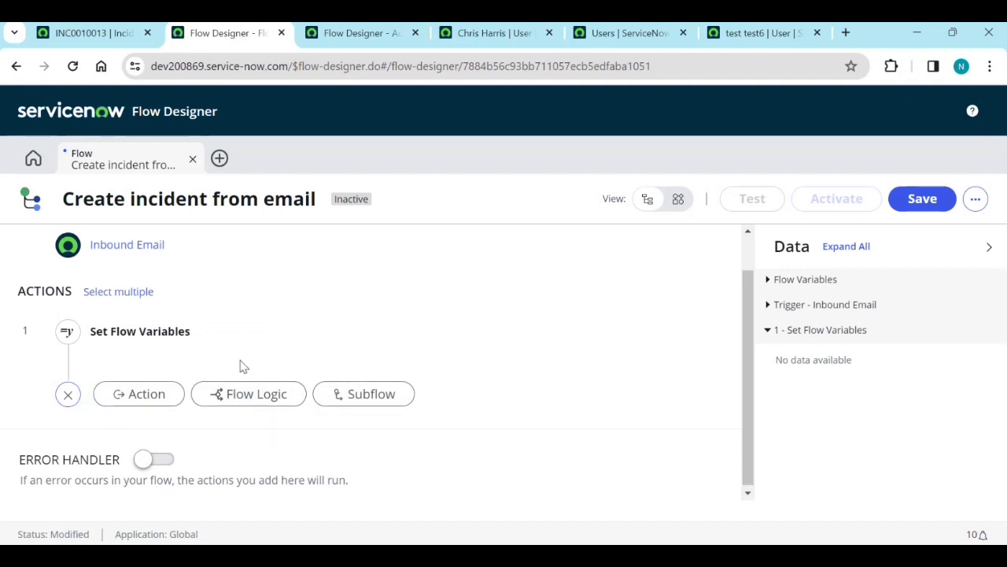
scroll(232, 377, "up", 1)
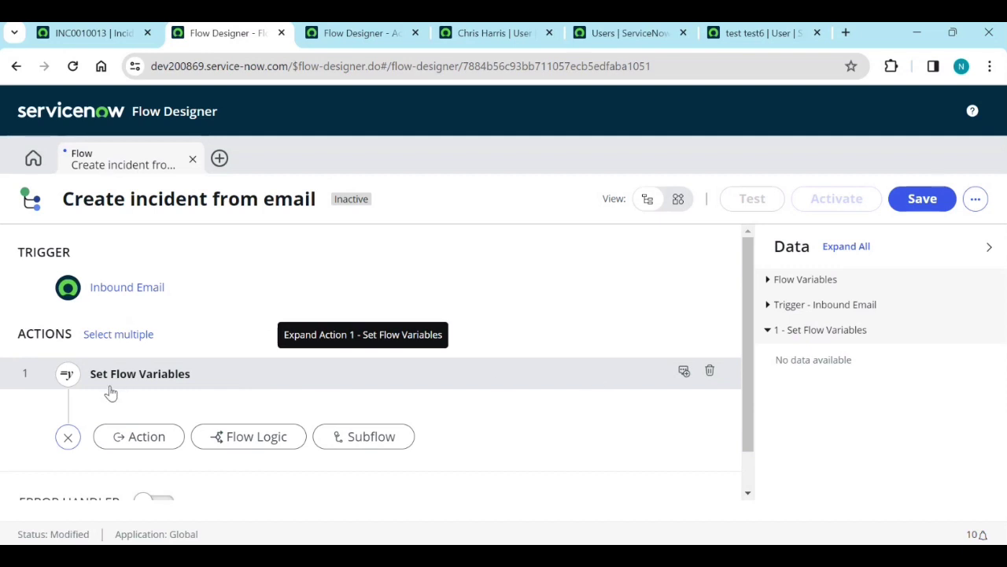
left_click(149, 385)
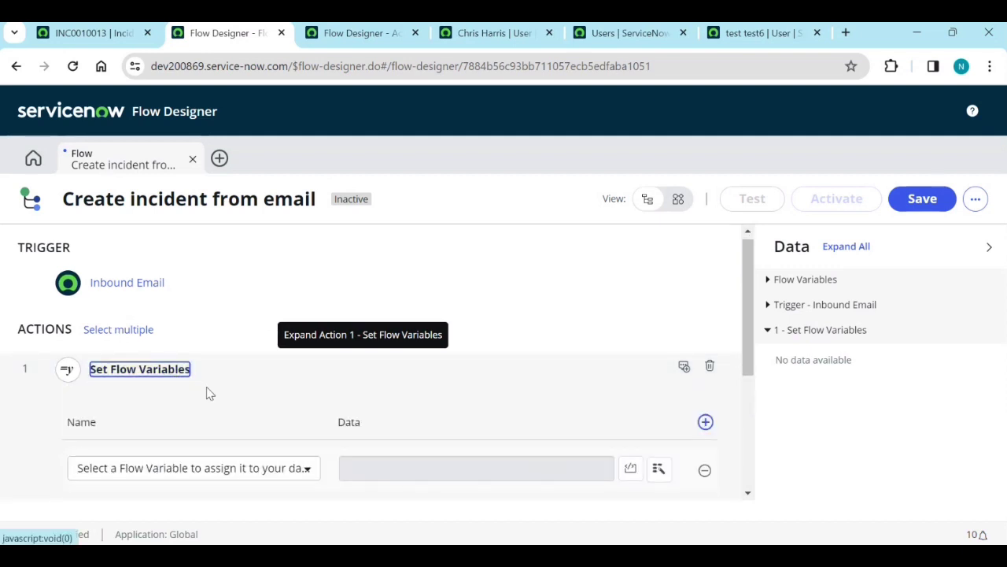
scroll(206, 391, "down", 2)
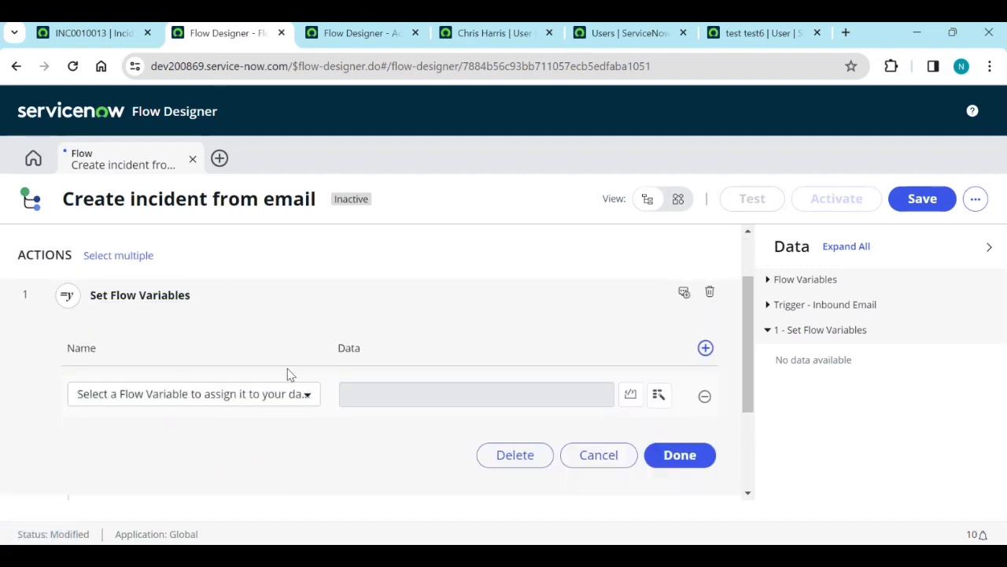
left_click(705, 396)
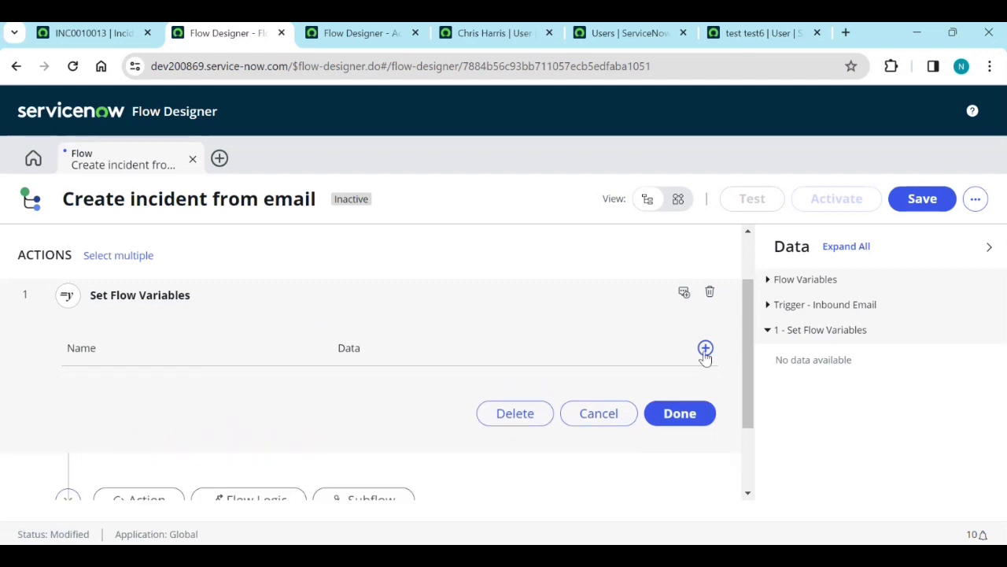
Create a String flow variable labelled "INC Number" for the flow.
left_click(976, 200)
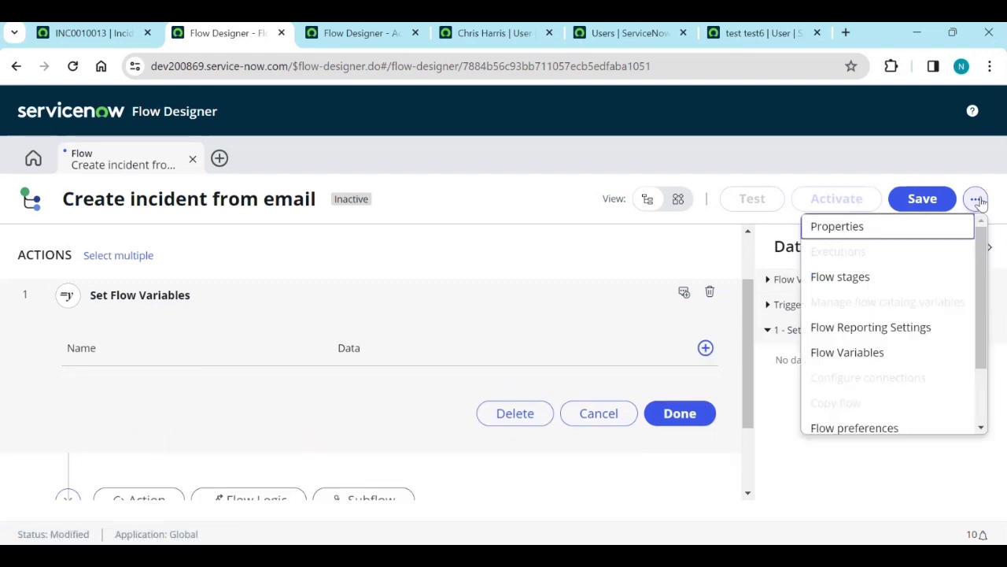
left_click(906, 354)
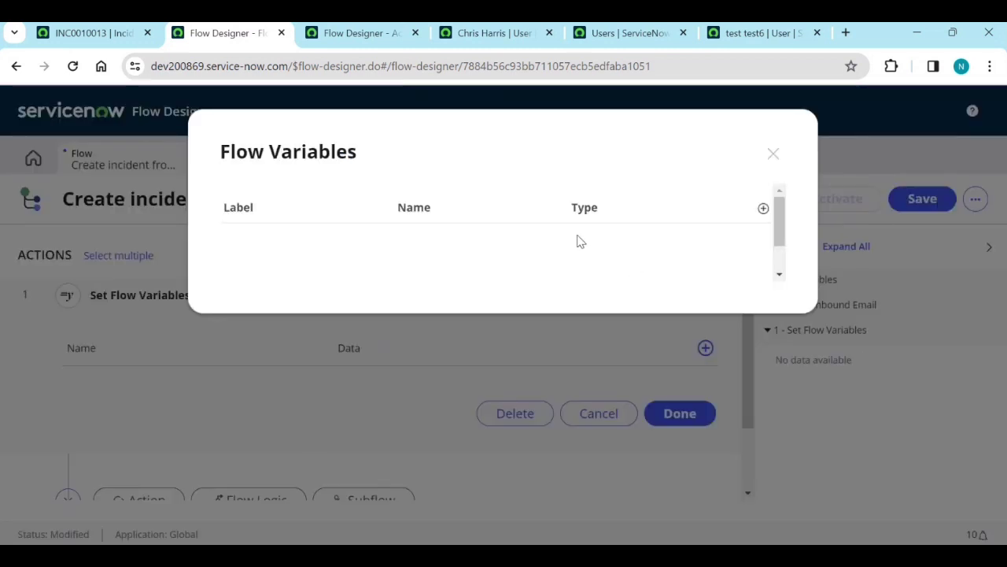
left_click(764, 207)
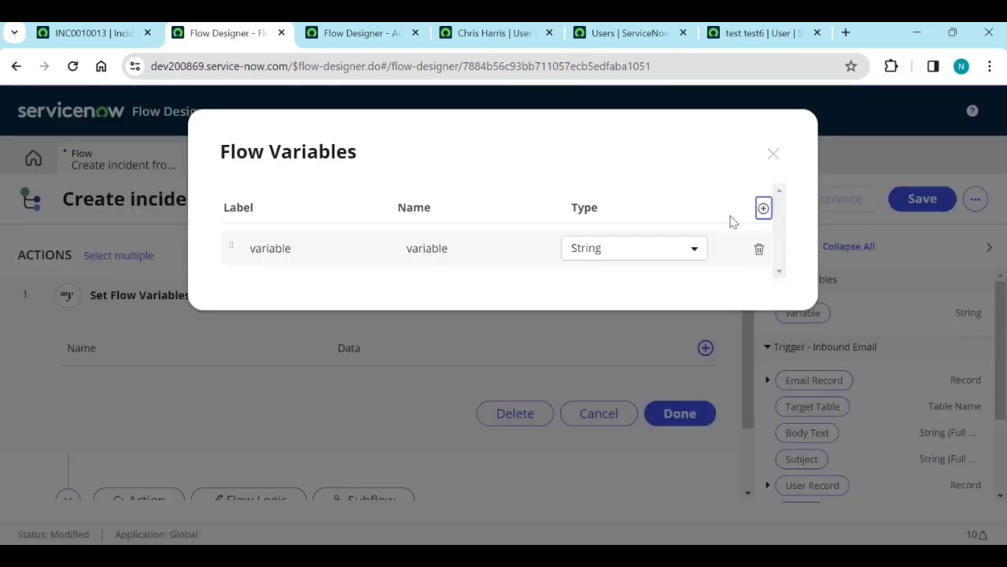
double_click(266, 249)
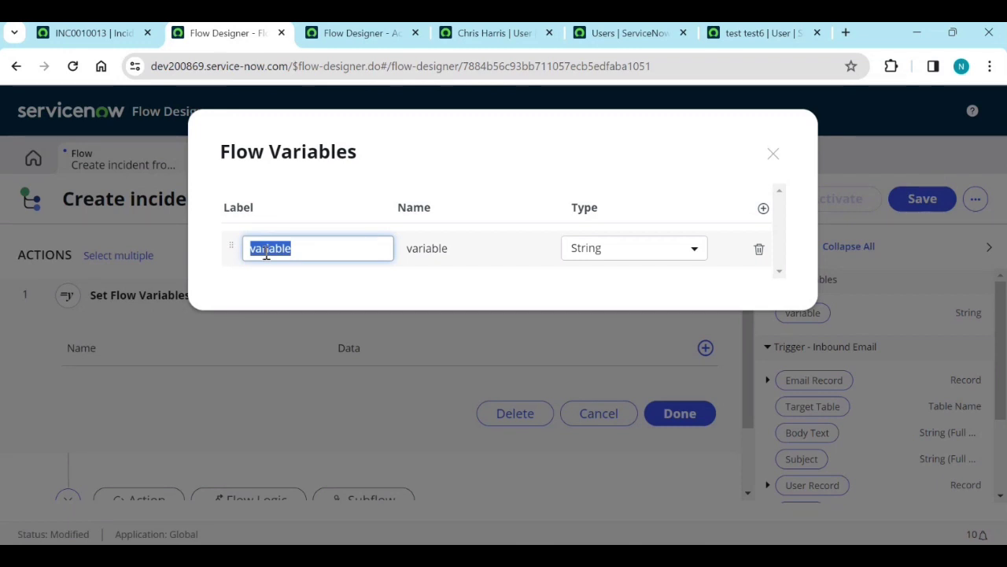
key("BackSpace")
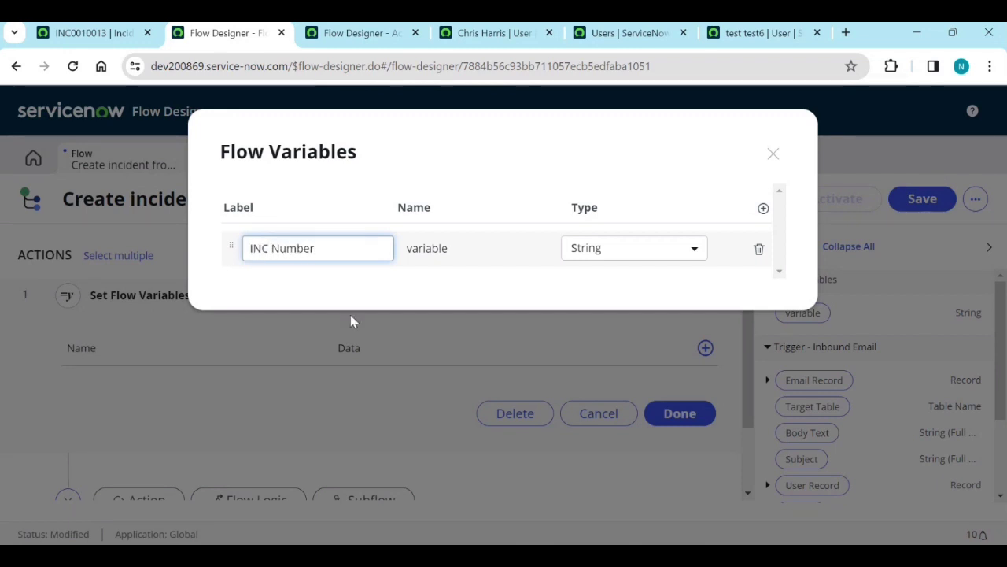
left_click(387, 301)
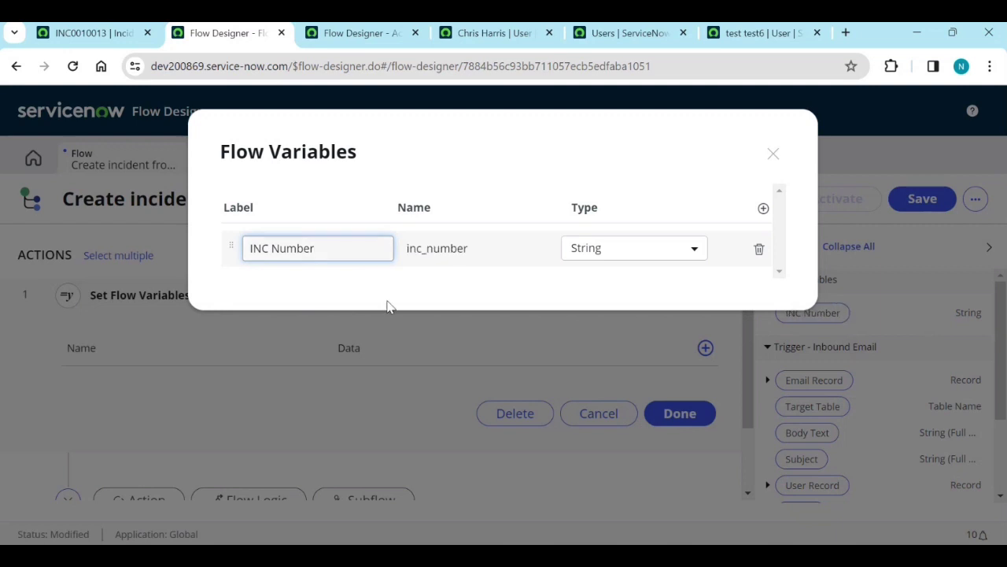
Close the flow variable definitions and add a Set Flow Variables row assigned to the INC Number variable.
left_click(772, 155)
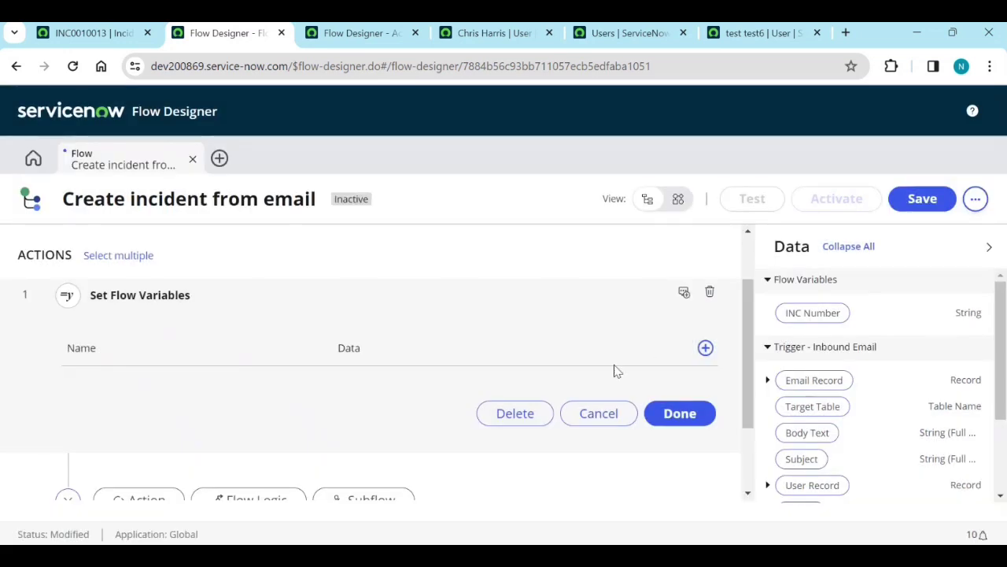
left_click(707, 349)
left_click(272, 395)
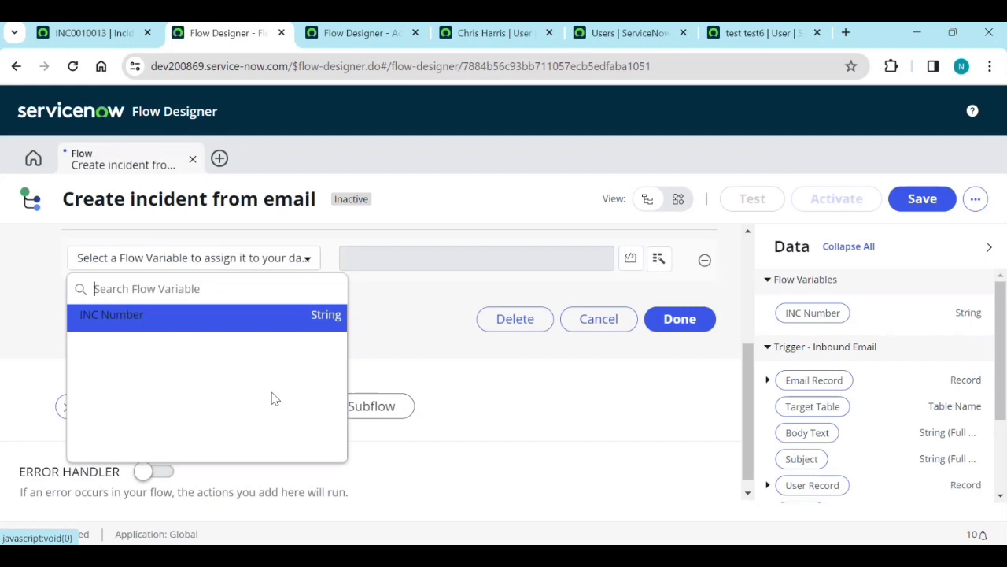
left_click(211, 327)
scroll(403, 381, "up", 2)
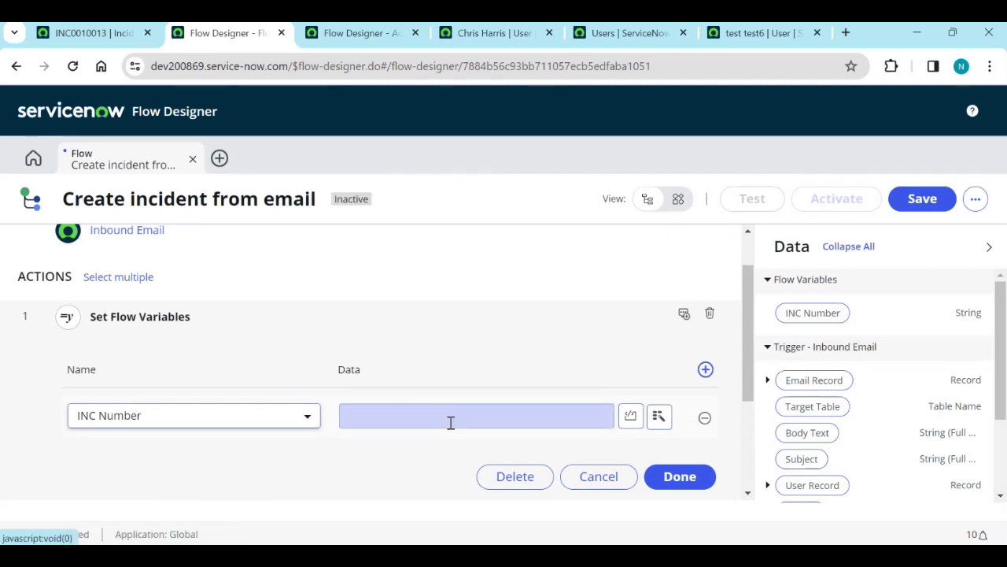
Switch the INC Number data to a script, collapse the Data pane for more room, and examine the template comment.
left_click(632, 420)
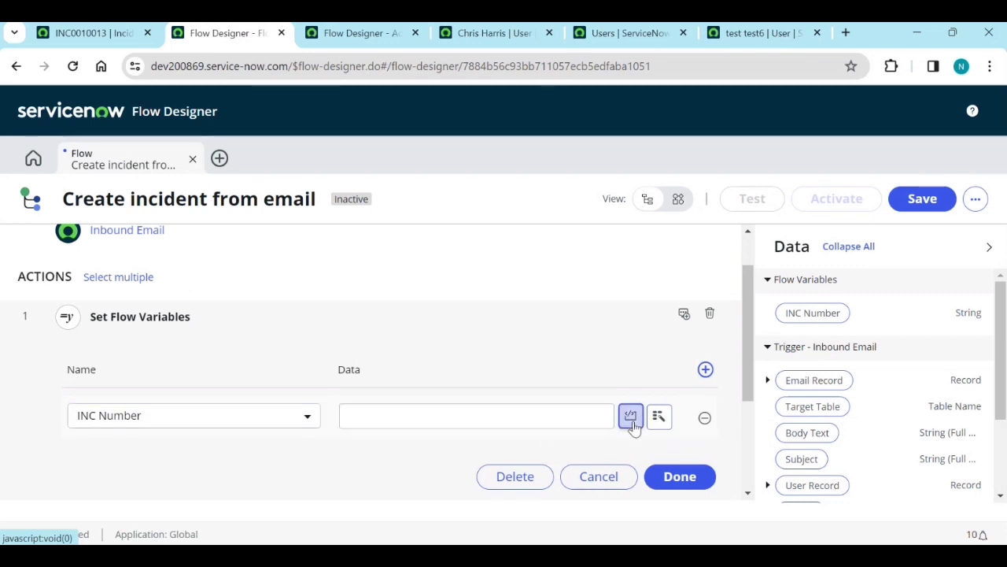
scroll(510, 454, "down", 2)
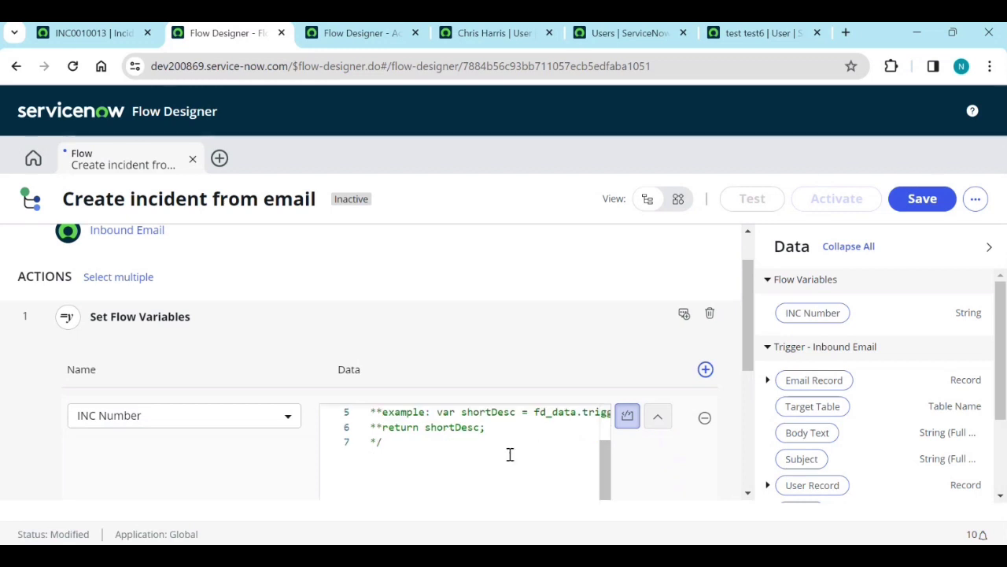
scroll(512, 457, "up", 2)
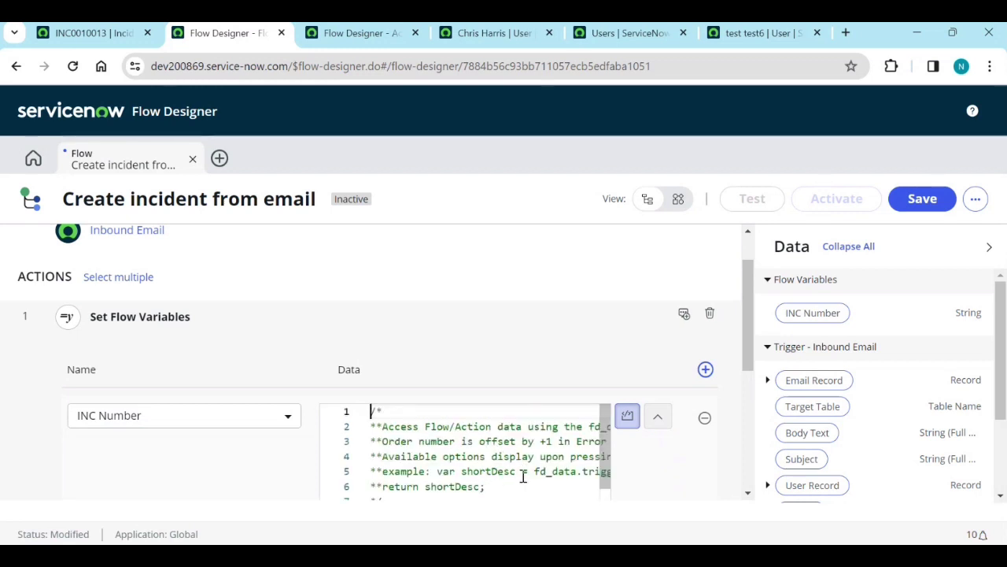
scroll(732, 407, "down", 3)
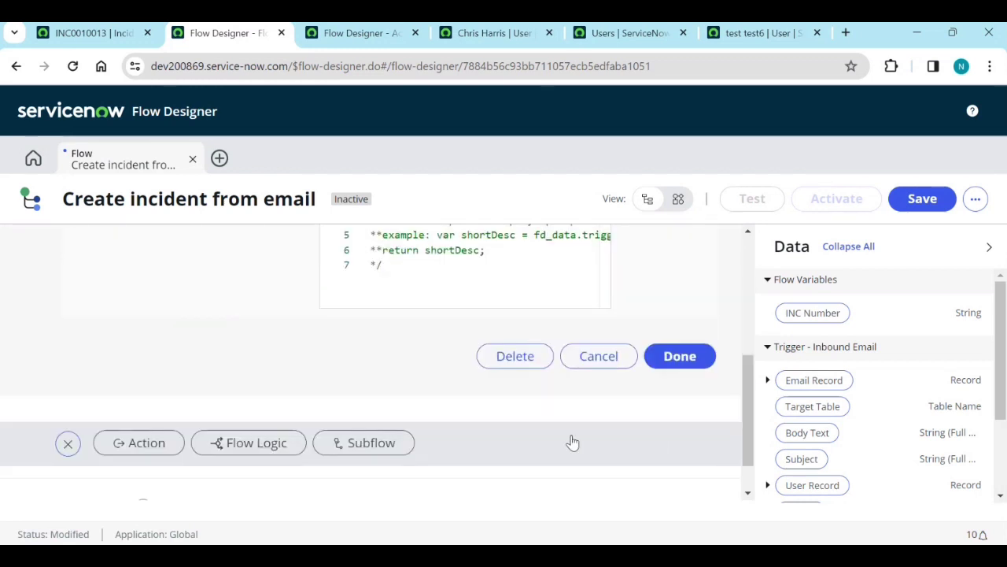
scroll(570, 442, "up", 1)
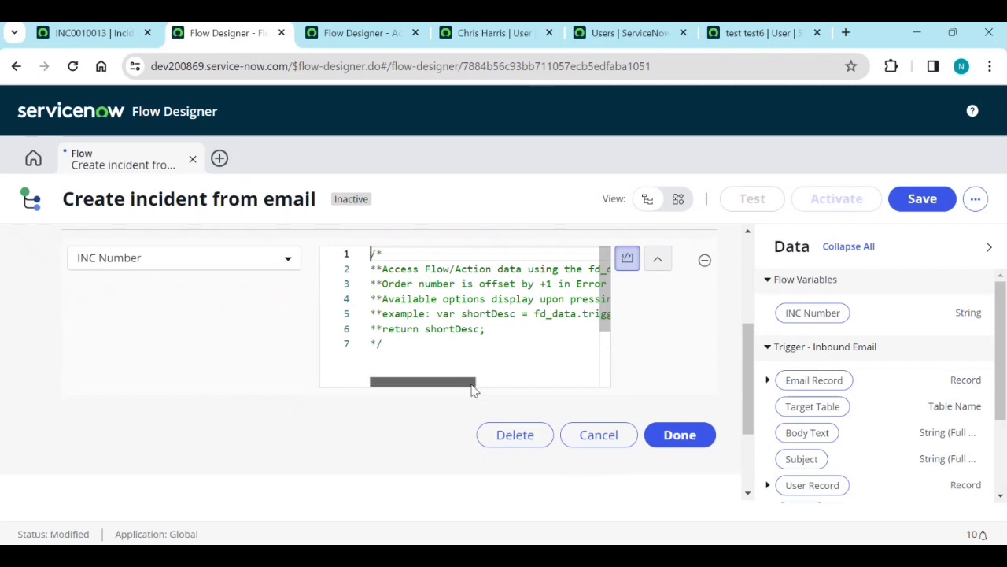
left_click_drag(473, 390, 619, 376)
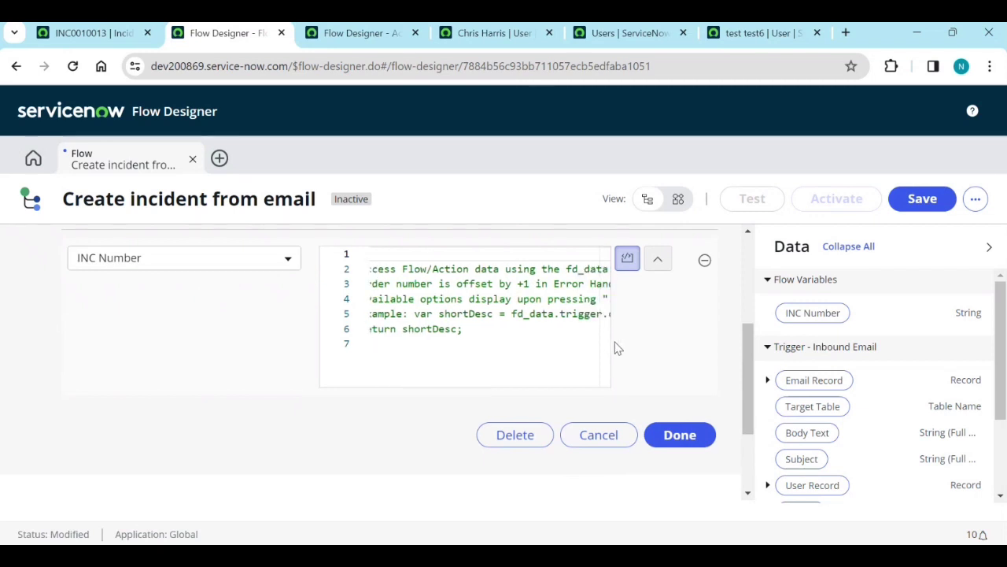
left_click(987, 246)
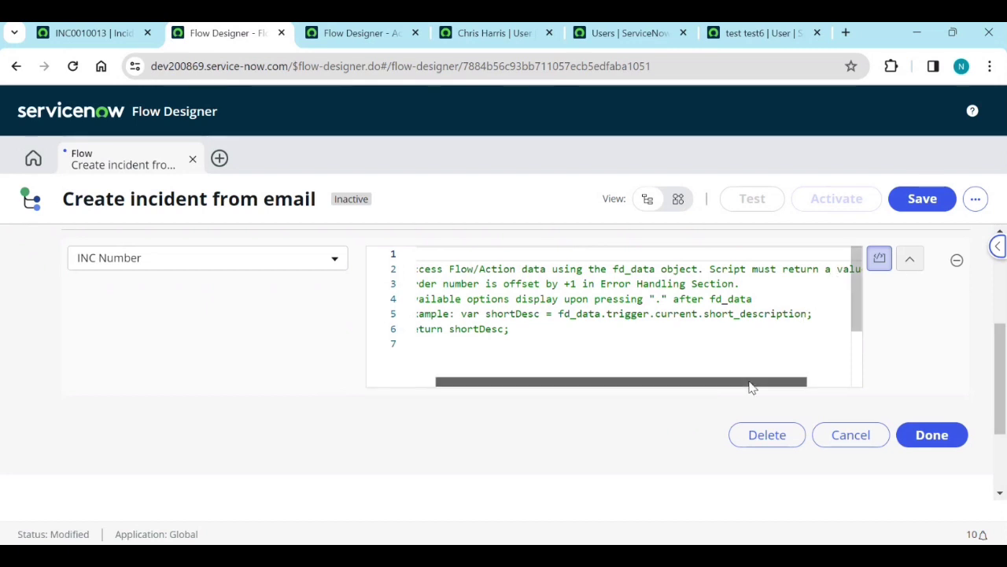
left_click_drag(752, 387, 692, 382)
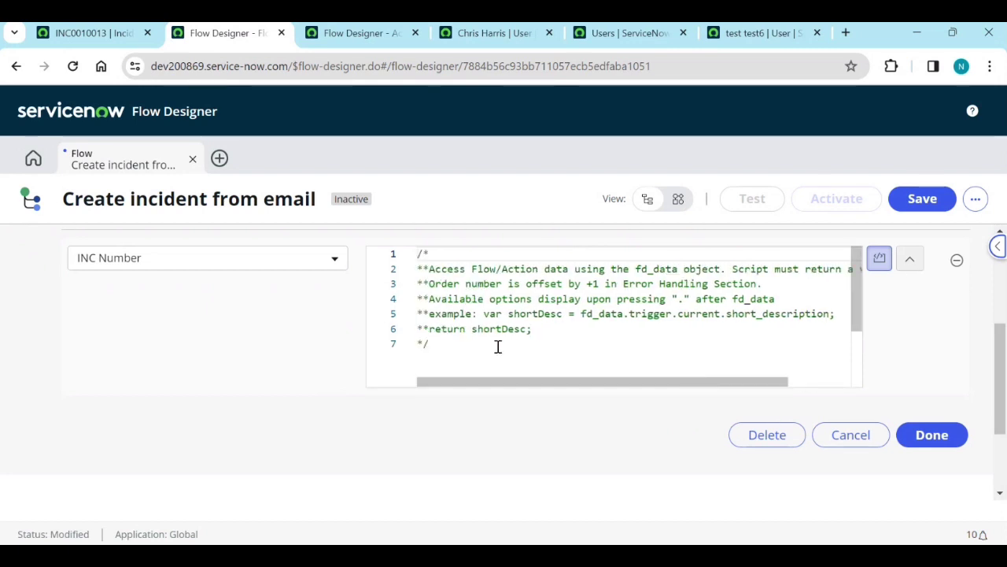
Below the template comment, start the script line "var numb = fd_data.trigger.", reusing the trigger reference from the example.
left_click(452, 353)
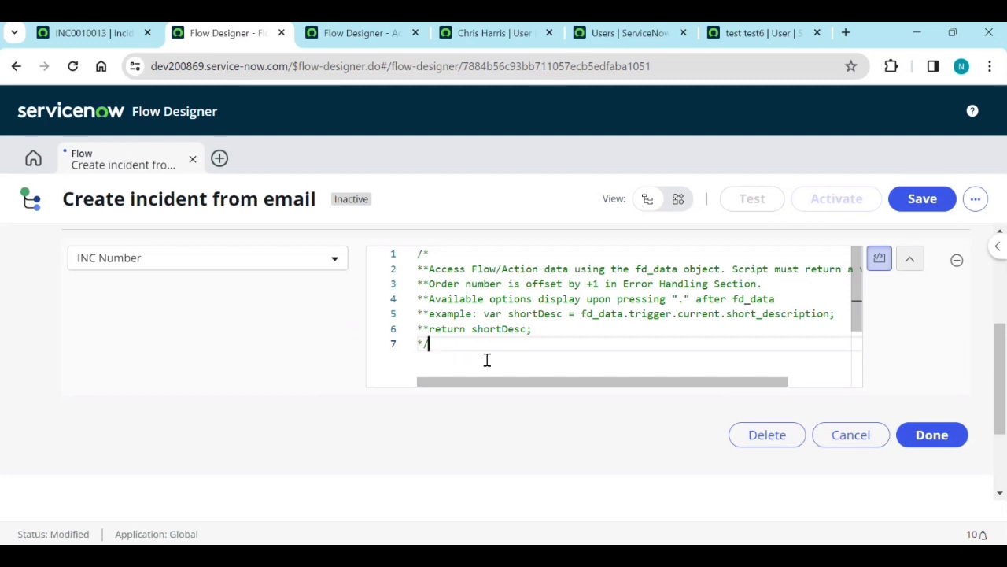
key("Return")
key("Return")
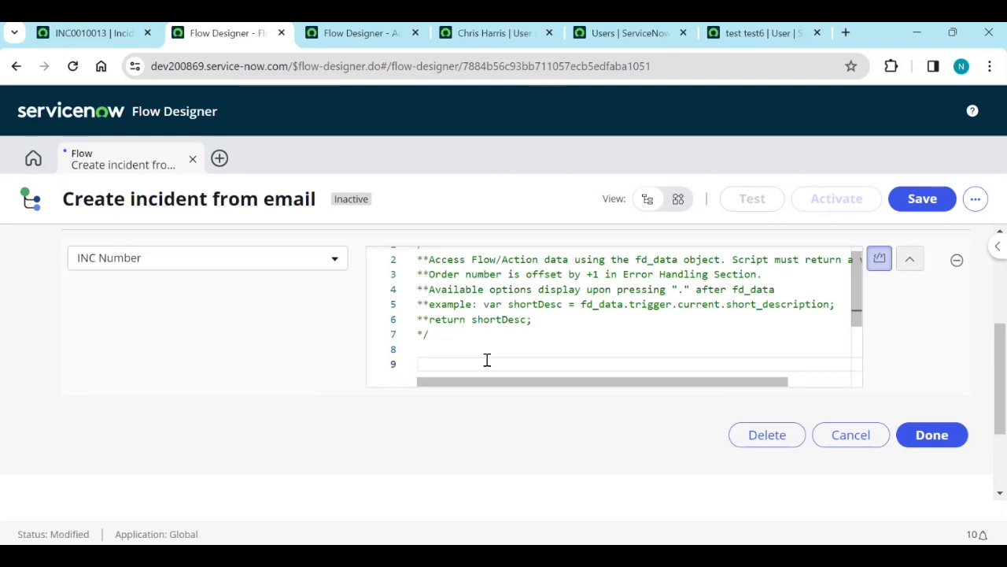
type("va")
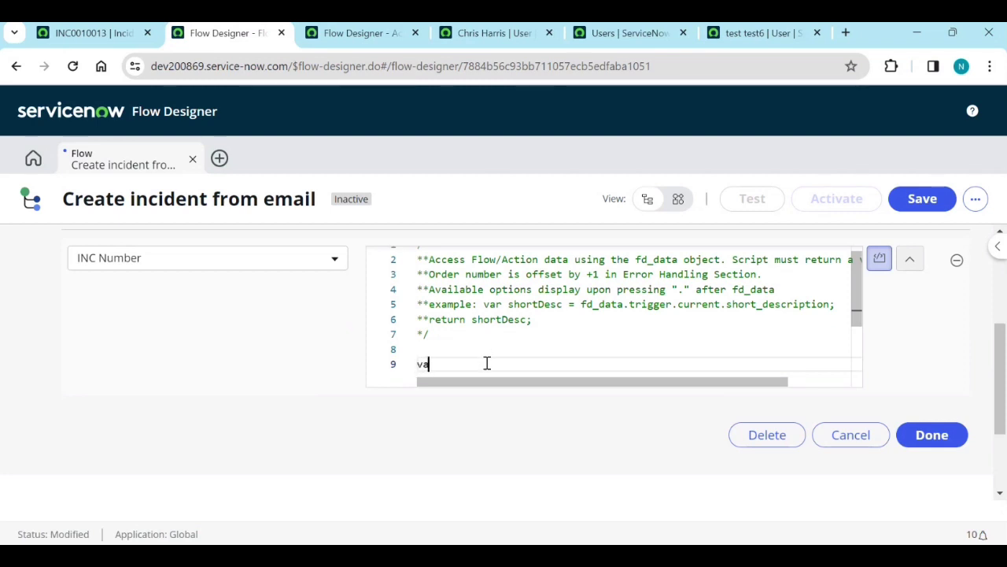
type("r numb =")
left_click_drag(583, 304, 674, 304)
key("ctrl+c")
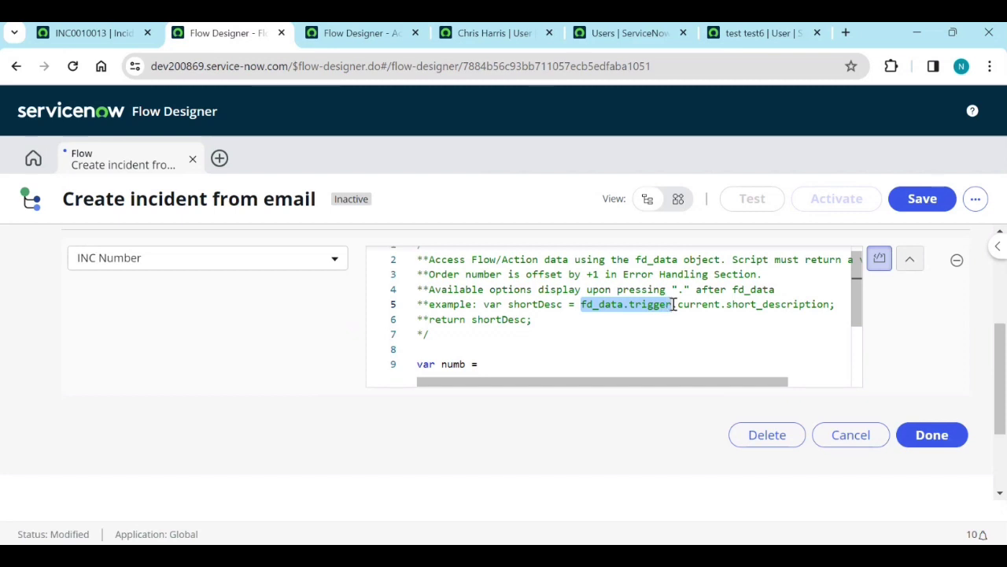
left_click(526, 362)
key("ctrl+v")
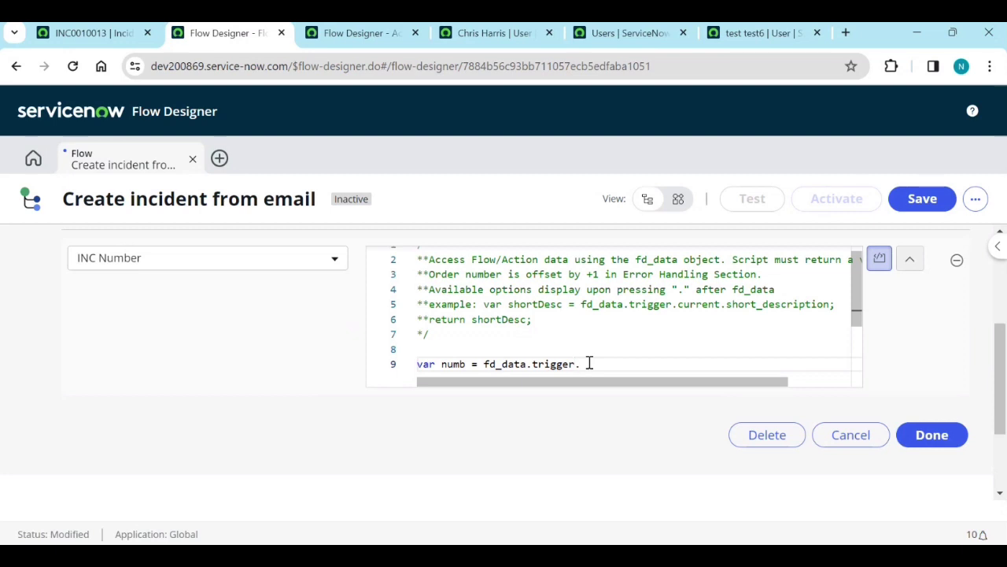
Complete the numb statement with subject.indexOf("INC"); so it locates INC in the email subject.
type("ubj")
type("Of(")
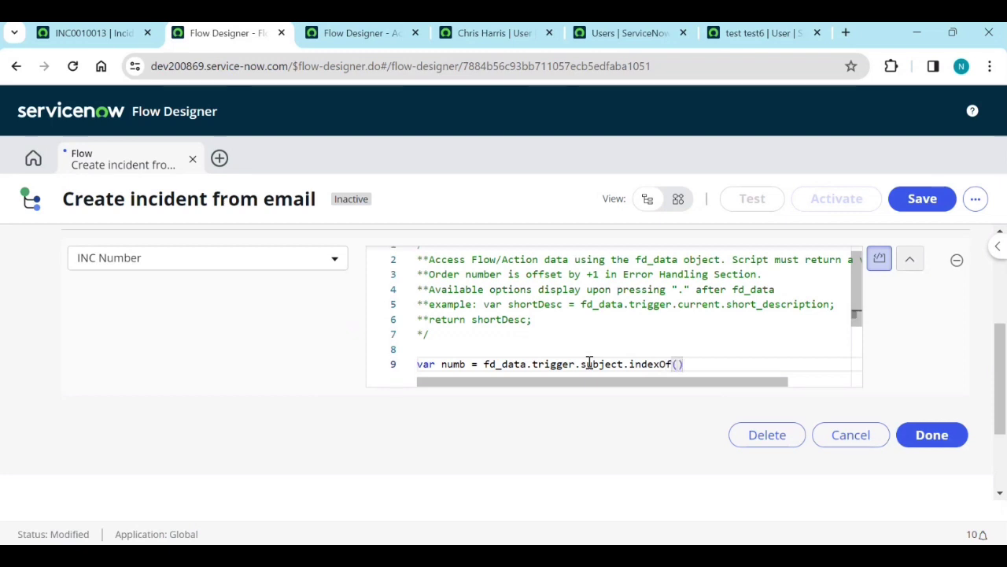
type(";")
key("Left")
key("Left")
type("\"")
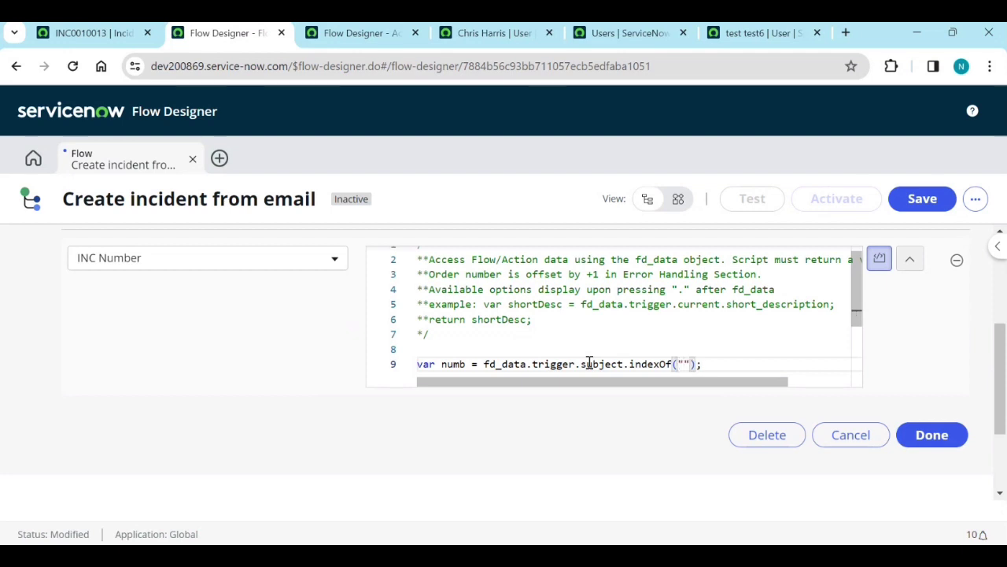
type("I")
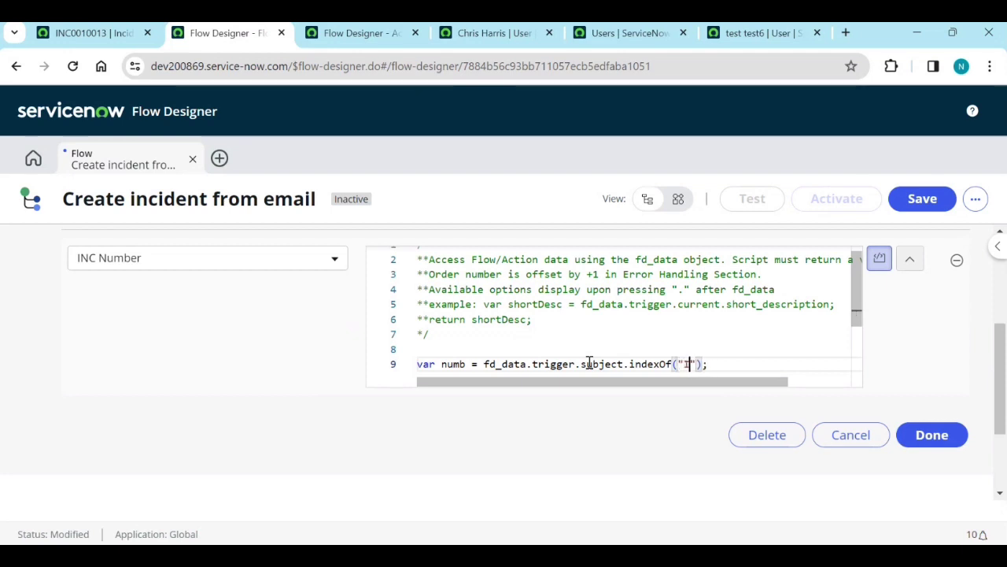
type("NC")
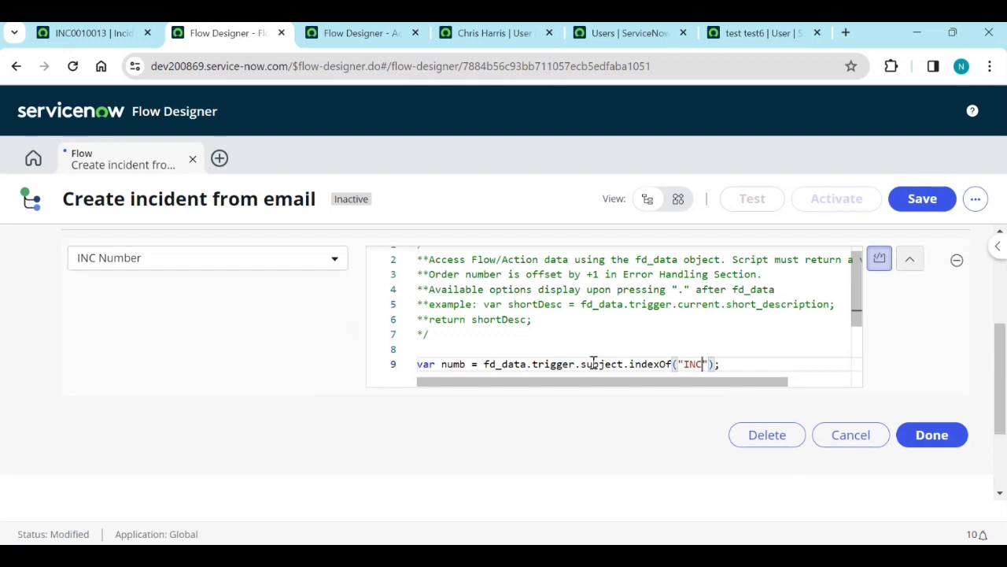
After a blank line below the numb statement, start a second statement reading "Var INCNumber = fd_data.trigger".
scroll(711, 348, "down", 1)
left_click(732, 311)
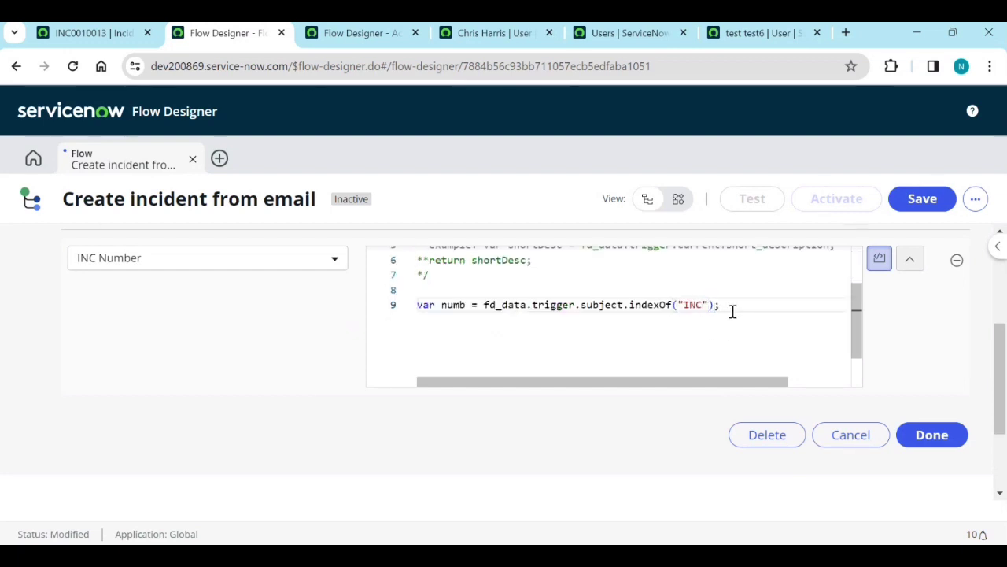
key("Return")
key("Return")
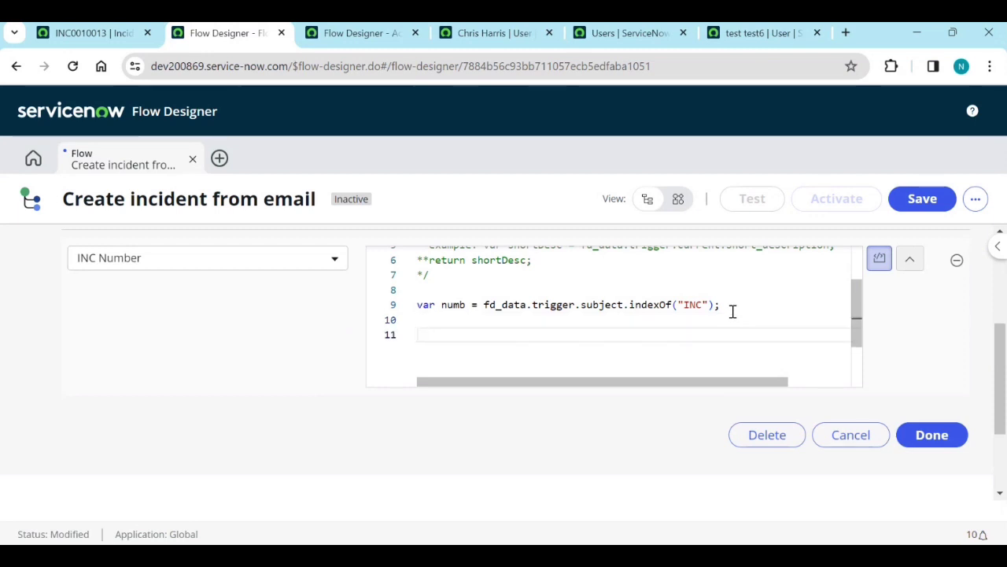
type("Var")
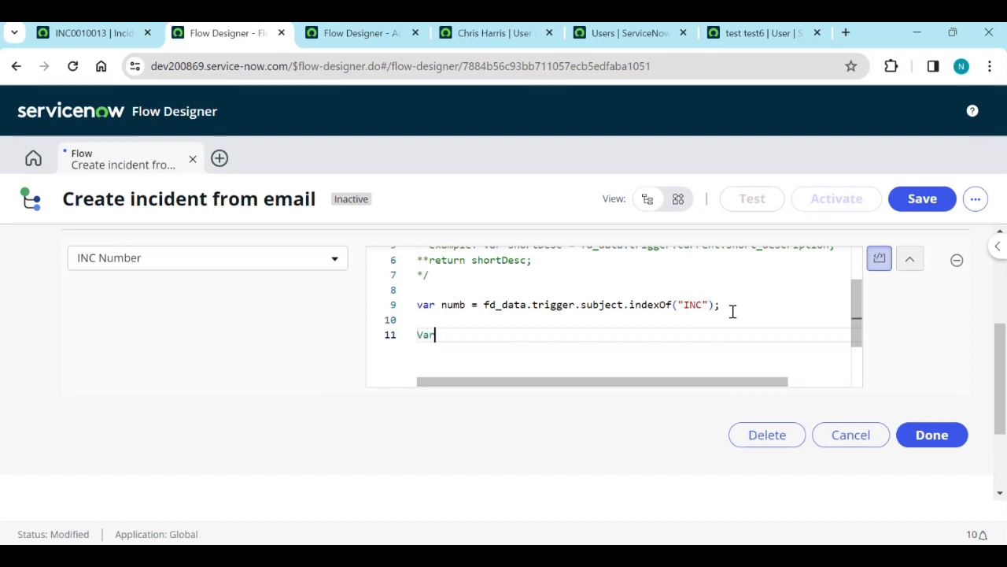
type(" INC")
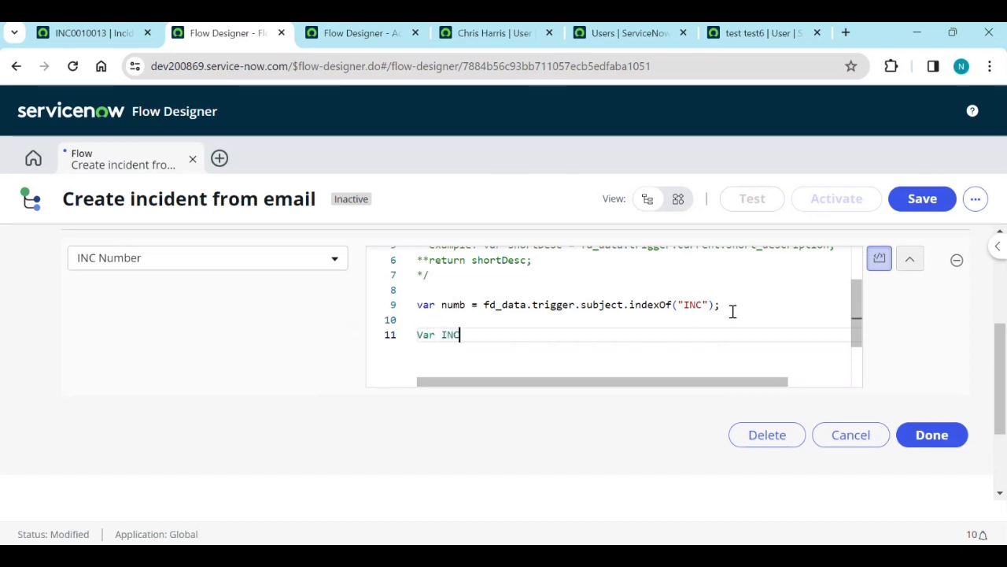
type("NUmber")
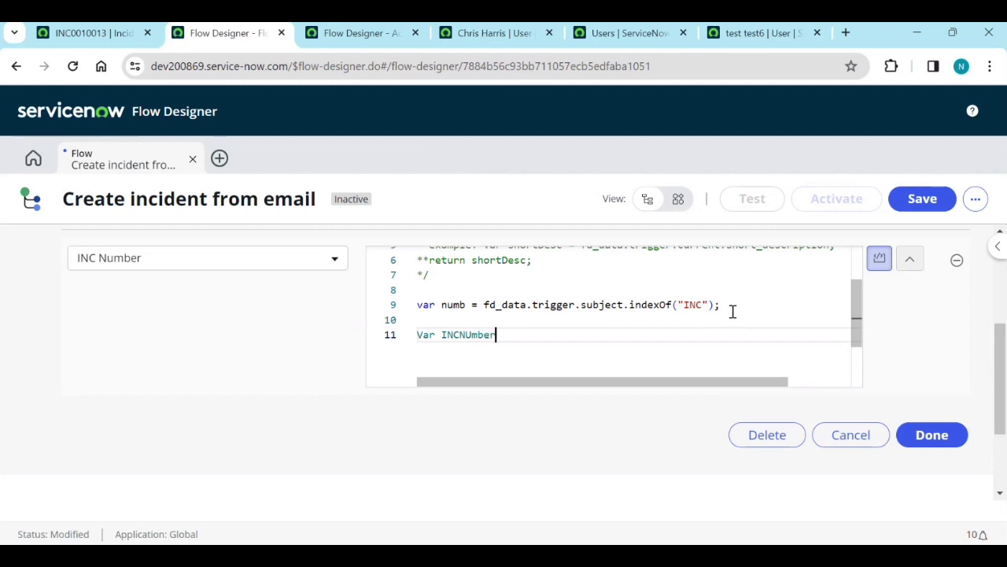
key("BackSpace")
key("BackSpace")
key("BackSpace")
key("BackSpace")
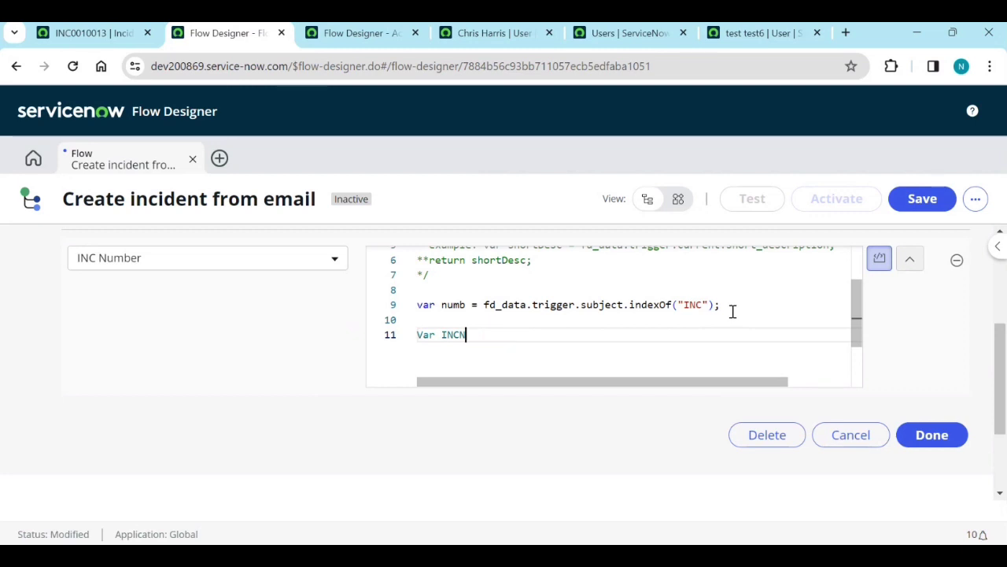
key("BackSpace")
key("BackSpace")
type("ber = fd_data.trigger")
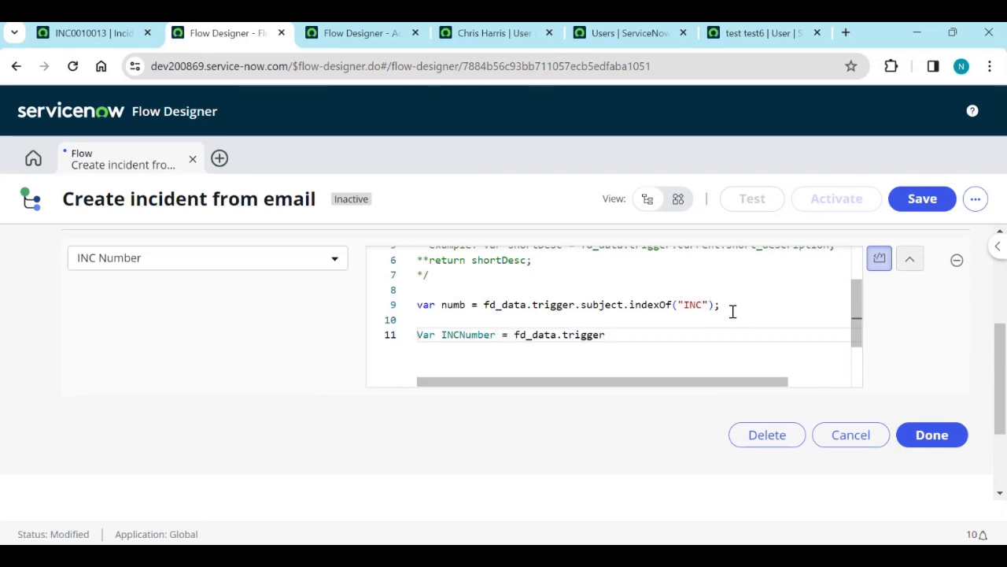
Extend the INCNumber statement with .subject.substring(numb,numb+10) to extract the incident number from the subject.
type(".subjec")
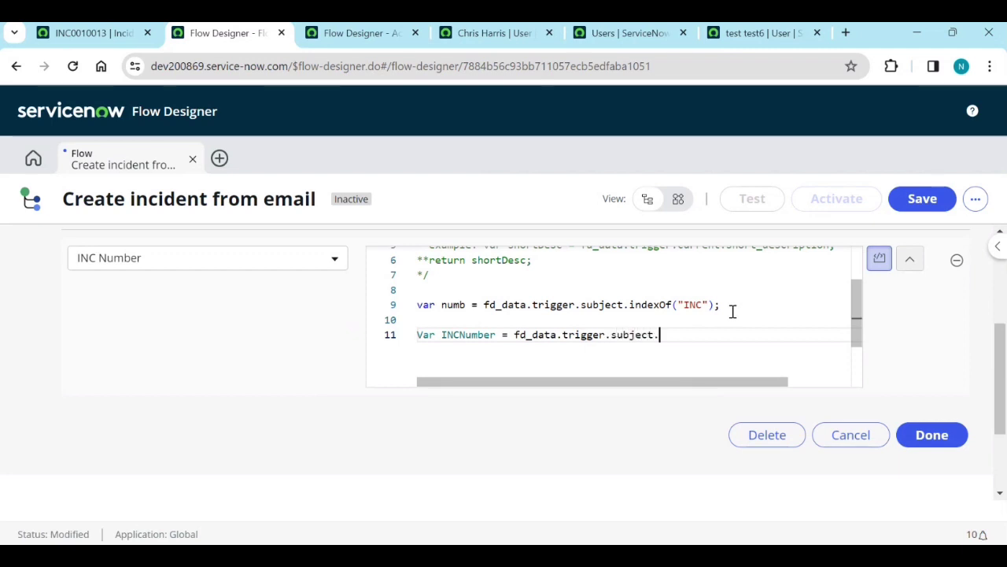
type("t.")
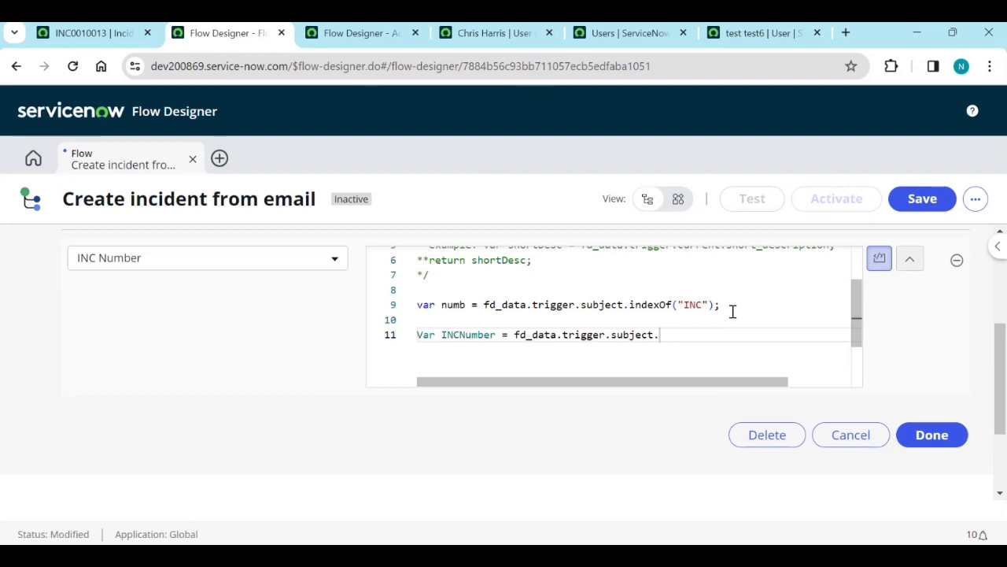
type("subs")
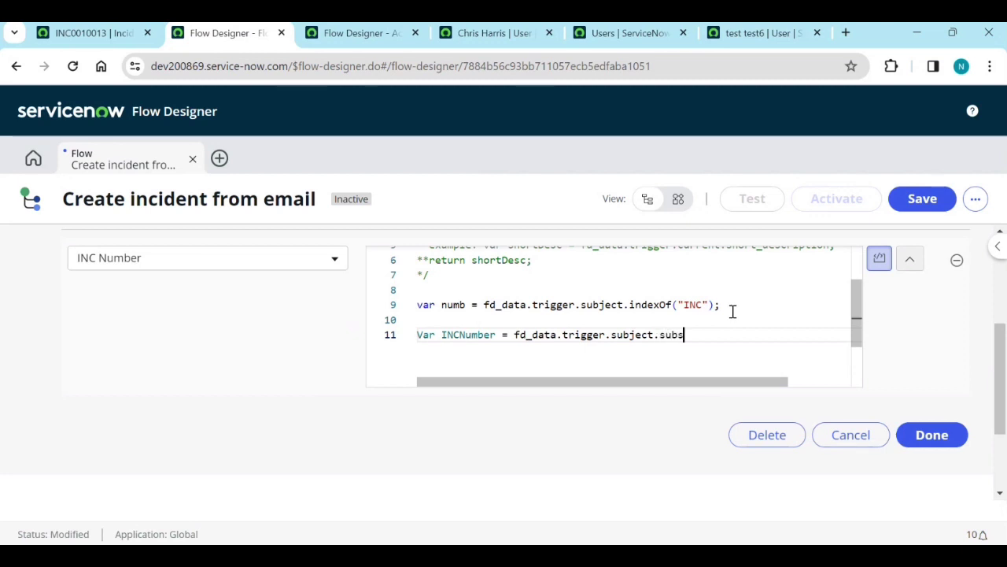
type("tring(num")
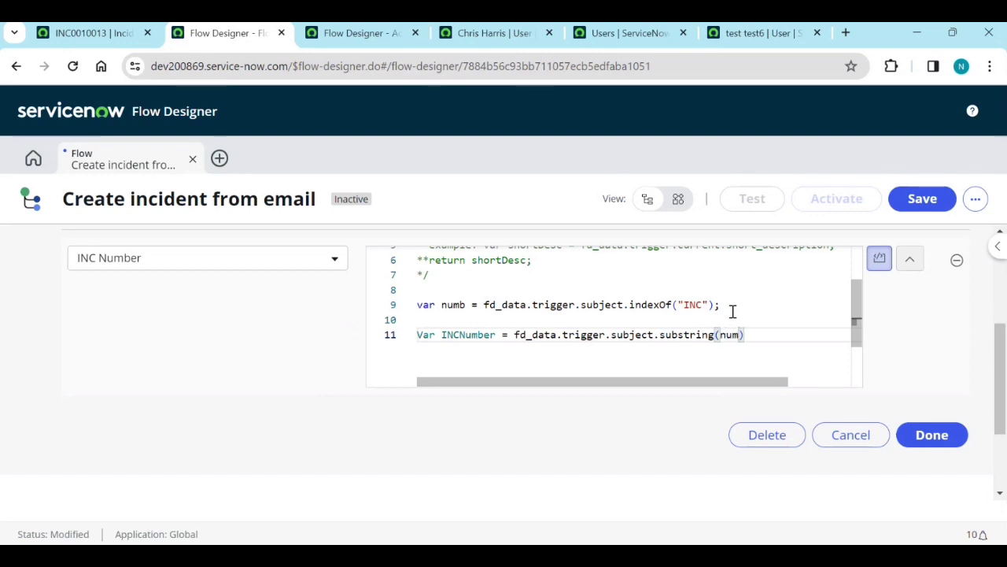
type("b,numb")
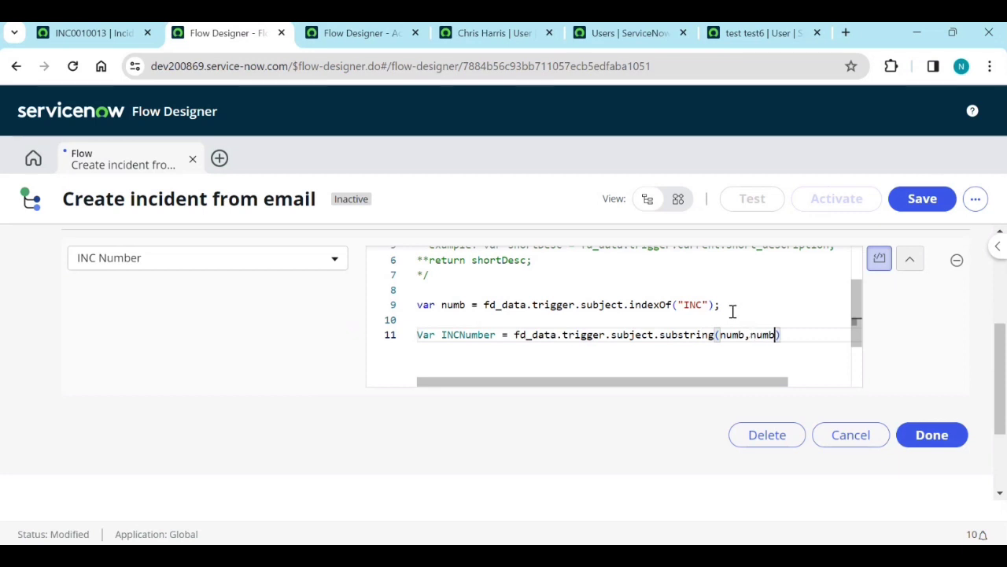
type("+10")
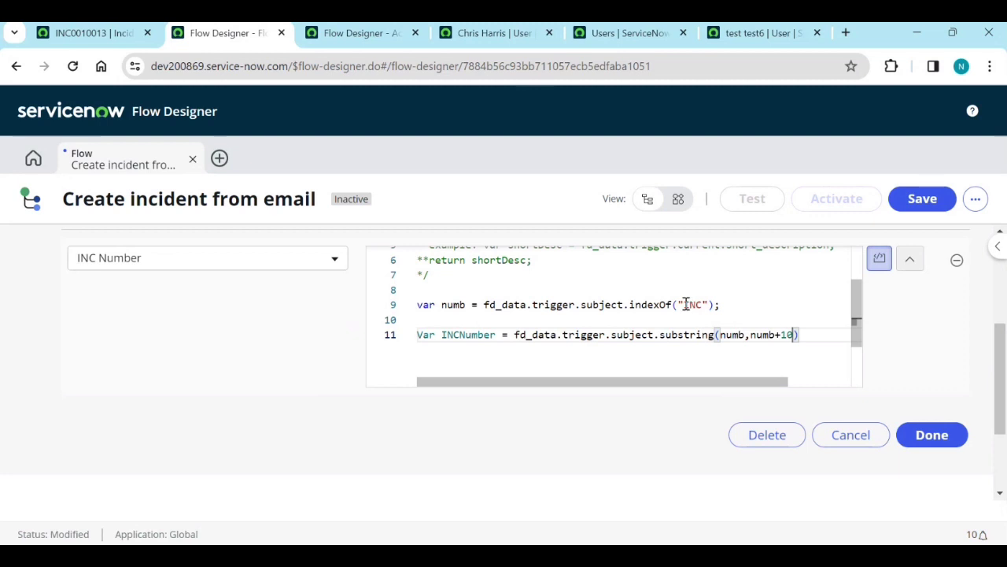
Switch to the Notepad notes and examine the sample email subjects, highlighting the incident number in the first one.
left_click(675, 551)
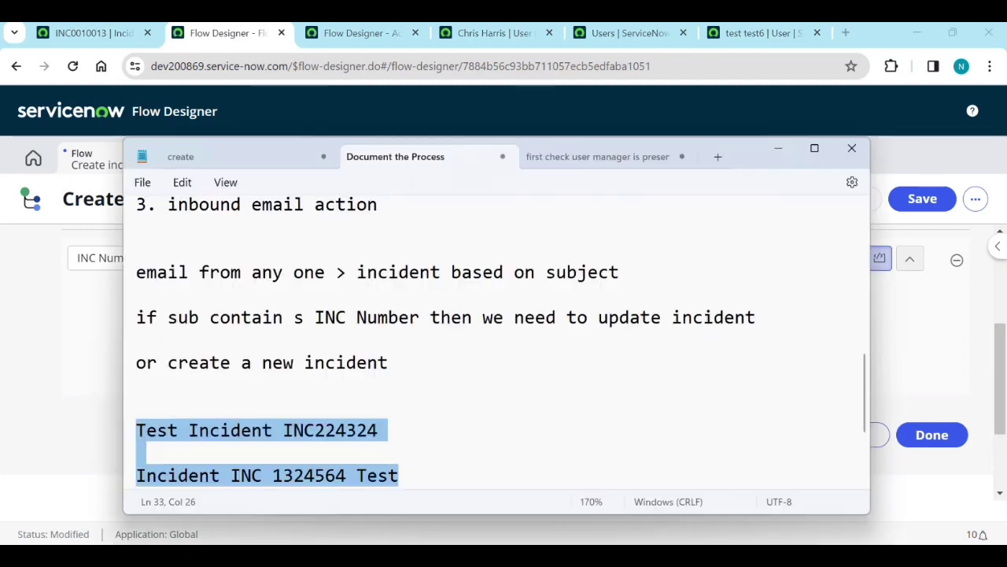
left_click(425, 452)
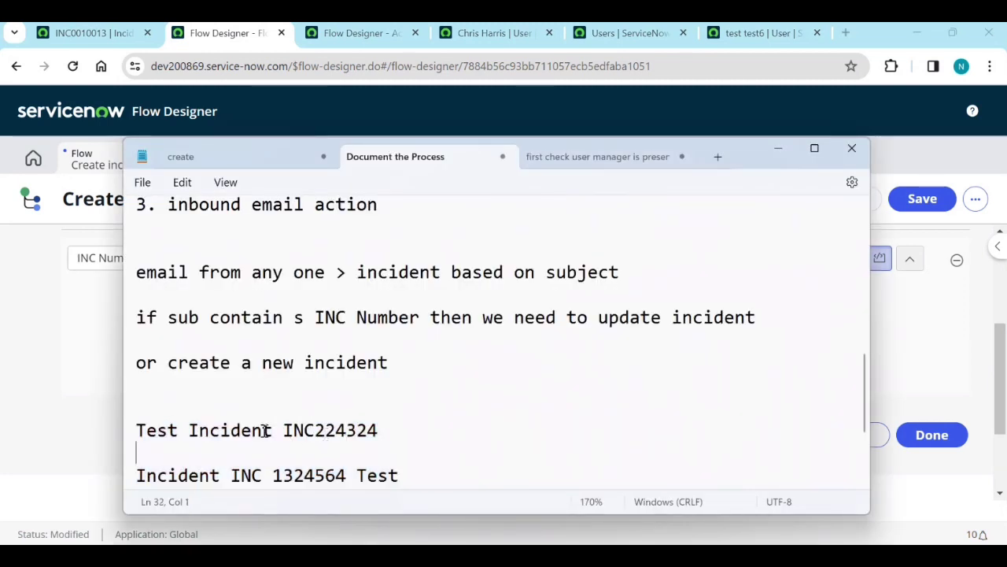
left_click_drag(389, 432, 135, 432)
left_click(245, 447)
left_click(778, 149)
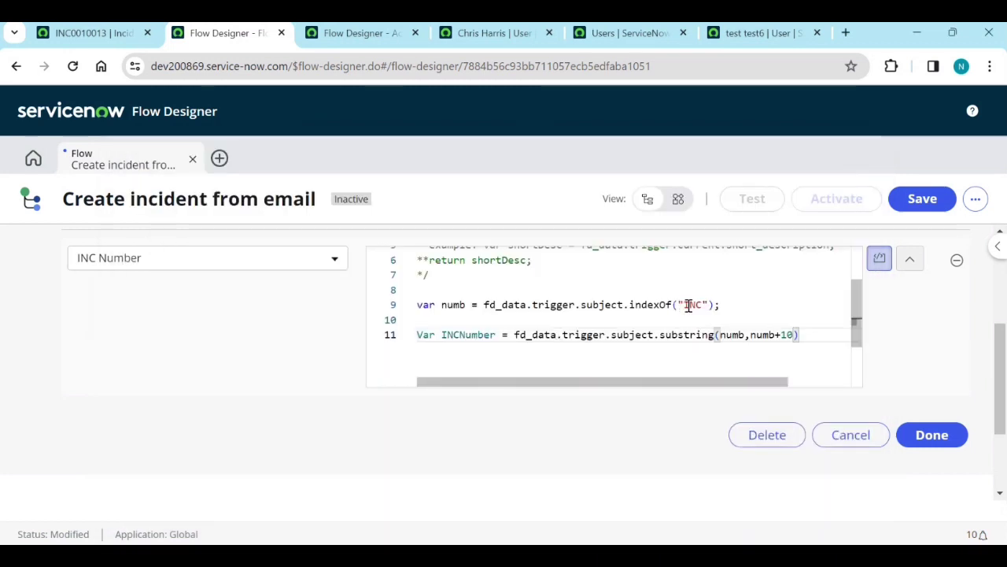
left_click(602, 556)
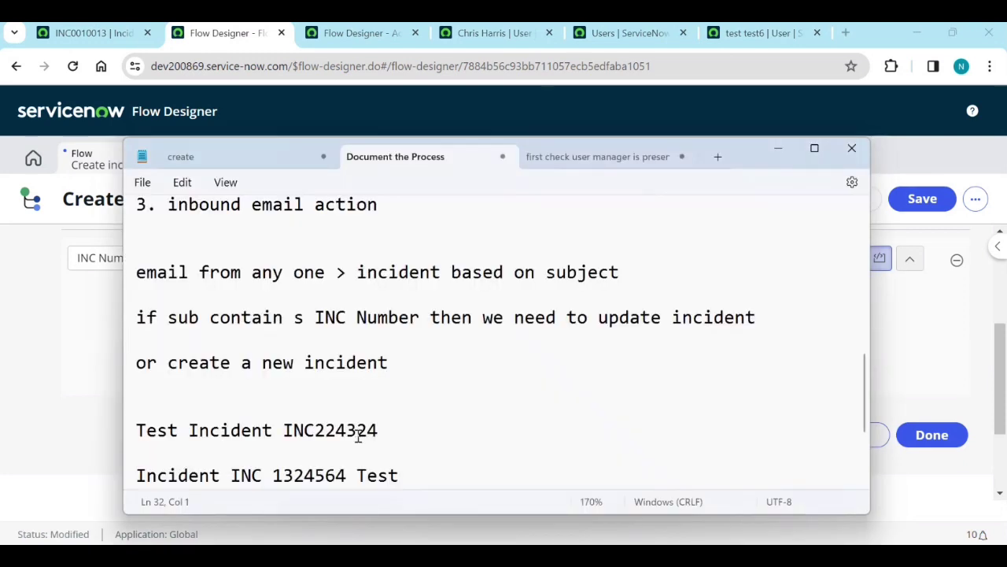
left_click(287, 432)
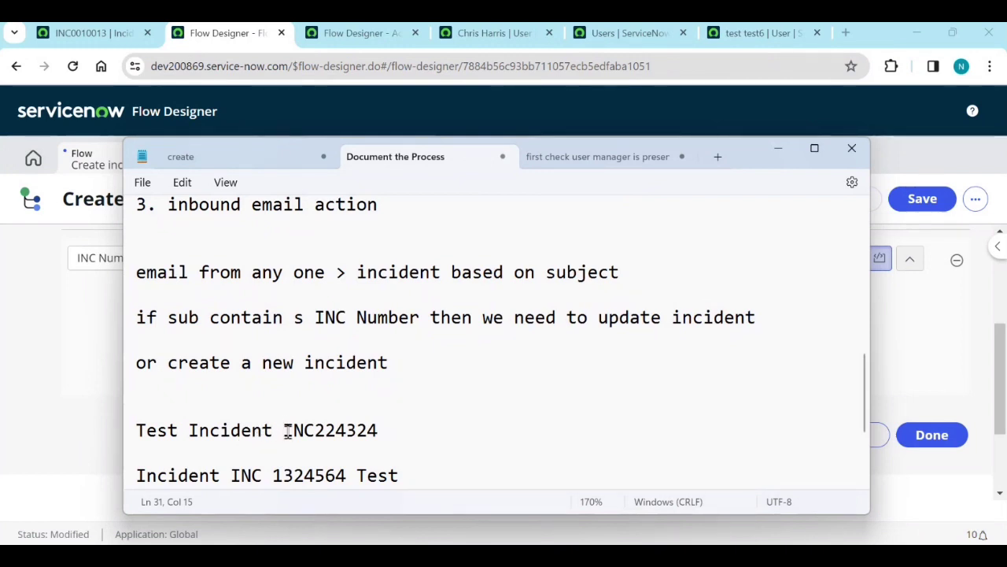
left_click(380, 429)
left_click_drag(378, 428, 283, 426)
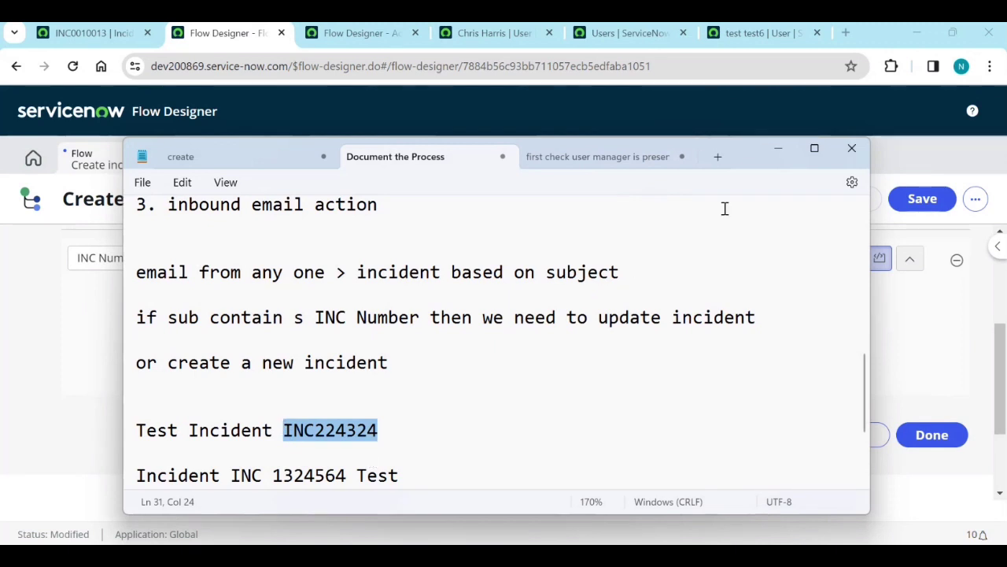
left_click(777, 150)
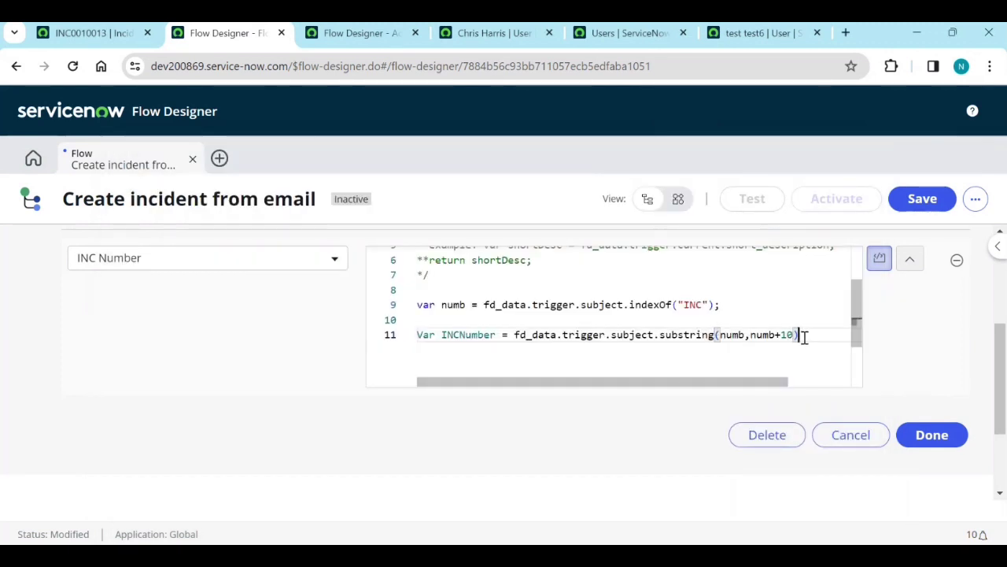
End the INCNumber statement with a semicolon, add "return INCnumber;" after a blank line, and confirm the Set Flow Variables step.
type(";")
key("Return")
key("Return")
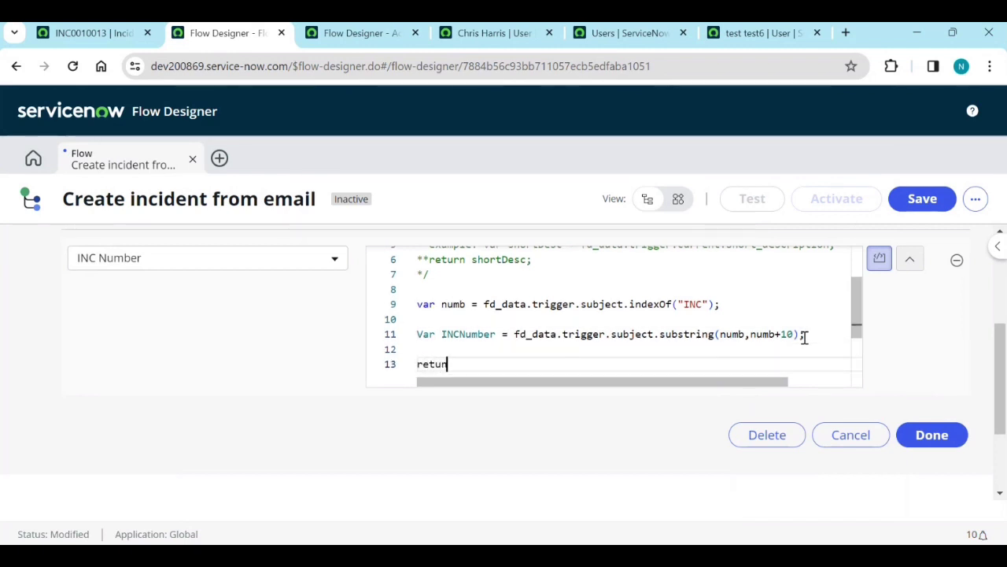
type("retunr")
key("BackSpace")
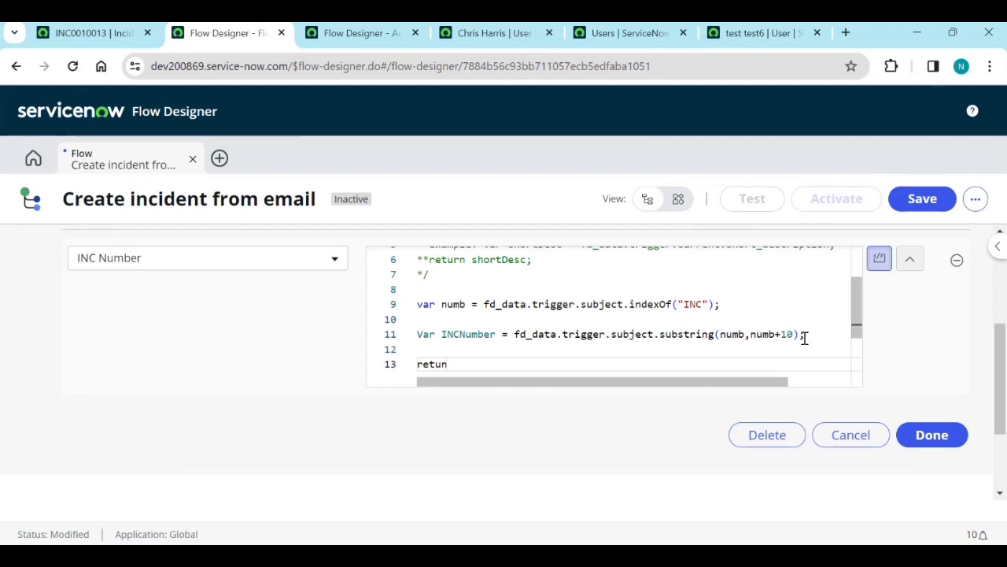
key("BackSpace")
type("rn IN")
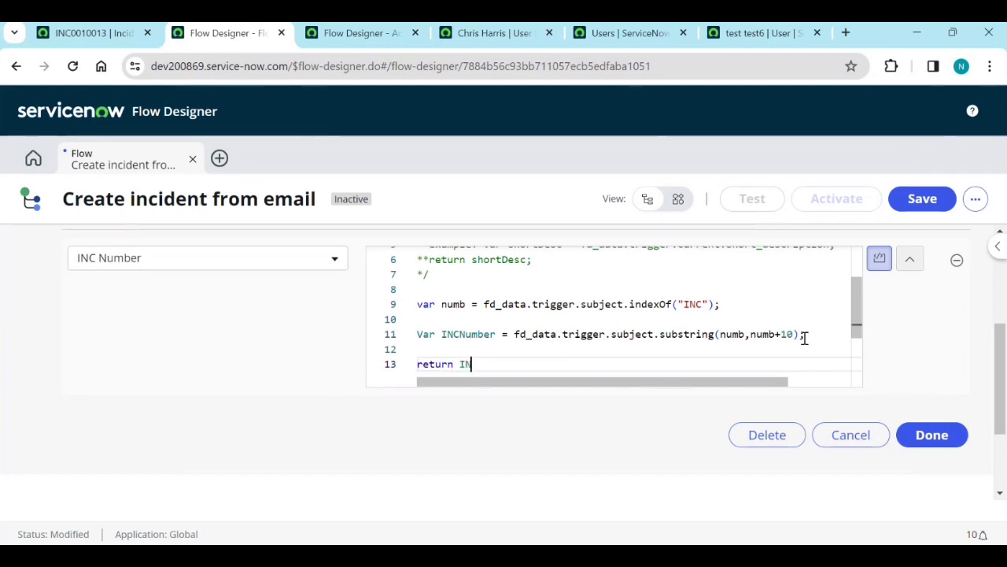
type("Cn")
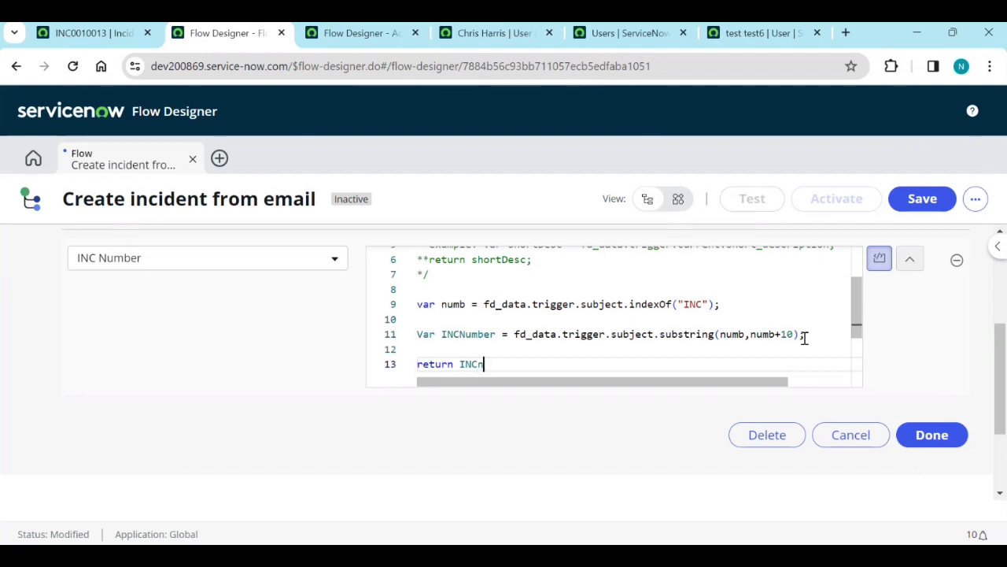
type("umber;")
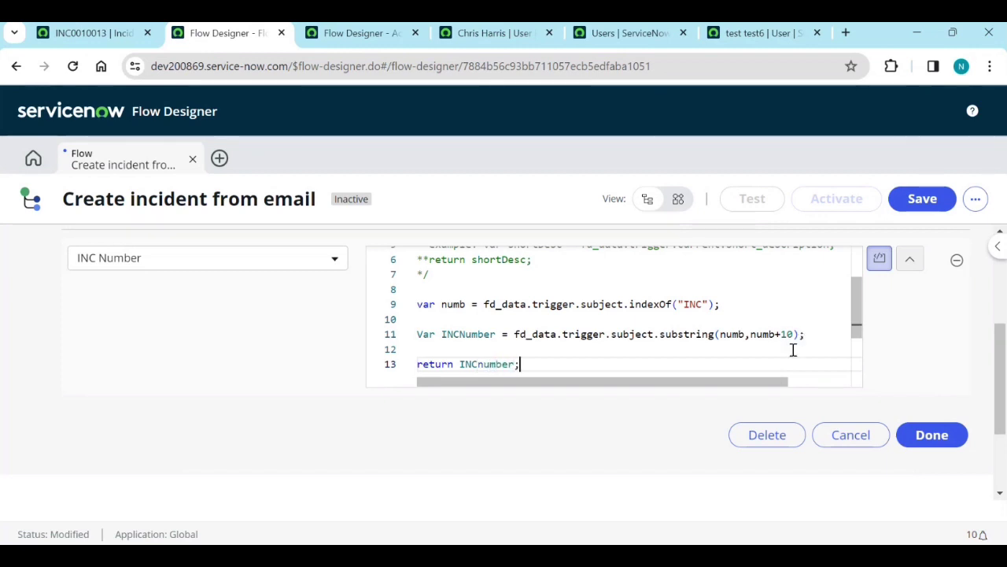
left_click(933, 435)
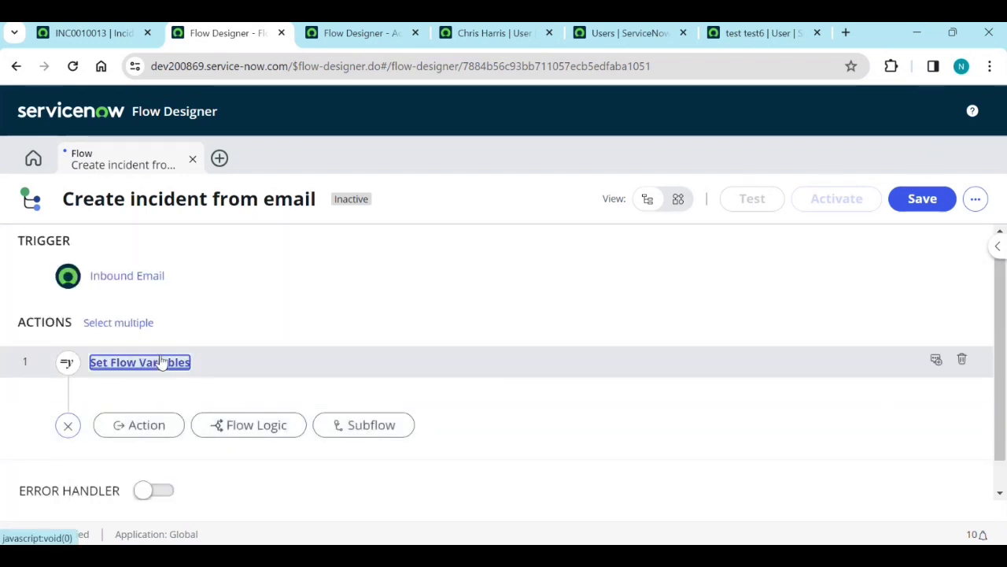
Add a Look Up Records action after Set Flow Variables and set its table to Incident [incident].
scroll(169, 363, "down", 1)
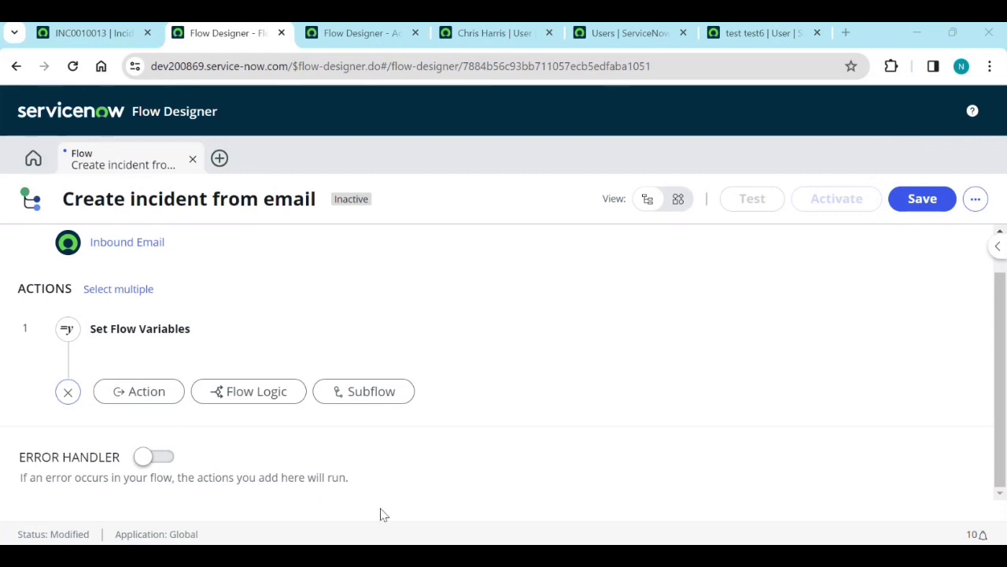
left_click(248, 398)
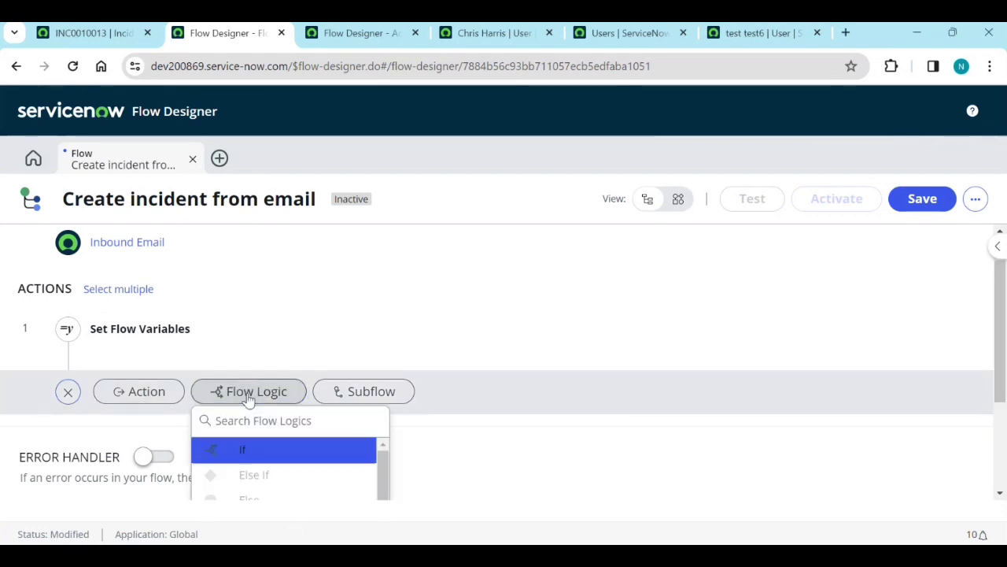
left_click(140, 398)
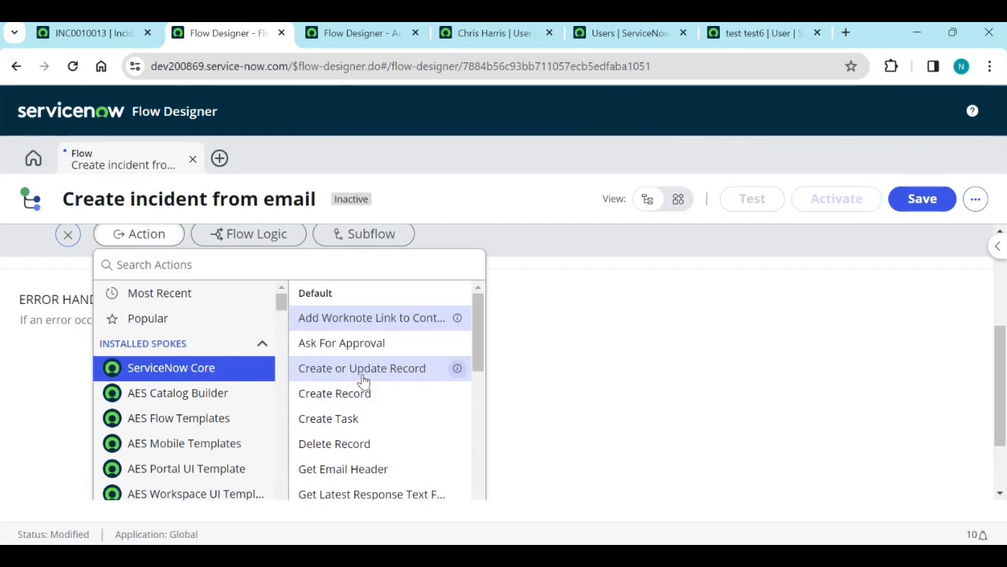
scroll(358, 441, "down", 2)
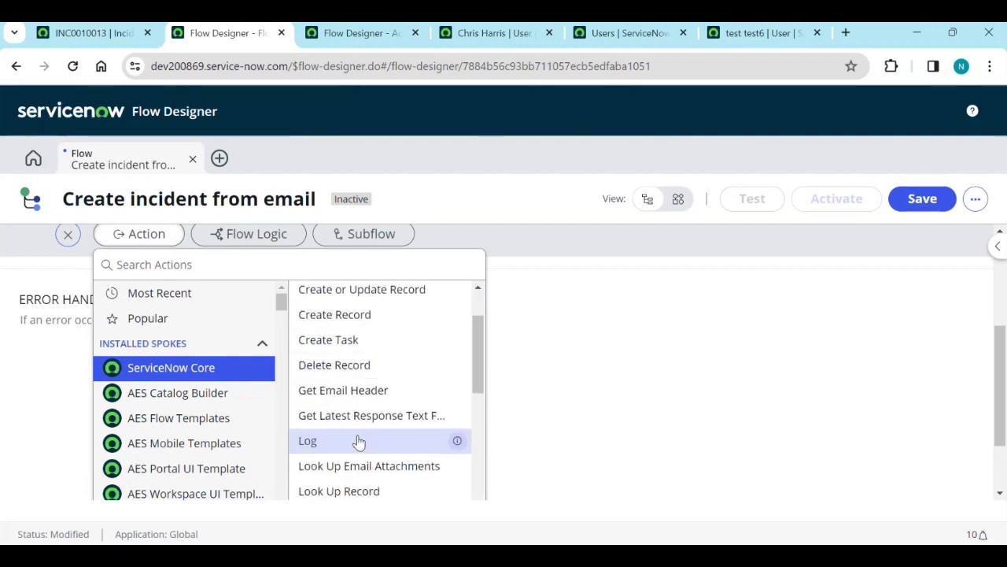
left_click(365, 439)
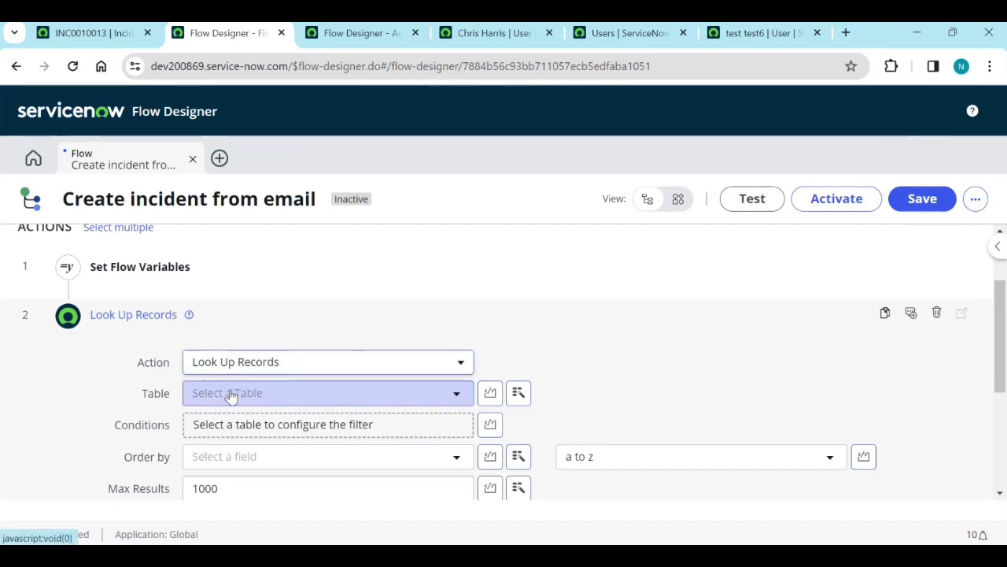
left_click(231, 396)
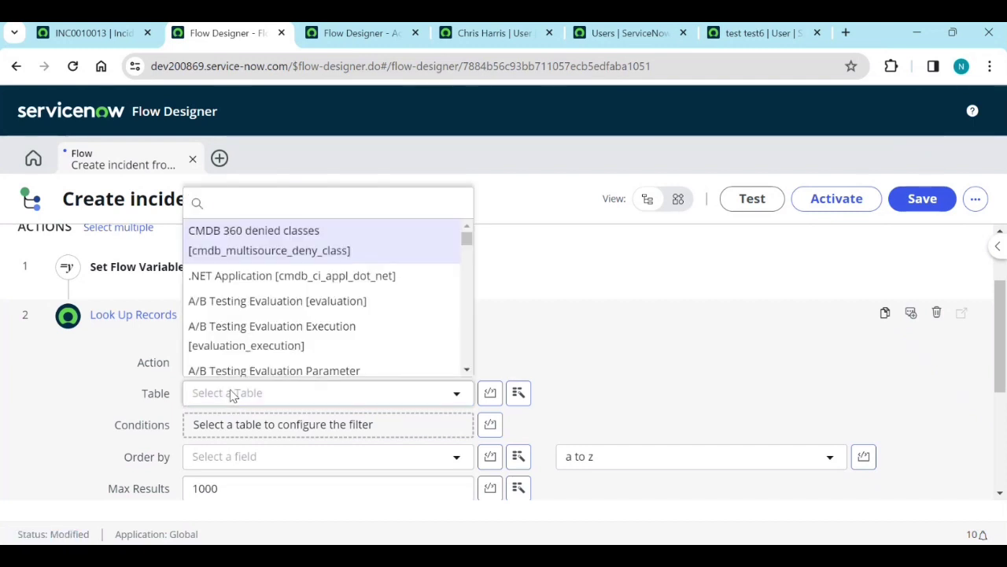
type("incid")
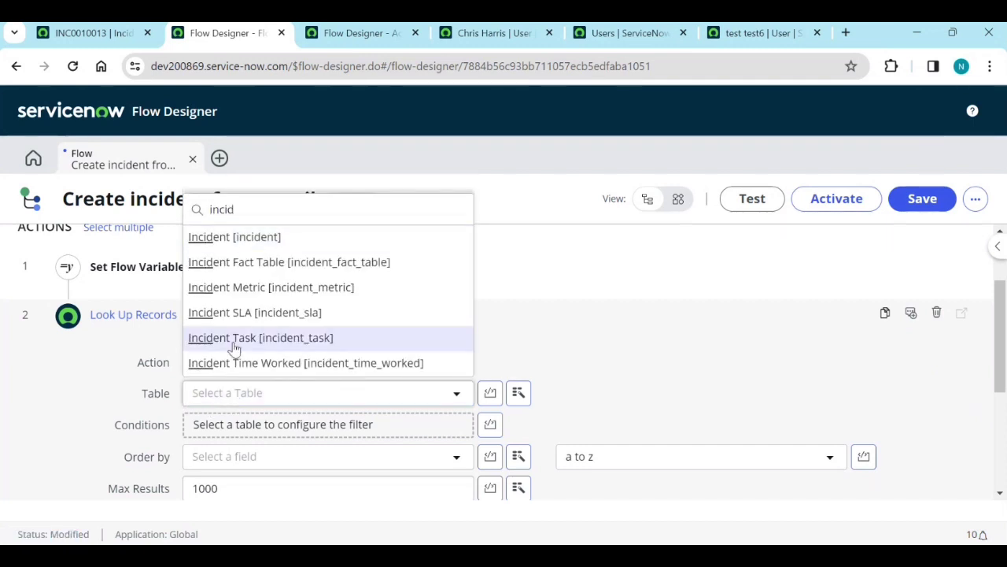
left_click(266, 238)
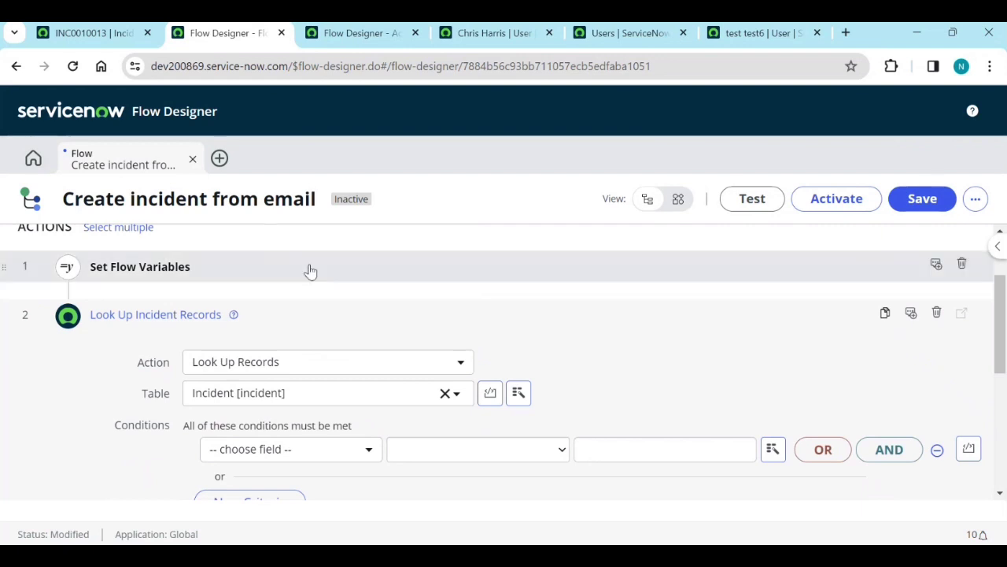
Set the lookup condition's field to Number with the operator "is".
left_click(256, 460)
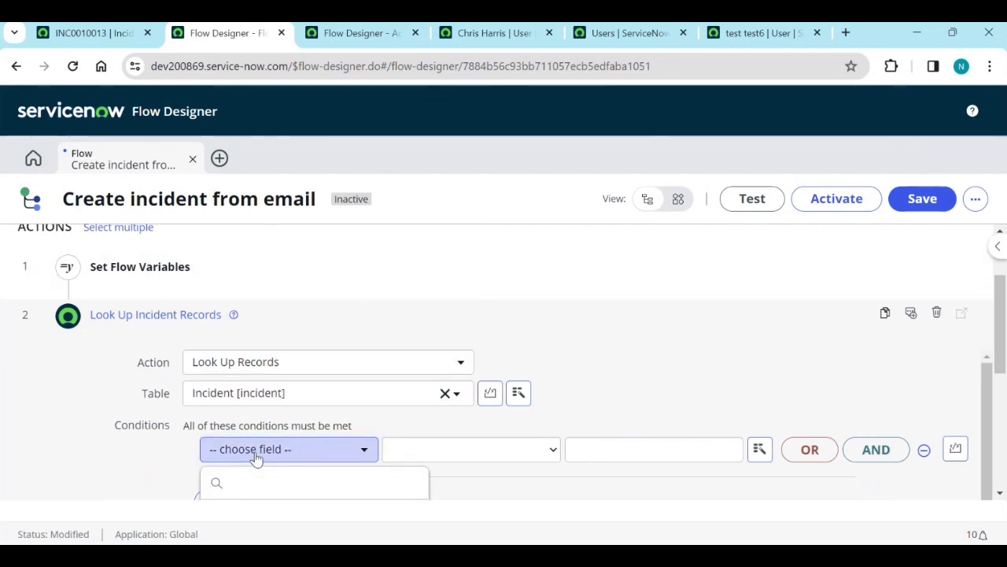
type("num")
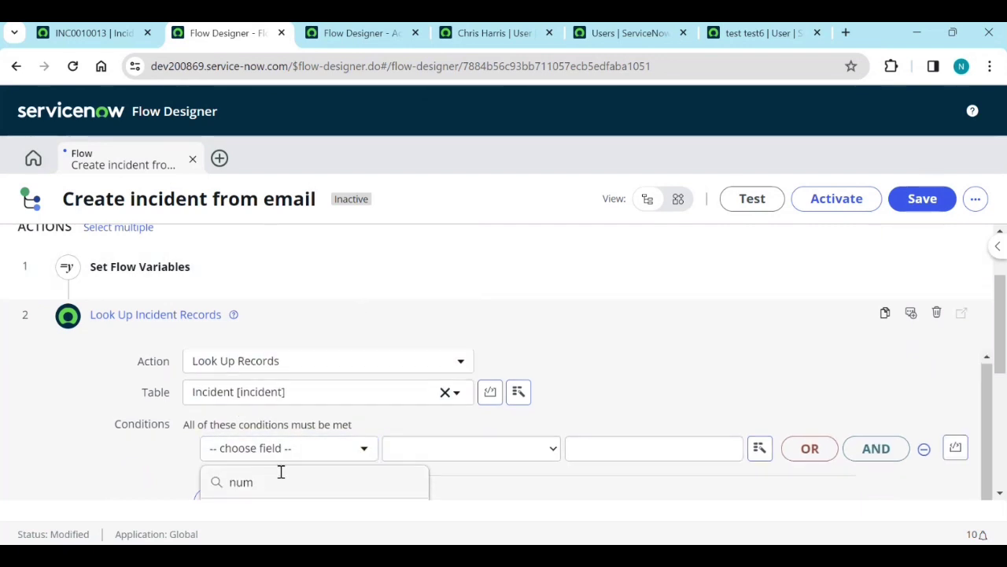
left_click(283, 465)
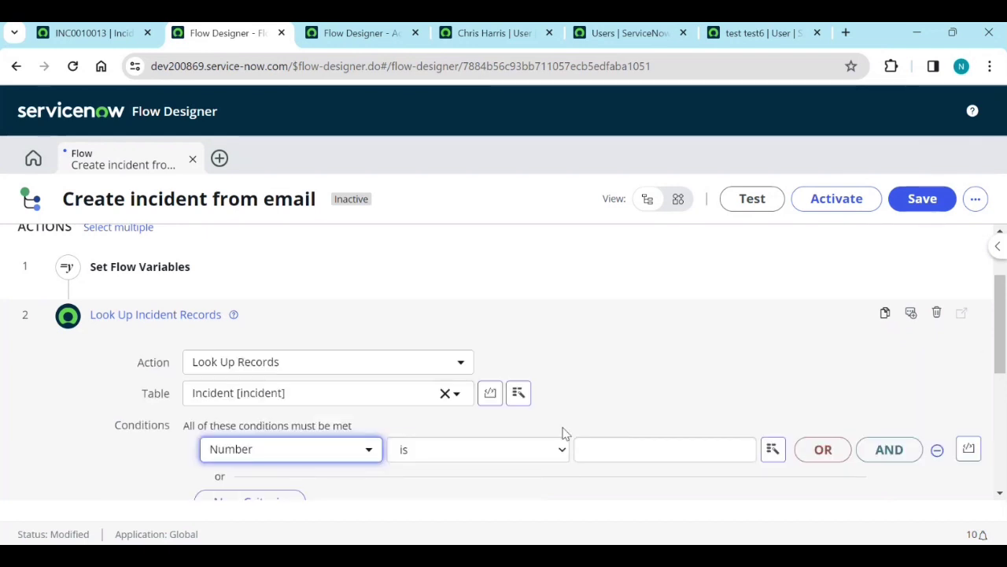
Show the flow's data and expand the trigger, Set Flow Variables and Look Up Records entries to look for the incident number variable.
left_click(996, 247)
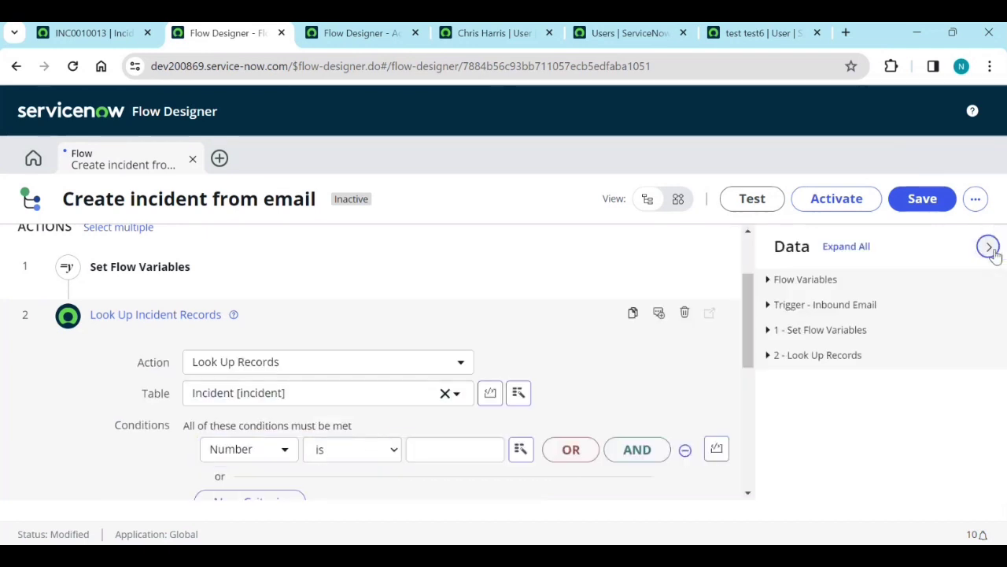
left_click(767, 331)
left_click(766, 334)
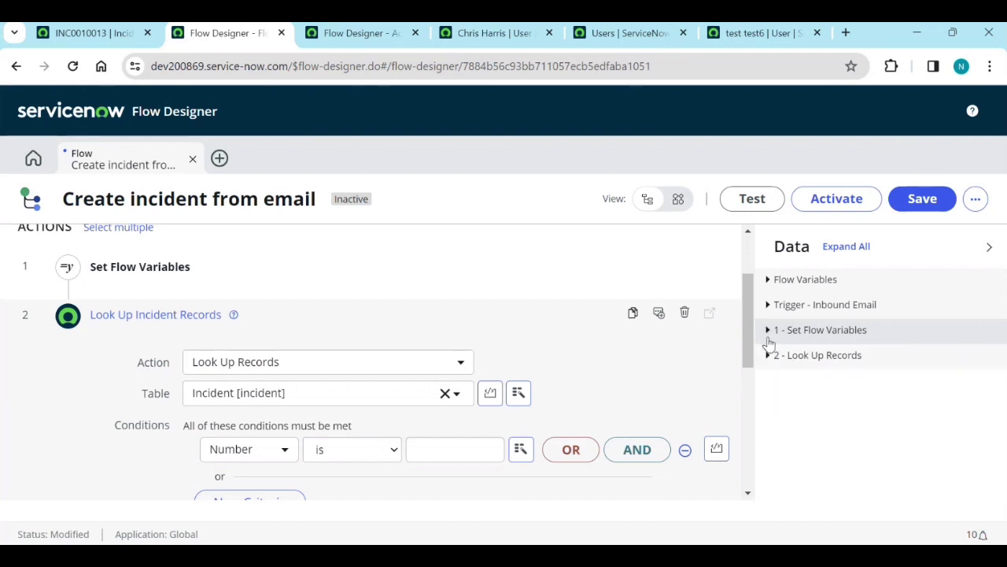
left_click(767, 360)
scroll(833, 394, "down", 5)
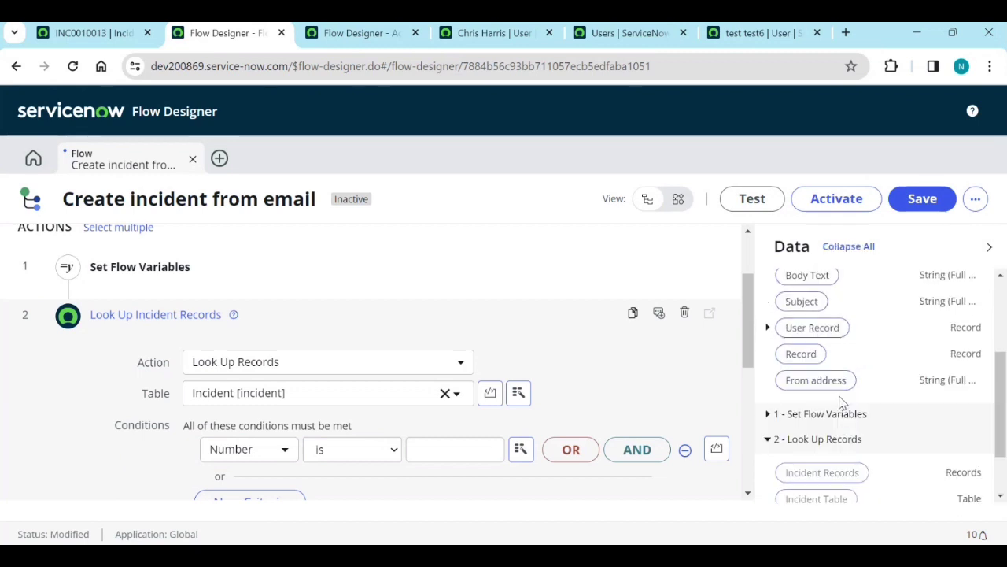
left_click(766, 347)
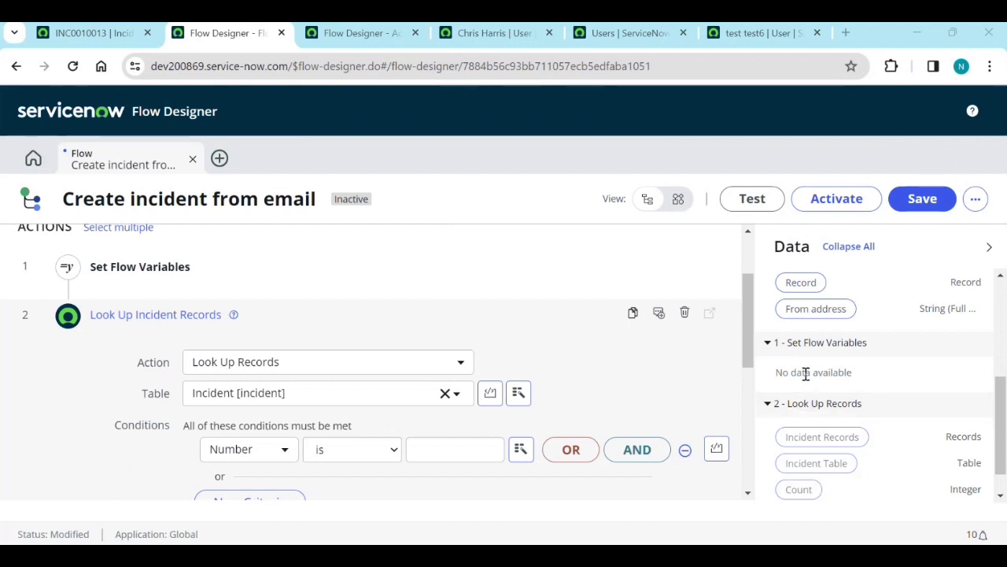
Reopen the Set Flow Variables step, check the INC Number script through its return line, and confirm the step.
left_click(128, 281)
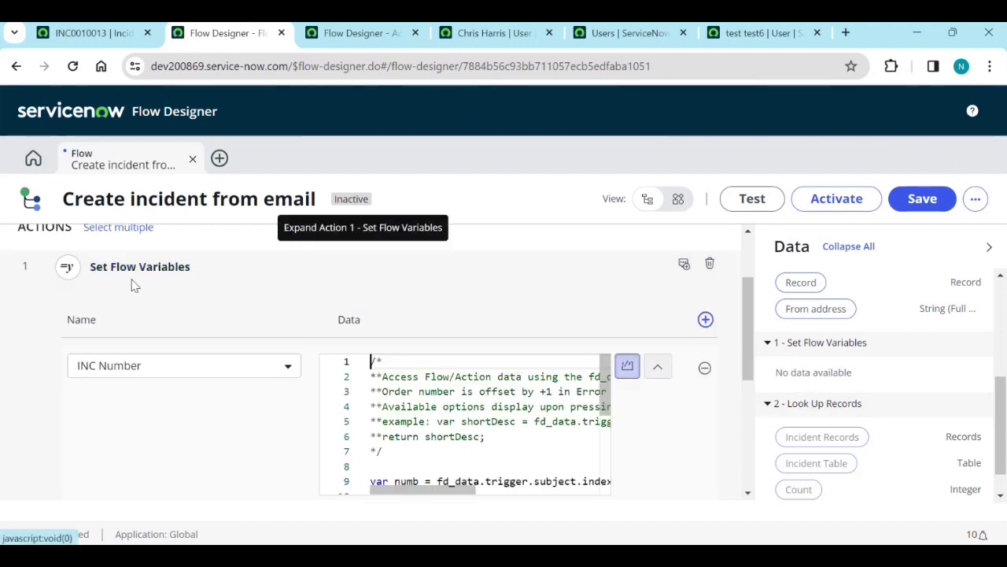
scroll(407, 387, "down", 2)
left_click(692, 386)
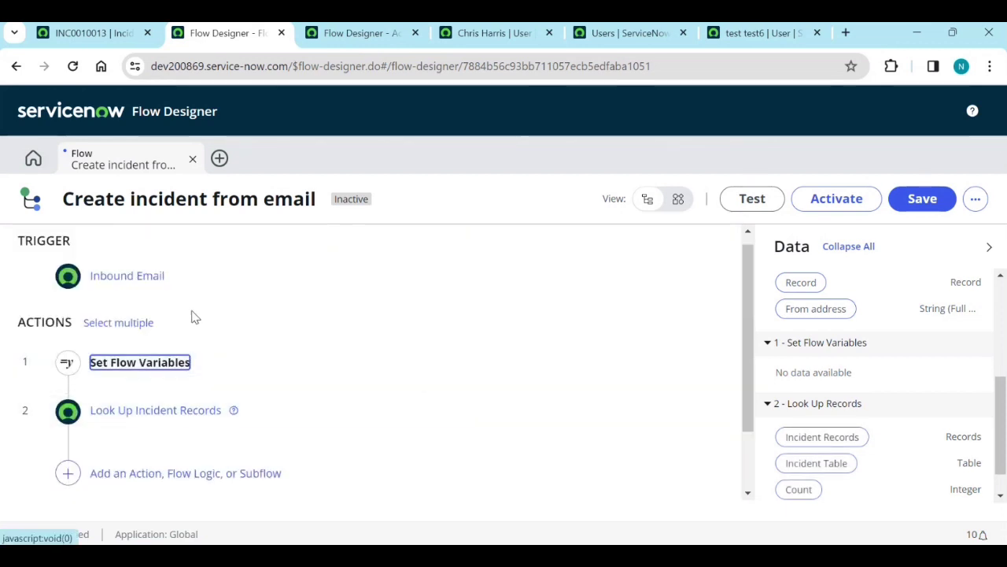
left_click(167, 364)
scroll(203, 396, "down", 2)
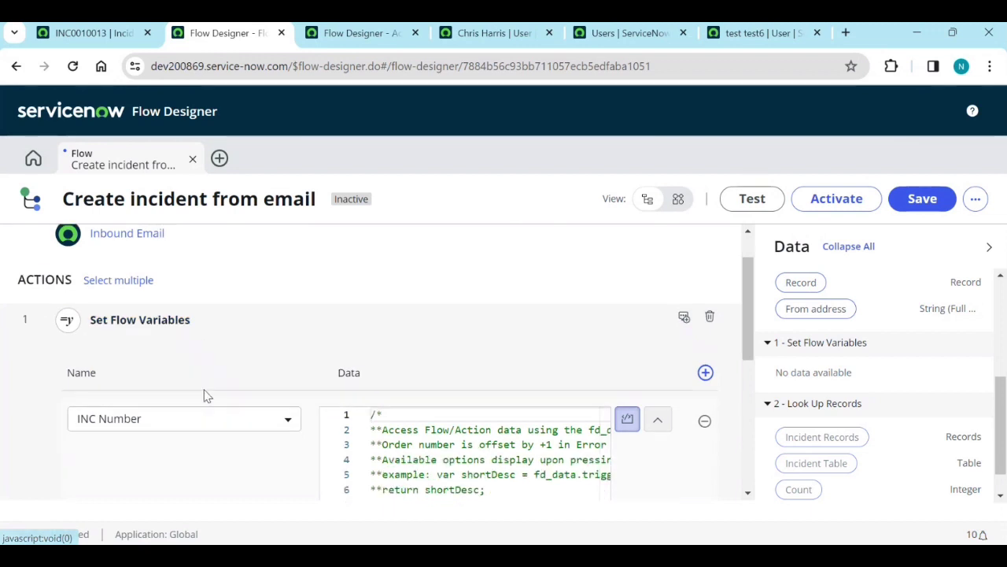
scroll(472, 402, "down", 3)
scroll(641, 422, "down", 2)
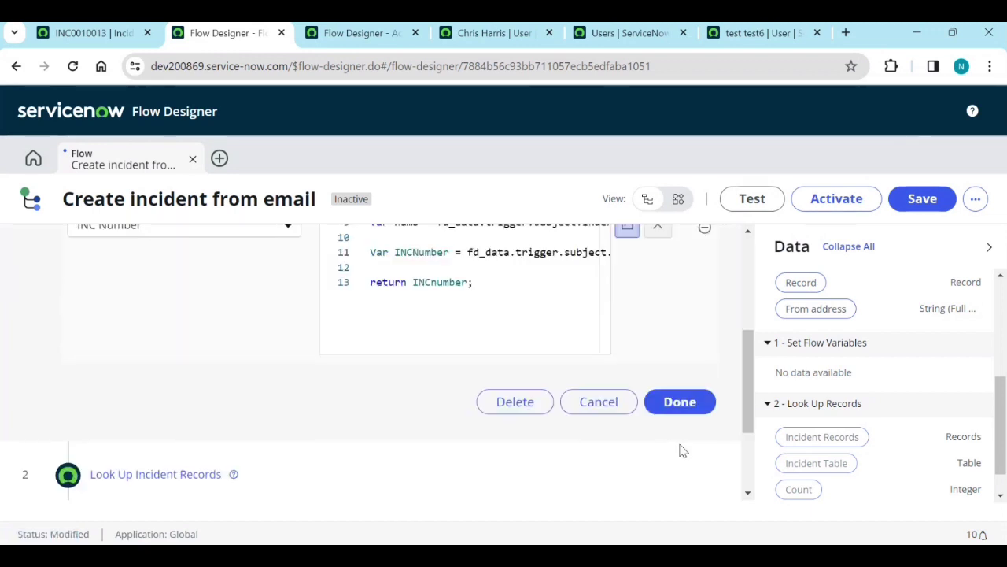
left_click(683, 406)
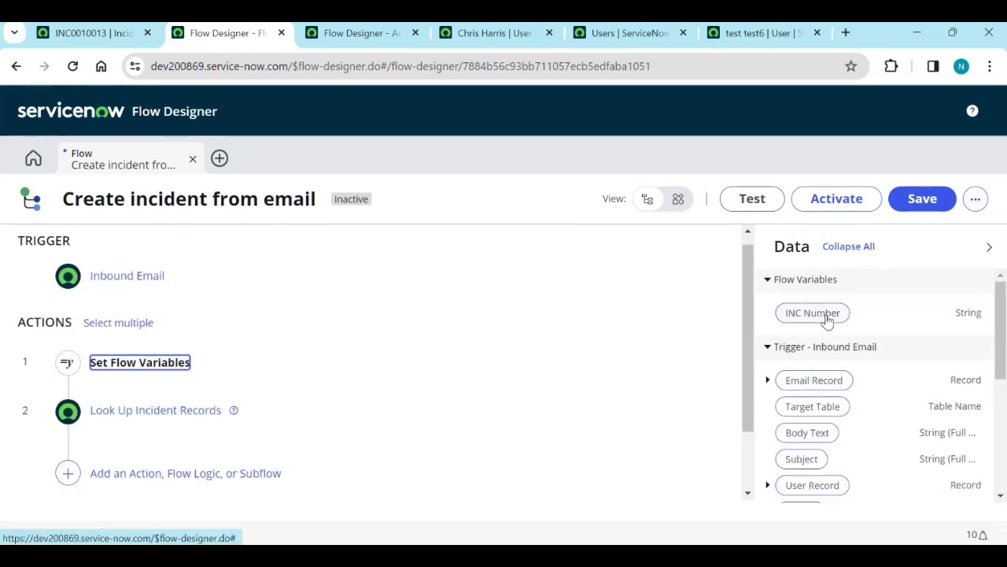
Reopen the Look Up Incident Records action and insert the INC Number flow variable into its Conditions.
left_click(162, 416)
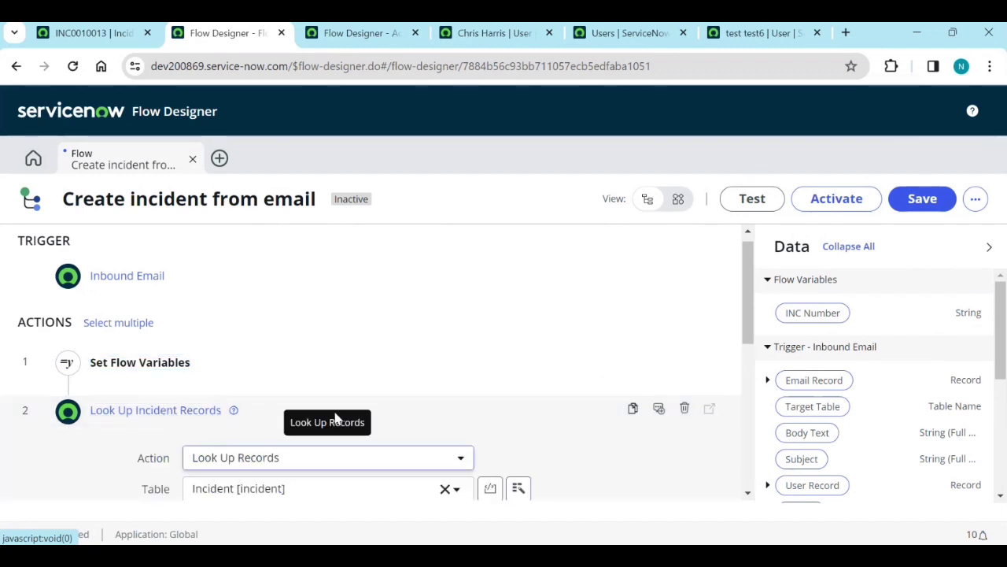
left_click_drag(807, 312, 441, 388)
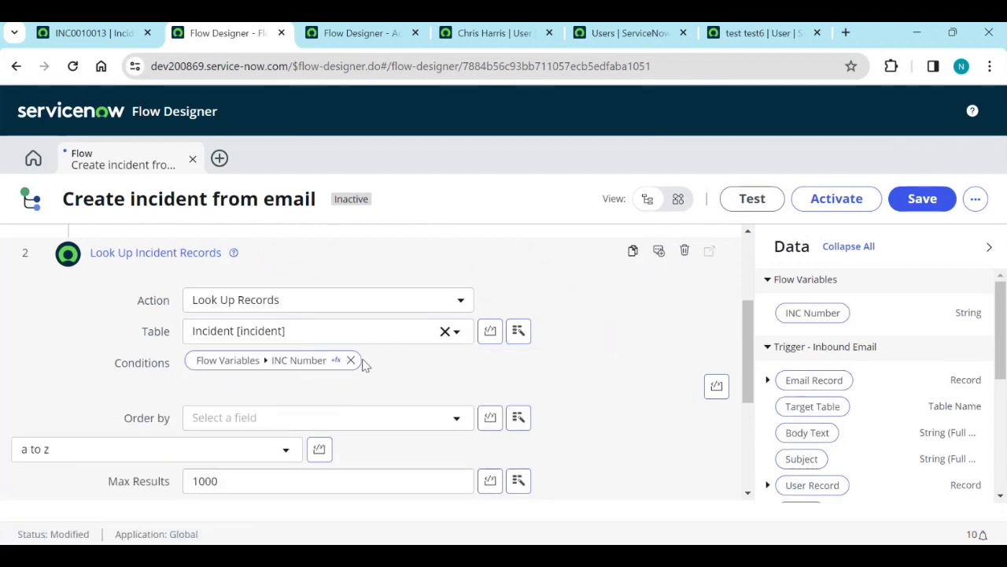
Replace the Look Up Incident Records condition with Number is the INC Number flow variable, and confirm the action.
left_click(352, 360)
left_click(260, 389)
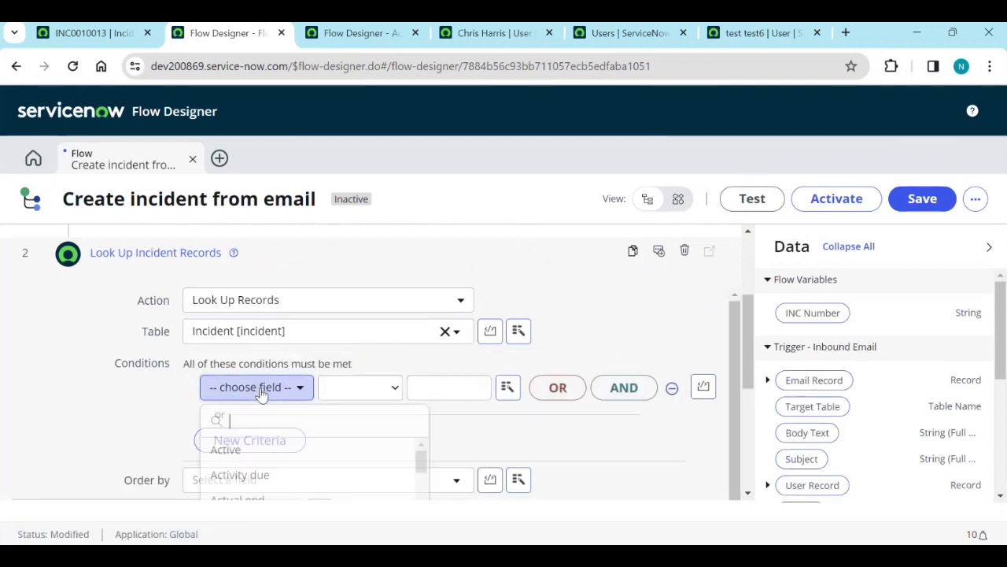
type("num")
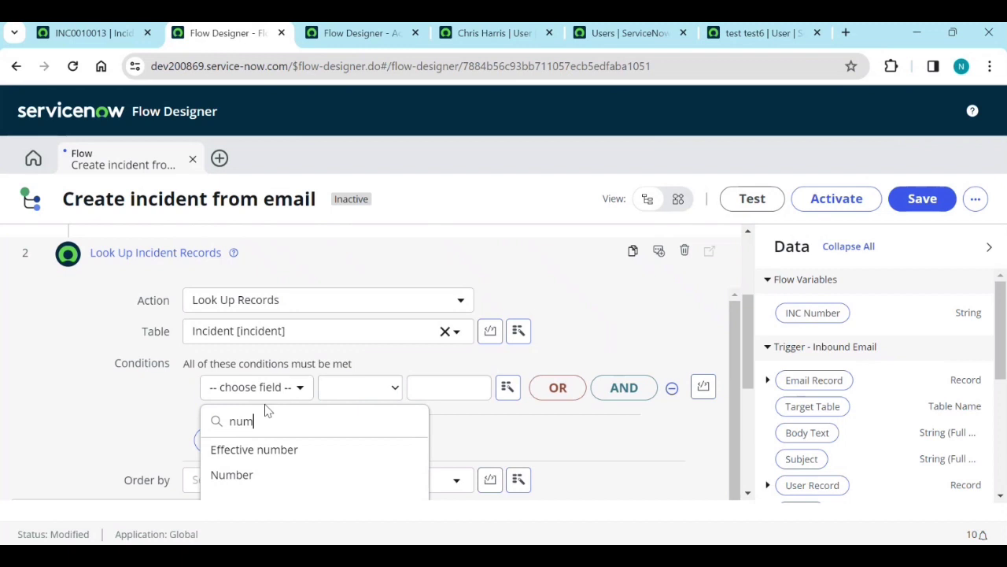
left_click(259, 474)
left_click_drag(826, 315, 466, 393)
scroll(672, 461, "down", 1)
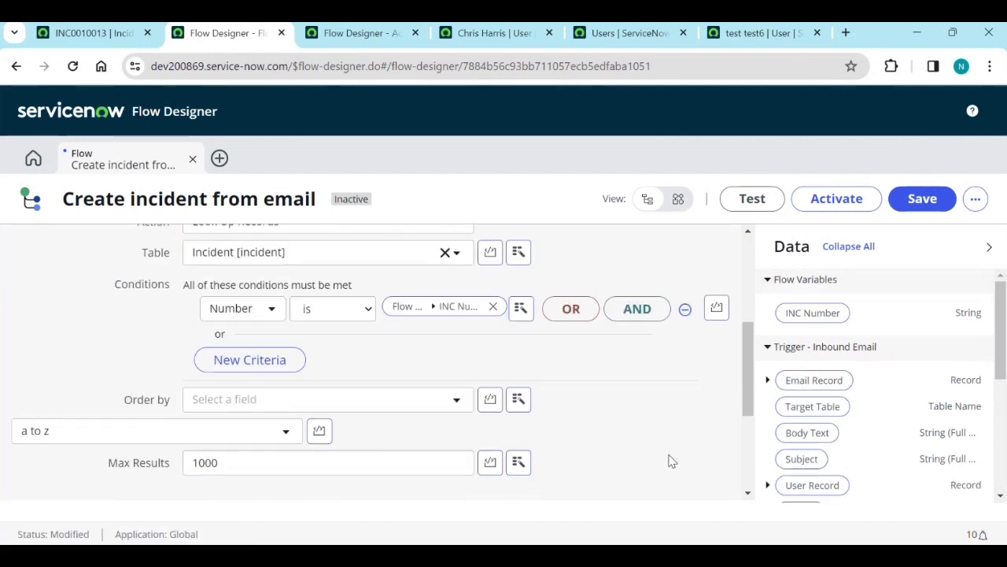
scroll(566, 411, "down", 1)
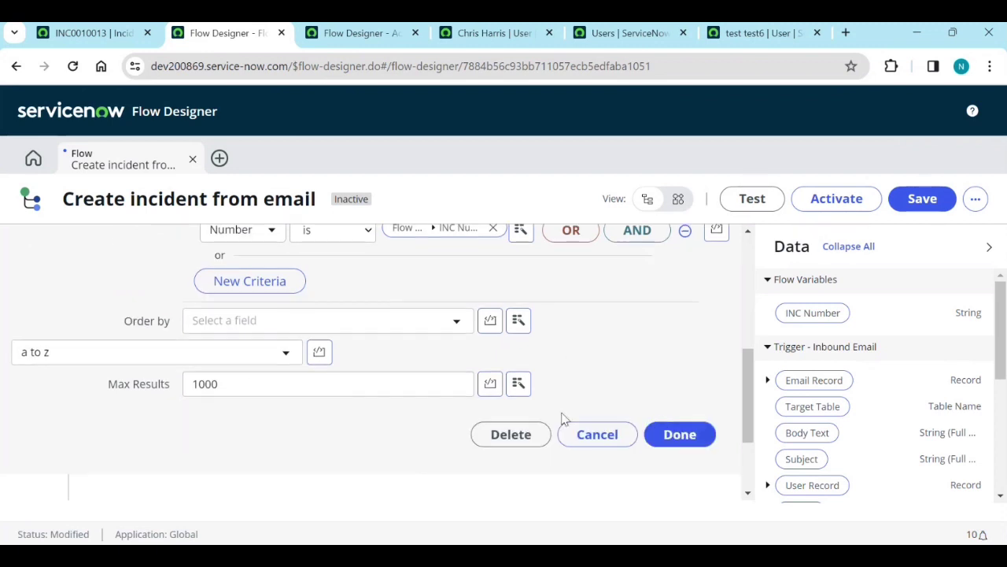
left_click(697, 443)
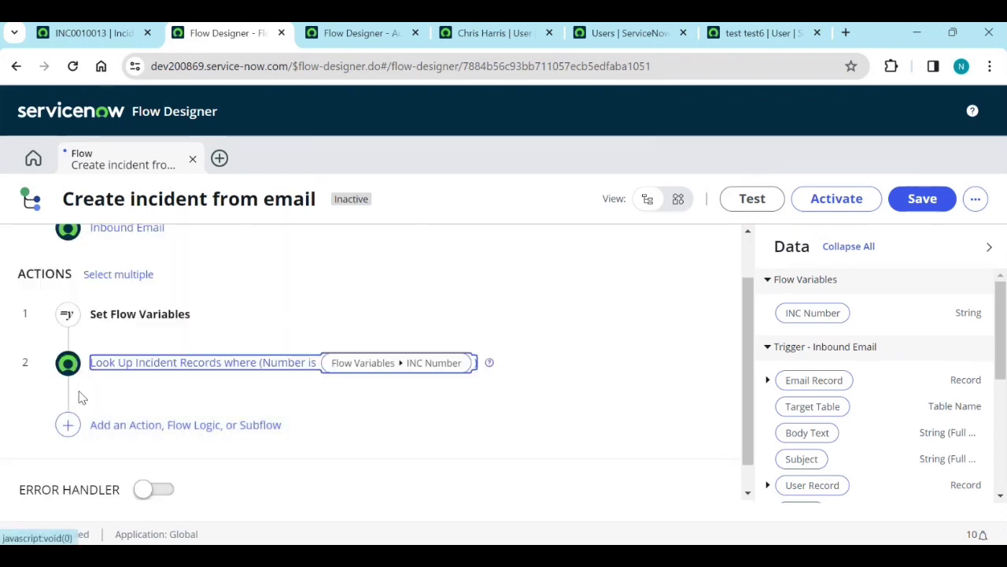
Add a ServiceNow Core Update Record action after the incident lookup.
left_click(68, 426)
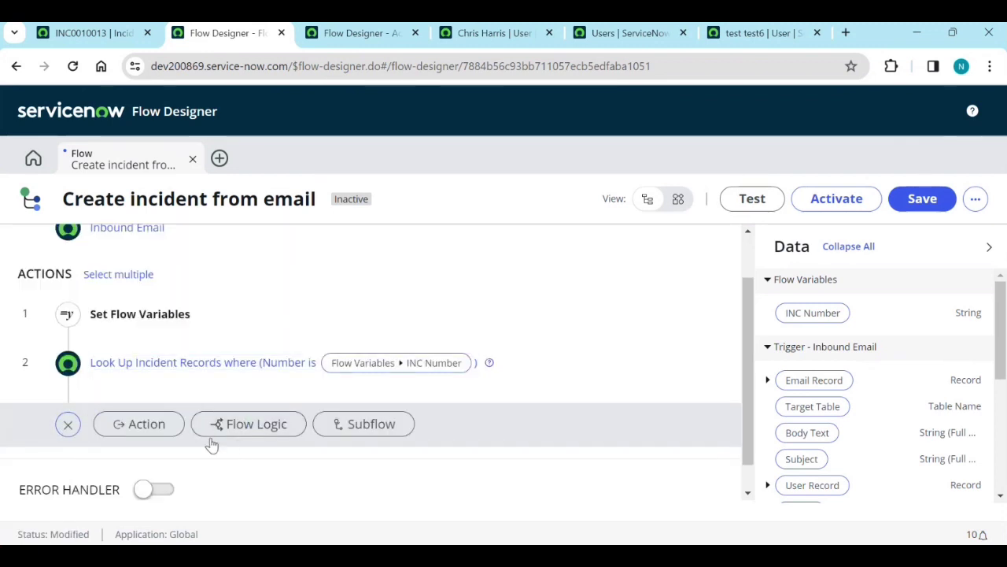
left_click(158, 426)
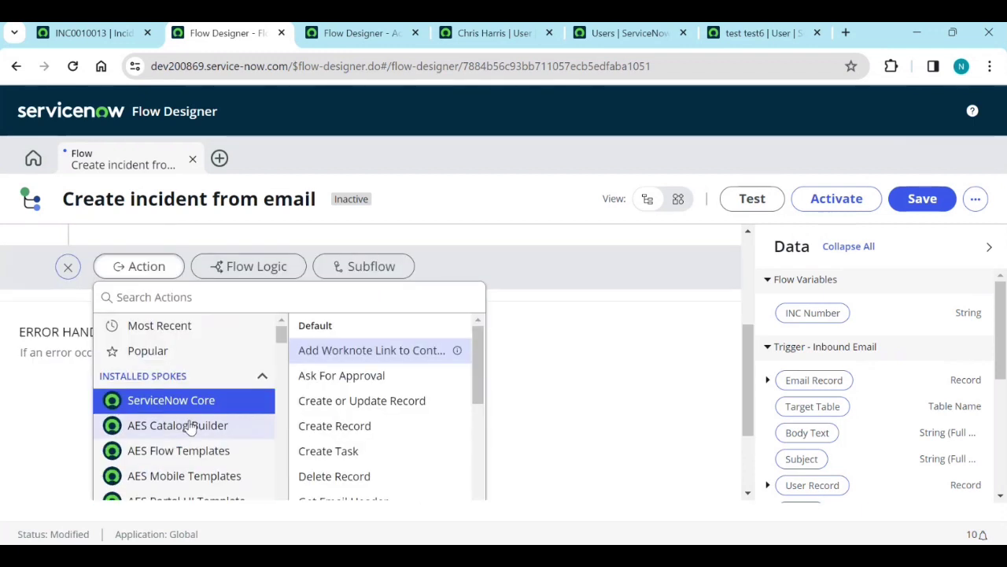
scroll(338, 440, "down", 5)
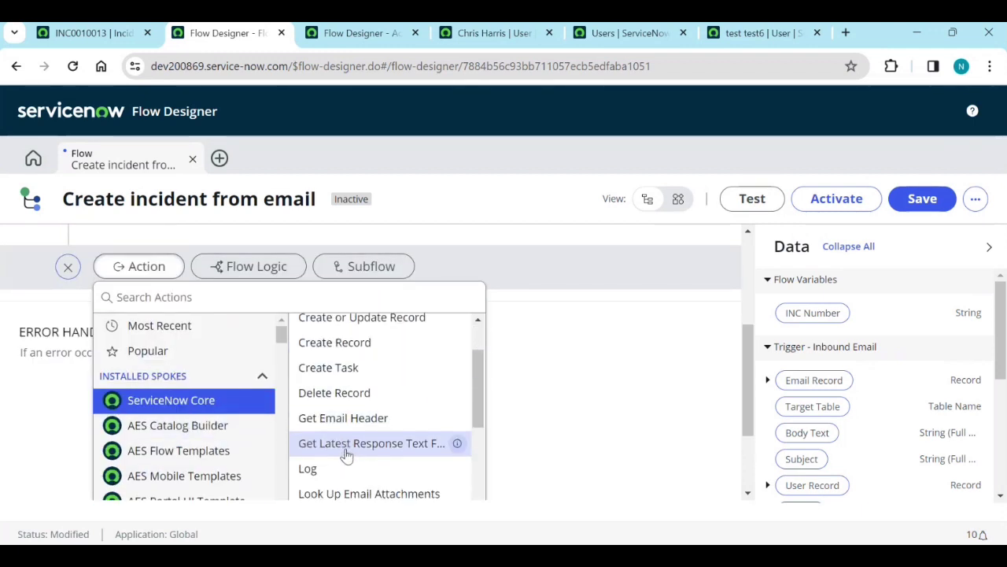
scroll(346, 470, "down", 3)
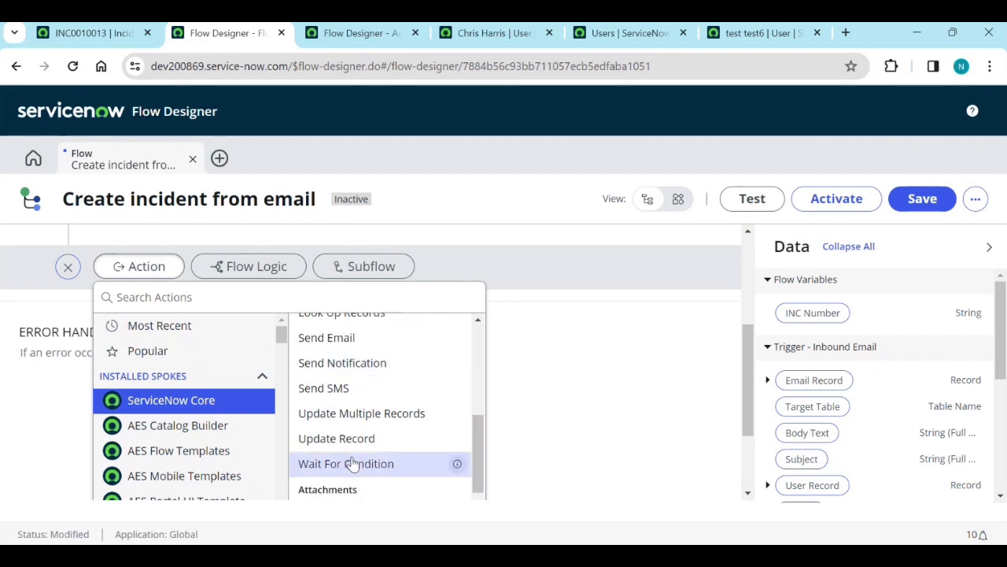
left_click(354, 446)
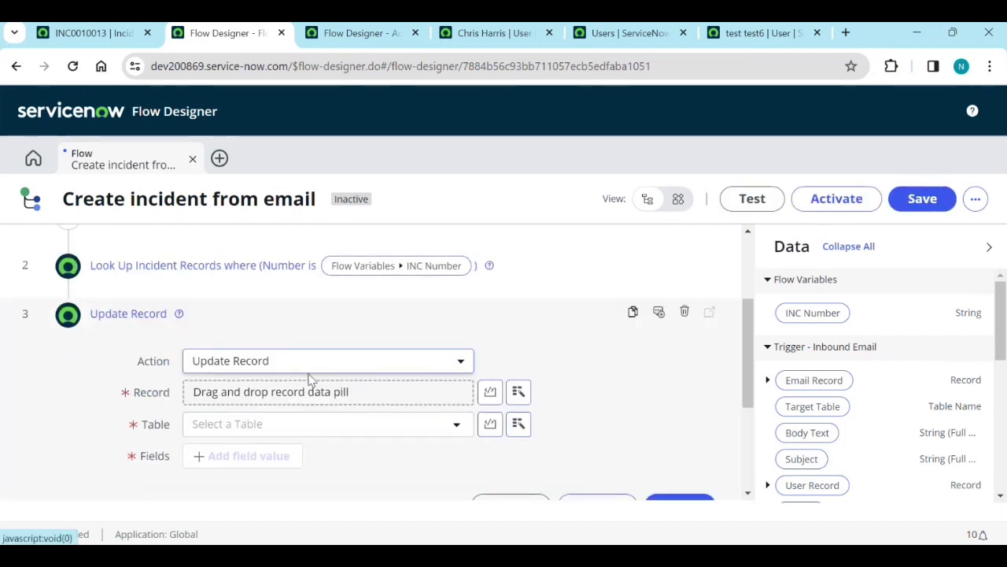
Try to use the lookup's Incident Records data pill as the Record of the Update Record action.
scroll(887, 383, "down", 5)
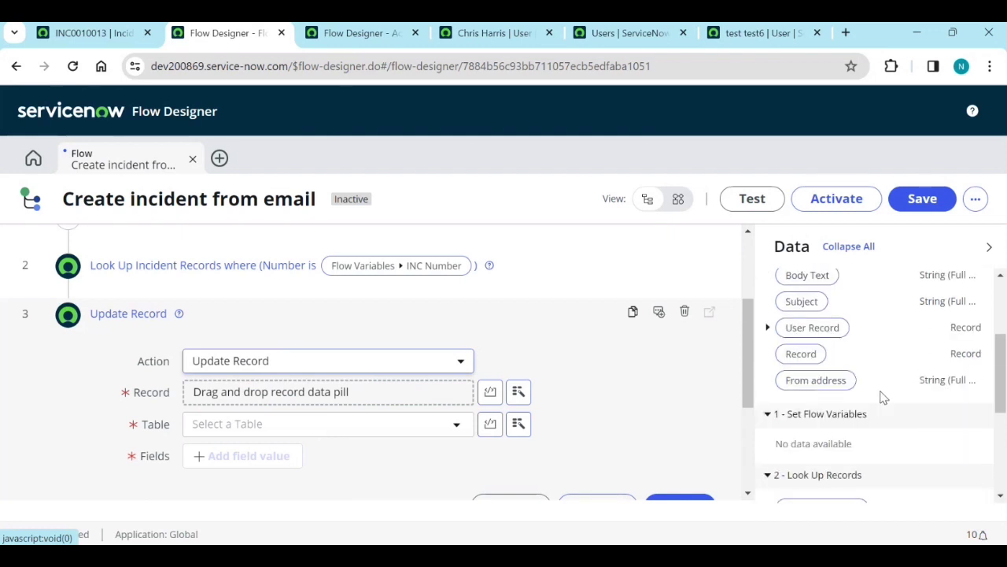
left_click(833, 353)
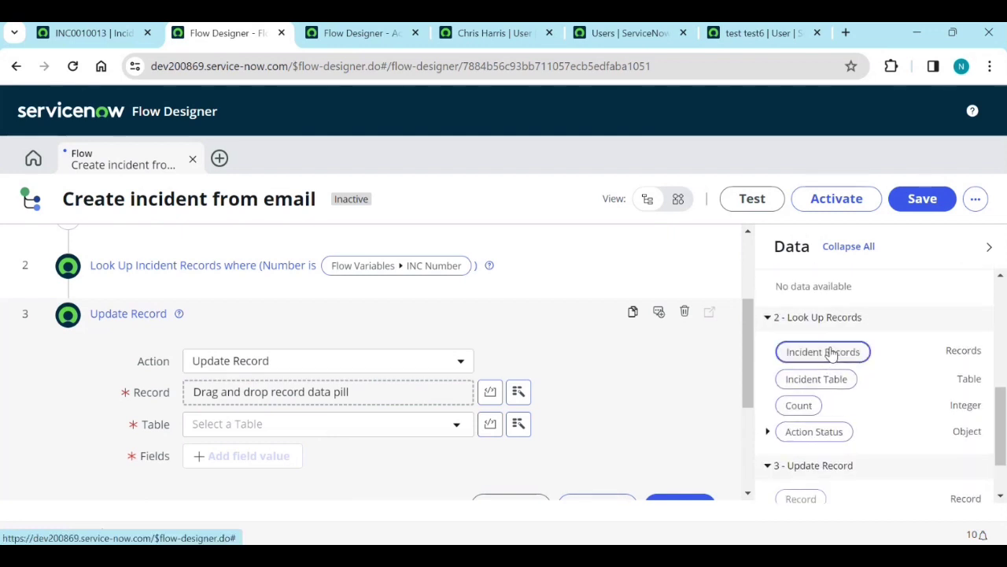
left_click_drag(832, 353, 296, 362)
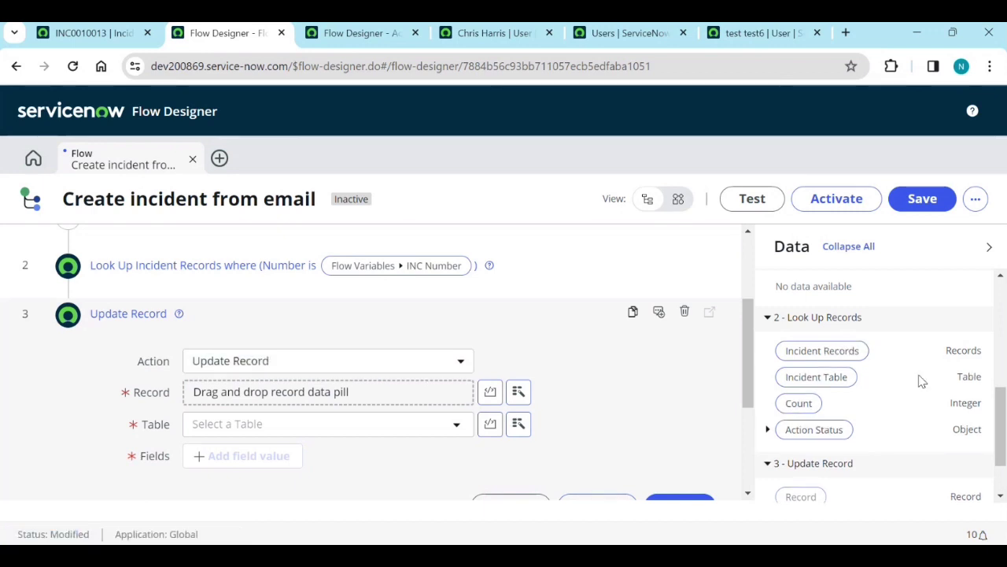
left_click_drag(826, 352, 344, 401)
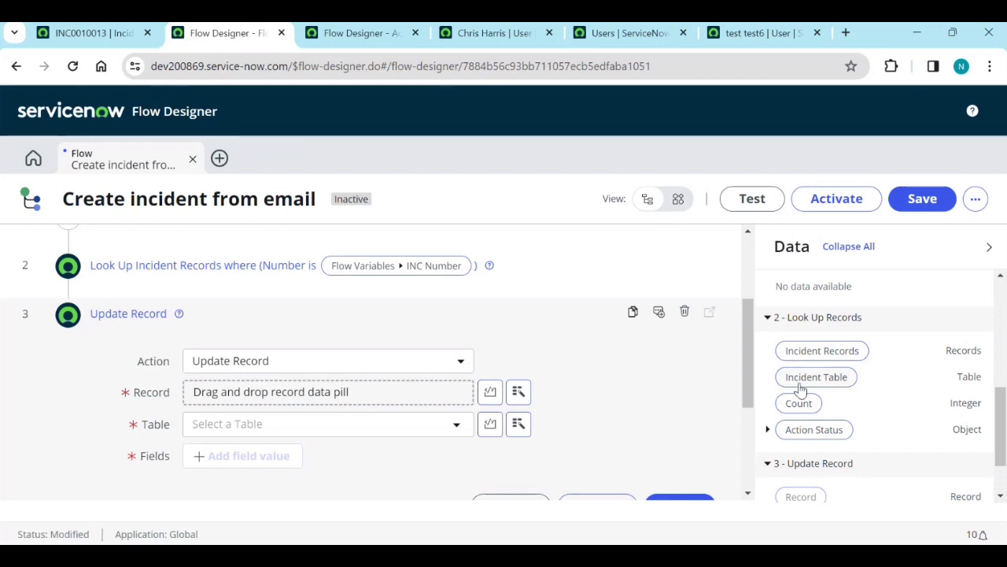
scroll(794, 389, "down", 2)
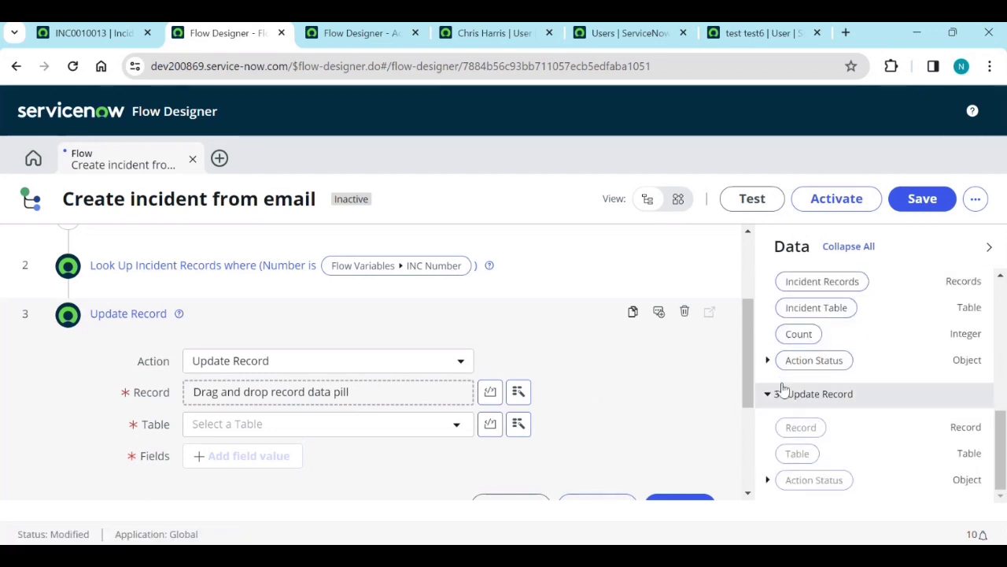
left_click_drag(810, 288, 218, 392)
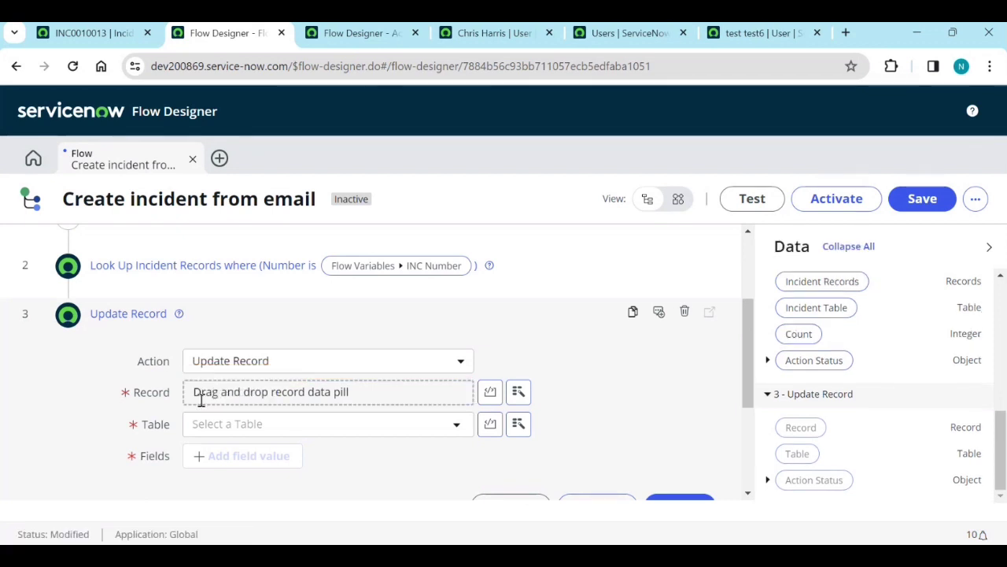
Change the action of step 2 from Look Up Records to Look Up Record and set its table to Incident [incident].
scroll(218, 380, "up", 1)
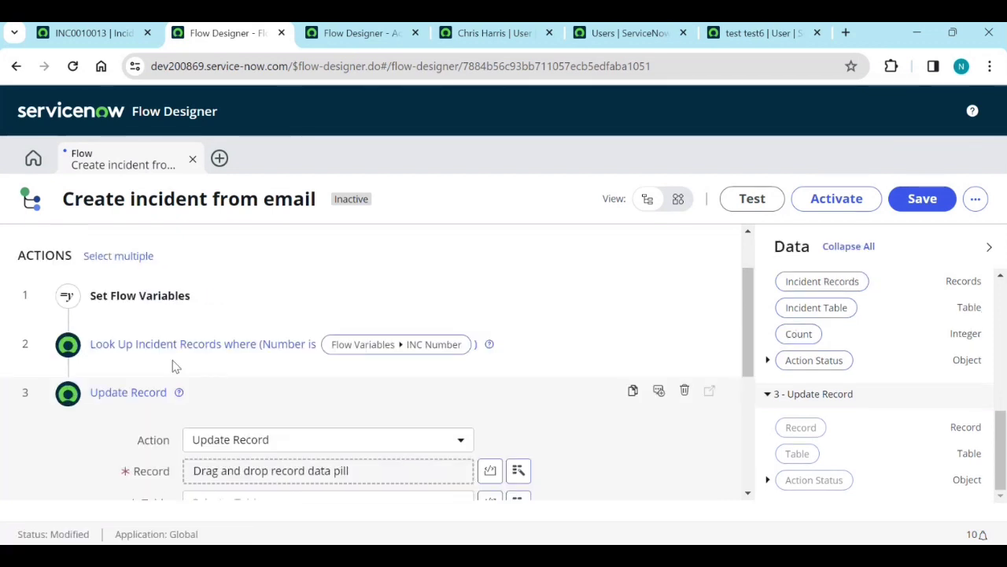
left_click(233, 346)
left_click(271, 394)
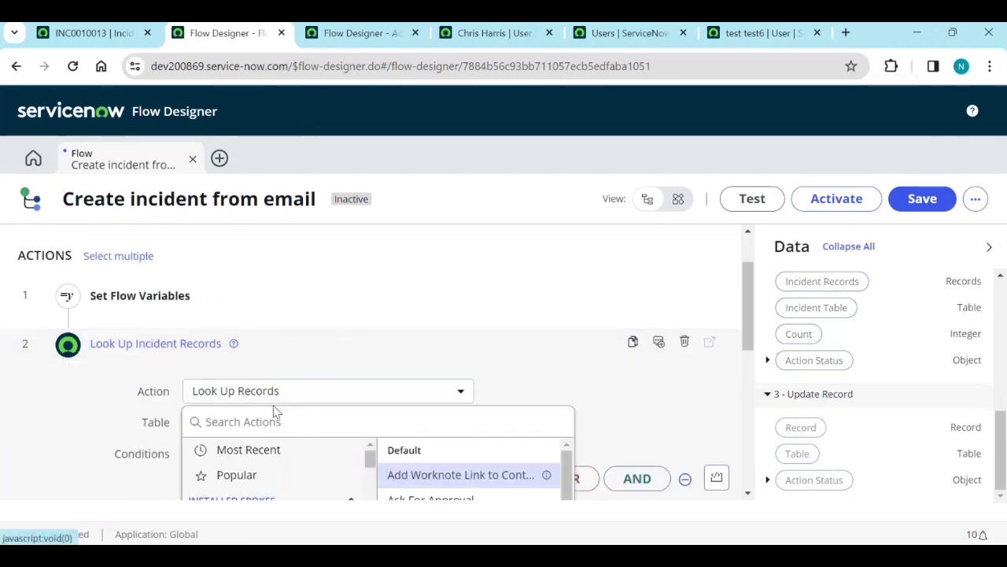
scroll(464, 420, "down", 3)
scroll(464, 420, "down", 2)
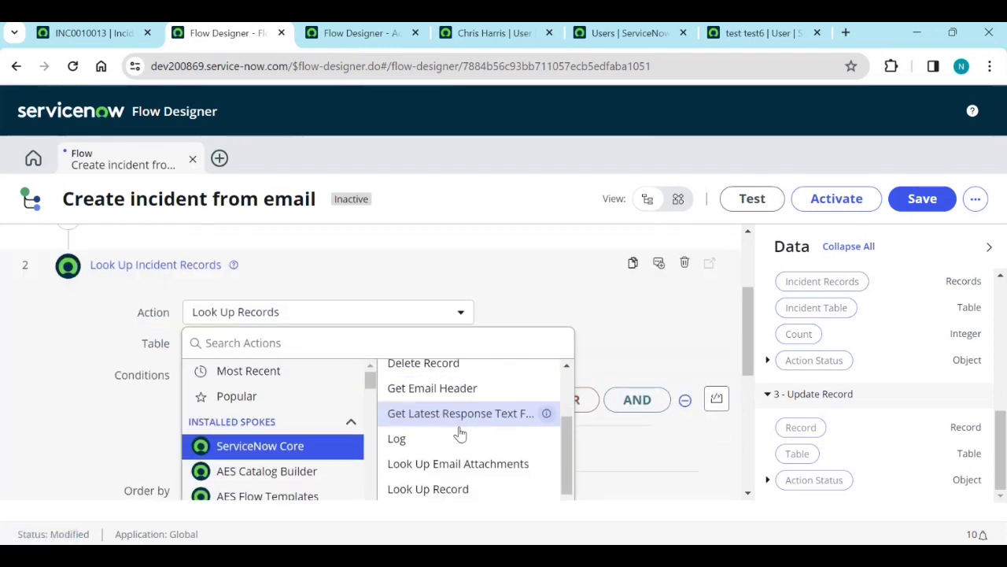
left_click(458, 420)
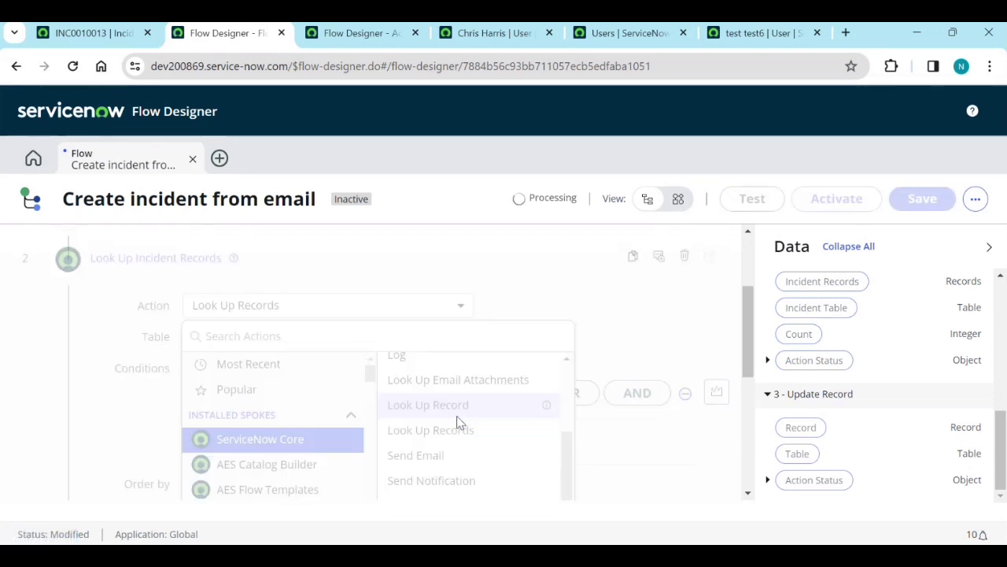
left_click(291, 346)
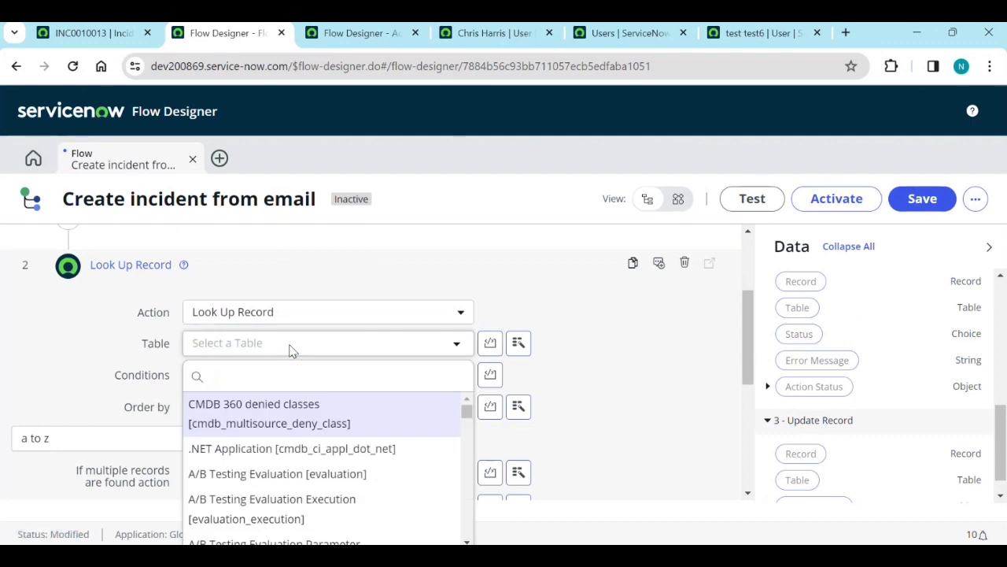
type("inci")
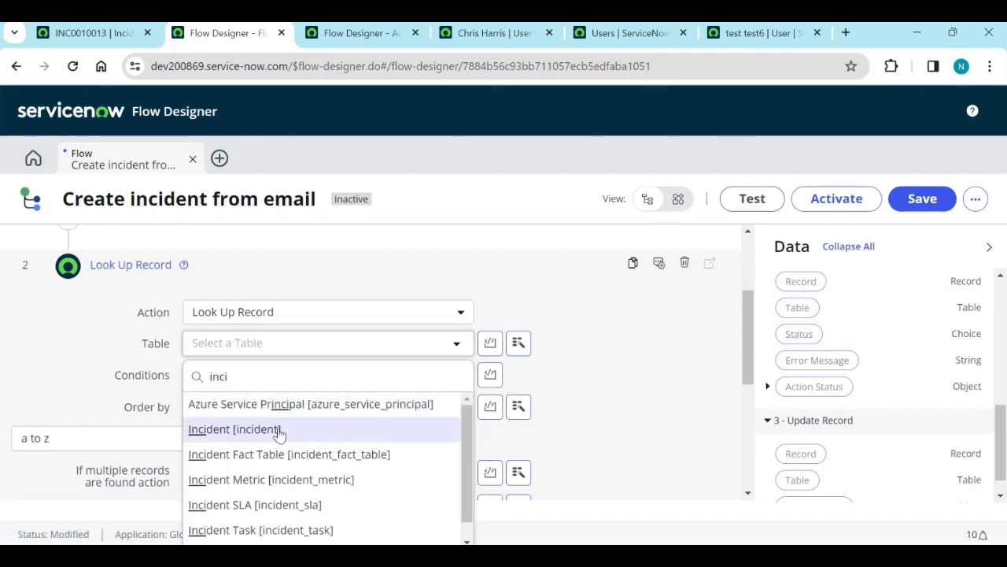
left_click(280, 432)
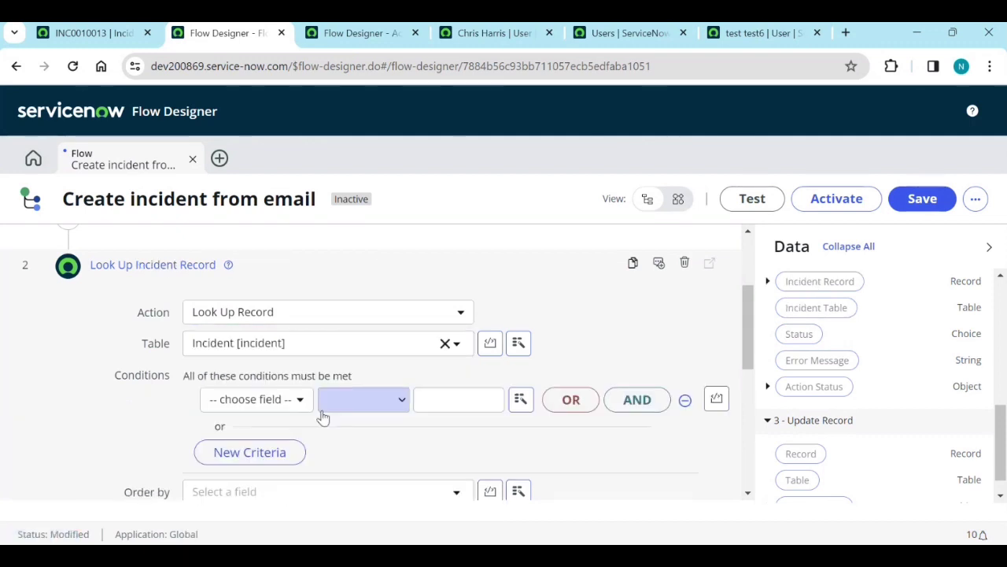
Set the Look Up Record condition to Number is the INC Number flow variable, and confirm the action.
left_click(262, 401)
type("numb")
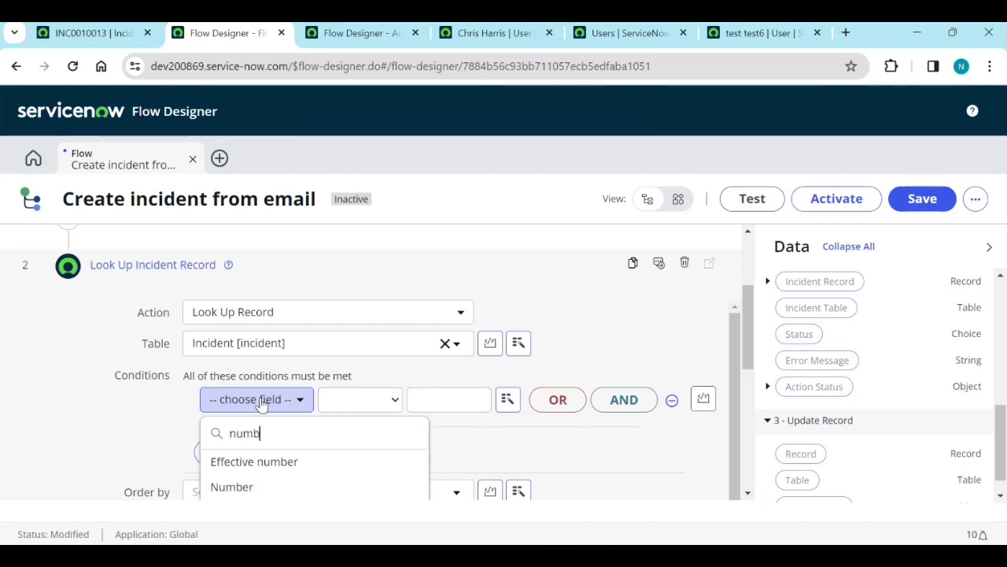
type("er")
left_click(265, 487)
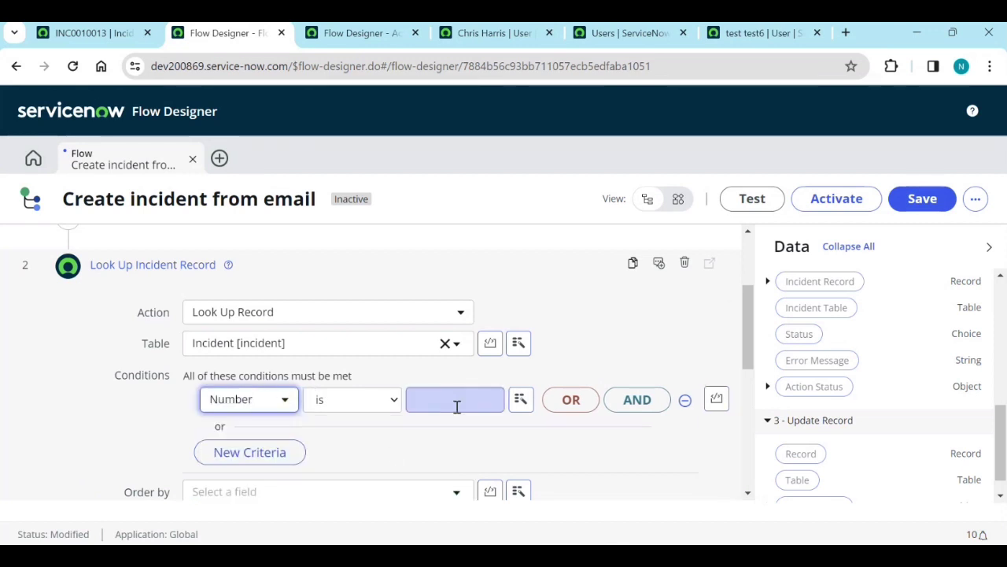
scroll(821, 391, "up", 5)
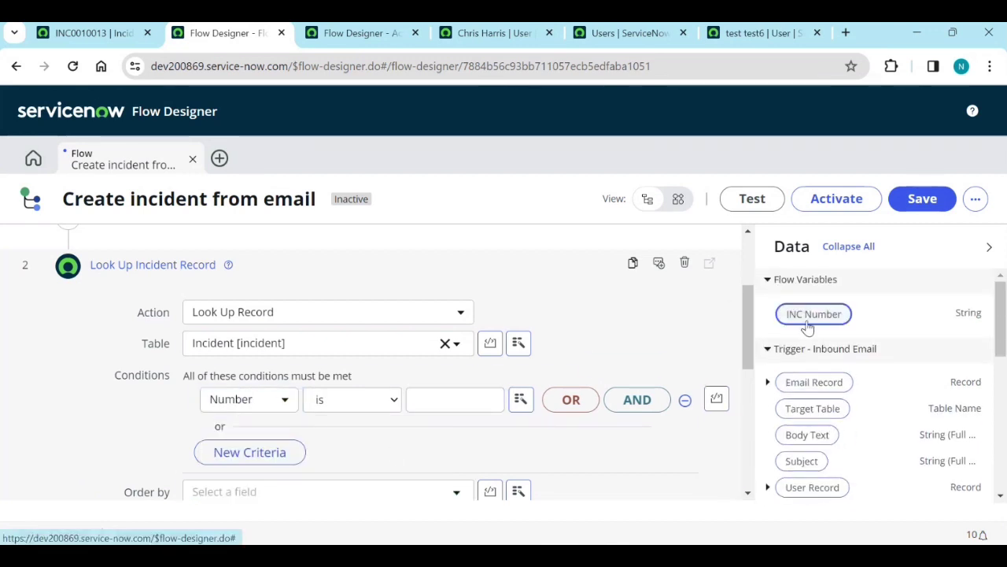
left_click_drag(811, 315, 476, 412)
scroll(427, 411, "down", 4)
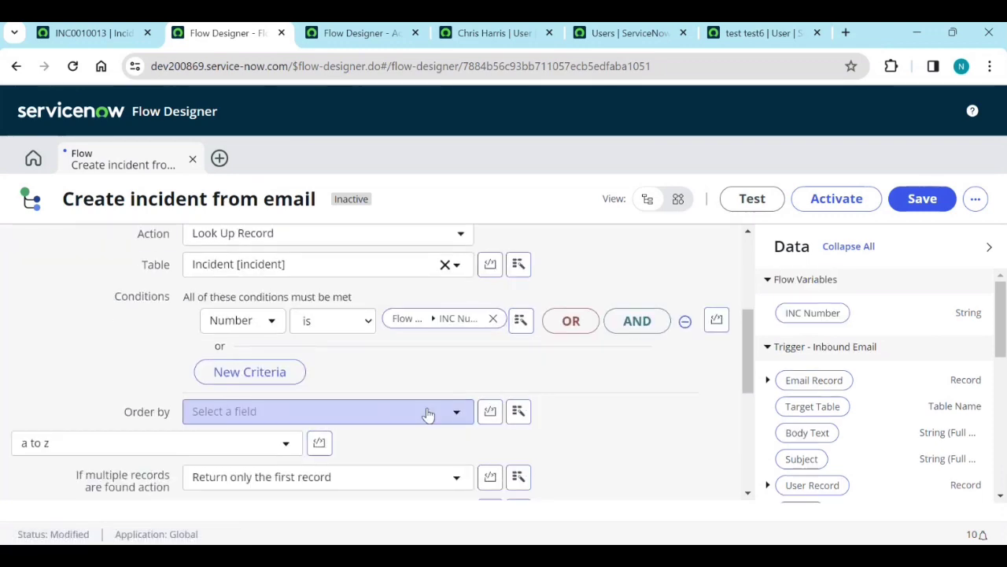
left_click(680, 404)
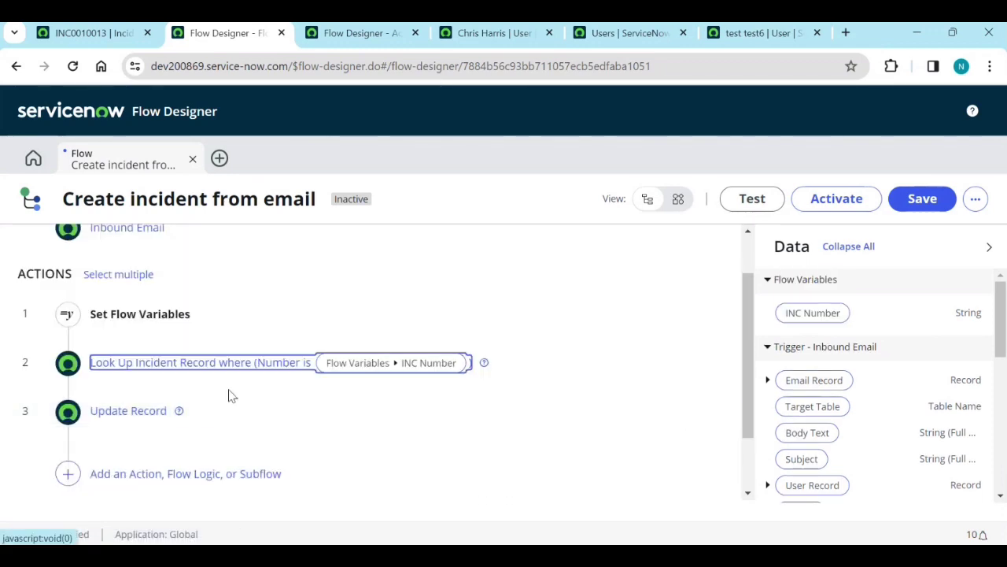
Reopen the Update Record action and set its Record to the Incident Record data pill from Look Up Record.
left_click(148, 413)
scroll(412, 416, "down", 1)
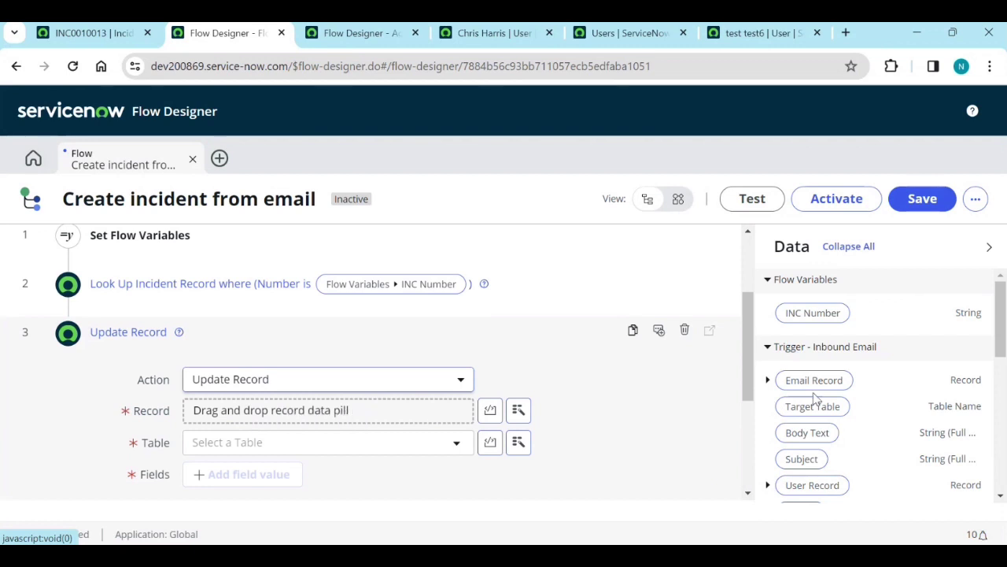
scroll(876, 426, "down", 2)
scroll(877, 427, "down", 2)
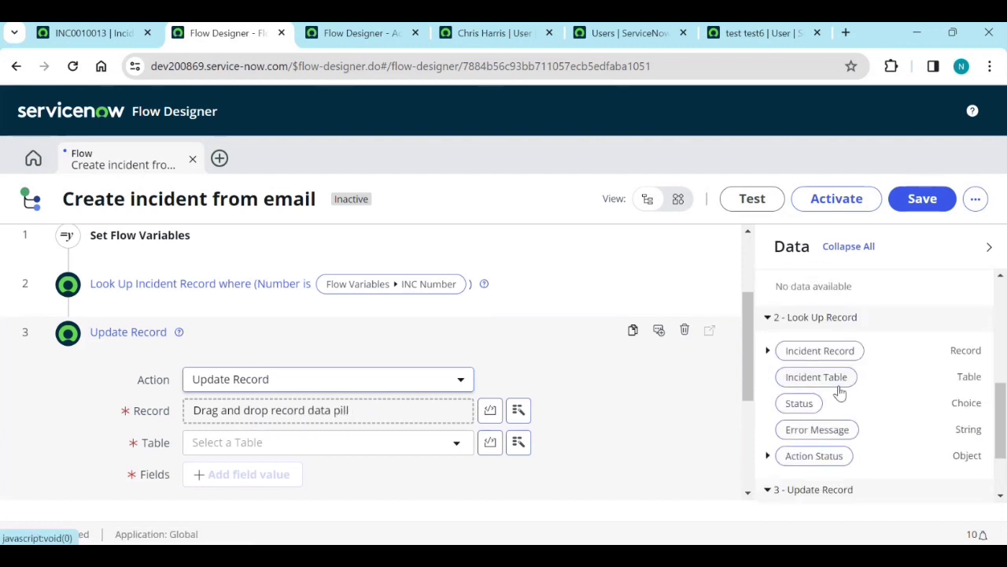
left_click_drag(836, 360, 323, 415)
scroll(333, 422, "down", 1)
Add a Work notes field value to the incident update and fill it with the trigger's Body Text data pill.
left_click(262, 406)
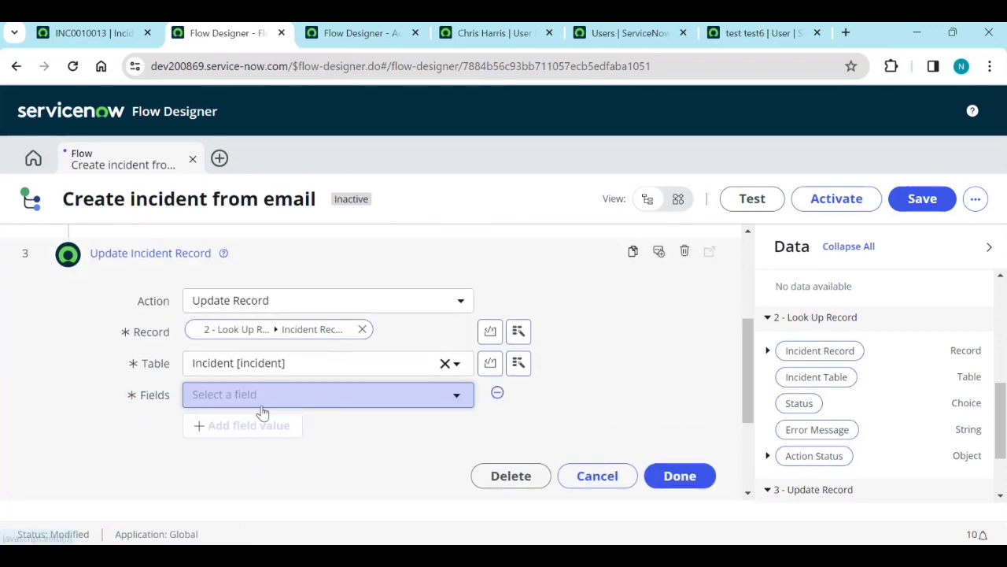
left_click(263, 395)
type("w")
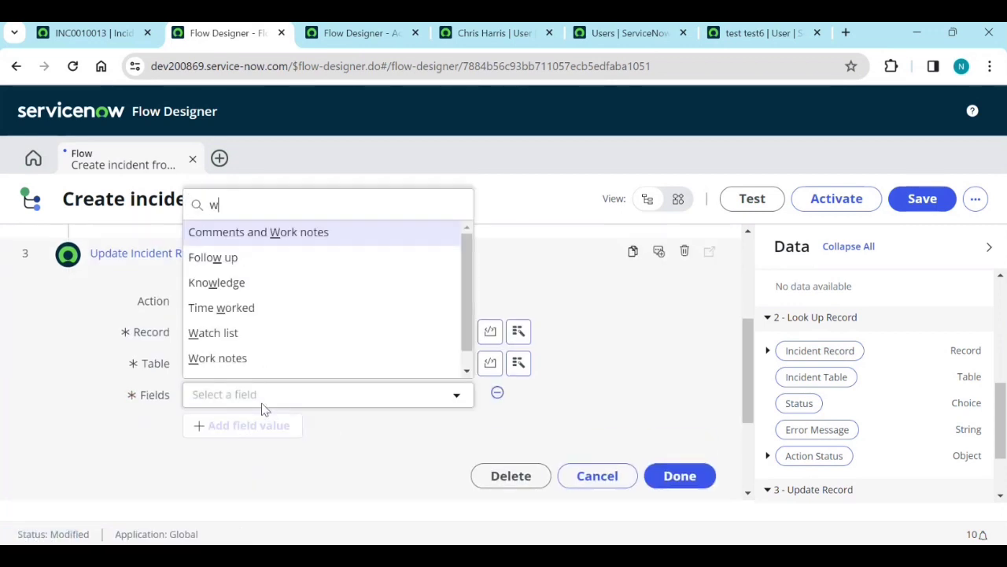
type("o")
left_click(286, 348)
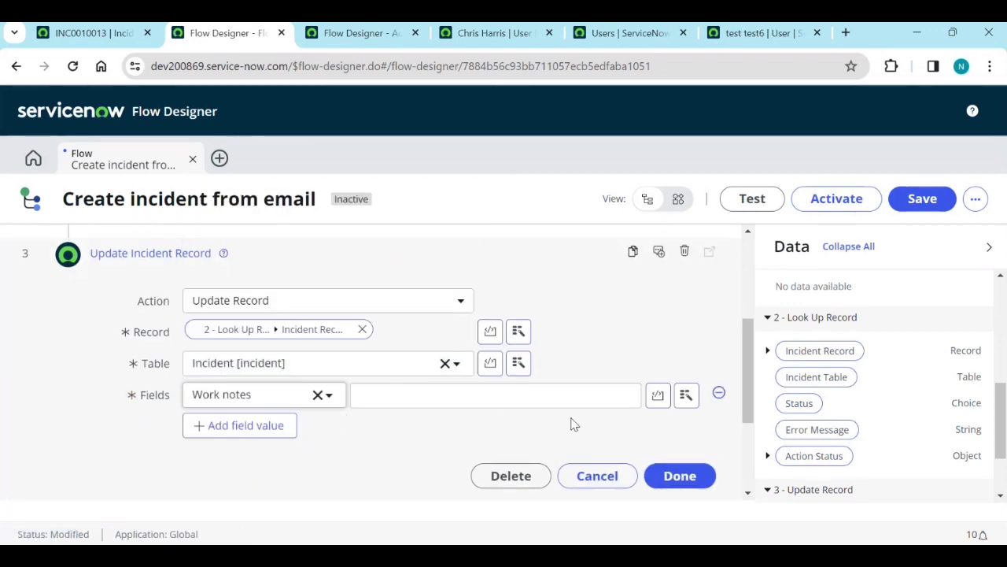
scroll(572, 425, "down", 2)
scroll(860, 382, "up", 5)
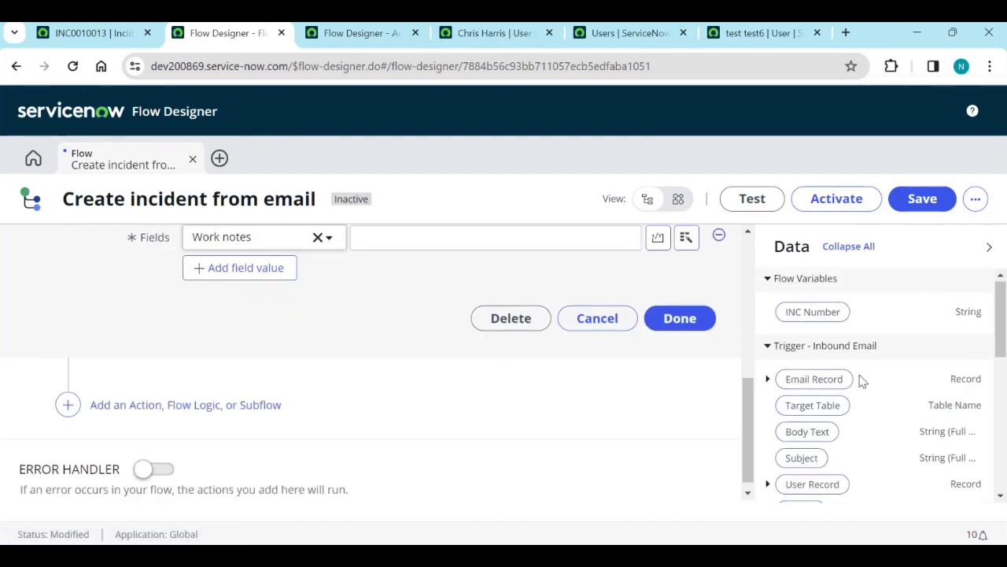
scroll(861, 381, "down", 2)
left_click_drag(810, 358, 450, 246)
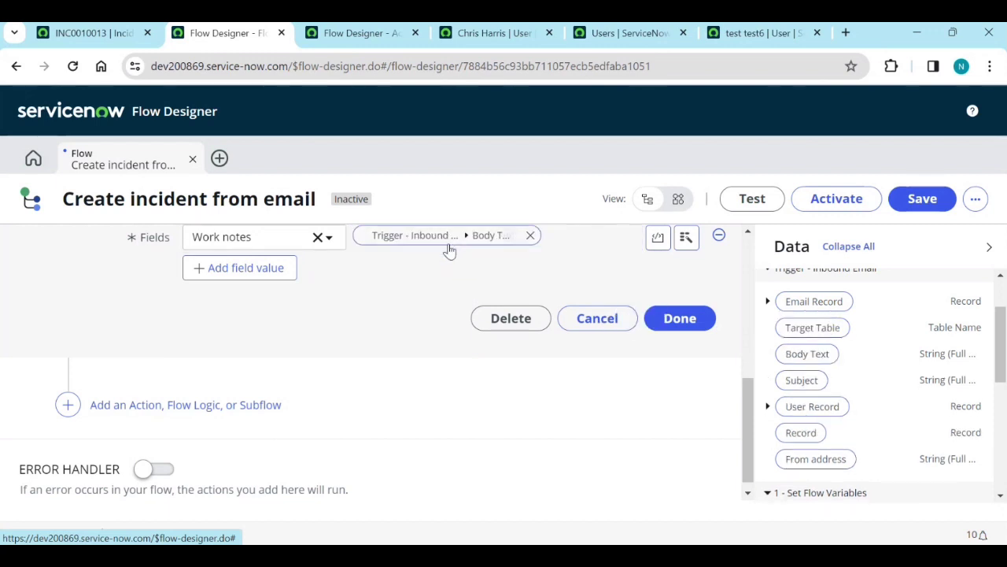
Confirm the Update Incident Record action with its work notes value and save the flow.
left_click(684, 321)
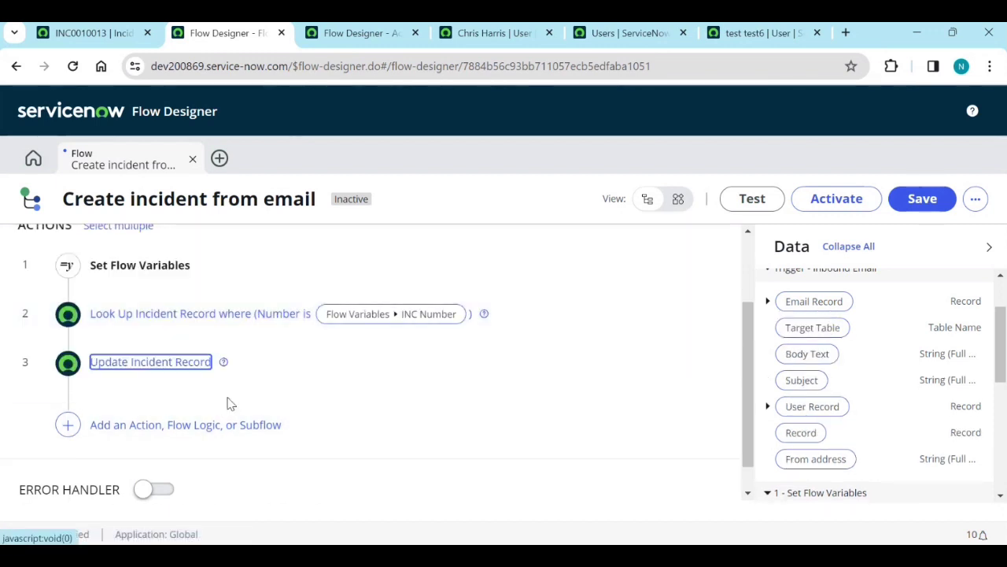
scroll(268, 429, "up", 2)
scroll(268, 429, "up", 1)
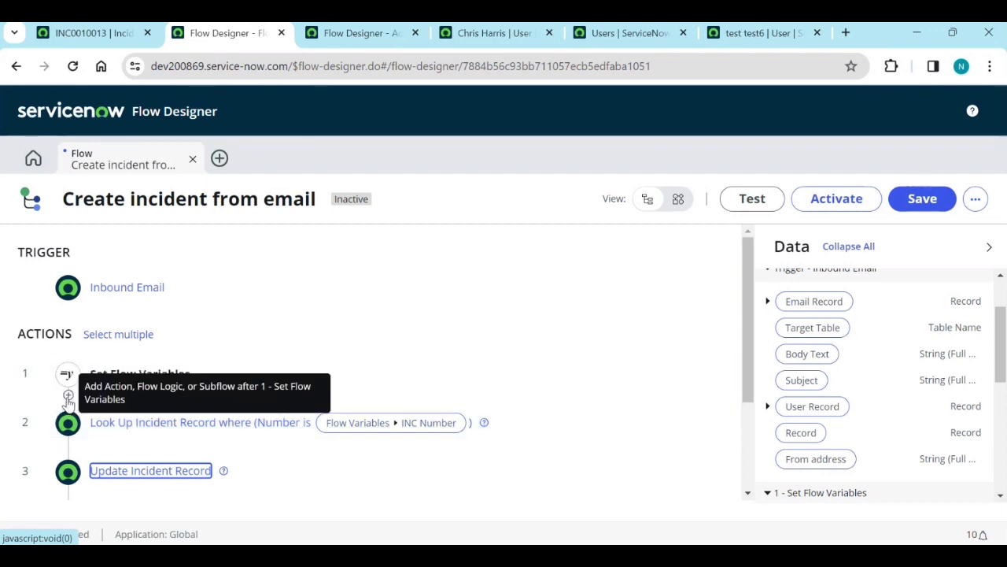
scroll(158, 405, "down", 1)
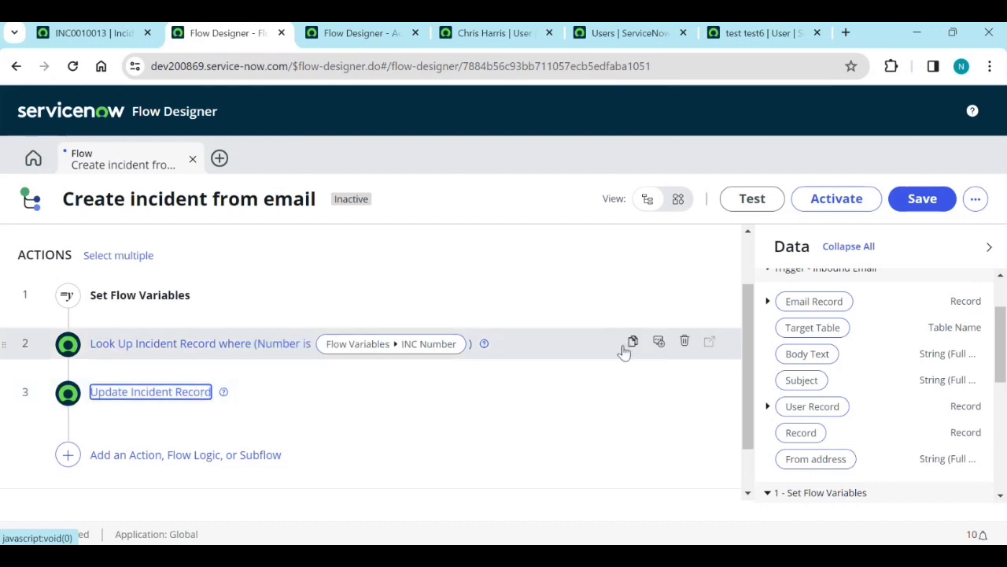
scroll(400, 321, "up", 1)
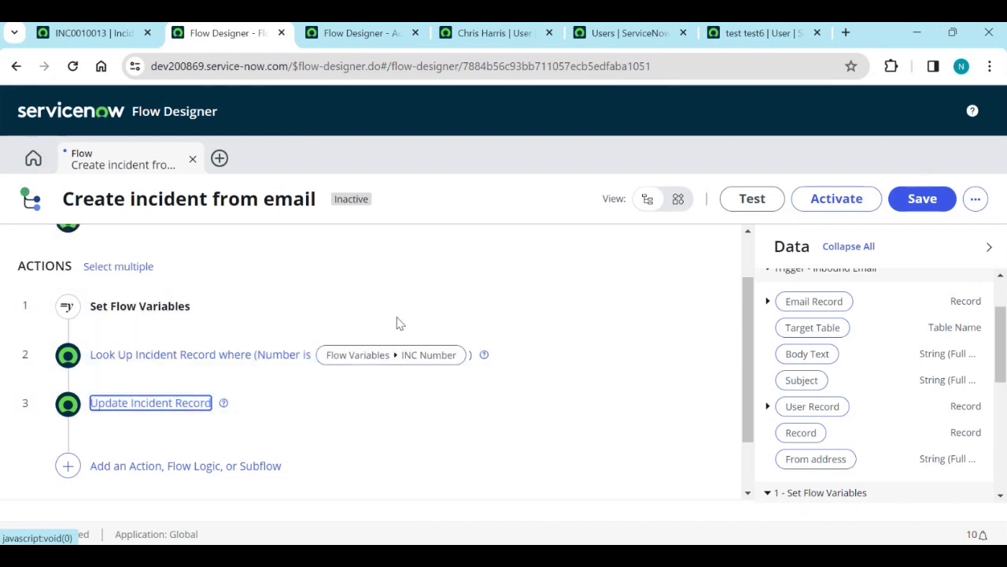
left_click(128, 200)
key("ctrl+a")
left_click(922, 198)
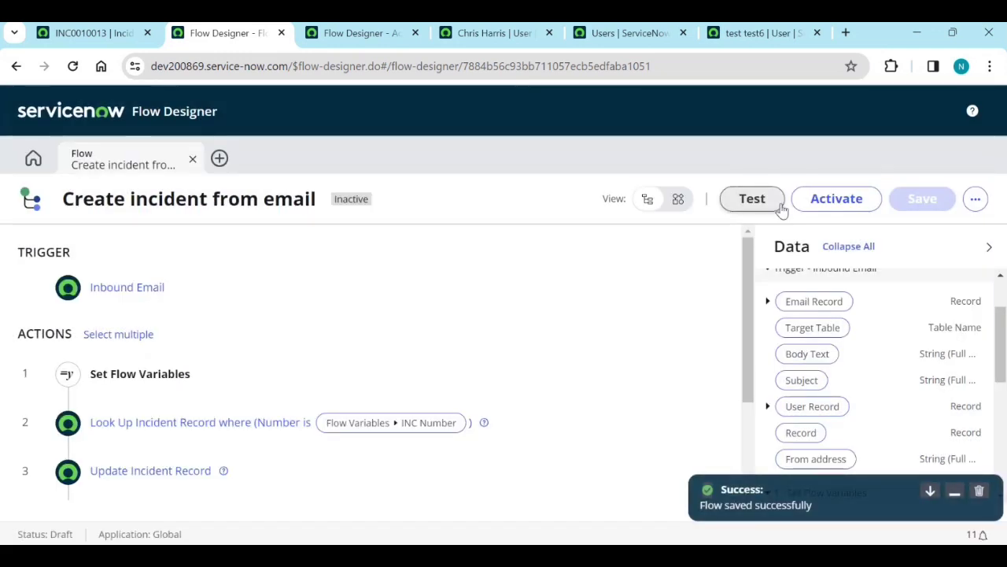
Test the flow with the email record "Incident INC0000046 has been assigned to group CAB Approval", found by searching for *inc.
left_click(752, 199)
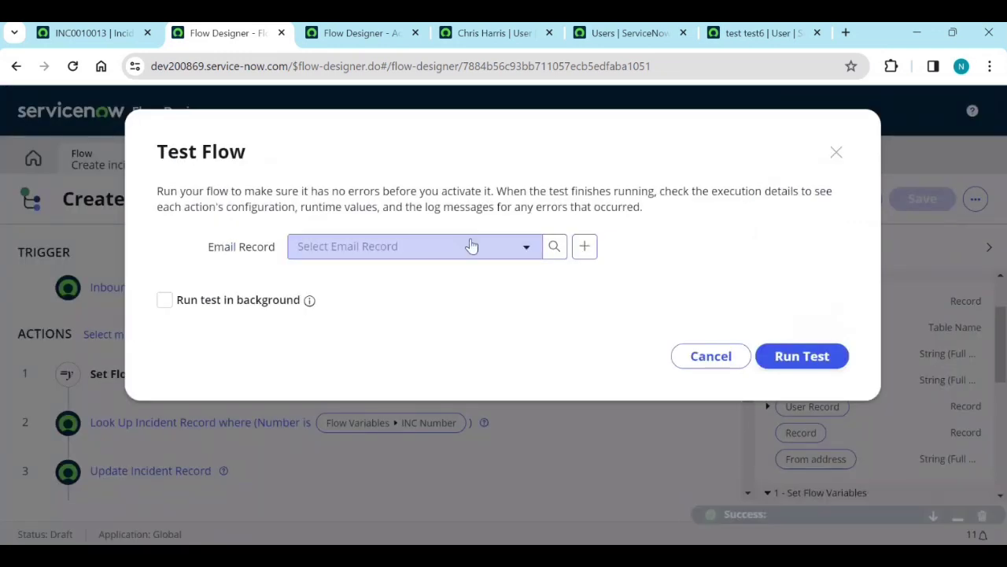
left_click(447, 248)
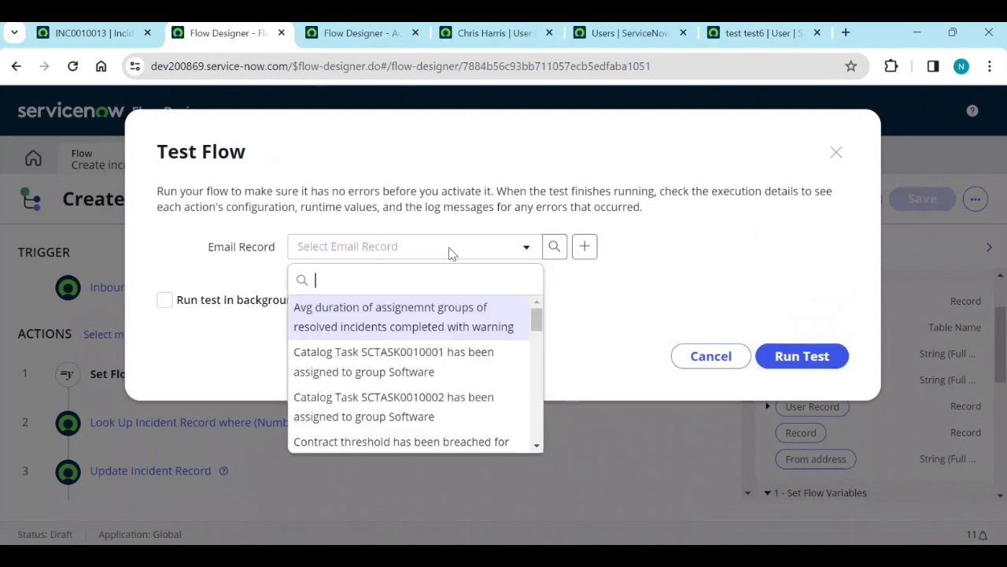
scroll(451, 362, "down", 5)
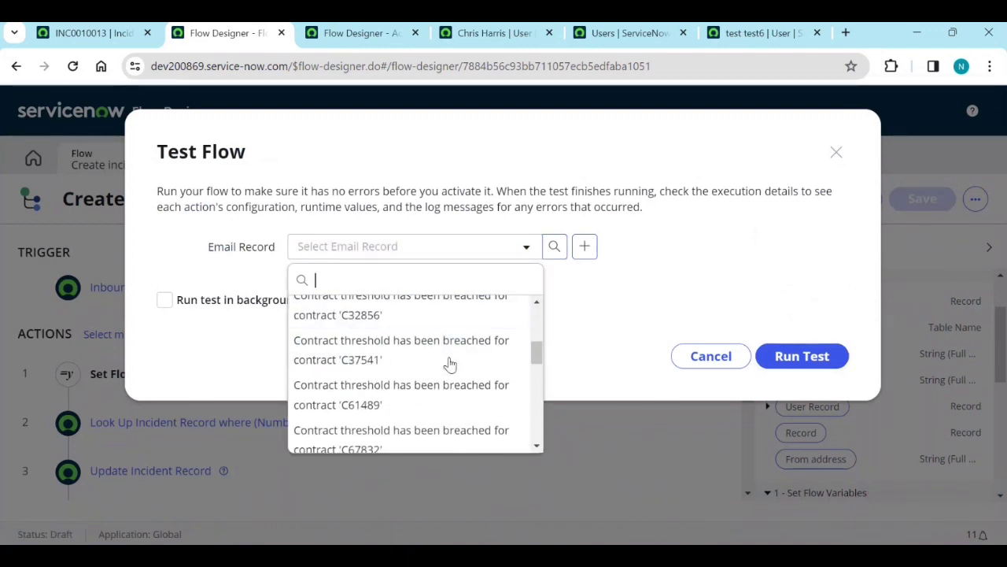
scroll(450, 362, "down", 4)
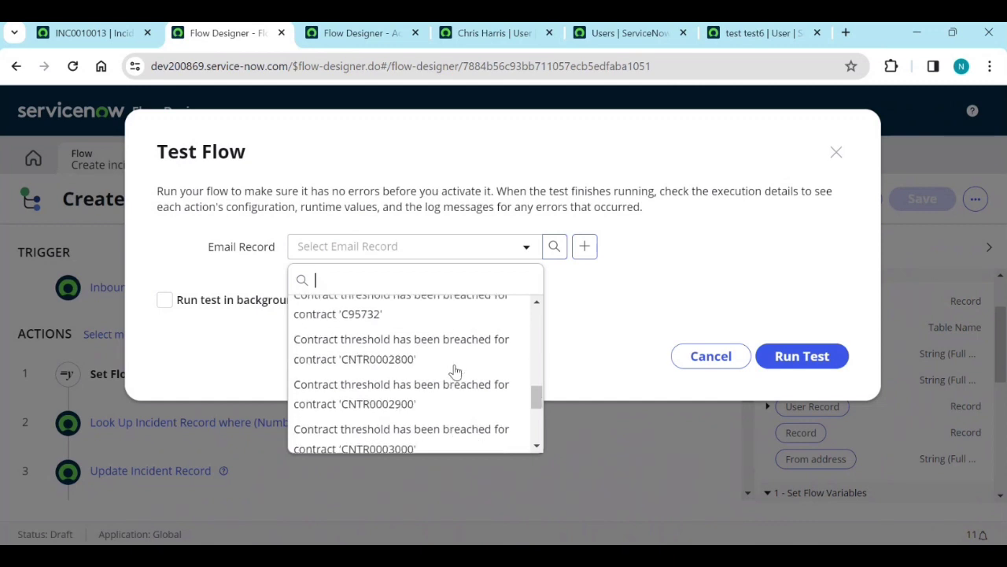
scroll(455, 370, "down", 2)
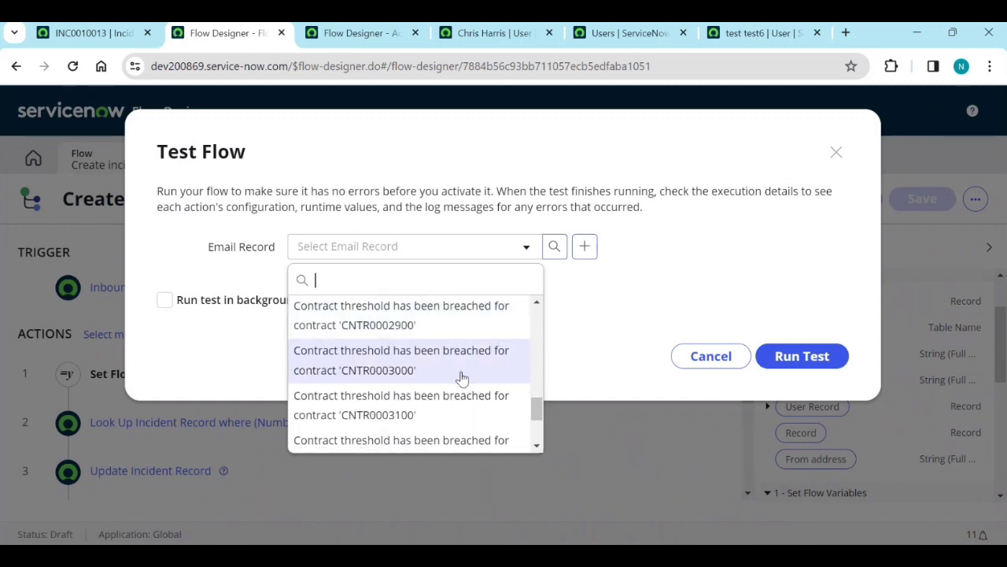
type("*")
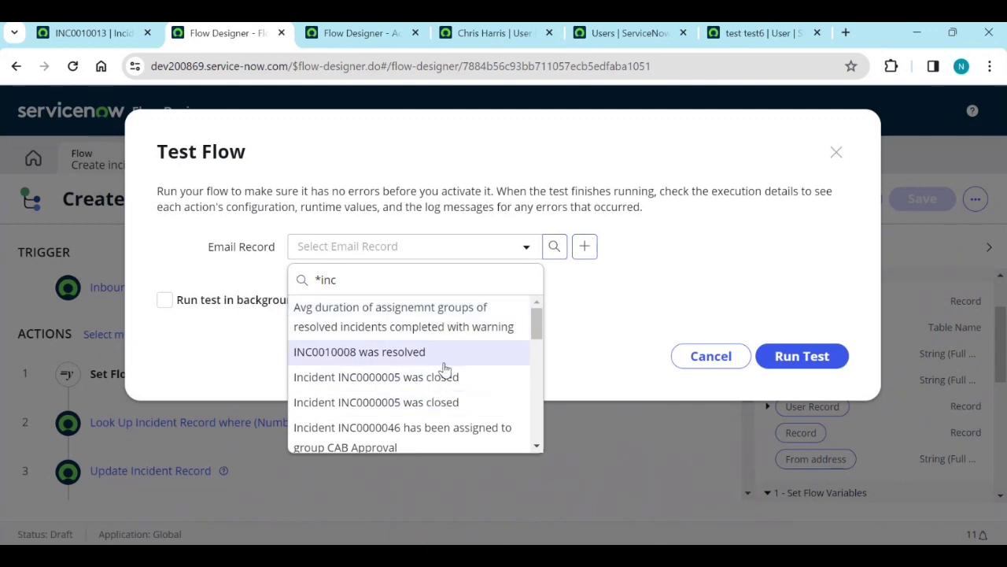
scroll(443, 375, "down", 2)
left_click(450, 367)
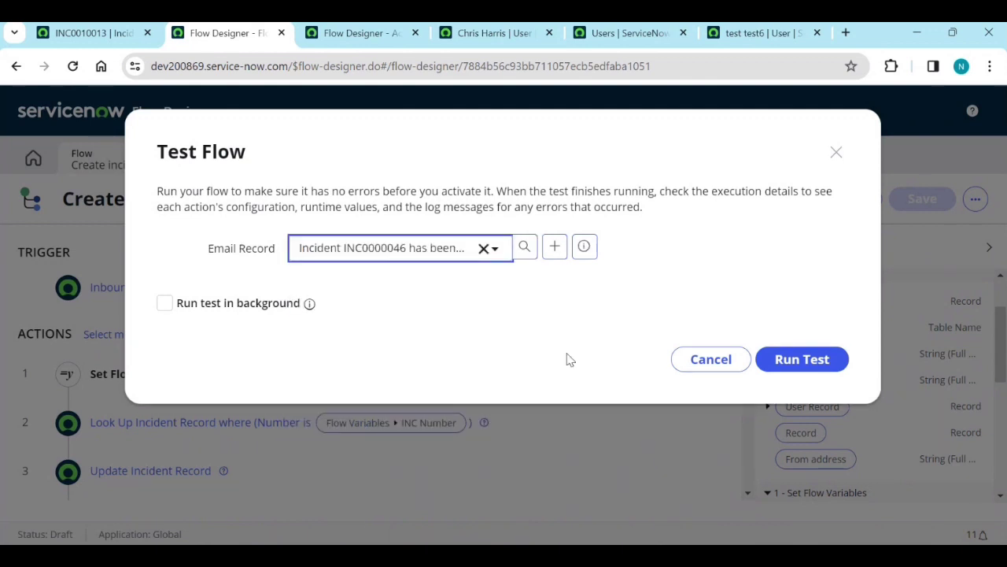
left_click(807, 359)
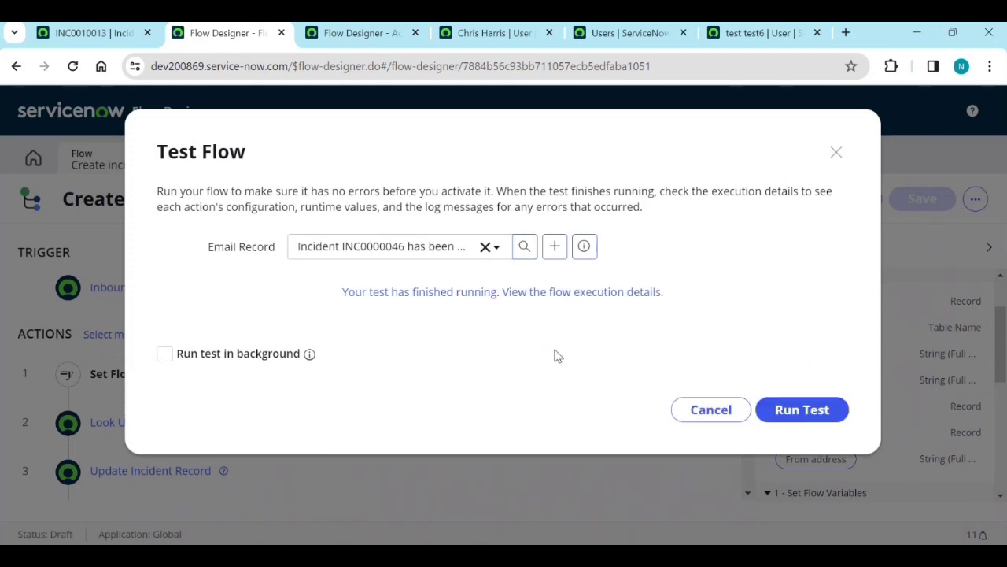
Open the test run's execution details and review the state of the trigger and each action.
left_click(571, 297)
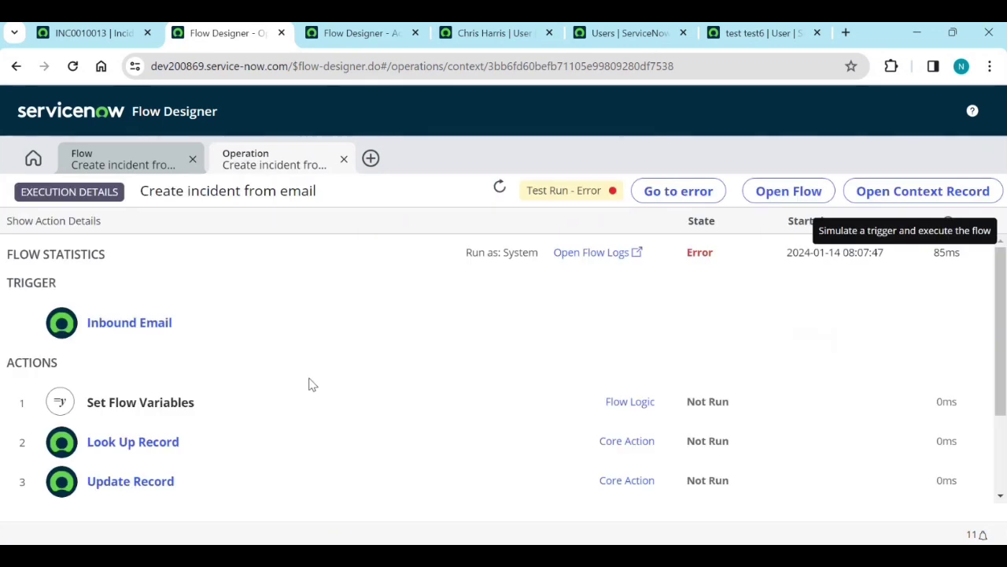
scroll(310, 382, "down", 2)
scroll(315, 386, "up", 2)
scroll(558, 300, "down", 3)
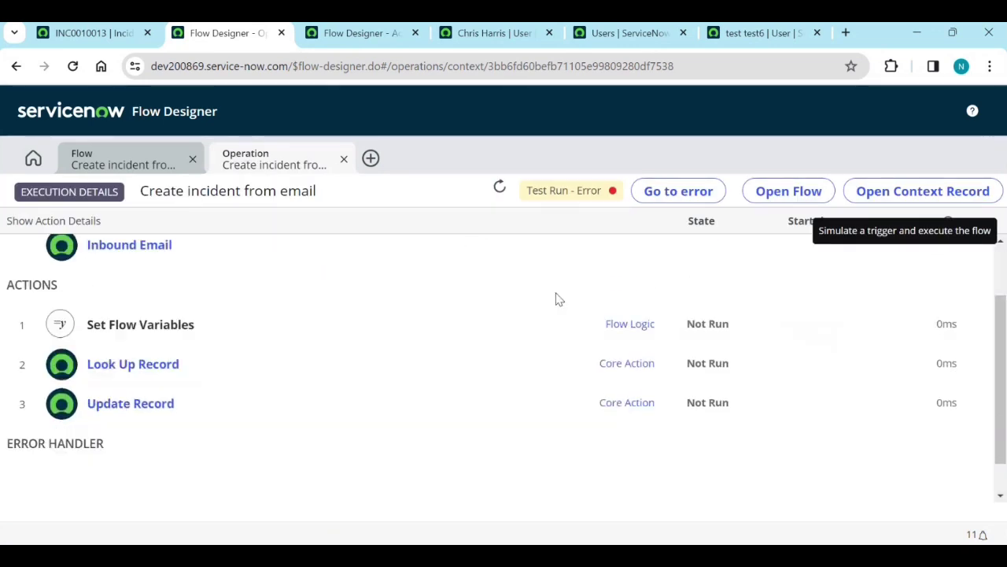
scroll(544, 326, "up", 3)
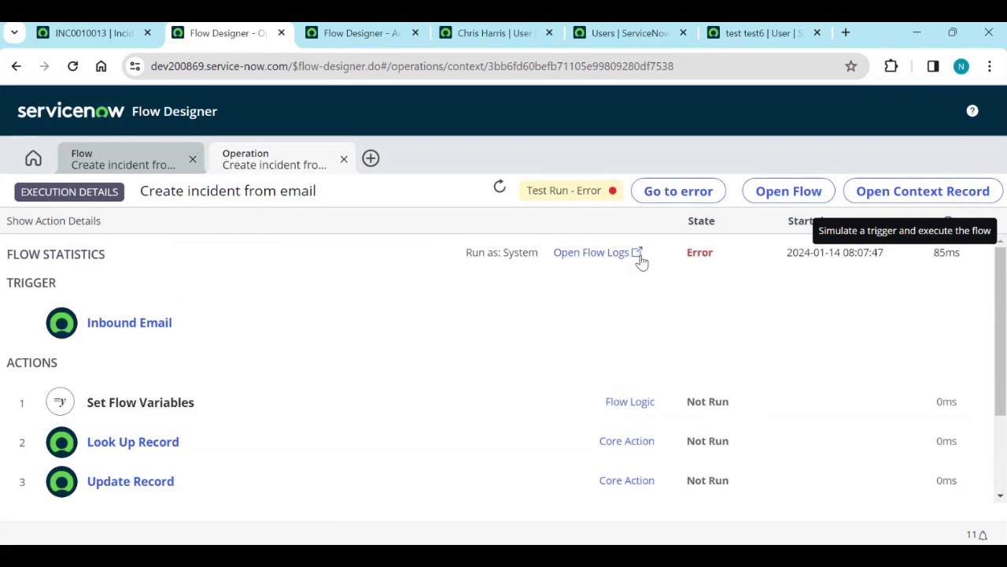
Open the flow logs of the test run and read the error messages.
left_click(614, 263)
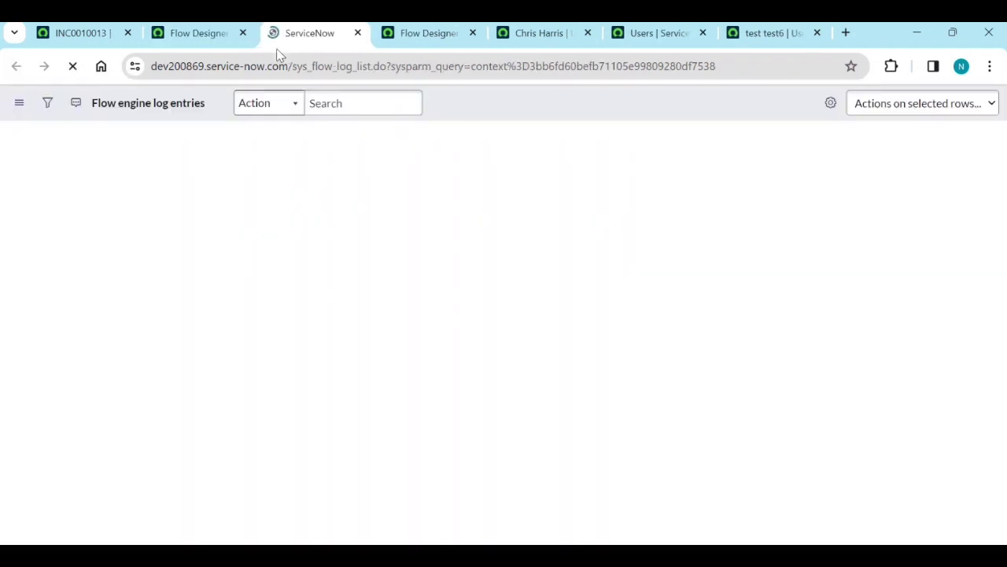
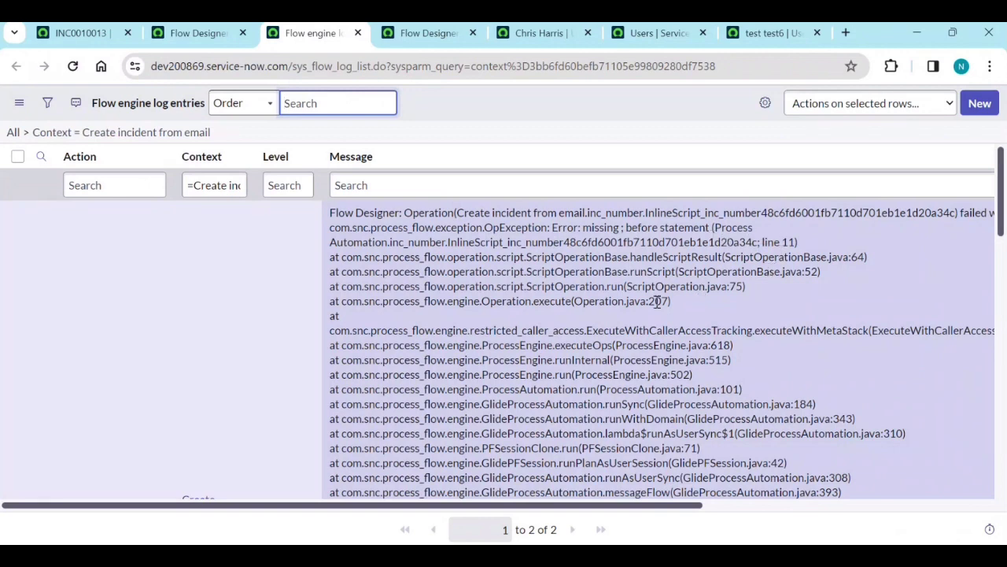
scroll(657, 301, "down", 4)
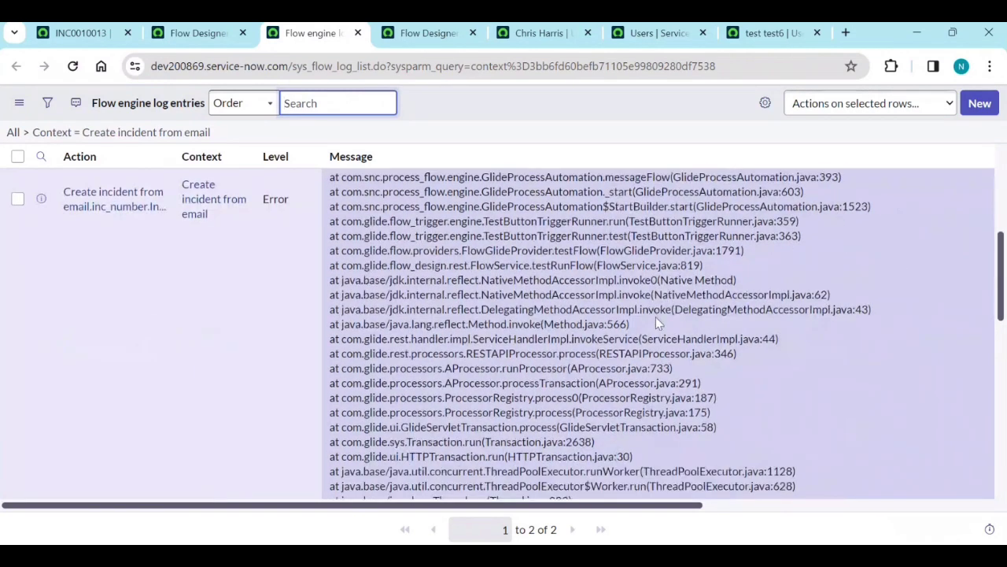
scroll(656, 317, "down", 2)
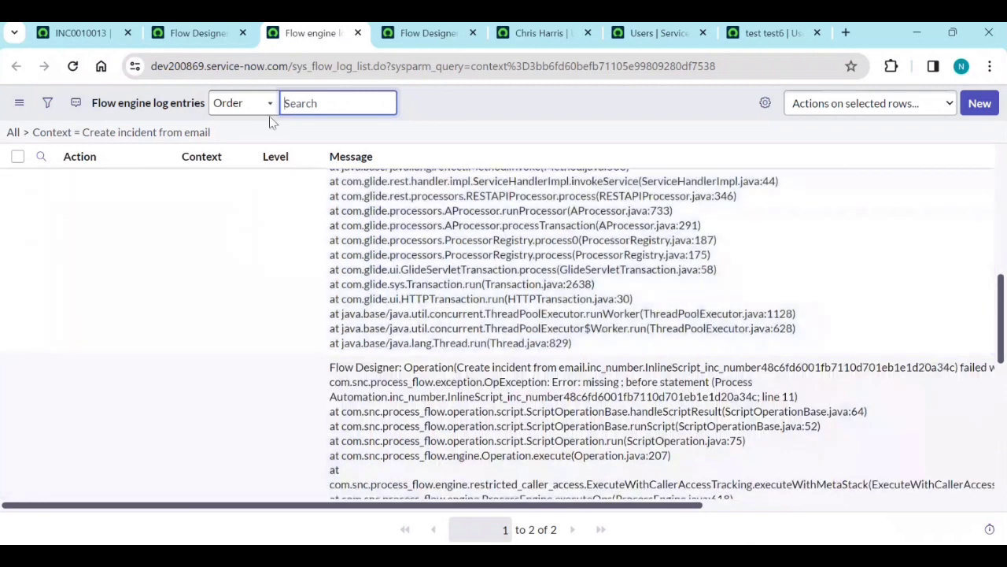
Return to the Create incident from email flow and close the Test Flow dialog.
left_click(207, 33)
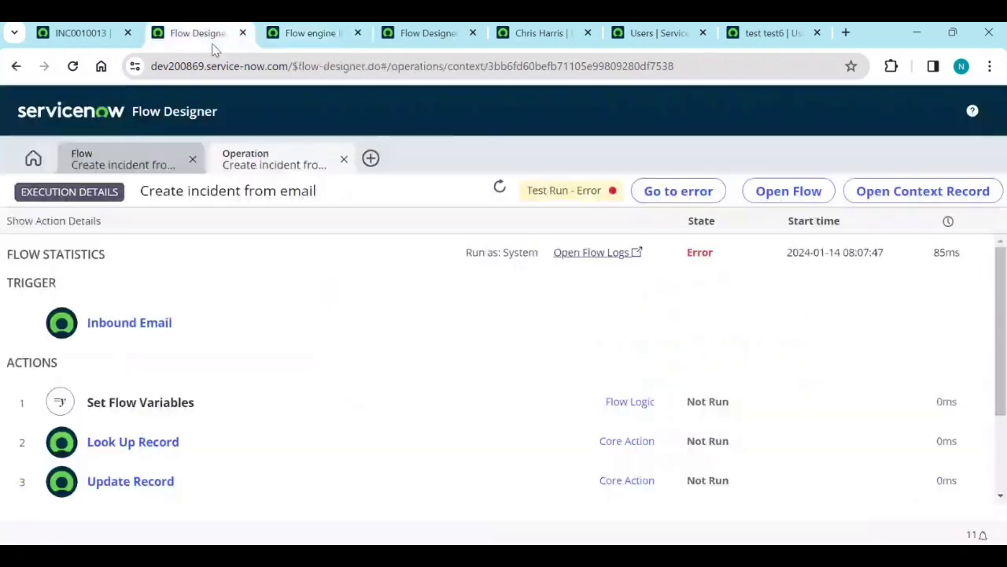
left_click(145, 165)
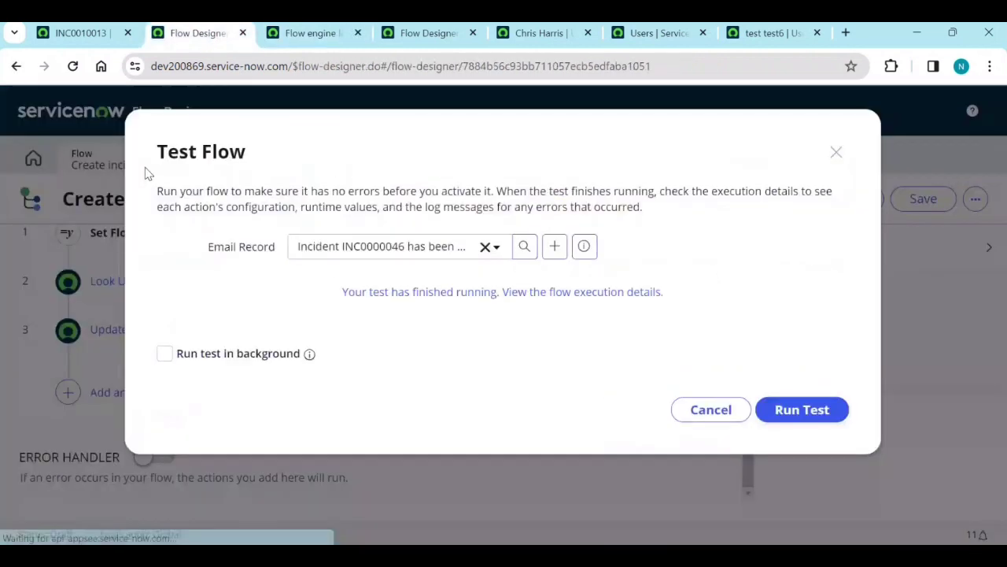
left_click(836, 153)
scroll(160, 346, "up", 2)
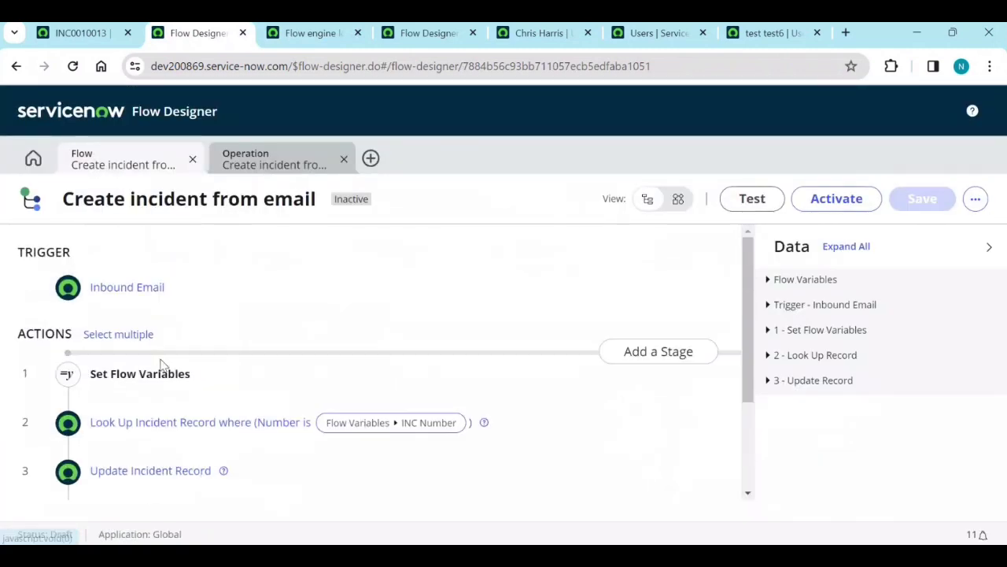
Inspect the INC Number script in the Set Flow Variables action, including line 11, and collapse the action.
left_click(157, 375)
scroll(472, 354, "down", 3)
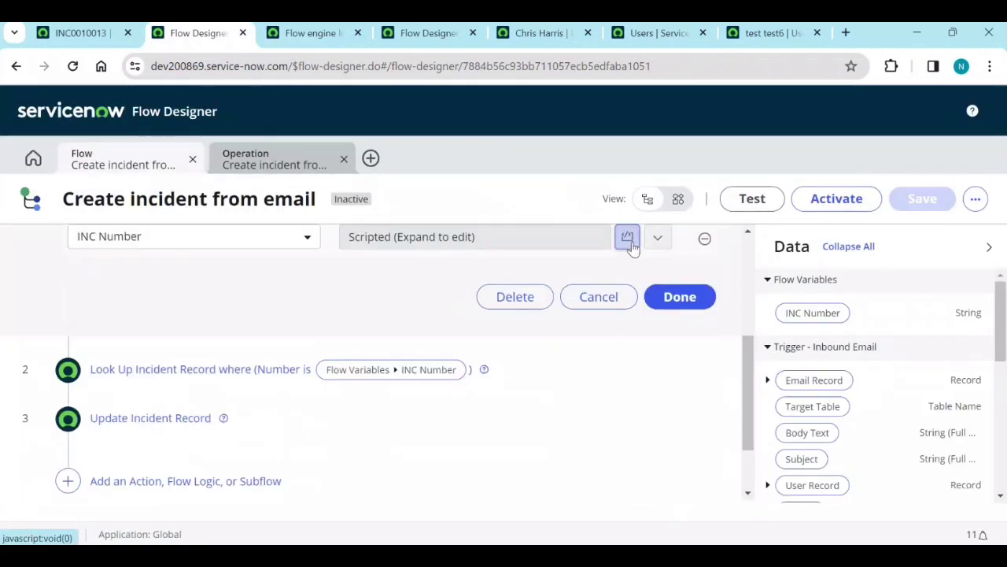
left_click(657, 239)
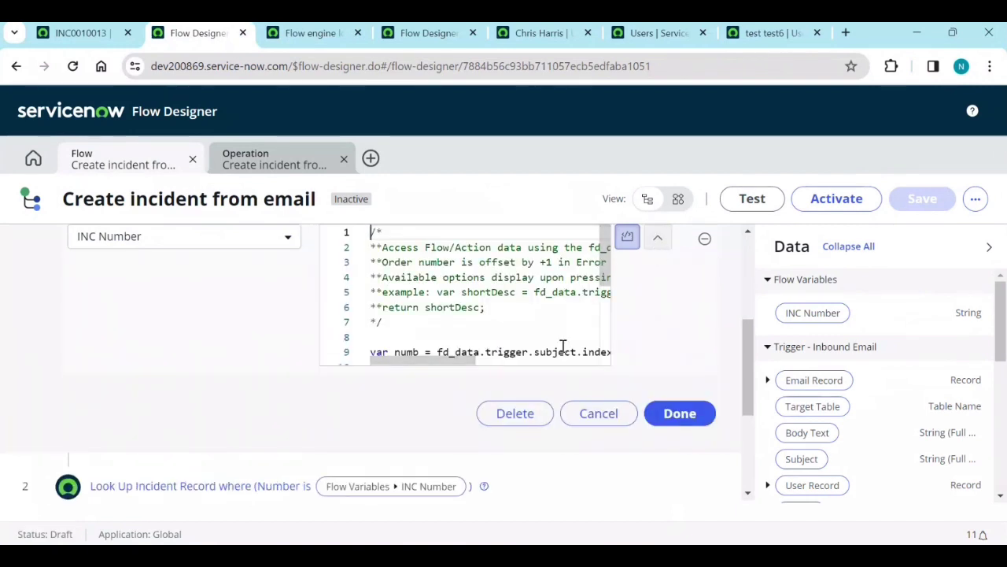
left_click_drag(451, 366, 508, 367)
scroll(547, 304, "down", 2)
scroll(547, 307, "down", 2)
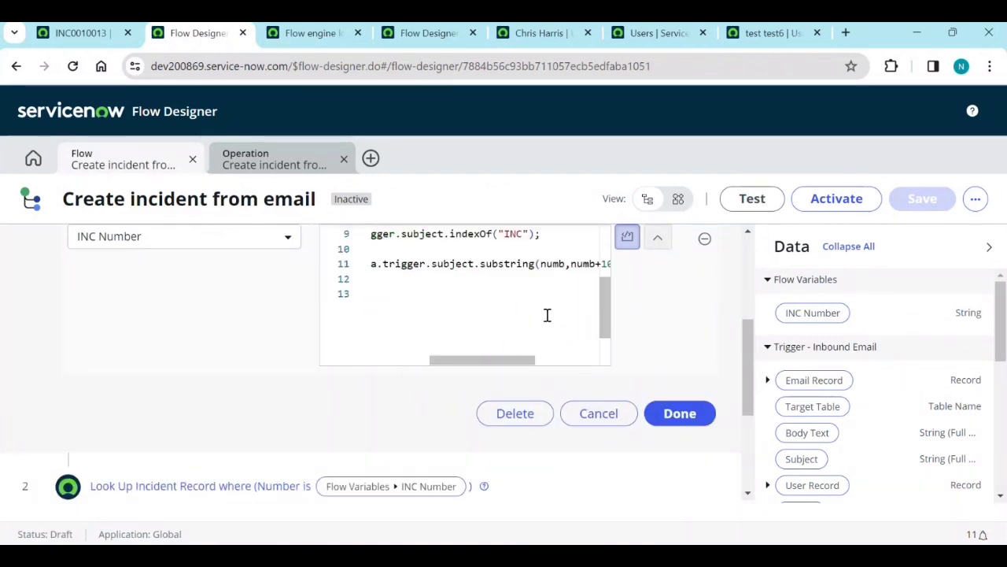
left_click_drag(495, 359, 423, 364)
scroll(207, 353, "up", 5)
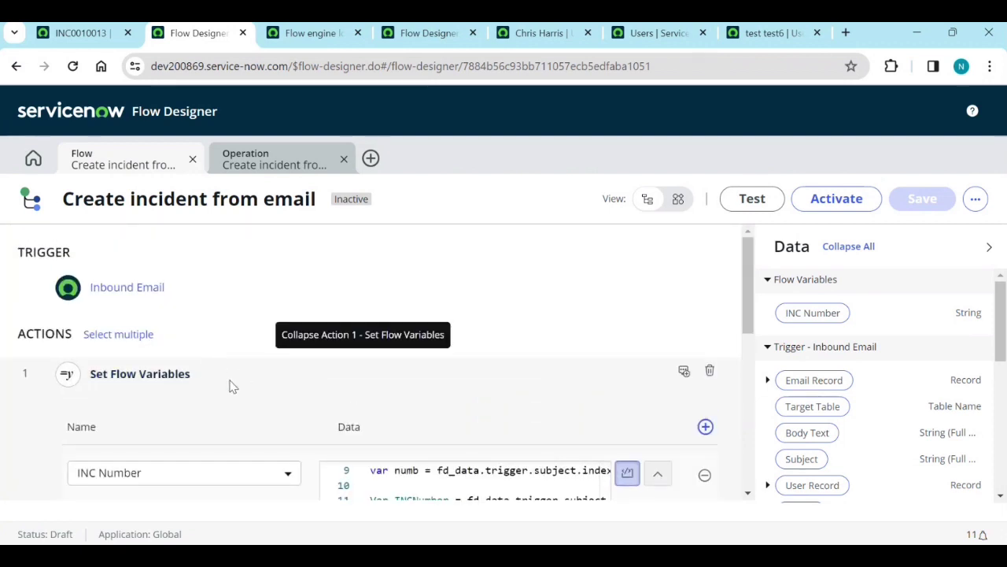
left_click(173, 377)
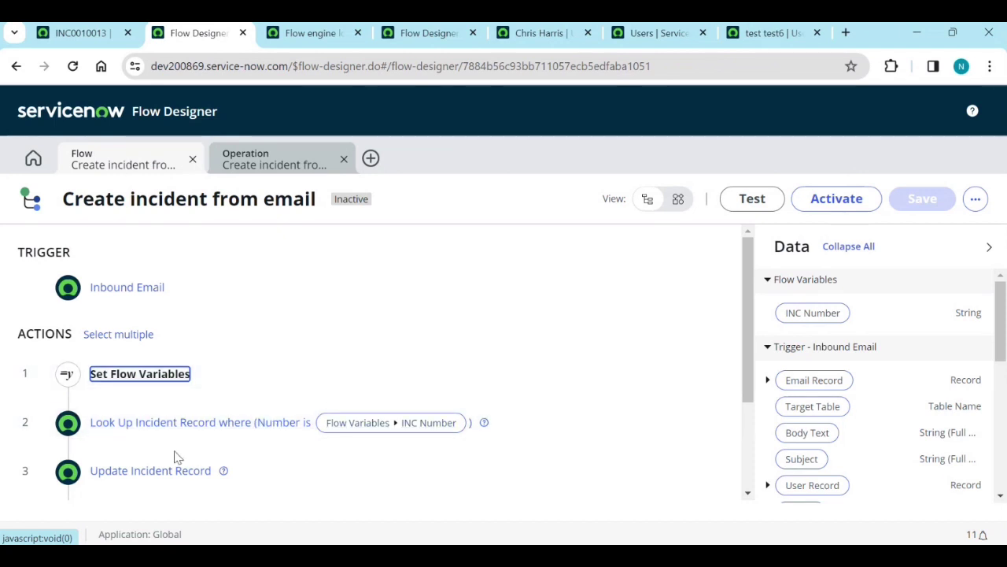
Return to the test run's execution details, recheck the action states and try going to the error.
left_click(304, 162)
scroll(320, 350, "down", 3)
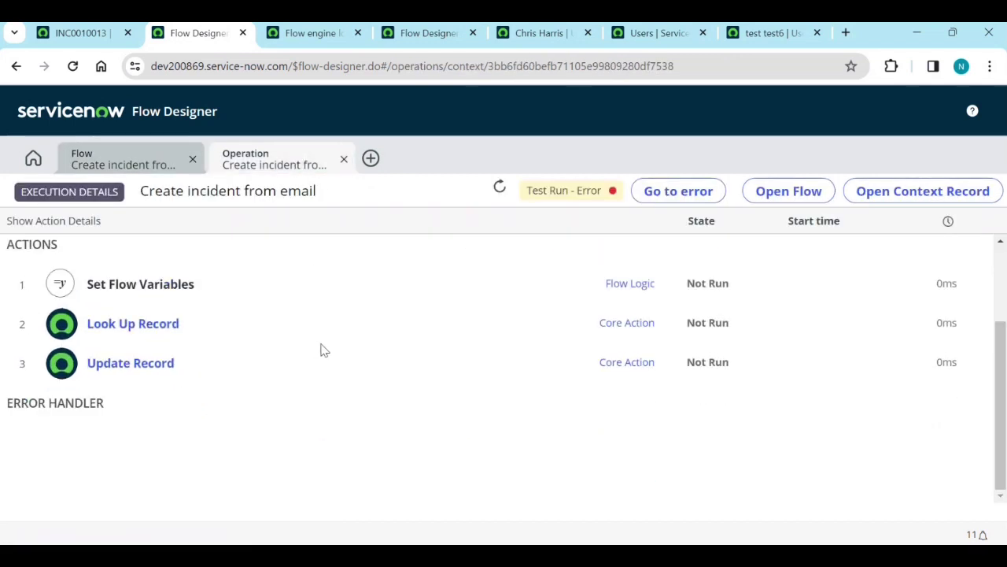
scroll(483, 408, "up", 2)
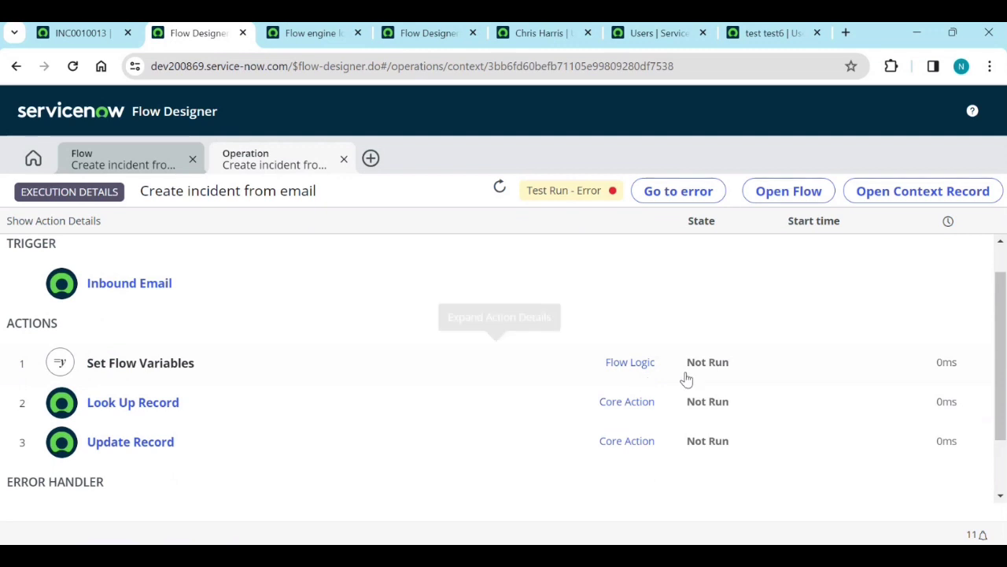
scroll(430, 358, "up", 1)
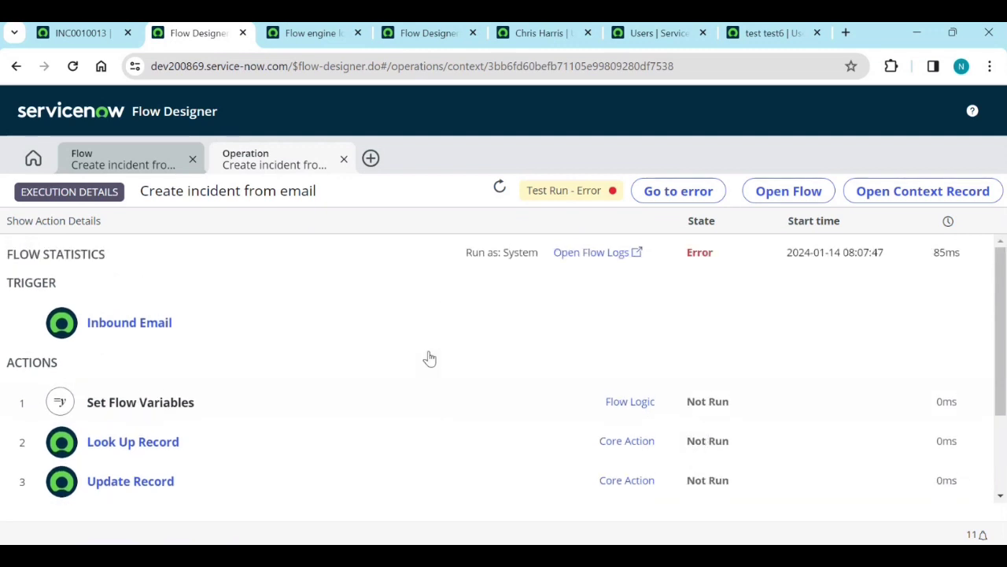
left_click(702, 199)
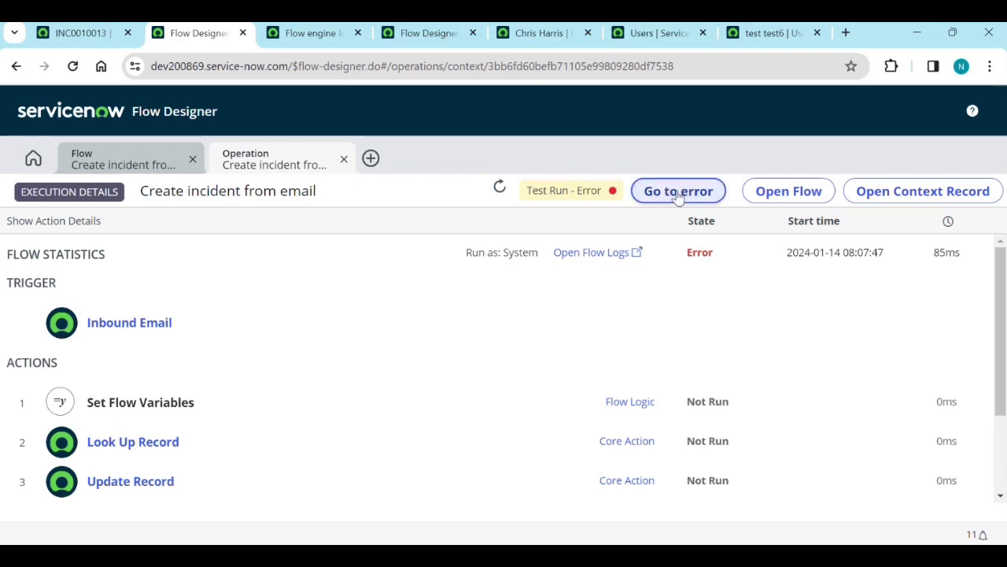
left_click(679, 199)
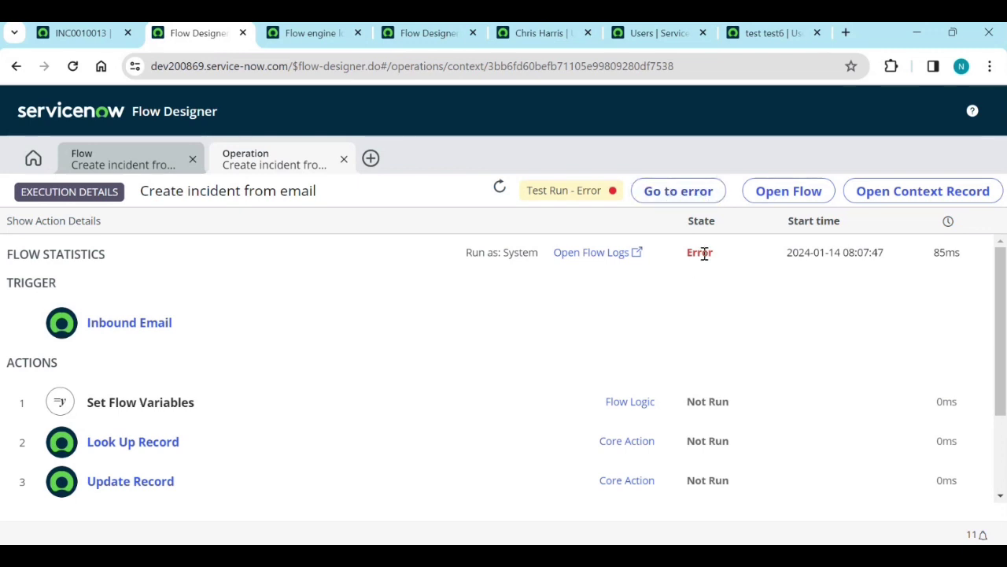
Reopen the flow logs of the test run and read through the full error messages of the log entries.
left_click(602, 253)
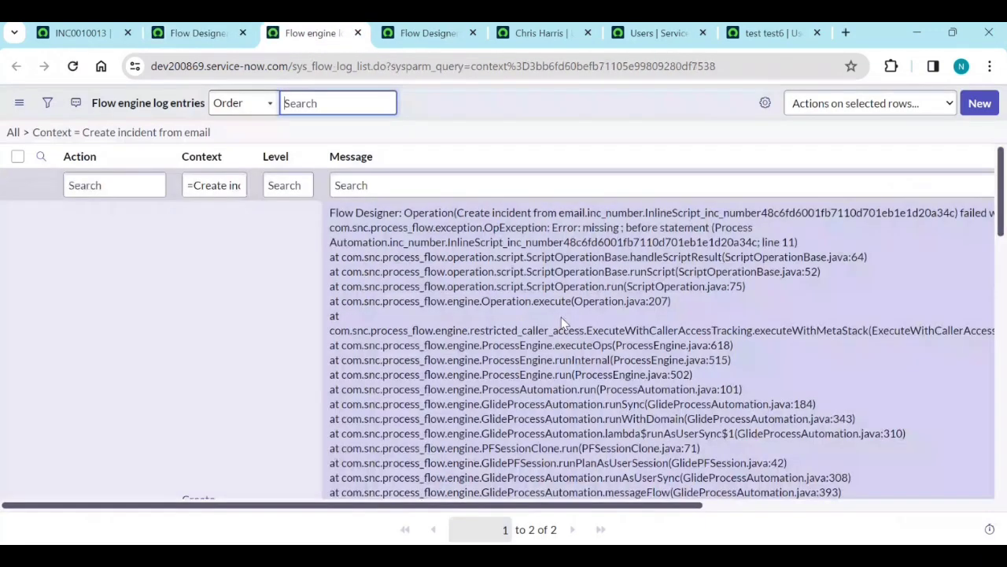
scroll(562, 323, "down", 5)
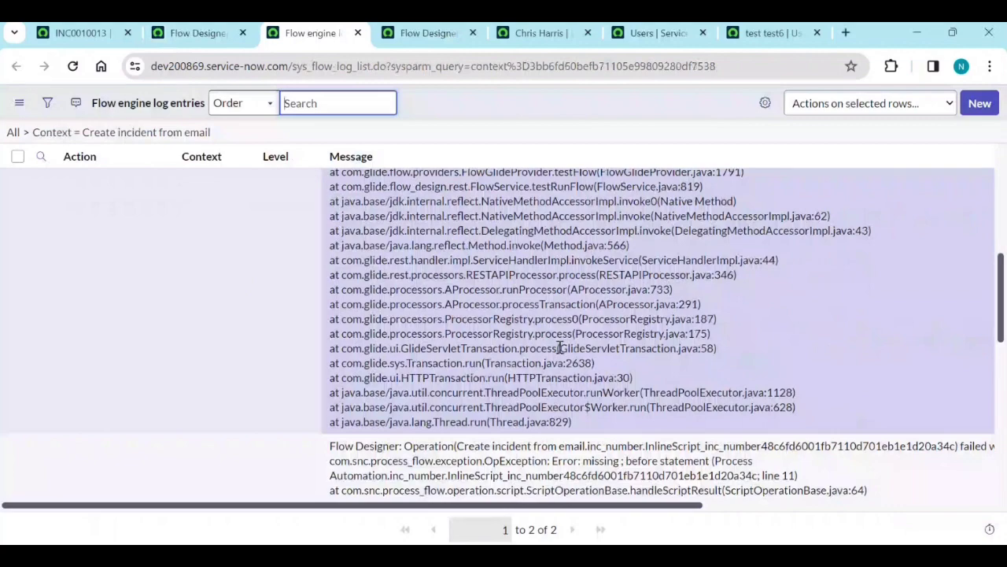
scroll(559, 348, "down", 5)
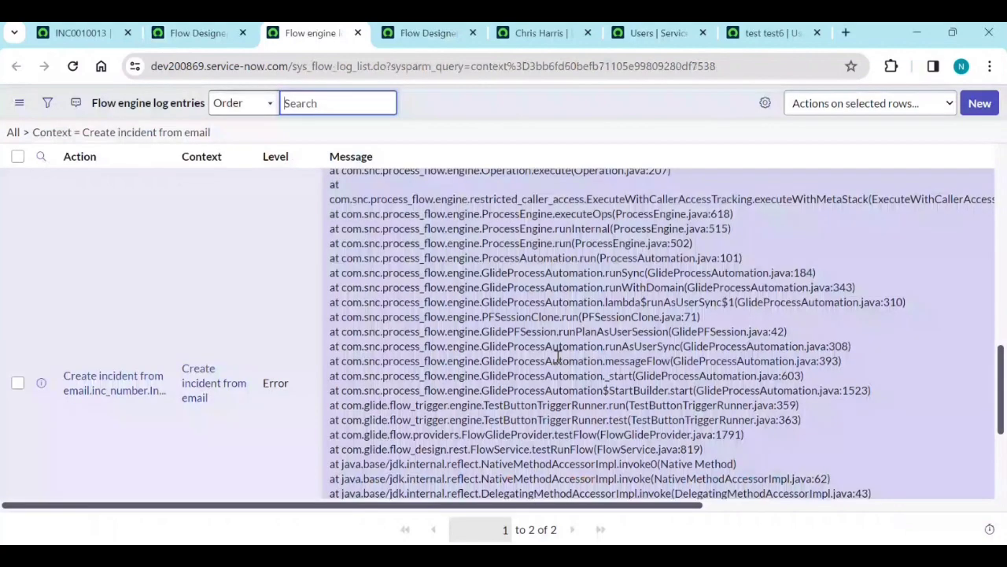
scroll(559, 356, "down", 3)
scroll(558, 359, "up", 6)
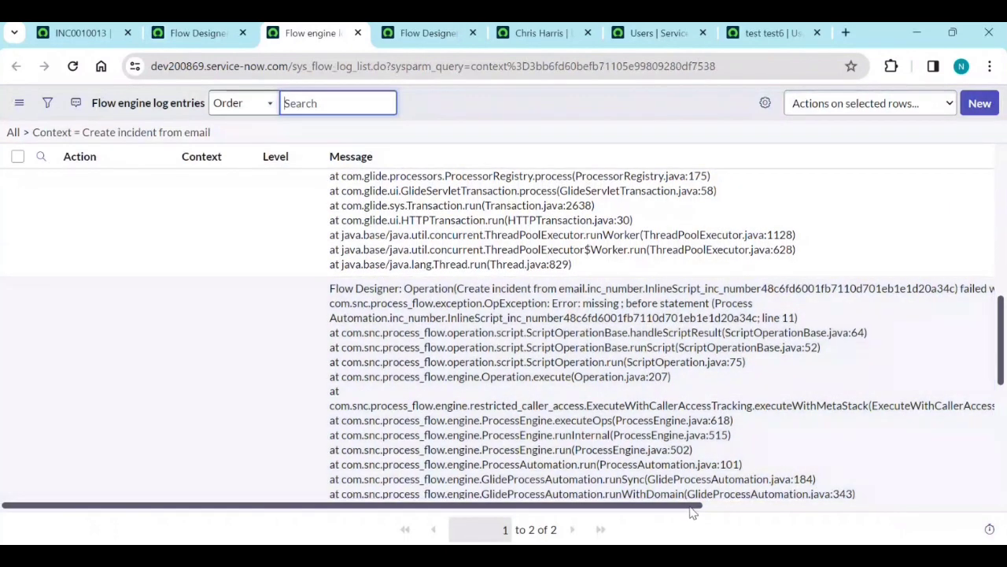
left_click_drag(690, 506, 785, 507)
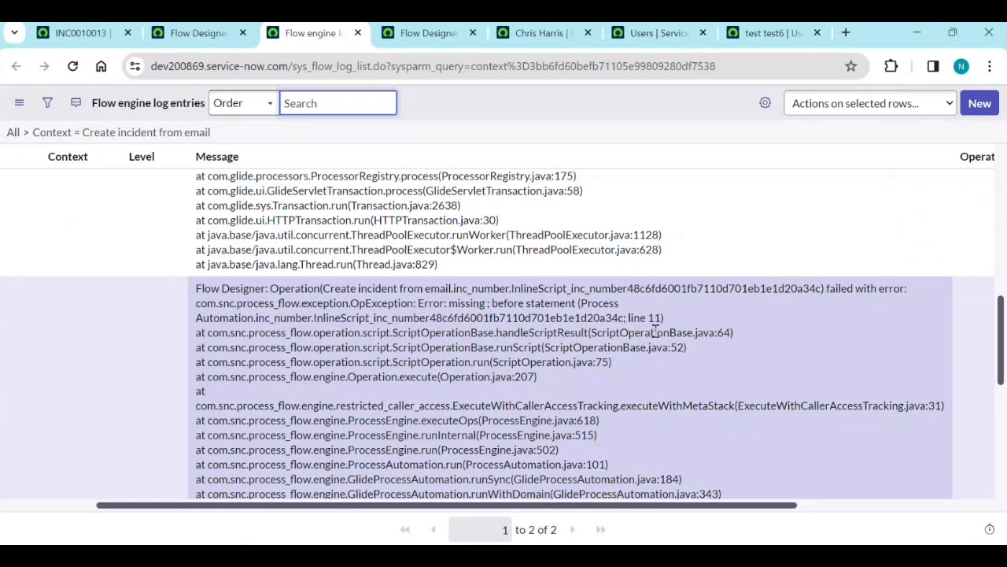
scroll(643, 367, "down", 6)
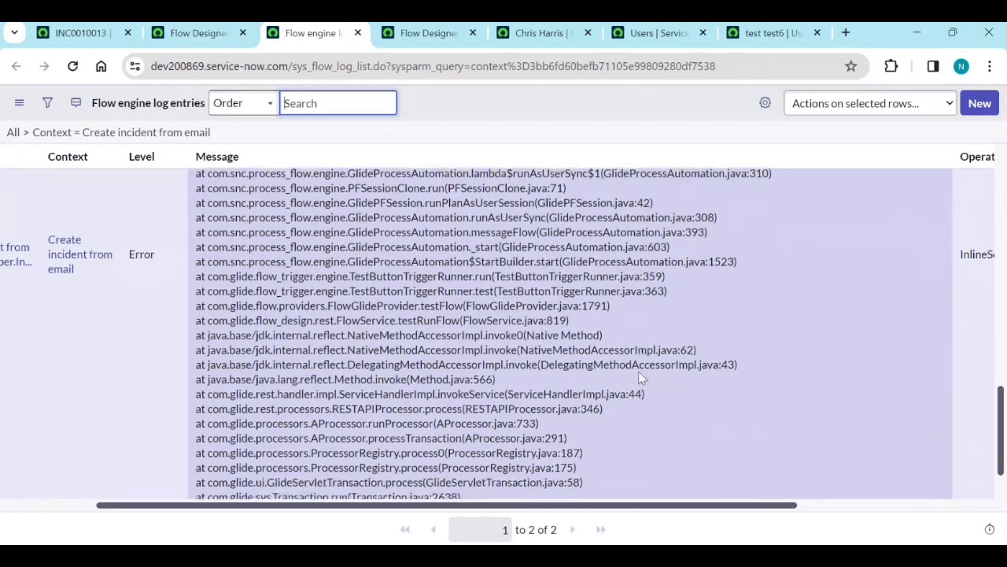
scroll(45, 312, "up", 3)
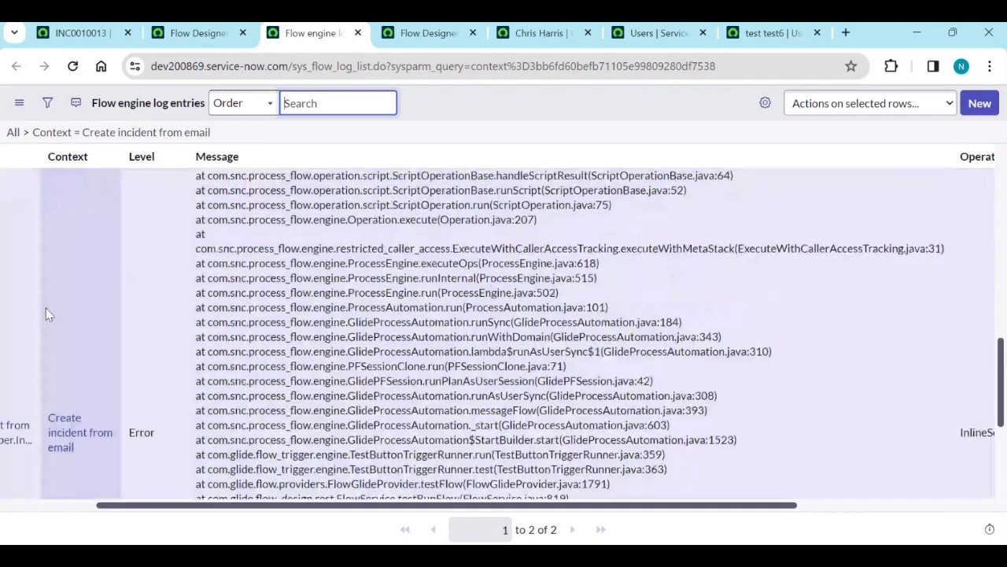
scroll(170, 282, "up", 2)
scroll(170, 282, "down", 4)
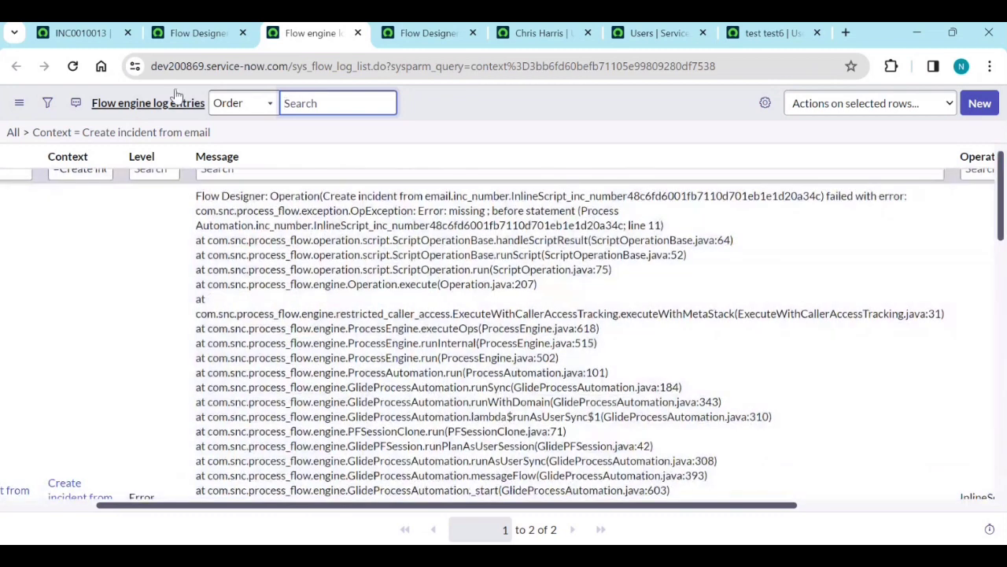
Recheck the action states in the execution details, return to the Create incident from email flow and start a new test.
left_click(196, 32)
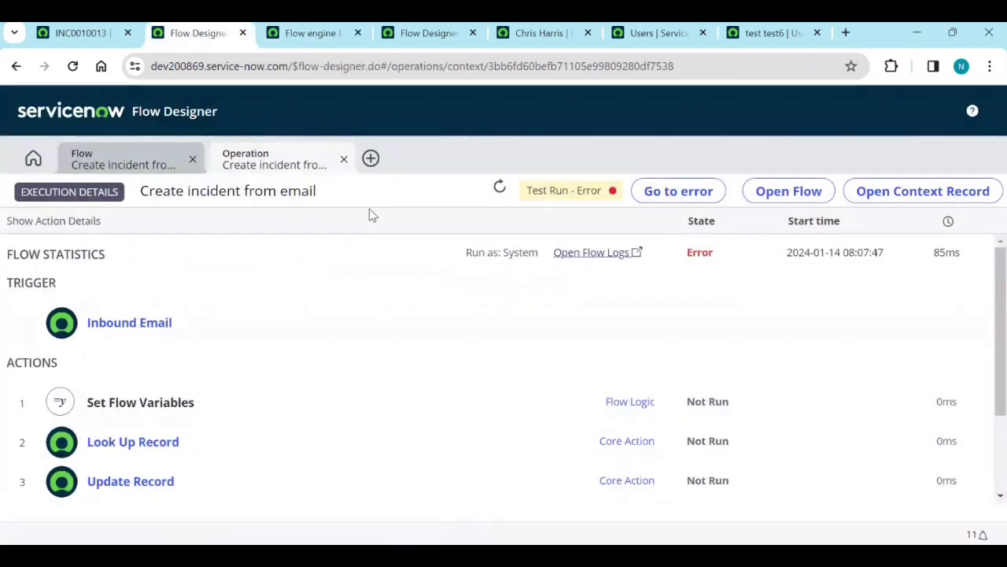
scroll(237, 418, "down", 1)
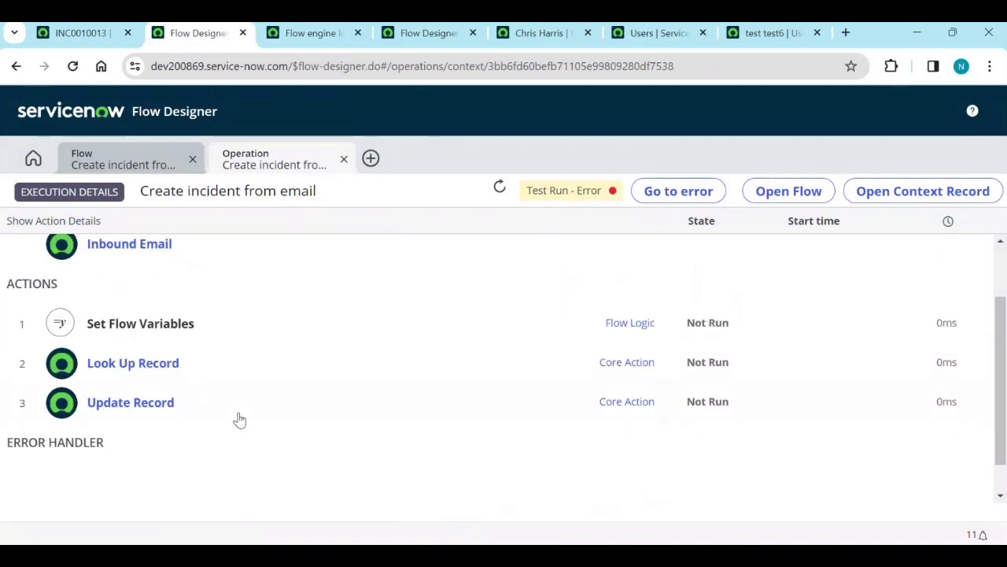
scroll(239, 419, "up", 1)
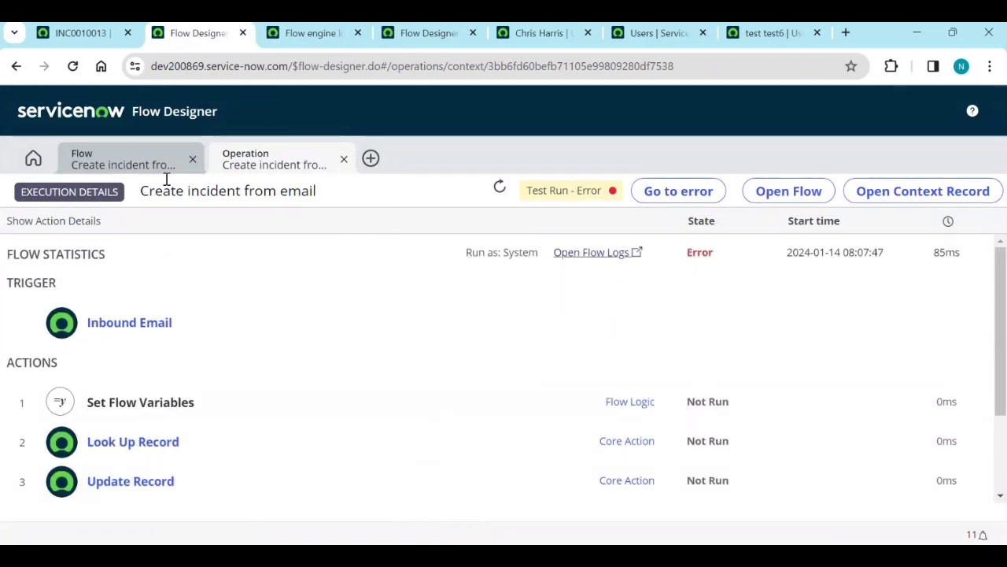
left_click(106, 155)
left_click(751, 202)
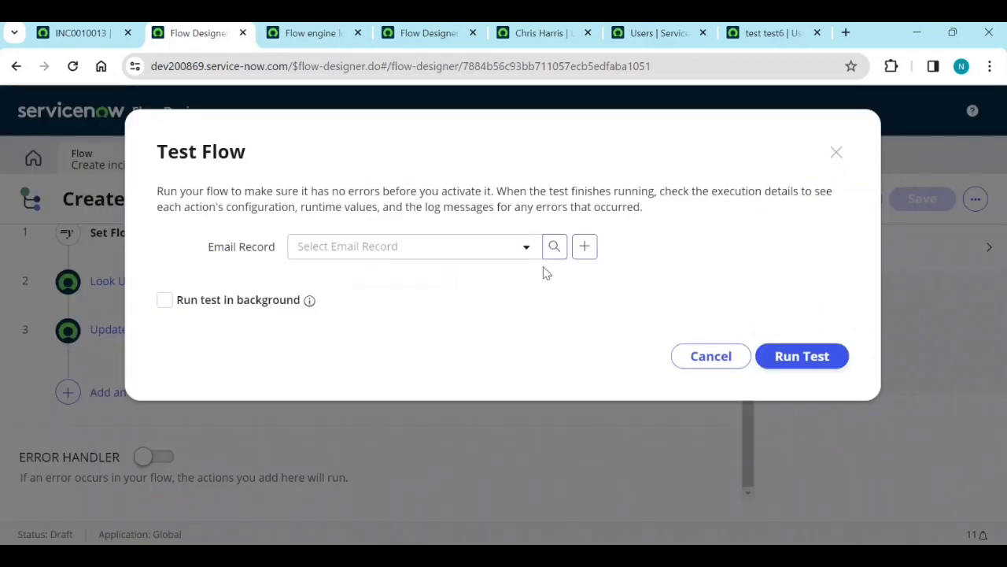
Run the test with the email record "Incident INC0008112 has been assigned to you" and open its flow execution details.
left_click(449, 254)
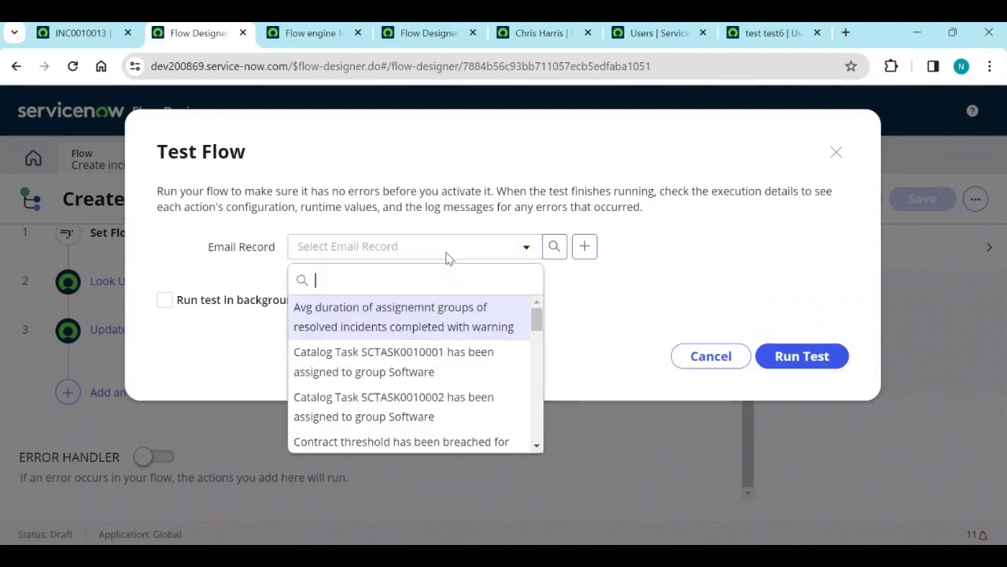
type("*inc")
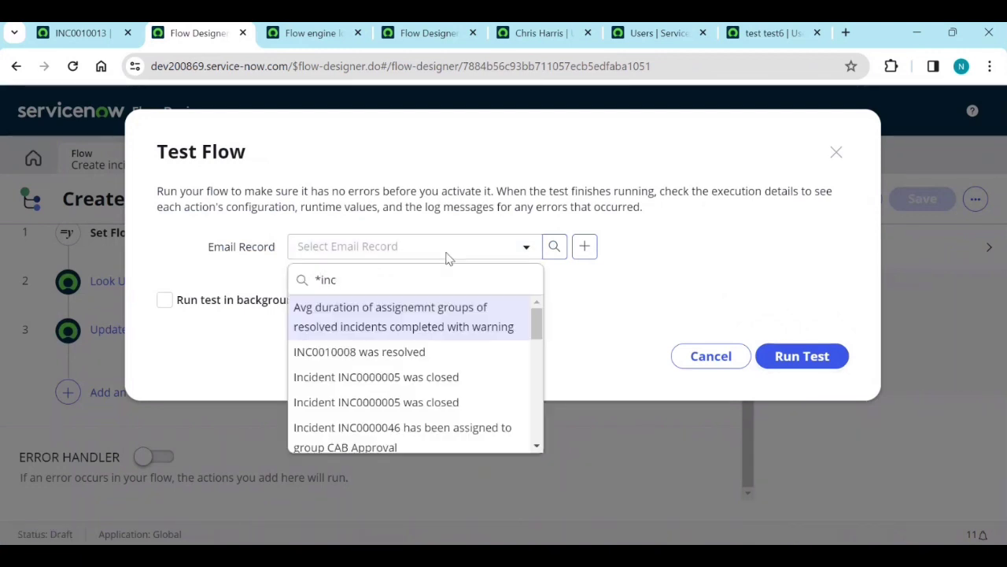
scroll(446, 390, "down", 1)
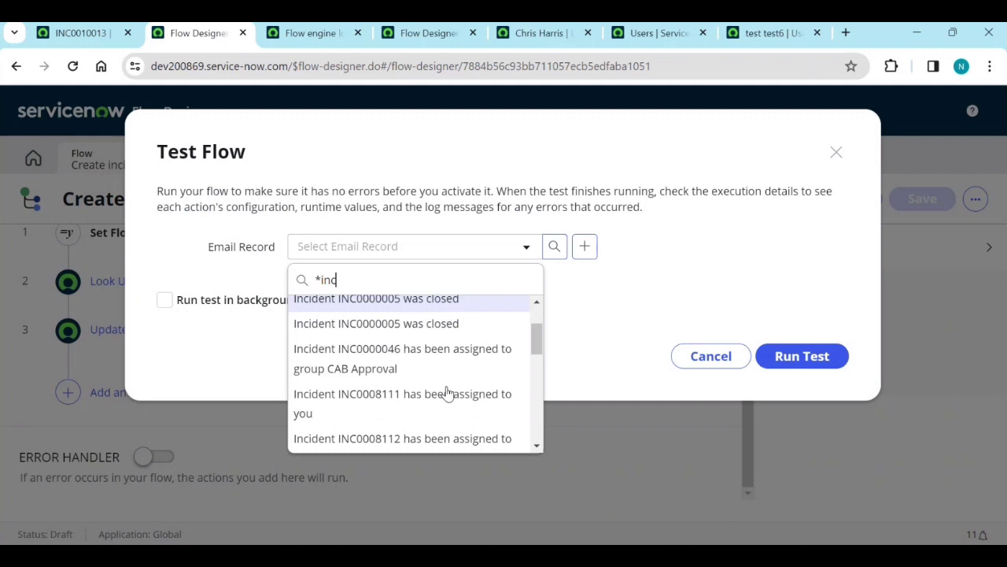
scroll(460, 407, "down", 1)
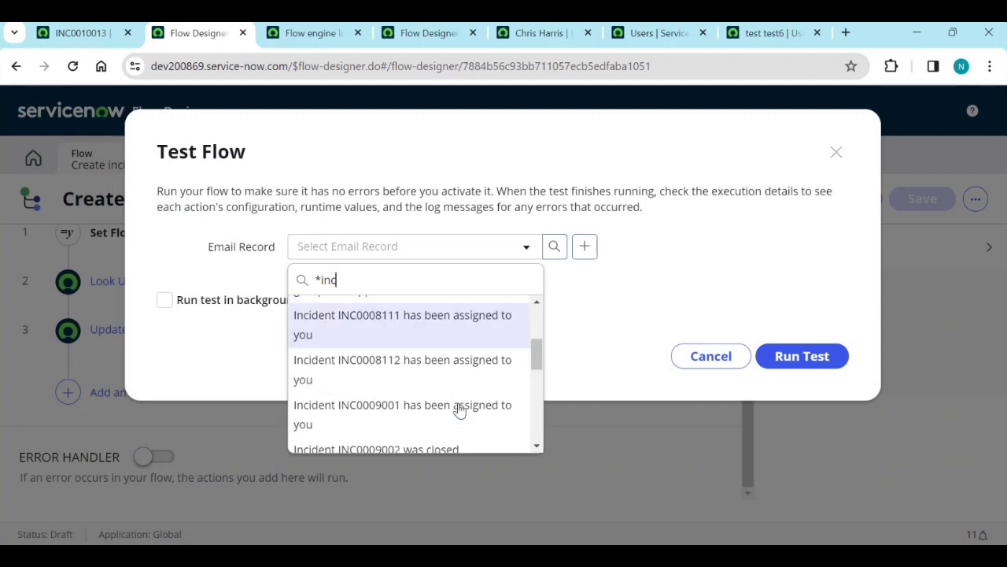
left_click(464, 376)
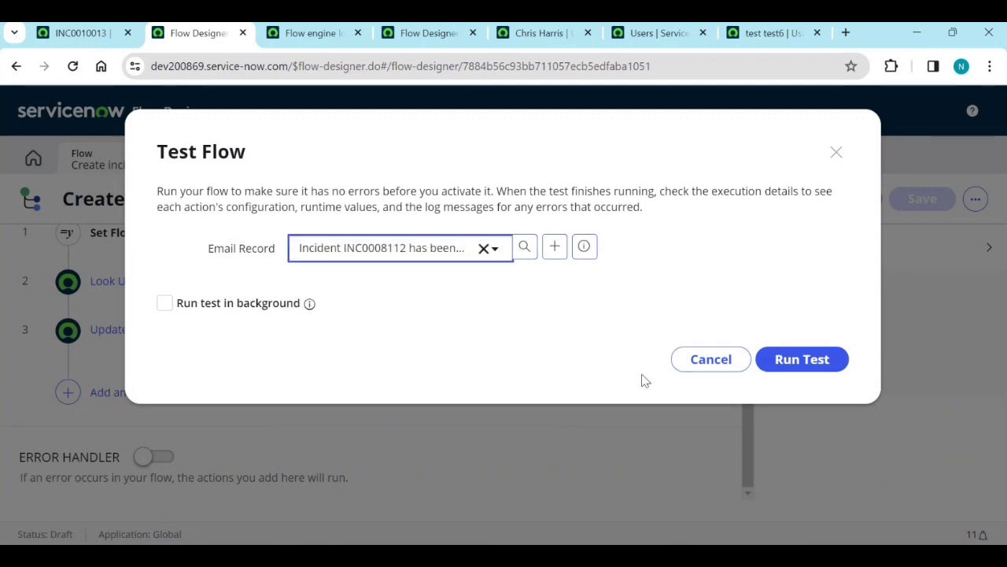
left_click(807, 360)
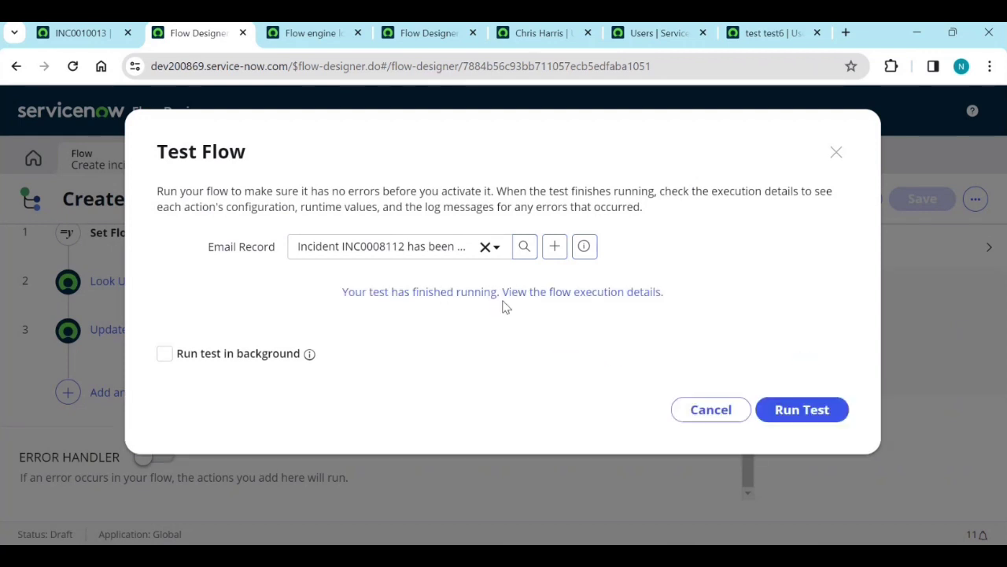
left_click(510, 293)
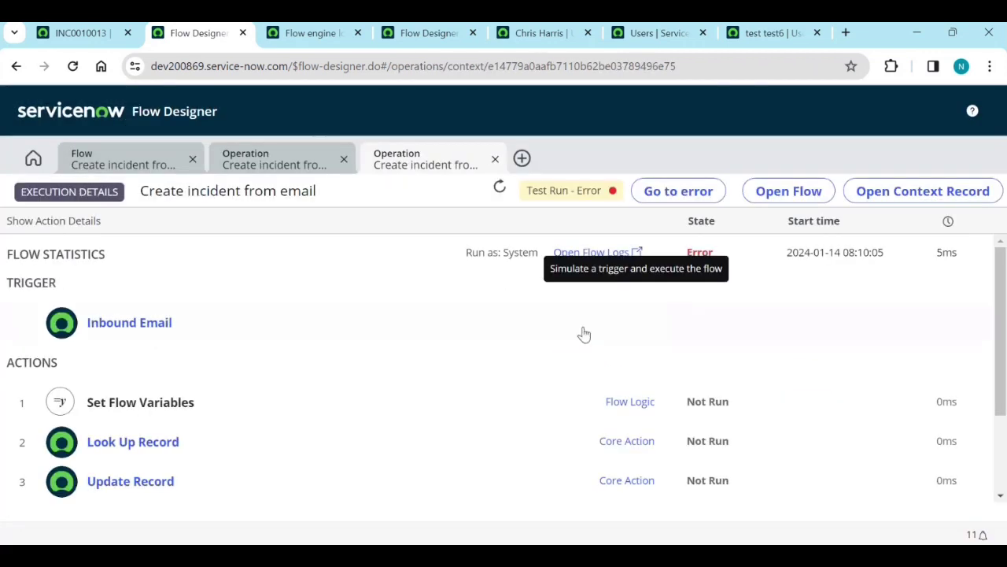
Examine the configuration details and runtime values of the Update Record, Look Up Record and Set Flow Variables actions.
scroll(461, 422, "down", 2)
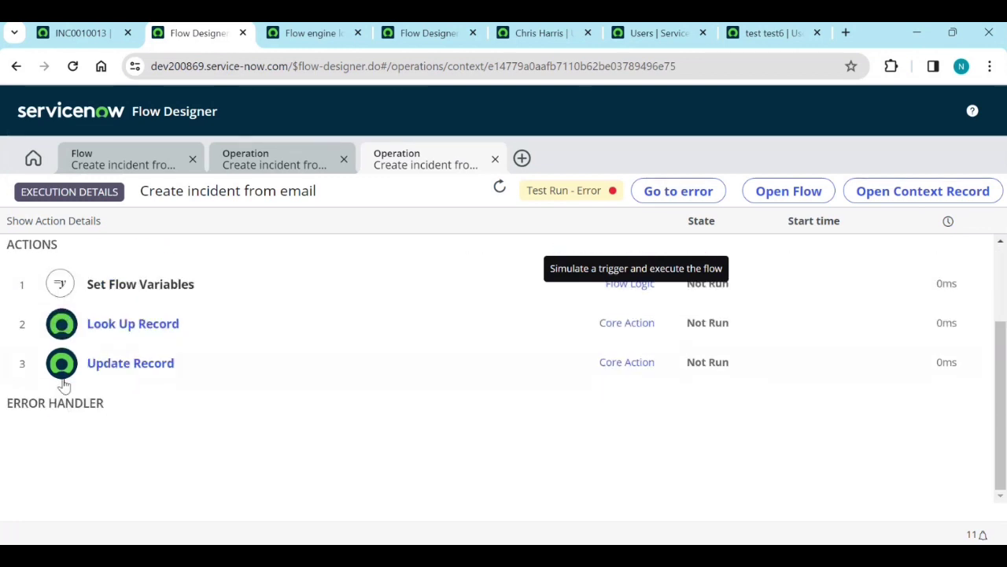
left_click(130, 376)
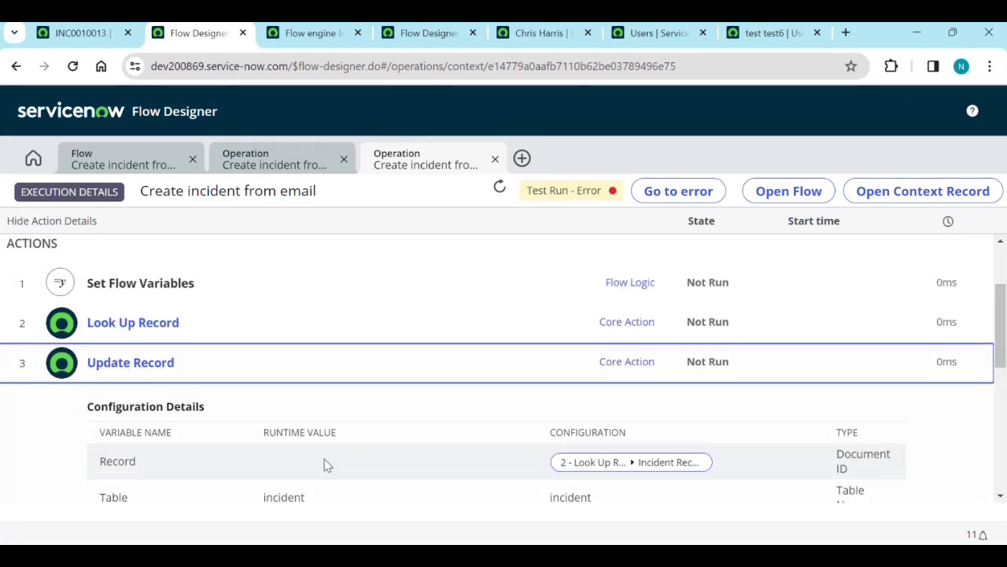
scroll(326, 461, "down", 1)
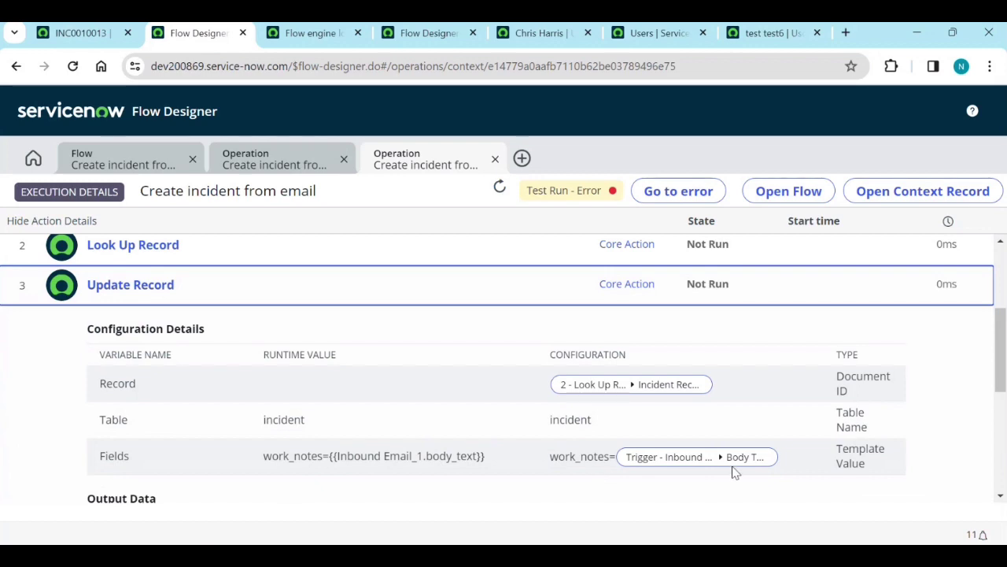
left_click(110, 245)
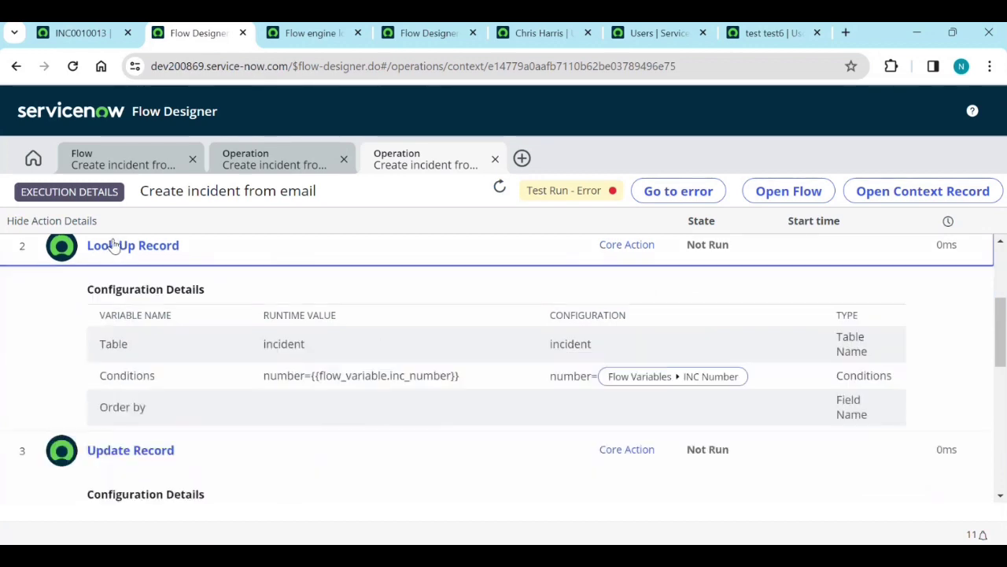
scroll(206, 362, "up", 2)
left_click(169, 364)
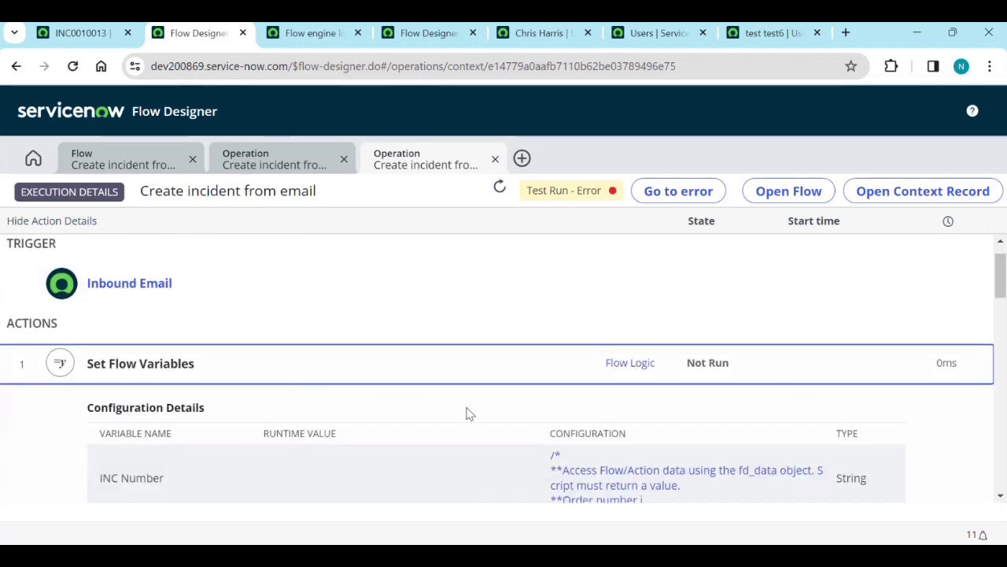
scroll(468, 417, "down", 2)
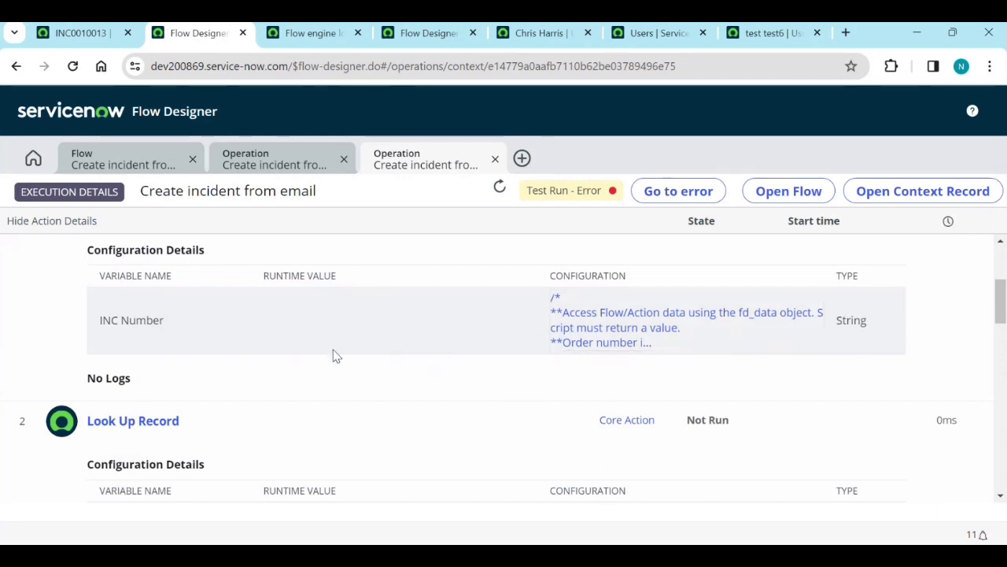
scroll(333, 355, "up", 2)
Examine the Inbound Email trigger's configuration details and trigger output, including the subject and target record, and collapse it.
left_click(148, 328)
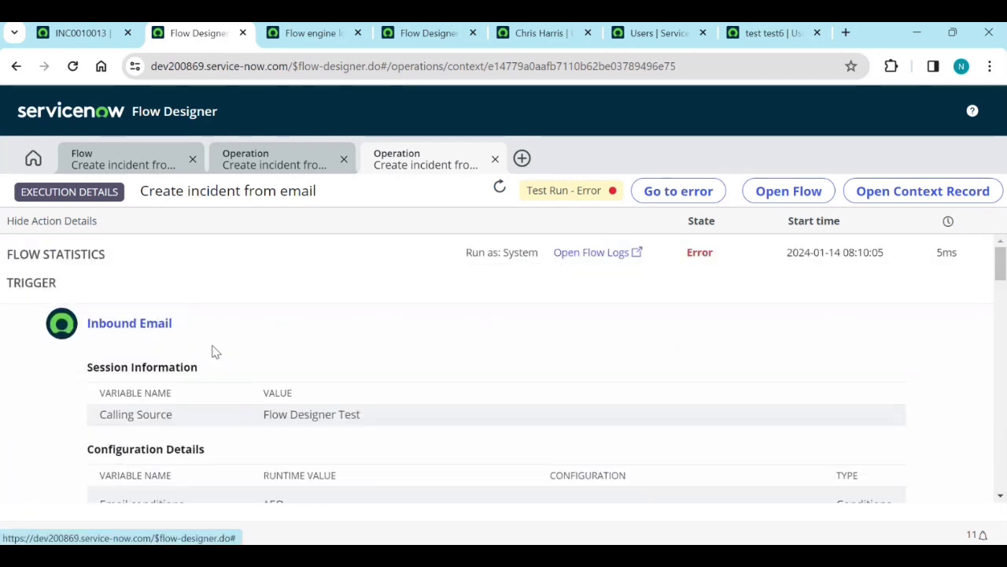
scroll(228, 386, "down", 2)
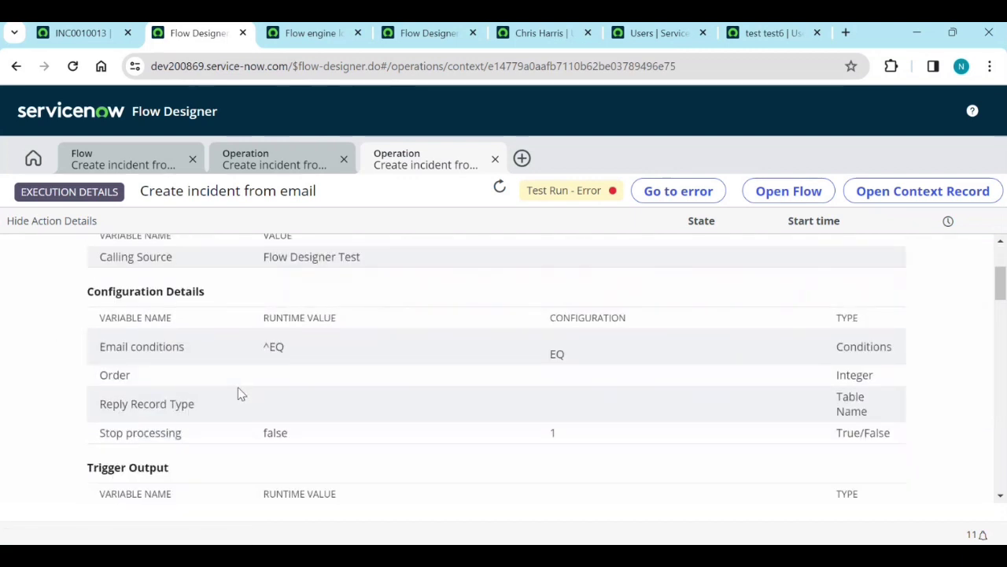
scroll(238, 388, "down", 2)
scroll(257, 412, "down", 1)
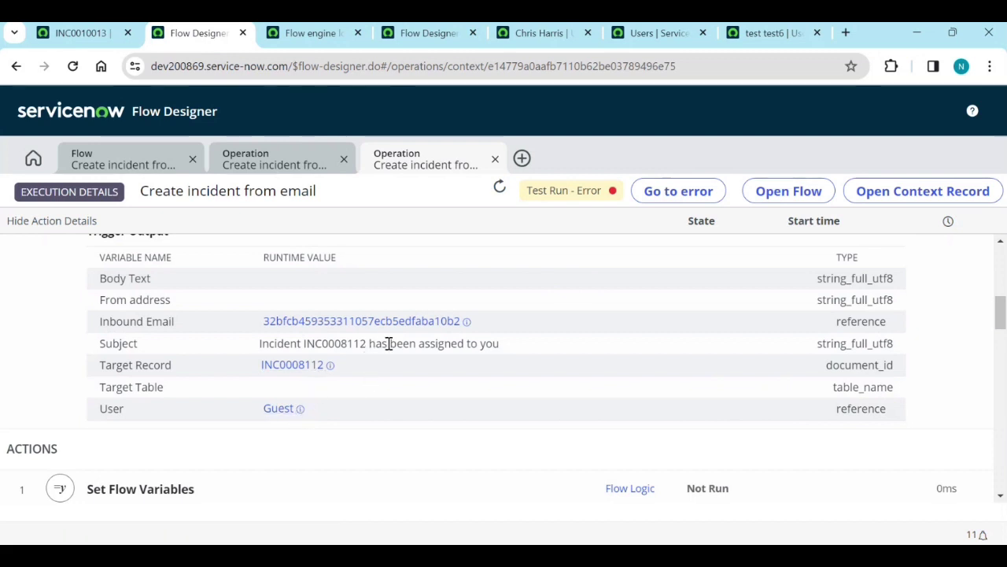
scroll(290, 305, "up", 4)
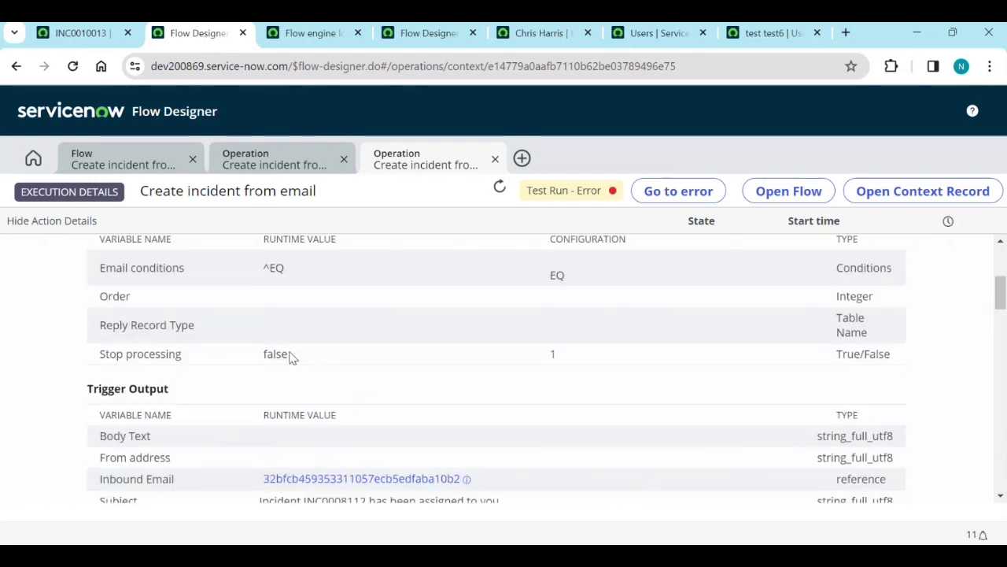
scroll(299, 382, "up", 1)
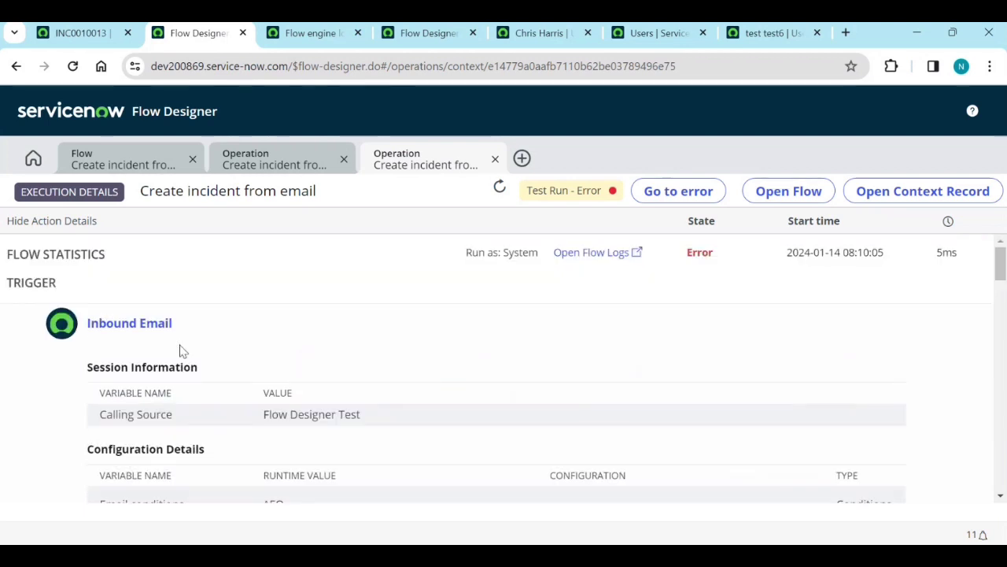
left_click(162, 330)
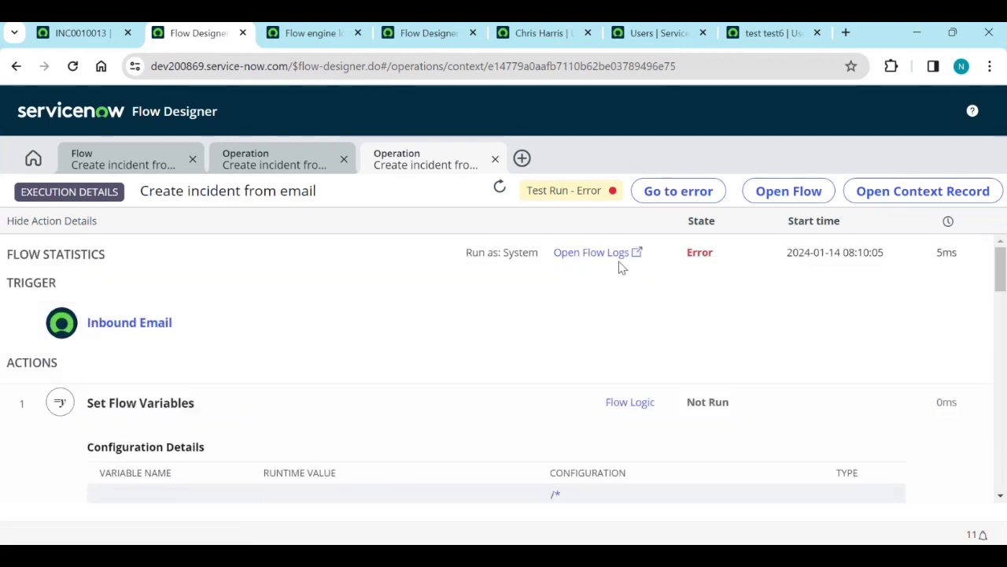
Try going to the error, and close both execution details pages and the Test Flow dialog.
left_click(693, 197)
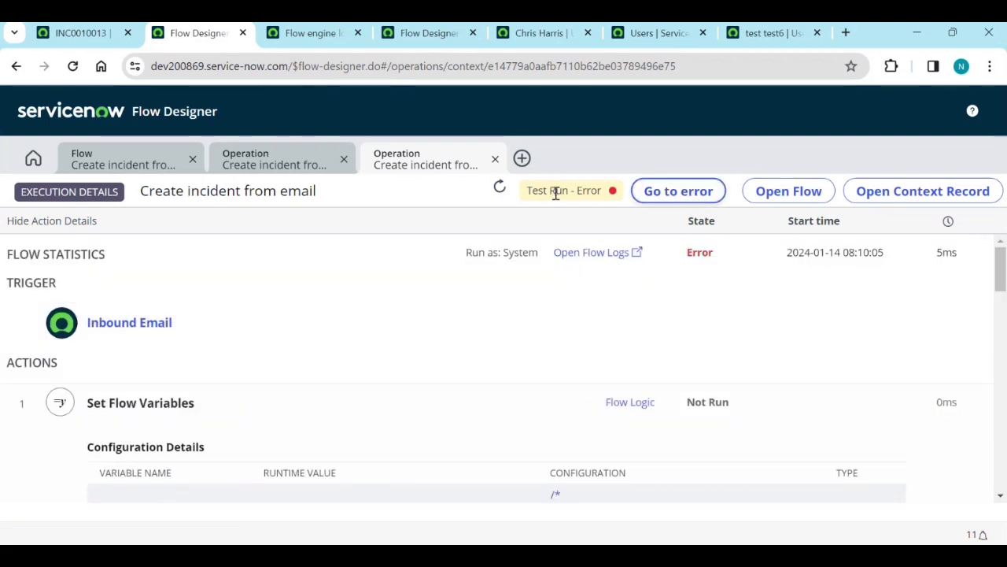
left_click(495, 159)
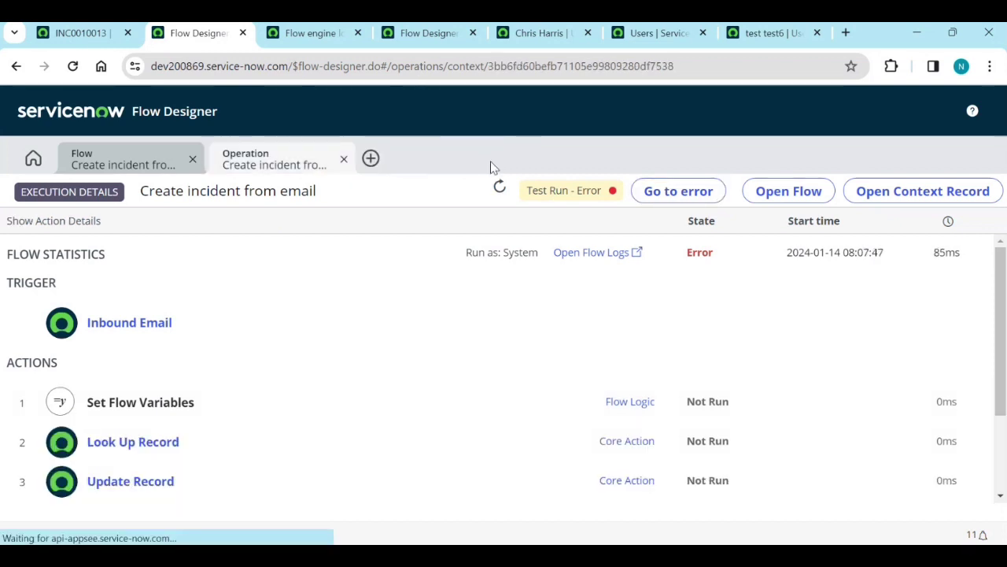
left_click(343, 159)
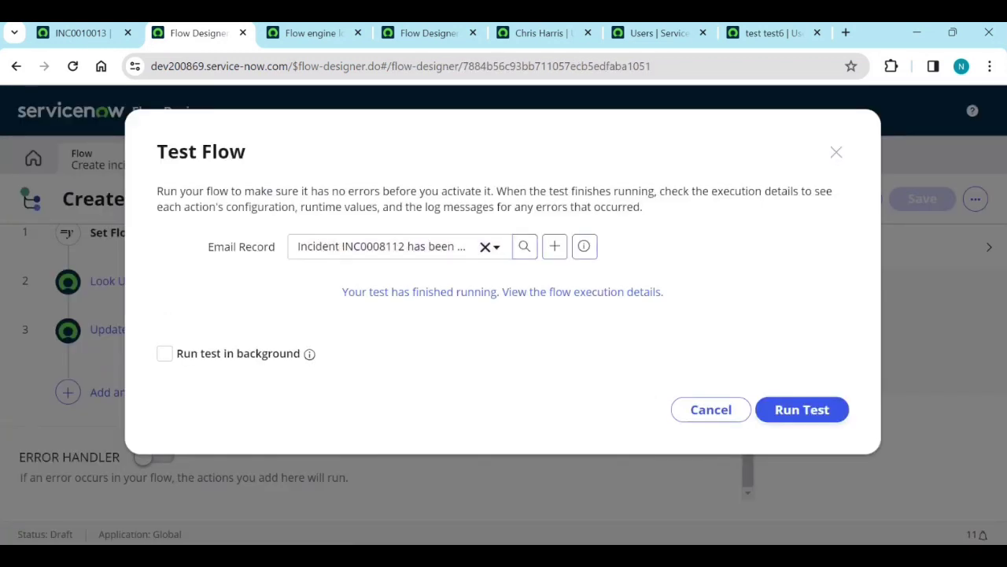
key("Escape")
Examine the fields available for the Inbound Email trigger's email conditions and close the trigger without adding a condition.
scroll(256, 386, "up", 1)
left_click(150, 285)
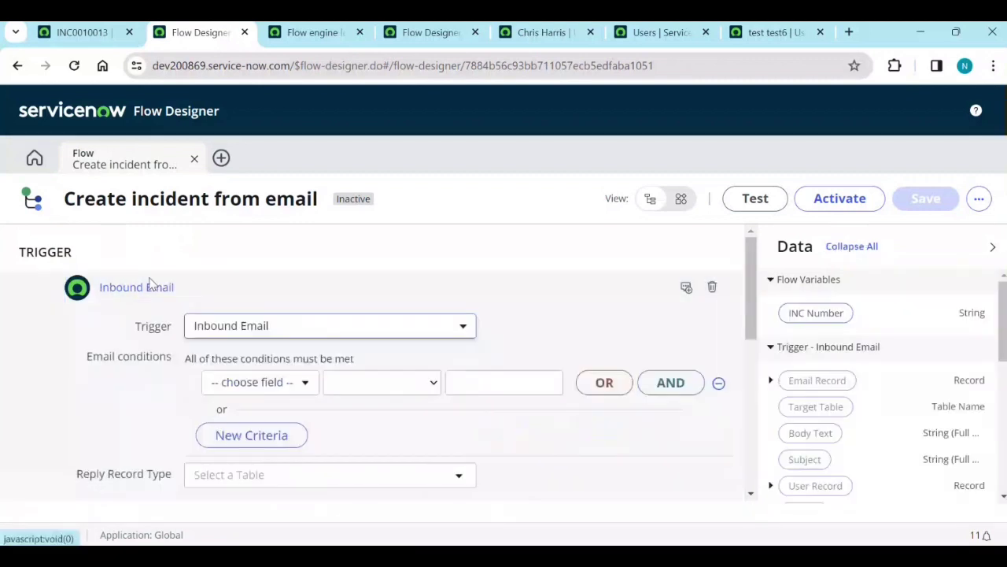
left_click(260, 382)
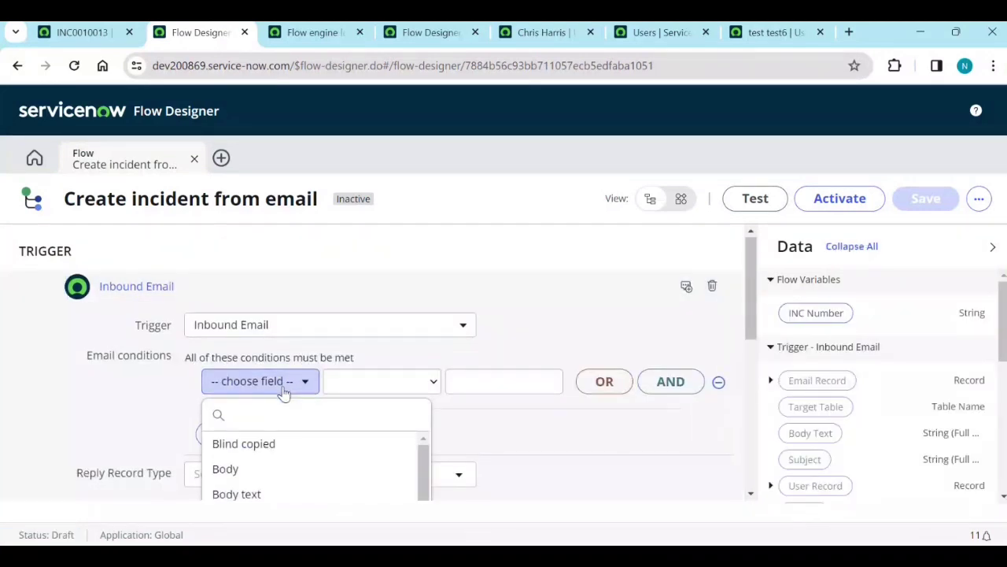
scroll(285, 388, "down", 1)
scroll(286, 427, "up", 2)
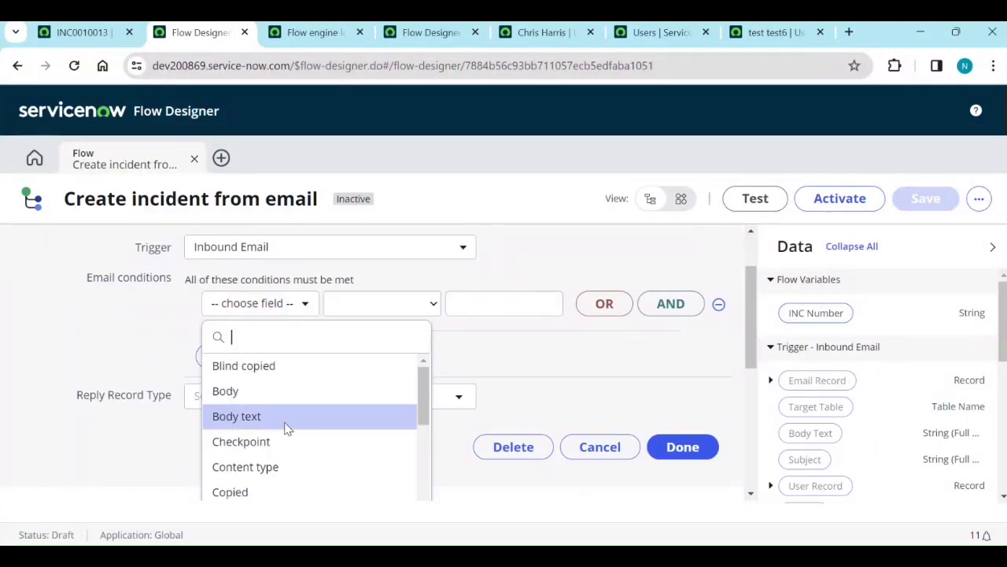
scroll(301, 411, "down", 5)
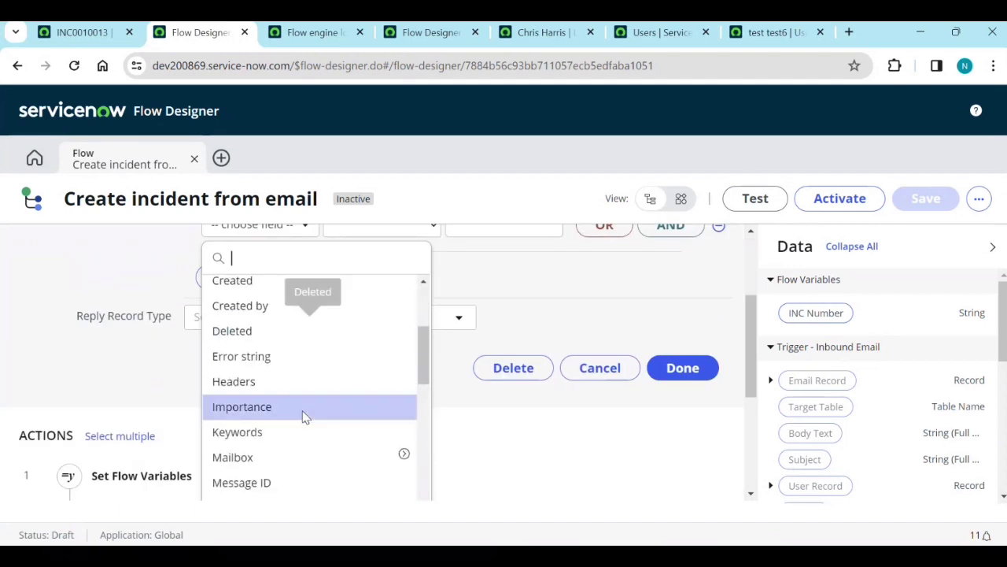
scroll(315, 418, "down", 1)
left_click(683, 372)
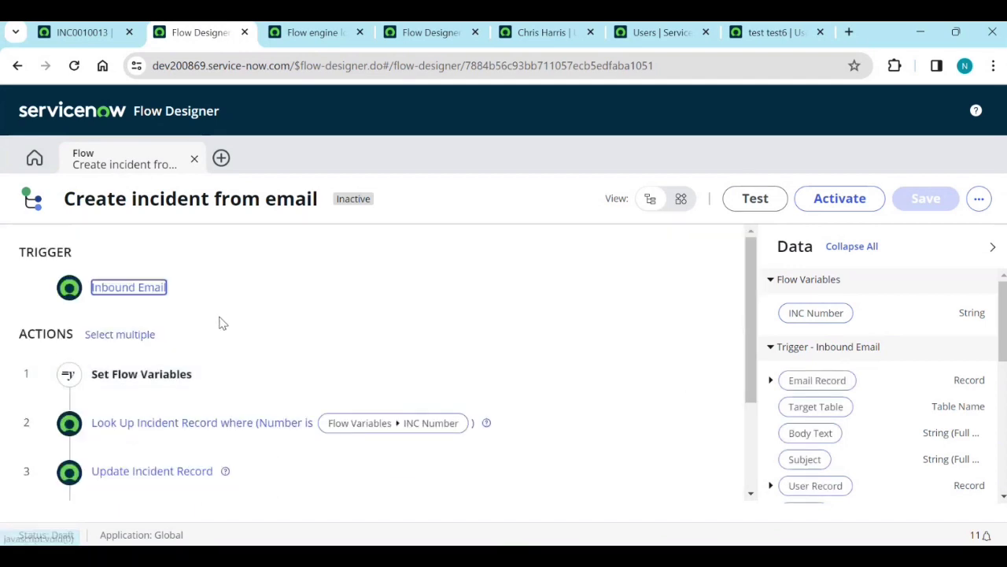
Correct "Var" to lowercase "var" in the INCNumber declaration of the Set Flow Variables script, and save the flow.
left_click(169, 375)
scroll(312, 377, "down", 2)
scroll(472, 389, "down", 3)
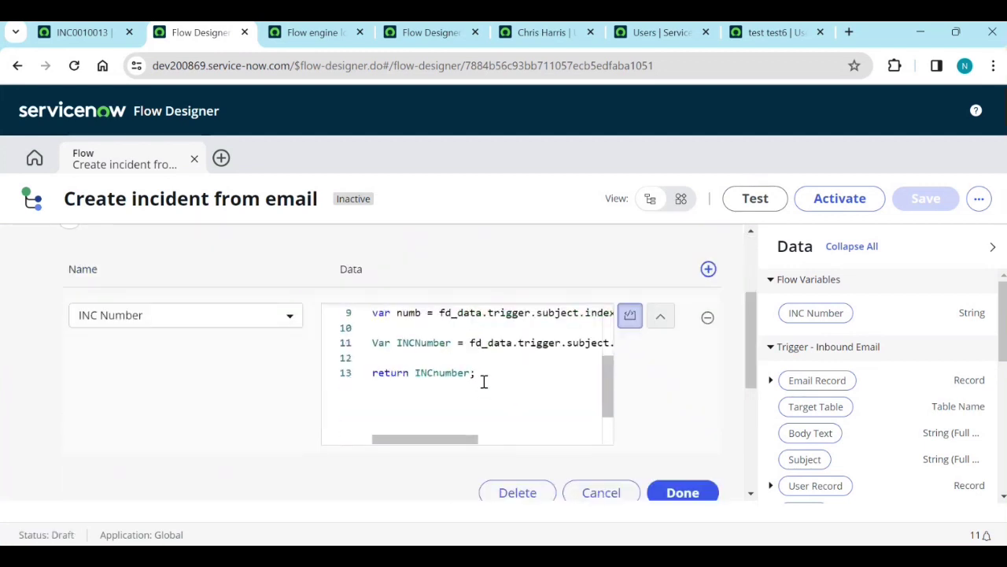
left_click(382, 344)
key("BackSpace")
type("v")
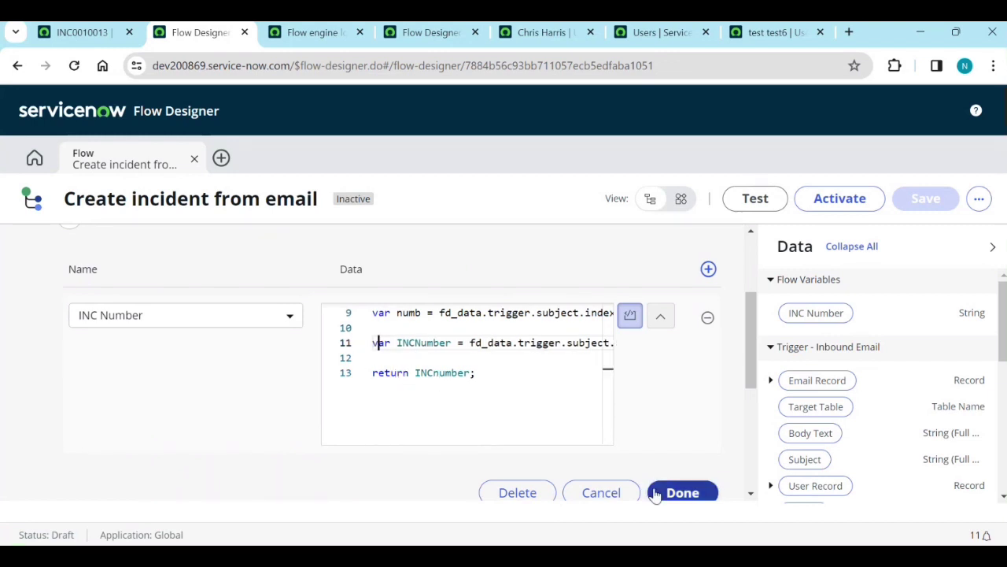
left_click(692, 492)
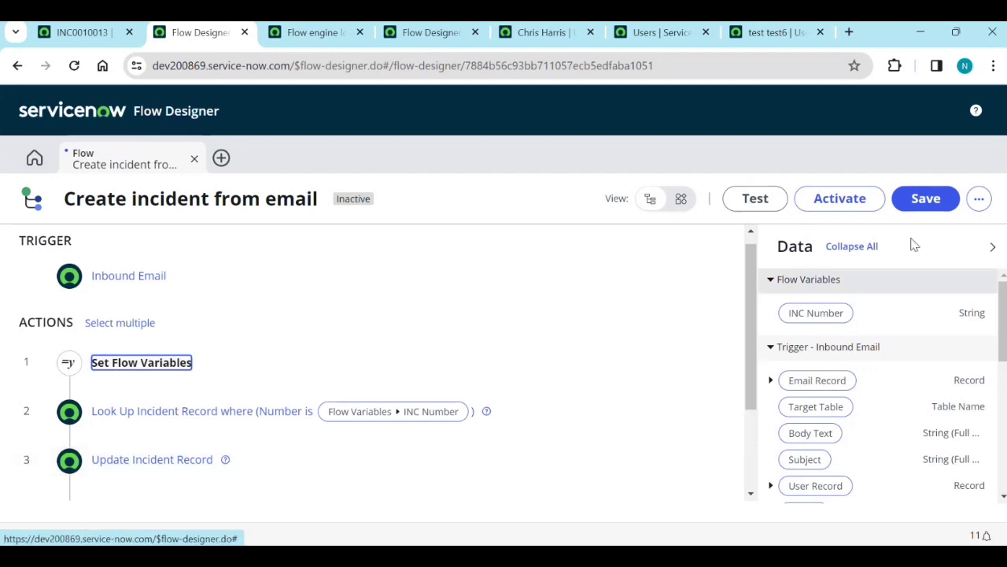
left_click(923, 198)
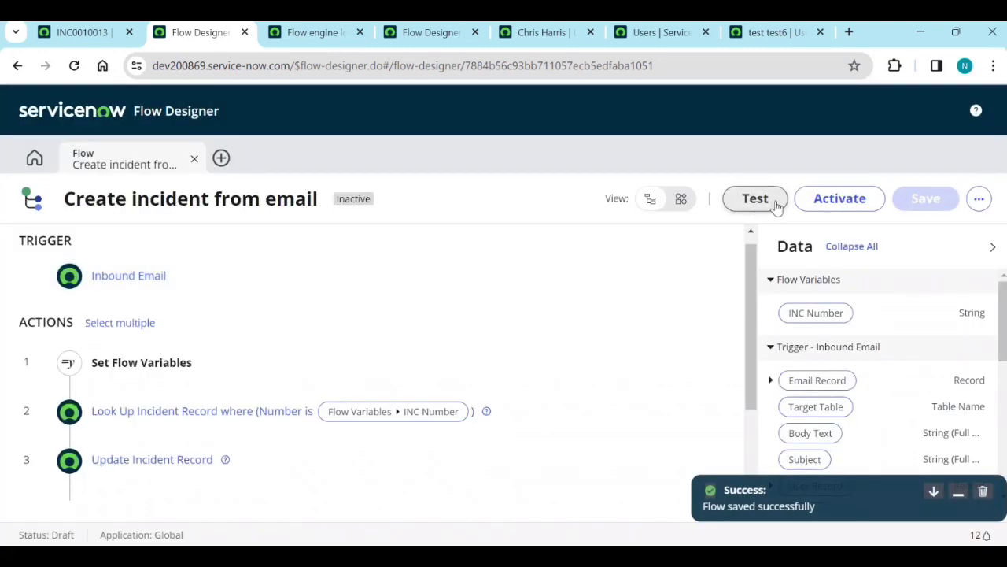
Run the test with the email record "Incident INC0008111 has been assigned to you" and open its flow execution details.
left_click(770, 202)
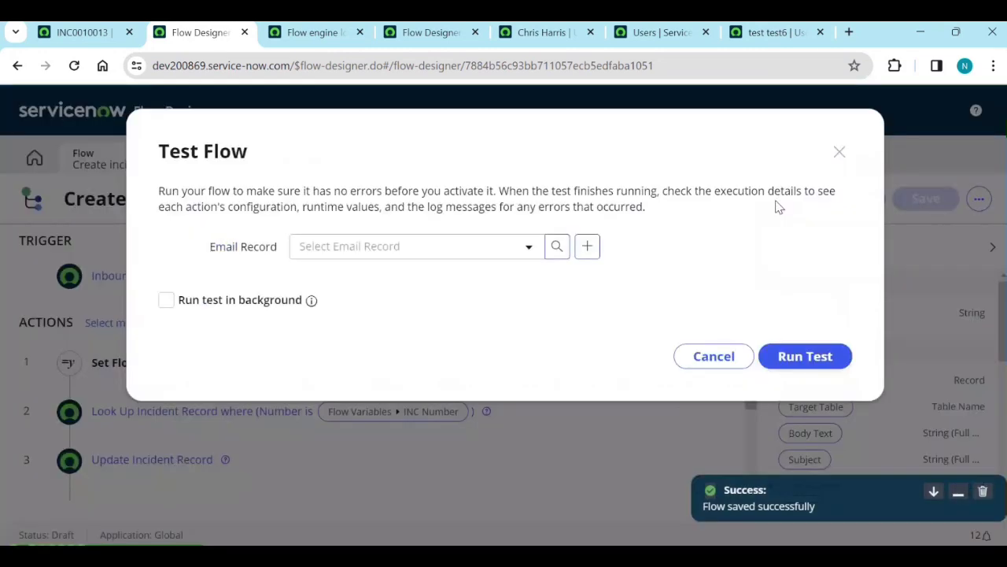
left_click(325, 250)
scroll(378, 379, "down", 1)
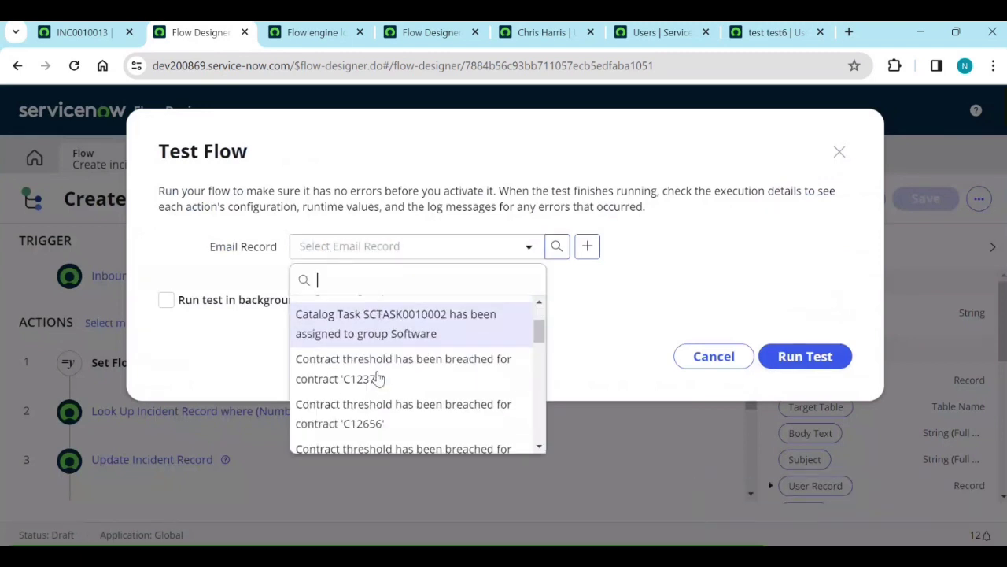
scroll(379, 379, "down", 5)
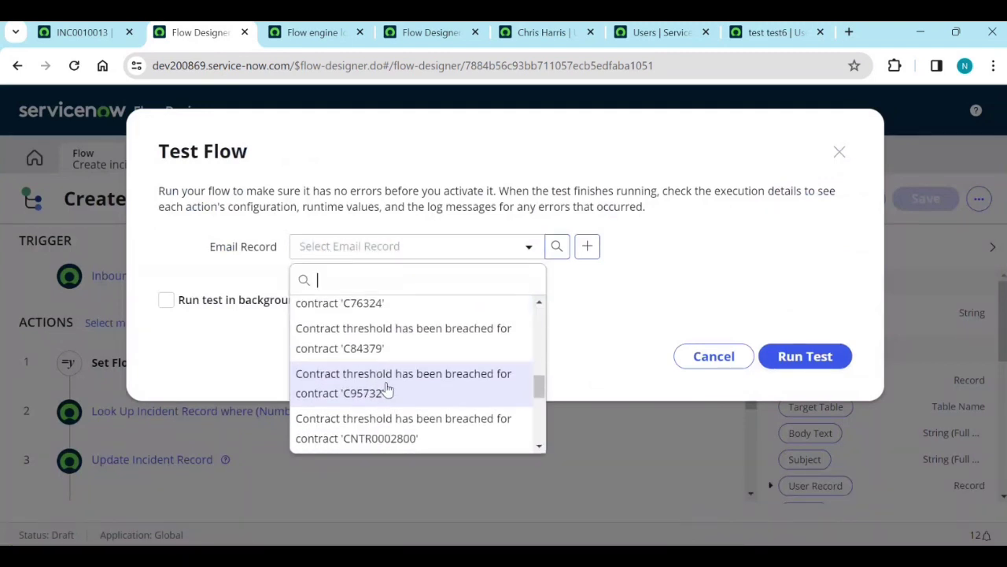
type("*IN")
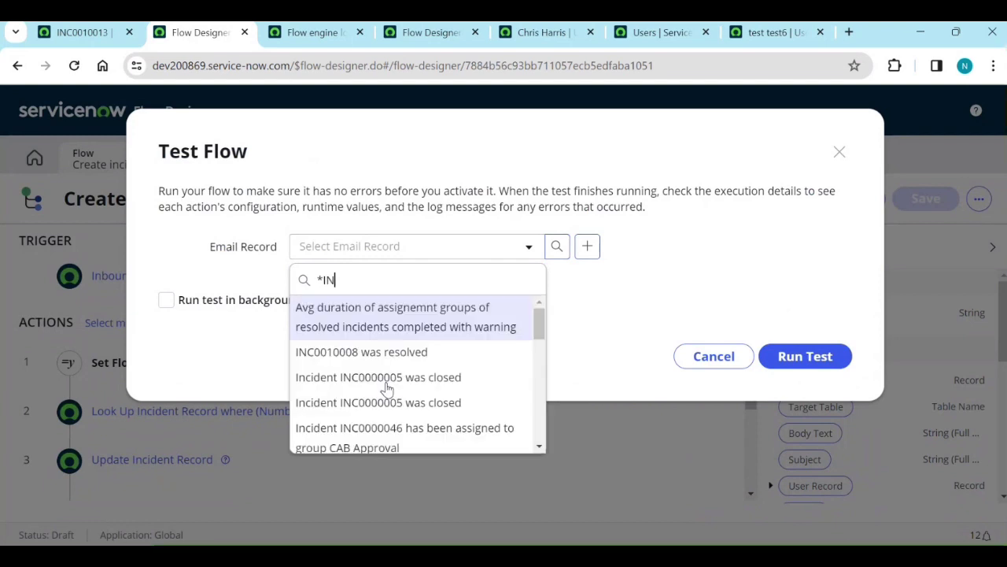
scroll(389, 387, "down", 2)
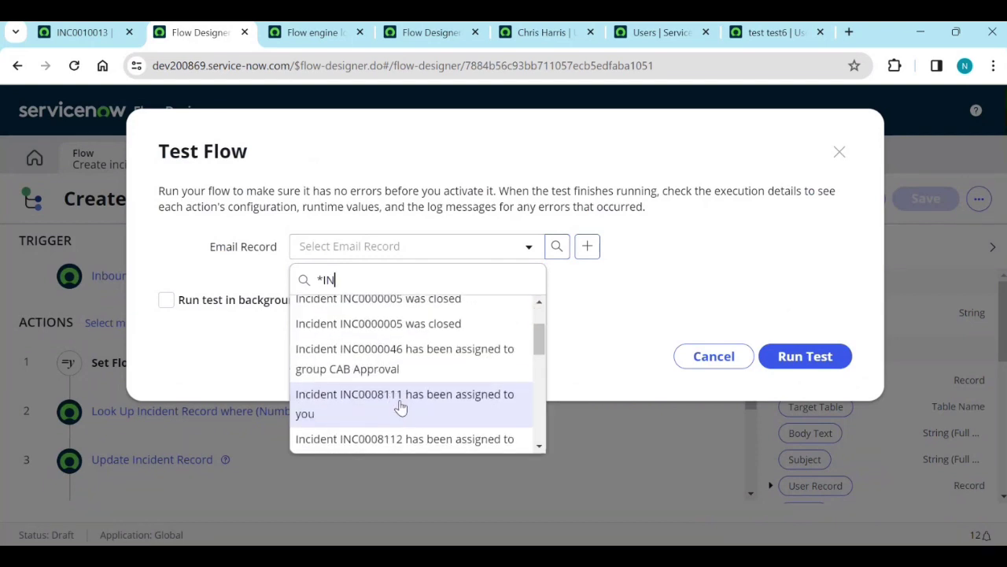
left_click(399, 406)
left_click(767, 360)
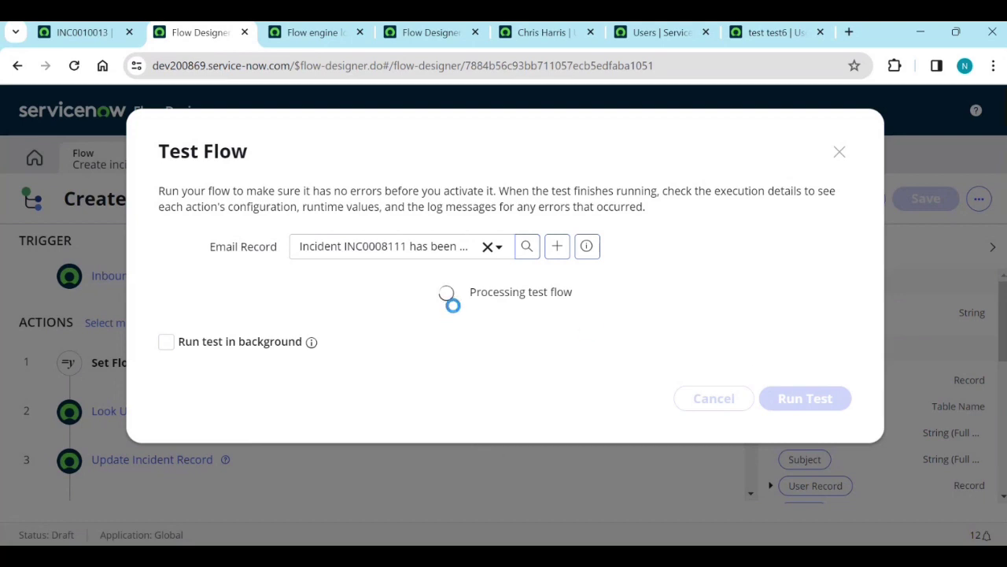
left_click(472, 293)
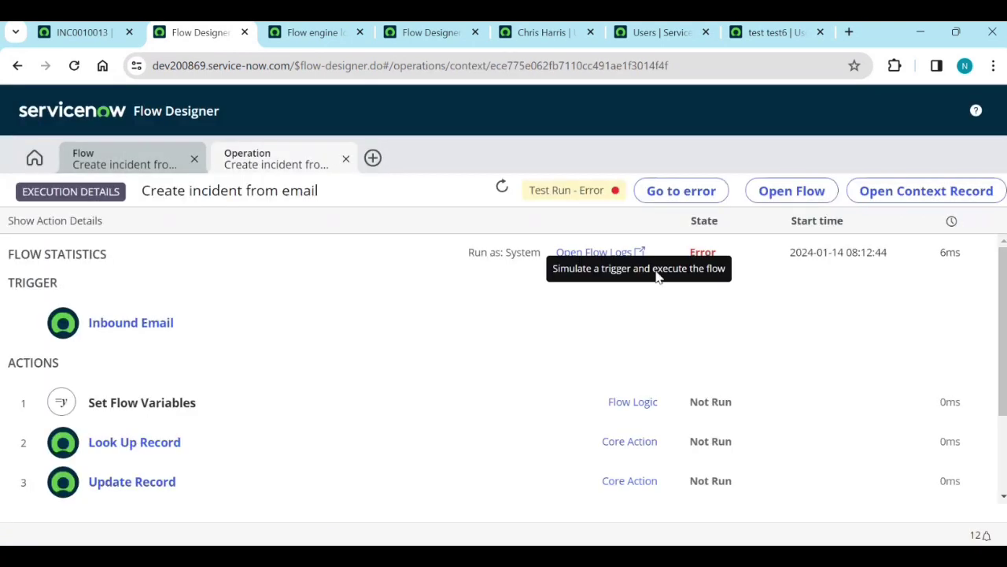
Check the execution details and flow logs for the error, and return to the flow with the Test Flow dialog closed.
scroll(236, 358, "down", 1)
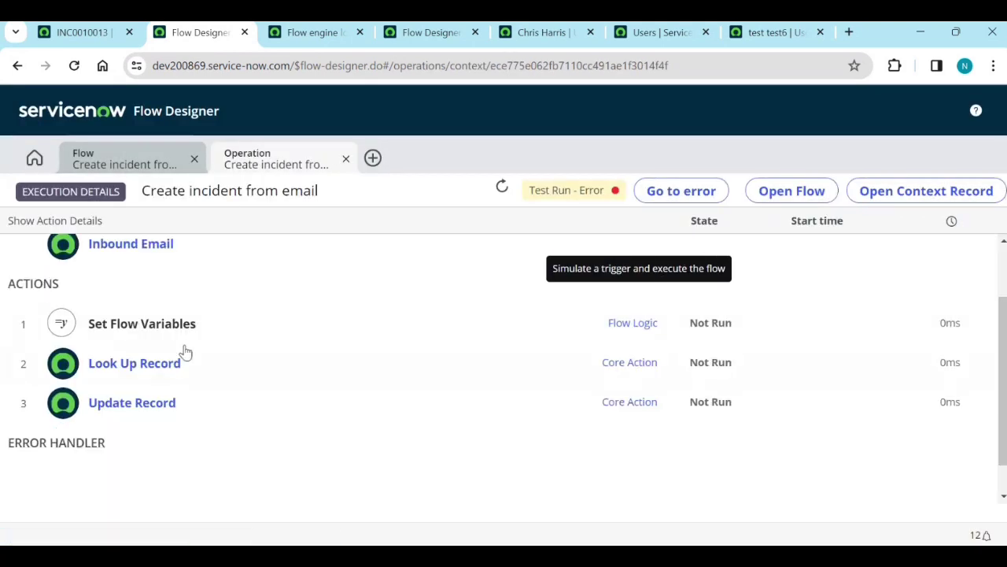
scroll(315, 356, "up", 1)
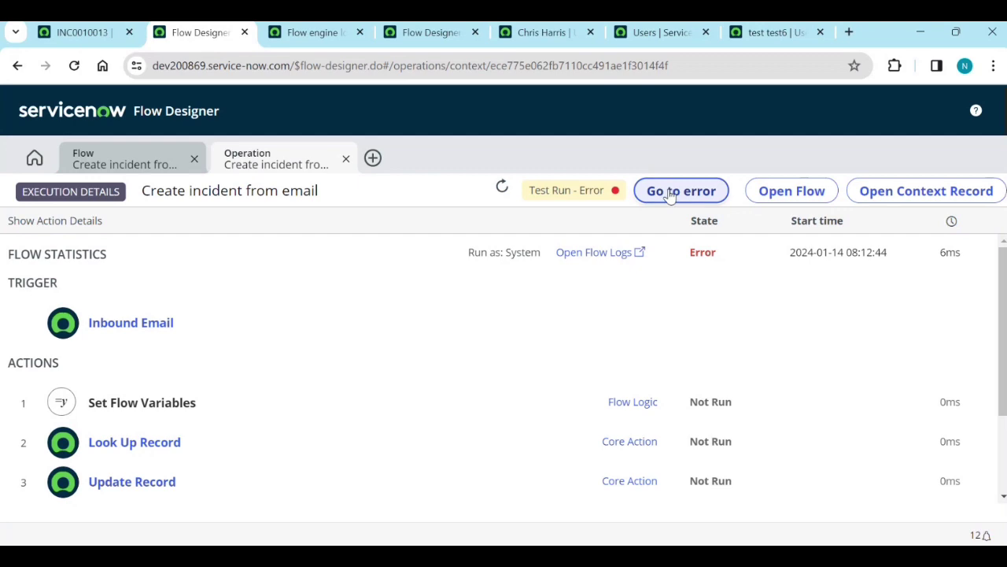
left_click(622, 253)
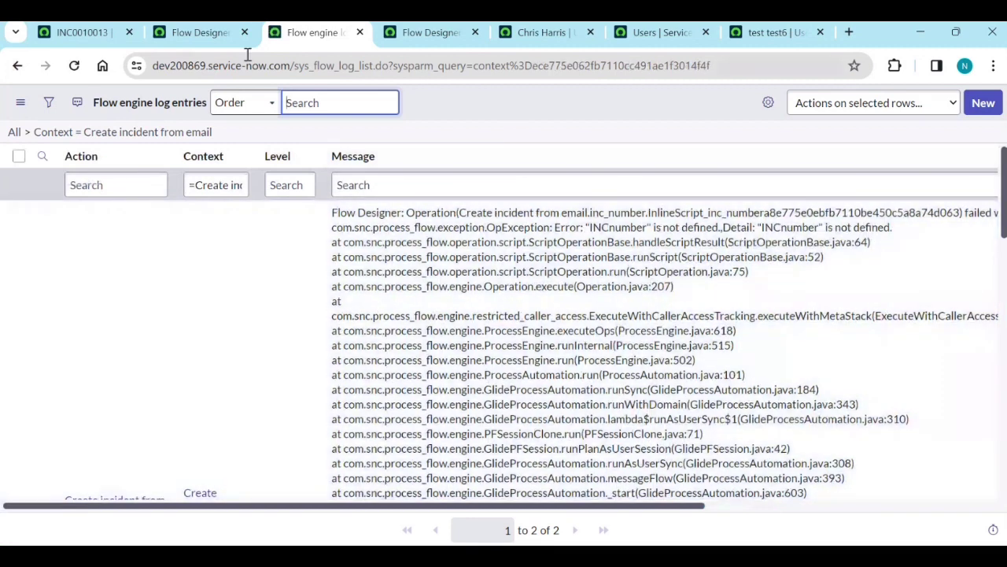
left_click(199, 32)
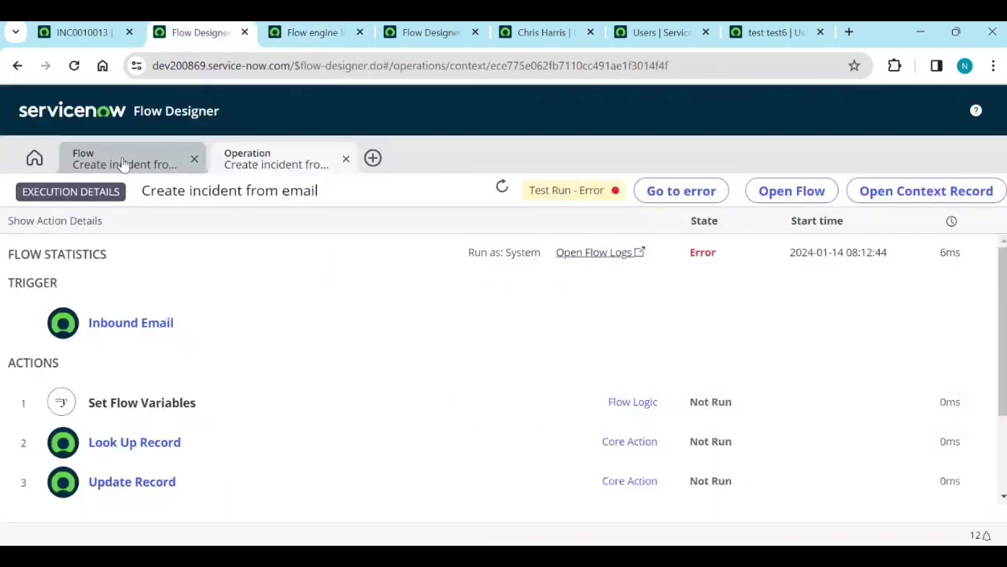
left_click(157, 154)
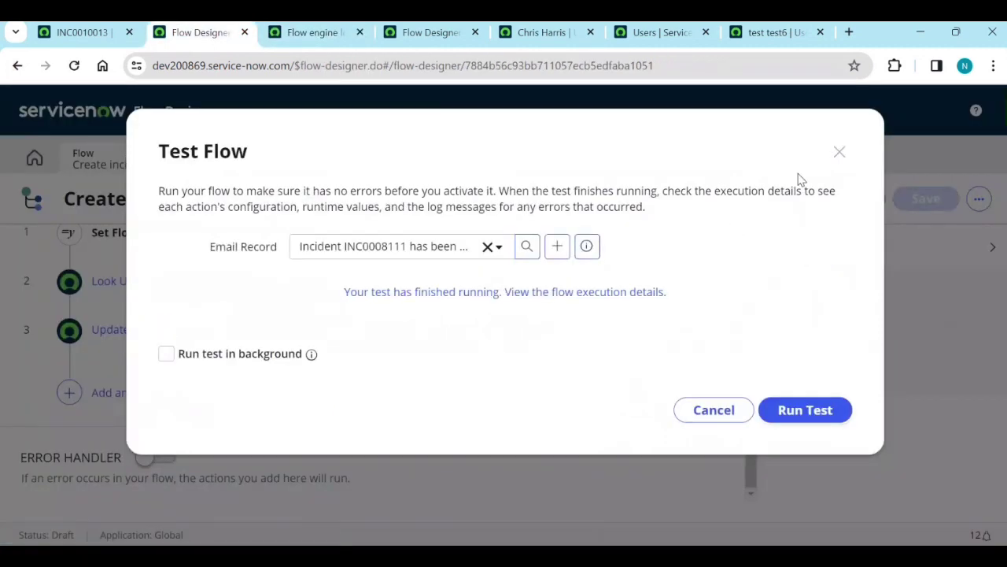
left_click(839, 152)
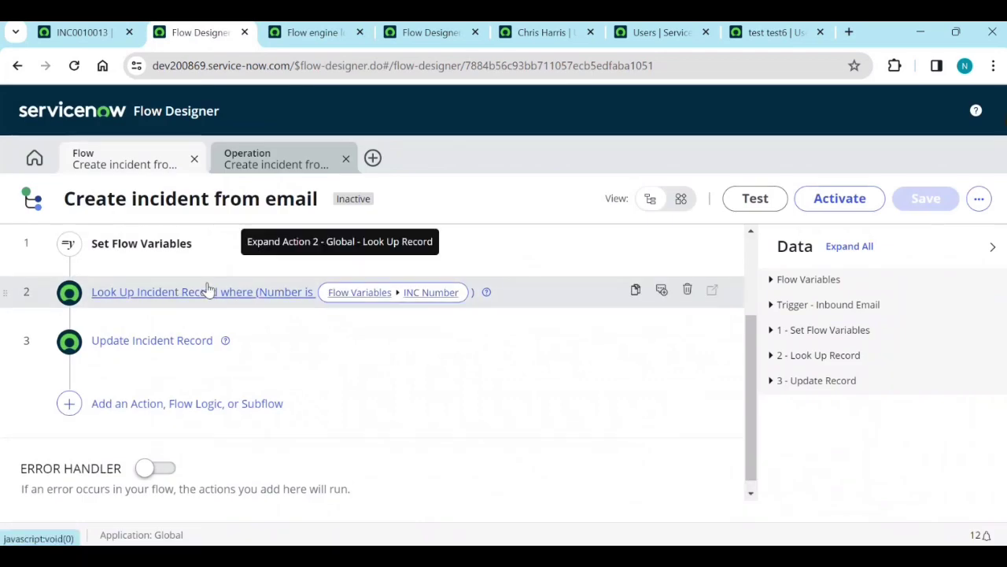
Correct the returned variable name to INCNumber in the INC Number script of Set Flow Variables, and save the flow.
scroll(189, 303, "up", 2)
left_click(175, 310)
scroll(472, 338, "down", 2)
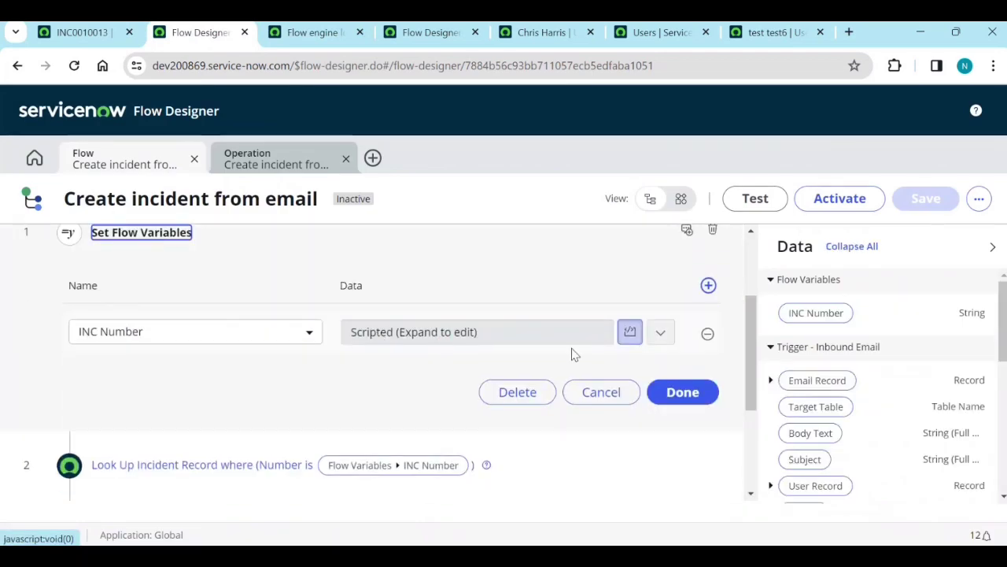
left_click(658, 333)
scroll(541, 378, "down", 2)
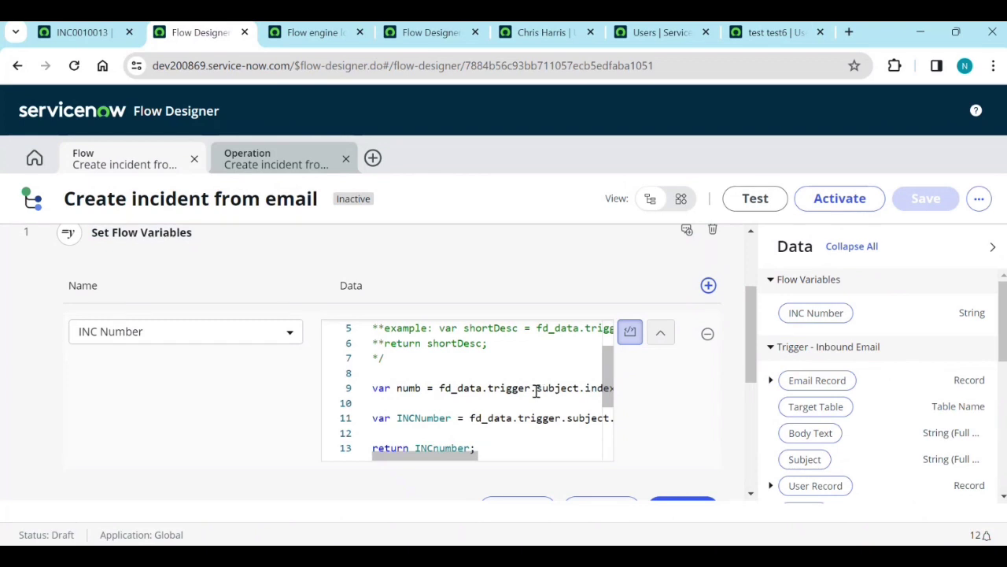
scroll(536, 391, "down", 1)
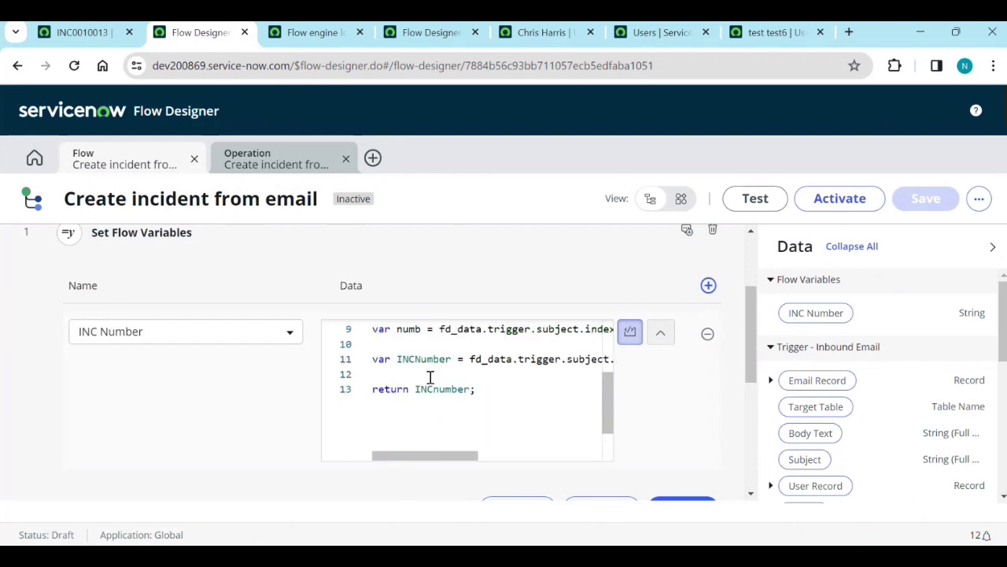
scroll(420, 370, "up", 1)
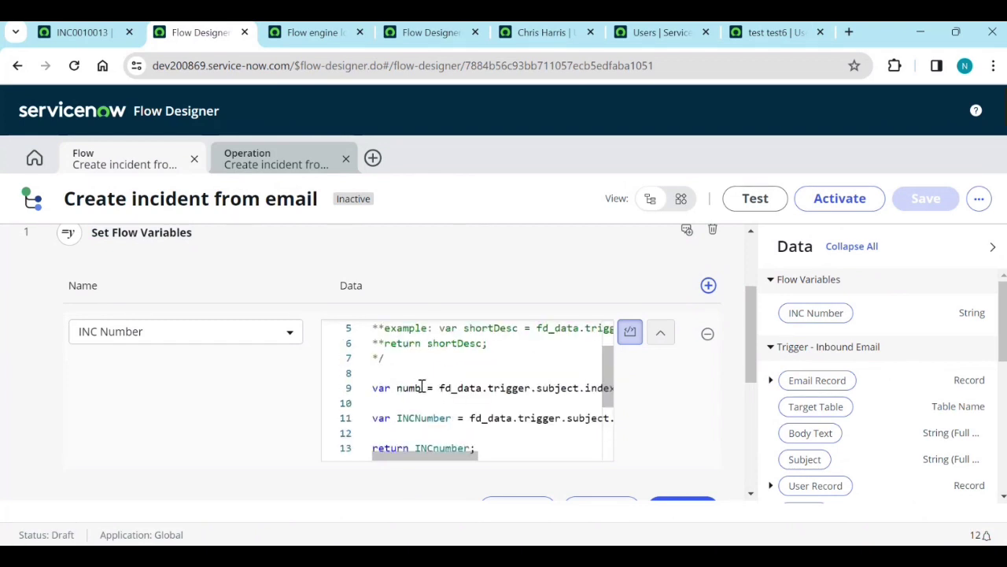
left_click_drag(452, 454, 402, 472)
scroll(494, 429, "down", 1)
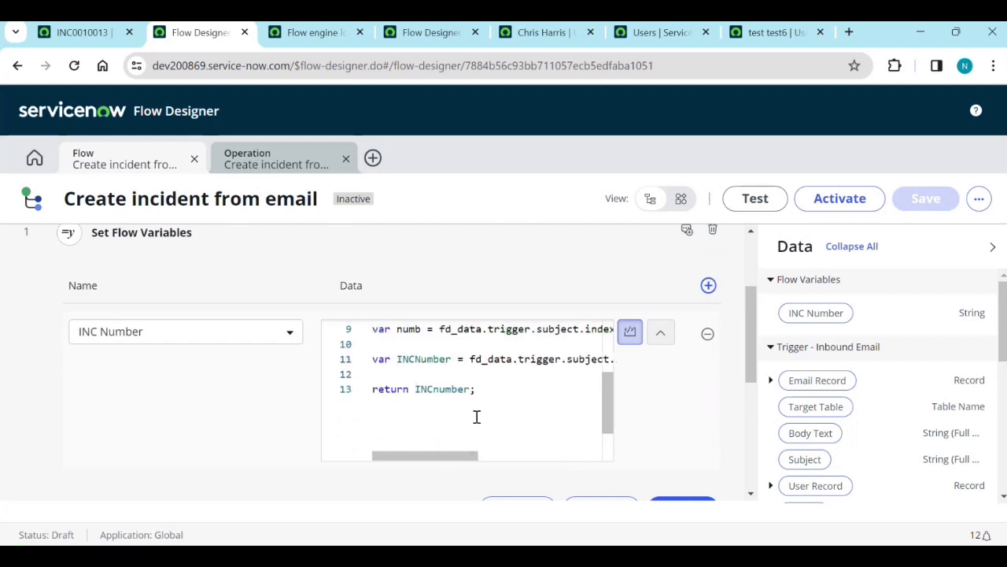
left_click(439, 390)
double_click(413, 358)
double_click(443, 389)
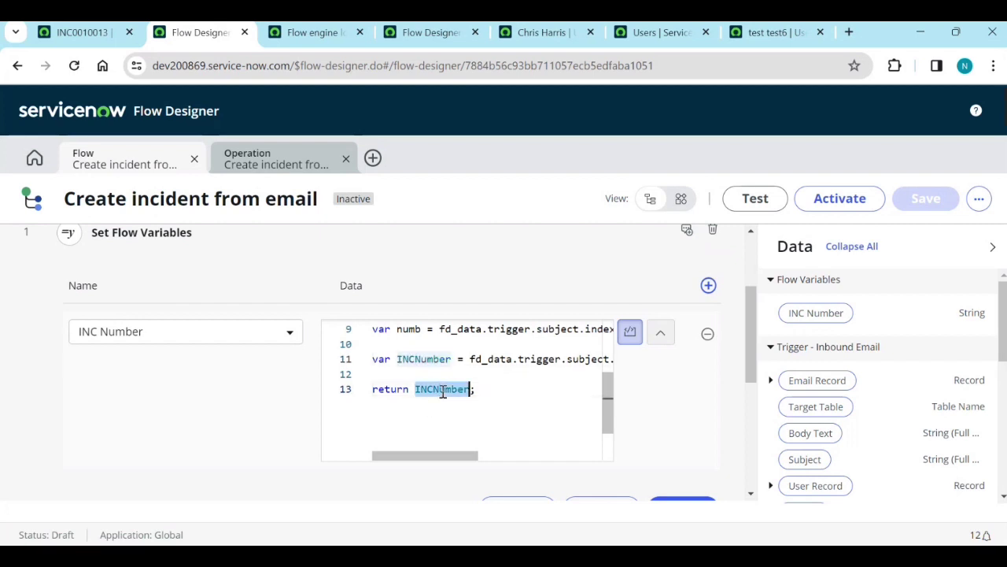
key("Right")
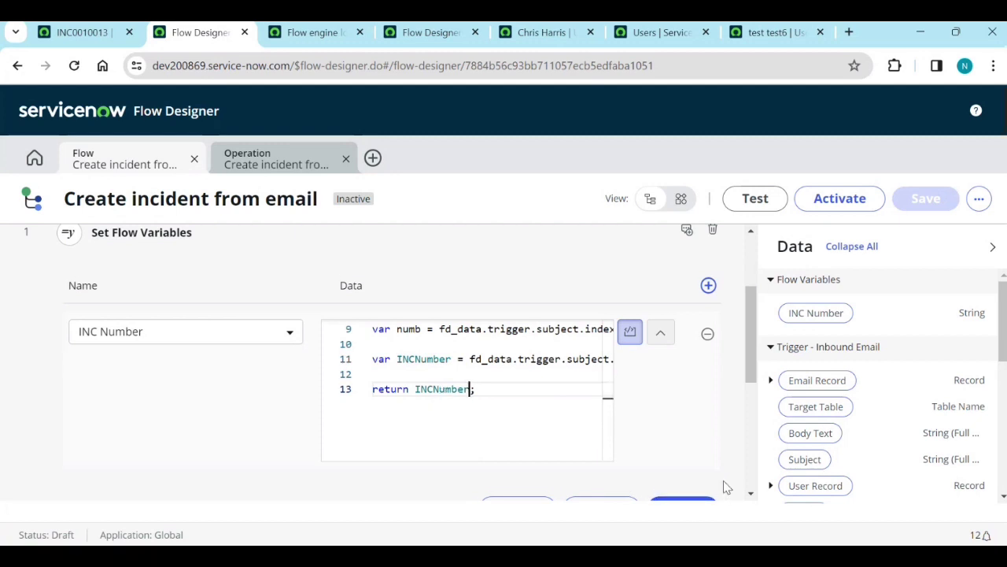
scroll(712, 472, "down", 1)
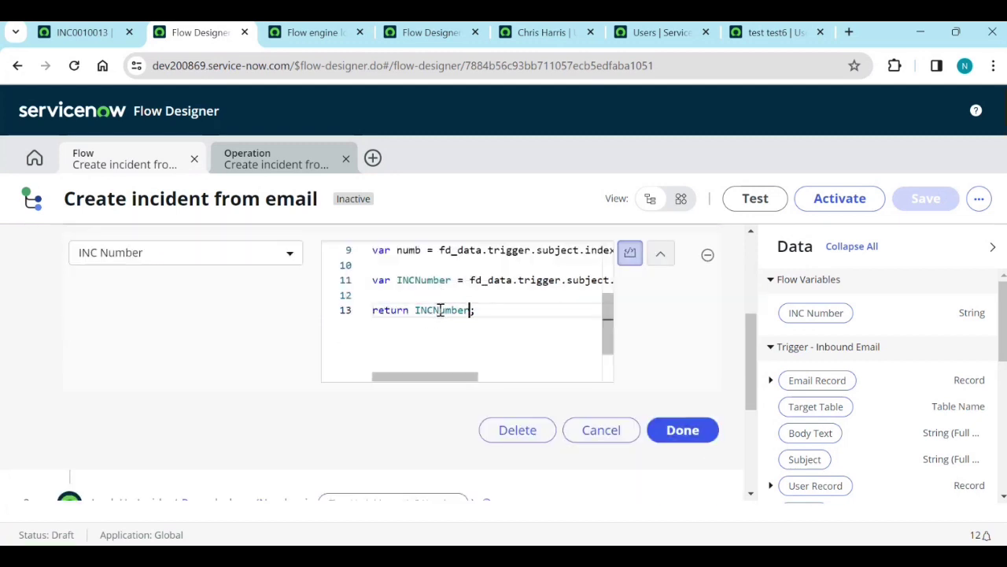
left_click(686, 431)
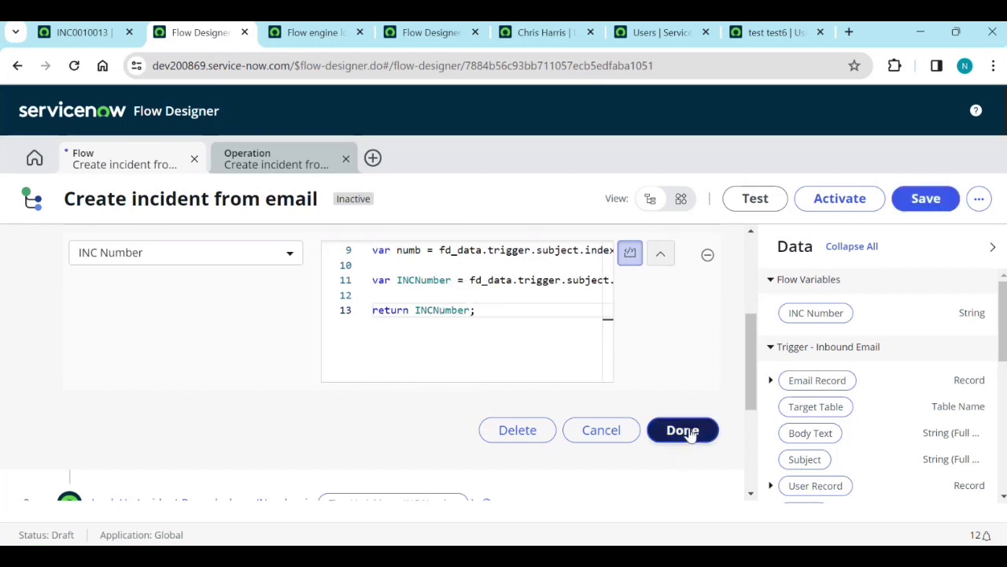
left_click(912, 200)
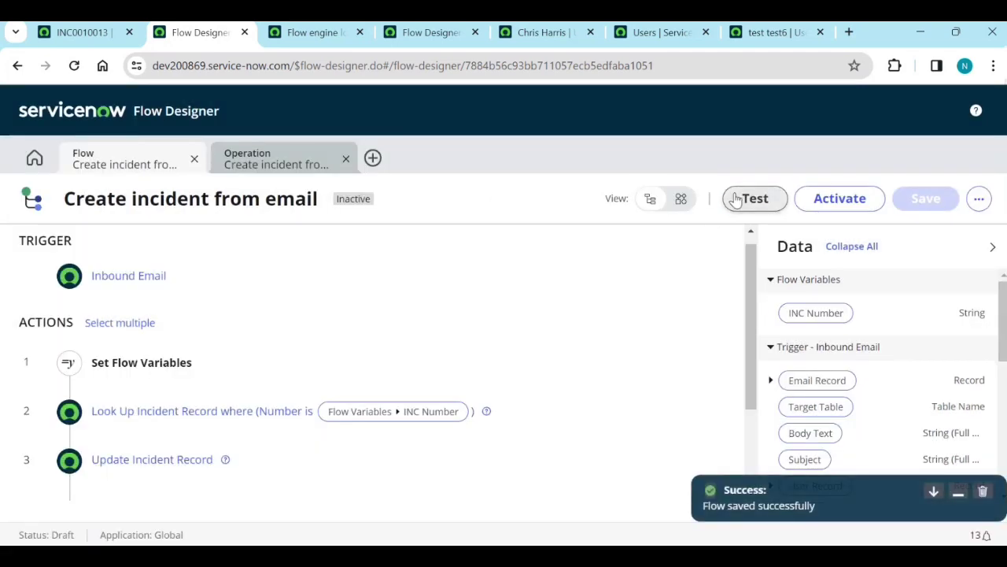
Run the flow test with the email record "Incident INC0008112 has been assigned to you" and open its execution details.
left_click(733, 197)
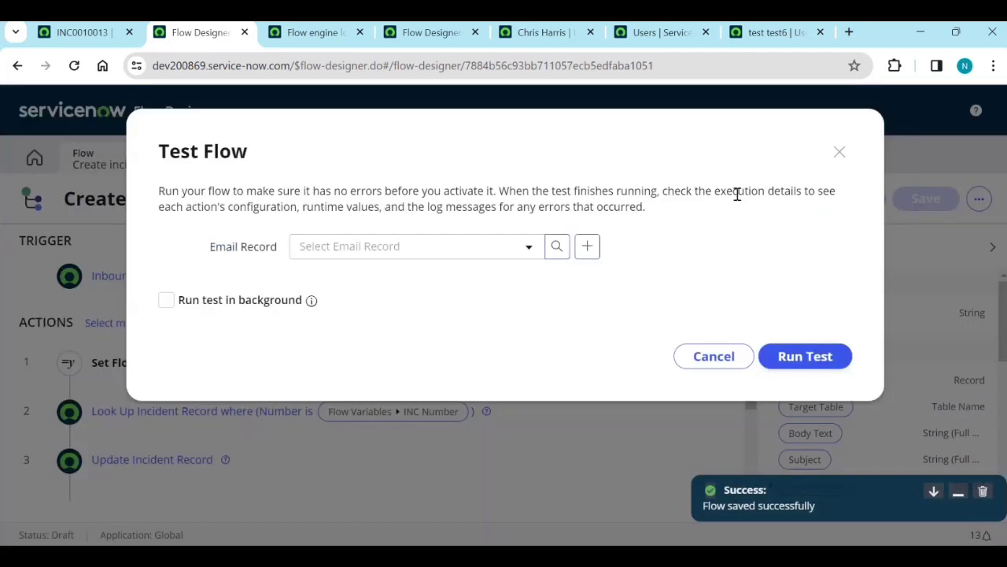
left_click(451, 253)
scroll(439, 330, "down", 8)
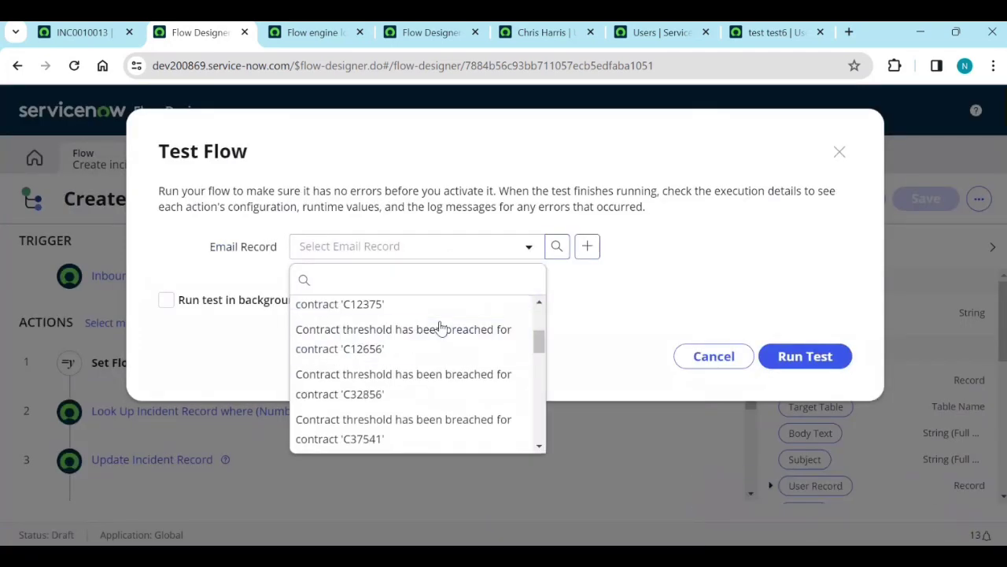
type("*inc")
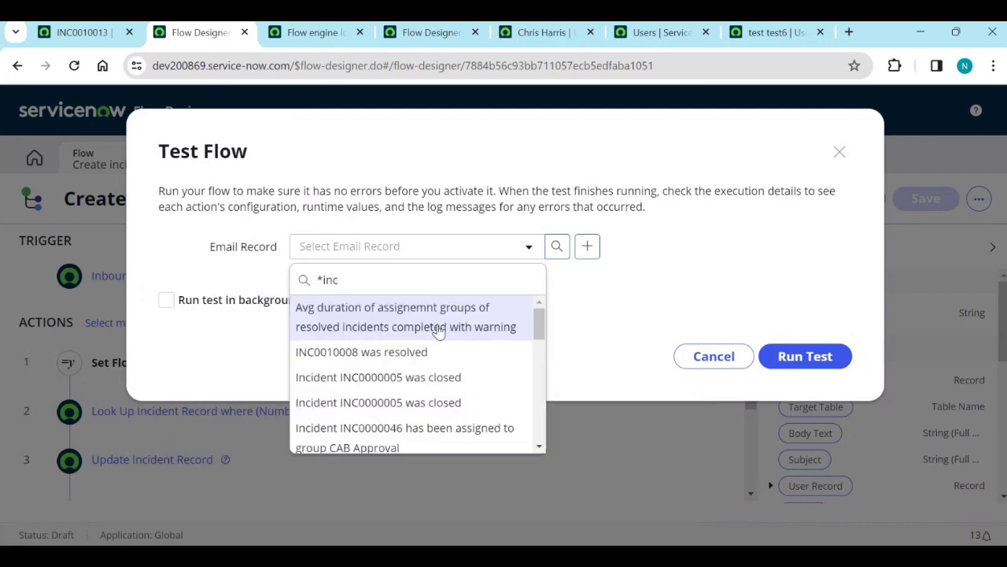
scroll(439, 331, "down", 5)
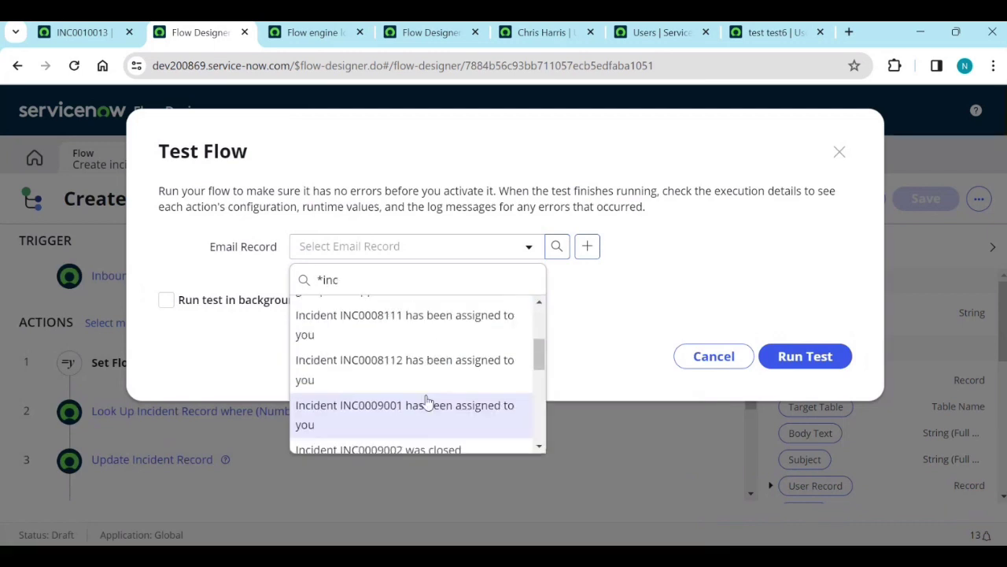
left_click(432, 382)
left_click(793, 375)
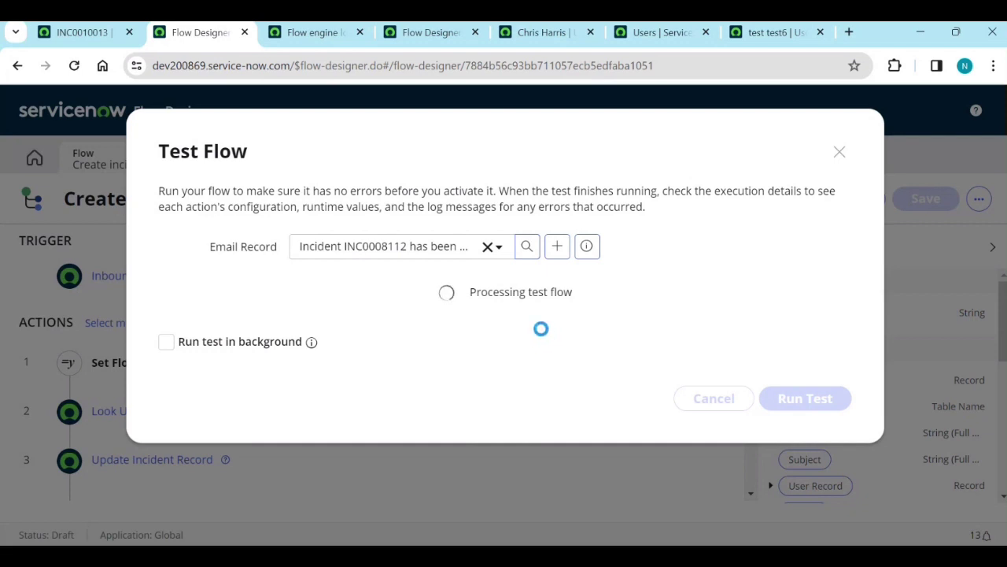
left_click(552, 301)
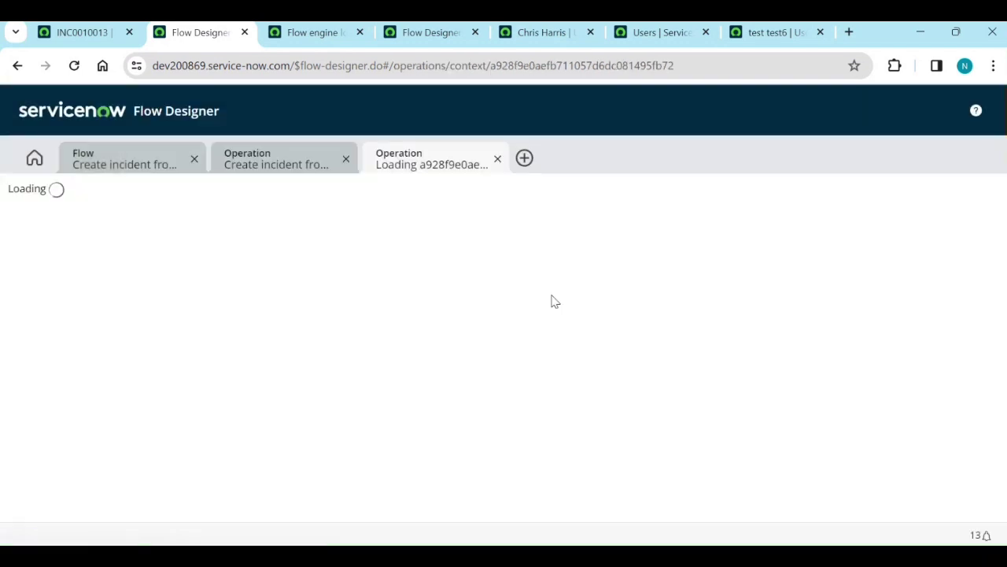
Examine the configuration and output data of the Look Up Record and Update Record actions in the execution details.
scroll(622, 307, "down", 2)
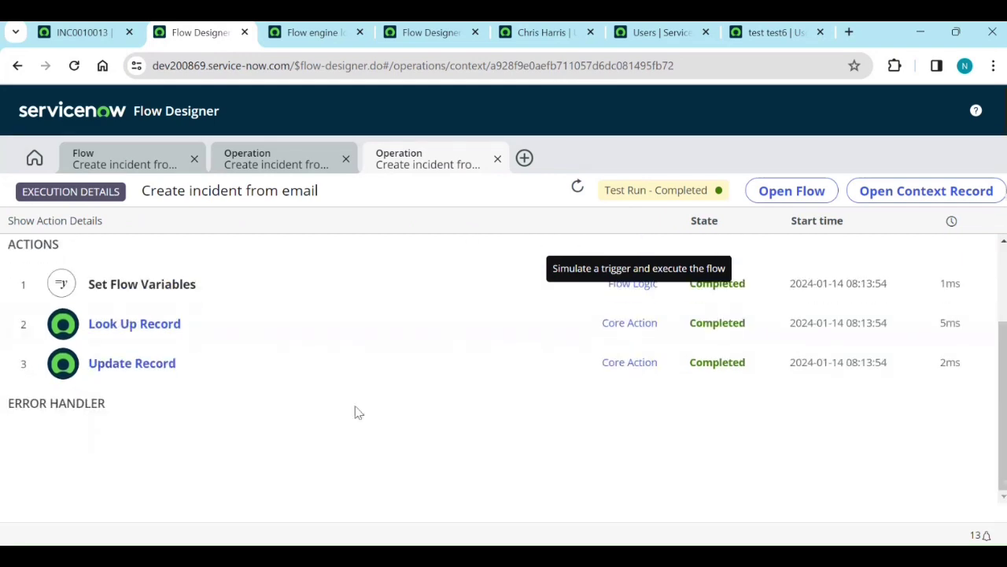
left_click(160, 334)
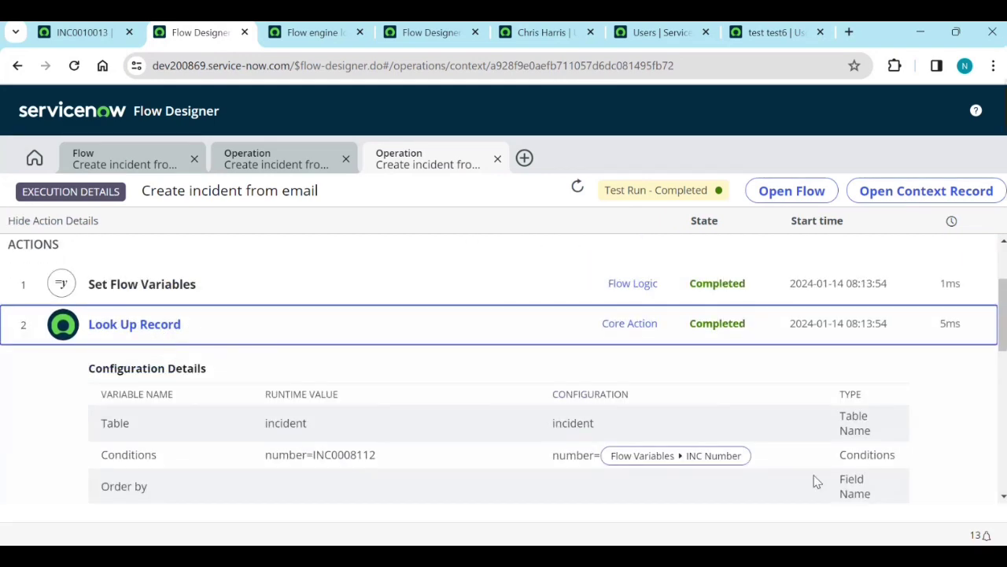
scroll(771, 447, "down", 6)
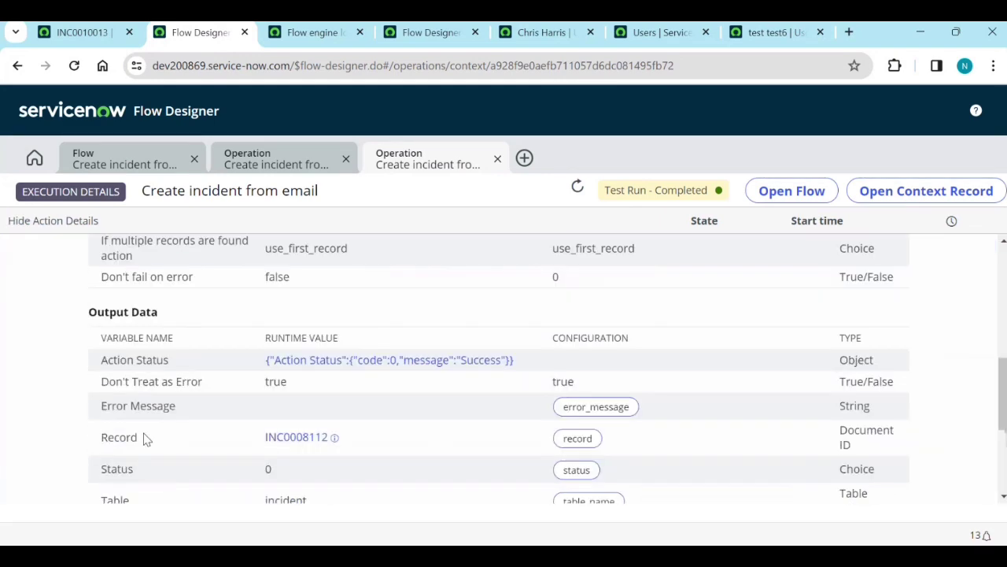
left_click(133, 416)
scroll(288, 434, "down", 3)
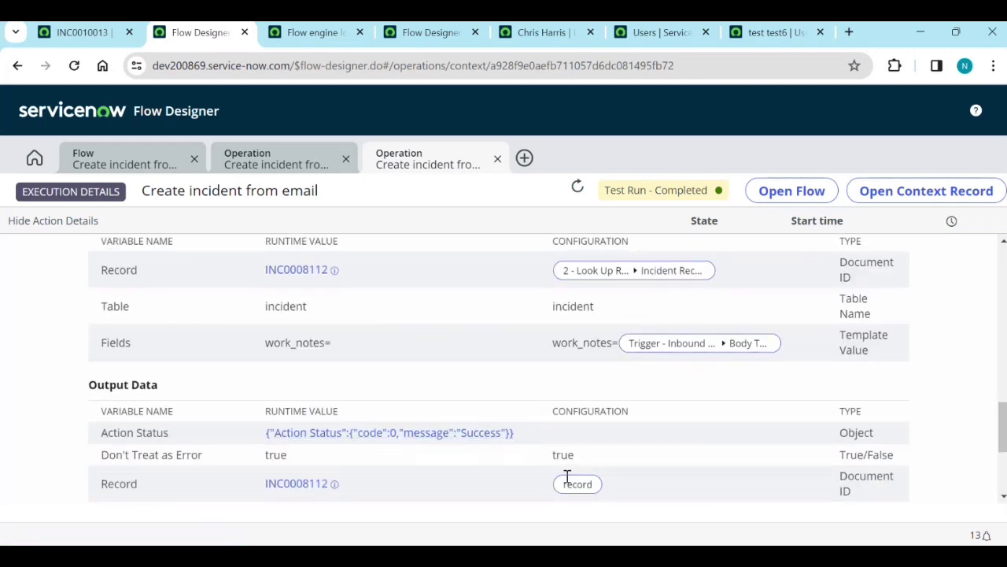
scroll(598, 439, "up", 10)
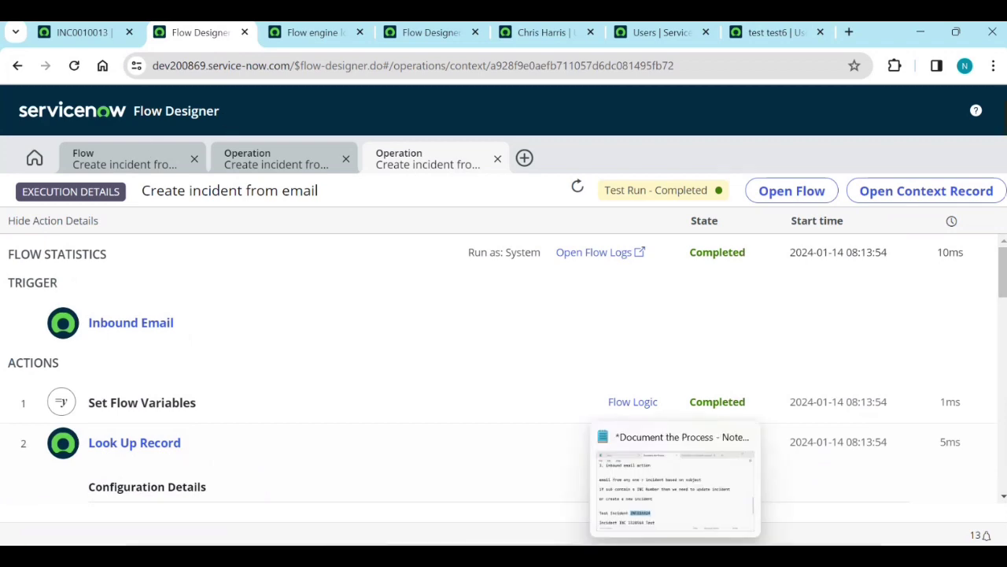
Switch to the "Document the Process" notes in Notepad and review the requirements from the service catalog through the inbound email action.
left_click(674, 482)
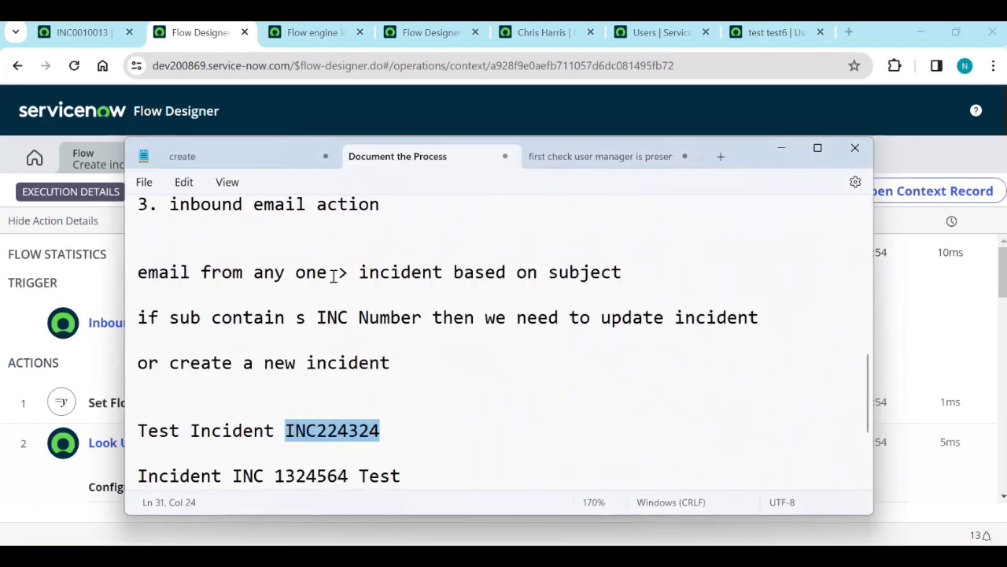
scroll(416, 348, "up", 10)
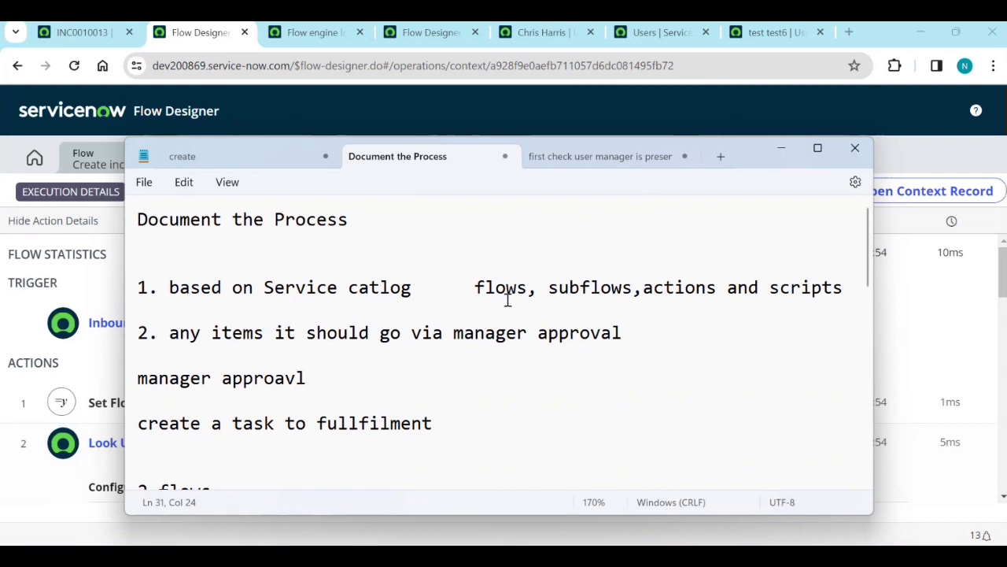
left_click_drag(477, 288, 843, 291)
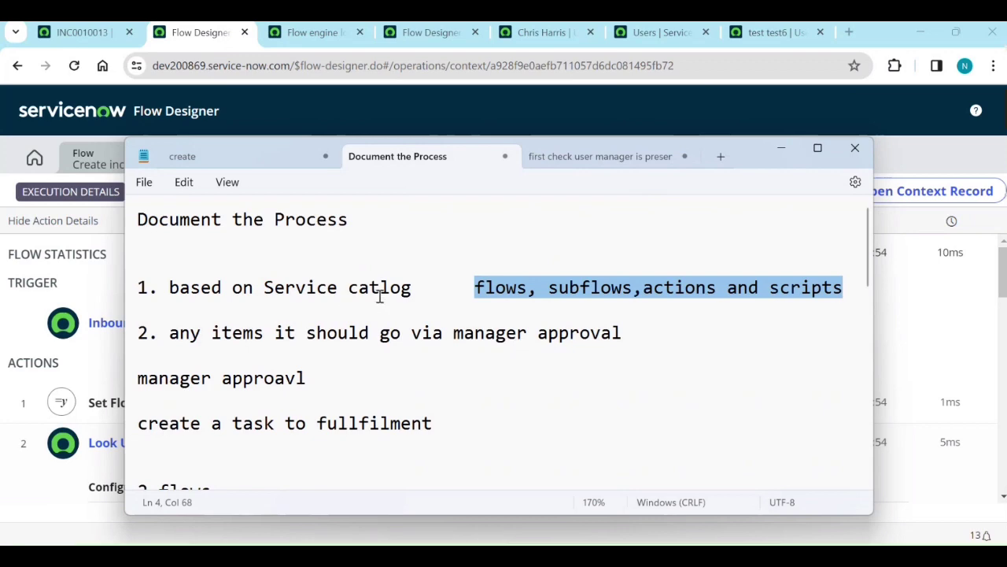
scroll(348, 409, "down", 4)
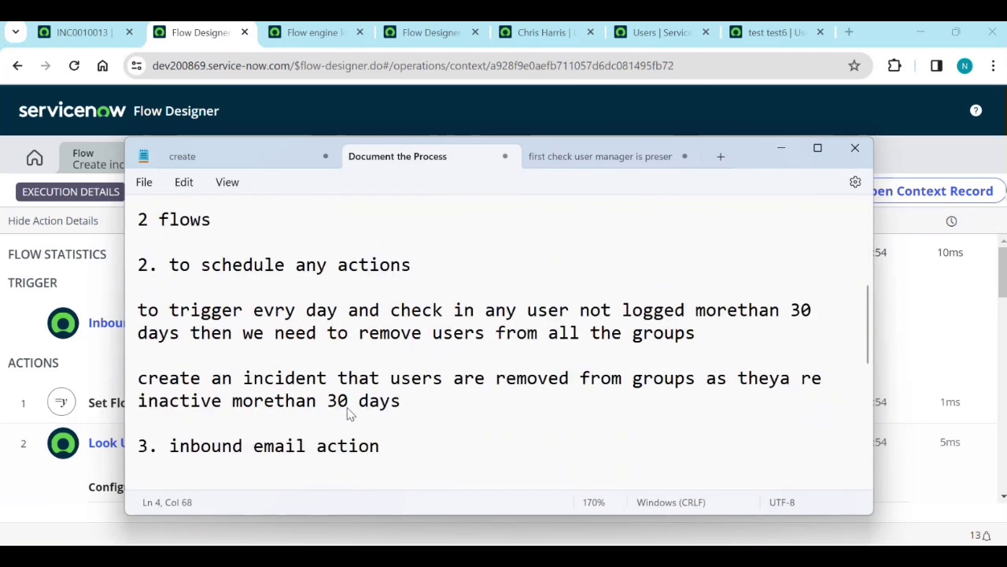
scroll(378, 377, "down", 1)
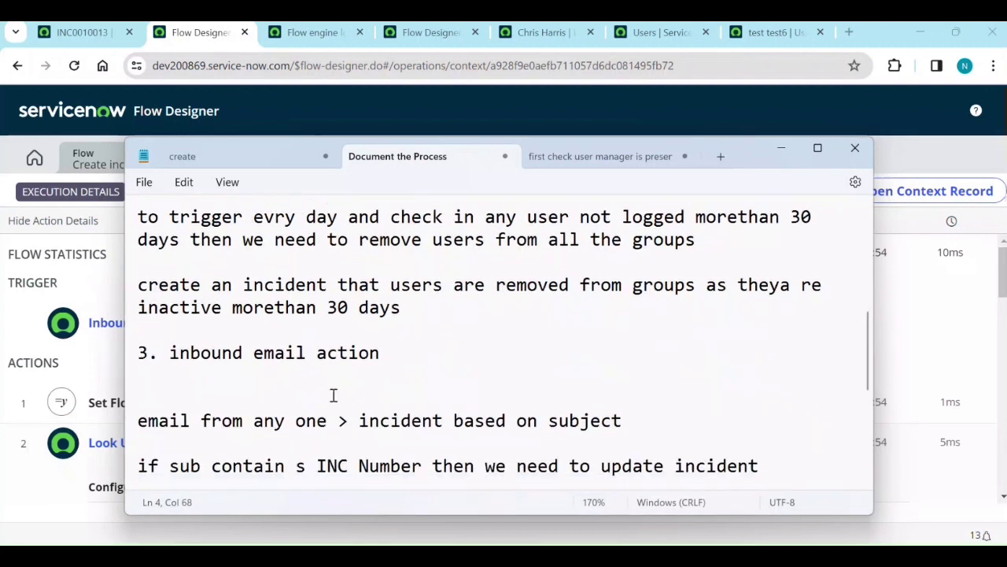
scroll(472, 413, "down", 1)
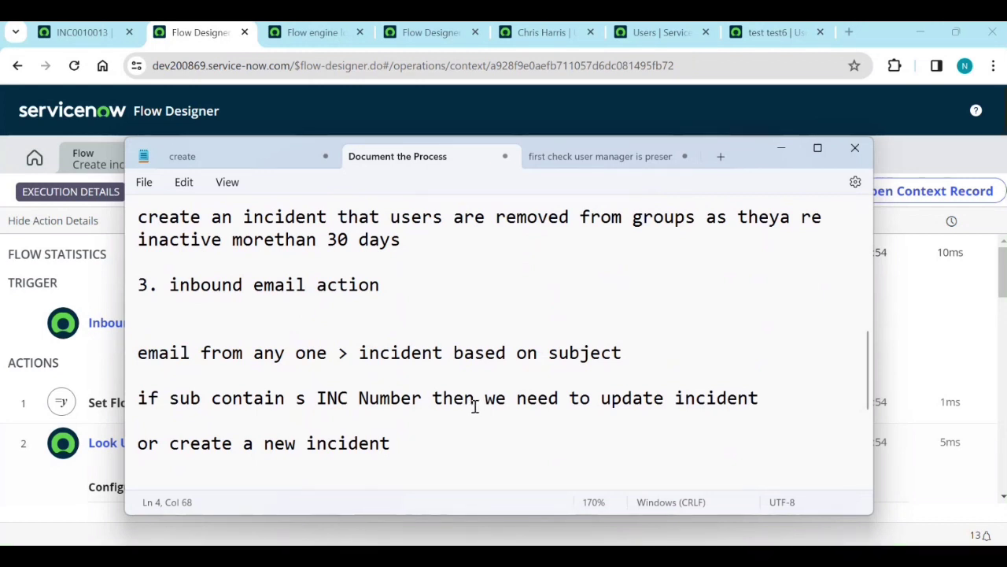
scroll(475, 417, "down", 3)
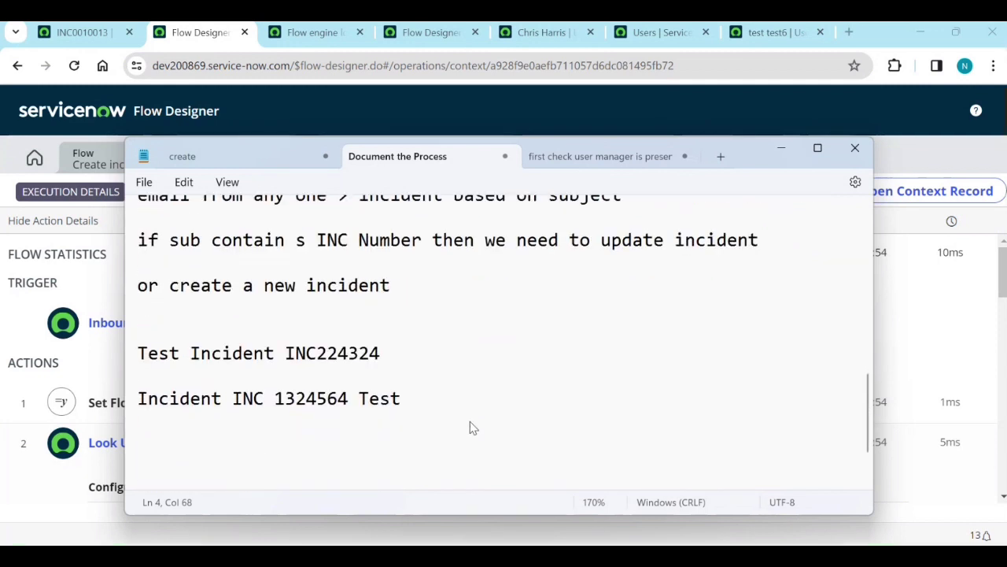